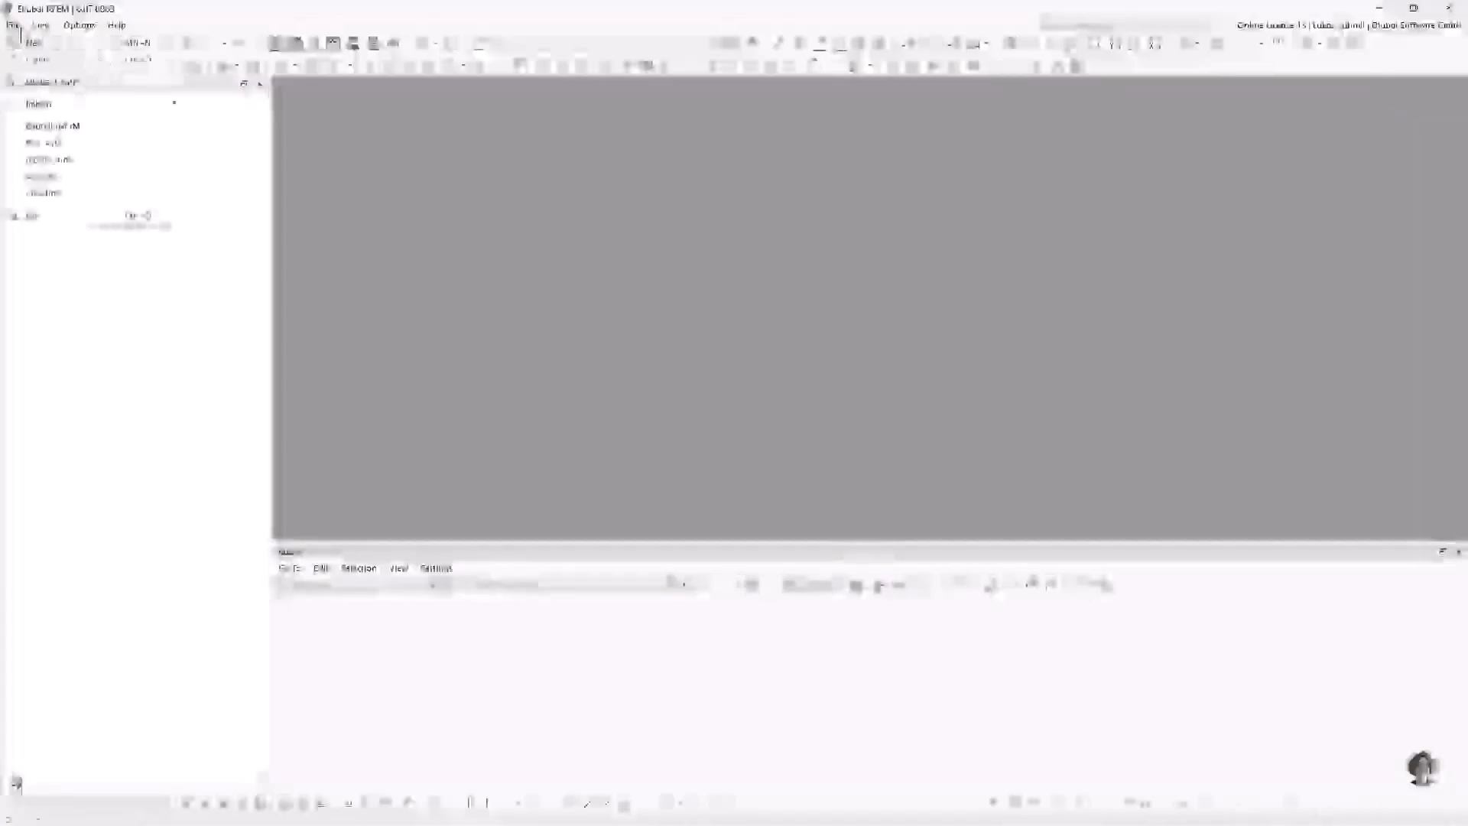
Step: Start a DXF import and load the file Bauteil.dxf
mouse_move(76, 103)
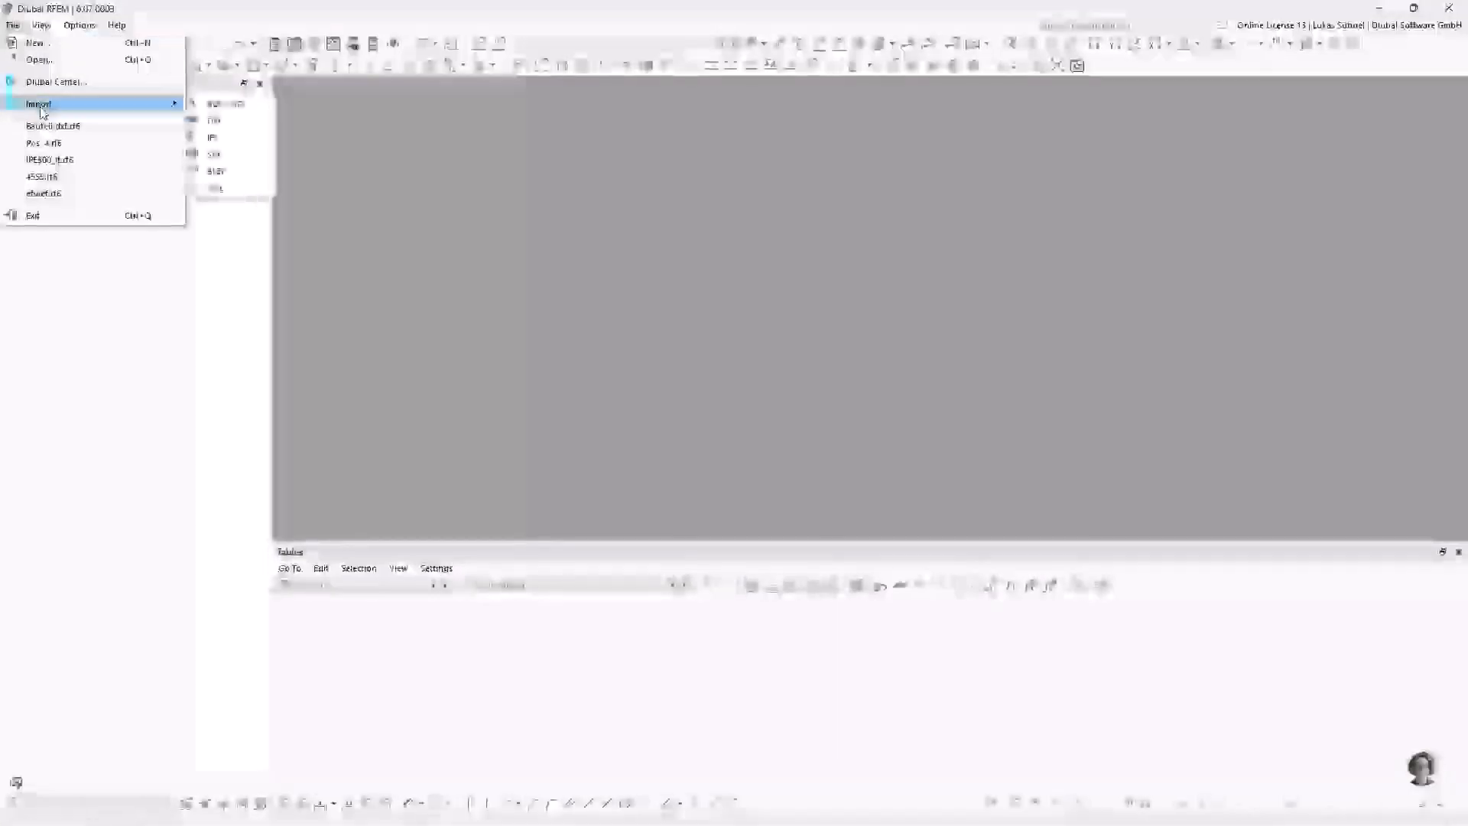
click(233, 120)
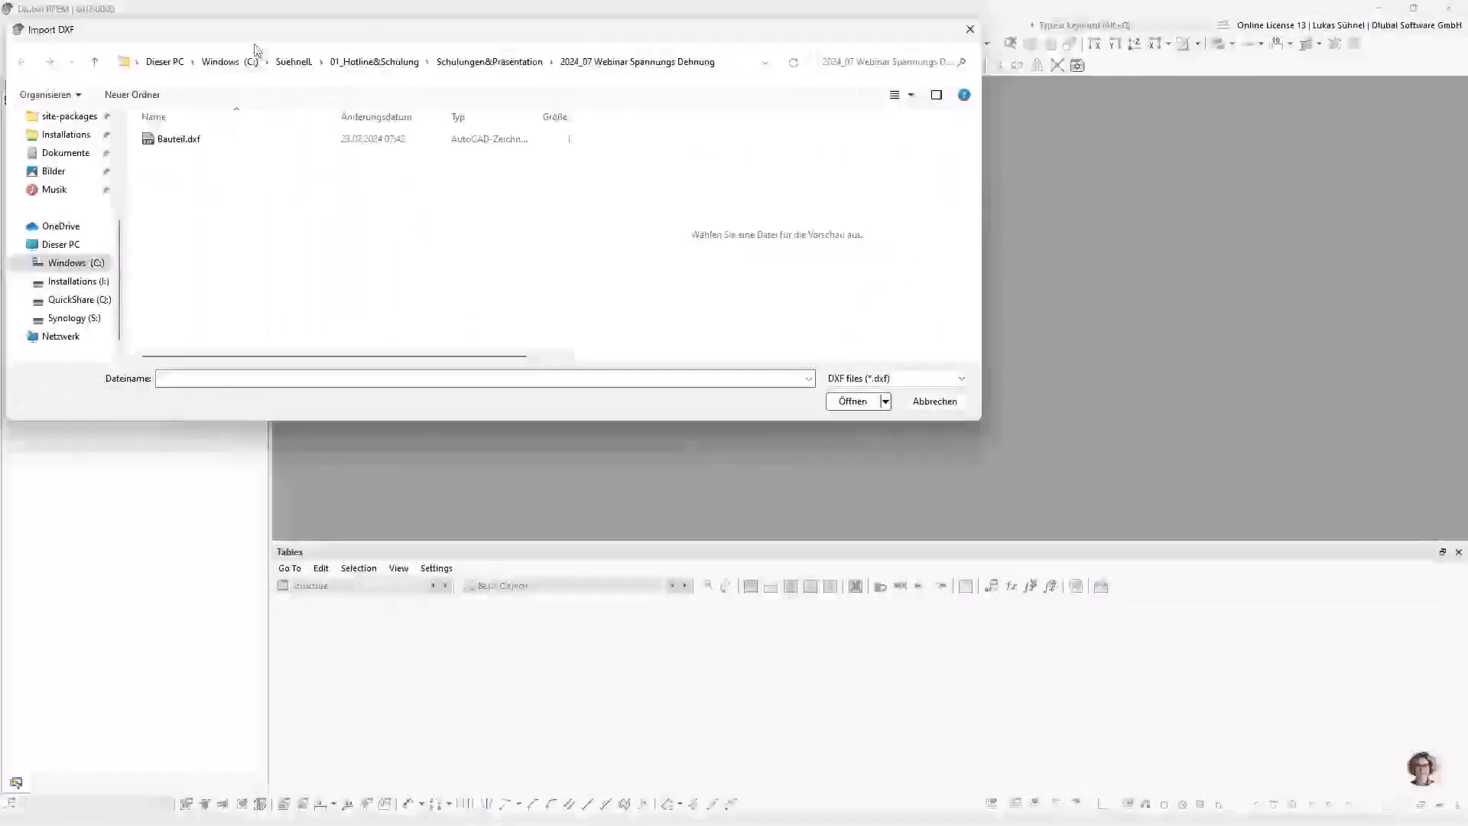
drag(257, 31, 672, 177)
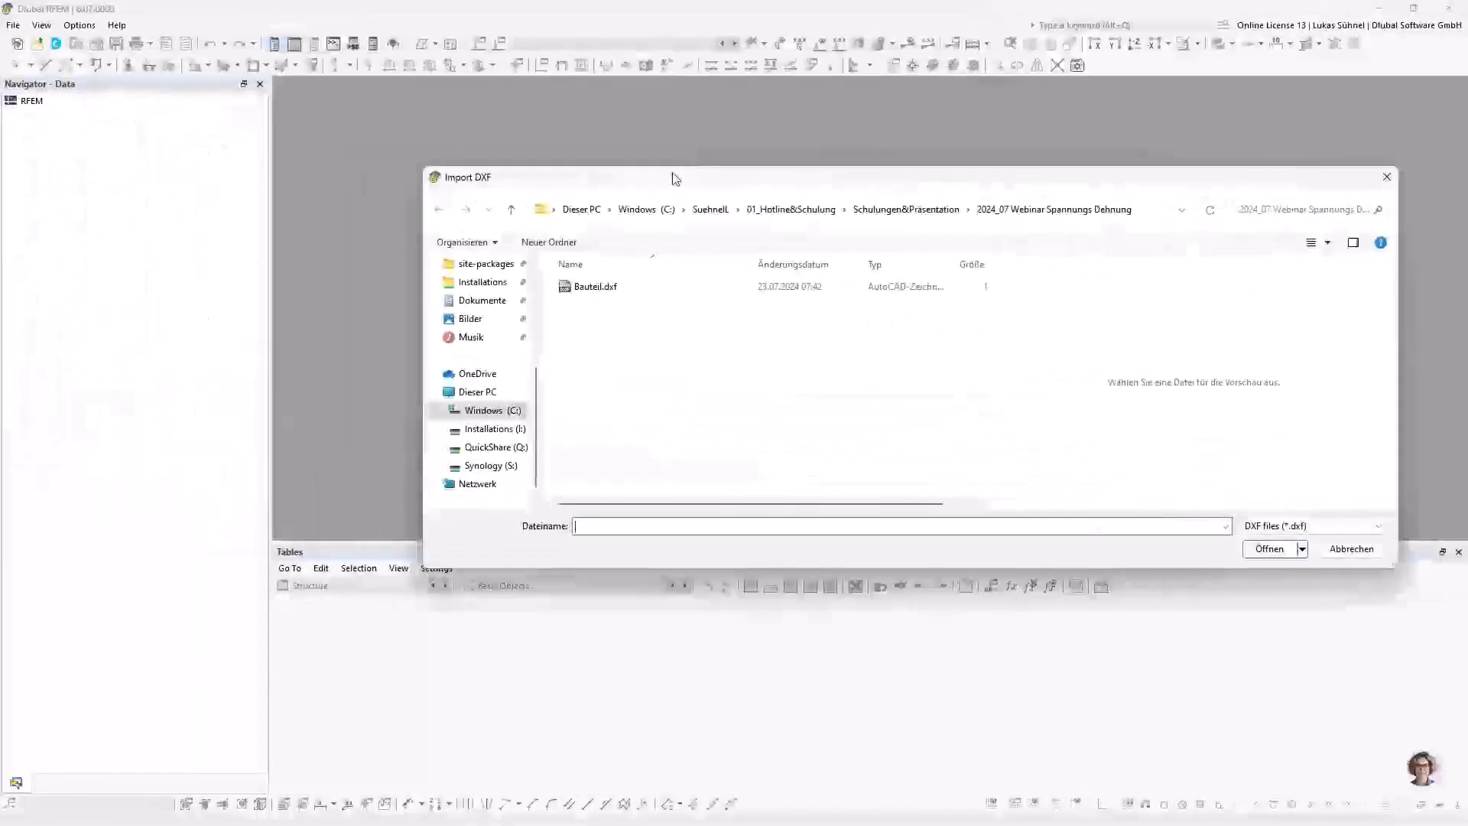
double_click(597, 287)
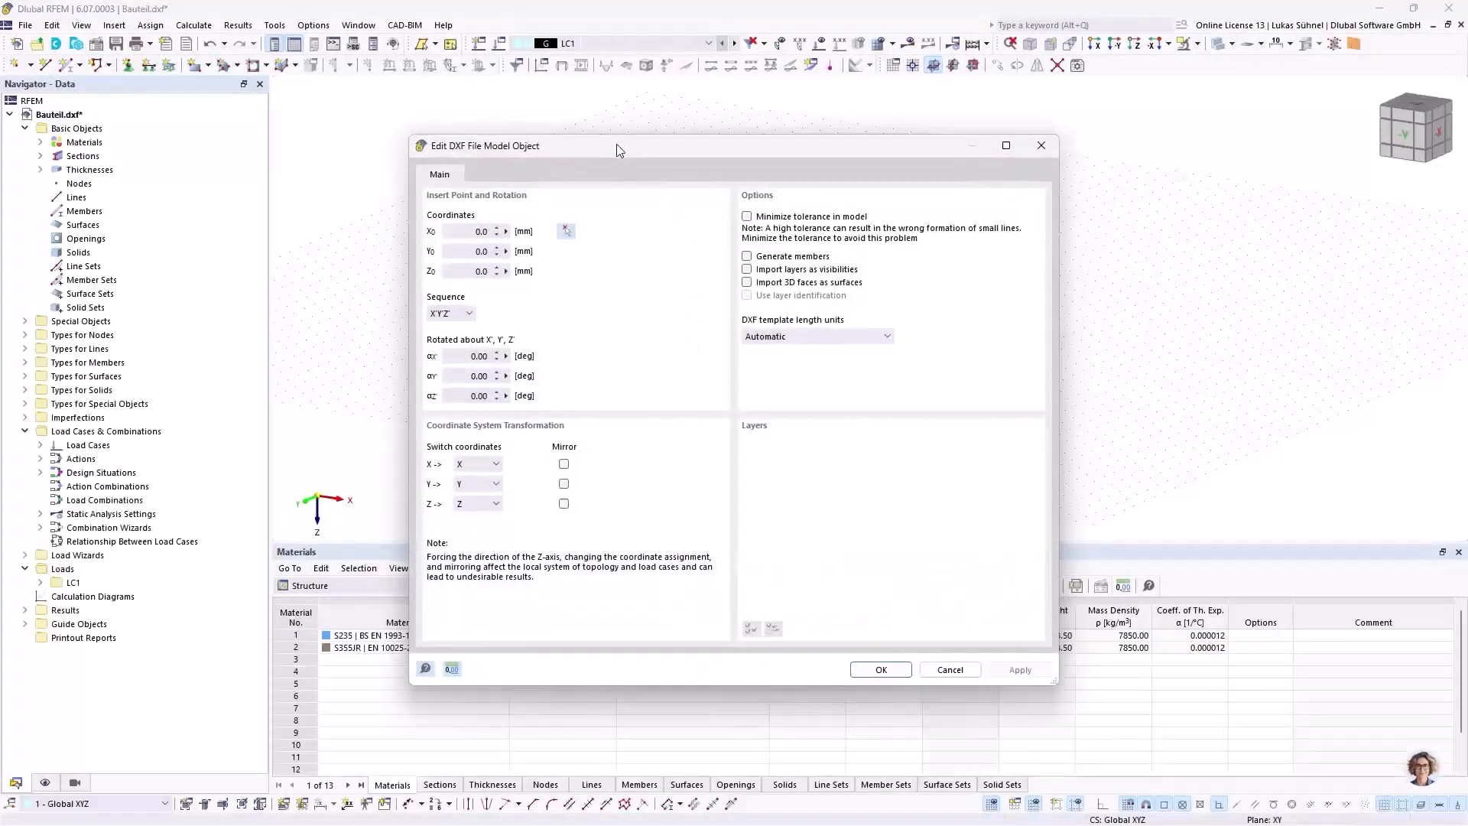
drag(617, 144, 605, 90)
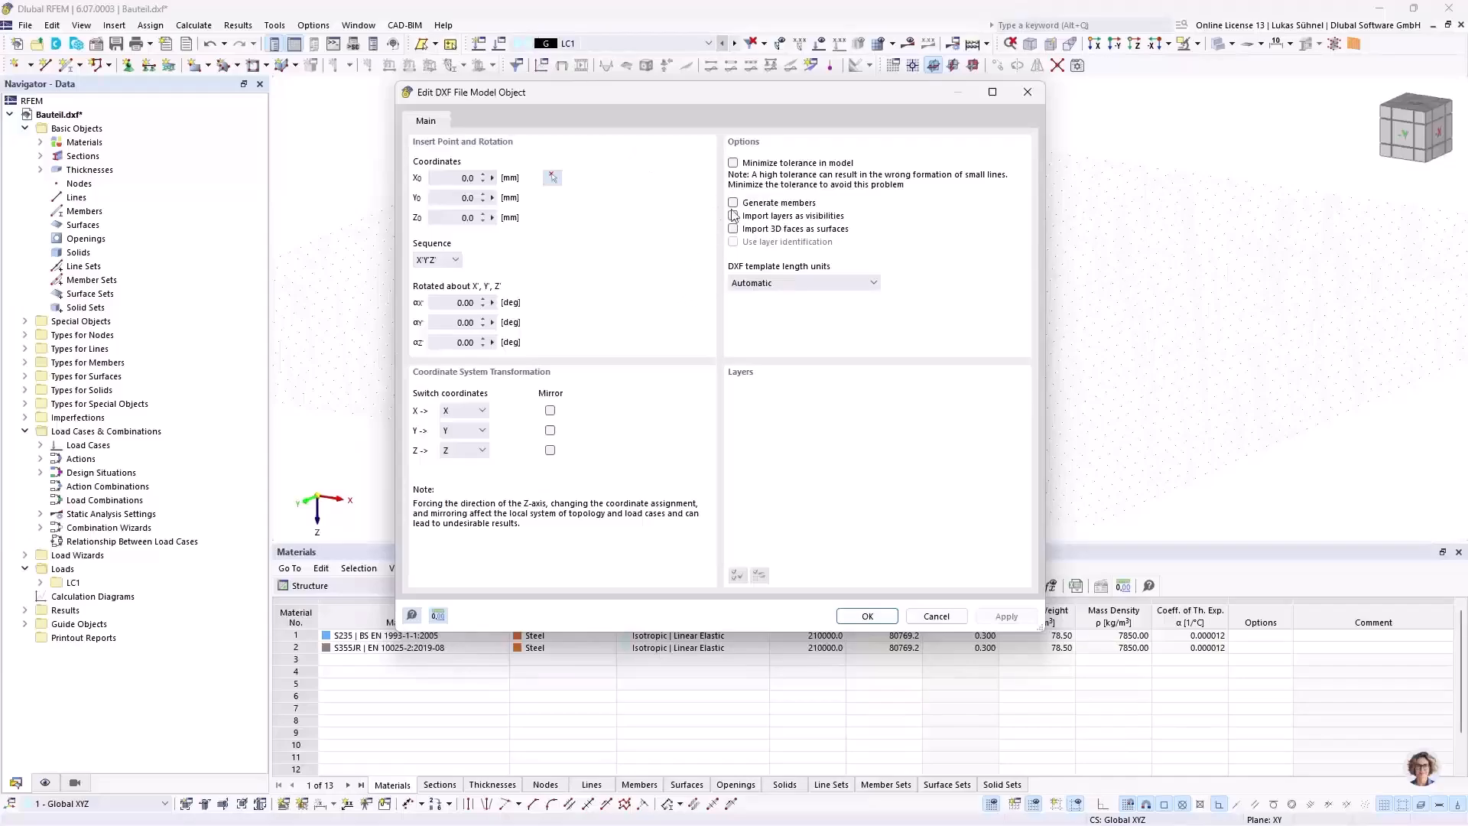
Step: Review the DXF import options for members and layer visibilities and the choices for template length units
click(753, 203)
click(784, 203)
click(771, 219)
click(799, 283)
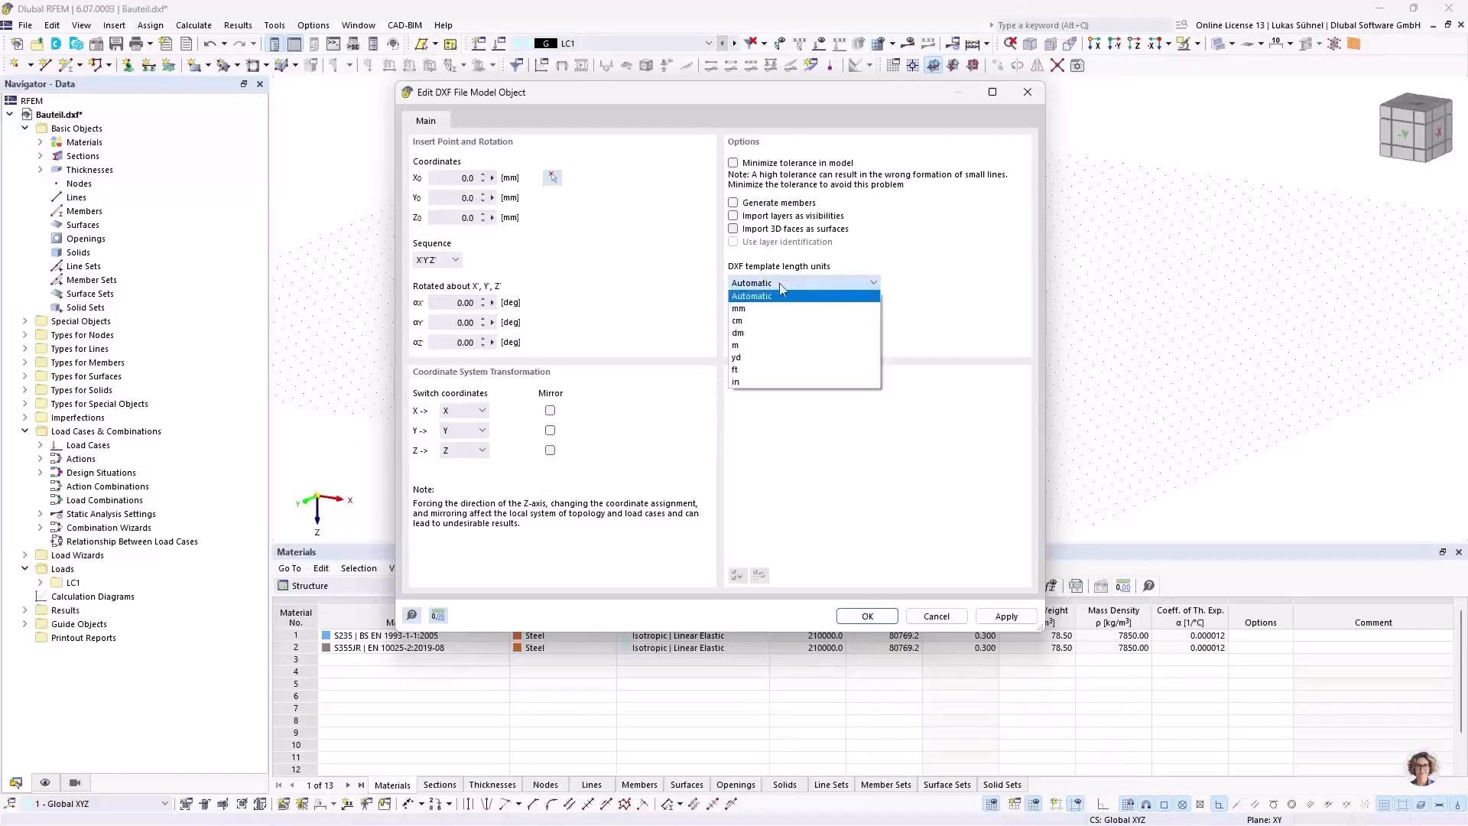
click(801, 286)
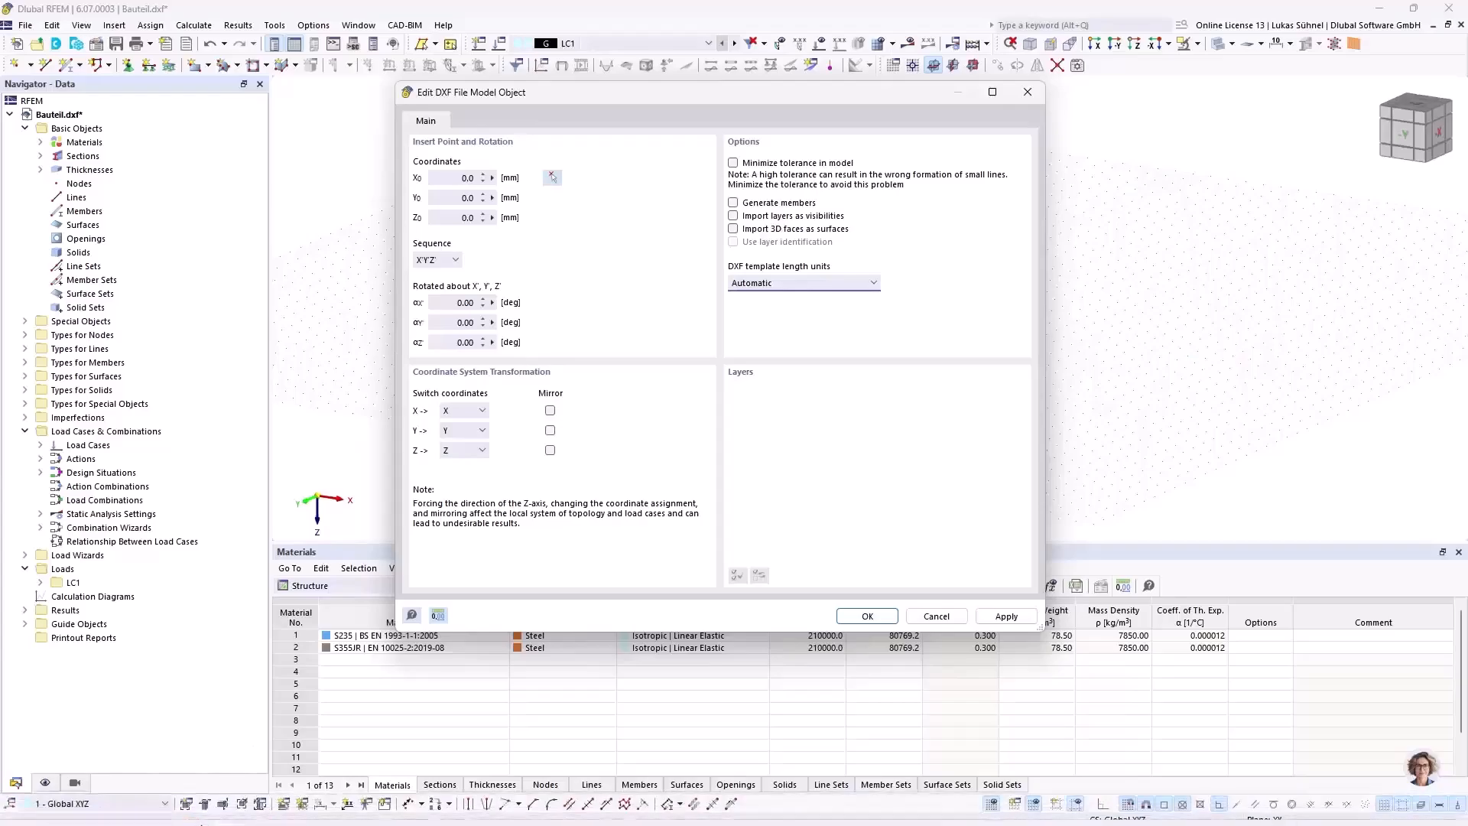
Step: Switch to AutoCAD with the Bauteil.dxf drawing
click(170, 810)
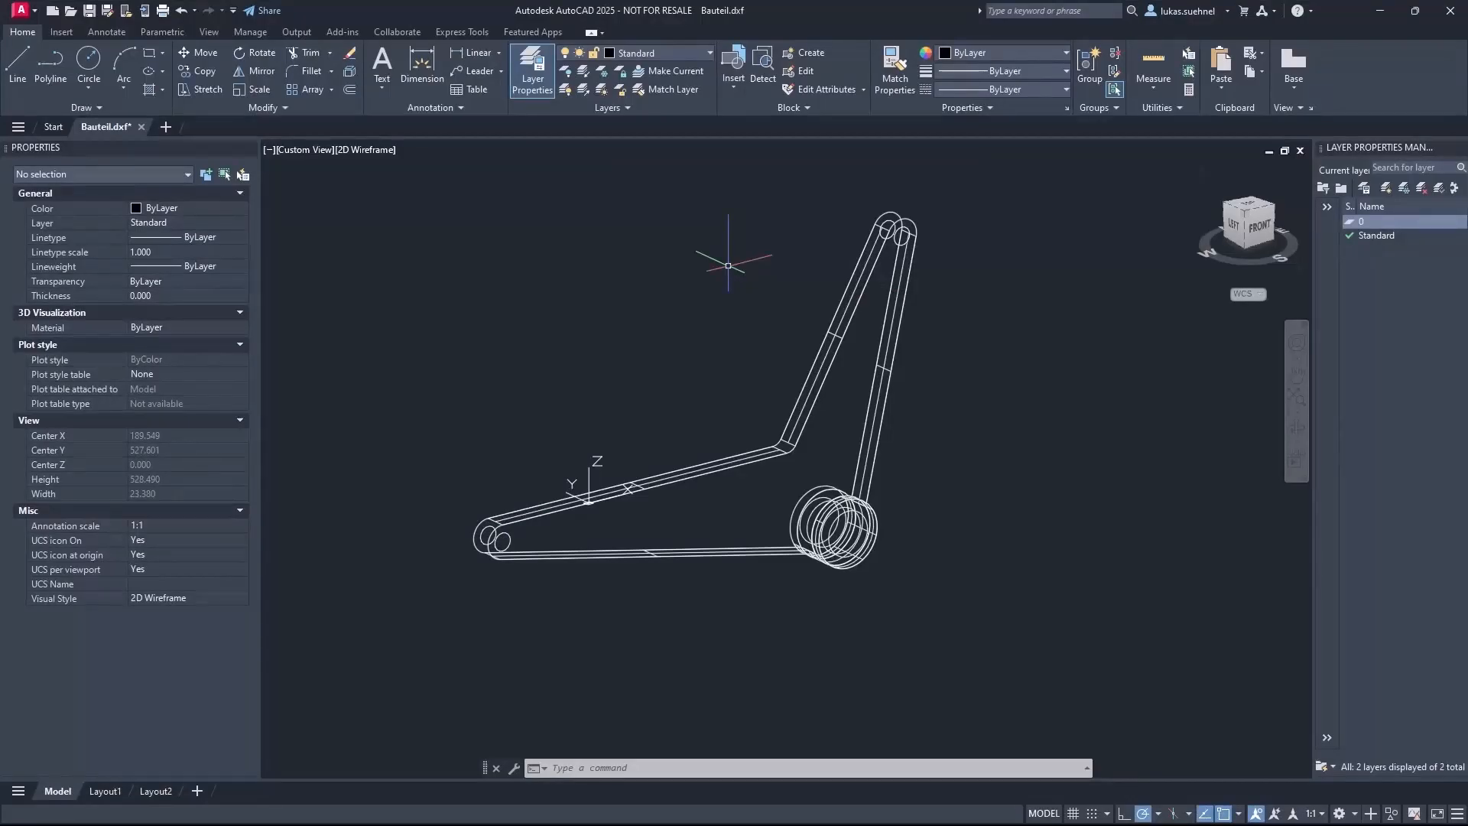
text(unit)
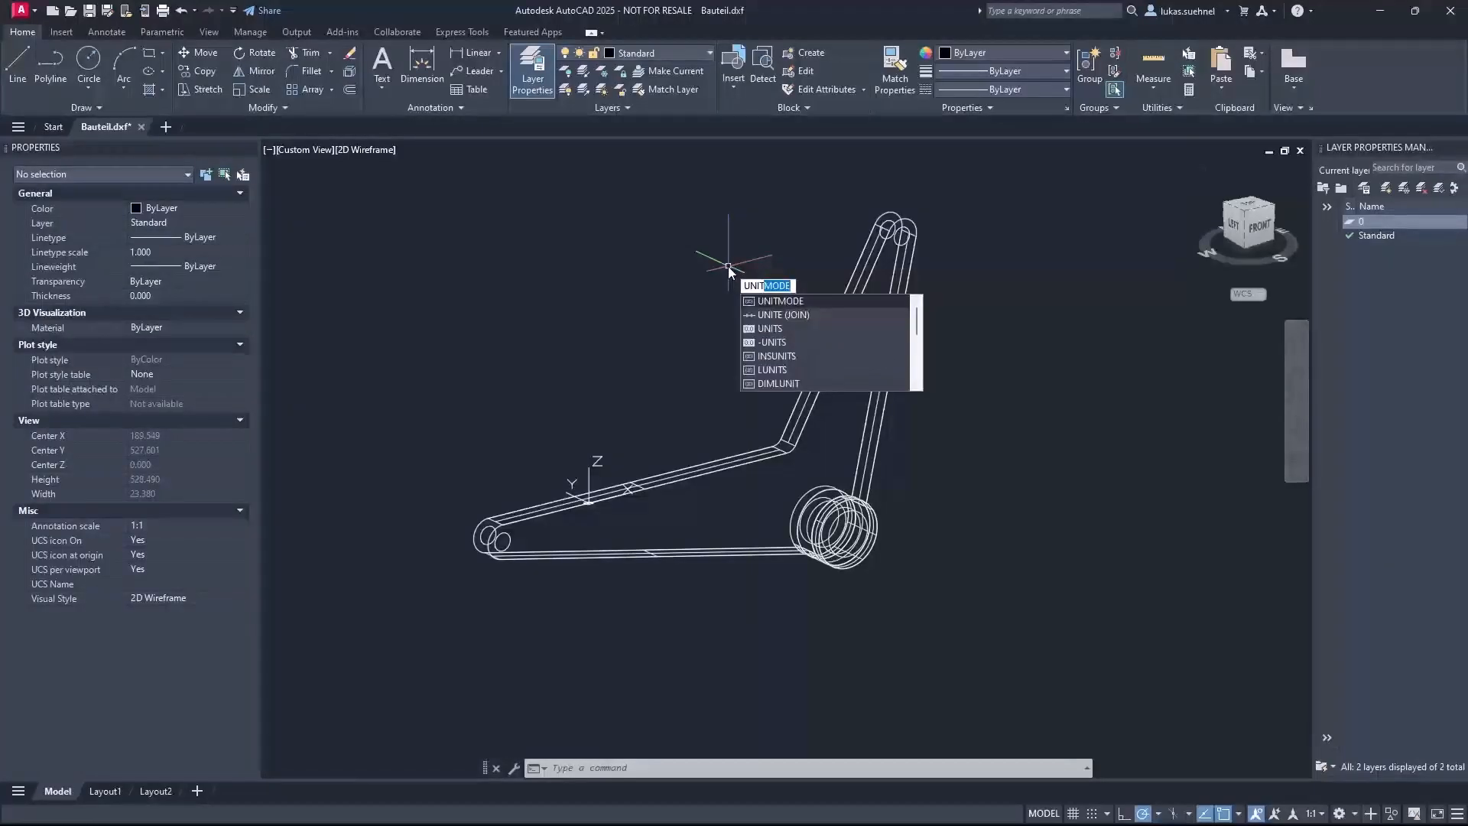
click(772, 356)
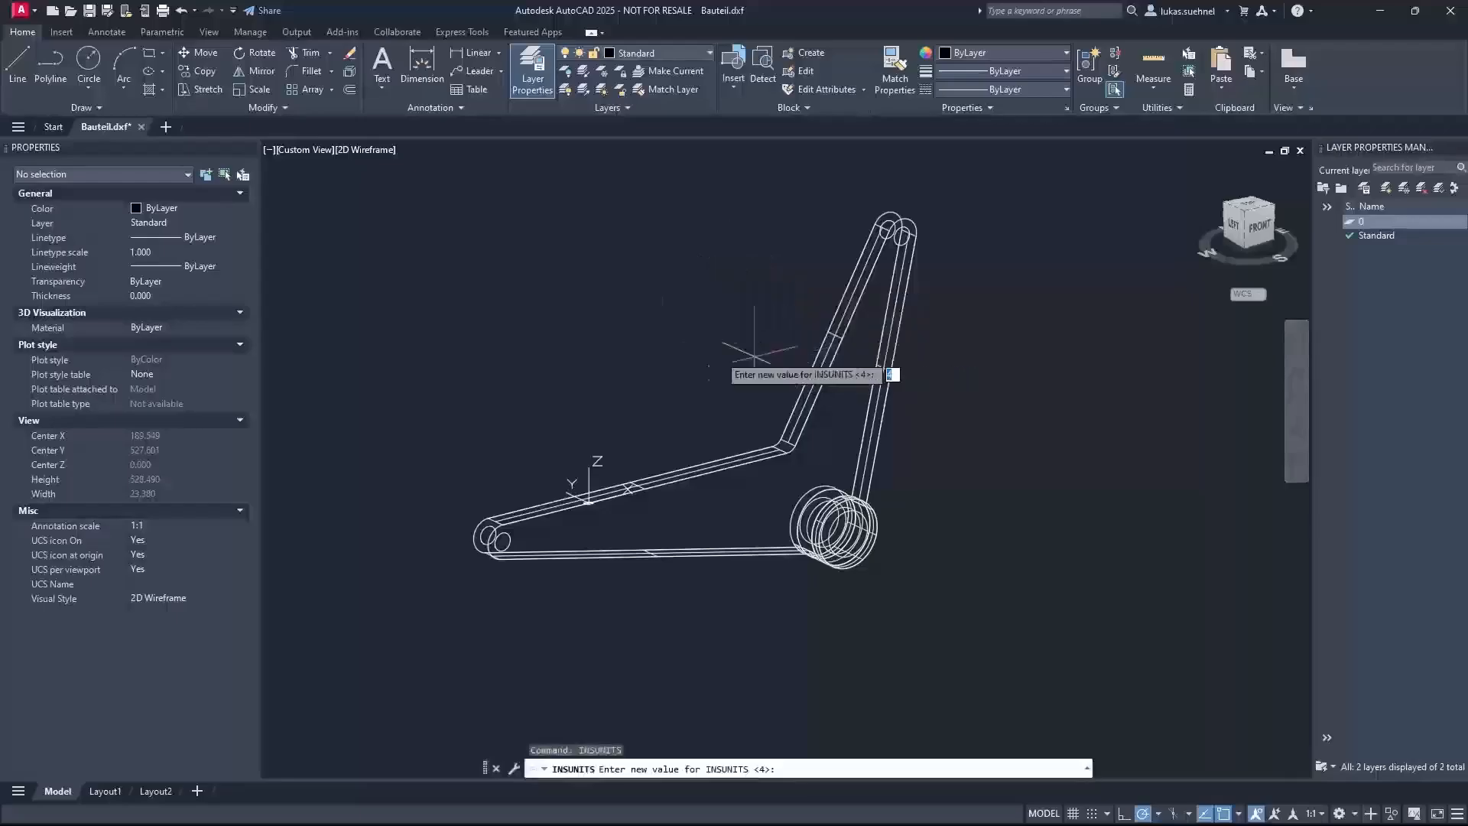
key(Escape)
key(Escape)
click(655, 336)
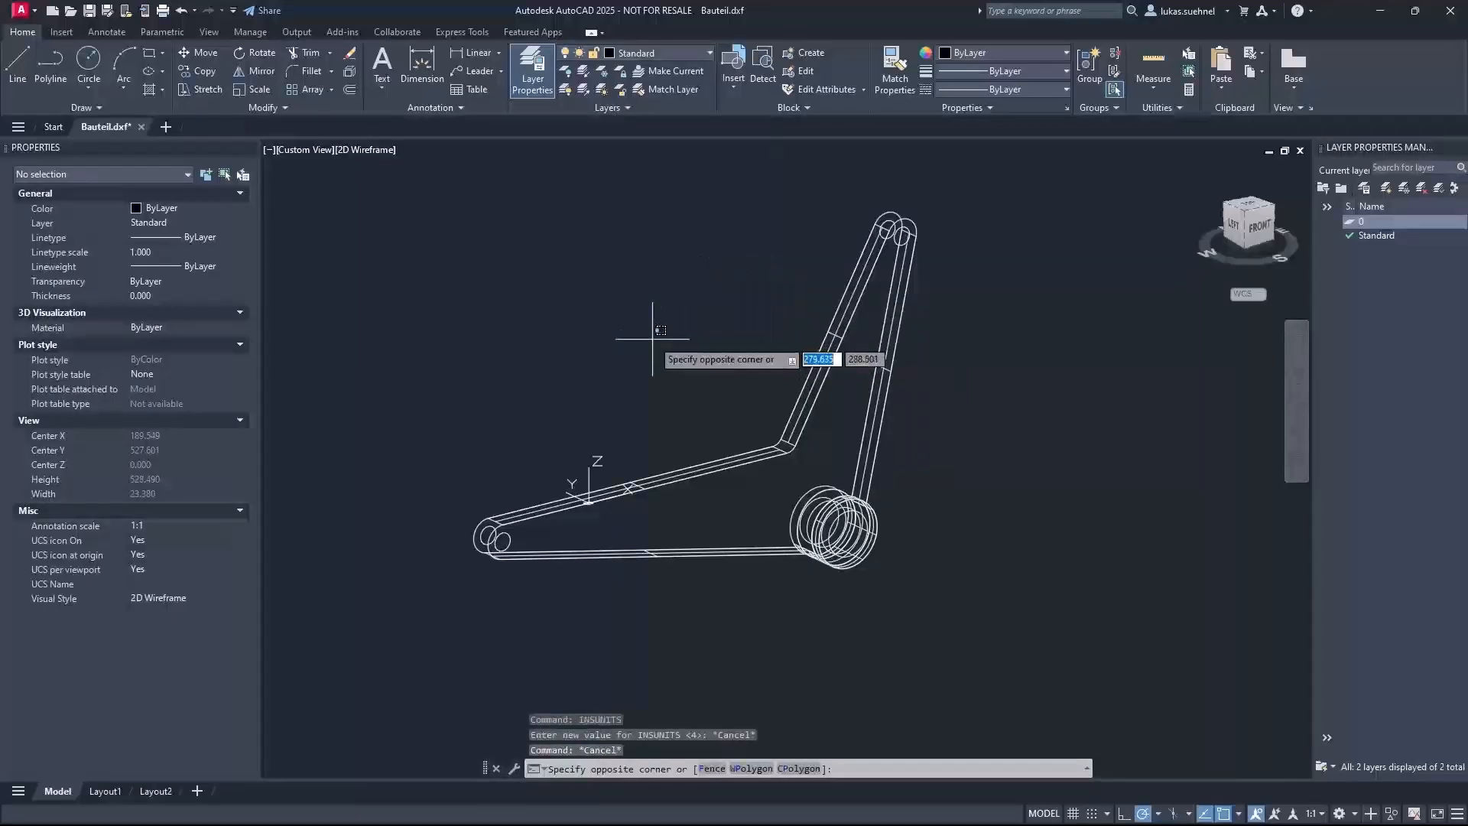
text(eineeit)
key(Return)
key(Escape)
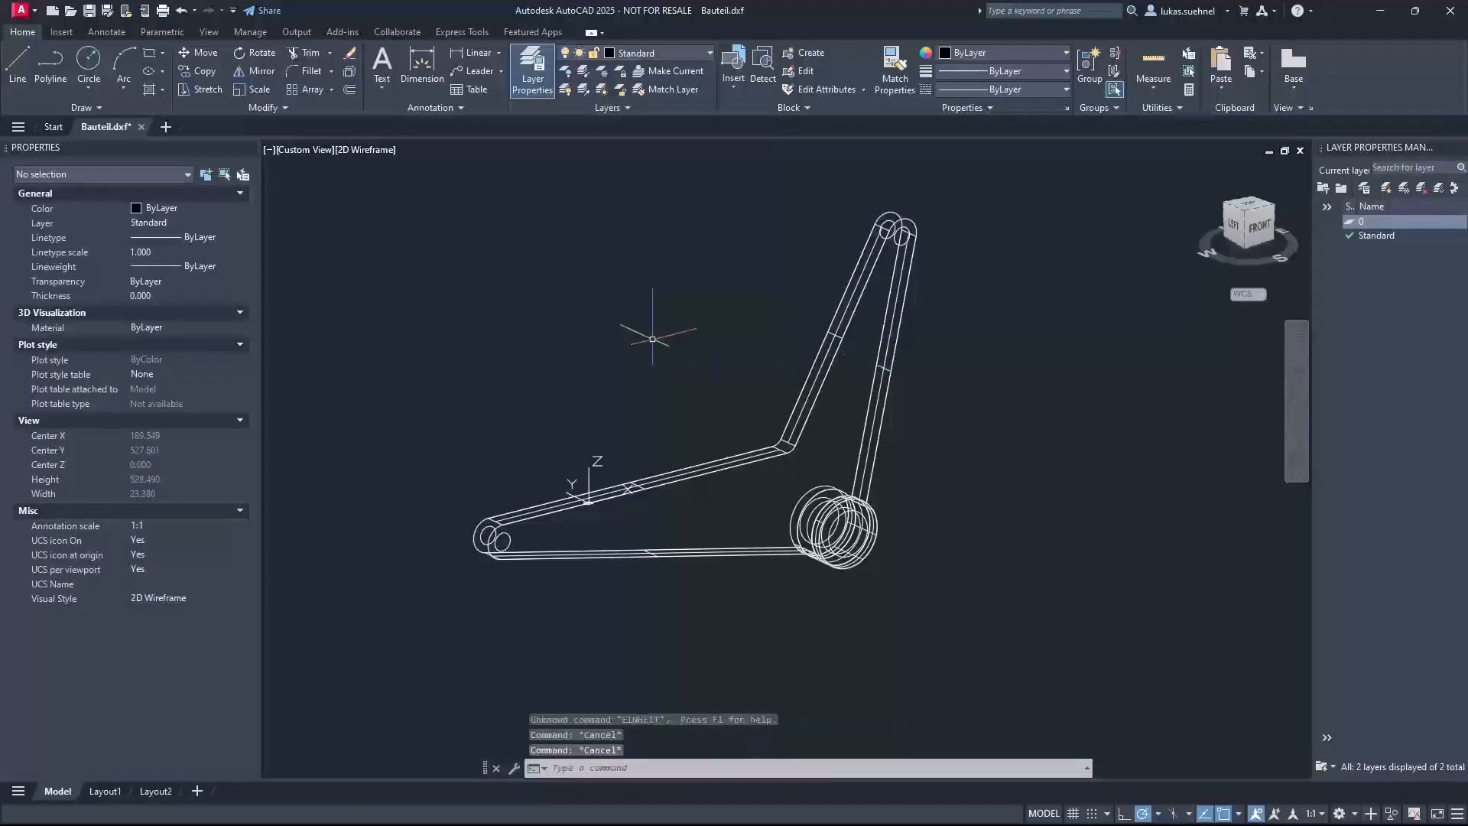
Step: Run the UNITS command to check the drawing's insertion scale units, close the dialog, and return to RFEM
click(652, 339)
text(units)
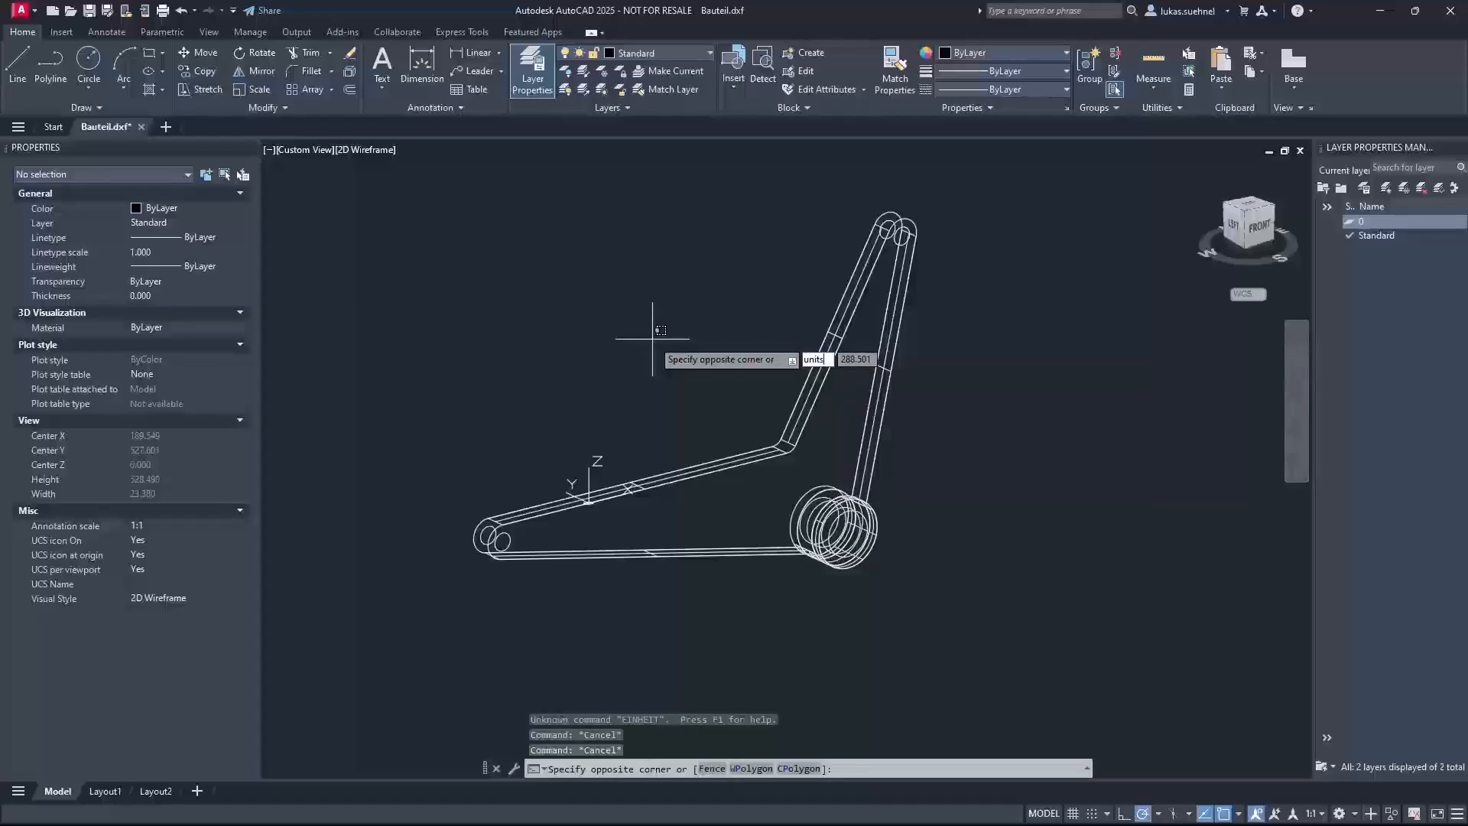
key(Return)
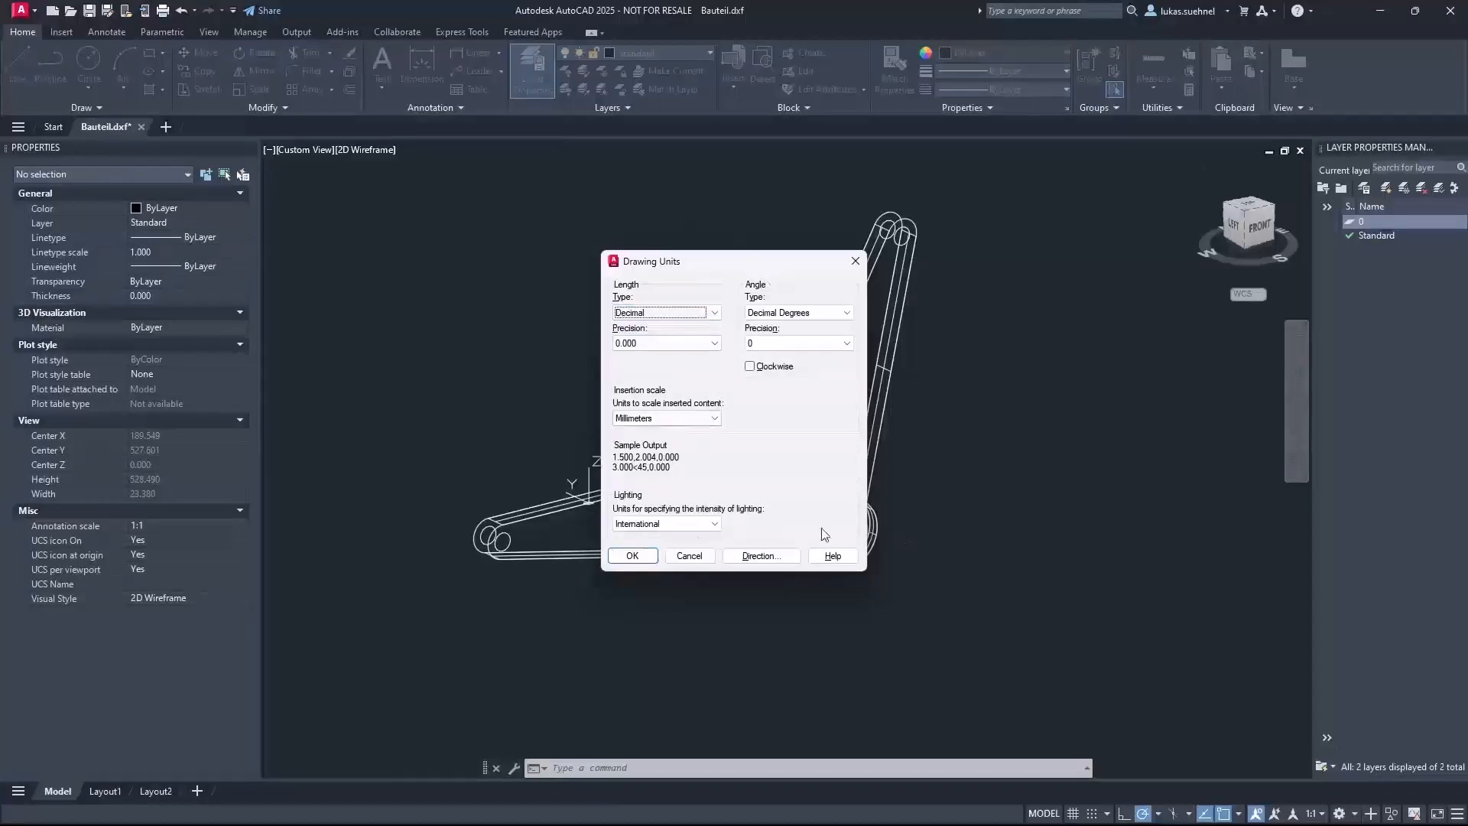
click(654, 419)
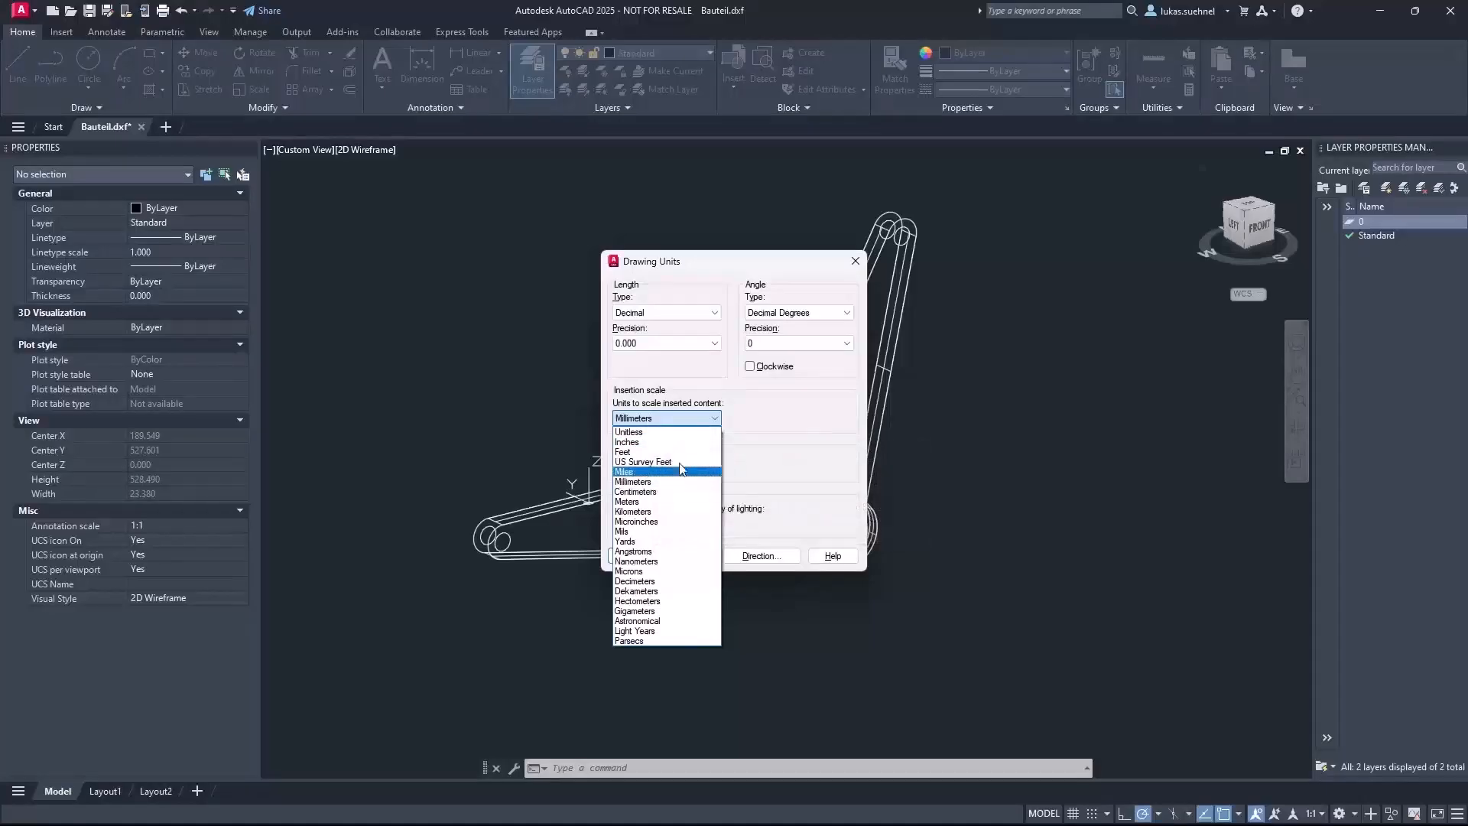
click(642, 393)
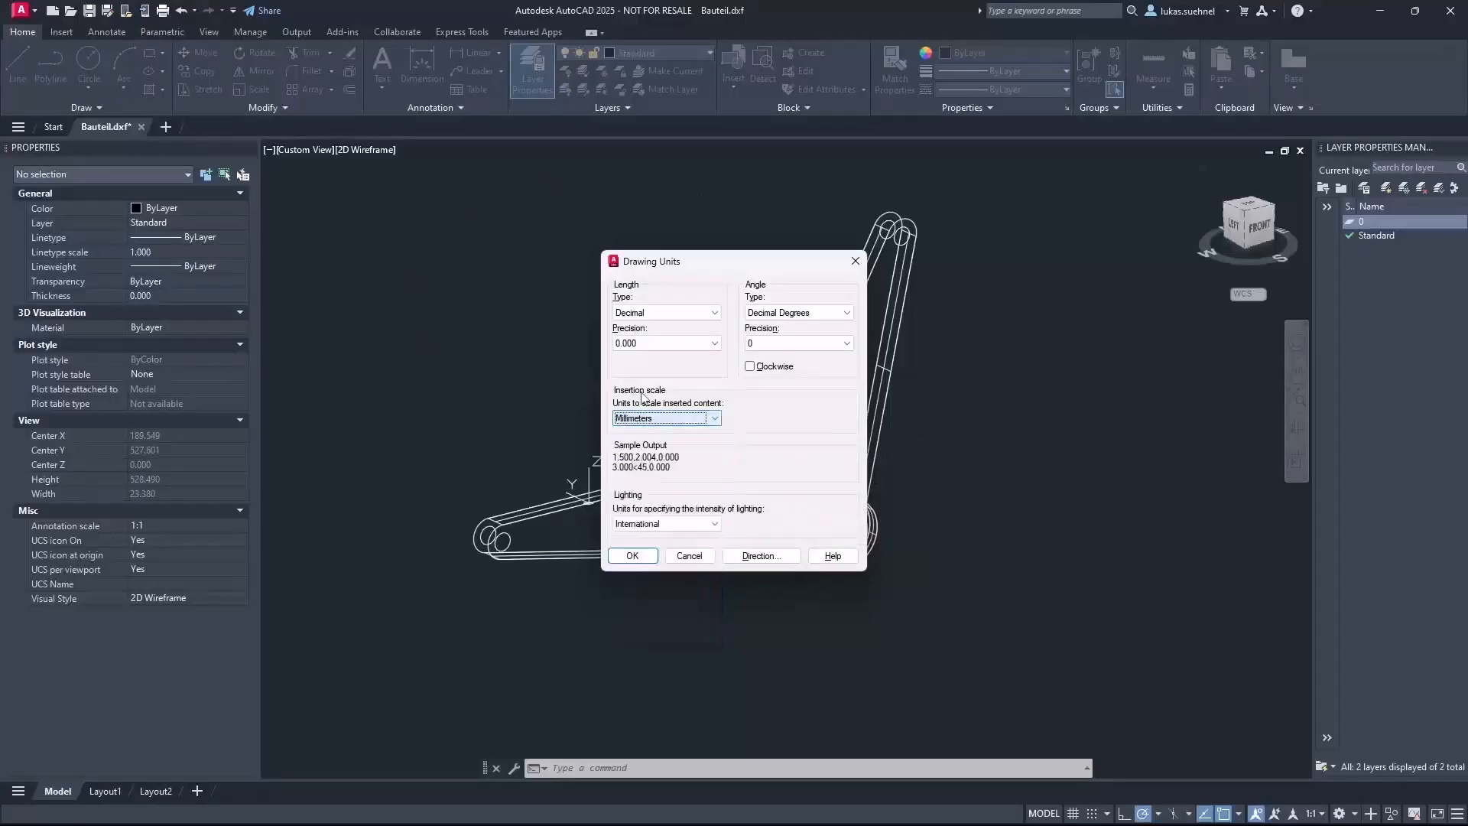
click(855, 261)
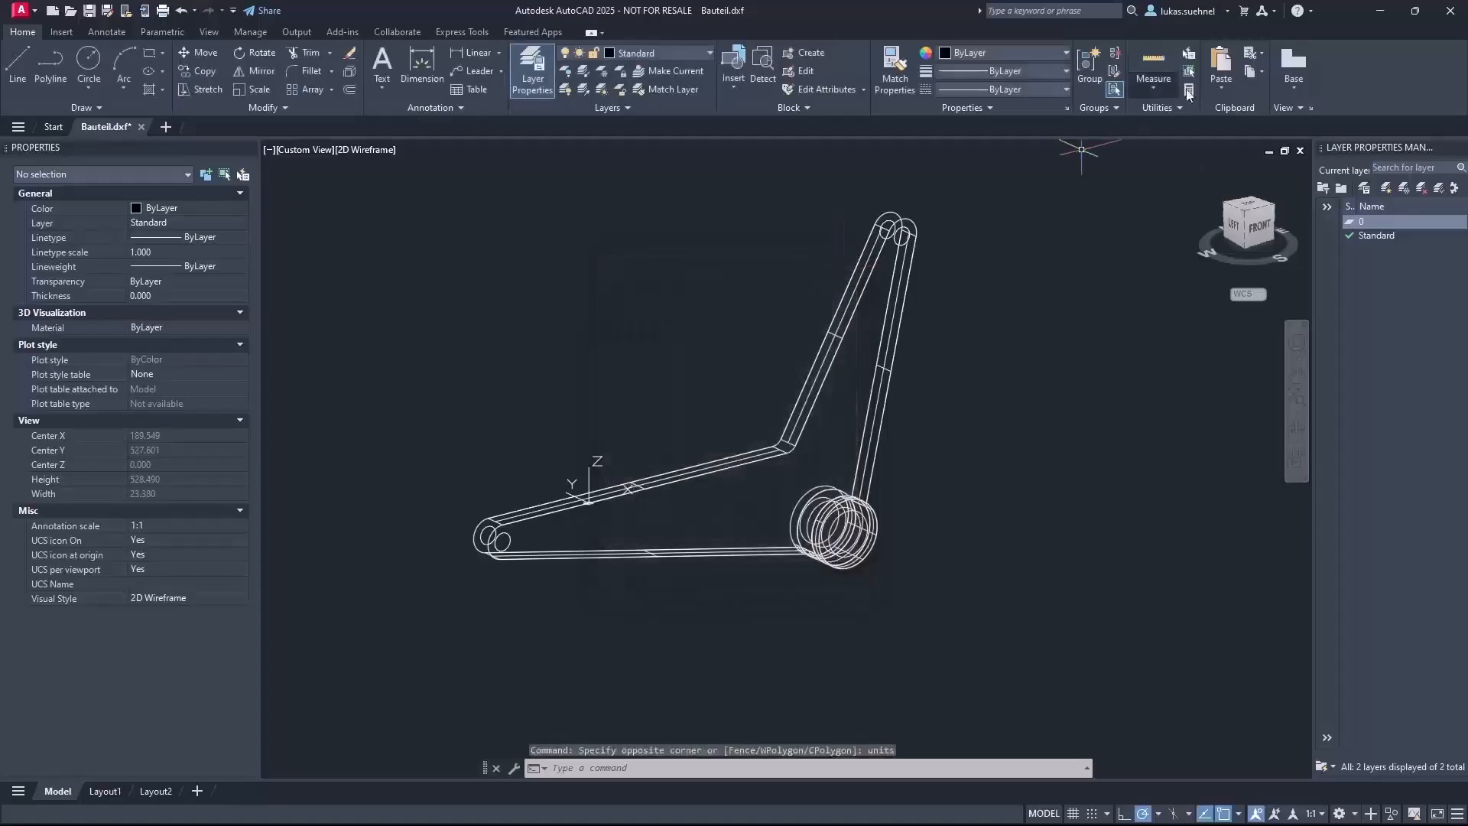
click(1383, 12)
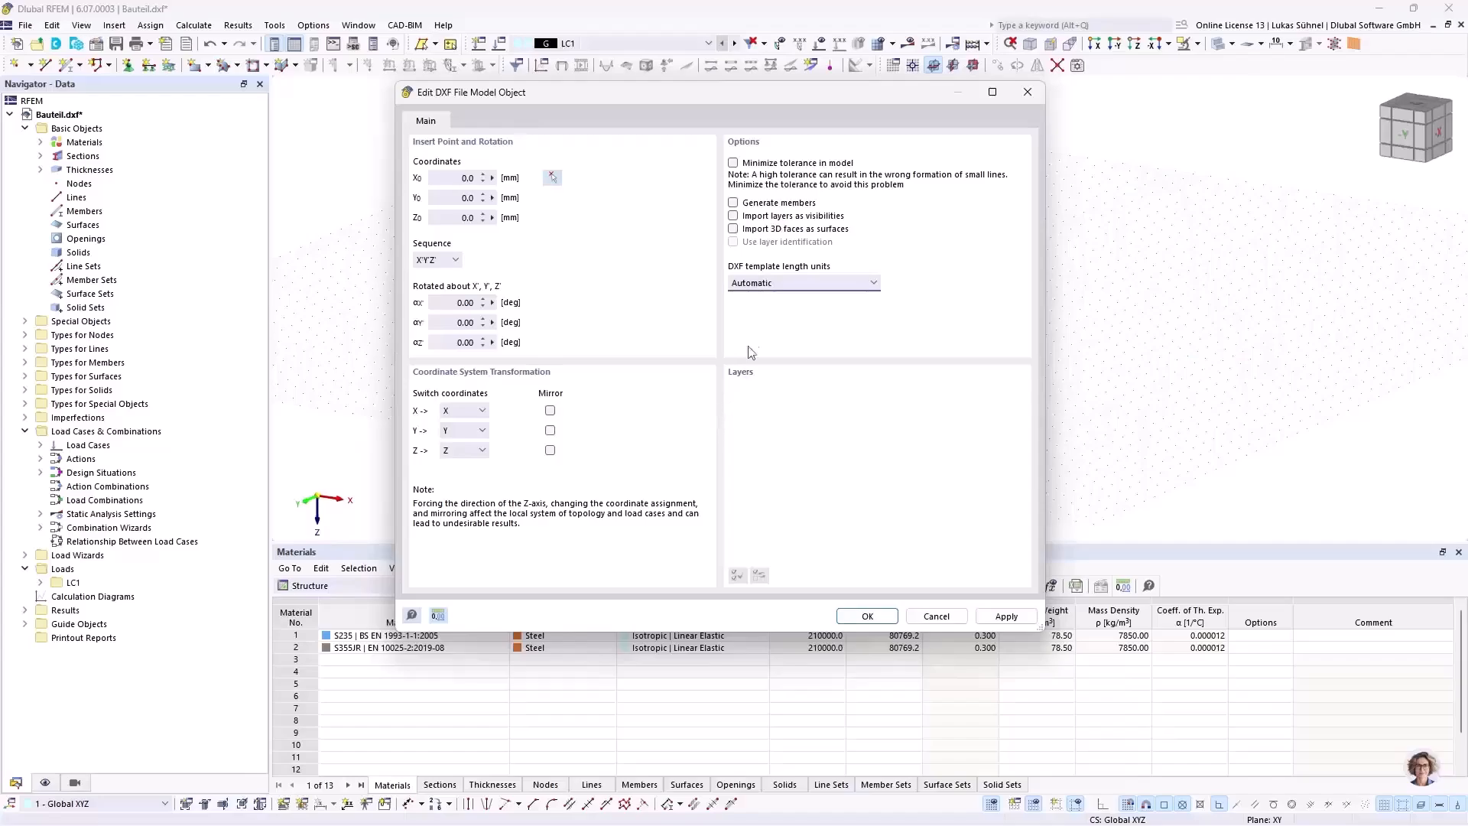
Step: Keep the DXF template length units on Automatic and finish the import with the Default material conversion table
click(765, 283)
click(757, 297)
click(791, 285)
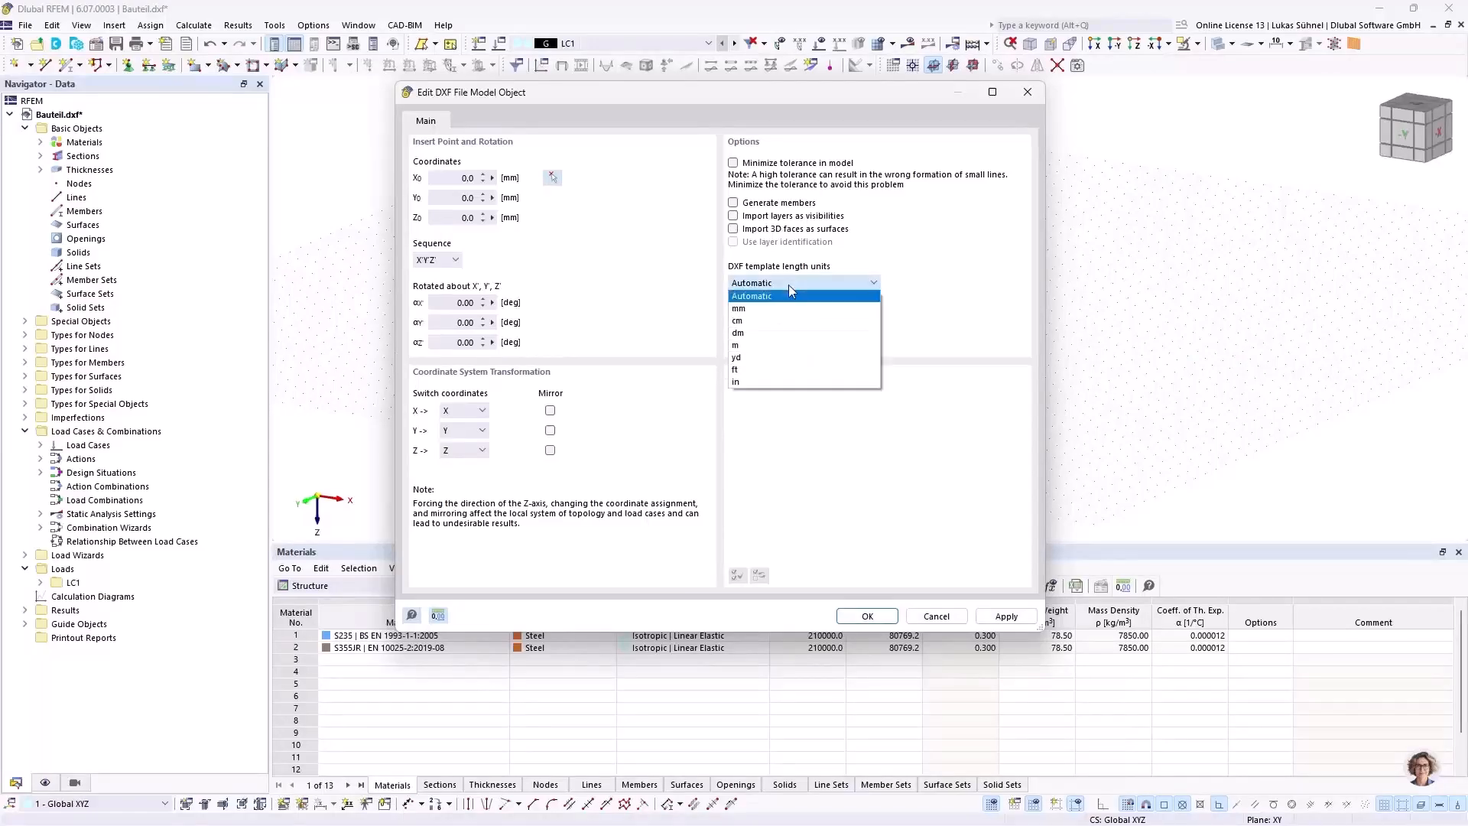
click(765, 296)
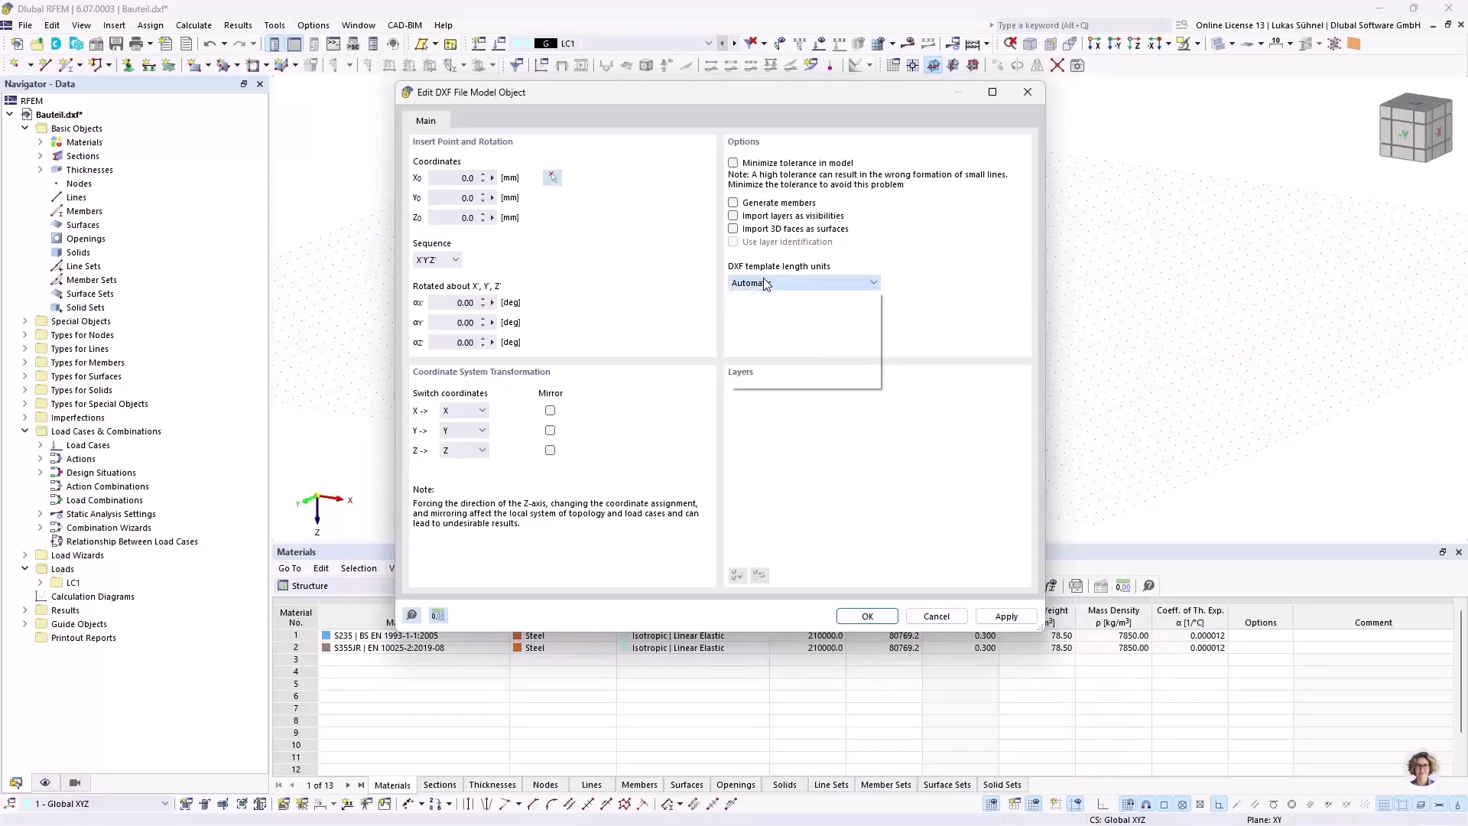
click(868, 615)
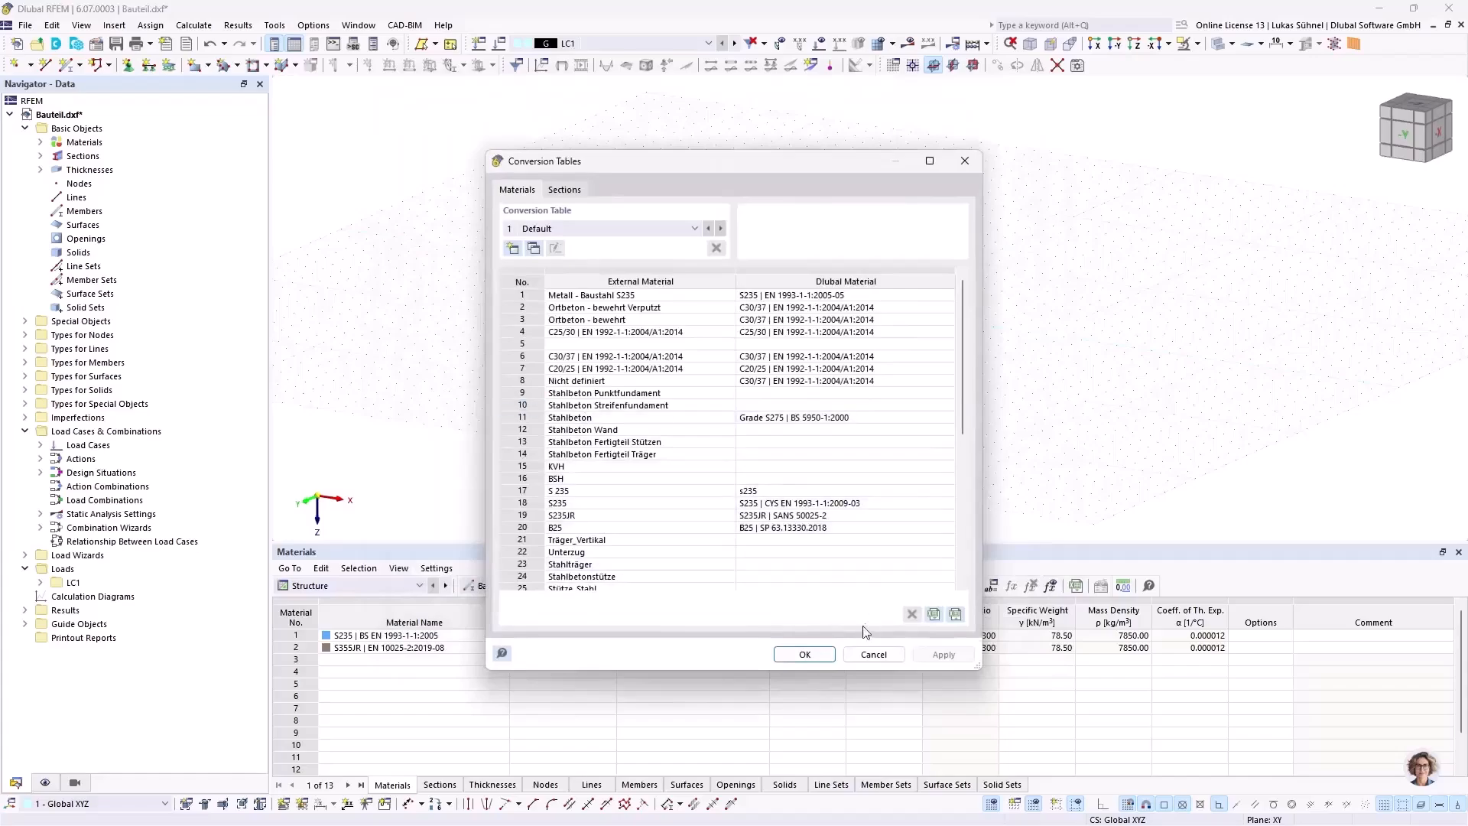
click(805, 655)
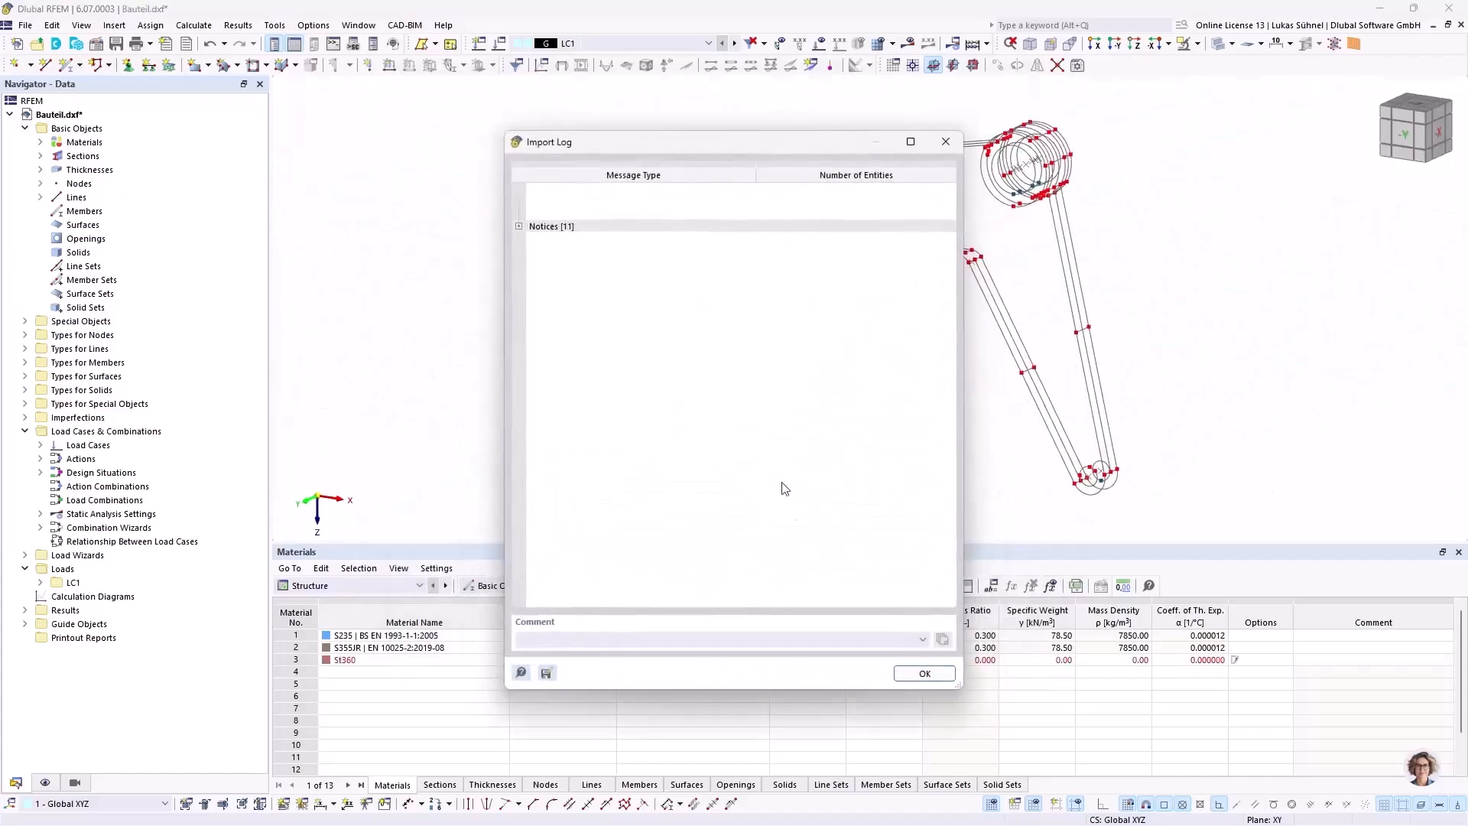
click(924, 674)
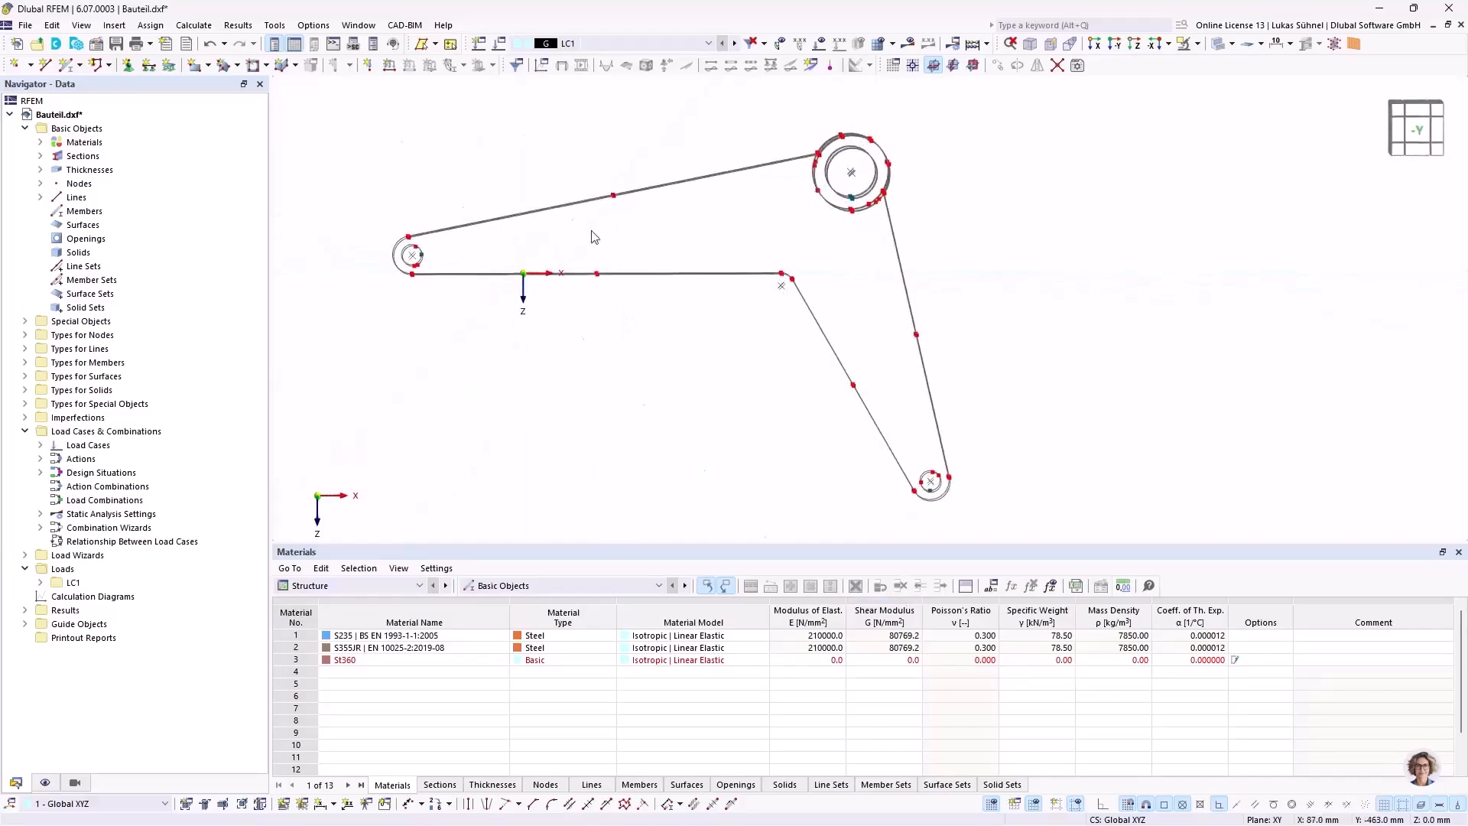
Step: Examine the imported wireframe from several angles, including the depth lines at the end of the arm
ctrl+middle_drag(463, 163, 575, 212)
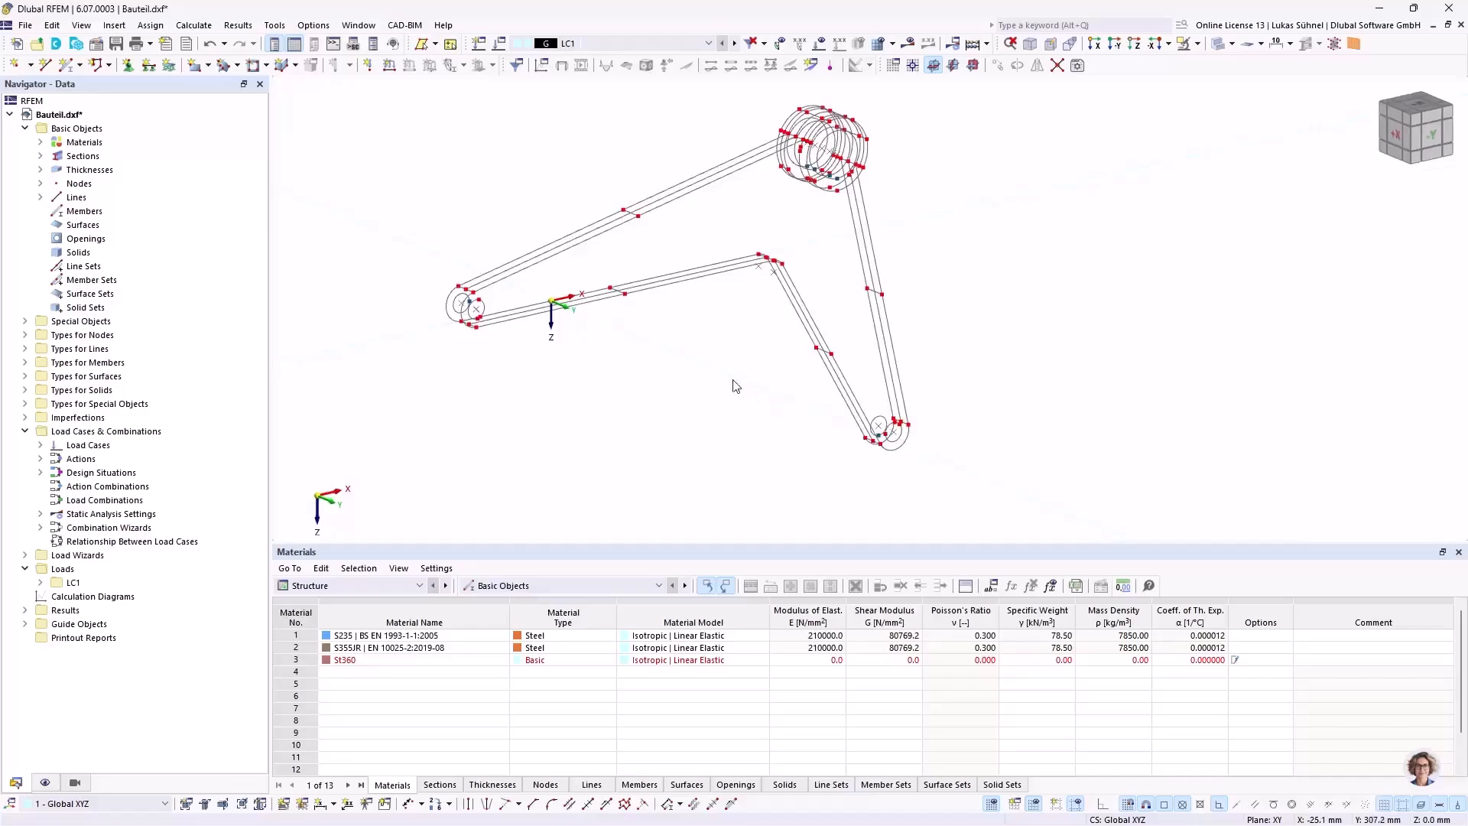
ctrl+middle_drag(673, 352, 533, 227)
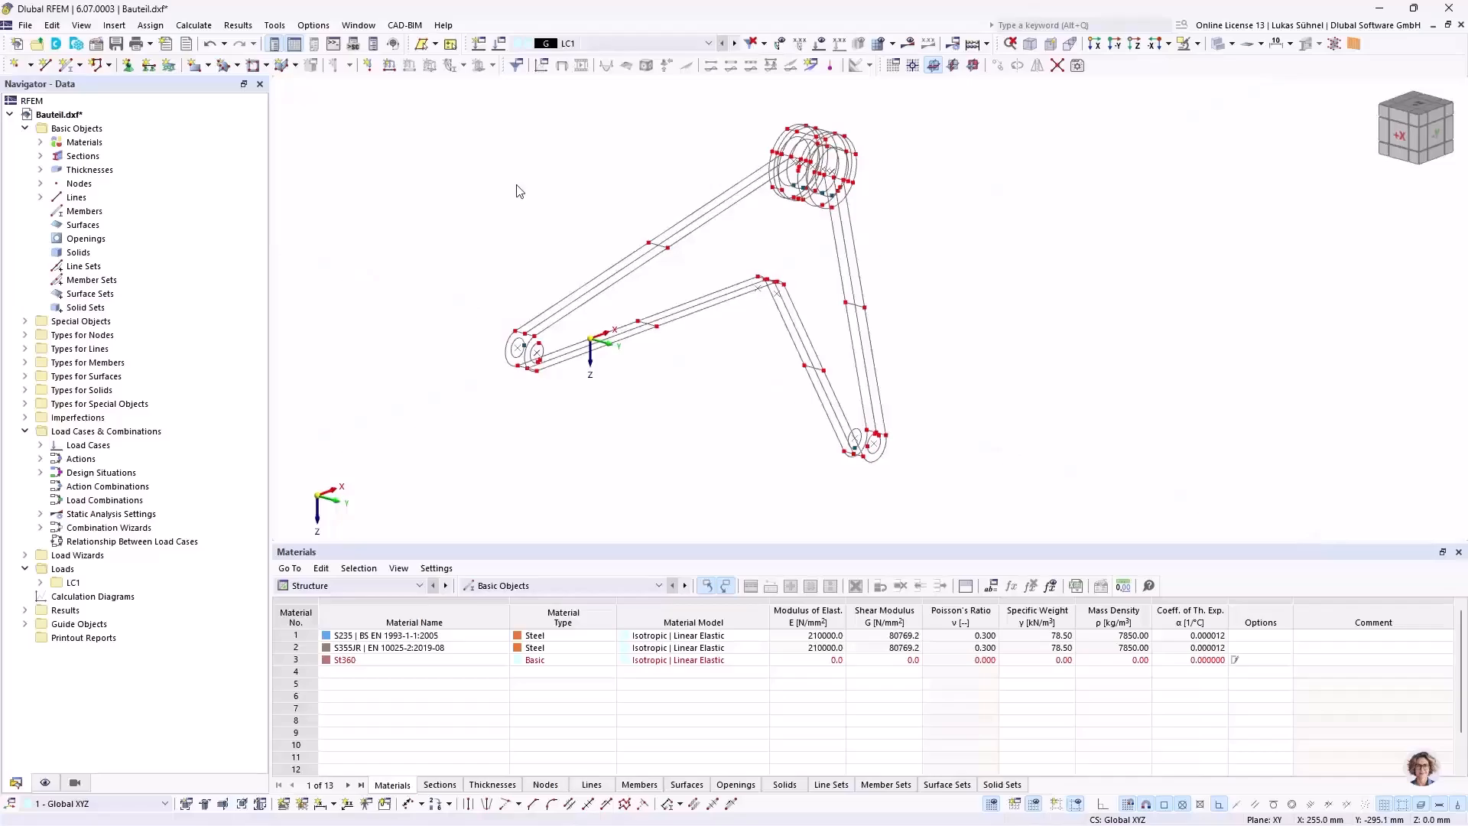
middle_drag(519, 191, 522, 202)
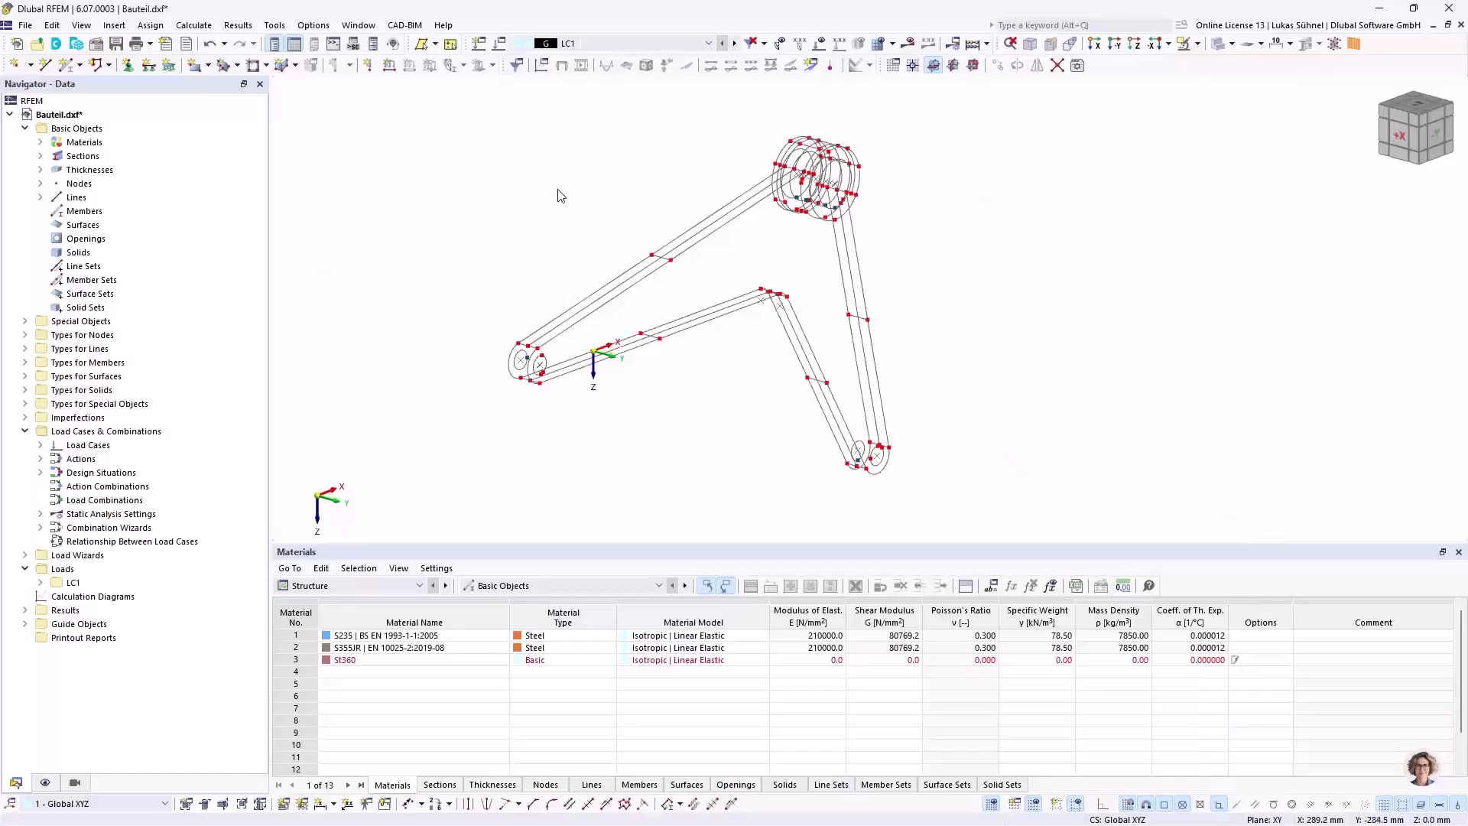
mouse_move(520, 187)
middle_down()
mouse_move(508, 190)
mouse_move(520, 205)
middle_up()
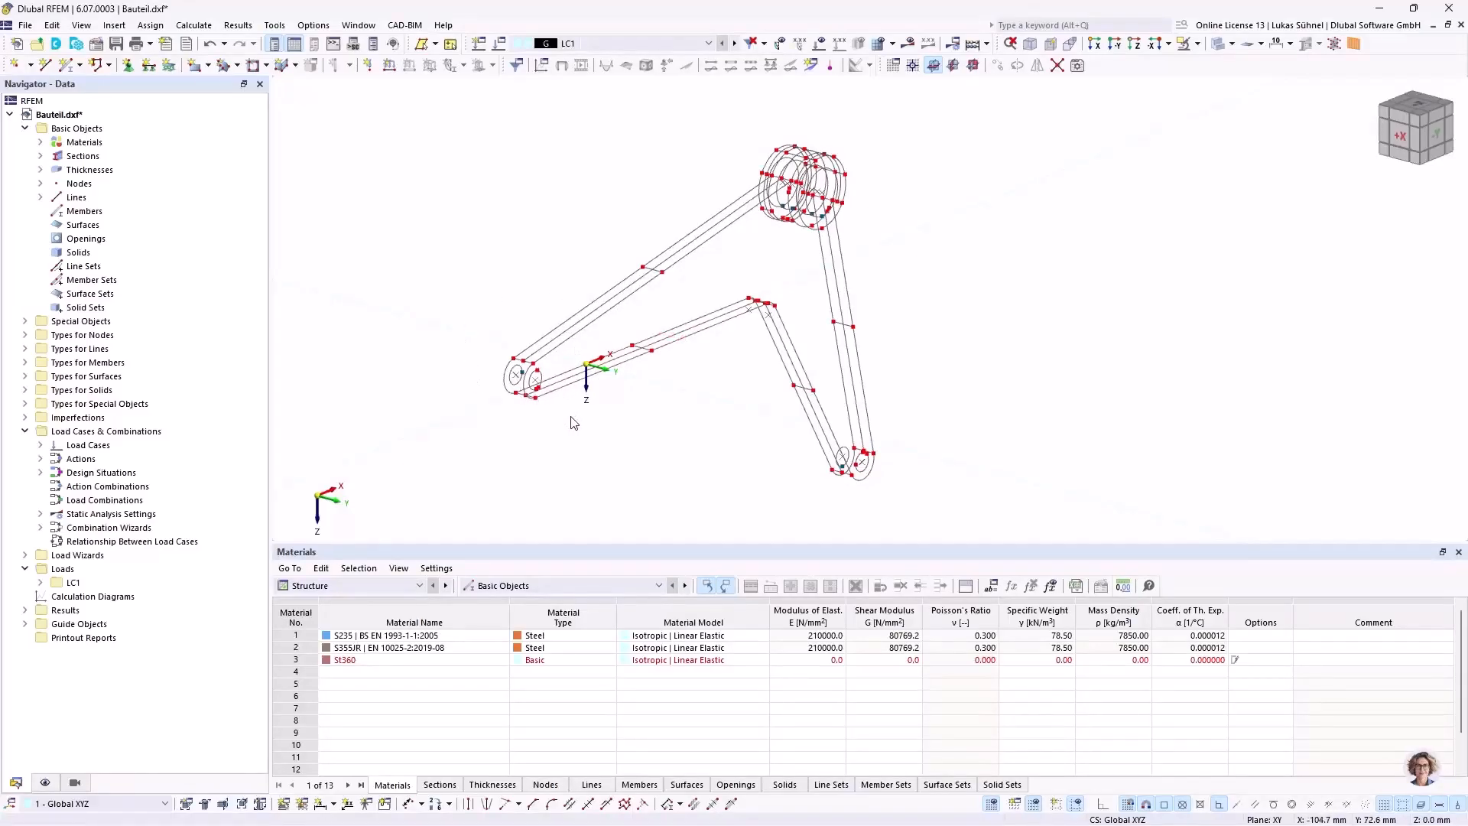
scroll(505, 367, up, 2)
ctrl+middle_drag(411, 281, 433, 283)
scroll(604, 396, up, 1)
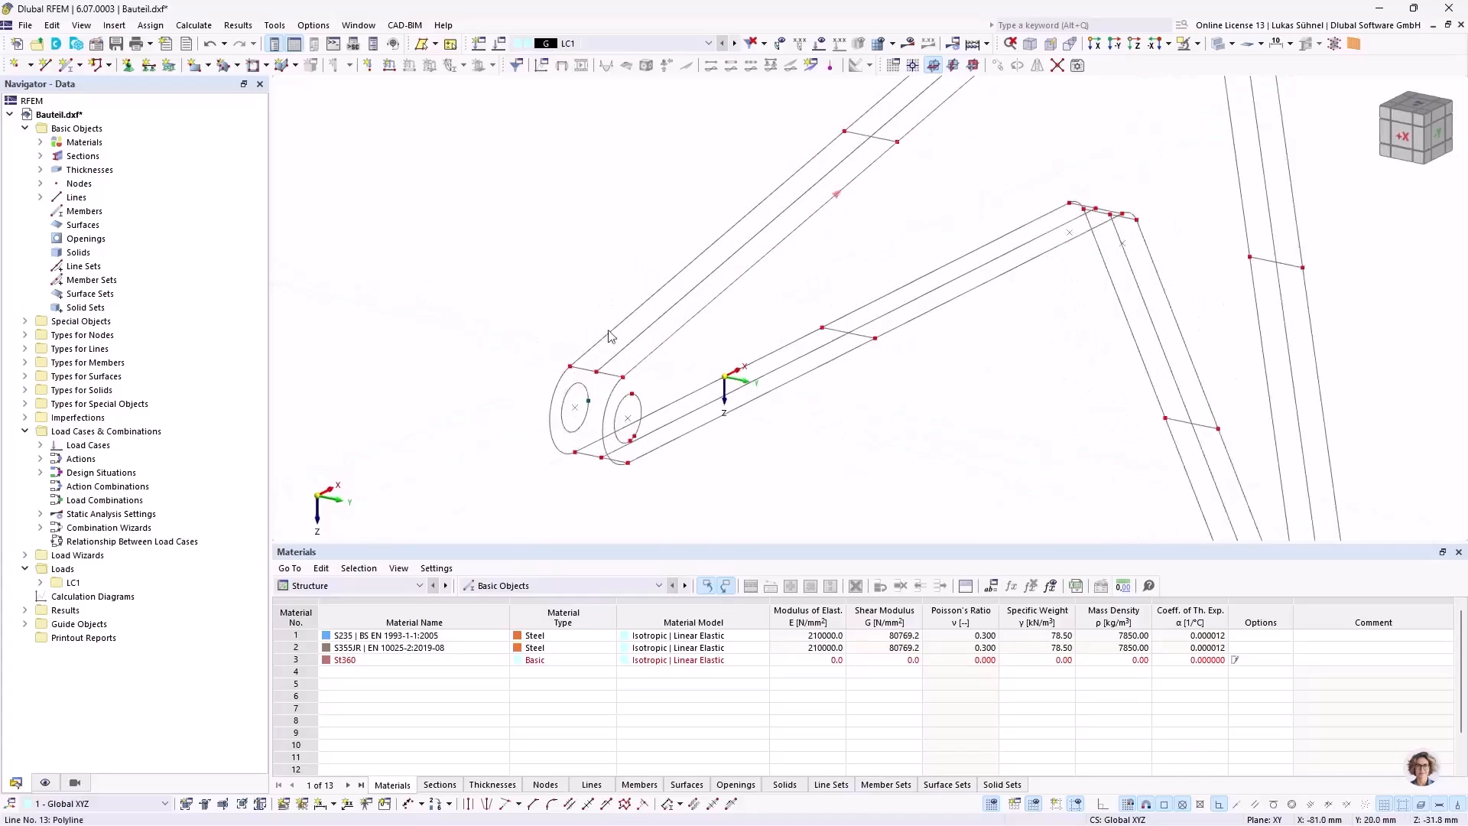
scroll(614, 333, down, 3)
ctrl+middle_drag(989, 232, 788, 271)
scroll(612, 405, up, 3)
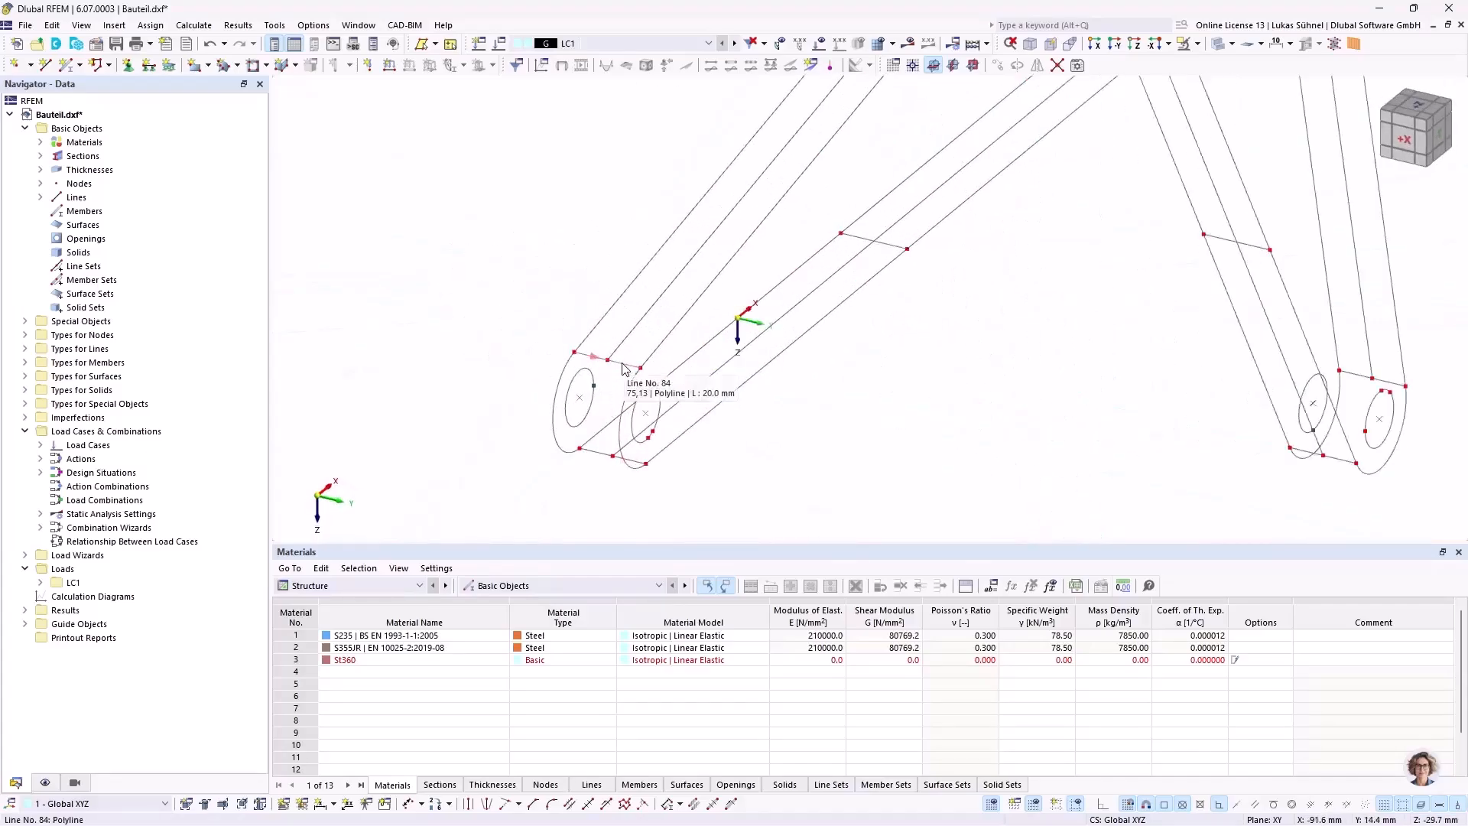
scroll(629, 414, down, 4)
Step: Examine the depth lines and rings of the large hub up close, then the whole part again
ctrl+middle_drag(600, 251, 703, 328)
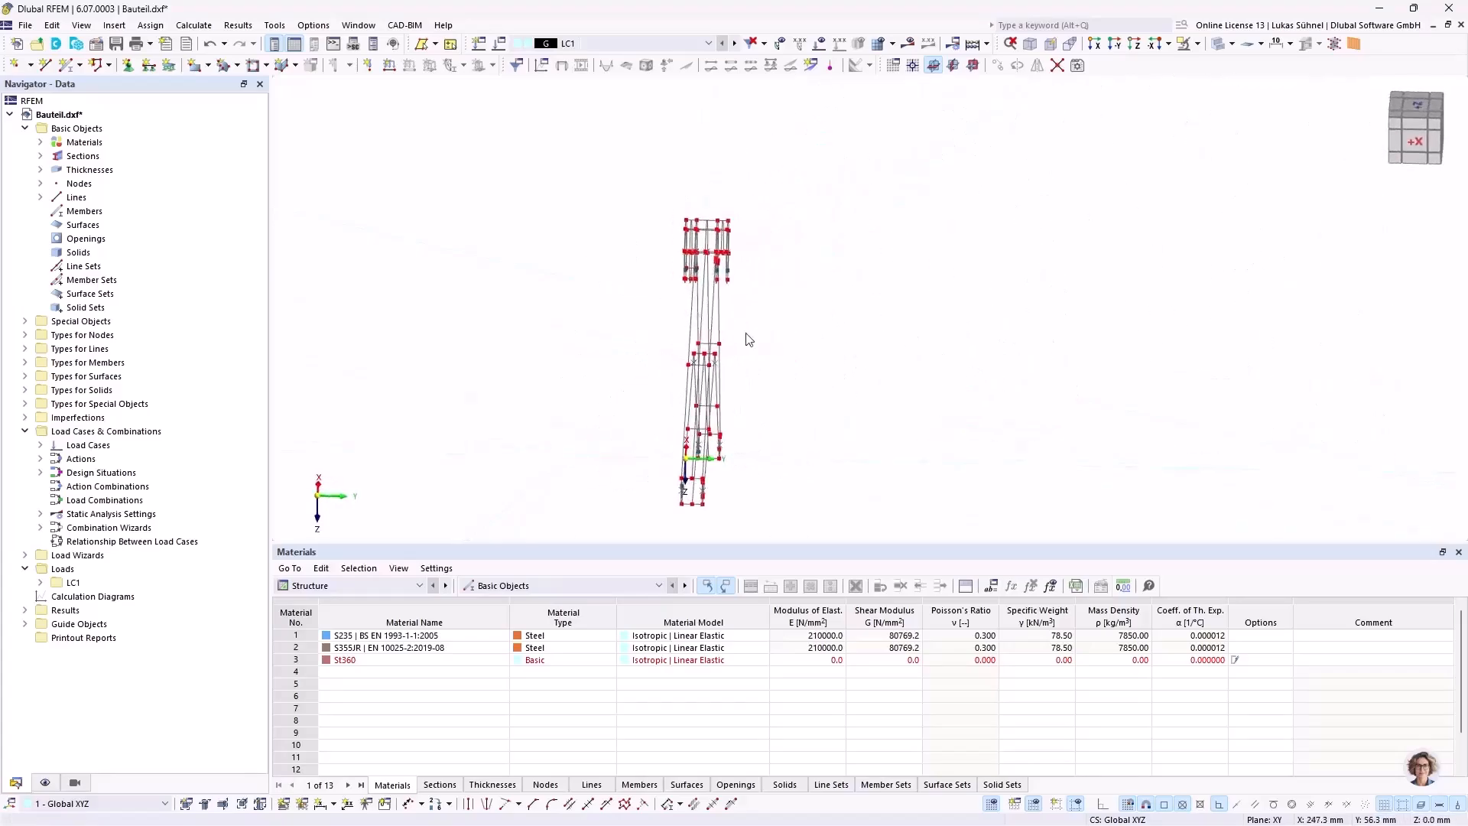
scroll(736, 197, up, 5)
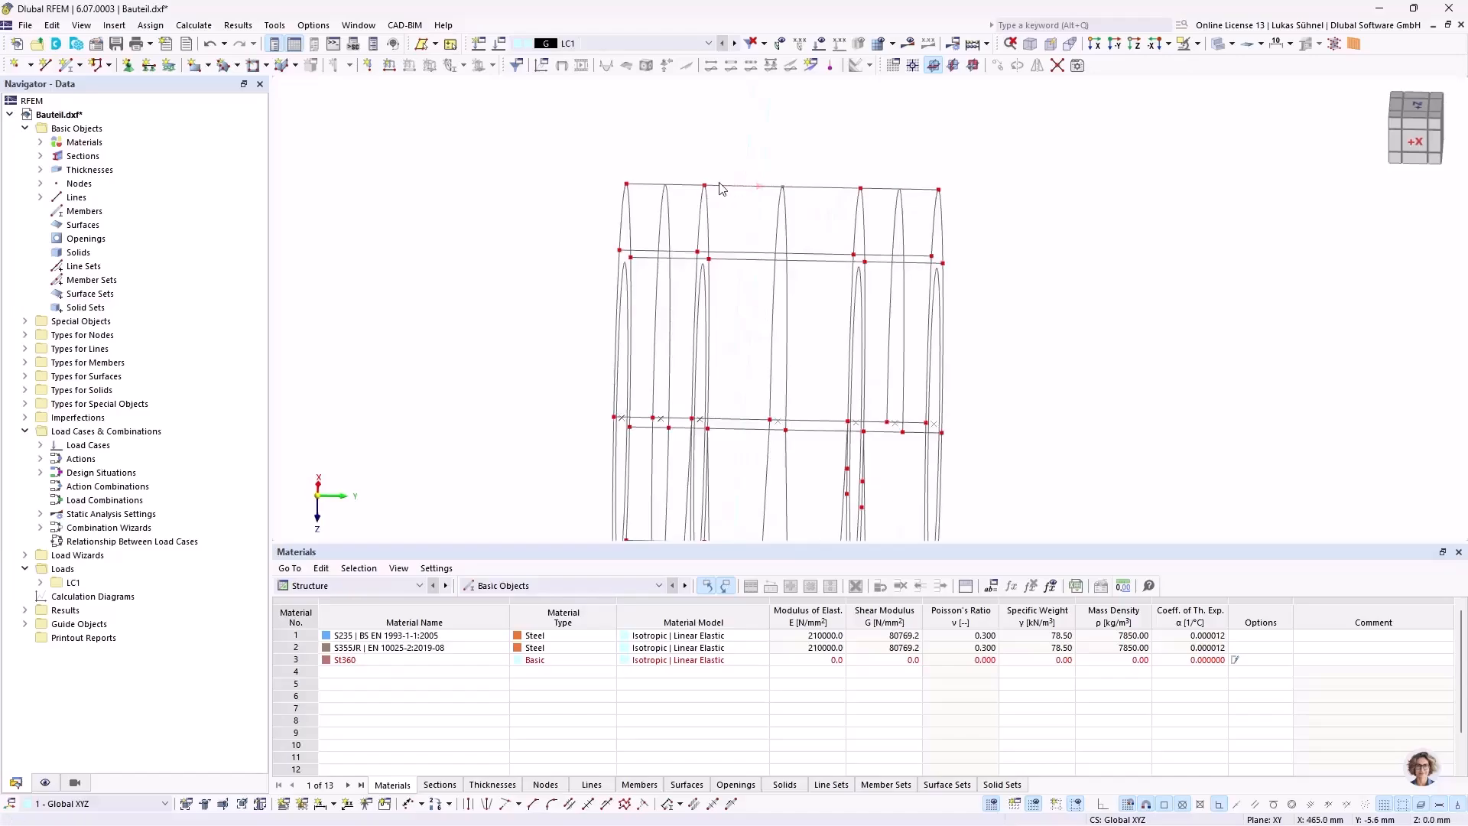
ctrl+middle_drag(751, 193, 714, 191)
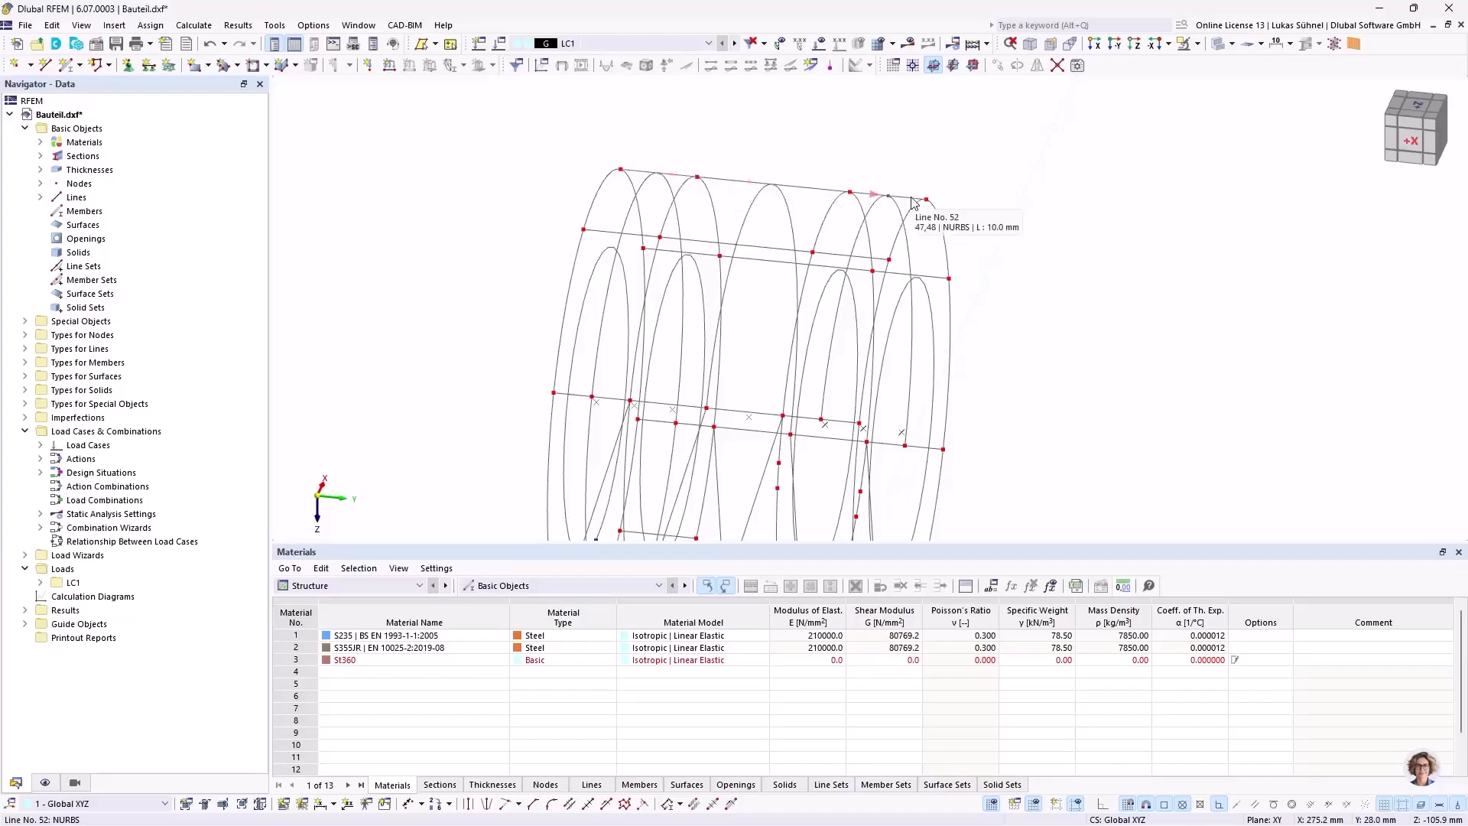
scroll(911, 201, down, 5)
middle_drag(1067, 297, 905, 232)
scroll(906, 232, down, 2)
scroll(977, 324, down, 4)
middle_drag(980, 323, 862, 236)
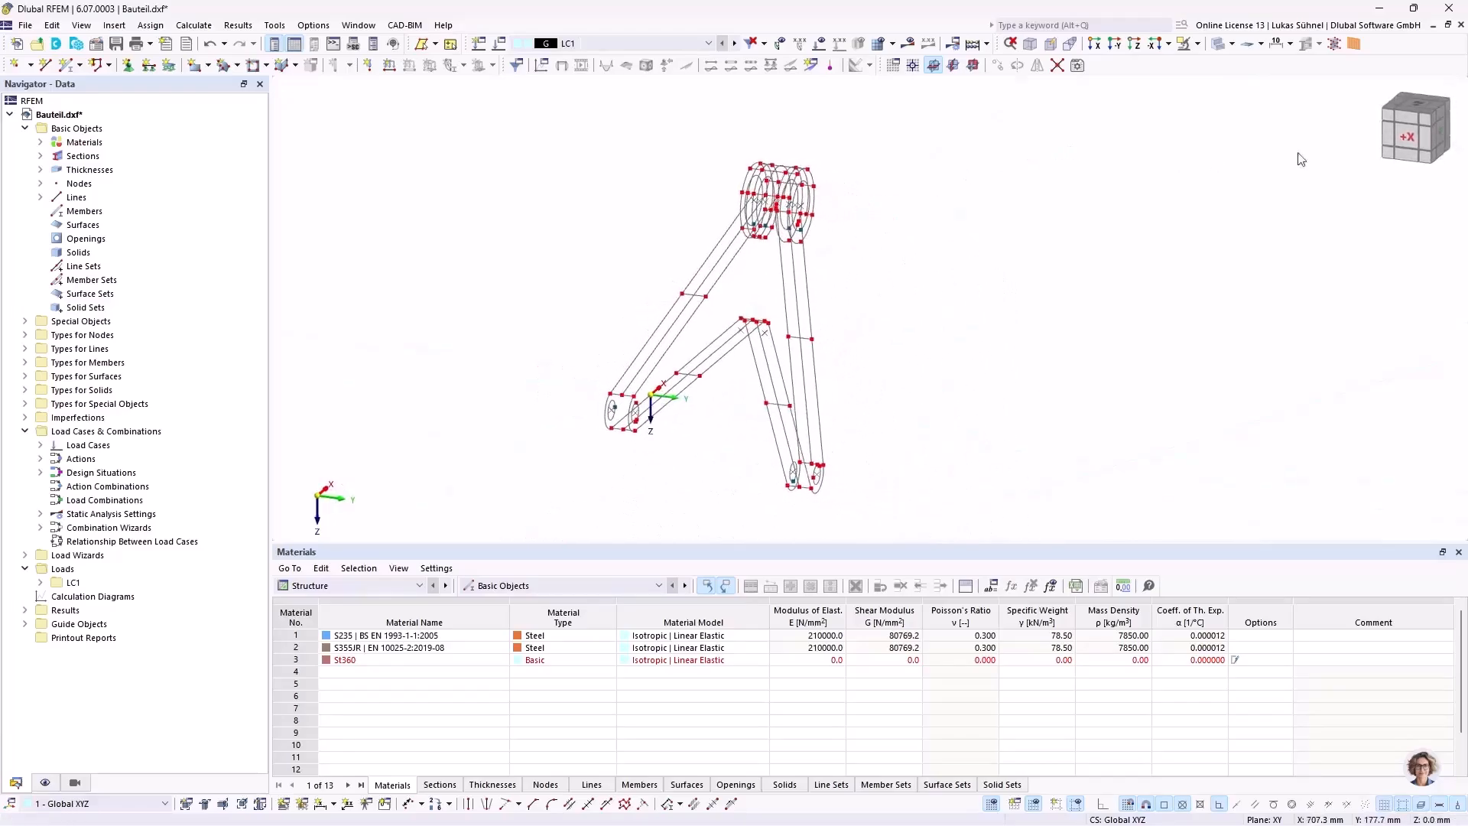
Step: In the +X side view, delete all wireframe geometry on the positive Y side of the arm's face at the origin
click(1413, 138)
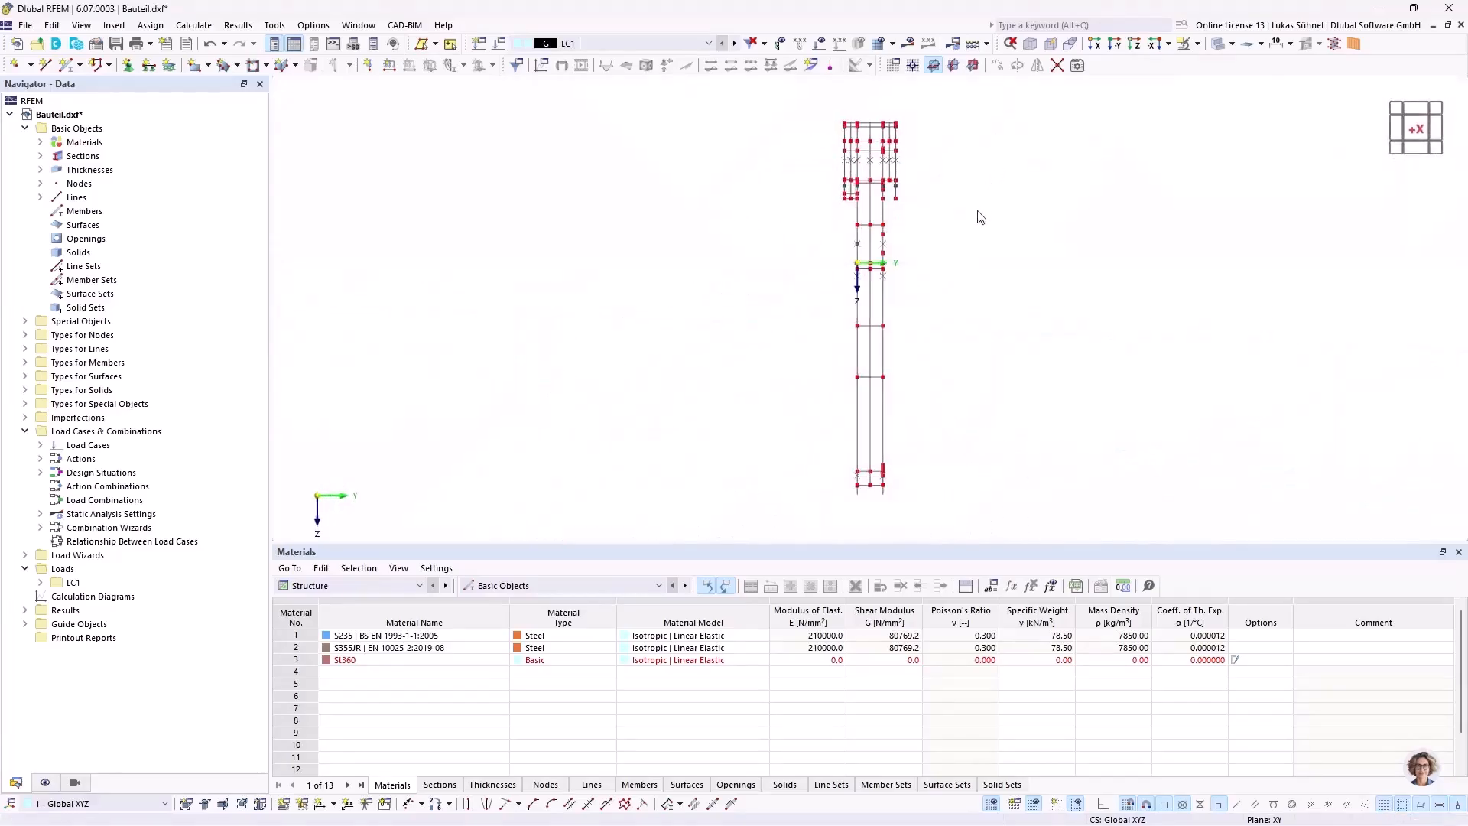
middle_drag(982, 216, 905, 213)
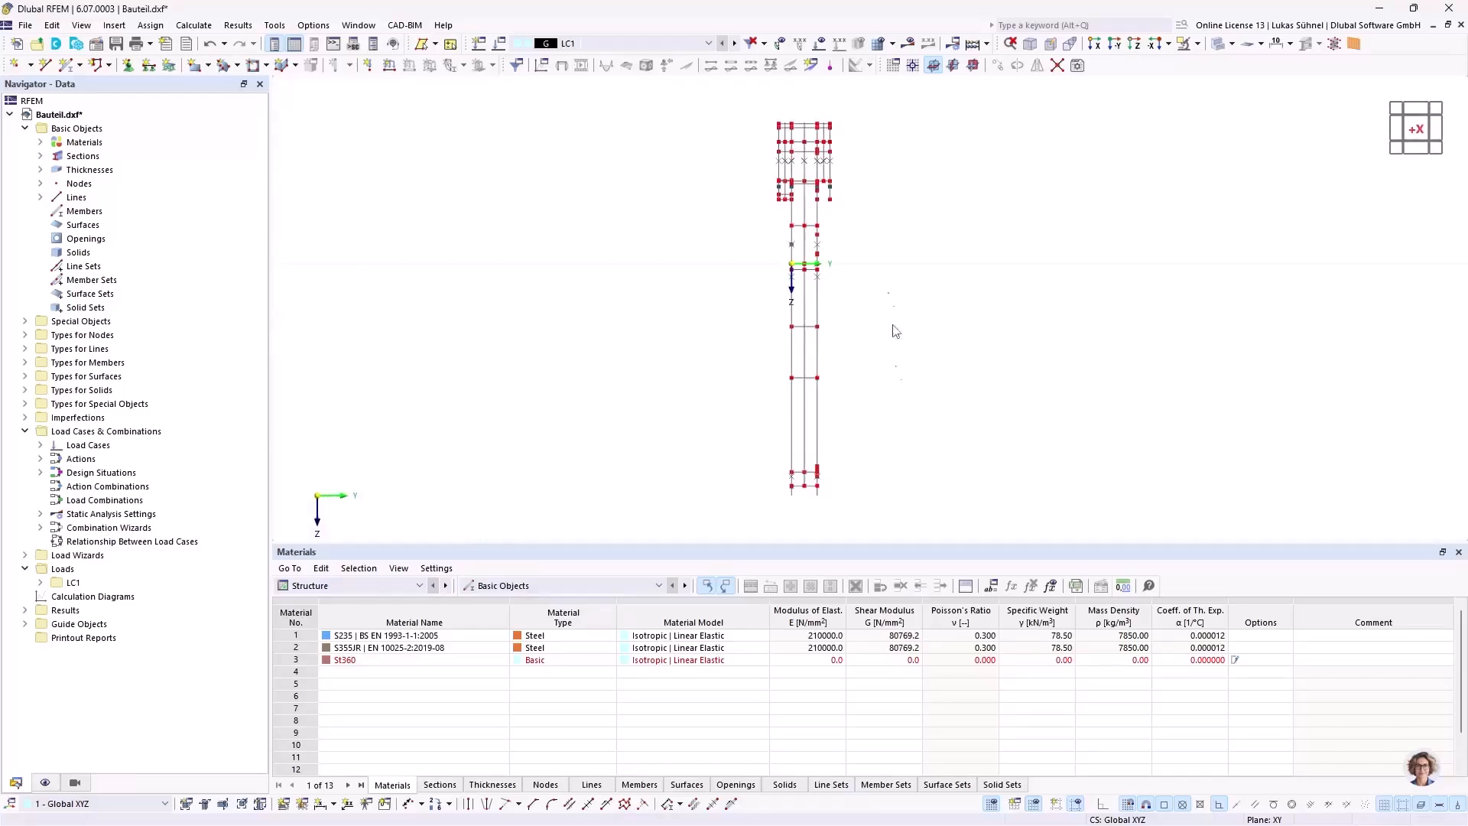
drag(909, 507, 801, 108)
key(Delete)
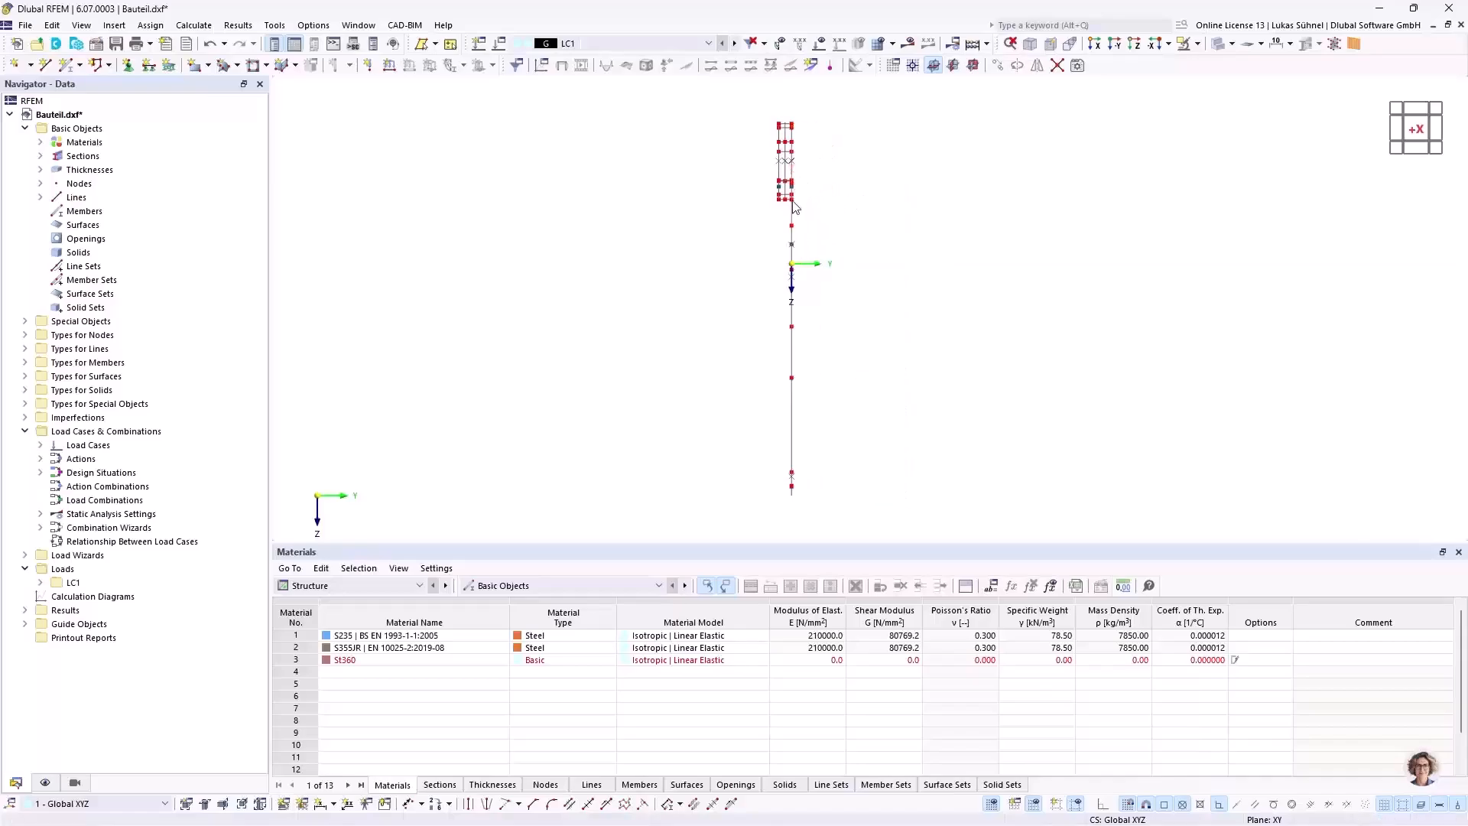
Step: Delete the large hub's wireframe geometry lying on the negative Y side of the arm's plane
scroll(785, 131, up, 5)
drag(793, 329, 698, 112)
key(Delete)
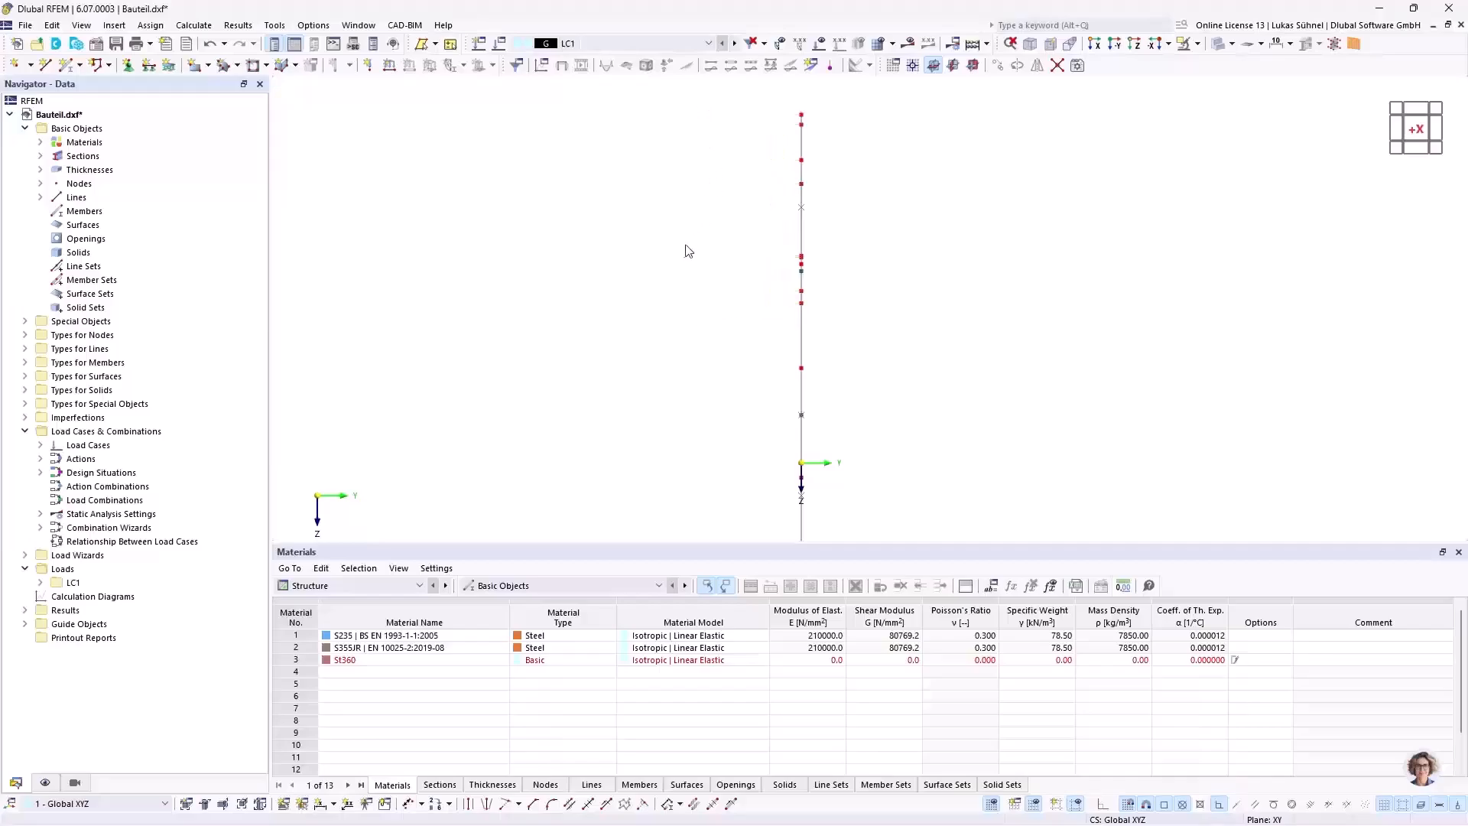
Step: Delete the arcs that form the outer ring of the large hub, keeping the inner circle
ctrl+middle_drag(1215, 173, 1055, 194)
scroll(956, 200, down, 4)
click(1437, 129)
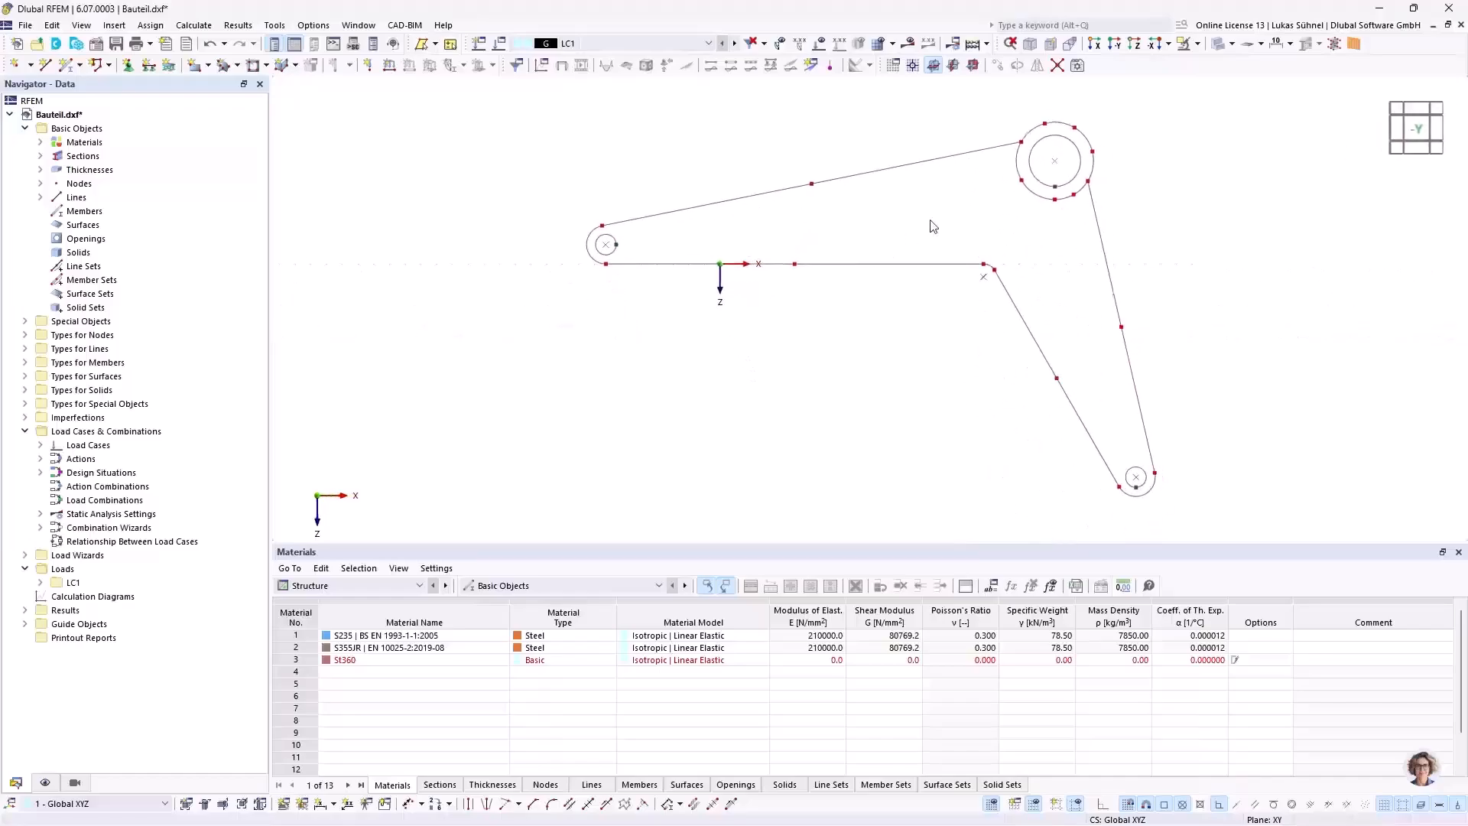
middle_drag(846, 319, 782, 330)
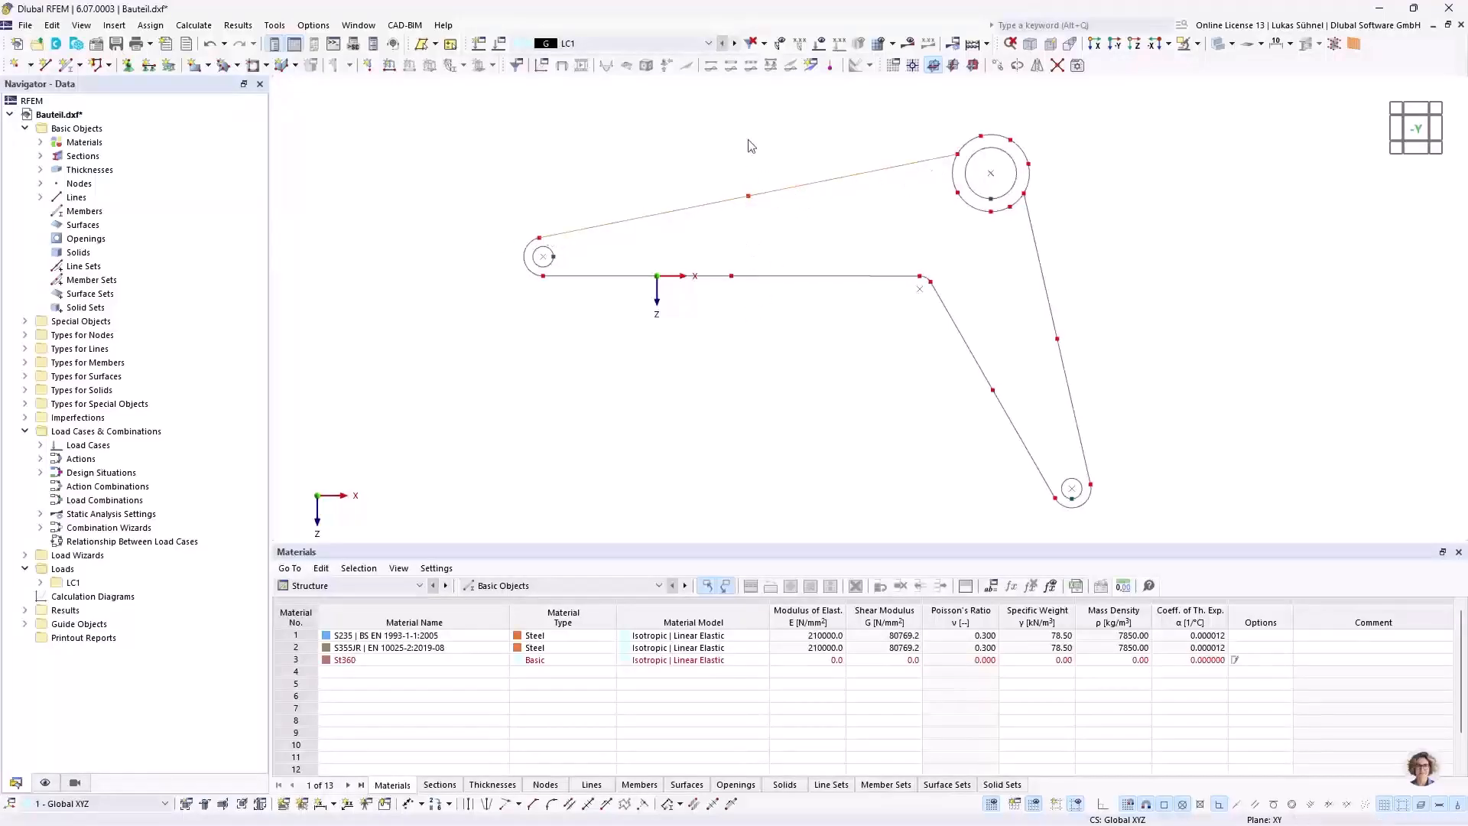
drag(934, 427, 1140, 318)
scroll(1075, 134, up, 5)
click(796, 167)
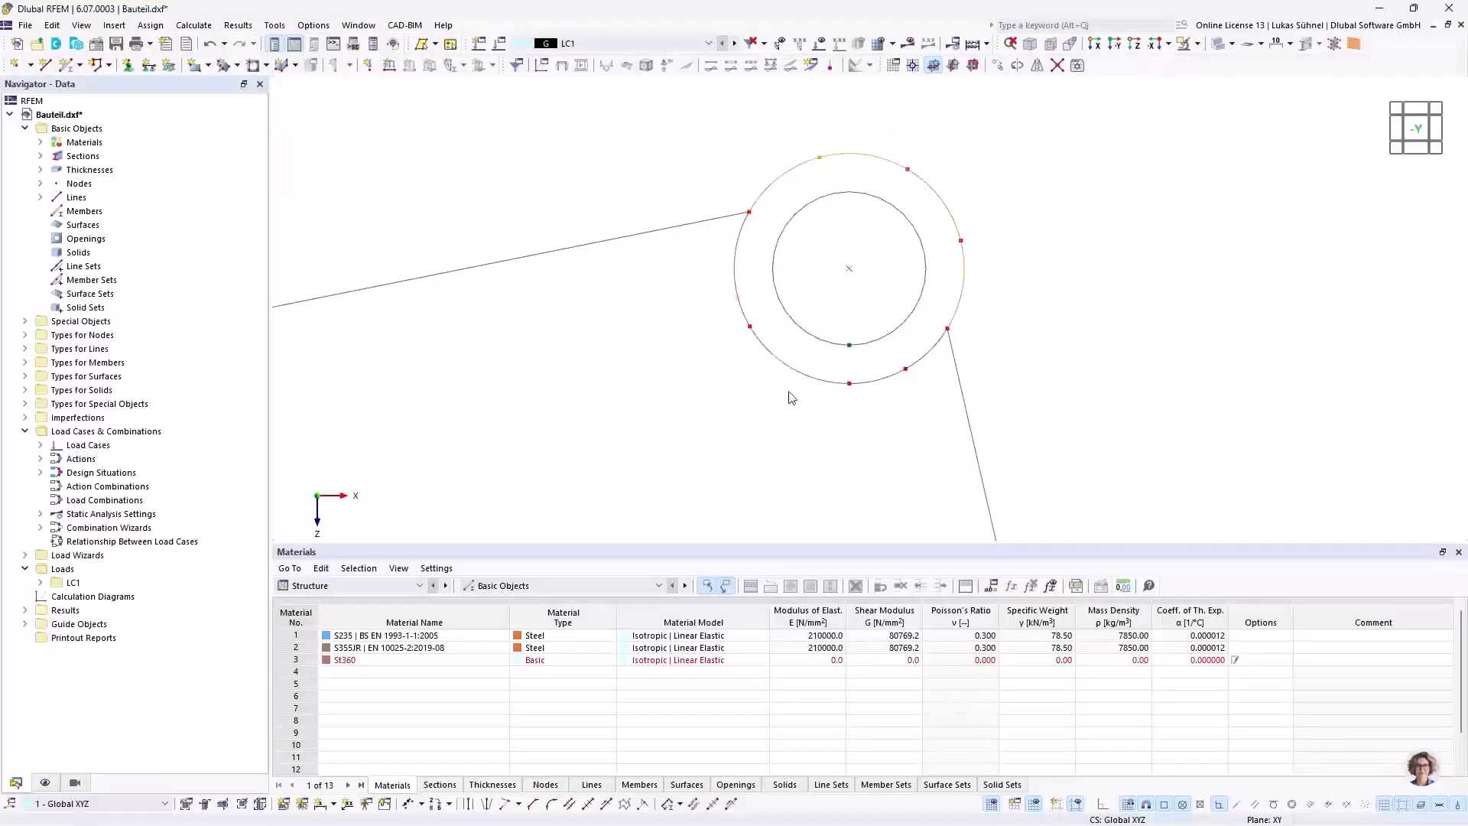
key(Delete)
Step: Delete the loose nodes around the large hub's inner circle, keeping the end nodes of the two straight lines
drag(909, 401, 788, 362)
key(Delete)
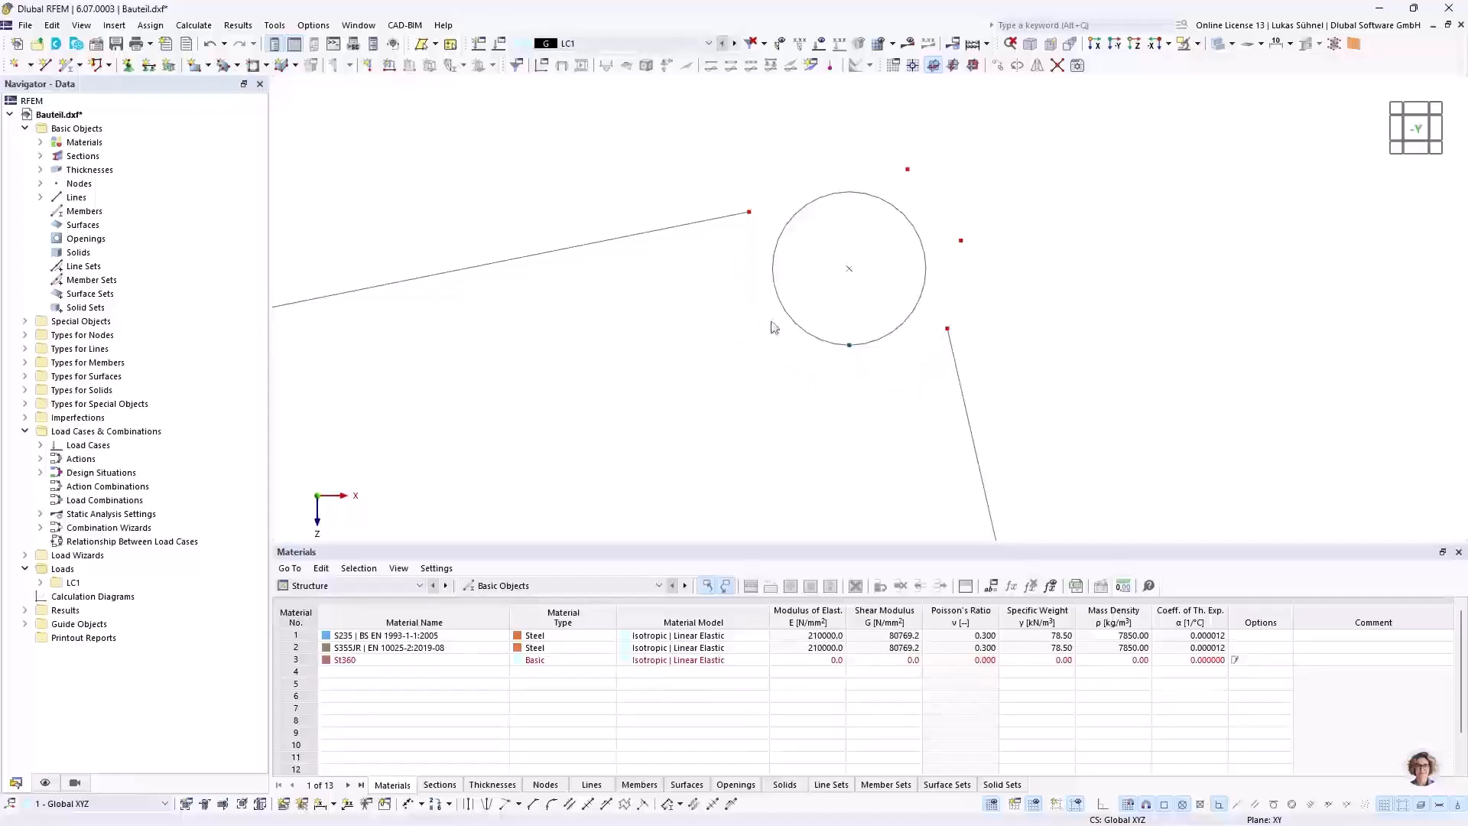
drag(1006, 276, 898, 152)
key(Delete)
scroll(758, 183, down, 3)
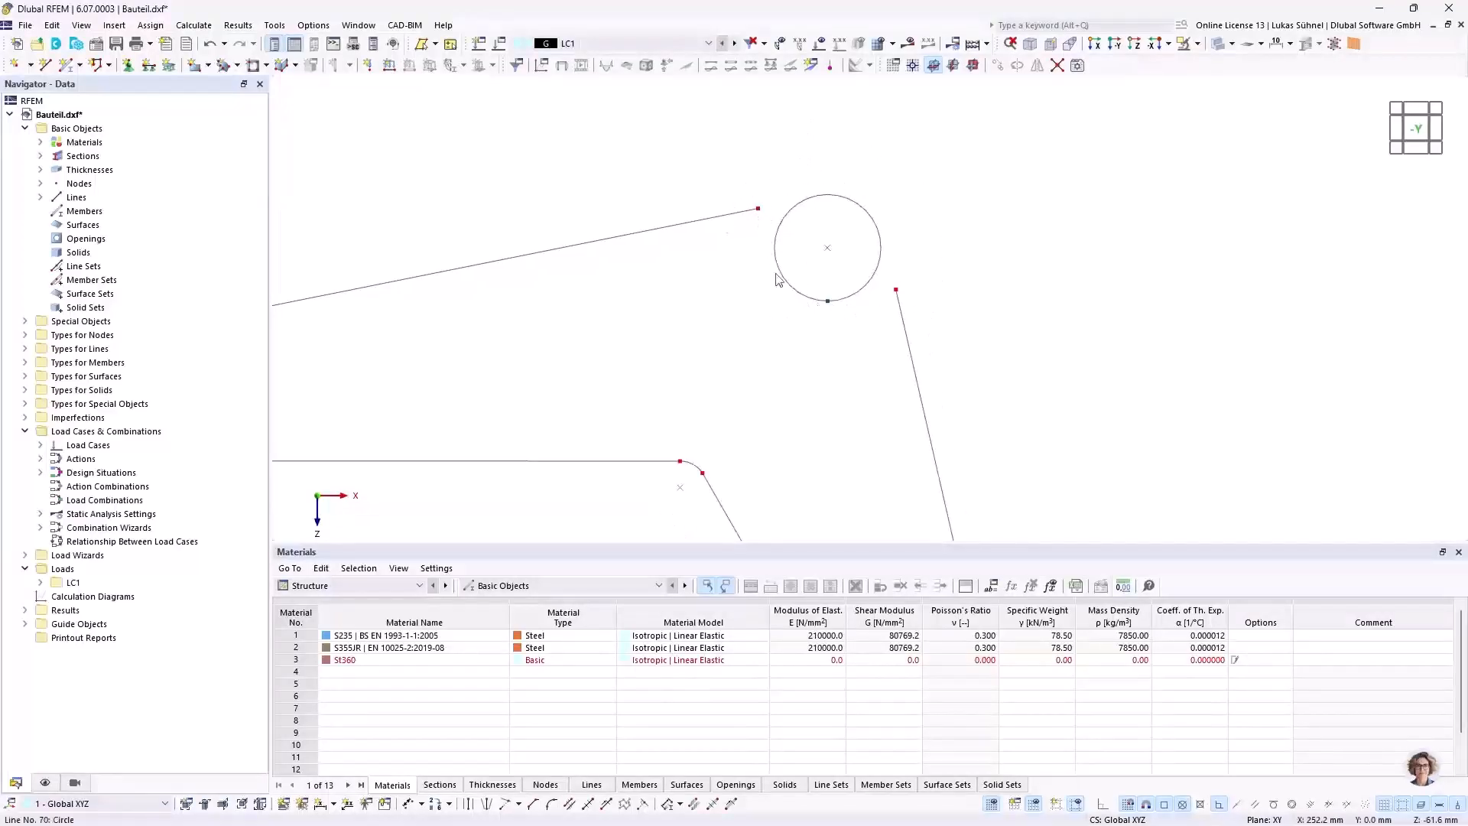
click(46, 65)
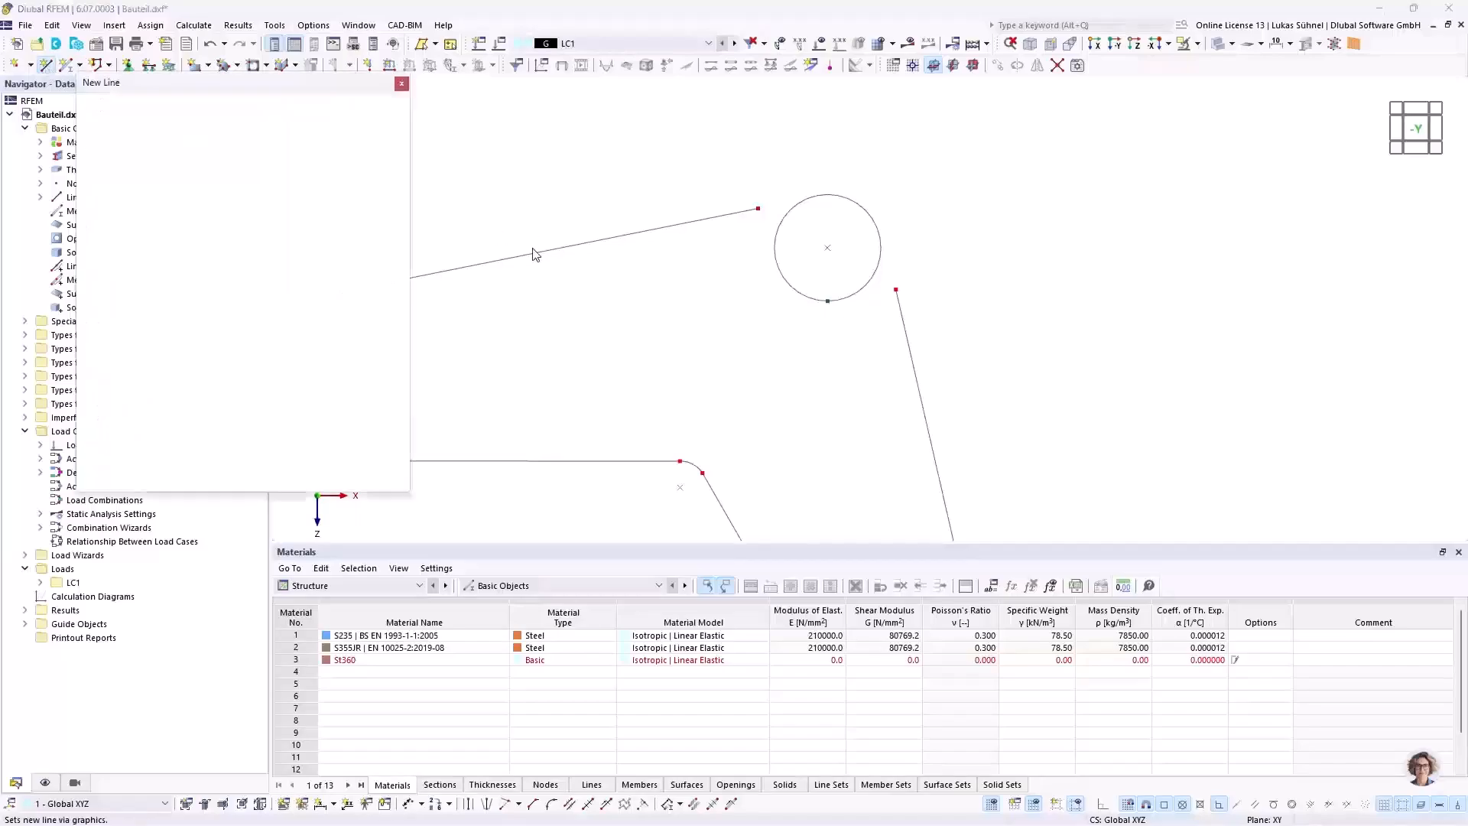
click(168, 172)
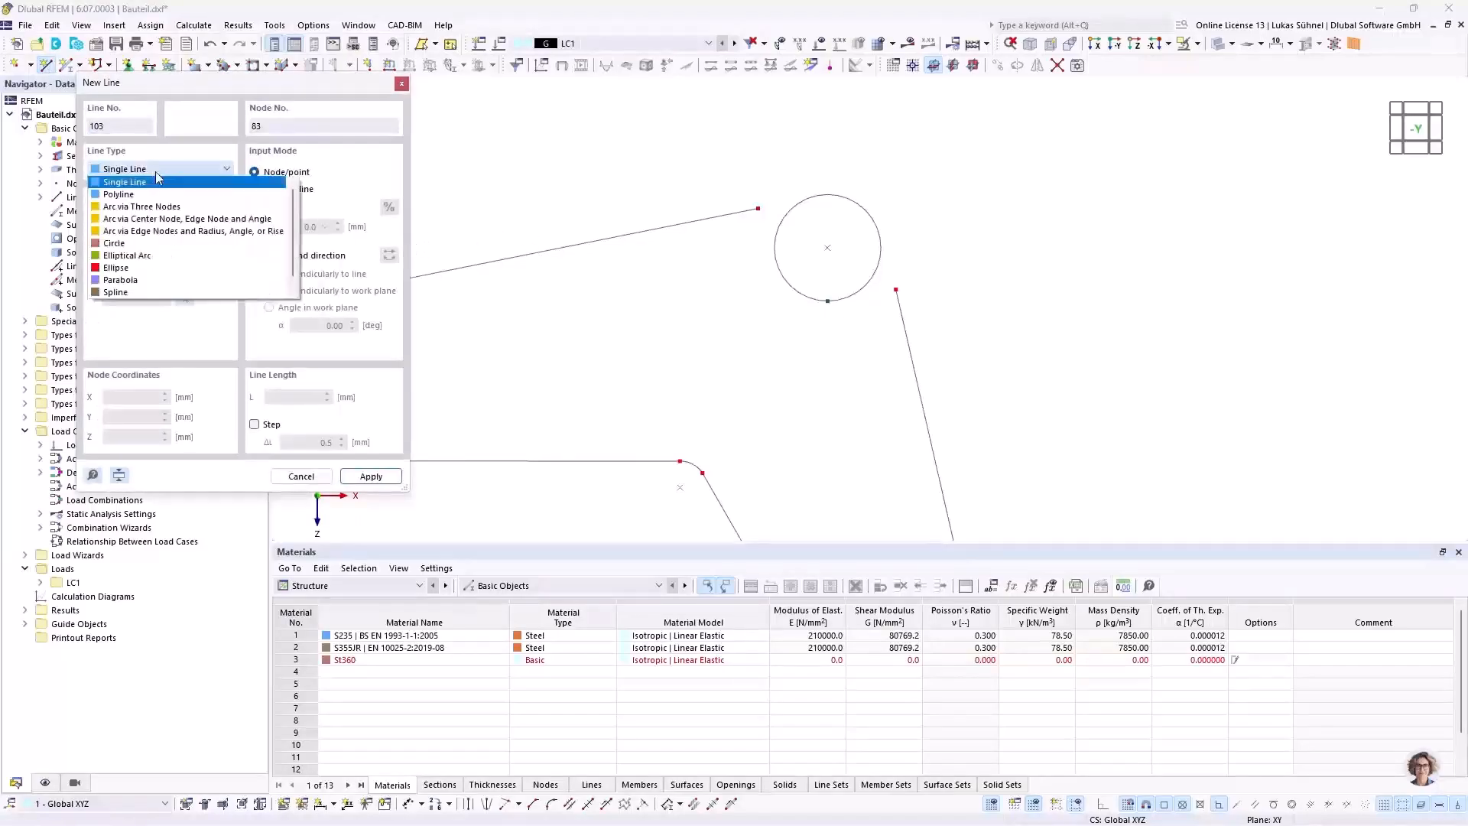
click(134, 195)
Step: Set the grid point spacing b and h to 10 mm and adapt the number of grid points dynamically to the model size
scroll(844, 237, down, 5)
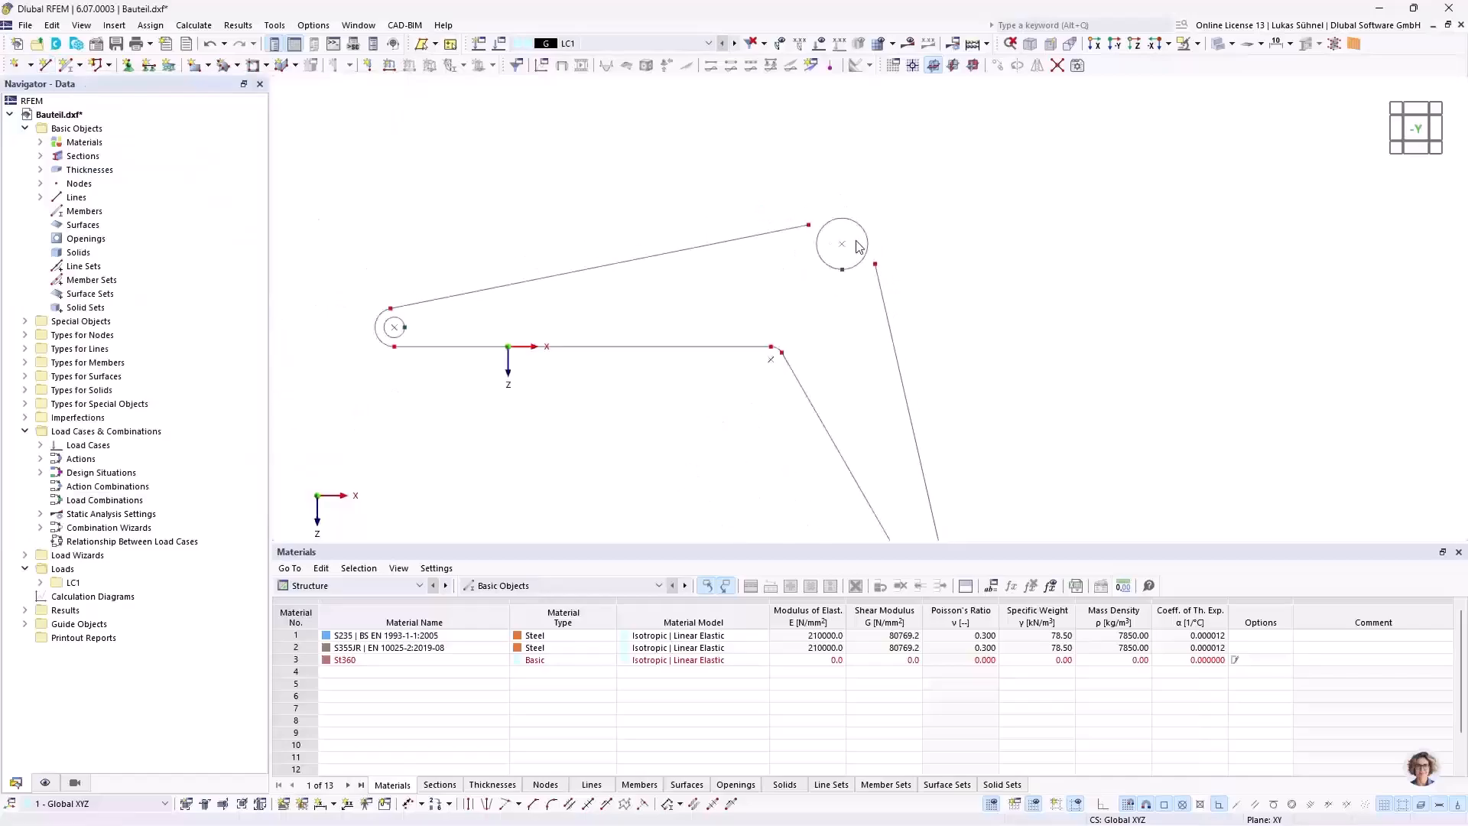
ctrl+middle_drag(580, 207, 636, 220)
scroll(699, 229, down, 2)
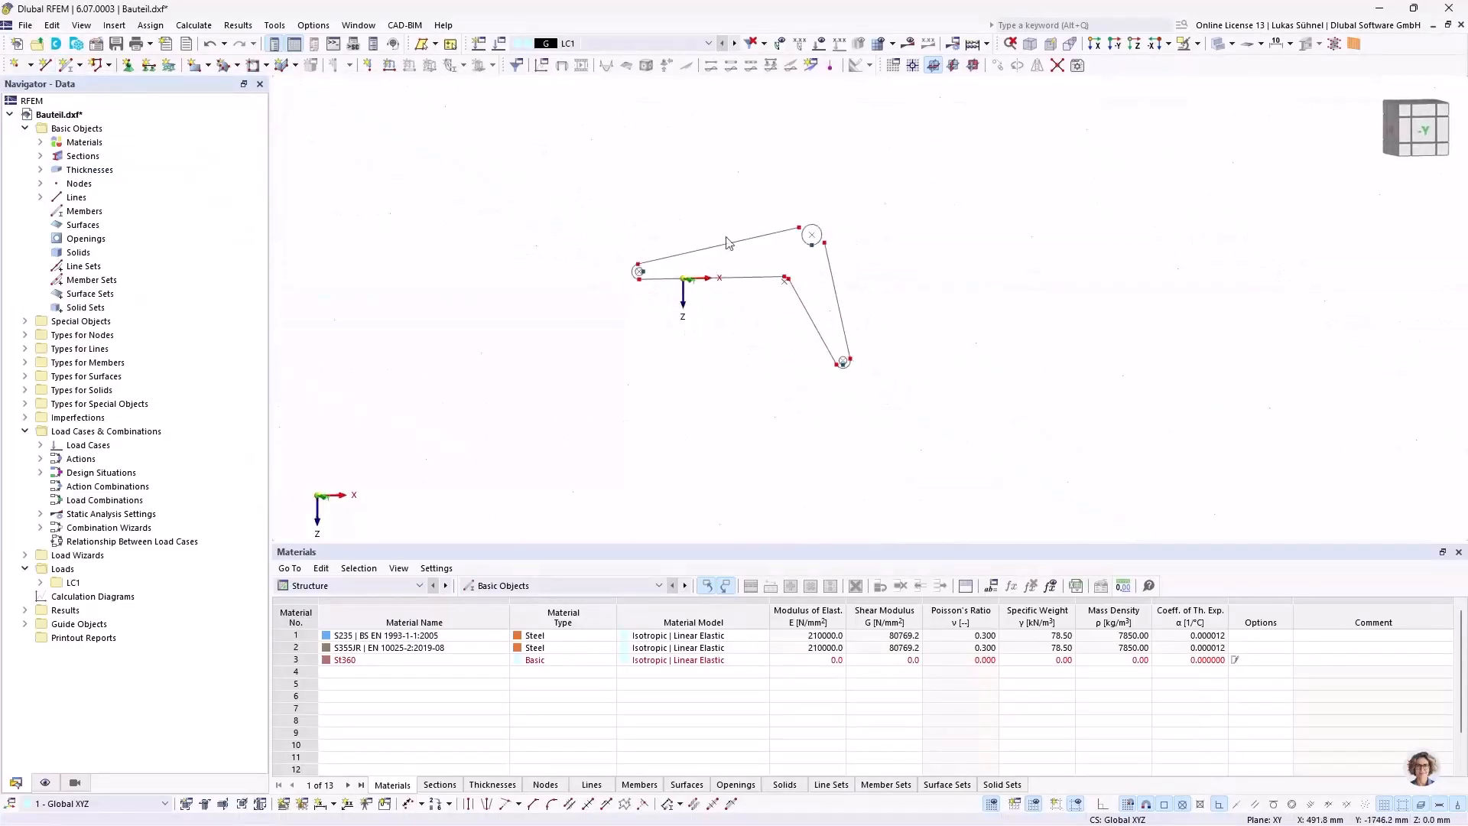
scroll(766, 283, down, 3)
scroll(764, 306, down, 5)
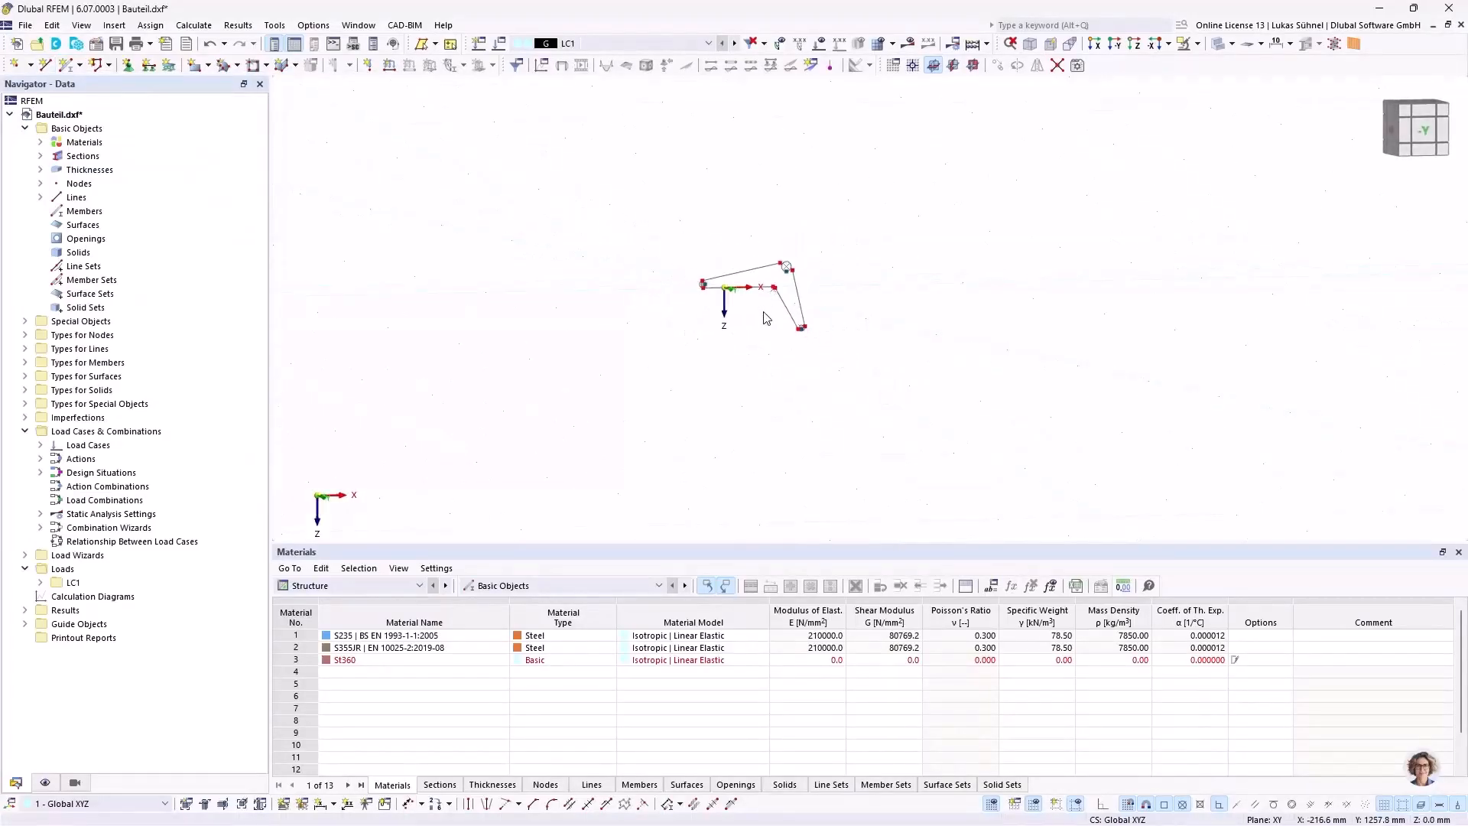
ctrl+middle_drag(885, 252, 867, 274)
mouse_move(763, 304)
middle_down()
mouse_move(733, 322)
mouse_move(728, 304)
mouse_move(783, 314)
middle_up()
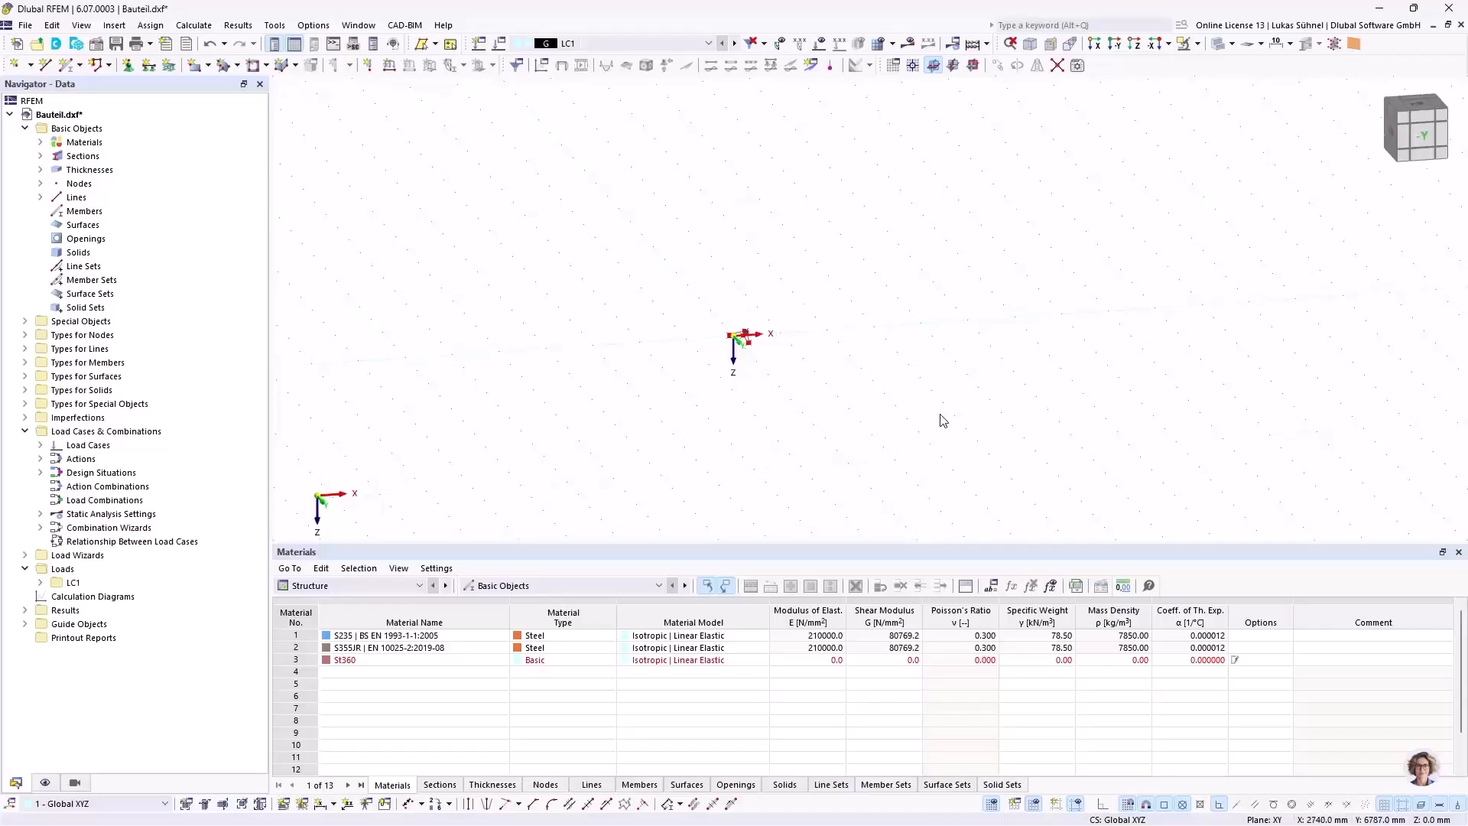
right_click(992, 808)
click(1021, 796)
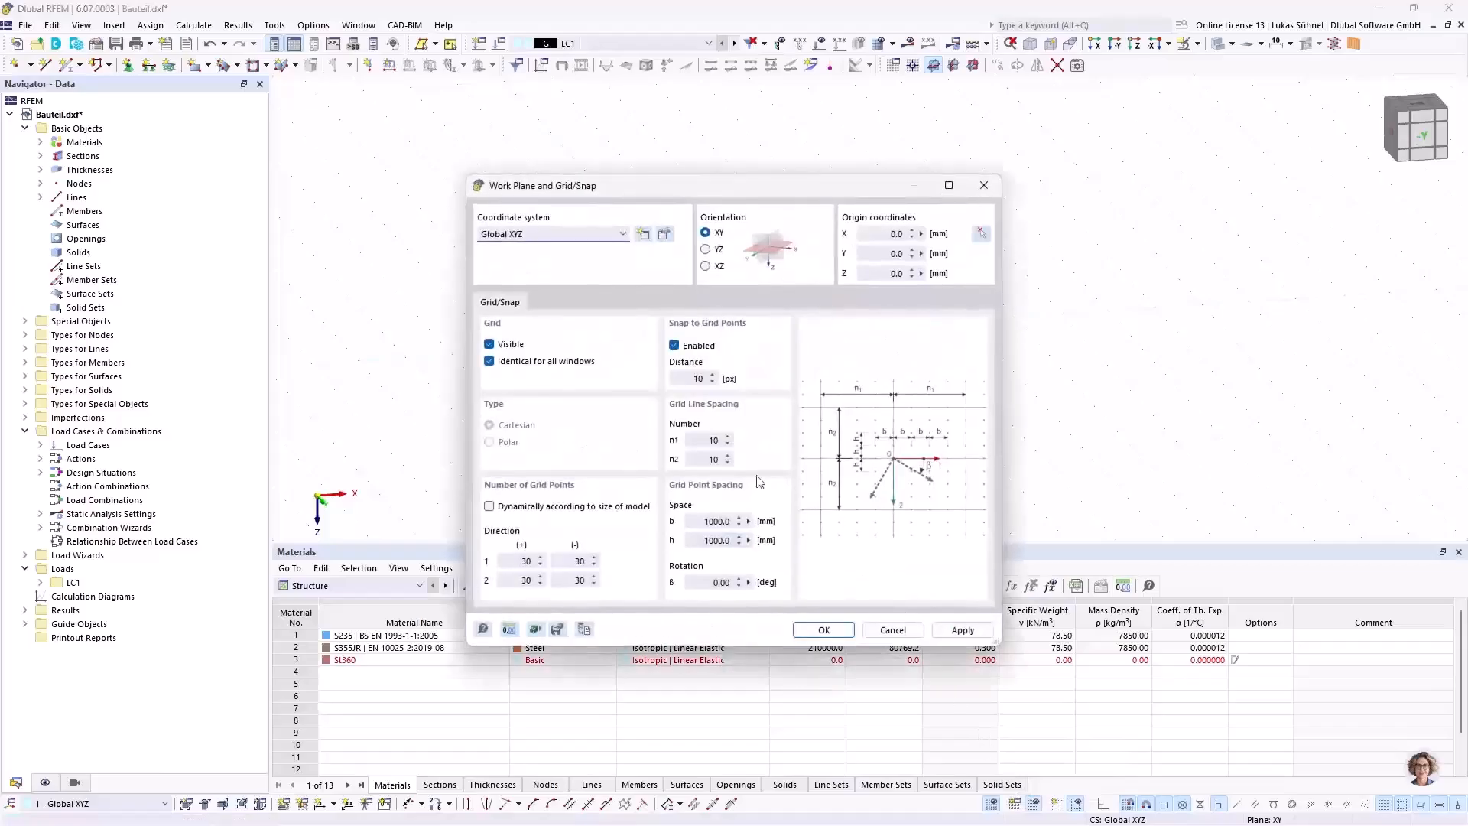
click(699, 520)
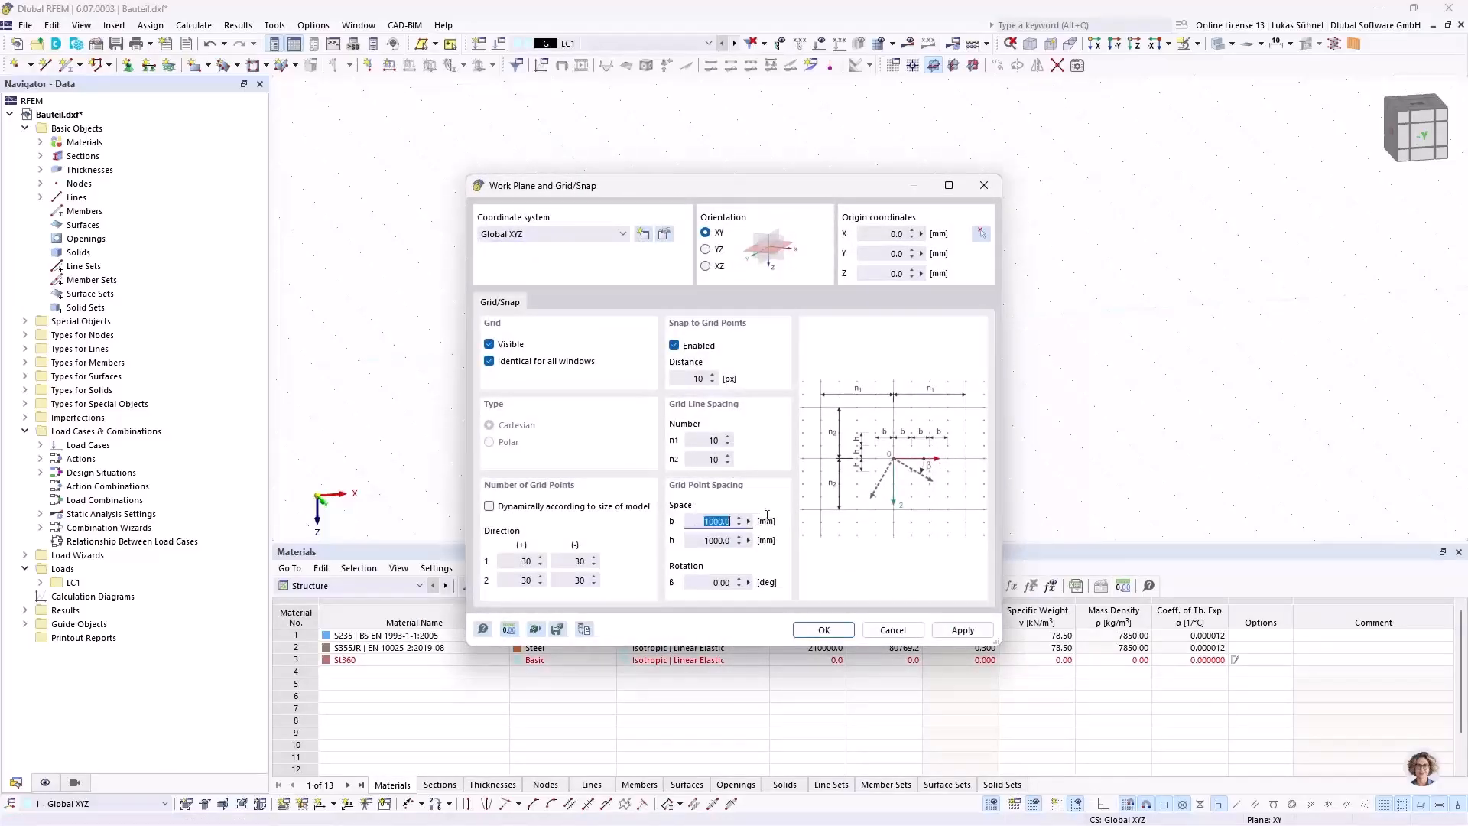
text(10)
click(702, 540)
text(10)
click(533, 507)
click(824, 630)
Step: Switch the work plane to XZ and place its origin on the upper tangent node of the arm's small eye
scroll(732, 410, up, 10)
mouse_move(773, 351)
middle_down()
mouse_move(689, 285)
mouse_move(720, 307)
middle_up()
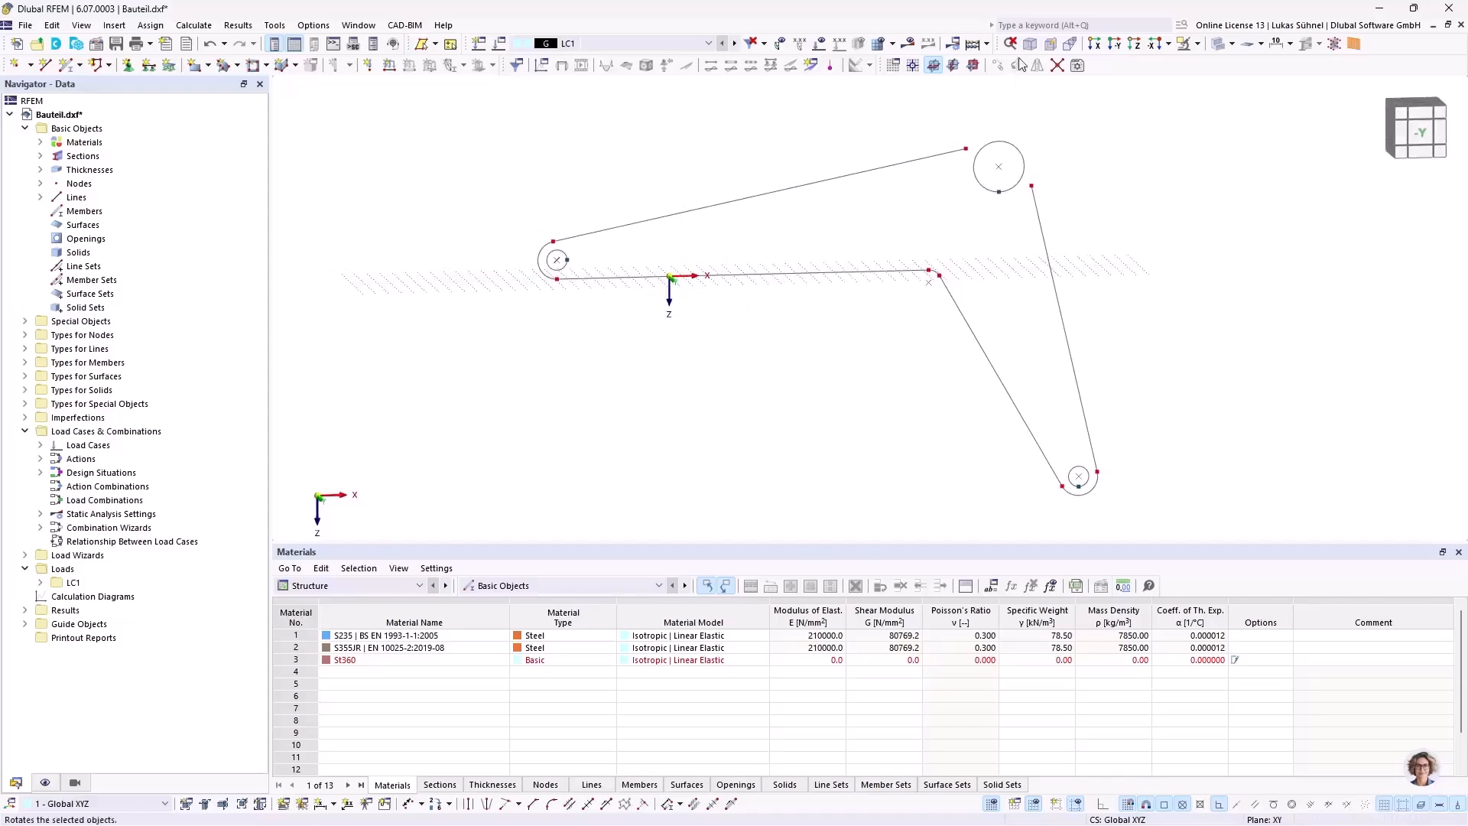
click(973, 65)
scroll(720, 341, down, 3)
middle_drag(721, 351, 708, 356)
ctrl+middle_drag(707, 356, 741, 354)
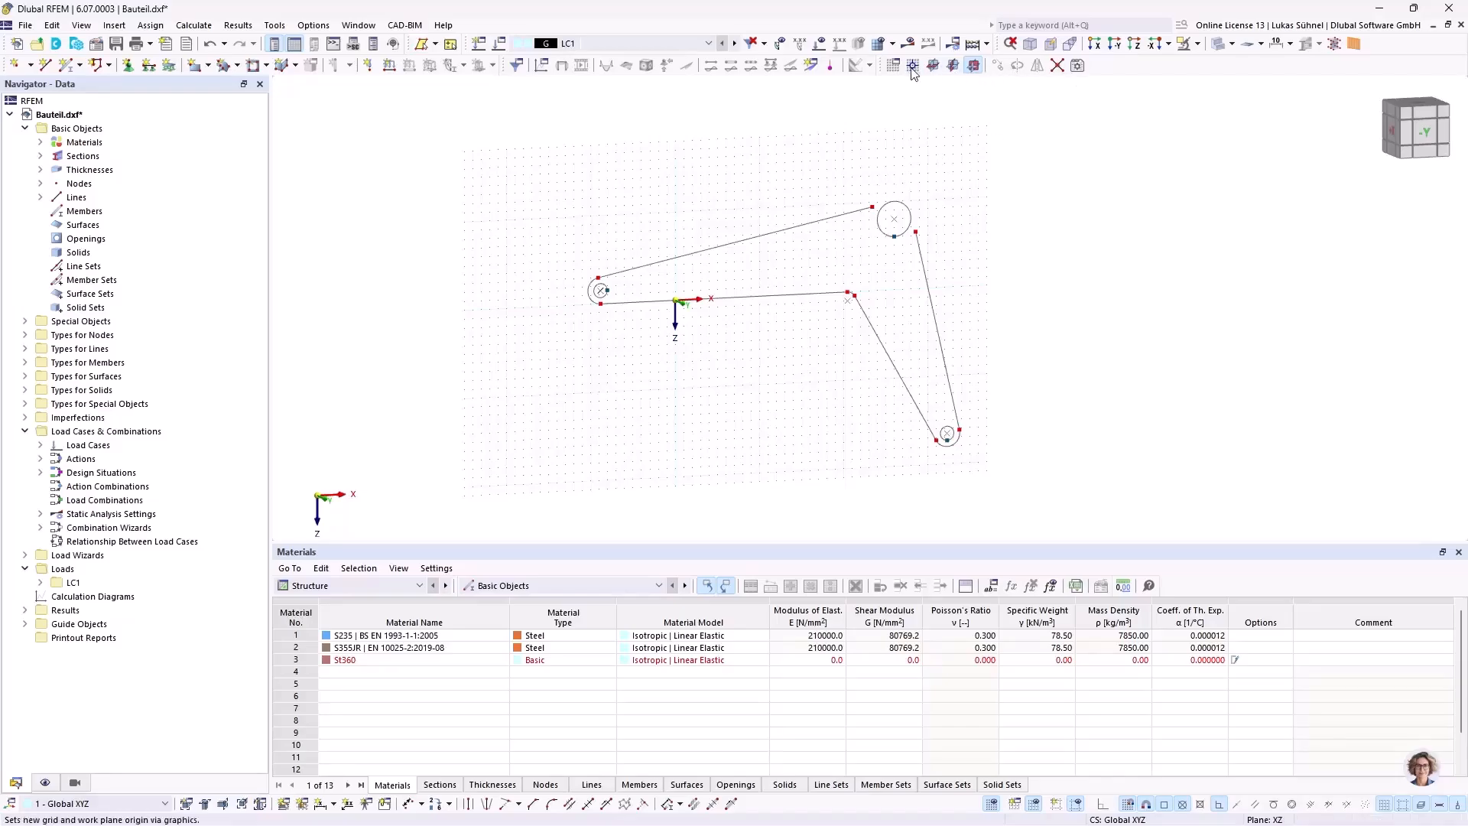
click(952, 65)
click(599, 303)
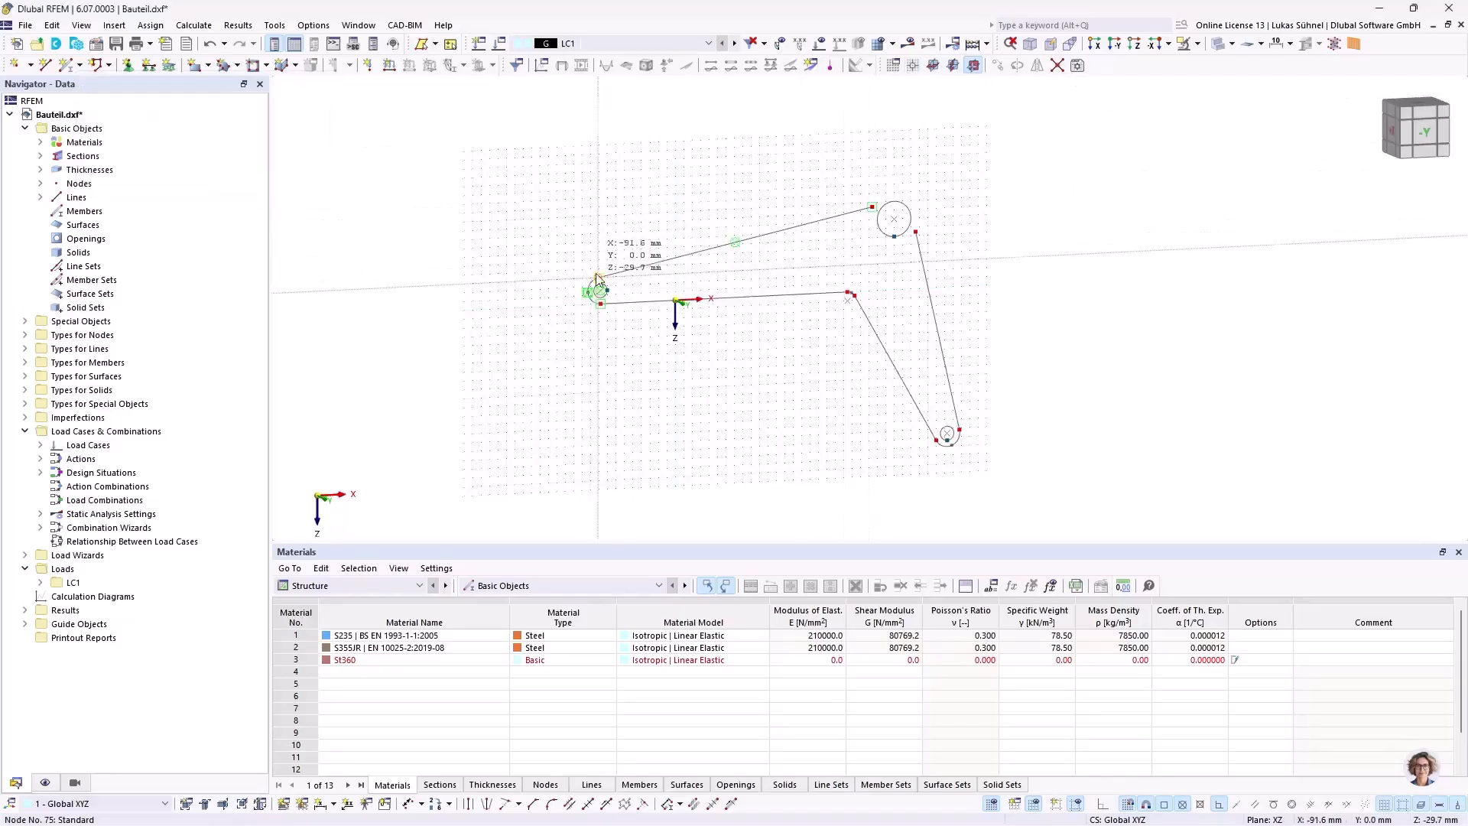
Step: Draw a 30 mm radius circle around the large hub's center at X 260, Z -80 mm, through the upper straight line's end node
ctrl+middle_drag(646, 214, 733, 221)
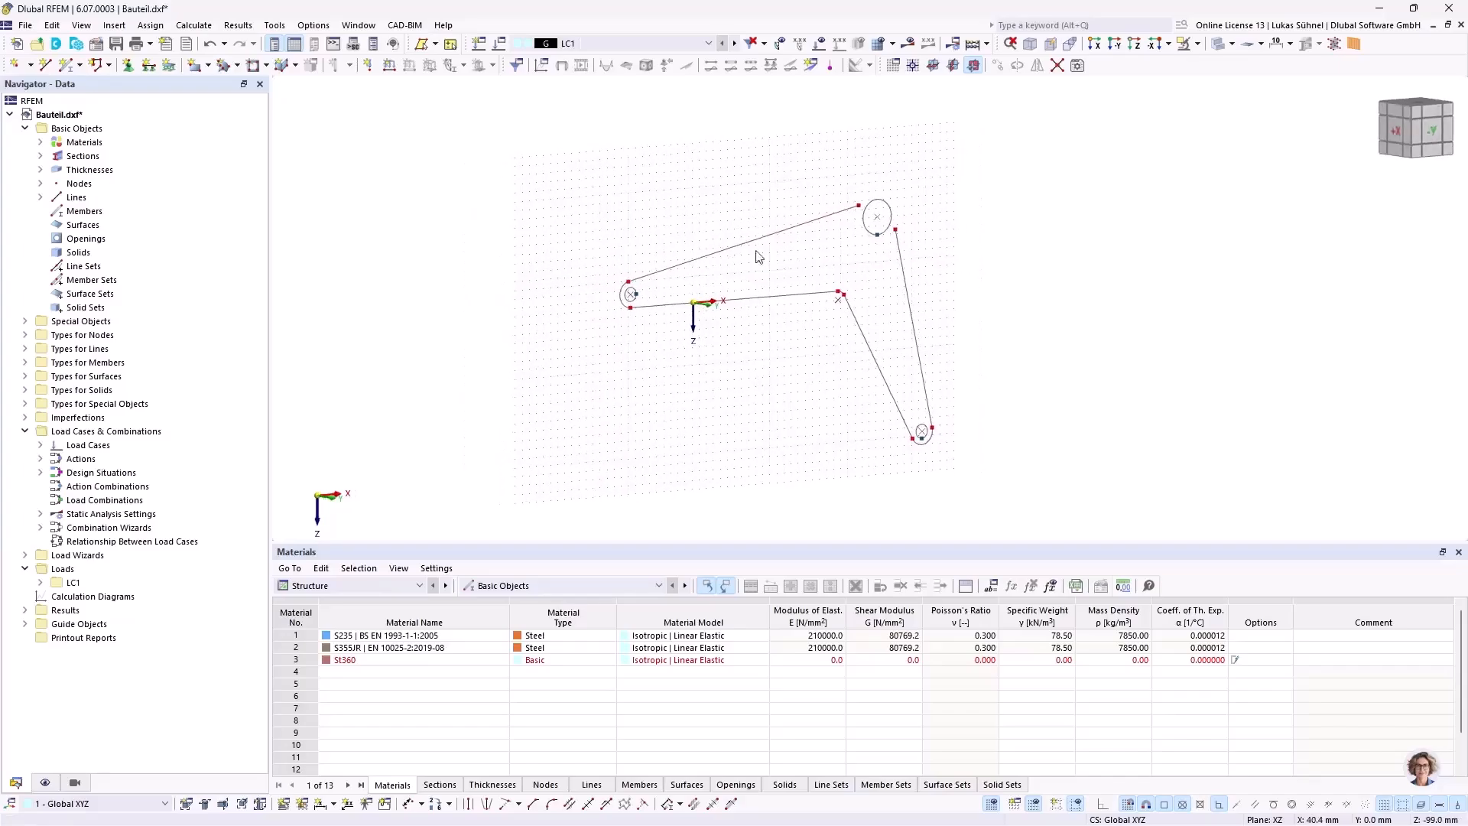
drag(590, 149, 610, 214)
ctrl+middle_drag(611, 204, 727, 196)
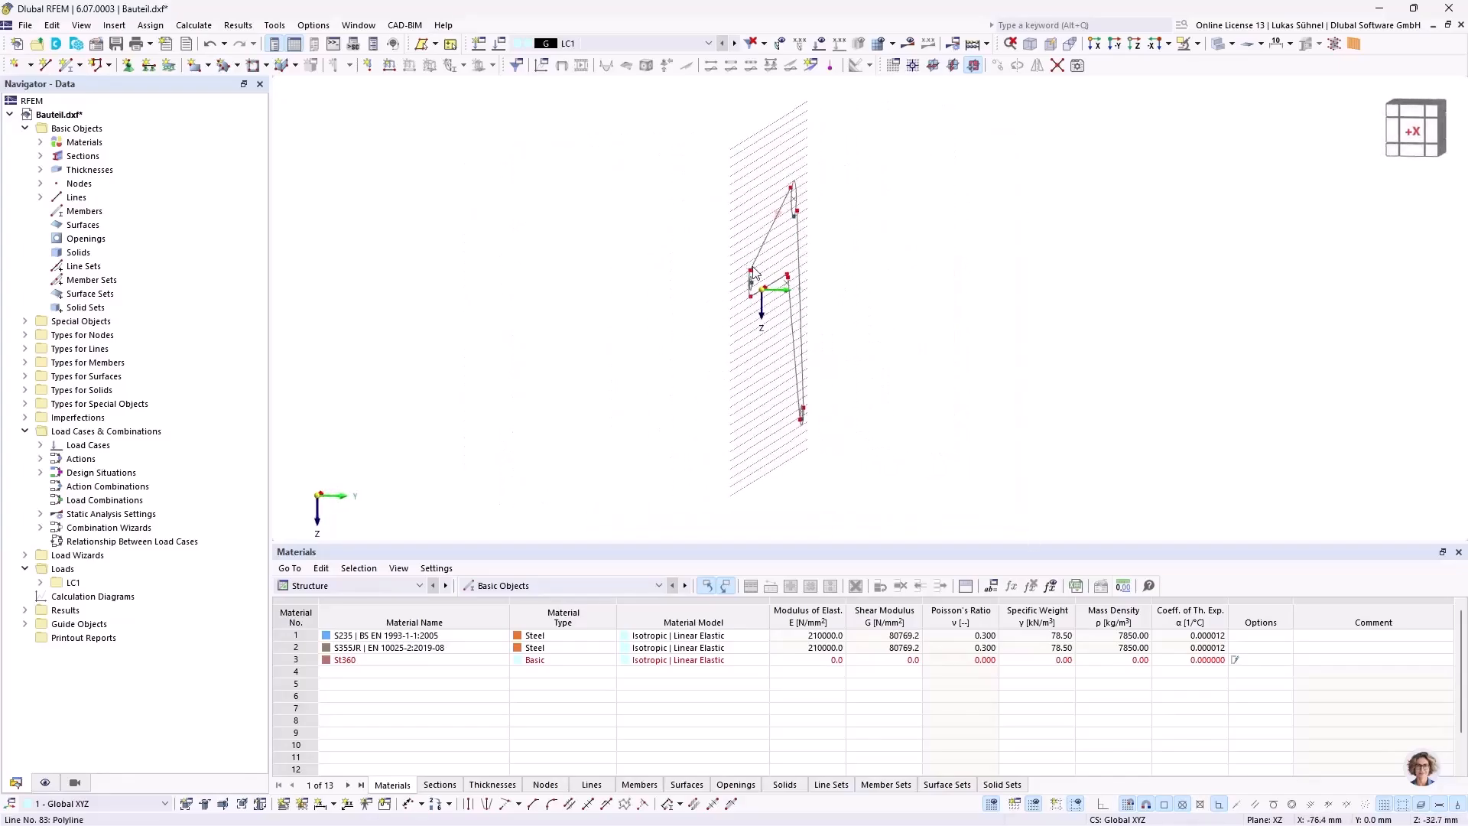
ctrl+middle_drag(973, 276, 721, 279)
scroll(956, 205, up, 4)
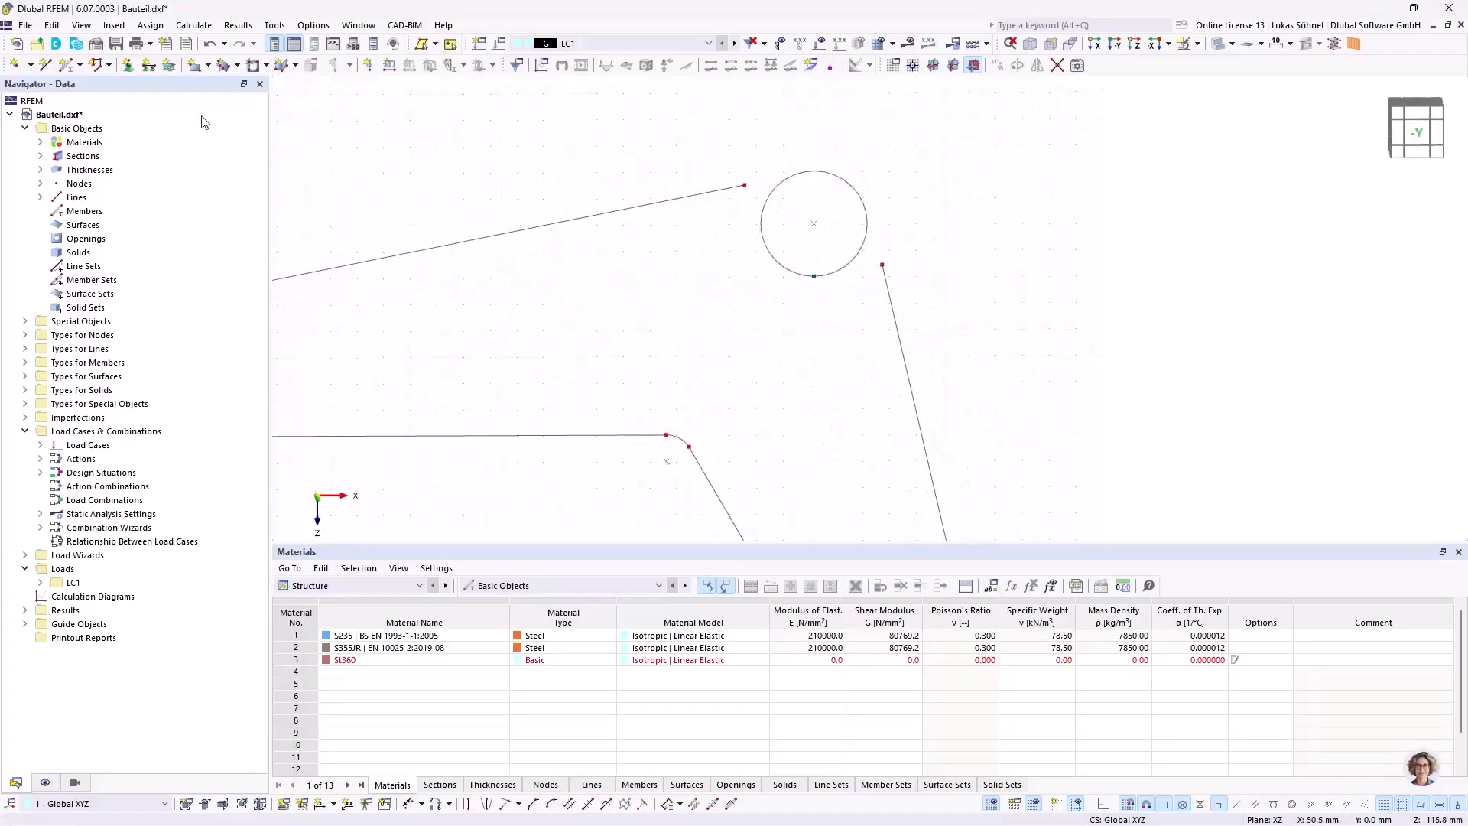
click(46, 64)
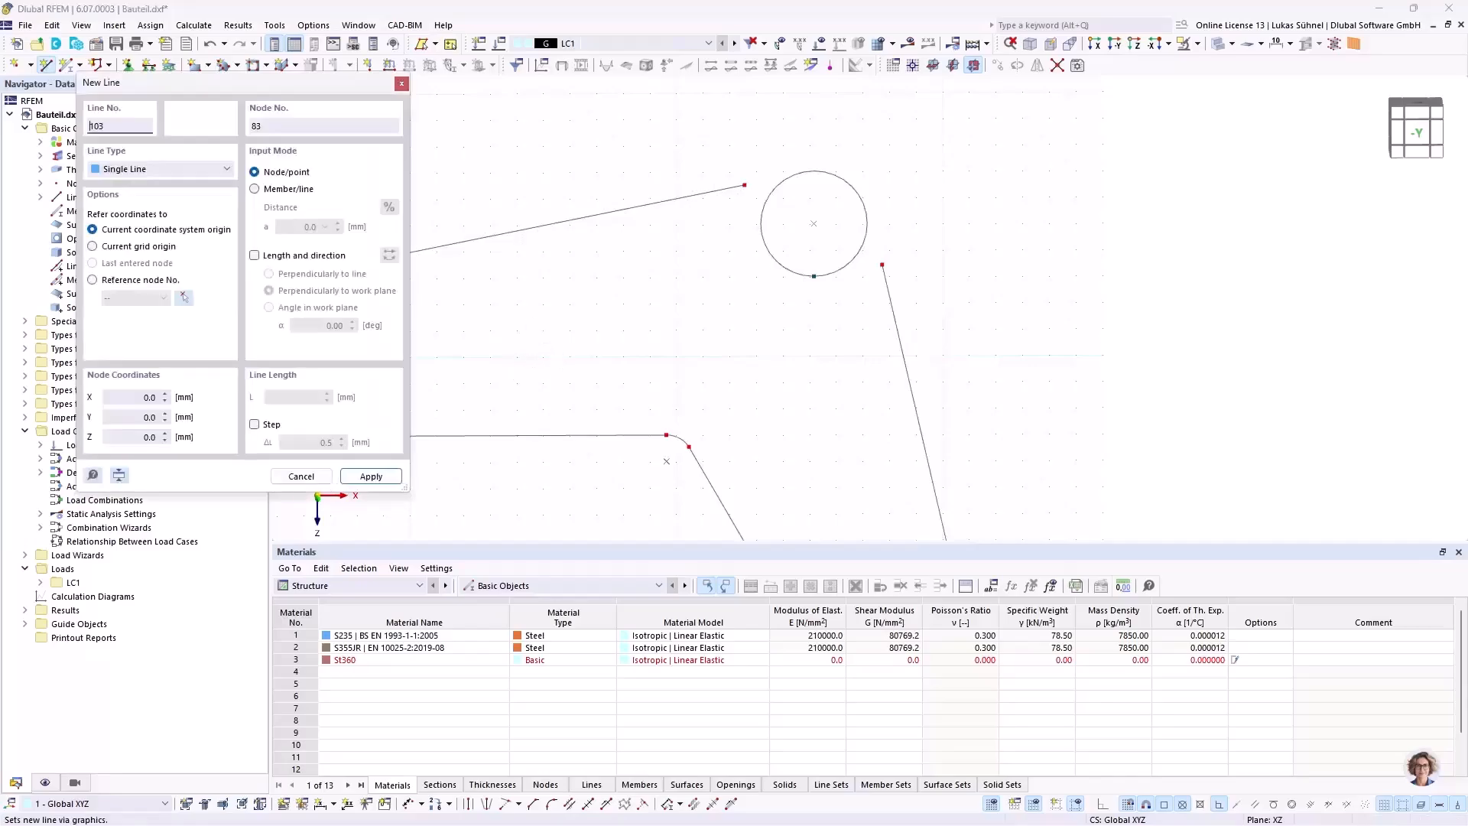
click(162, 169)
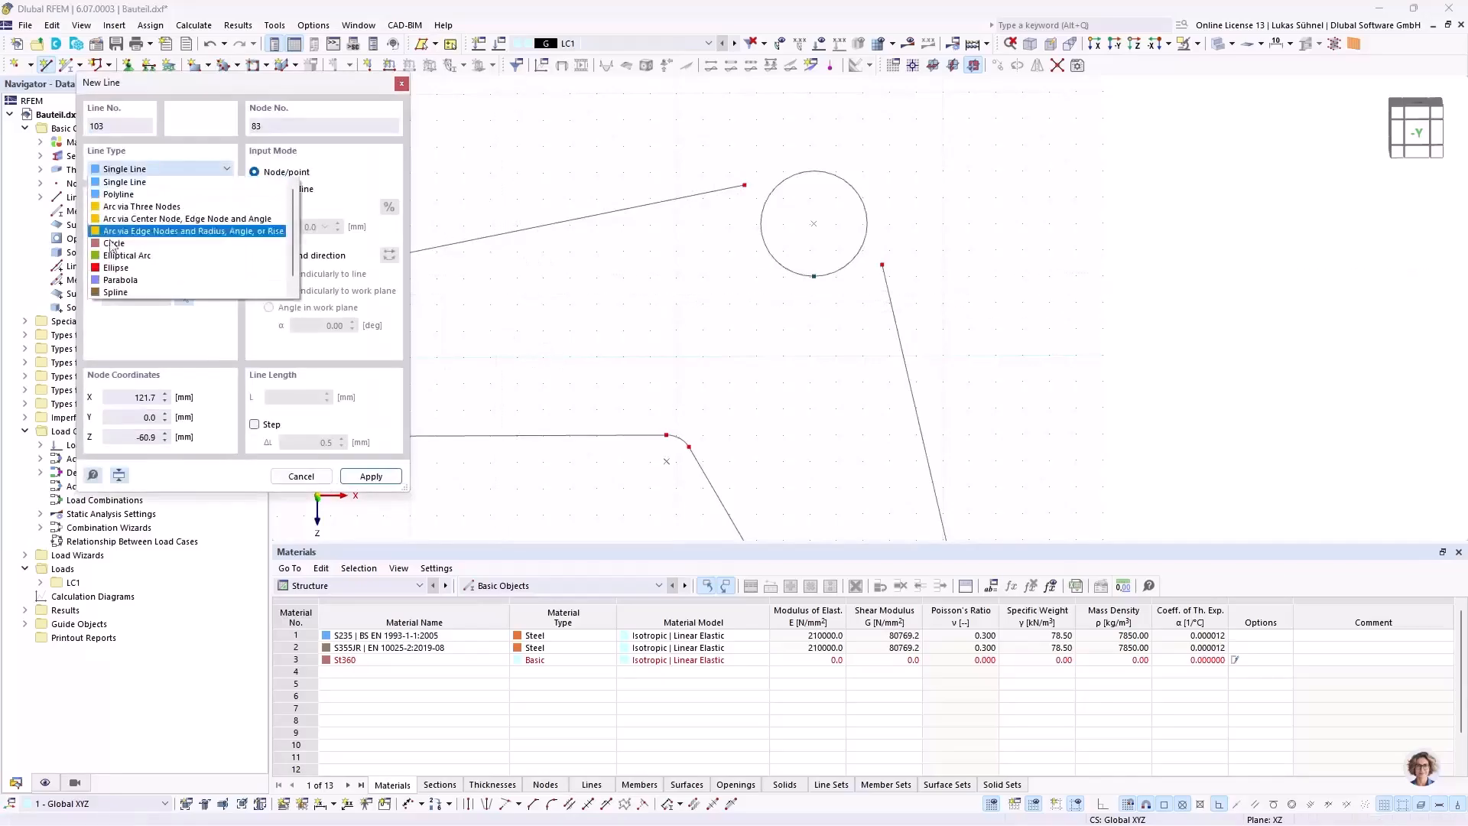
click(134, 244)
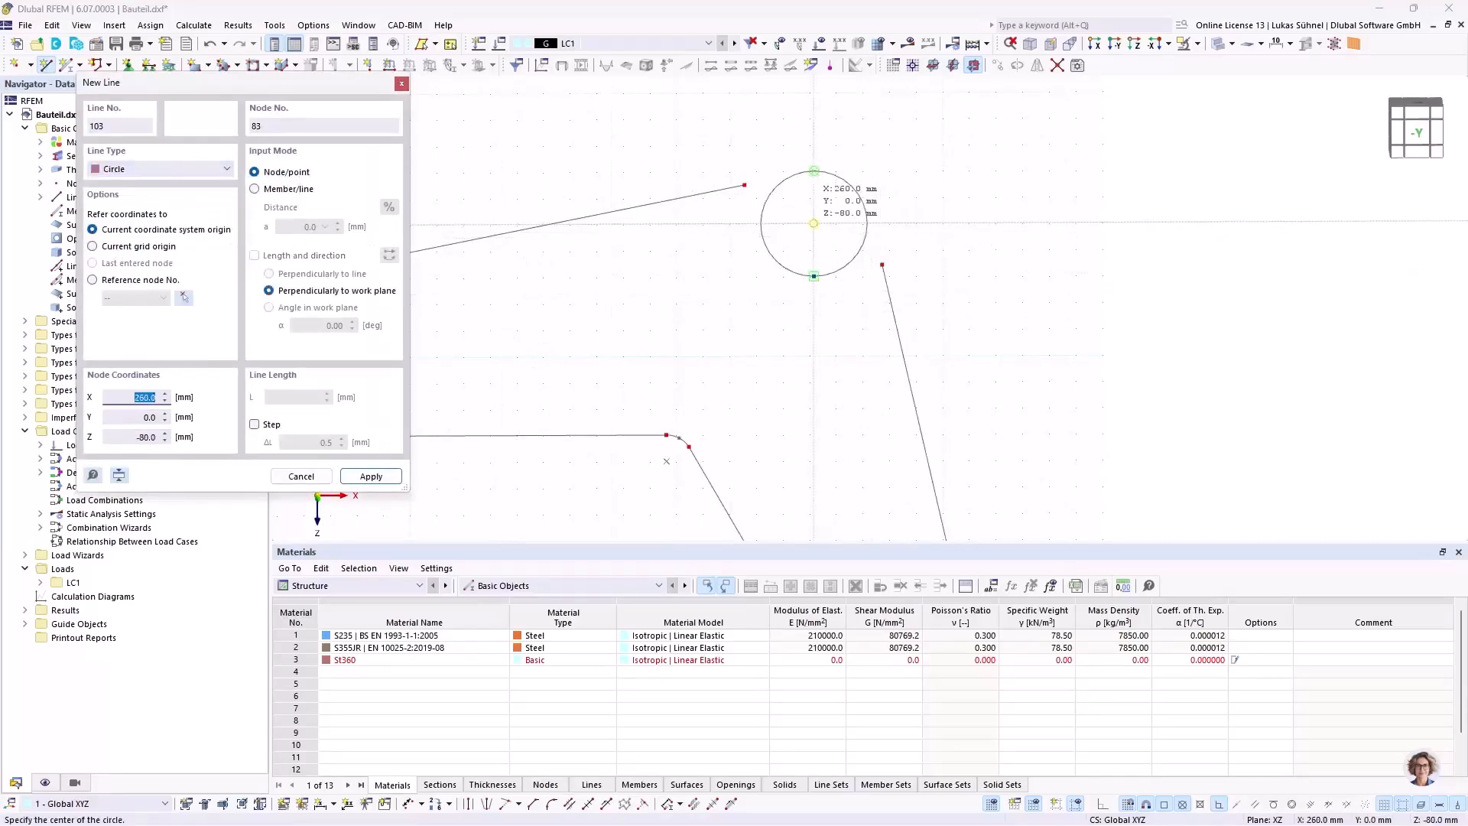
click(813, 224)
click(744, 185)
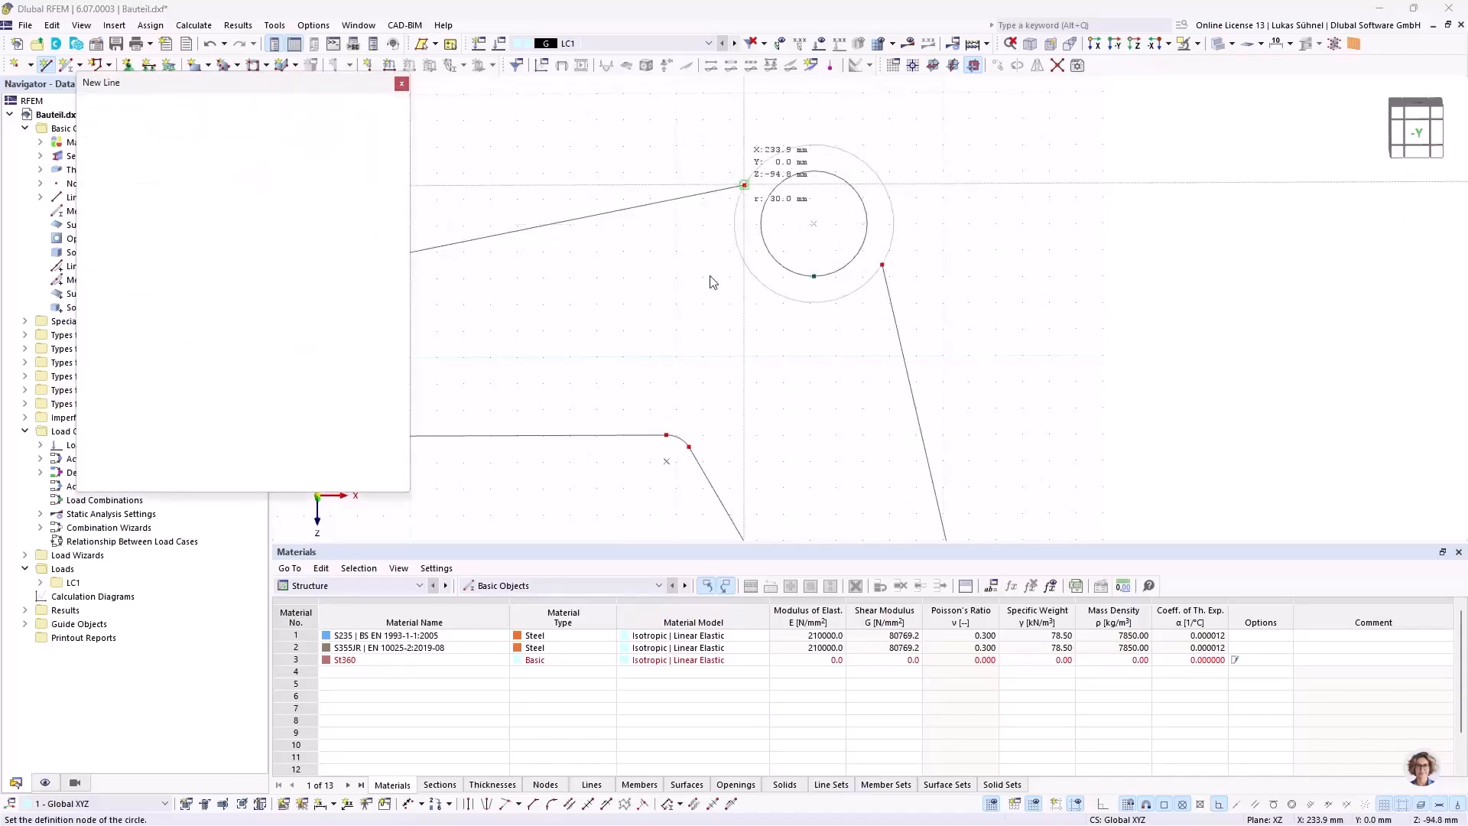
key(Escape)
Step: Divide the large hub's inner circle using 1 intermediate node and check the two resulting arcs
scroll(811, 334, down, 1)
scroll(803, 295, up, 2)
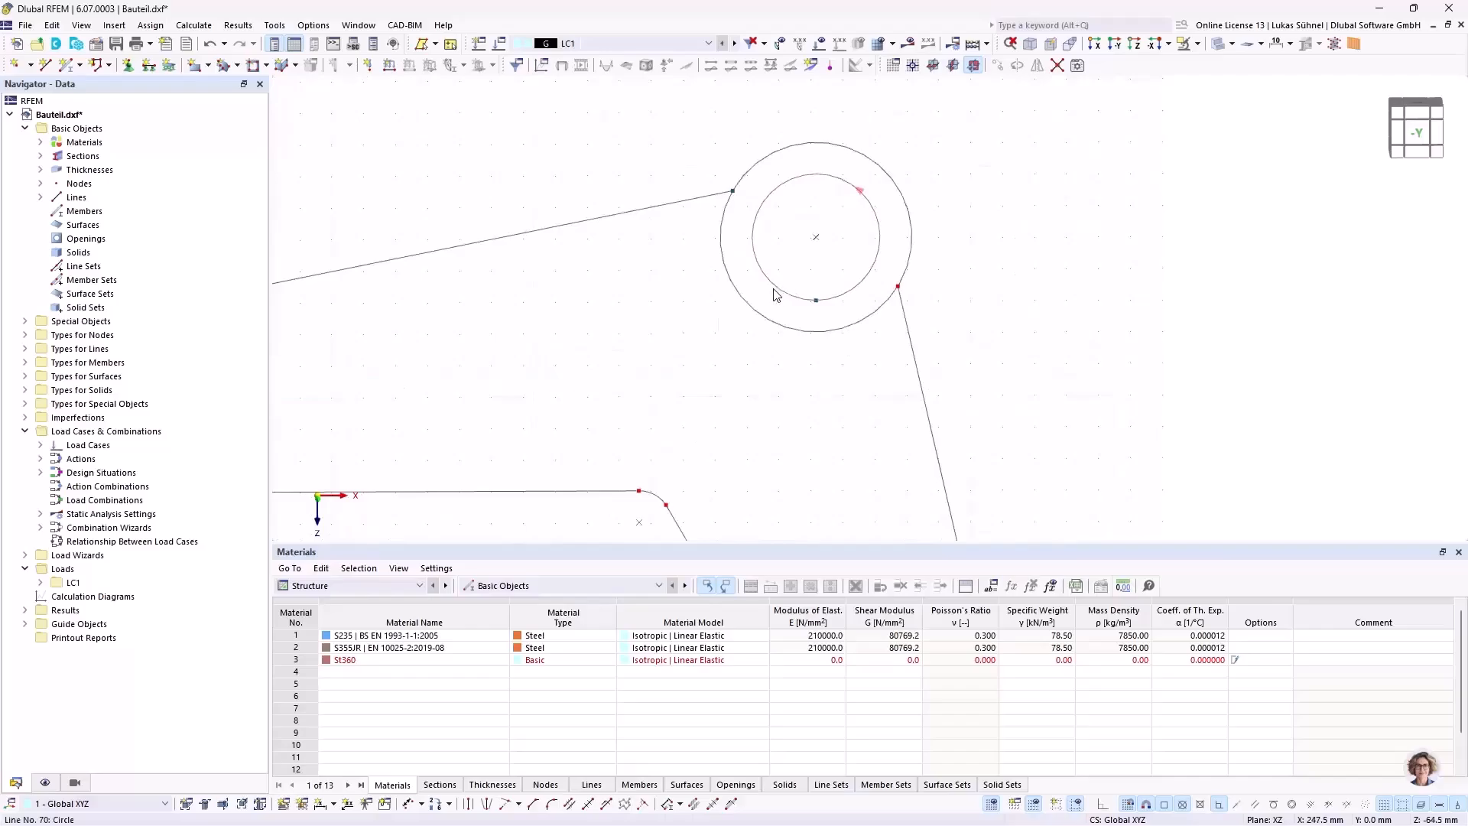
right_click(776, 295)
mouse_move(1071, 155)
click(1193, 173)
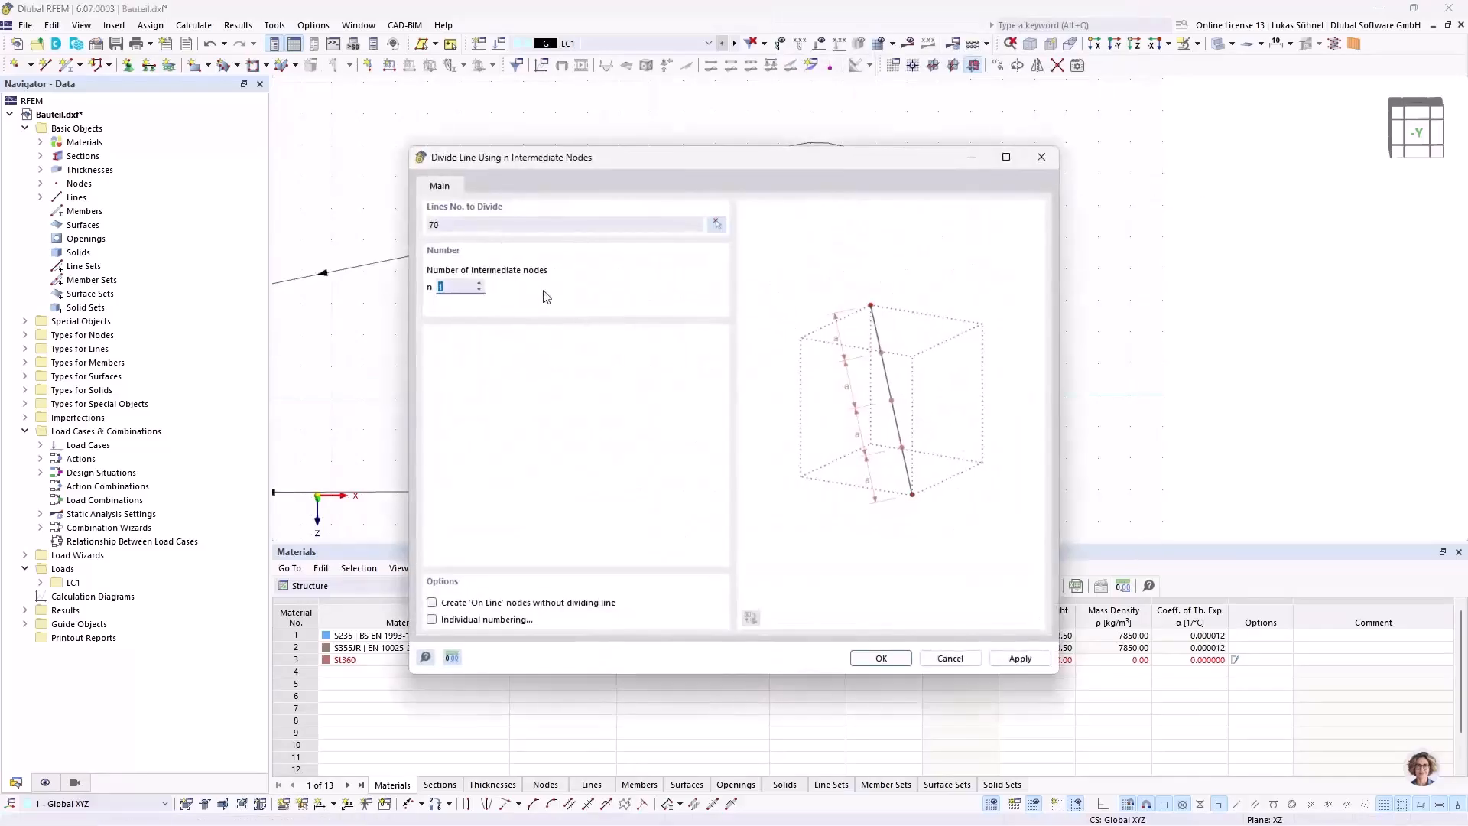
click(880, 657)
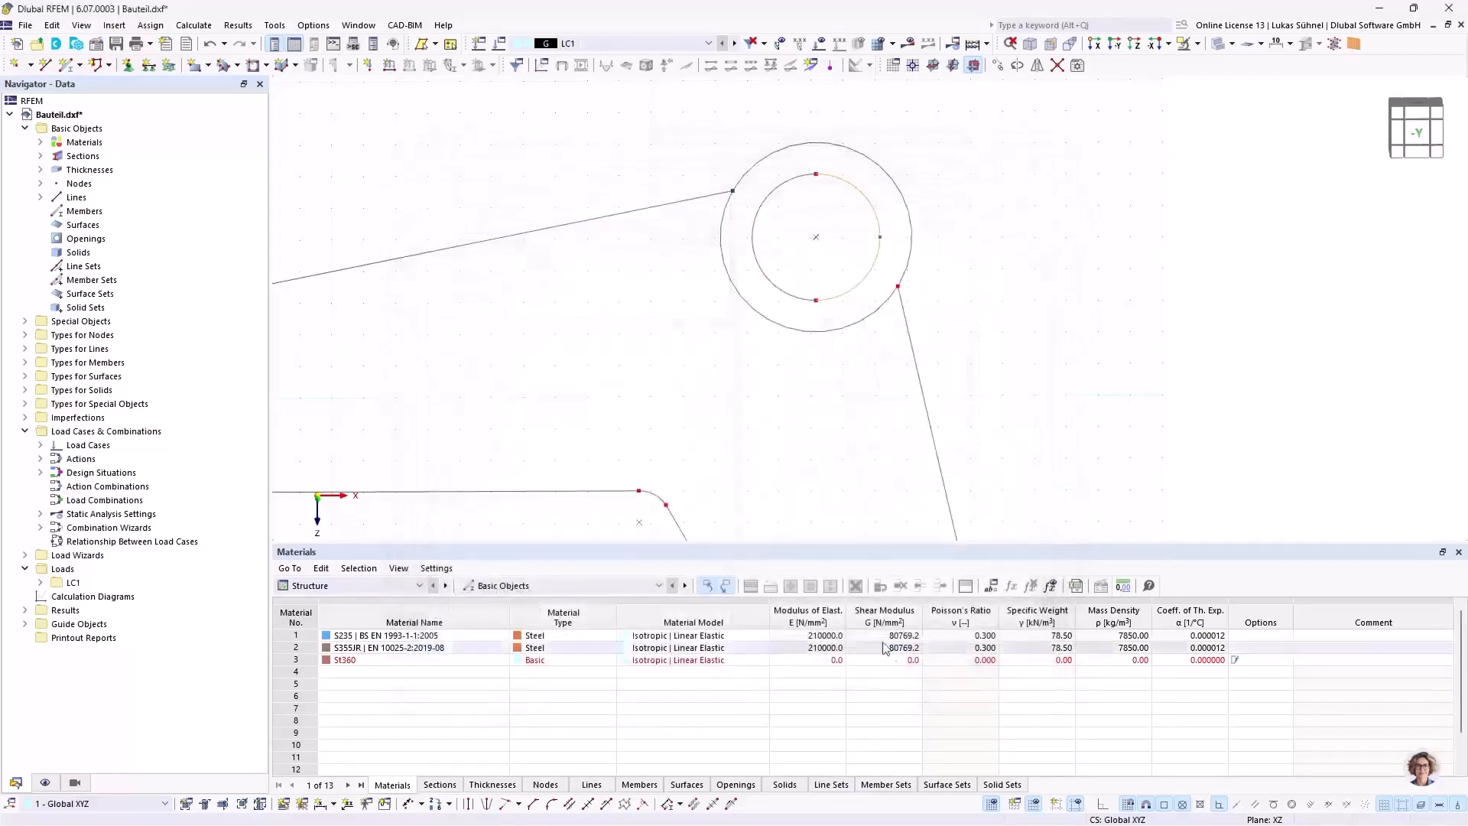
click(835, 293)
click(778, 289)
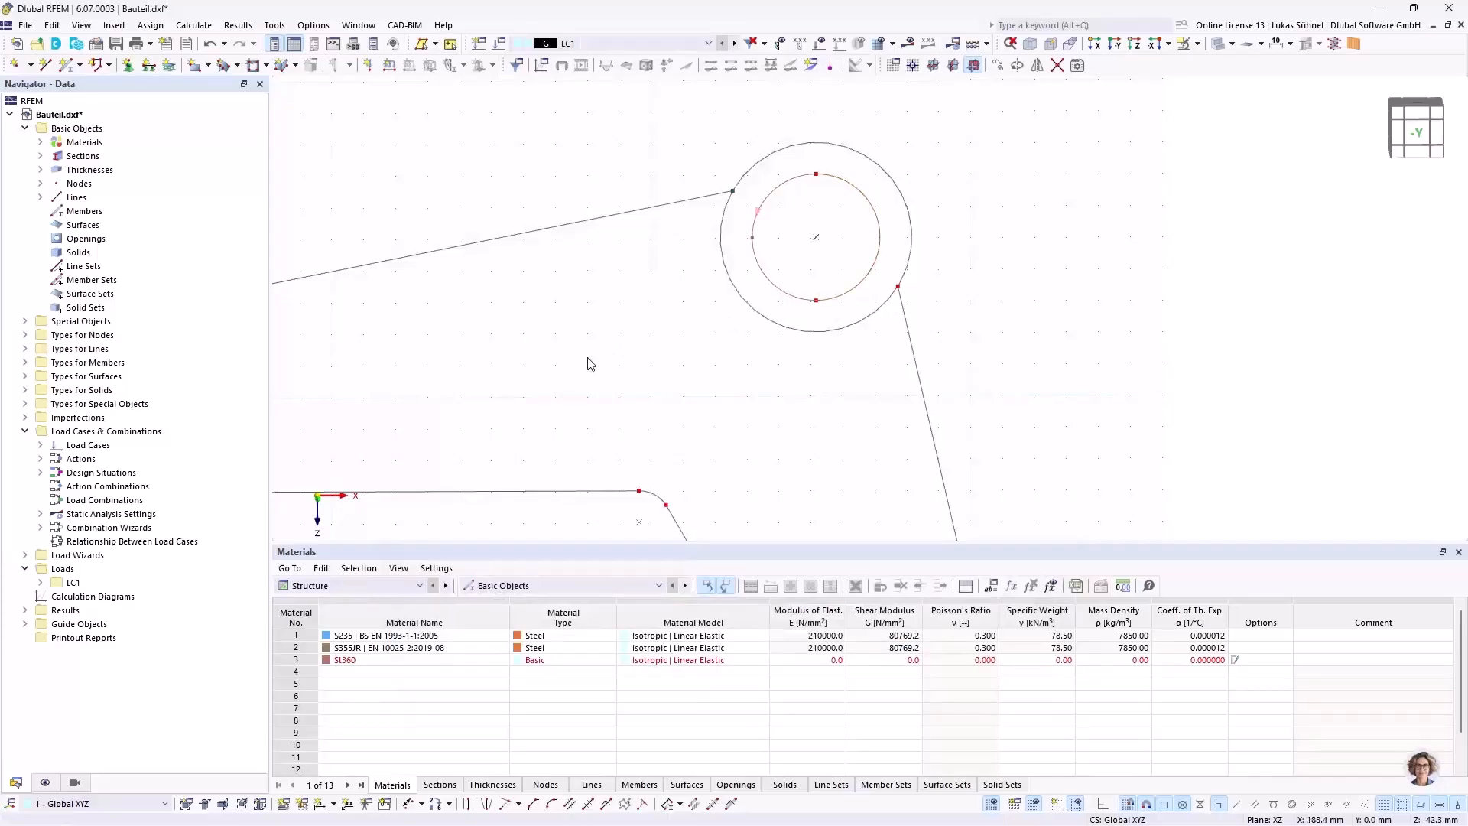
Step: Examine the whole outline and the nodes where the straight lines meet the large hub's outer circle
scroll(843, 260, down, 2)
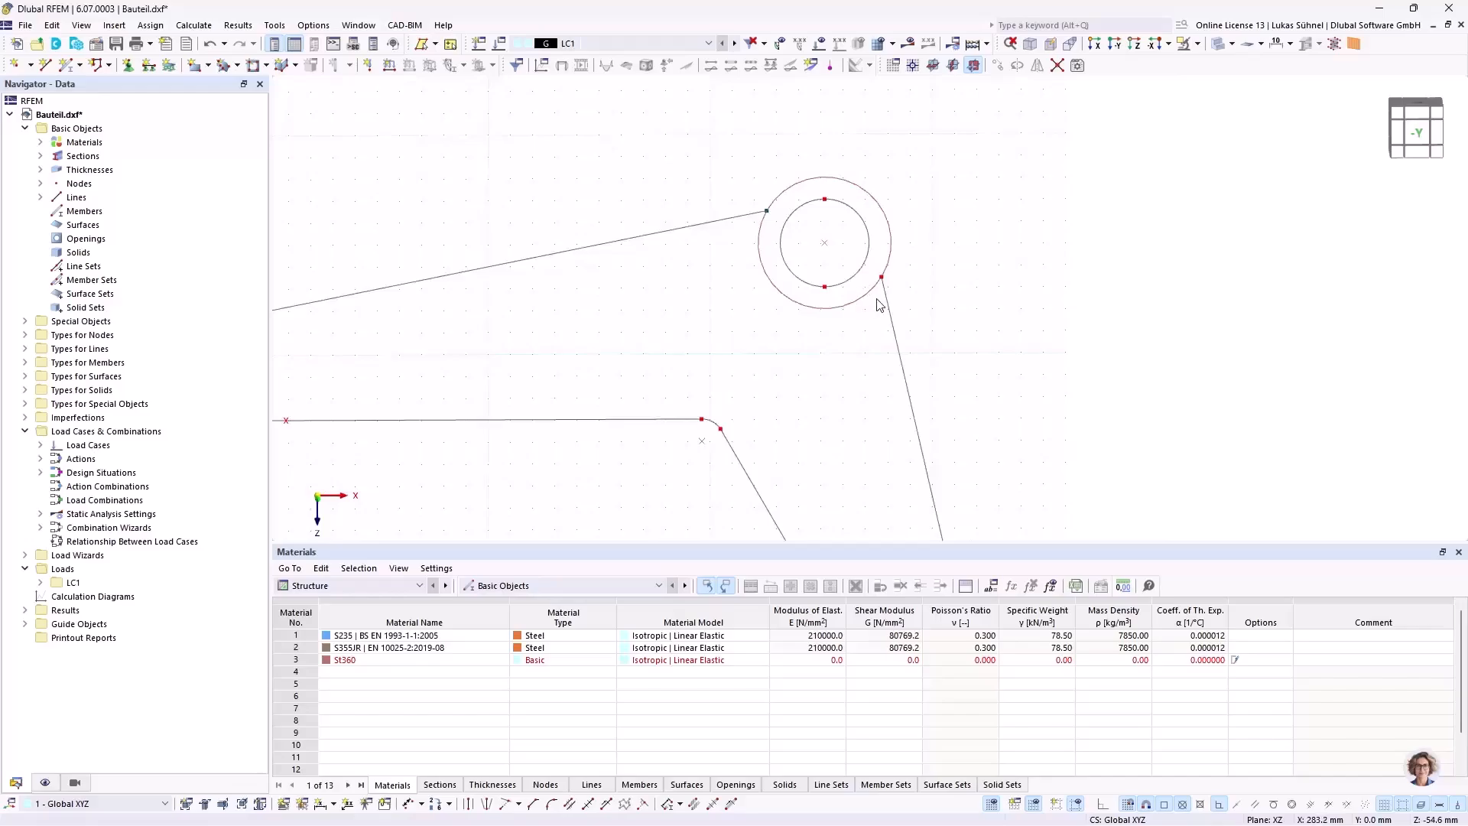
scroll(688, 275, down, 2)
scroll(633, 272, down, 2)
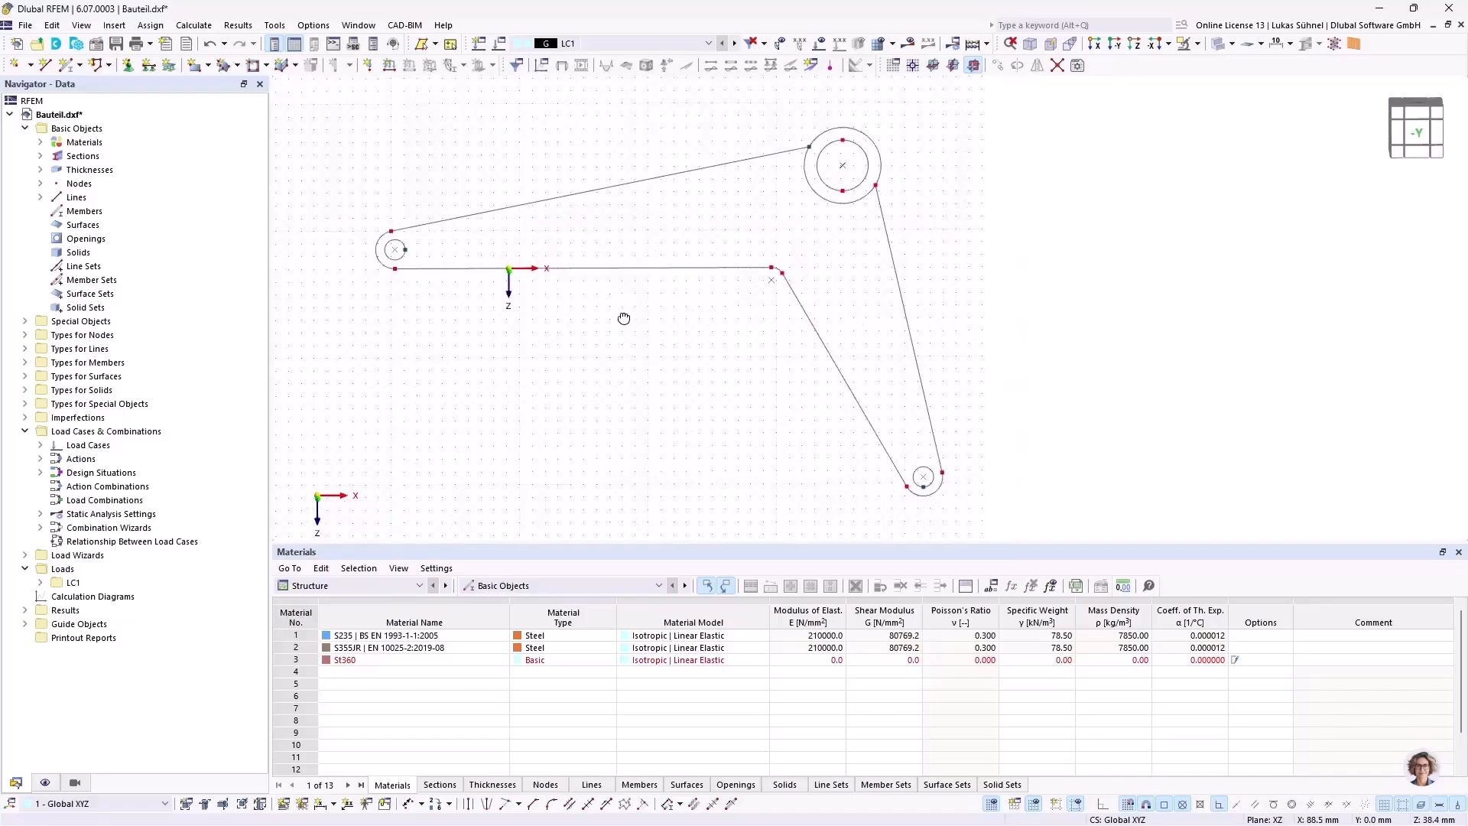
ctrl+middle_drag(623, 318, 668, 328)
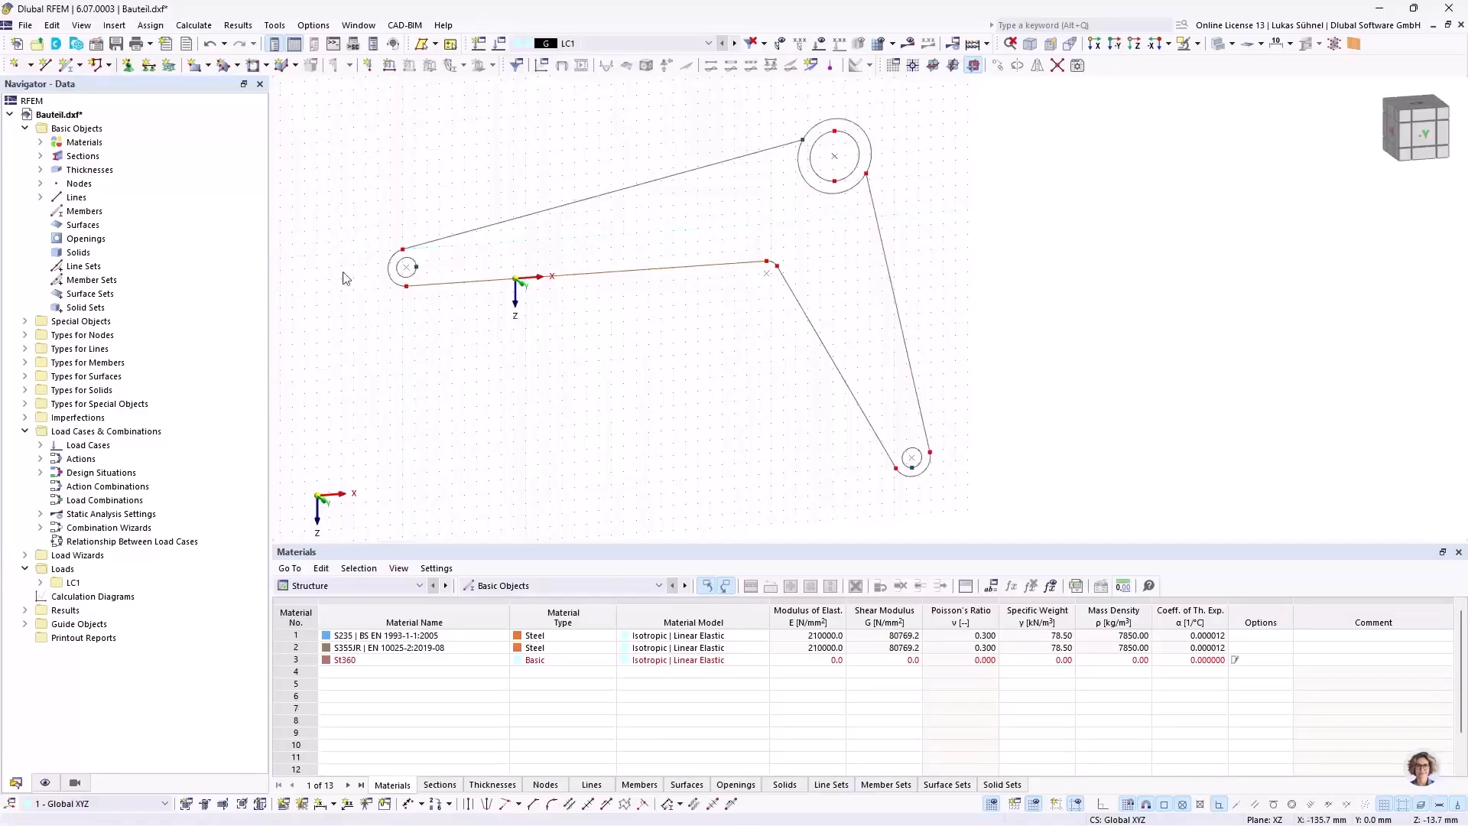
scroll(909, 170, up, 2)
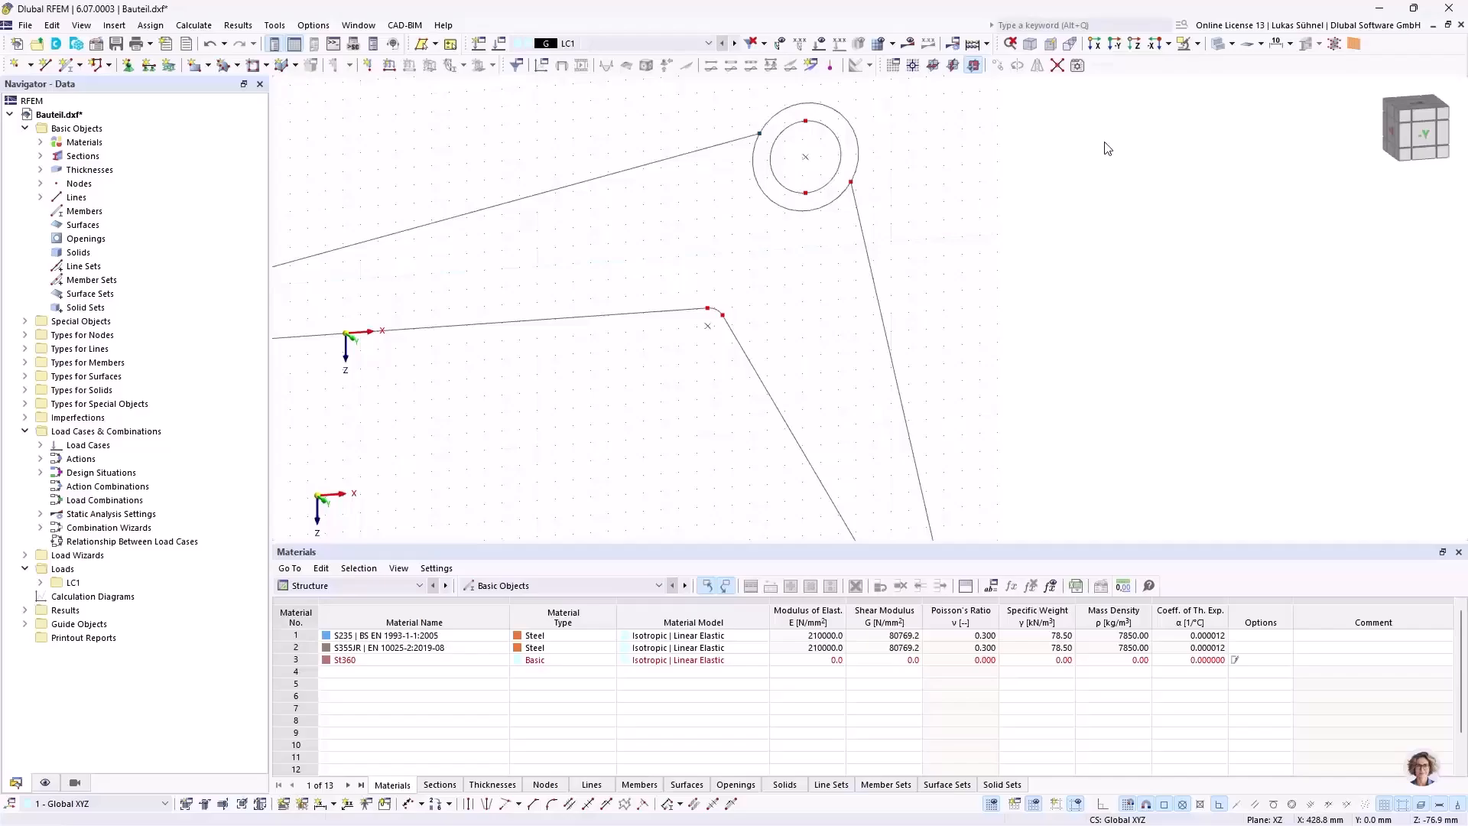
scroll(1099, 126, down, 2)
scroll(894, 126, up, 4)
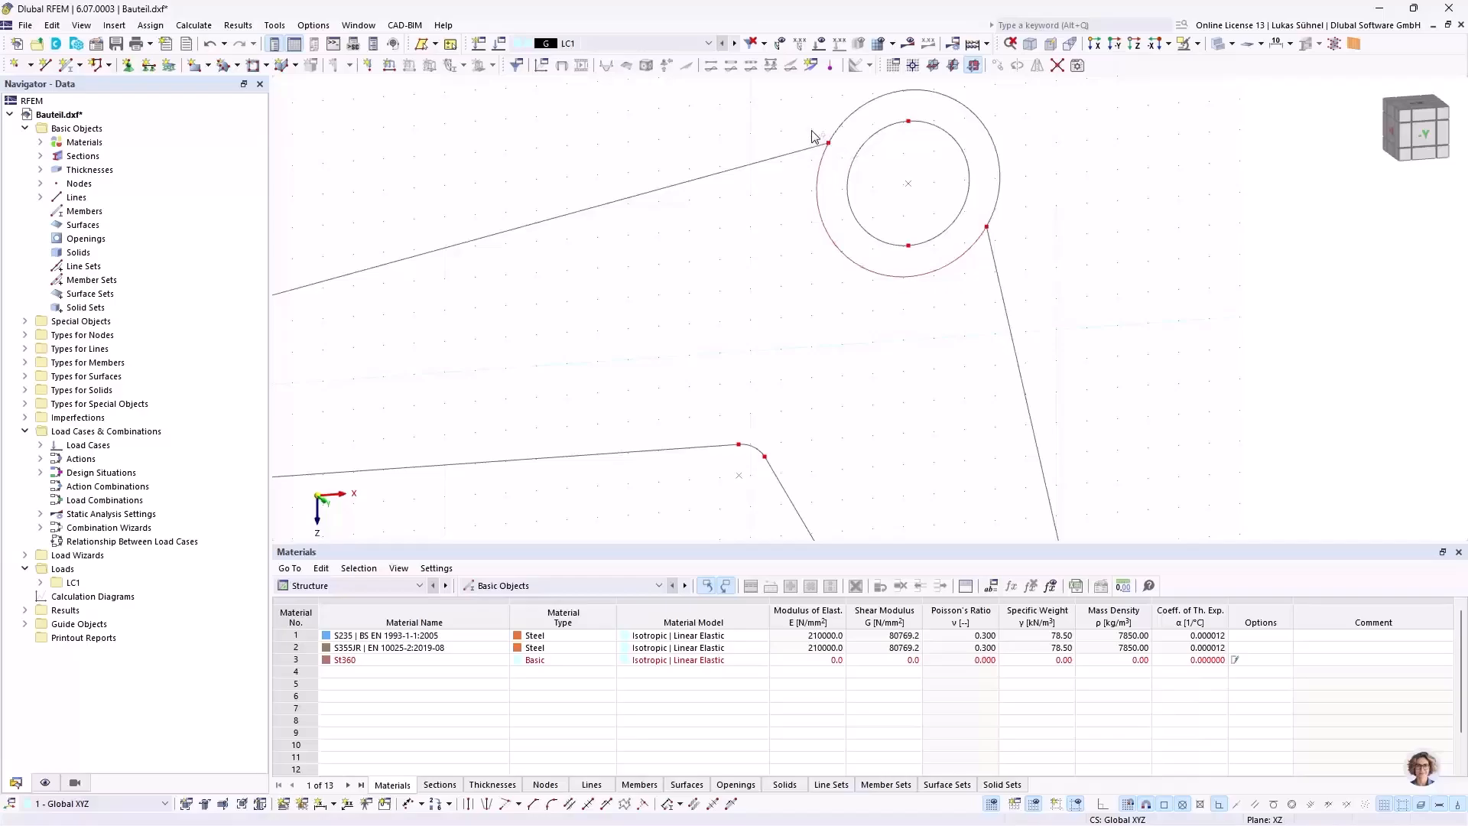
scroll(835, 172, down, 5)
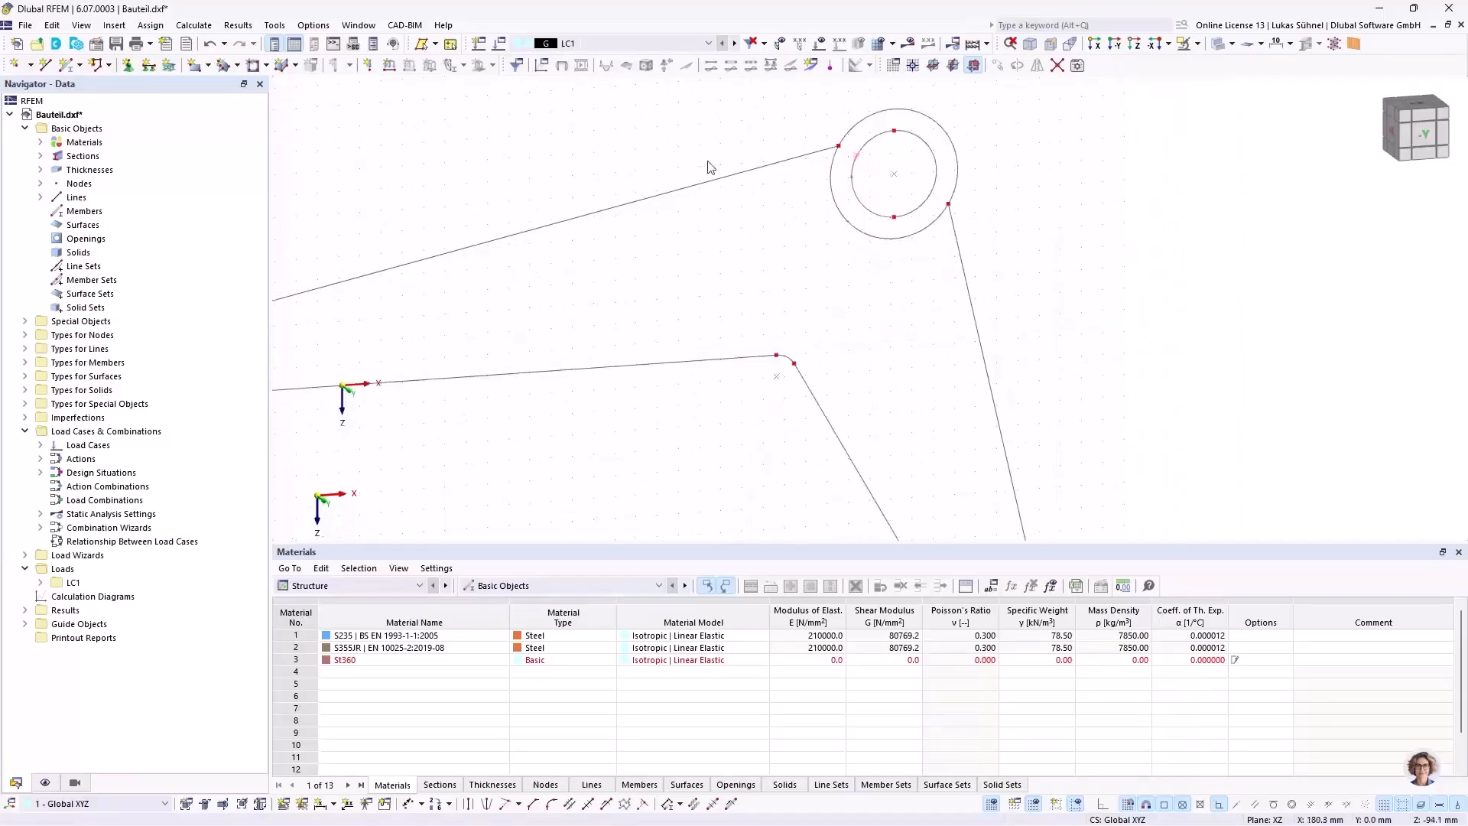
Step: Create a surface of stiffness type Without Thickness from the arm's closed outline, bounded at the large hub by its outer circle
click(208, 66)
click(230, 171)
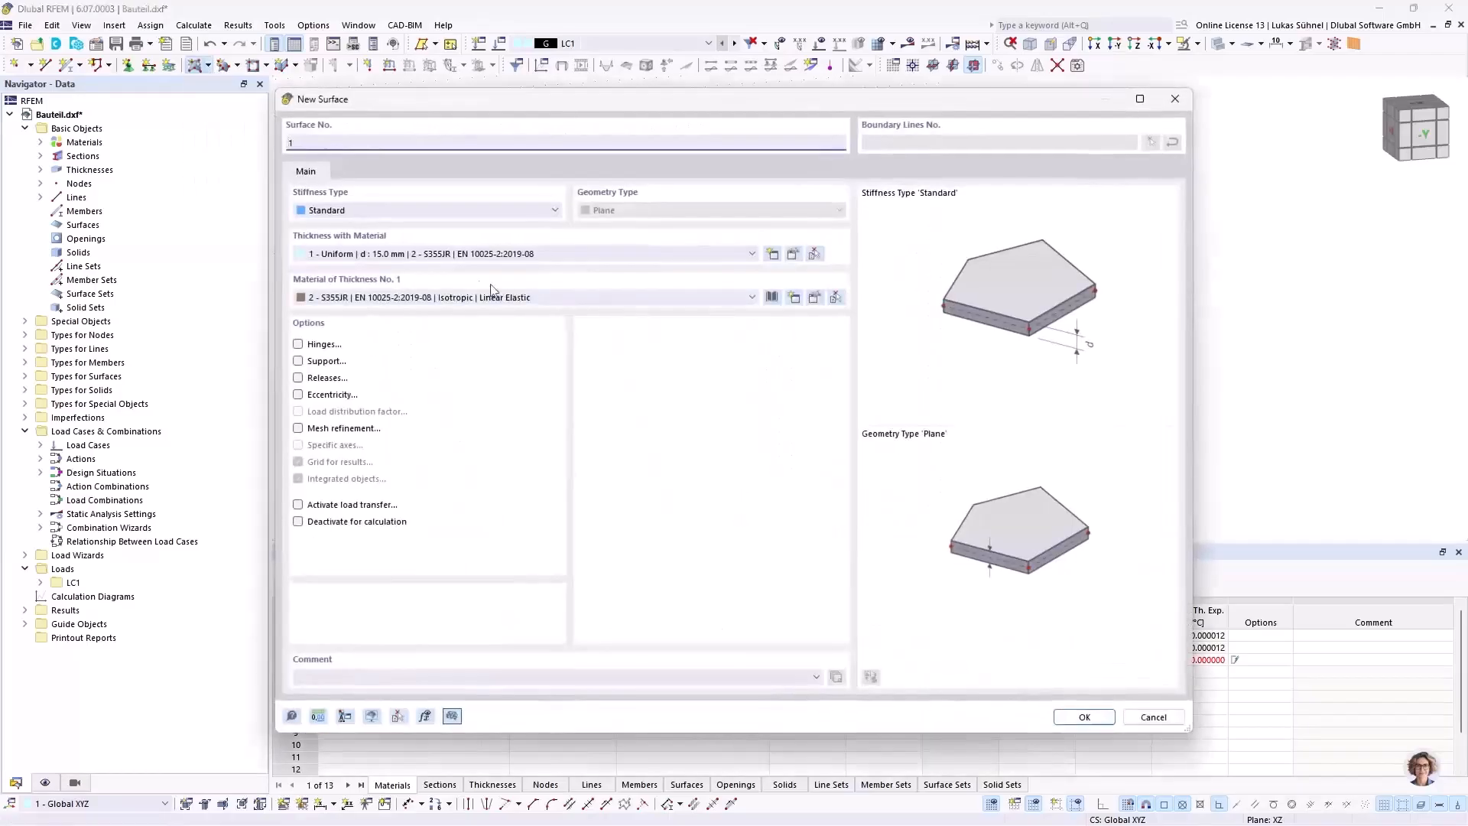
click(343, 214)
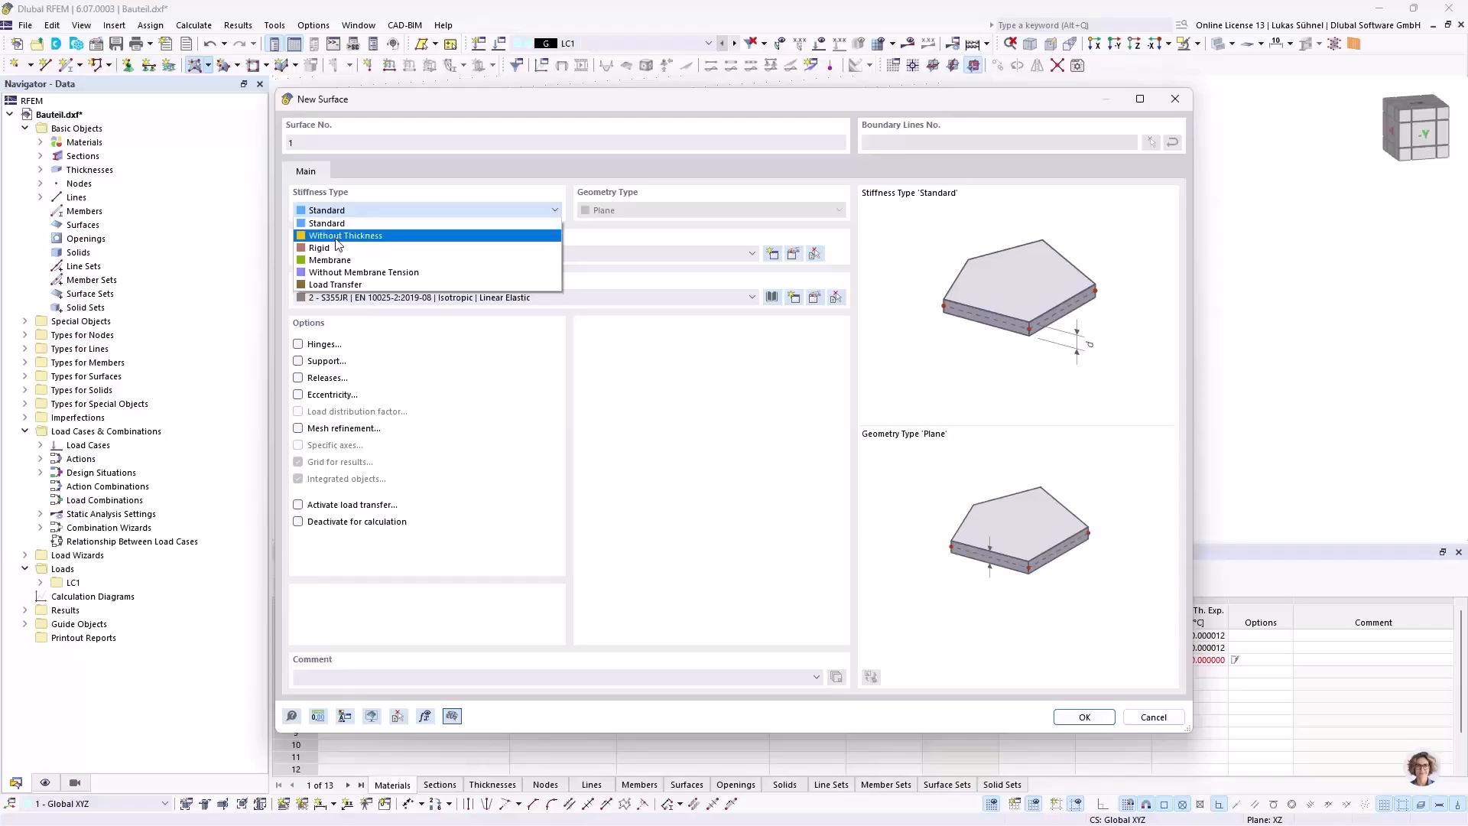
click(339, 237)
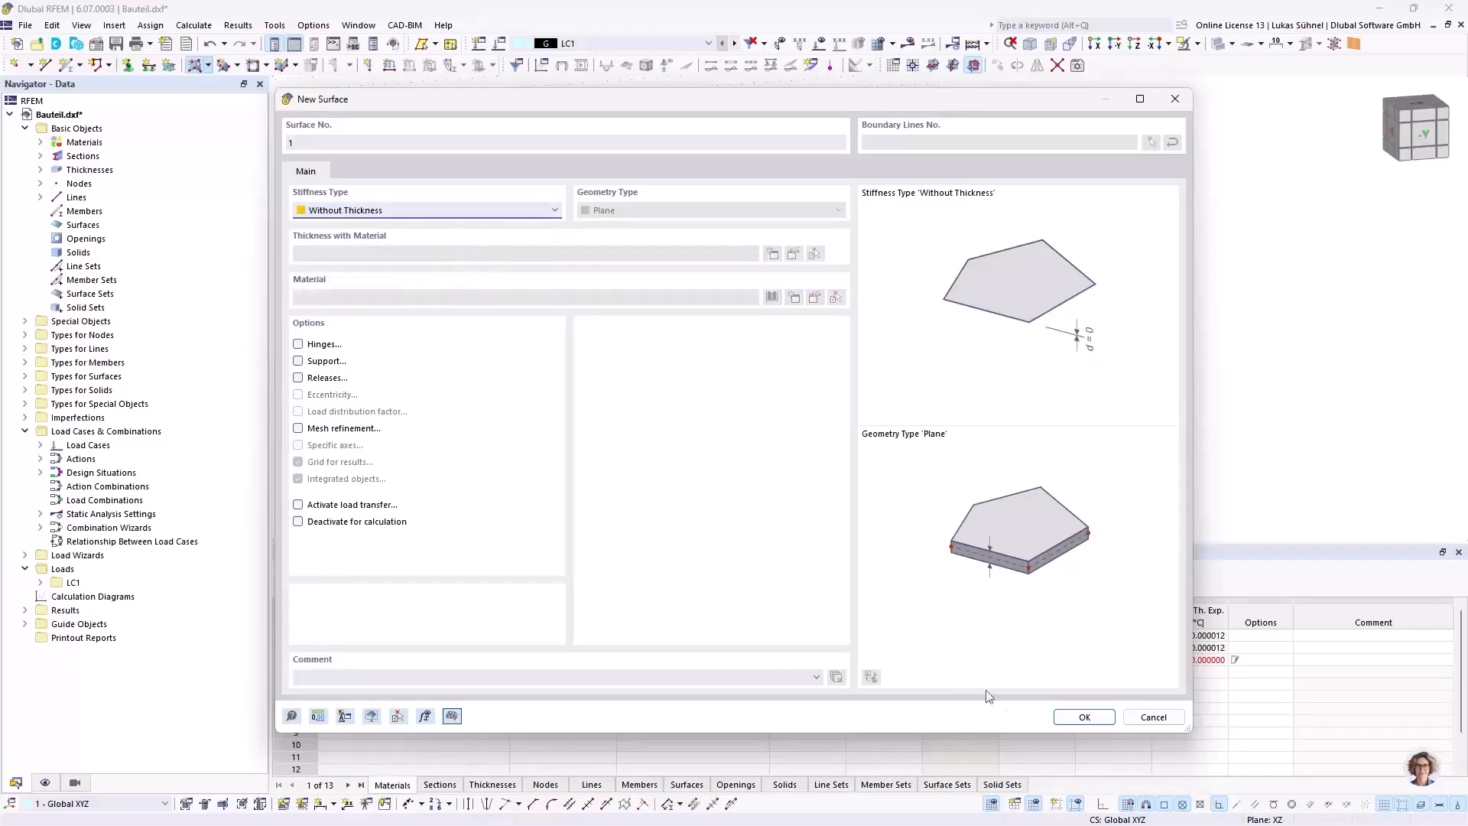
click(1084, 716)
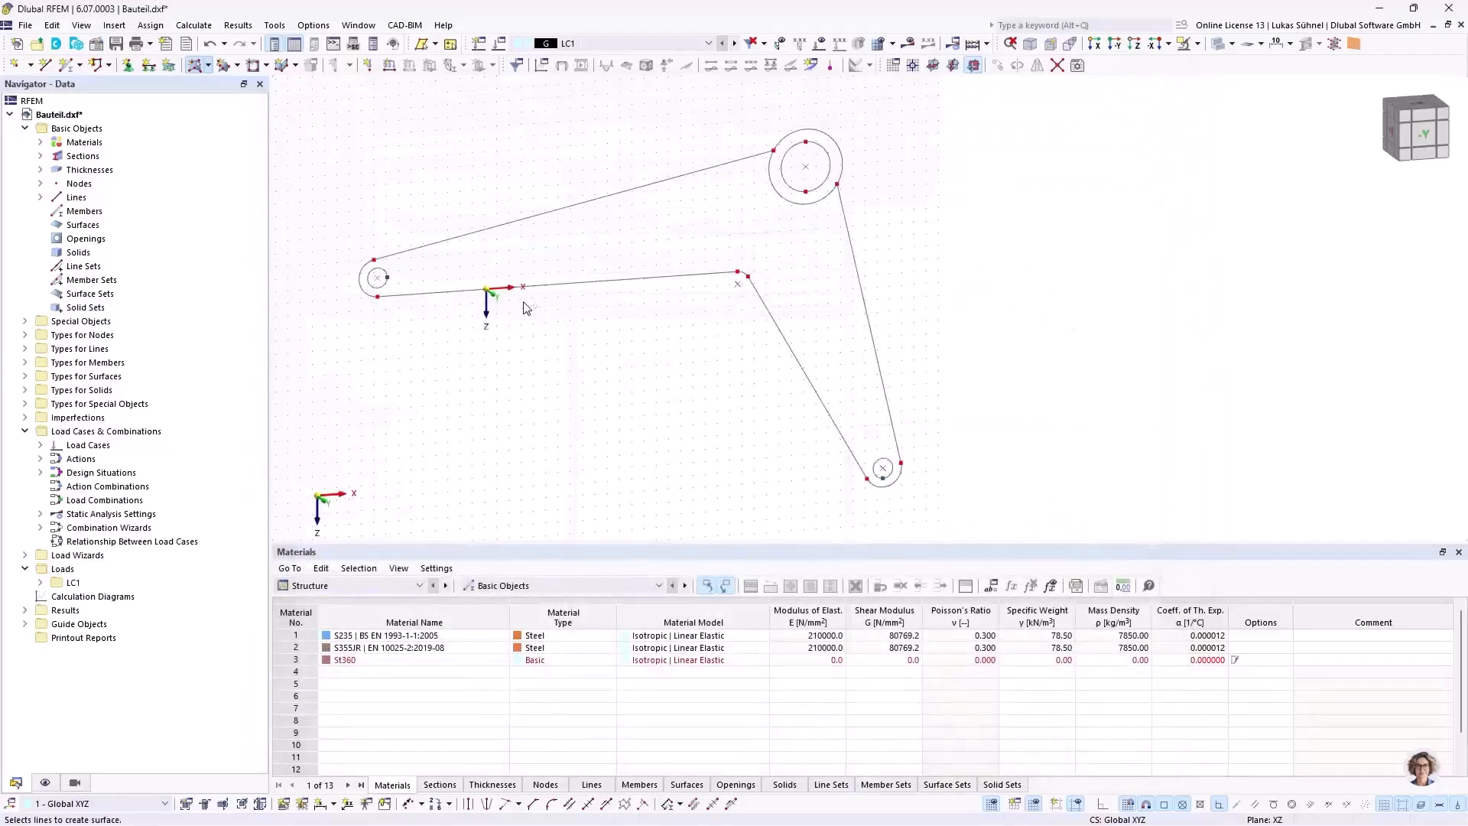
click(487, 290)
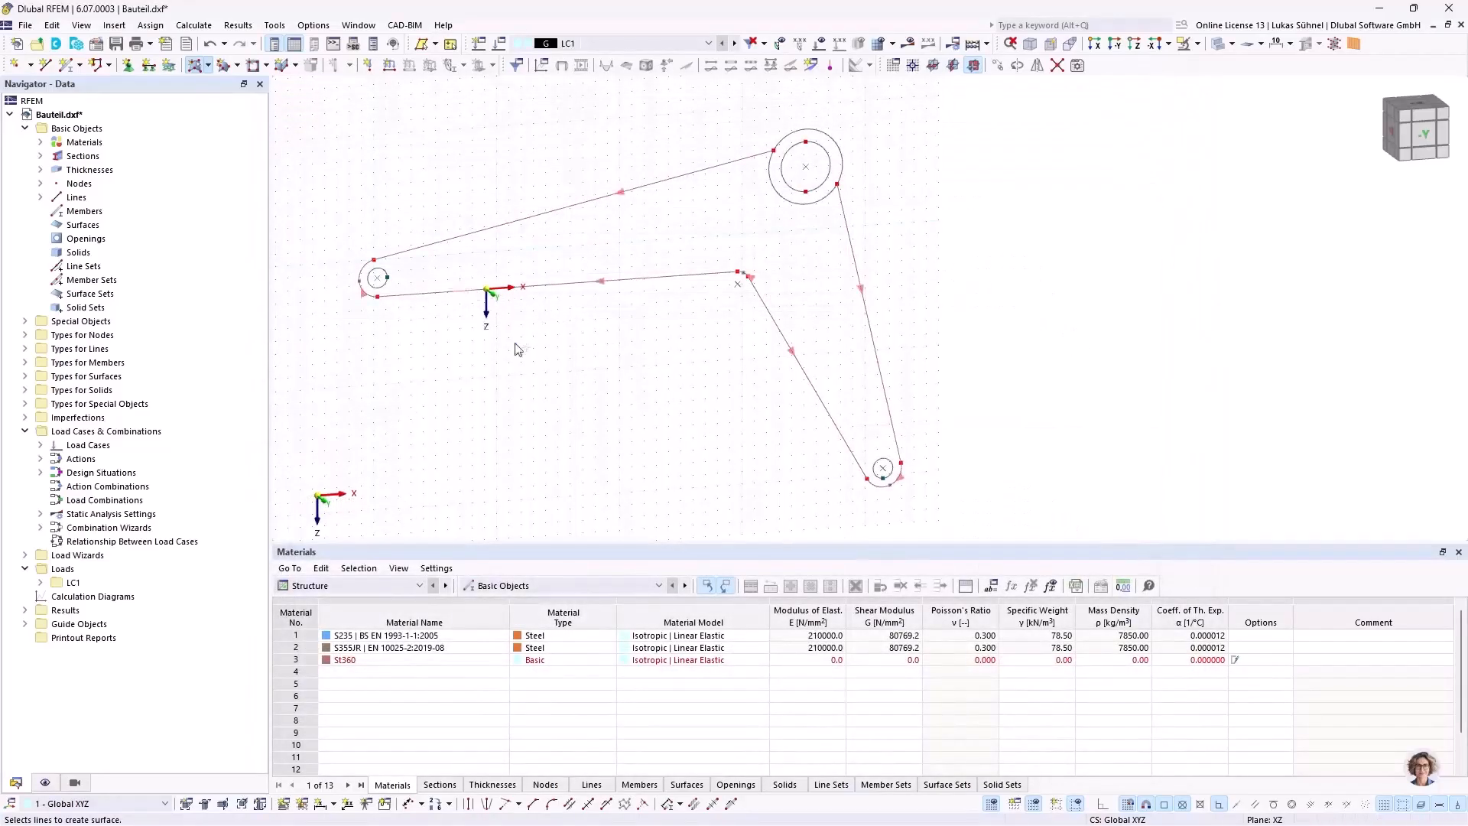
click(783, 199)
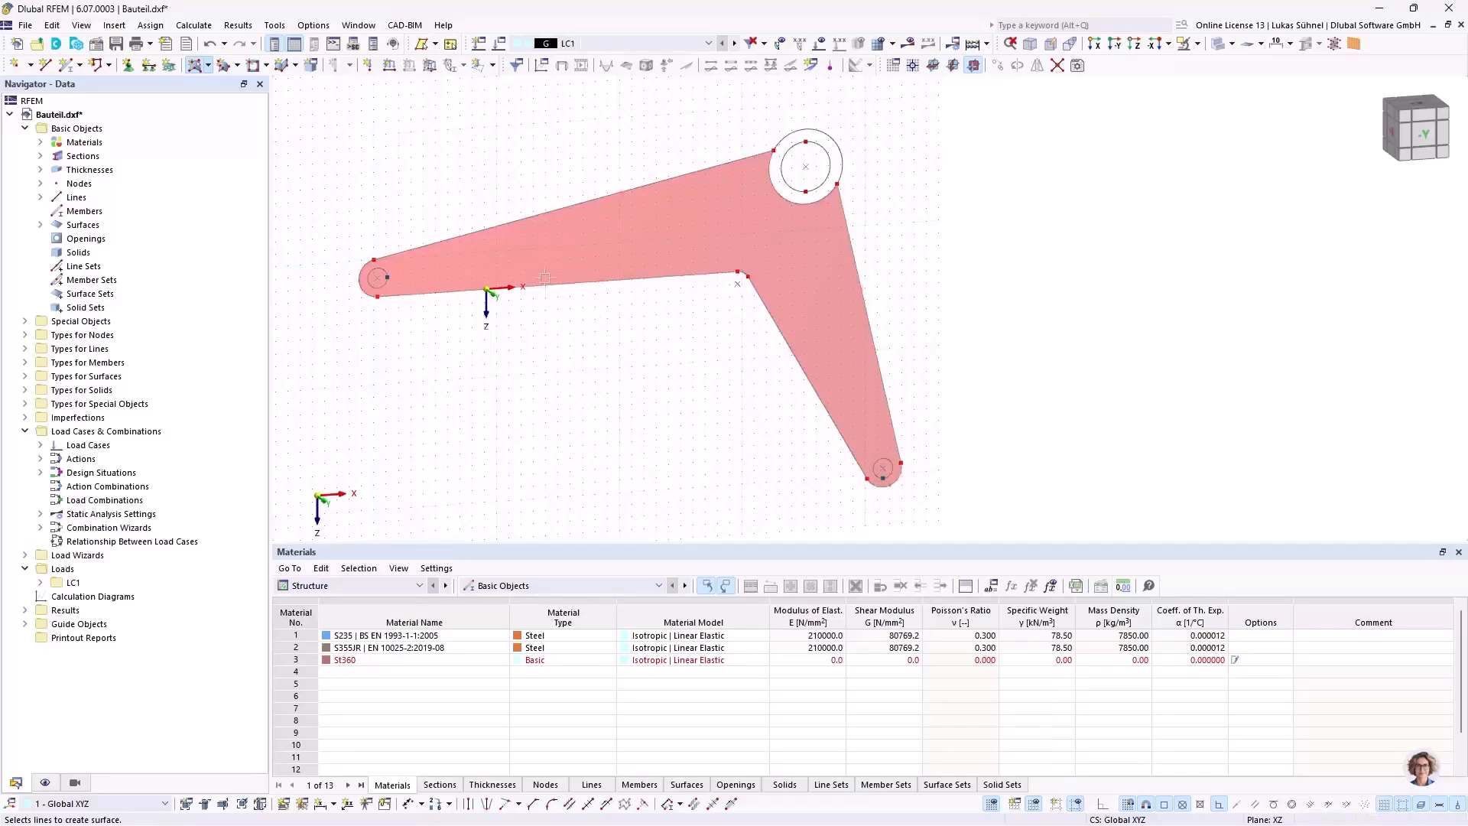
ctrl+middle_drag(513, 184, 539, 220)
key(Escape)
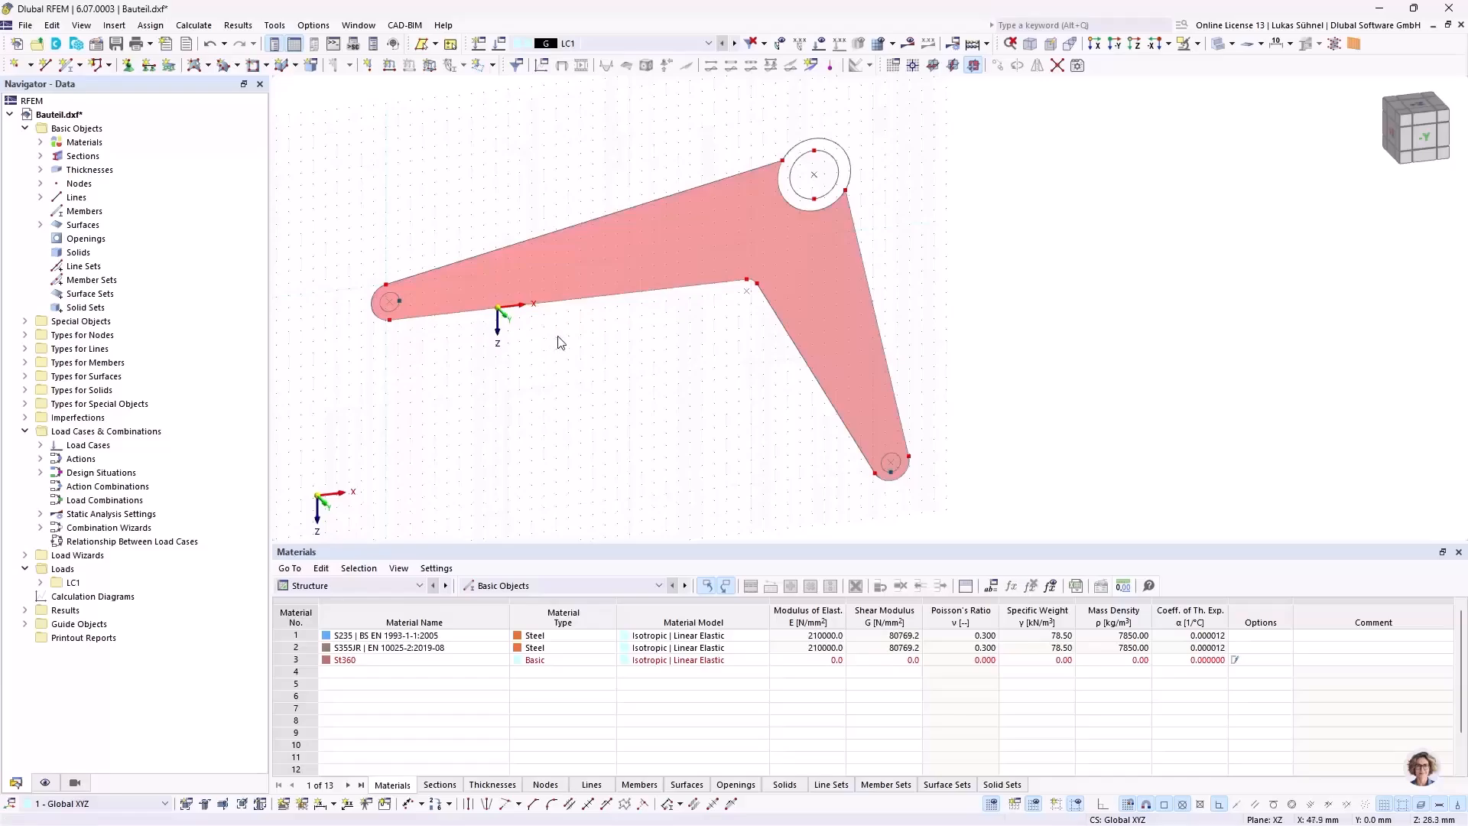
Step: Create a second surface without thickness from the large hub's outer circle
middle_drag(616, 337, 609, 375)
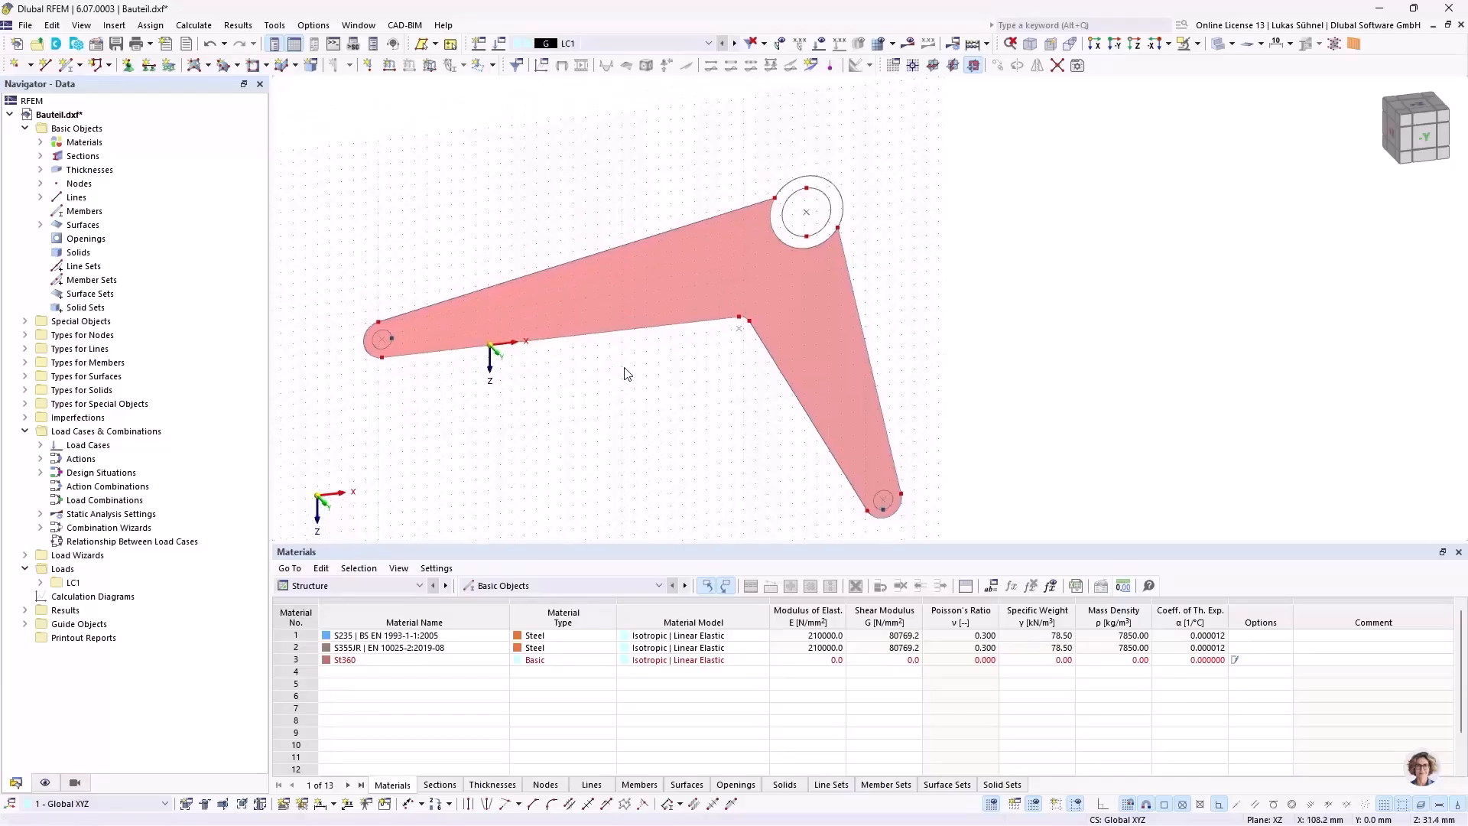
click(195, 64)
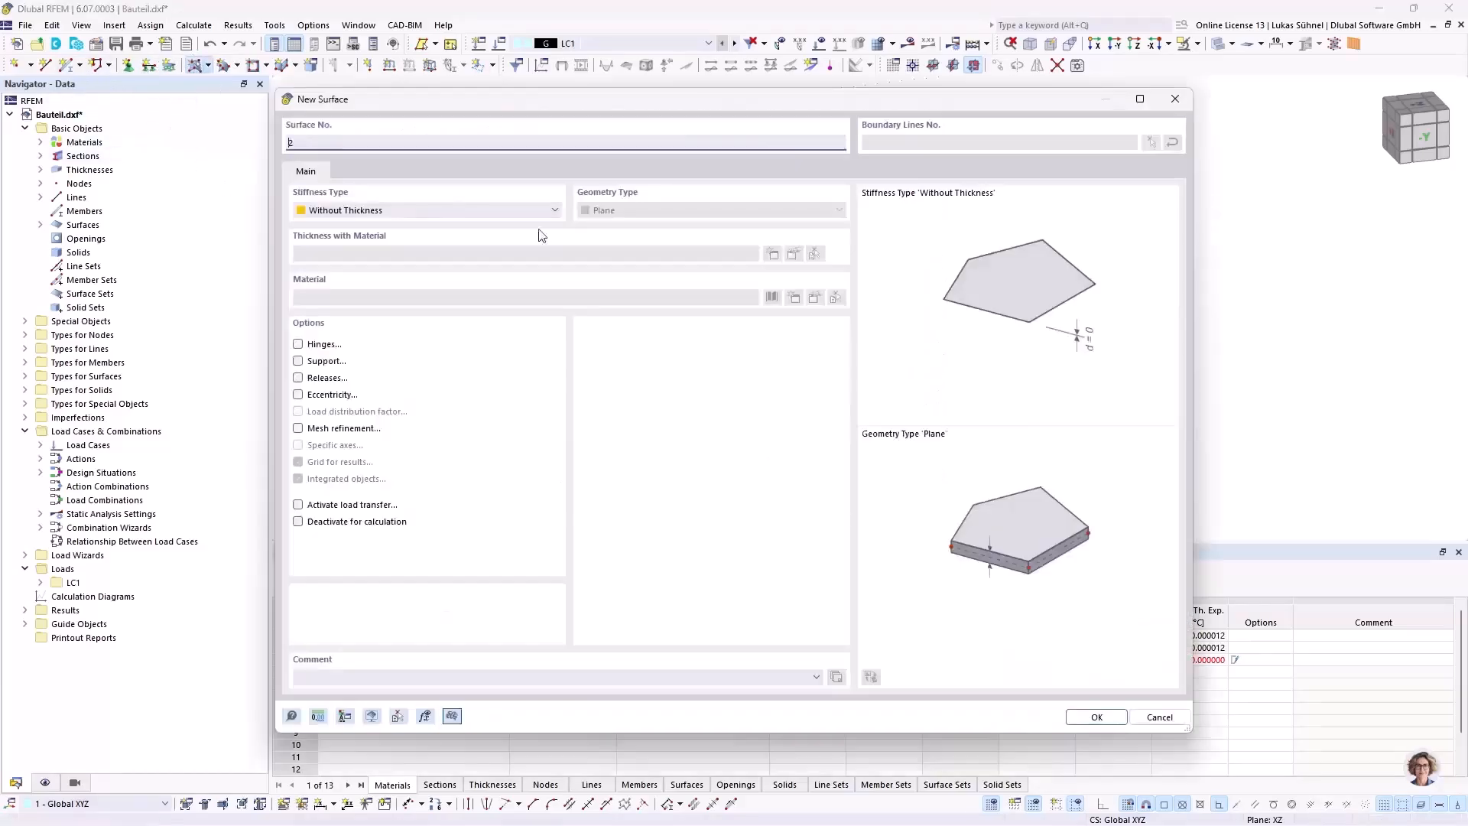
click(1078, 716)
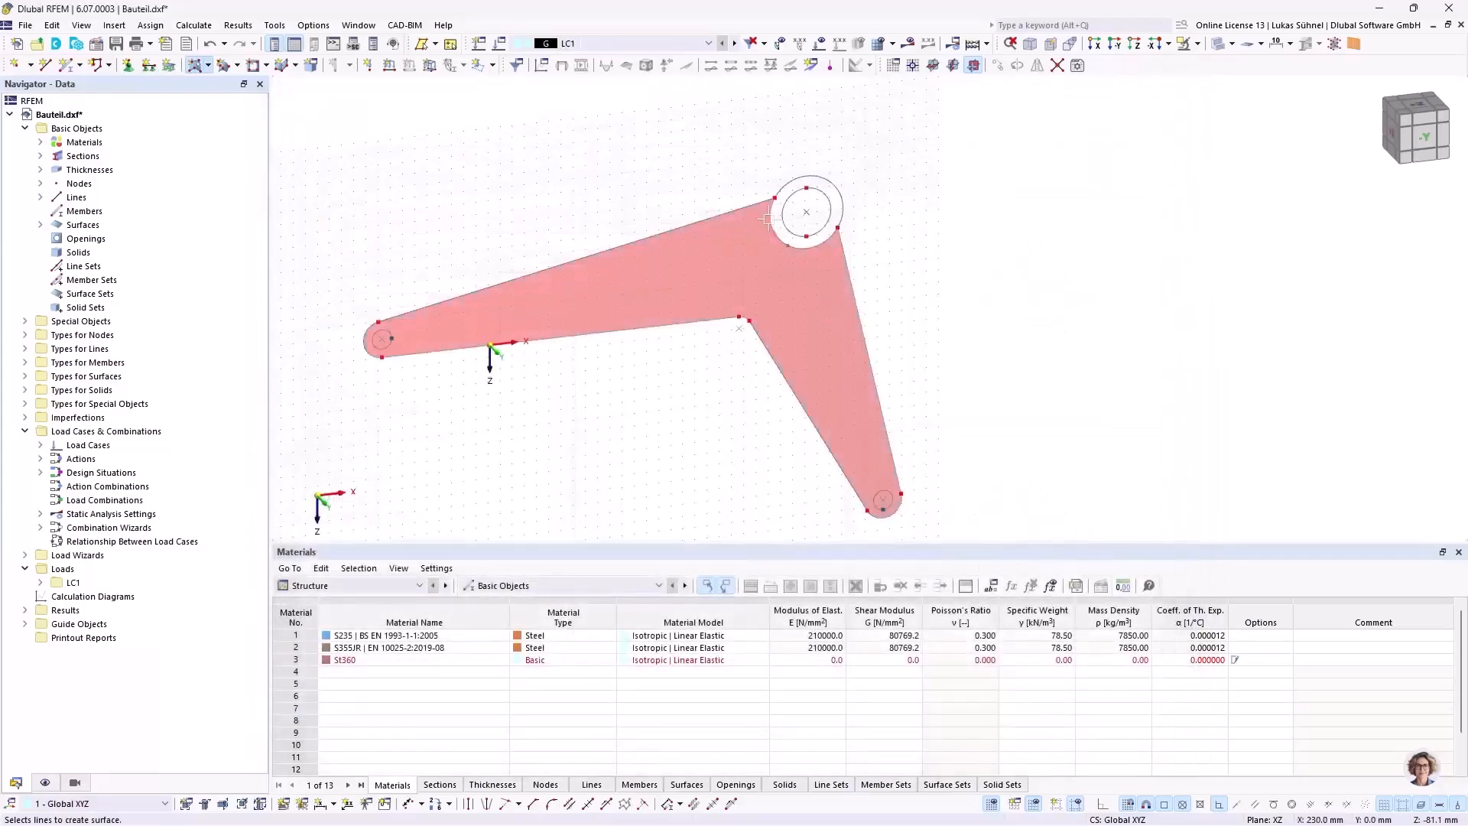
click(809, 178)
key(Escape)
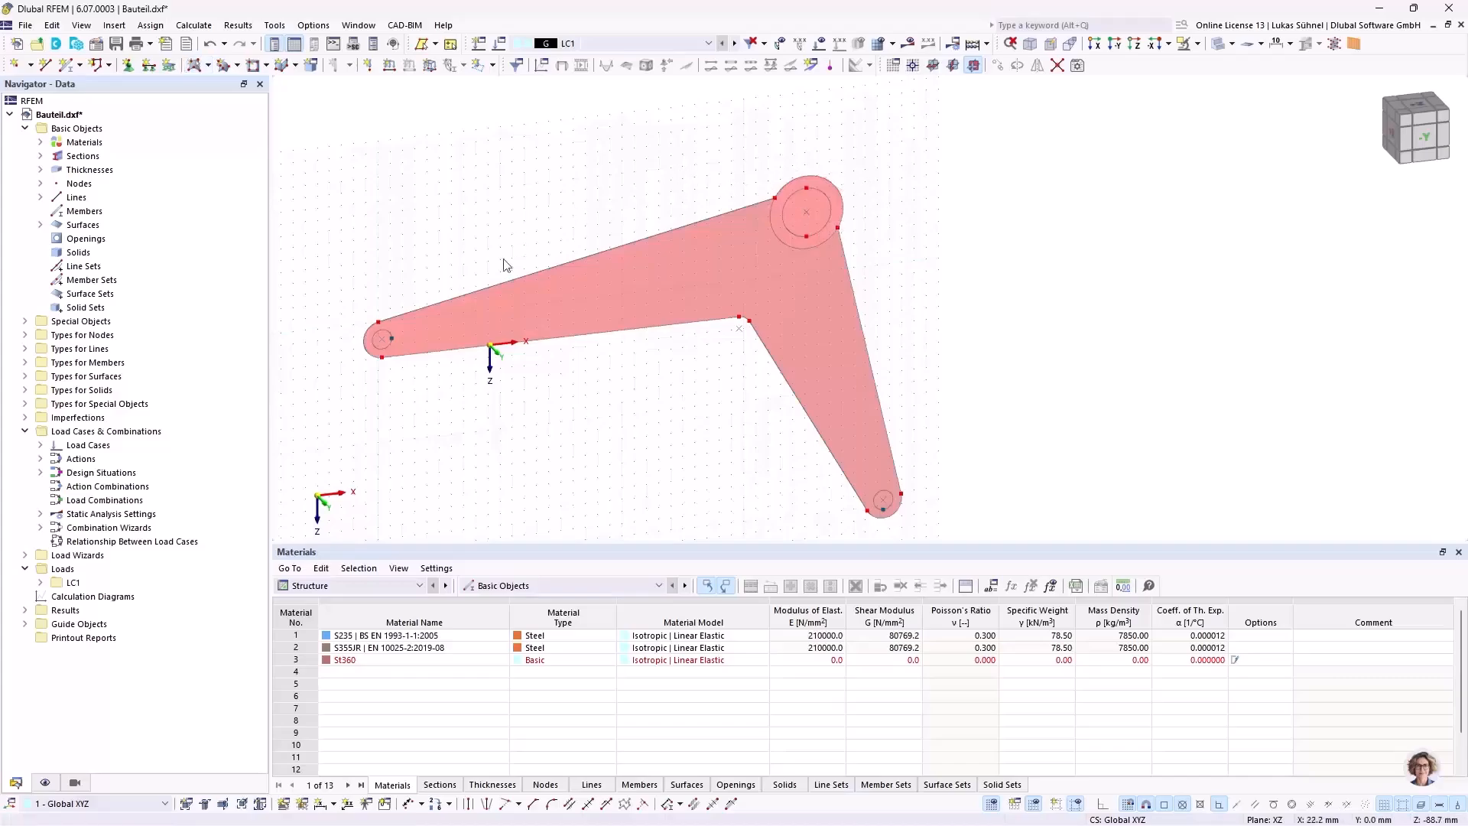
Step: Create openings via boundary lines from the circles in both small eyes and the large hub's inner circle
click(267, 66)
click(289, 158)
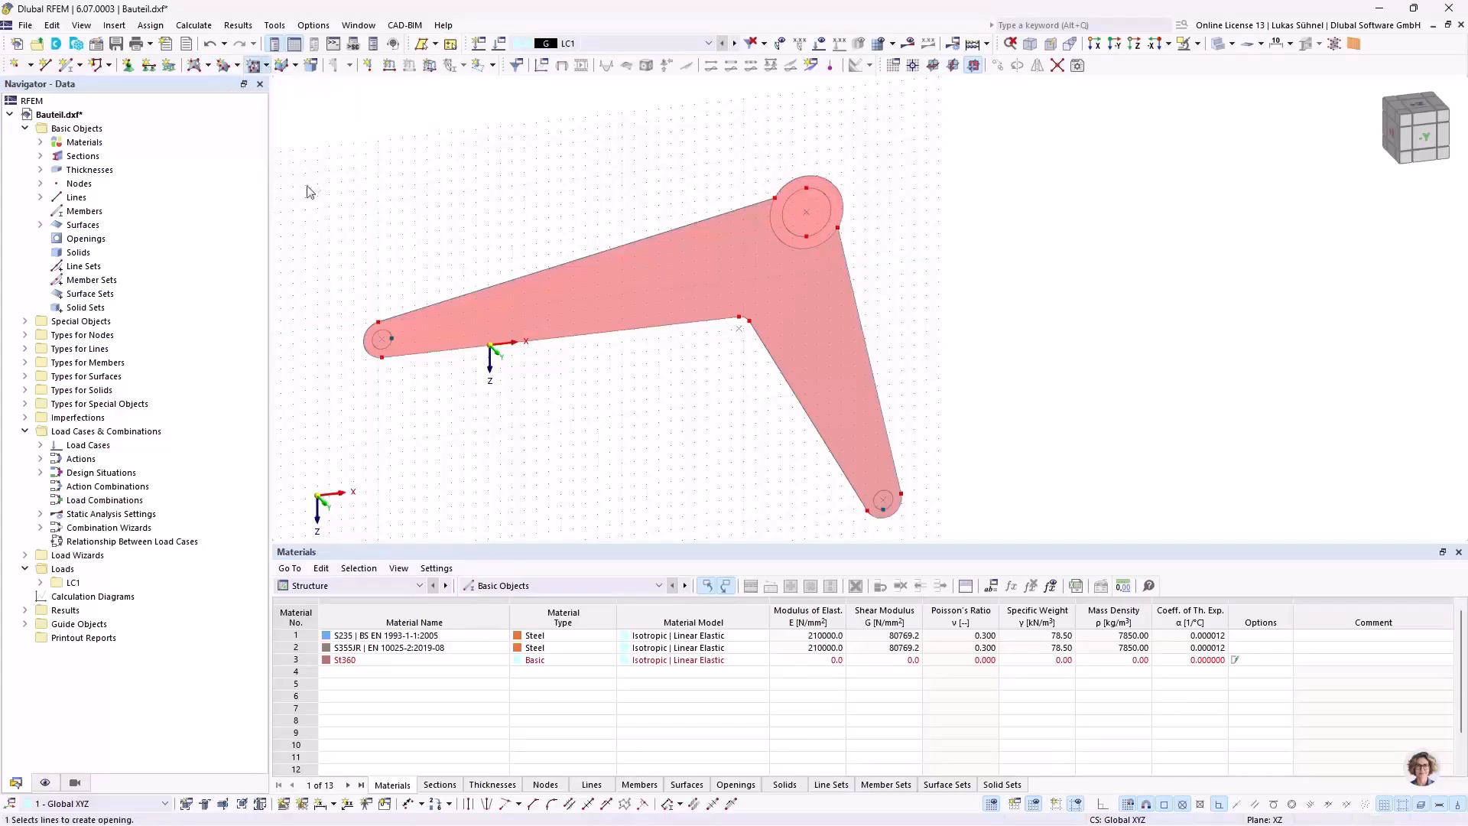
click(384, 337)
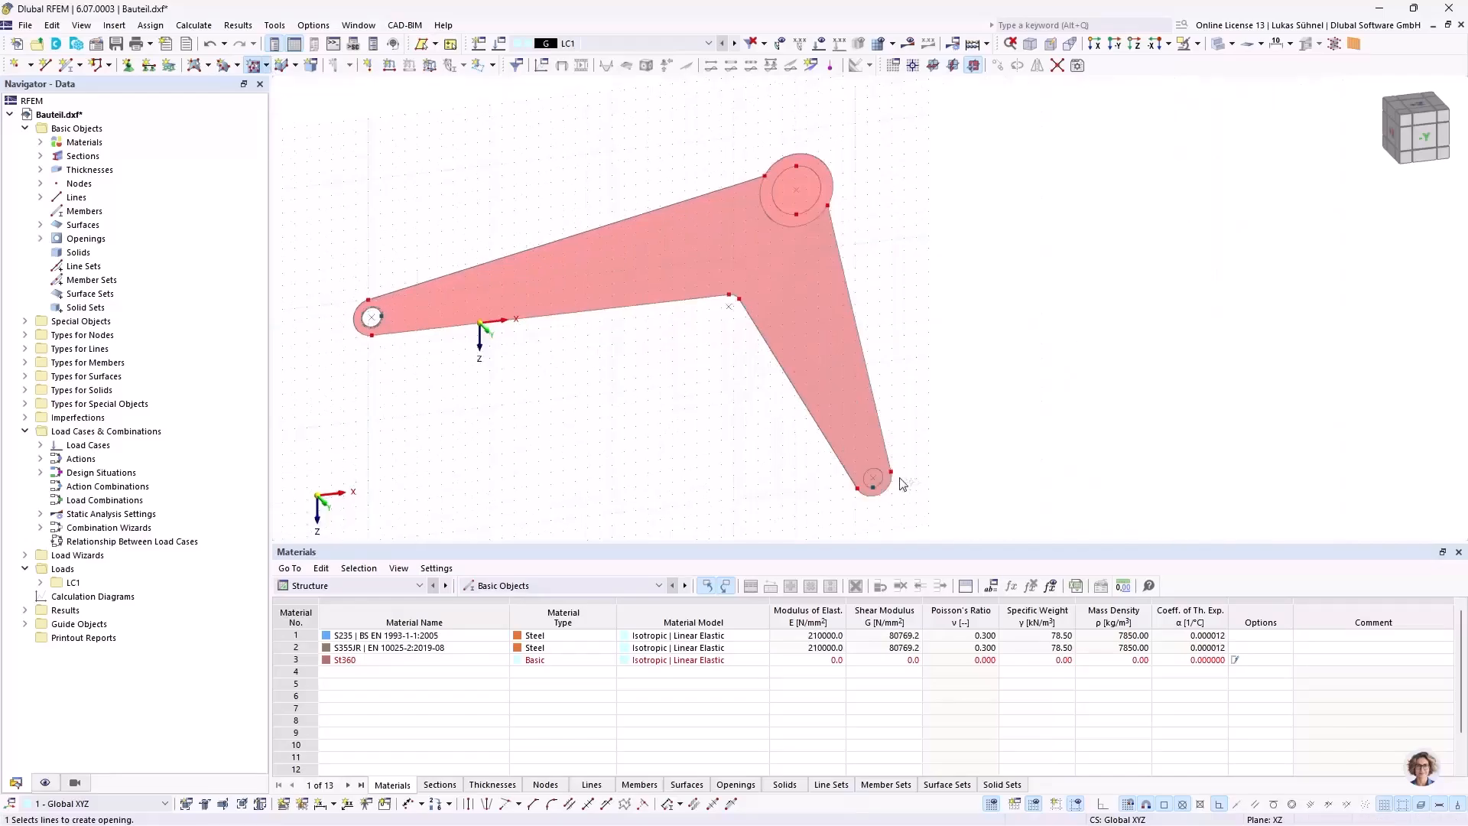
scroll(908, 484, up, 3)
scroll(870, 469, down, 4)
scroll(795, 256, up, 4)
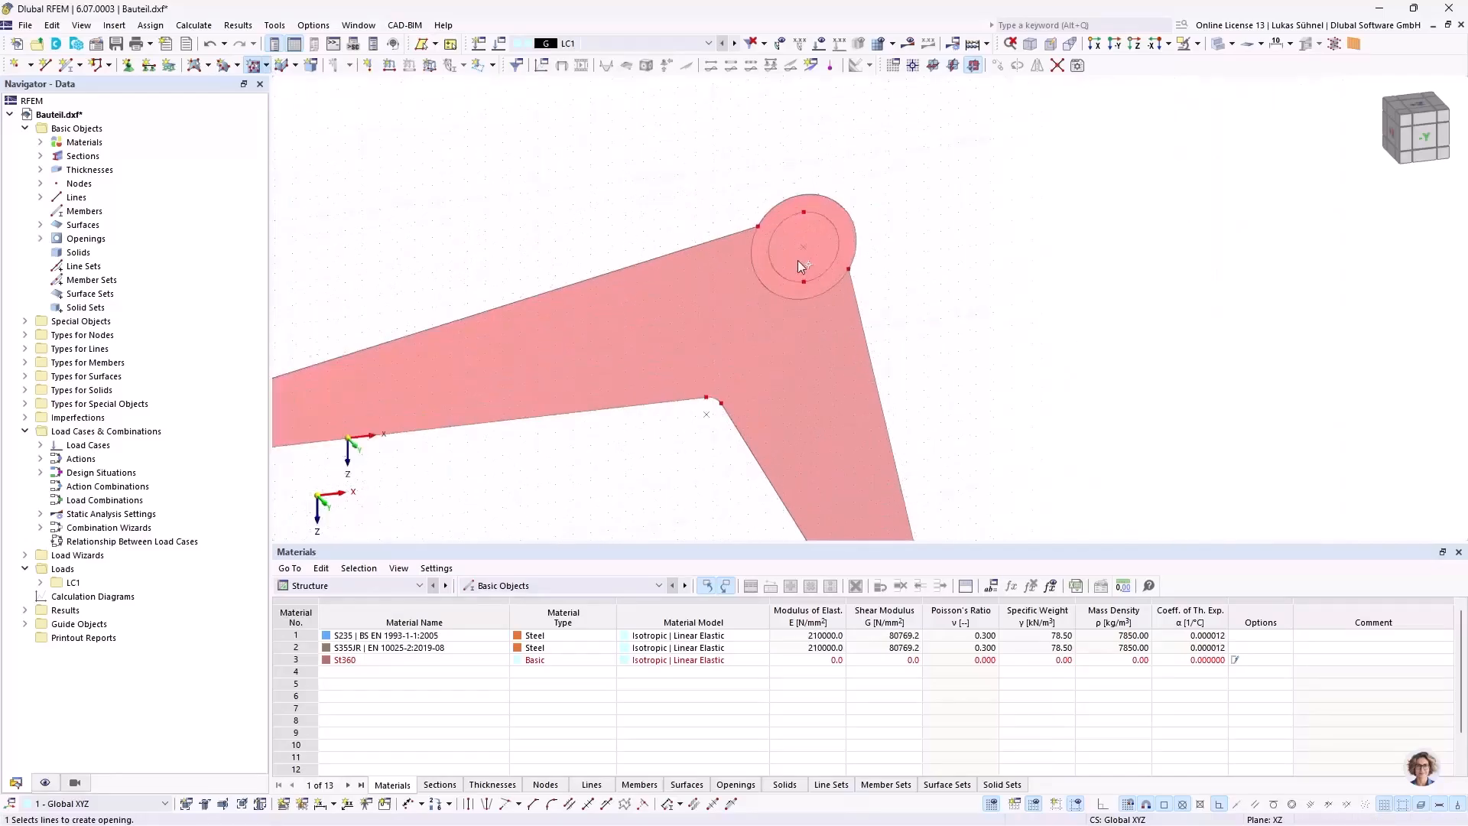
click(771, 272)
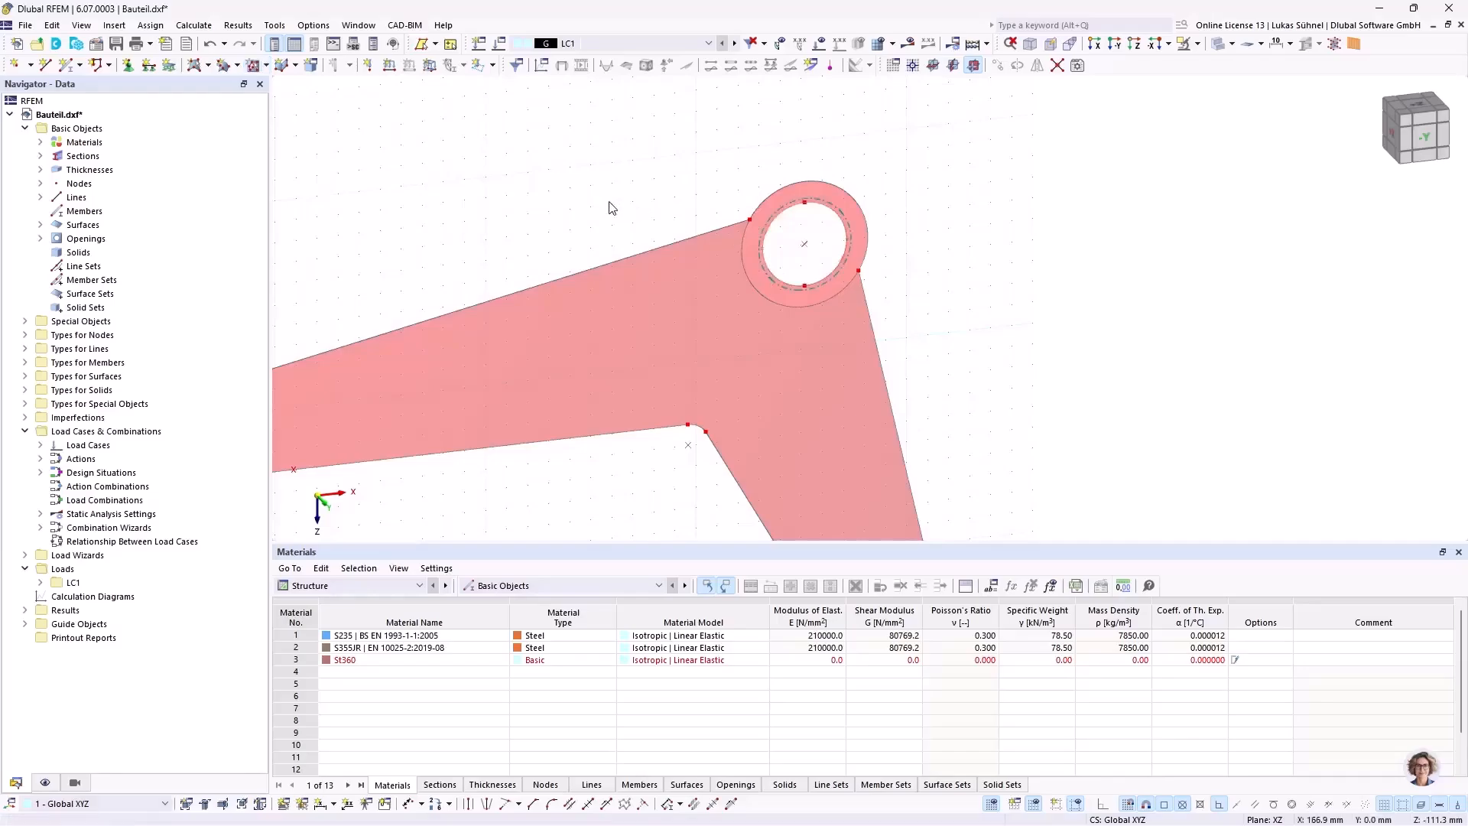
scroll(606, 203, down, 2)
Step: Examine the arm and hub ring surfaces and compare the orientation of their local axes
middle_drag(421, 181, 546, 164)
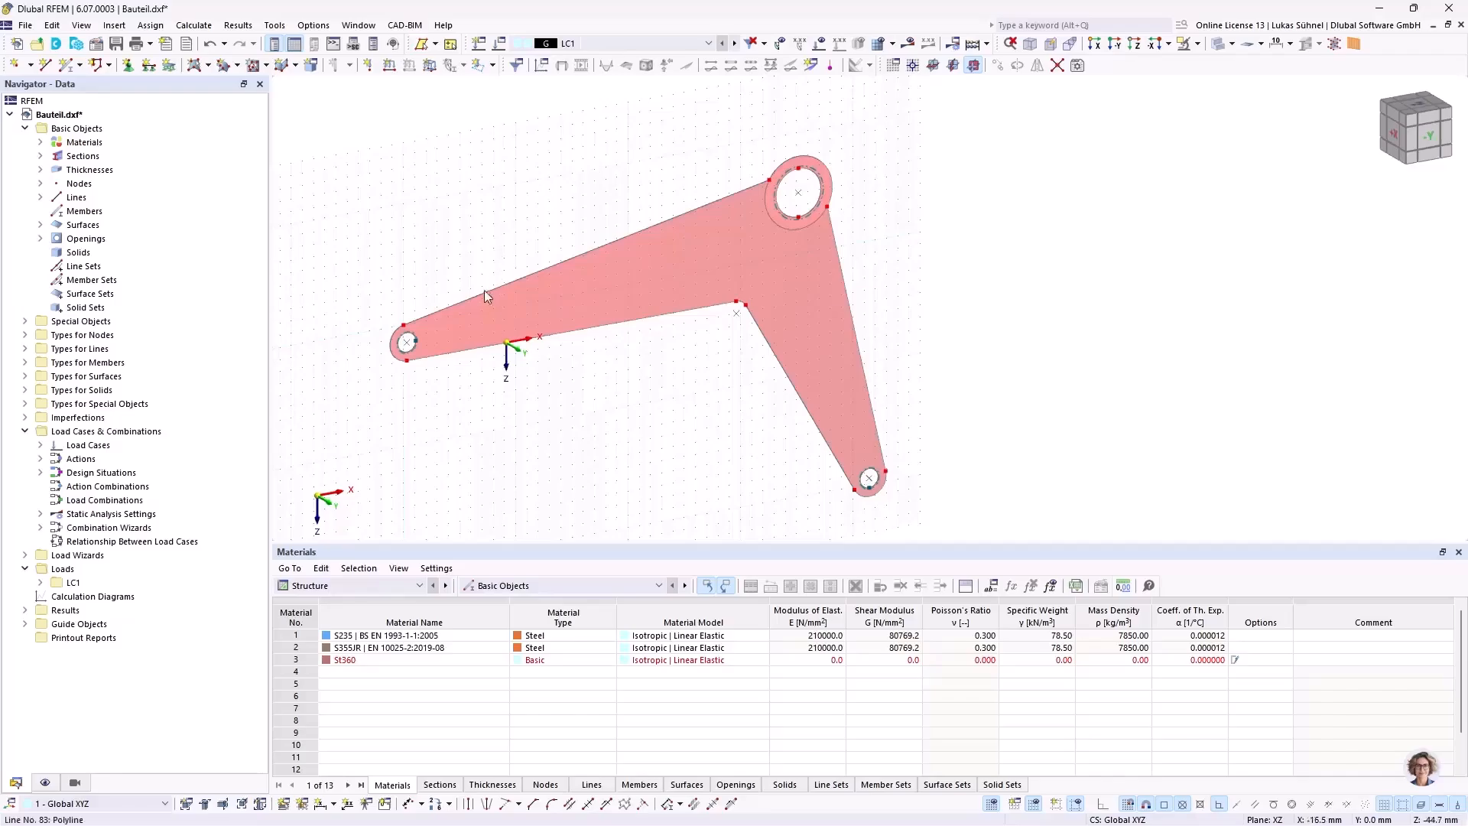
ctrl+middle_drag(482, 226, 518, 236)
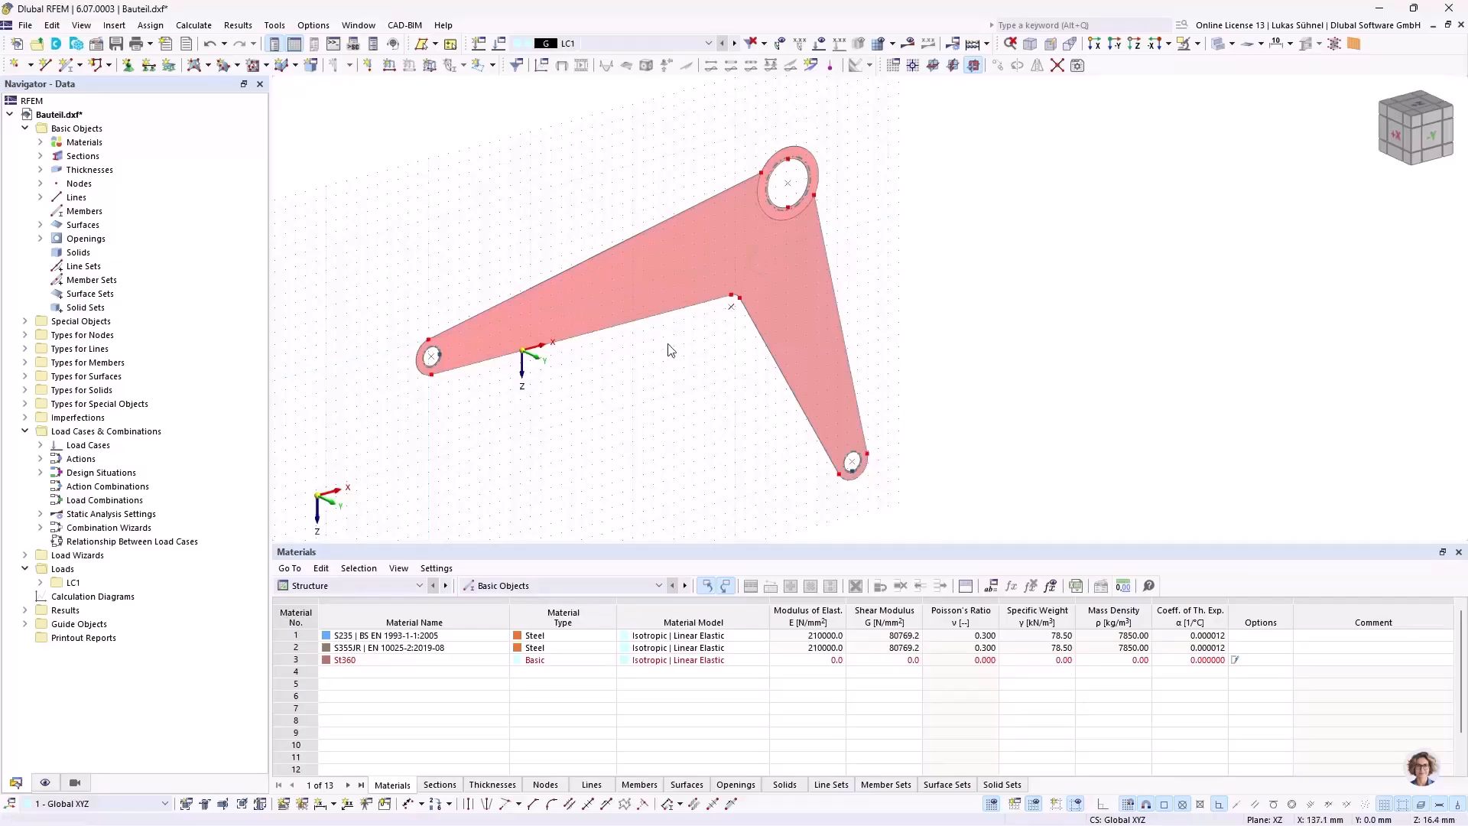
scroll(695, 188, up, 2)
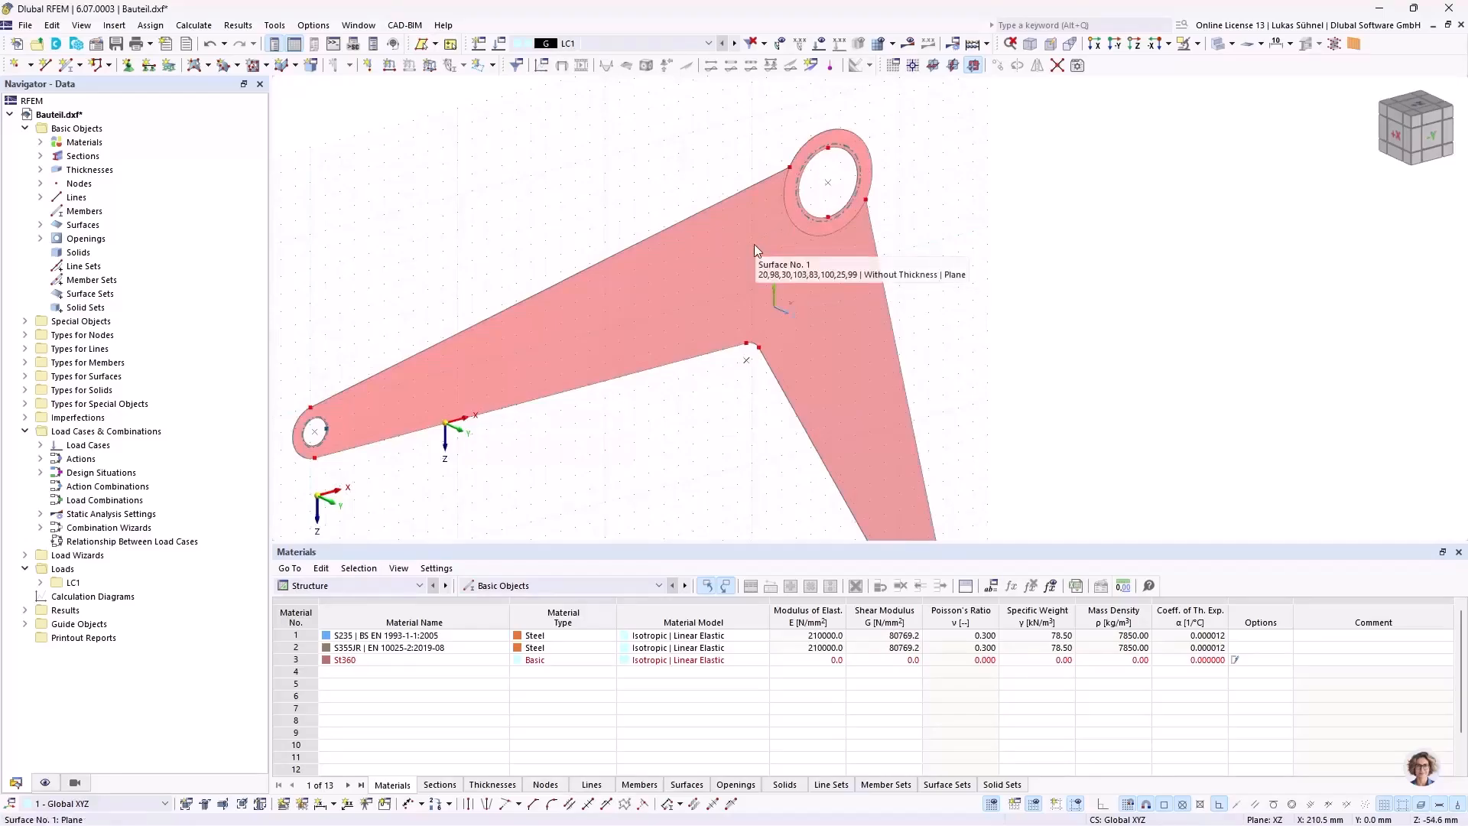
right_click(729, 276)
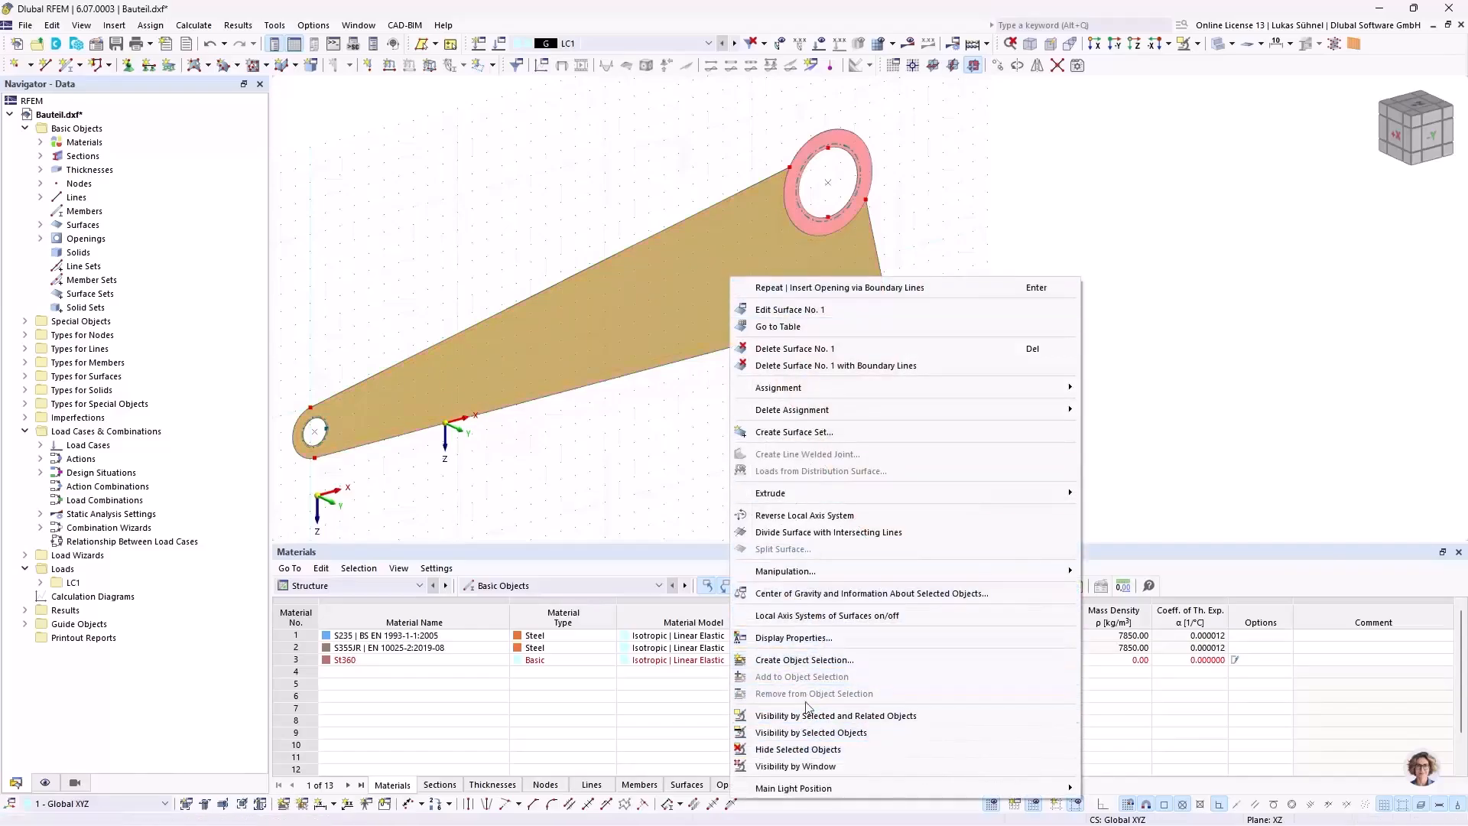
click(468, 422)
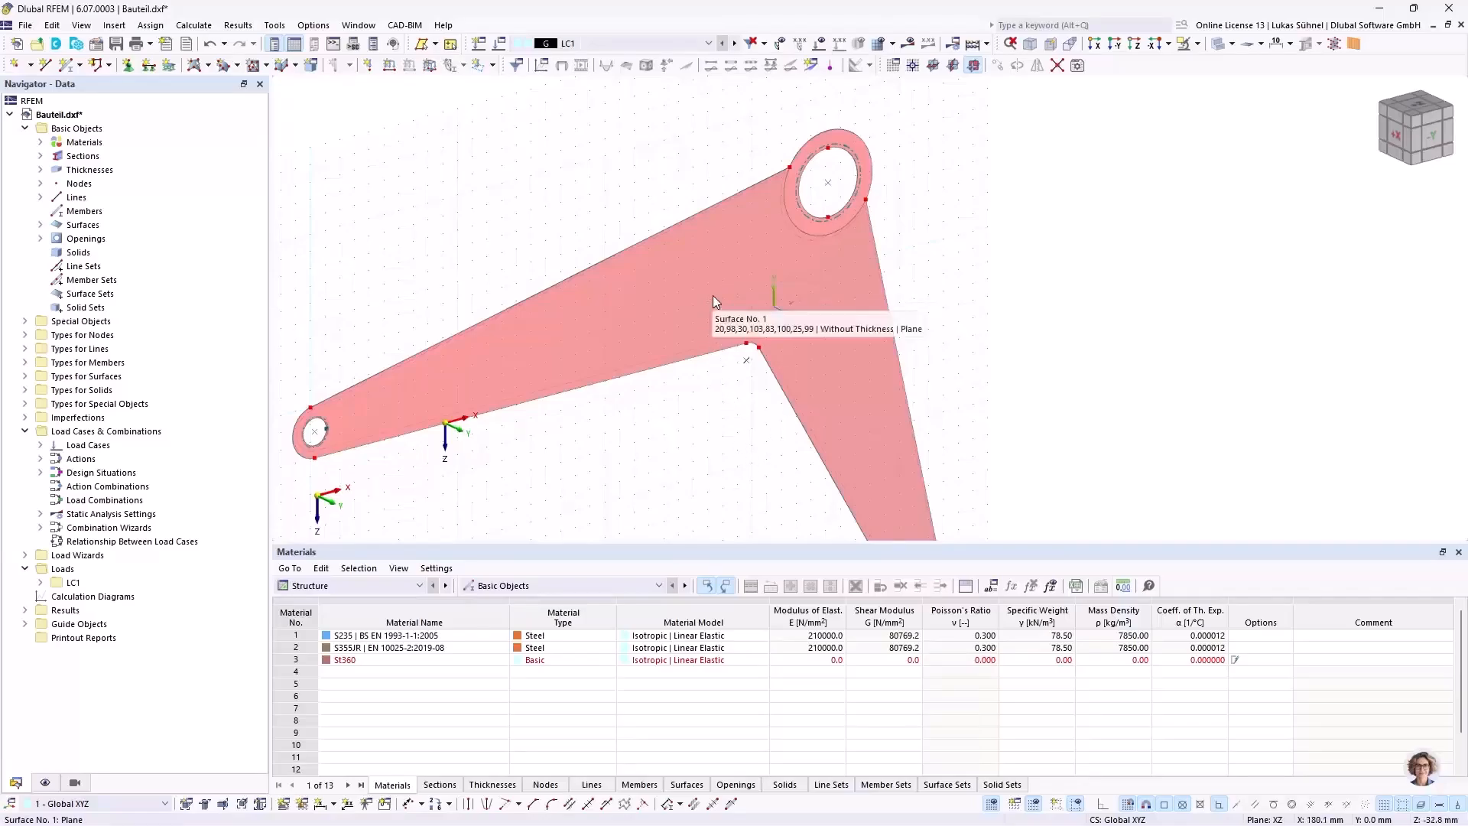
ctrl+middle_drag(805, 306, 731, 301)
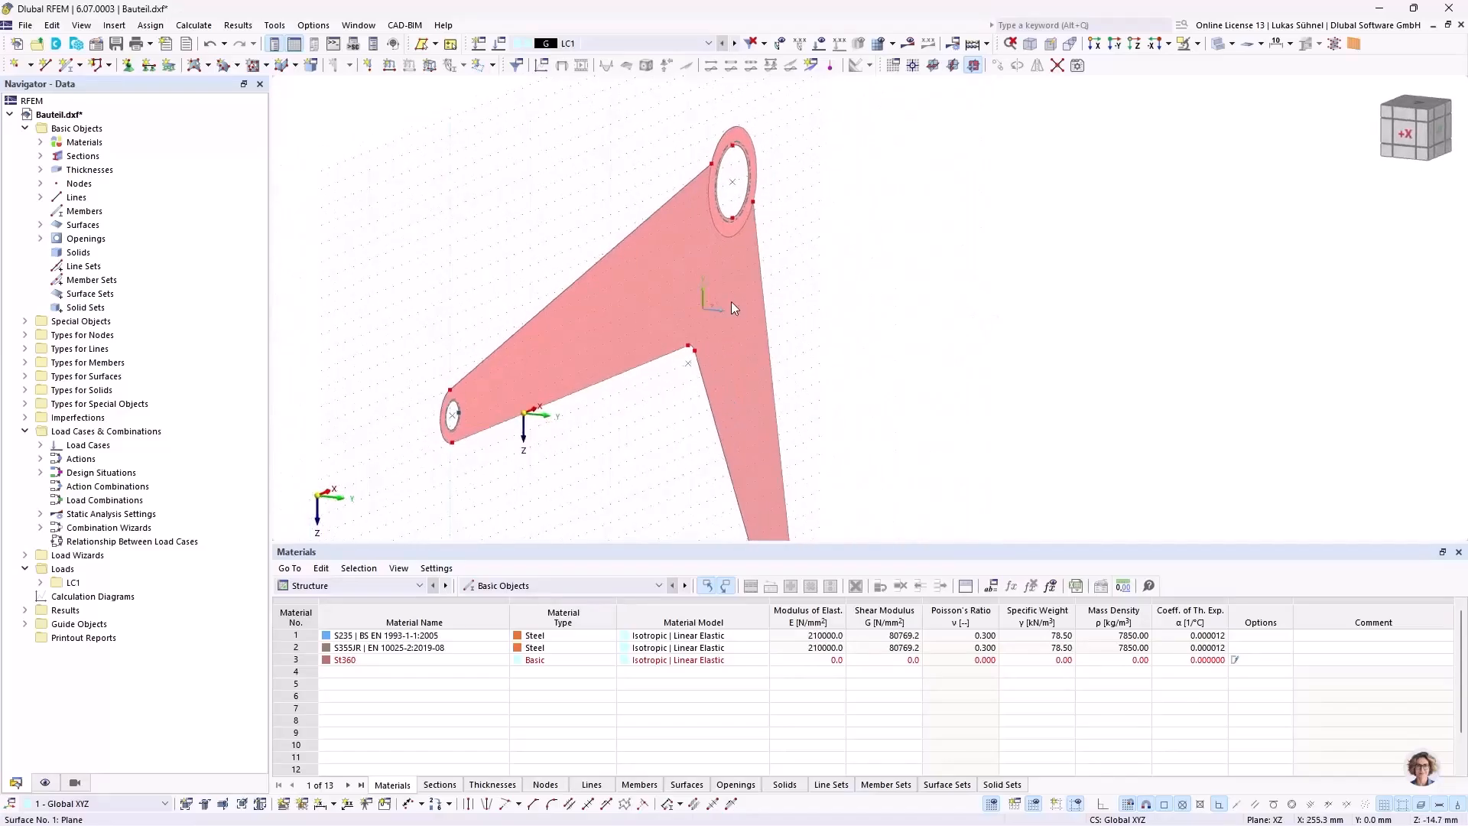
scroll(711, 126, up, 5)
scroll(778, 157, up, 1)
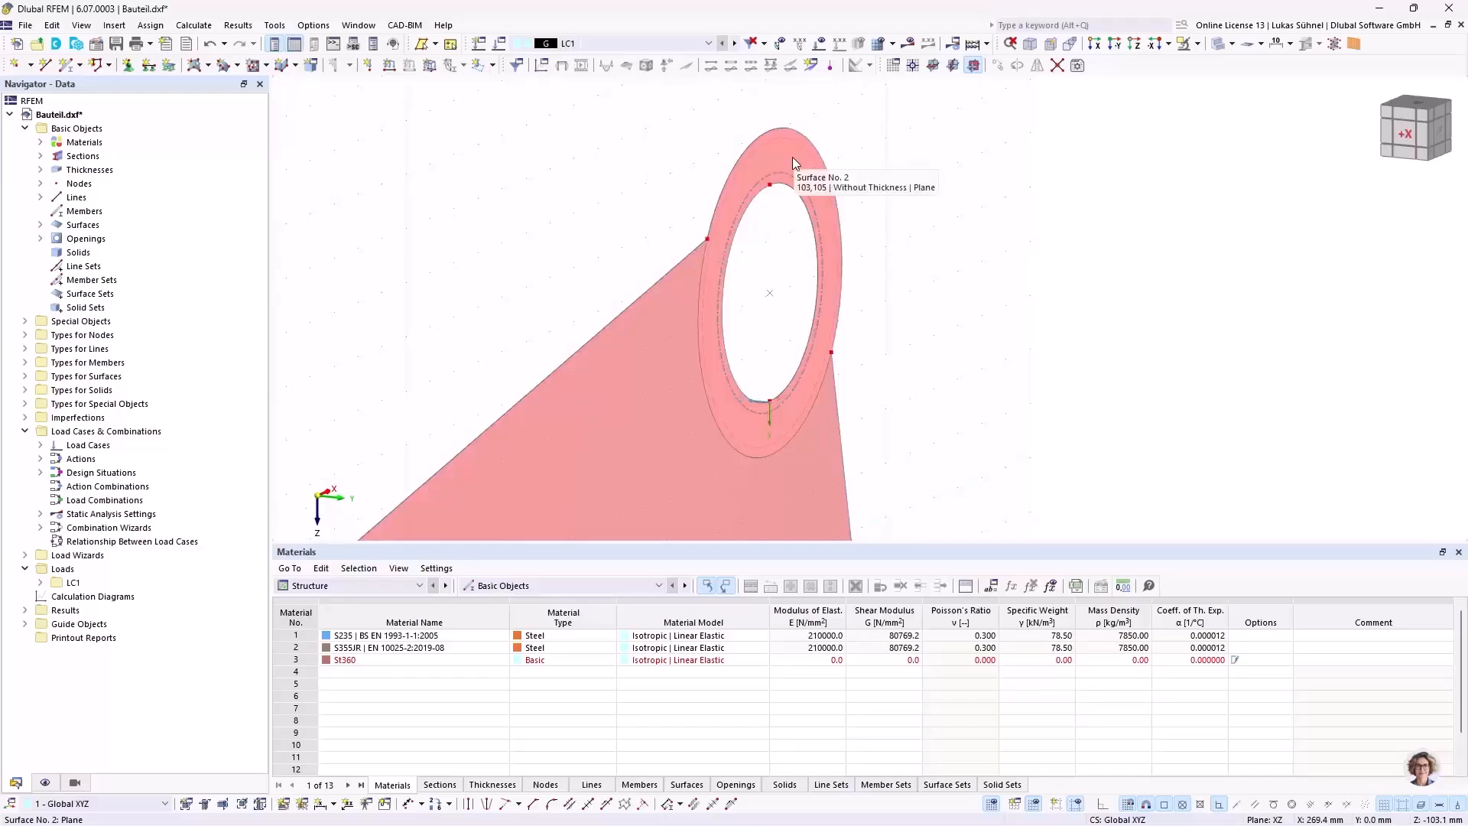
scroll(784, 156, down, 4)
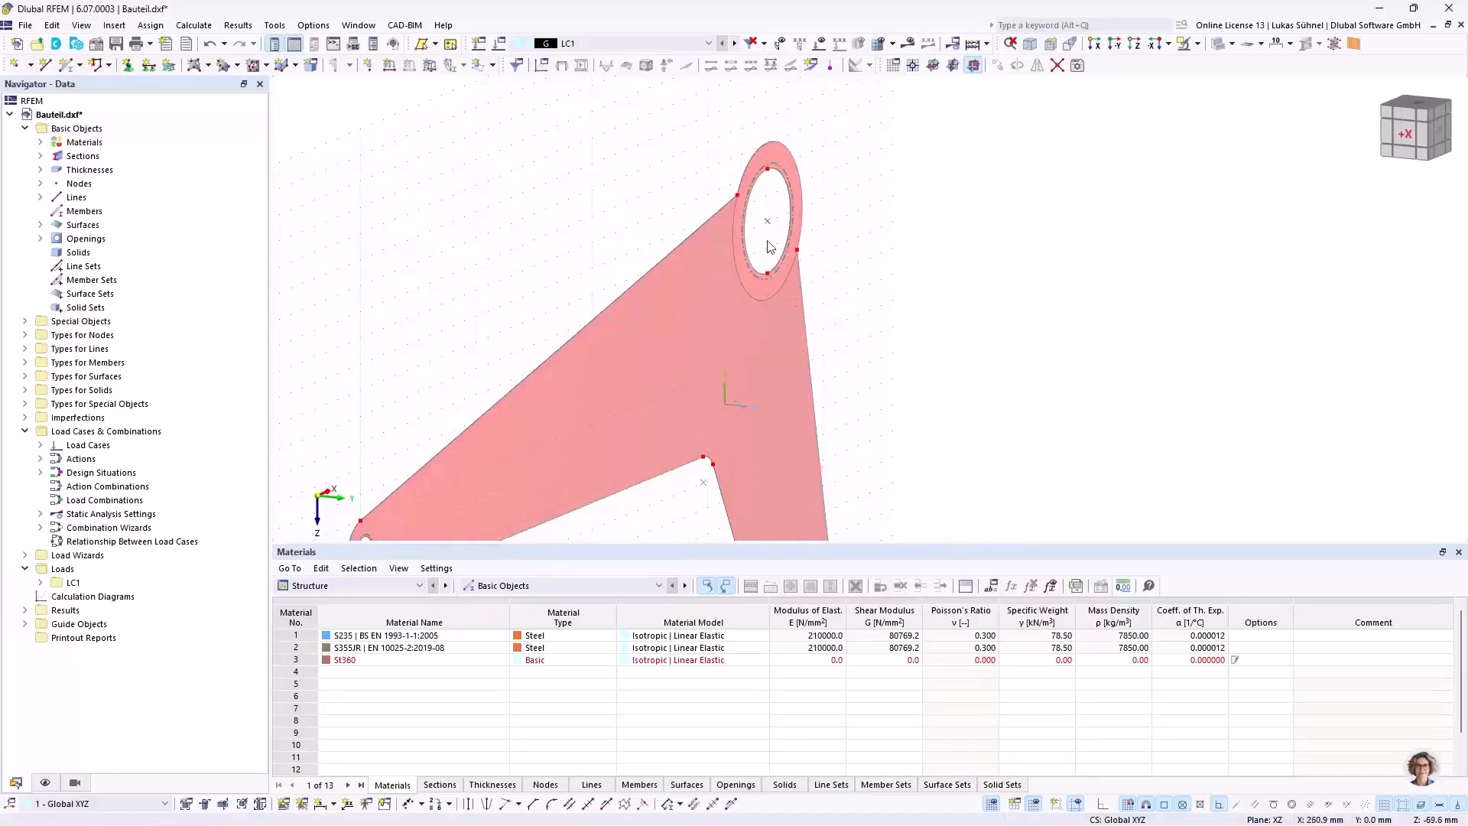
scroll(769, 243, down, 2)
drag(866, 134, 652, 282)
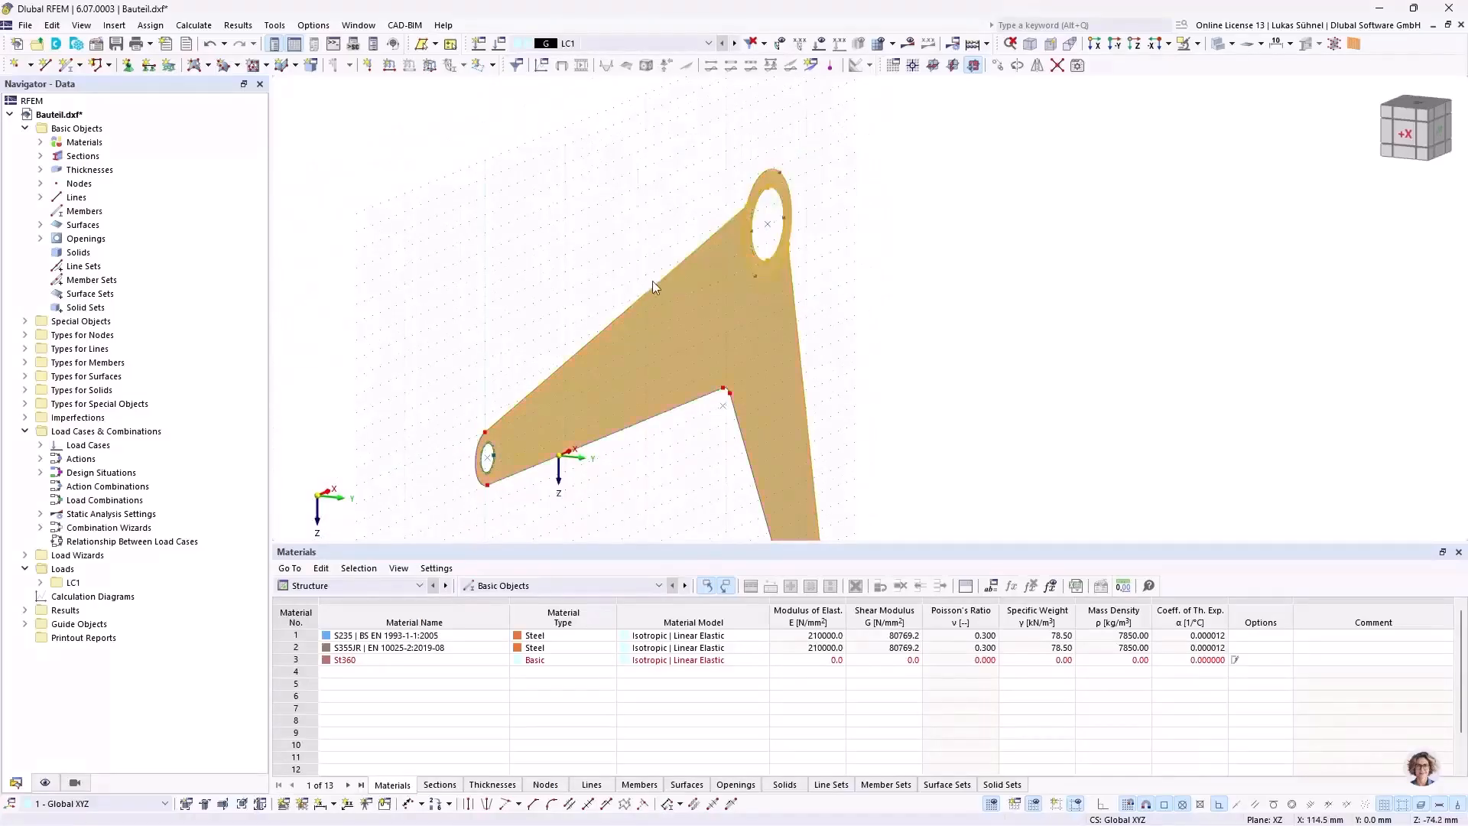
click(885, 201)
Step: Reverse the local axis system of the large hub's ring surface
scroll(825, 196, up, 3)
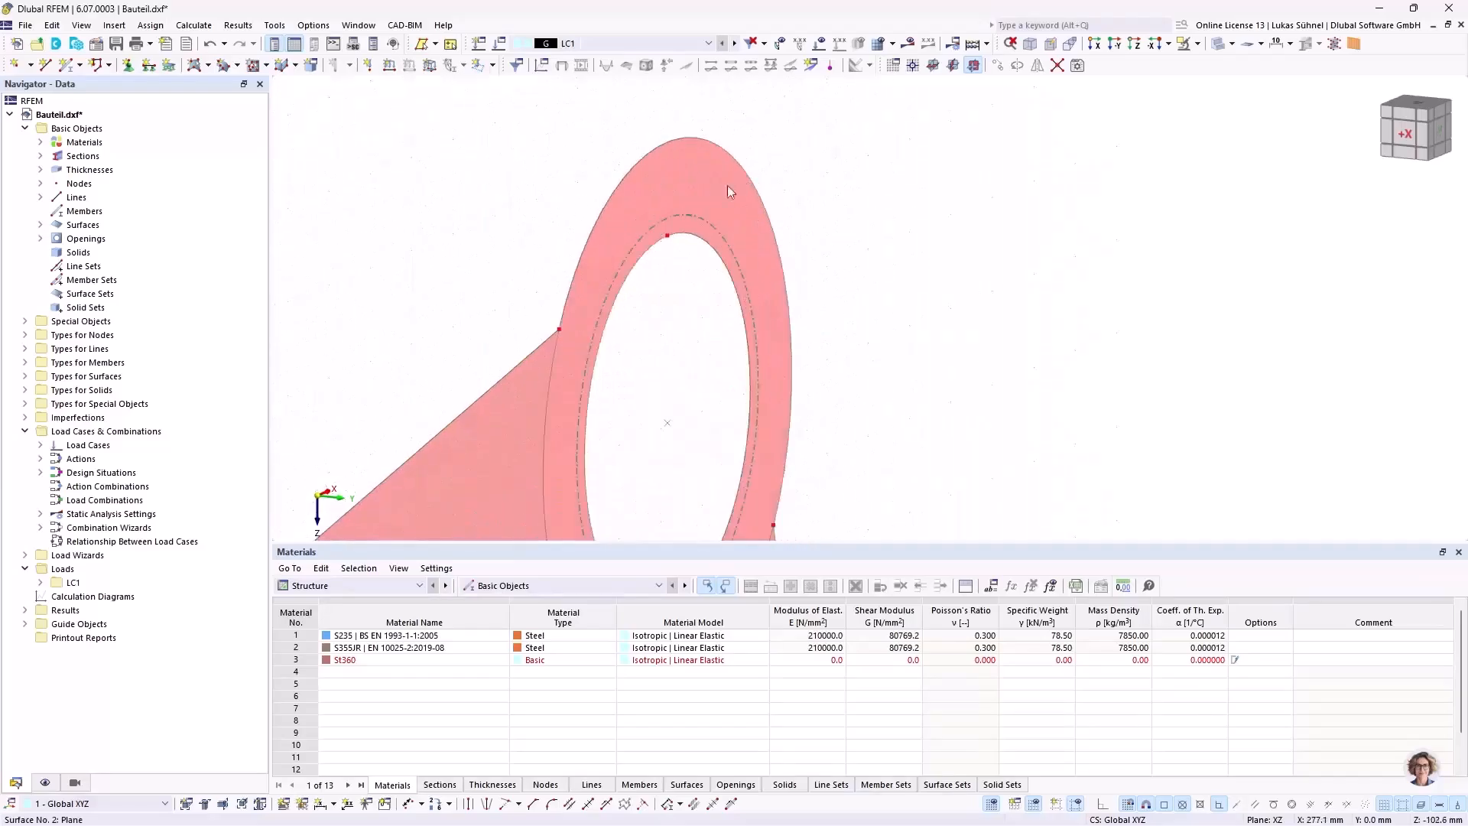
right_click(699, 192)
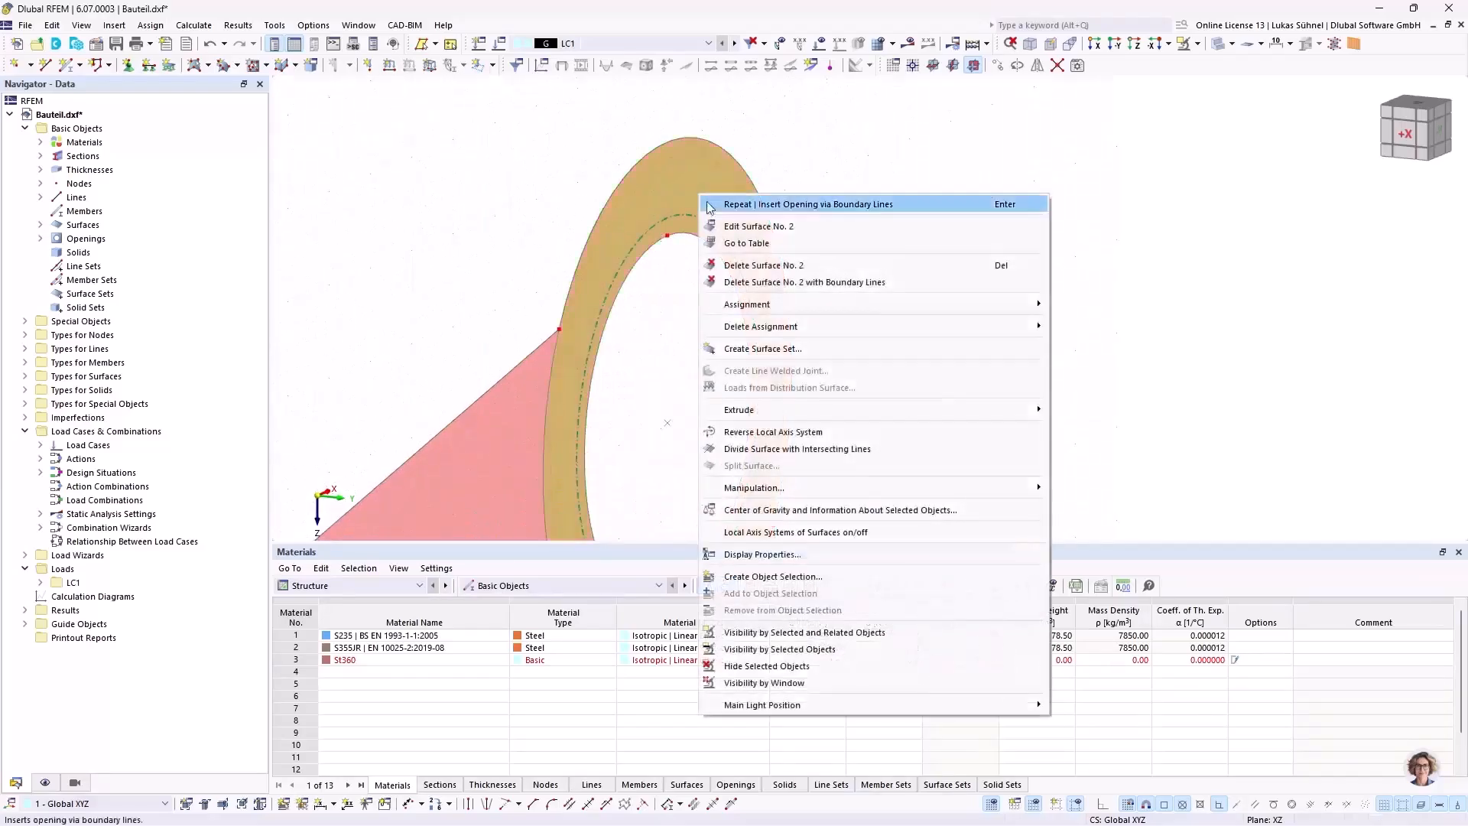
click(774, 432)
scroll(885, 214, down, 3)
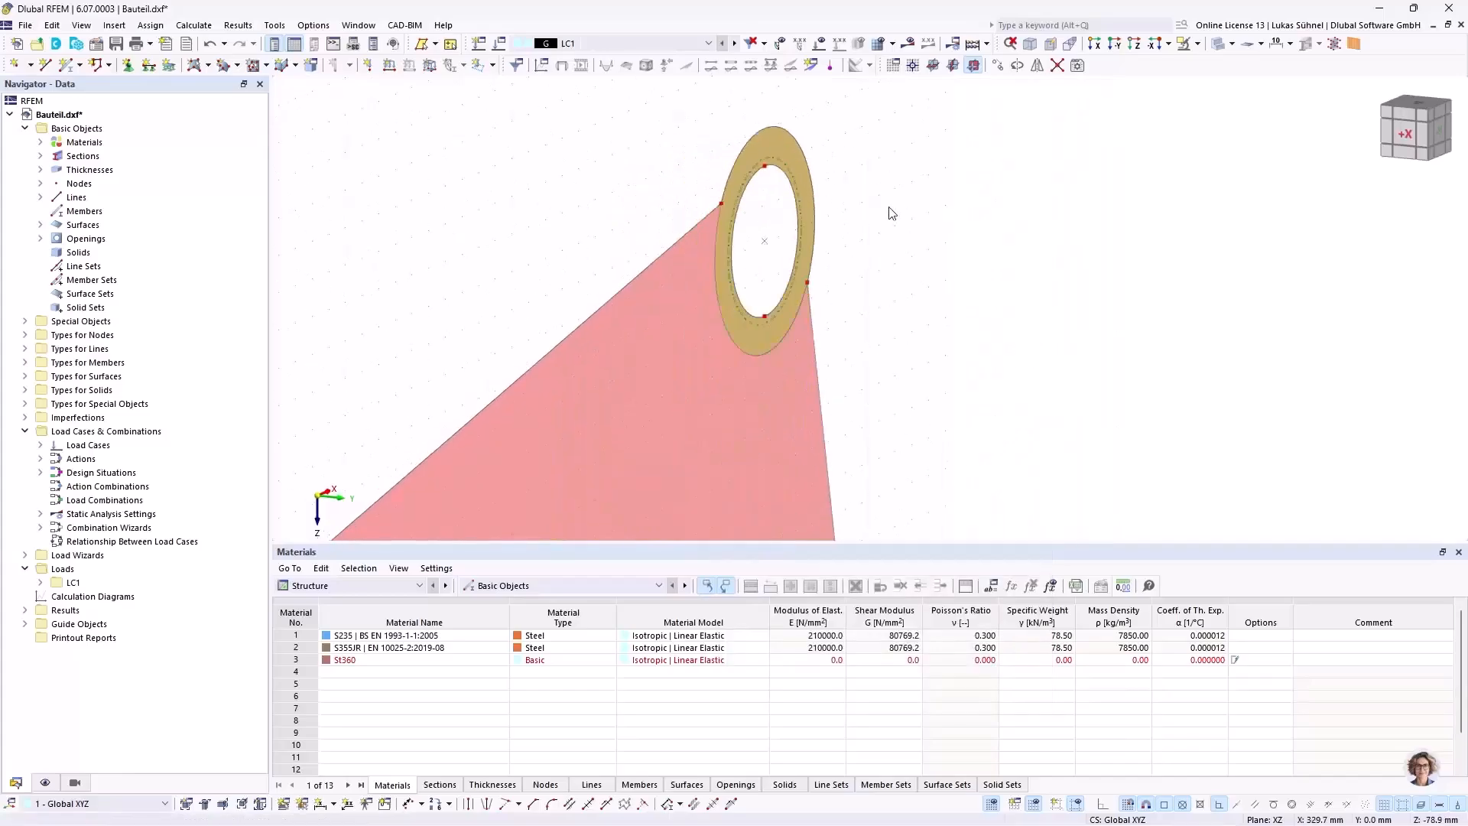
scroll(862, 212, down, 2)
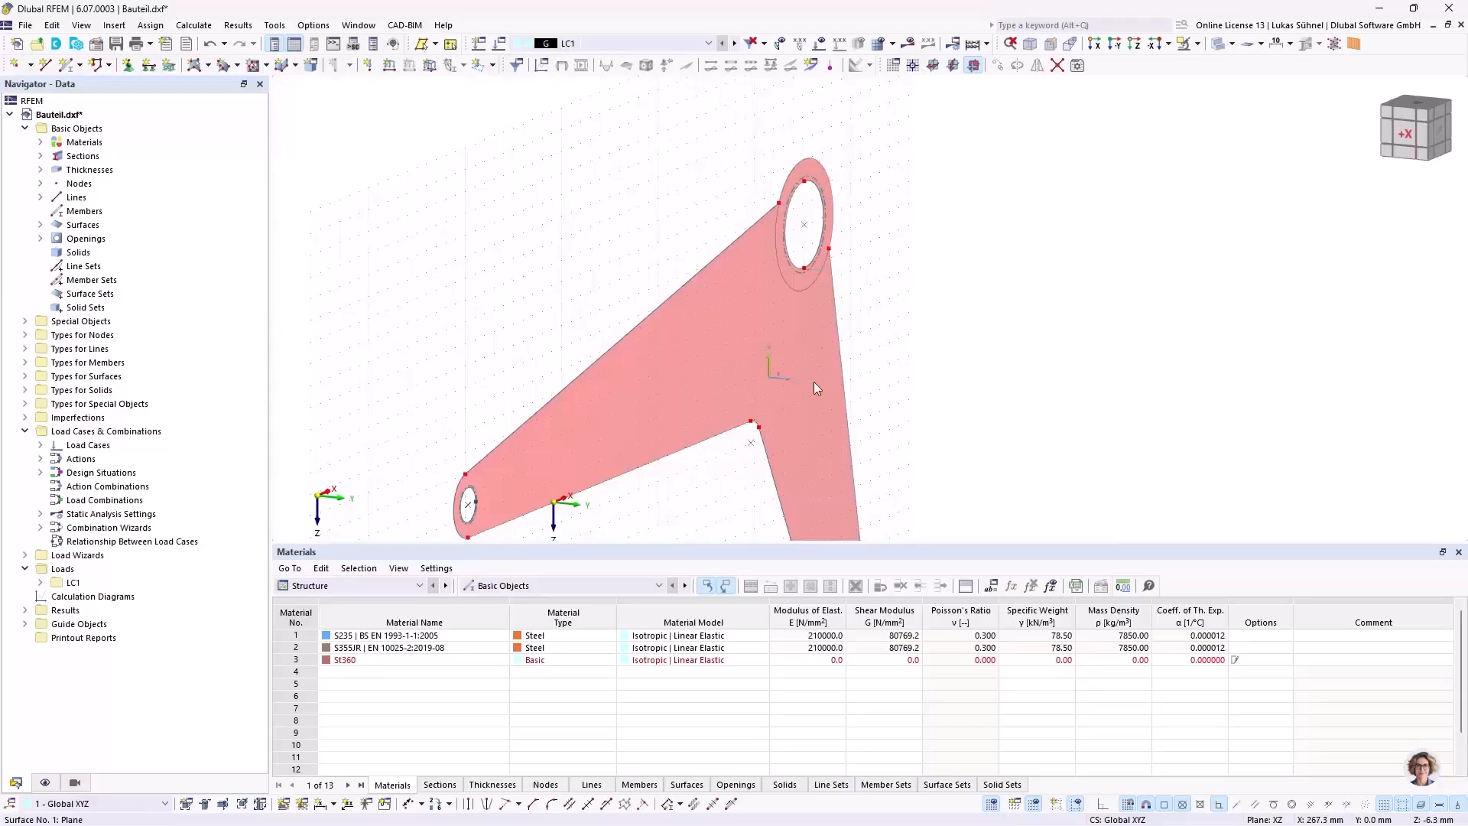
scroll(832, 287, down, 3)
drag(923, 353, 787, 232)
right_click(801, 331)
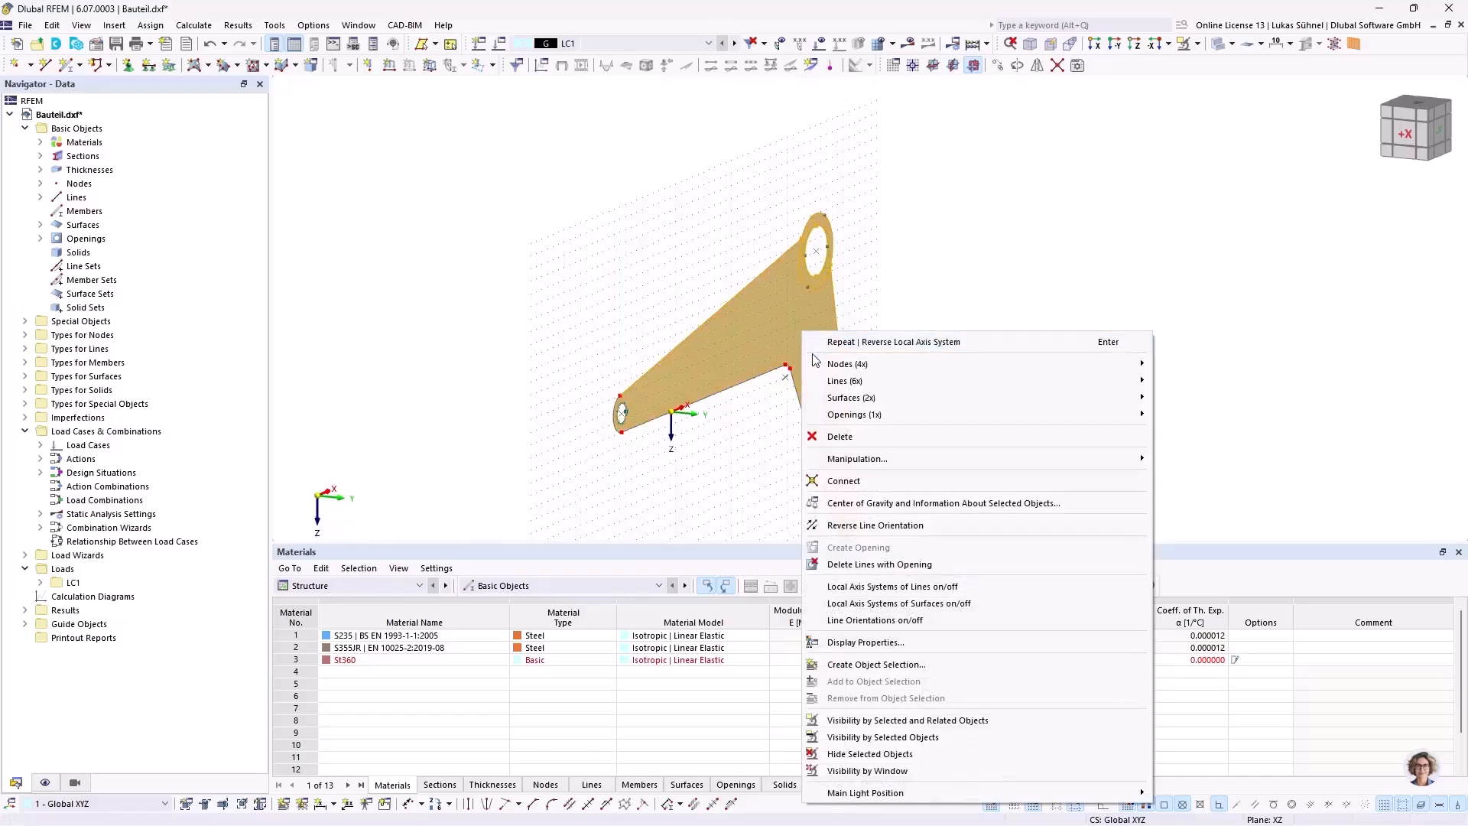
click(763, 526)
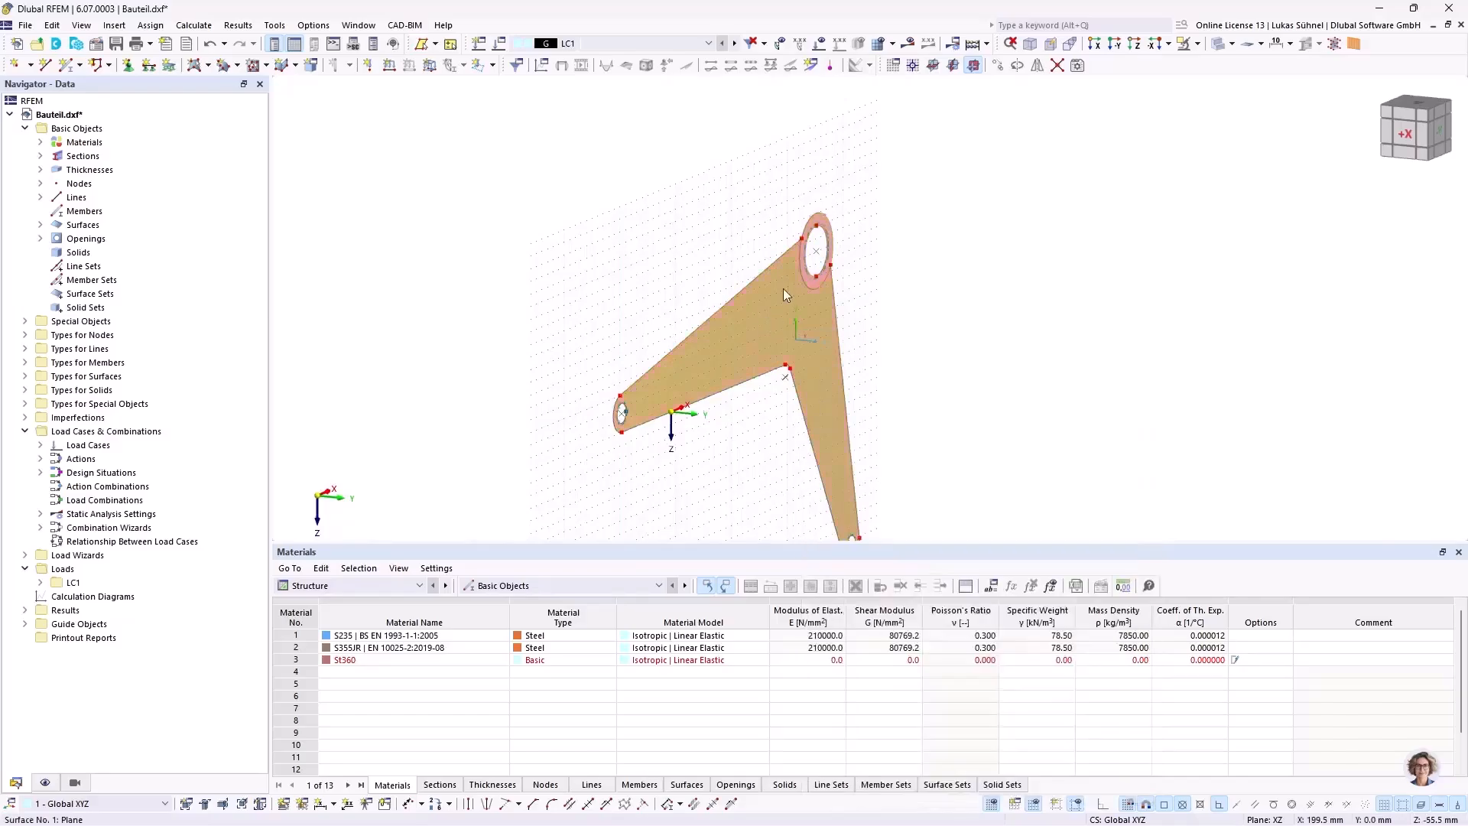
Step: Extrude the arm and hub ring surfaces together into solids with a height of 20 mm and the fixed step turned off
scroll(803, 226, up, 3)
right_click(800, 236)
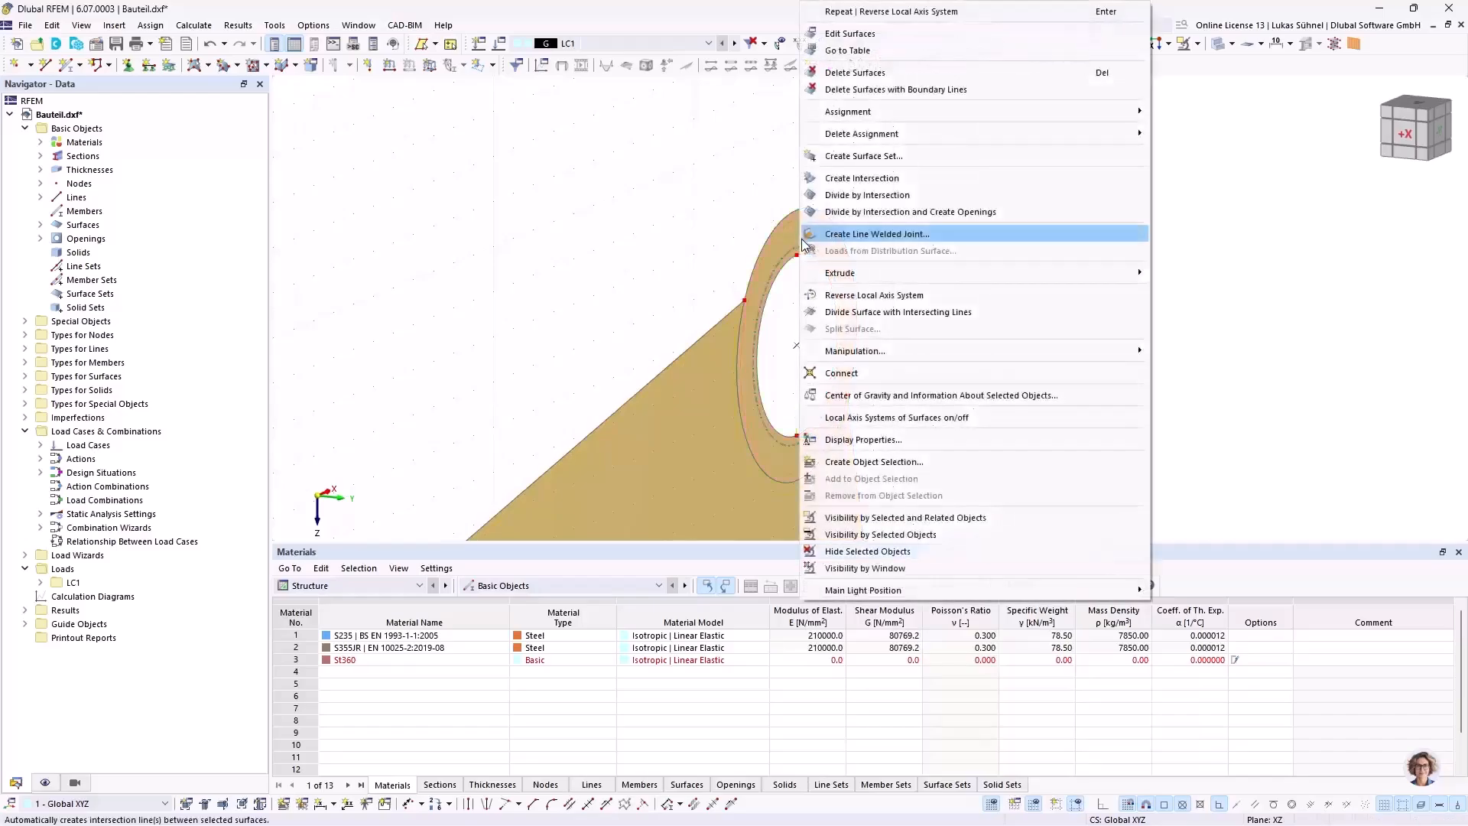
mouse_move(883, 275)
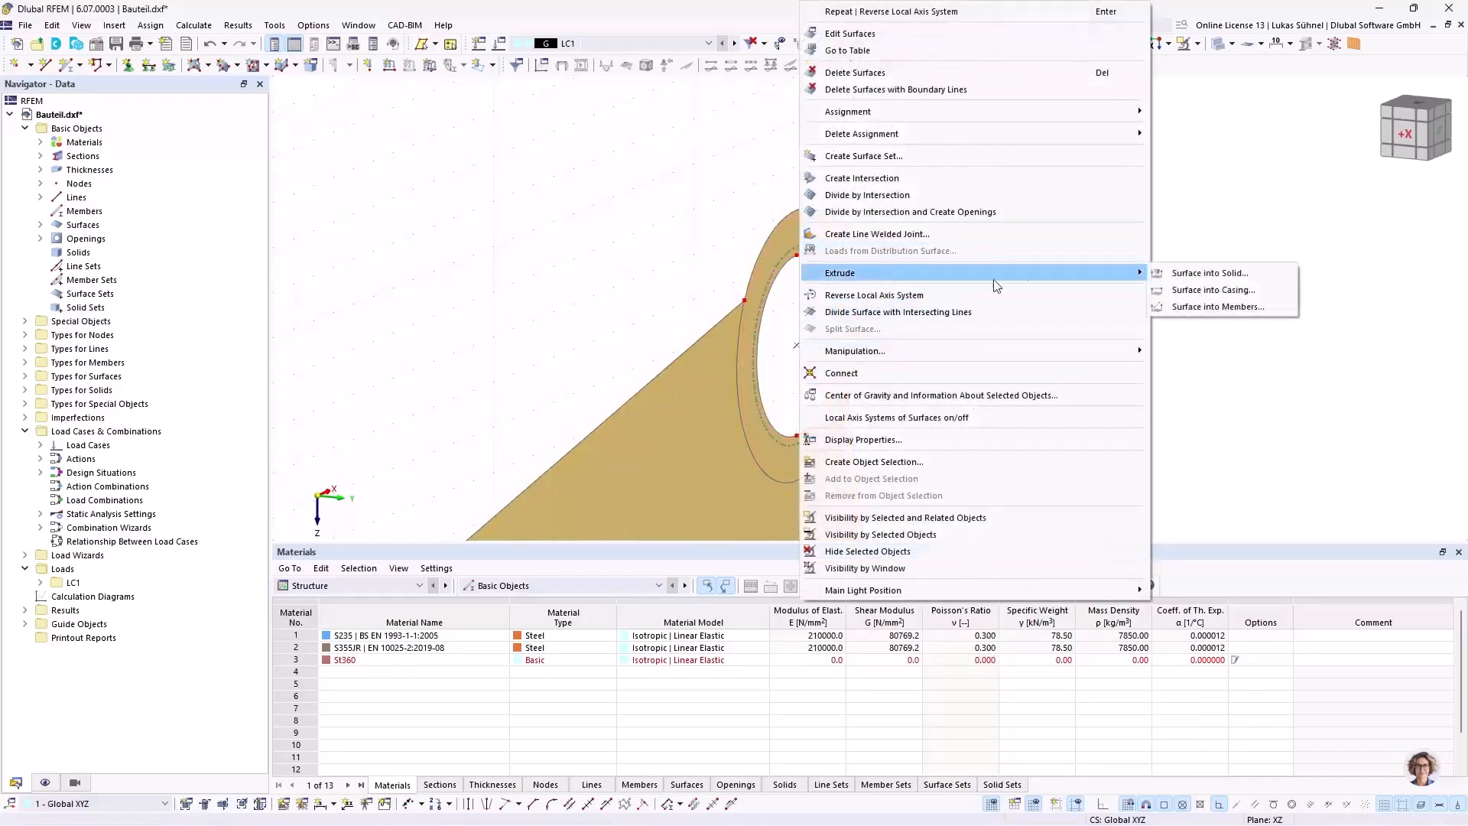
click(1246, 275)
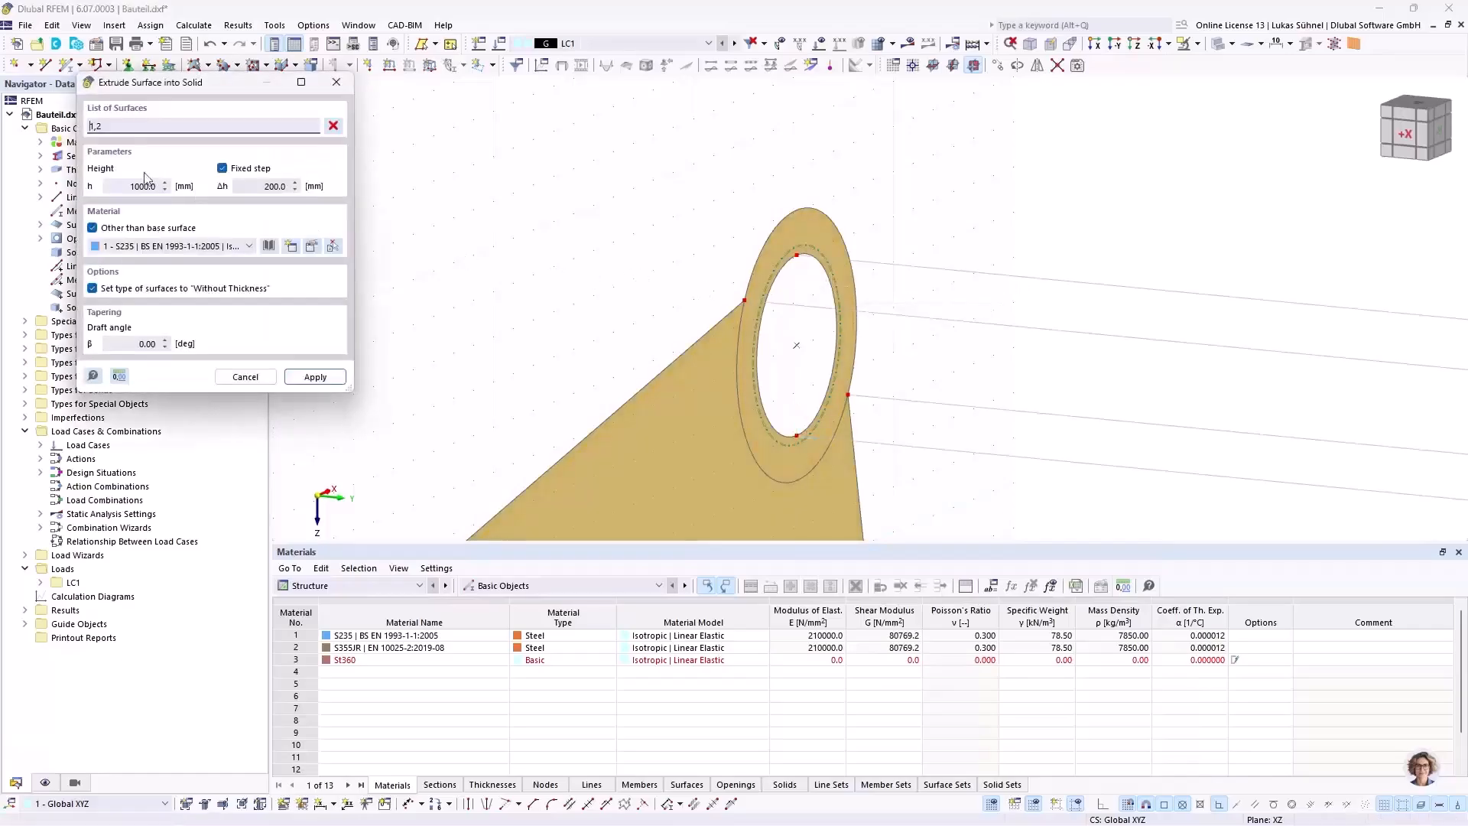
click(127, 183)
text(20)
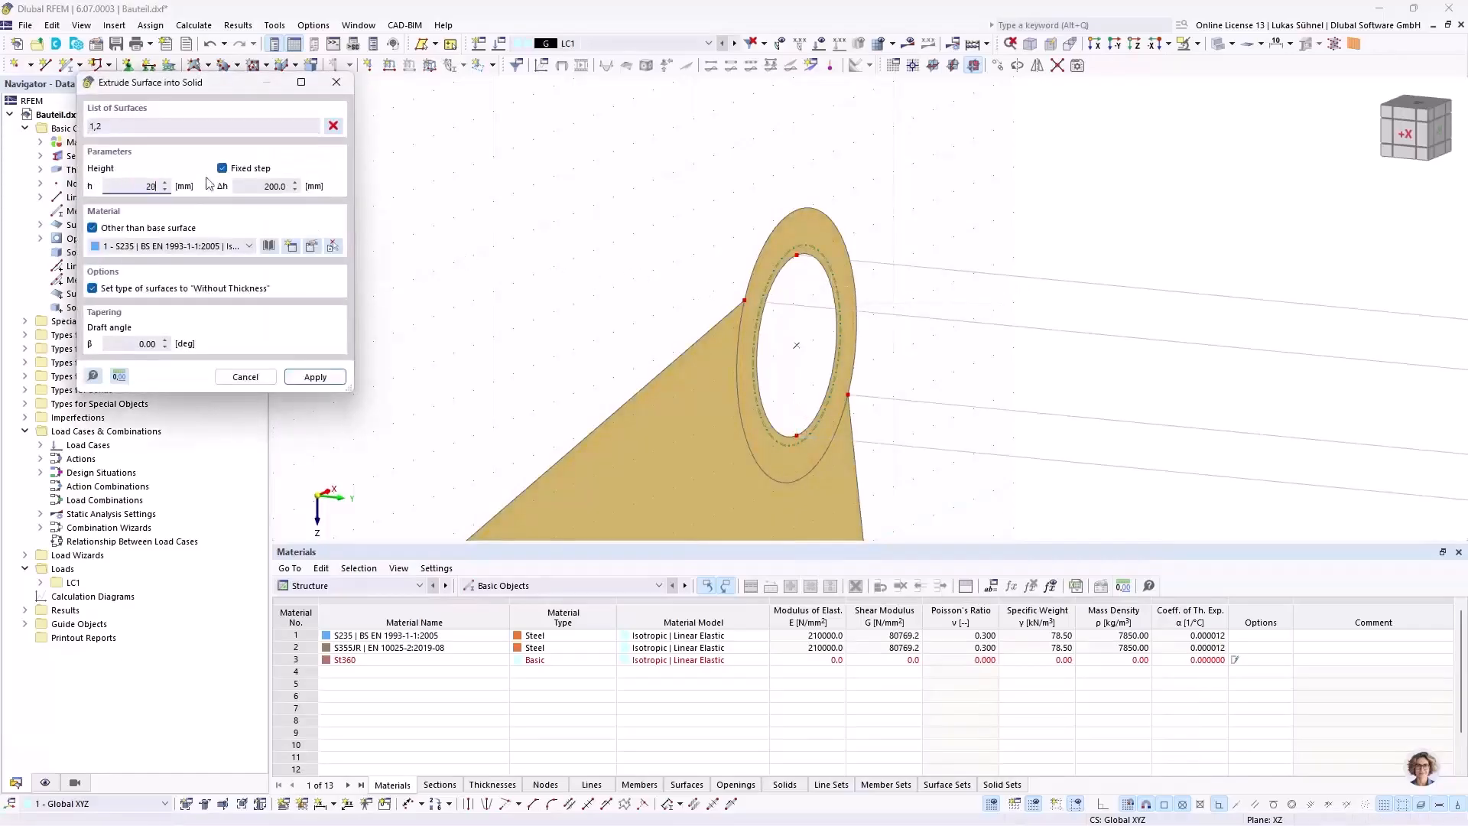
click(234, 169)
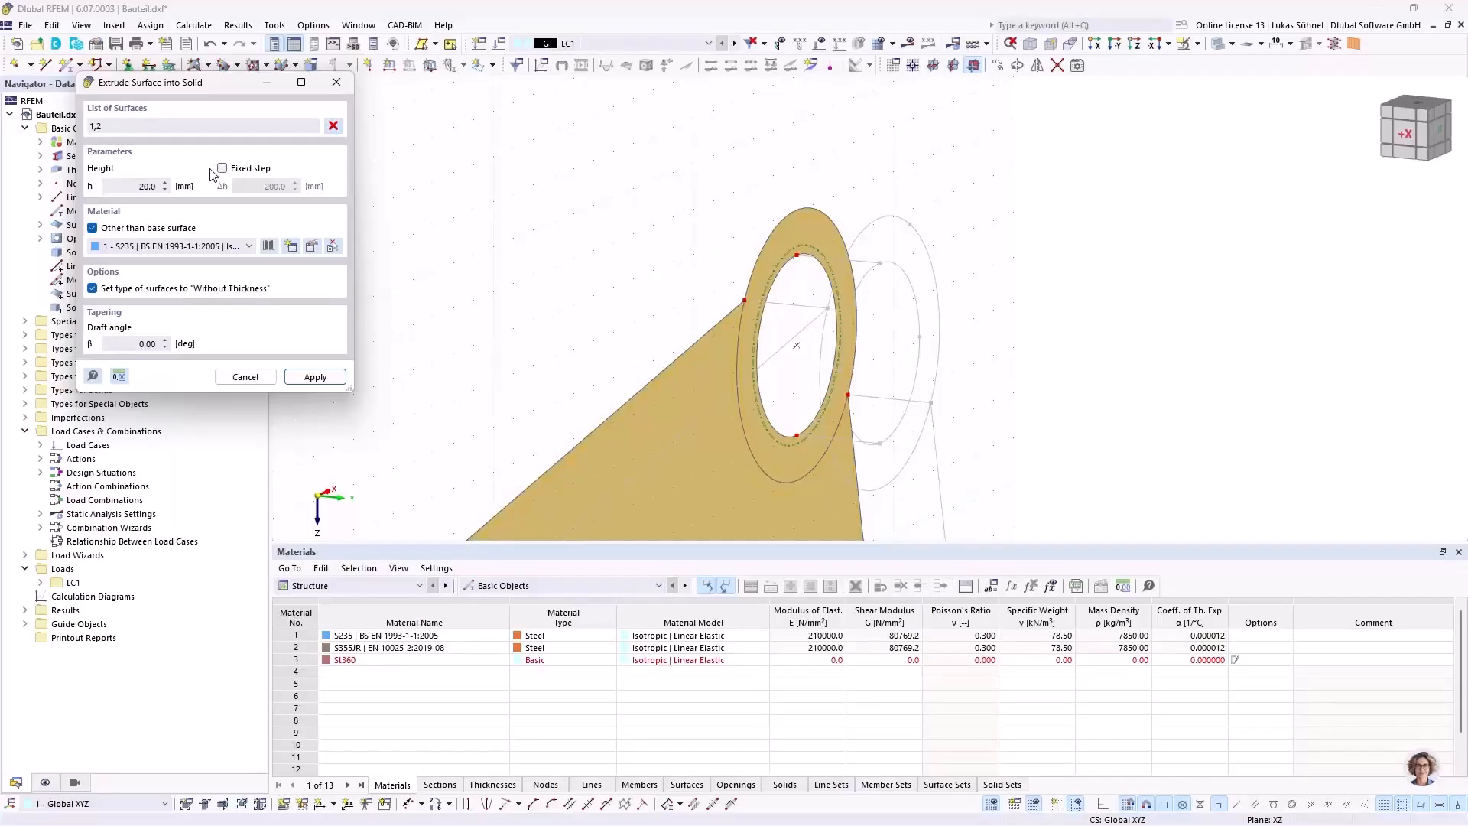
click(313, 377)
Step: Examine the extruded solids of the arm and the large hub's ring
scroll(763, 151, down, 6)
ctrl+middle_drag(956, 229, 842, 211)
ctrl+middle_drag(701, 373, 711, 414)
key(Escape)
ctrl+middle_drag(604, 389, 719, 393)
scroll(726, 225, up, 5)
scroll(738, 191, up, 3)
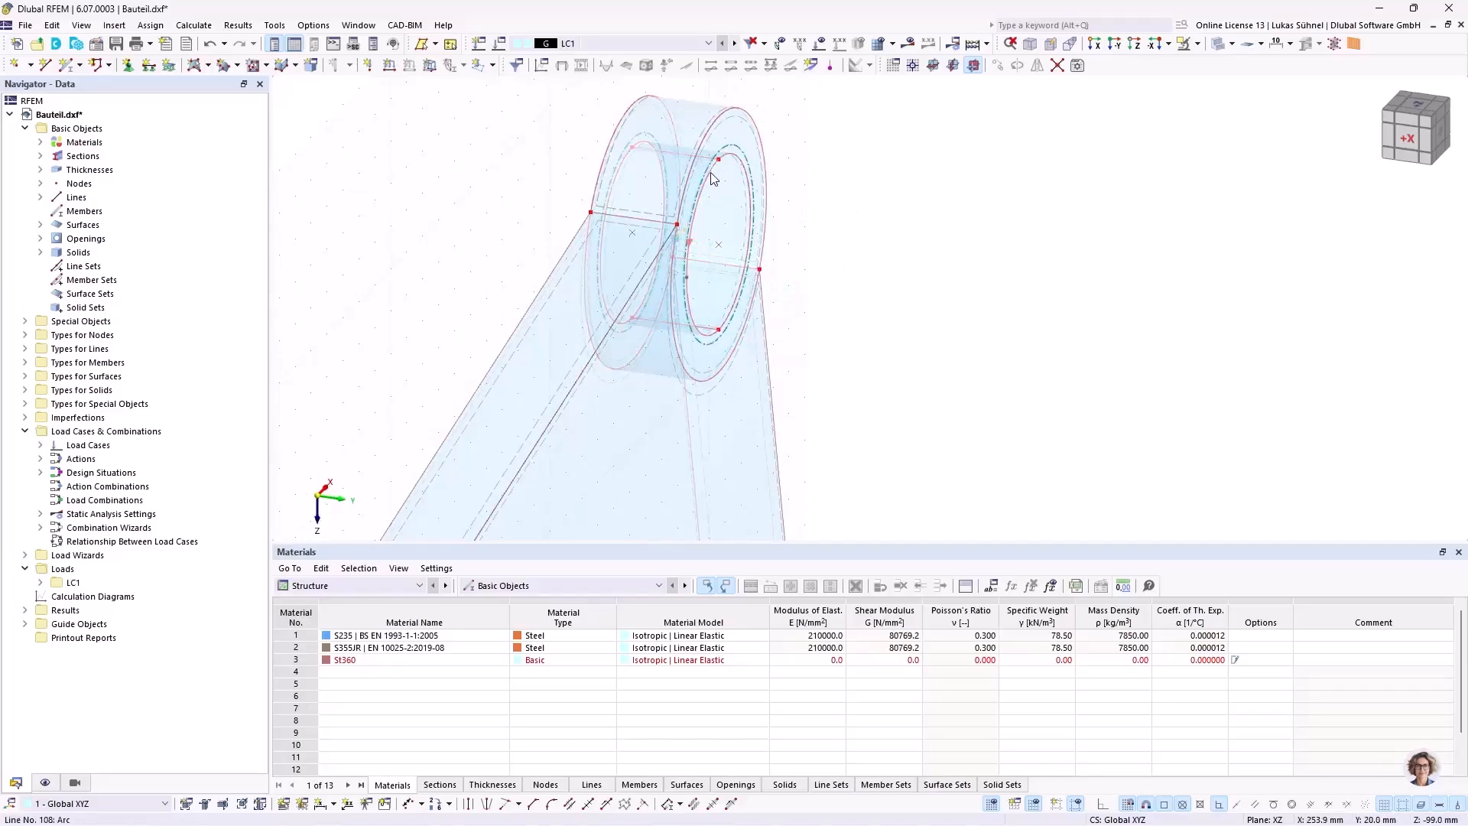
Step: Copy the large hub's ring solid along Y by its own length so it adjoins the original's outer face
middle_drag(816, 156, 800, 280)
ctrl+middle_drag(800, 279, 793, 281)
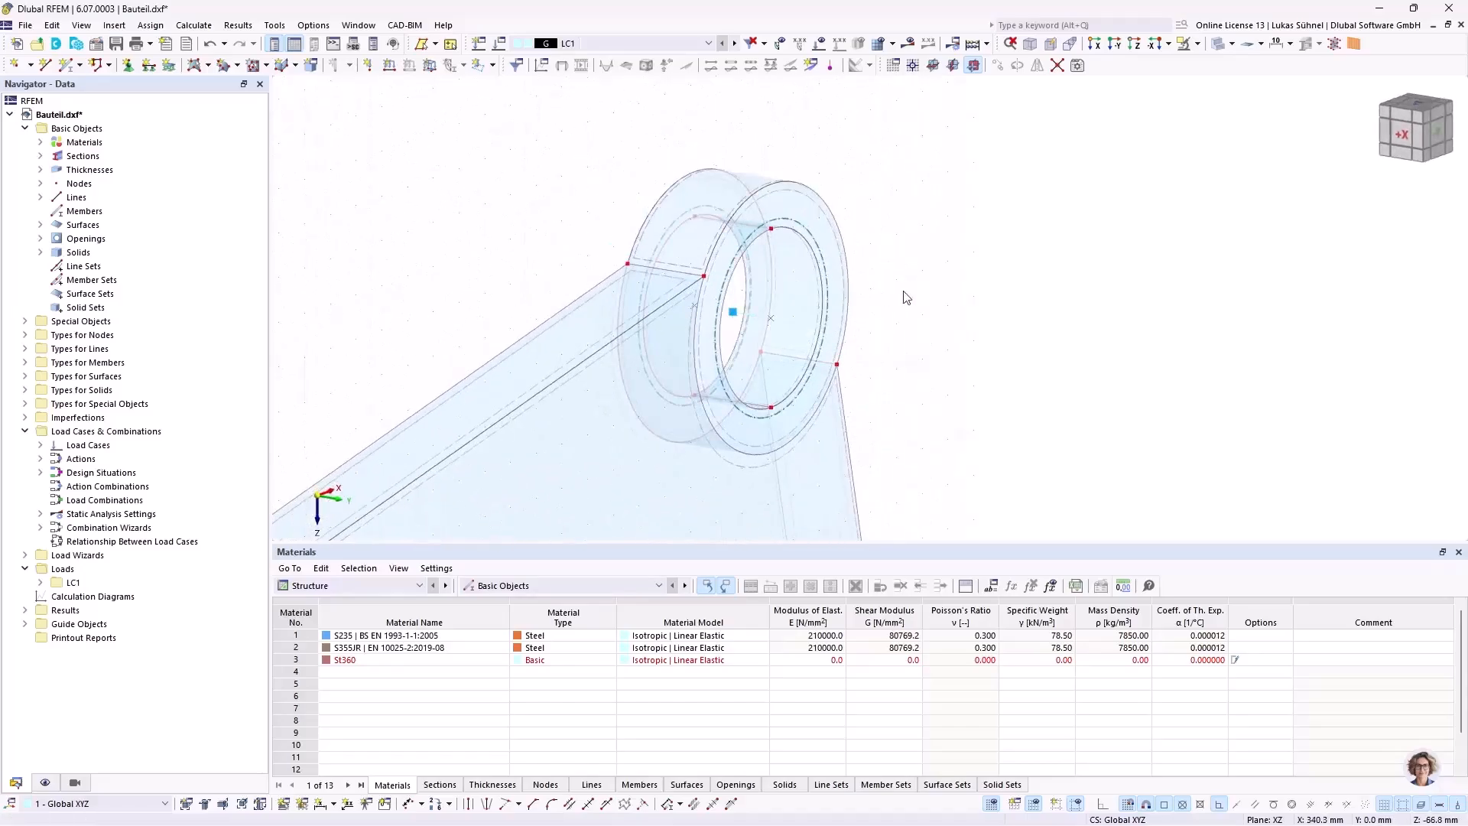
scroll(778, 318, up, 2)
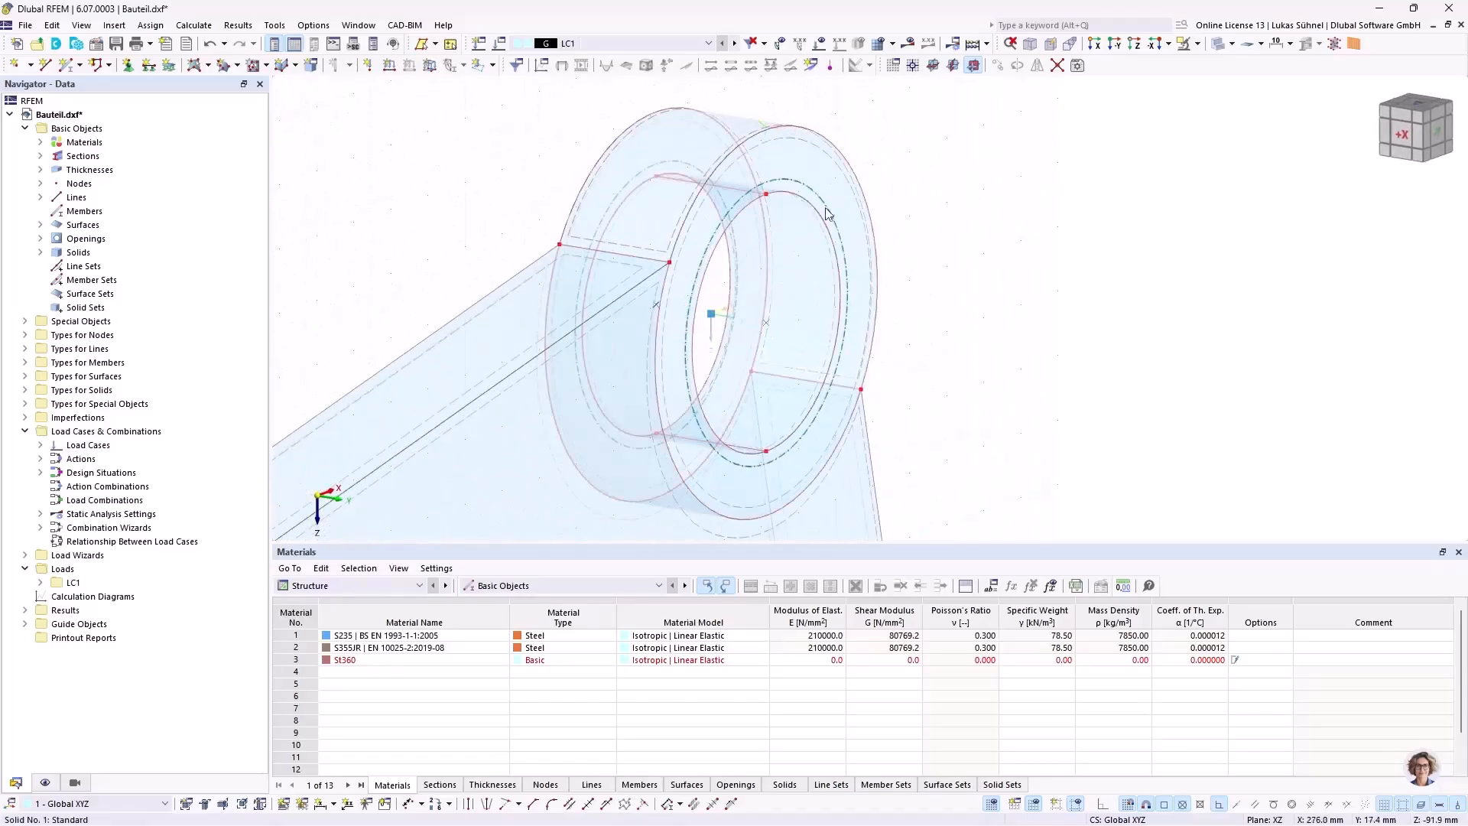
click(744, 342)
ctrl+middle_drag(472, 140, 493, 164)
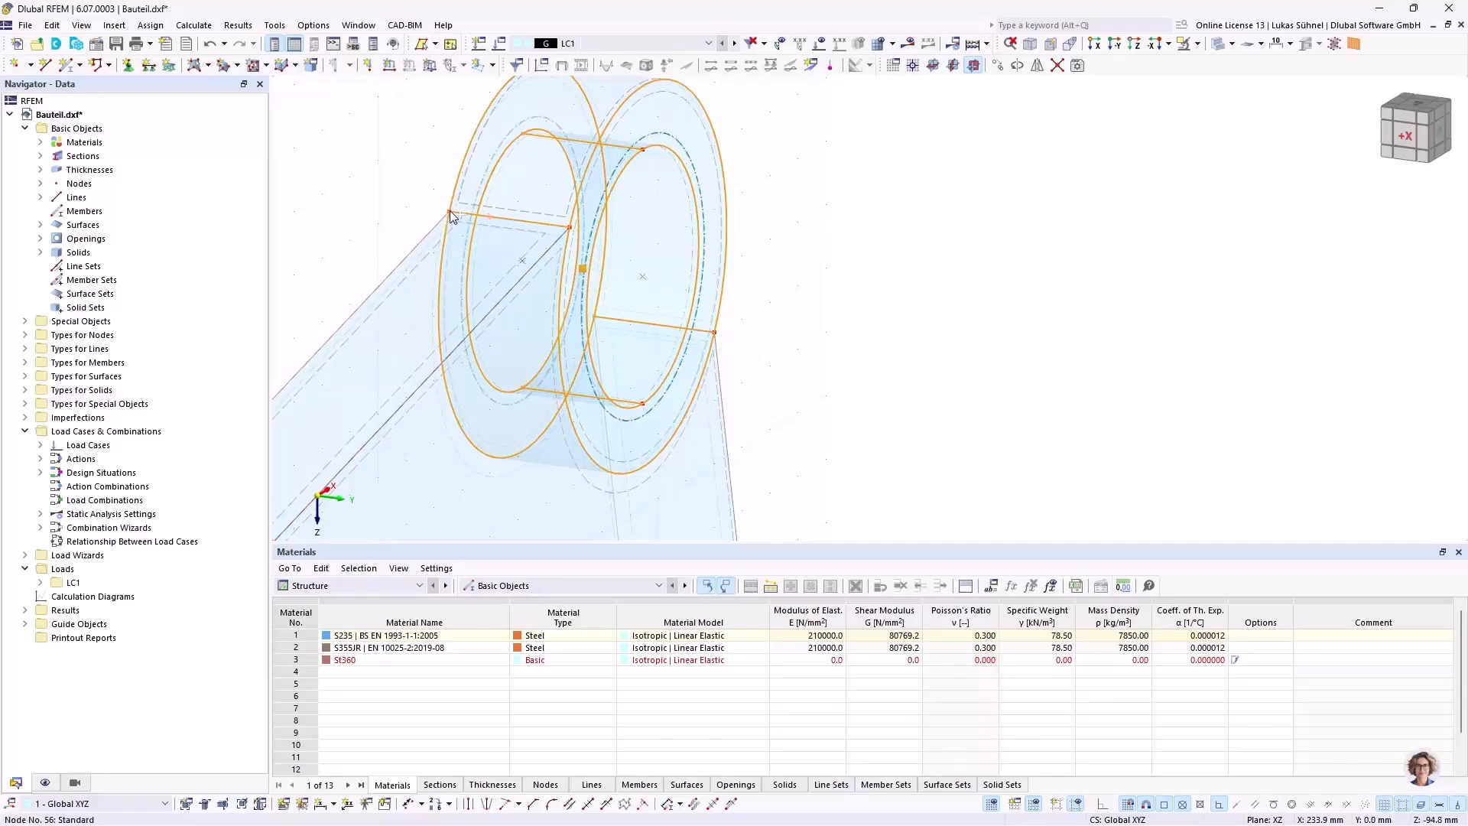
drag(483, 222, 543, 224)
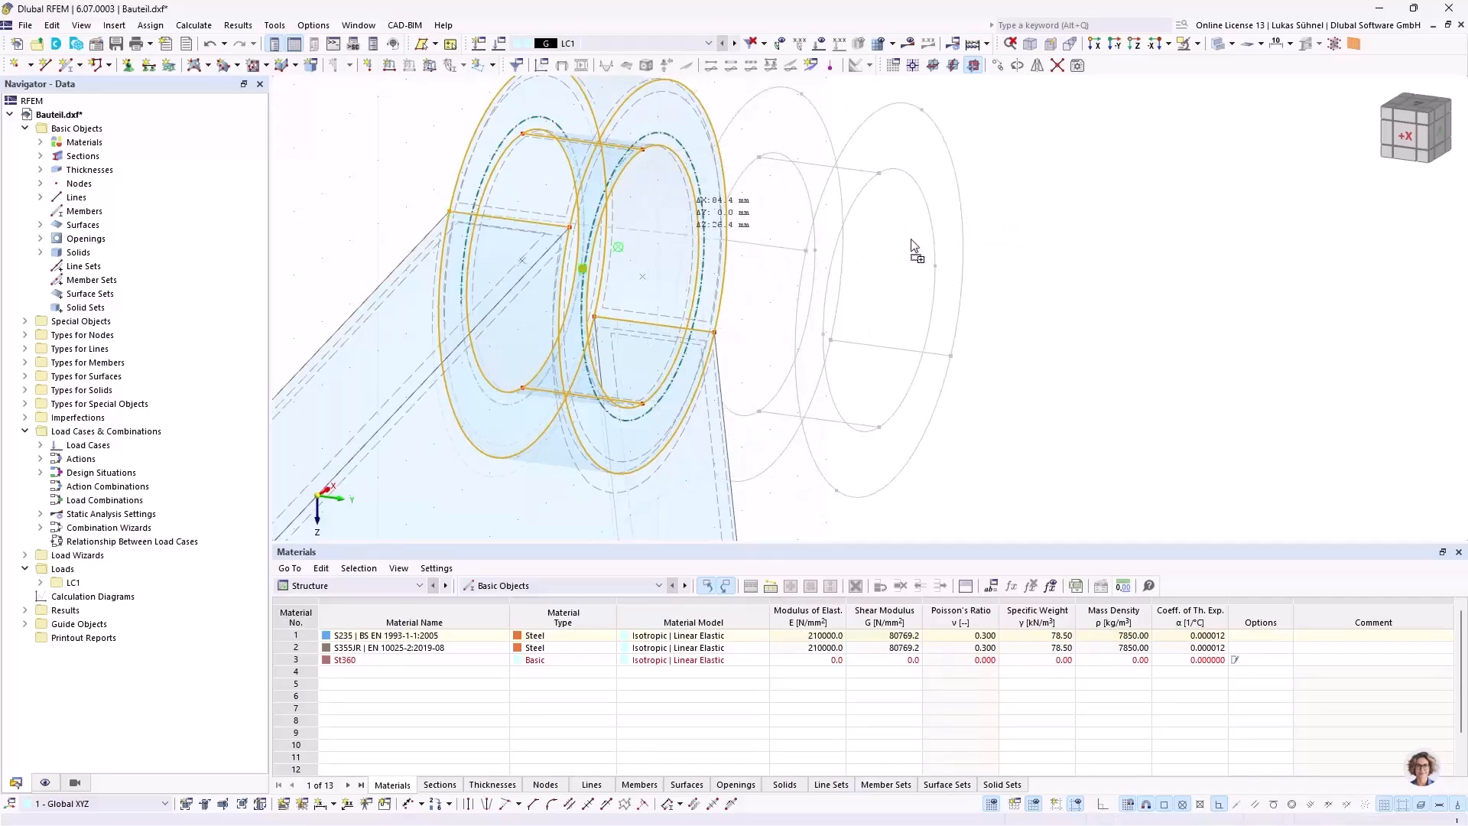
click(573, 232)
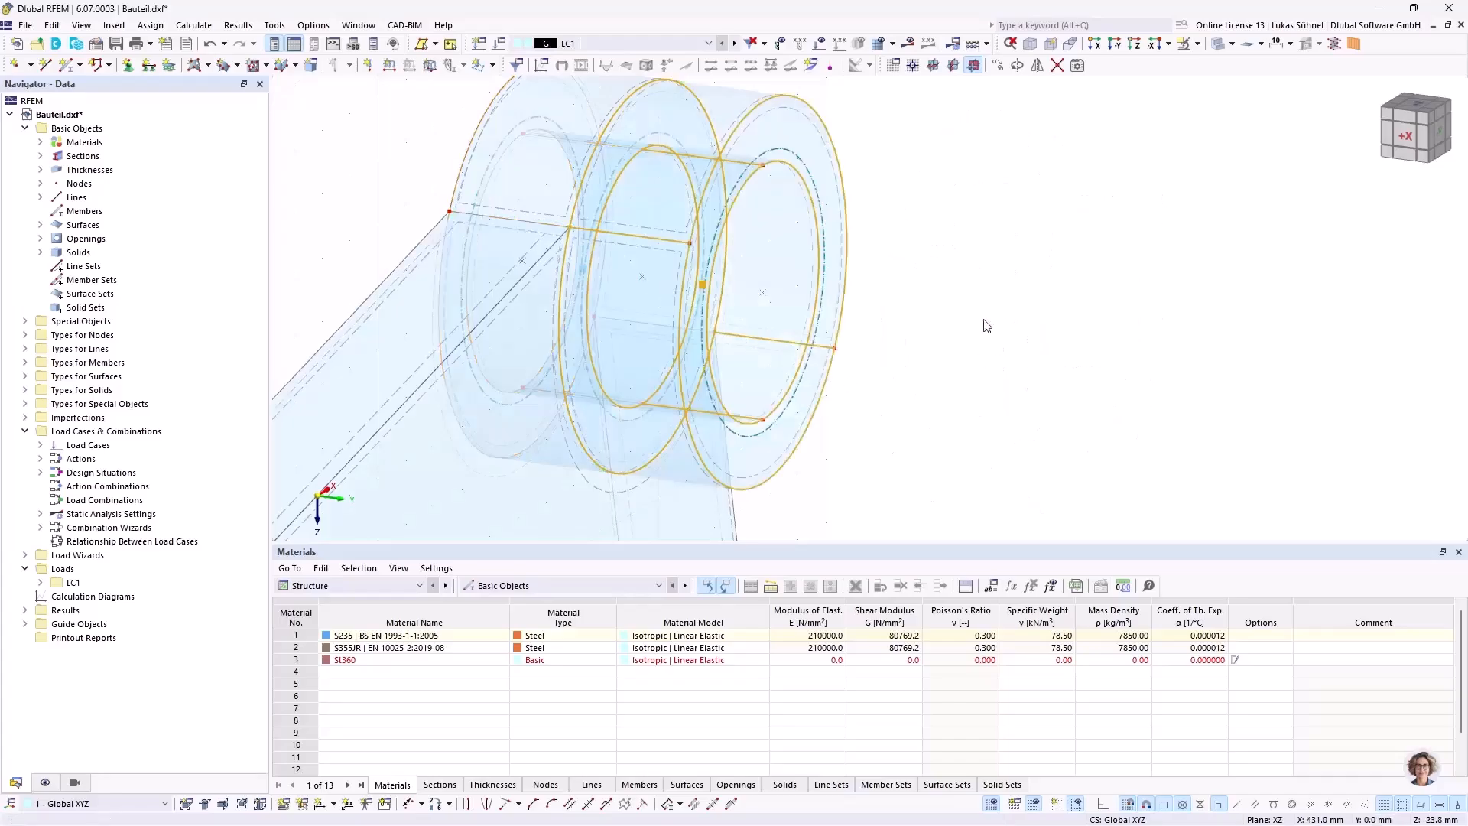
Step: Shorten the copied hub ring solid to 10 mm by moving its outer face towards the arm
scroll(876, 294, down, 2)
ctrl+middle_drag(875, 295, 933, 275)
middle_drag(678, 312, 824, 260)
drag(704, 131, 783, 433)
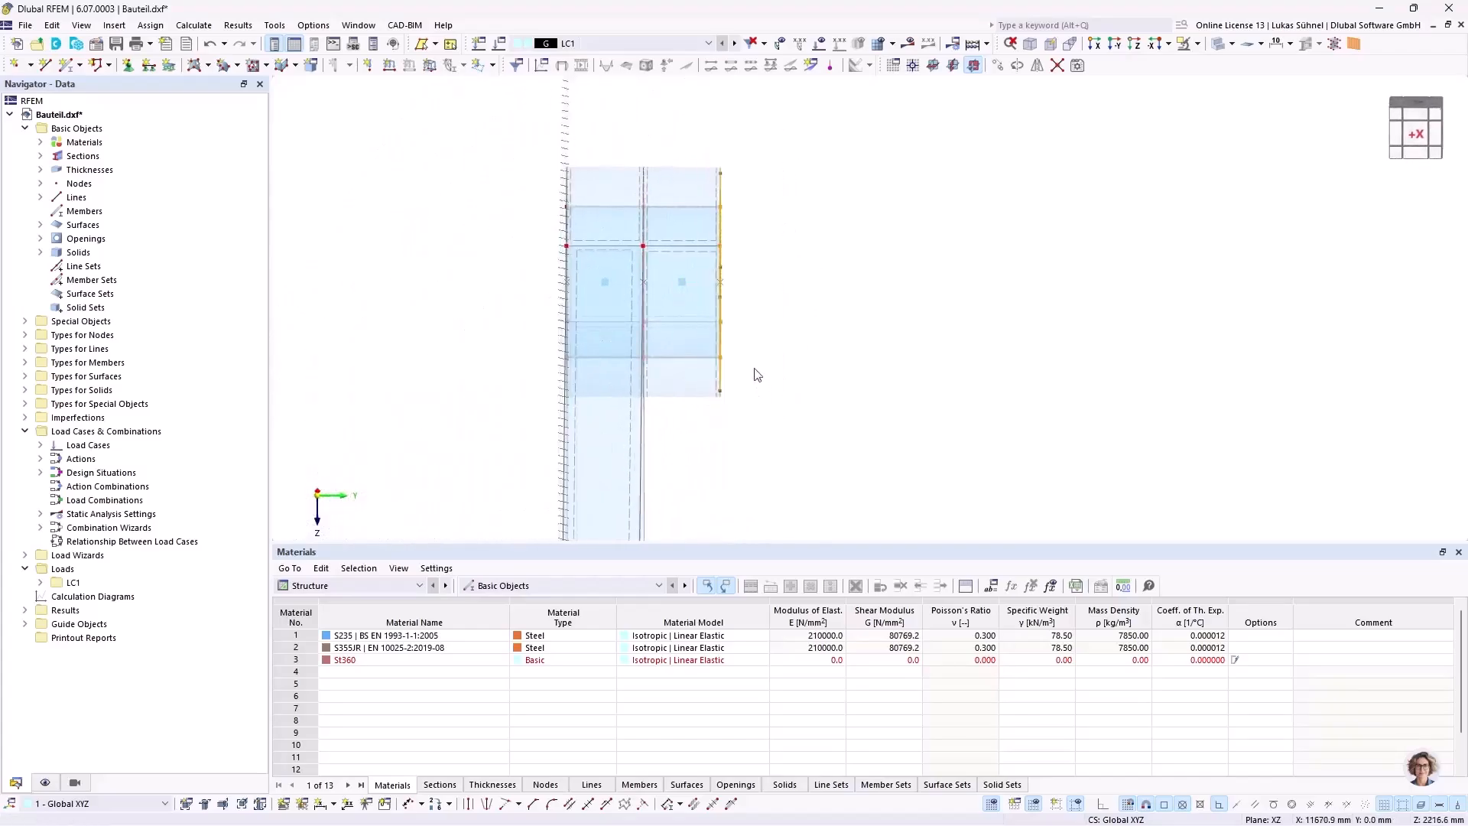
ctrl+middle_drag(821, 309, 754, 186)
scroll(750, 200, up, 1)
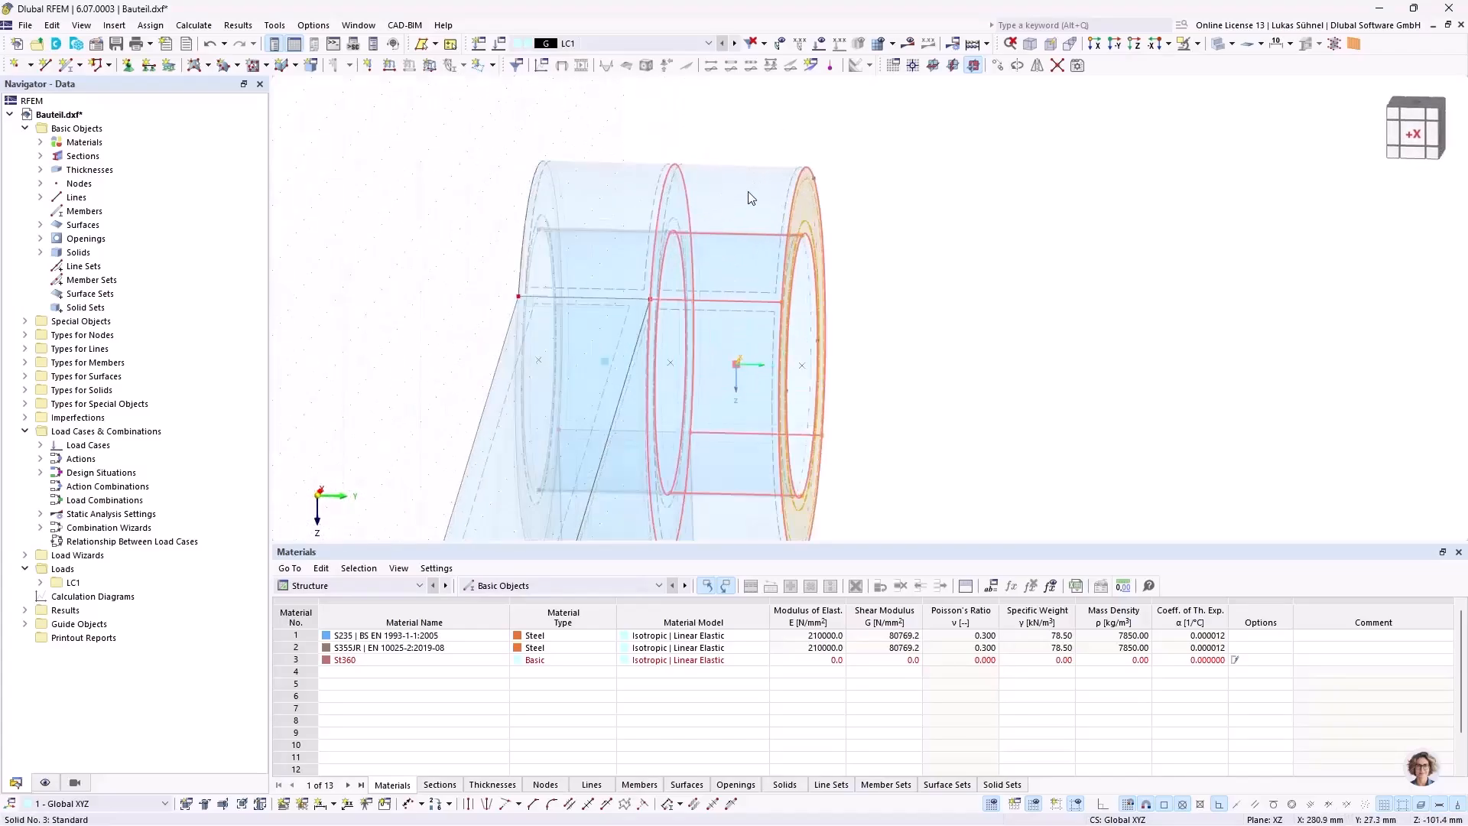
scroll(810, 179, up, 3)
scroll(795, 167, down, 4)
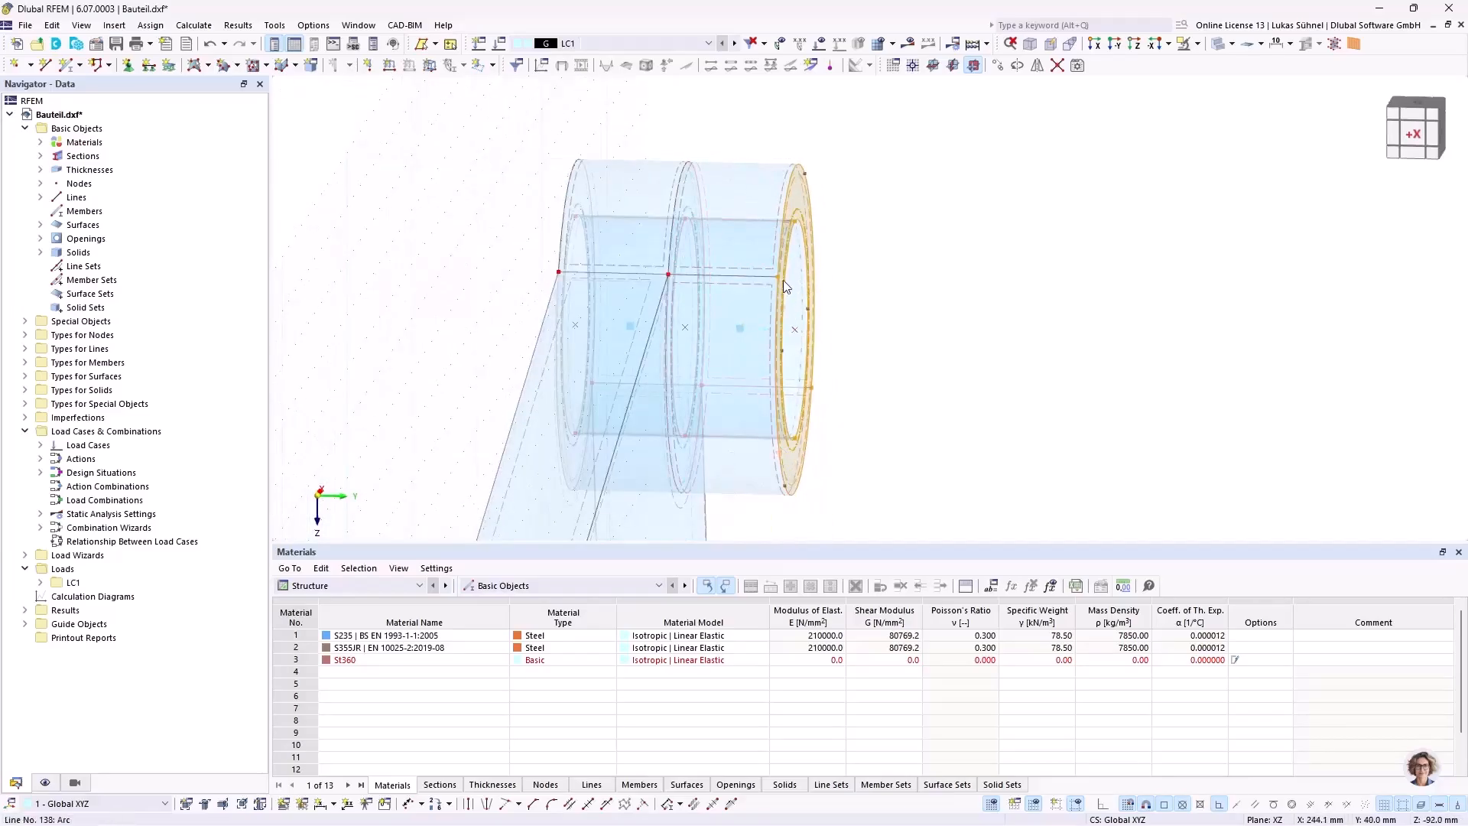
scroll(685, 259, up, 3)
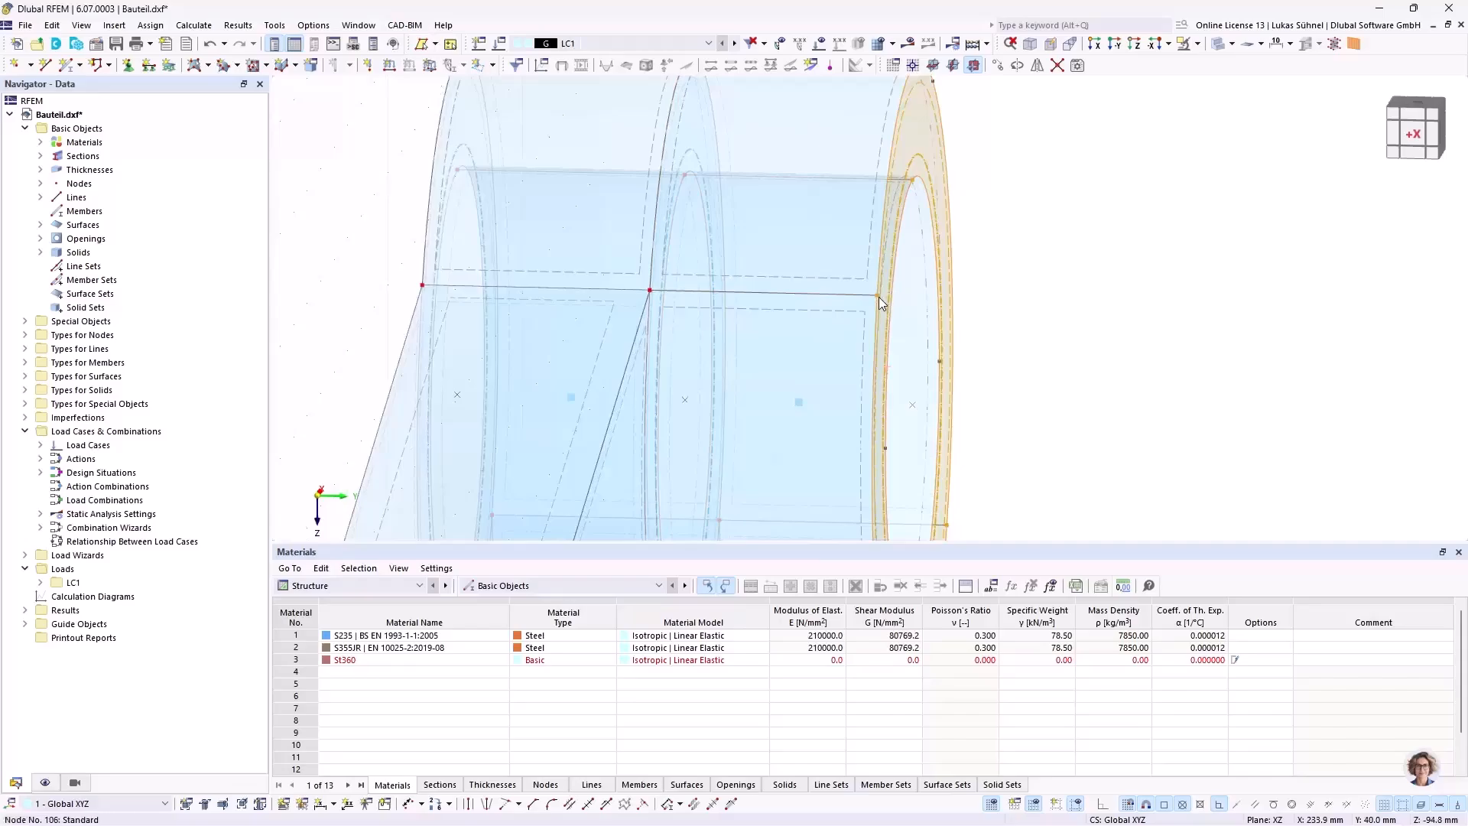
scroll(877, 296, down, 2)
mouse_move(878, 295)
drag(878, 295, 810, 296)
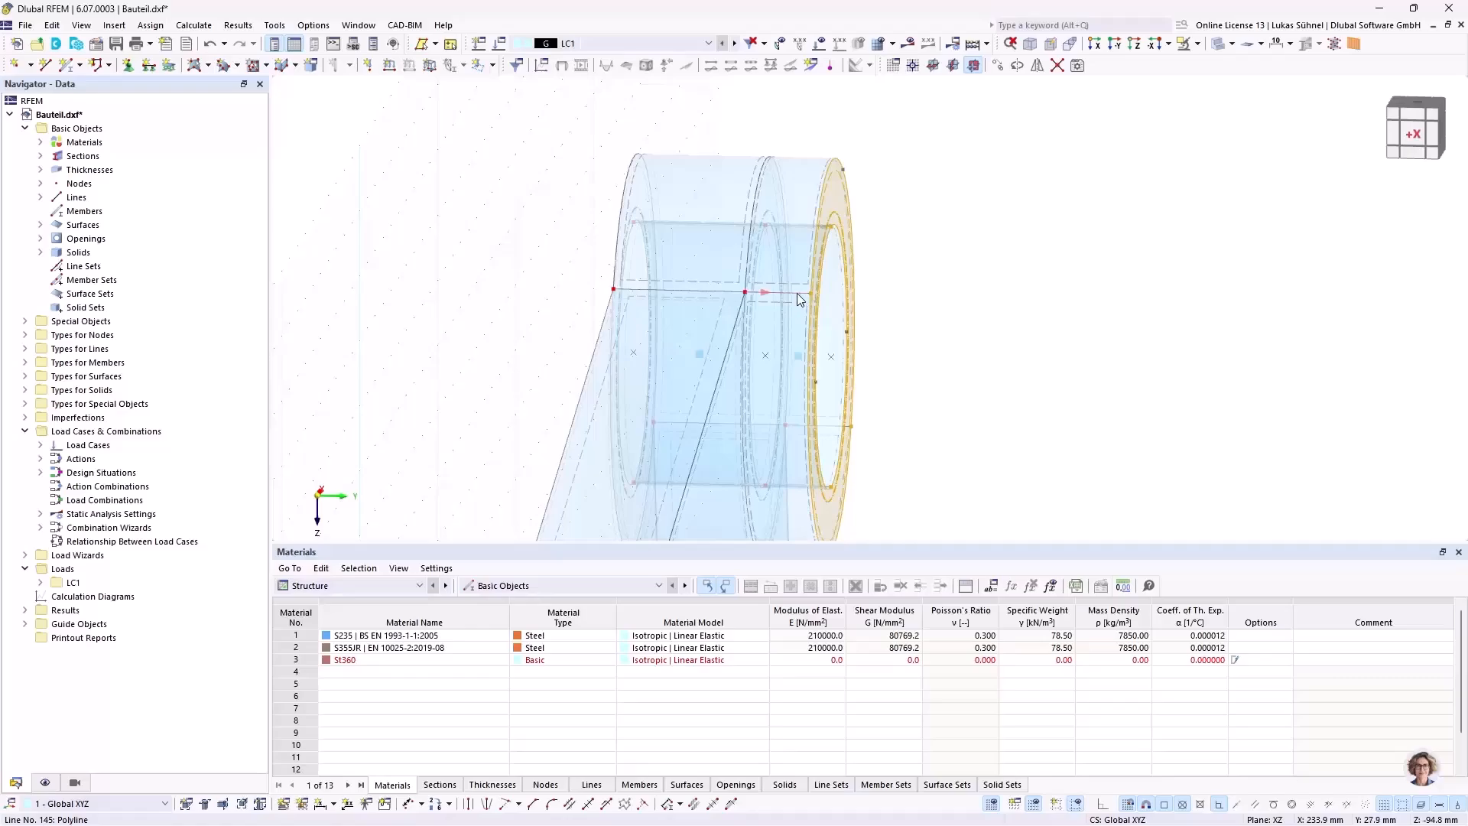
scroll(906, 262, up, 3)
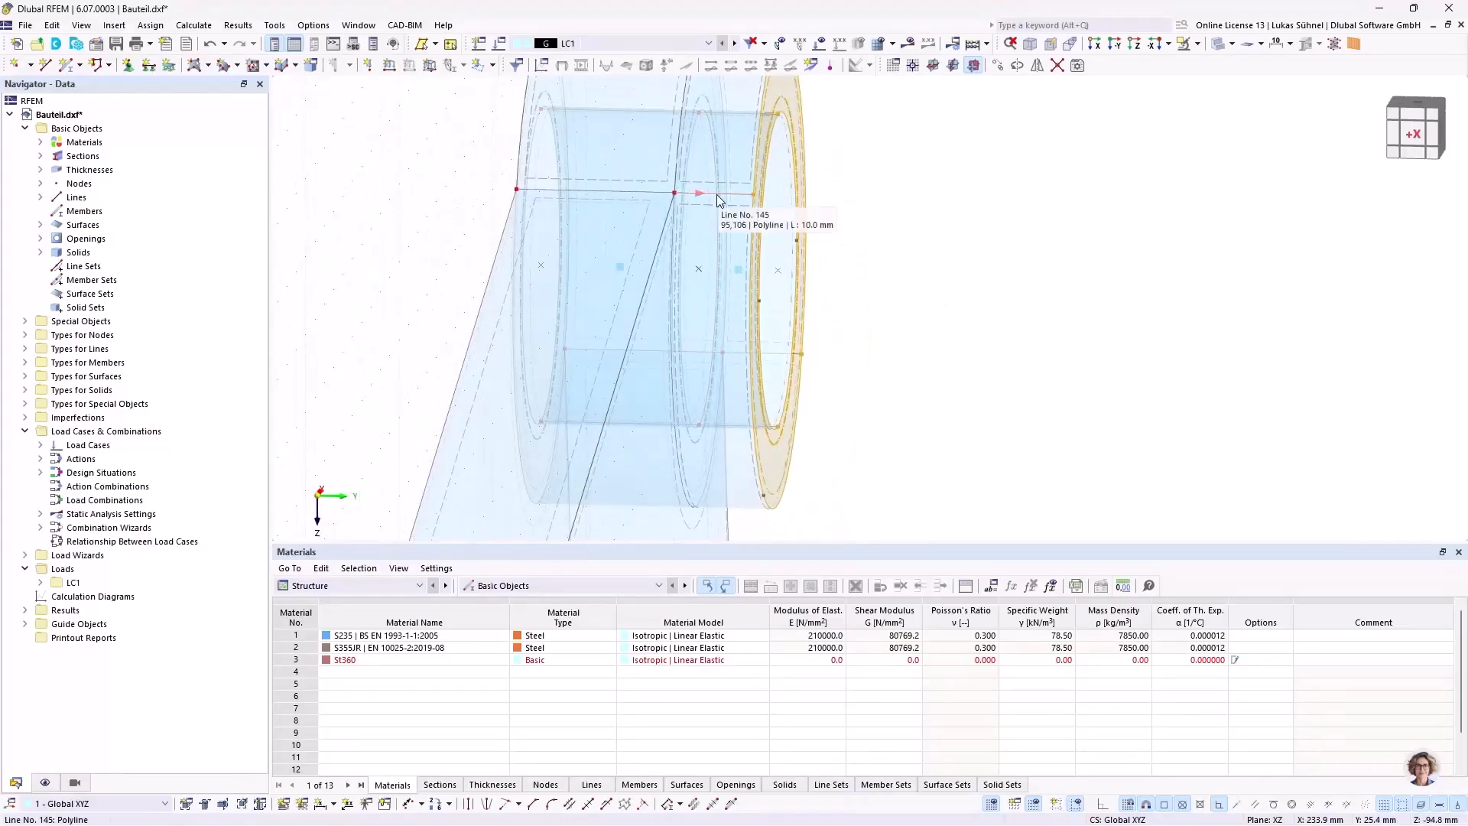
scroll(805, 266, down, 3)
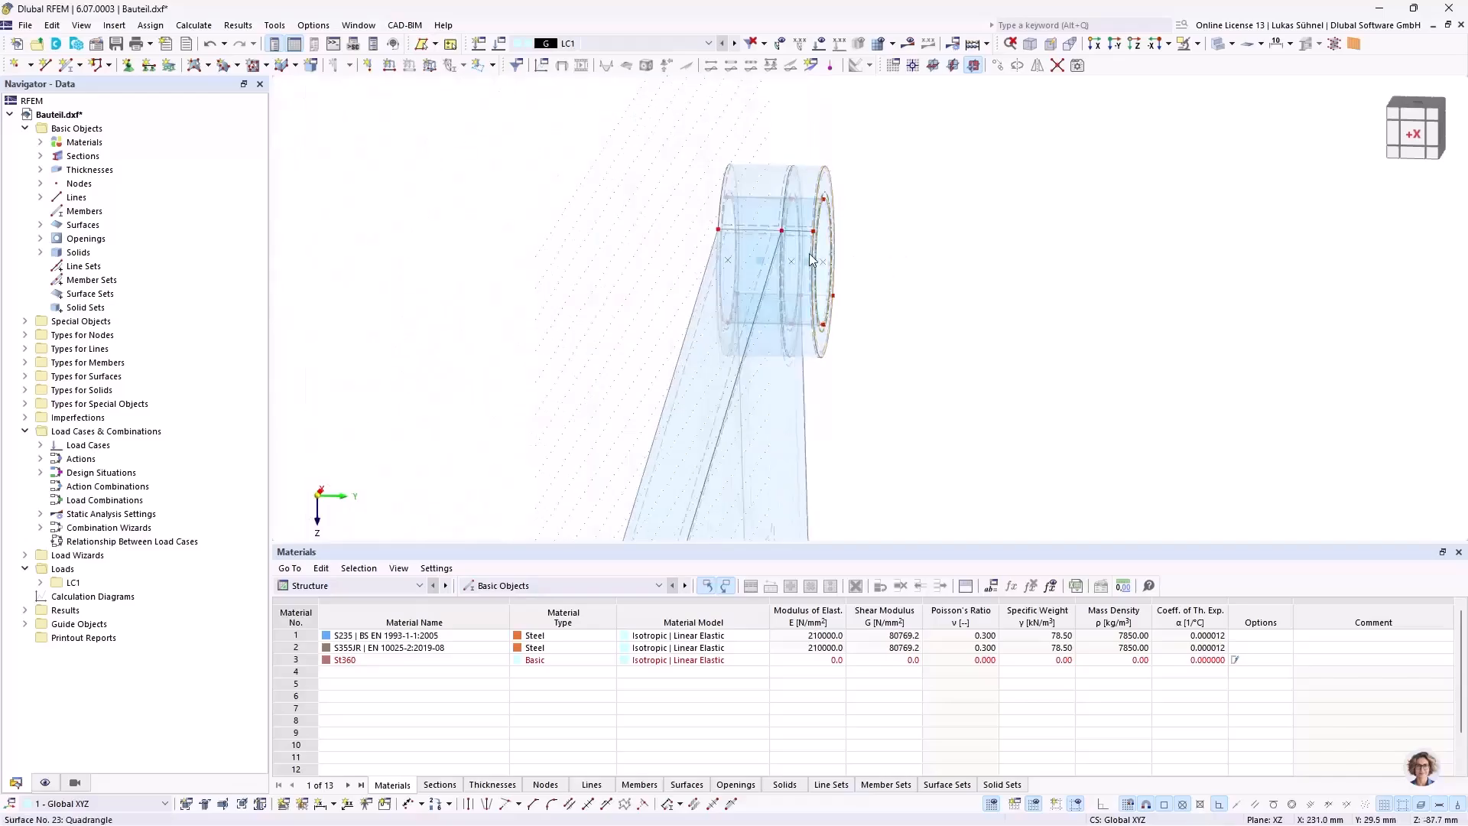
Step: Copy the 10 mm ring solid to the opposite side of the large hub, flush against the original ring
ctrl+middle_drag(920, 268, 797, 267)
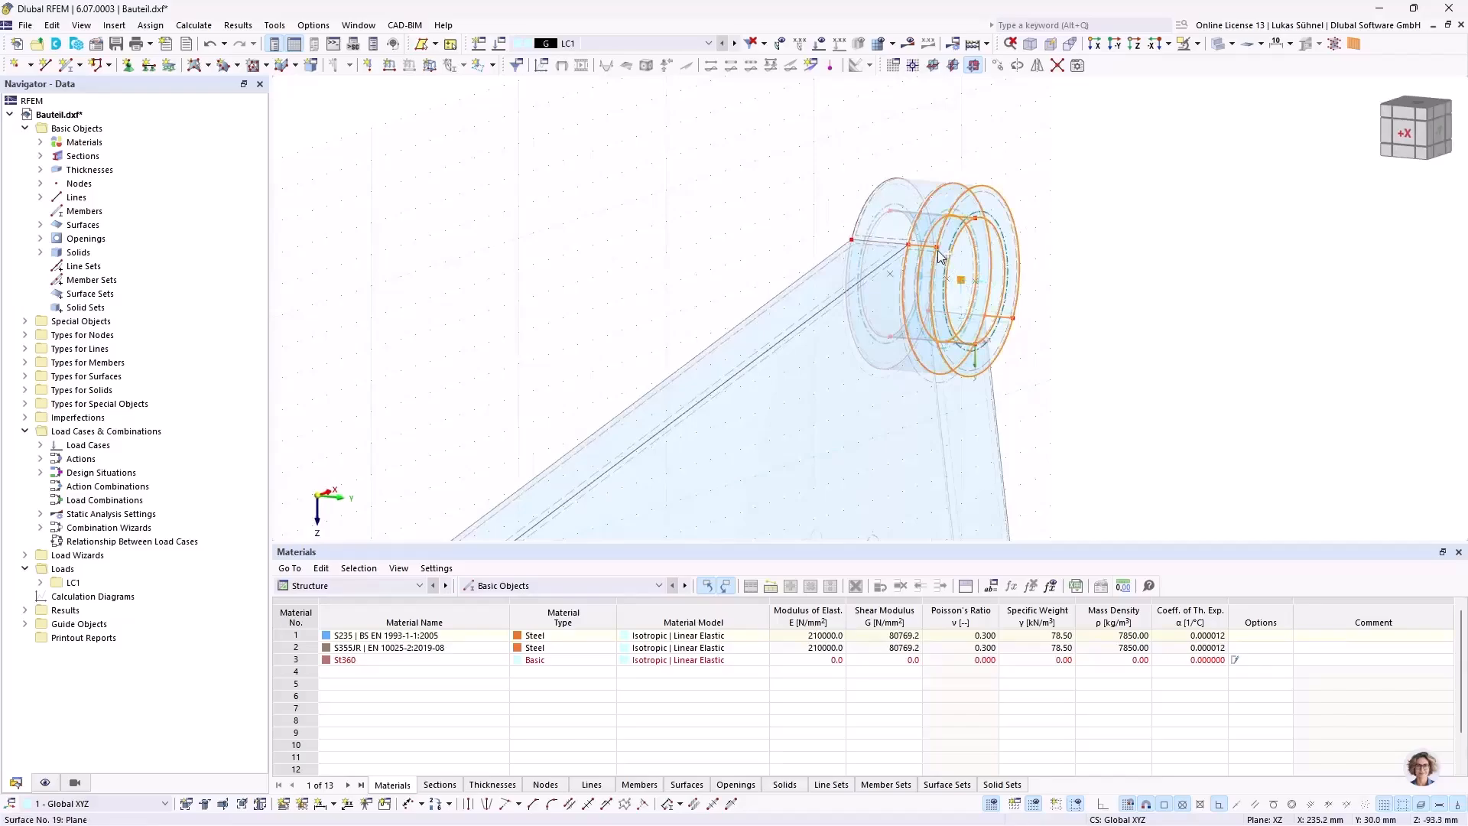
drag(939, 253, 853, 243)
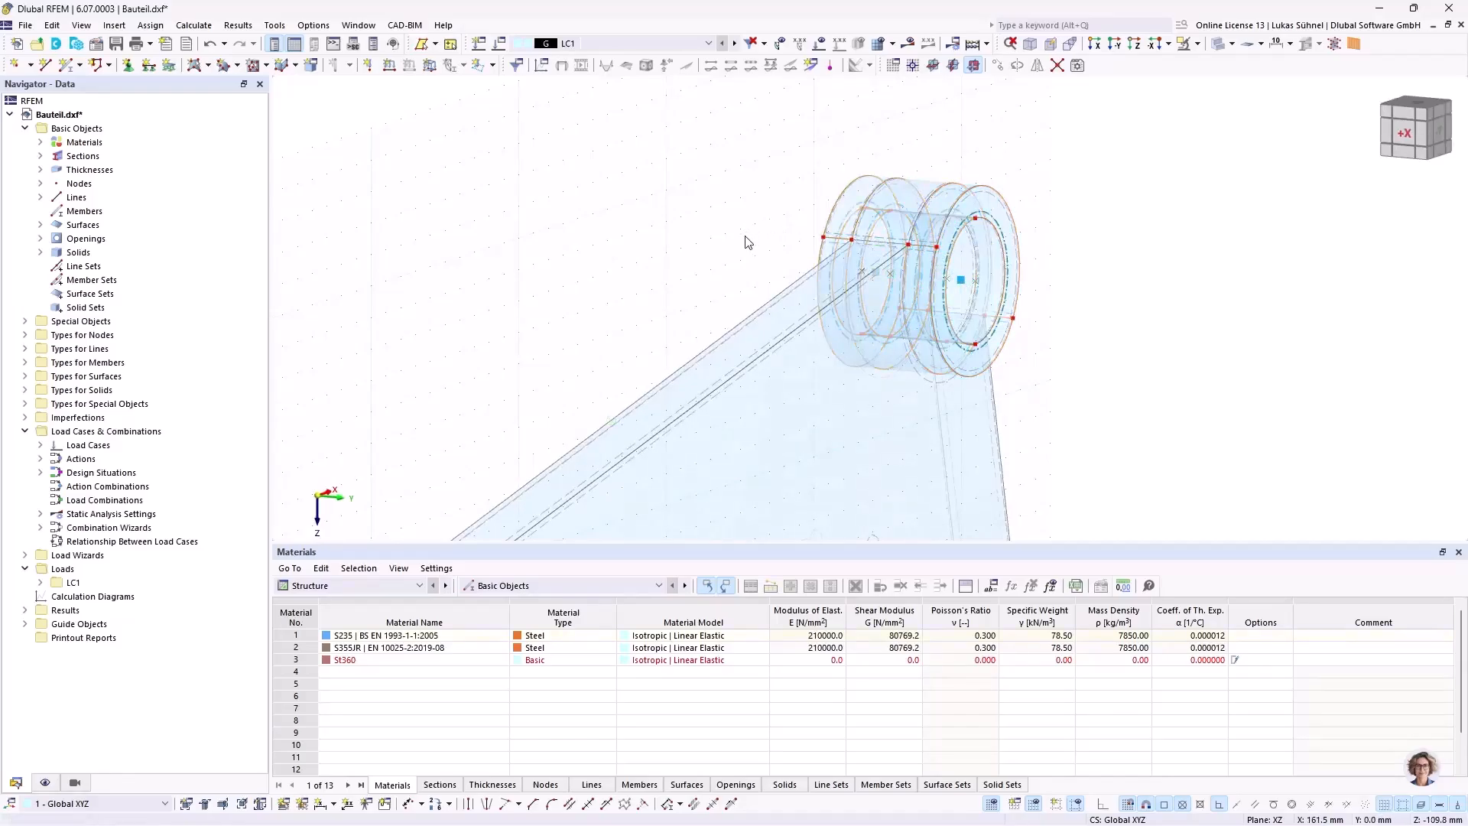
scroll(698, 171, down, 3)
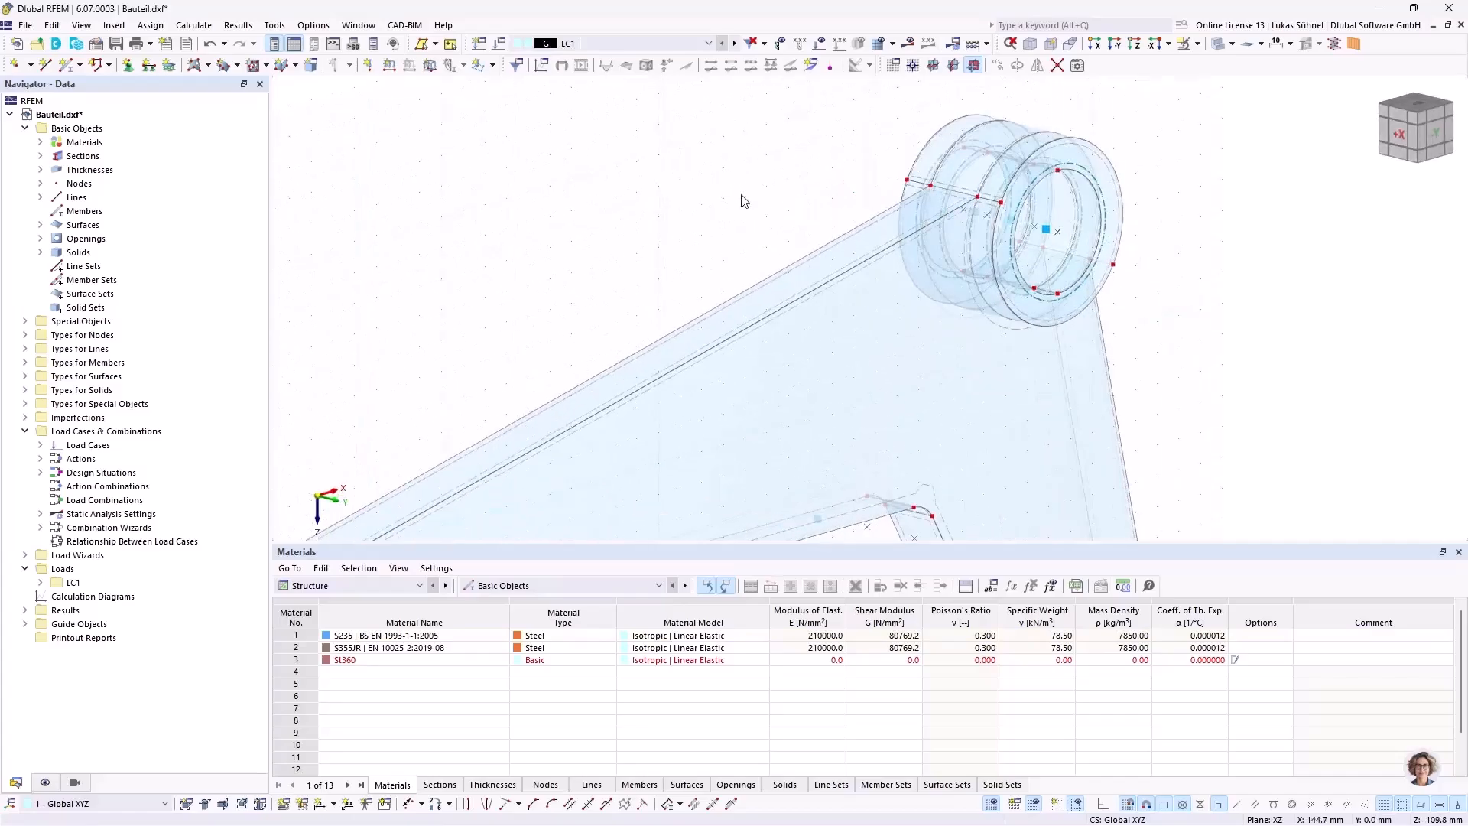
ctrl+middle_drag(1074, 264, 993, 221)
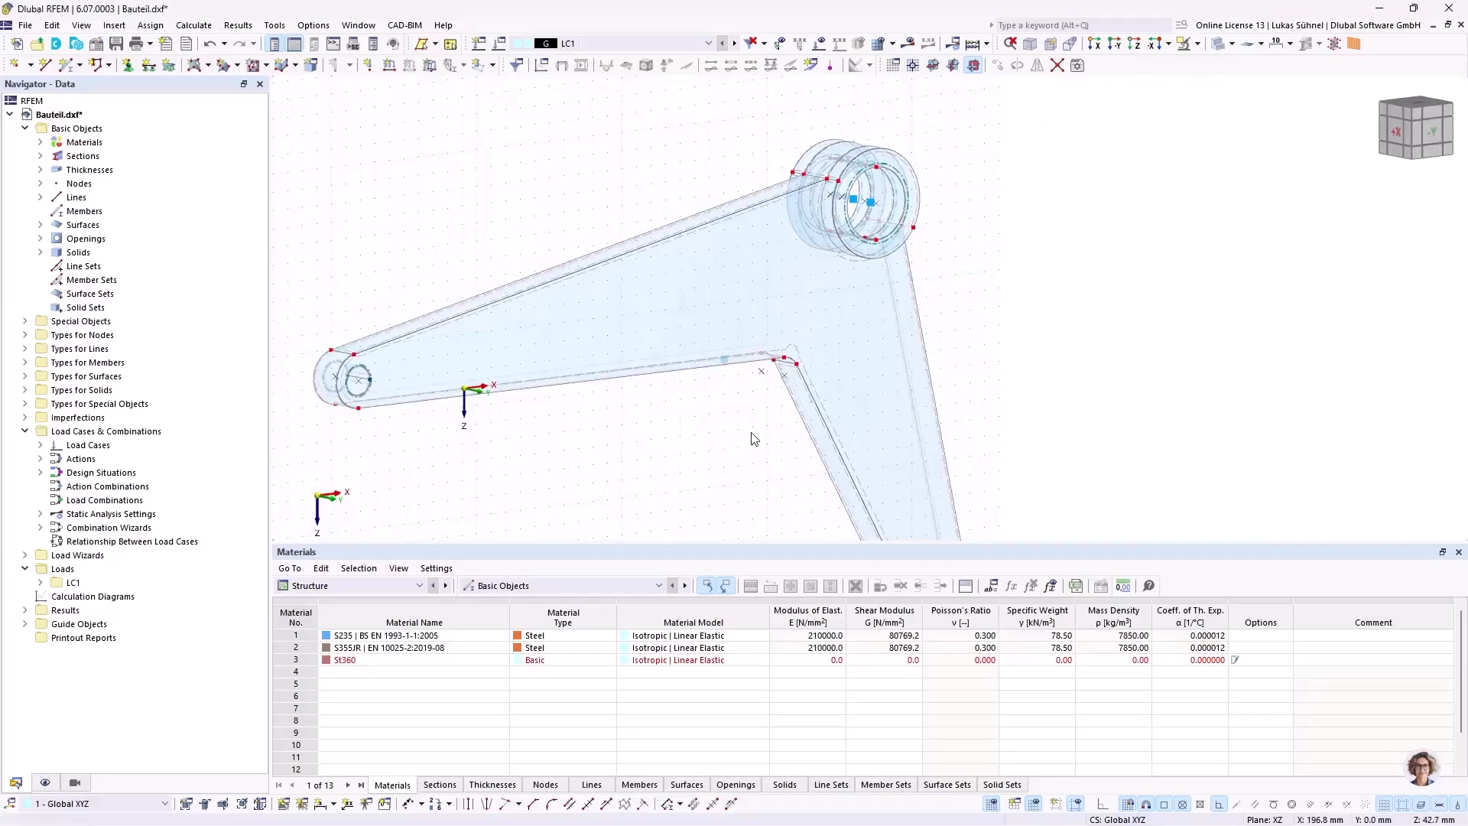
ctrl+middle_drag(751, 429, 740, 397)
scroll(738, 396, down, 1)
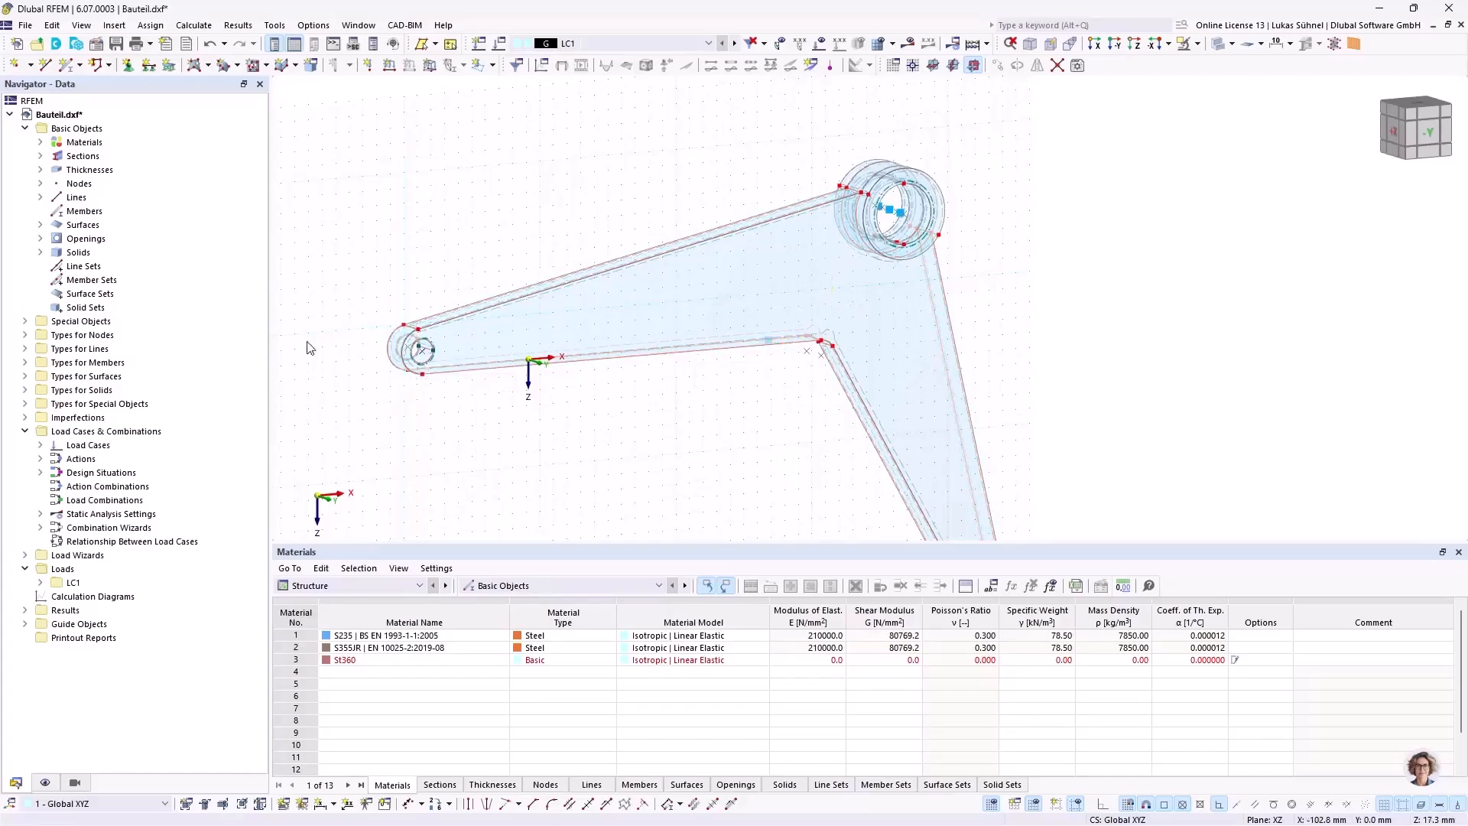
ctrl+middle_drag(446, 176, 698, 214)
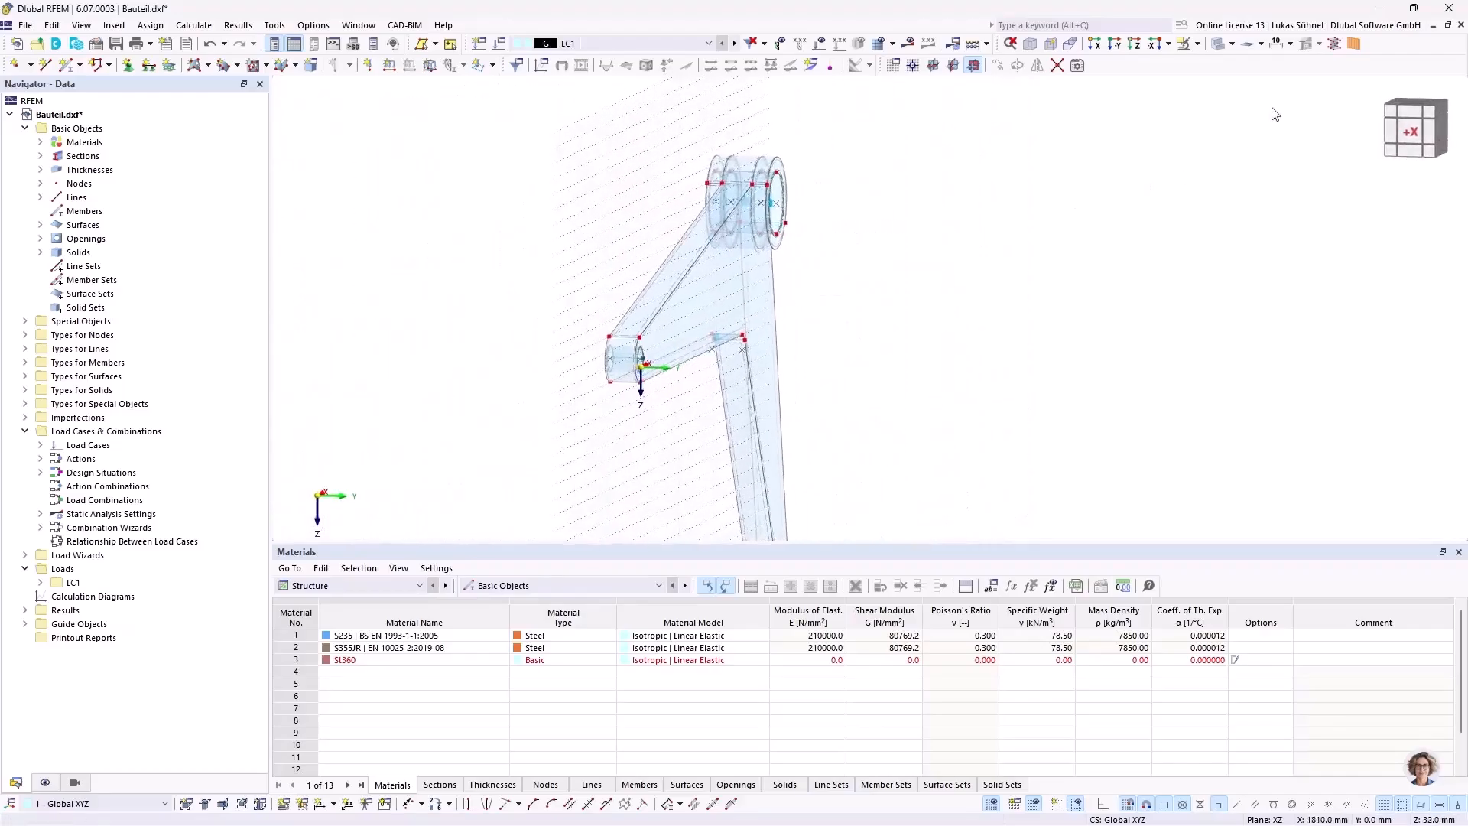
Step: Move the work plane origin to the upper outline node of the small hub on the arm's face at Y = 20 mm
click(911, 69)
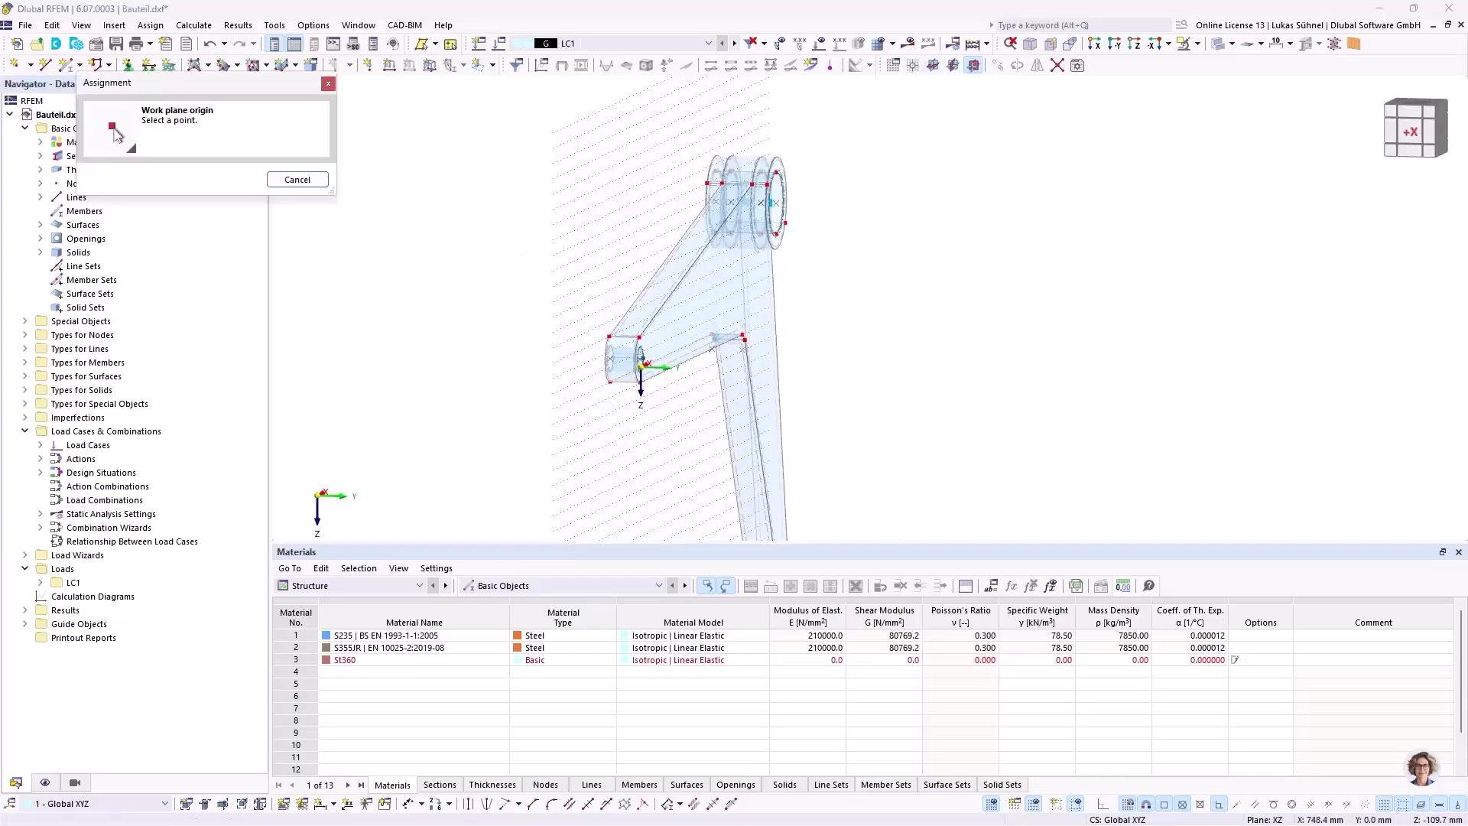
scroll(655, 345, up, 3)
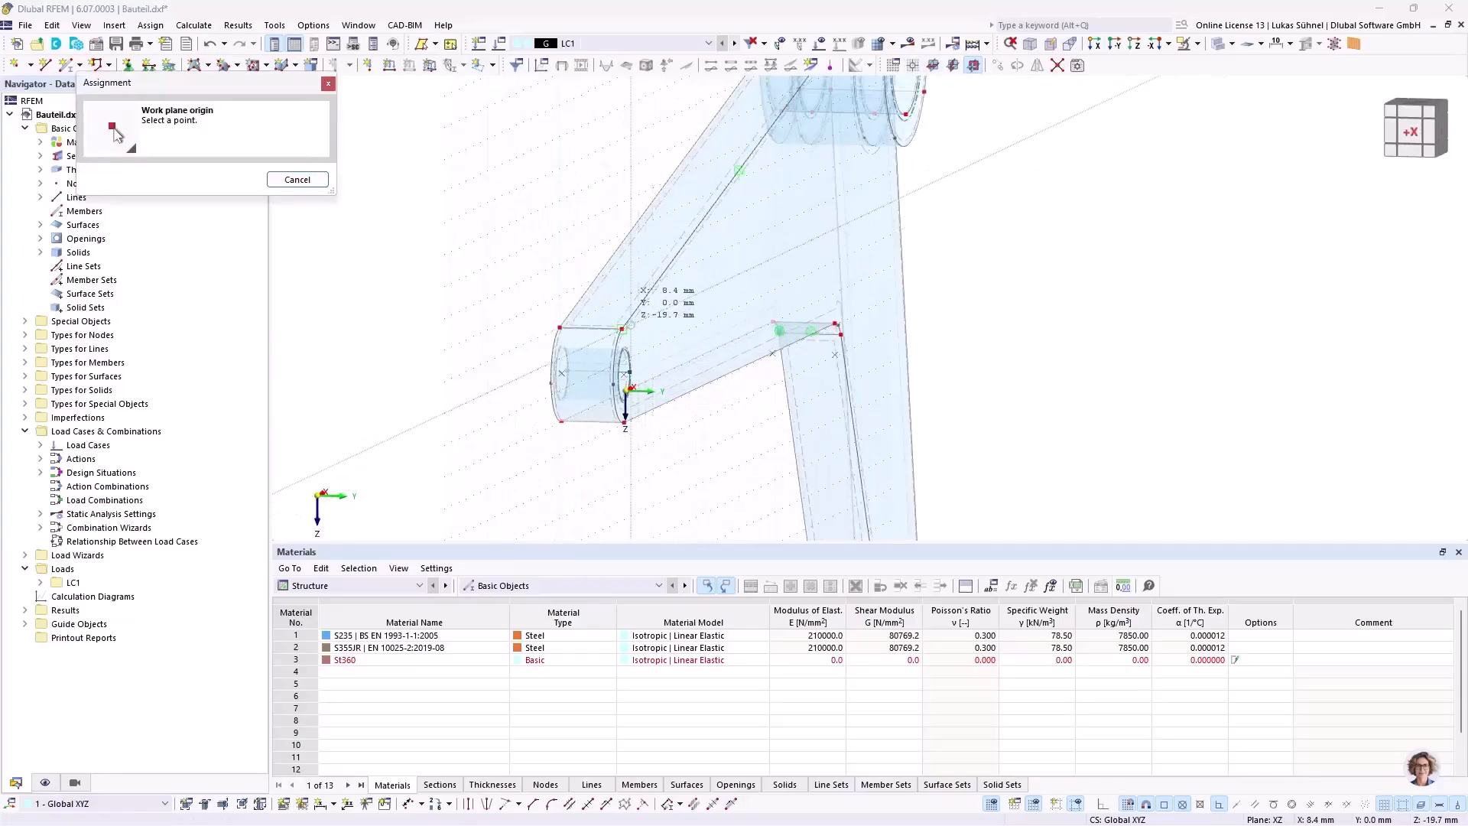
click(624, 329)
scroll(771, 361, down, 2)
ctrl+middle_drag(770, 361, 784, 378)
scroll(769, 211, down, 3)
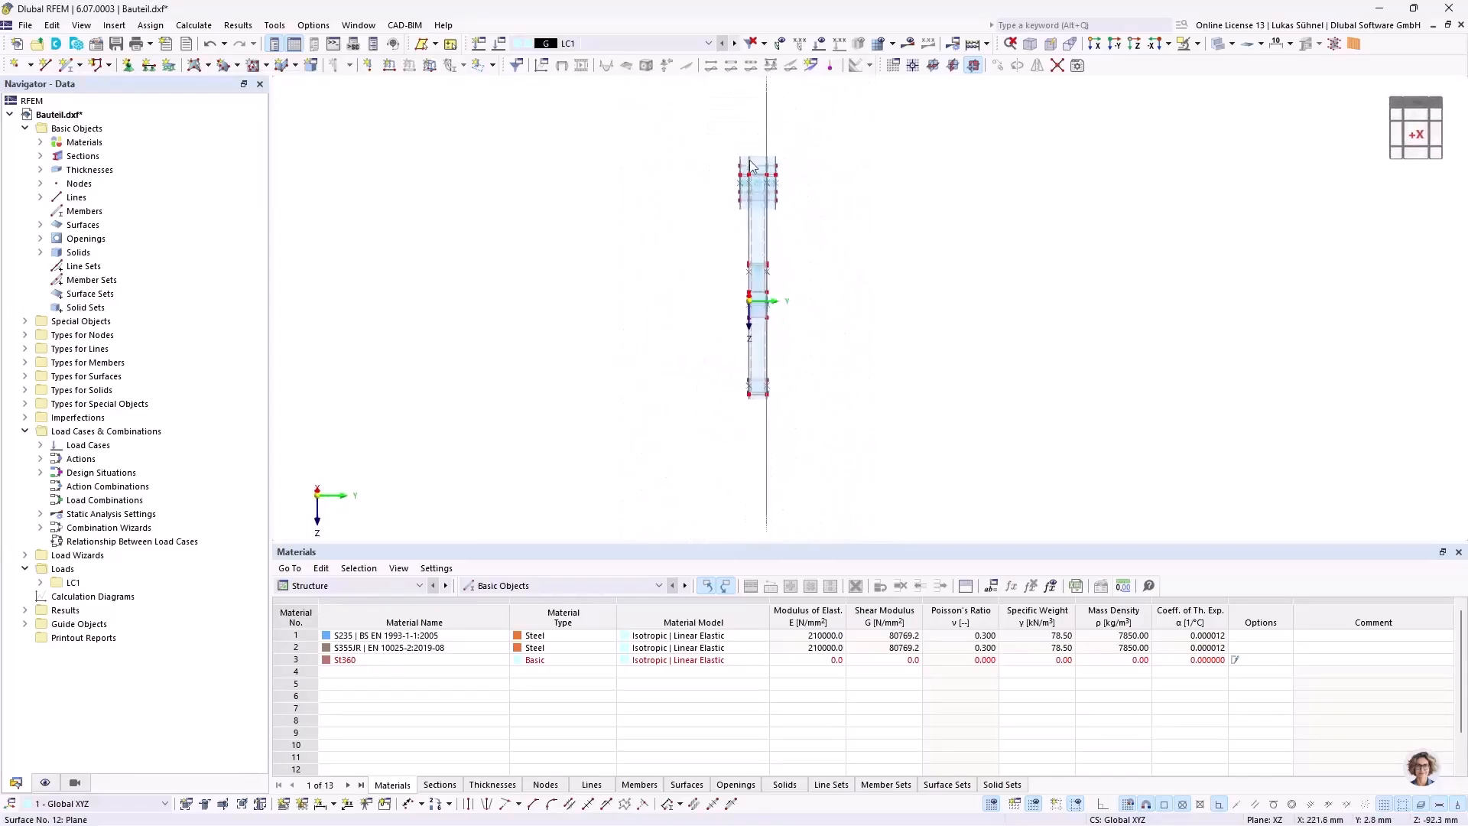
Step: Isolate the objects lying in the arm's face at Y = 20 mm using visibility by selected objects, shown in the -Y view
middle_drag(840, 297, 740, 224)
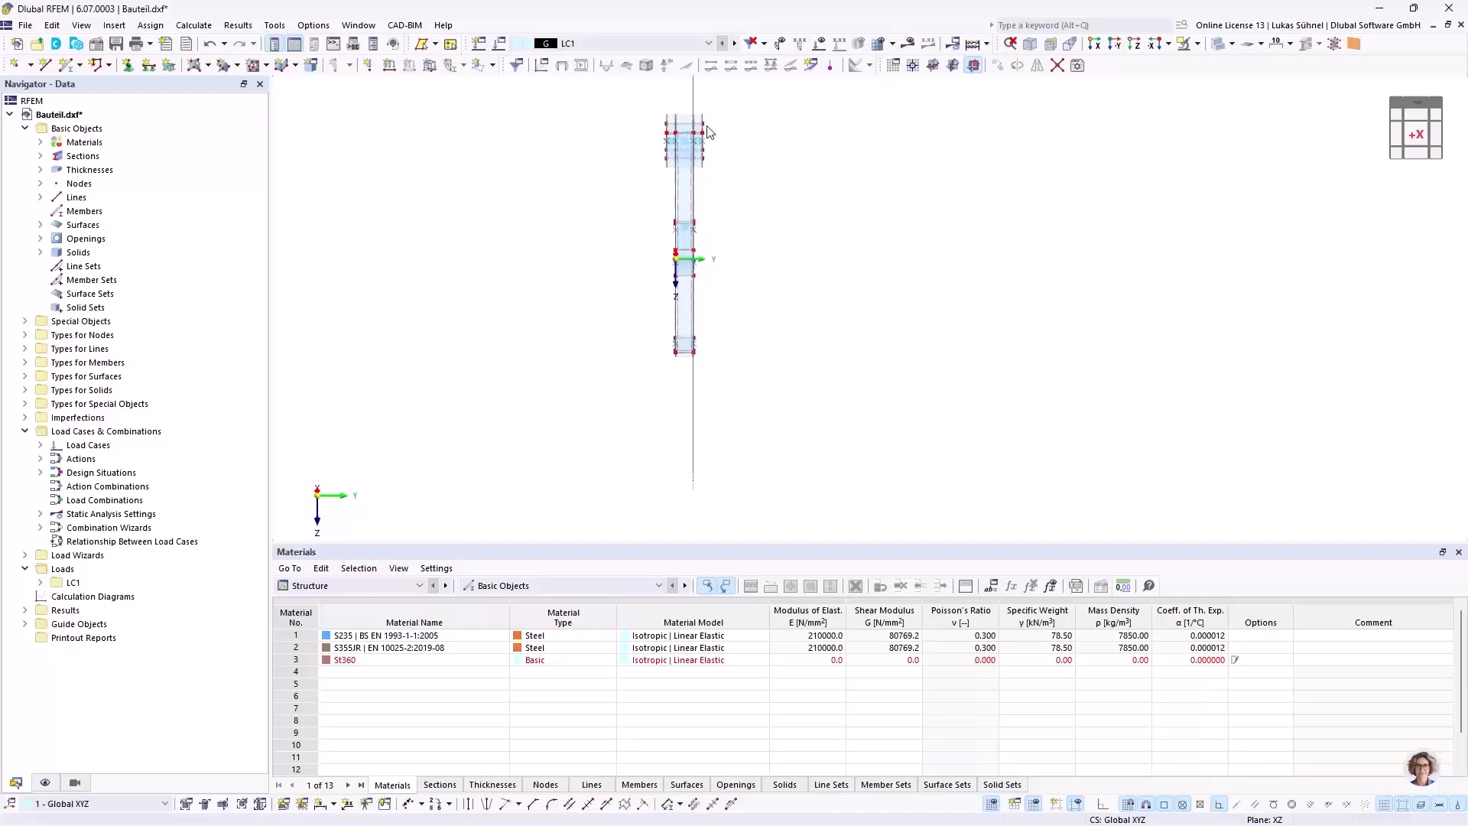
scroll(707, 132, up, 1)
scroll(692, 153, up, 1)
scroll(688, 151, down, 1)
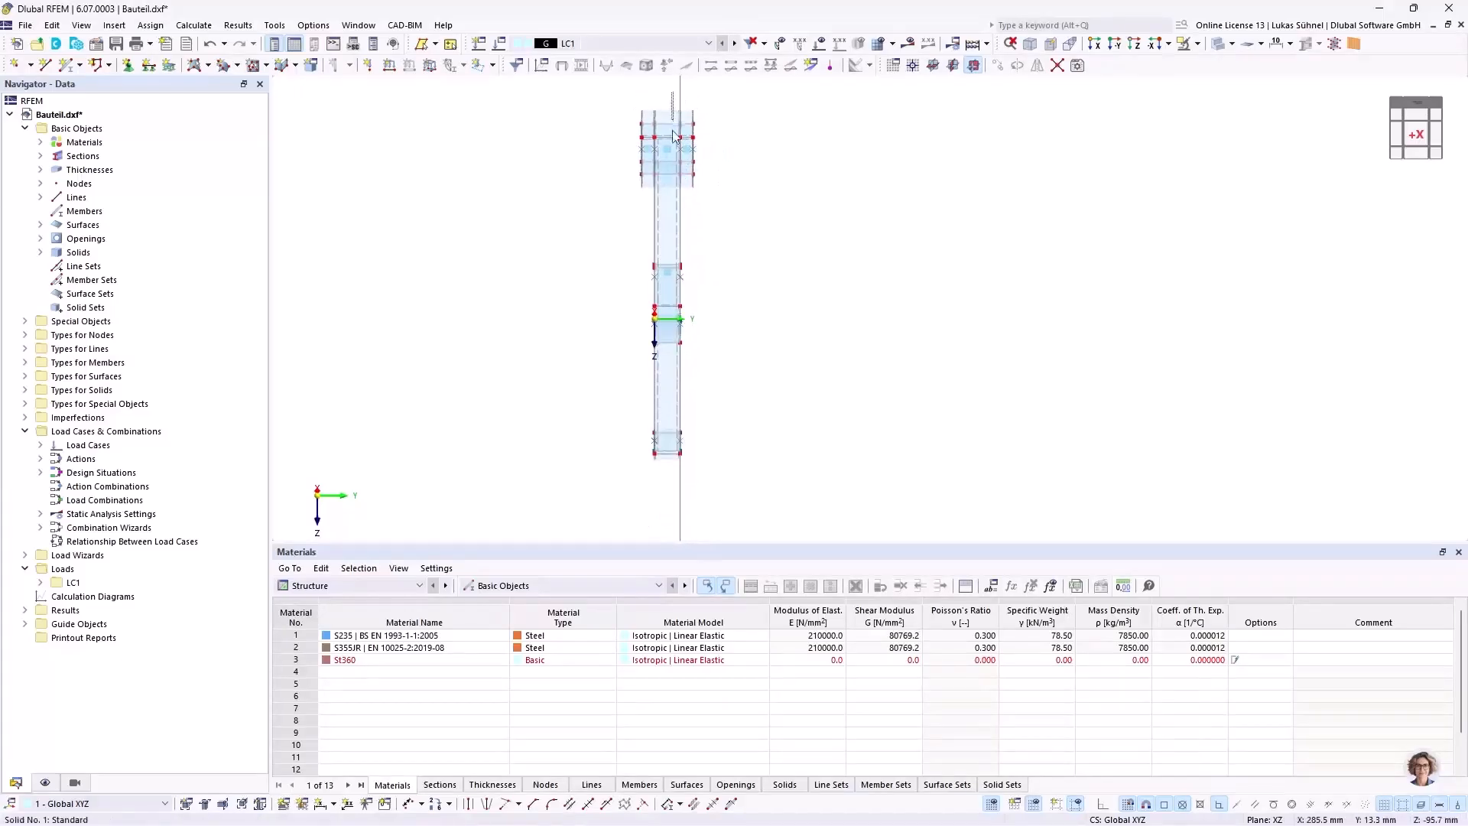
drag(675, 180, 688, 467)
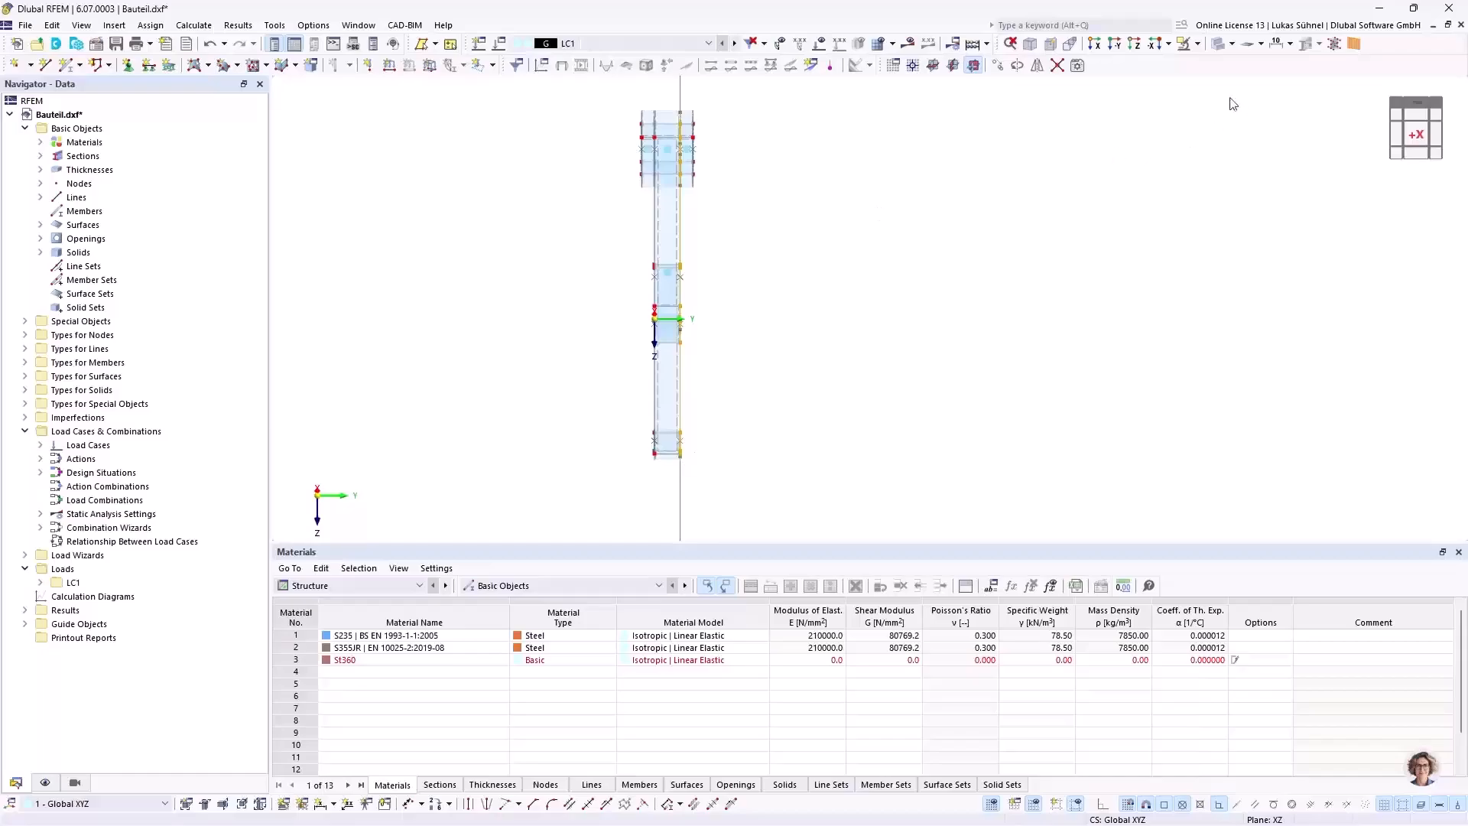
click(1196, 45)
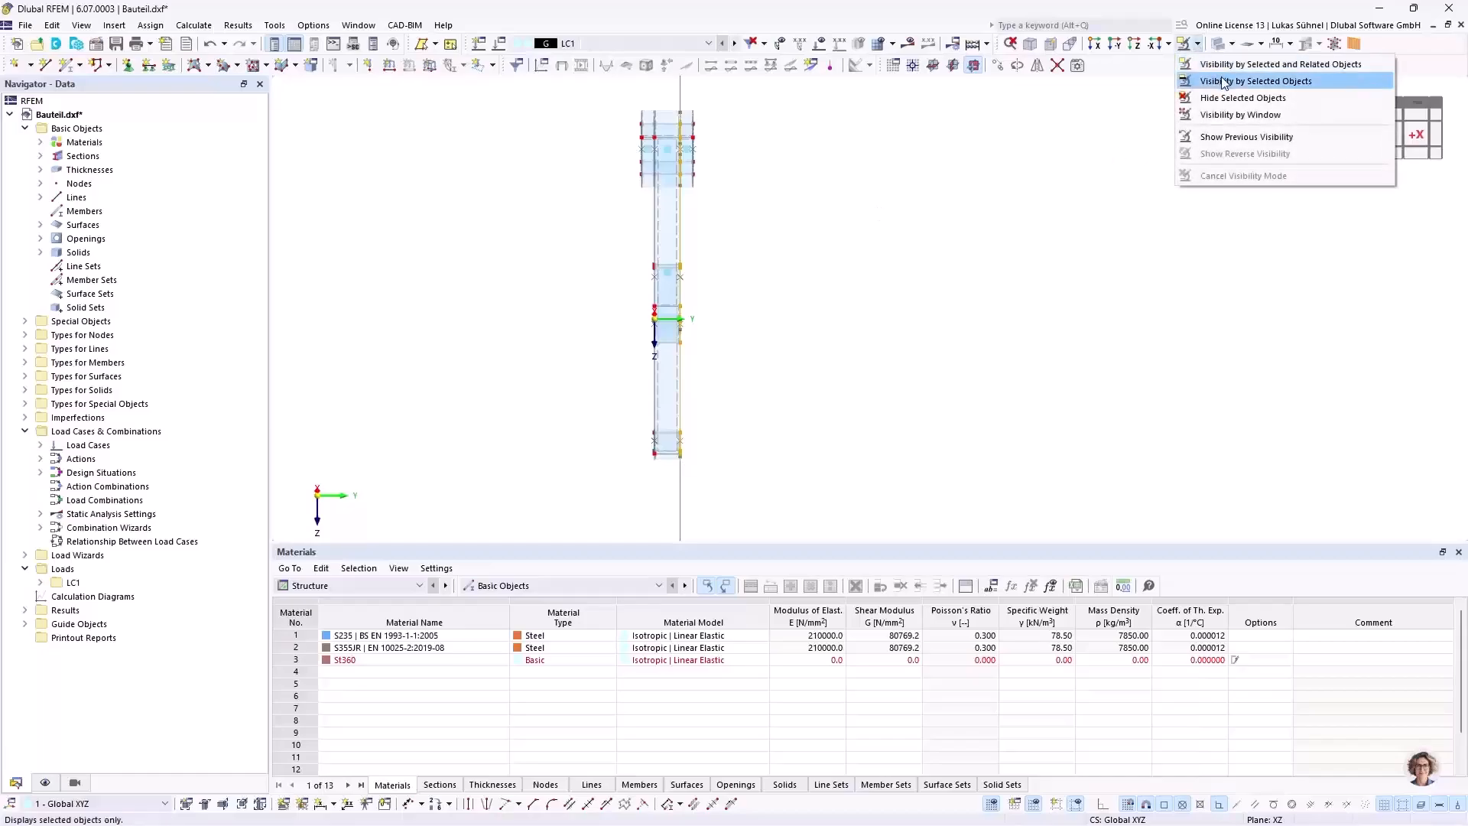
click(1227, 64)
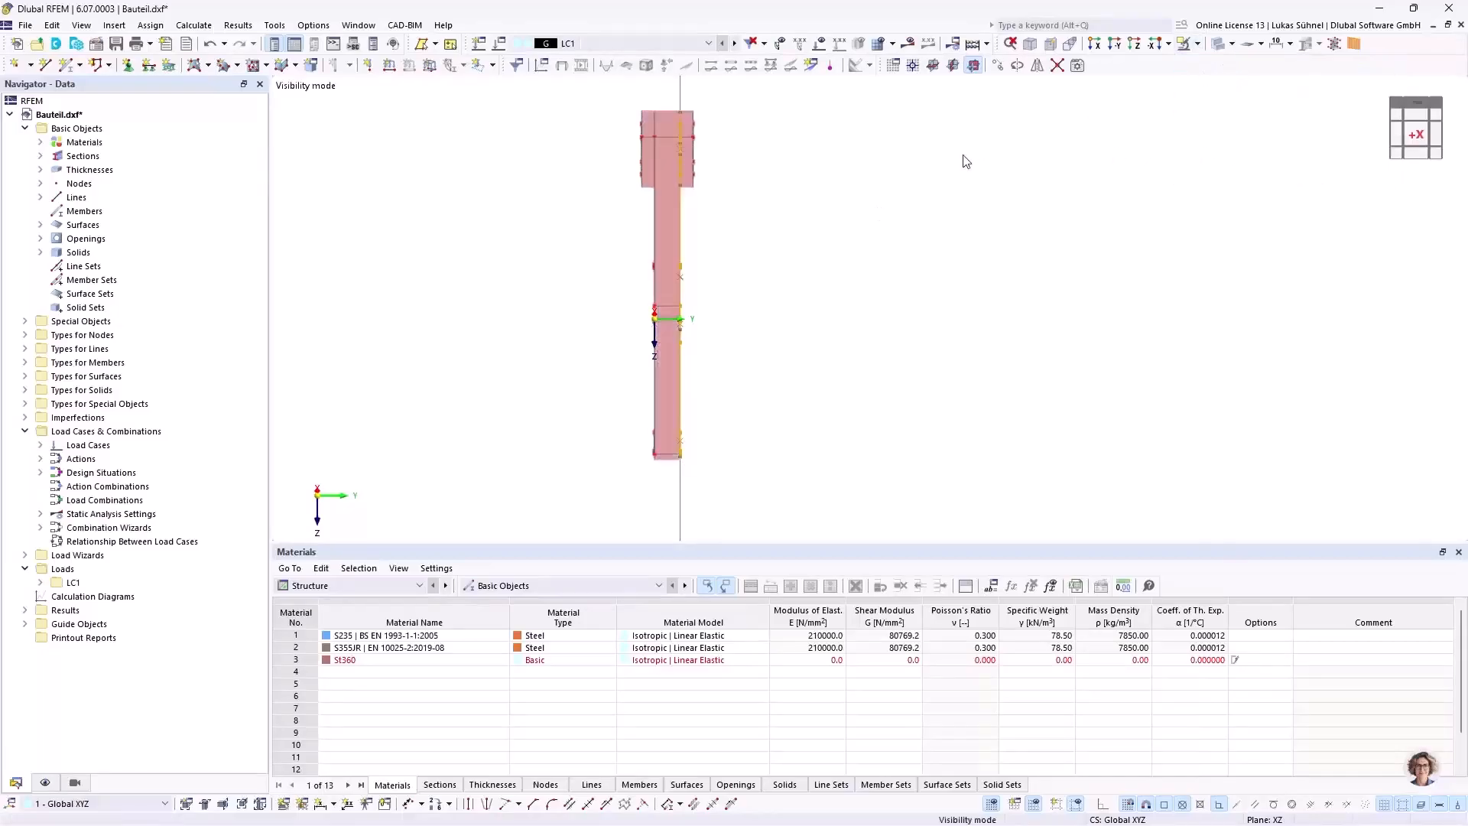
right_click(749, 218)
click(780, 501)
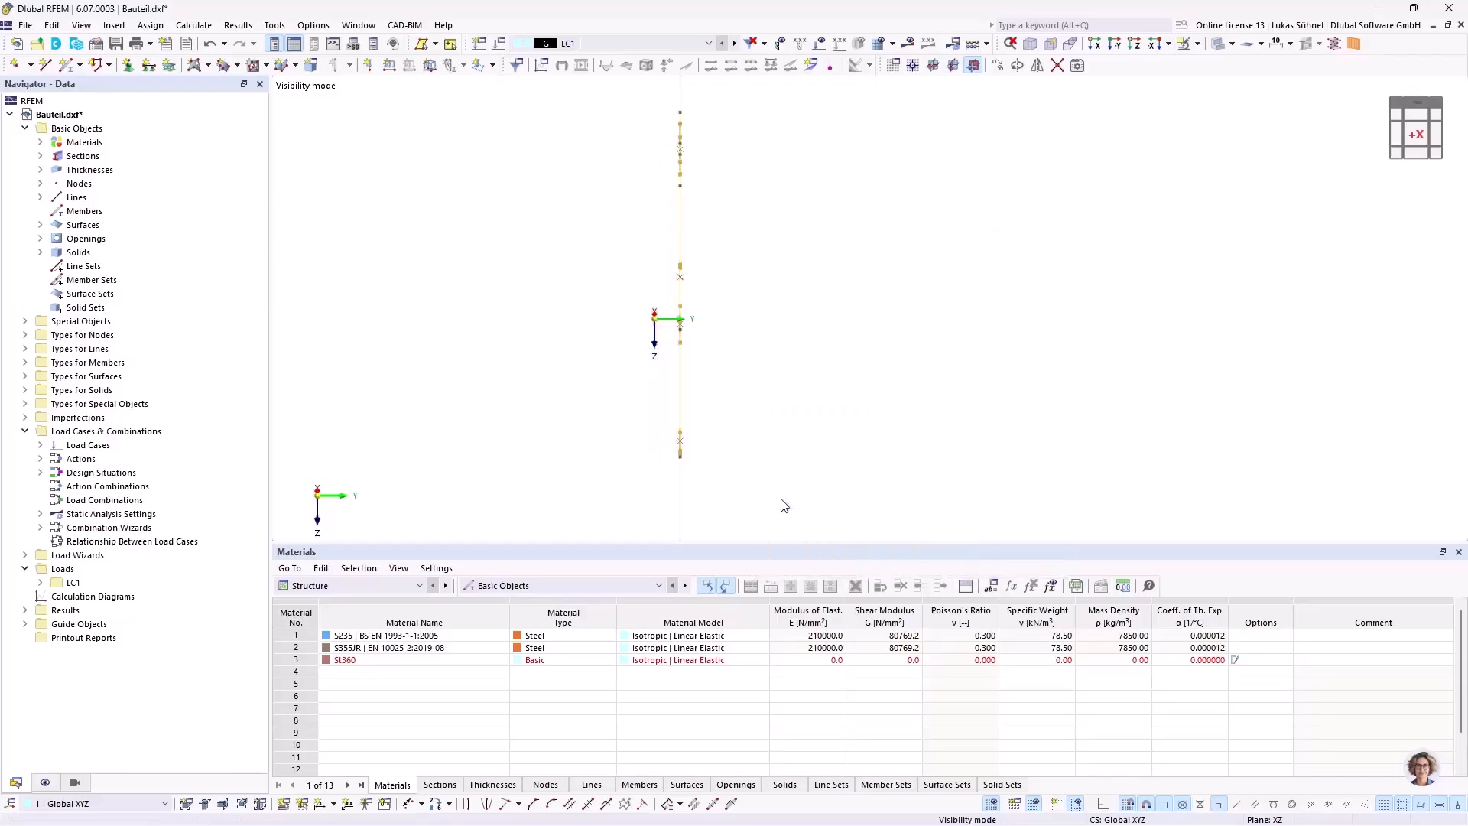
ctrl+middle_drag(910, 251, 565, 244)
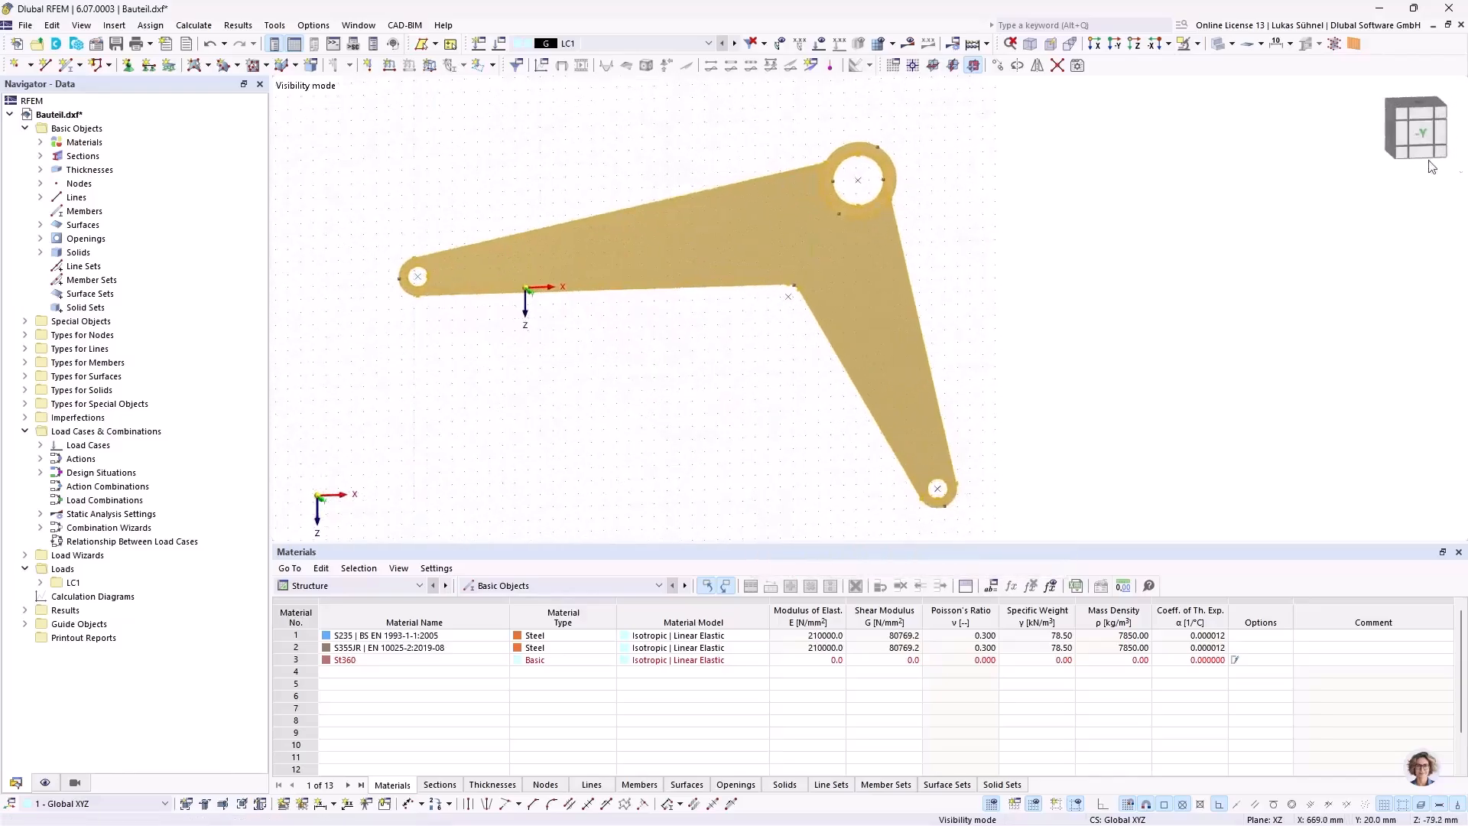
click(1419, 136)
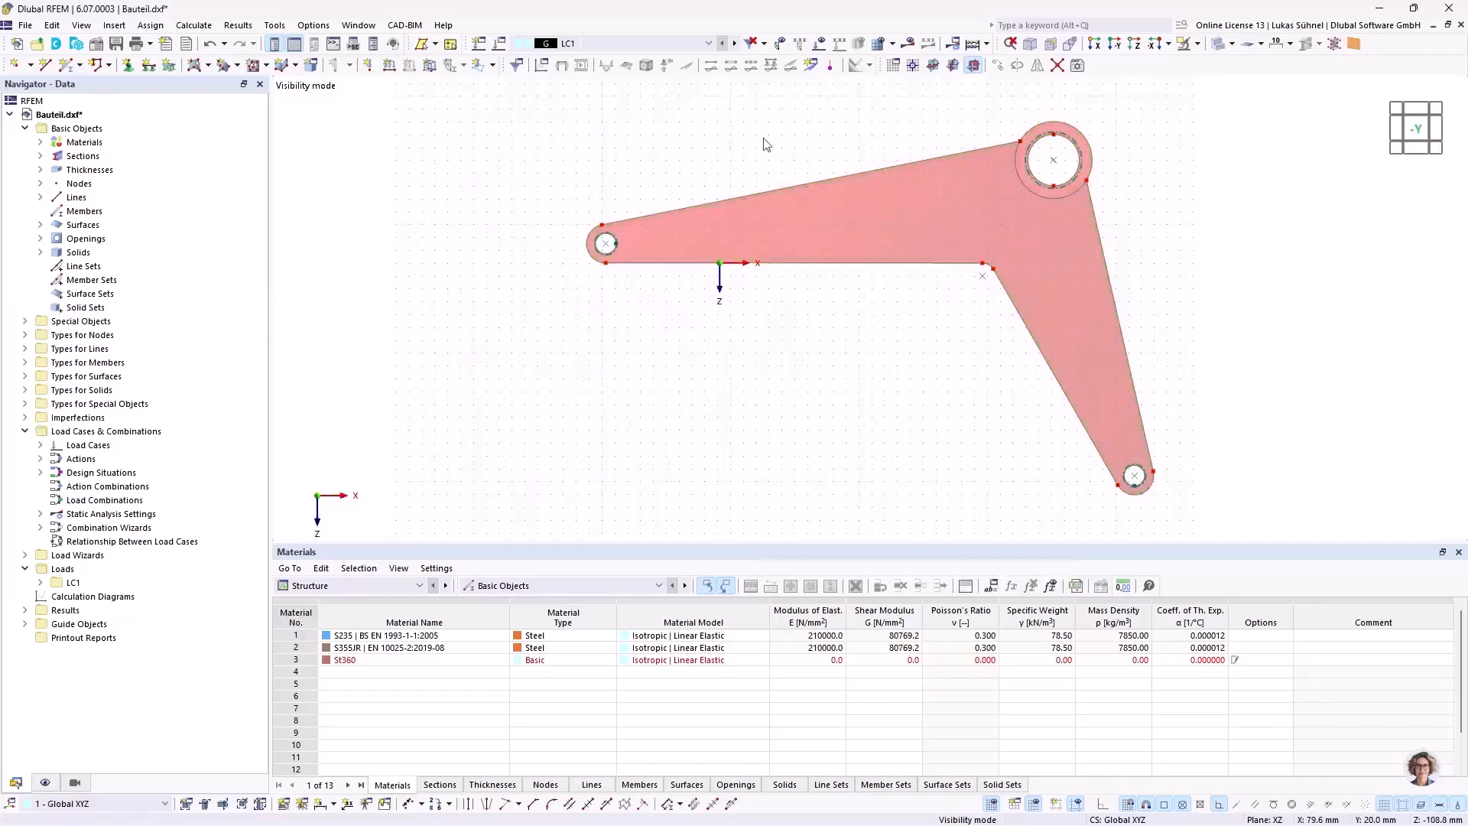
middle_drag(879, 375, 777, 378)
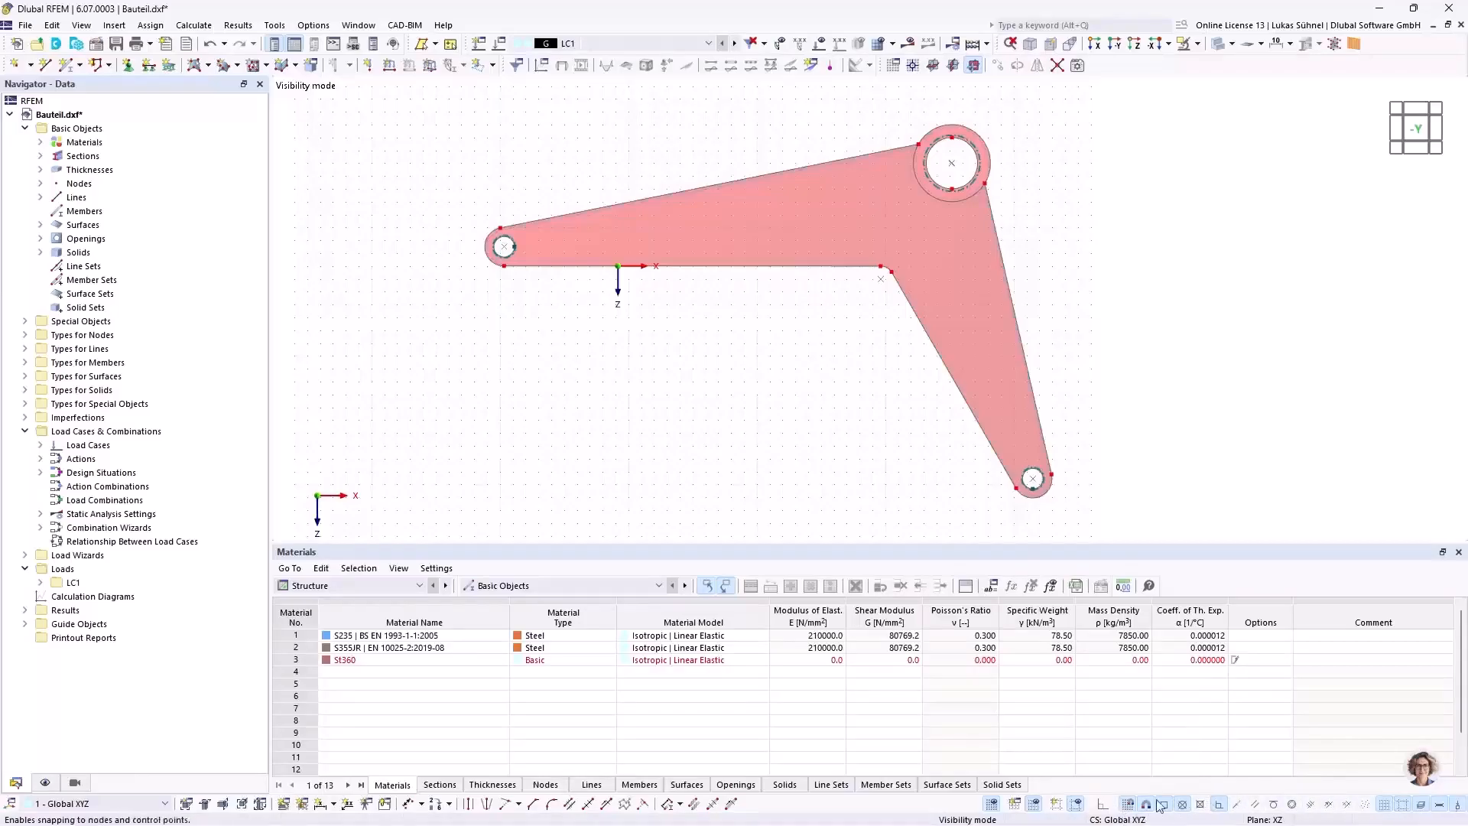
Step: Enable the Parallel and Parts of line object snaps in the Standard snap settings, with n set to 30
right_click(1250, 805)
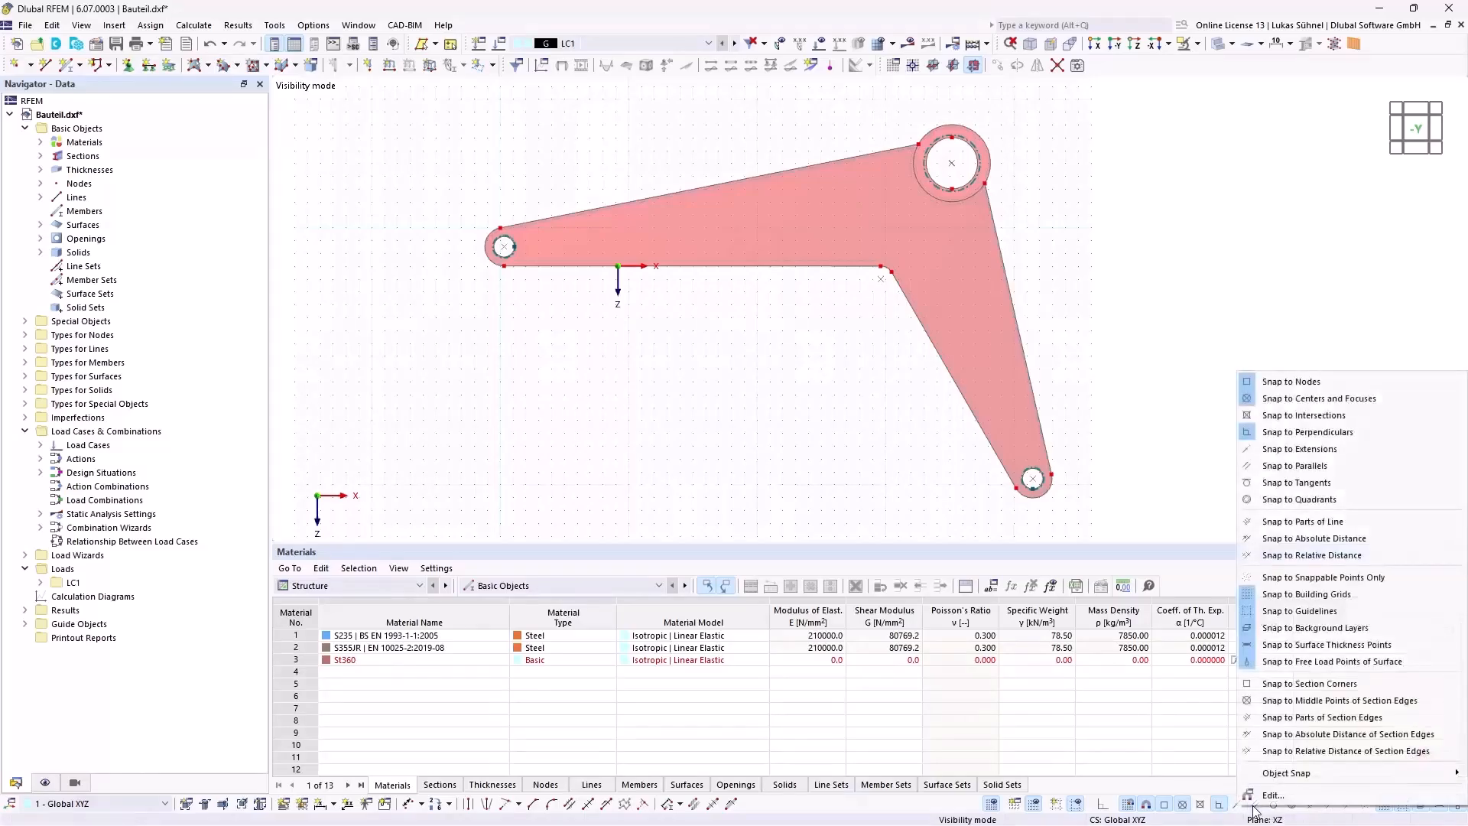
click(1274, 797)
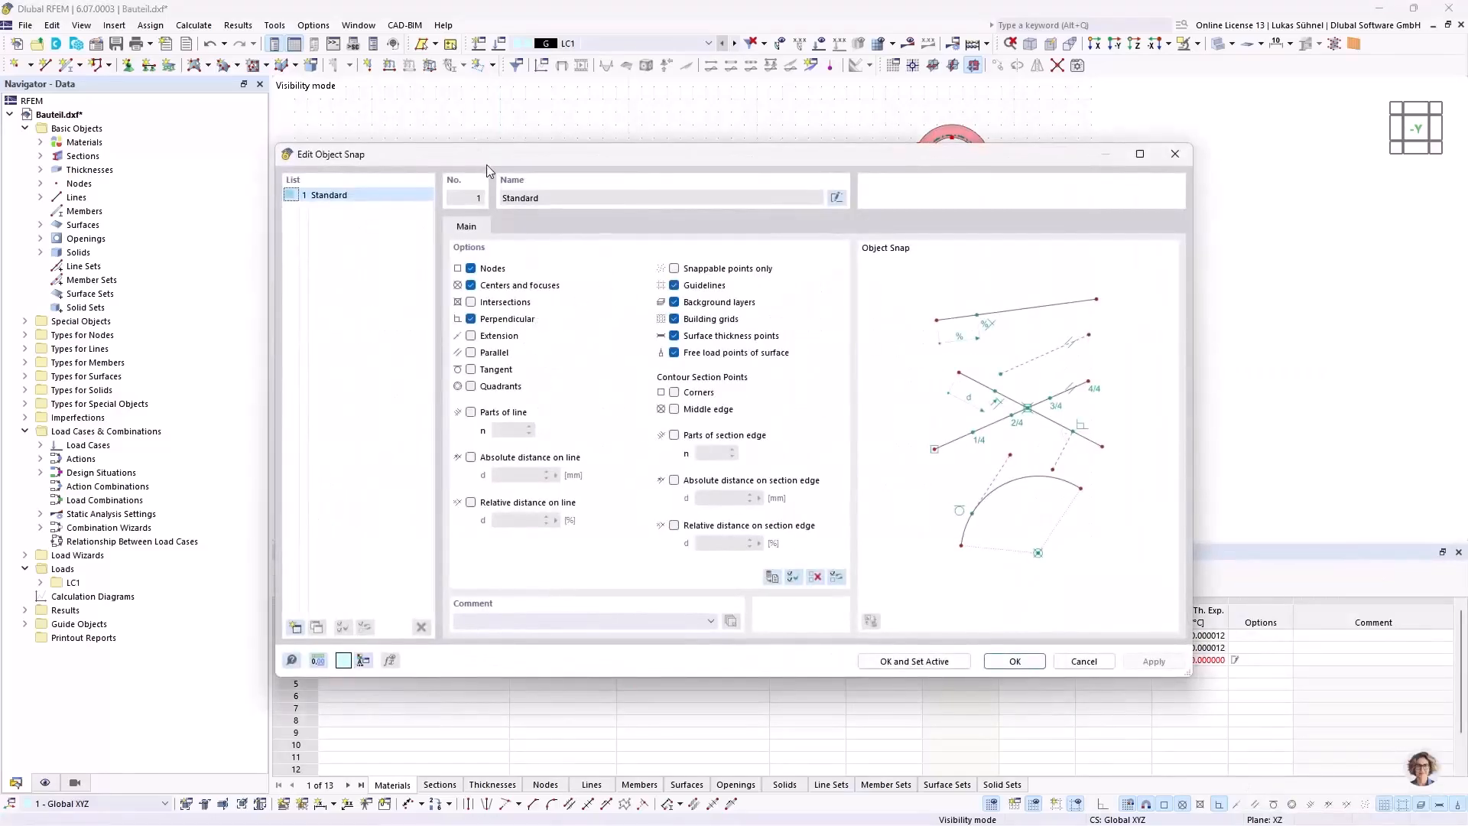
drag(486, 164, 484, 97)
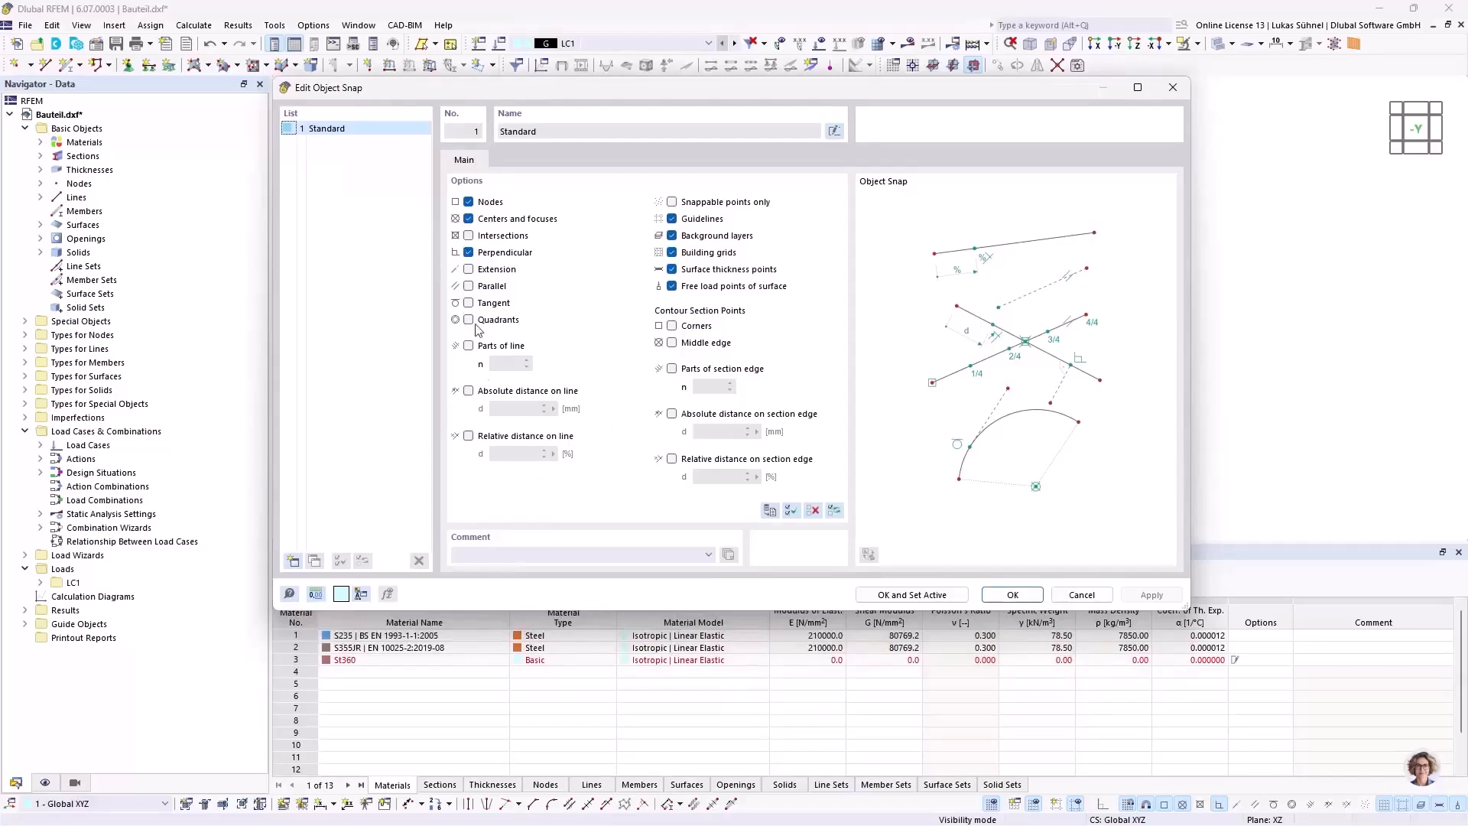
click(468, 287)
click(480, 346)
double_click(512, 365)
click(1014, 594)
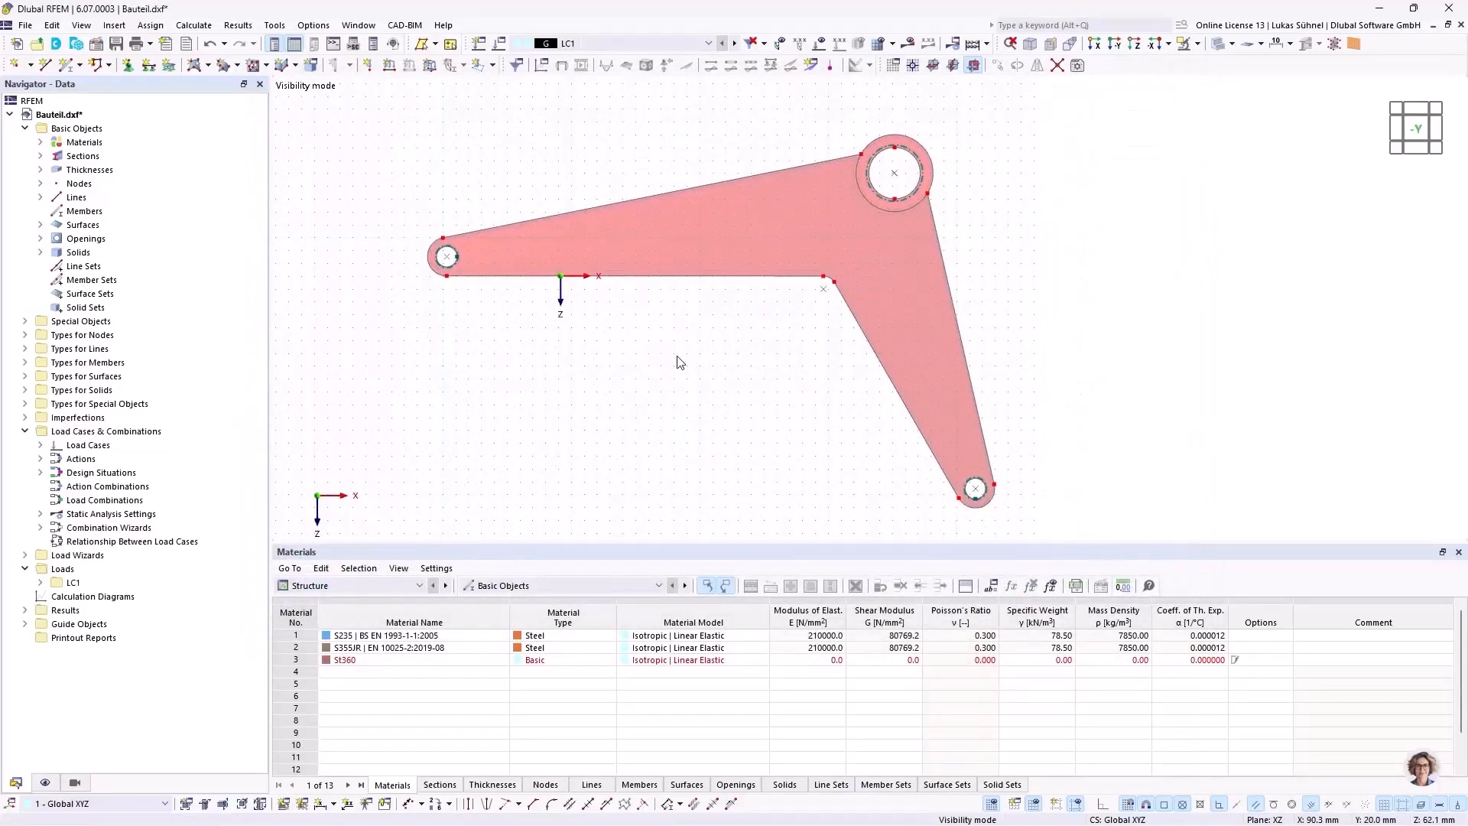
Step: Create parallel lines offset 7 mm in -z from the long arm's underside edge and the short leg's inner edge
scroll(501, 258, up, 1)
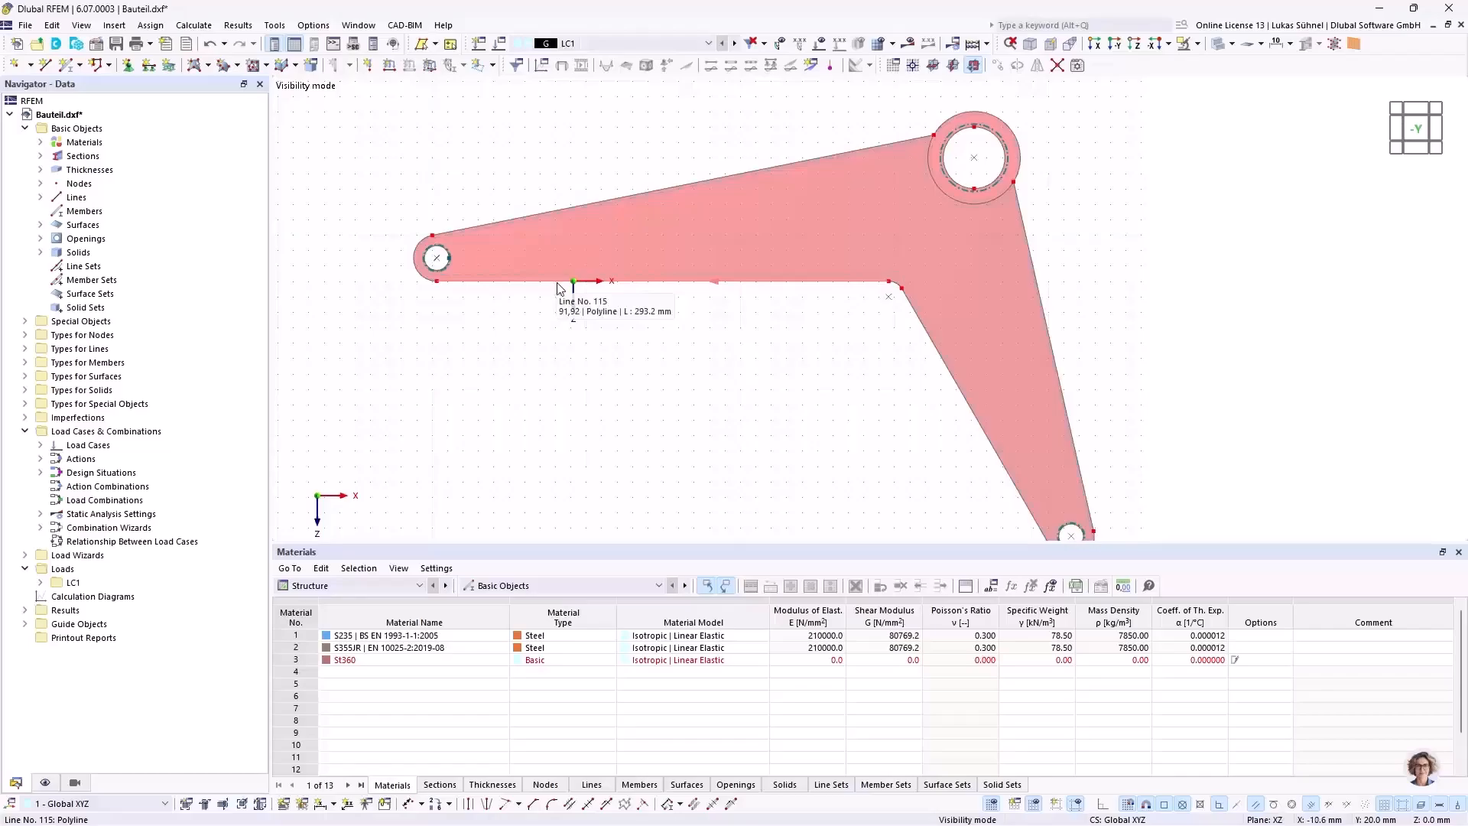
middle_drag(576, 367, 535, 298)
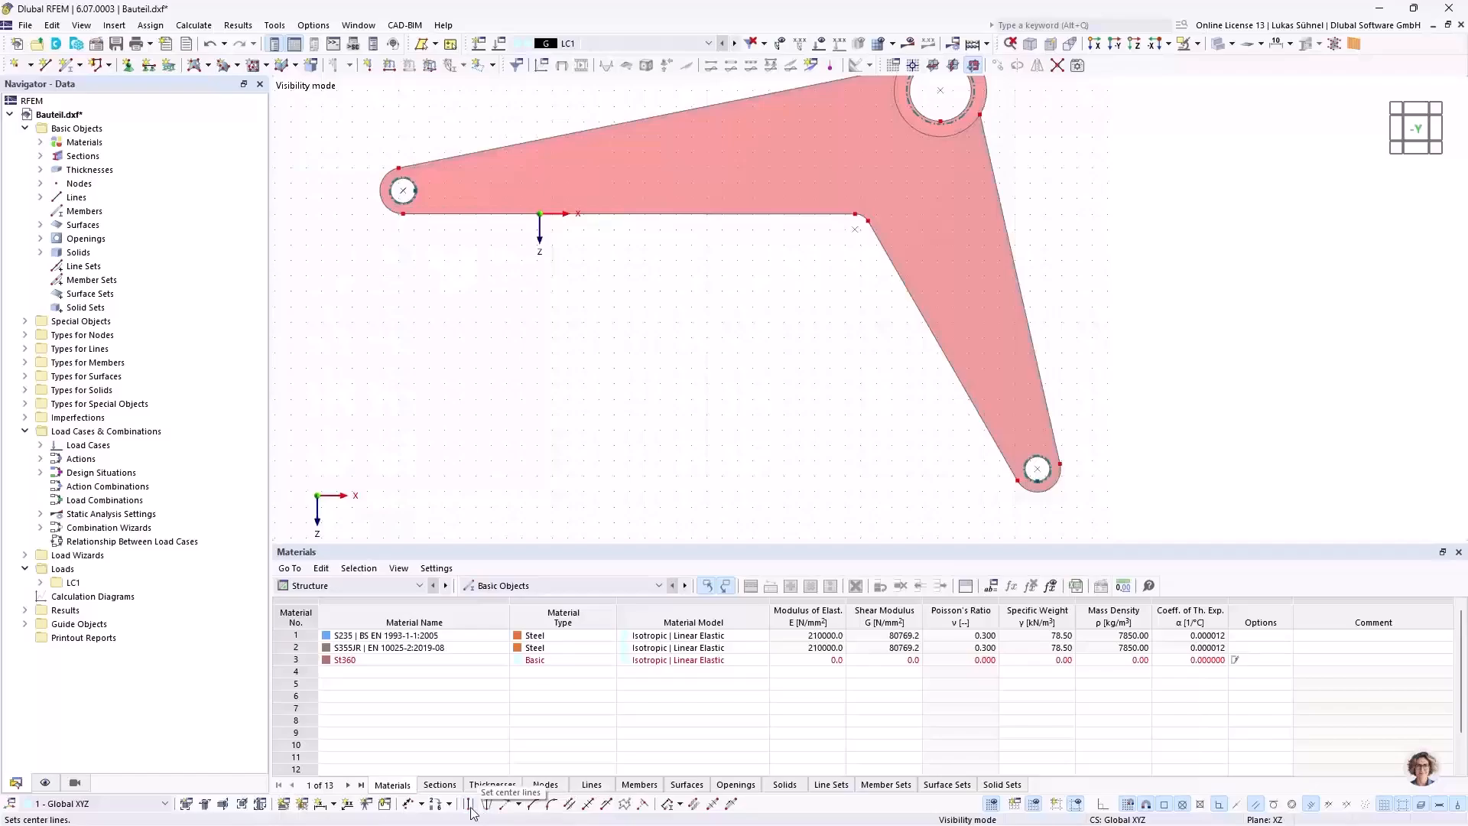
click(569, 804)
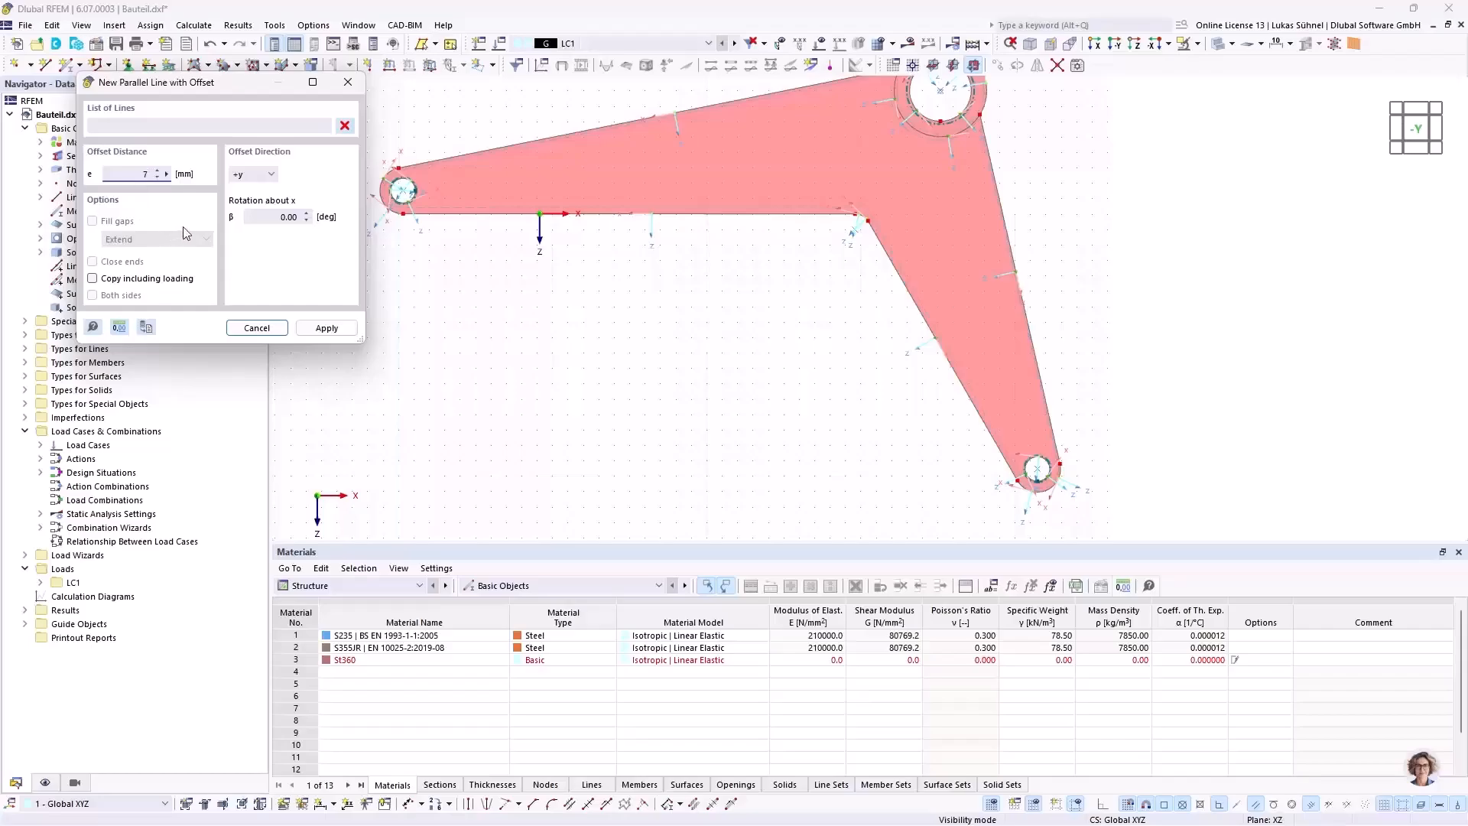
scroll(433, 130, up, 3)
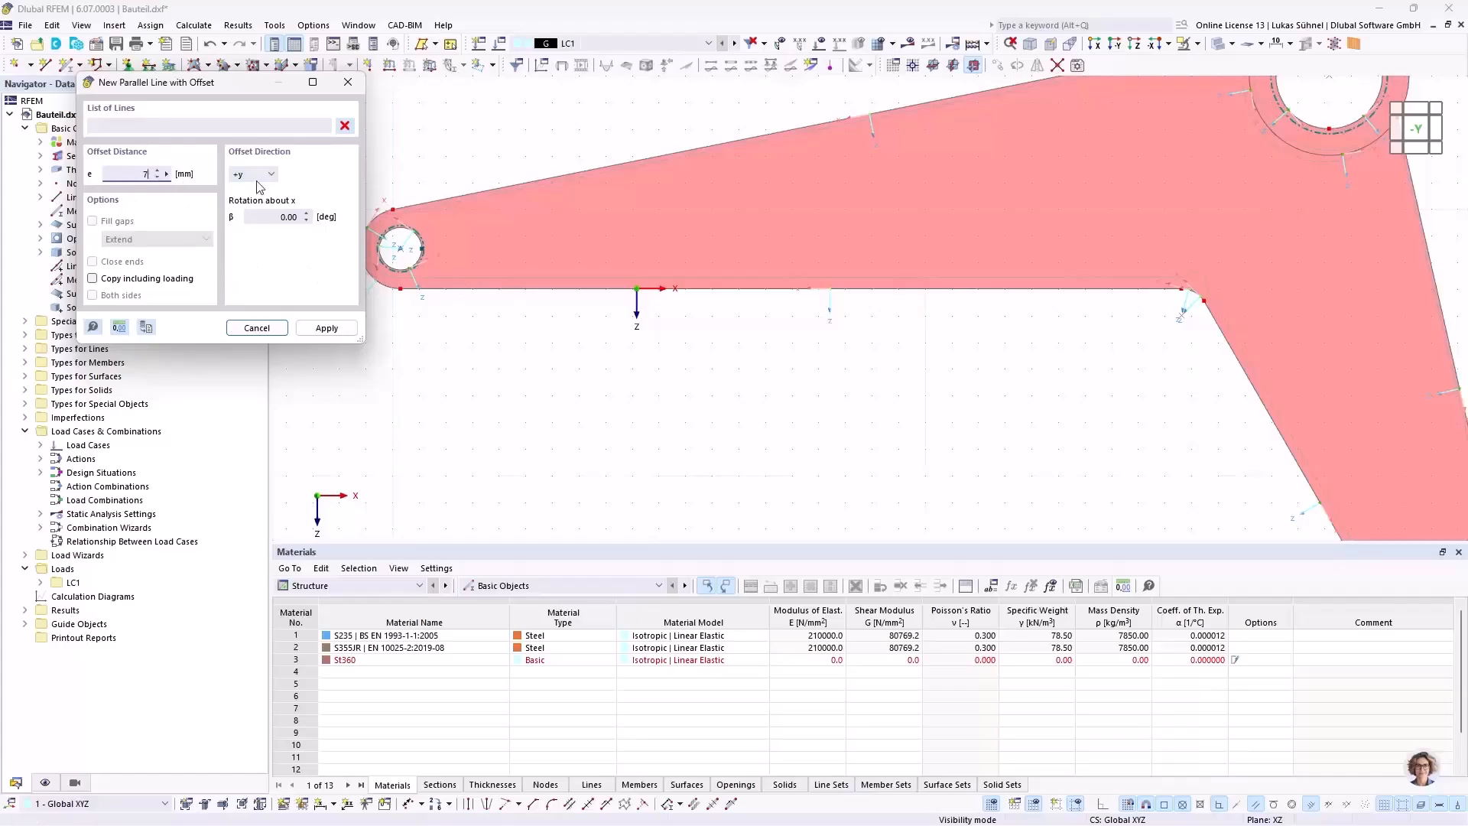
scroll(656, 359, down, 3)
scroll(754, 328, up, 4)
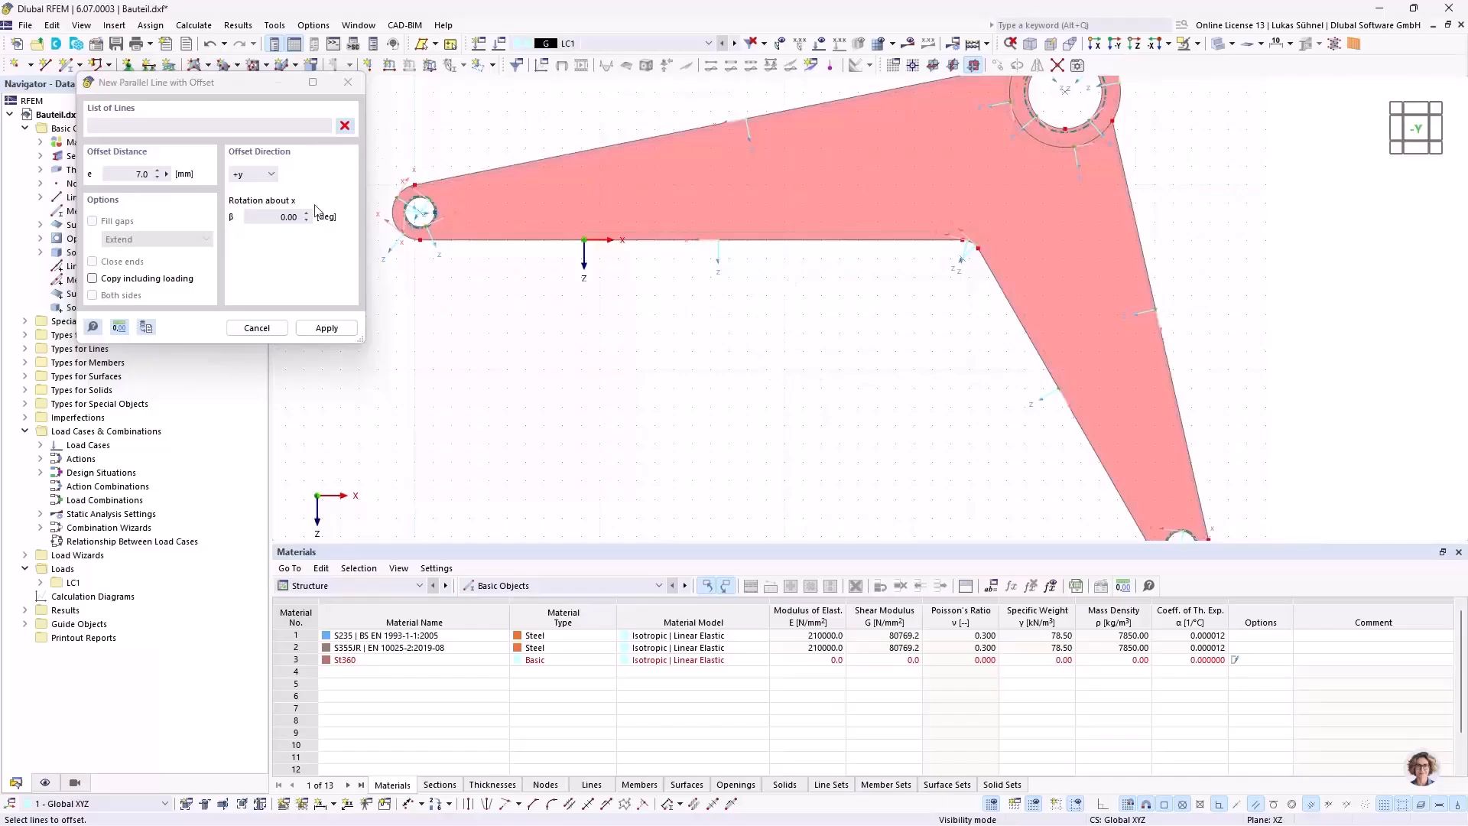
click(262, 175)
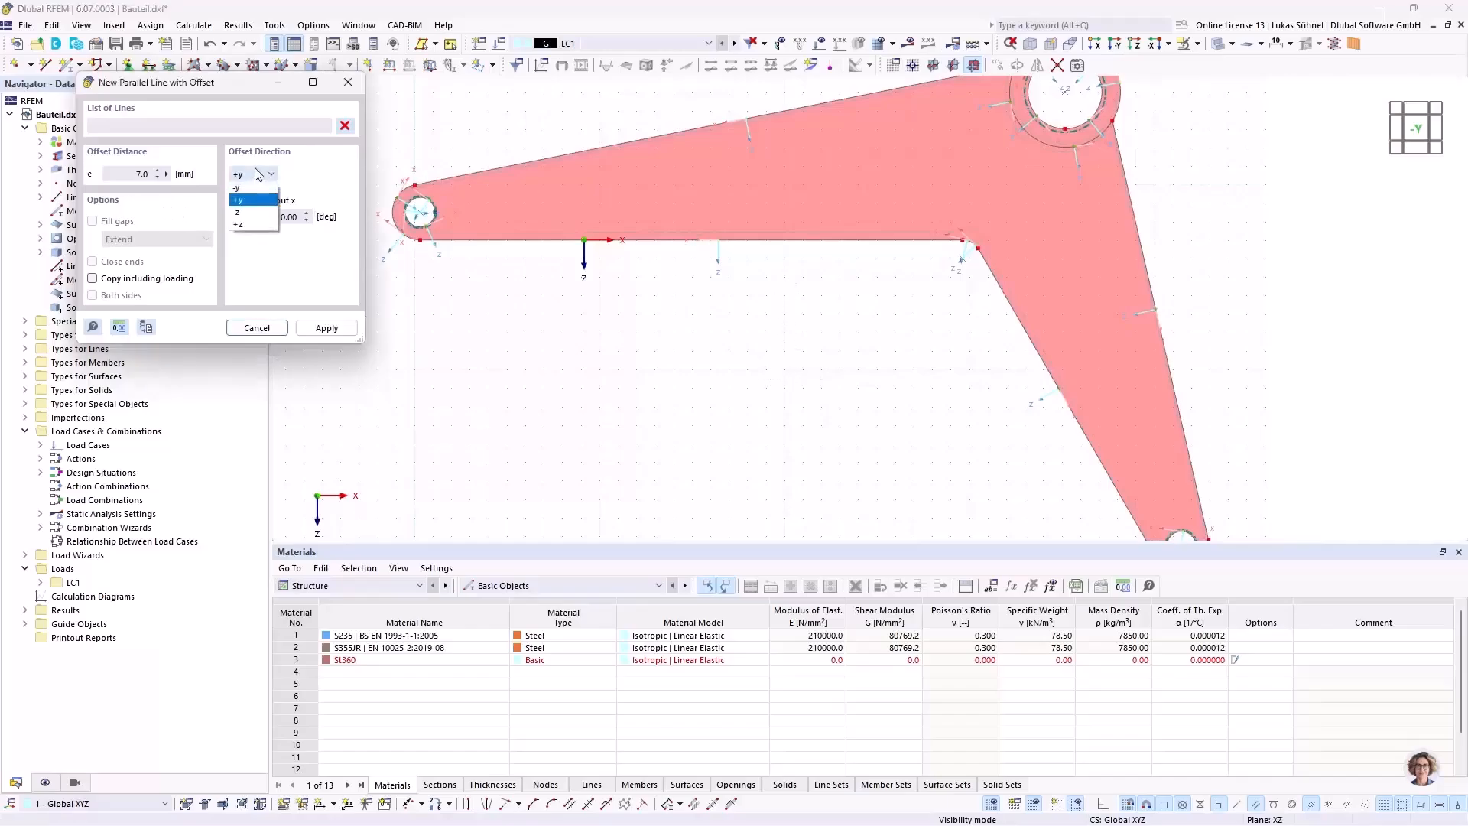
click(256, 213)
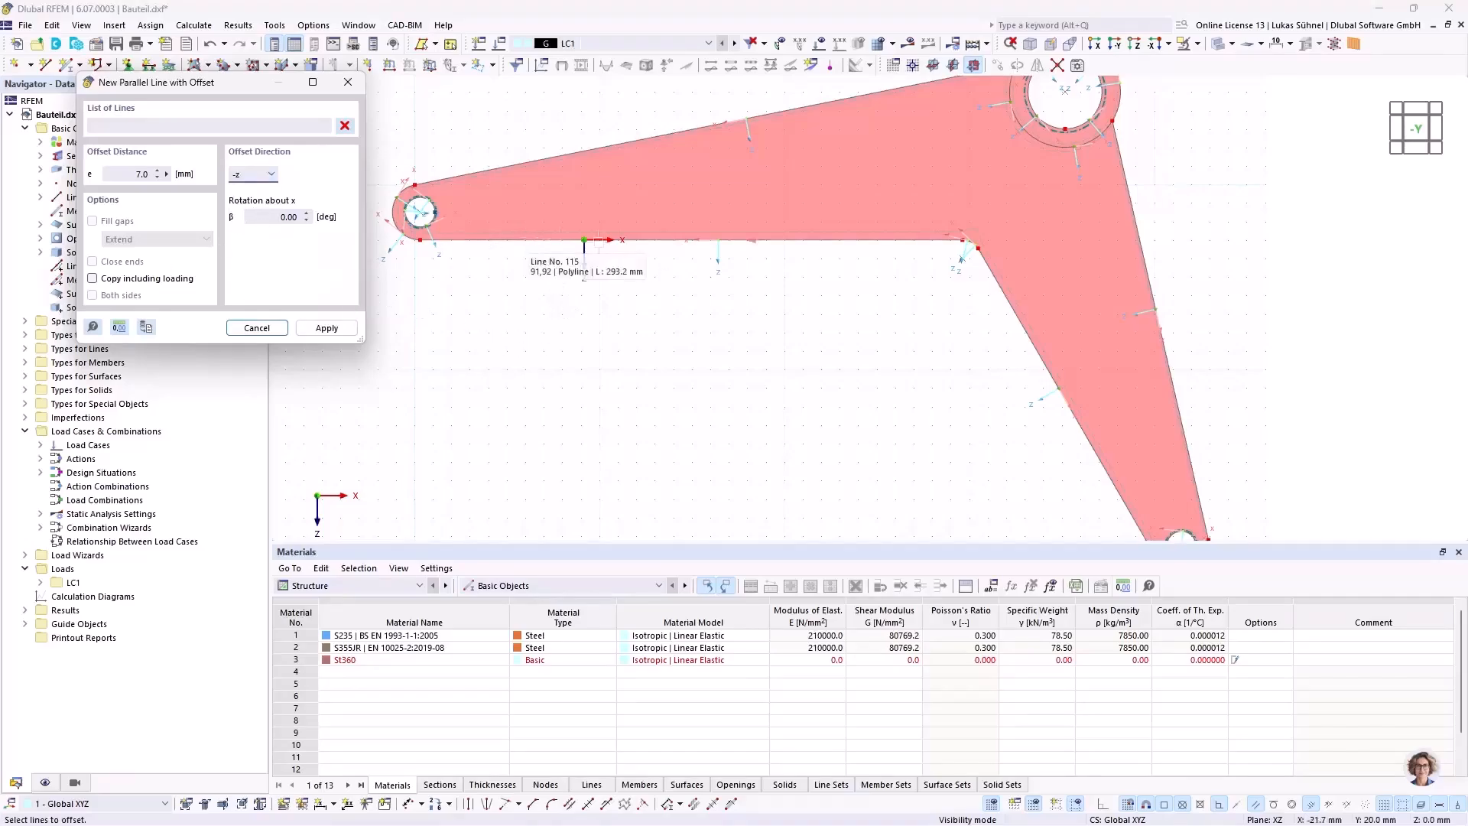
mouse_move(819, 331)
middle_down()
mouse_move(754, 315)
mouse_move(793, 338)
mouse_move(810, 325)
middle_up()
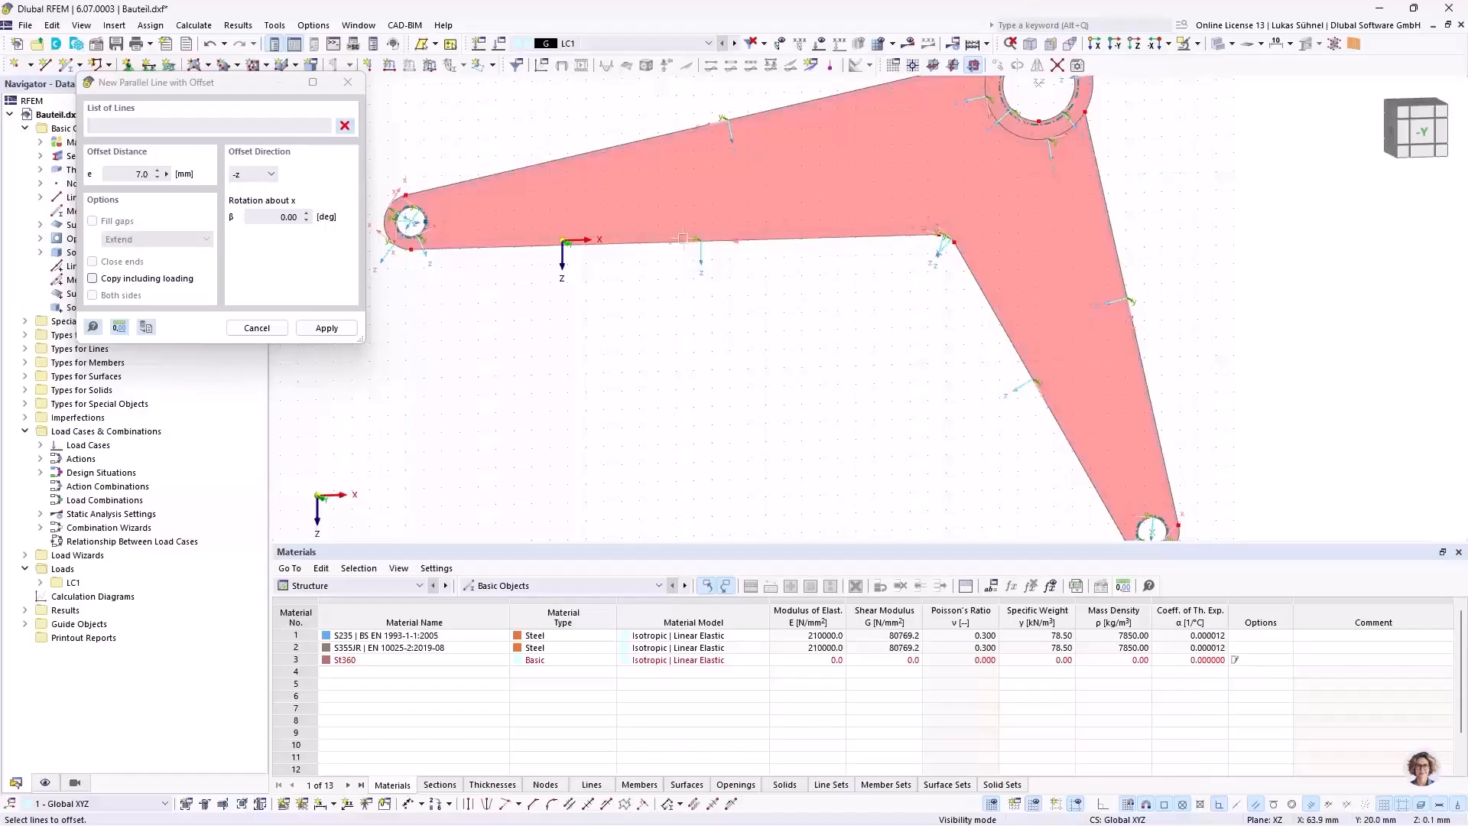
click(708, 241)
click(998, 355)
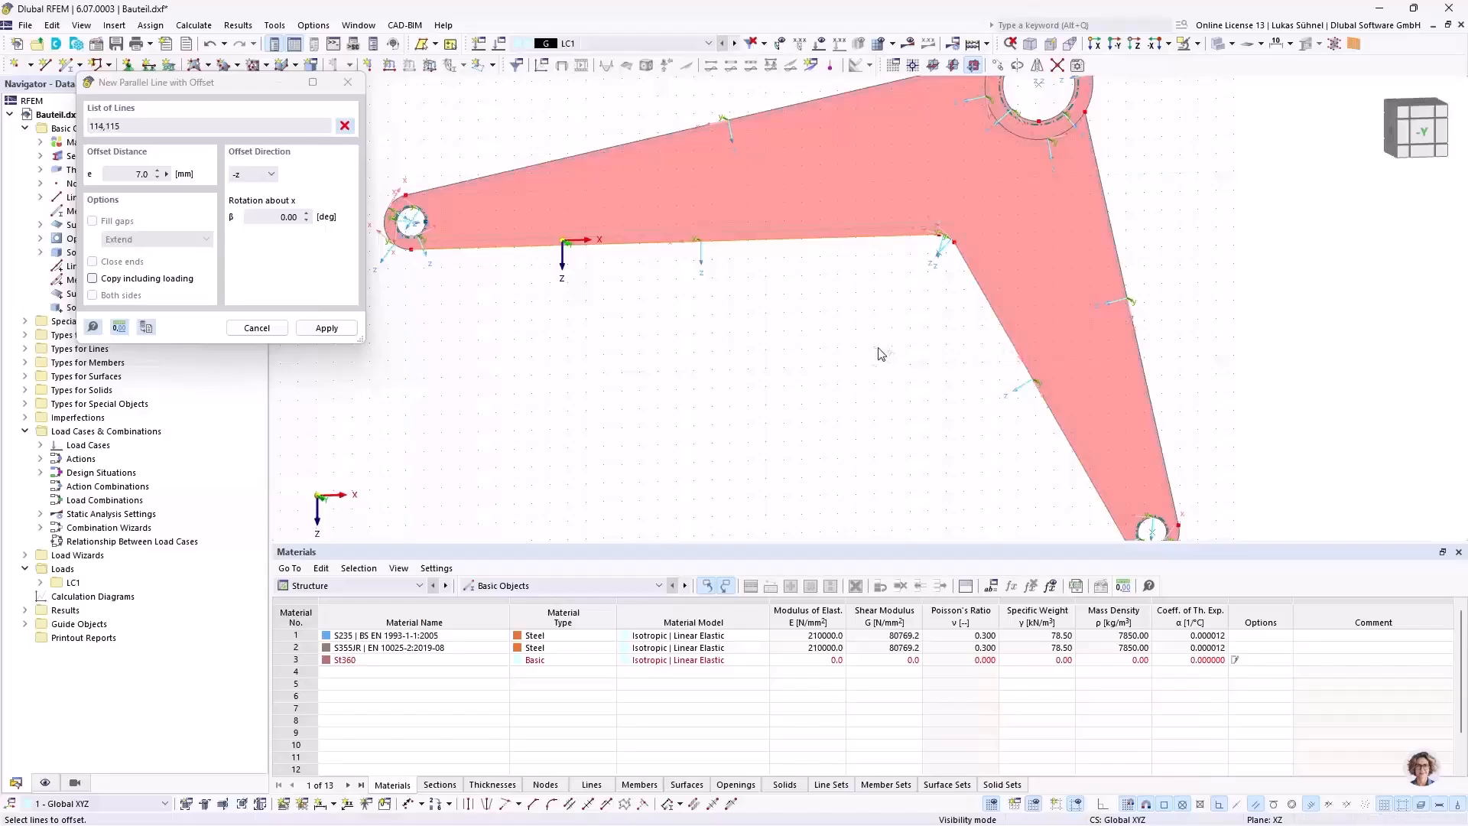
click(884, 342)
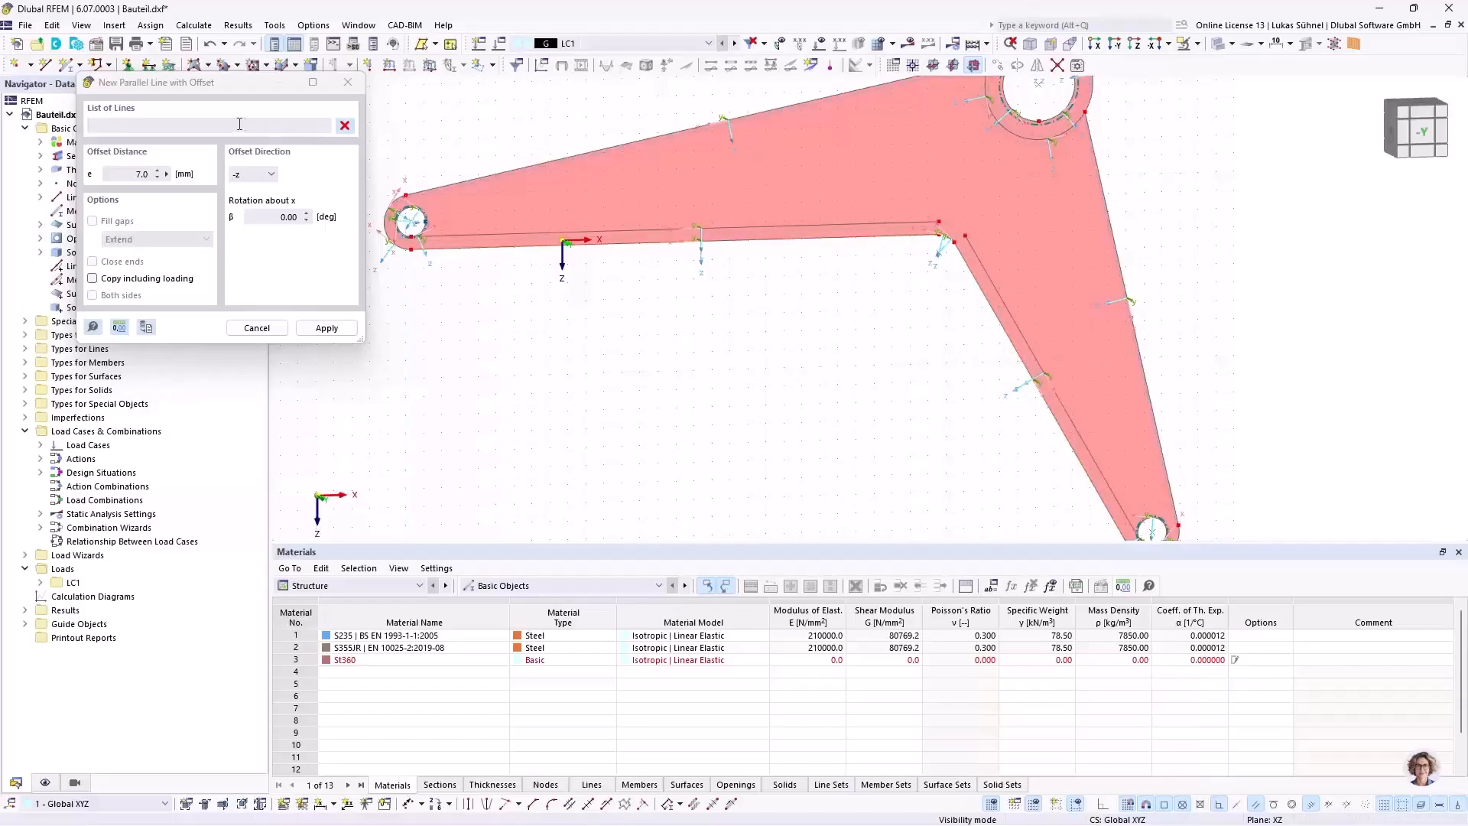
Step: Create 7 mm parallel lines in the +z direction from the long arm's upper edge and the short leg's outer edge
click(260, 176)
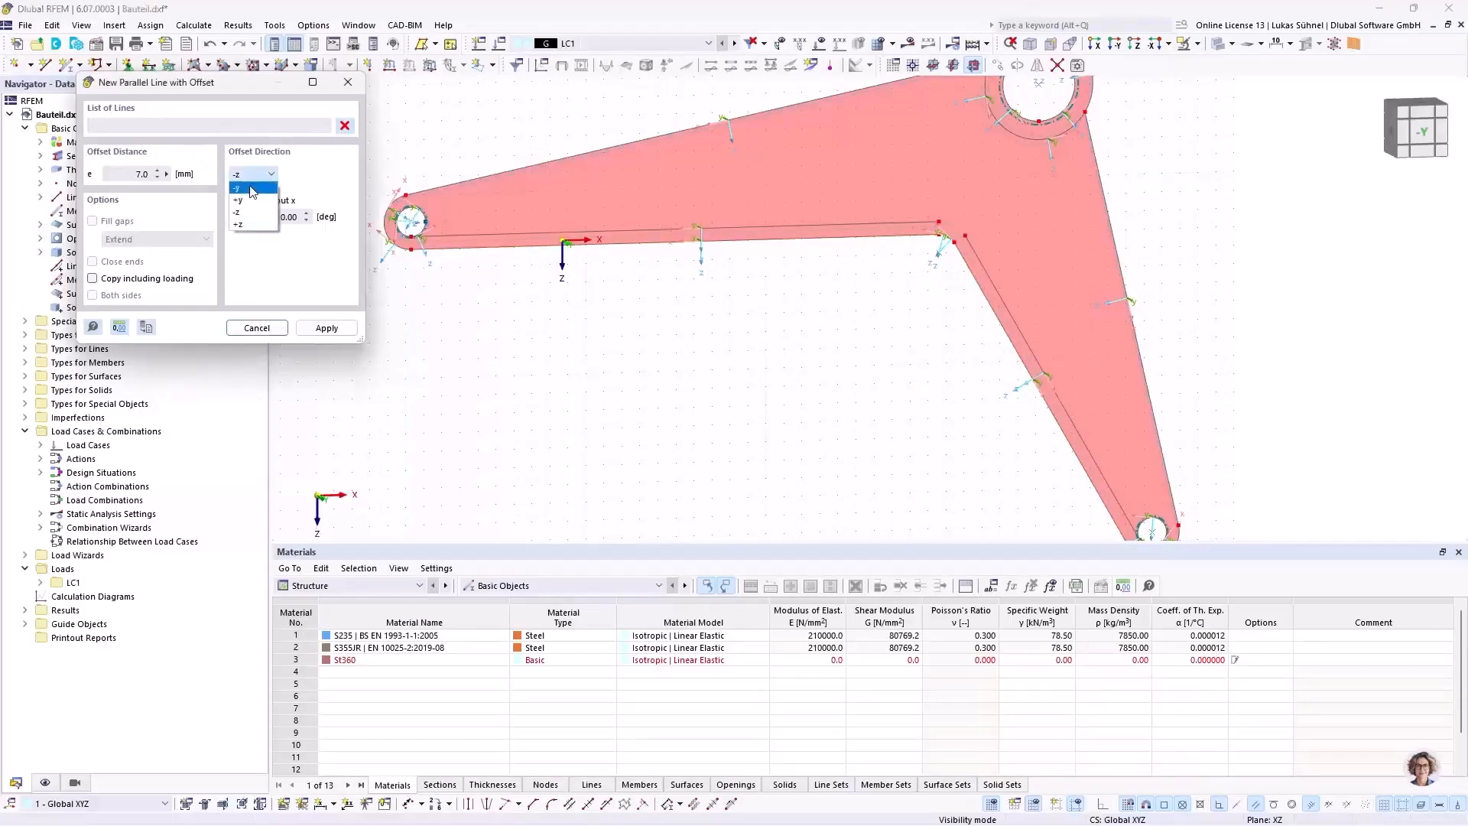
click(246, 224)
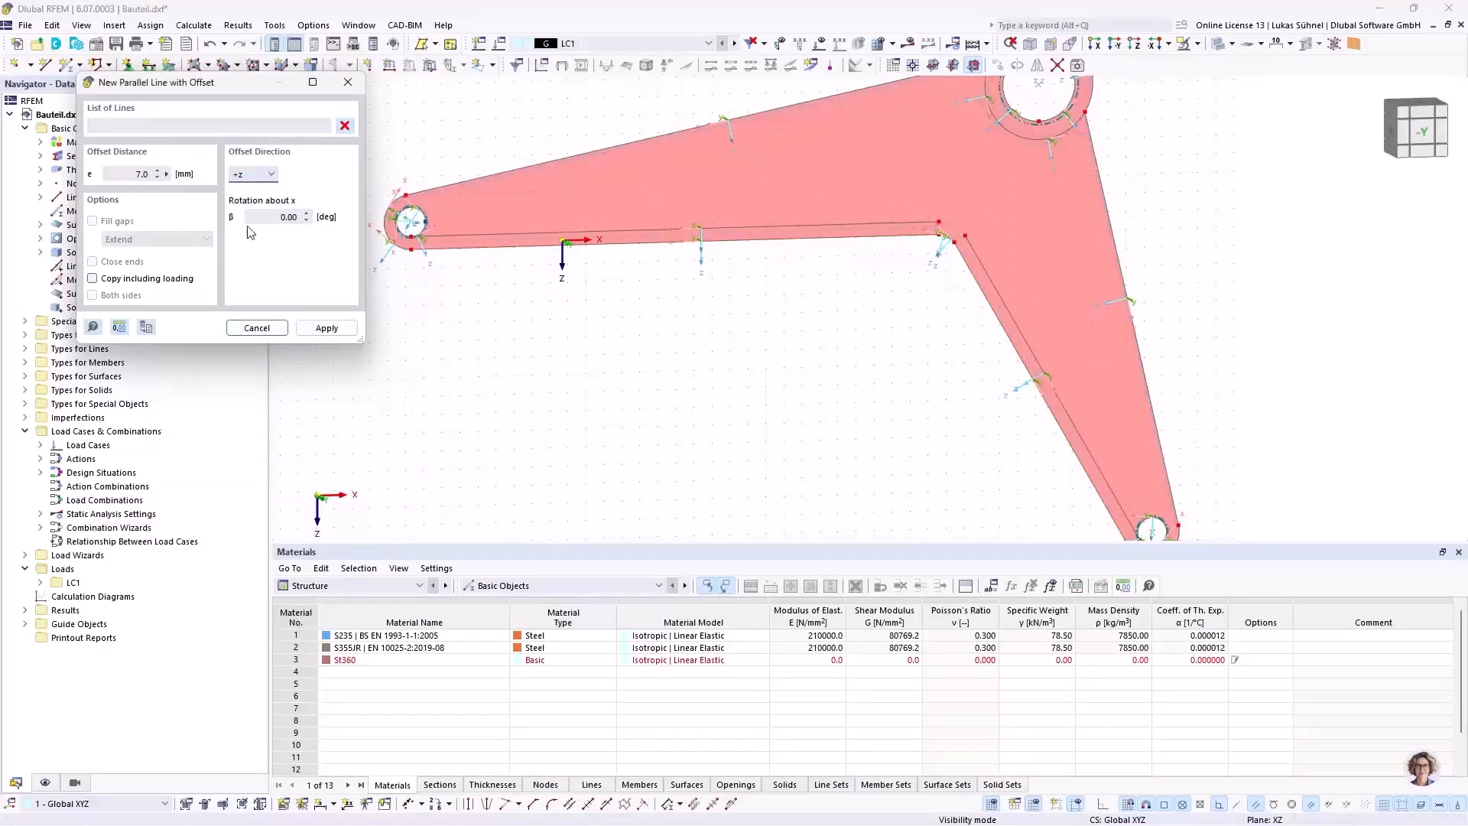
click(585, 154)
click(1119, 249)
right_click(915, 263)
right_click(763, 339)
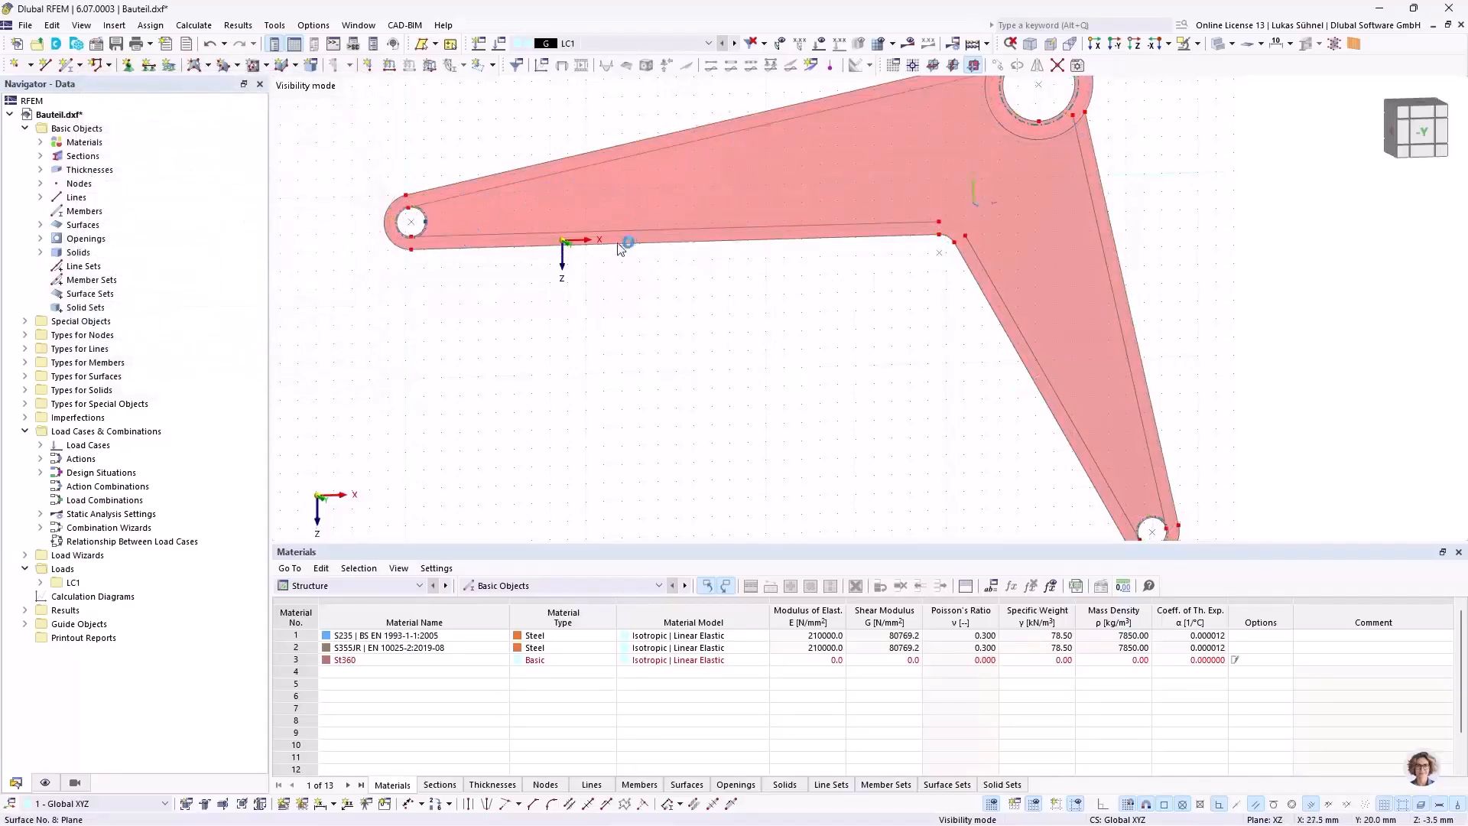
Step: Draw a line from the lower offset line's end at the bend to the upper offset line at X = 181.0, Z = -77.1 mm
scroll(460, 200, up, 2)
scroll(562, 319, down, 1)
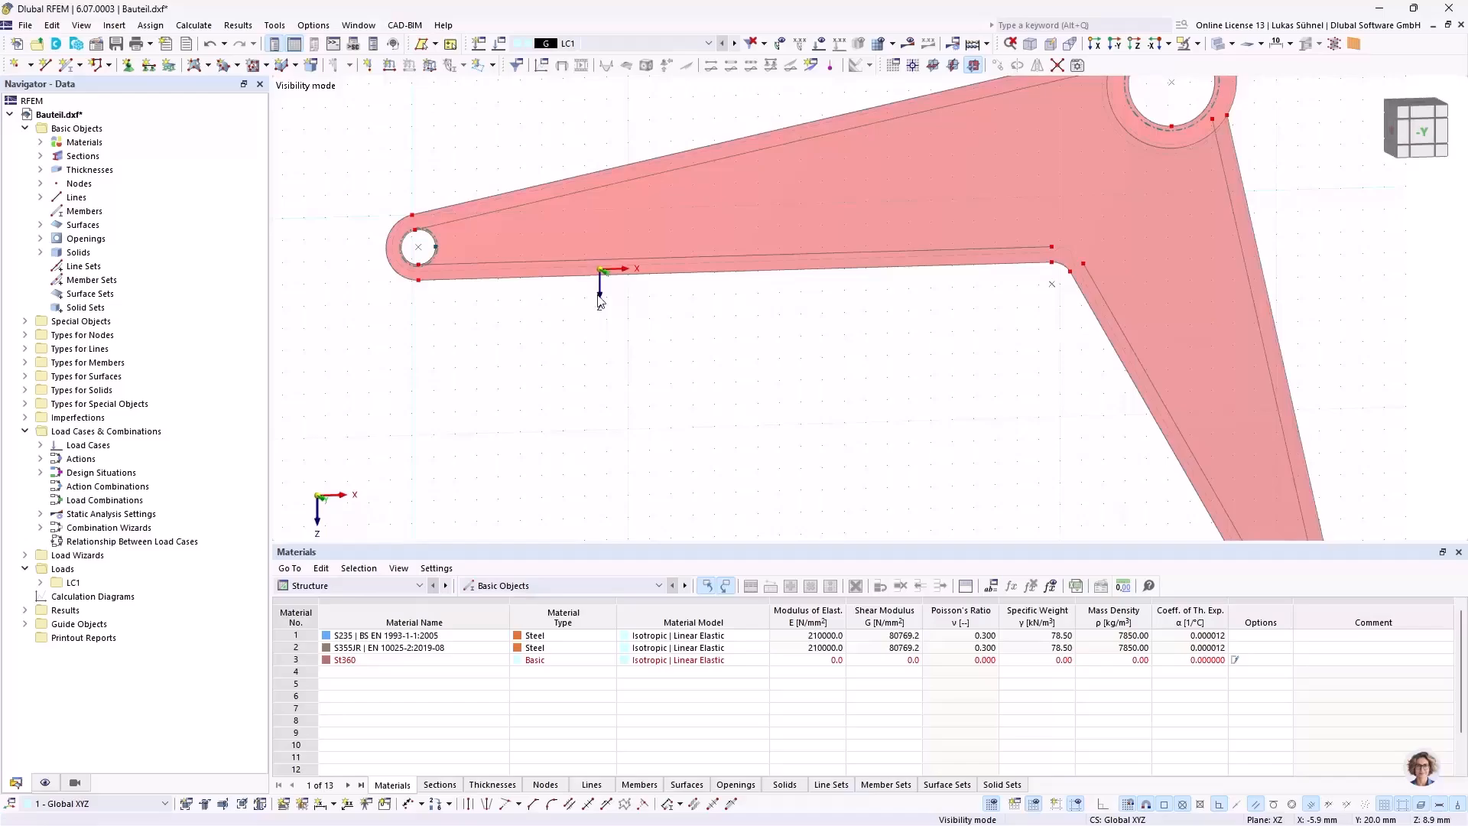
middle_drag(634, 365, 490, 336)
scroll(490, 329, down, 1)
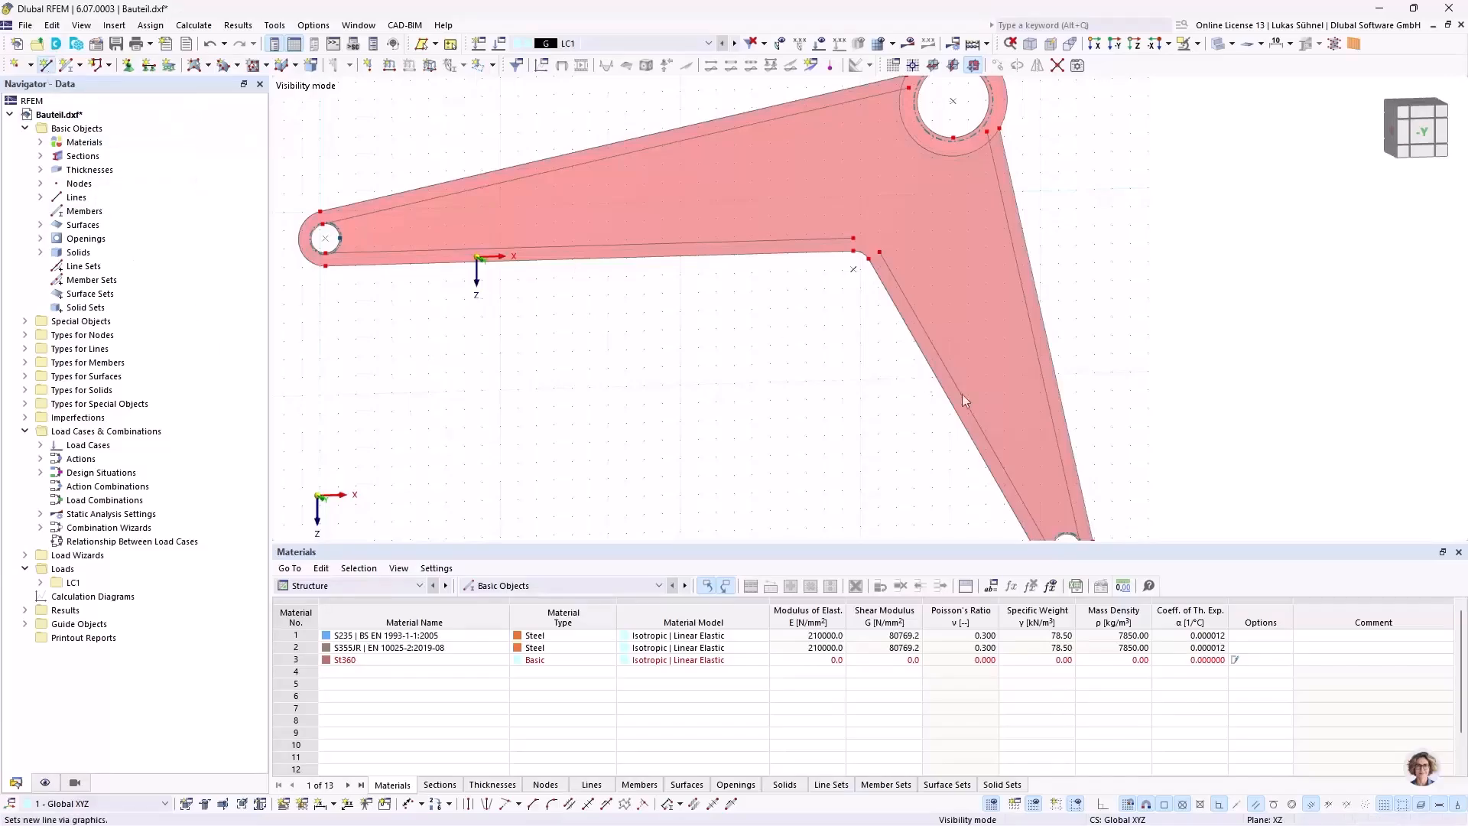
middle_drag(777, 396, 795, 458)
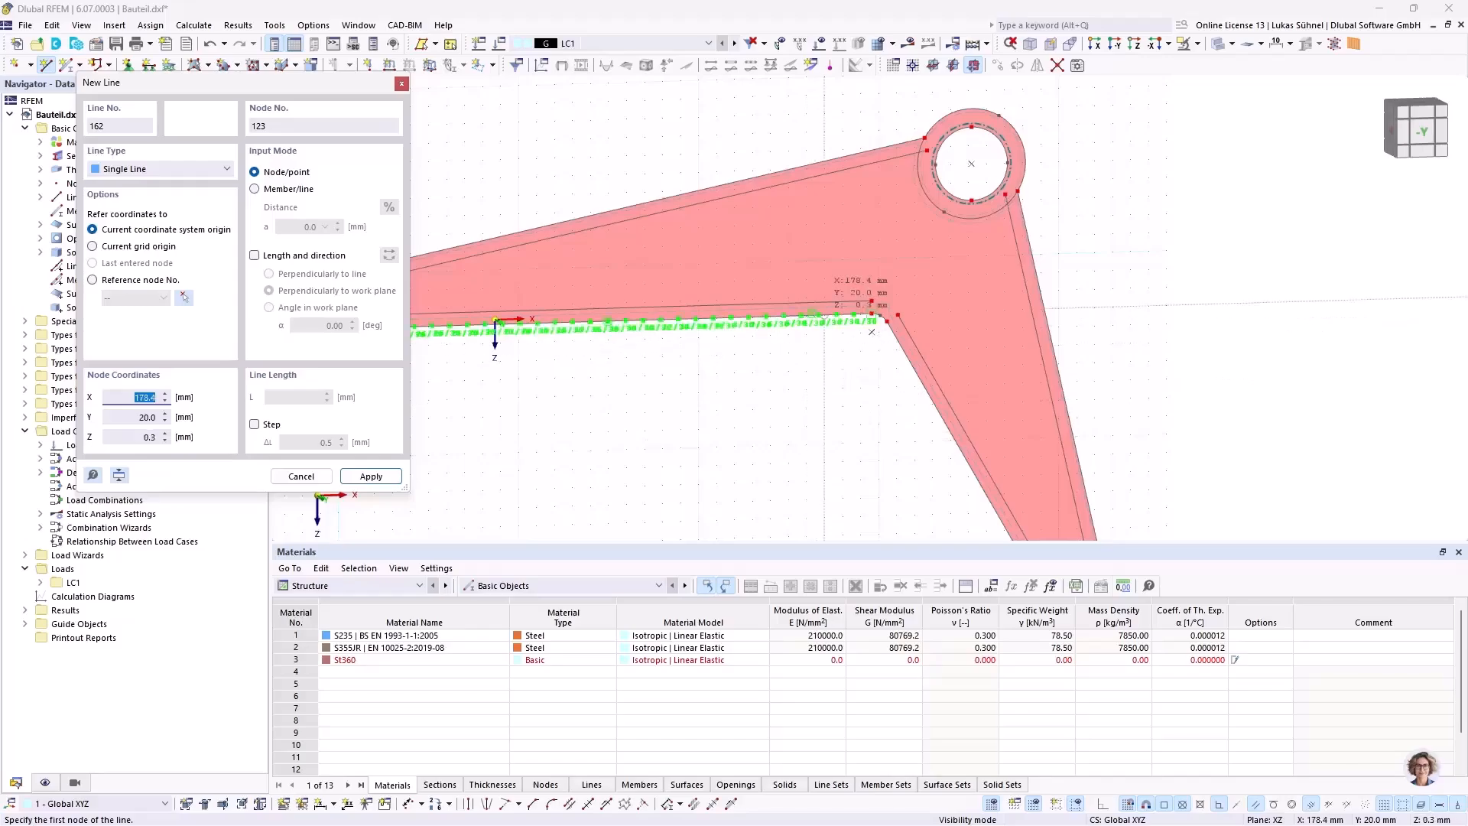
scroll(880, 283, up, 2)
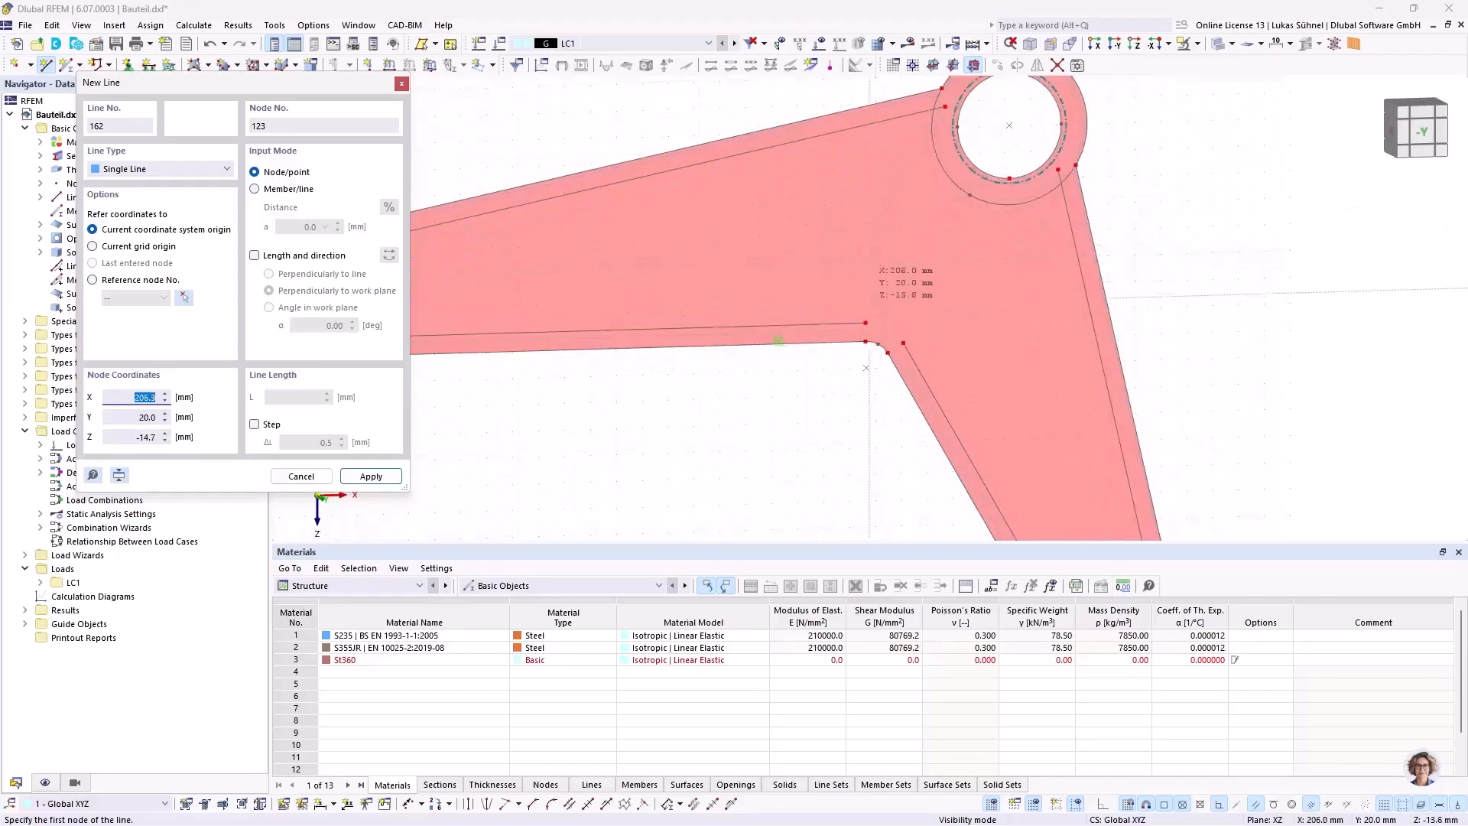
click(866, 322)
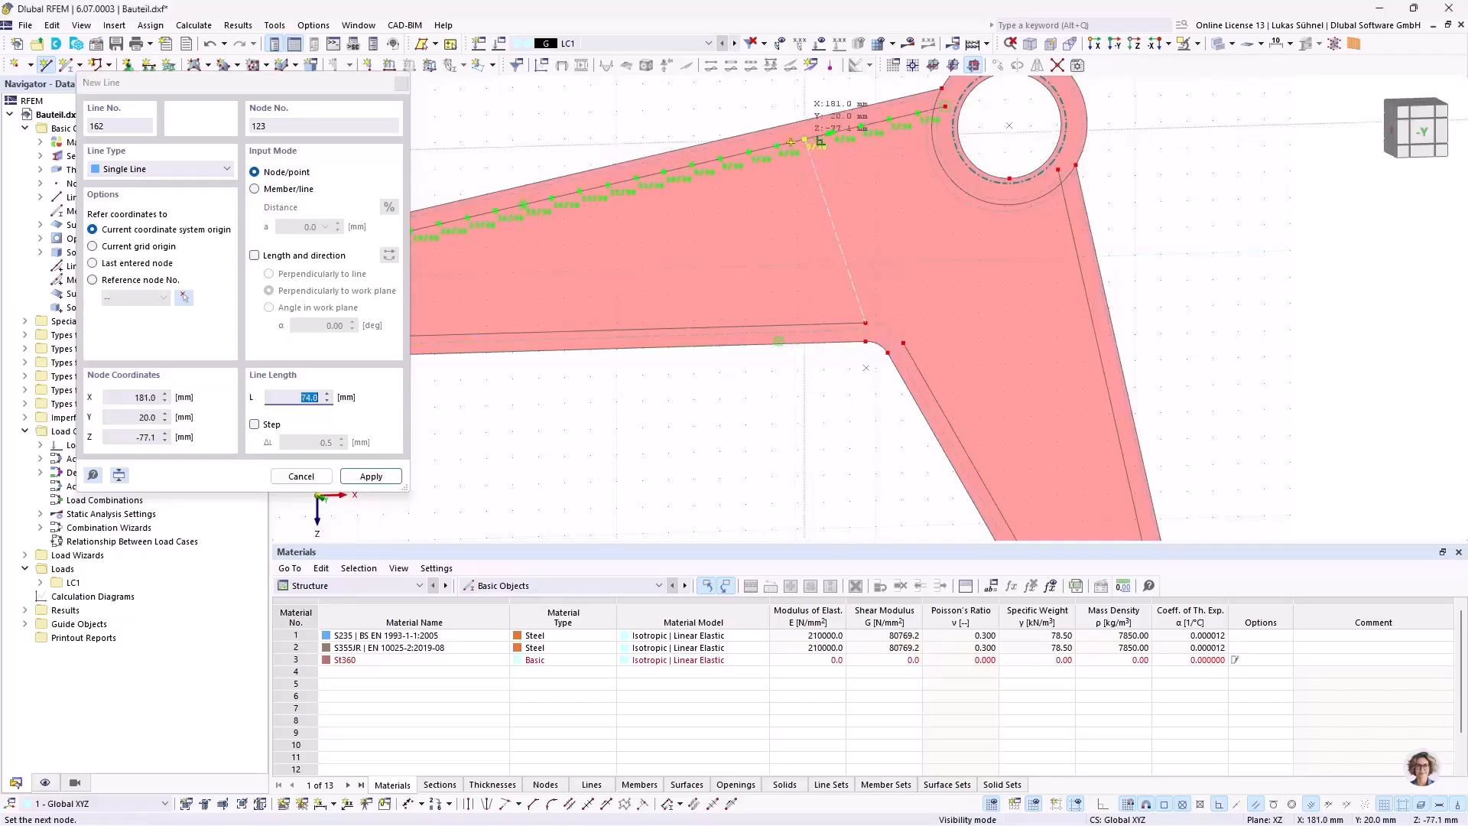
click(792, 179)
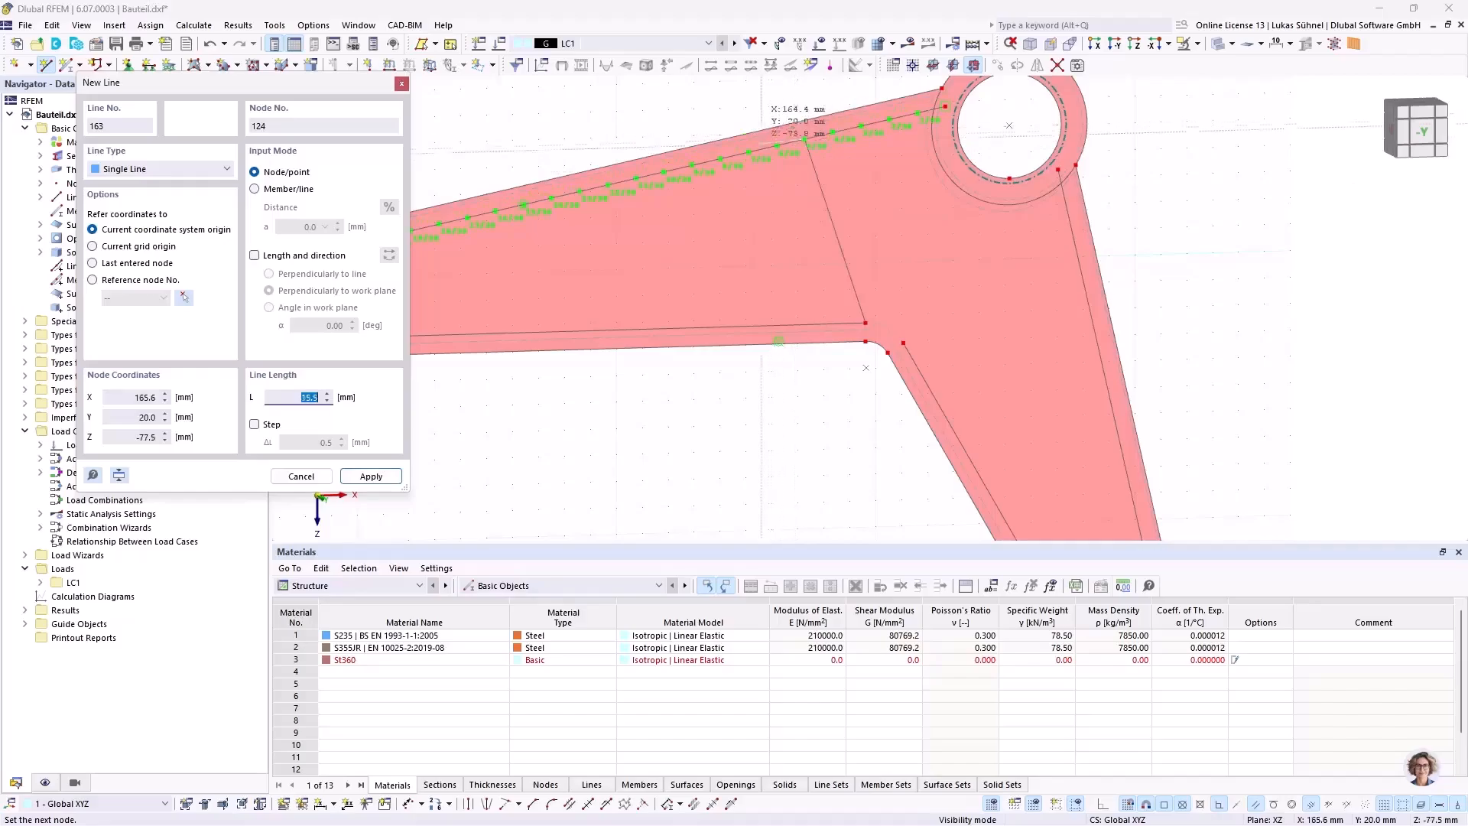
Step: Continue with a diagonal line down to the lower offset line at X = 87.3, Z = -6.9 mm and end the chain
middle_drag(666, 286, 776, 239)
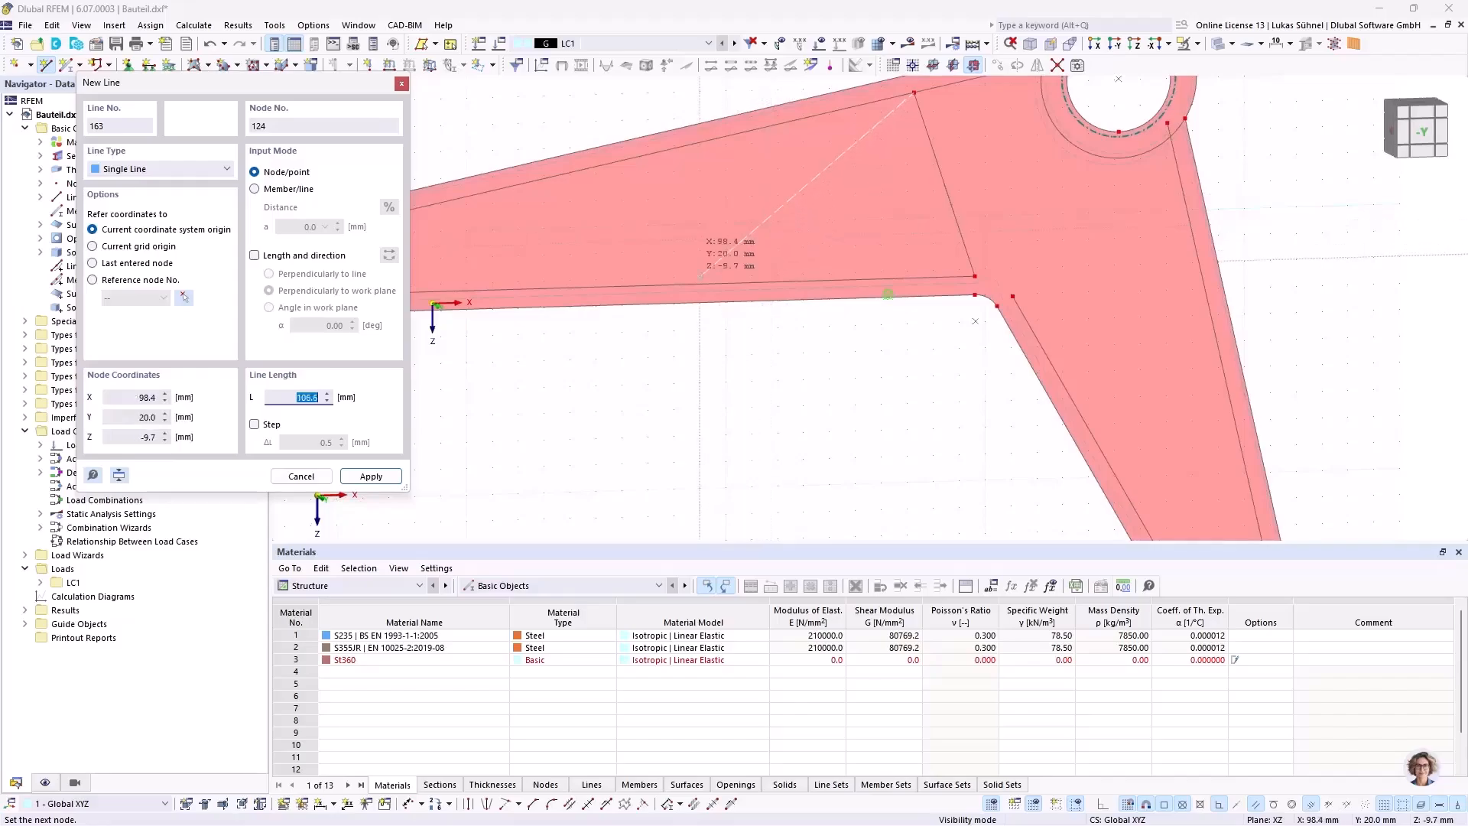
scroll(905, 286, up, 2)
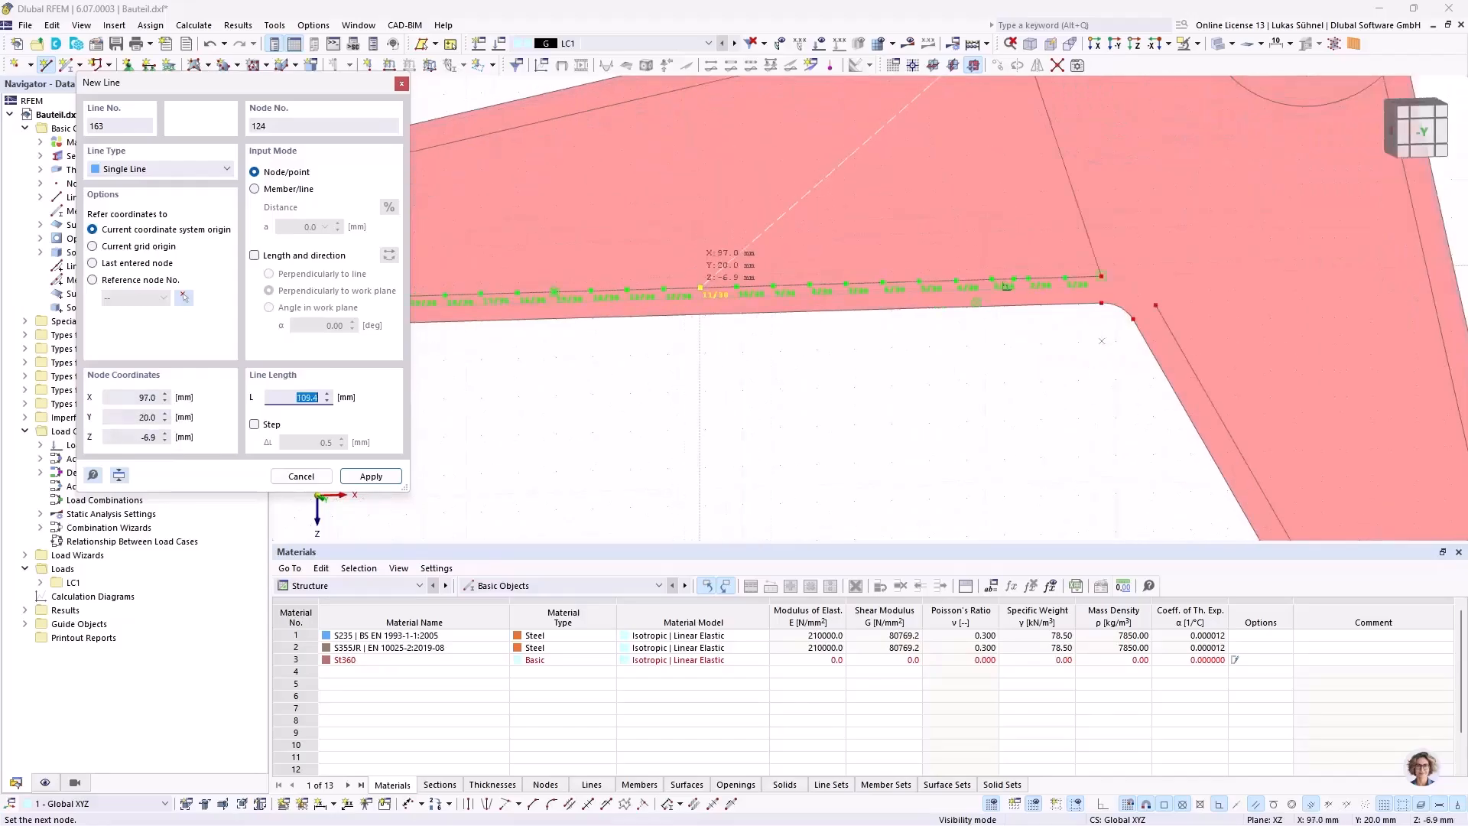
click(662, 288)
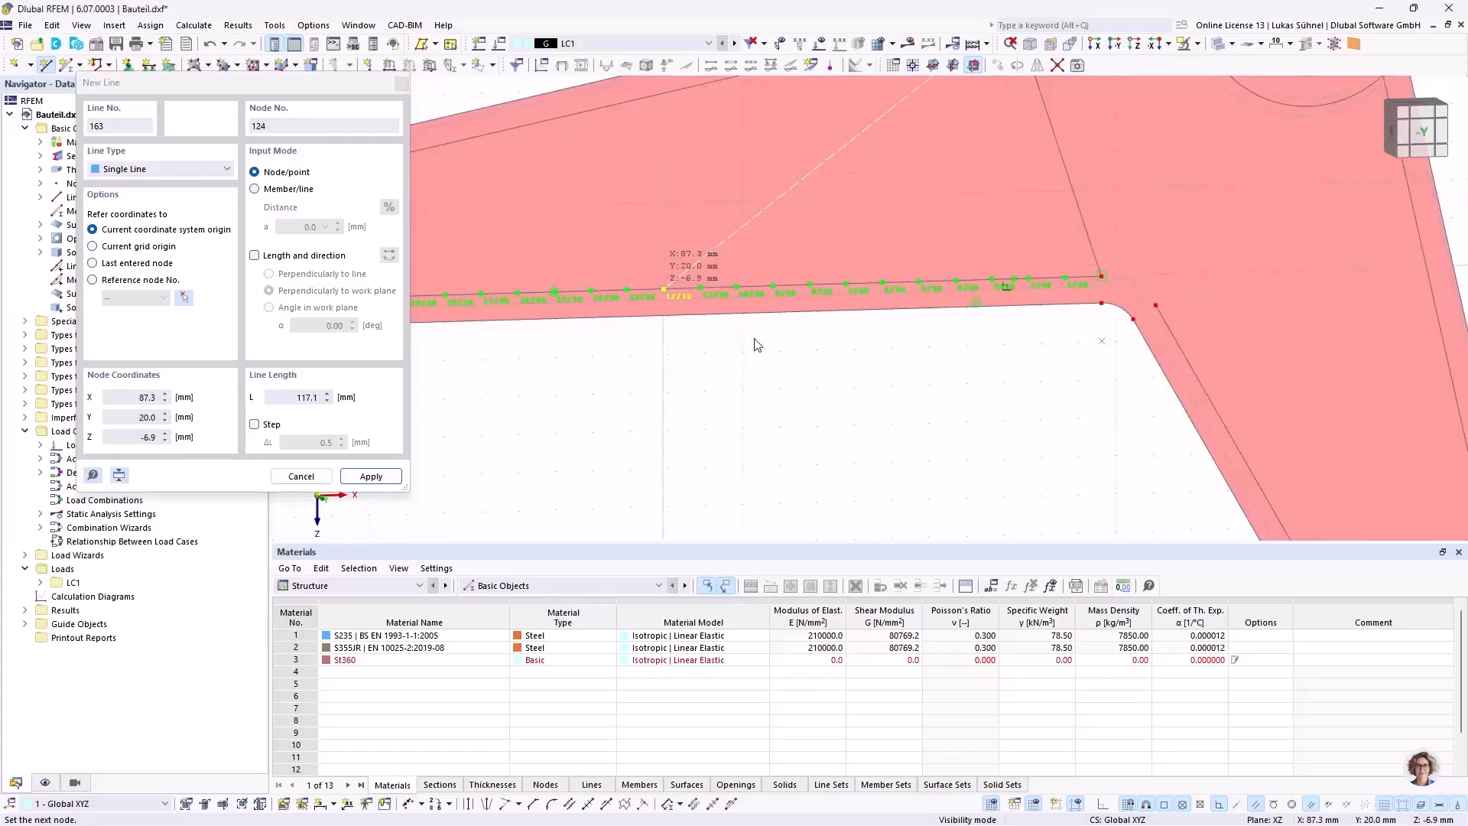
key(Escape)
scroll(767, 365, down, 1)
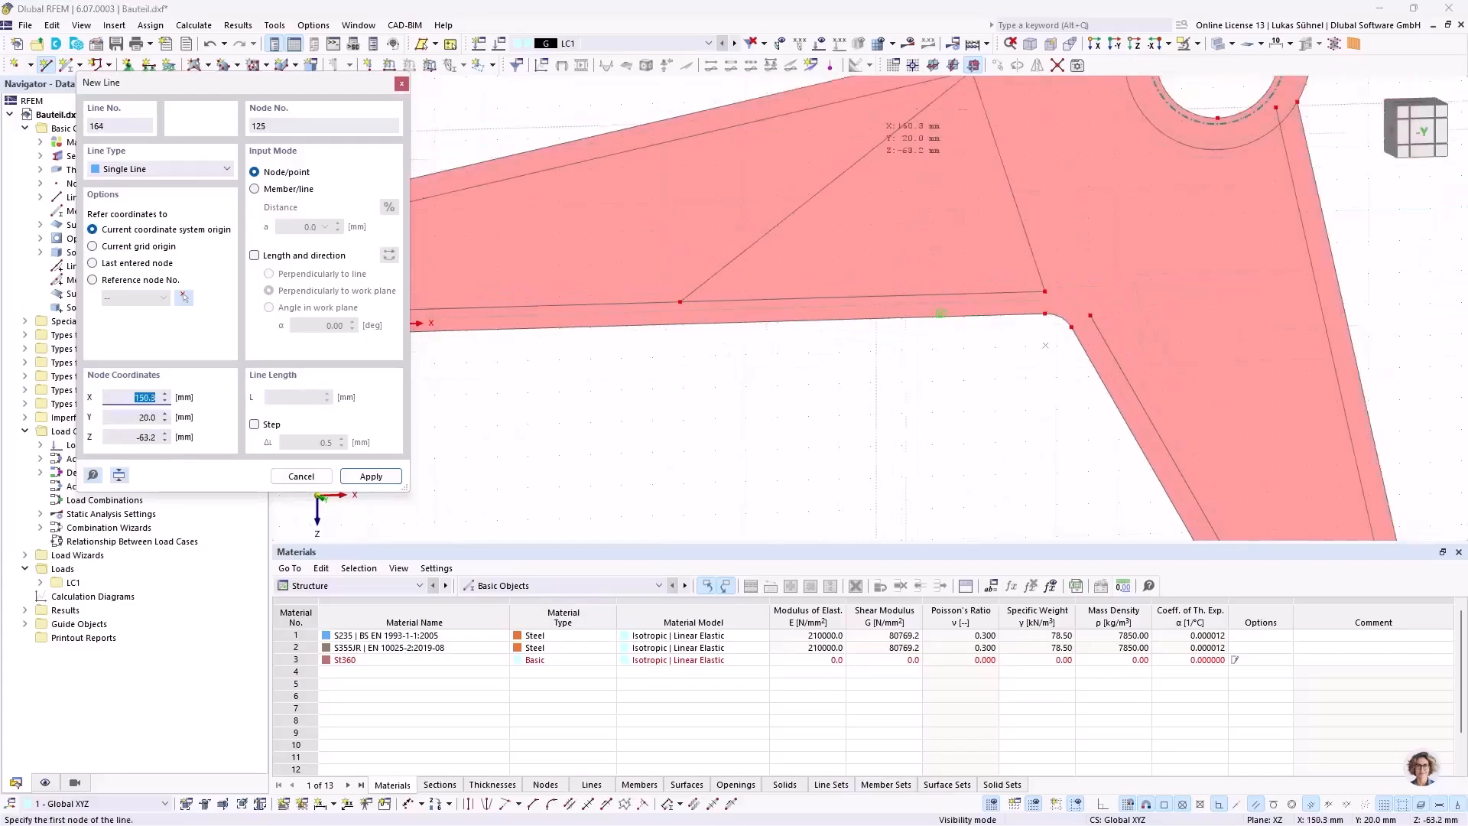
Step: Draw a second diagonal from the upper offset line at X = 159.3, Z = -72.7 mm to the lower one at X = 67.7, Z = -6.9 mm
scroll(971, 302, down, 2)
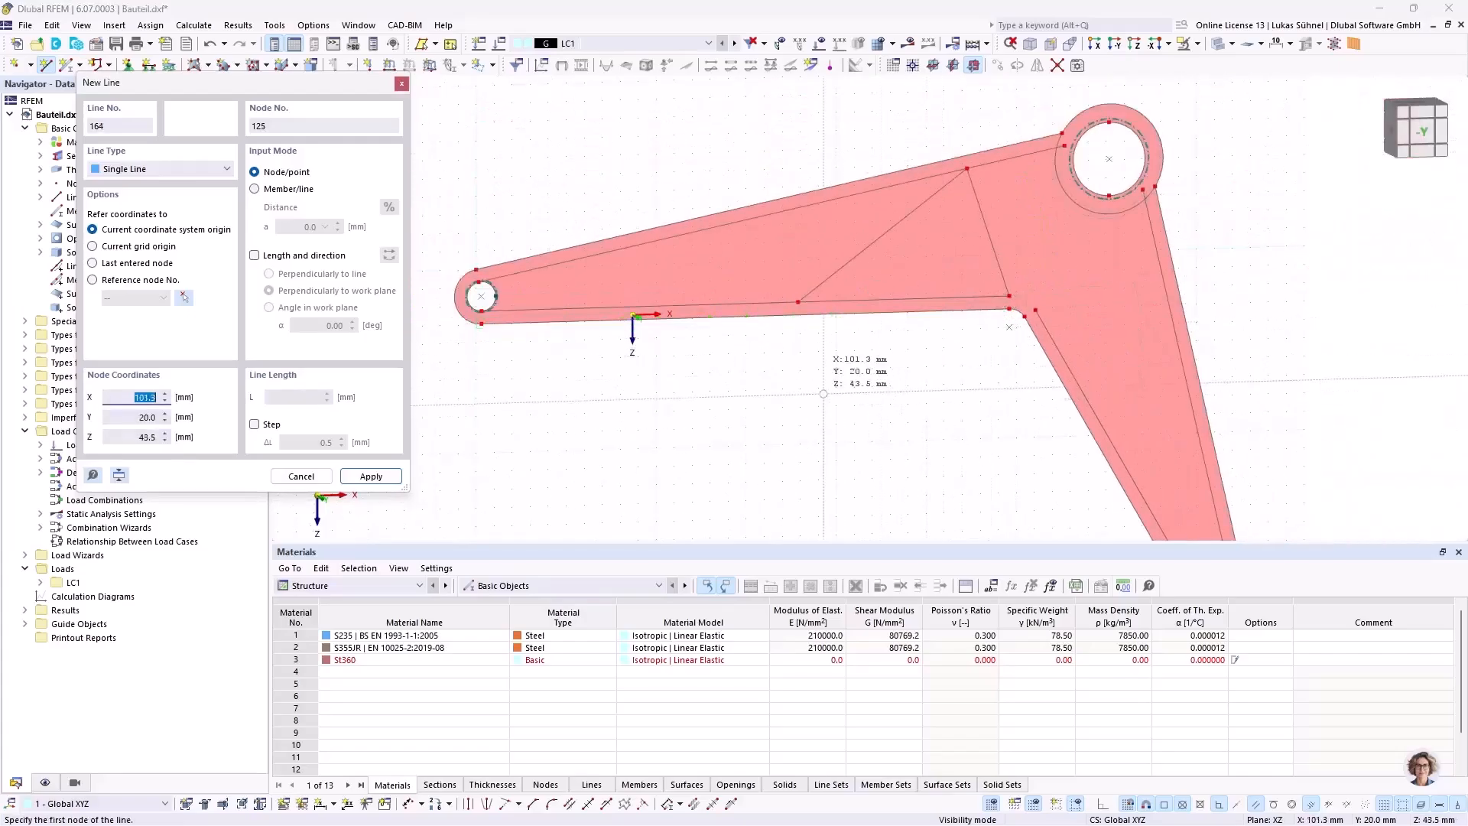
scroll(903, 199, up, 3)
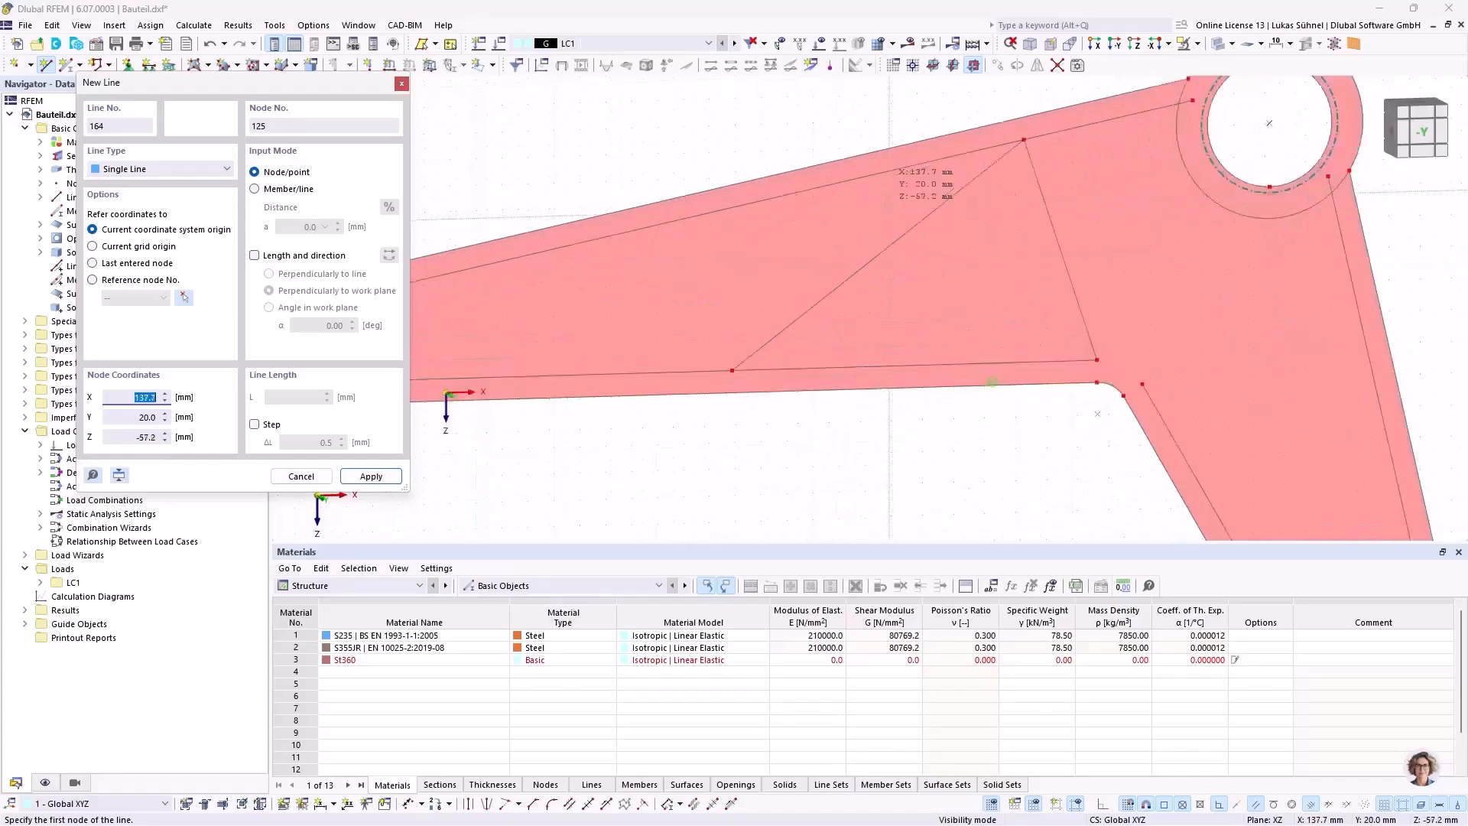
click(996, 123)
scroll(997, 122, down, 5)
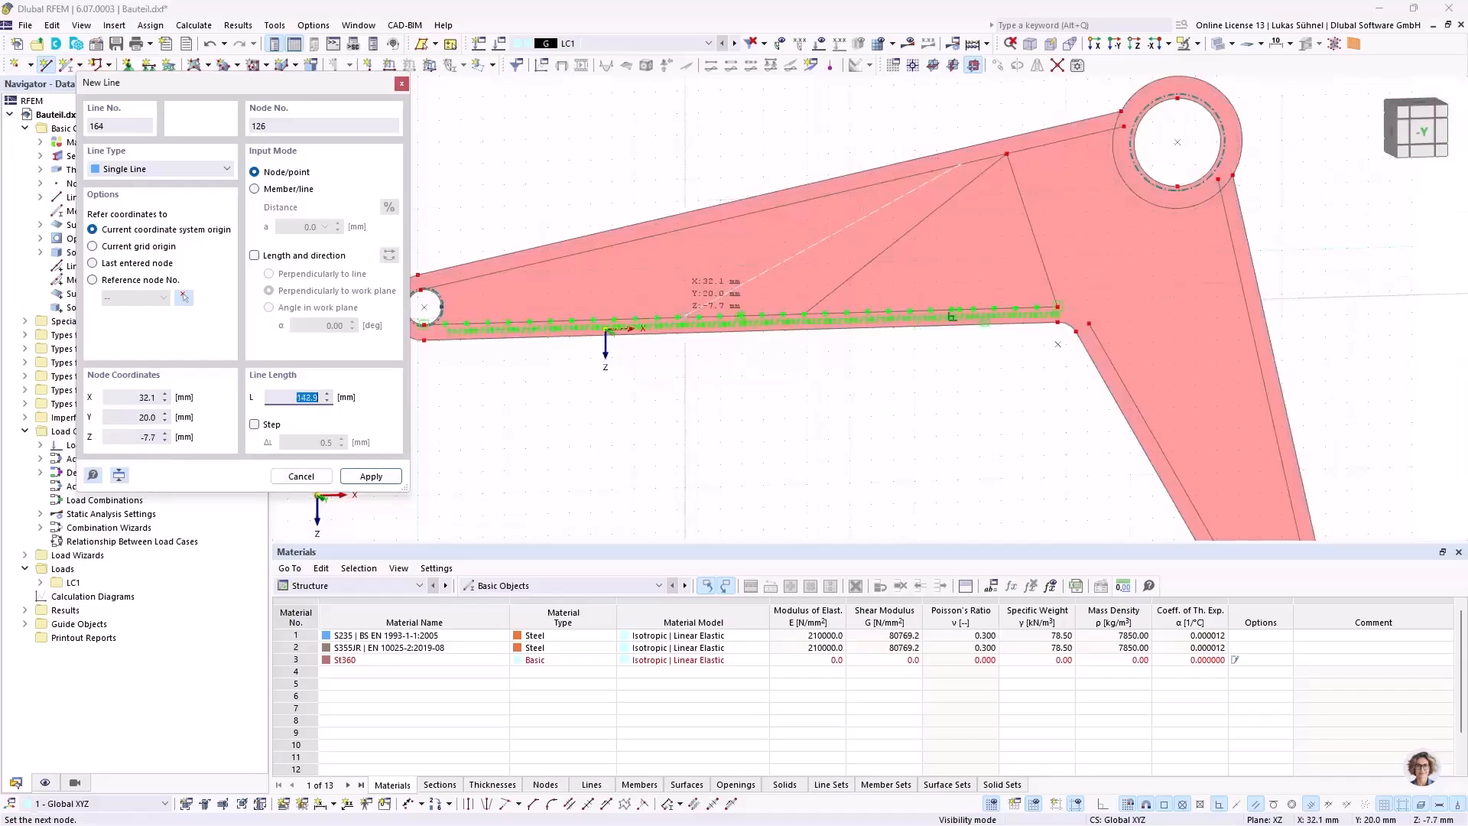
scroll(697, 312, up, 4)
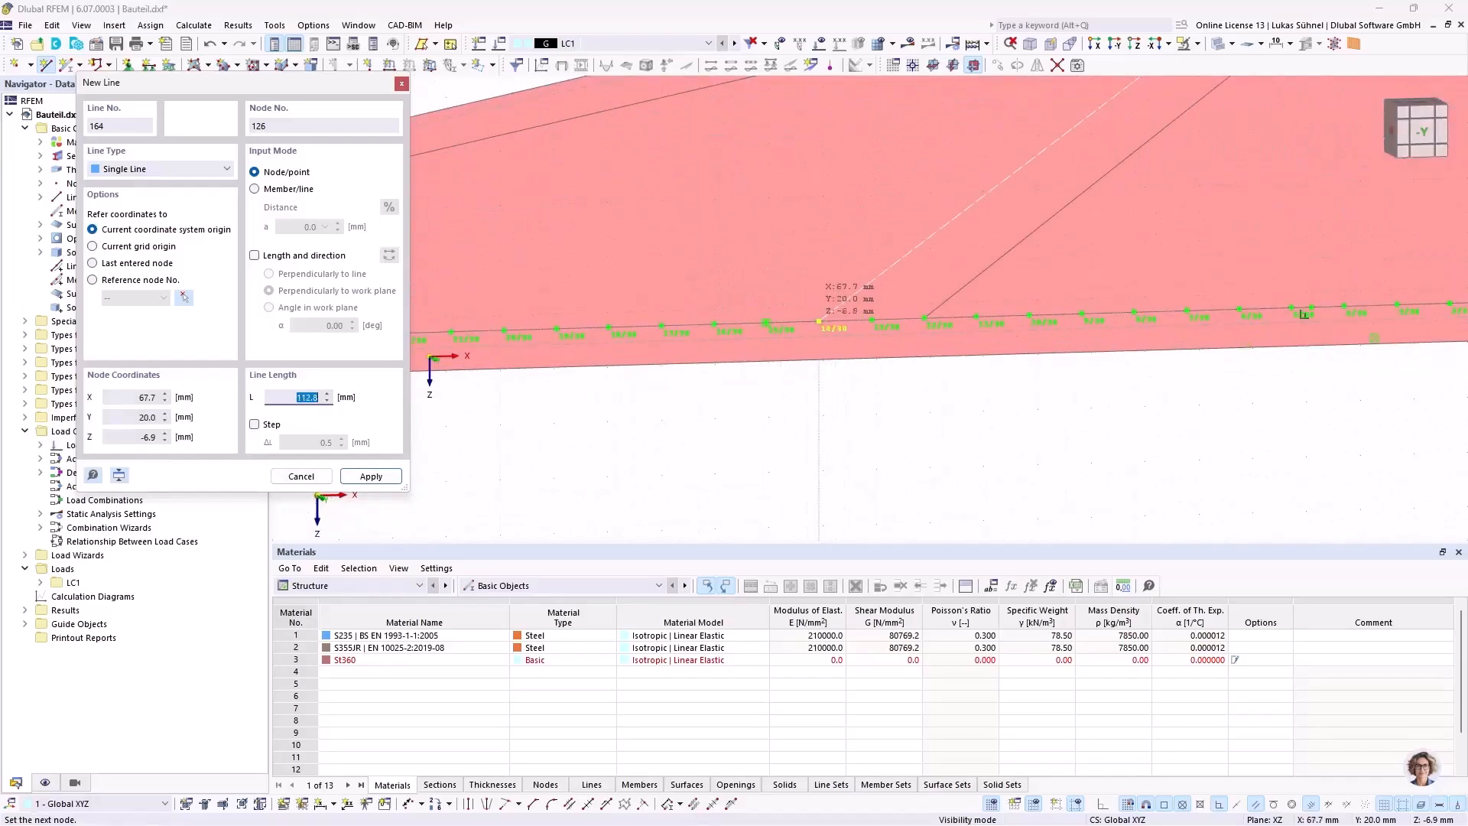
click(819, 321)
click(819, 321)
Step: Draw a short line beside the small hub between the long arm's offset lines, then shift its lower node to make it vertical
scroll(819, 321, down, 3)
scroll(994, 276, down, 4)
scroll(738, 246, up, 3)
scroll(738, 246, up, 1)
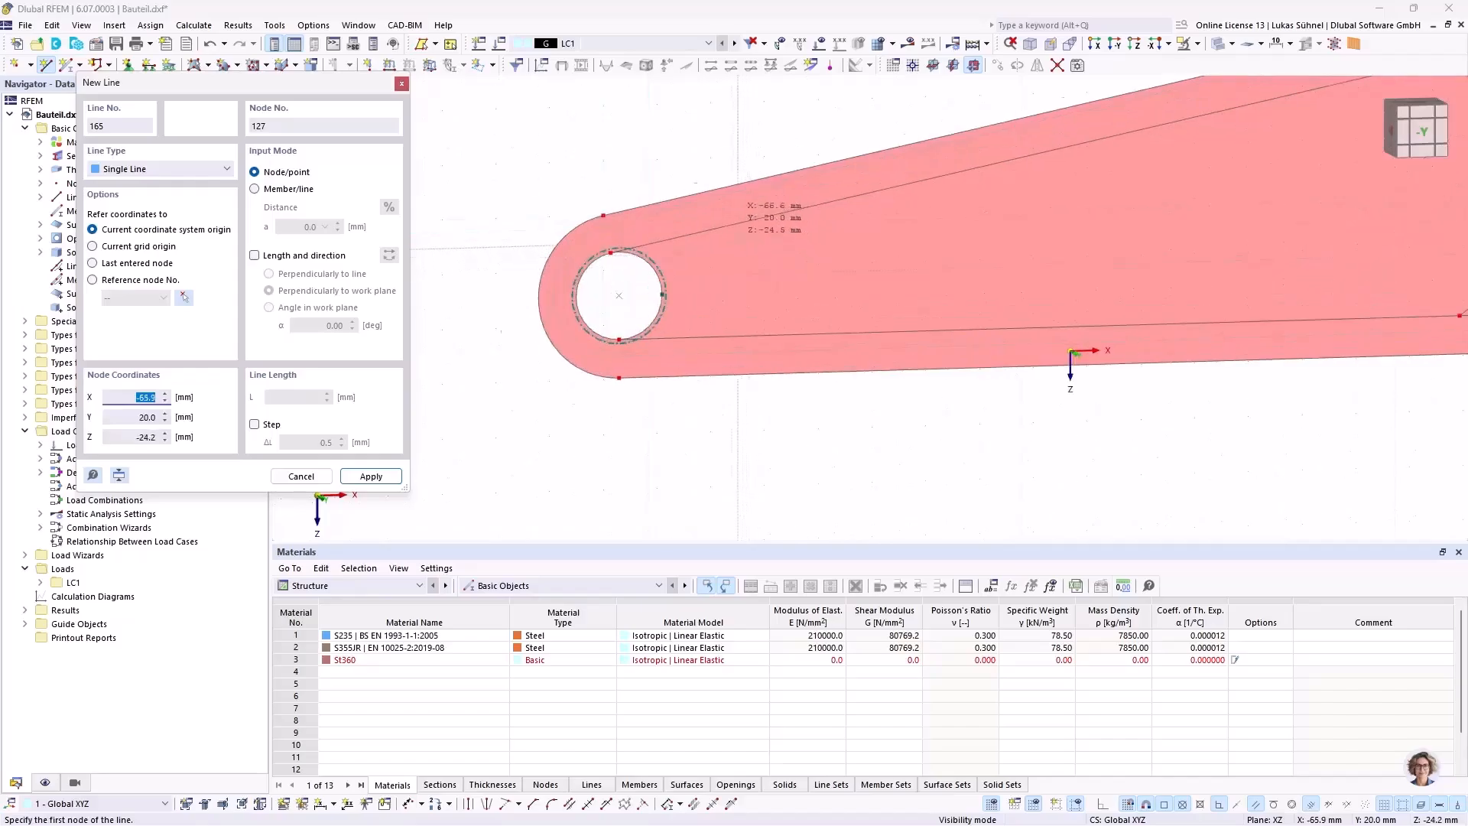
scroll(738, 246, up, 1)
click(793, 355)
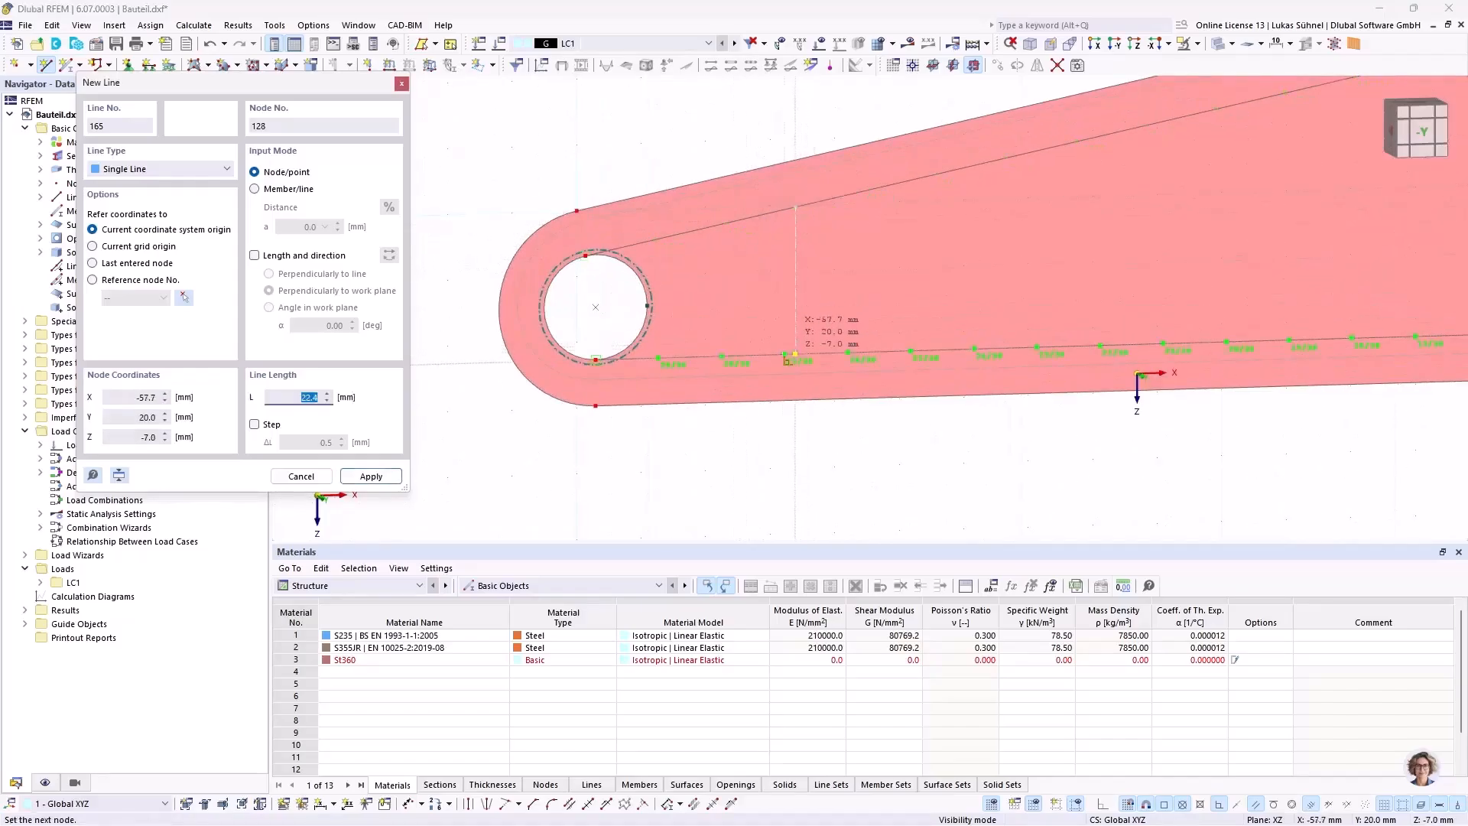
click(783, 359)
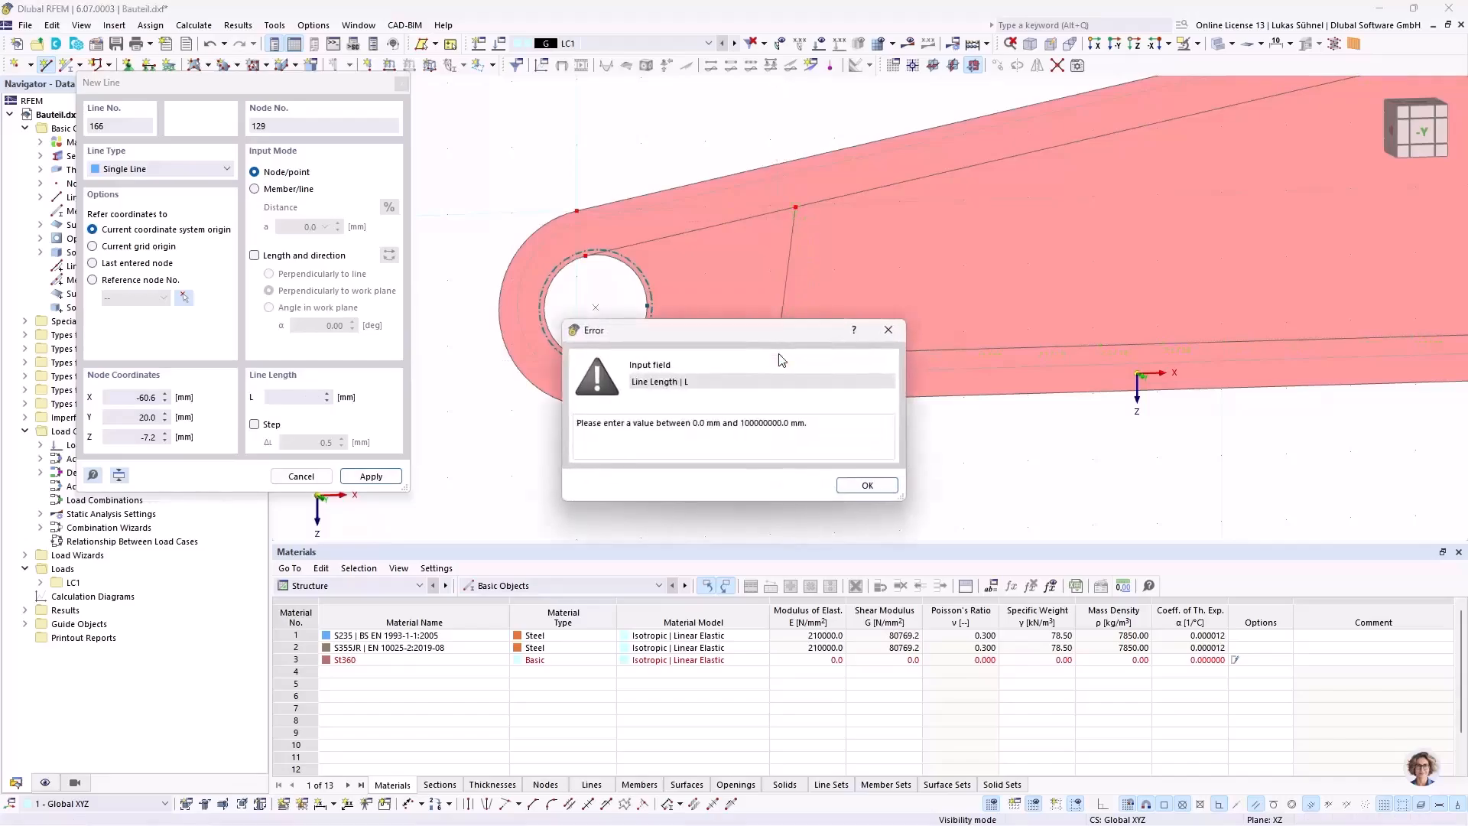
click(867, 485)
scroll(796, 359, up, 2)
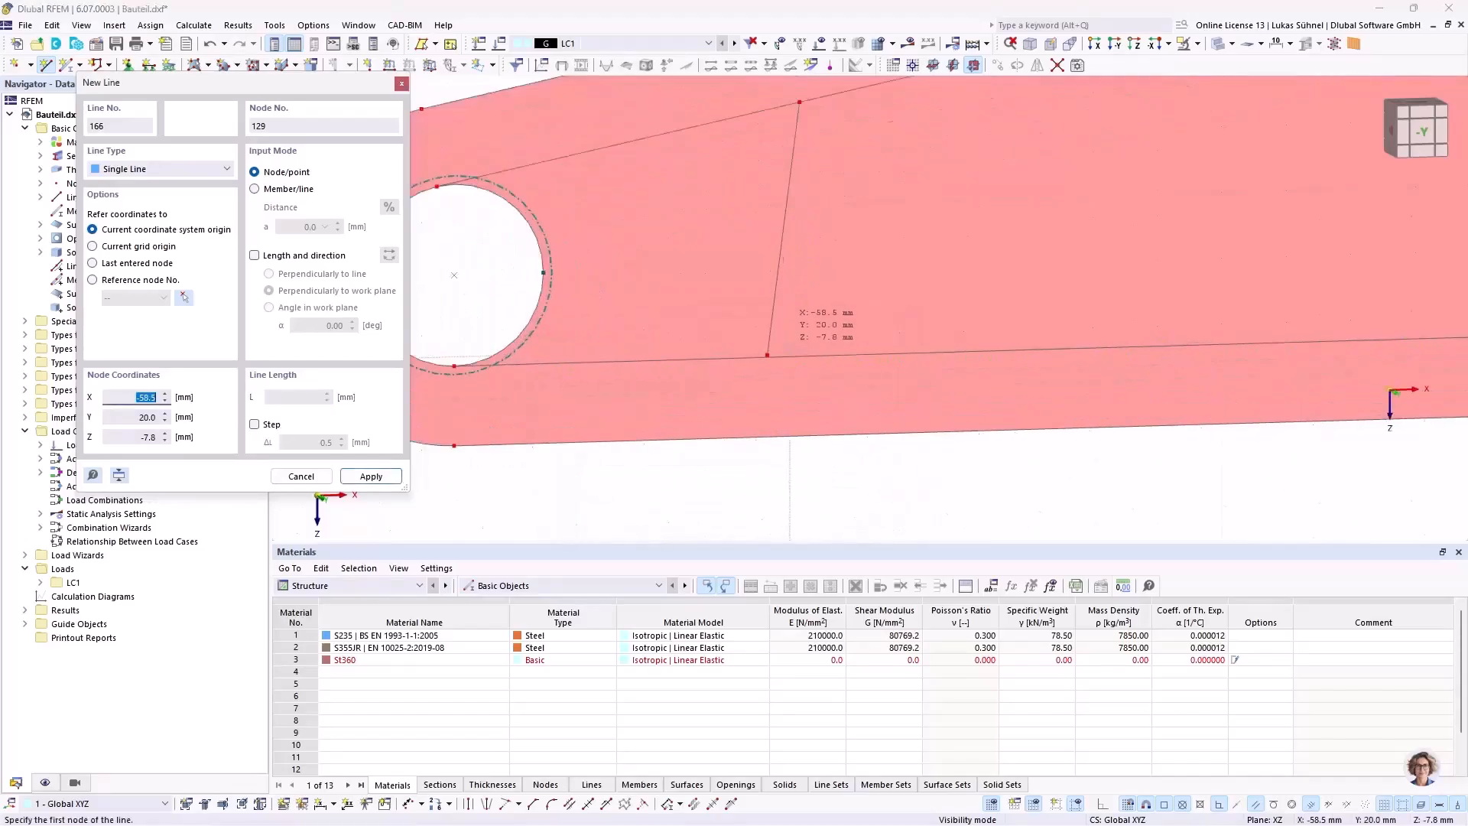
key(Escape)
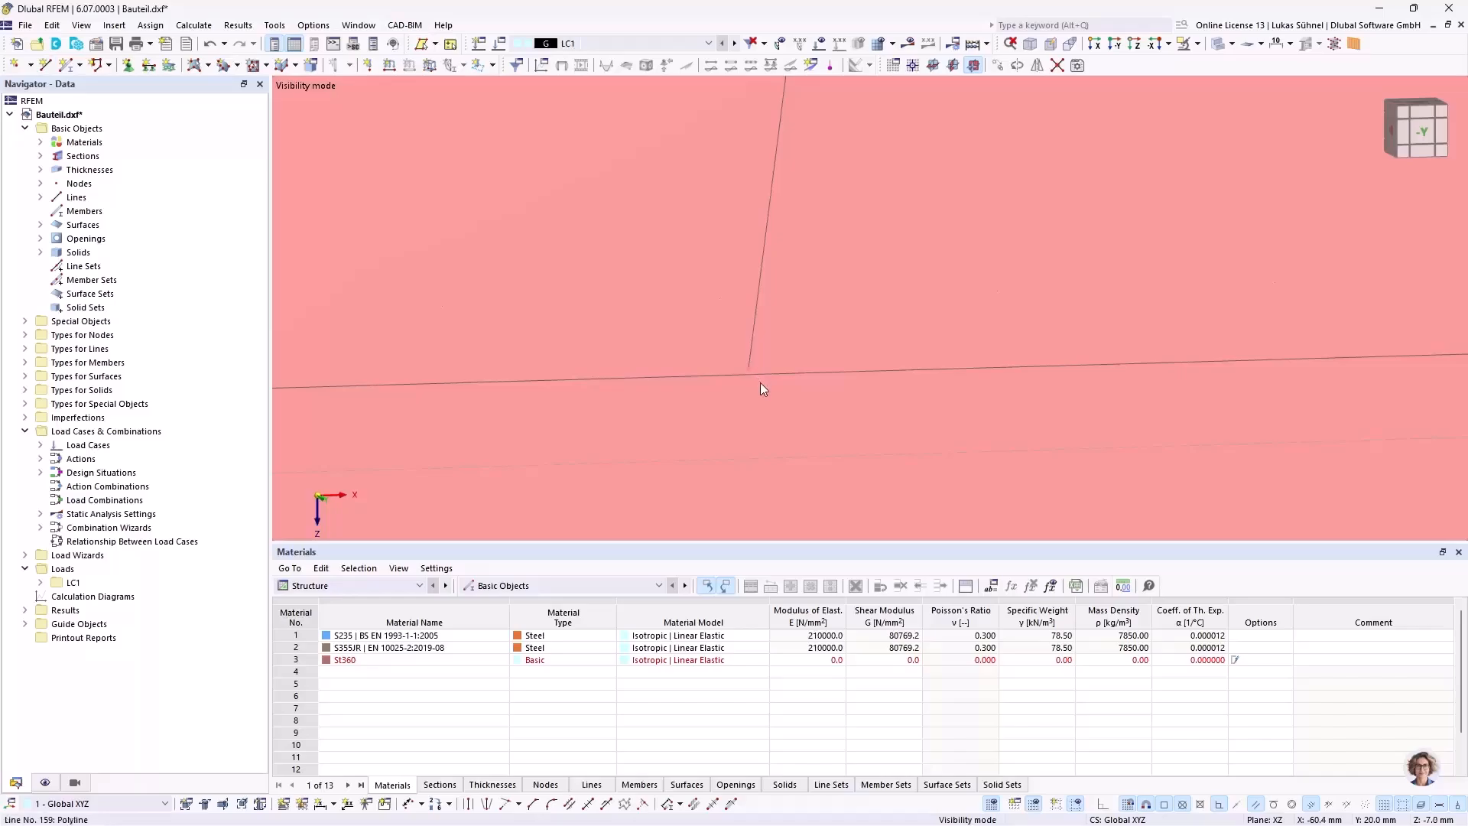
drag(758, 379, 829, 373)
scroll(558, 367, down, 8)
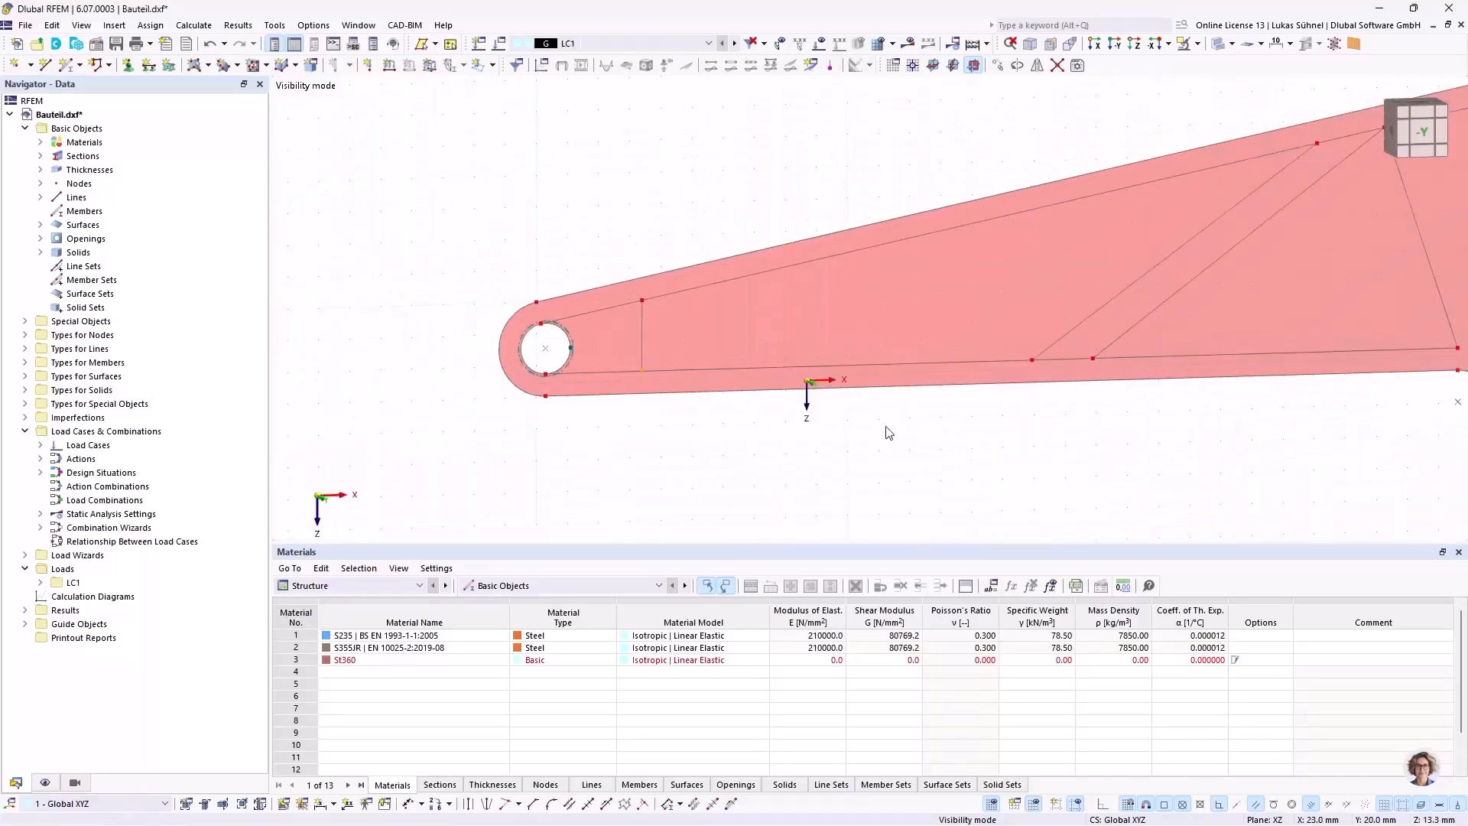
Step: Draw a line parallel to the bend's steep cross line, from the upper offset line down to about X = 212.6, Z = -17.2 mm
middle_drag(873, 429, 670, 358)
click(1091, 253)
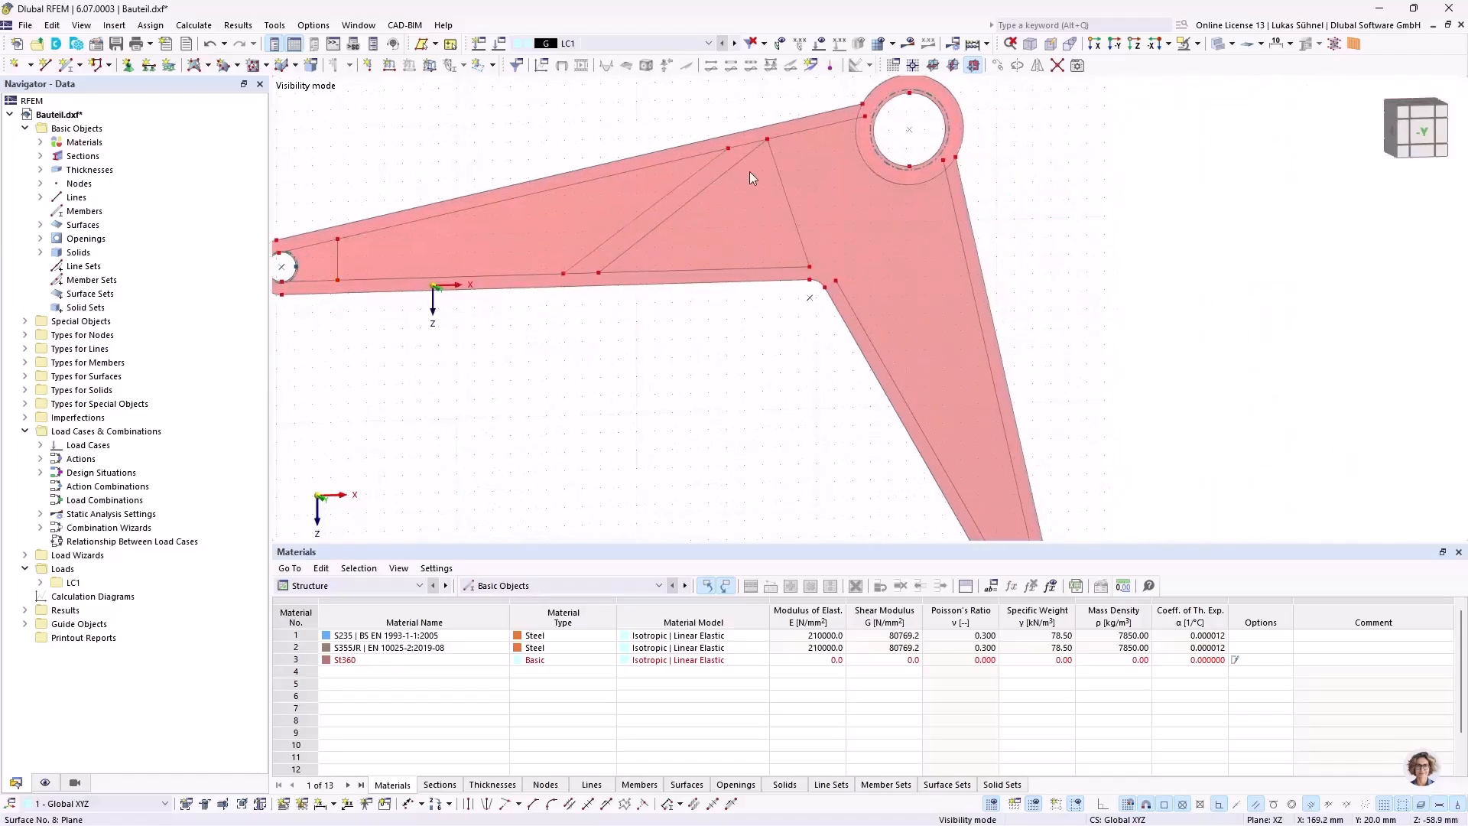
click(47, 66)
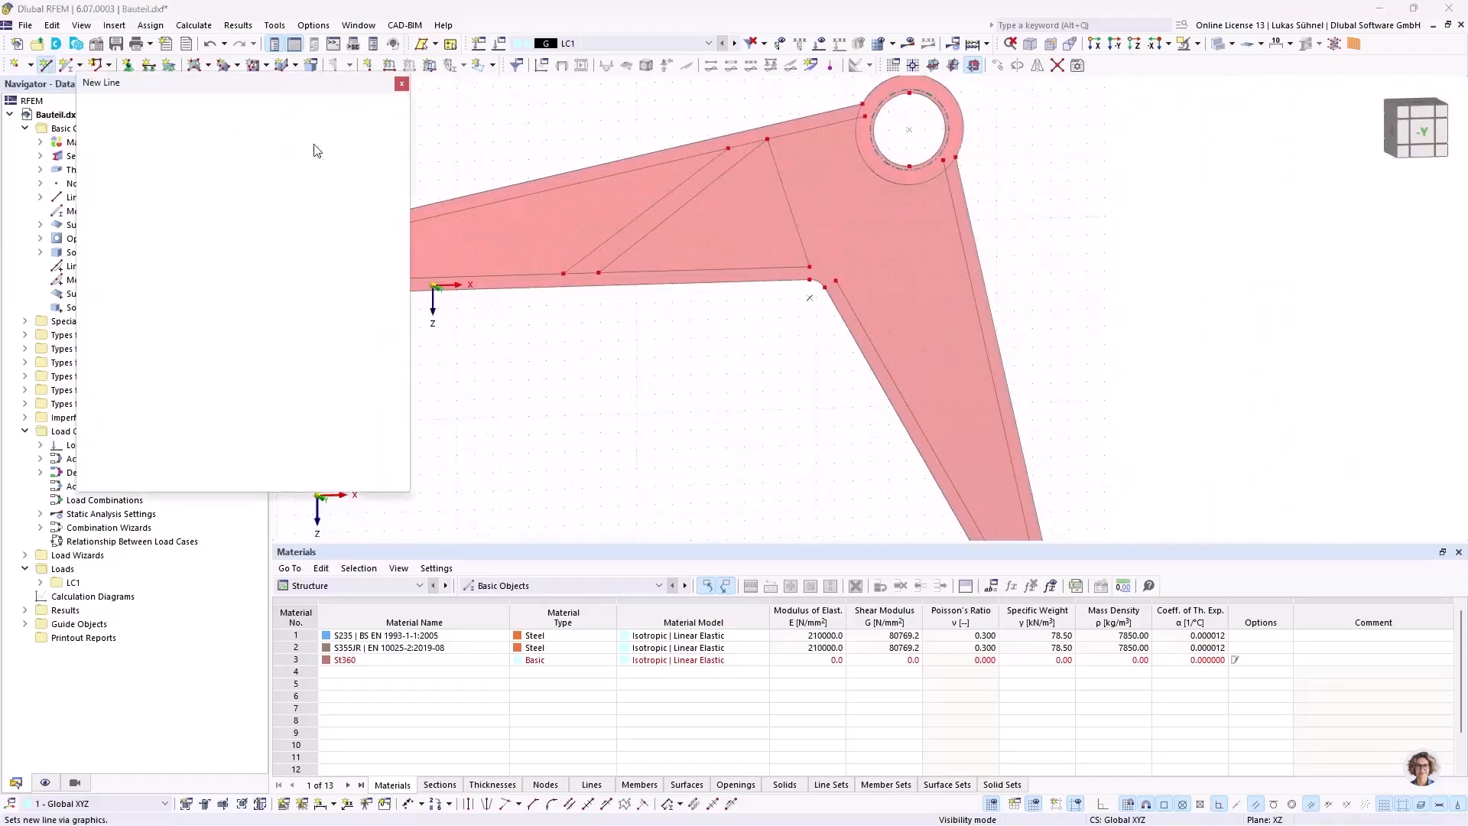
scroll(798, 169, up, 4)
middle_drag(784, 149, 721, 243)
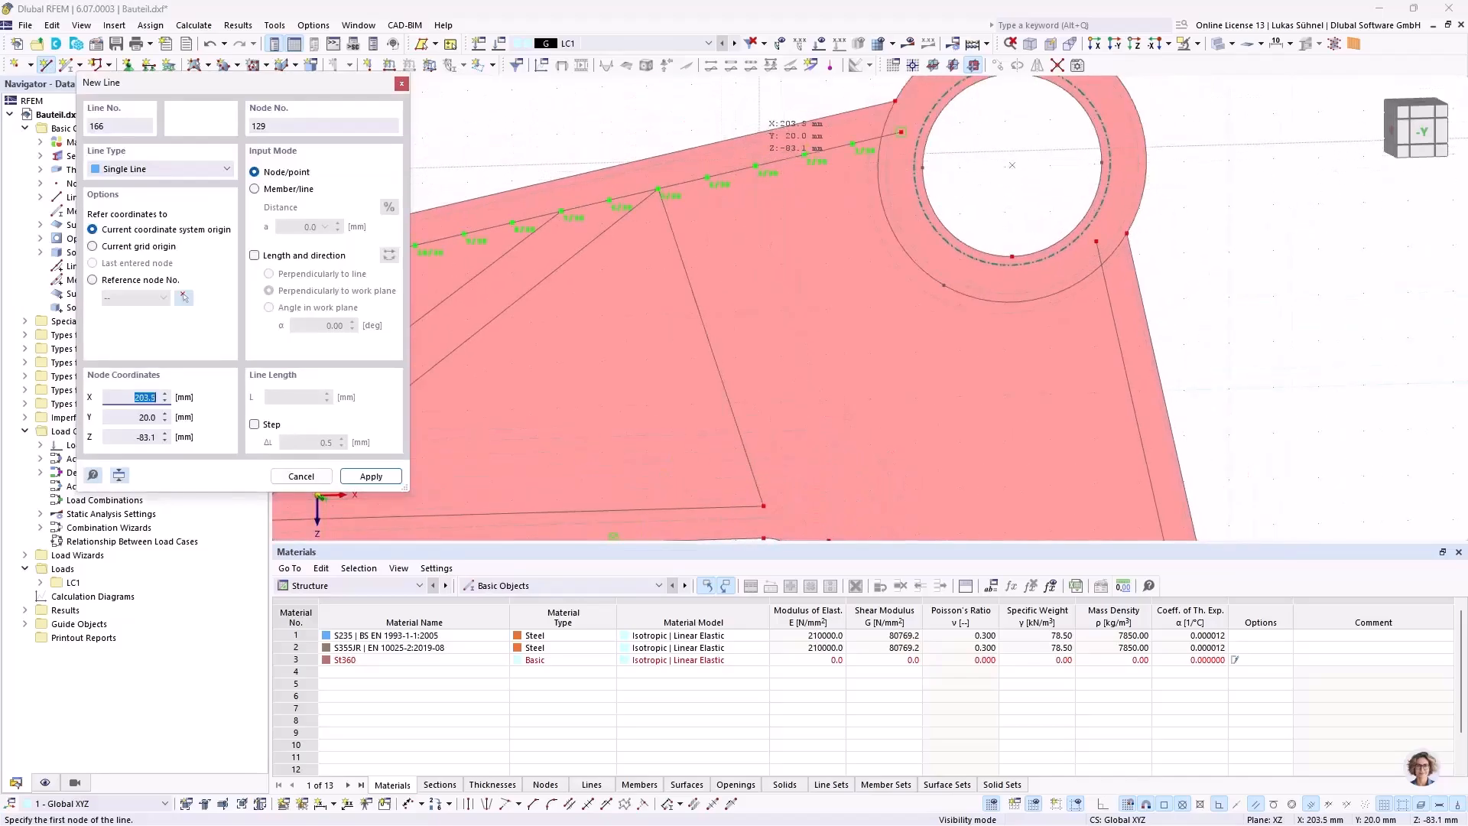
click(707, 177)
scroll(744, 236, down, 3)
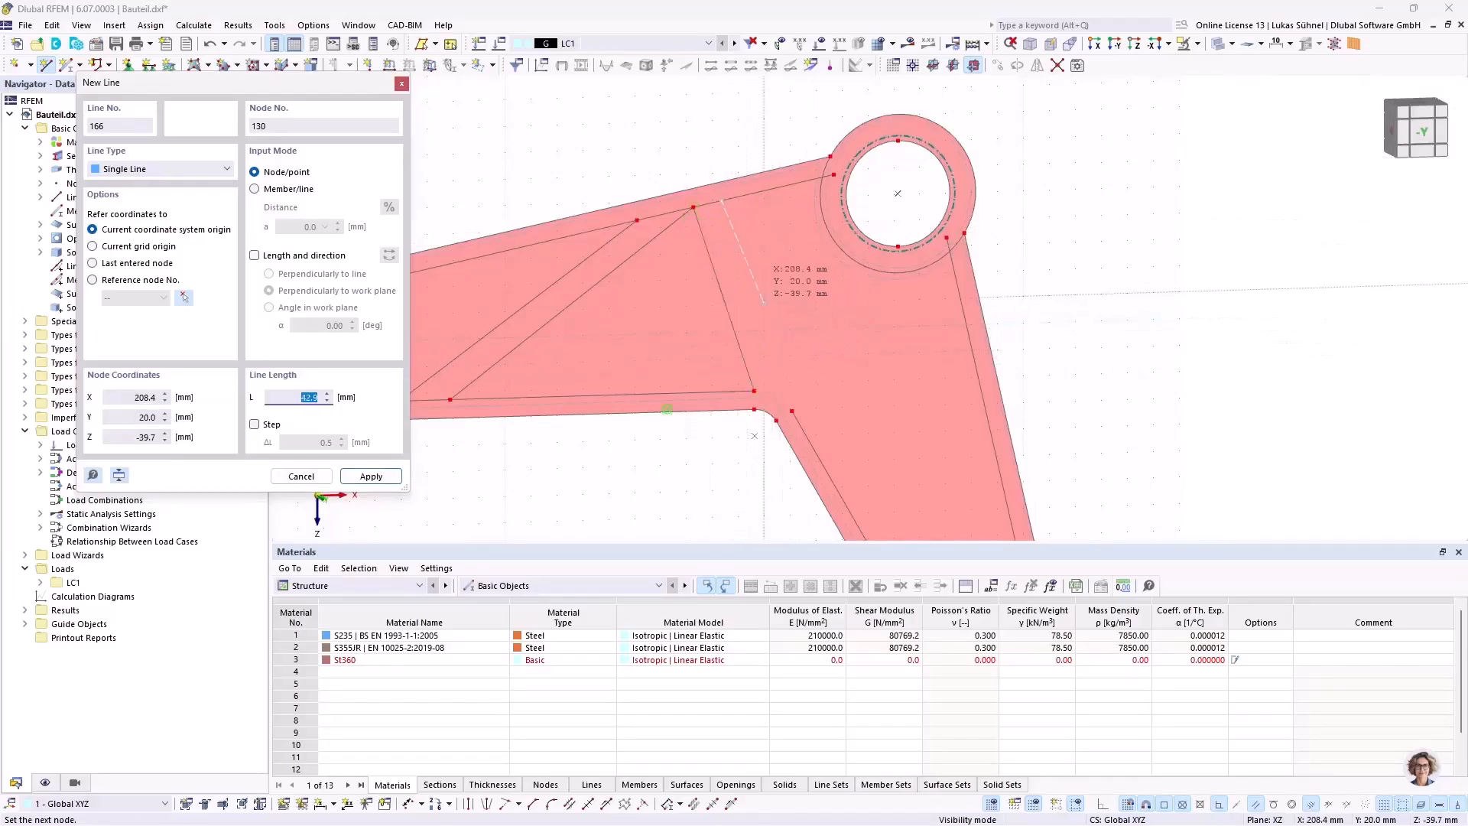
scroll(748, 305, up, 1)
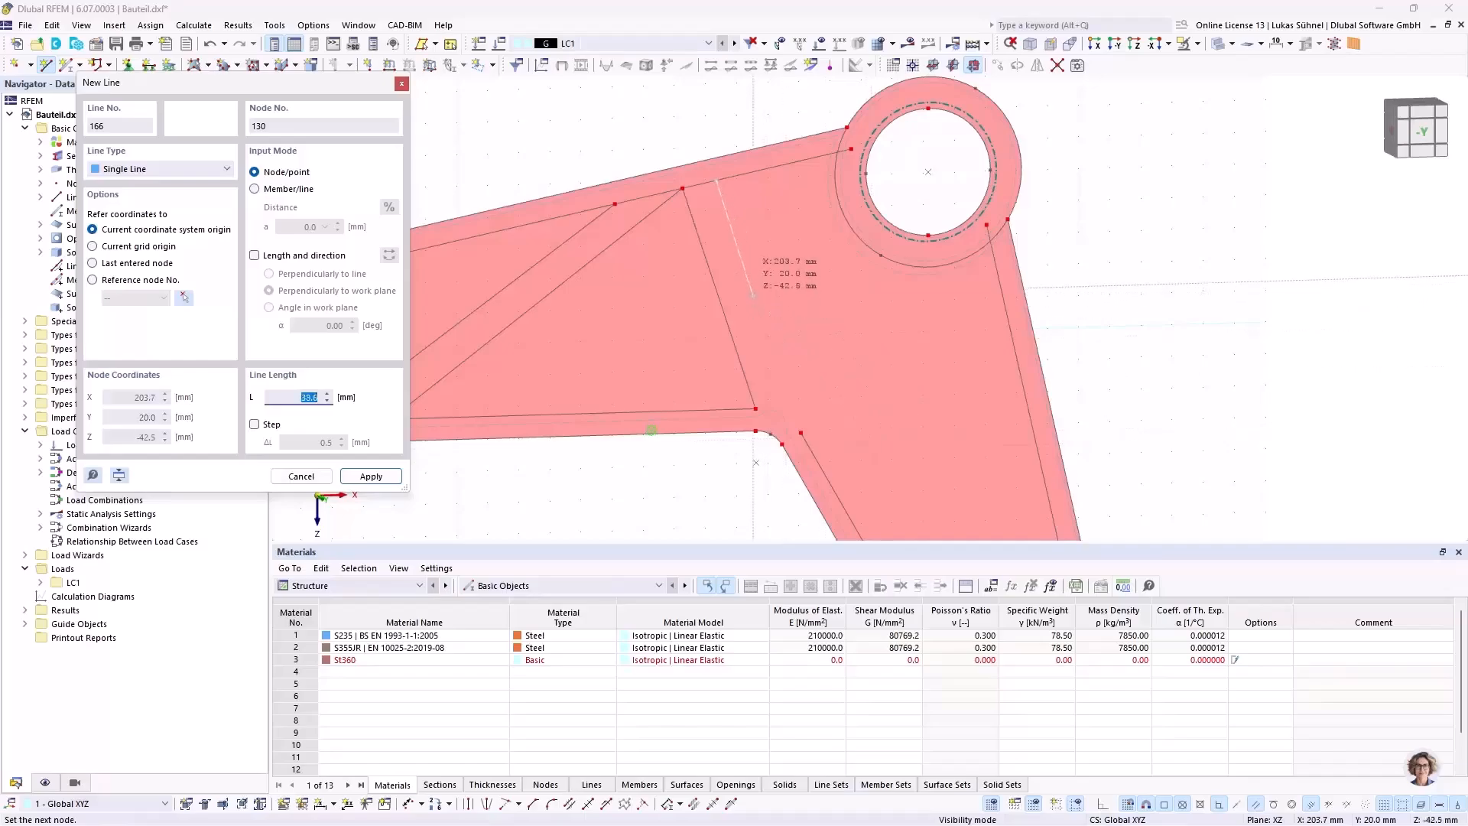
scroll(752, 291, up, 1)
scroll(744, 277, up, 4)
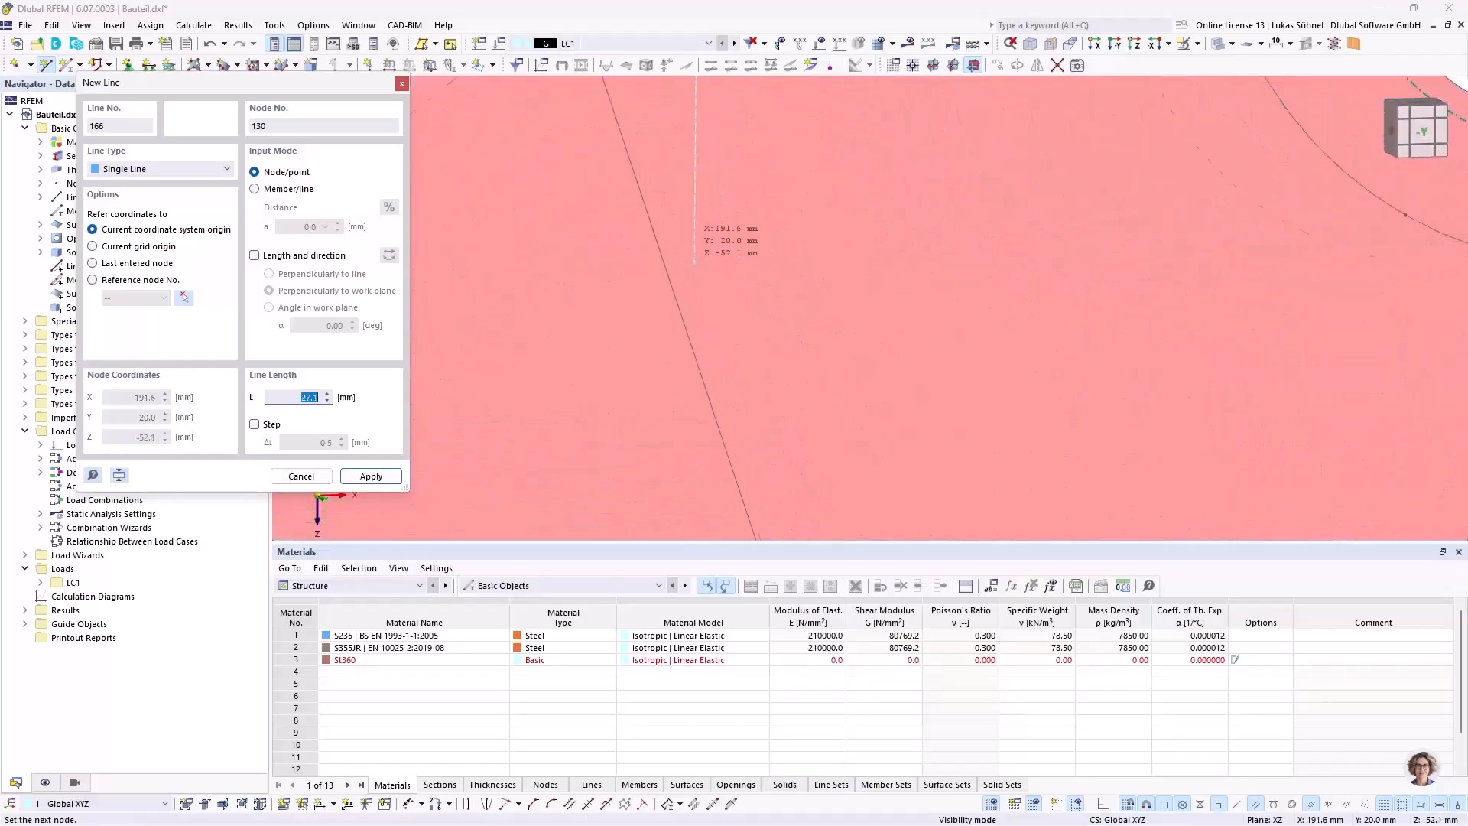
scroll(674, 286, up, 3)
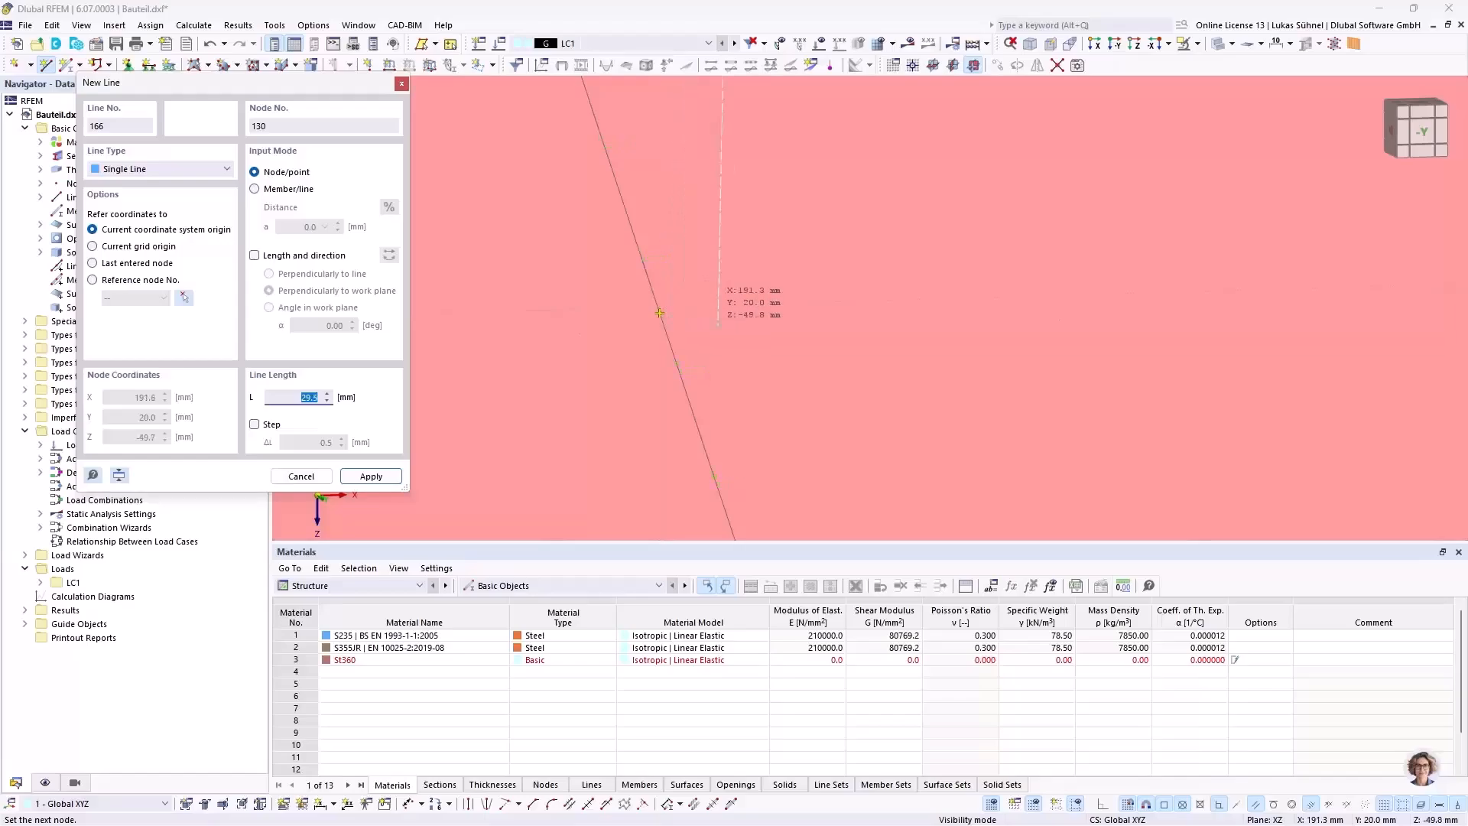
scroll(812, 353, down, 5)
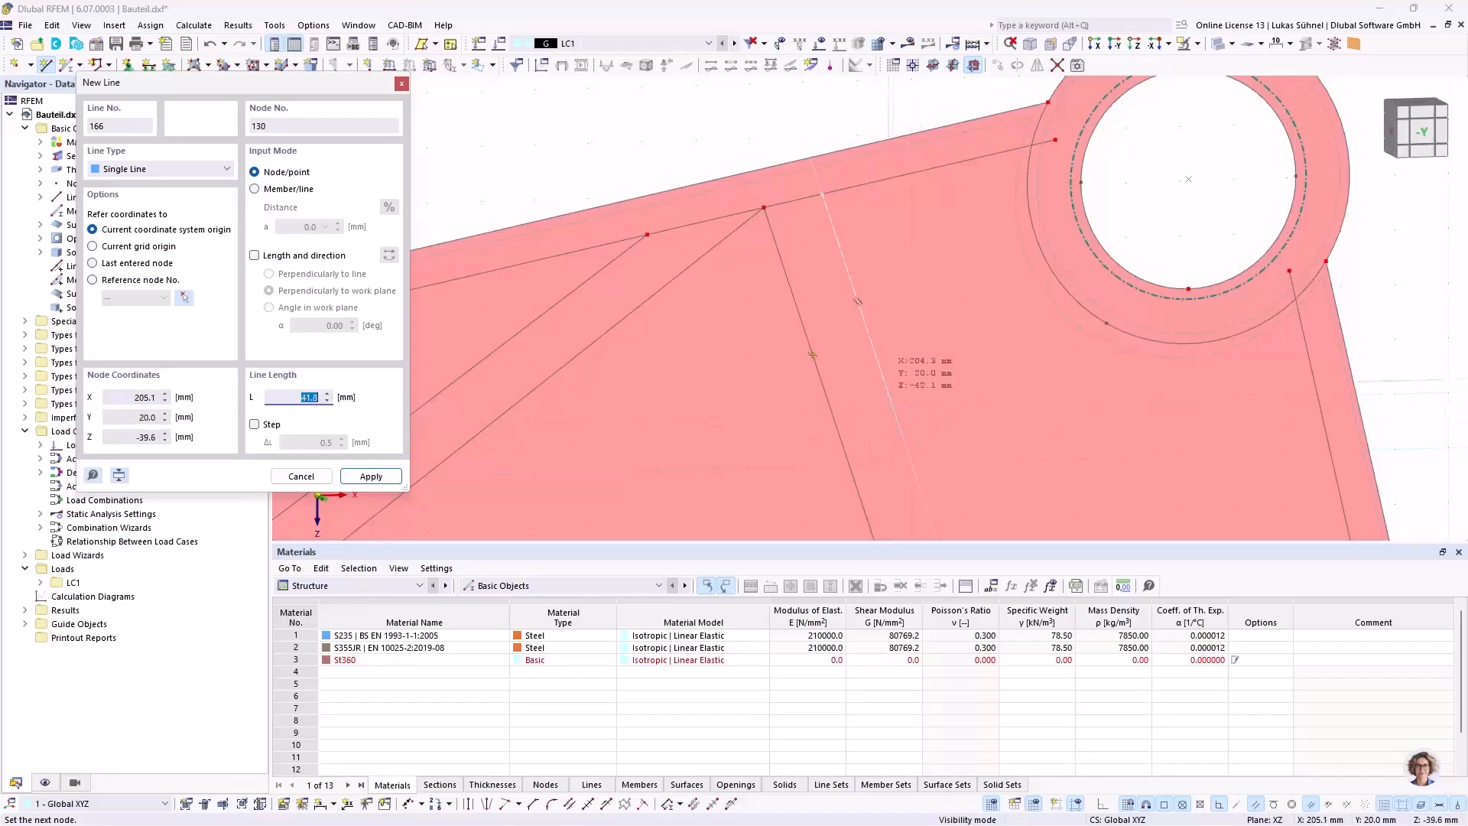
middle_drag(882, 375, 815, 282)
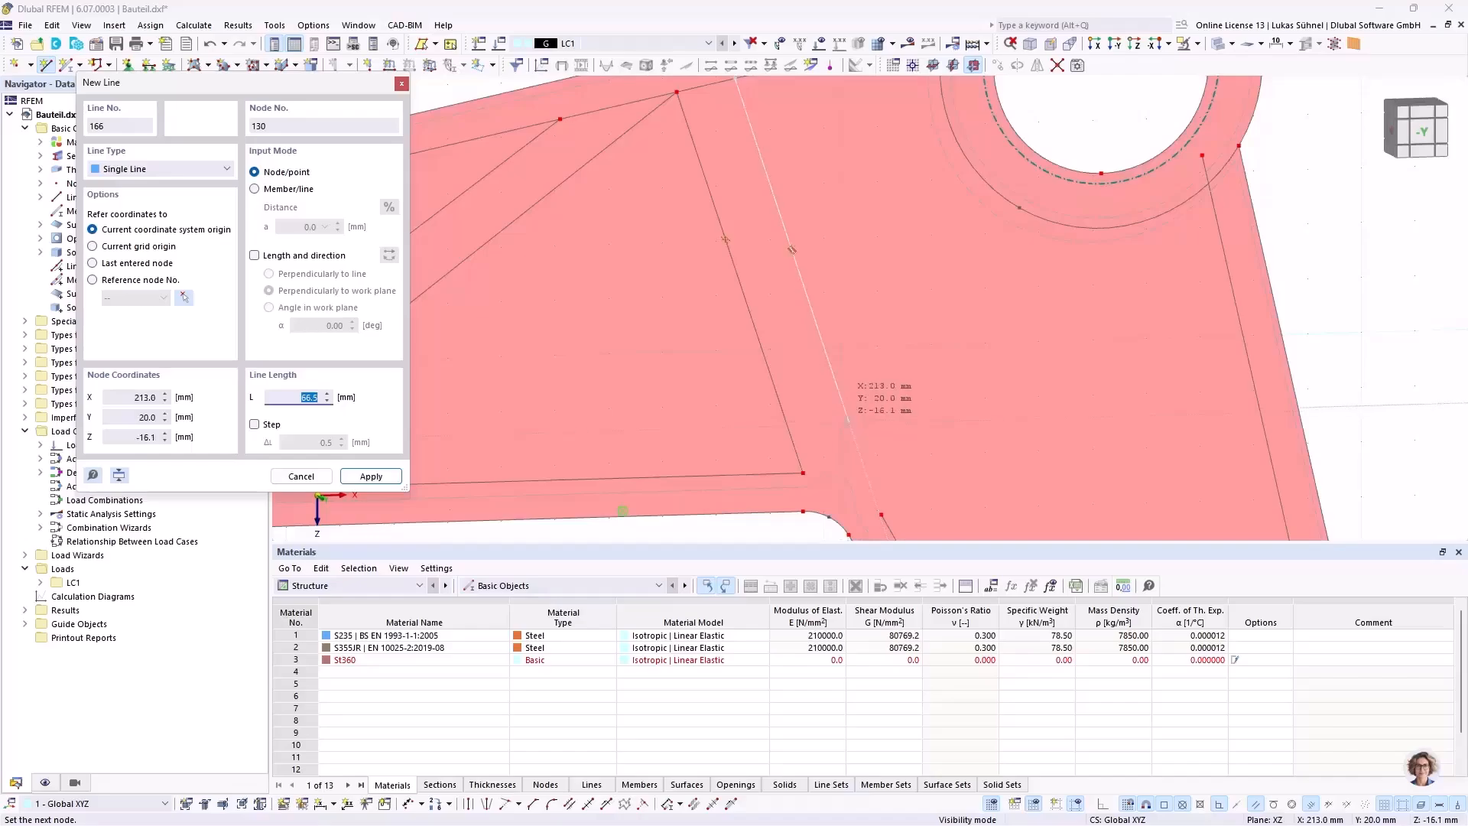
click(848, 417)
Step: Continue the chain to about X = 233.6, Z = -51.2 mm, finish it on the upper offset line at X = 223.1, Z = -84.0 mm
middle_drag(952, 252, 935, 355)
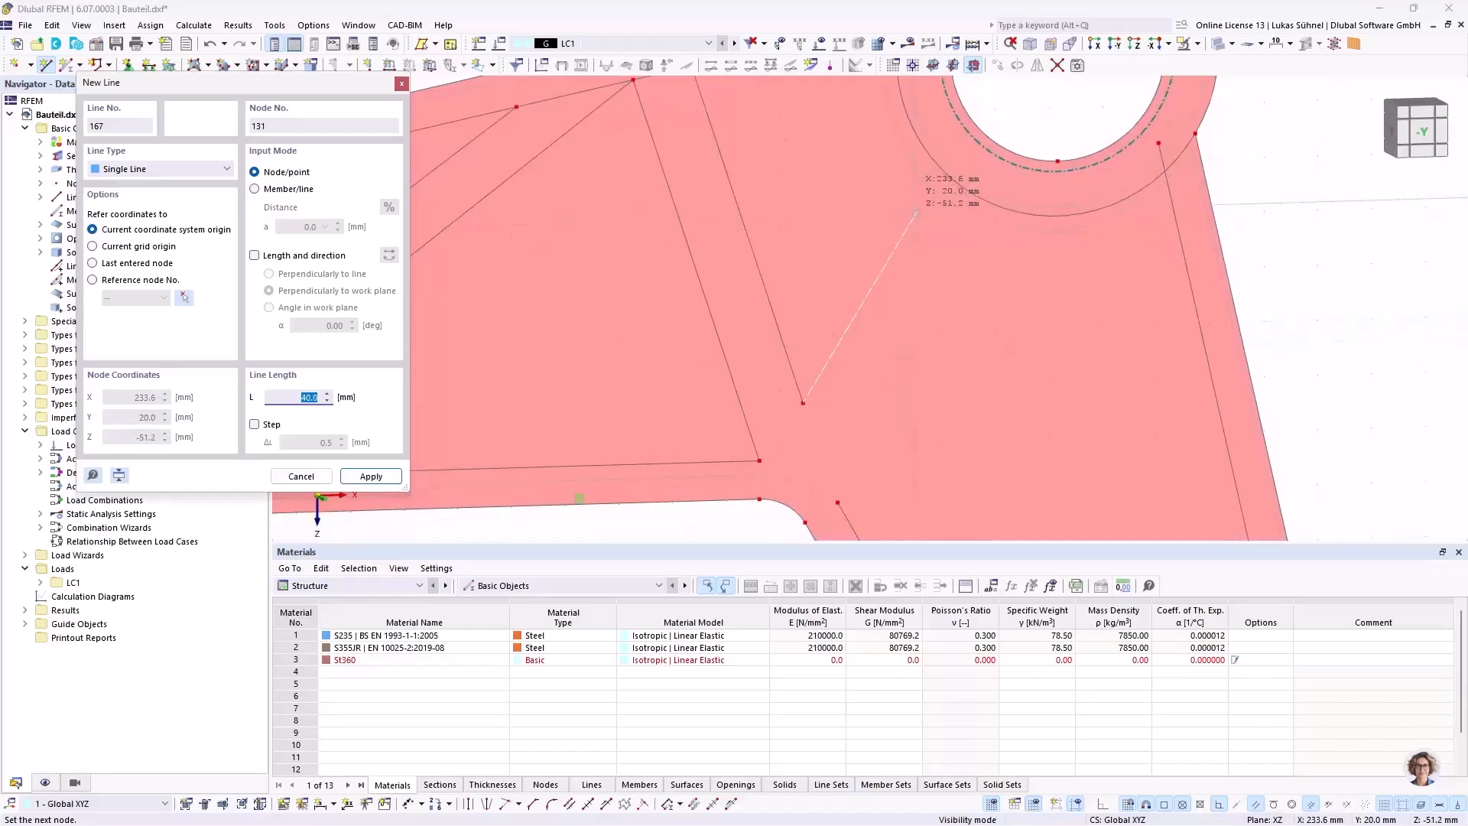
click(887, 187)
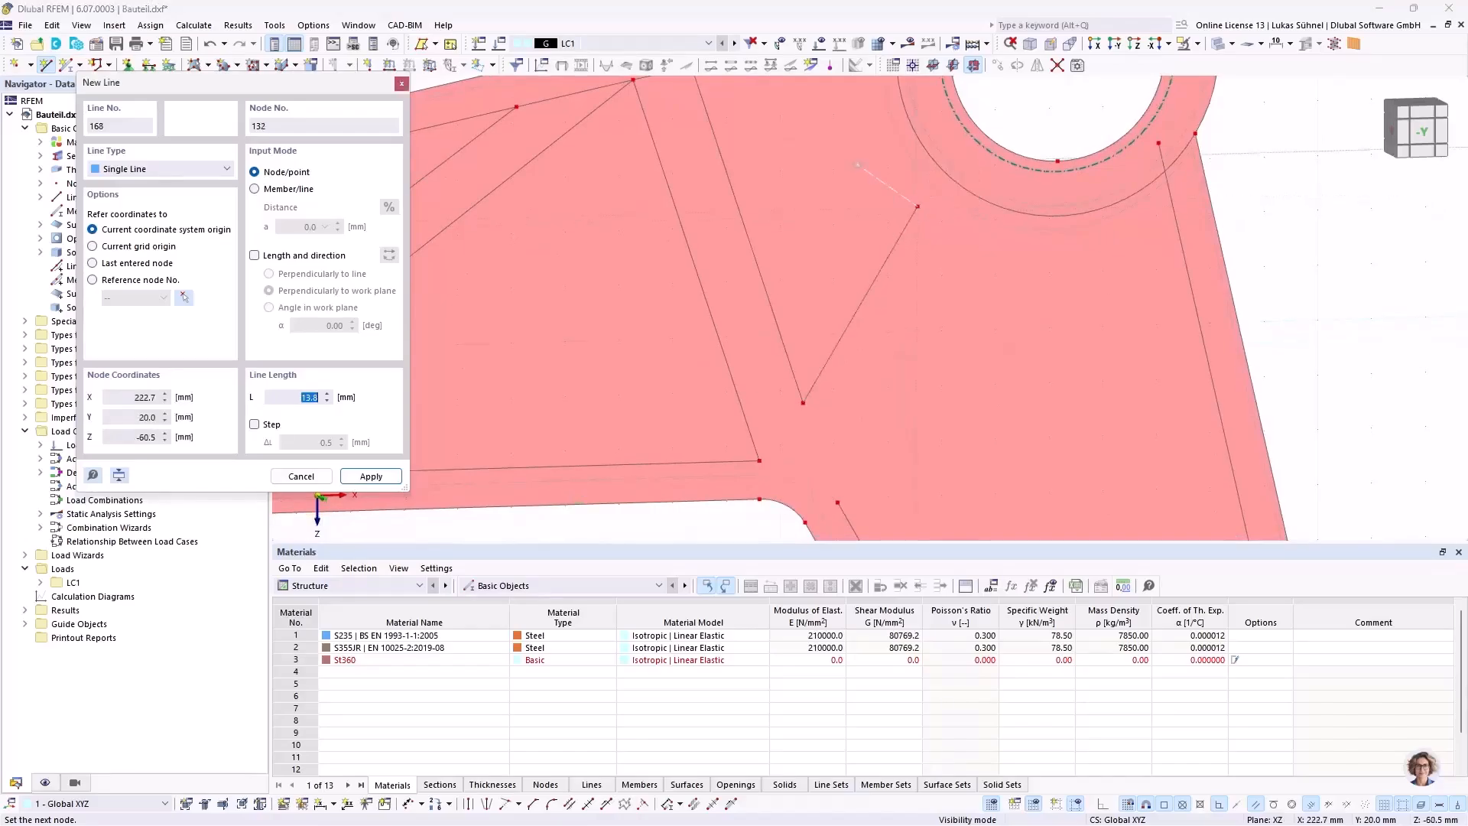
middle_drag(872, 161, 893, 316)
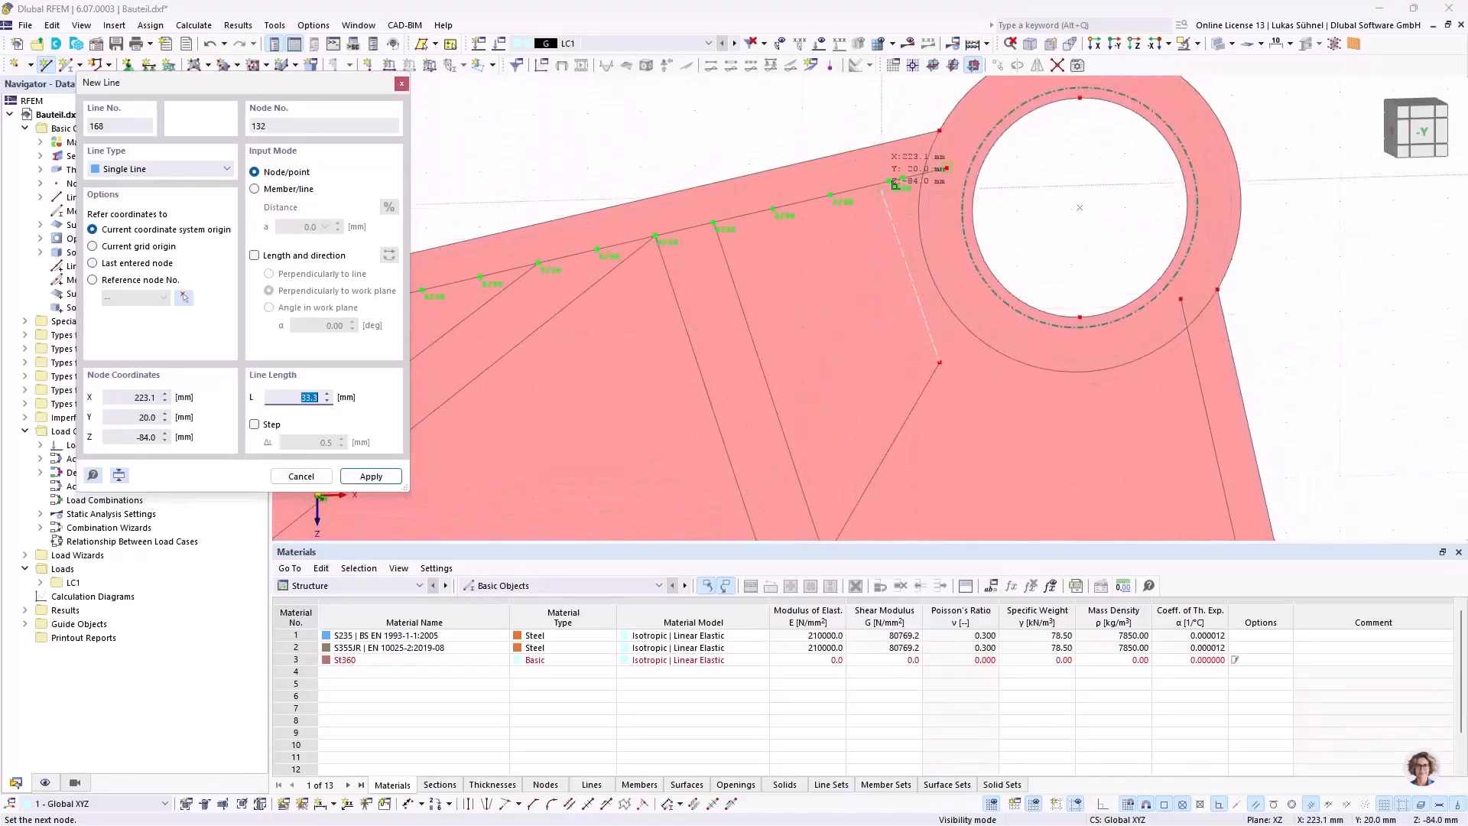
click(893, 185)
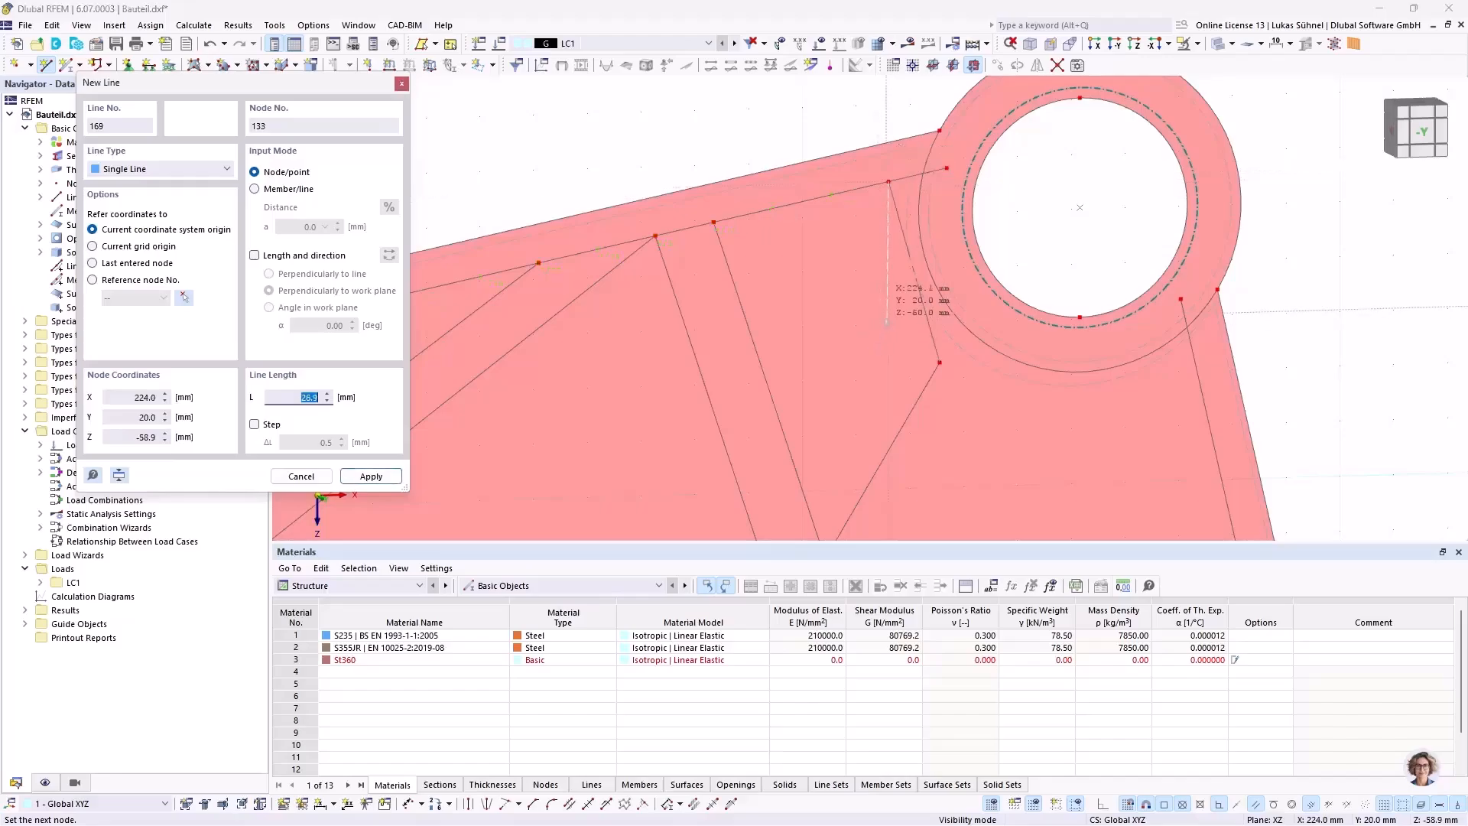
scroll(914, 390, down, 2)
Step: Draw a line from X = 219.1, Z = 1.1 mm, parallel to the short diagonal, up to about X = 247, Z = -46 mm
middle_drag(916, 386, 793, 253)
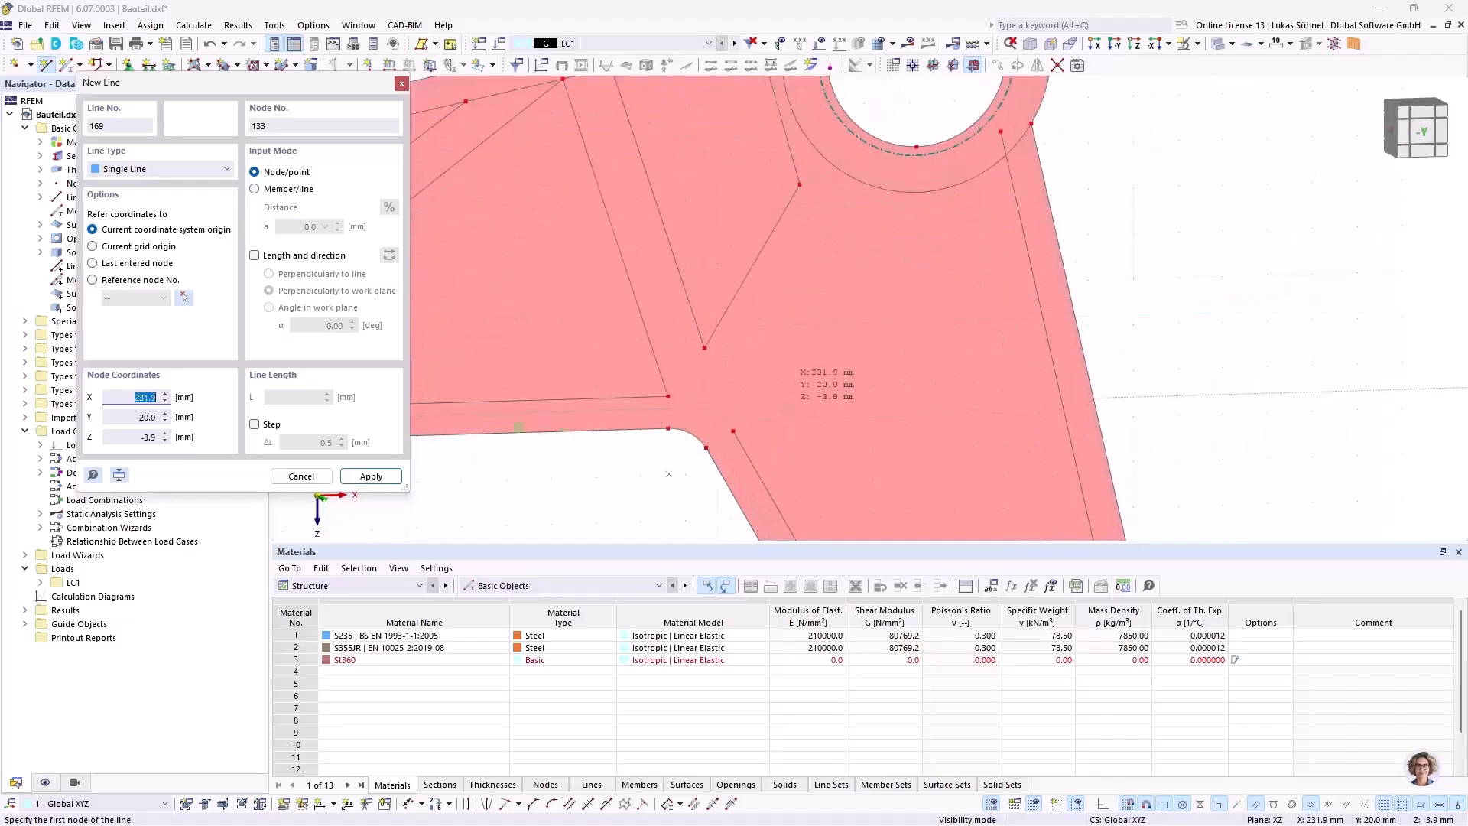
scroll(780, 371, up, 2)
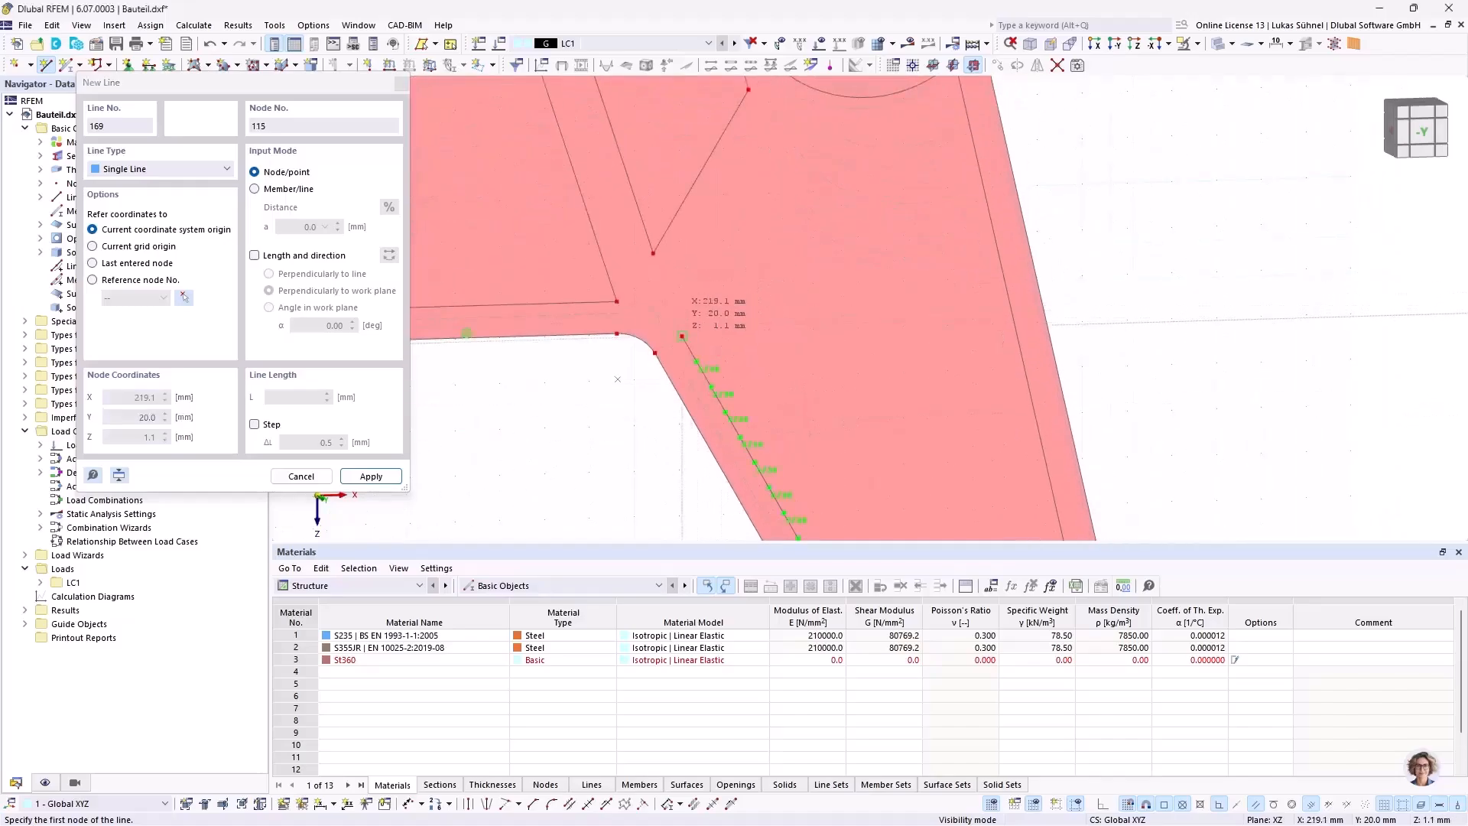
click(682, 336)
middle_drag(788, 217, 773, 320)
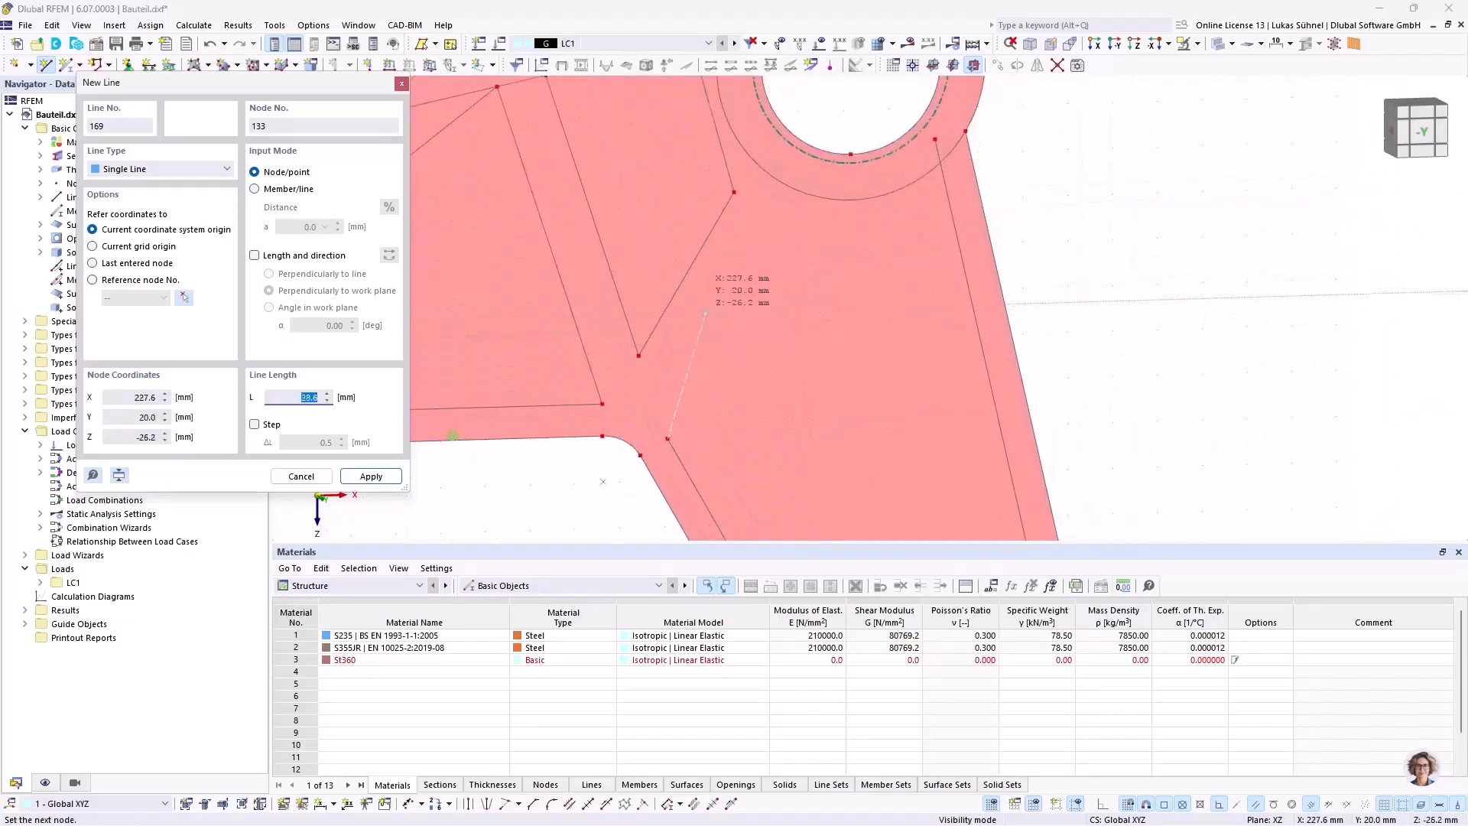
scroll(694, 314, up, 4)
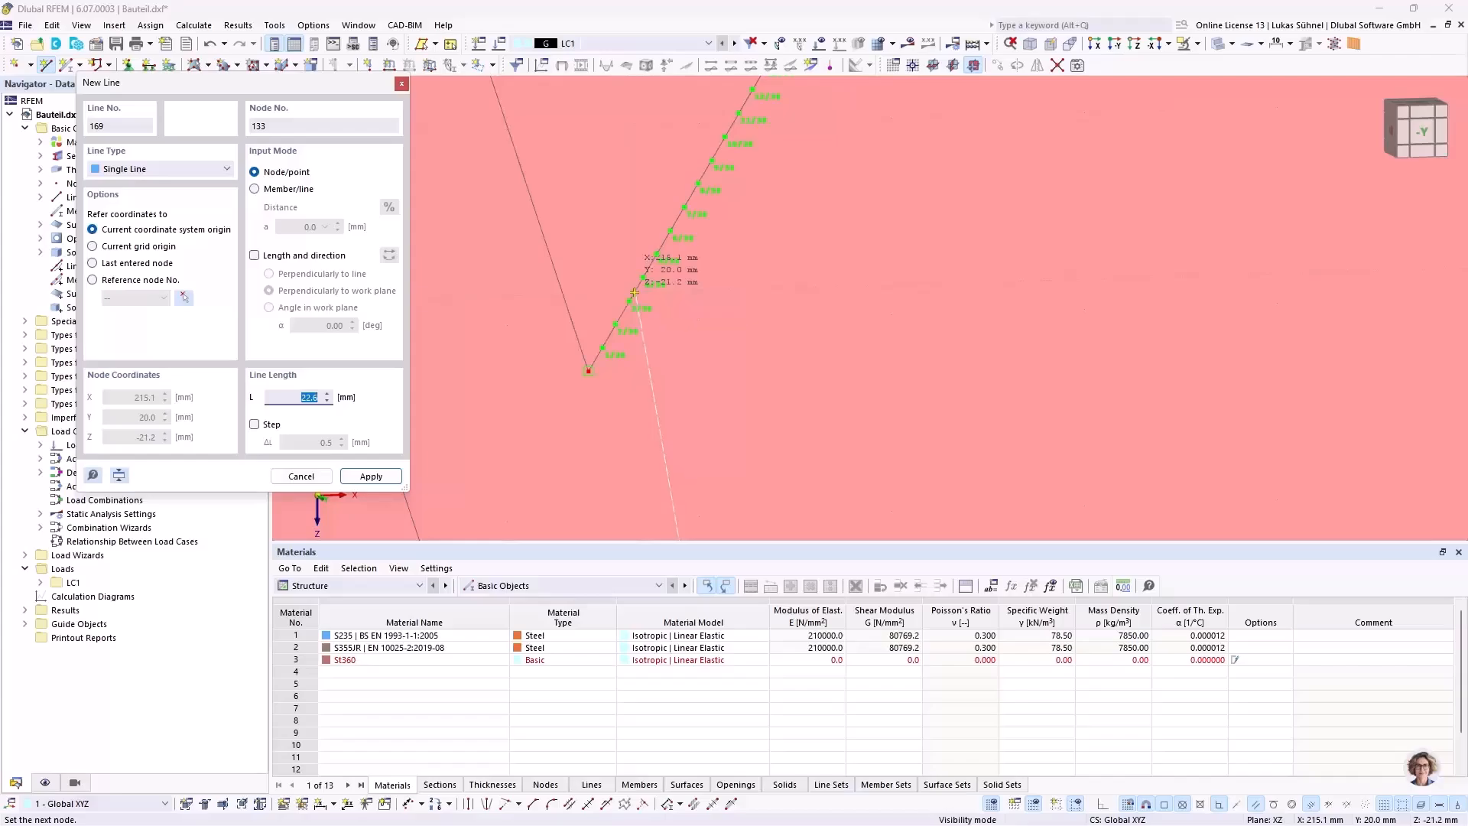
scroll(700, 358, down, 3)
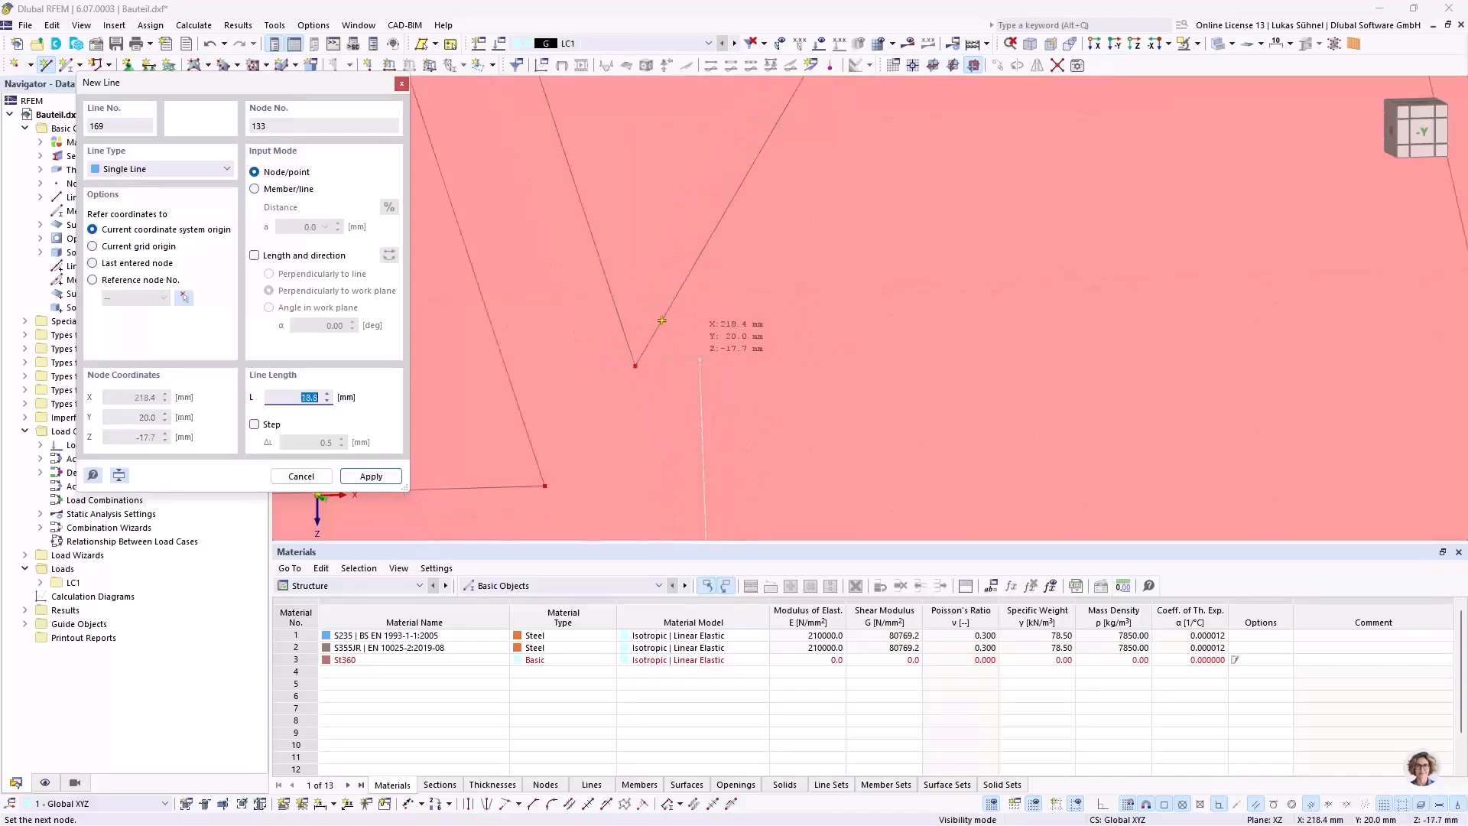
scroll(662, 321, down, 2)
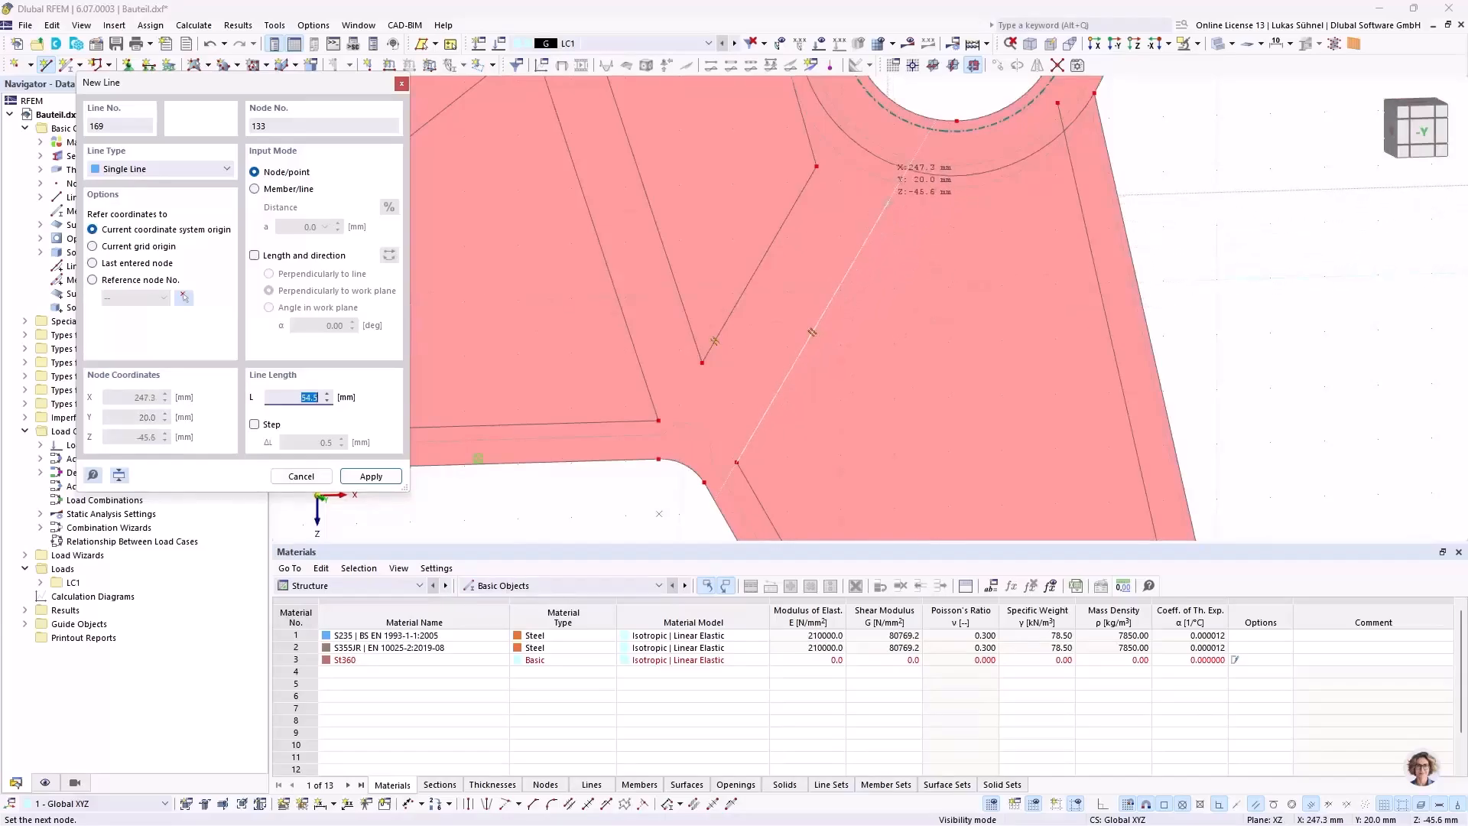
click(889, 202)
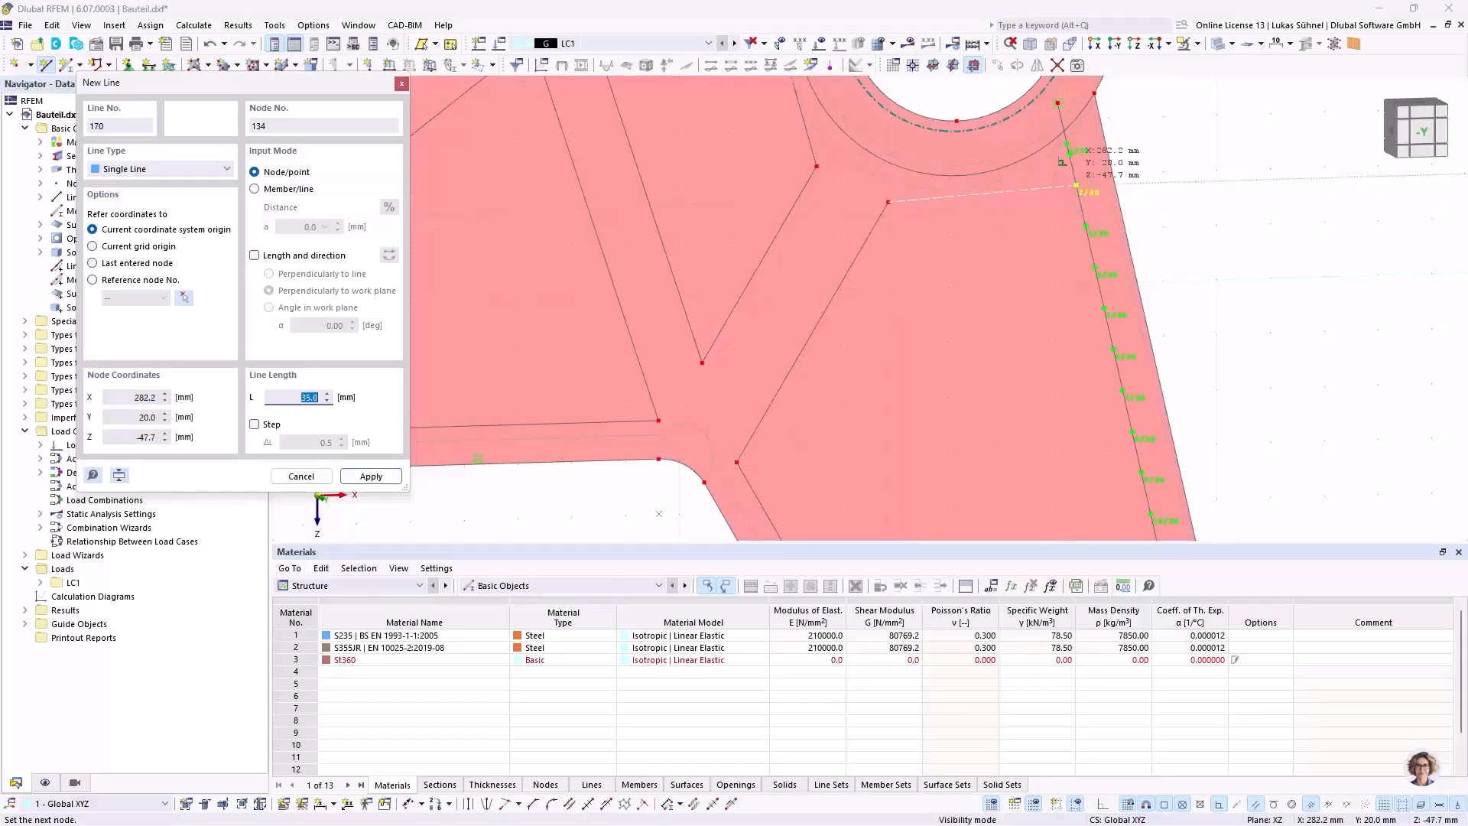
Step: Continue the line across to the short arm's outer offset line at X = 282.2, Z = -47.7 mm and end the chain
click(1077, 185)
click(1011, 290)
right_click(942, 238)
scroll(942, 241, down, 4)
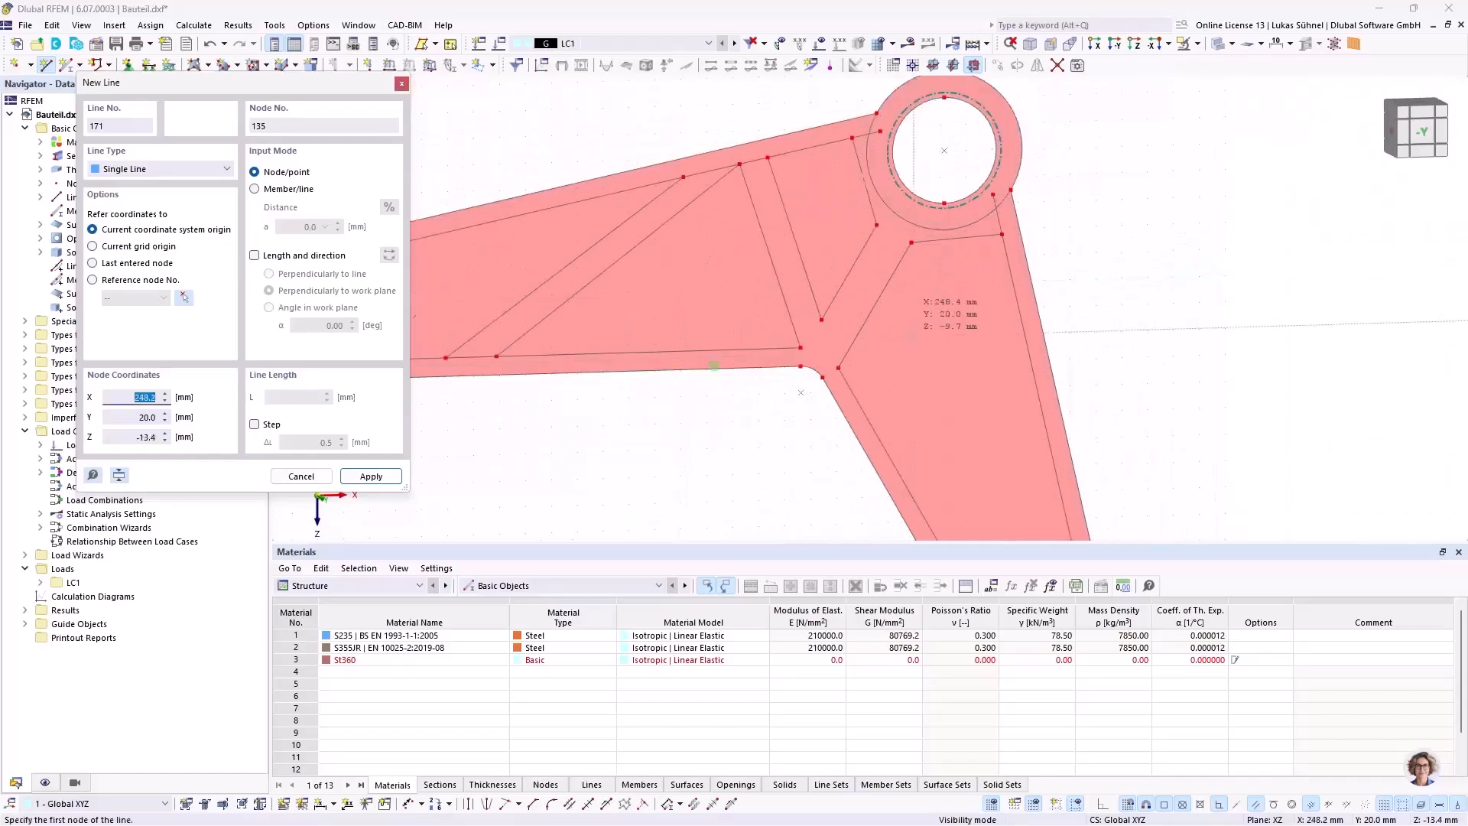
Step: Draw a diagonal from the bend node at X = 219.1, Z = 1.1 mm down to the short arm's outer offset line
scroll(842, 361, up, 3)
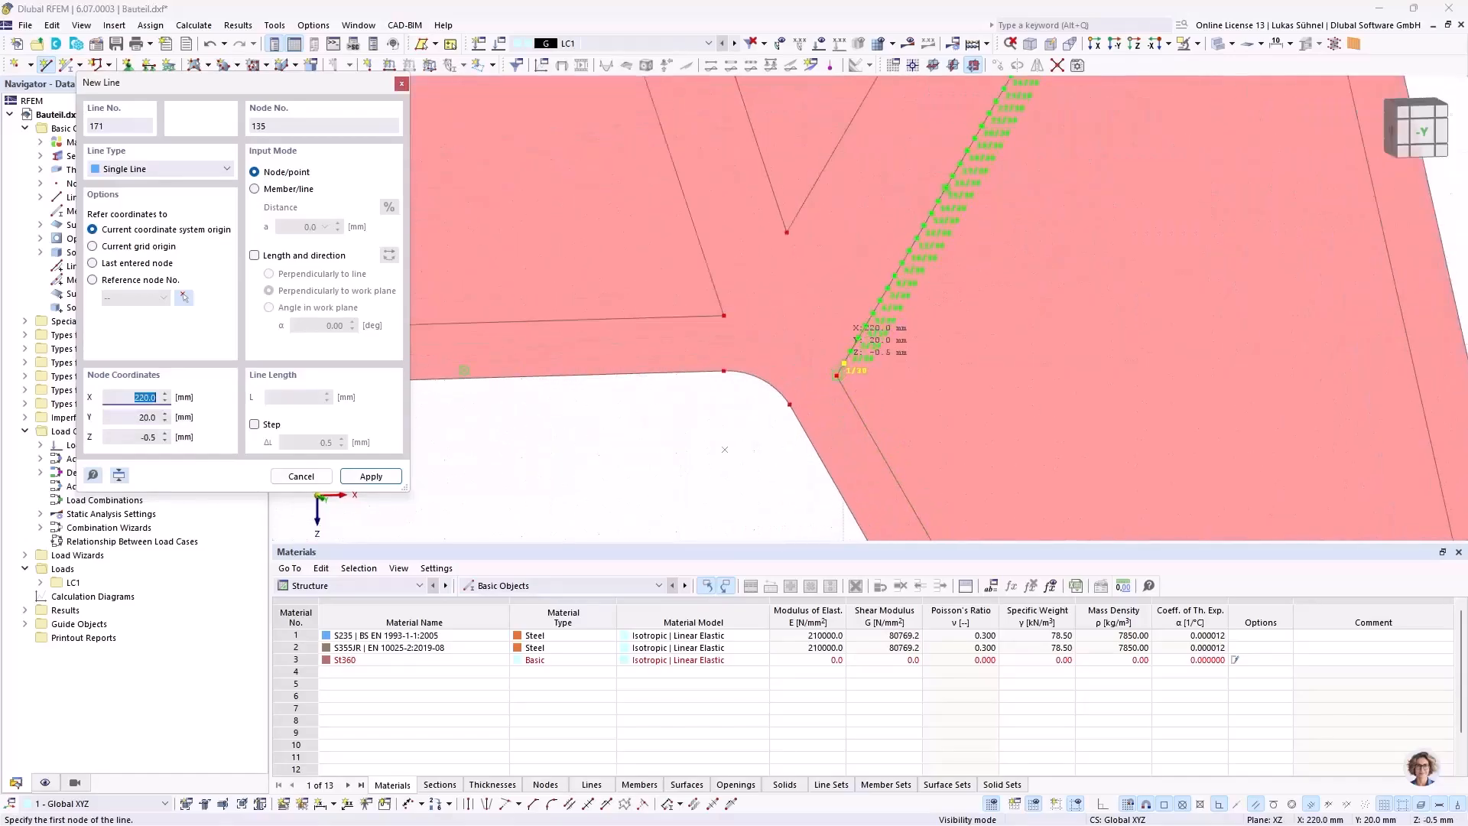
click(839, 375)
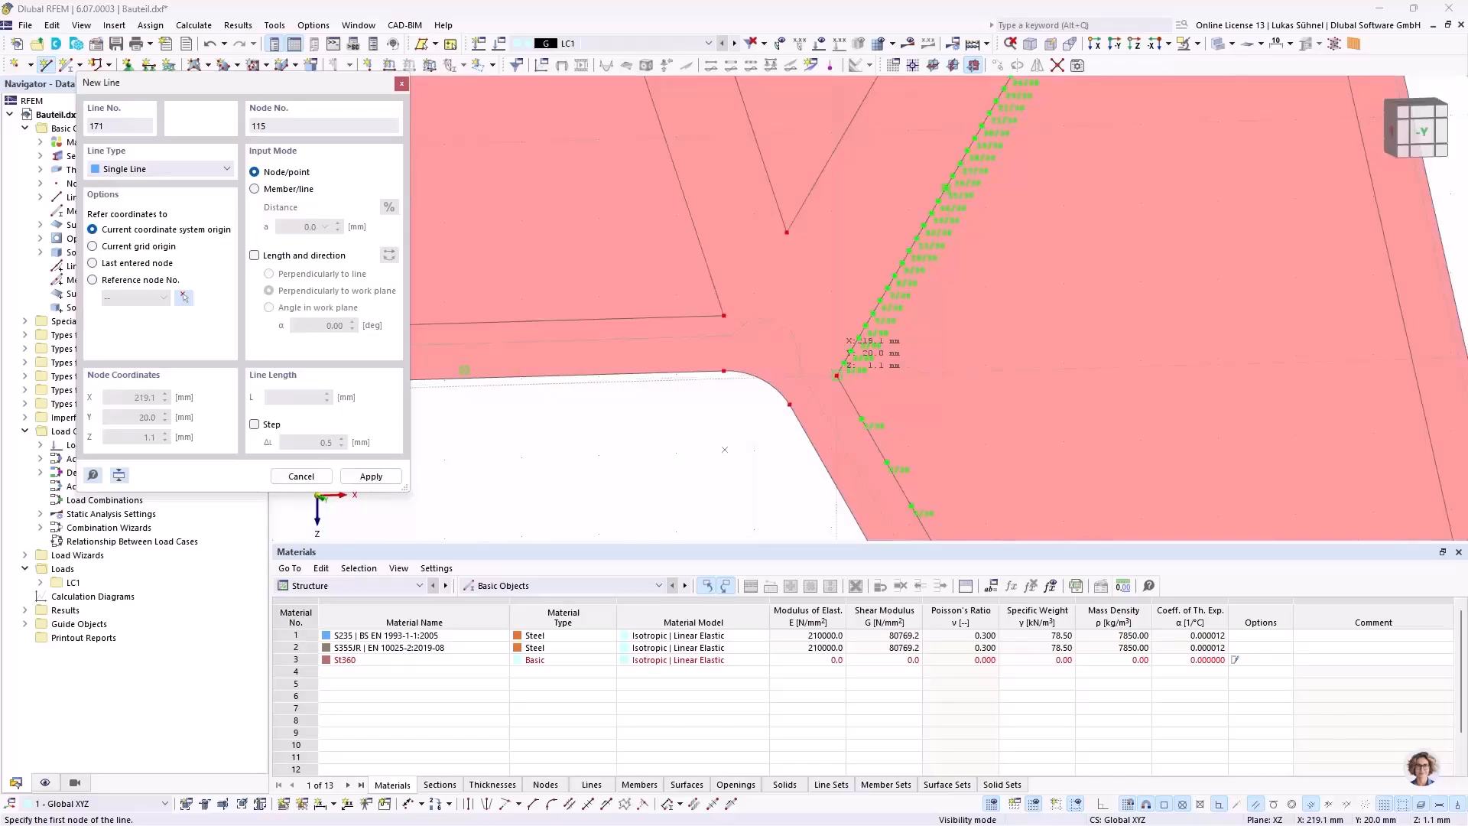
scroll(973, 369, down, 2)
scroll(1147, 386, down, 2)
scroll(1209, 374, up, 5)
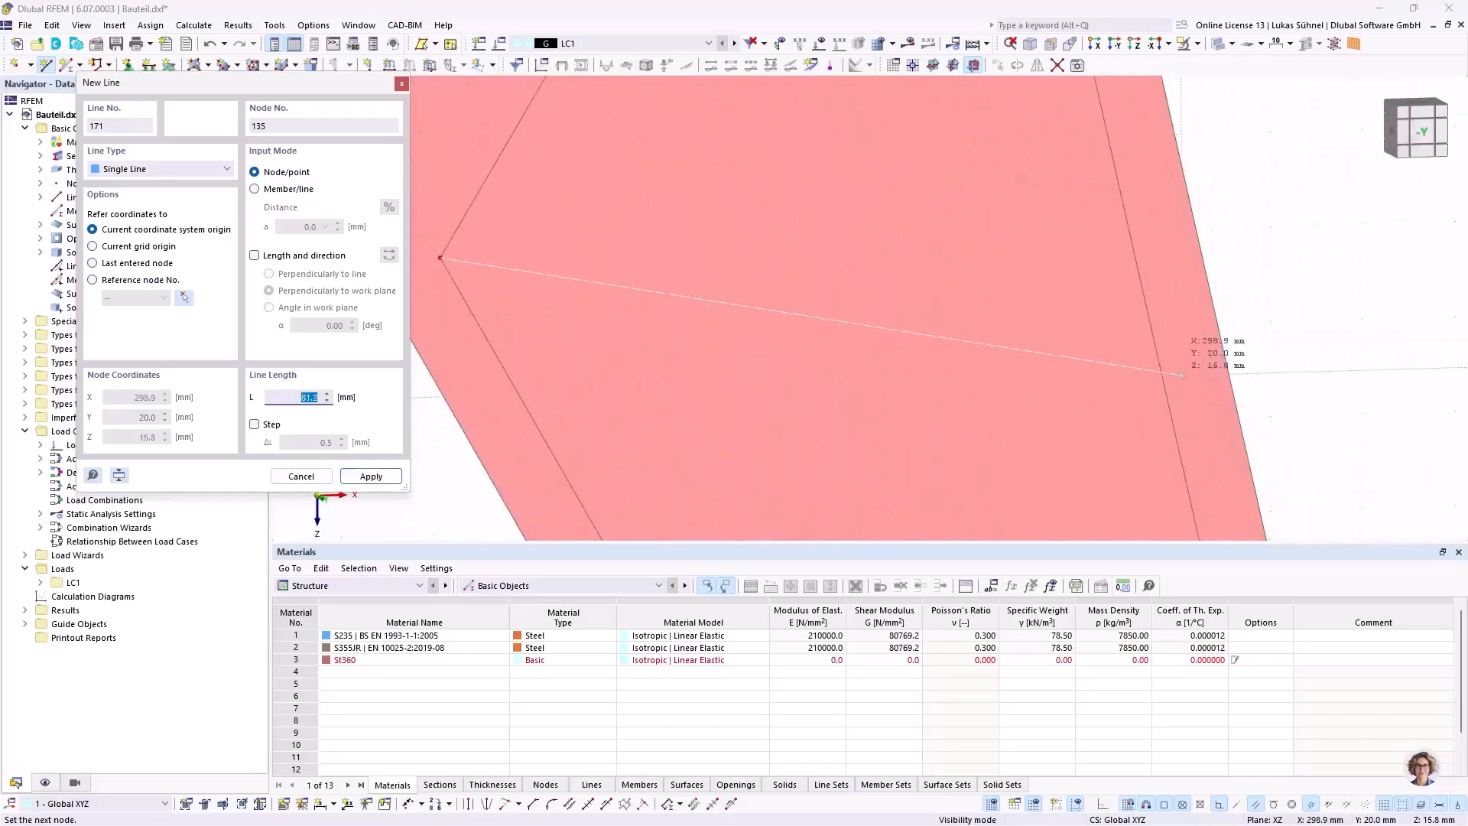
scroll(1162, 369, down, 2)
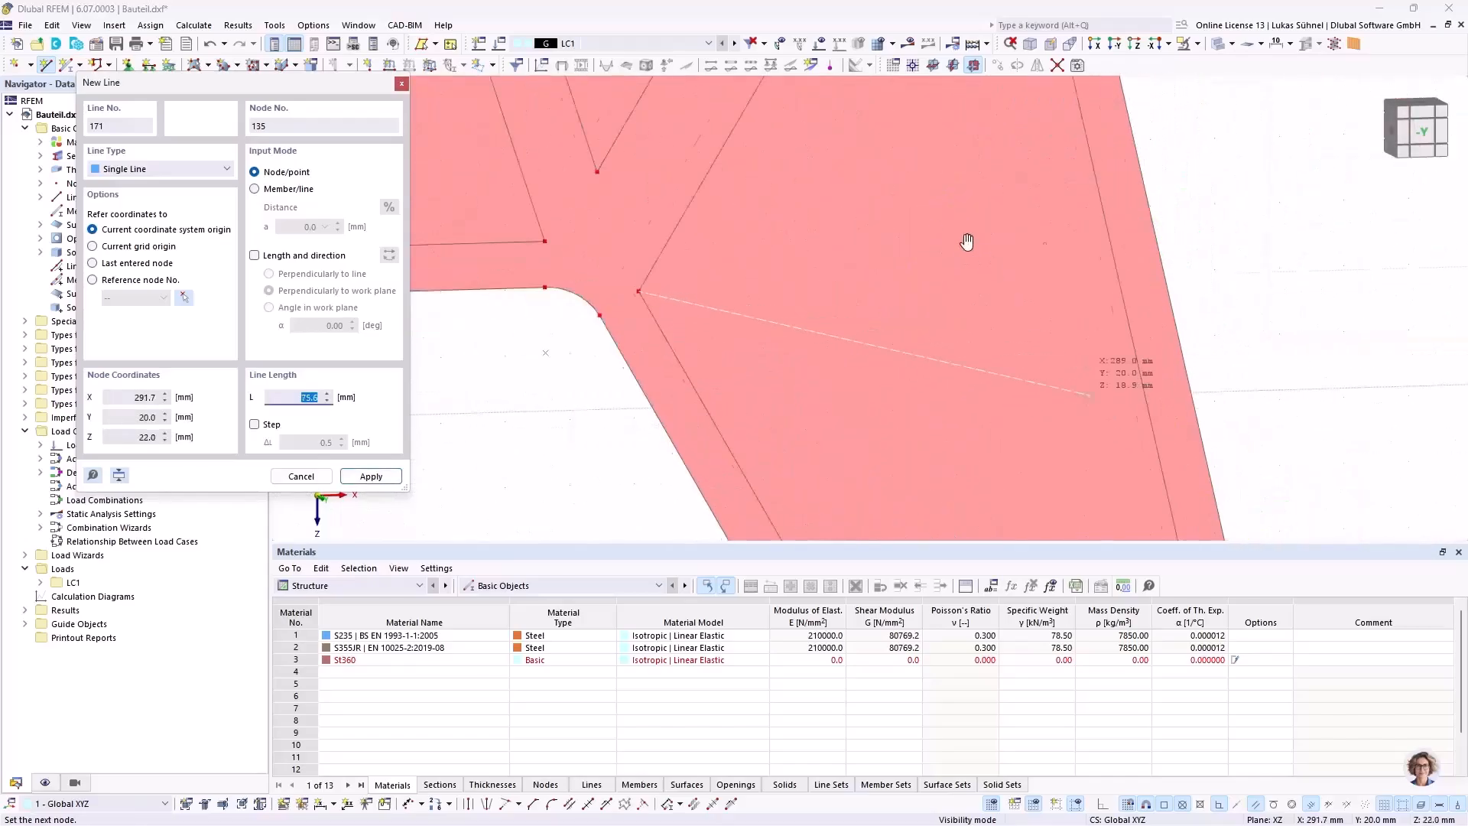
scroll(994, 306, up, 2)
click(1027, 367)
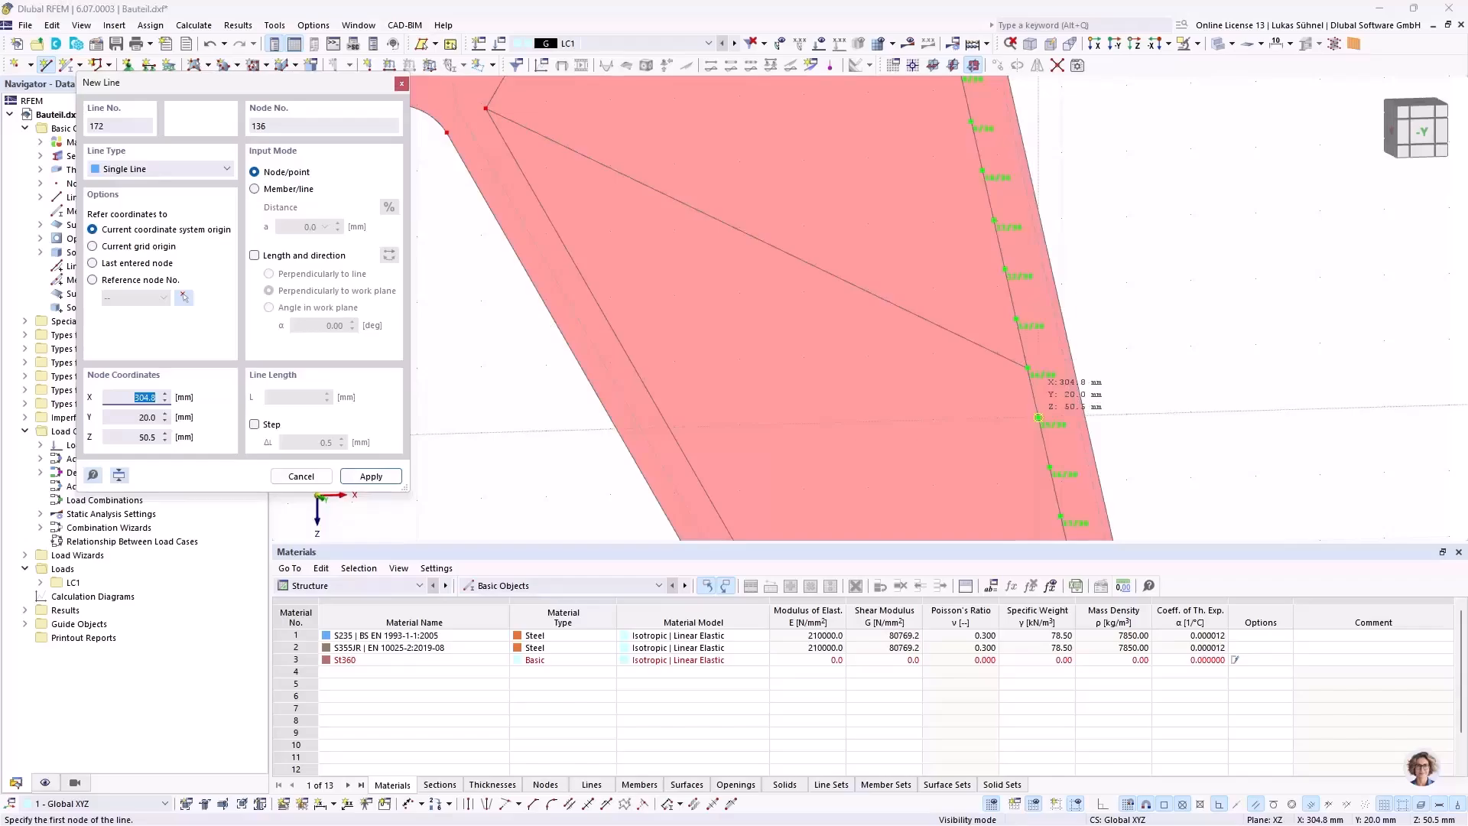
Step: Draw a second diagonal just below, from the outer offset line at X = 304.8, Z = 50.5 mm to the inner offset line
click(1038, 417)
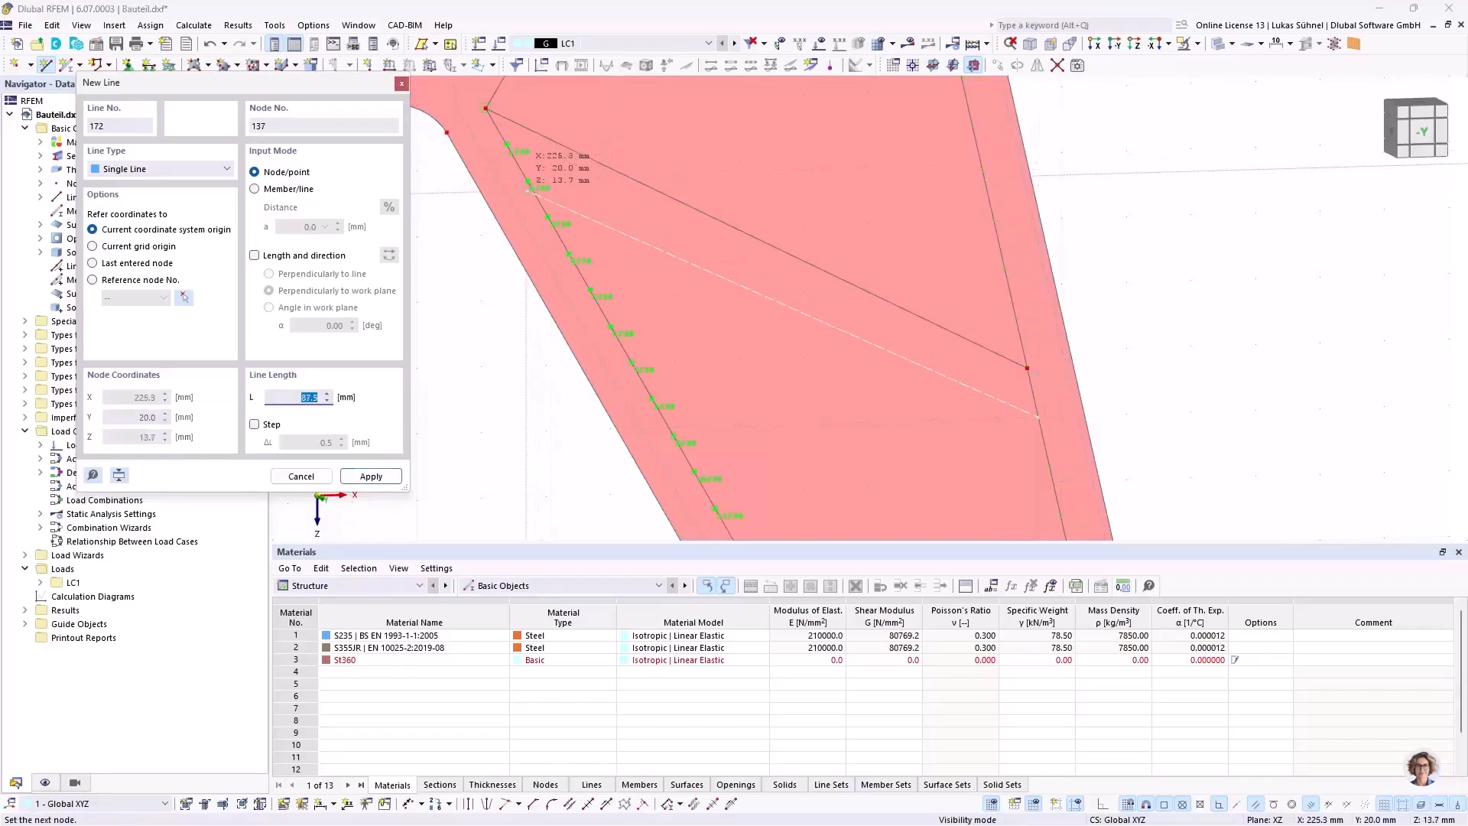
click(527, 182)
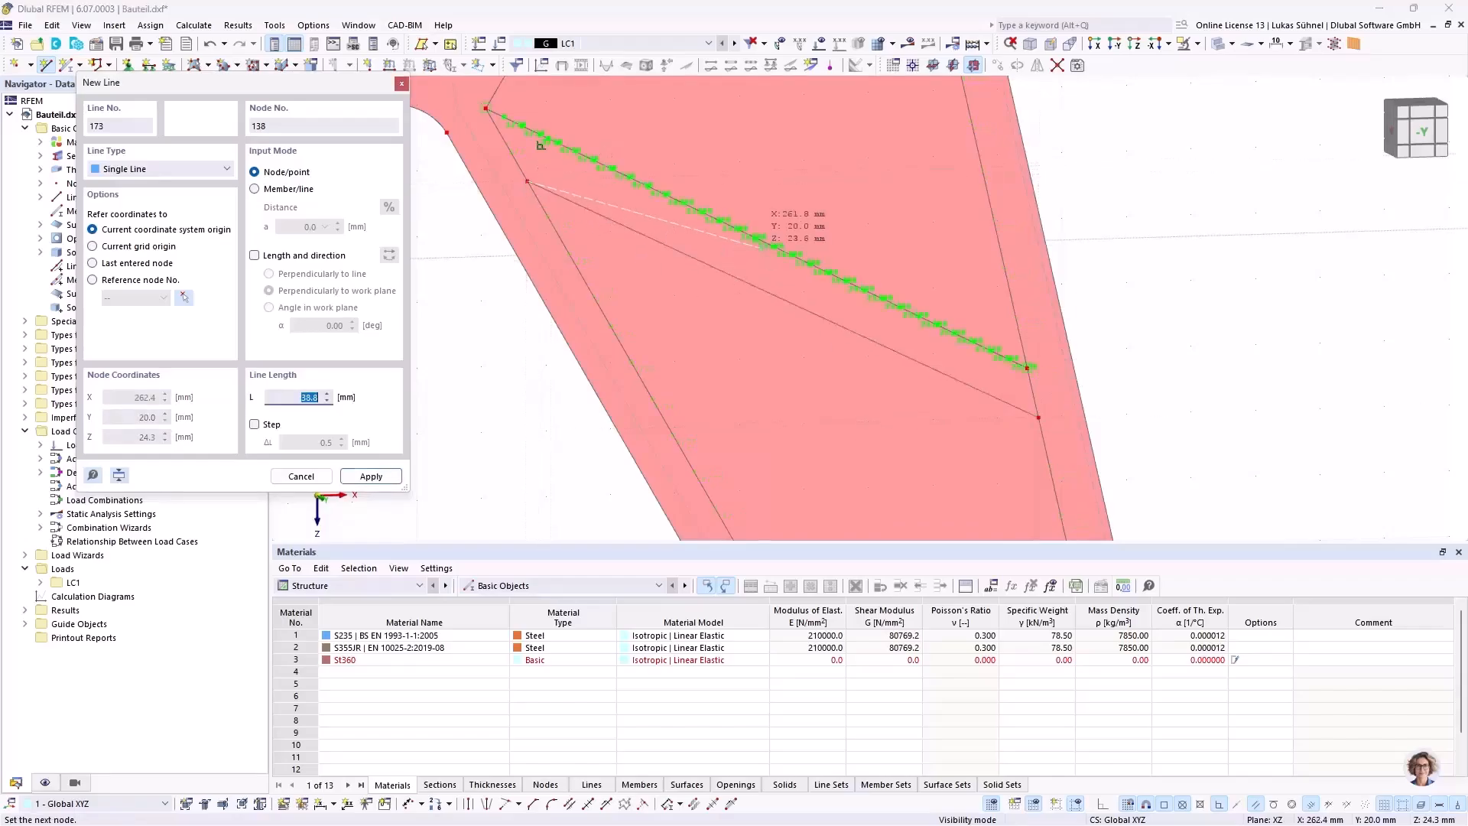
right_click(706, 203)
Step: Draw a line above the short arm's end hub from the outer offset line at X = 325.5, Z = 141.1 mm to the inner one
scroll(717, 200, down, 4)
scroll(771, 299, down, 2)
scroll(863, 460, up, 4)
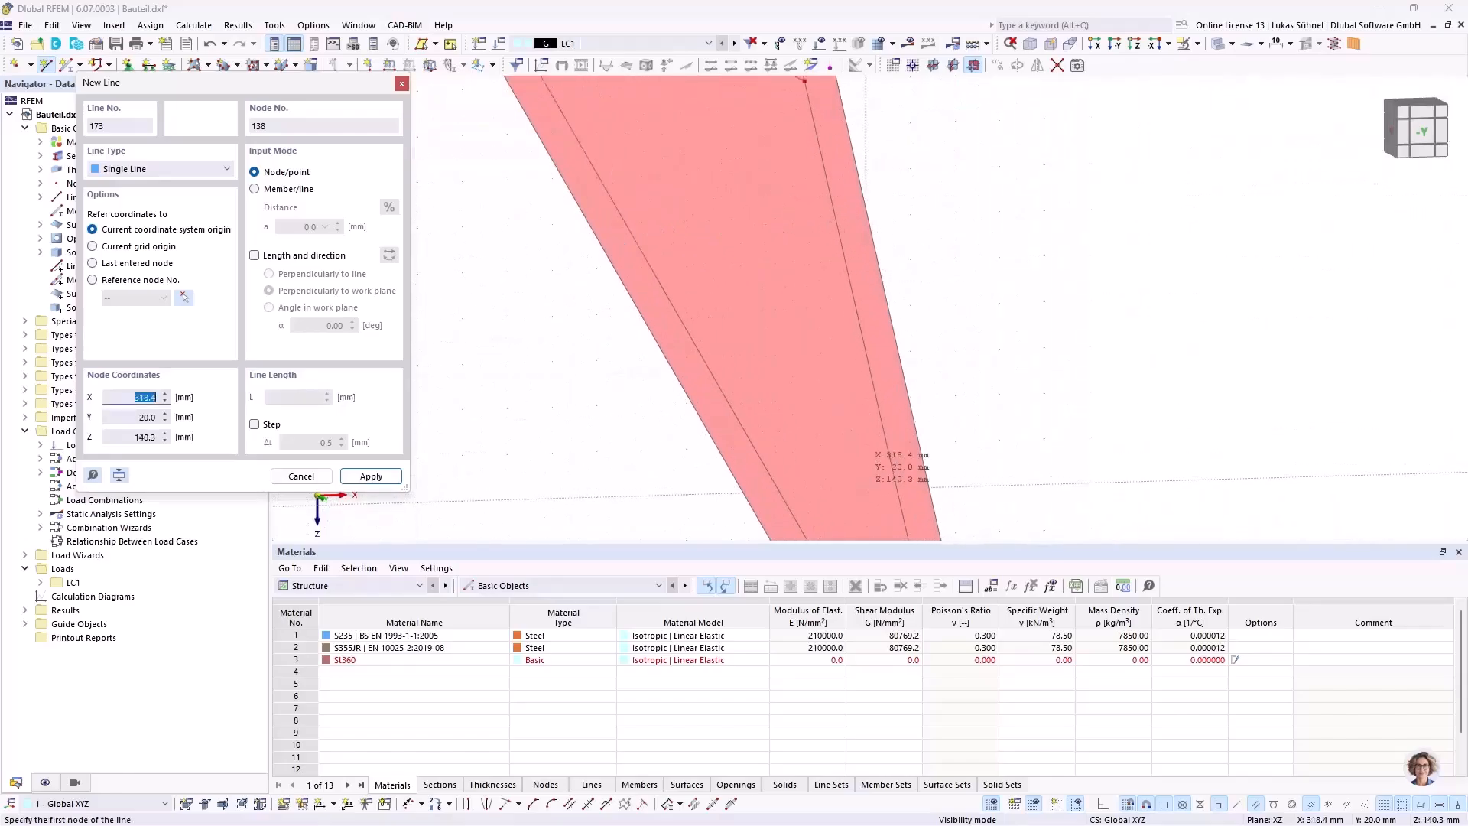
middle_drag(867, 455, 778, 283)
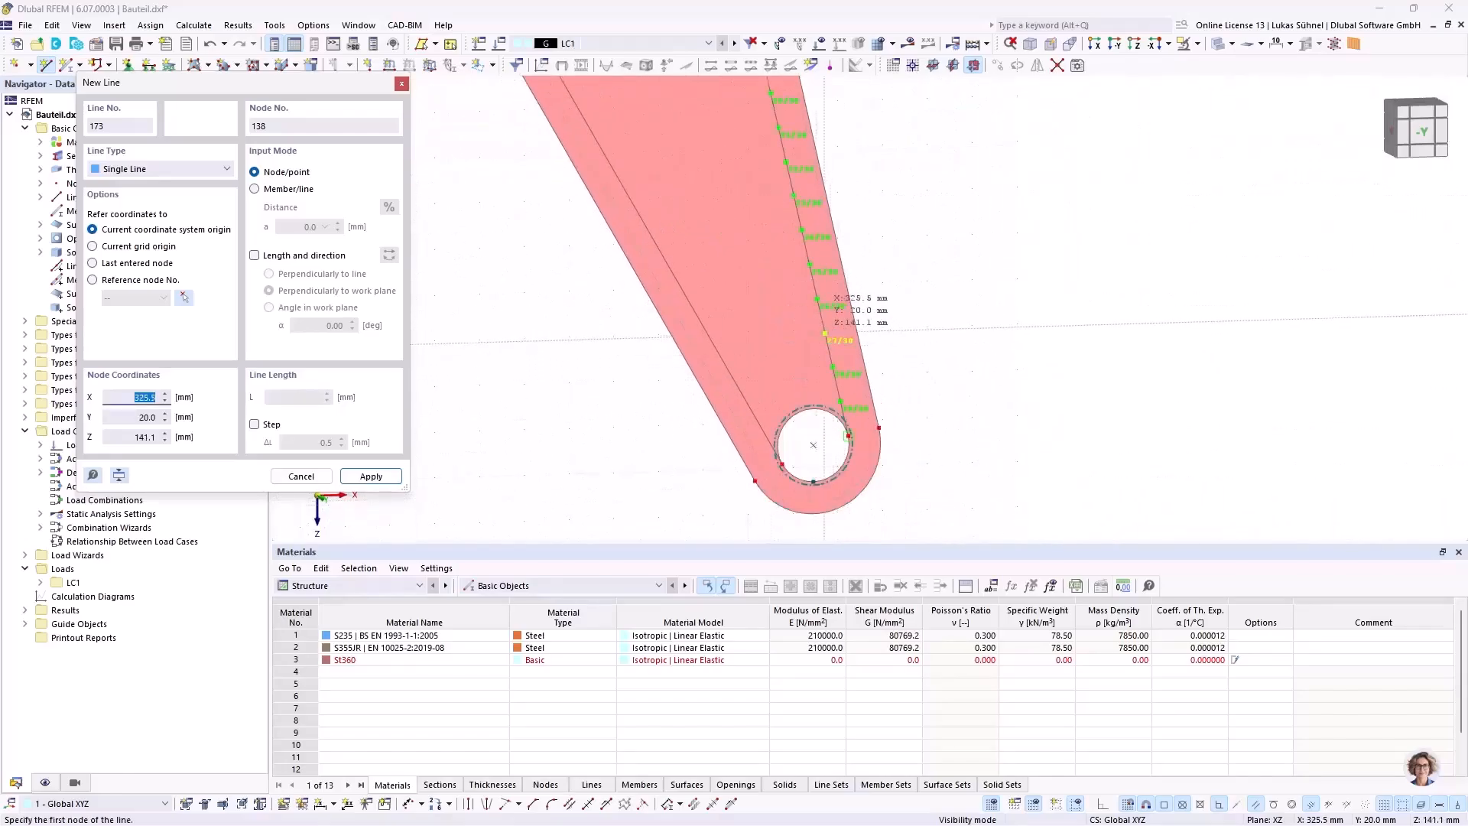
click(826, 334)
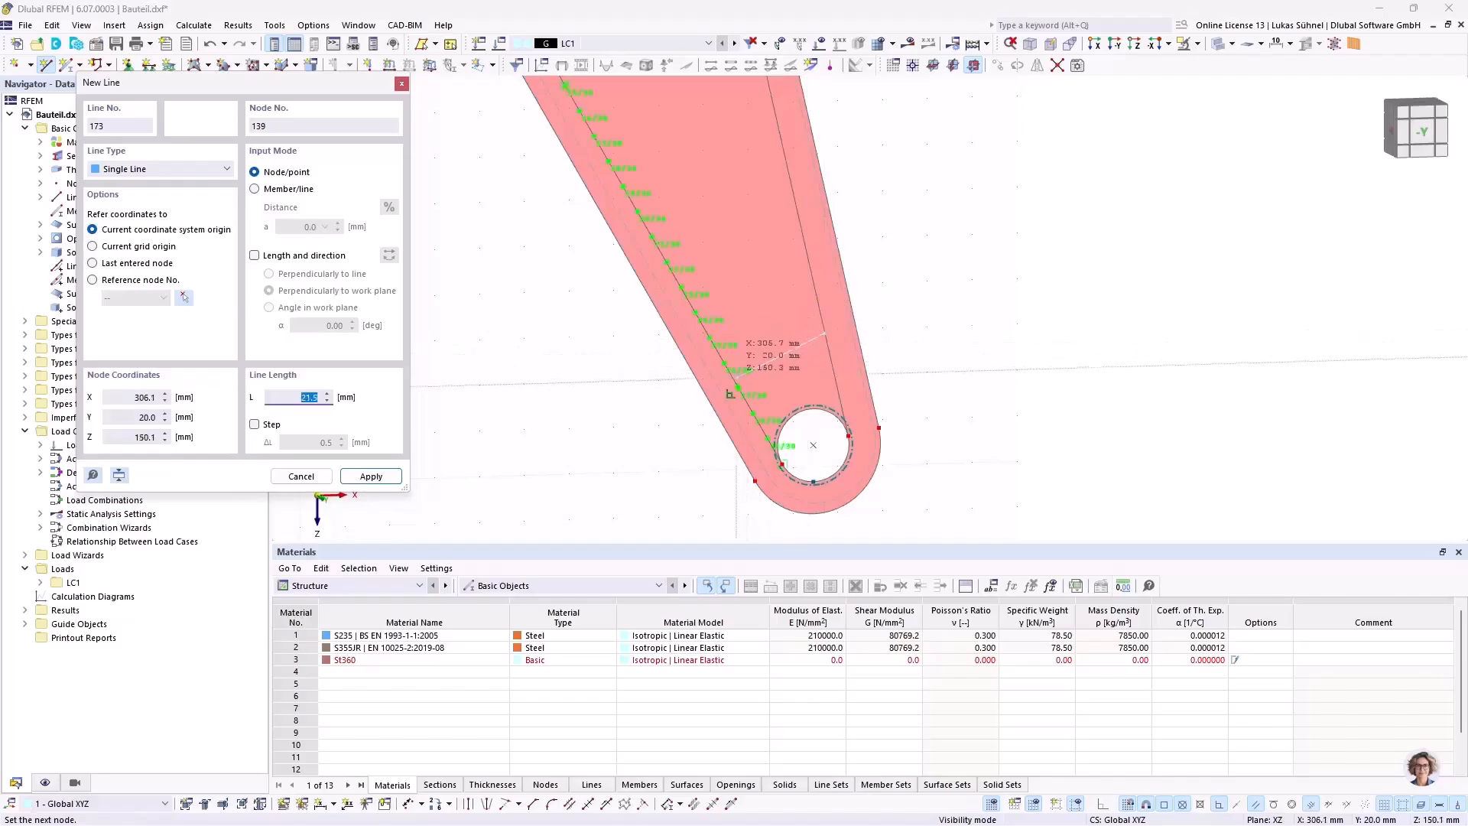
click(724, 363)
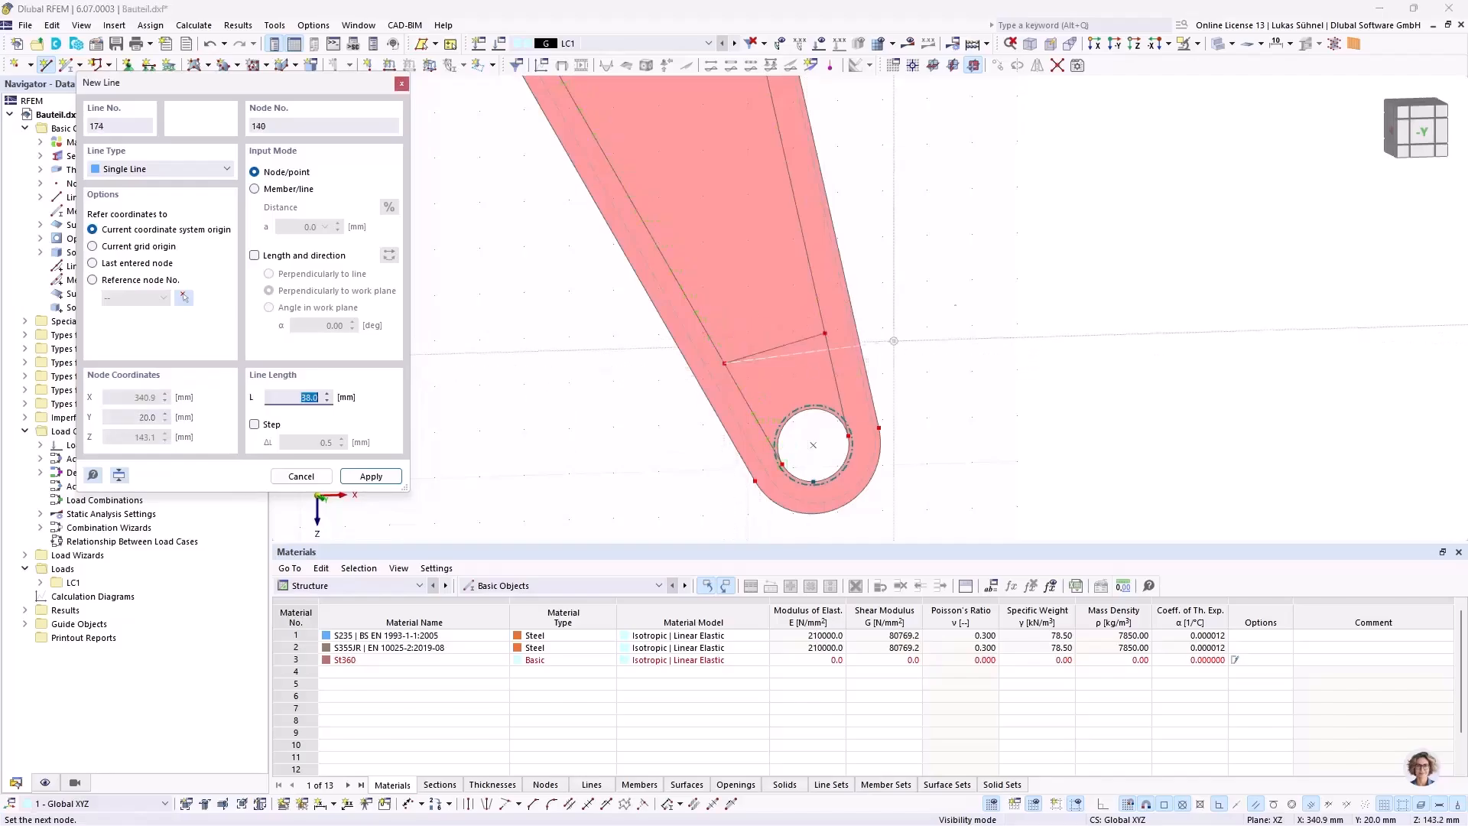
key(Escape)
scroll(955, 384, down, 4)
middle_drag(526, 309, 753, 436)
scroll(753, 436, down, 3)
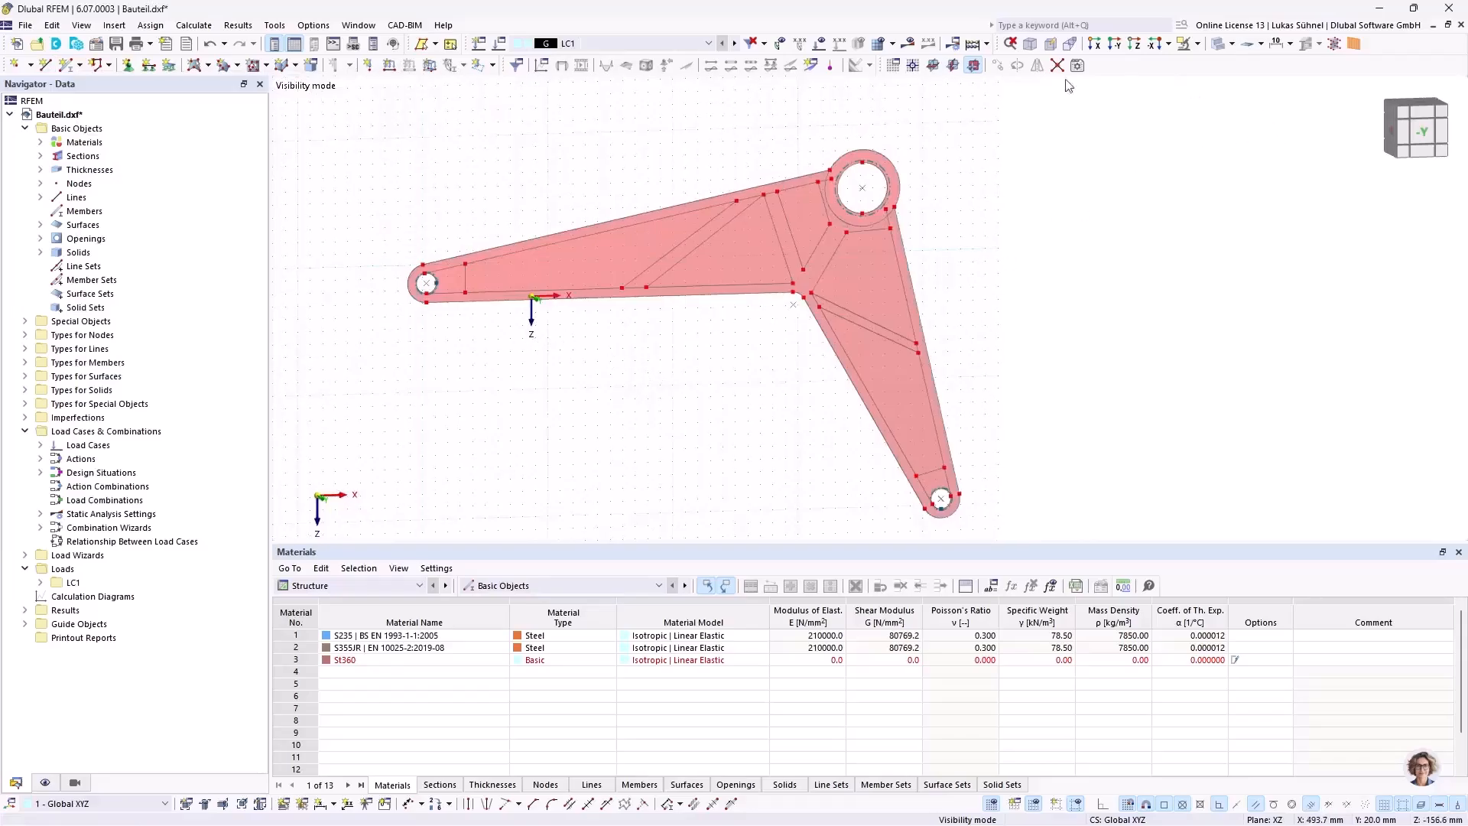
Step: Toggle the Auto Connect Lines/Members option for overlapping elements in the model
scroll(490, 264, up, 4)
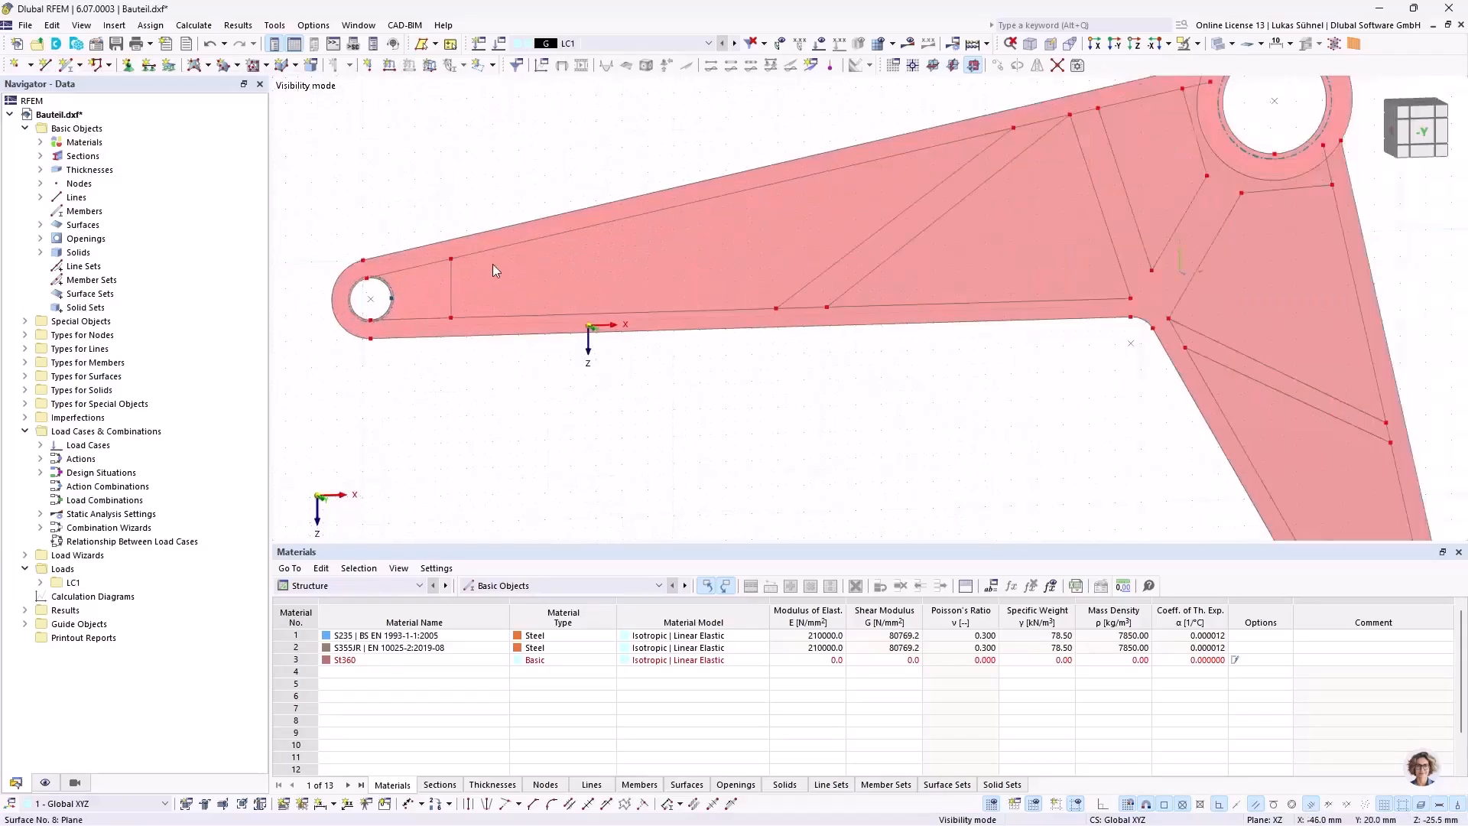
right_click(482, 421)
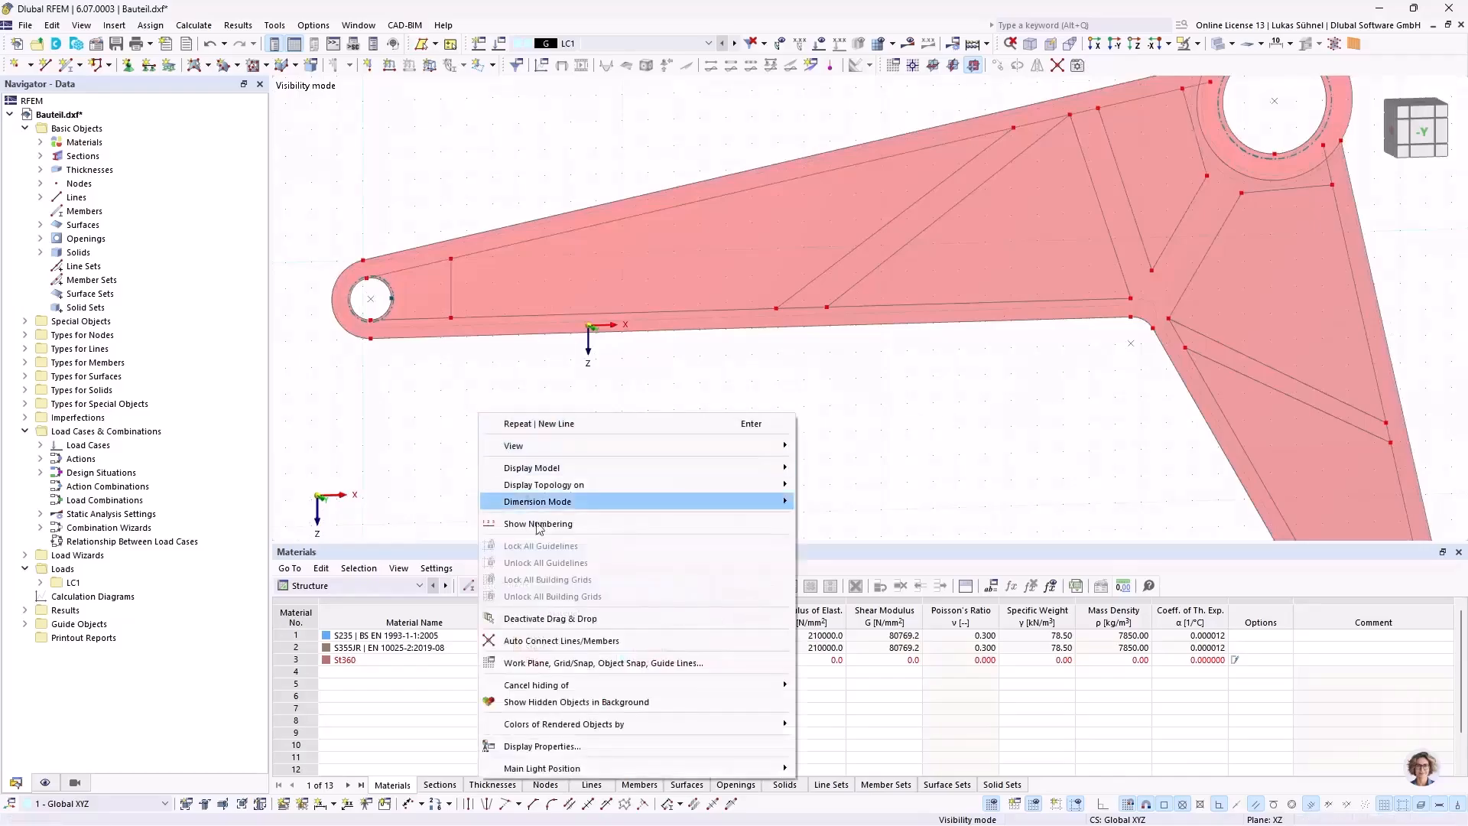
mouse_move(544, 721)
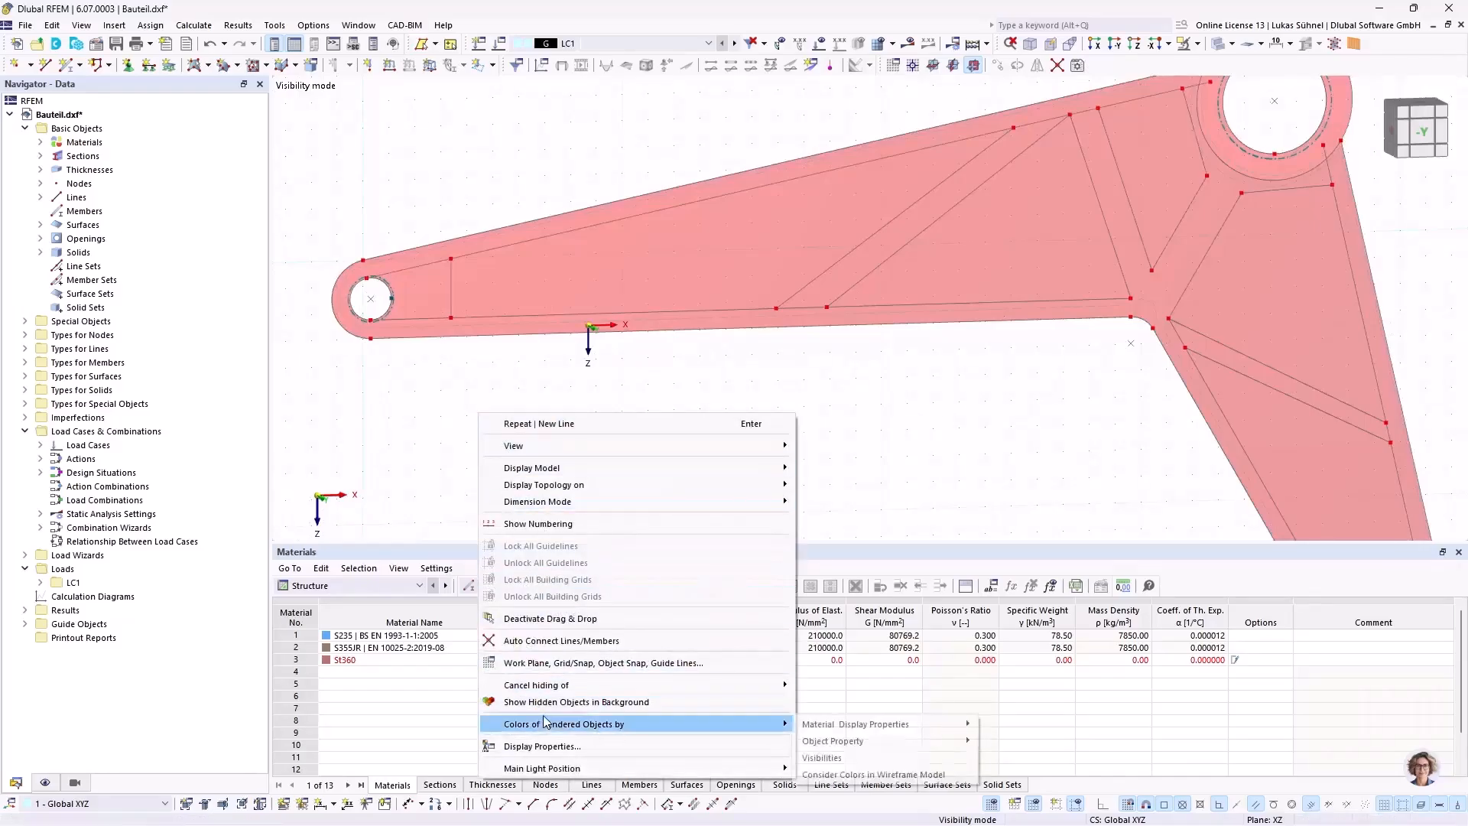
click(541, 646)
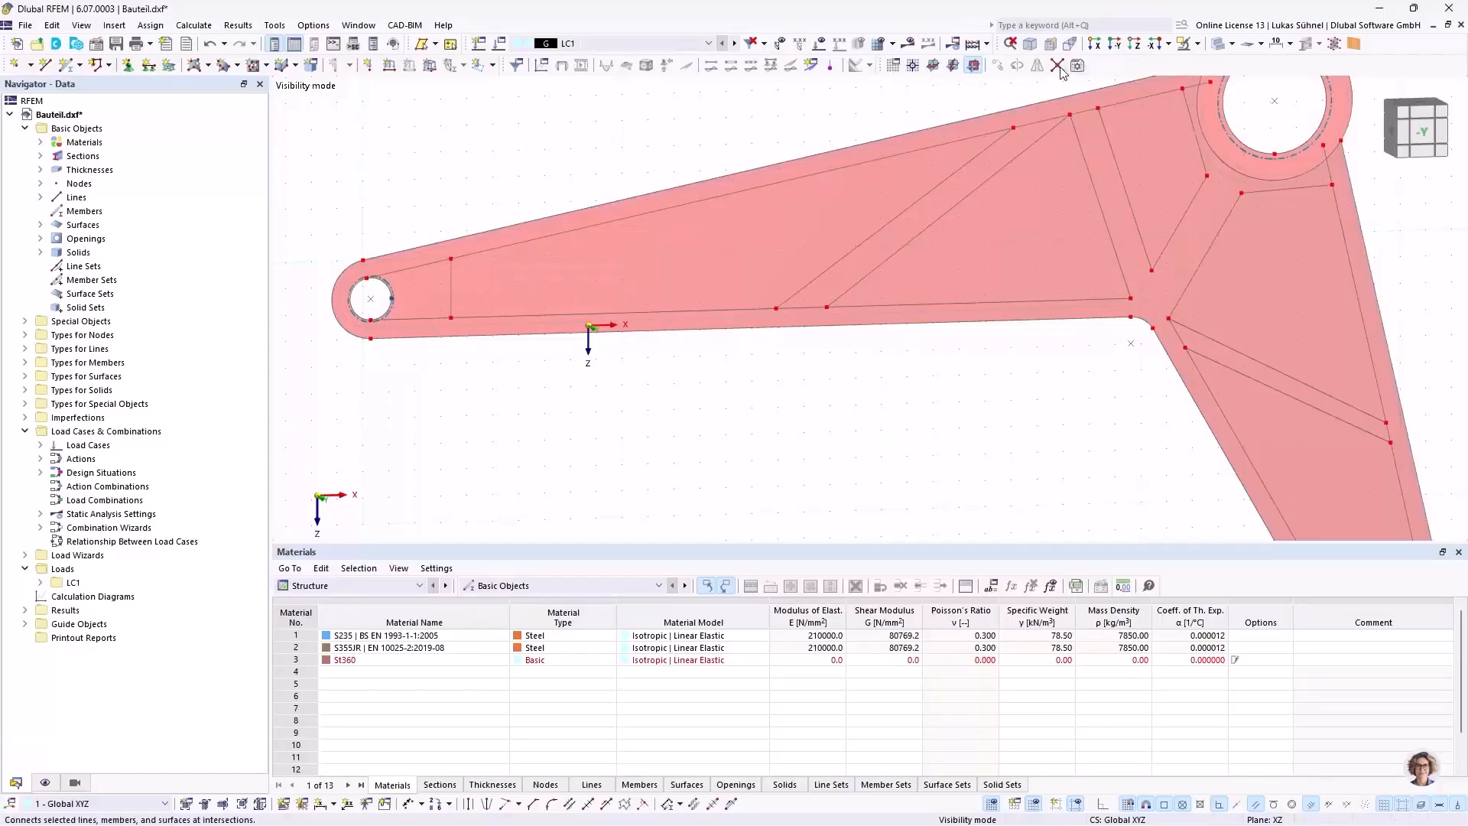
Step: Examine where the pocket lines meet the offset lines along both arms and around the large hub
scroll(490, 433, down, 1)
scroll(483, 430, down, 1)
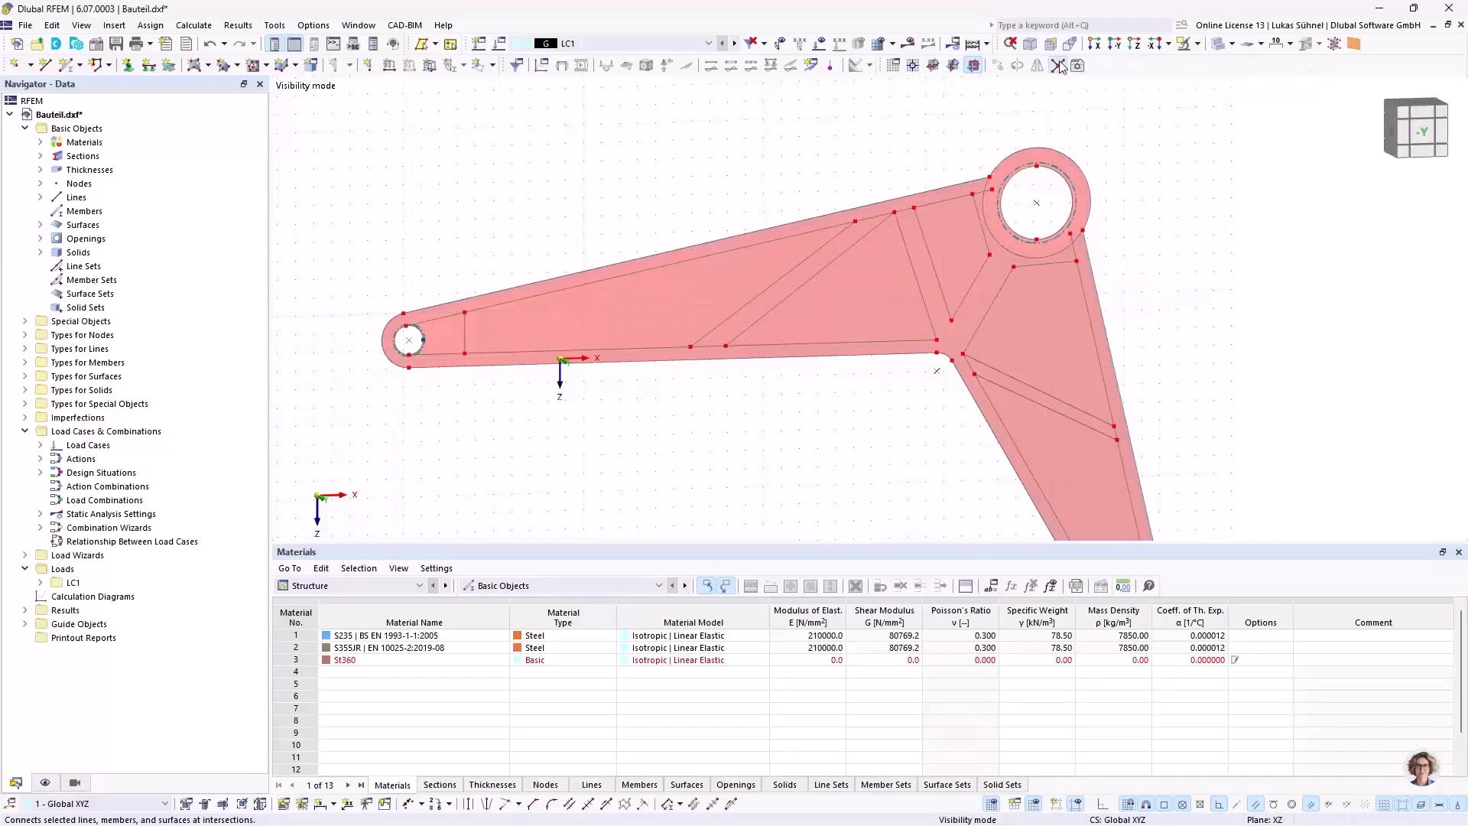
drag(458, 201, 951, 444)
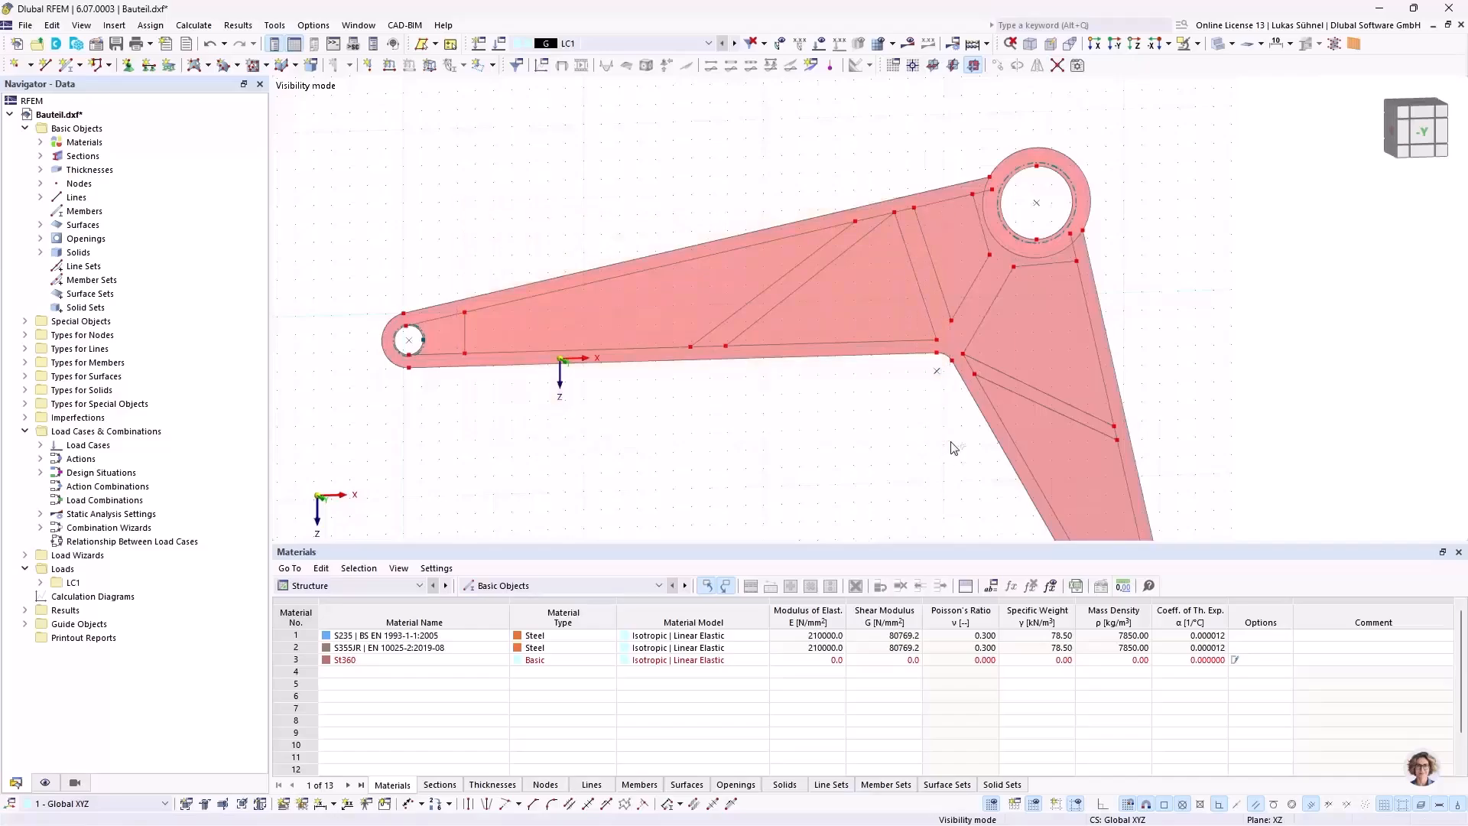
drag(887, 500, 1250, 263)
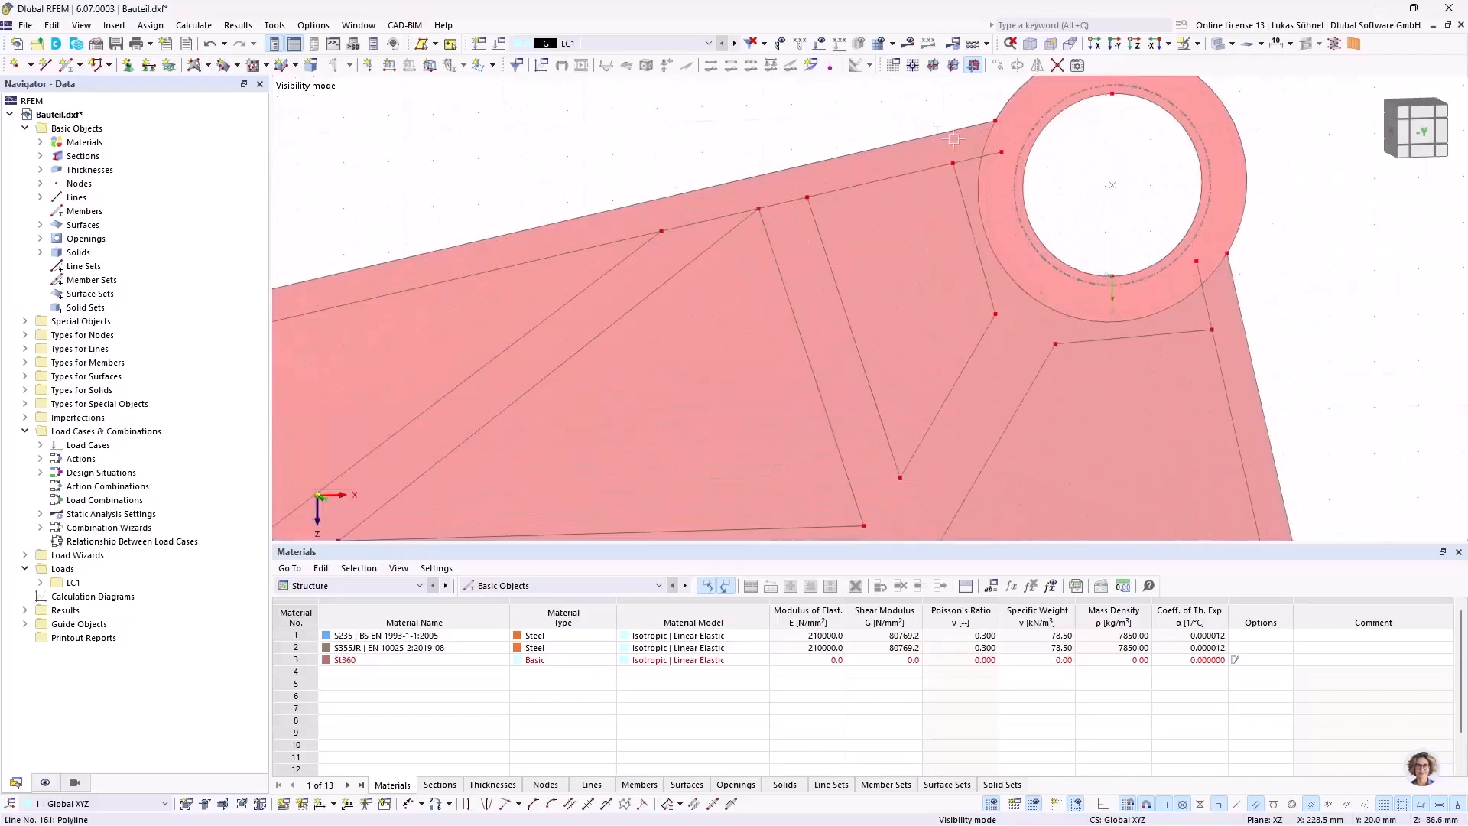
drag(904, 98, 954, 180)
drag(1304, 303, 1207, 366)
scroll(882, 315, down, 8)
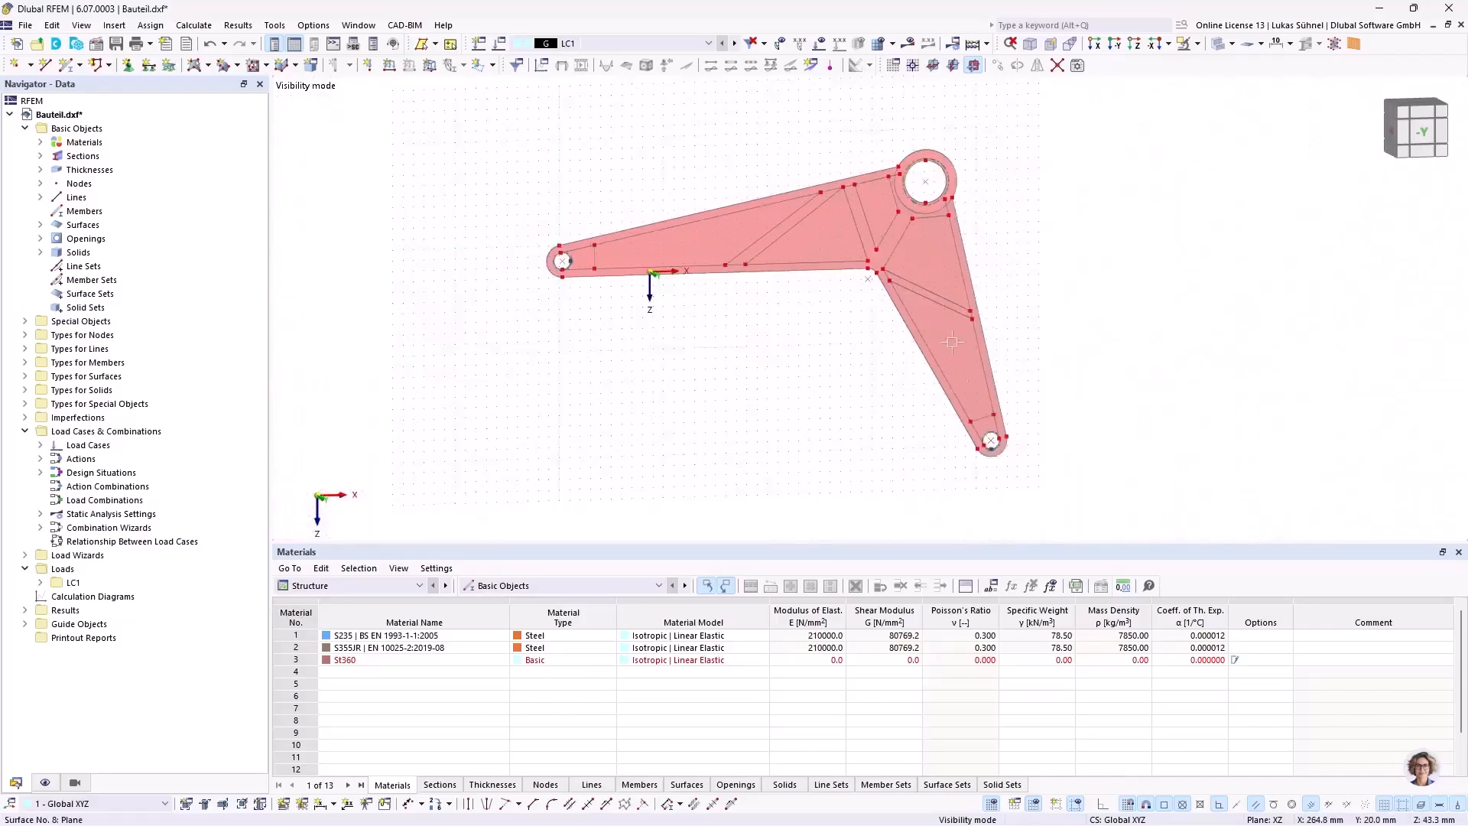
scroll(970, 437, up, 5)
drag(691, 321, 1096, 417)
scroll(677, 440, down, 5)
drag(687, 314, 884, 254)
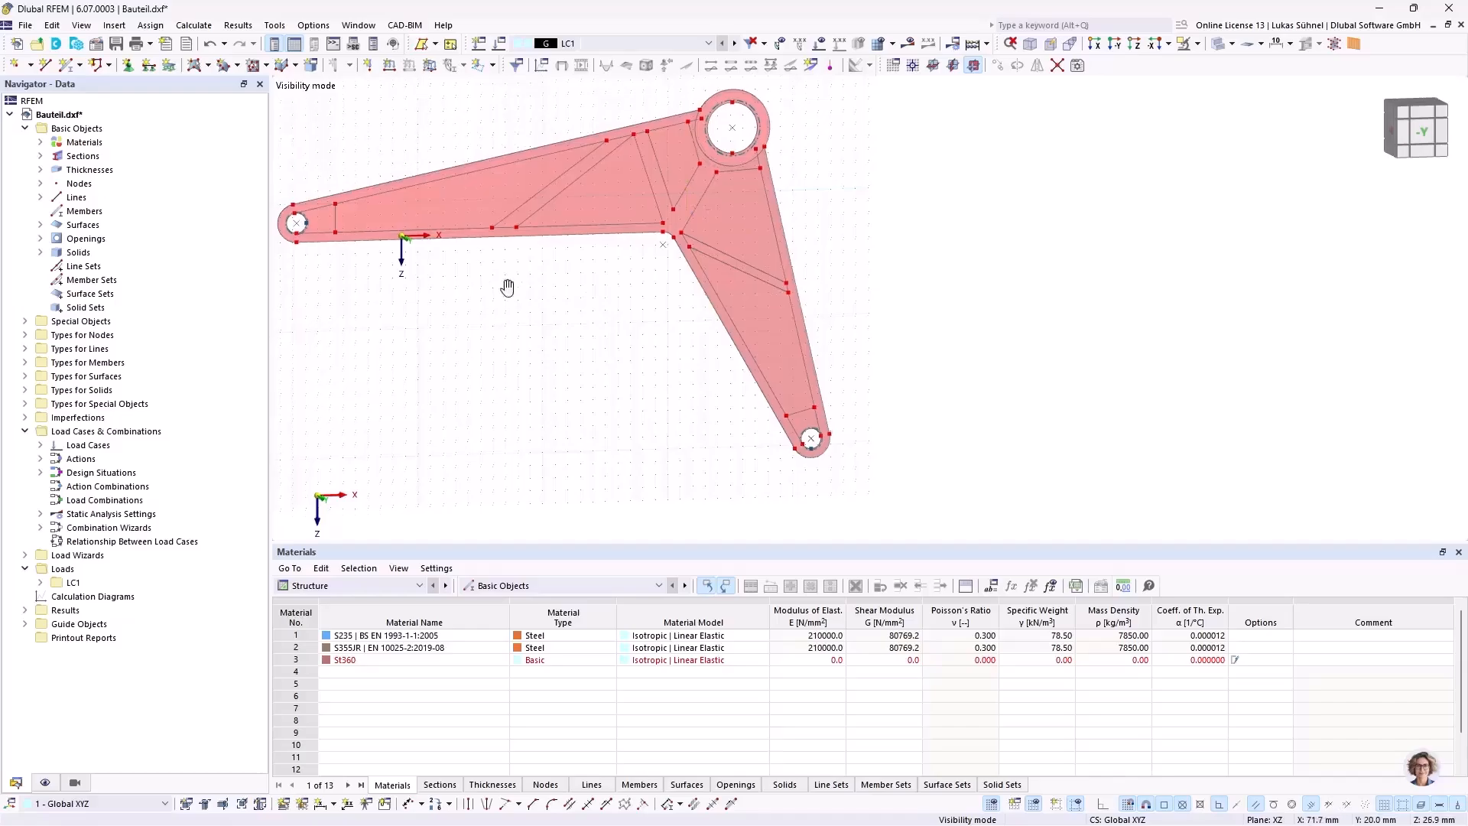
Step: Start creating round corners with an 8 mm radius and round the lower hub-side corner of the long arm's end pocket
scroll(508, 282, up, 5)
click(533, 255)
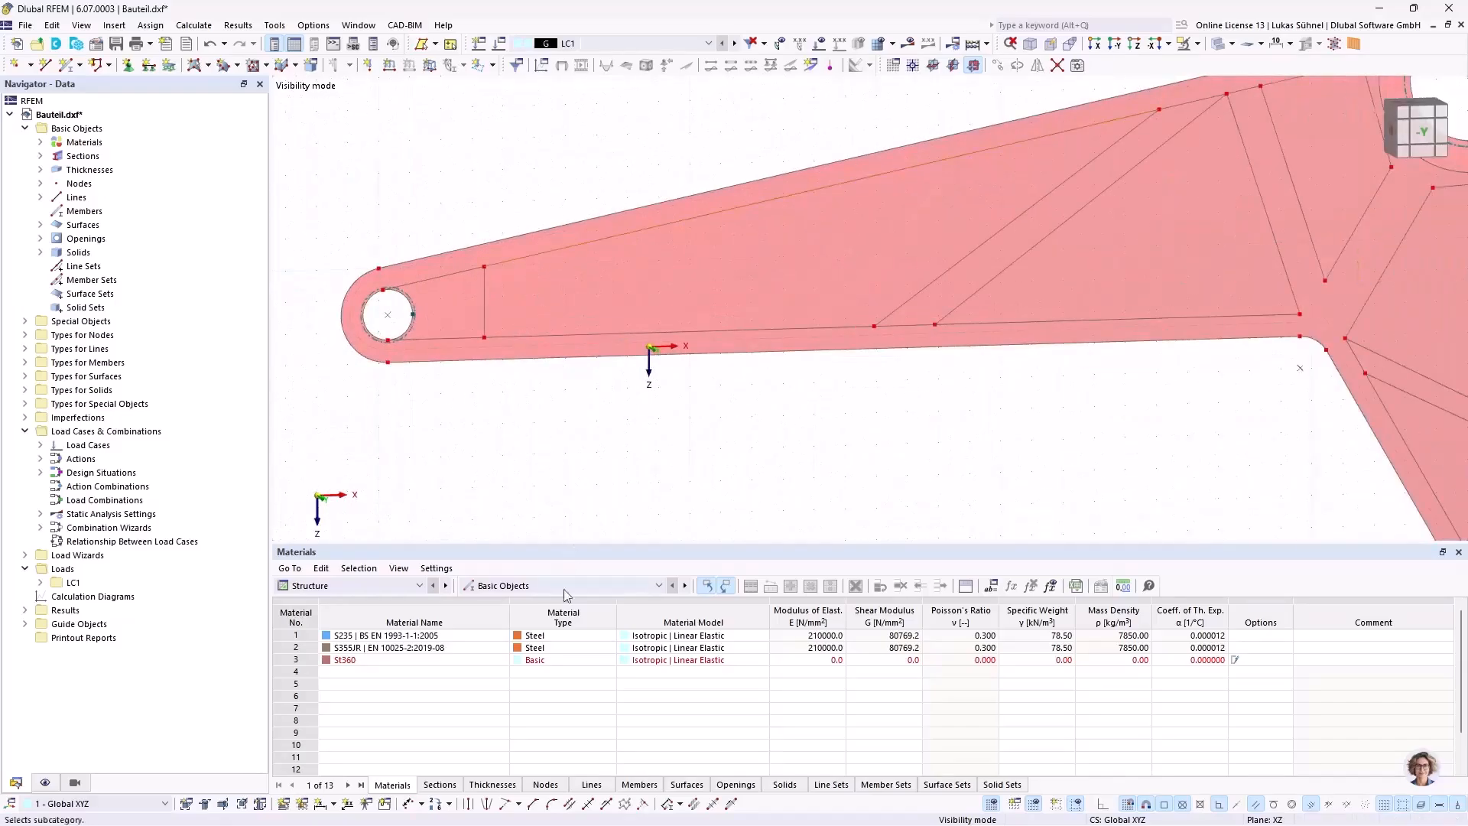
click(553, 804)
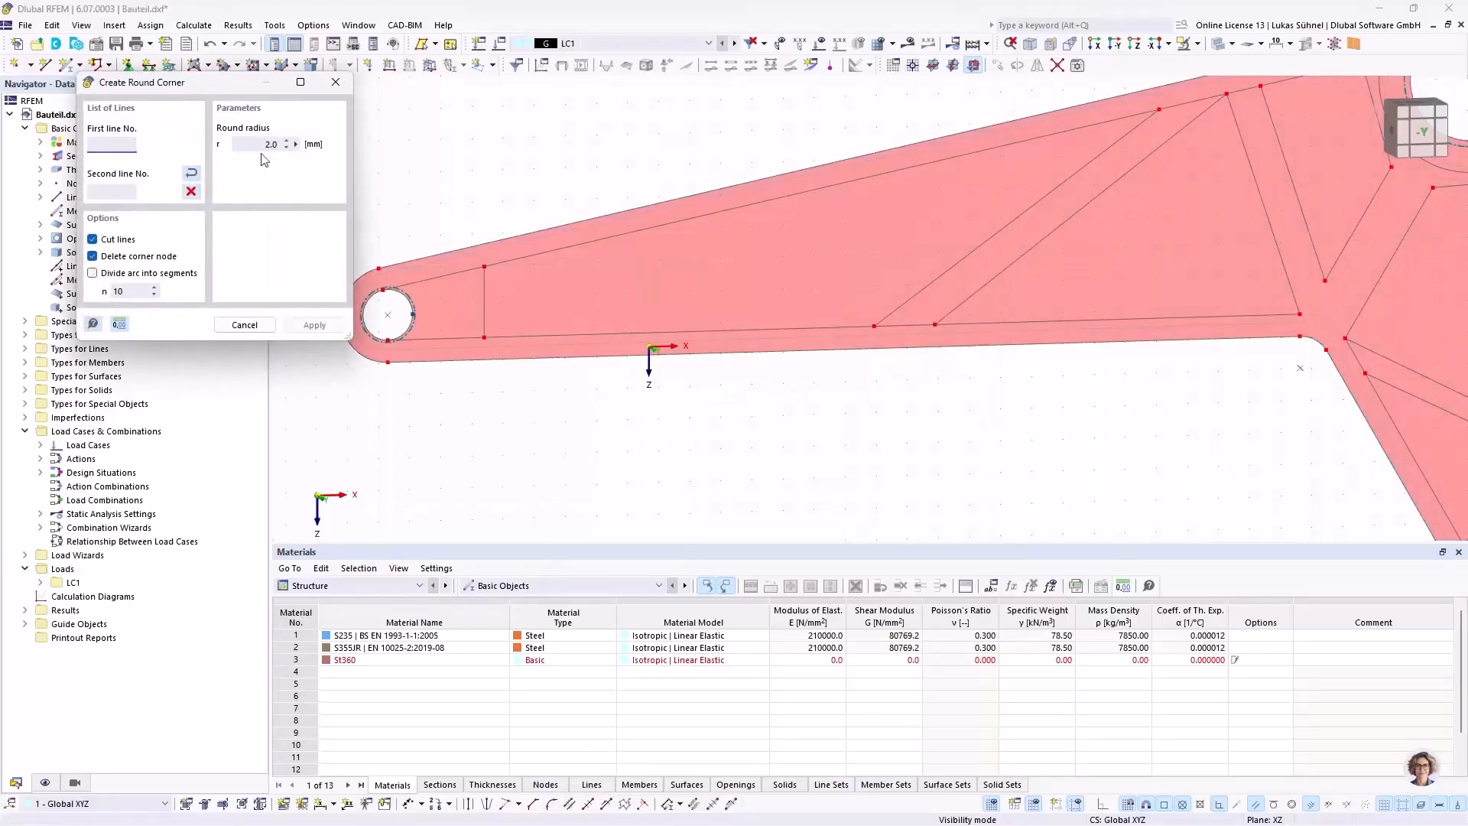
click(252, 143)
text(8)
click(529, 335)
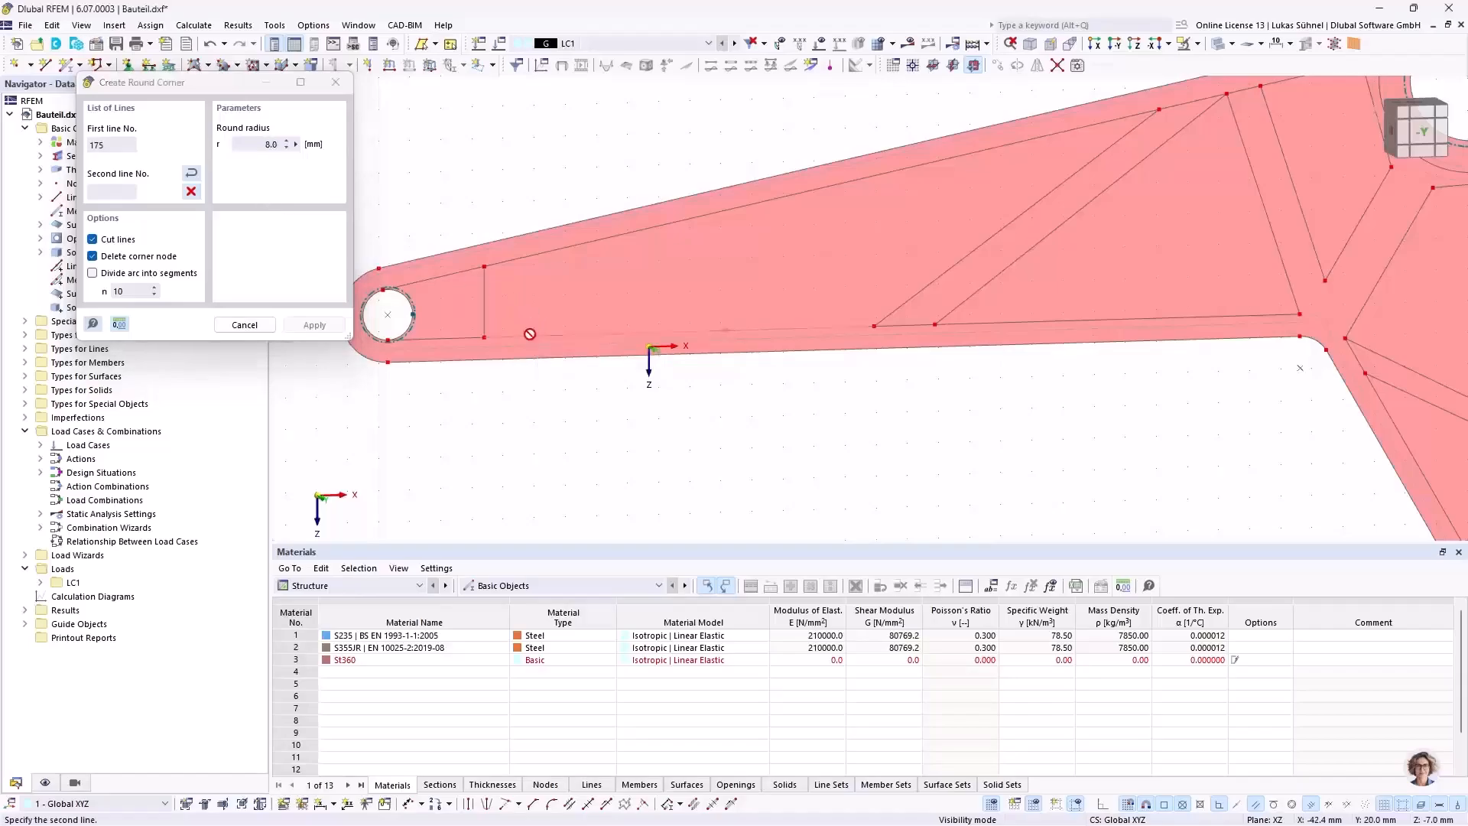
click(486, 313)
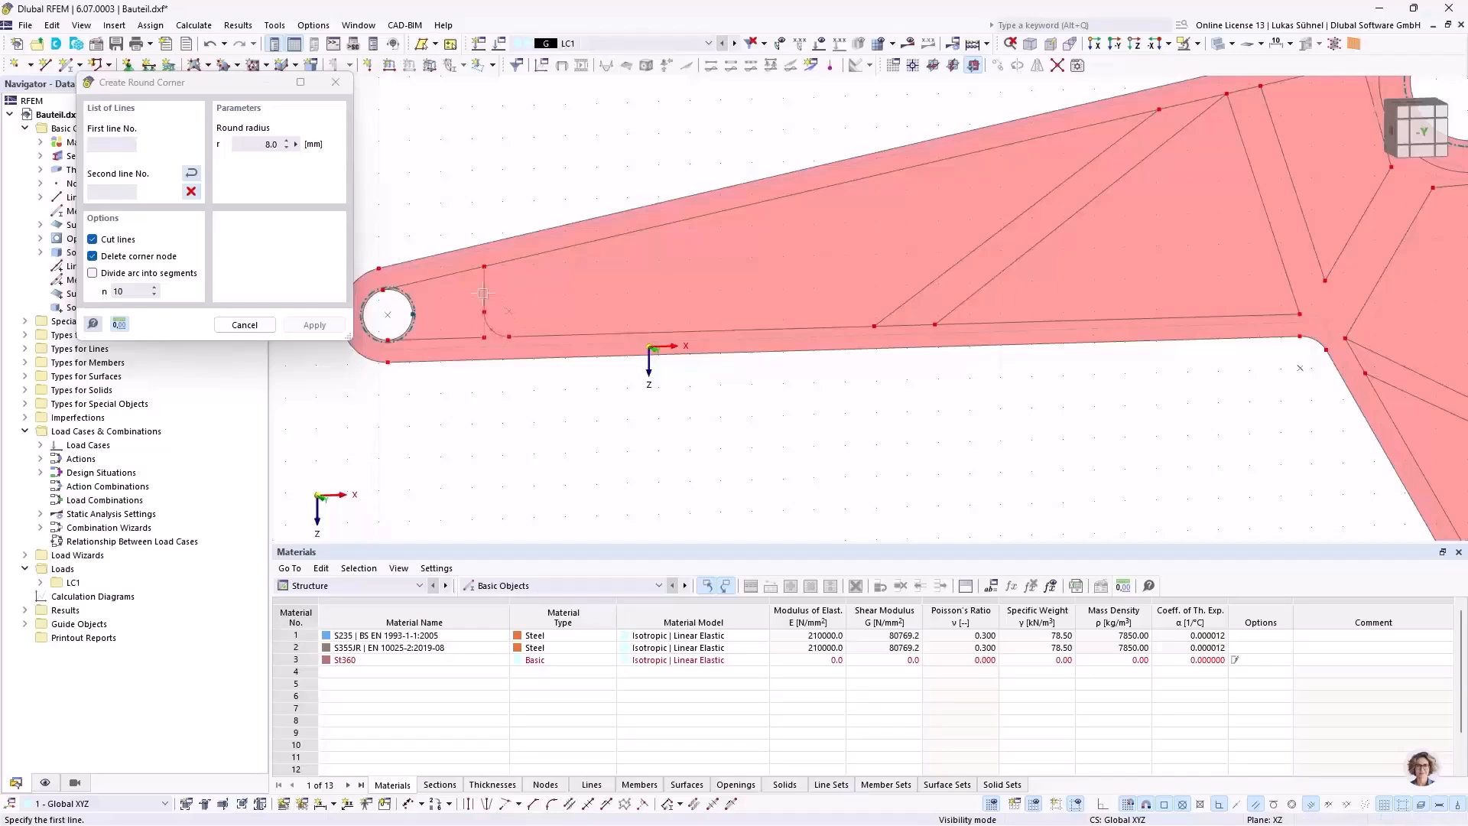
Step: Round the remaining three corners of the long arm's end pocket with the 8 mm radius
click(516, 263)
click(844, 325)
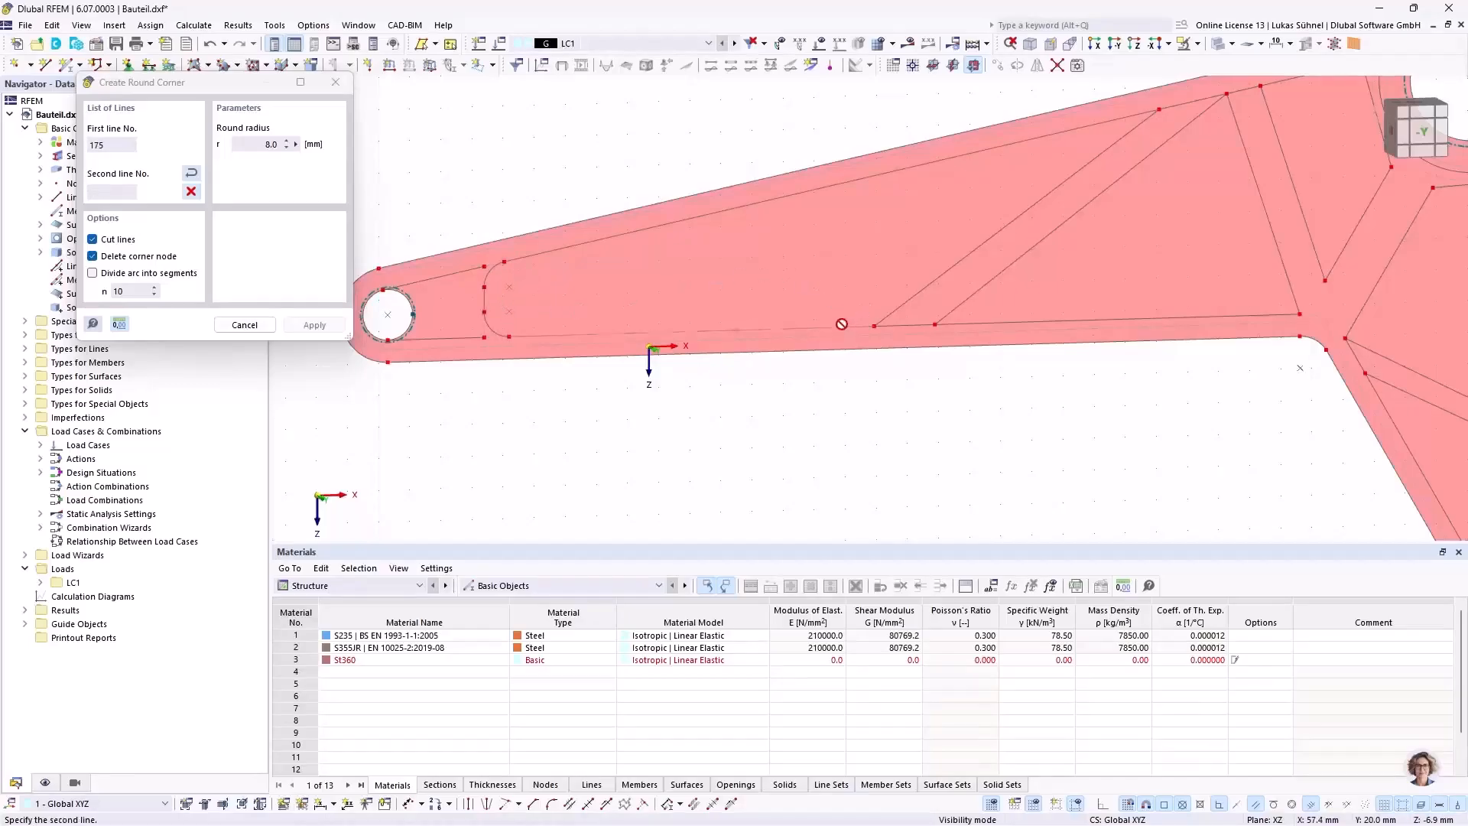
click(892, 314)
click(1040, 142)
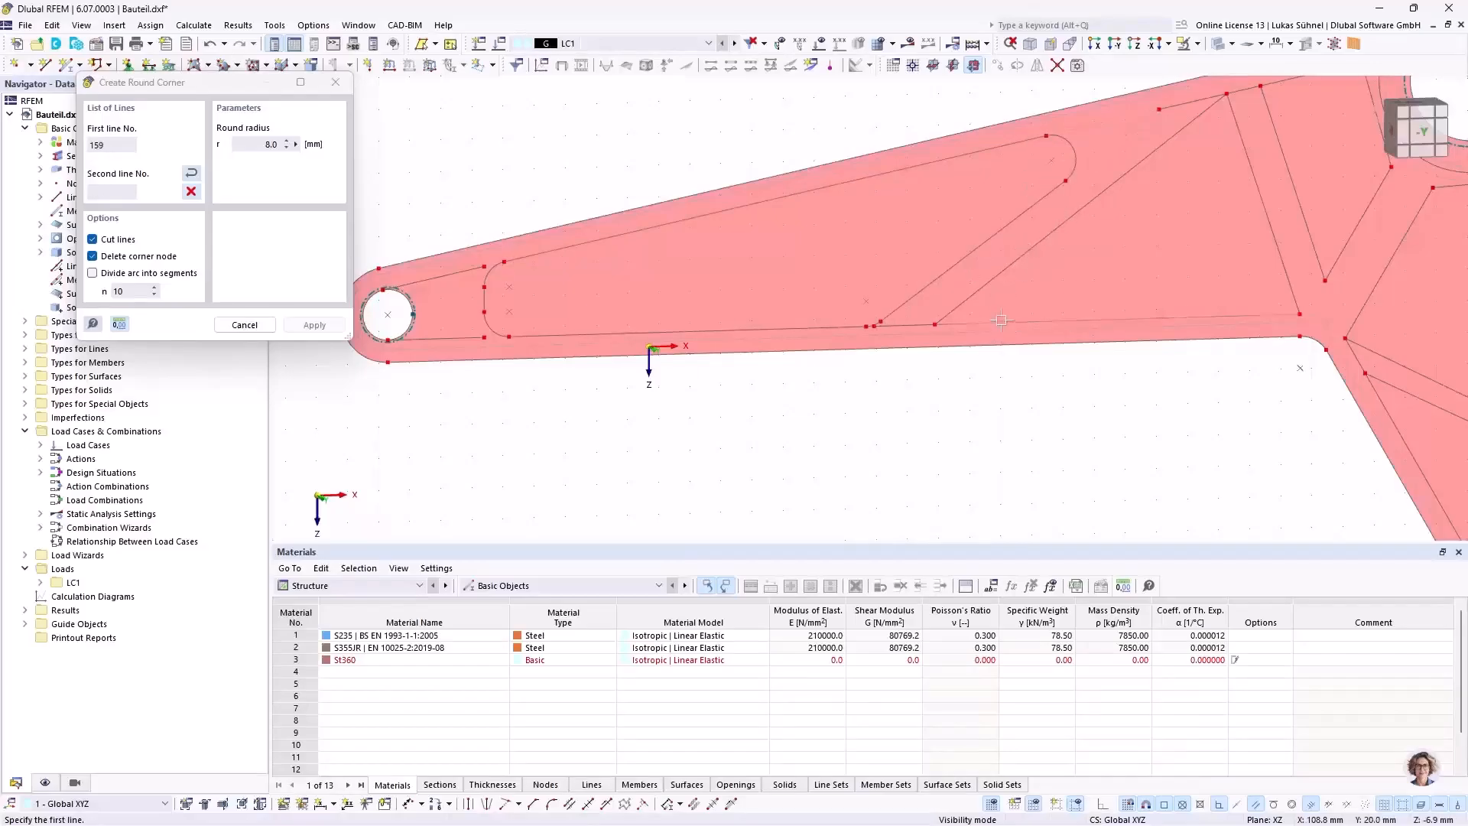
Step: Round all three corners of the triangular pocket in the long arm with the 8 mm radius
click(990, 283)
click(1150, 157)
click(1229, 137)
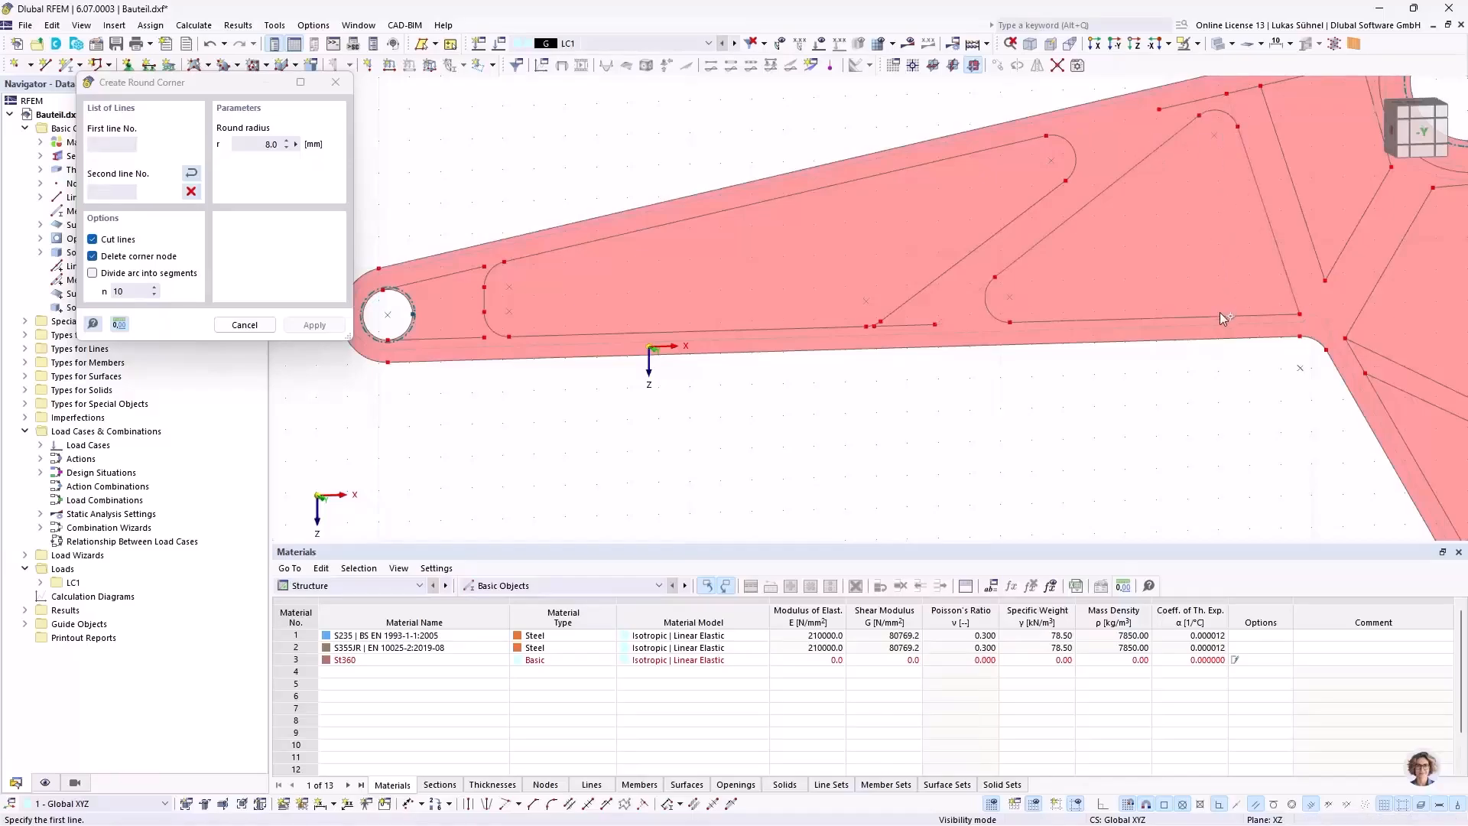
click(1219, 315)
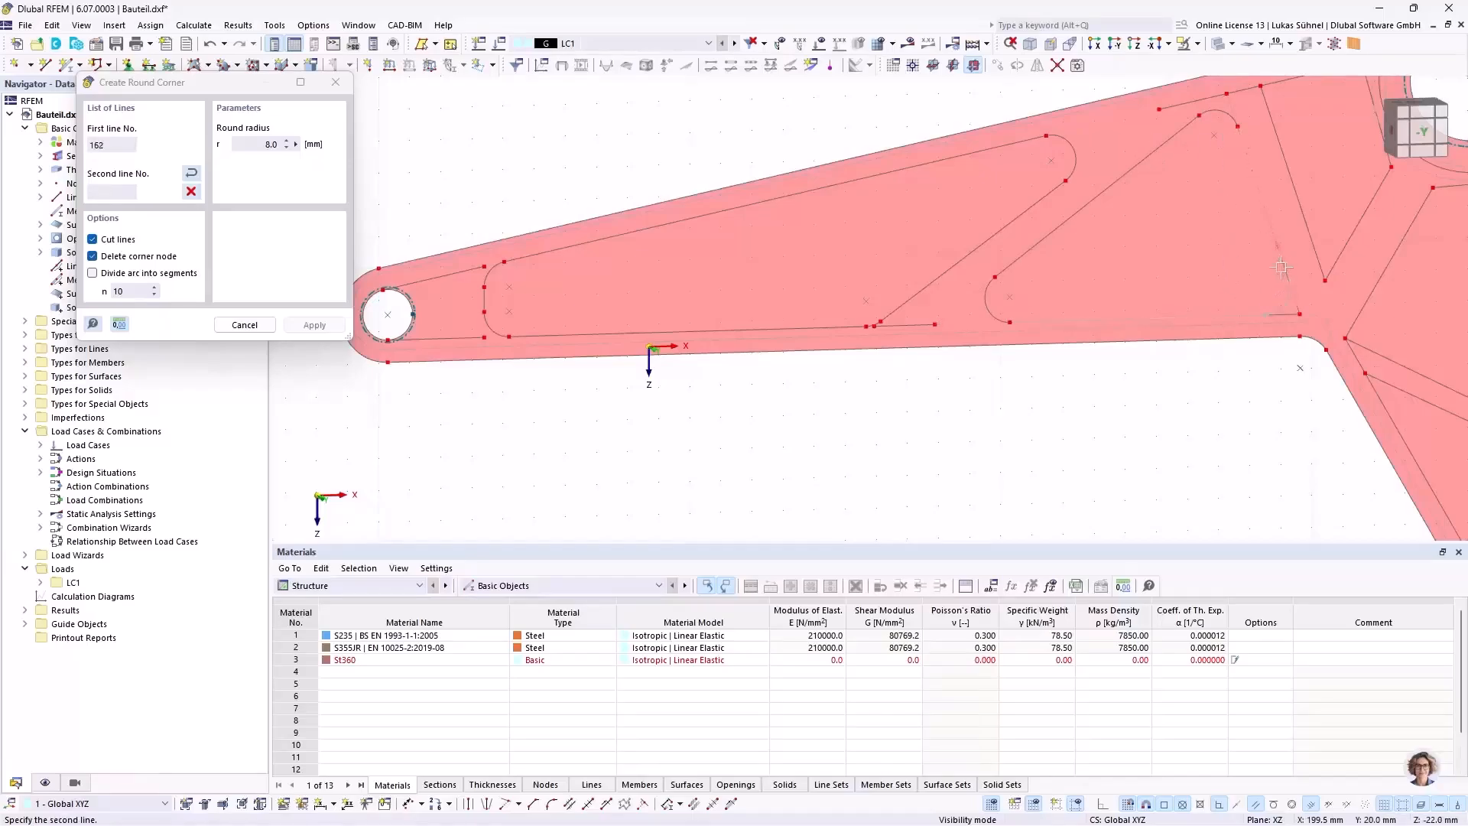
middle_drag(1279, 400, 916, 331)
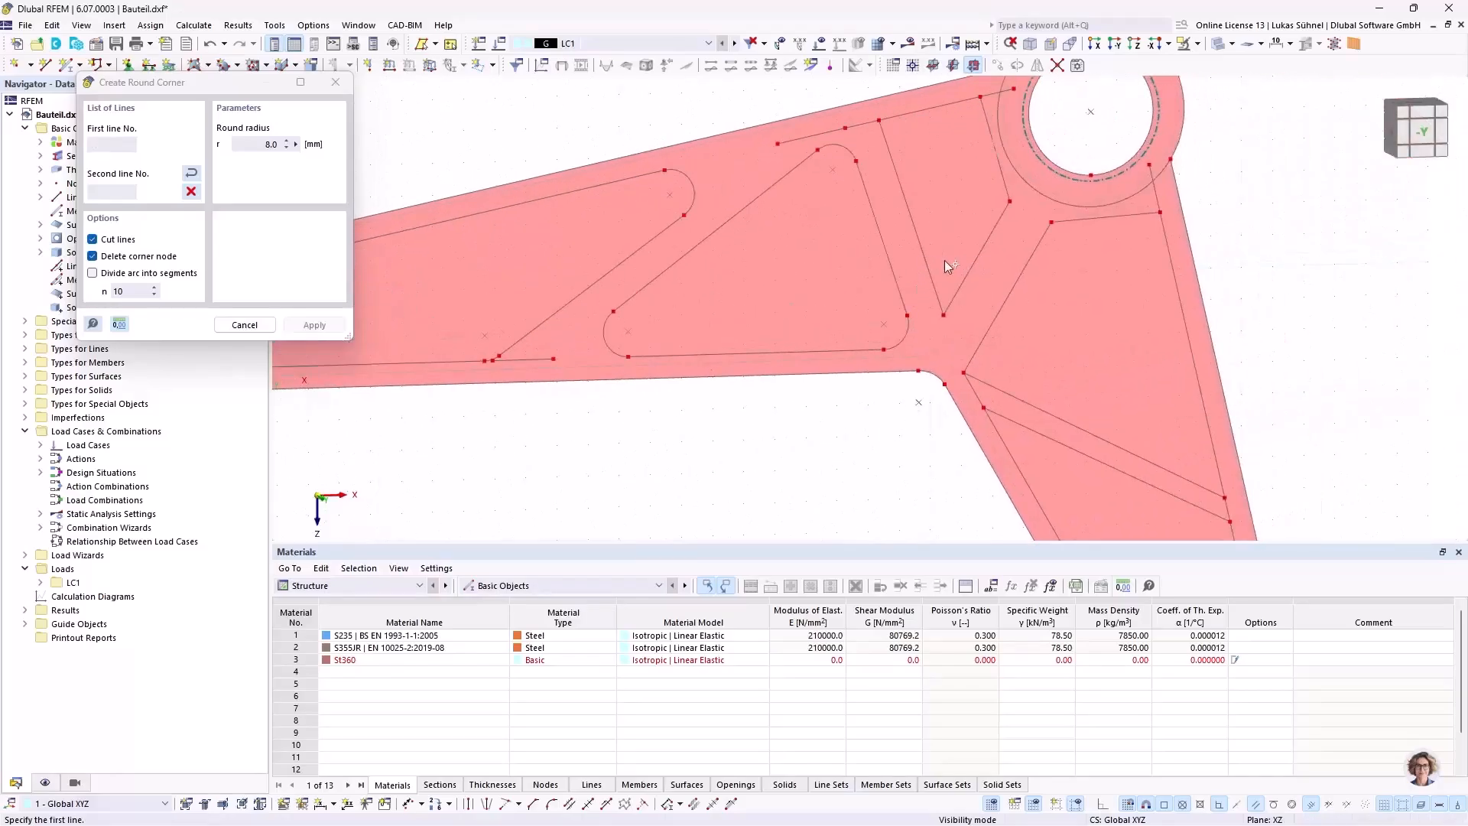
Step: Round the lower and upper-left corners of the narrow pocket beside the large hub with the 8 mm radius
scroll(947, 264, up, 2)
click(919, 270)
click(968, 296)
middle_drag(962, 225, 957, 374)
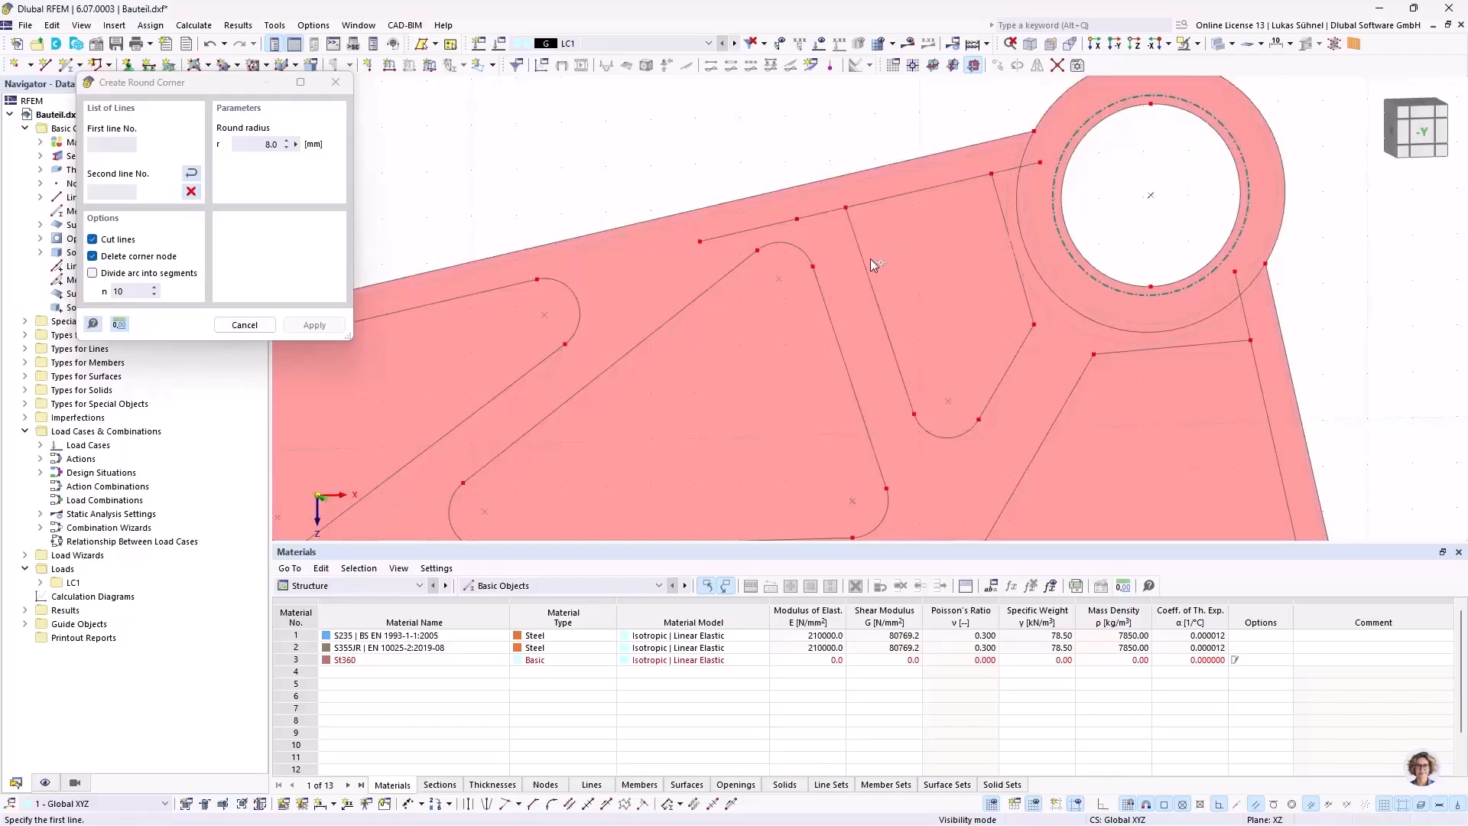
click(889, 204)
click(888, 200)
Step: Round all four corners of the short arm's upper pocket below the large hub with the 8 mm radius
middle_drag(899, 263, 852, 159)
scroll(981, 367, down, 2)
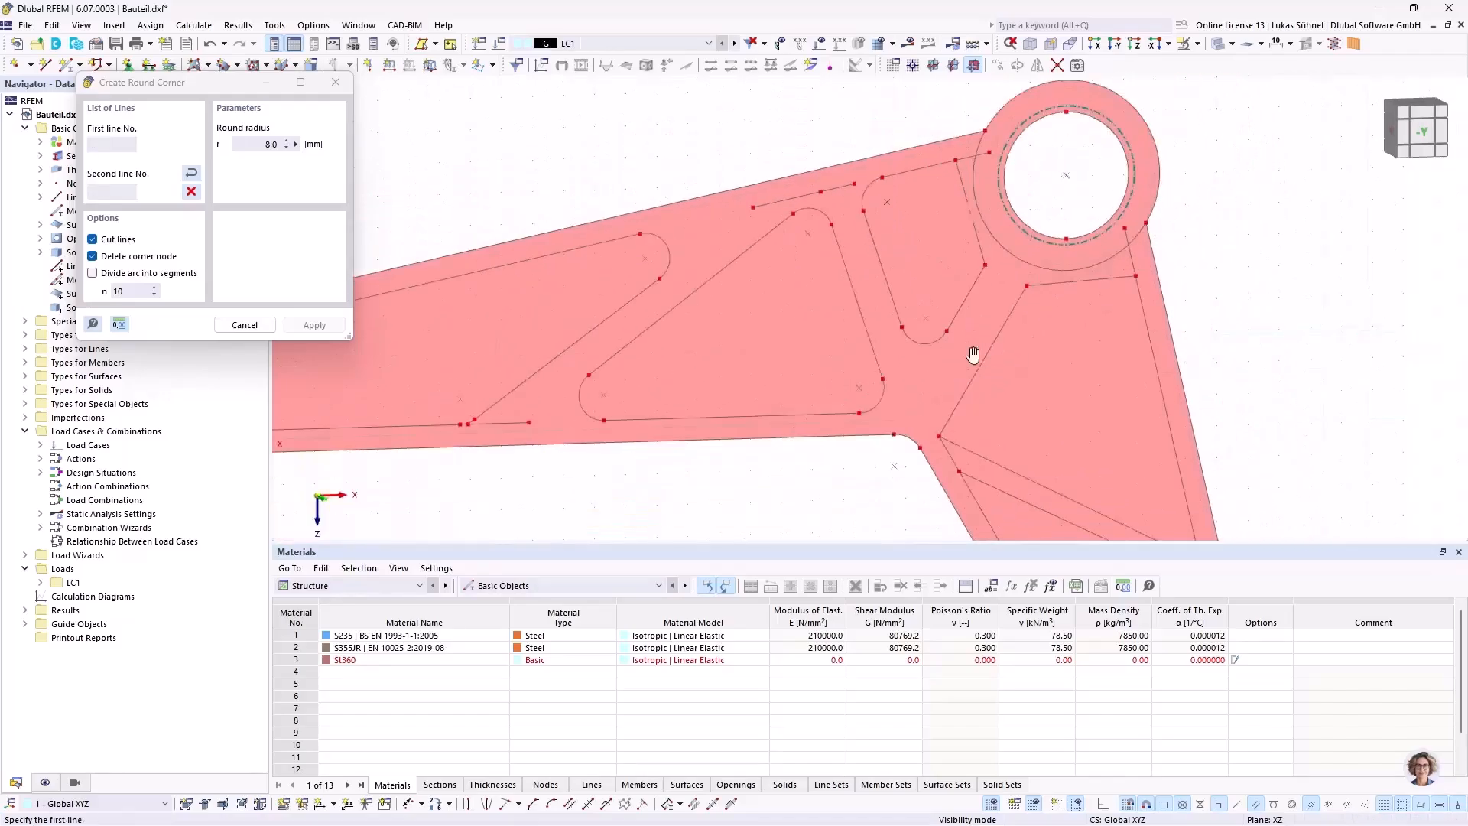
middle_drag(980, 367, 919, 304)
click(907, 324)
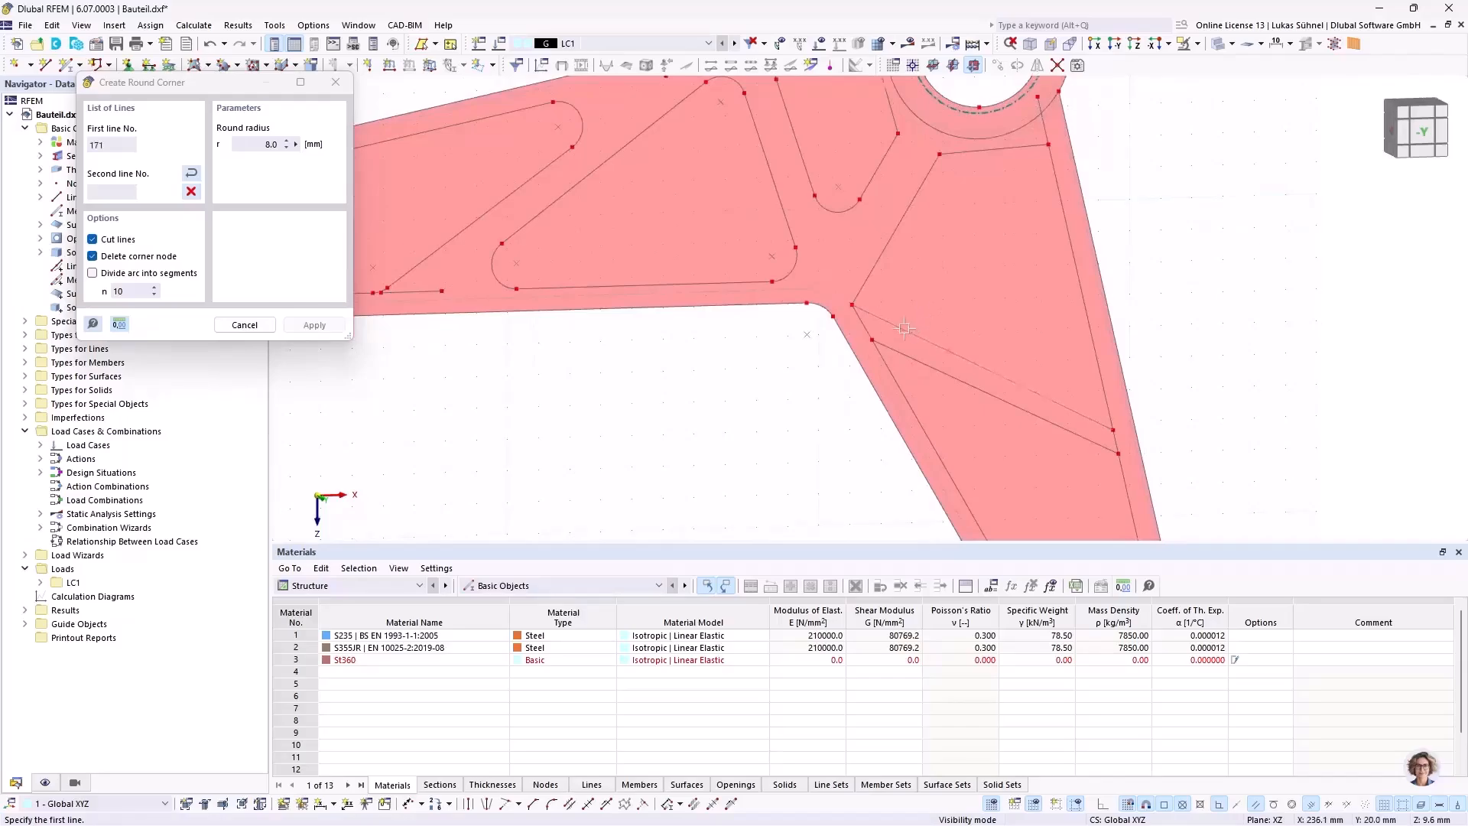
click(878, 260)
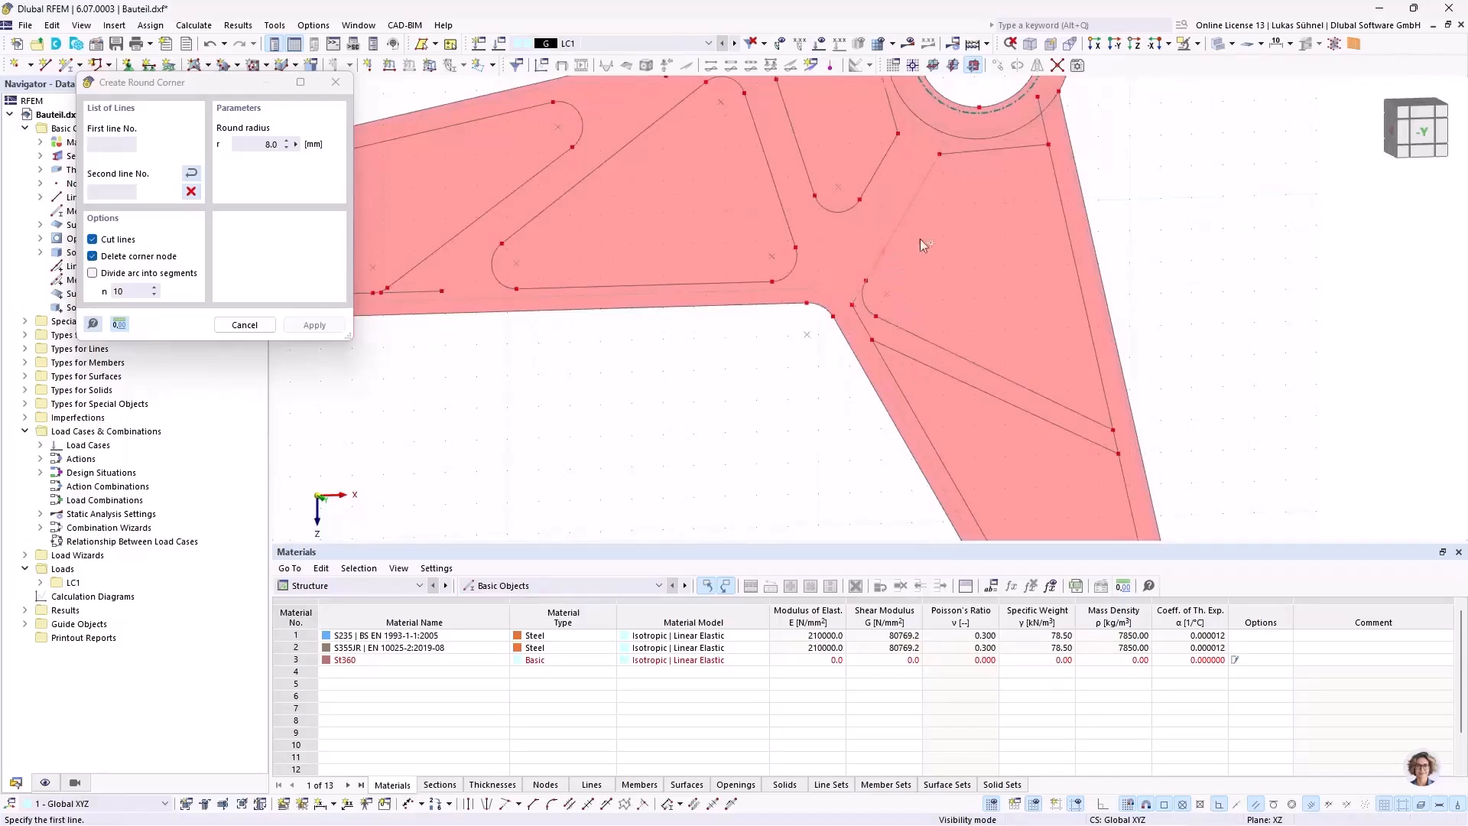
click(910, 198)
click(984, 148)
click(1022, 147)
click(1059, 191)
middle_drag(983, 264, 942, 206)
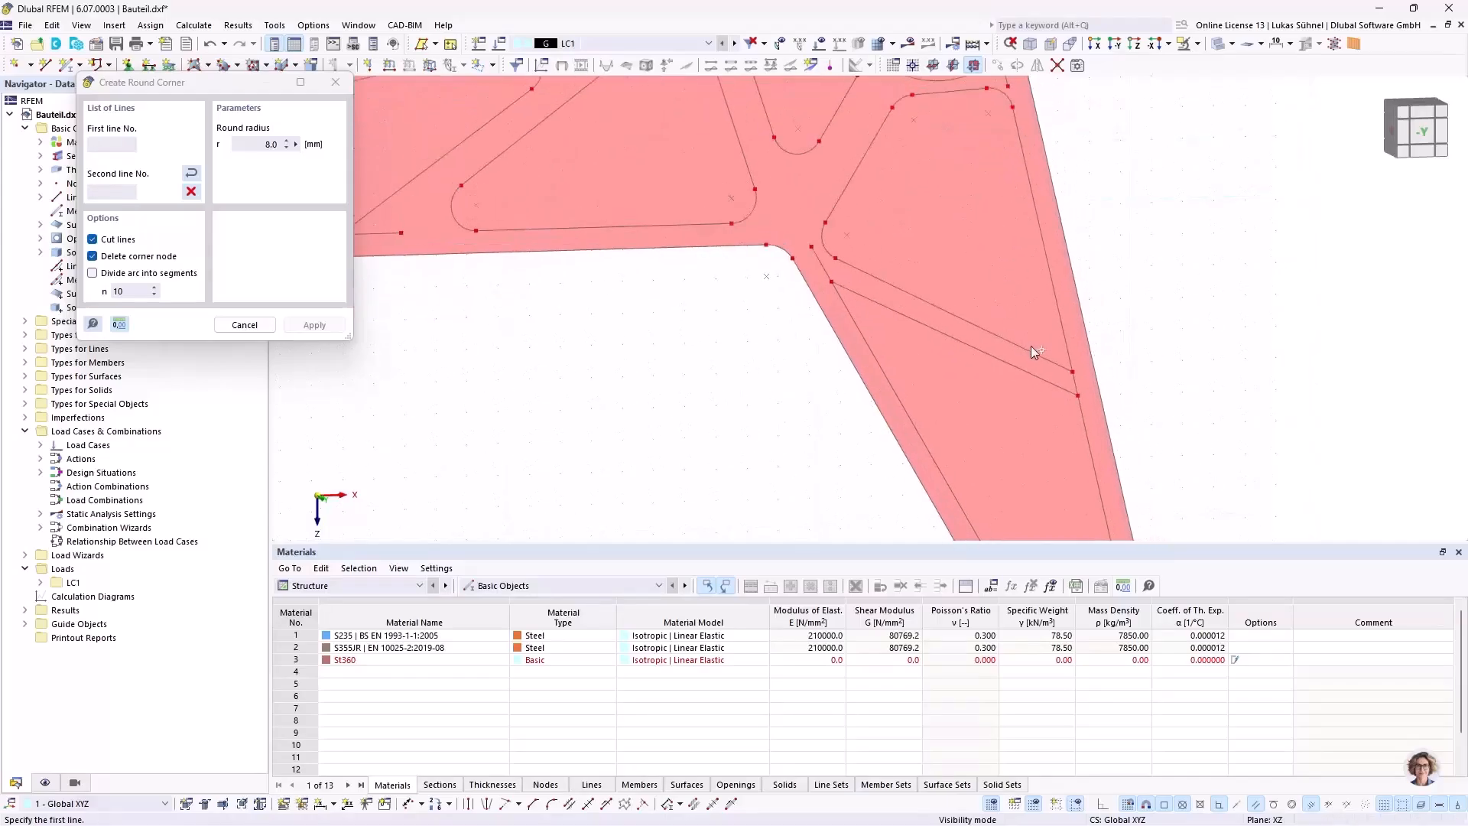
click(1030, 348)
click(1061, 341)
Step: Round the four corners of the short arm's lower pocket with the 8 mm radius and end the rounding command
middle_drag(949, 406, 893, 300)
click(854, 304)
click(971, 268)
click(991, 277)
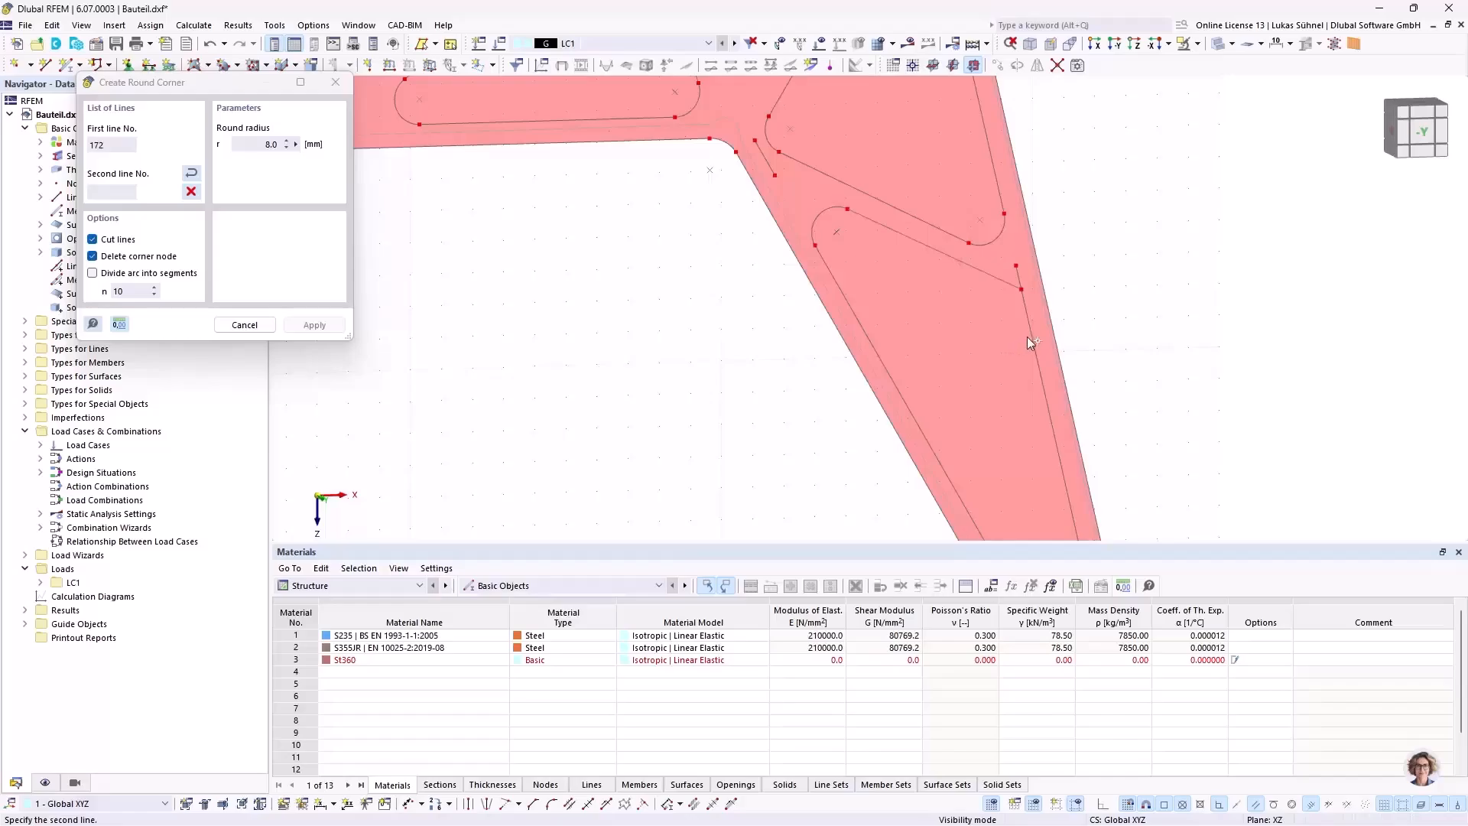
middle_drag(929, 291, 902, 241)
drag(902, 241, 805, 78)
scroll(929, 379, up, 3)
click(897, 374)
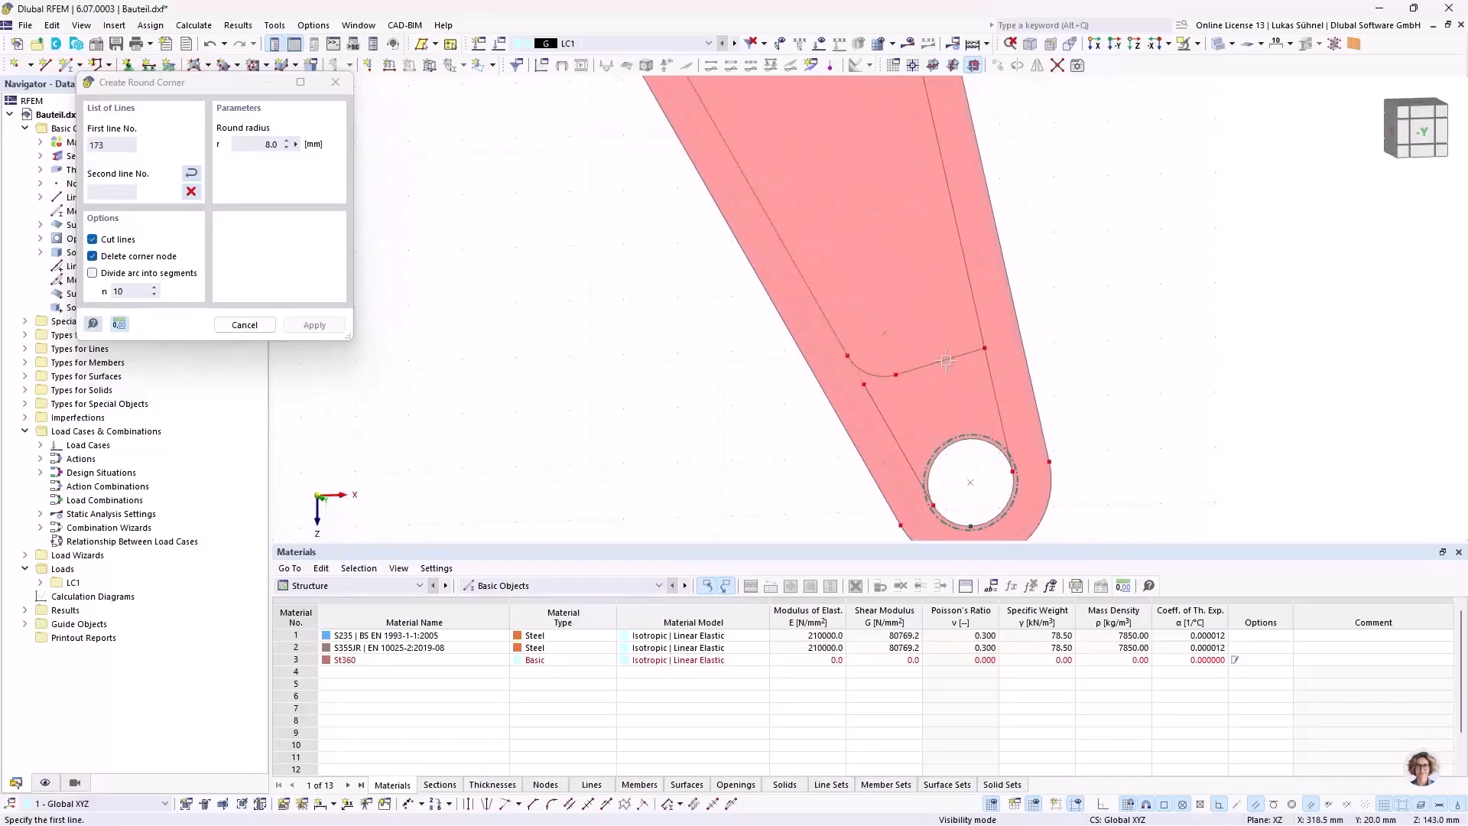
click(978, 330)
right_click(1072, 276)
Step: Delete the straight line closing the narrow pocket on the side facing the large hub
scroll(1000, 347, down, 4)
scroll(918, 286, down, 1)
middle_drag(833, 224, 876, 472)
scroll(837, 233, up, 5)
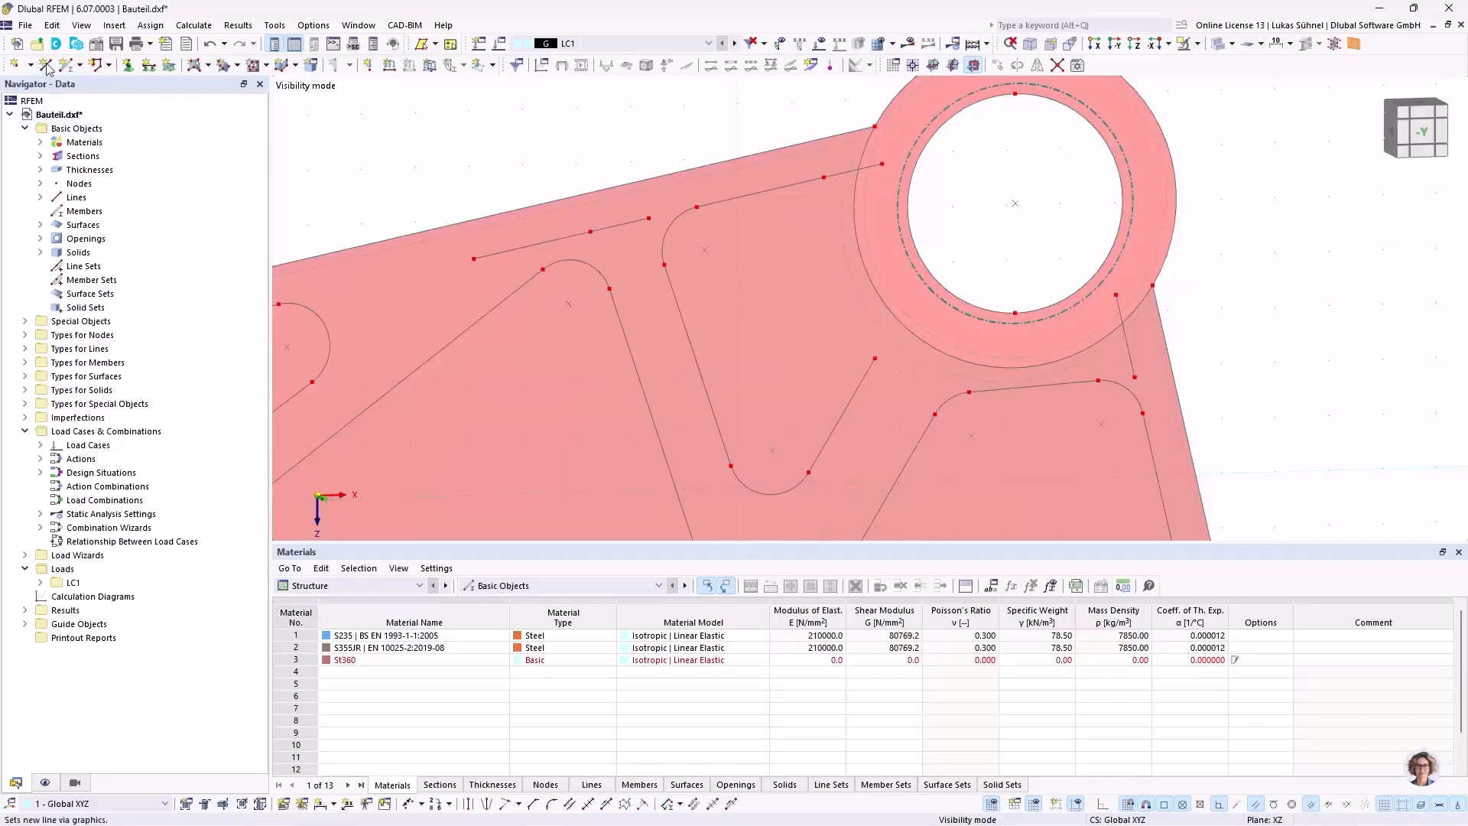
Step: Draw an arc via edge nodes and radius from X = 224.8, Z = -85.8 mm to X = 233.9, Z = -52.4 mm
click(170, 169)
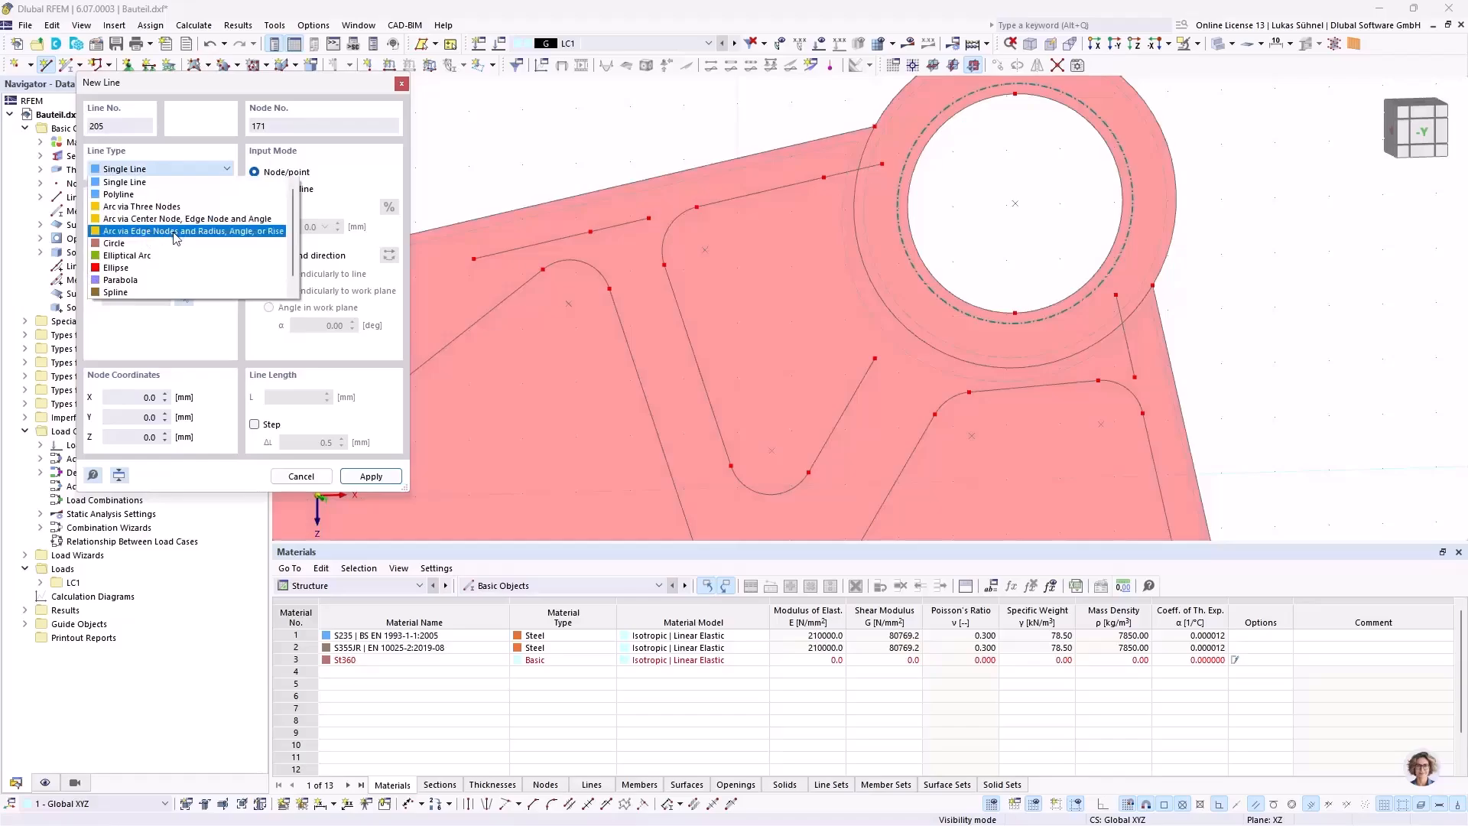
click(174, 232)
scroll(841, 173, up, 3)
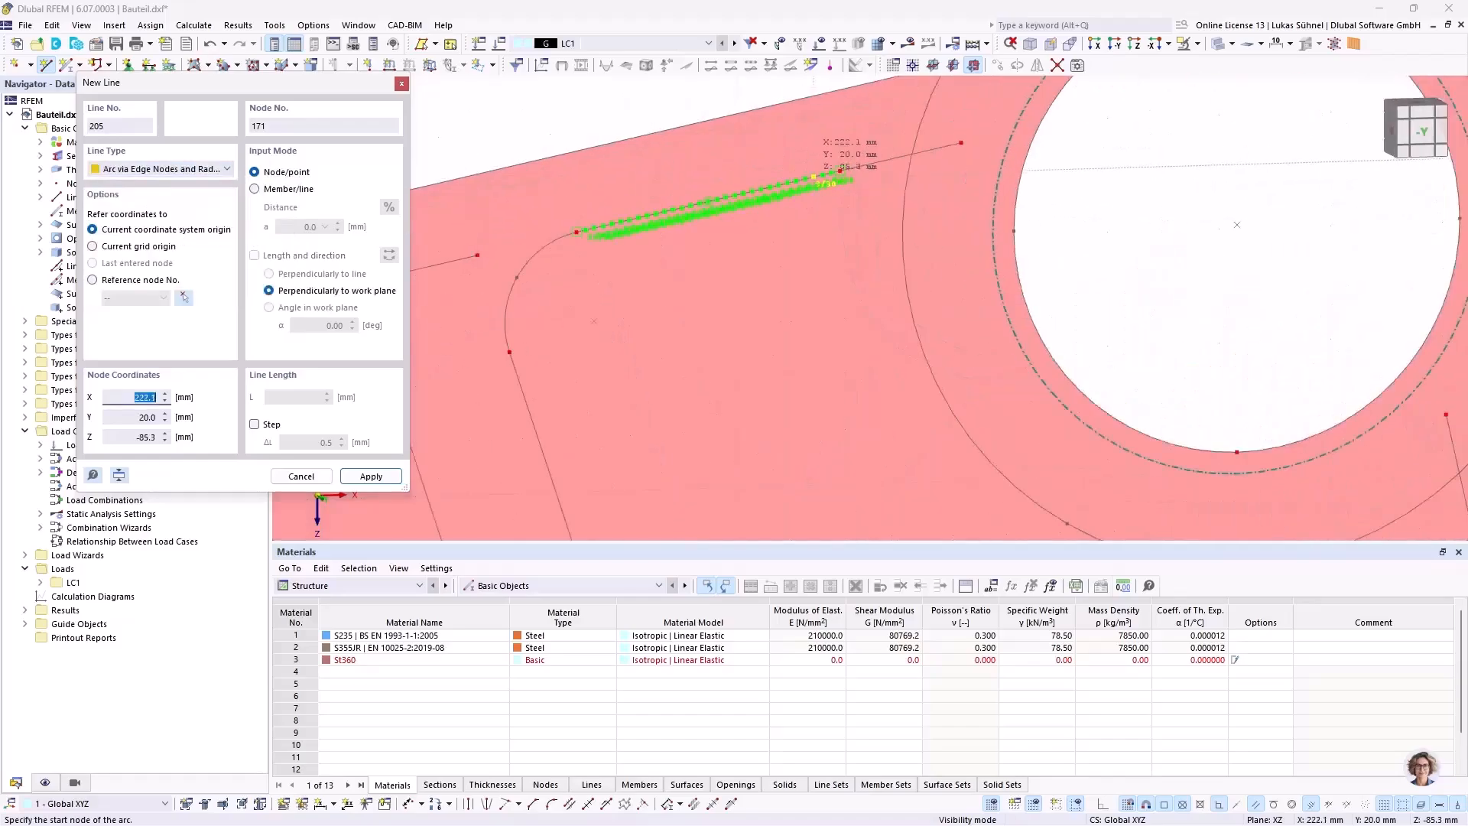
scroll(817, 176, up, 2)
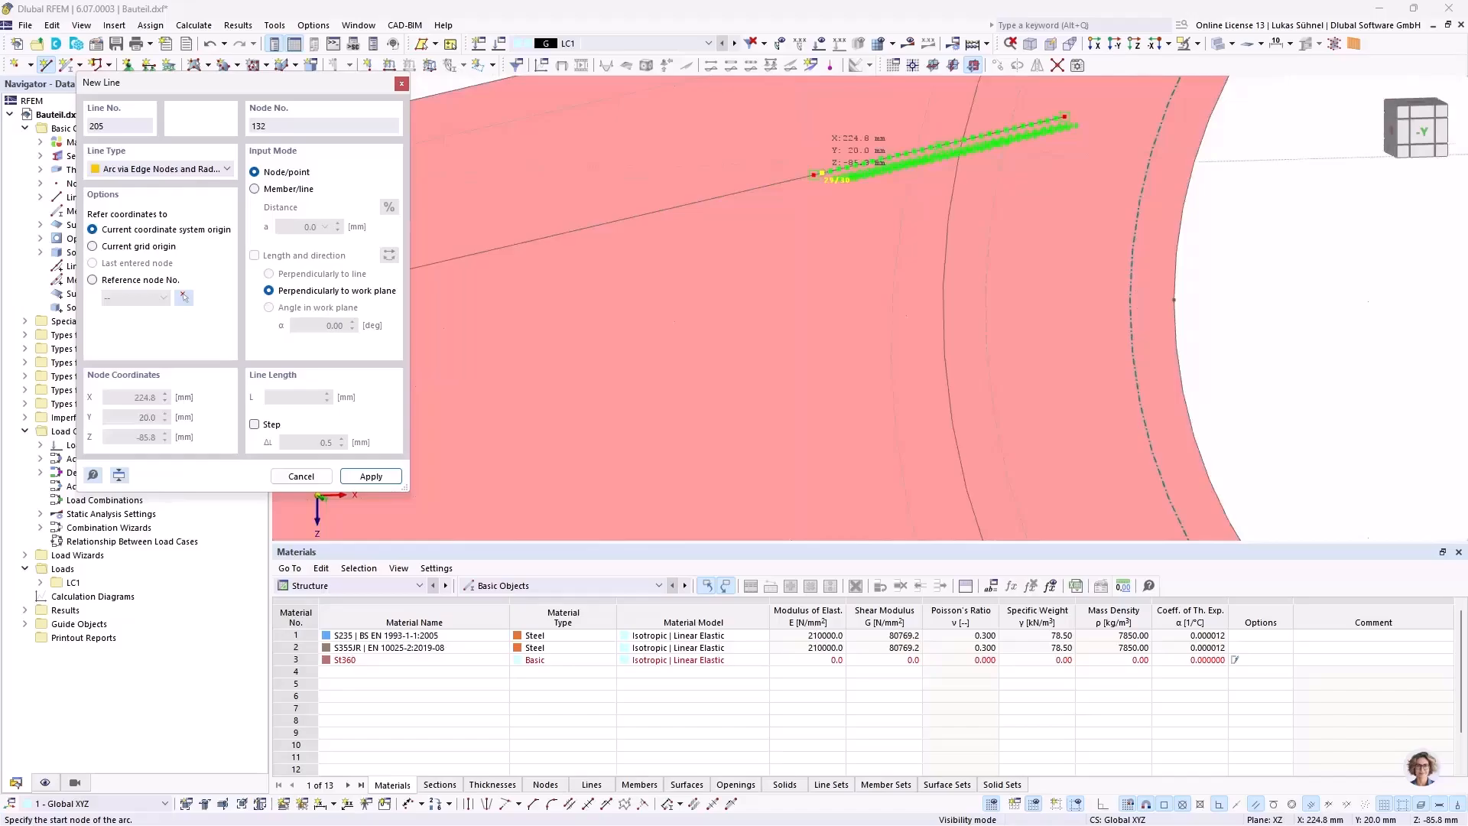
click(813, 174)
scroll(813, 174, down, 3)
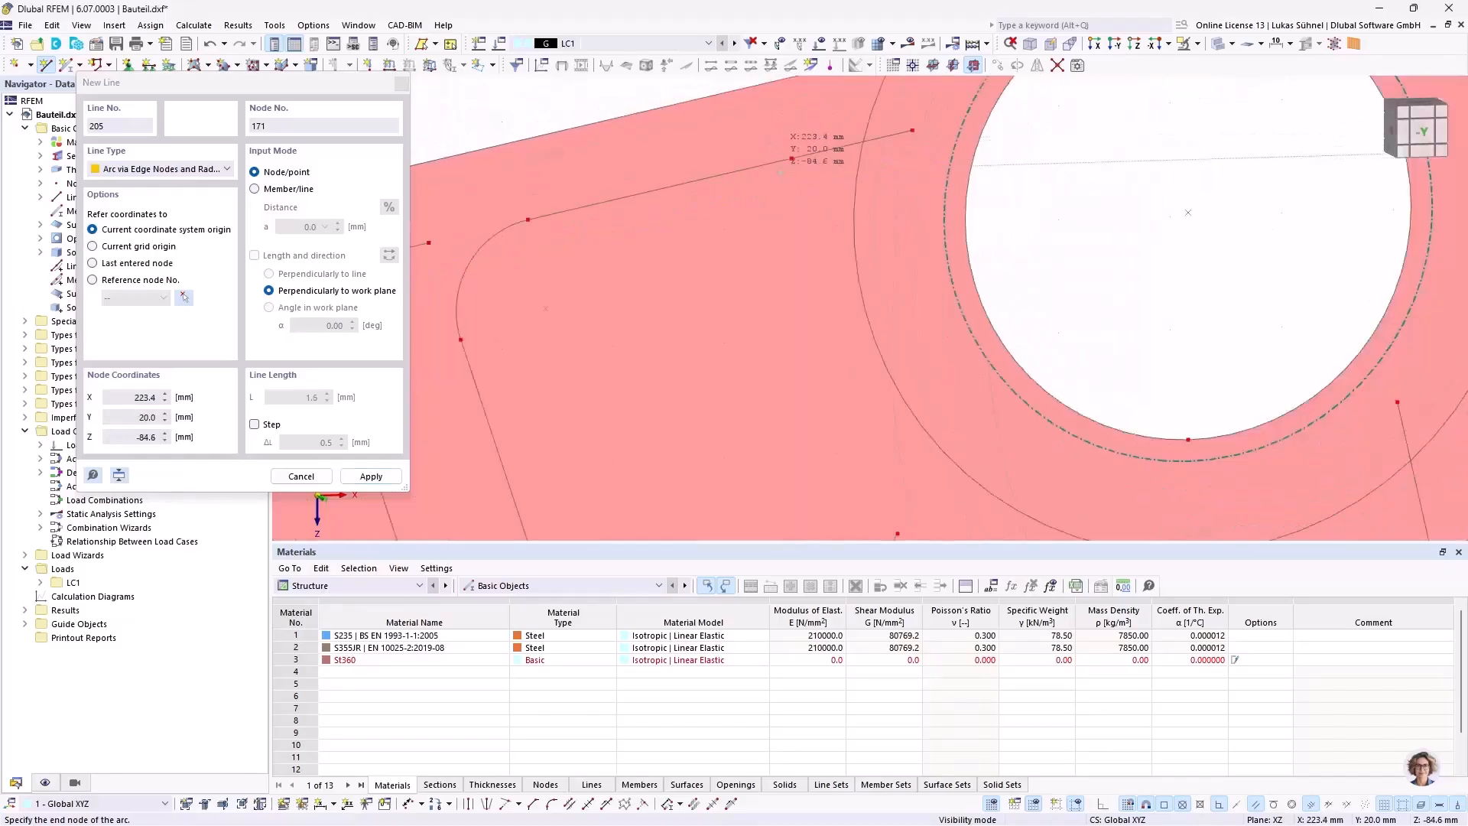
scroll(870, 426, up, 4)
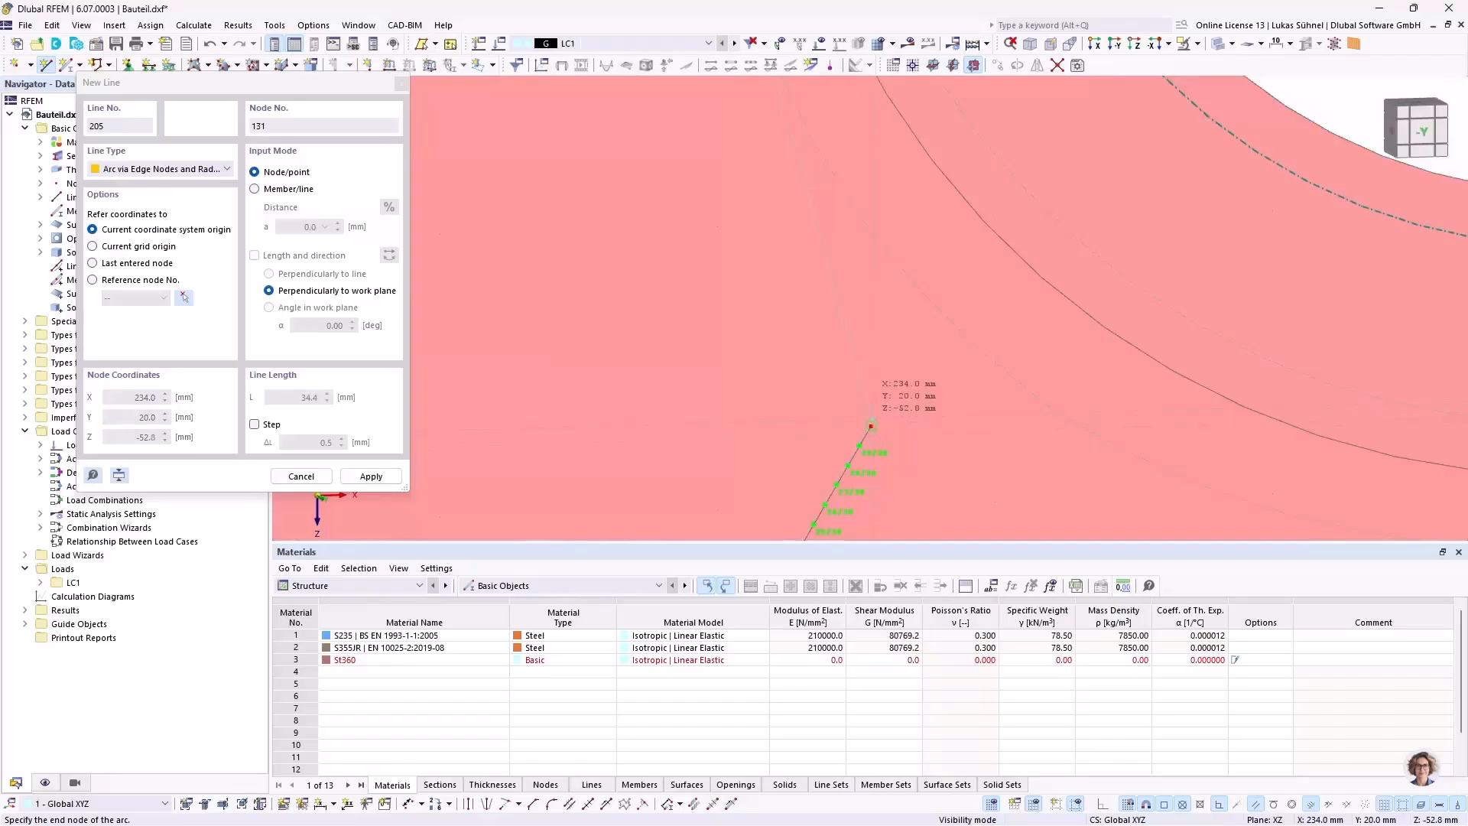
scroll(856, 424, up, 2)
scroll(856, 425, up, 2)
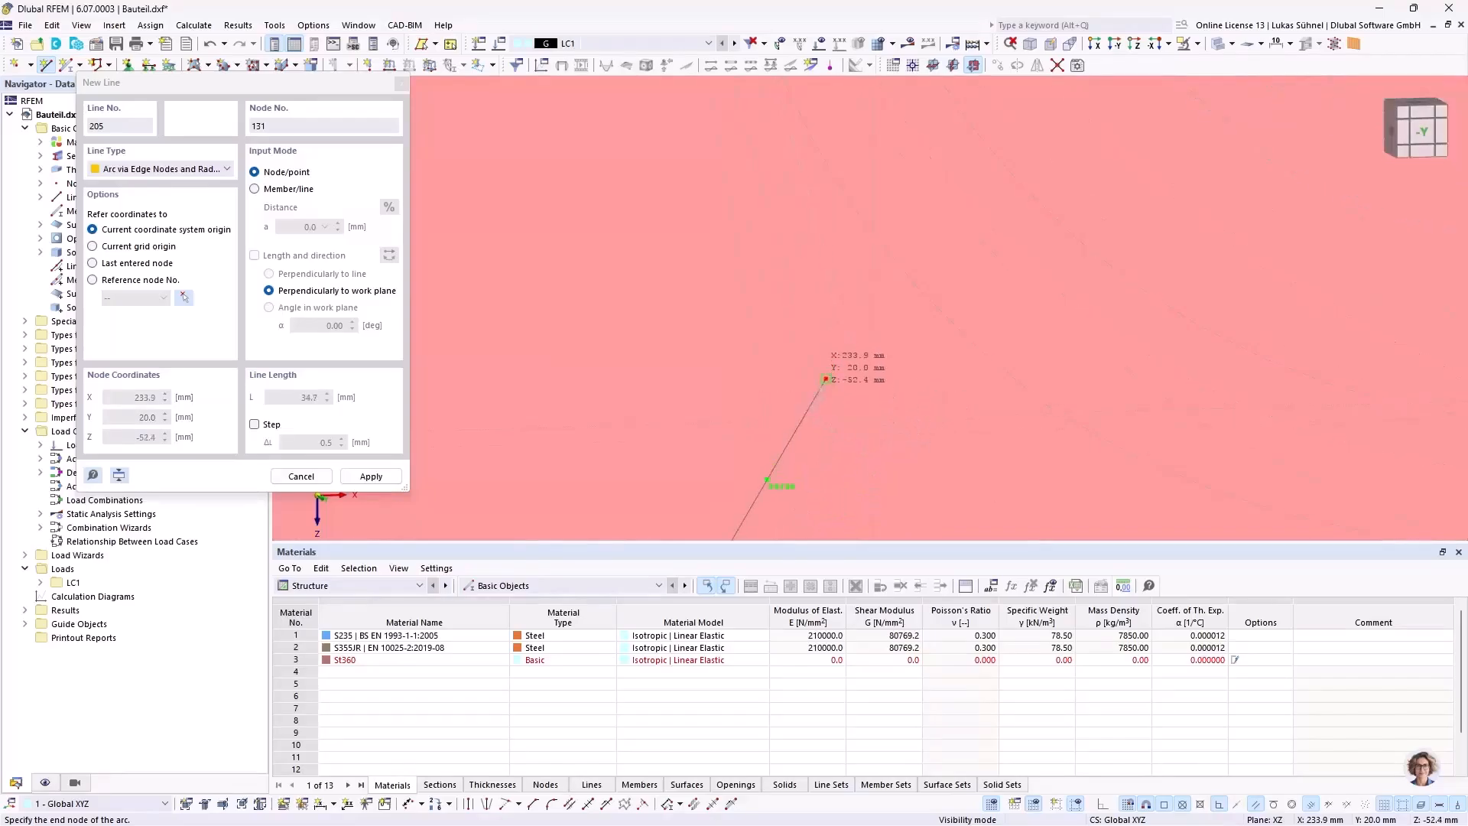
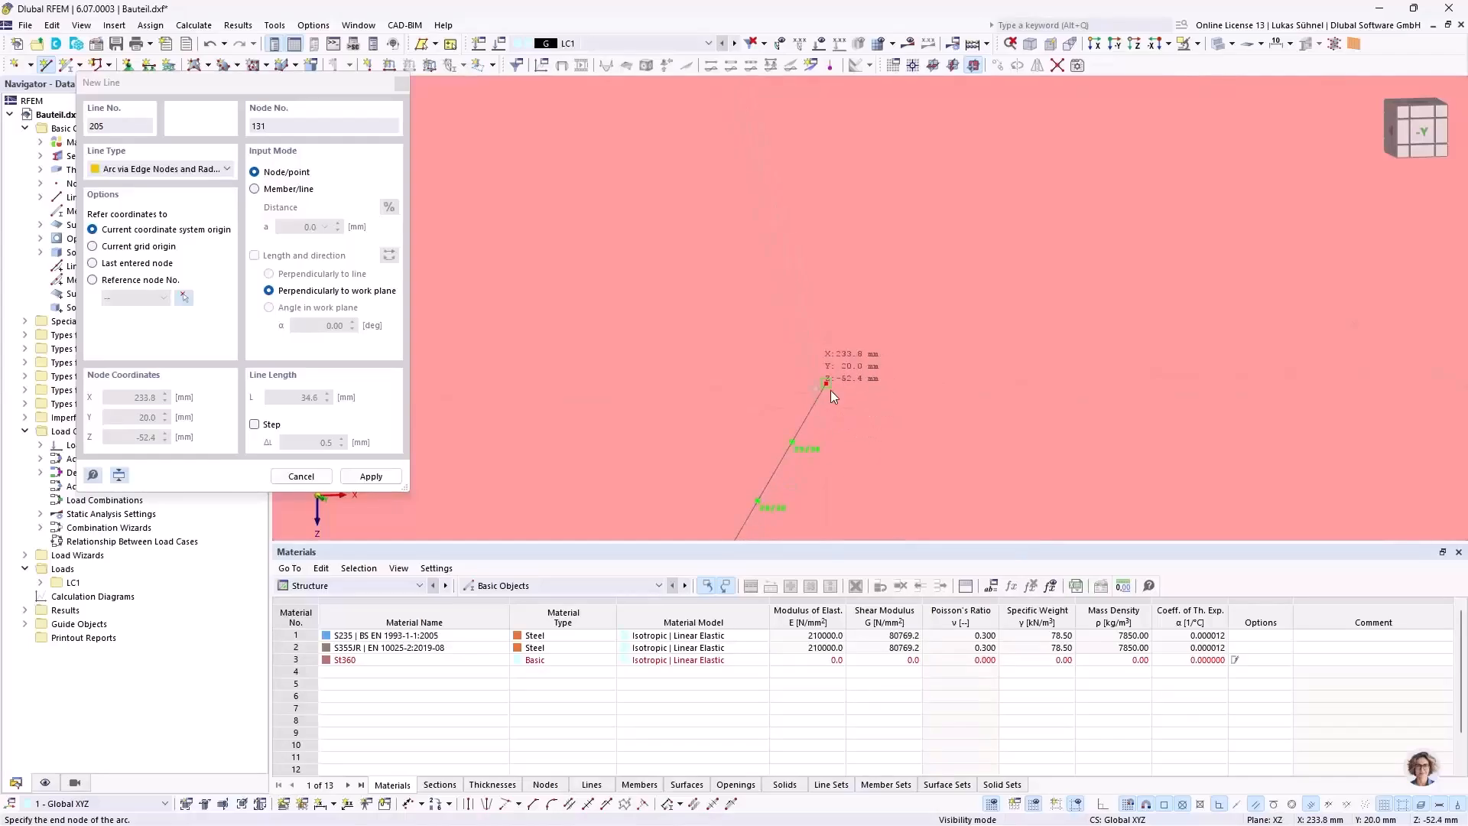
Step: Draw the narrow pocket's closing arc via edge nodes and radius from X = 233.9, Z = -52.5 mm to X = 224.4, Z = -85.7 mm
click(838, 411)
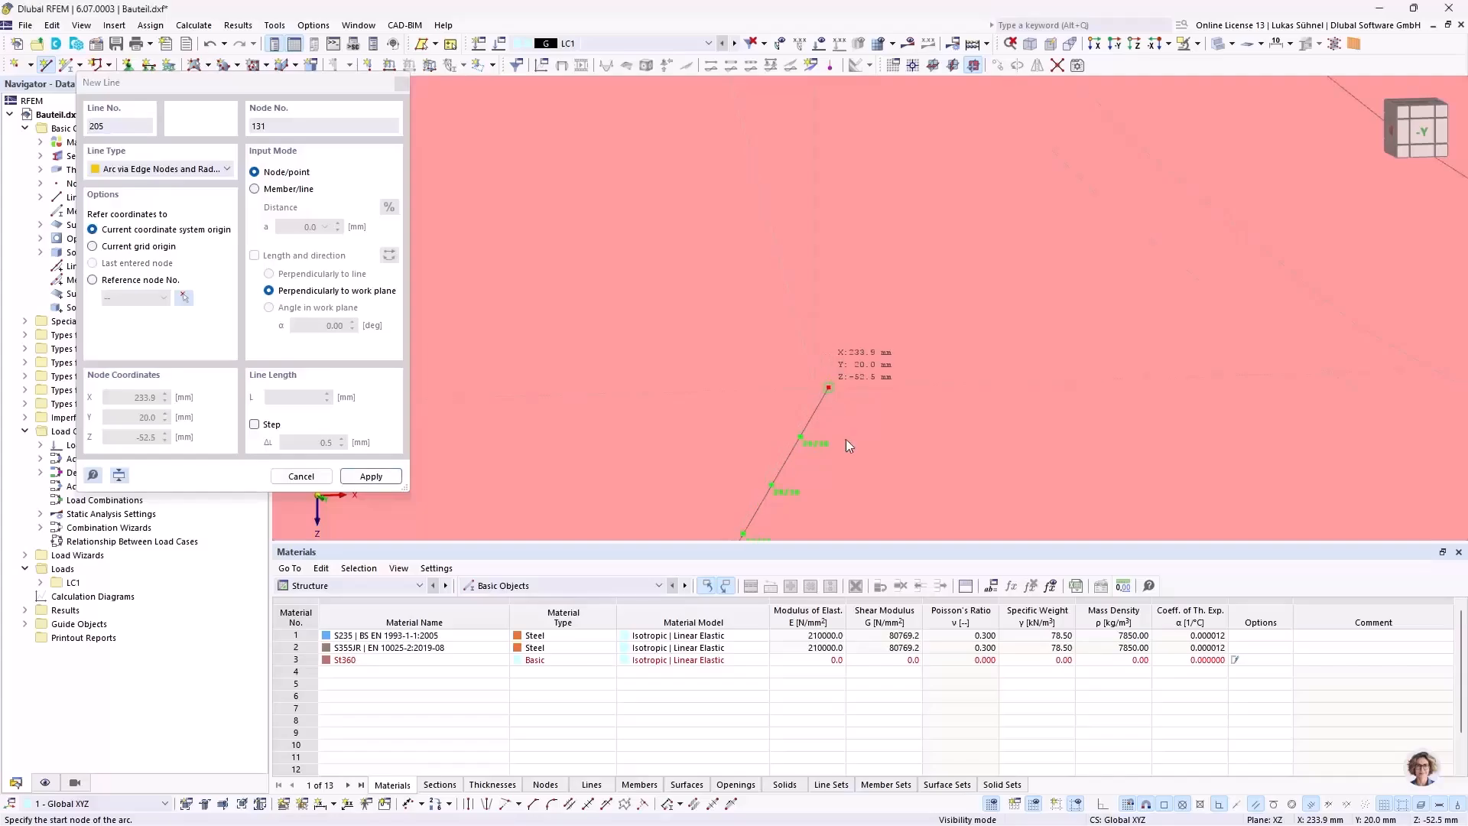
scroll(845, 438, down, 5)
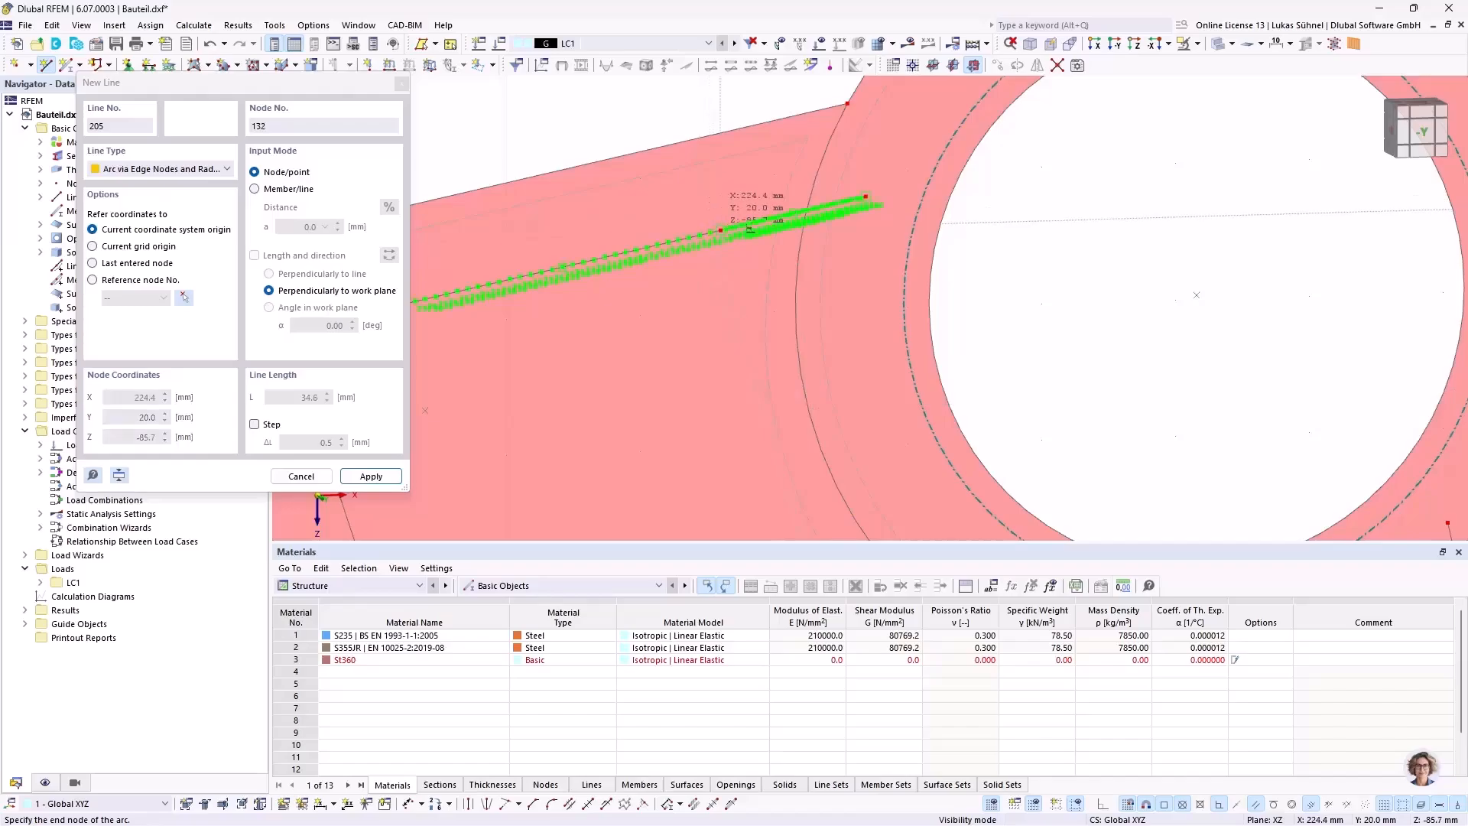
click(721, 232)
scroll(989, 299, down, 3)
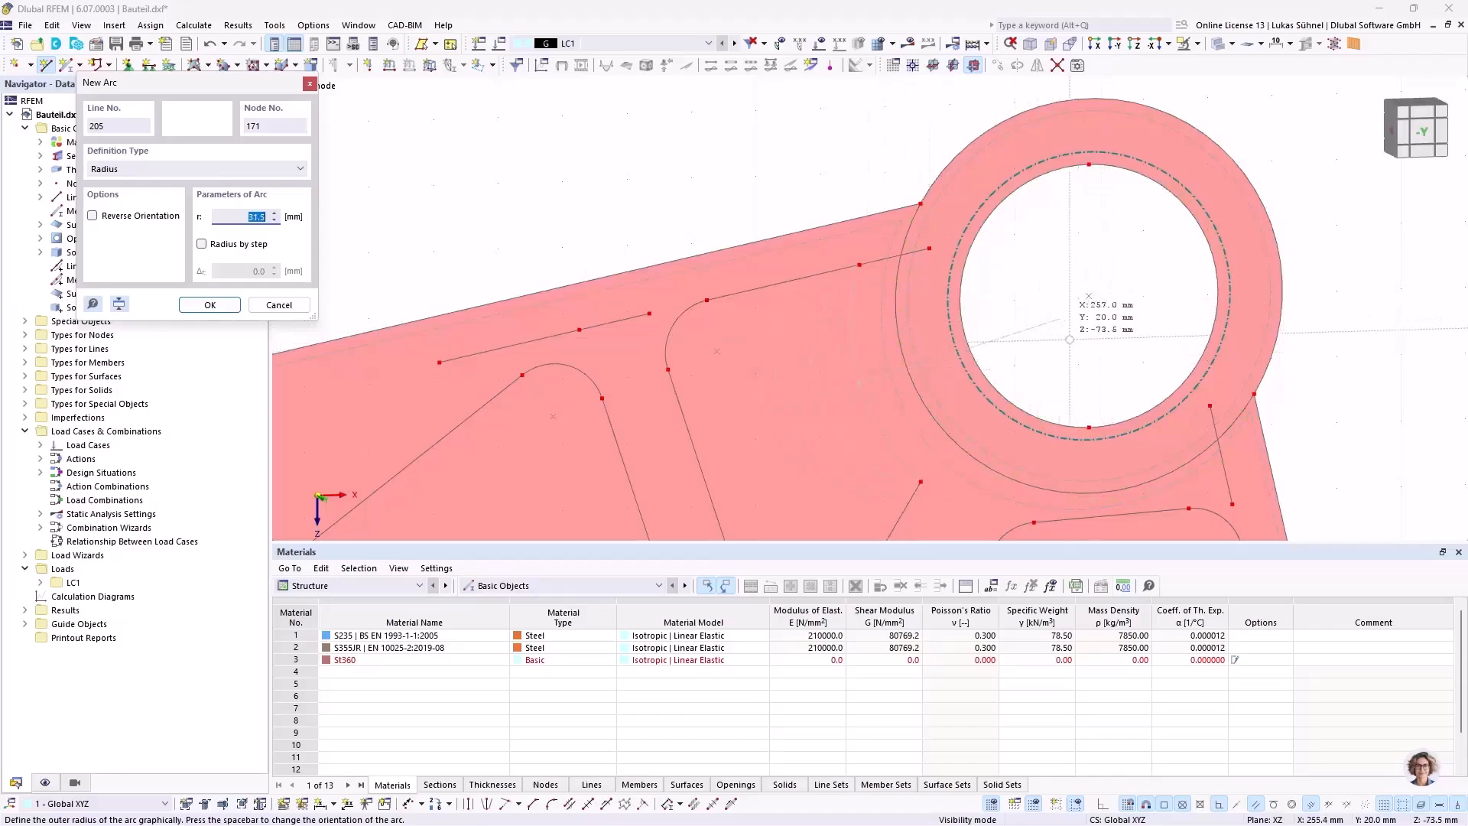
click(1046, 360)
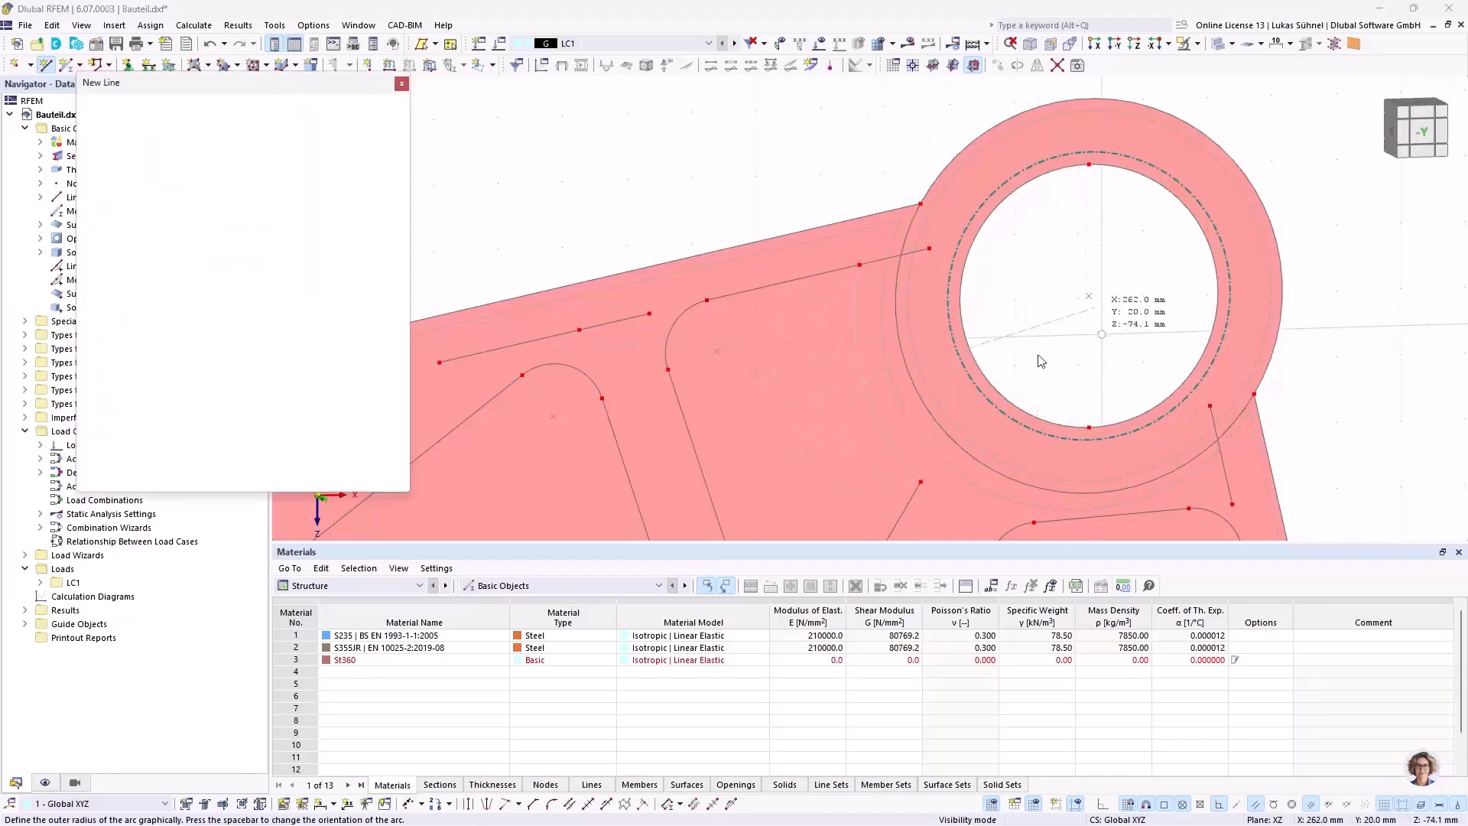
key(Escape)
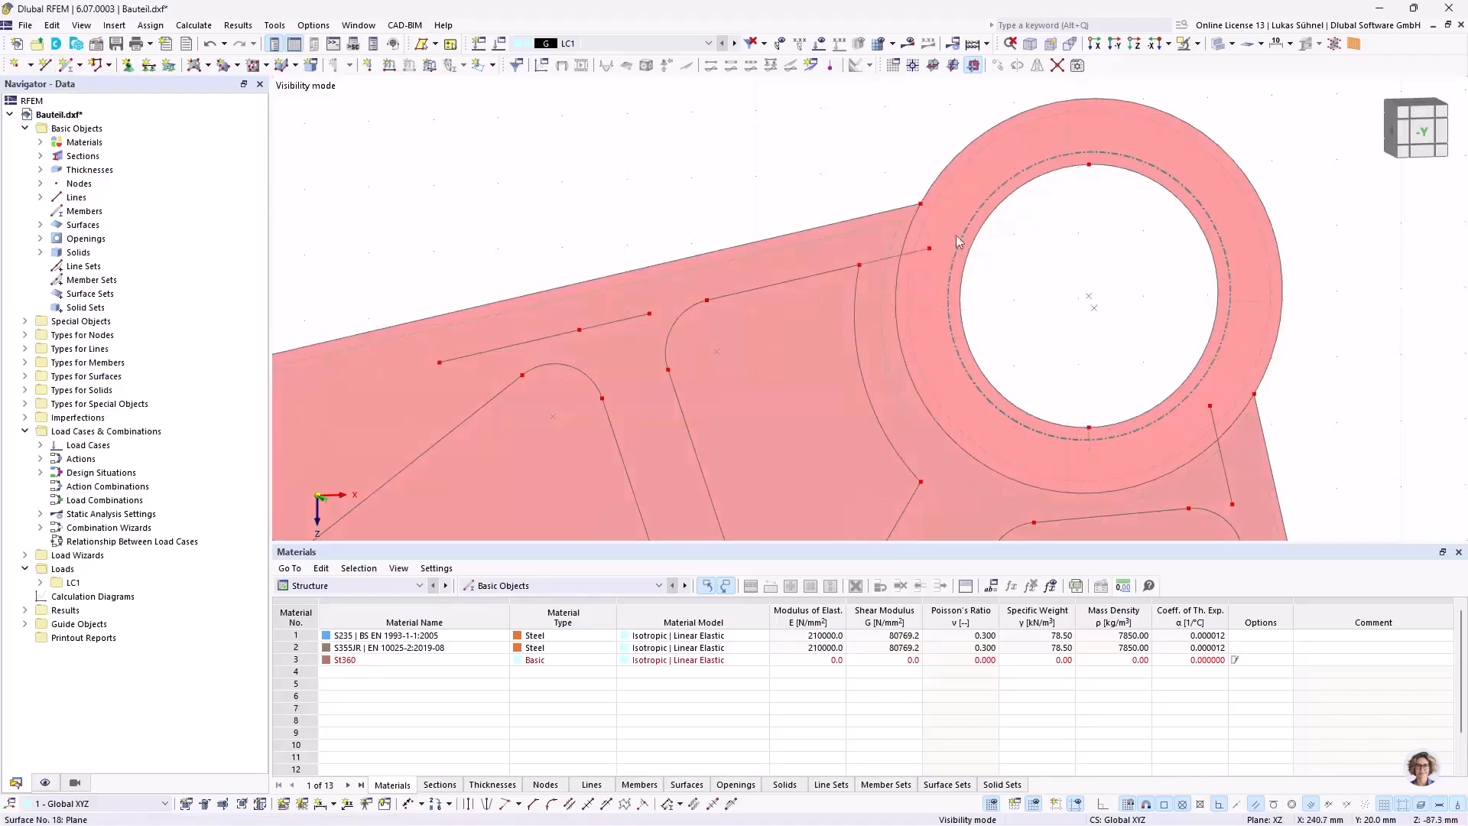
Step: Delete the leftover line segments and their nodes above the narrow pocket and the neighbouring triangular pocket of the long arm
scroll(896, 175, down, 3)
scroll(906, 206, up, 3)
click(916, 214)
key(Delete)
click(583, 292)
key(Delete)
click(497, 310)
key(Delete)
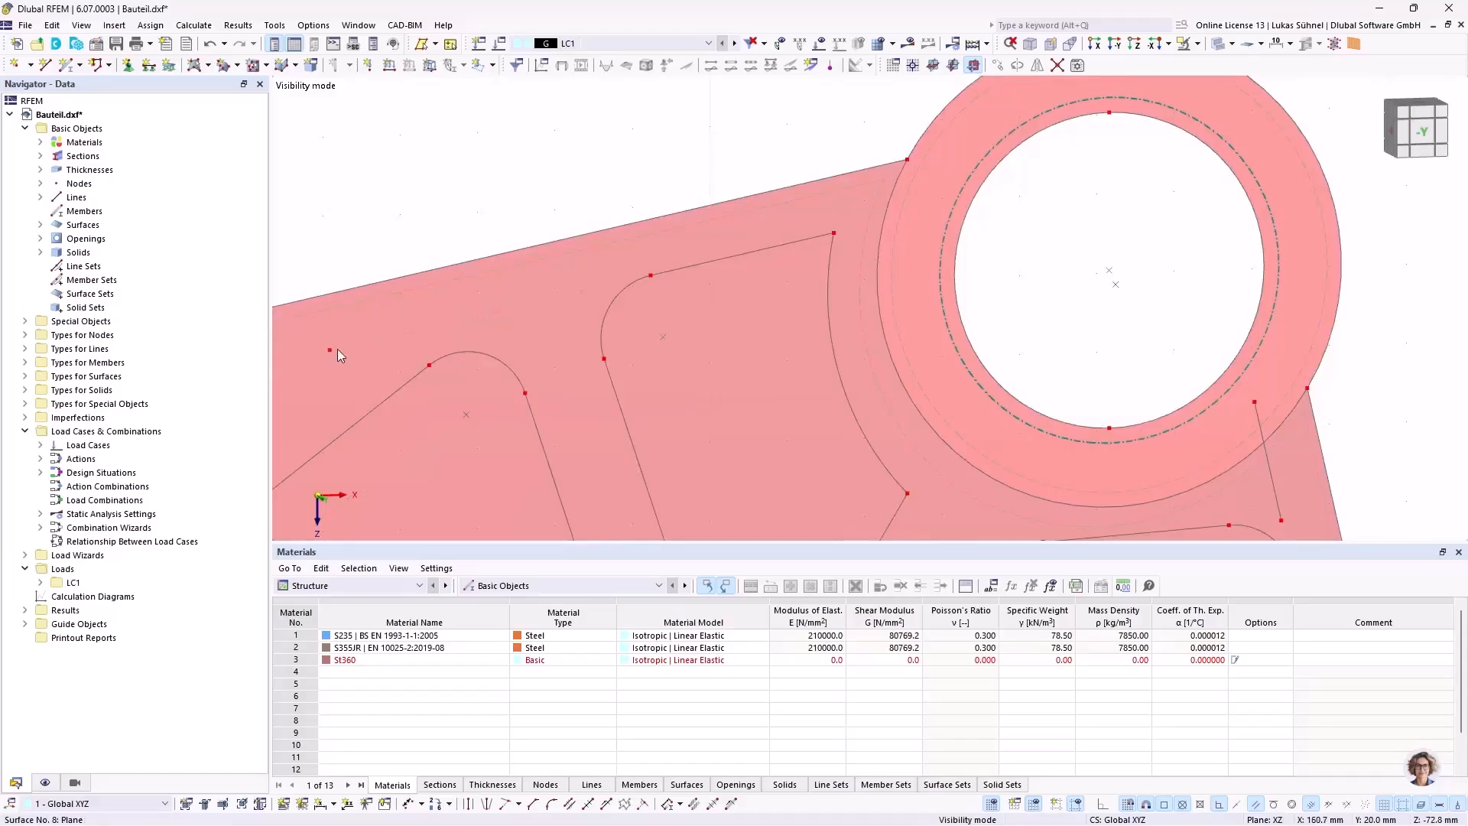
Step: Delete the leftover line stub and its nodes at the inner lower corner of the long arm's outer pocket
middle_drag(358, 337, 912, 211)
scroll(911, 210, down, 4)
middle_drag(580, 318, 808, 217)
scroll(870, 399, up, 3)
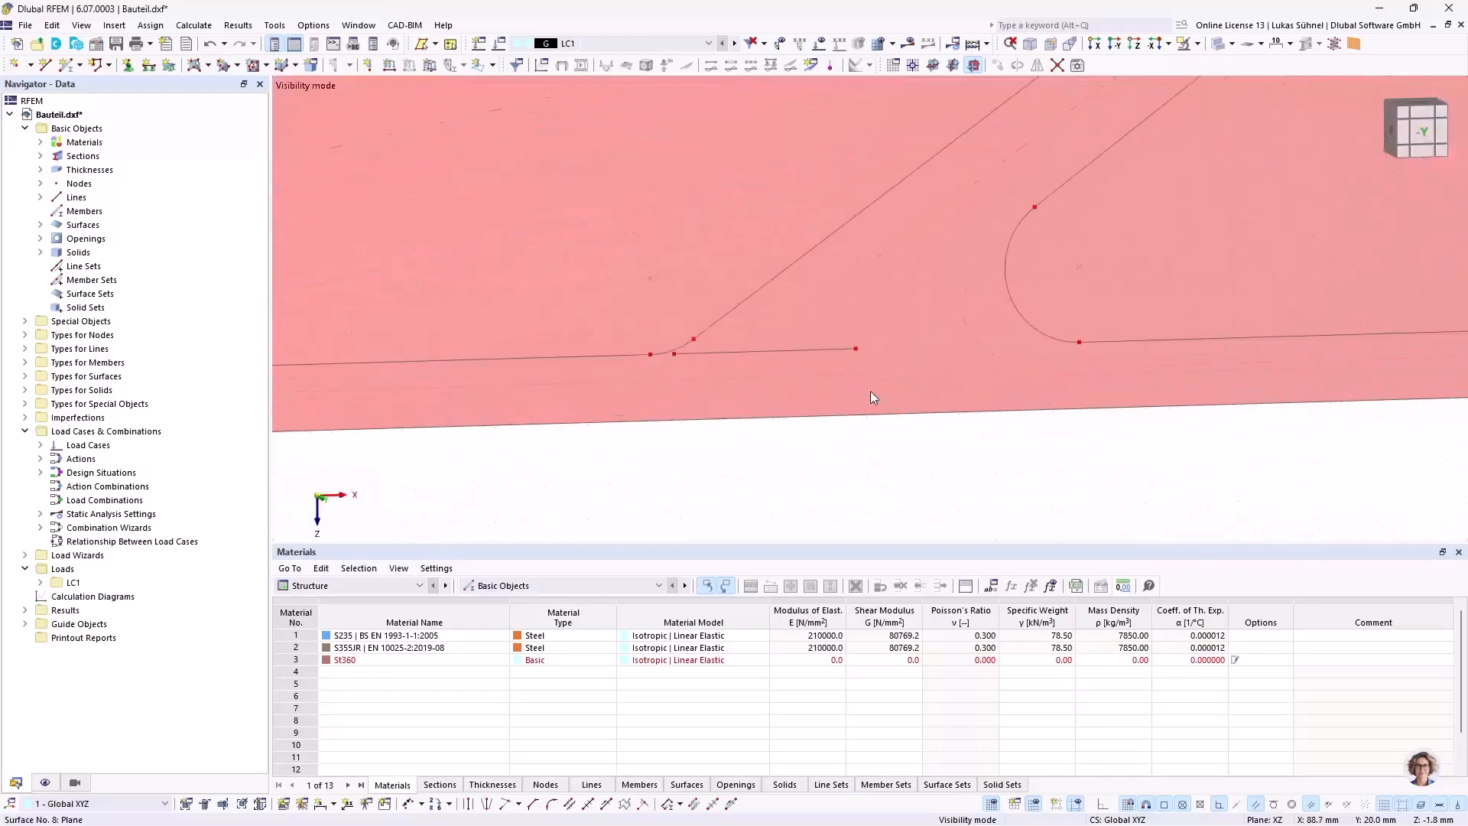
click(857, 348)
key(Delete)
scroll(678, 360, up, 3)
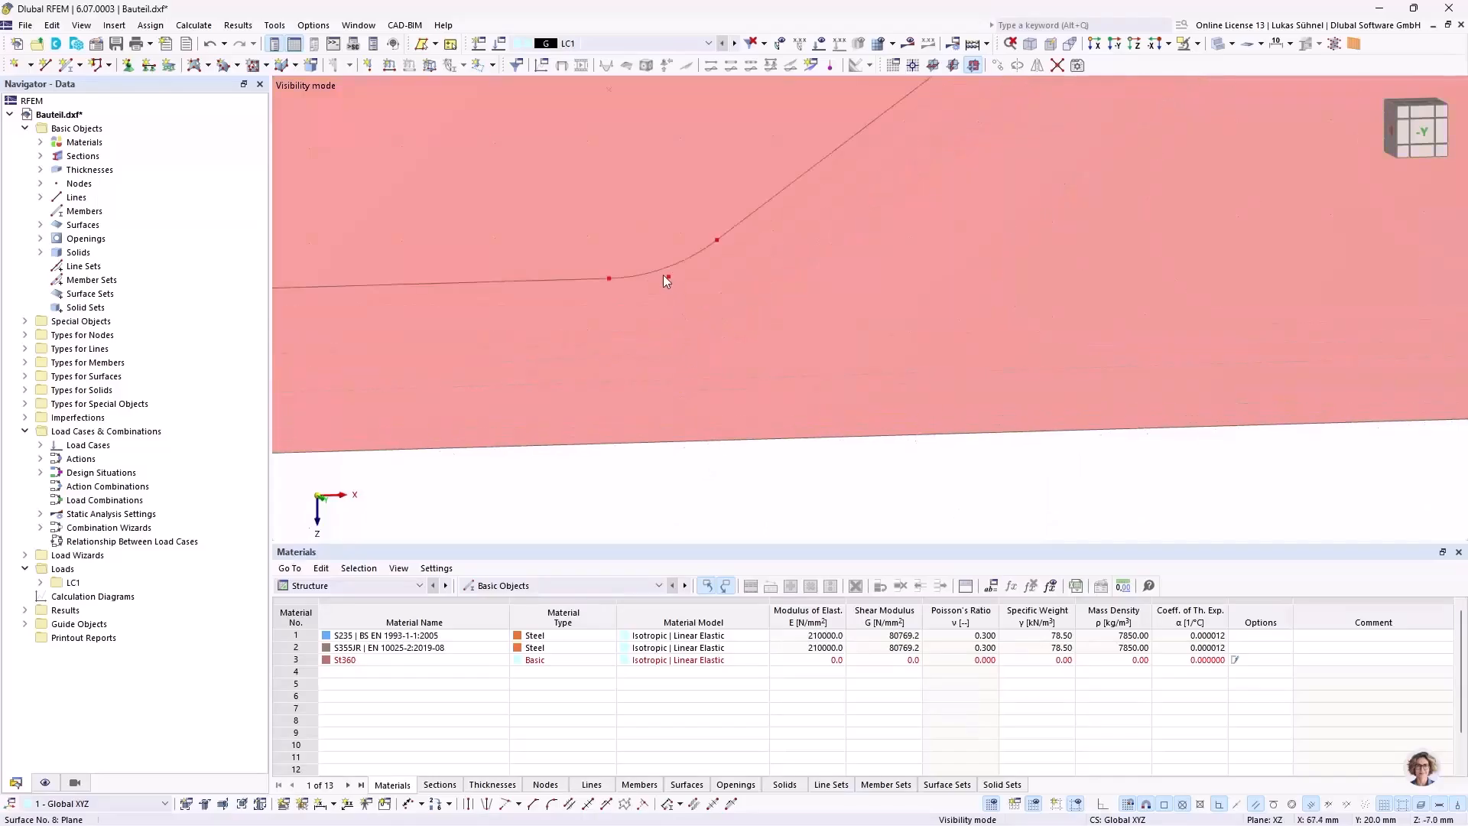
scroll(1008, 344, down, 3)
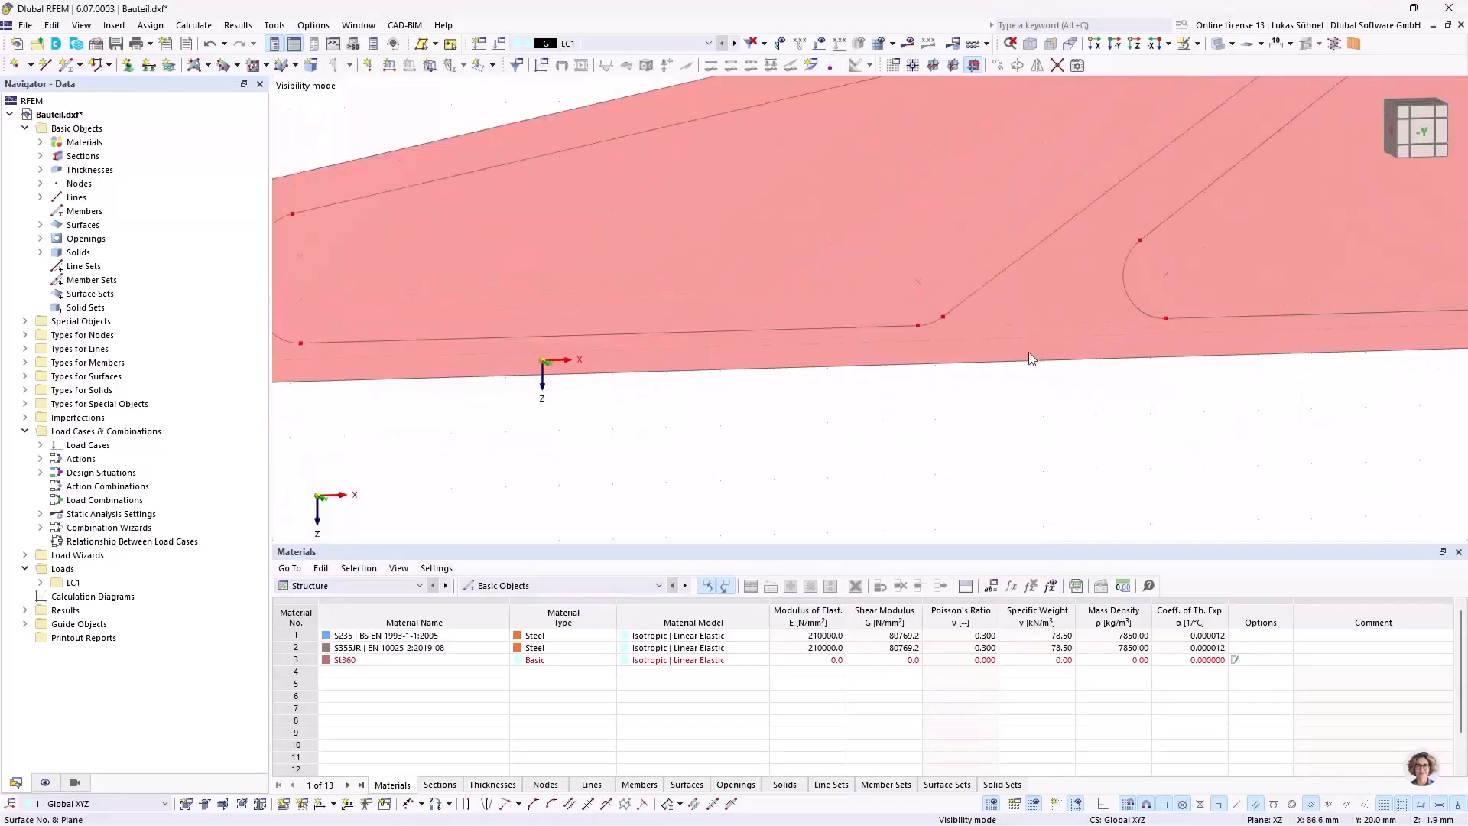
Step: Delete the two leftover lines and their end nodes between the long arm's small hub and its outer pocket
scroll(1029, 351, down, 3)
scroll(610, 329, up, 4)
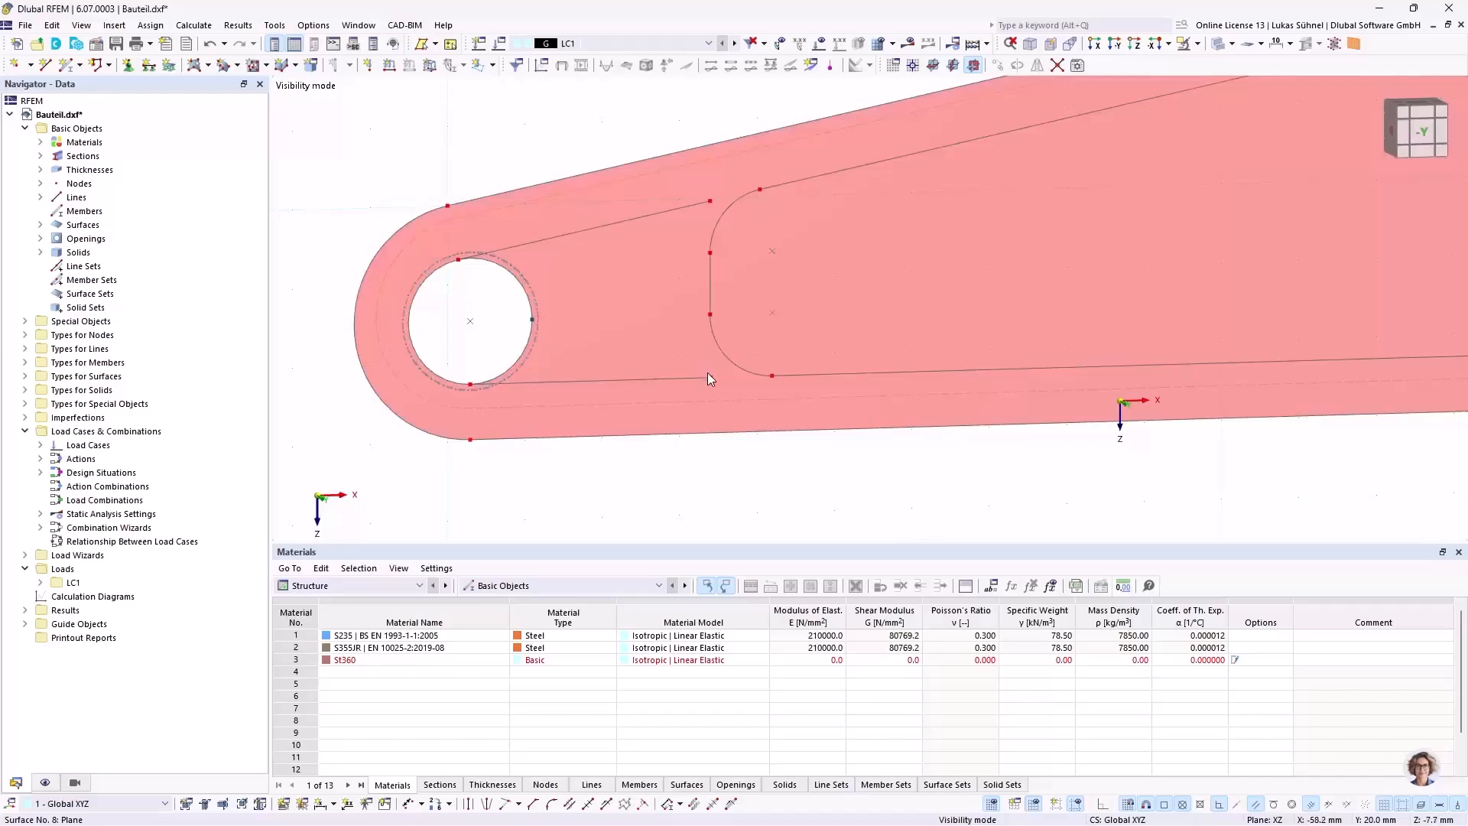
key(Escape)
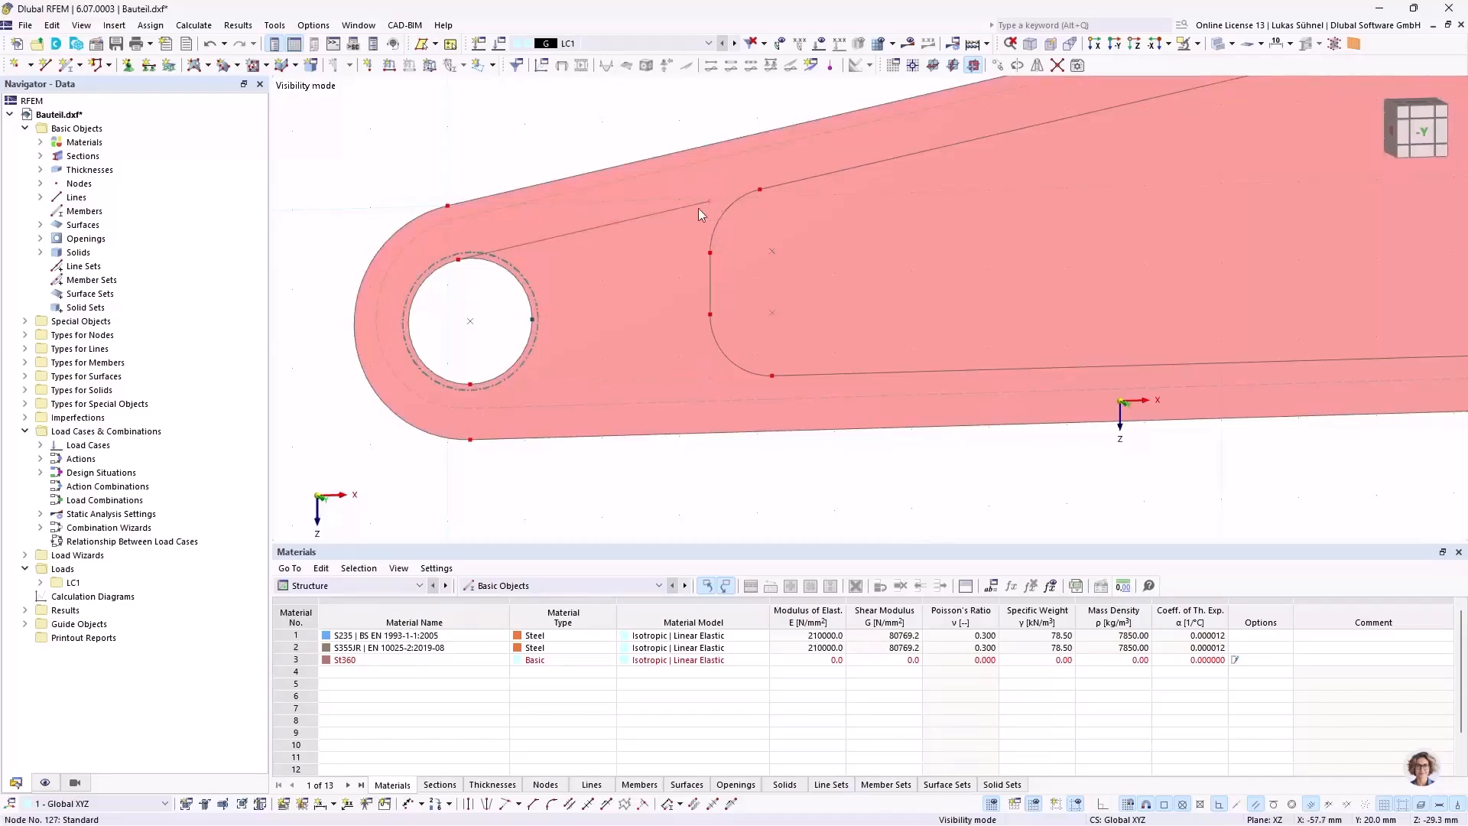
Step: Delete the leftover line and both its end nodes beside the short arm's upper pocket, just below the large hub
scroll(405, 213, down, 1)
scroll(405, 213, down, 4)
scroll(796, 163, up, 6)
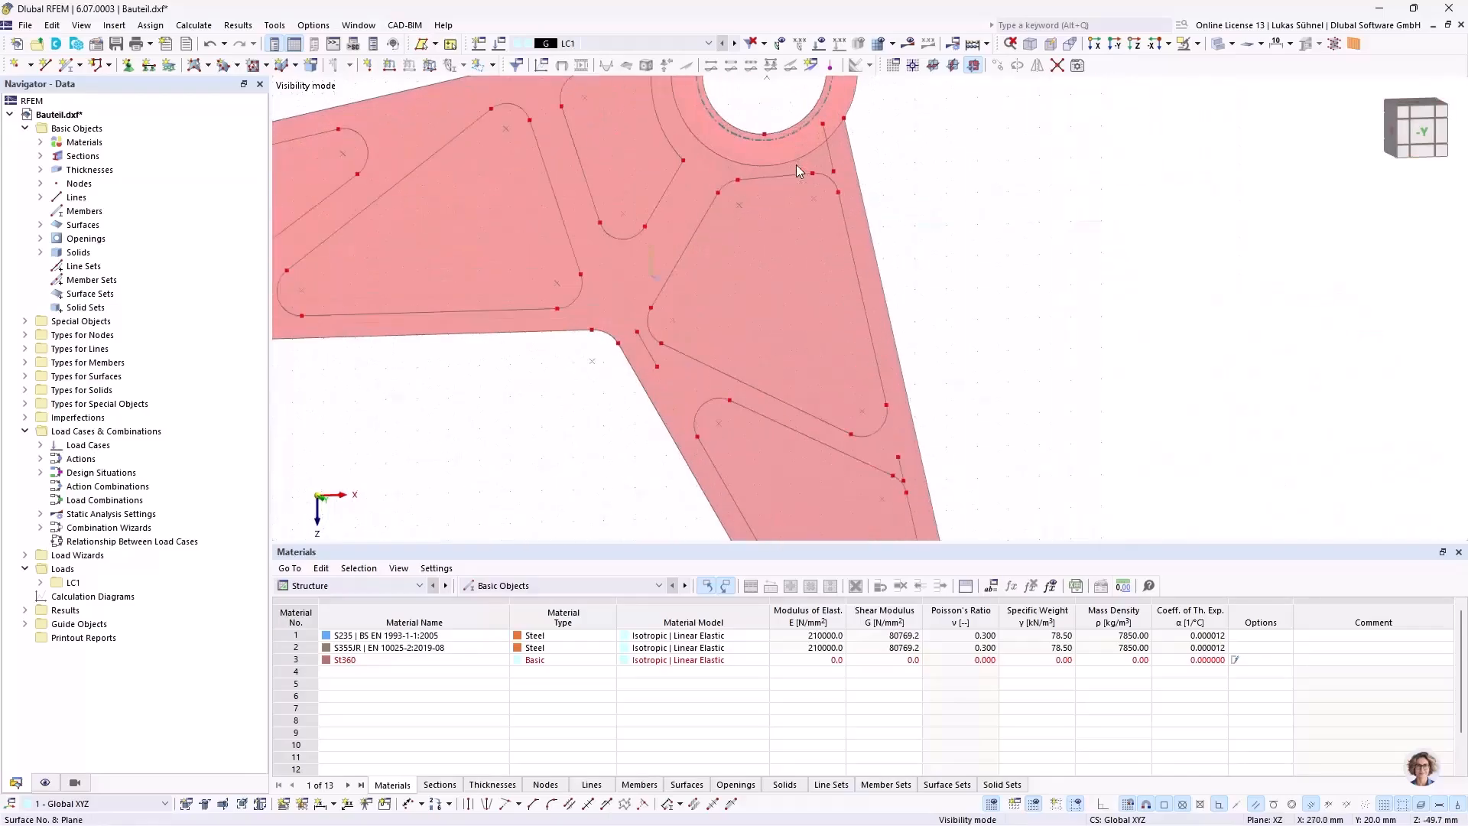
scroll(839, 155, up, 3)
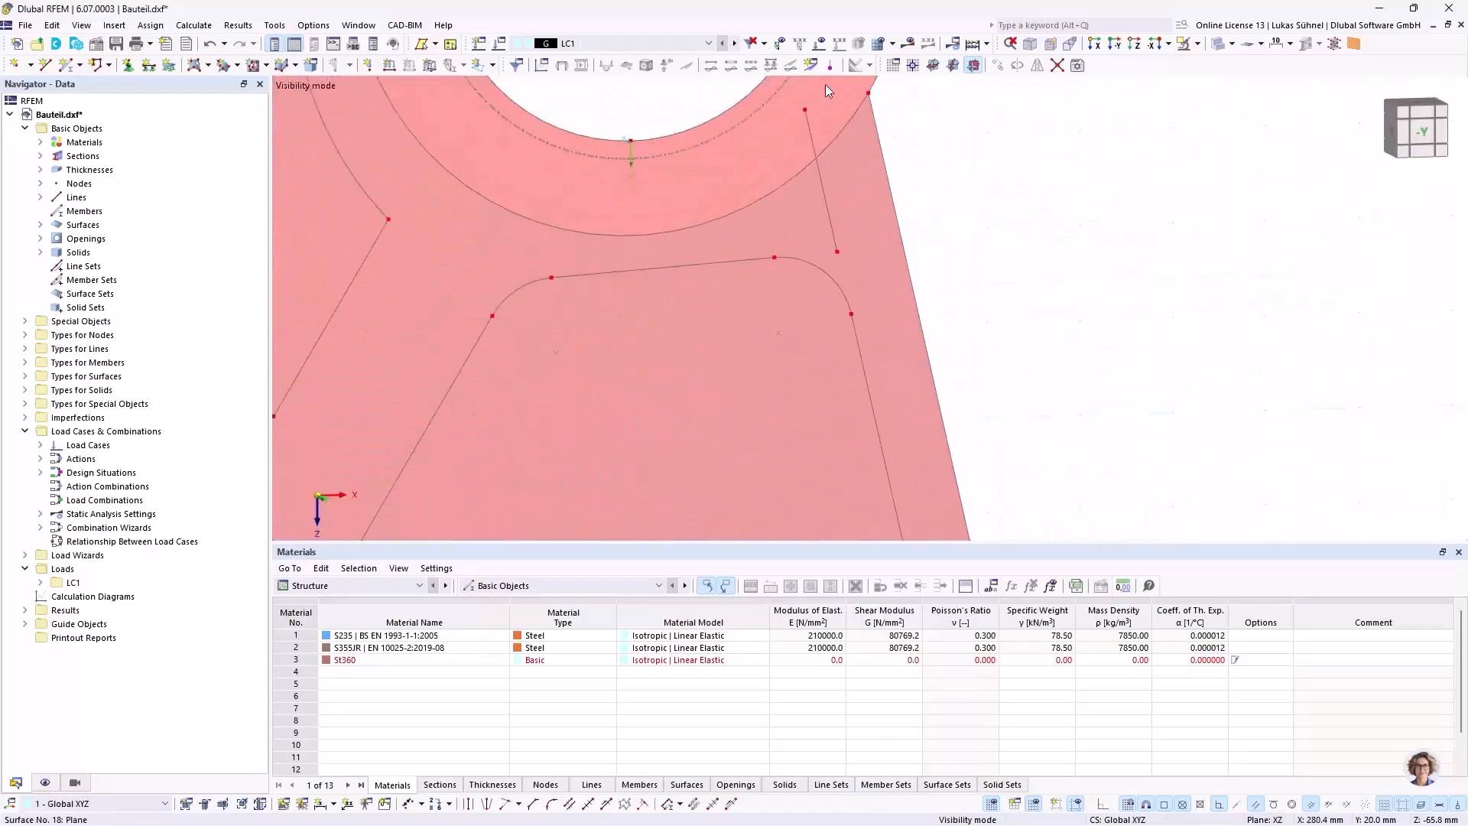
click(801, 115)
key(Delete)
click(840, 284)
key(Delete)
Step: Delete the leftover line and both its end nodes between the component's inner bend and the short arm's upper pocket
scroll(738, 149, down, 3)
scroll(628, 329, up, 3)
scroll(557, 291, up, 3)
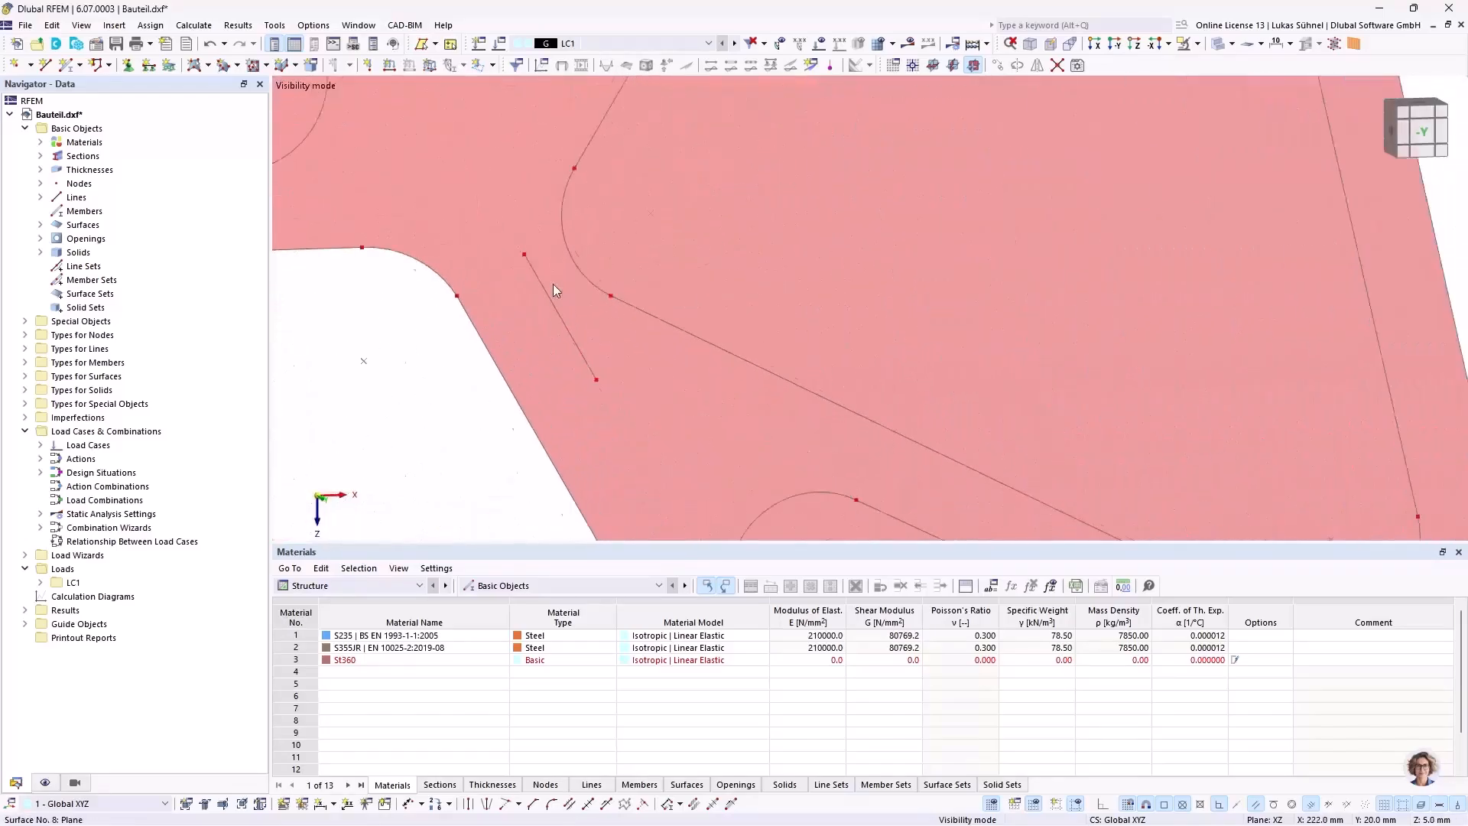
click(526, 250)
key(Delete)
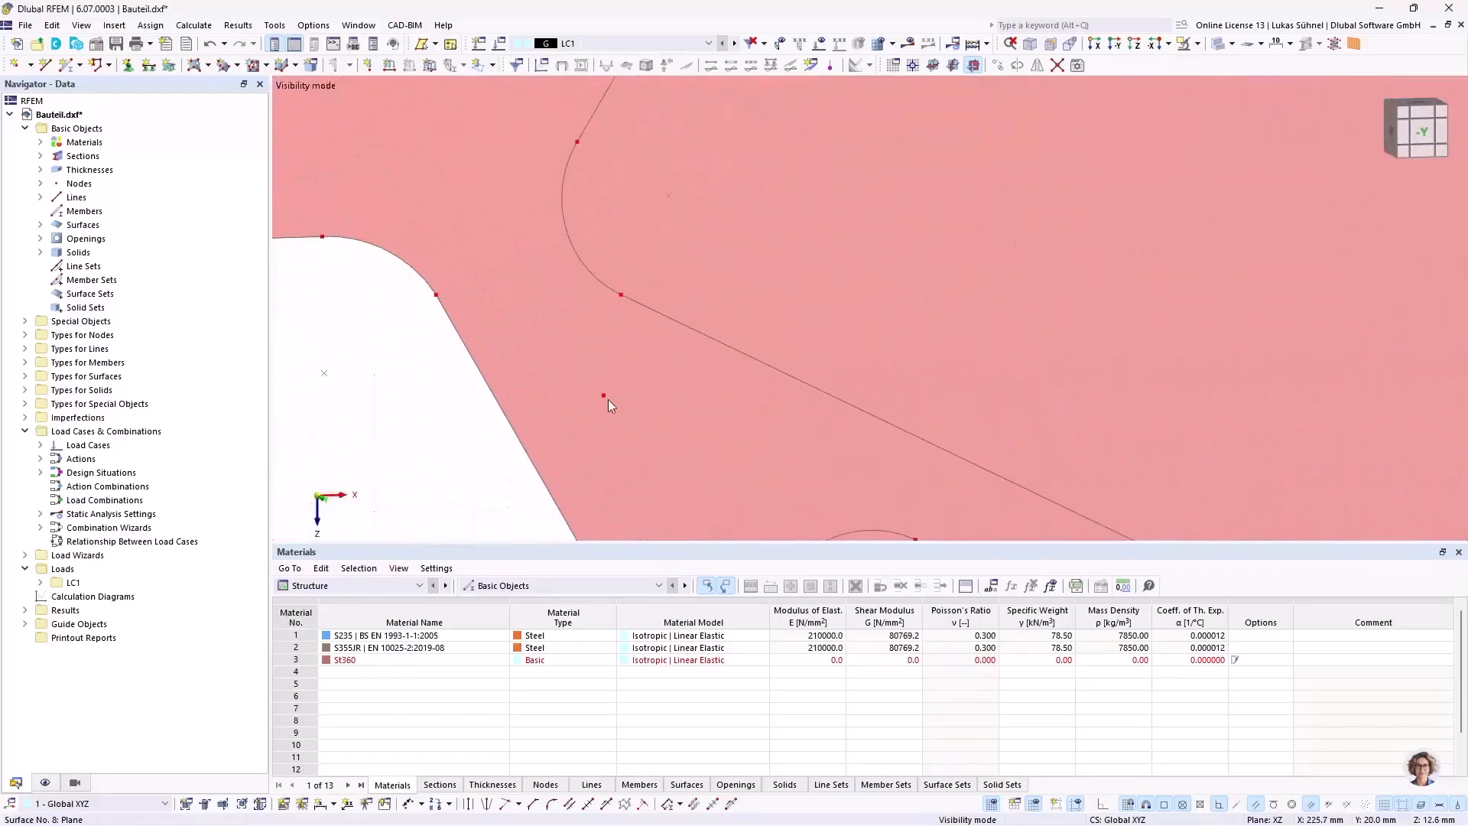
click(606, 393)
key(Delete)
Step: Delete the leftover line stub and its nodes at the upper outer corner of the short arm's lower pocket
scroll(589, 232, down, 6)
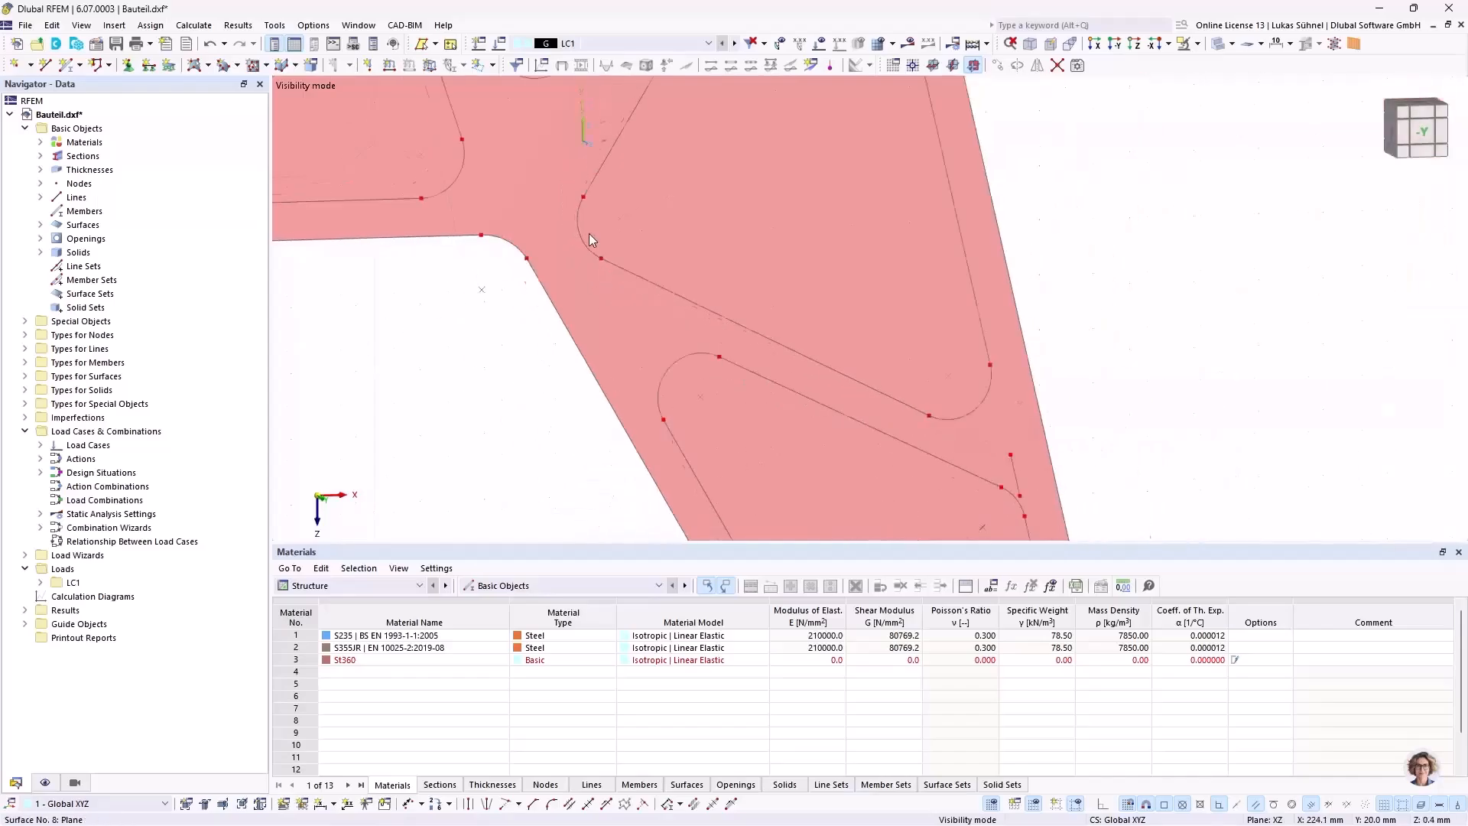
scroll(796, 358, up, 4)
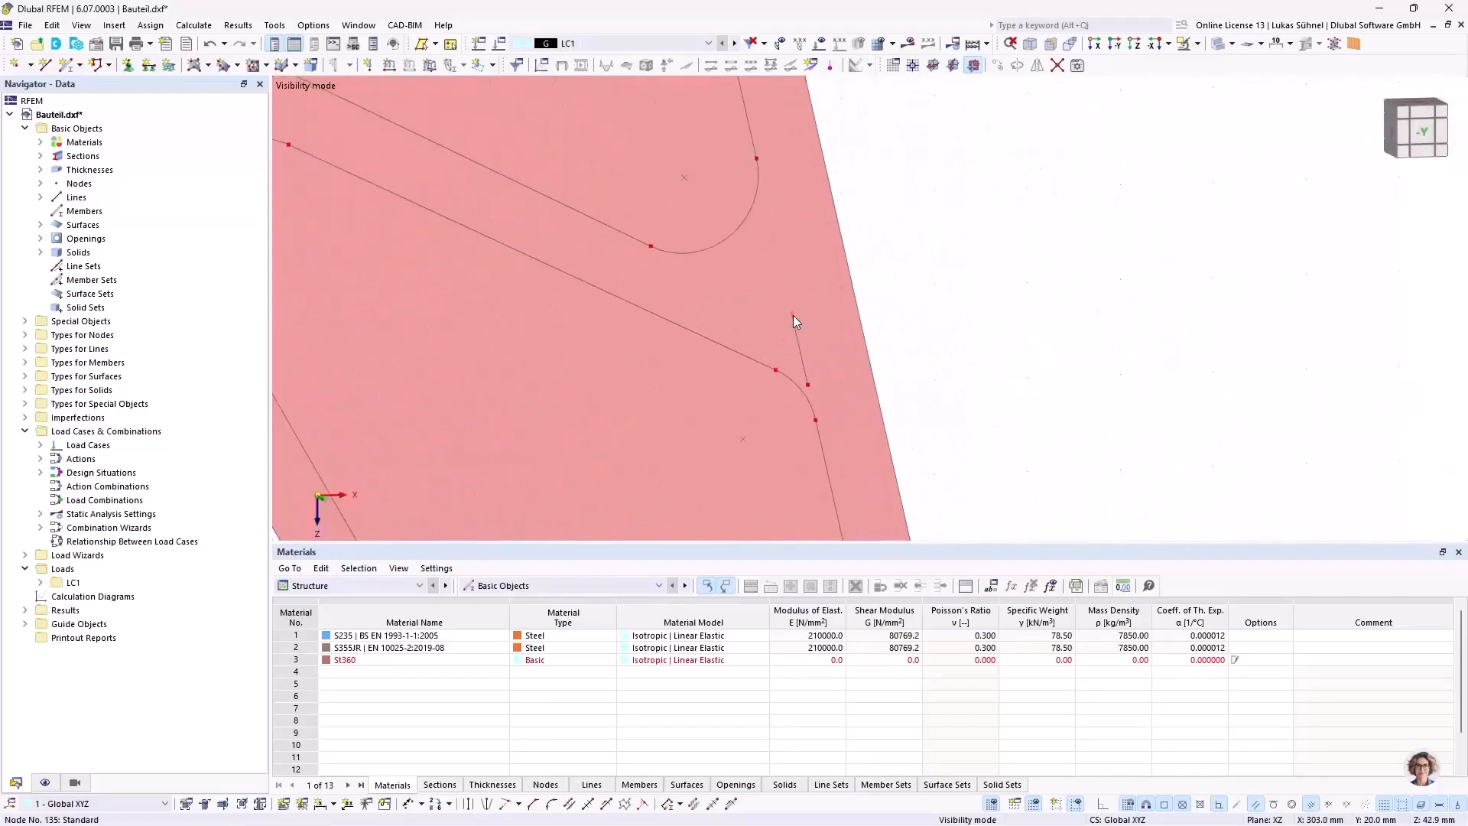
click(809, 385)
key(Delete)
scroll(800, 168, down, 6)
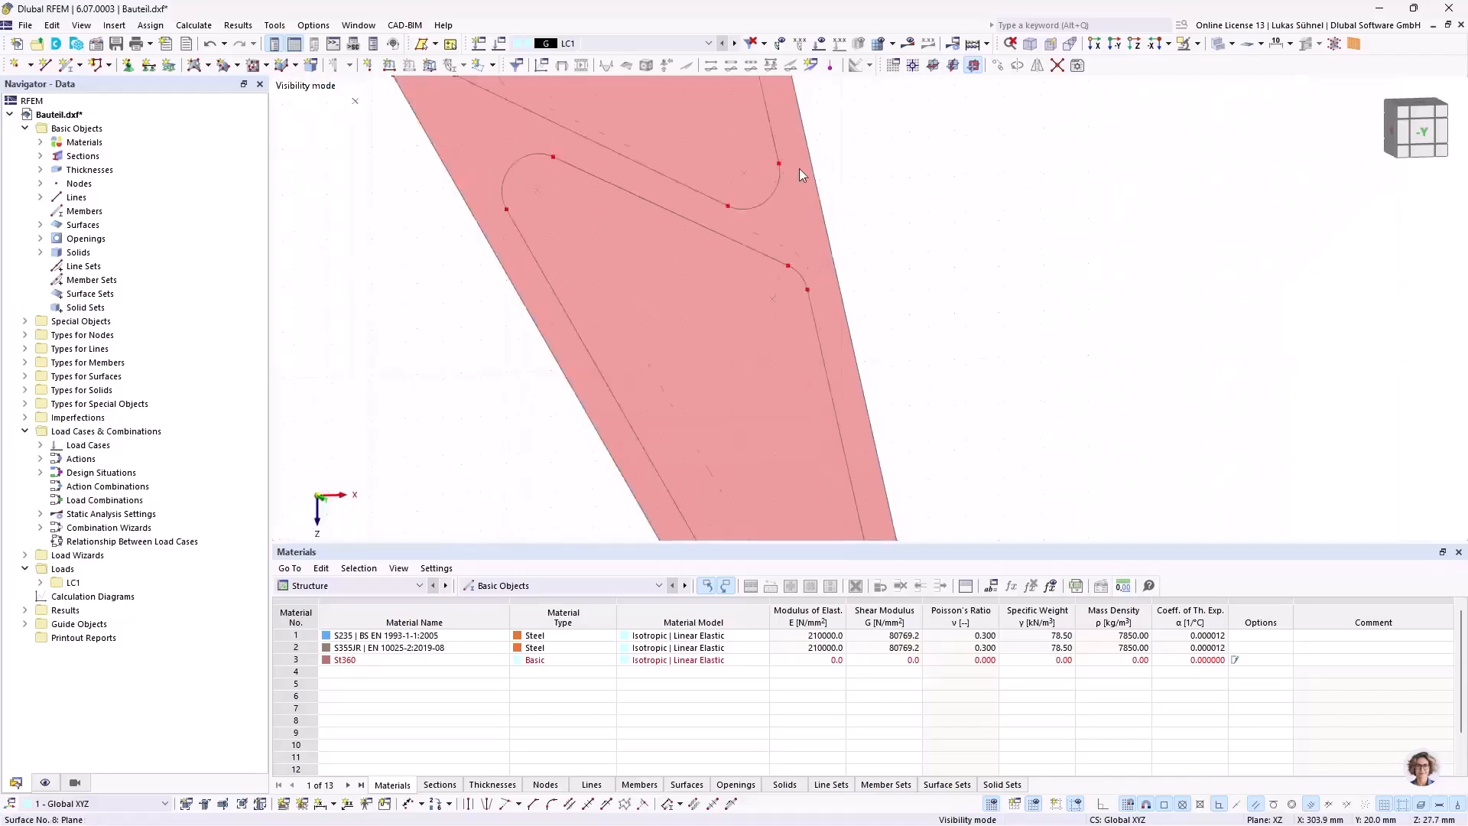
scroll(807, 388, up, 4)
scroll(805, 386, up, 3)
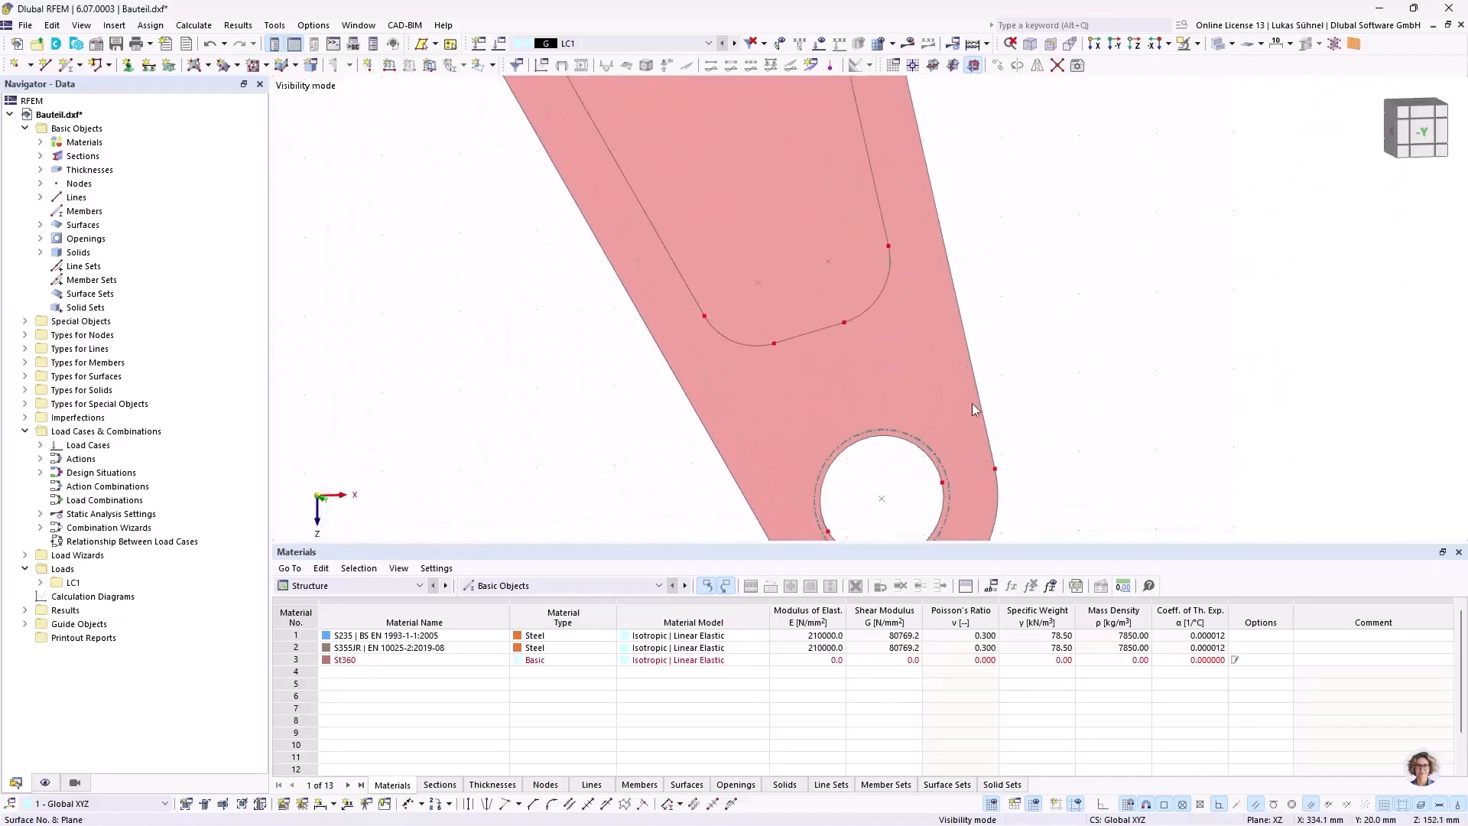
Step: Cancel the visibility mode to display all objects of the component again
scroll(975, 405, down, 6)
mouse_move(699, 354)
middle_down()
mouse_move(634, 345)
mouse_move(676, 370)
middle_up()
scroll(667, 270, up, 5)
scroll(1109, 234, down, 3)
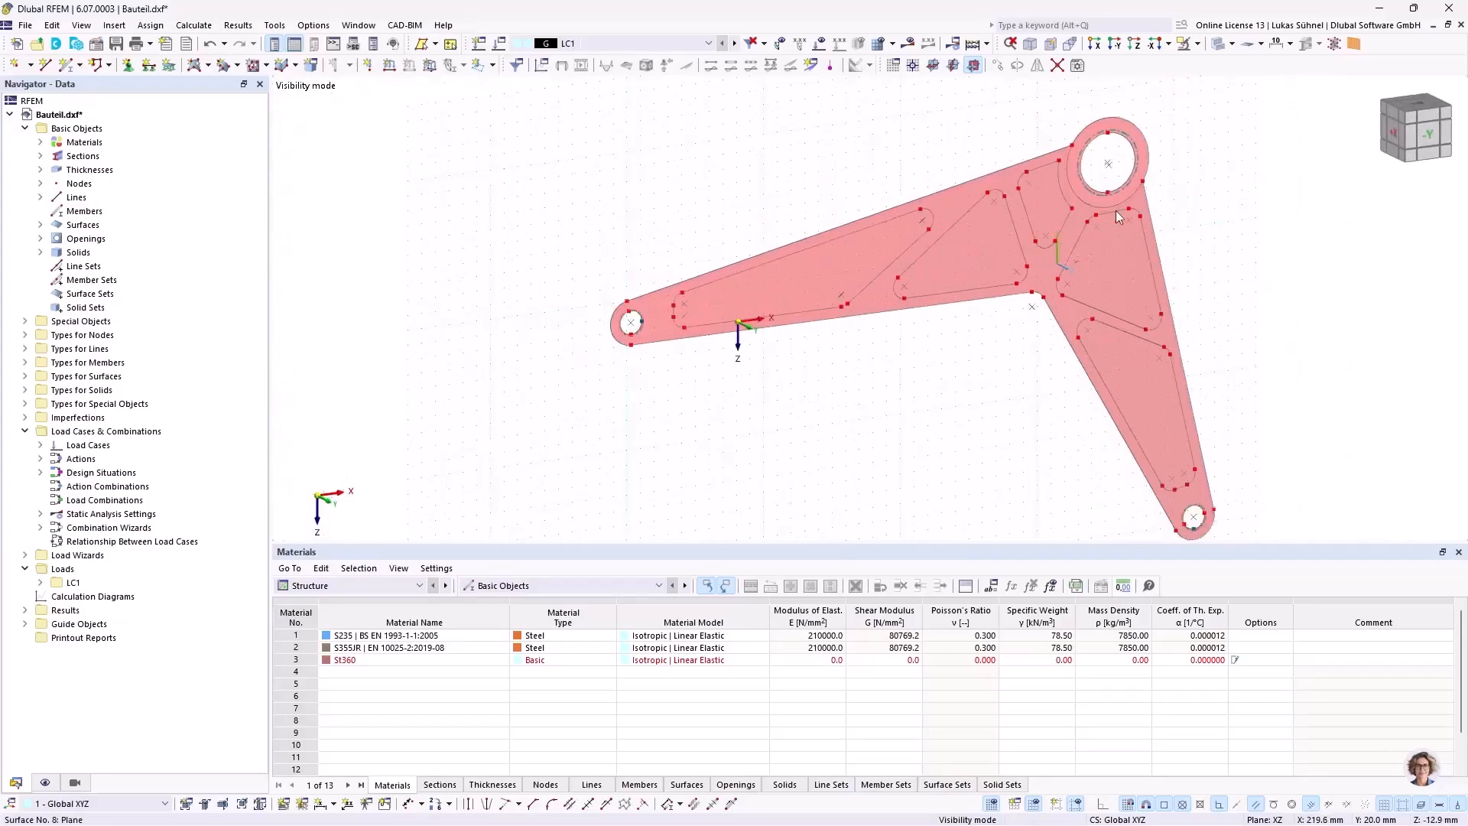
click(1198, 43)
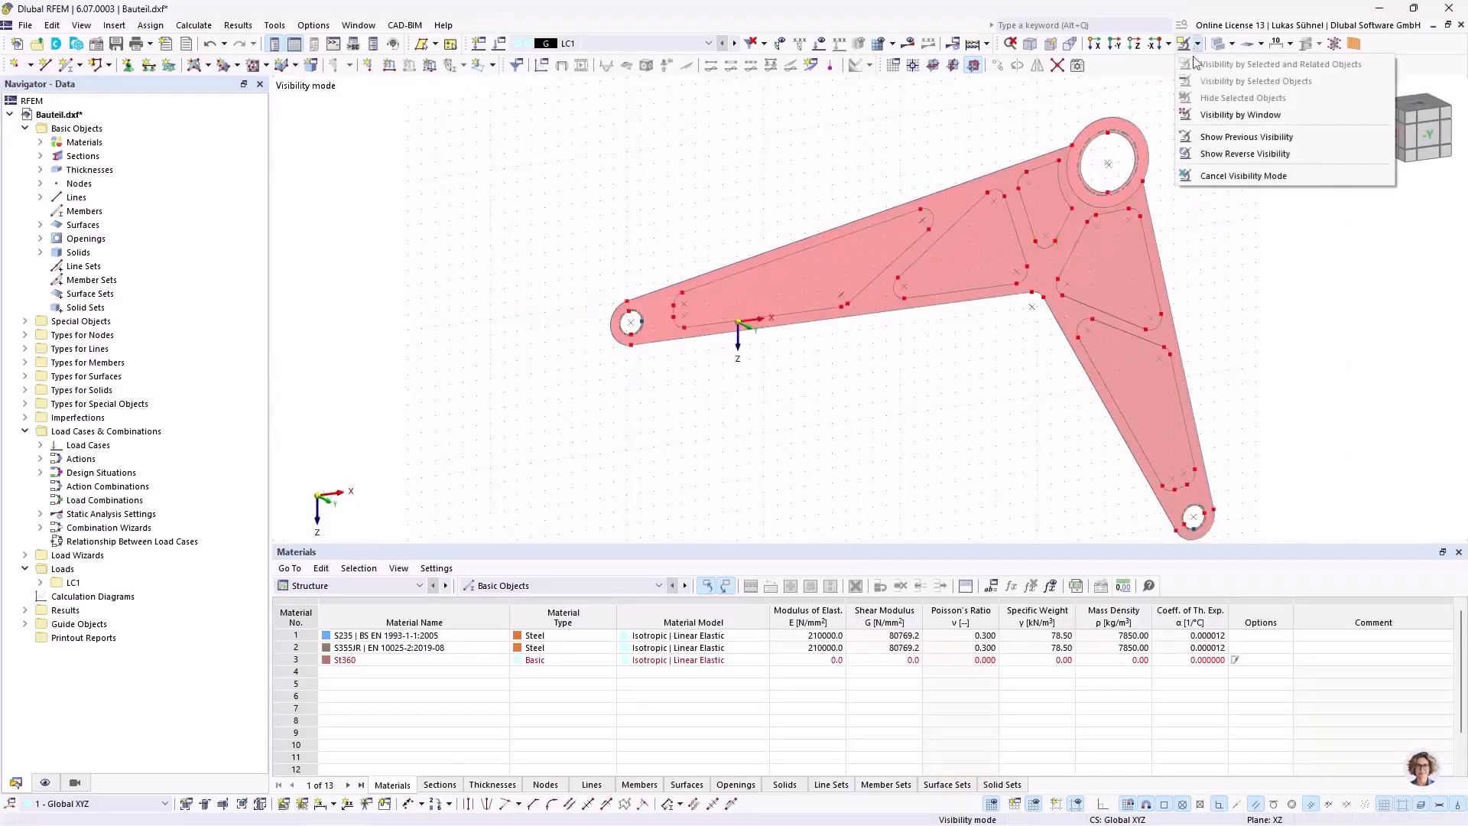
click(1205, 177)
Step: Examine the full component and its front-face pocket outlines from several viewing angles
middle_drag(1228, 245, 1041, 265)
scroll(1040, 264, down, 2)
middle_drag(815, 366, 785, 341)
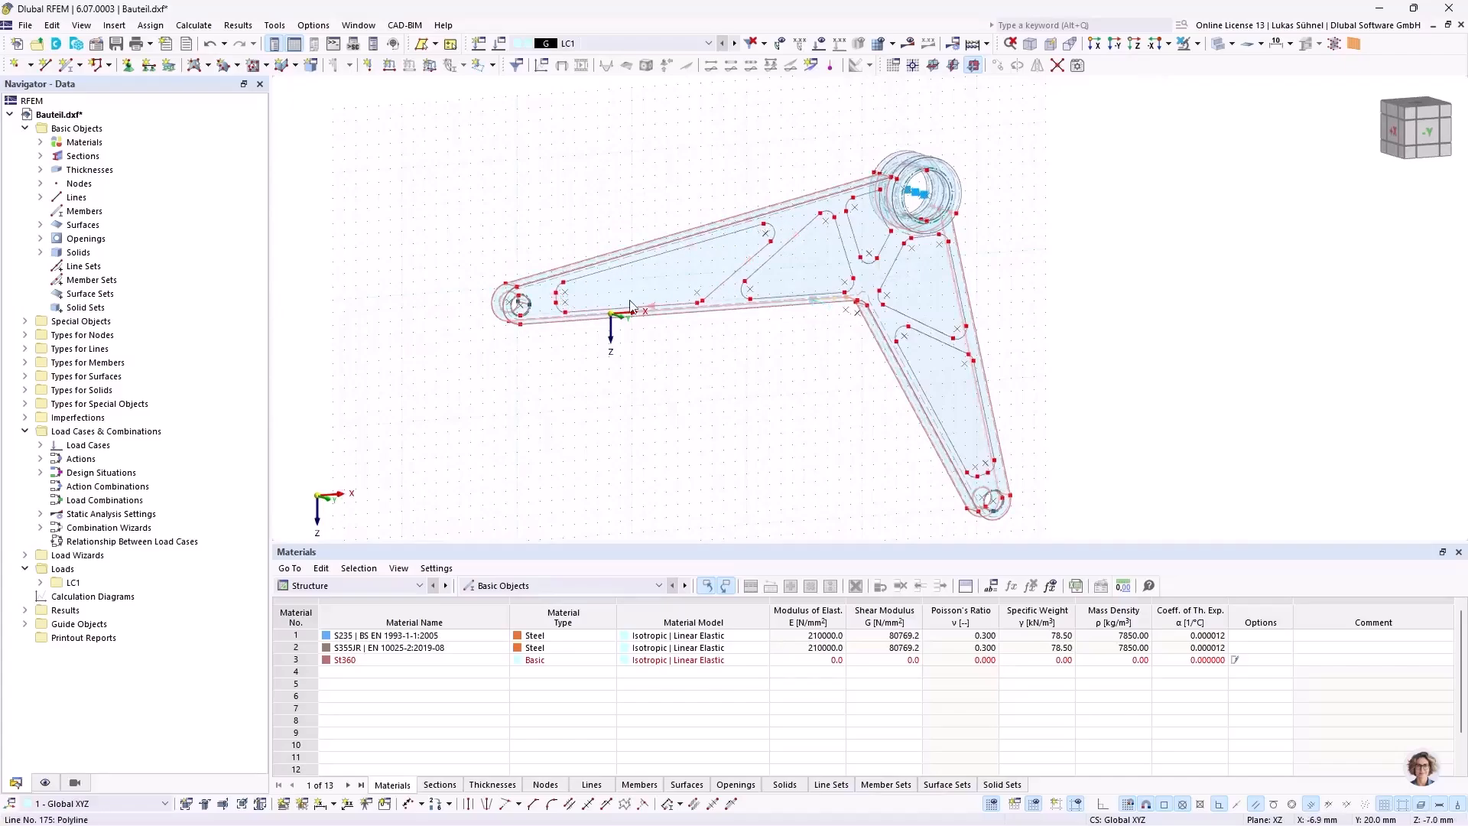
ctrl+middle_drag(745, 361, 575, 231)
scroll(670, 315, up, 4)
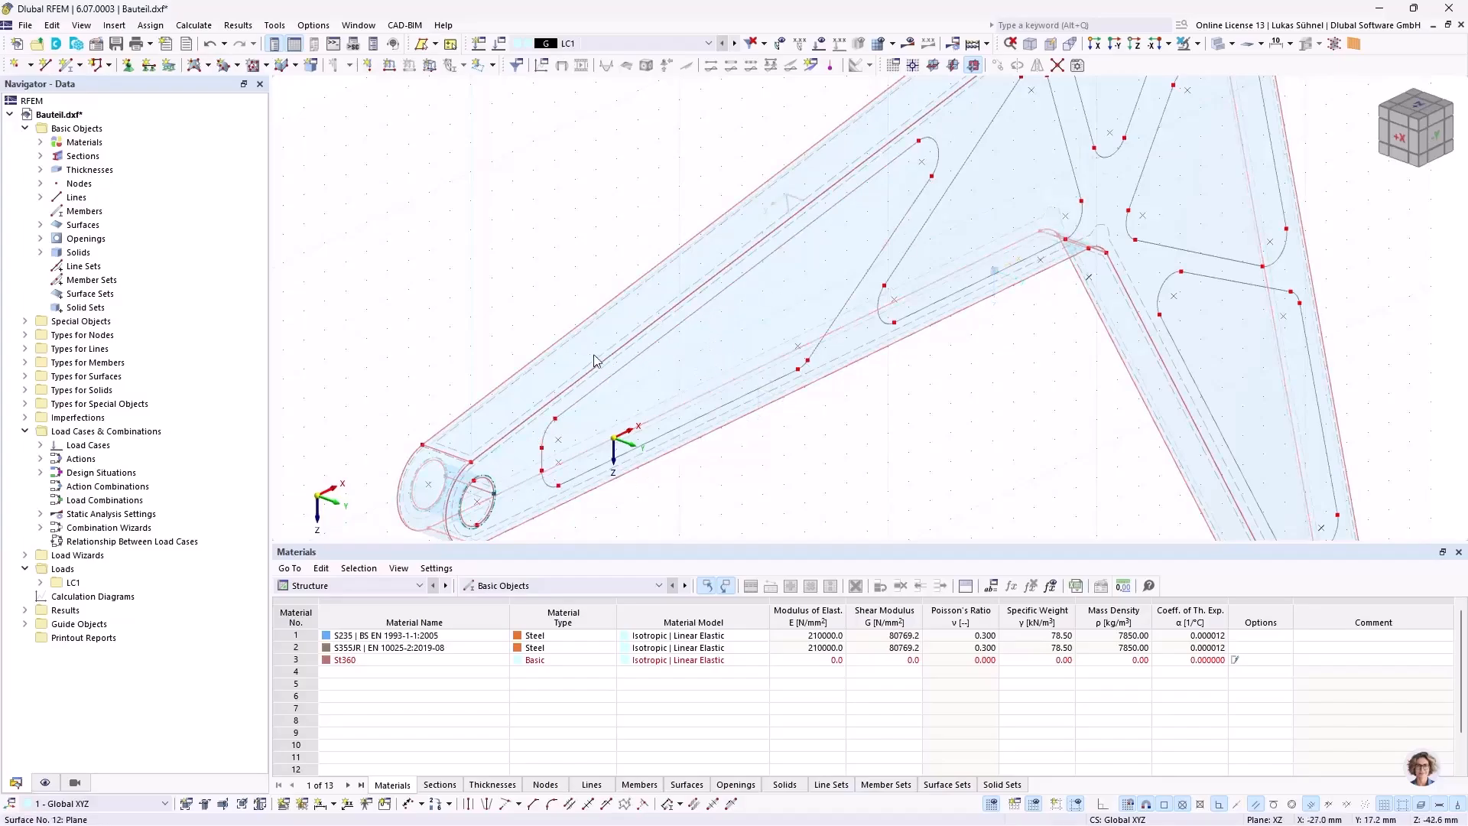
scroll(428, 275, down, 3)
middle_drag(757, 376, 731, 387)
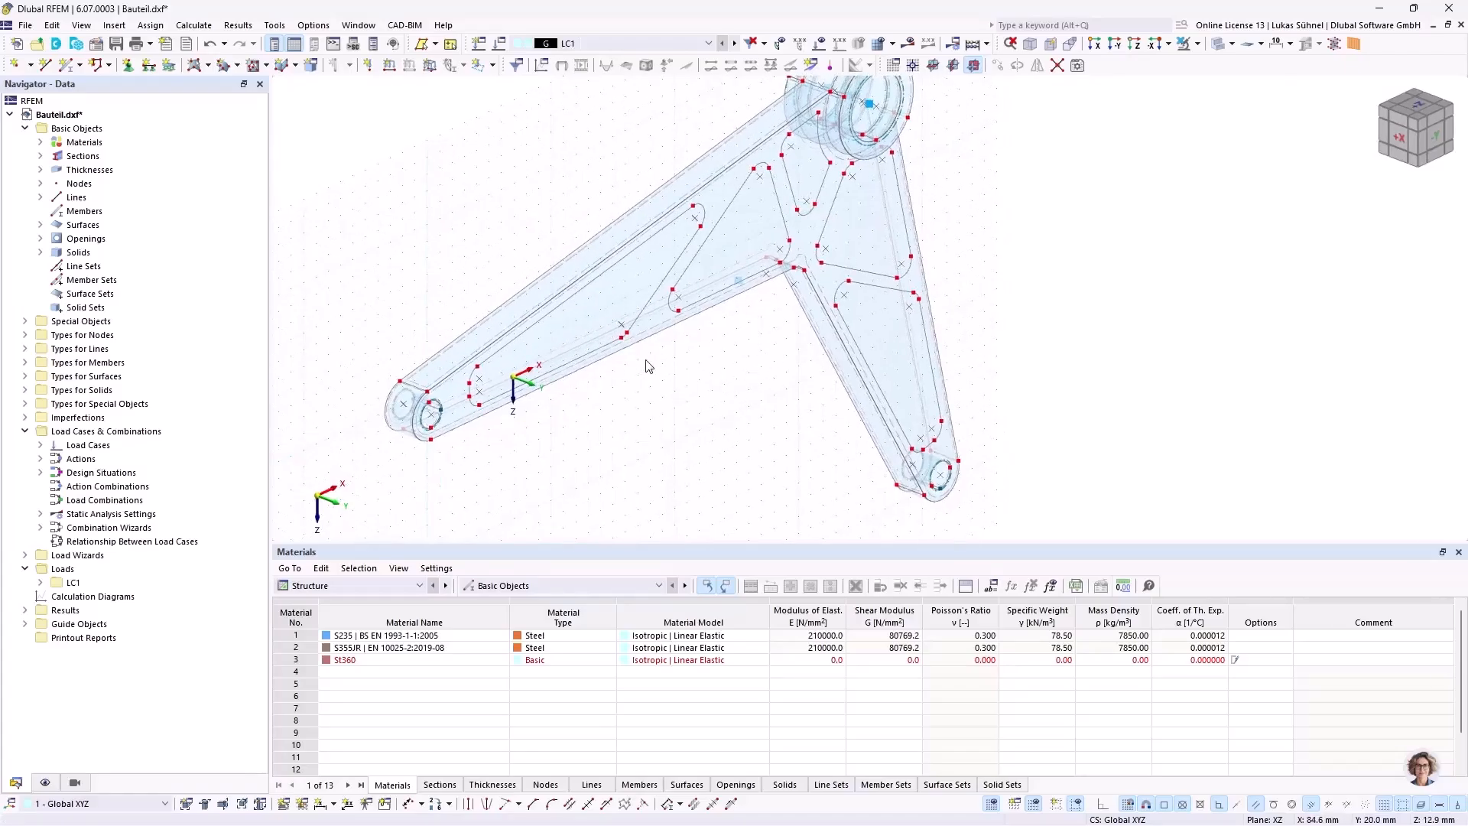
ctrl+middle_drag(712, 364, 656, 377)
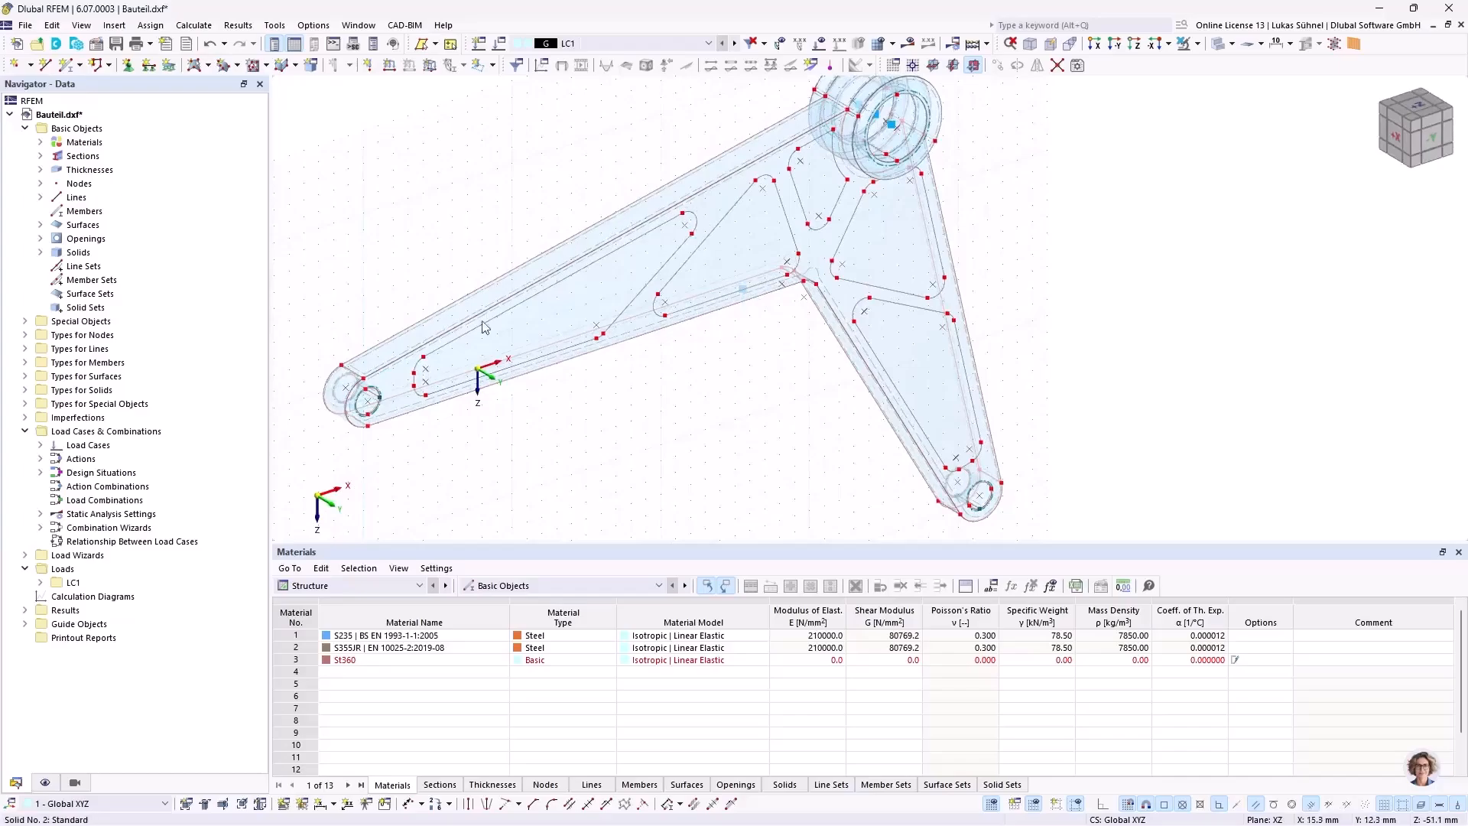
middle_drag(772, 361, 743, 375)
Step: Run the model check for identical nodes and unite nodes 132 and 171, deleting unused nodes
click(274, 25)
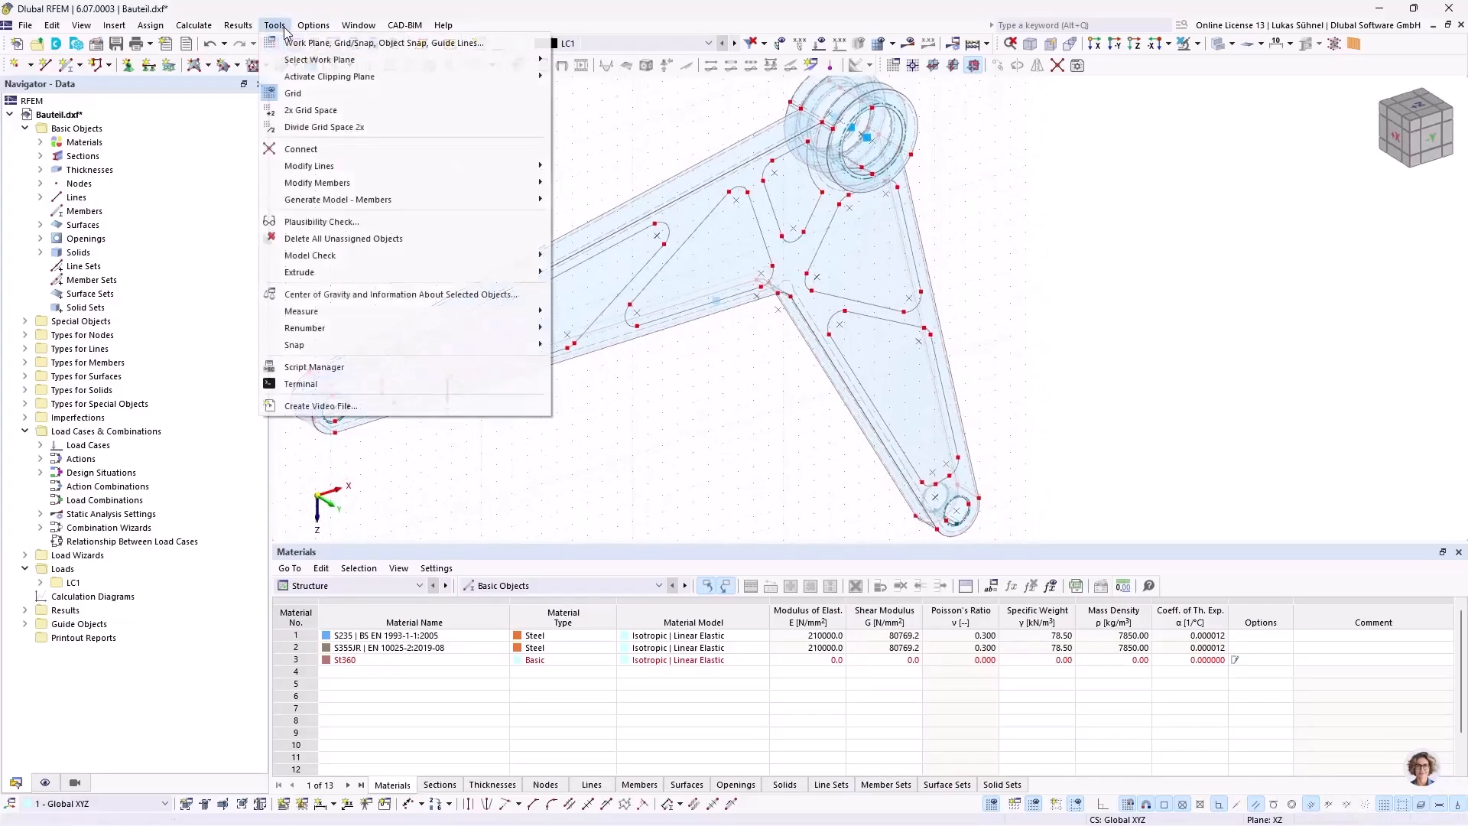
mouse_move(497, 256)
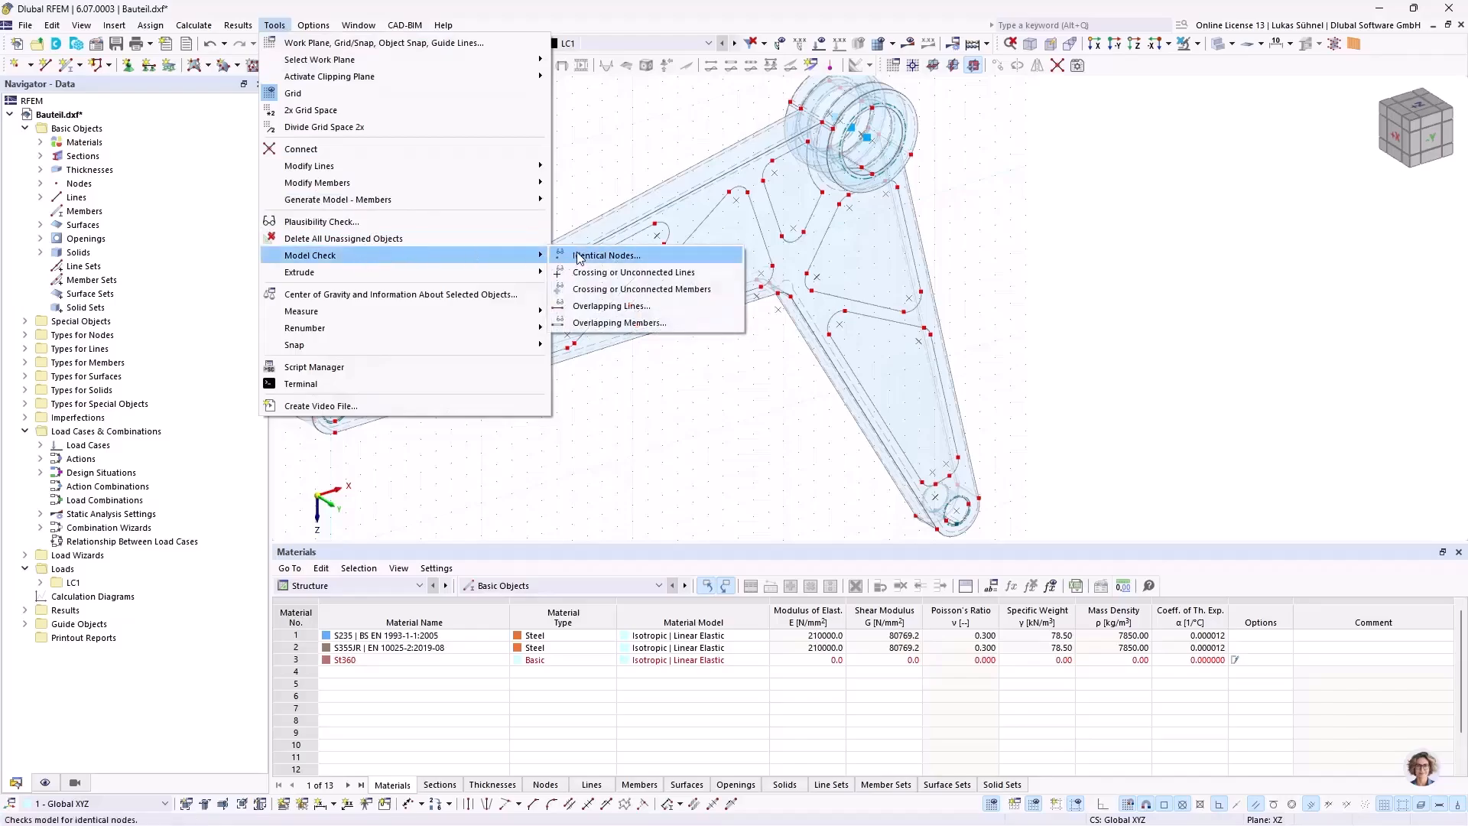
click(604, 255)
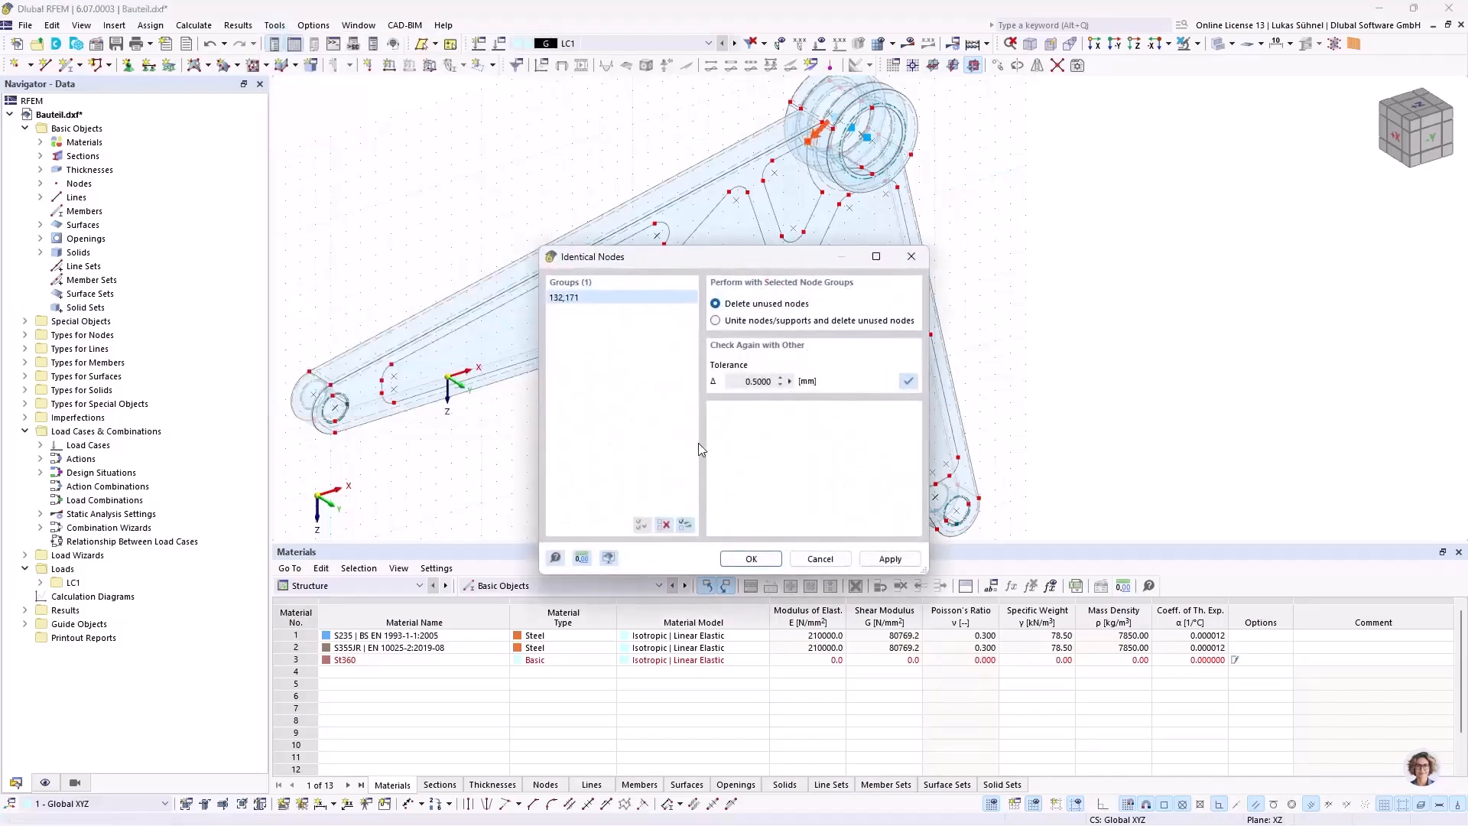
click(730, 321)
click(747, 559)
Step: Connect the lines and surfaces of the whole component at their intersections
middle_drag(1154, 304, 984, 226)
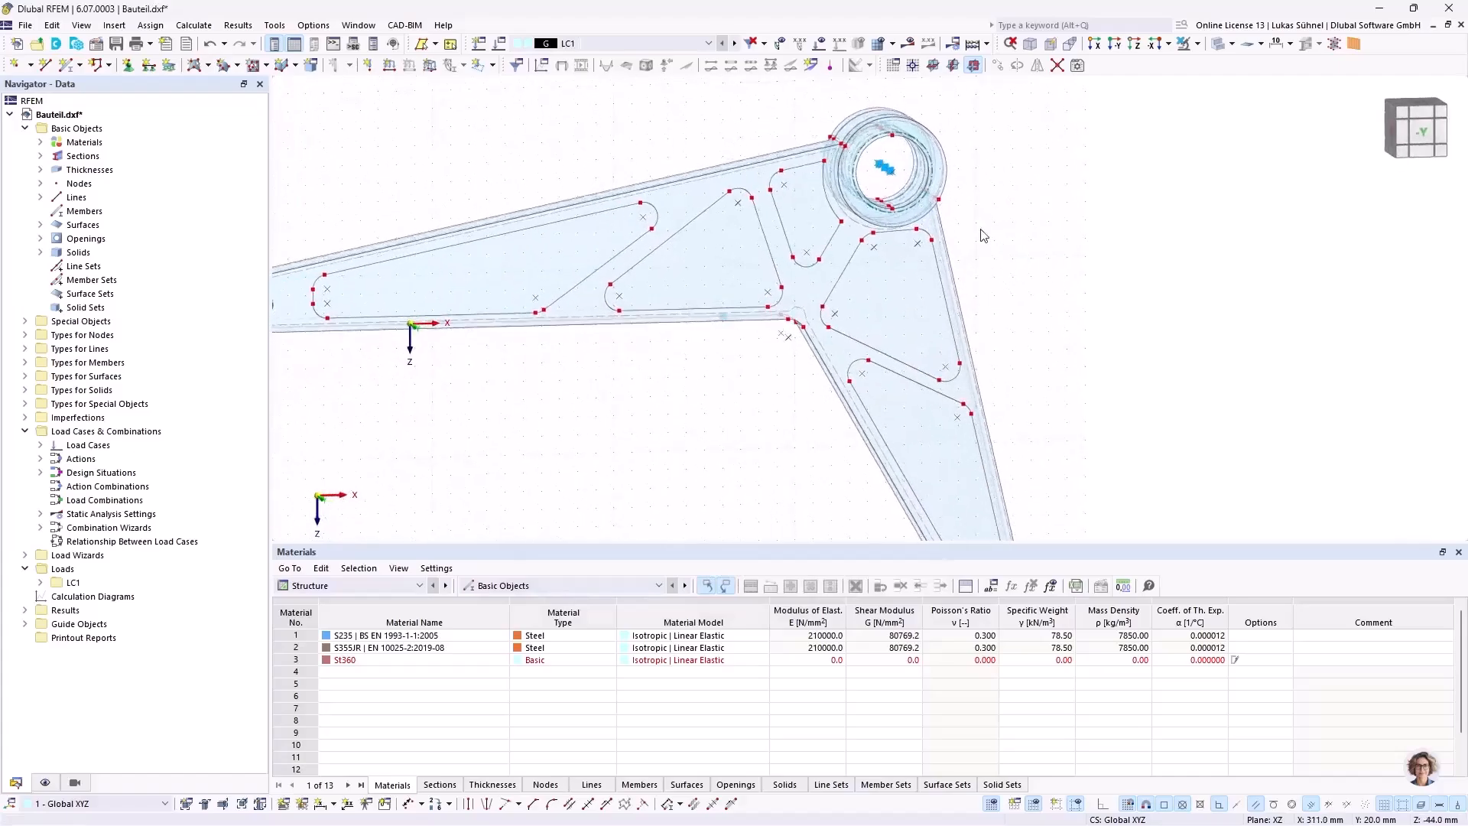
scroll(985, 223, down, 3)
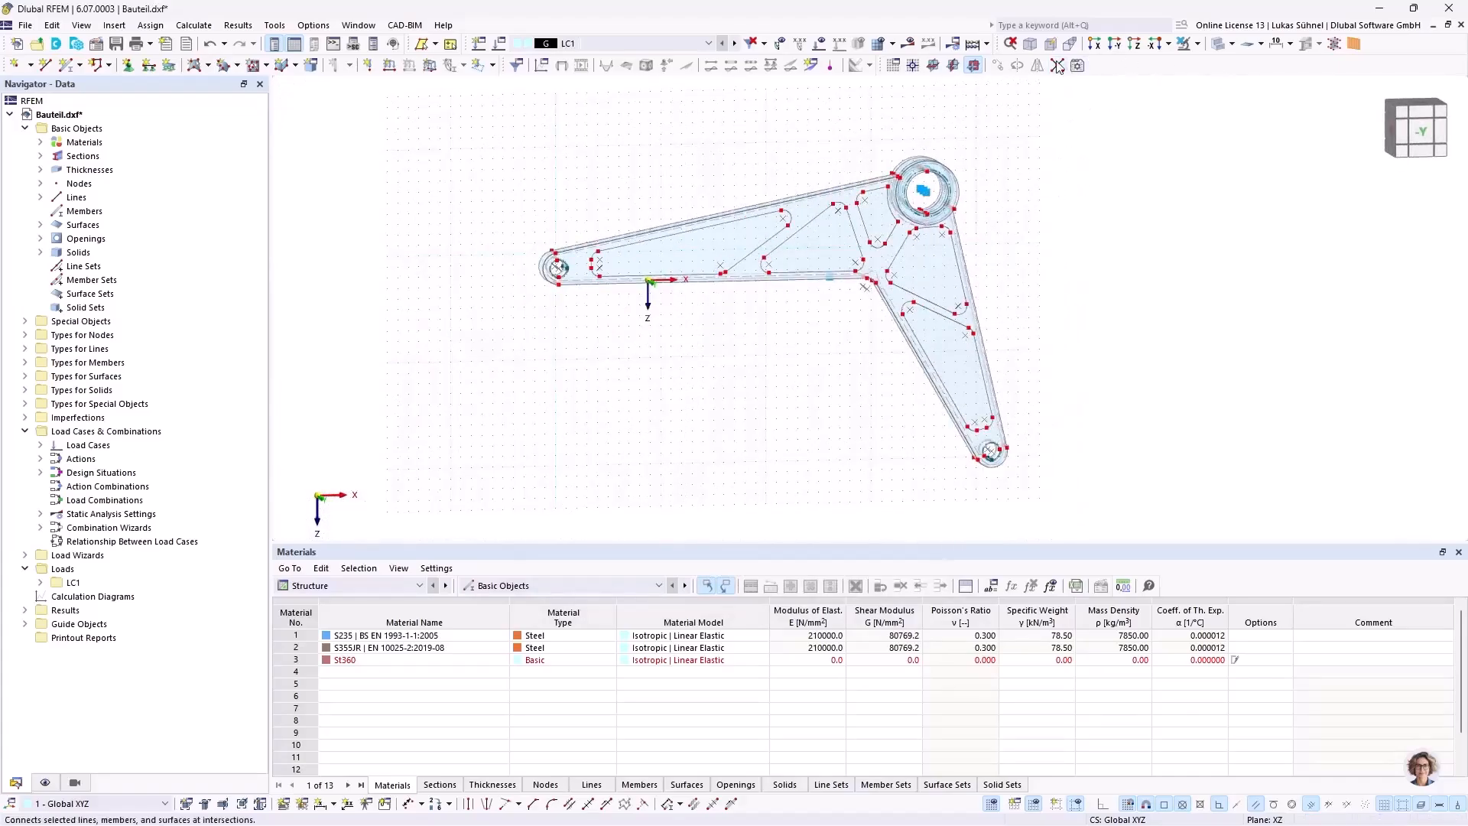
drag(467, 160, 597, 142)
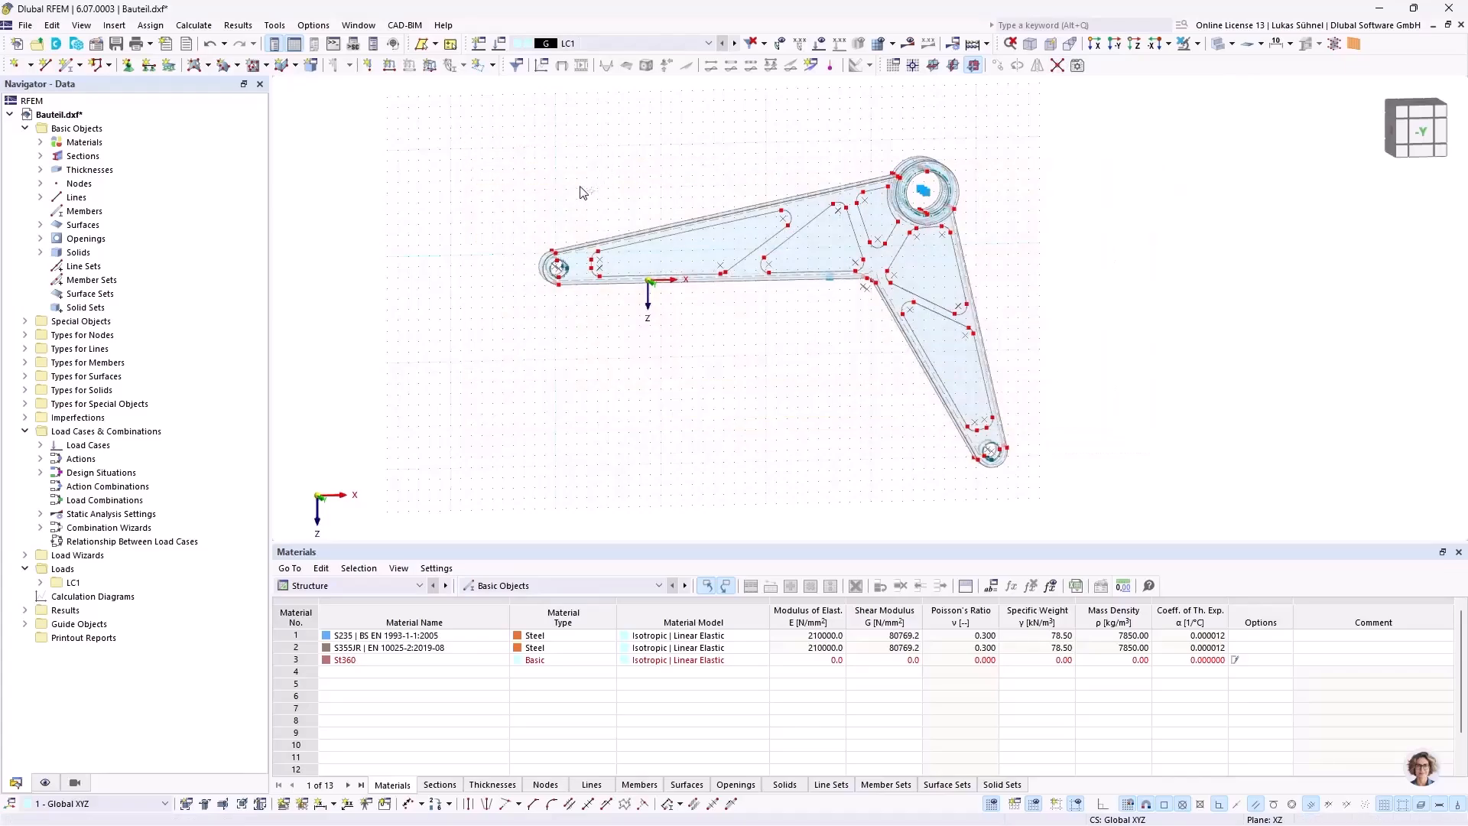
Step: Create plane surfaces without thickness within the five closed pocket outlines on the component's front face
ctrl+middle_drag(494, 170, 498, 222)
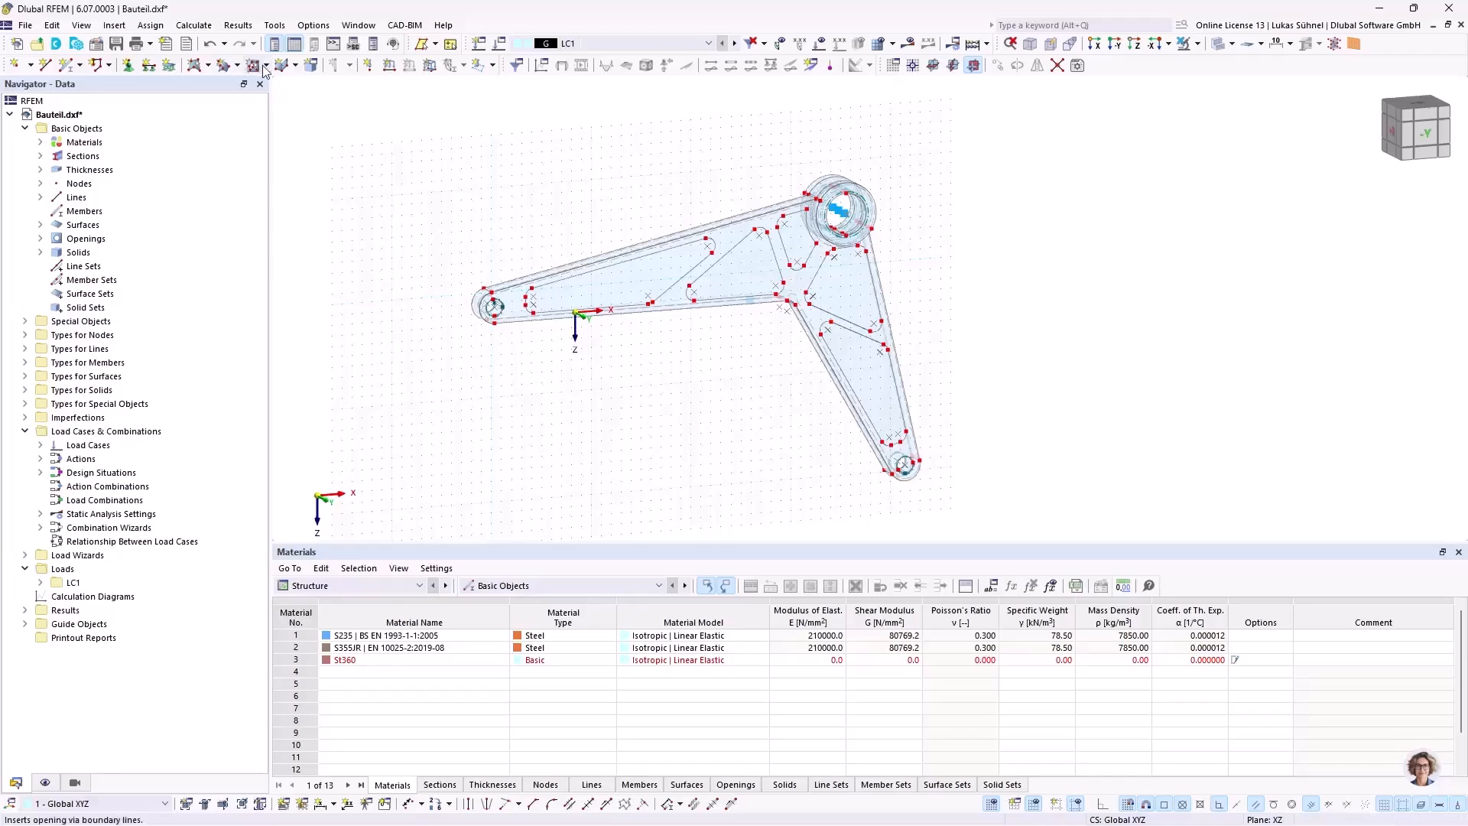
click(208, 66)
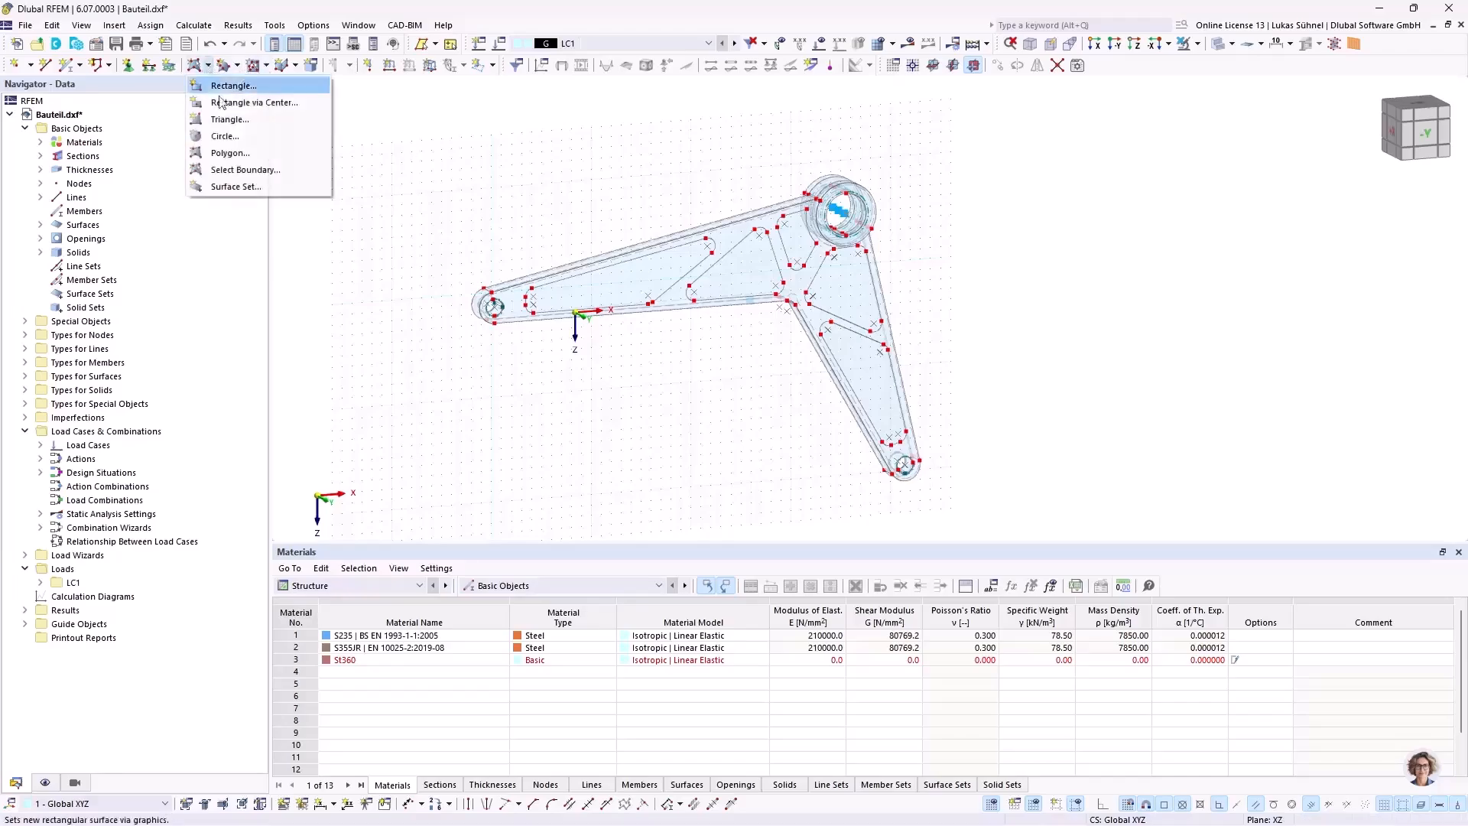
click(240, 184)
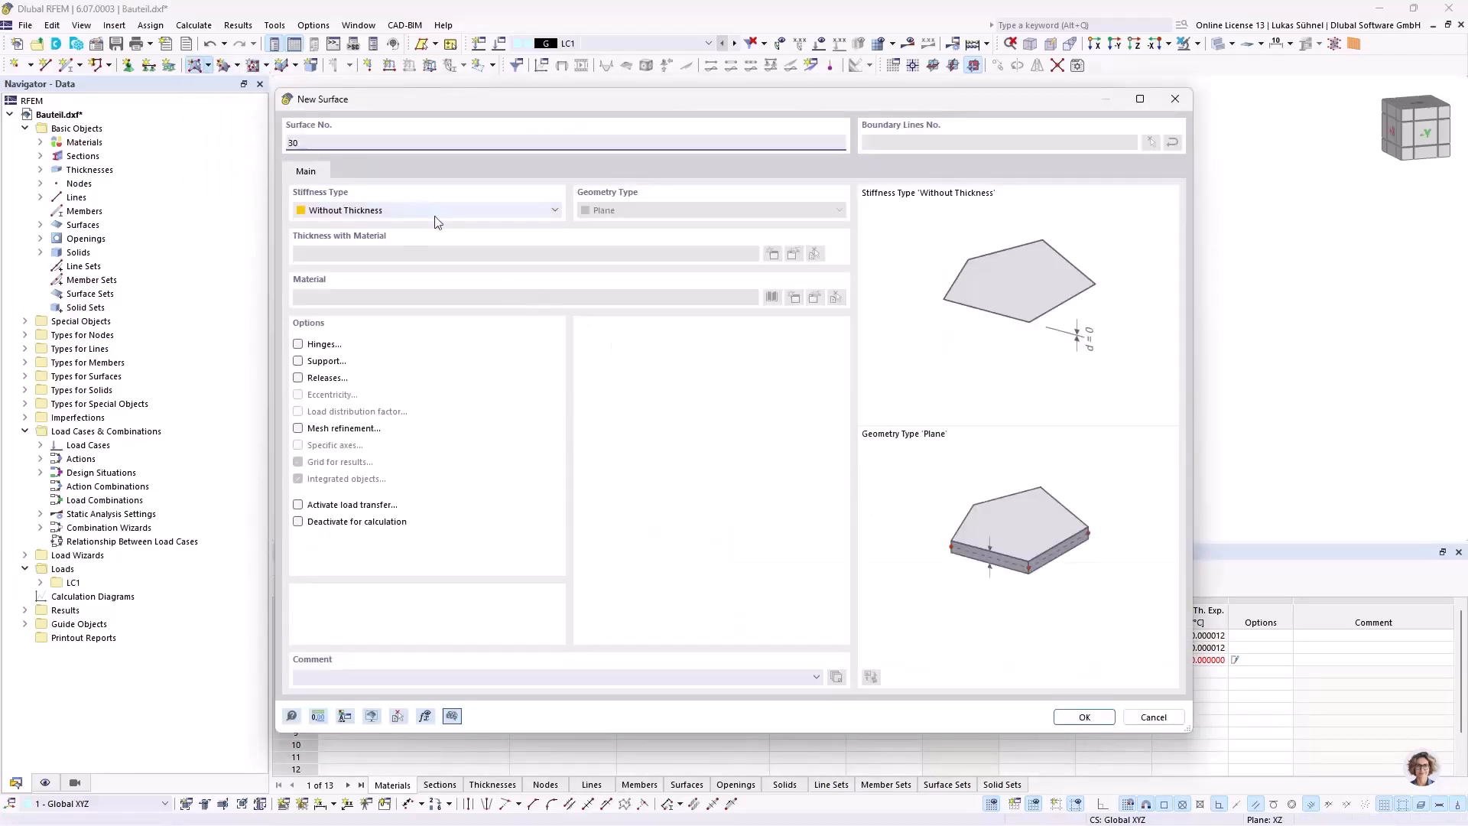
click(1081, 717)
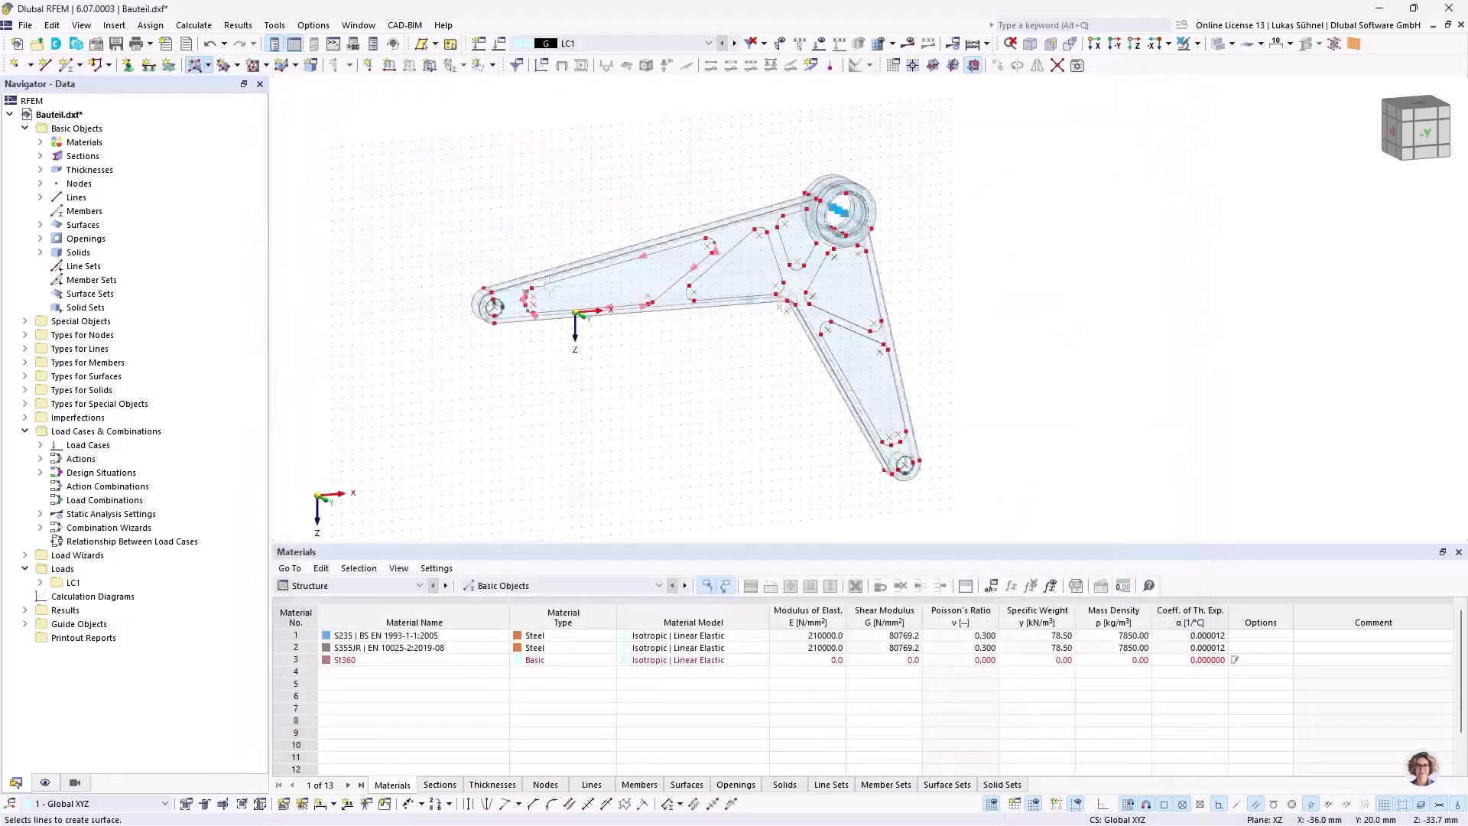
click(548, 297)
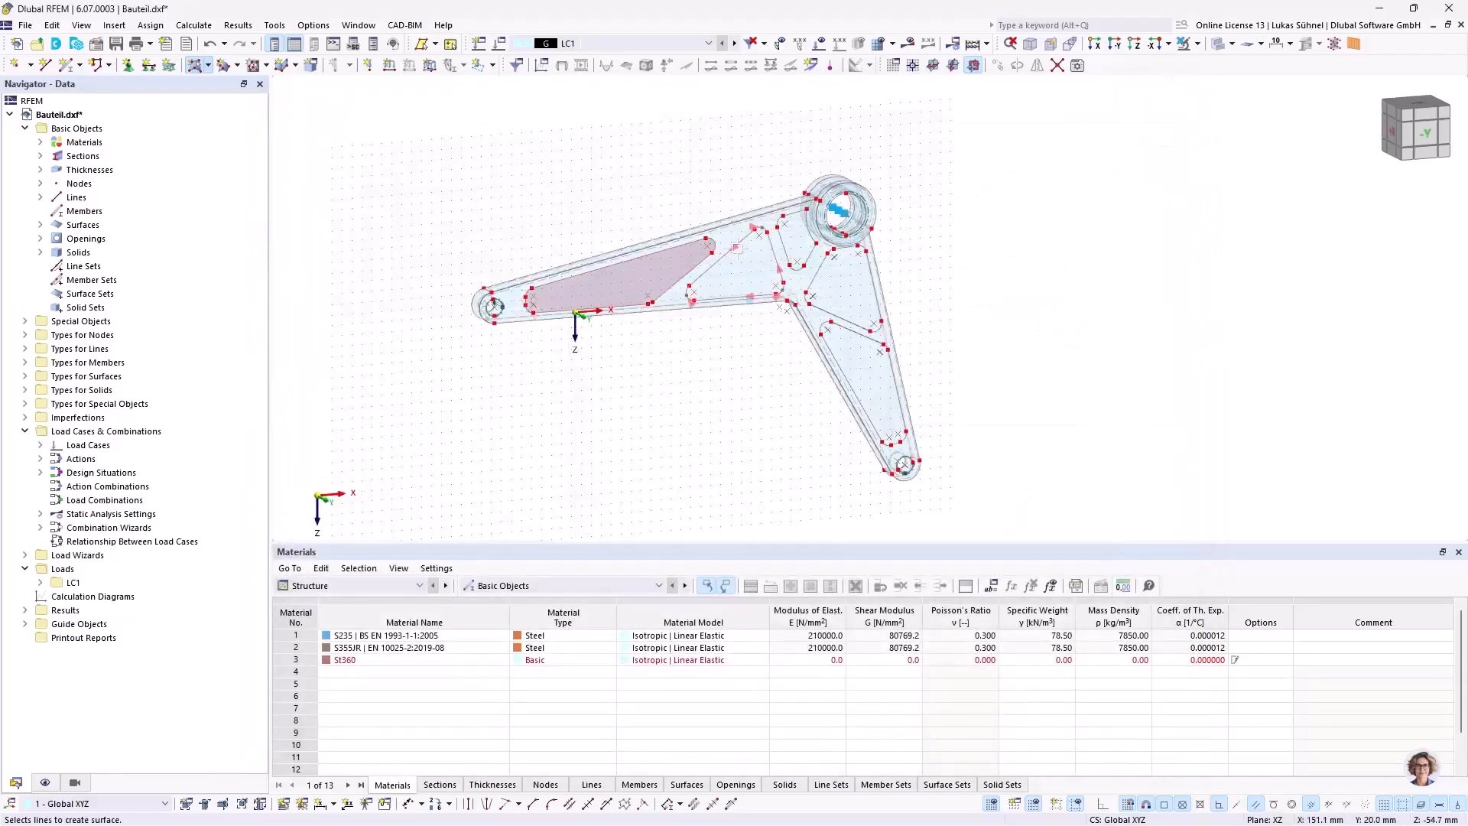
click(734, 256)
click(792, 238)
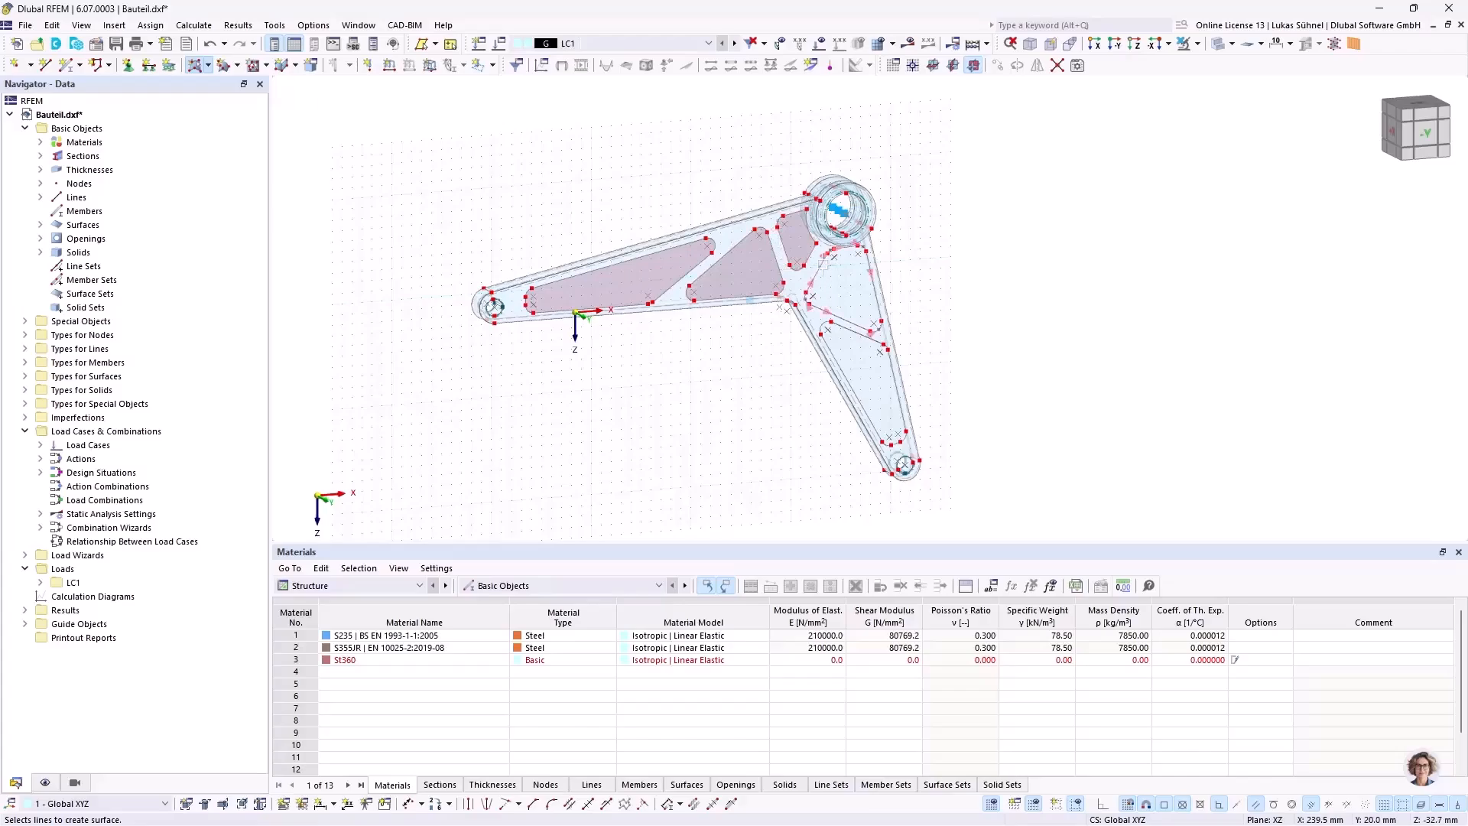
click(824, 267)
click(847, 325)
Step: Connect the new pocket surfaces with the rest of the component at their intersections
ctrl+middle_drag(760, 360, 623, 368)
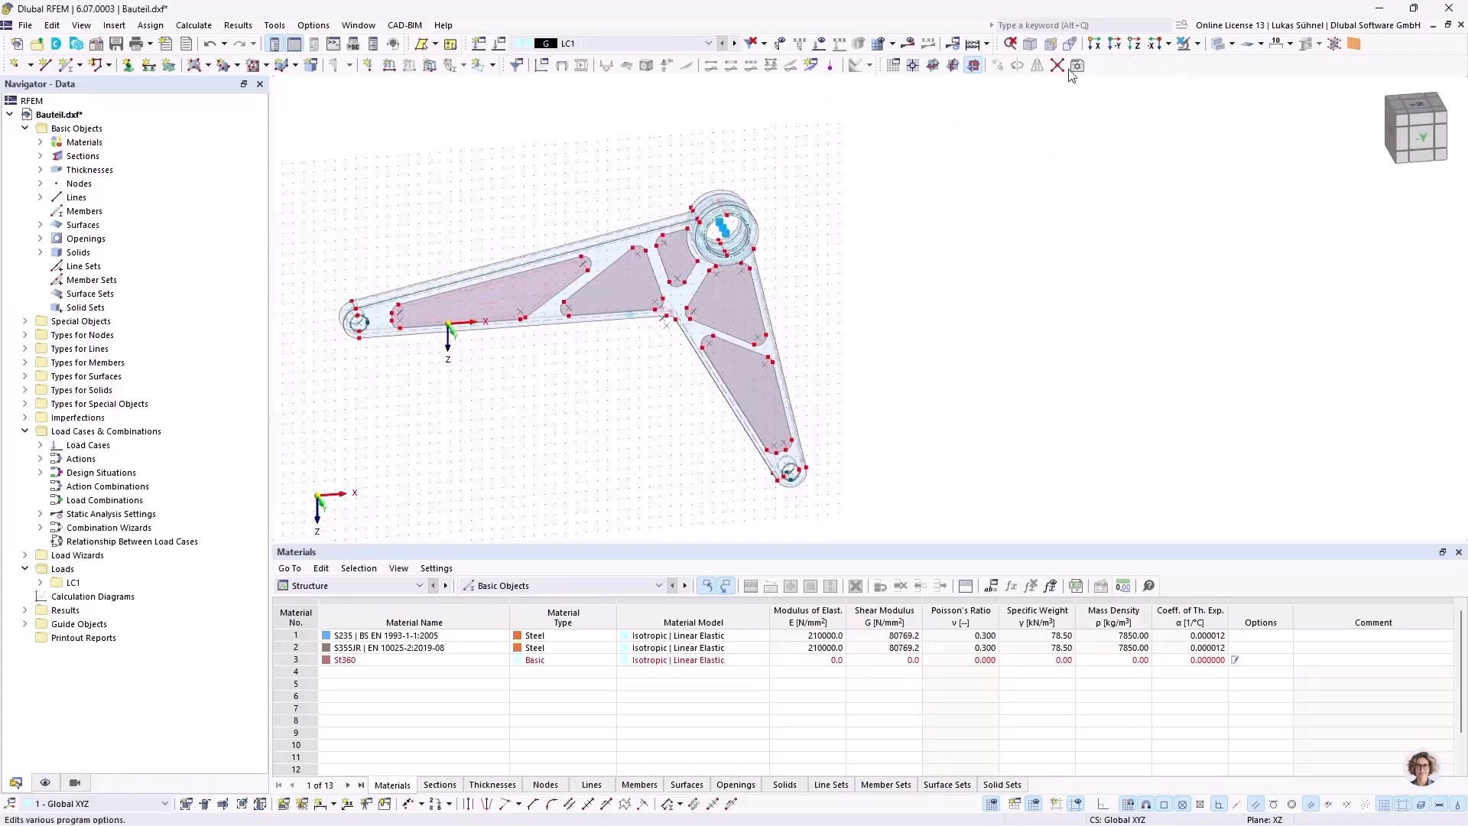
drag(283, 182, 1004, 528)
middle_drag(507, 400, 643, 402)
right_click(640, 399)
click(665, 385)
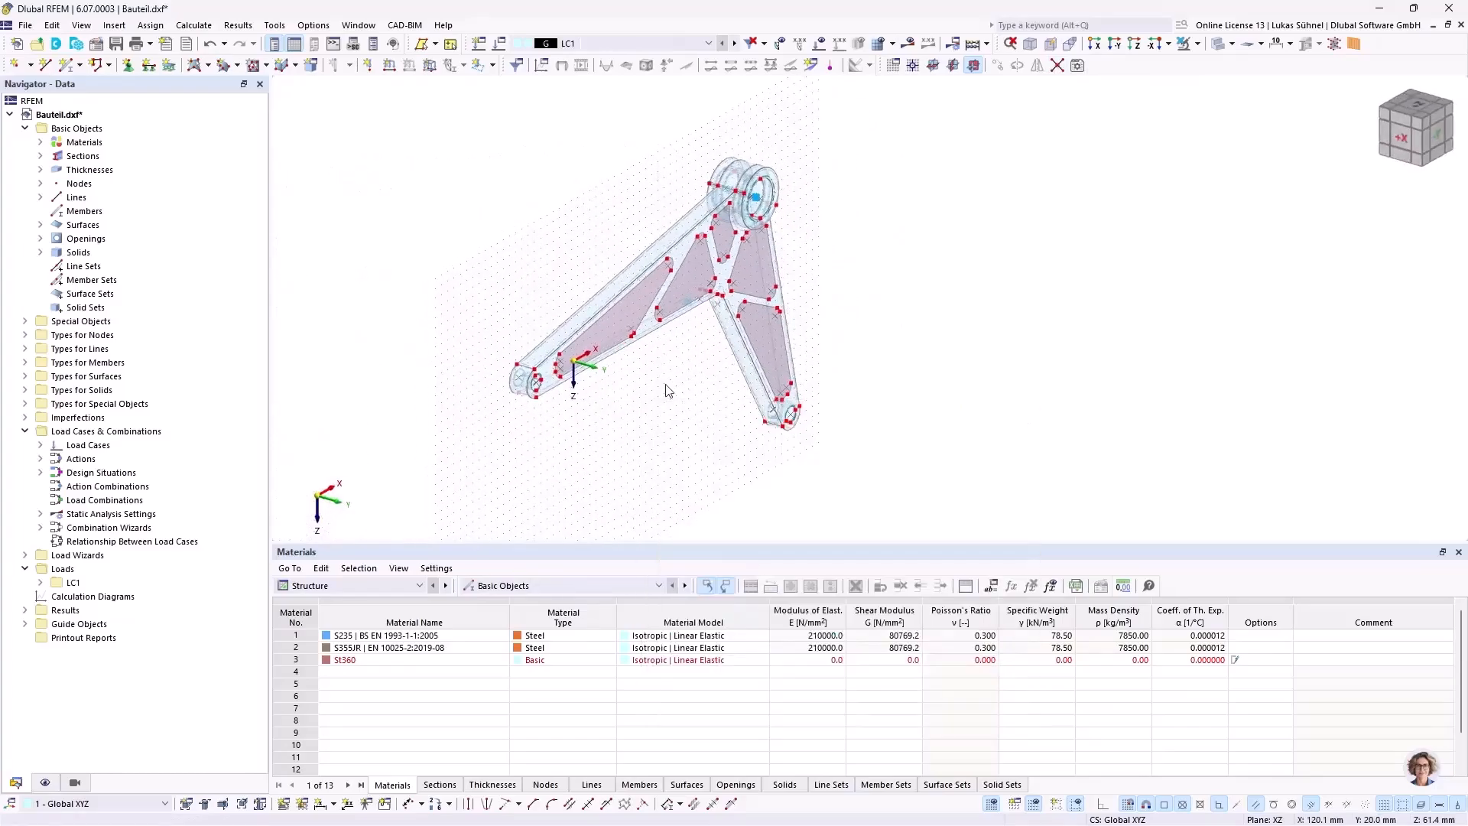
Step: Set up one copy of the five front pocket surfaces, displaced by -7 mm along global Y
scroll(630, 320, up, 3)
click(633, 301)
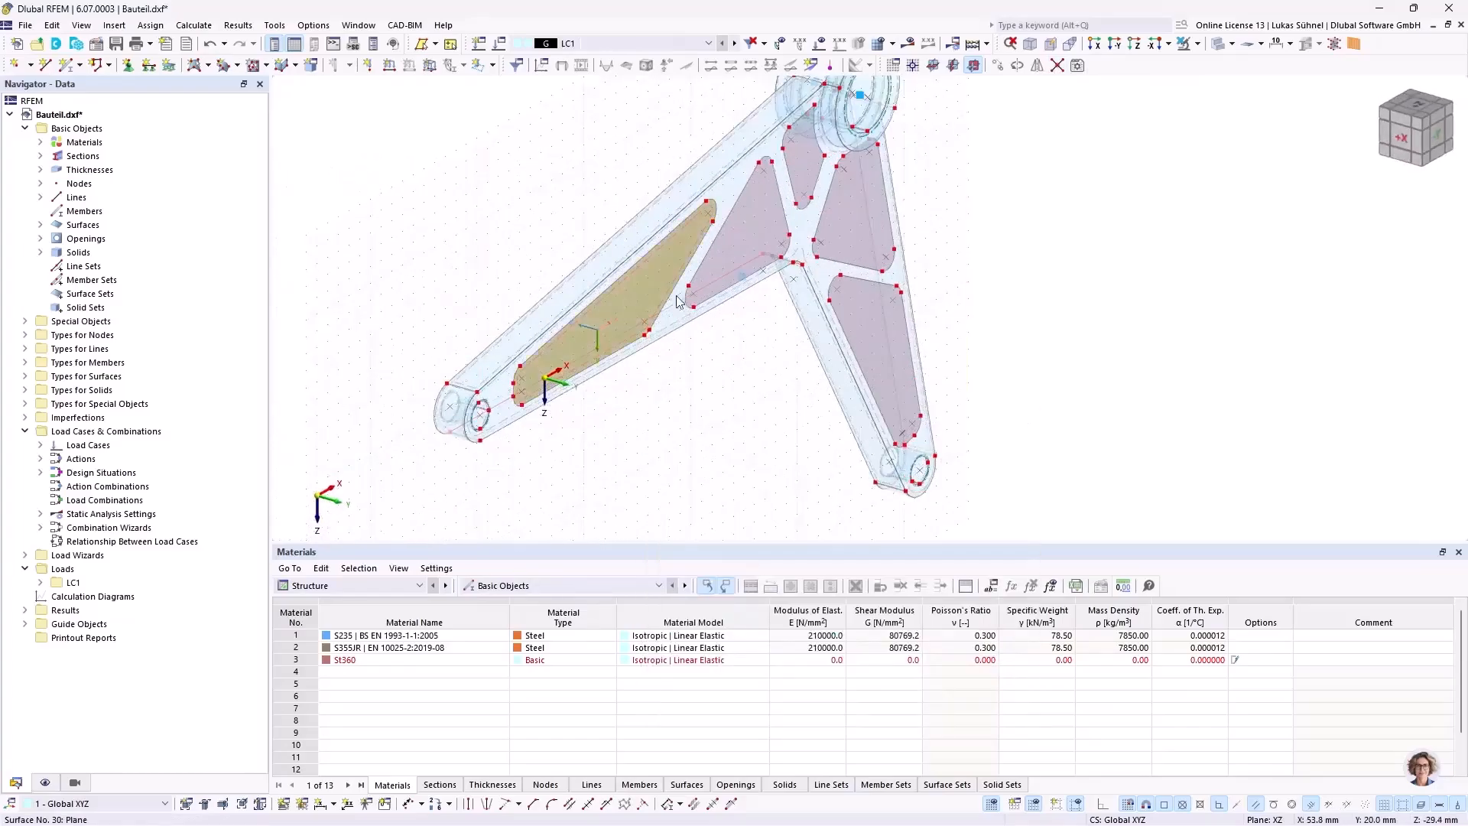
click(755, 244)
click(804, 172)
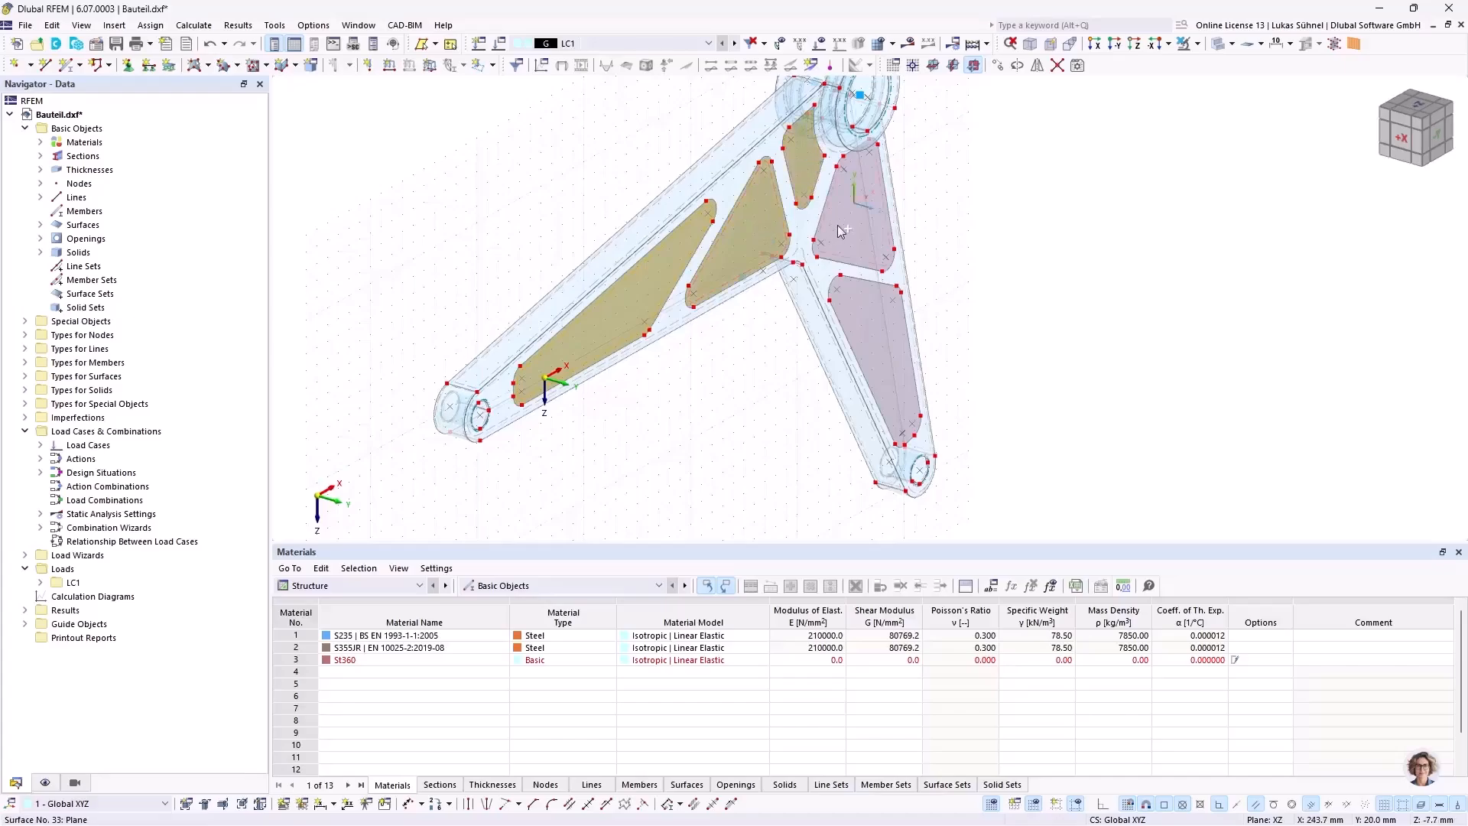
click(837, 225)
click(854, 321)
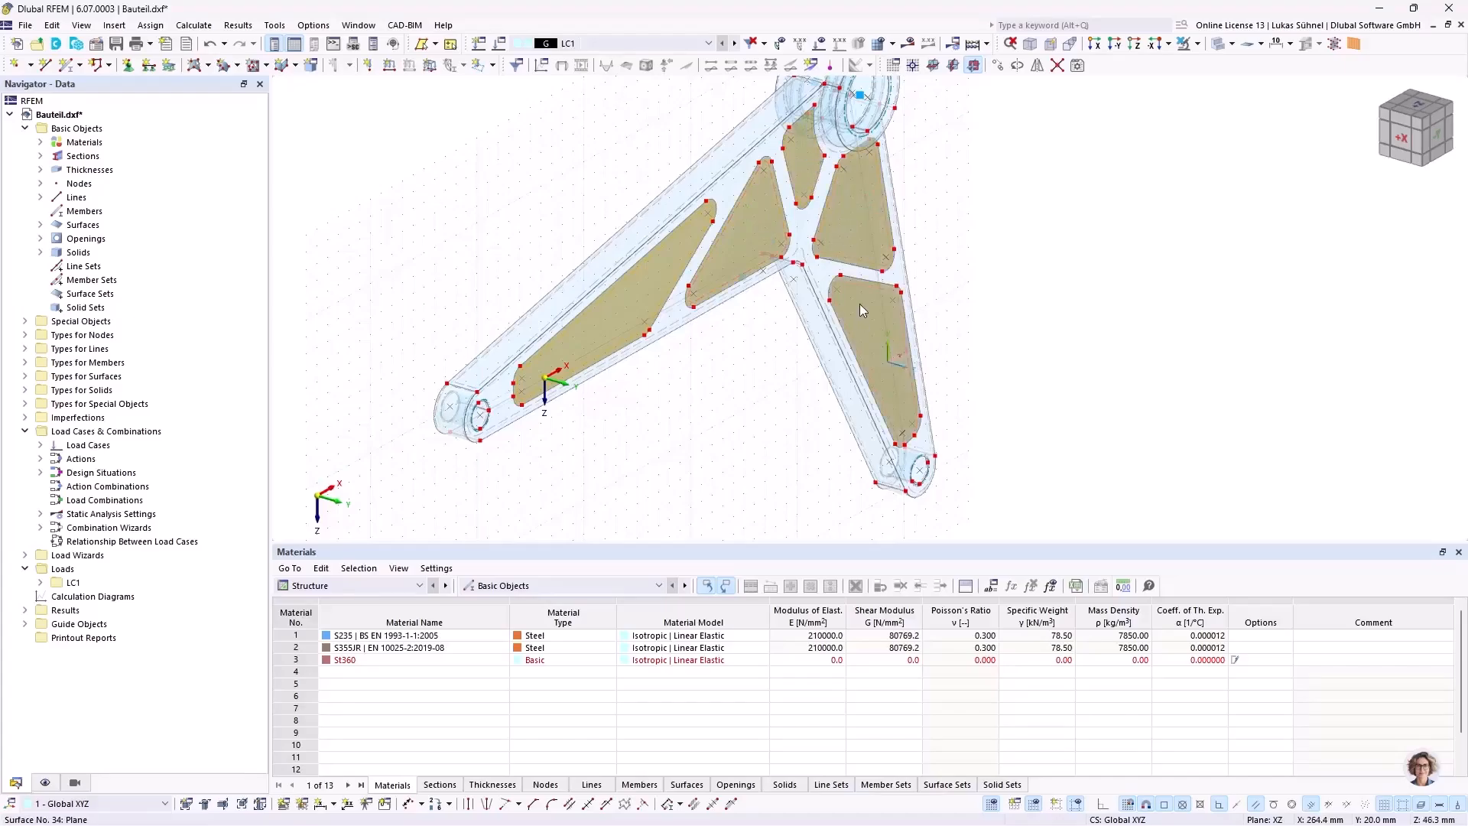
right_click(859, 305)
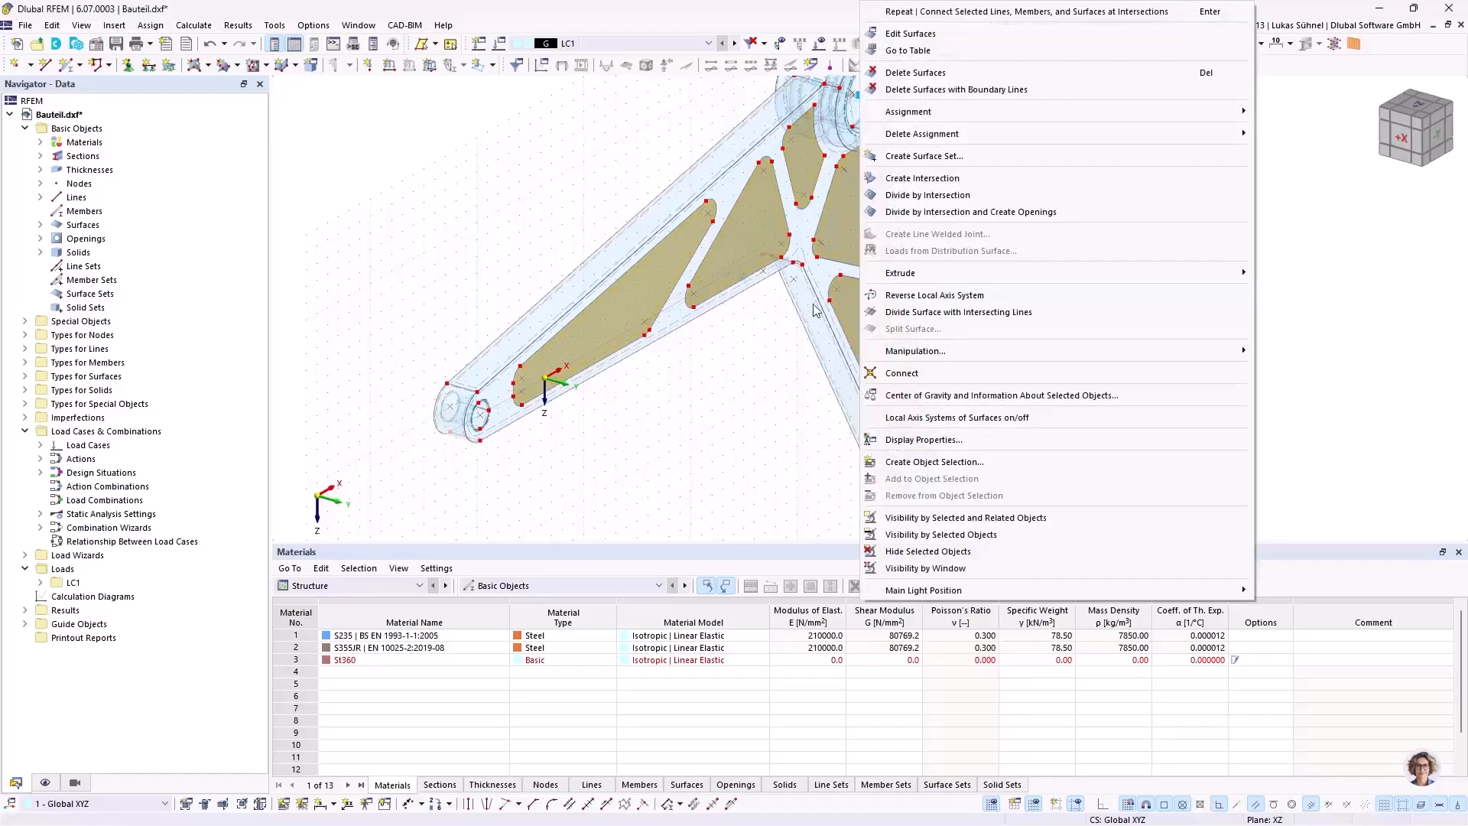
mouse_move(908, 356)
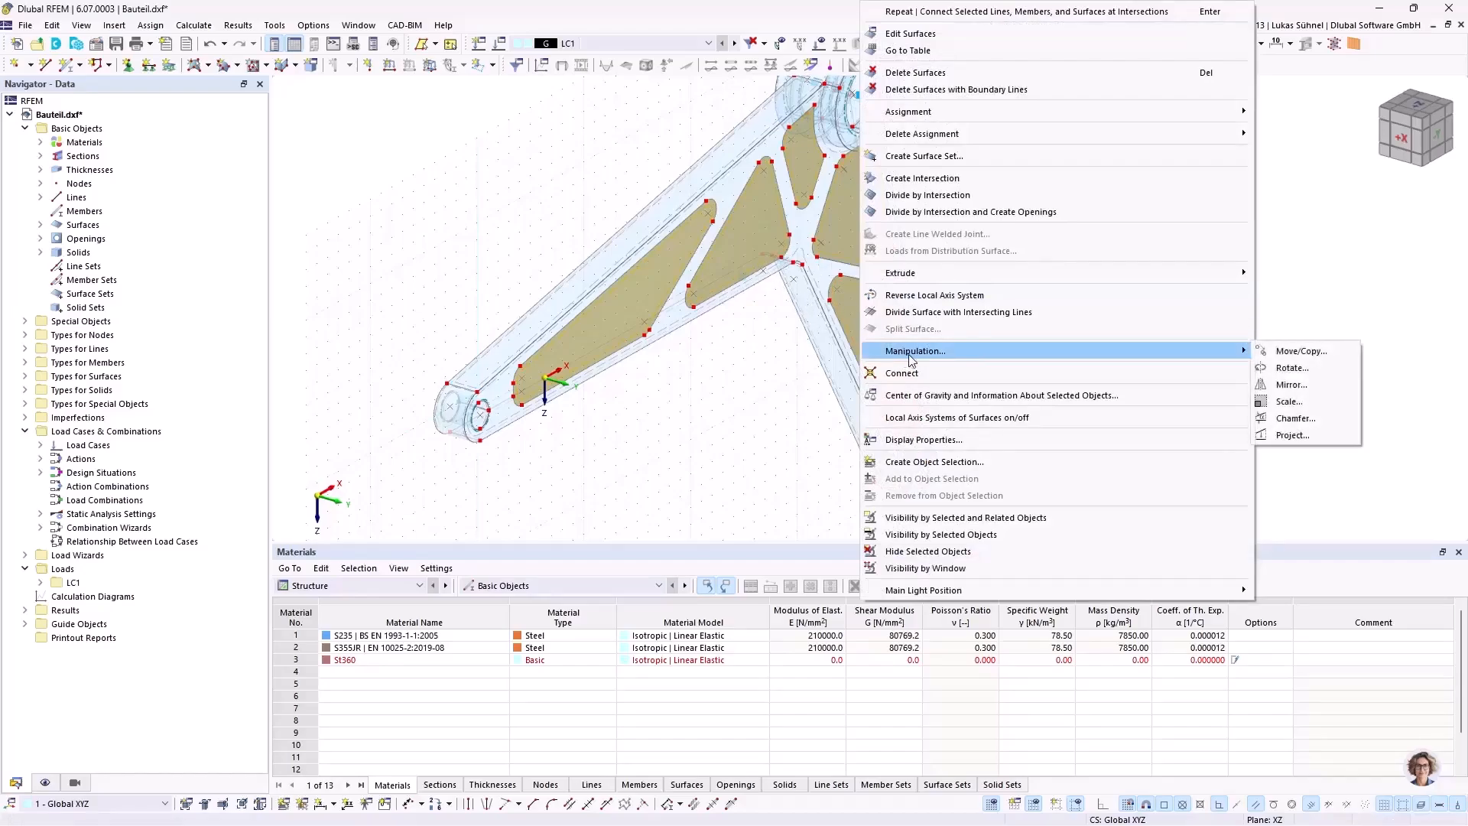
click(1307, 352)
click(527, 286)
drag(788, 226, 1150, 163)
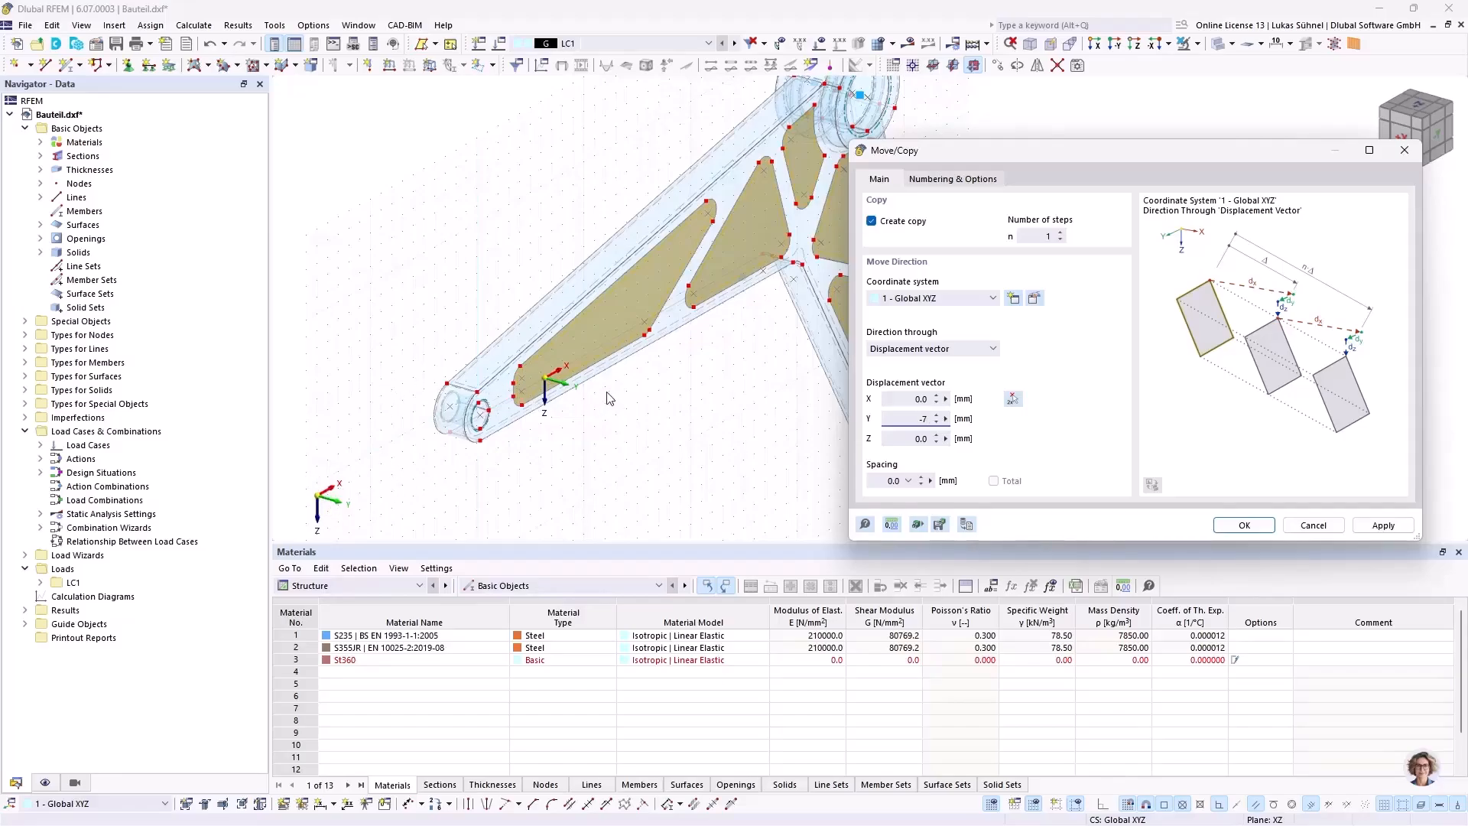
Step: Activate step links joining the surfaces with solids, using solid 2 as the template, and create the copies
click(924, 182)
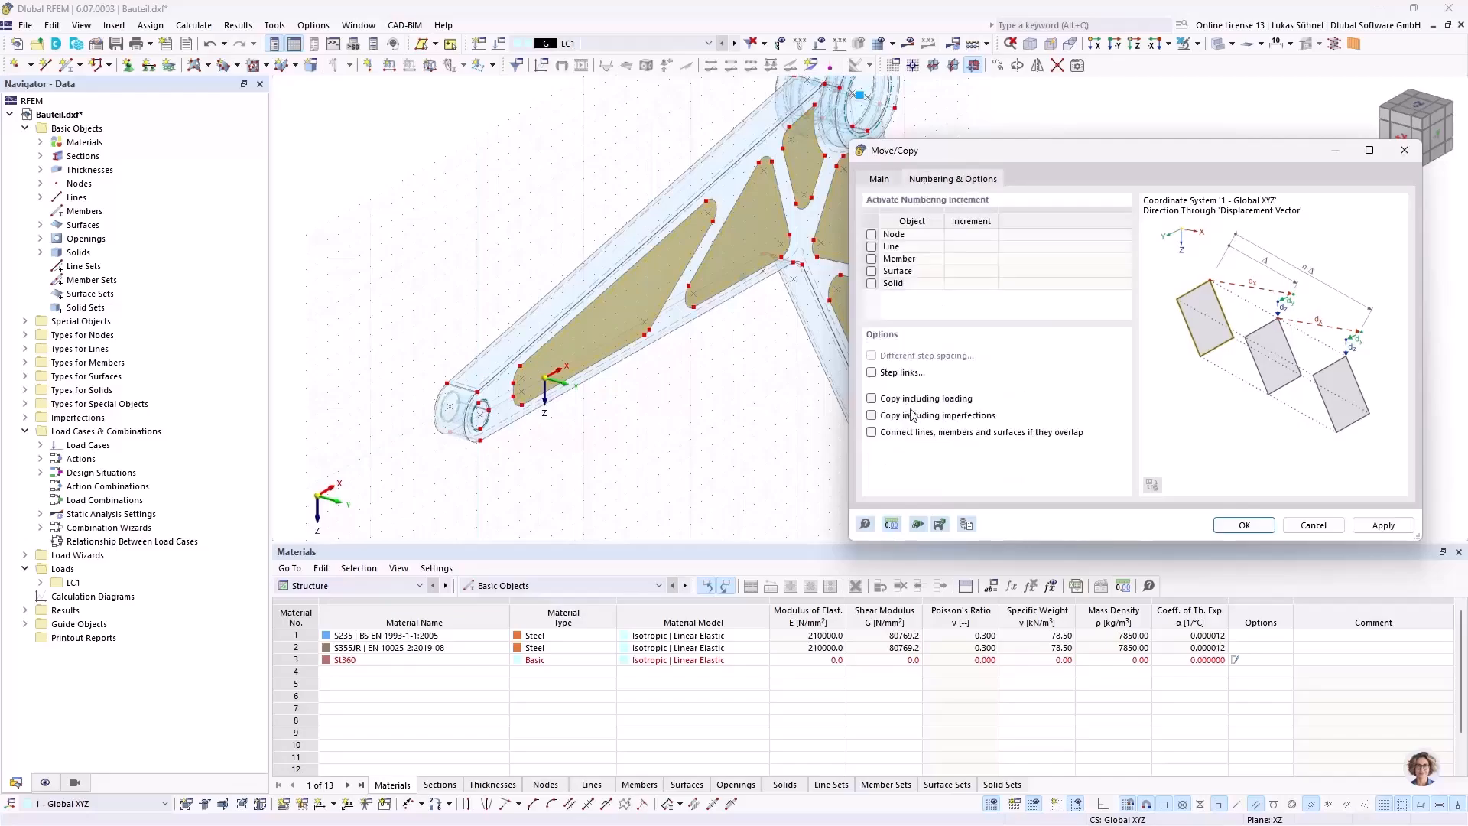
click(874, 374)
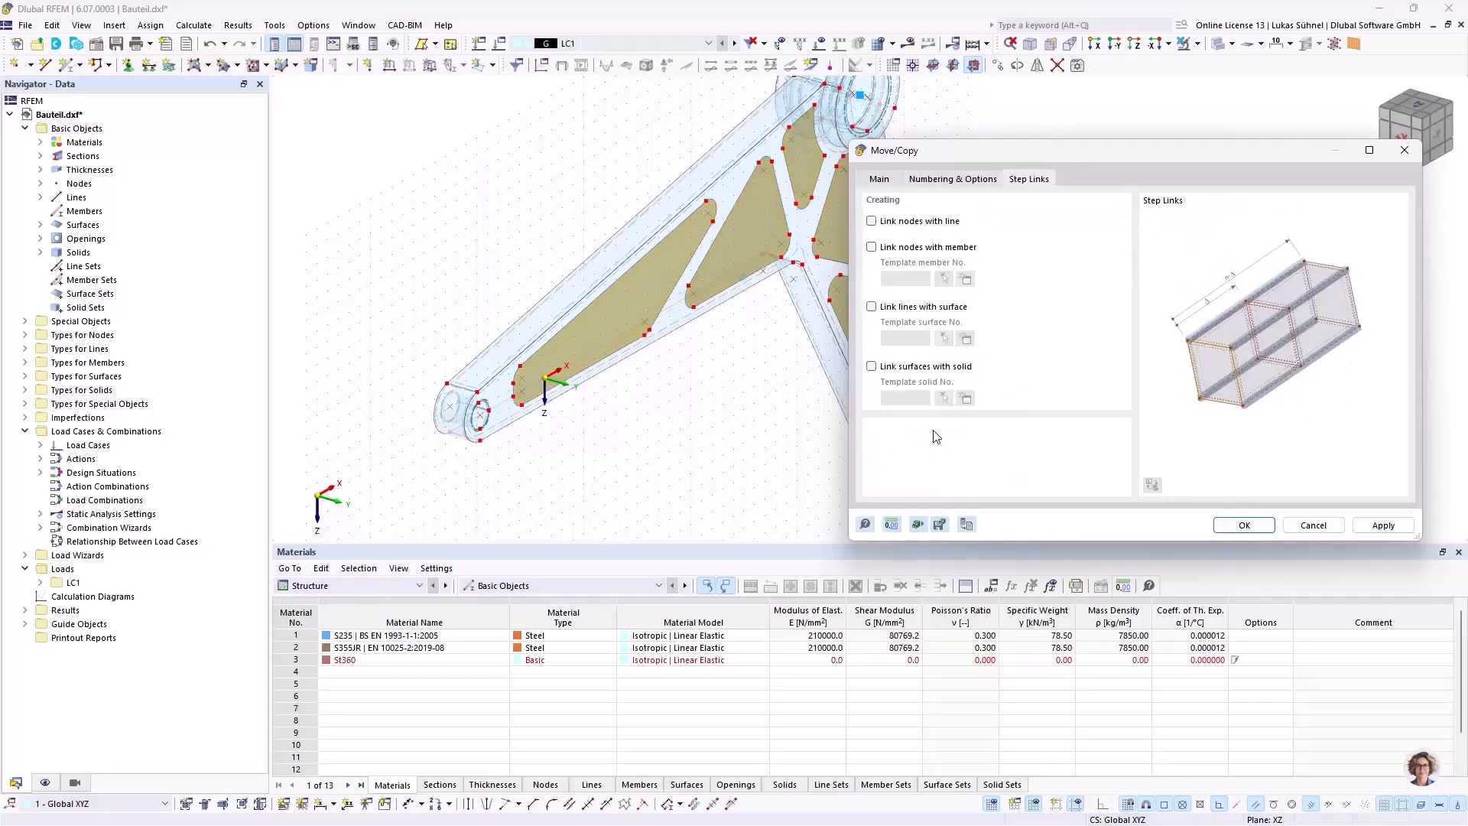
click(899, 372)
click(946, 398)
click(812, 240)
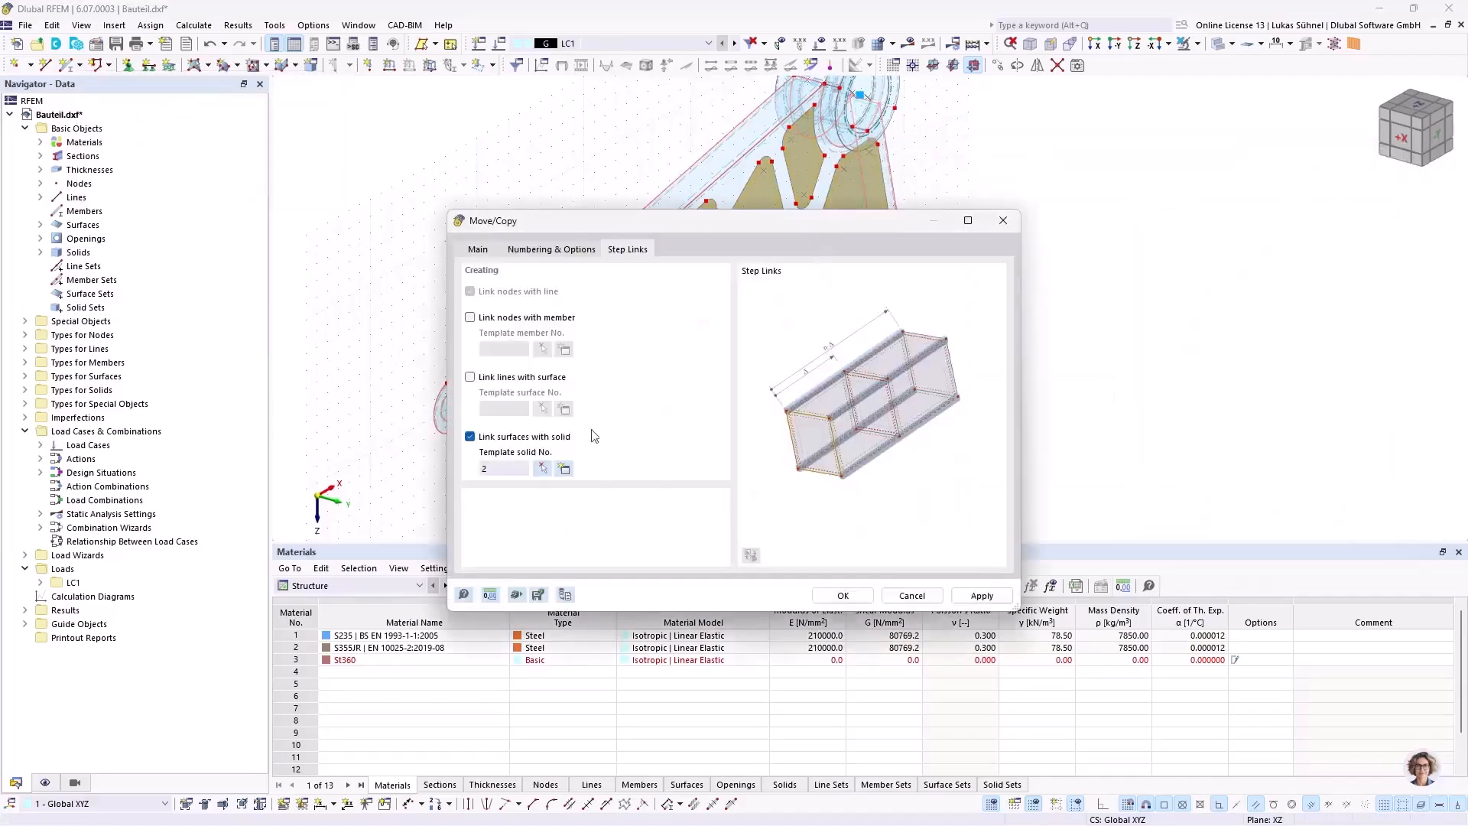
drag(616, 233, 954, 168)
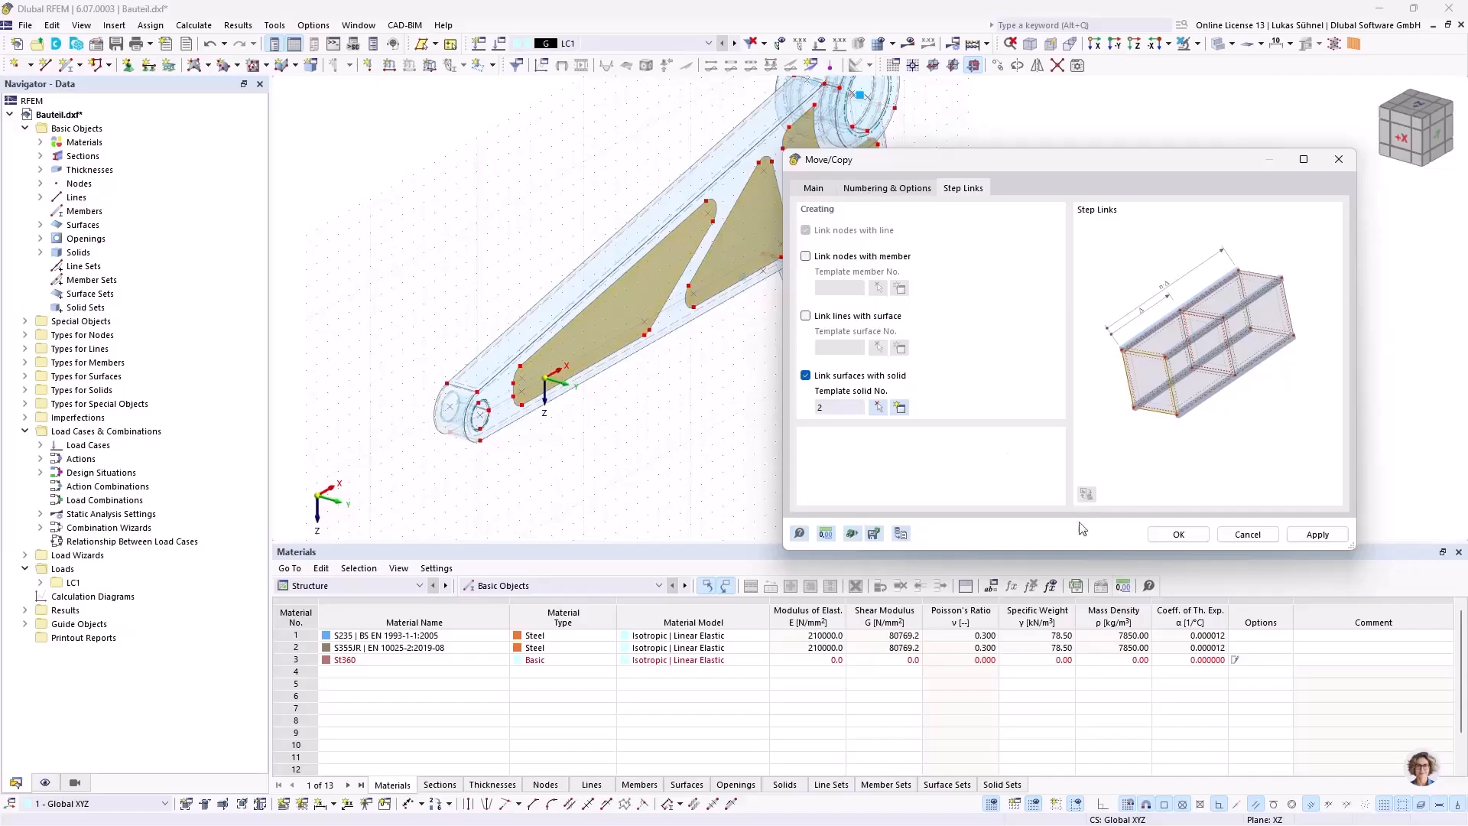
click(1179, 534)
ctrl+middle_drag(635, 416, 607, 388)
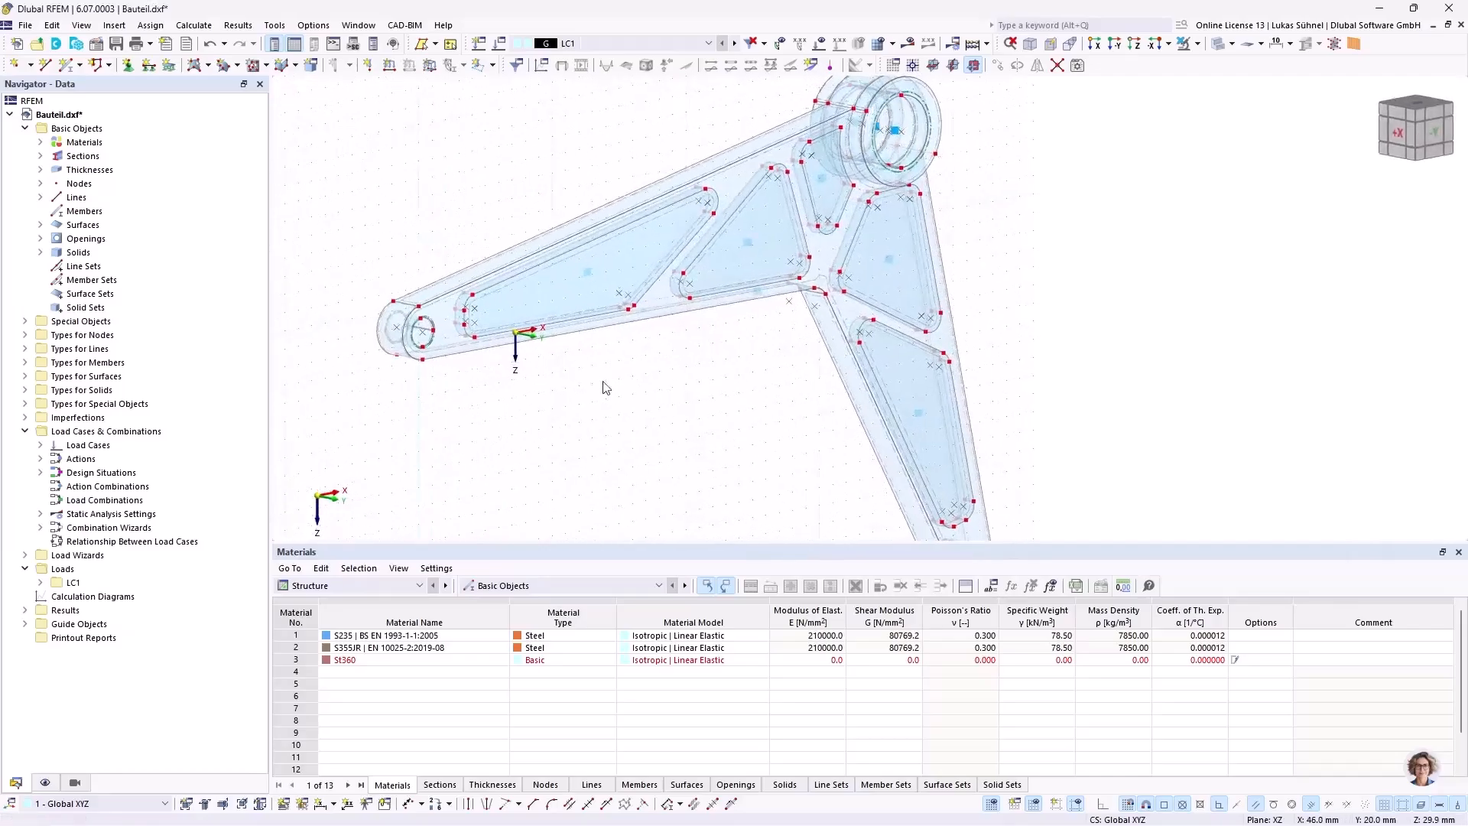
Step: Display the model as wireframe and select the five new pocket solids
click(1224, 46)
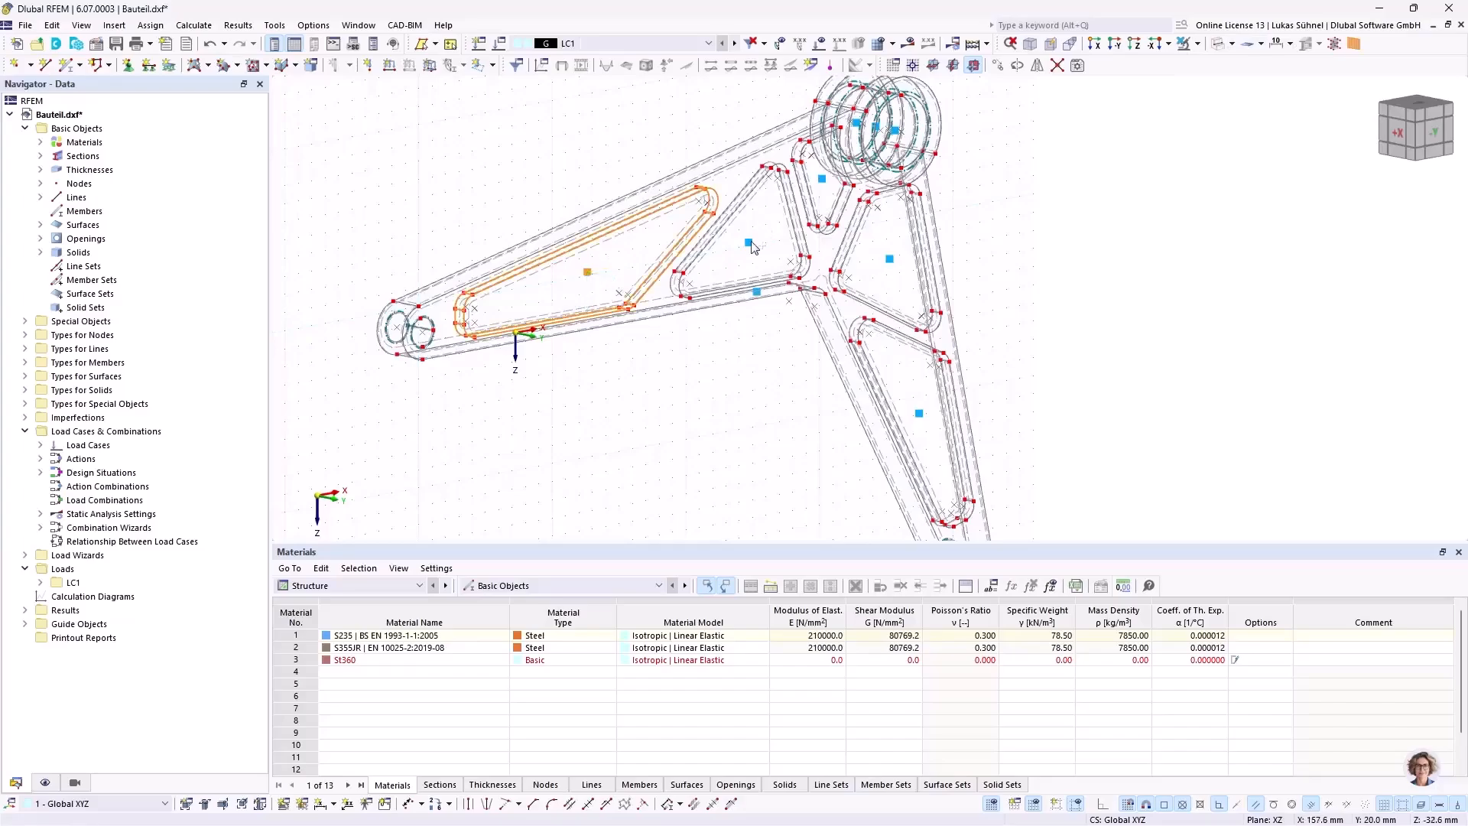
ctrl+click(824, 181)
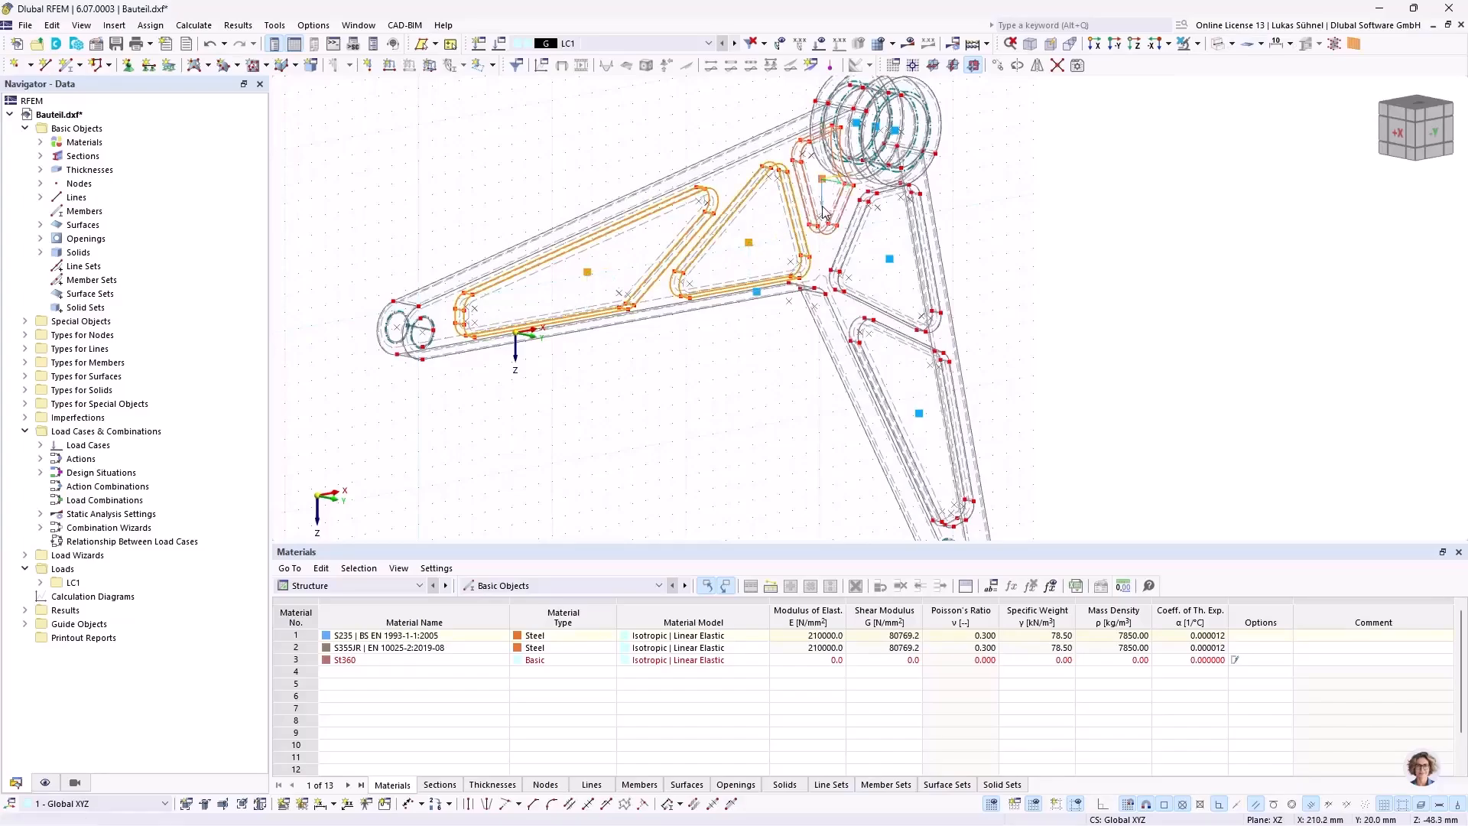
ctrl+click(890, 260)
ctrl+middle_drag(923, 419, 631, 380)
scroll(632, 380, up, 4)
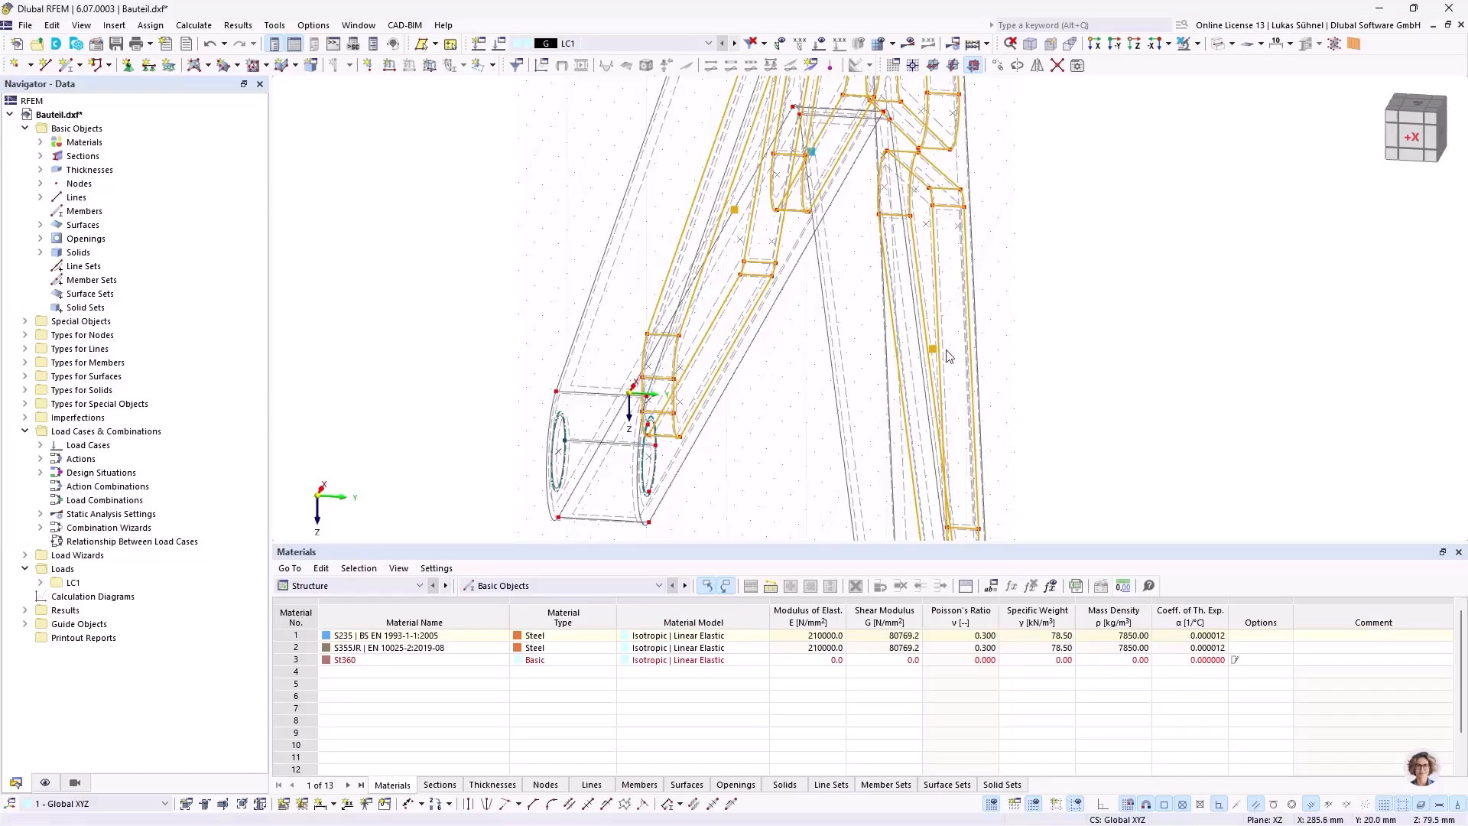
ctrl+middle_drag(1015, 335, 954, 342)
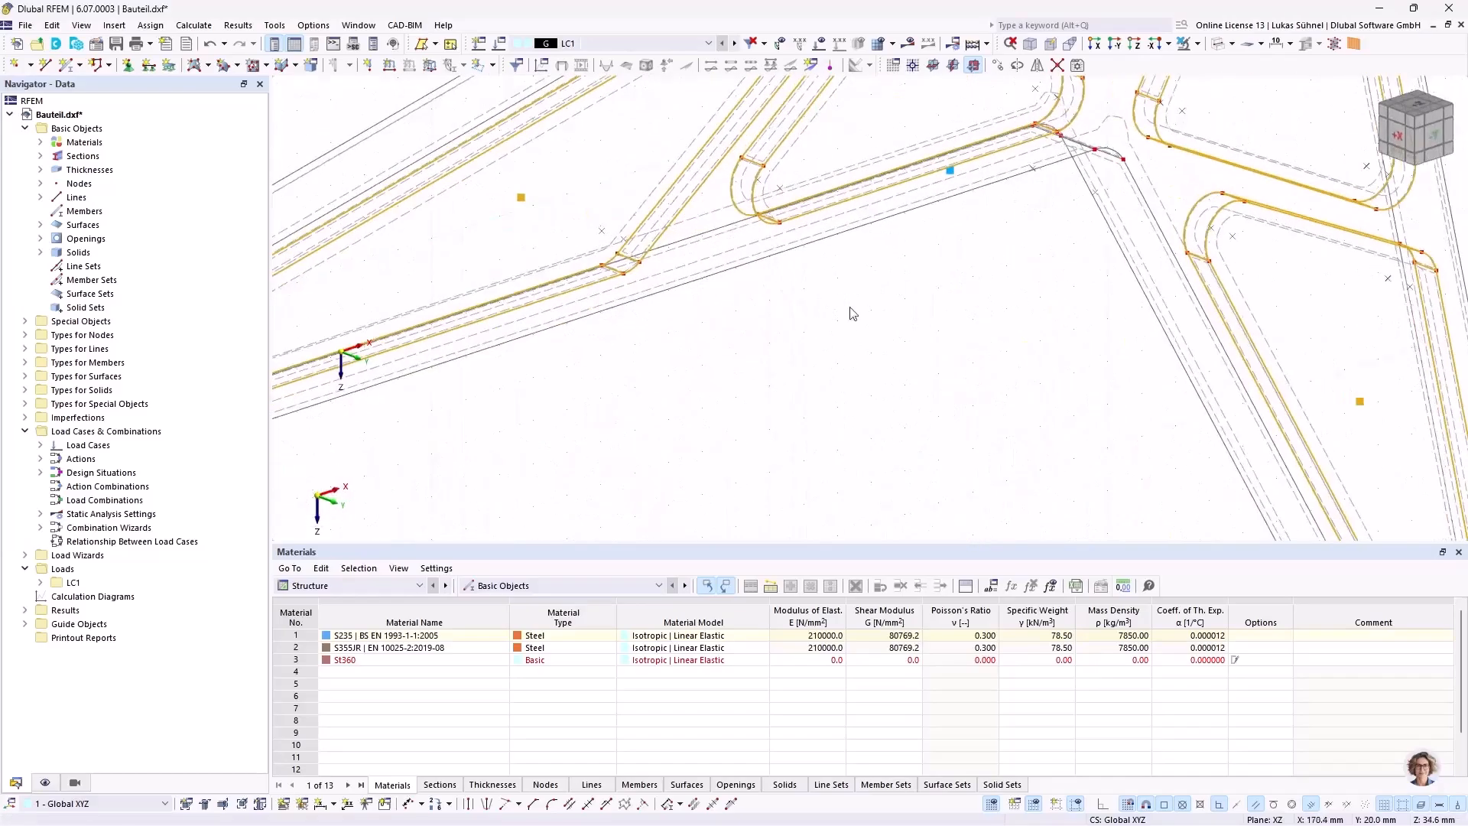
Step: Mirror the five pocket solids as copies about the XZ plane through the thickness edge's midpoint at the long arm's end, at Y 10 mm
right_click(522, 196)
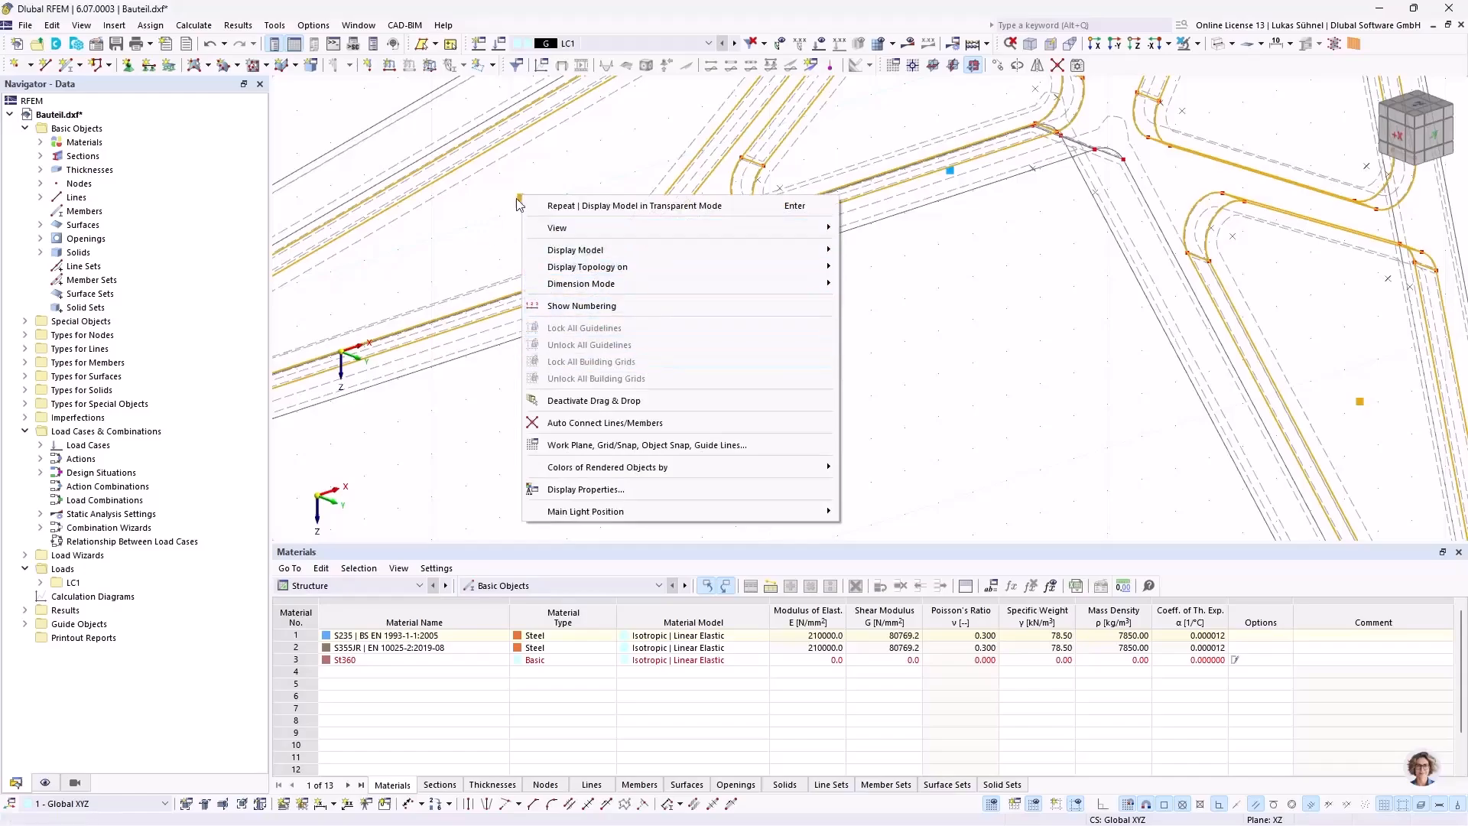
right_click(520, 198)
mouse_move(634, 377)
click(912, 415)
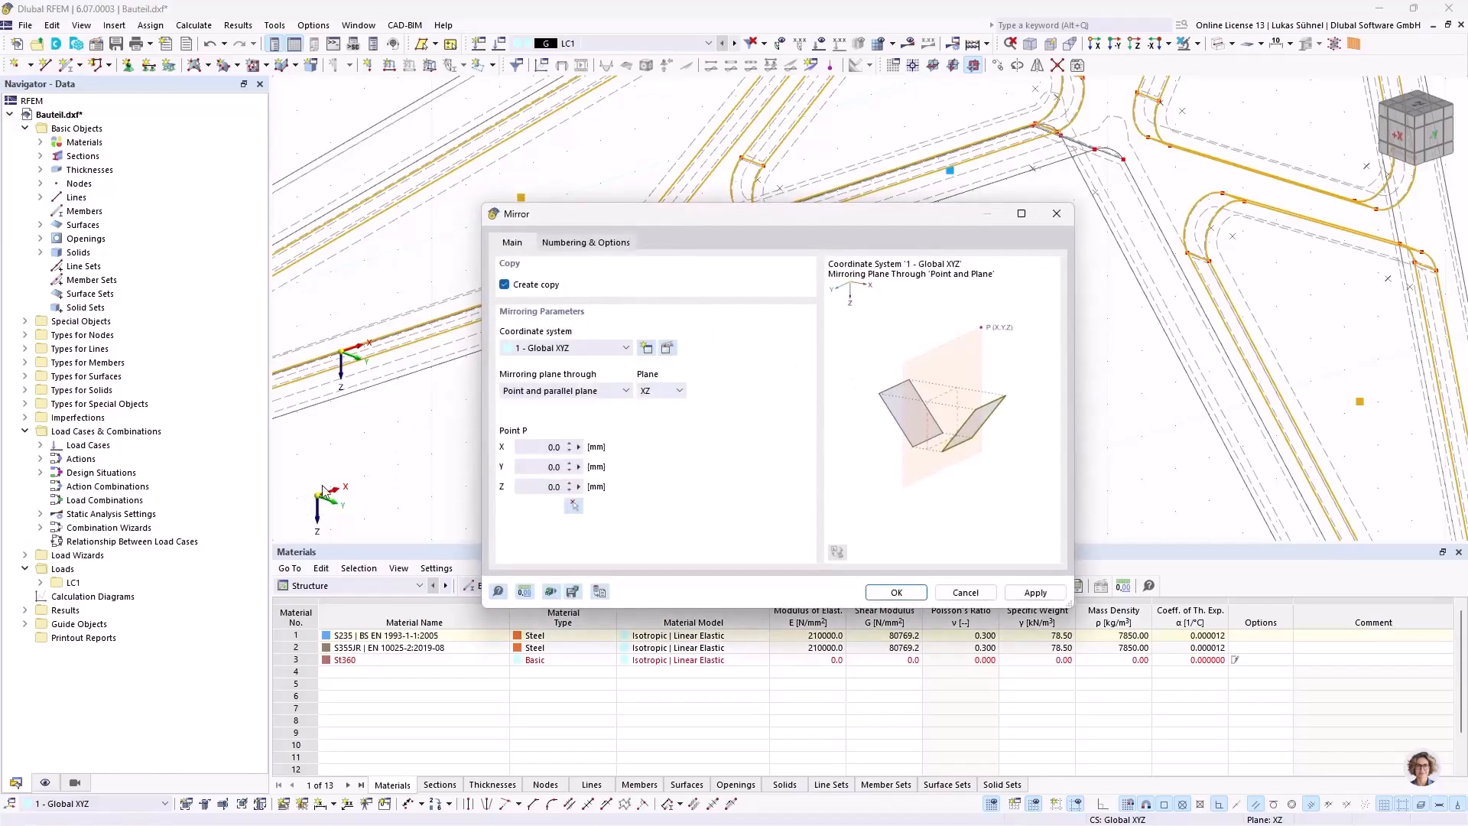
click(573, 505)
scroll(592, 379, down, 5)
scroll(589, 375, up, 6)
scroll(585, 367, up, 8)
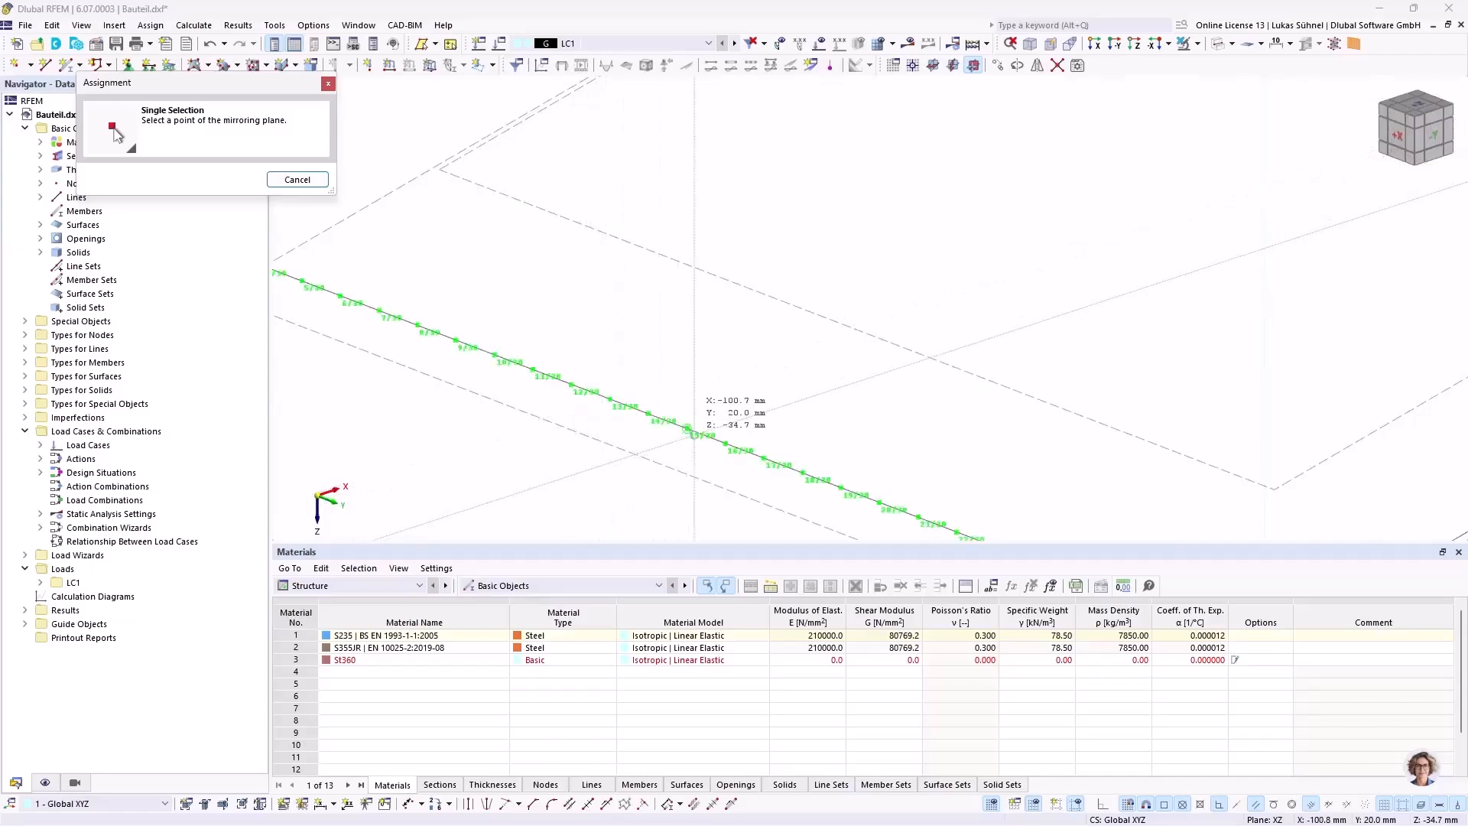
click(687, 428)
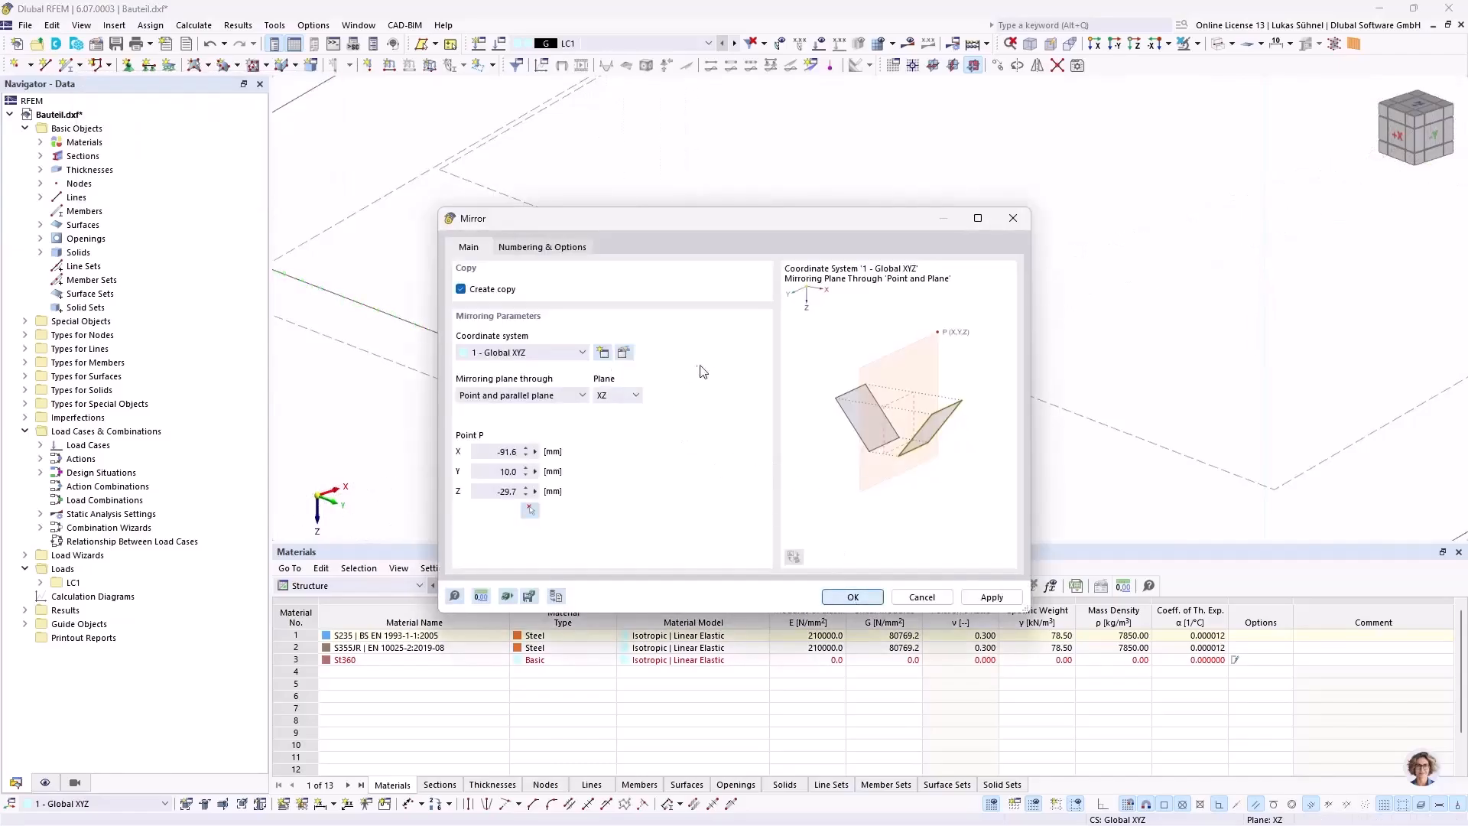
scroll(688, 373, down, 10)
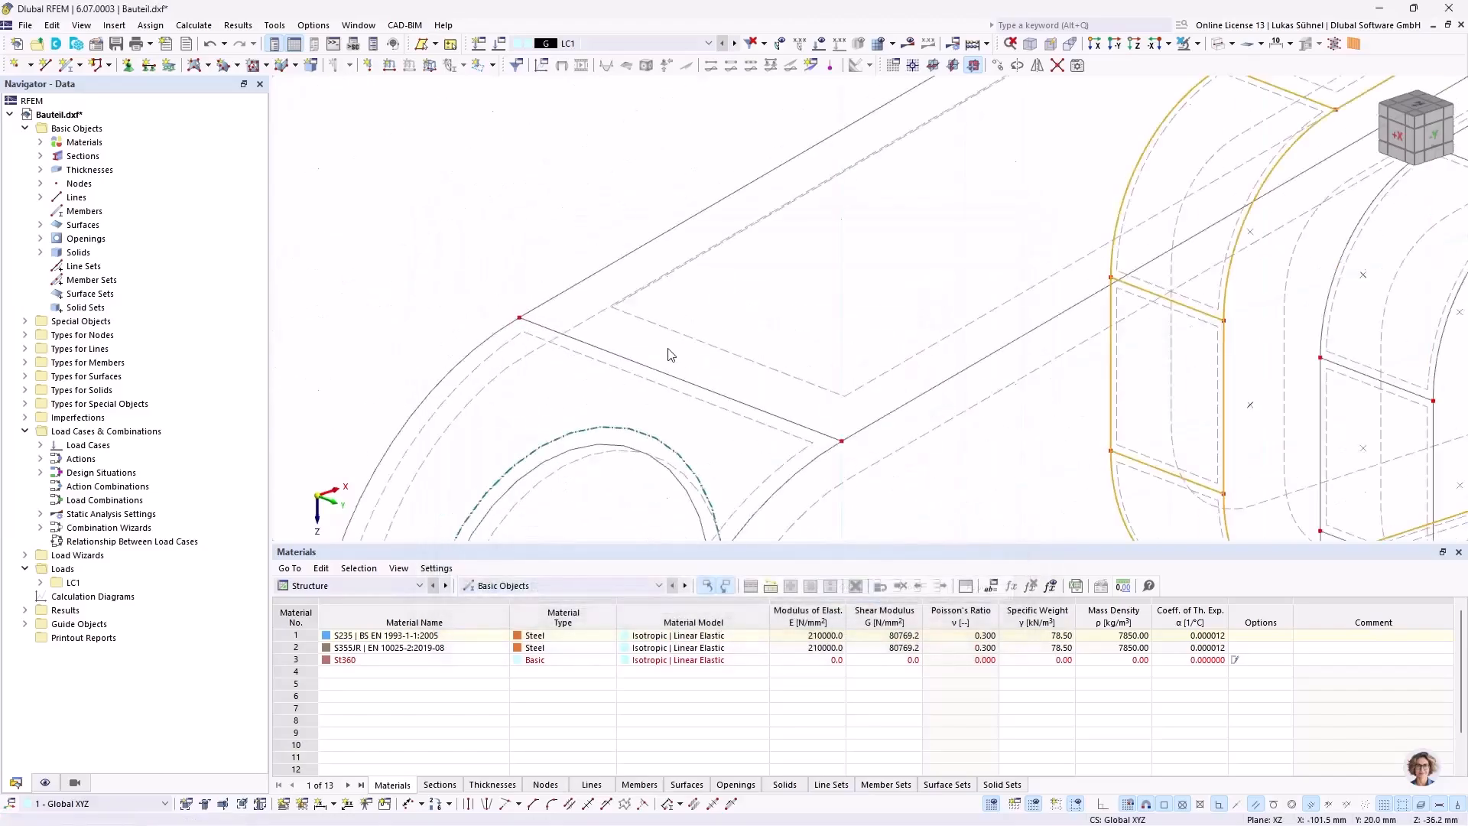
ctrl+middle_drag(606, 306, 537, 285)
click(844, 362)
middle_drag(844, 364, 618, 374)
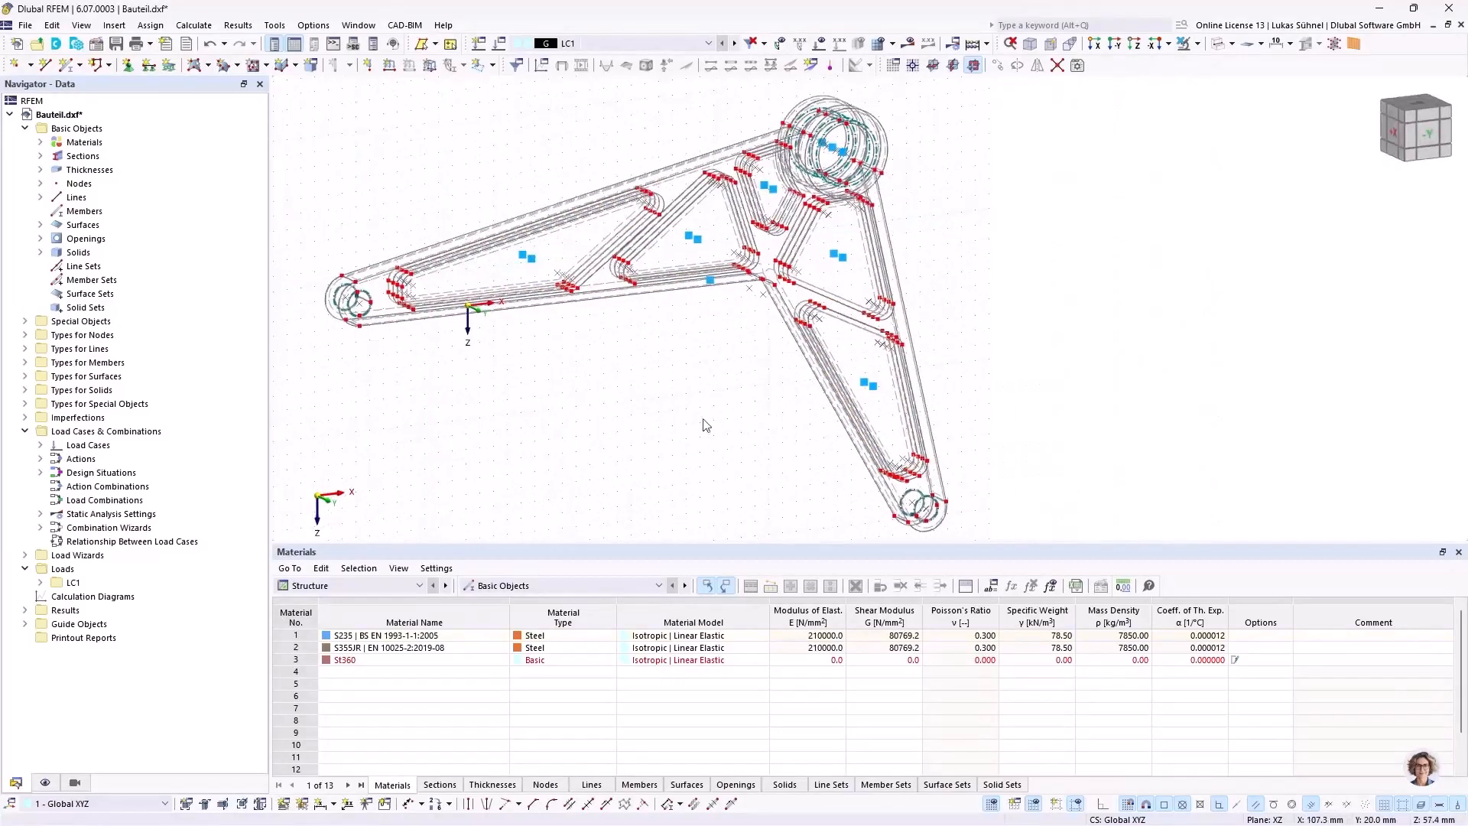
Step: Disable snapping to parts of a line in the Standard object snap settings
right_click(1224, 806)
click(1247, 793)
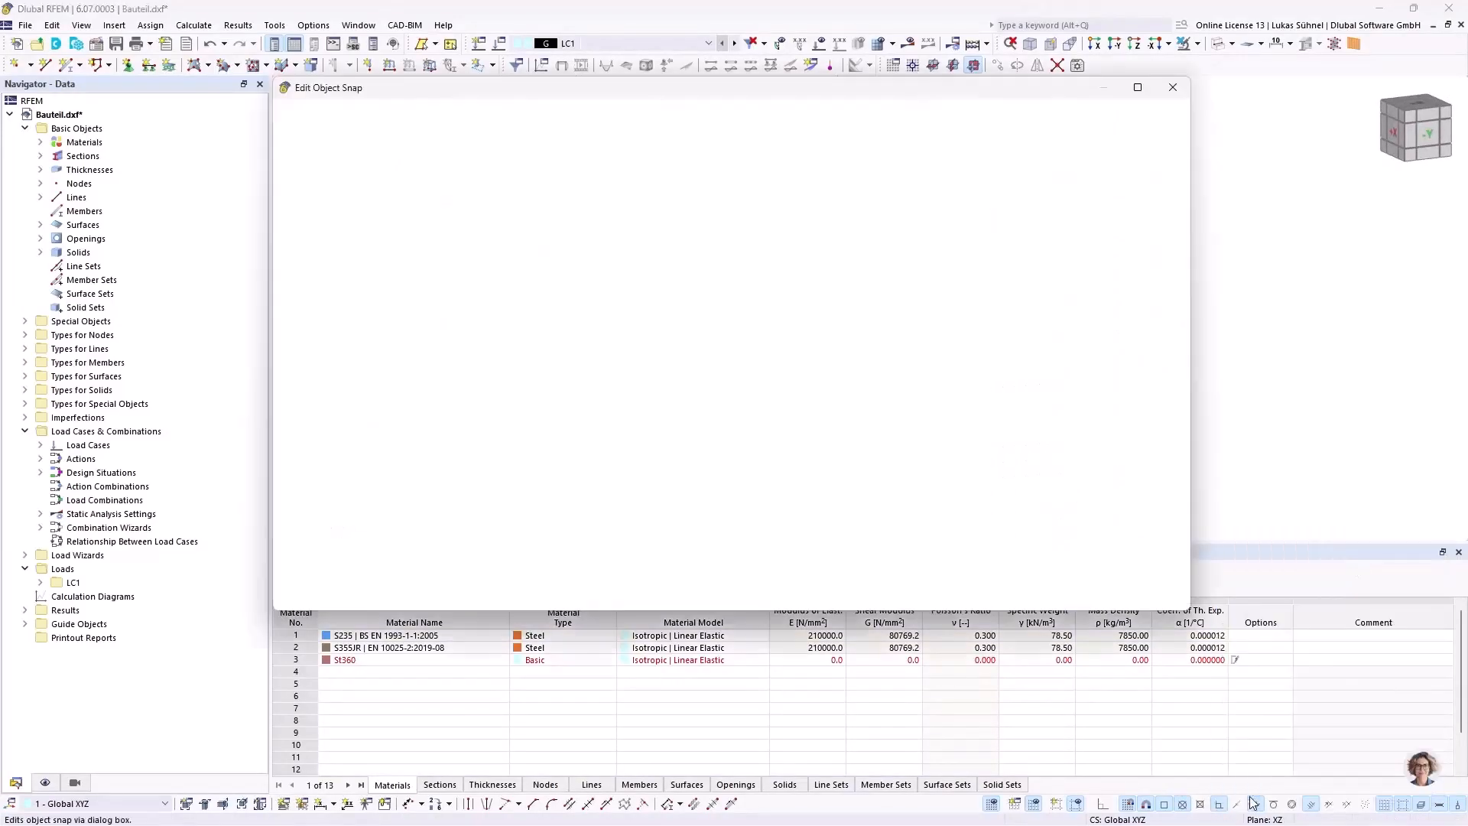
click(469, 346)
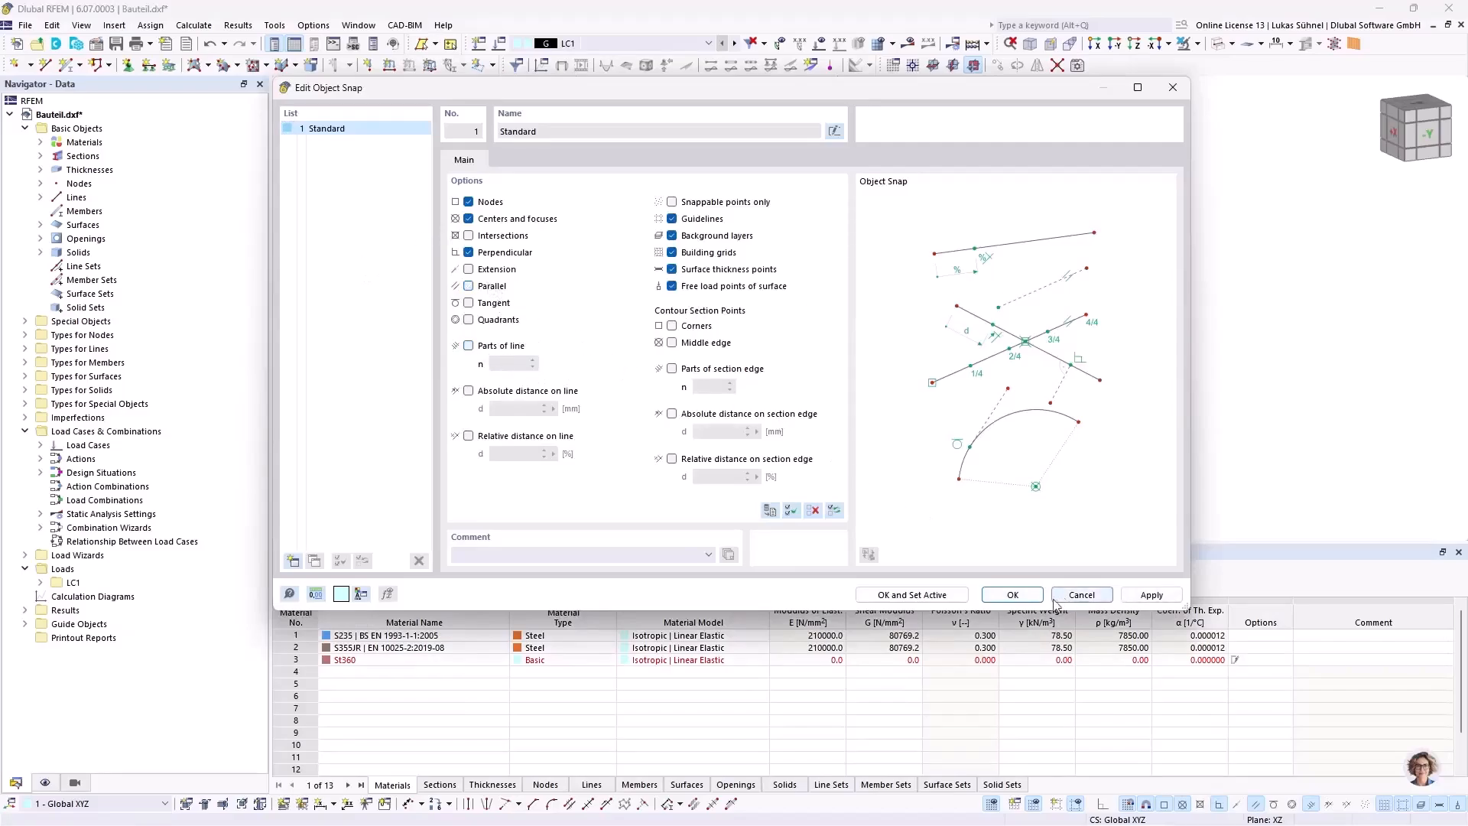
click(1013, 595)
Step: Change the solid type of all ten pocket solids, numbers 5 to 14, from Standard to Hole
ctrl+middle_drag(622, 320, 650, 342)
ctrl+middle_drag(724, 414, 654, 391)
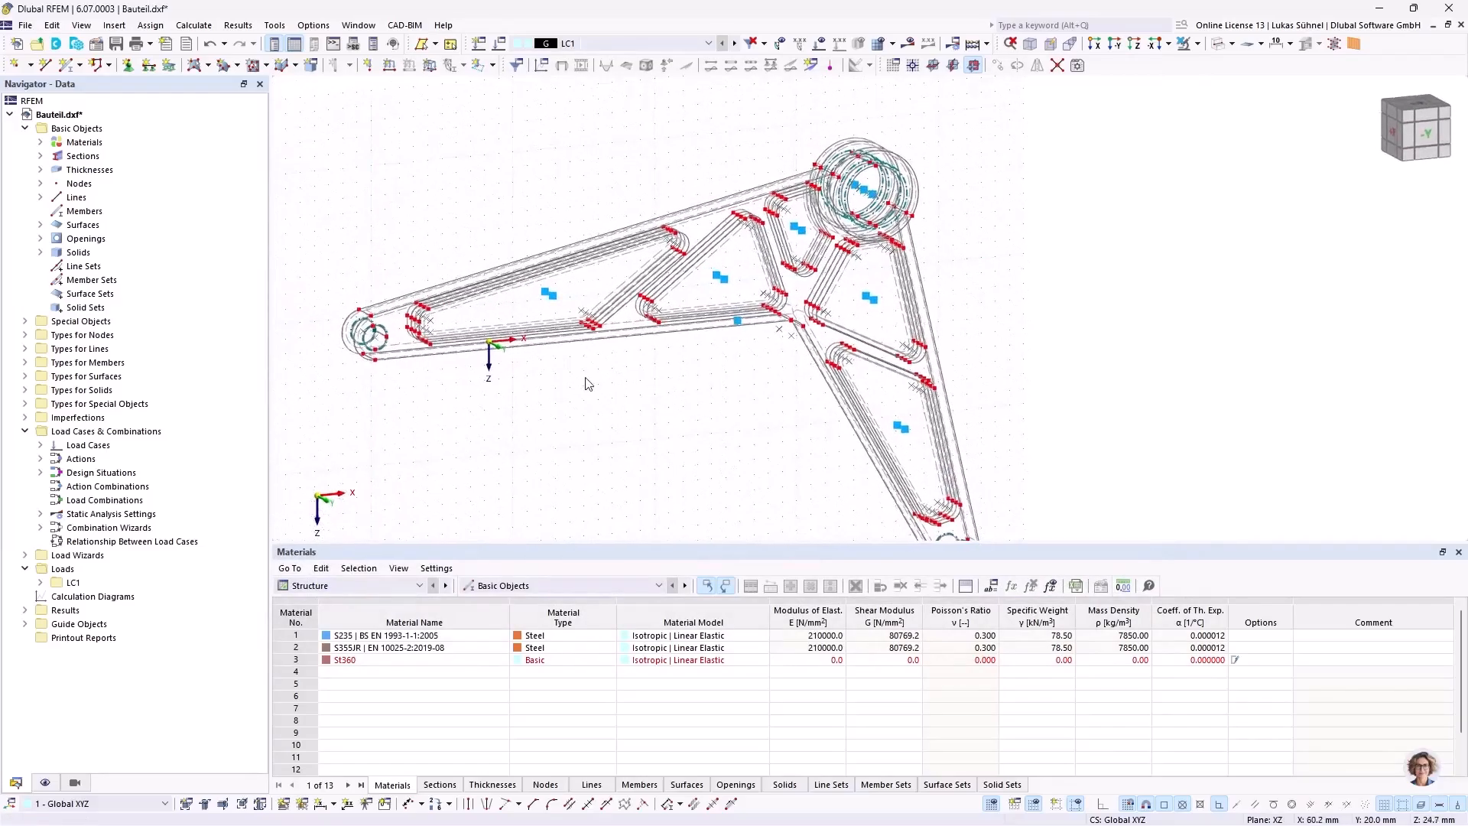
scroll(589, 384, up, 2)
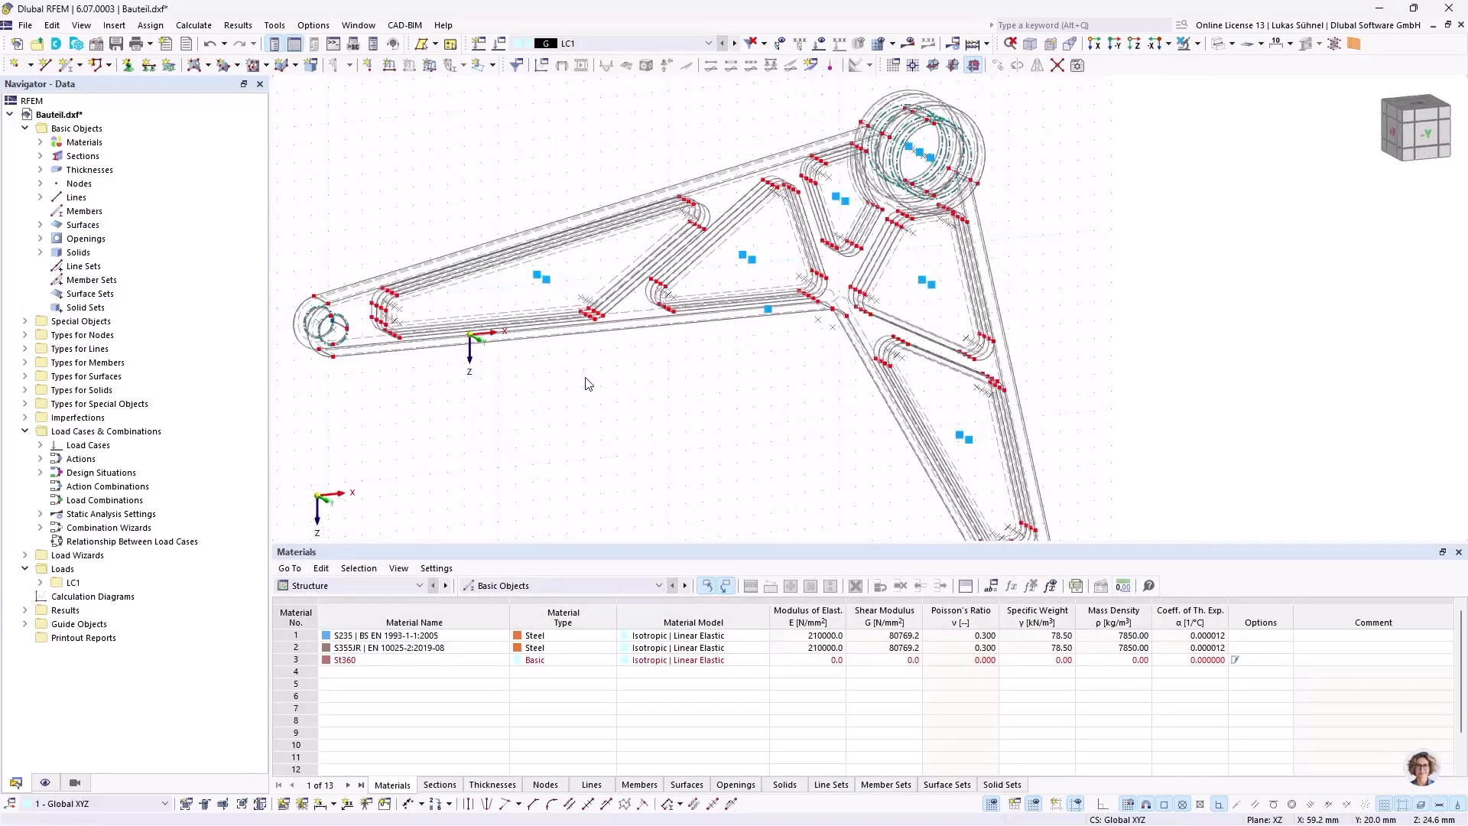
click(40, 252)
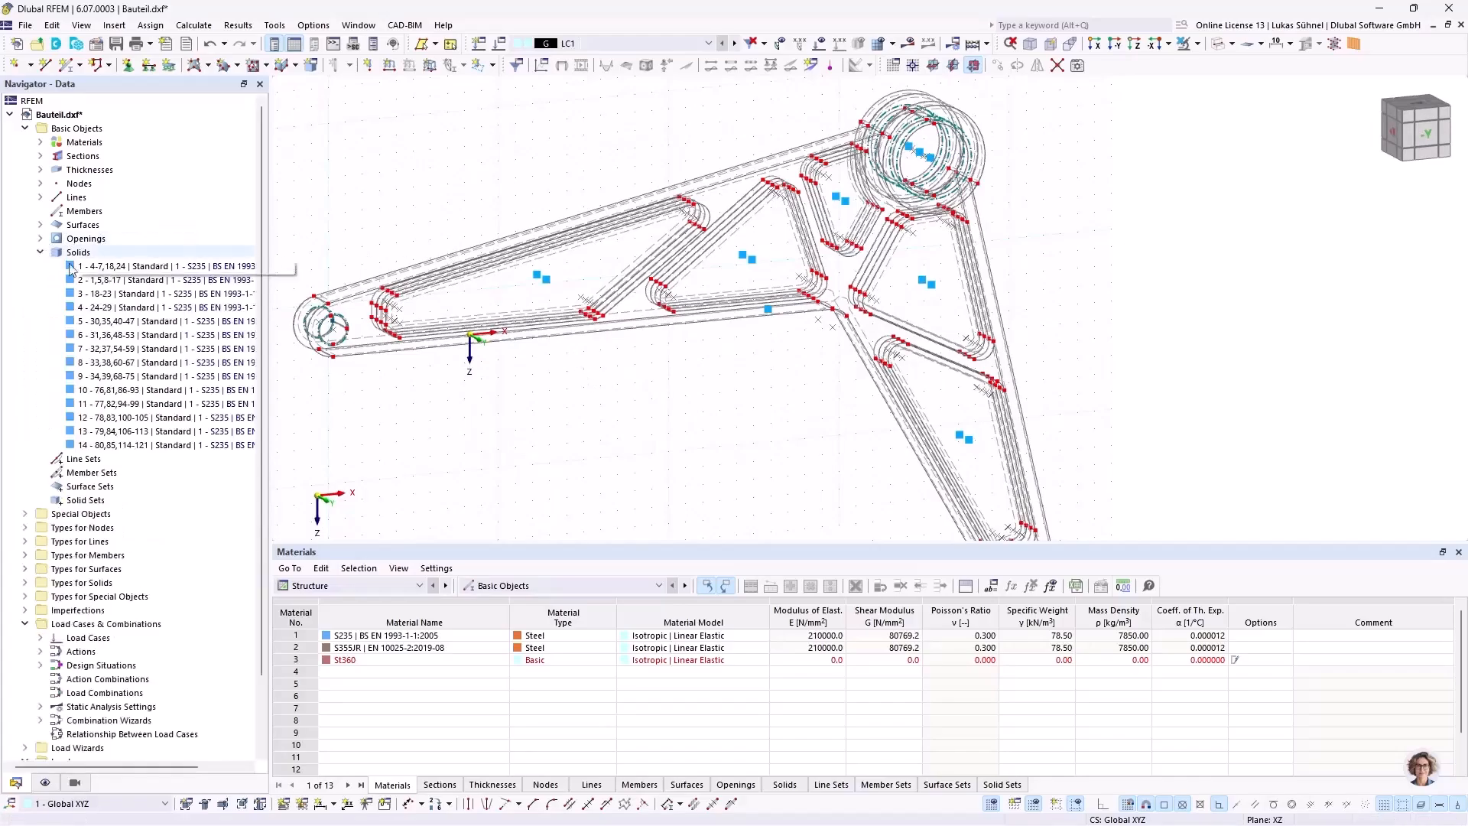
click(122, 321)
shift+click(118, 444)
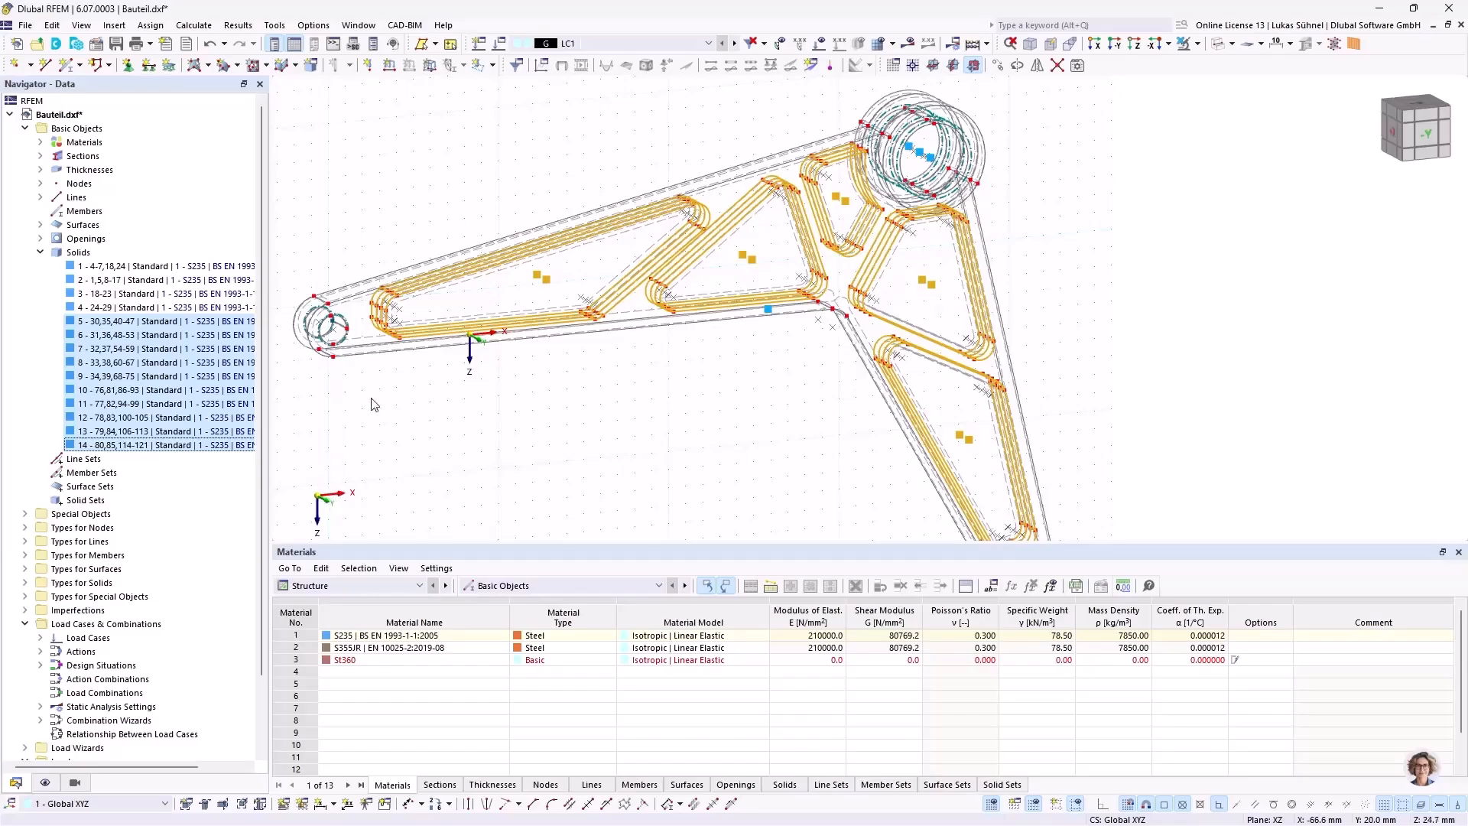
right_click(127, 343)
click(149, 351)
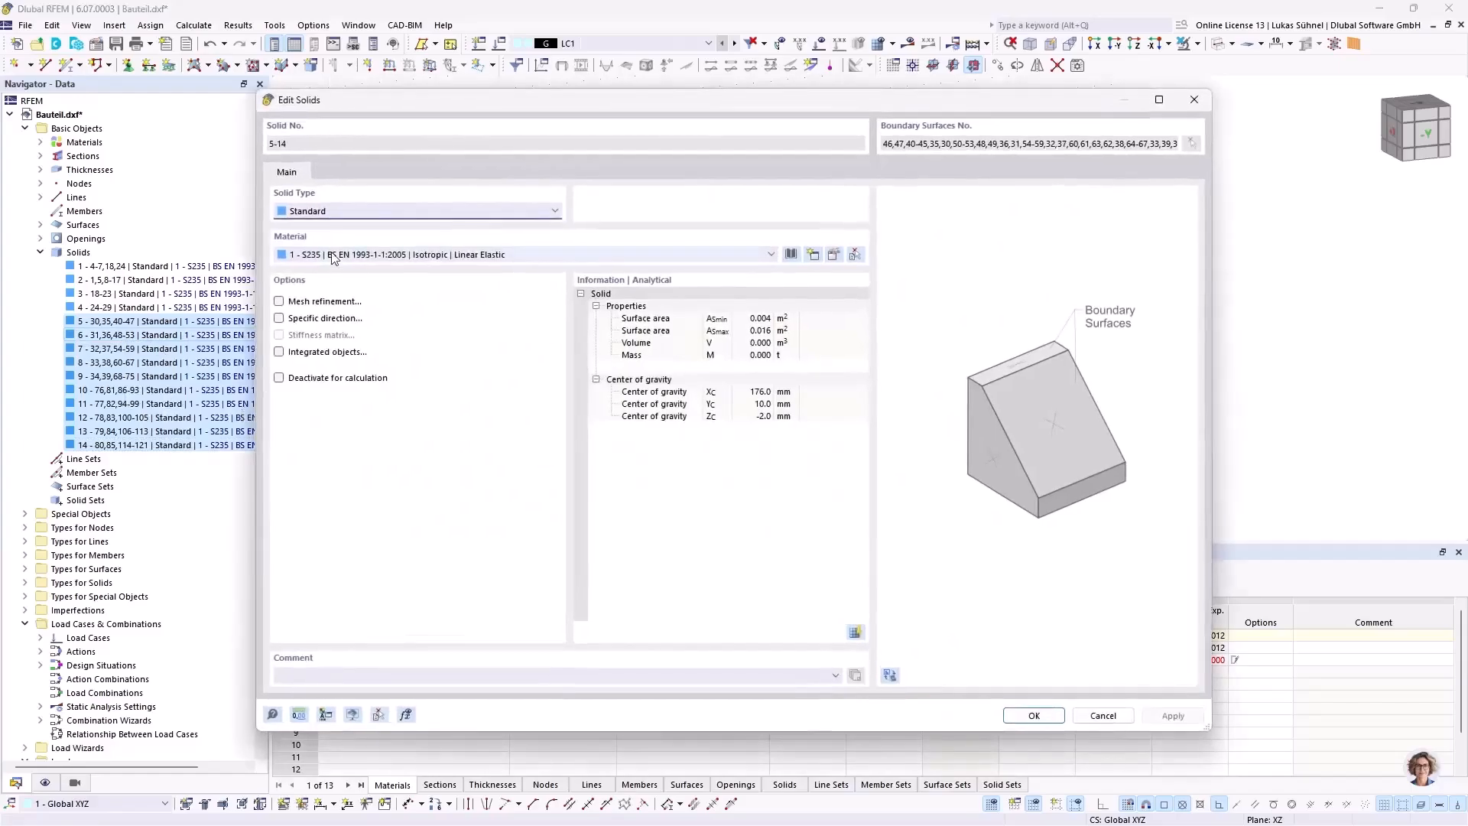
click(332, 210)
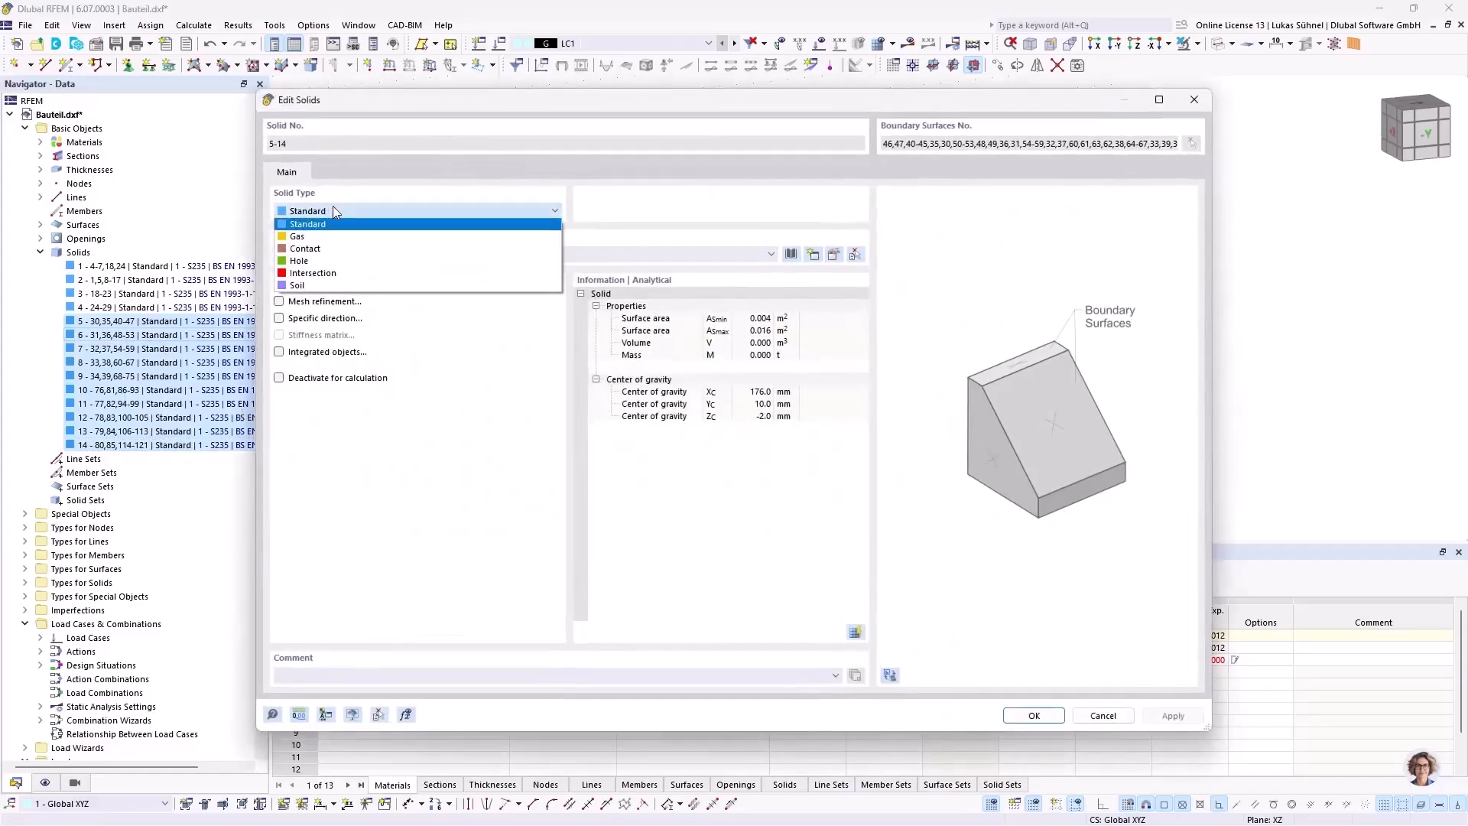
click(308, 262)
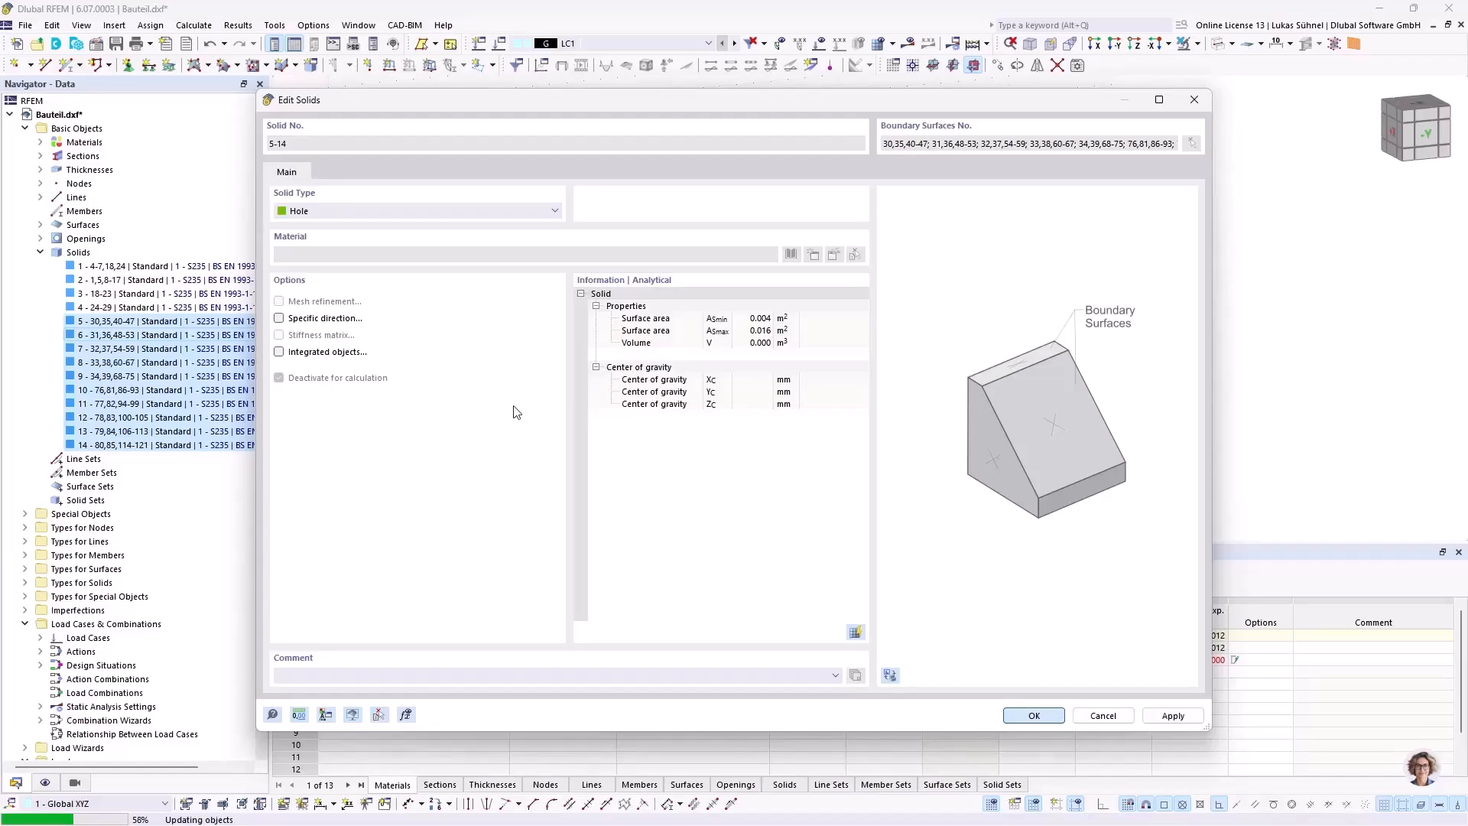
click(812, 498)
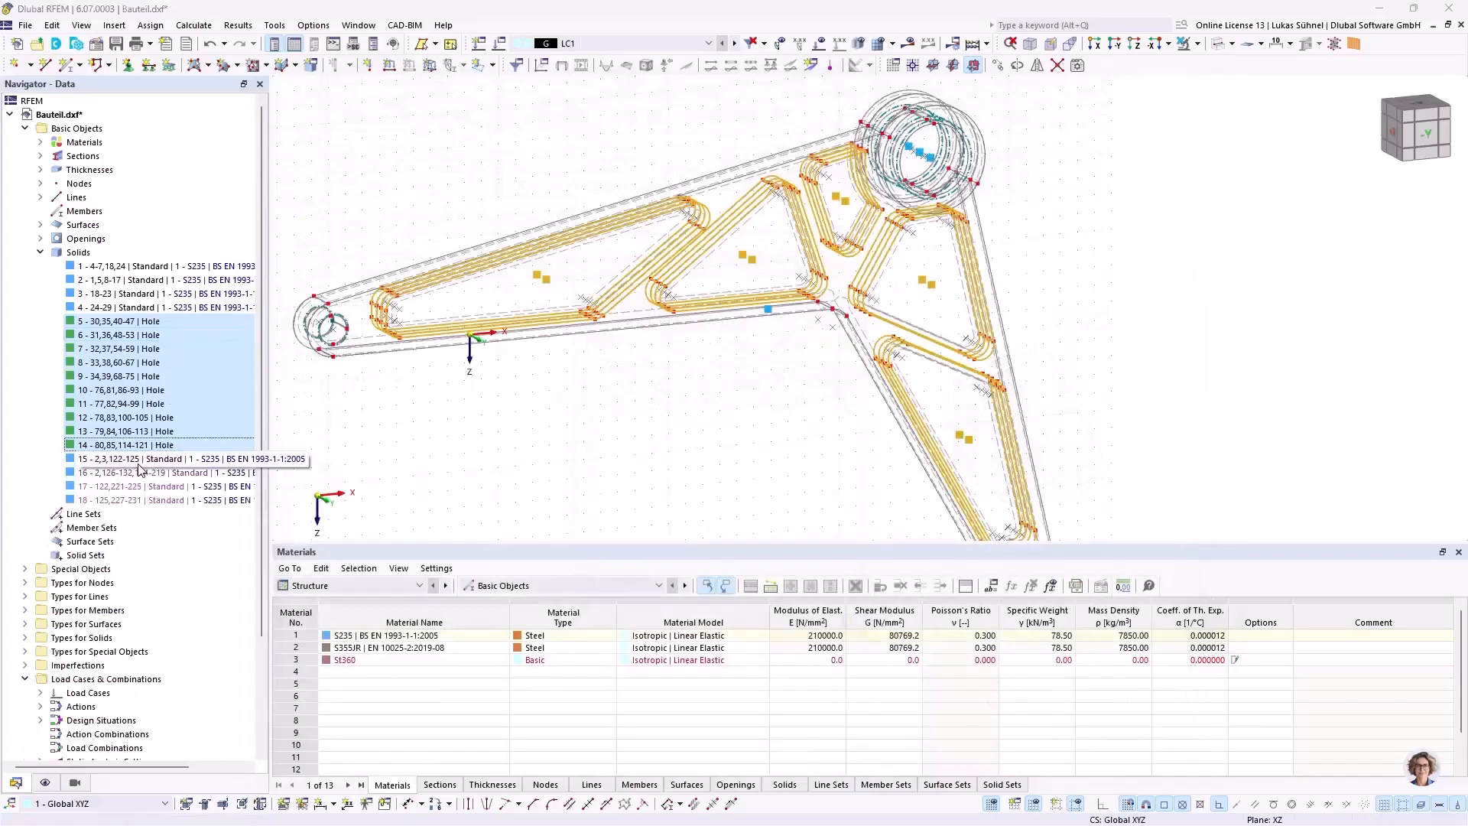
Step: Locate the generated solids 15 and 16 in the model
right_click(140, 461)
click(185, 572)
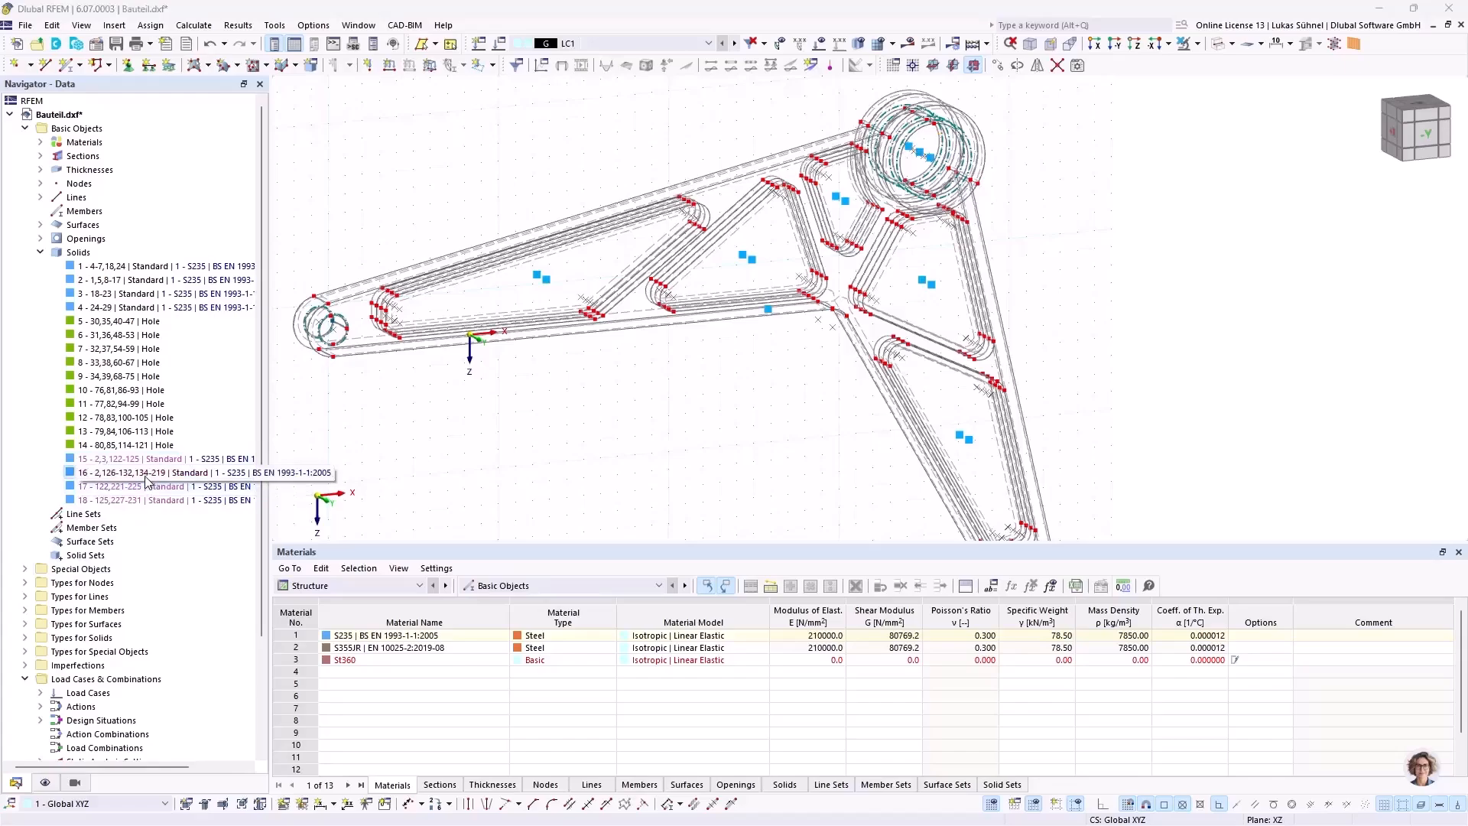
right_click(148, 481)
click(186, 585)
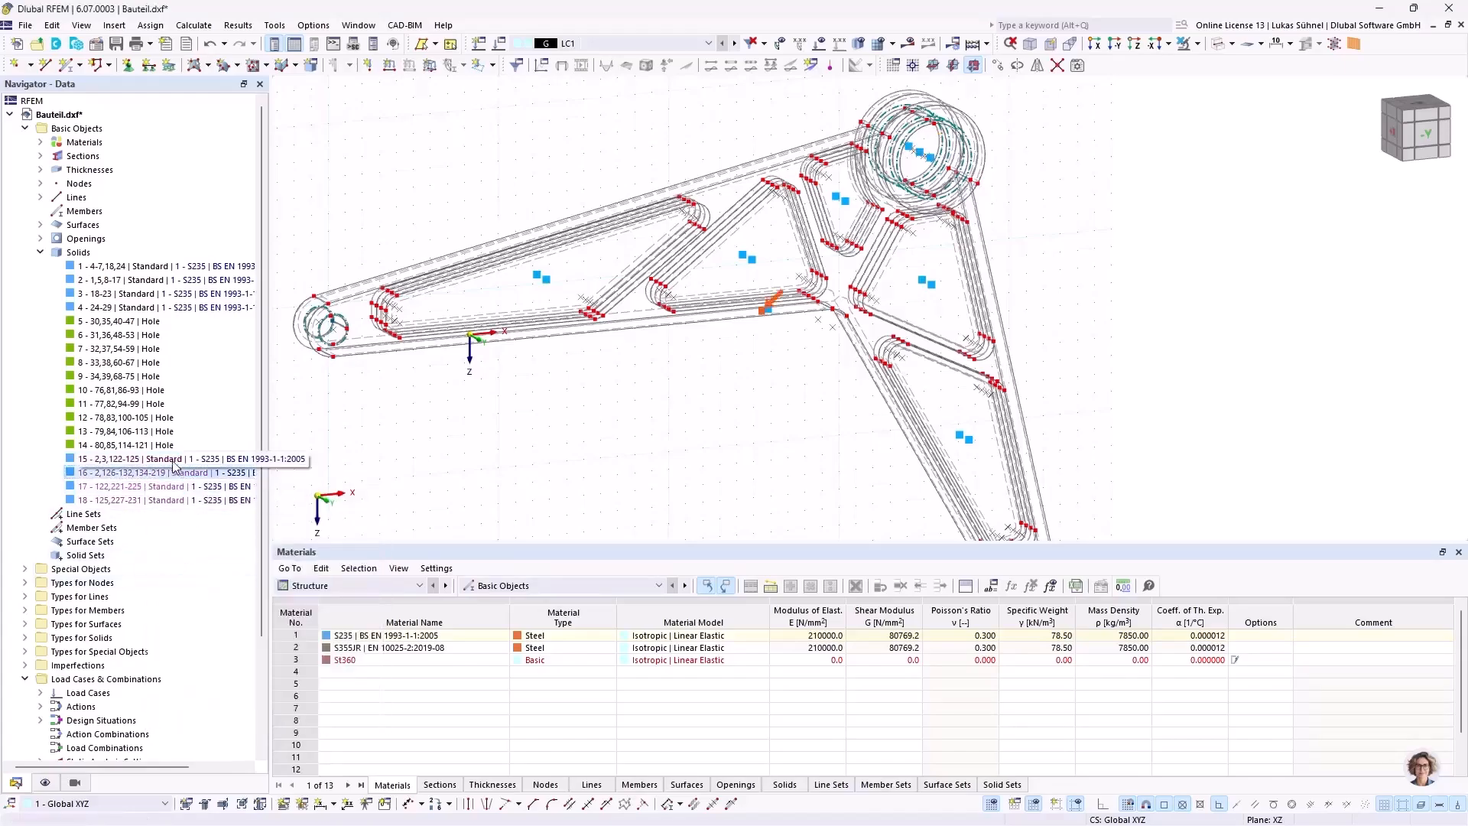
Step: Detach generated solid 16, the pocketed main body, from its generating objects to make it an independent solid
double_click(249, 474)
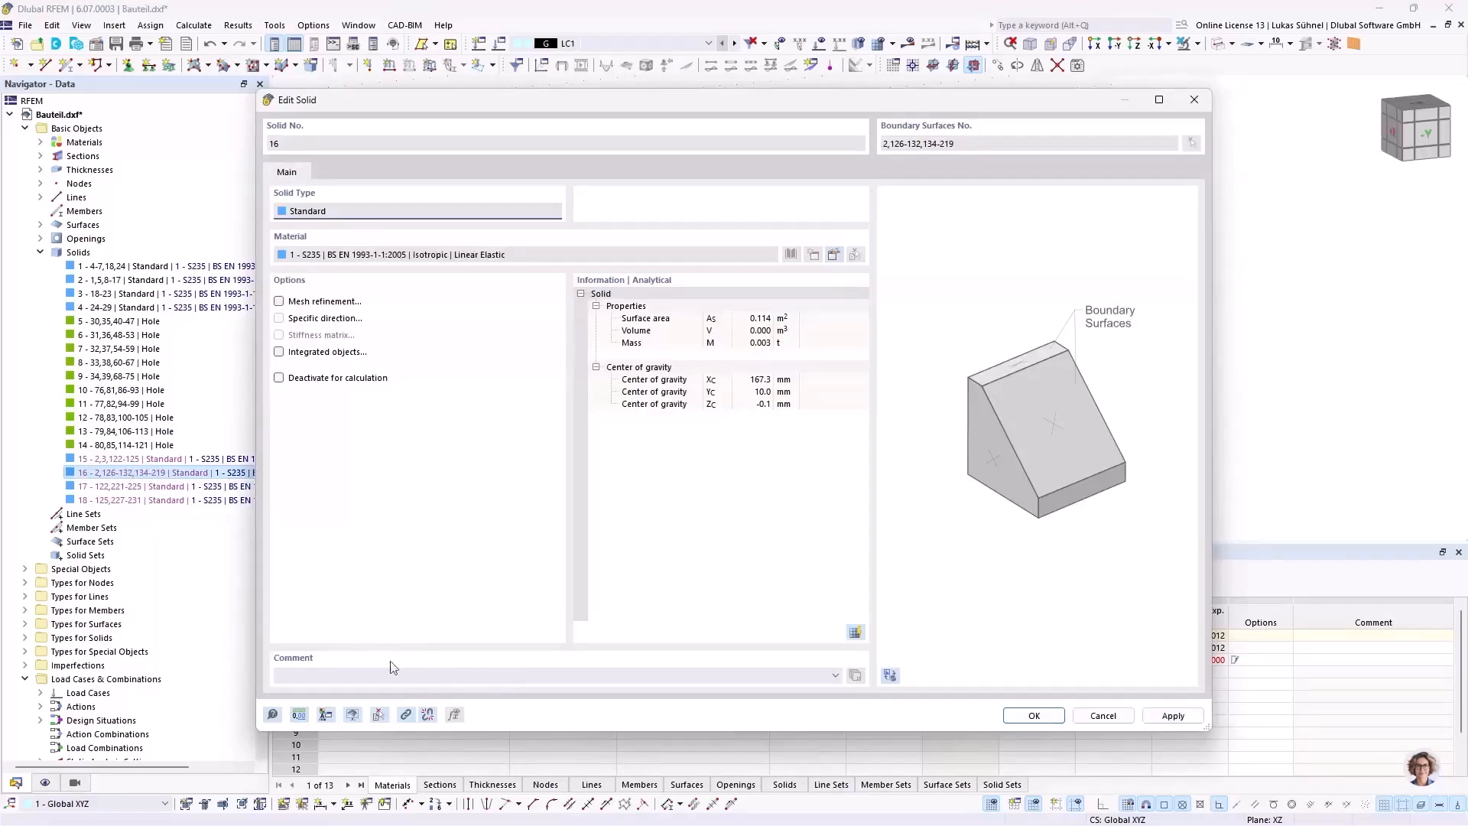
click(428, 712)
click(809, 487)
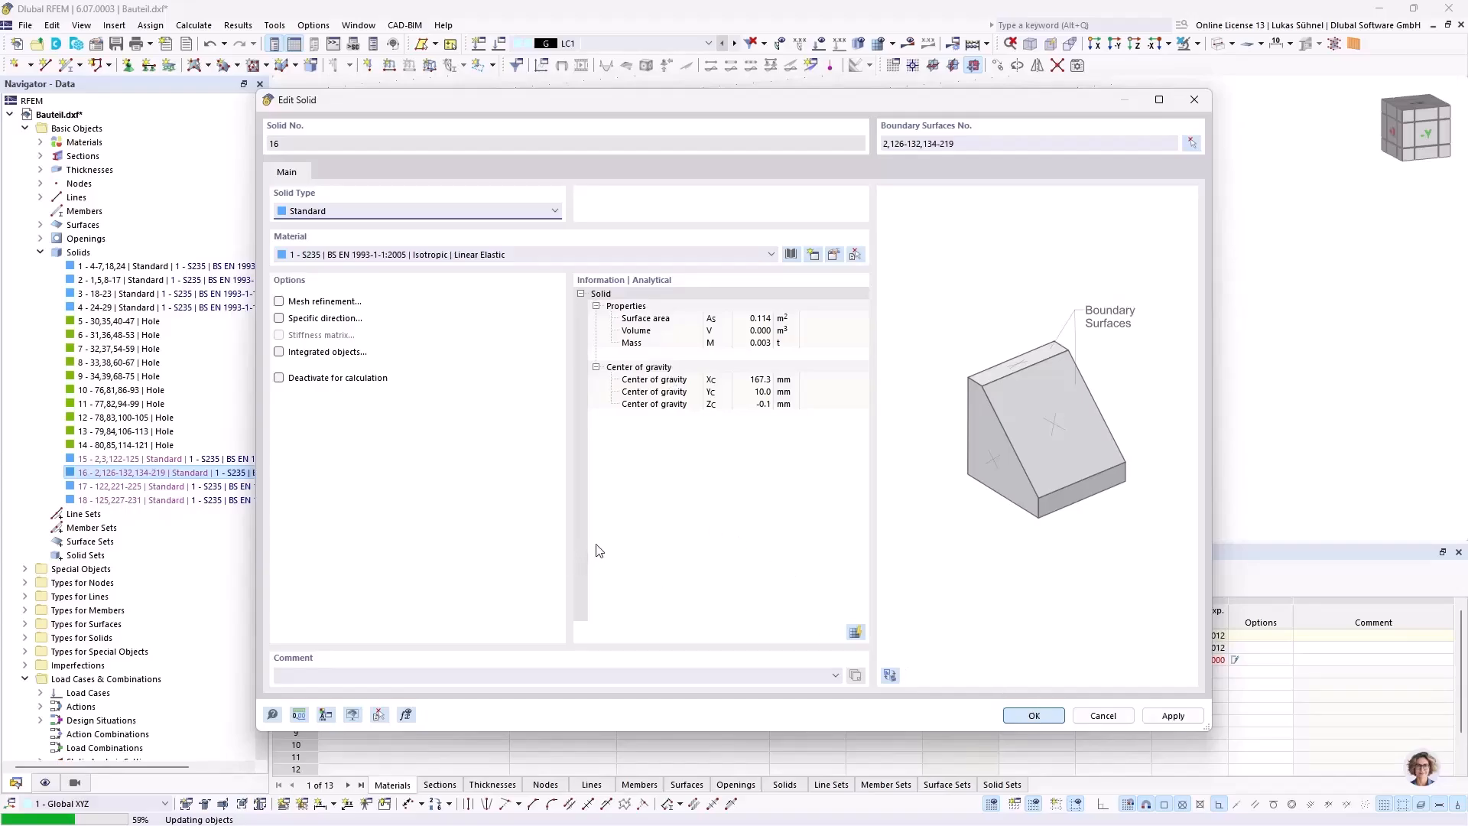
click(794, 497)
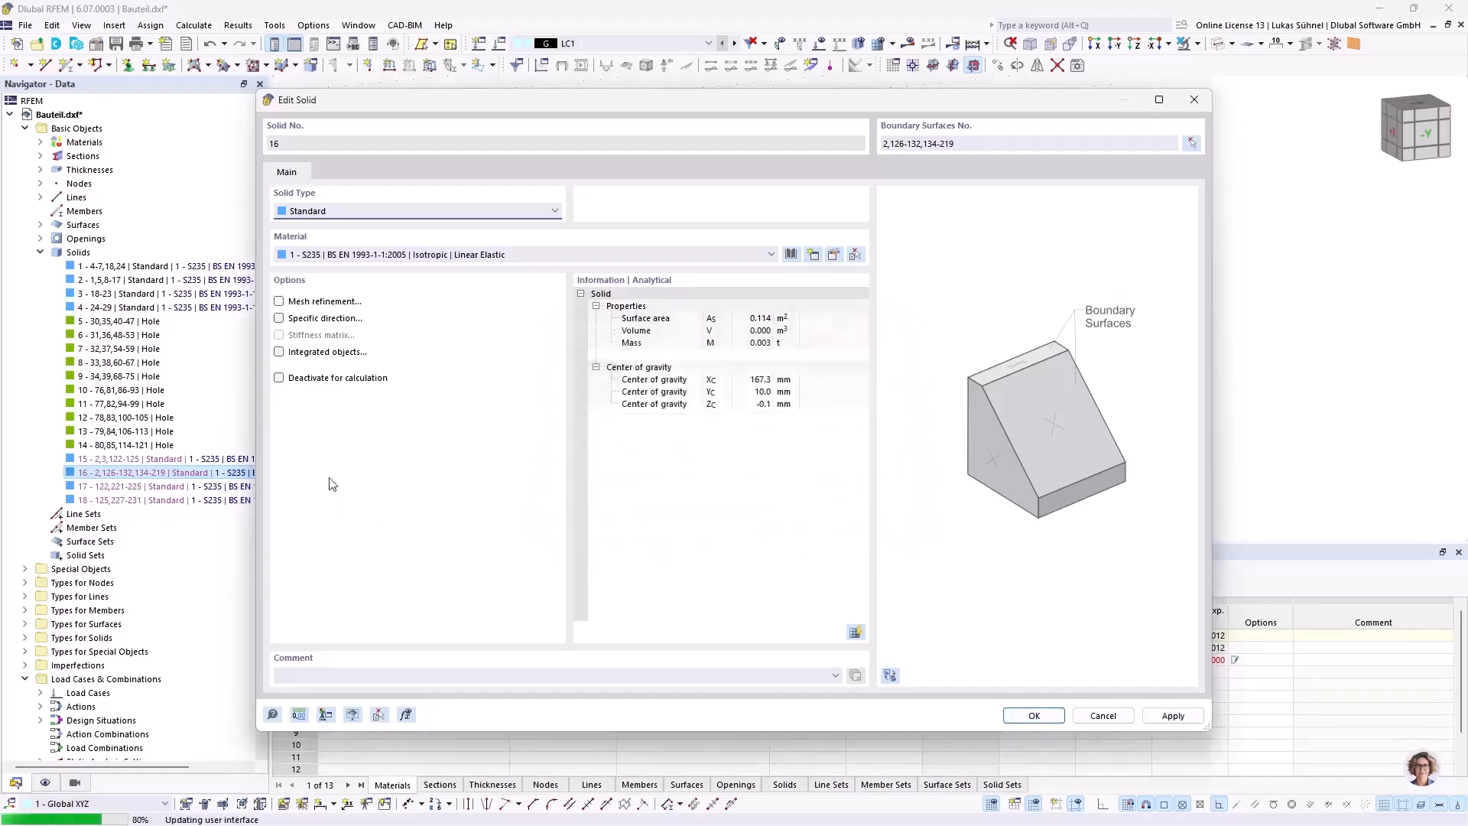
Step: Delete hole solids 5 to 14 together with their boundary surfaces
click(117, 308)
shift+click(104, 432)
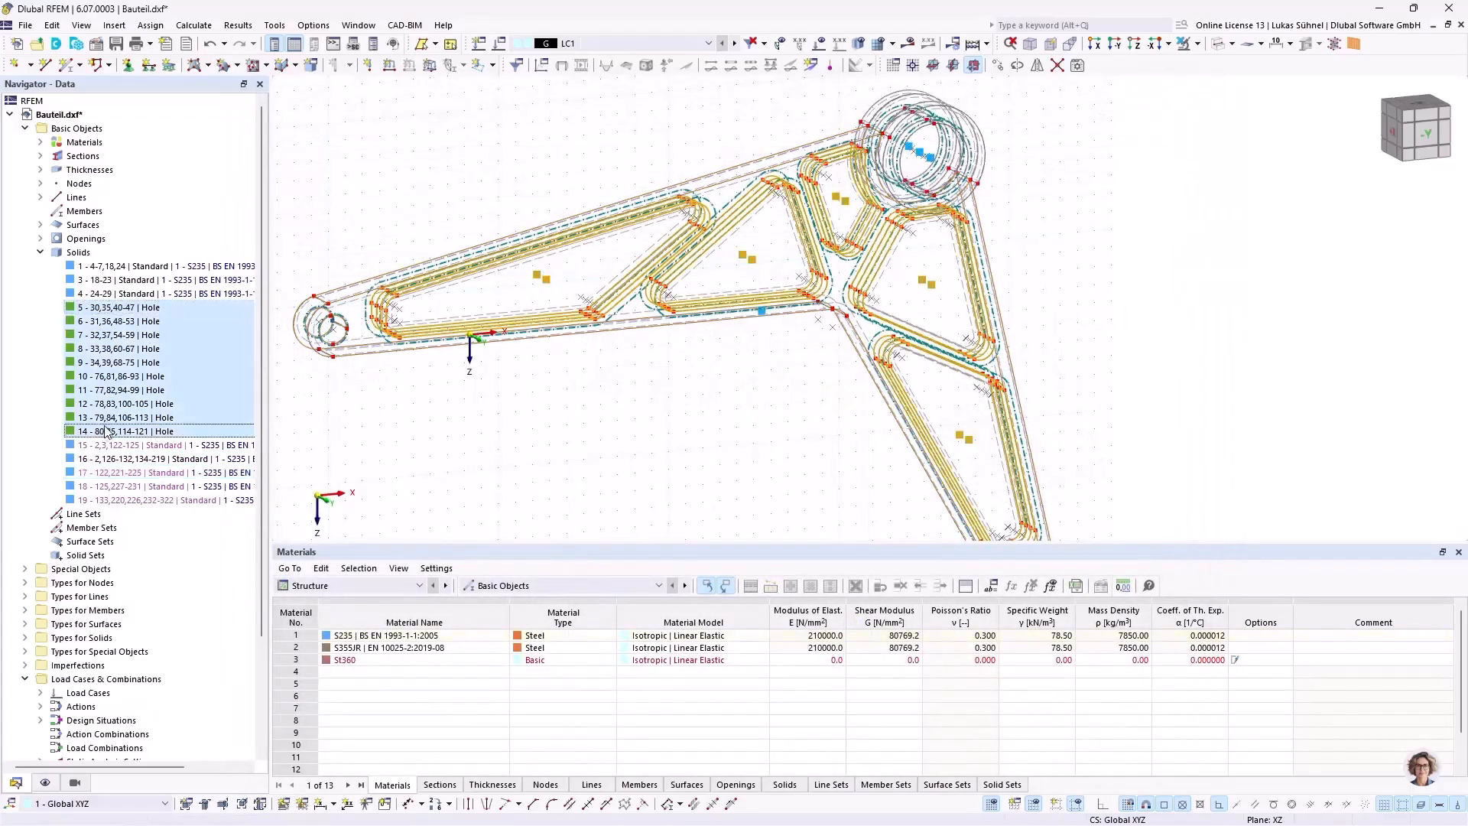
right_click(106, 346)
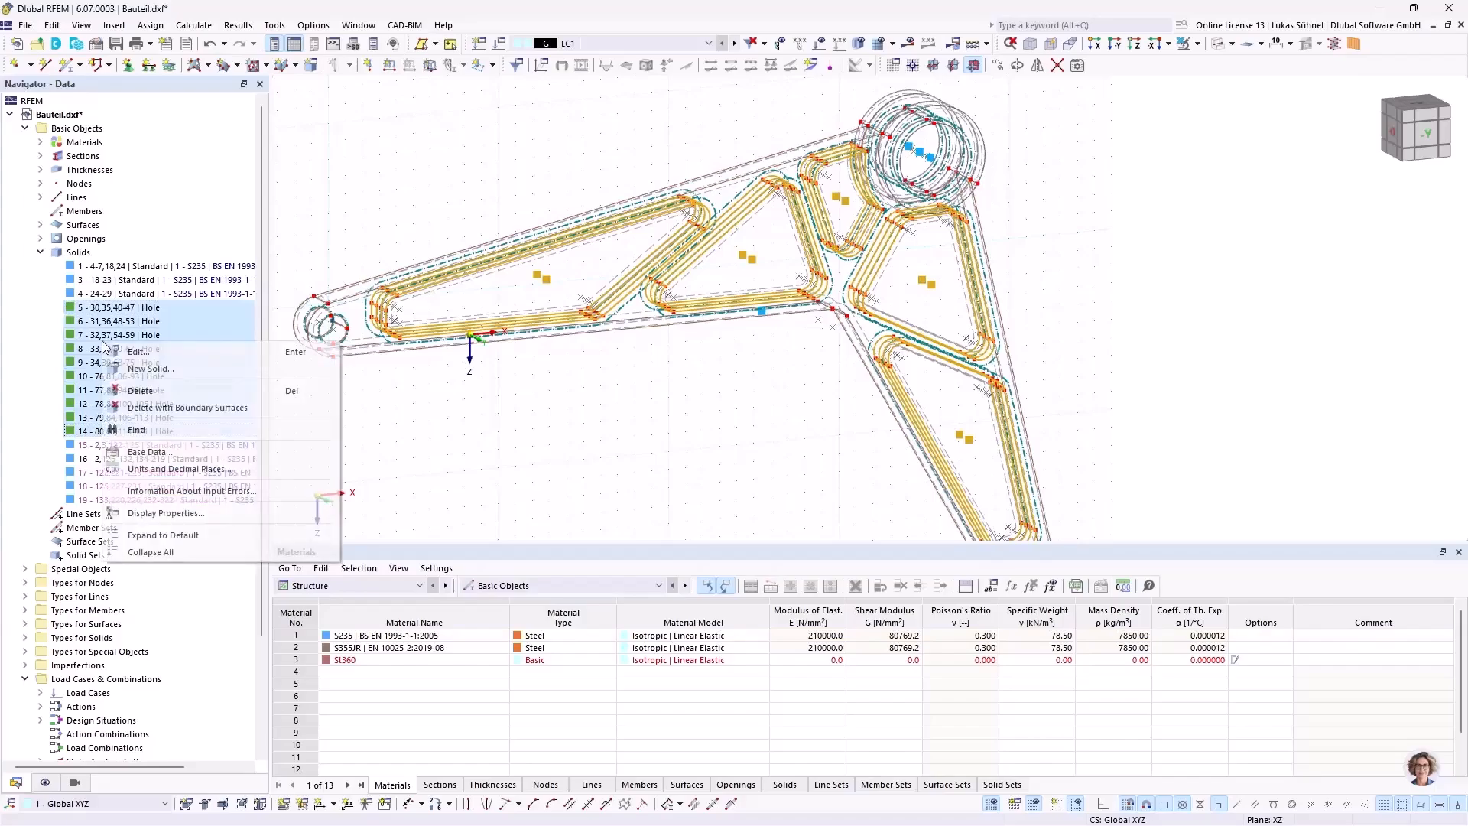
click(183, 410)
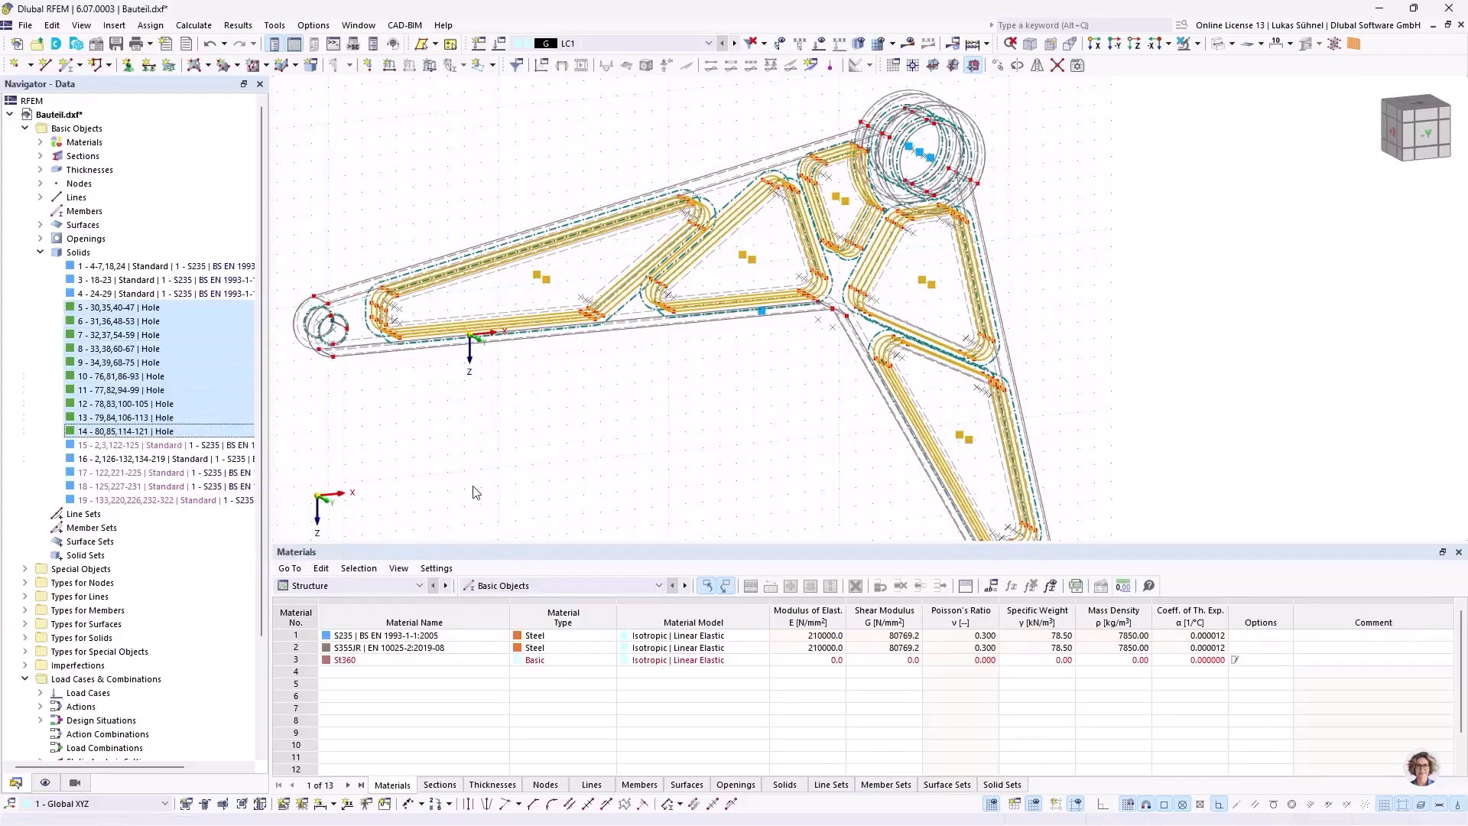
click(499, 435)
Step: Display the component as shaded solids instead of wireframe
ctrl+middle_drag(543, 394, 584, 410)
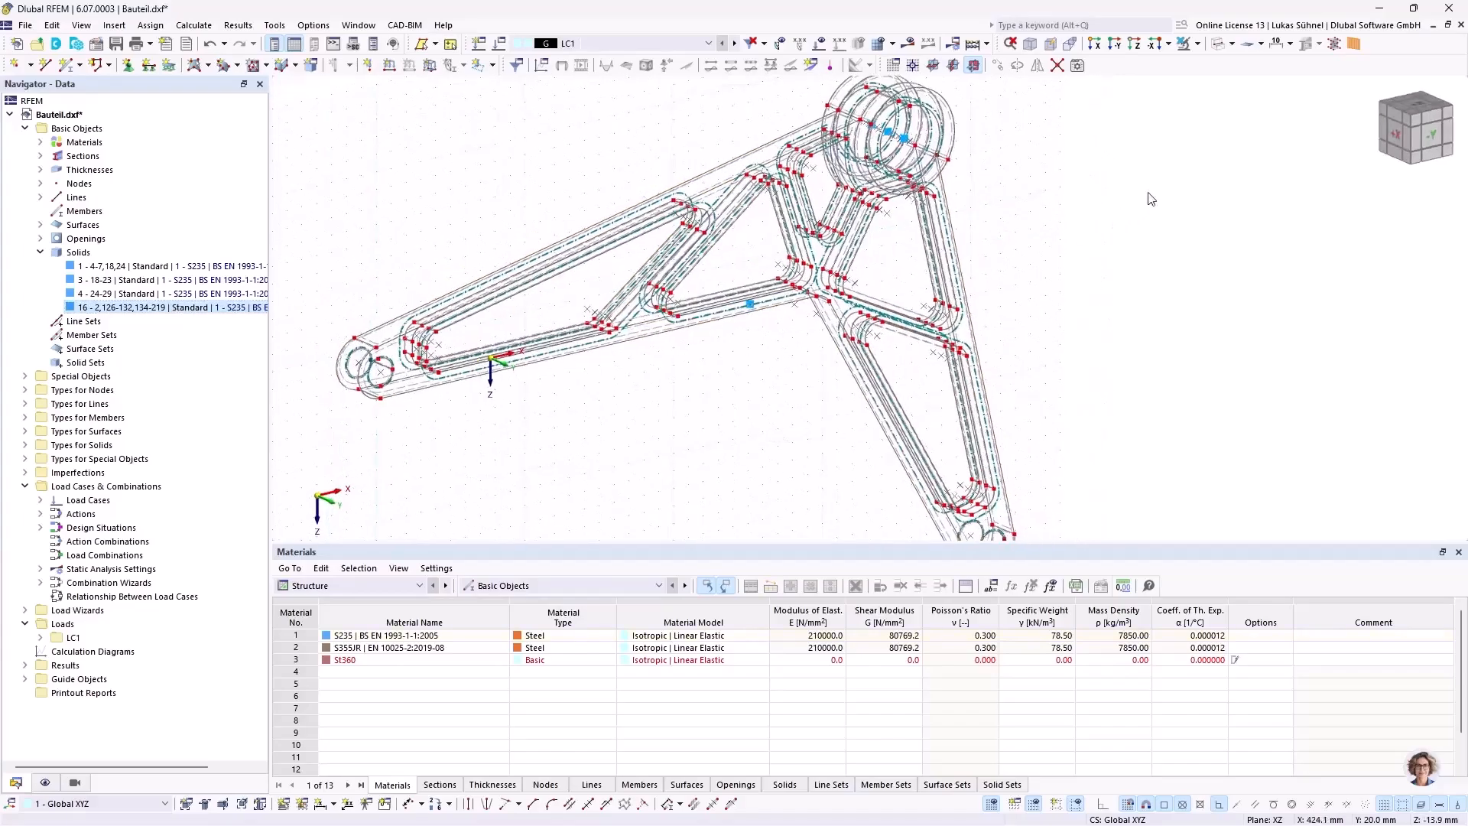
click(1220, 43)
scroll(582, 461, up, 2)
ctrl+middle_drag(582, 460, 564, 439)
scroll(599, 315, down, 2)
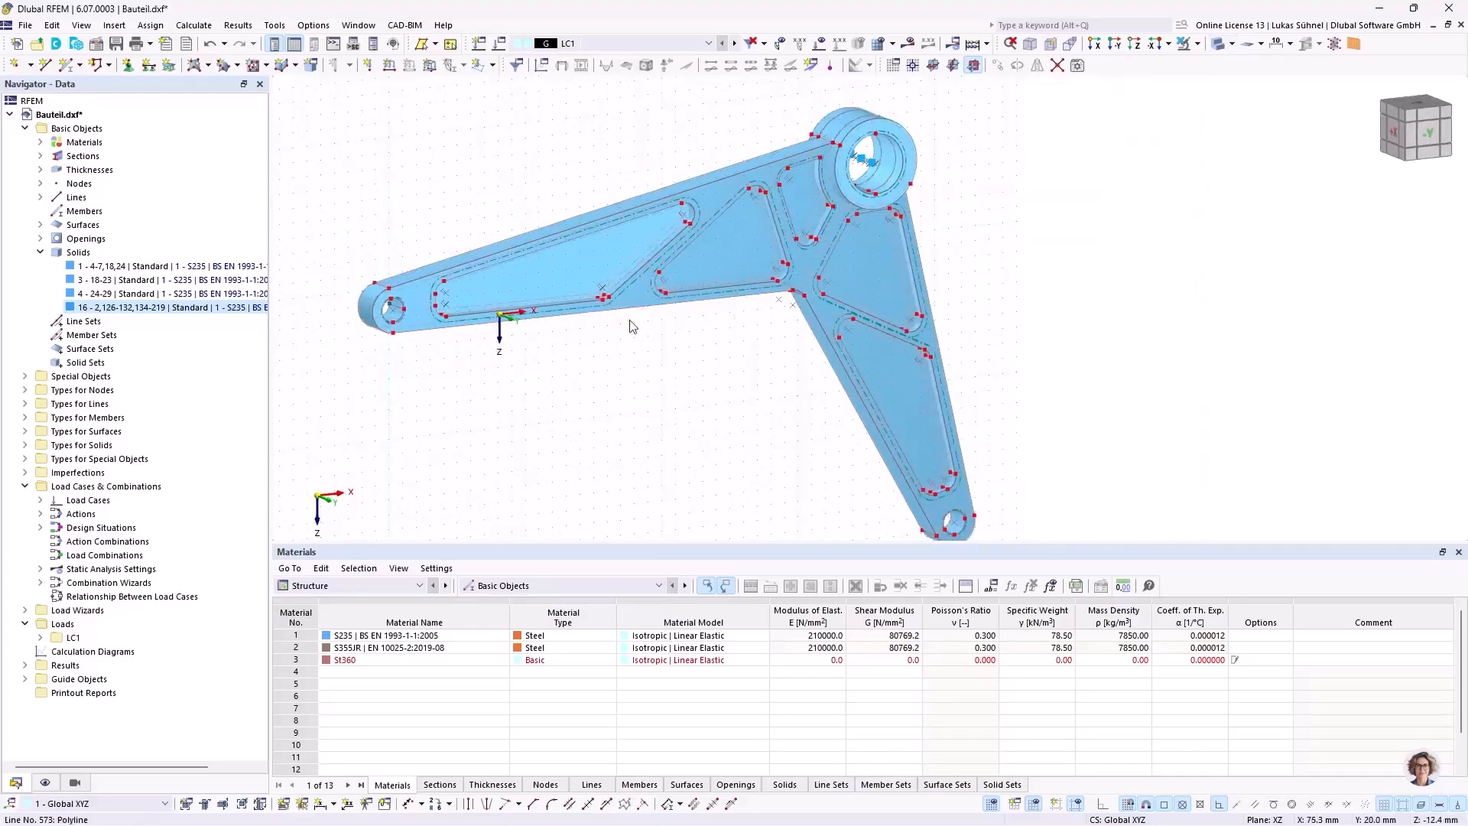
Step: Examine the pockets on the component's arms and the hub rings at their junction from several angles
ctrl+middle_drag(616, 380, 665, 397)
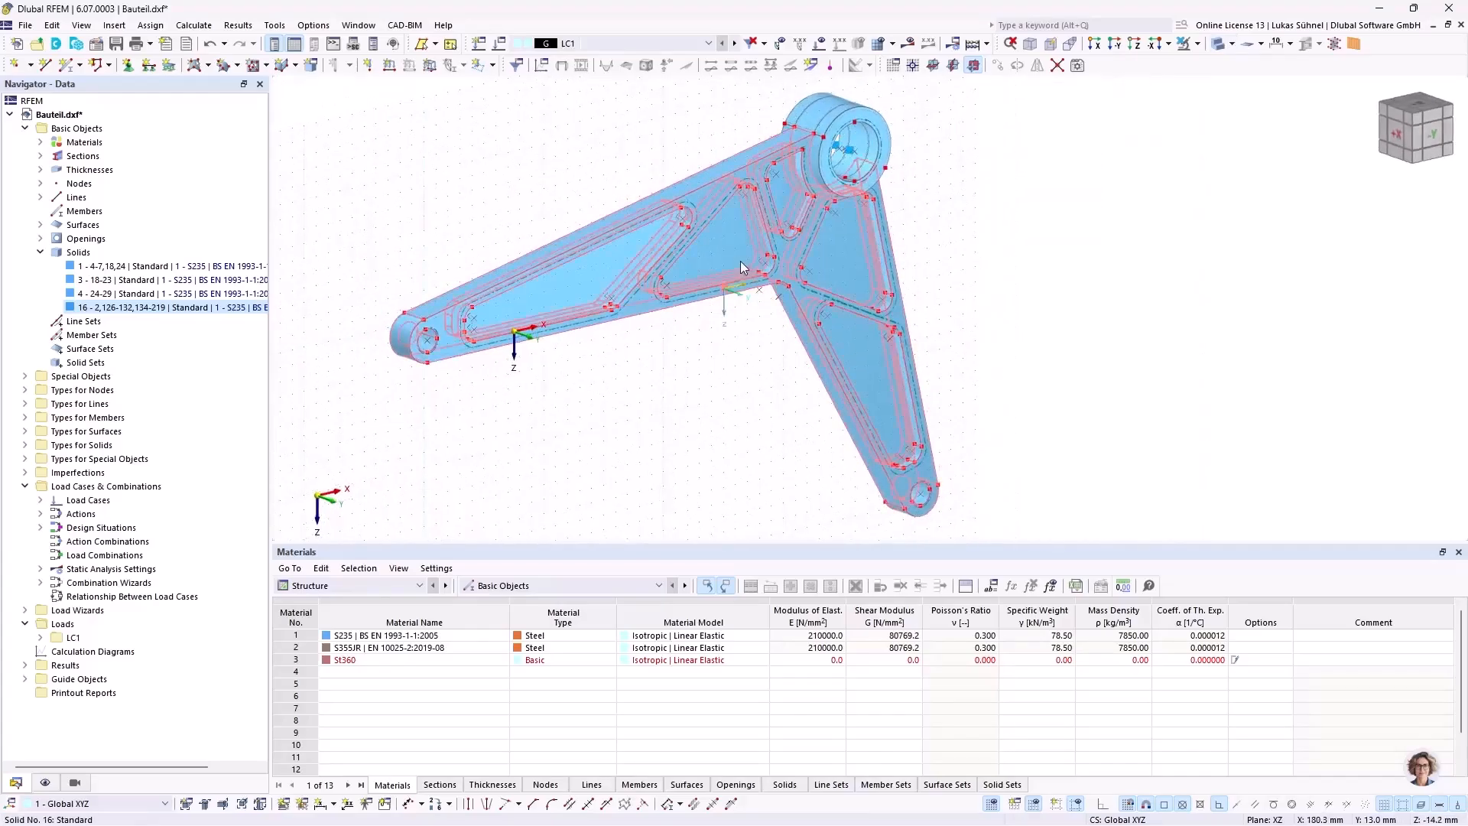
middle_drag(575, 383, 587, 411)
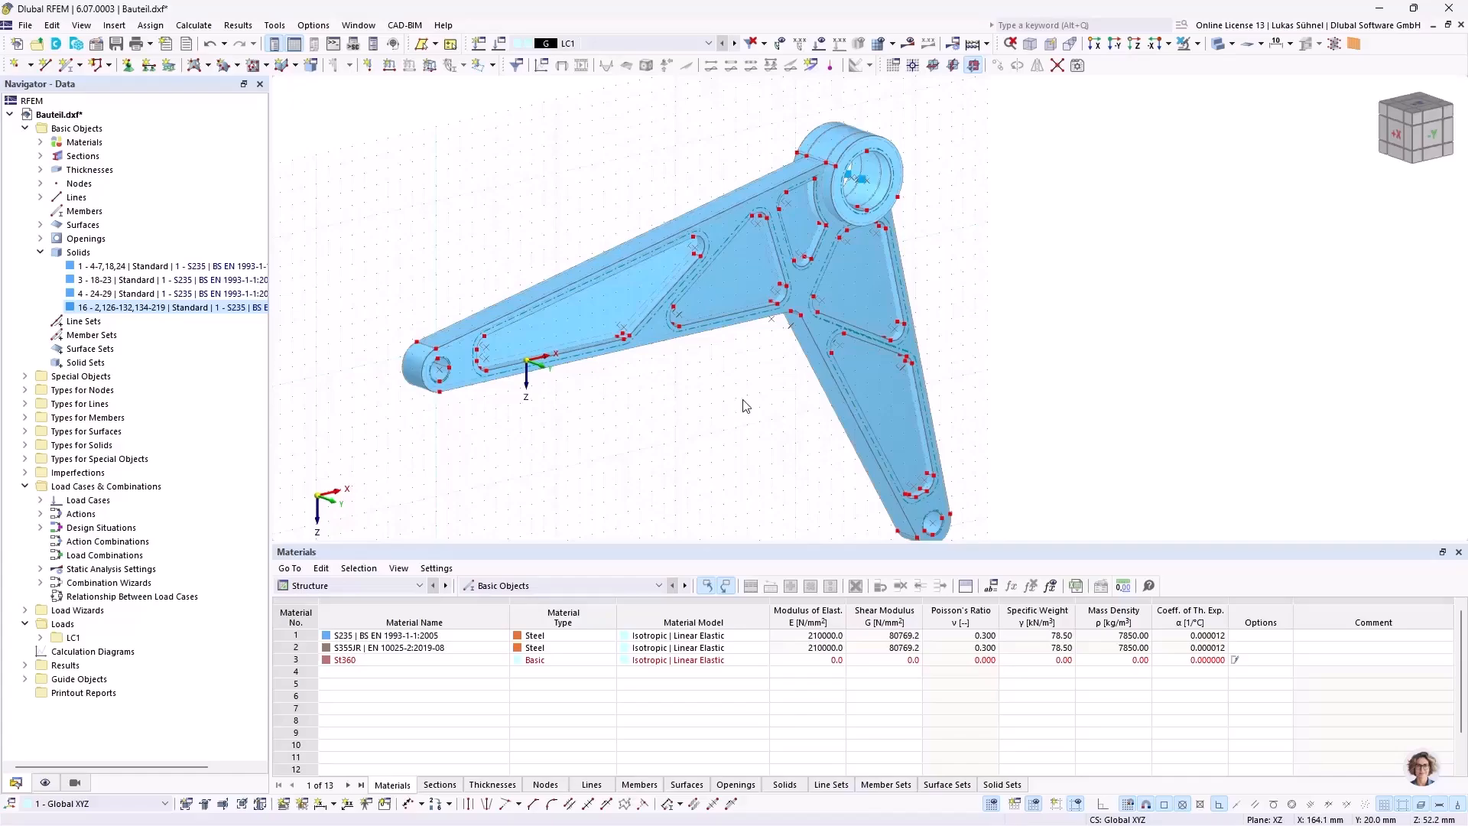
ctrl+middle_drag(569, 398, 597, 361)
ctrl+middle_drag(923, 280, 949, 285)
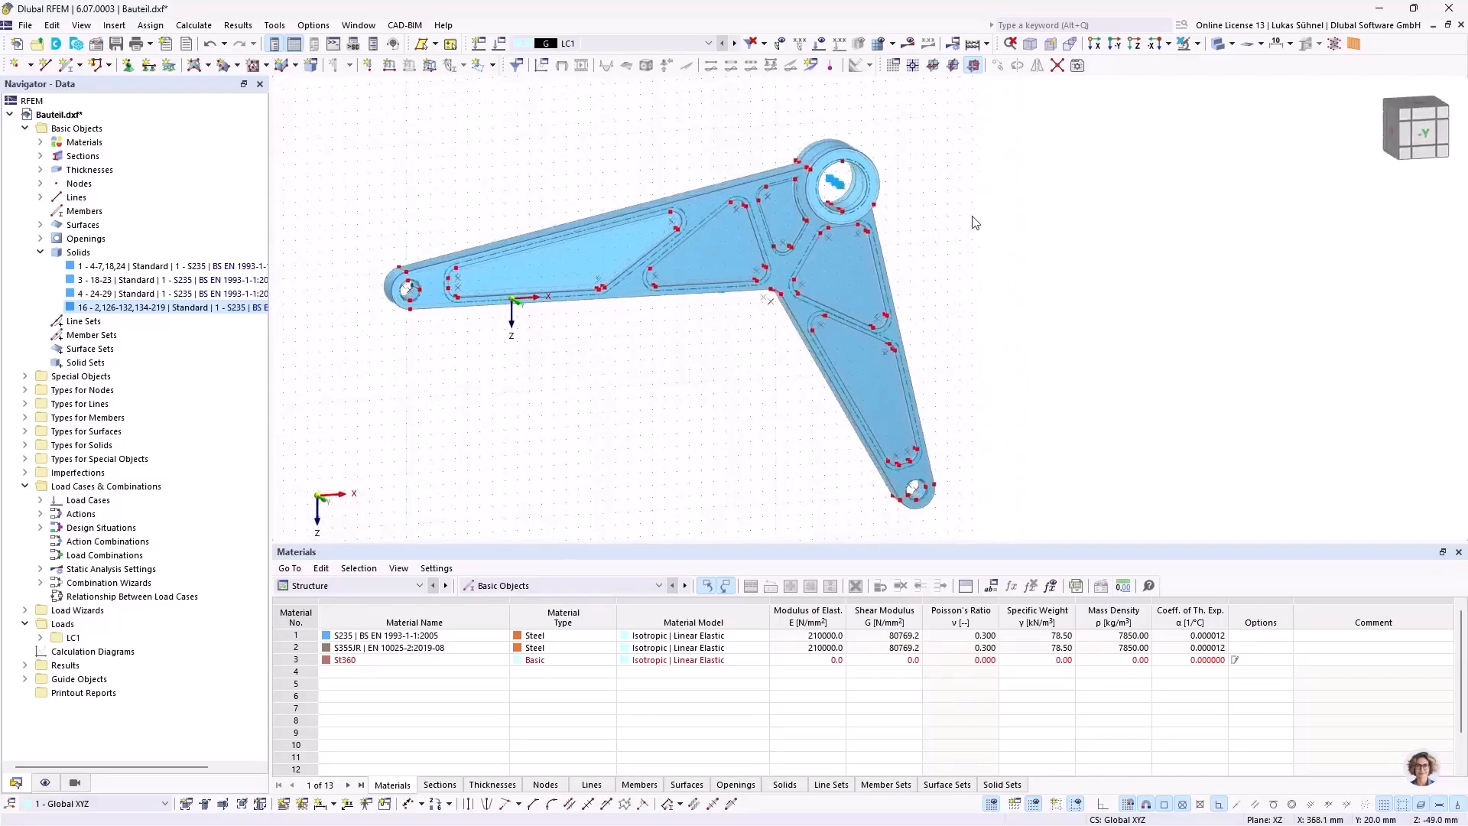
scroll(921, 191, up, 3)
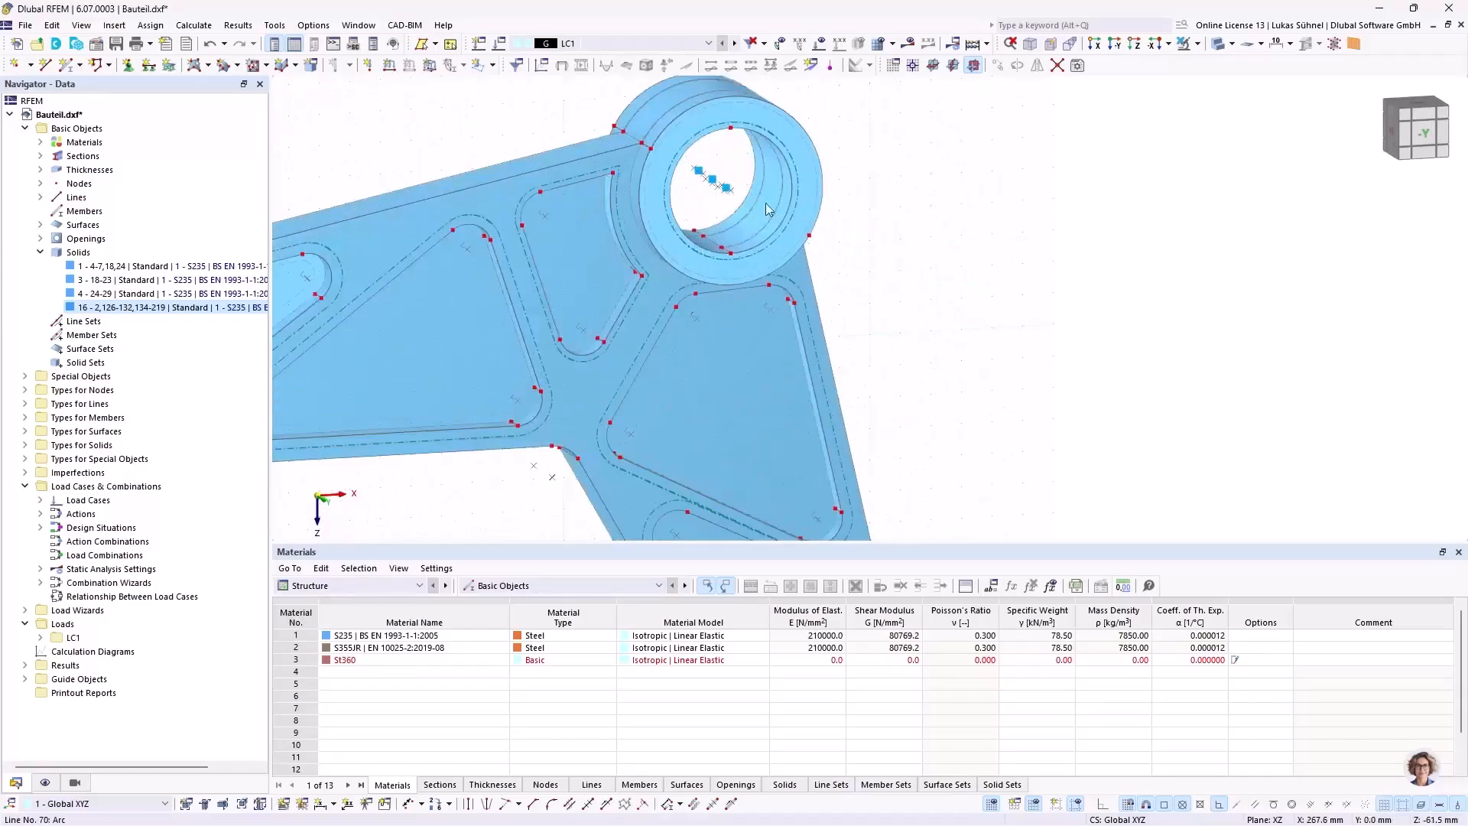
scroll(871, 256, down, 1)
ctrl+middle_drag(881, 250, 856, 254)
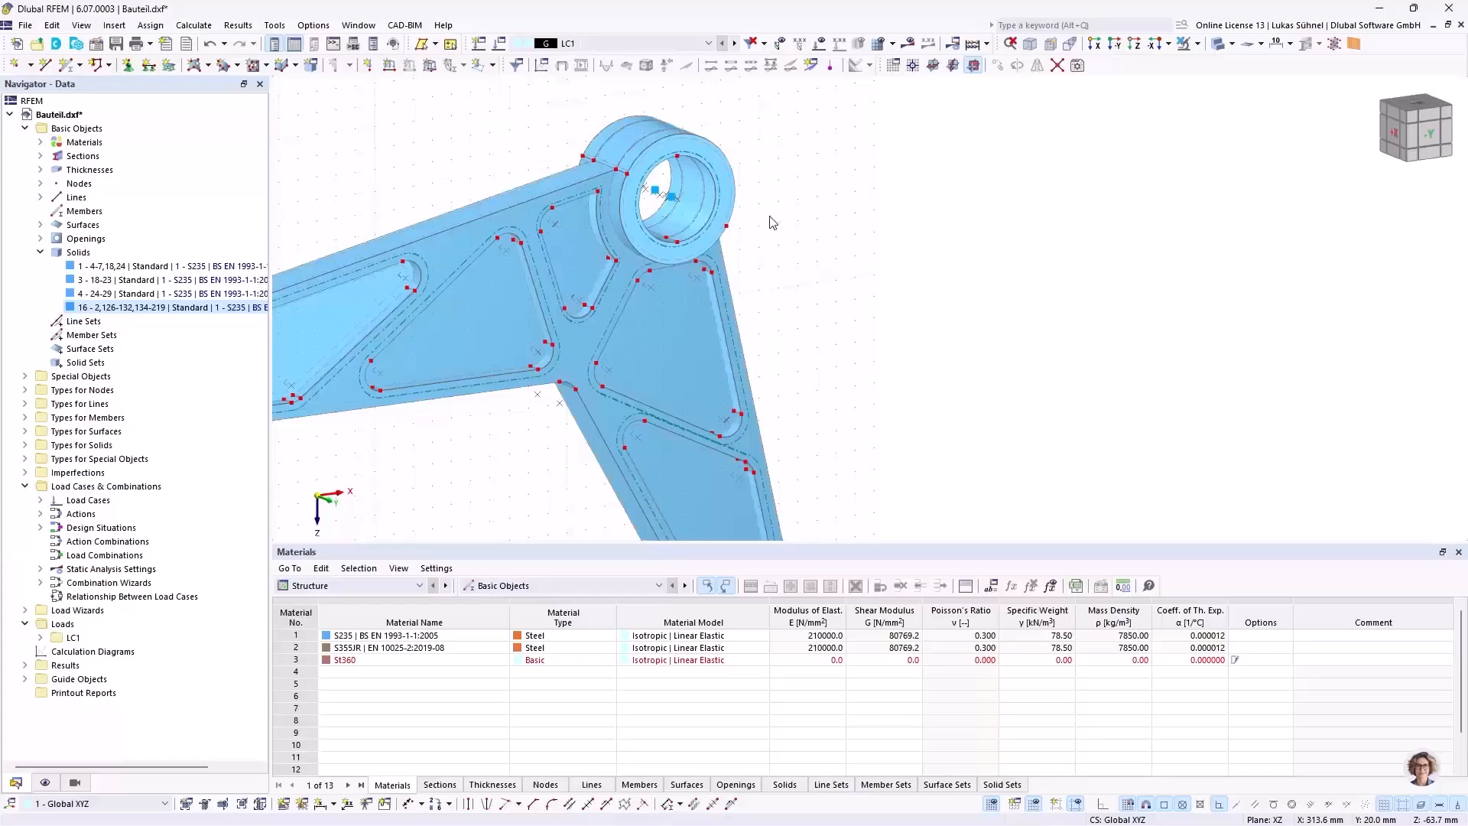
middle_drag(792, 207, 774, 275)
scroll(778, 275, up, 2)
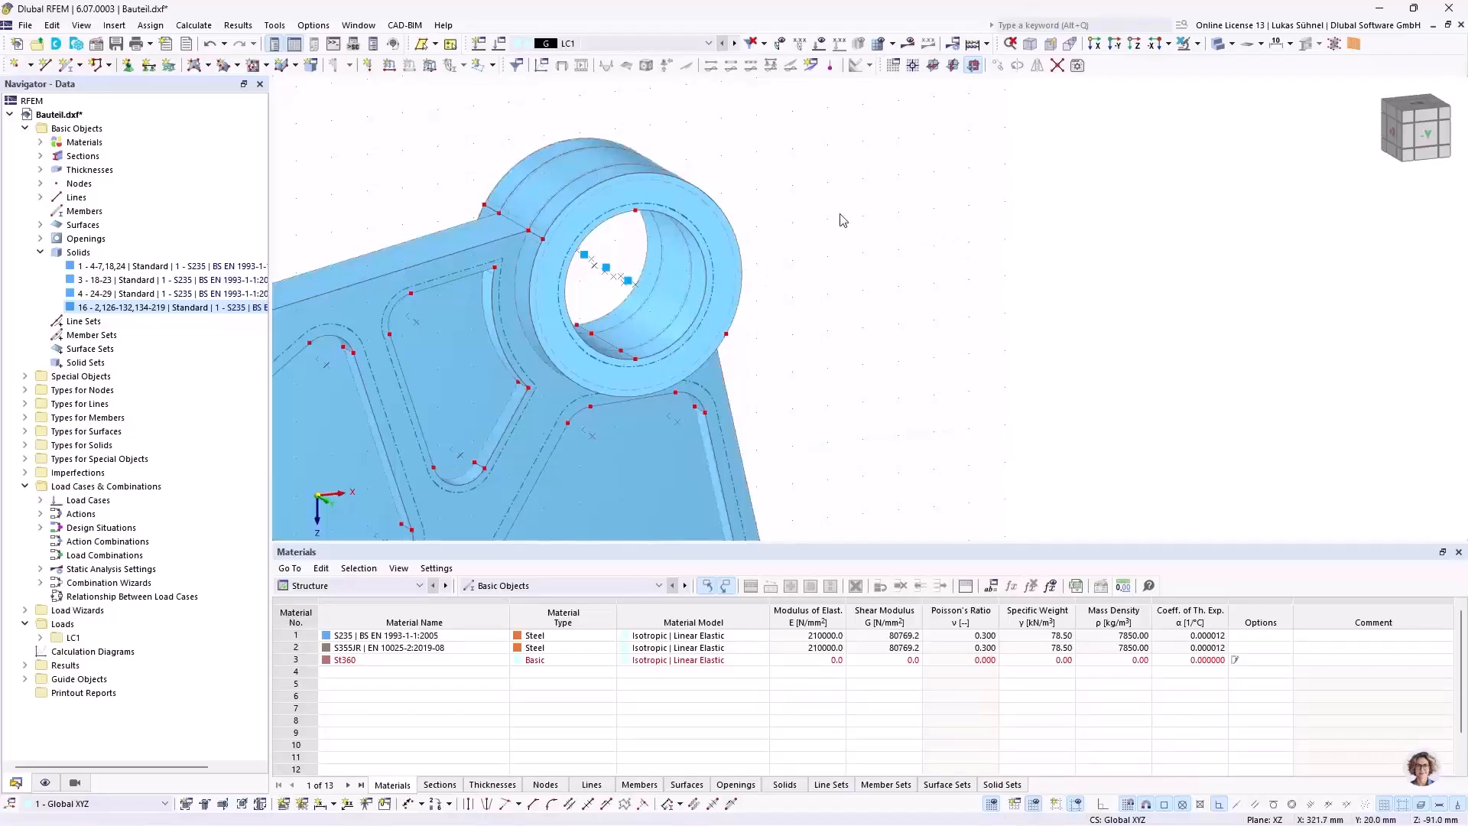
ctrl+middle_drag(839, 249, 809, 239)
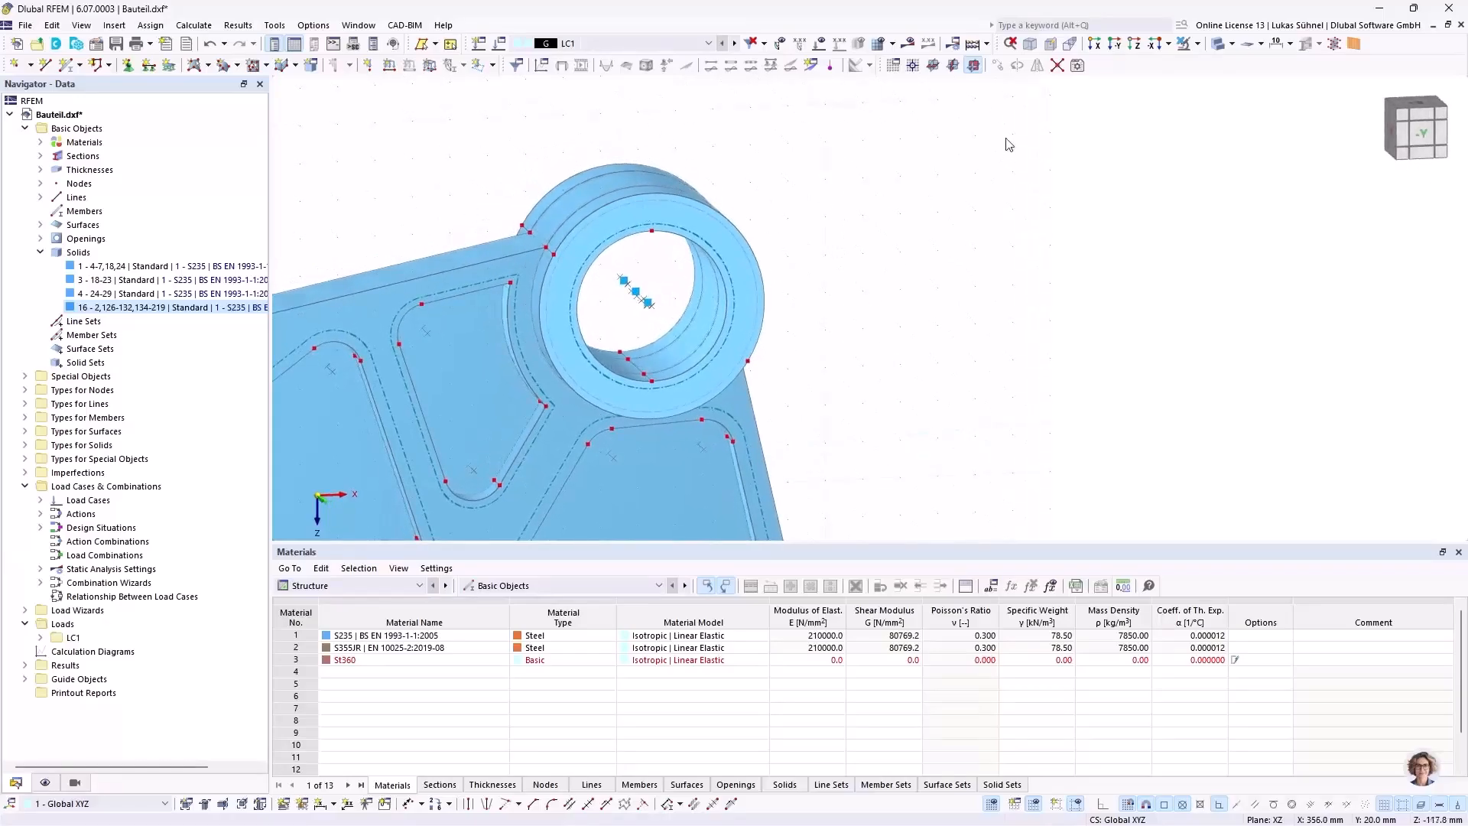
Step: Move the XZ work plane origin to the lowest node of the front hub bore (X 260, Y 30, Z -60 mm) and reduce the grid point spacing b
click(915, 67)
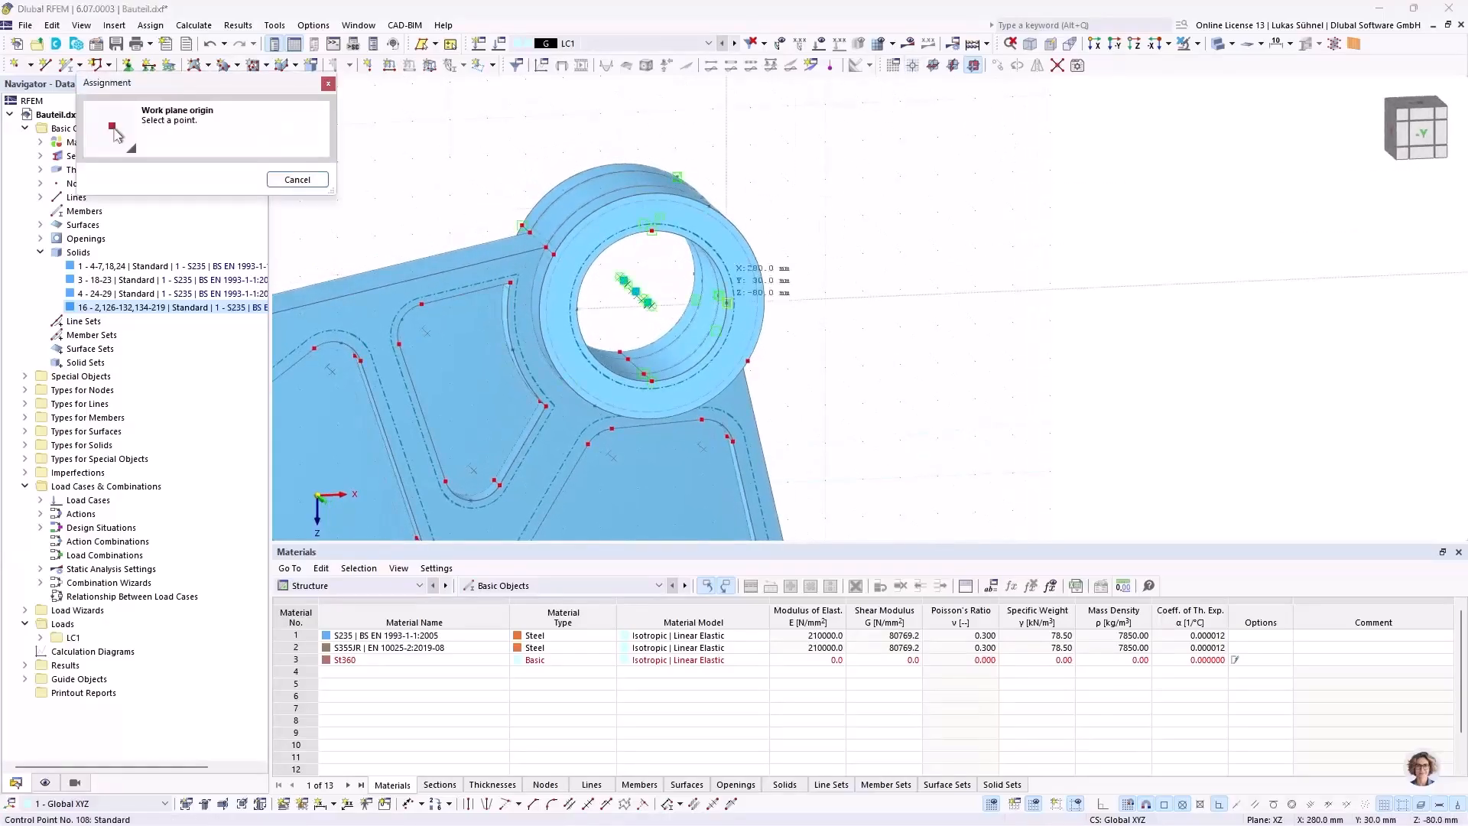
click(651, 380)
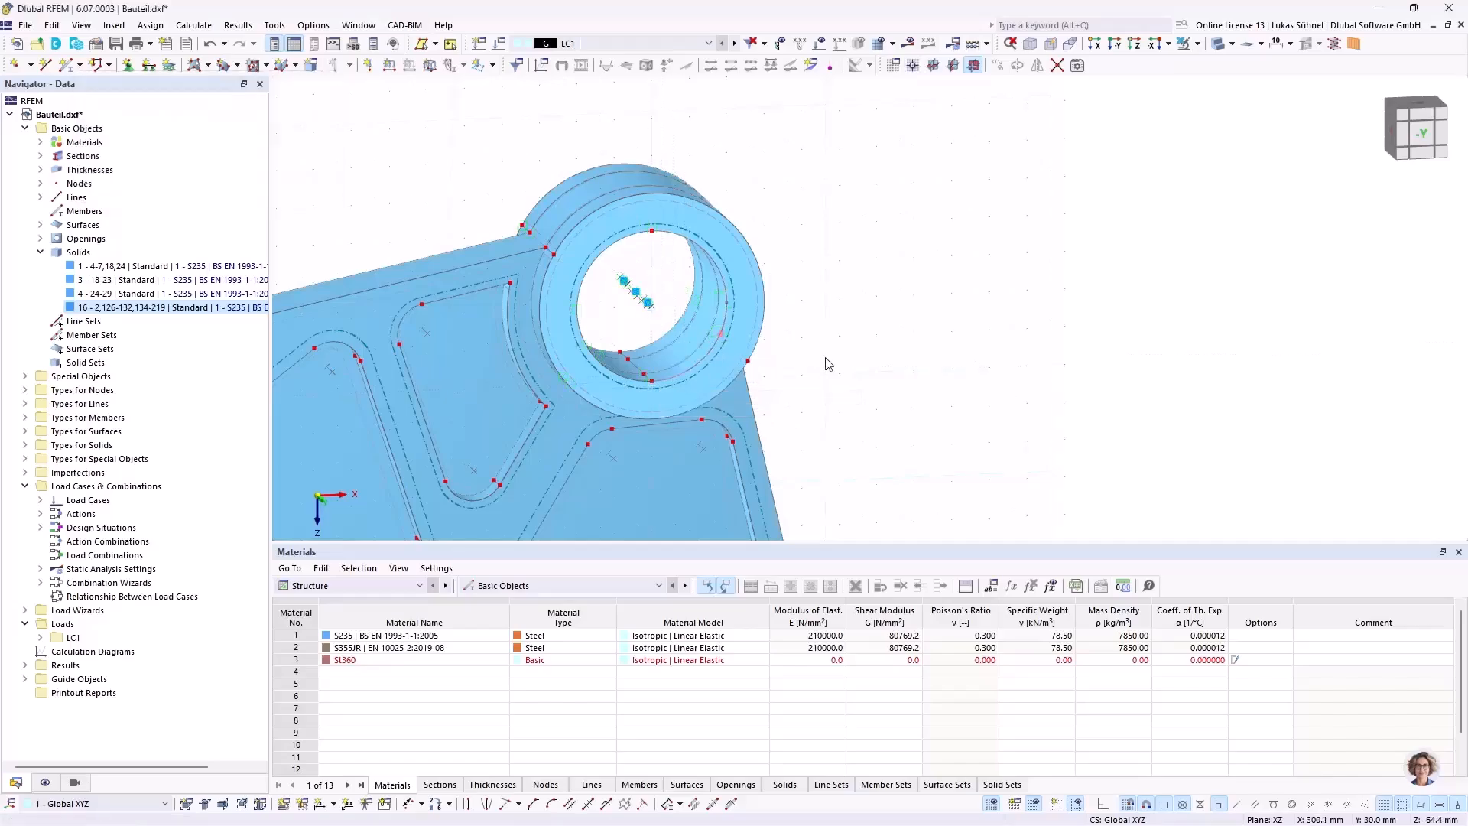
middle_drag(826, 341, 819, 284)
scroll(820, 285, down, 2)
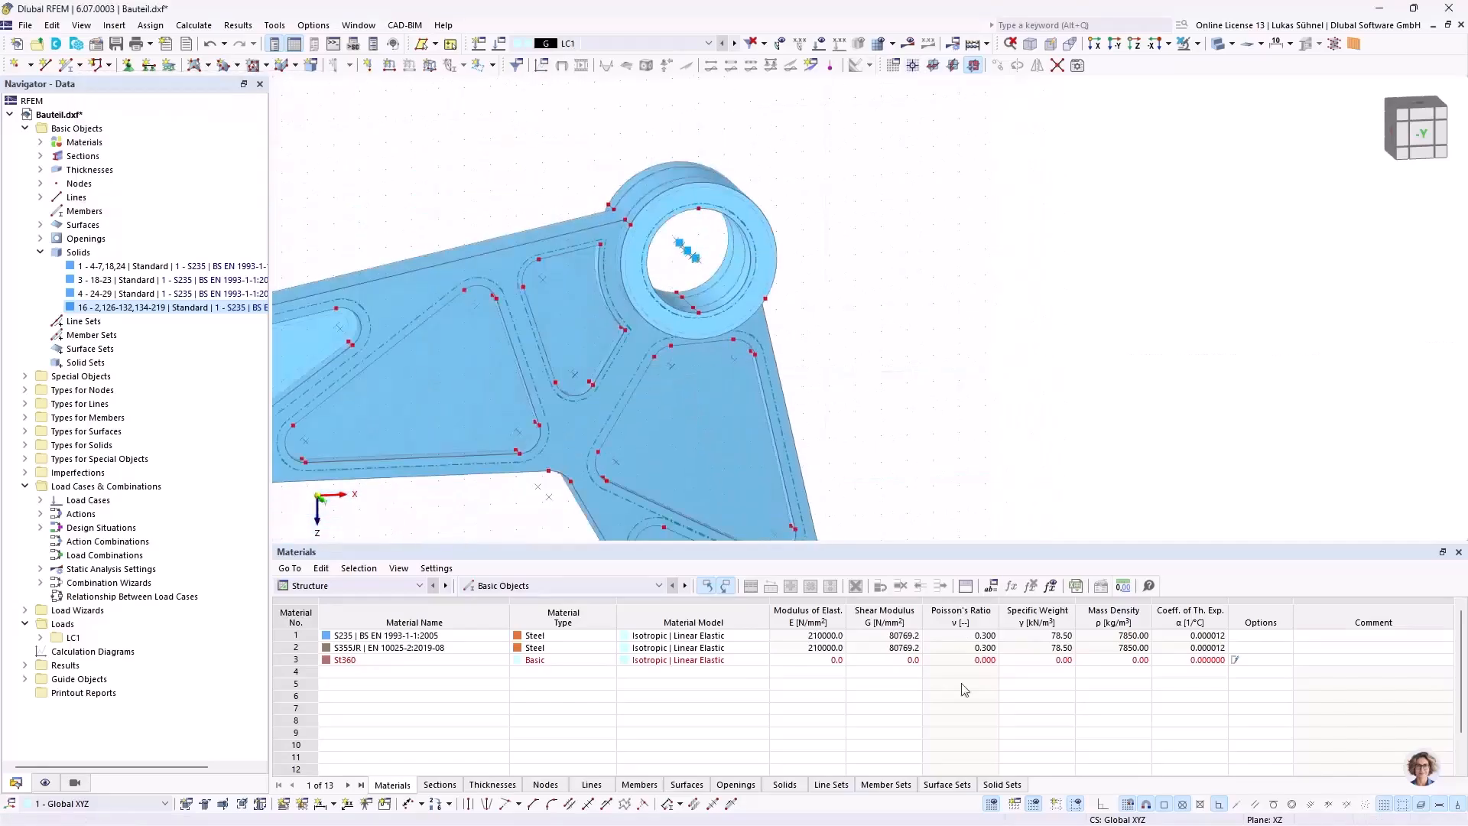
right_click(992, 805)
click(1024, 803)
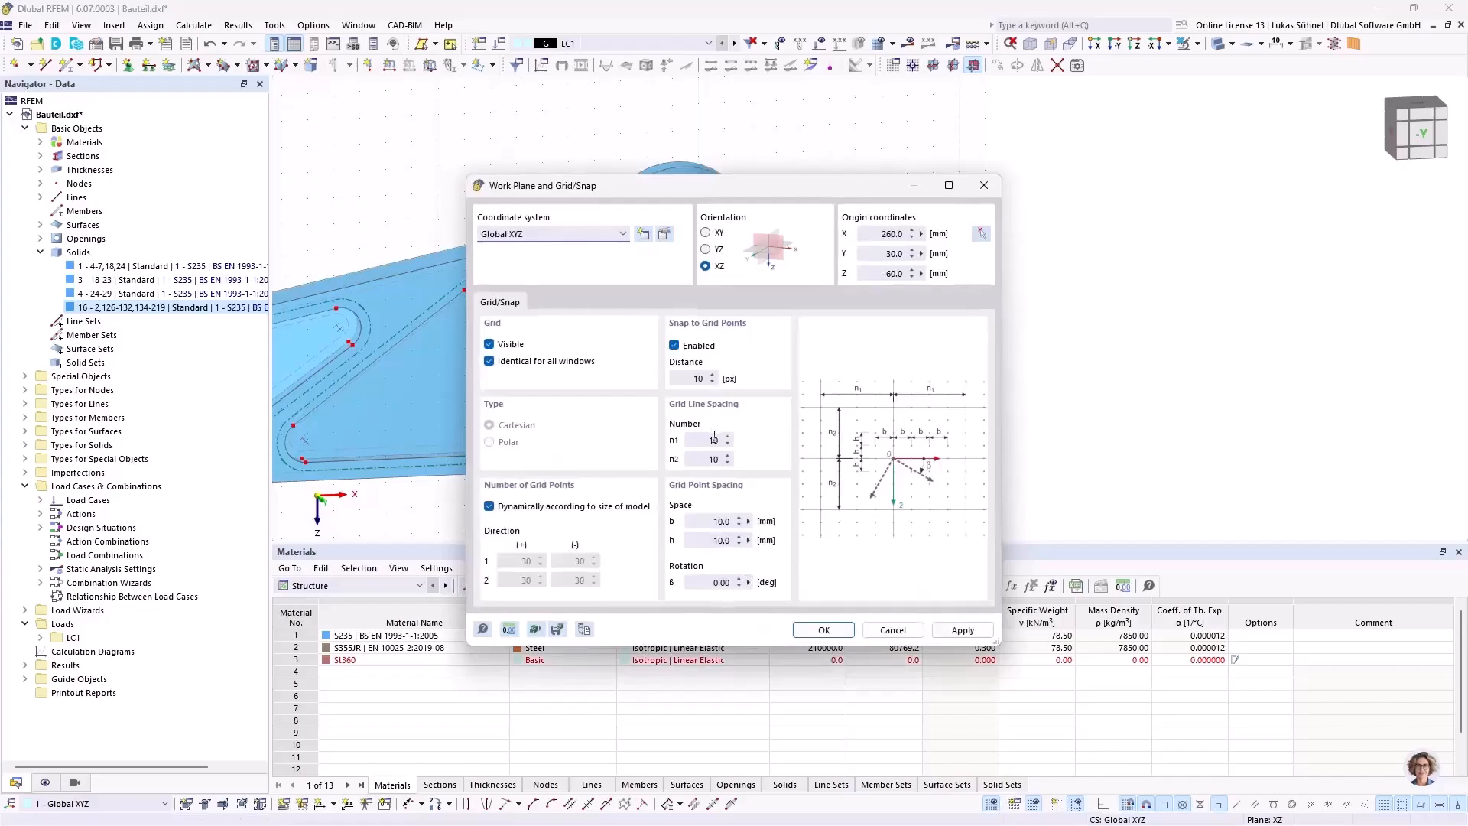
drag(708, 521, 765, 522)
key(Tab)
click(822, 631)
Step: Select the front hub ring's outer face in a side view and isolate it with Visibility by Selected Objects
ctrl+middle_drag(841, 280, 679, 178)
scroll(456, 154, up, 4)
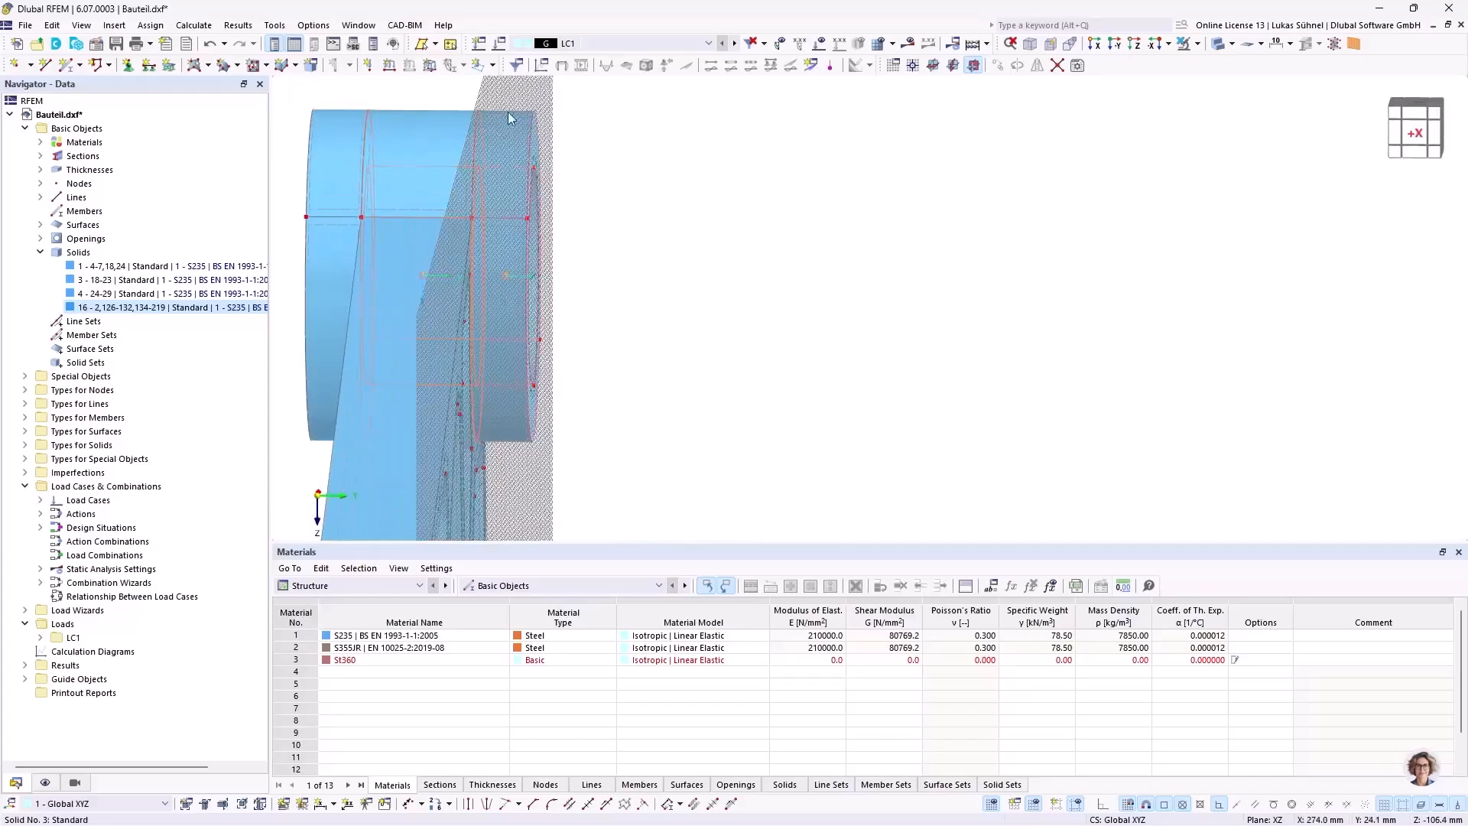
drag(514, 88, 641, 495)
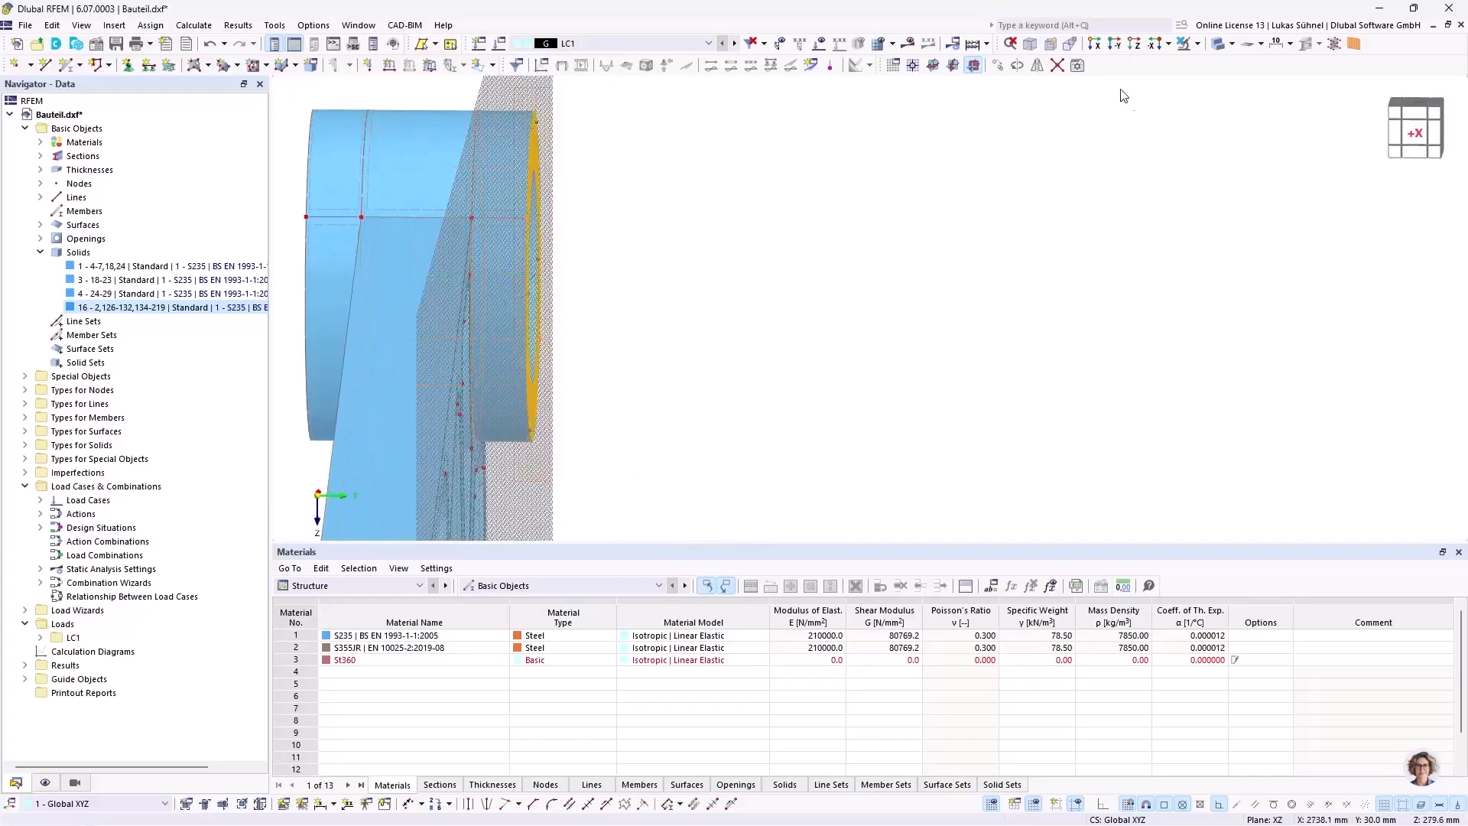
click(1197, 44)
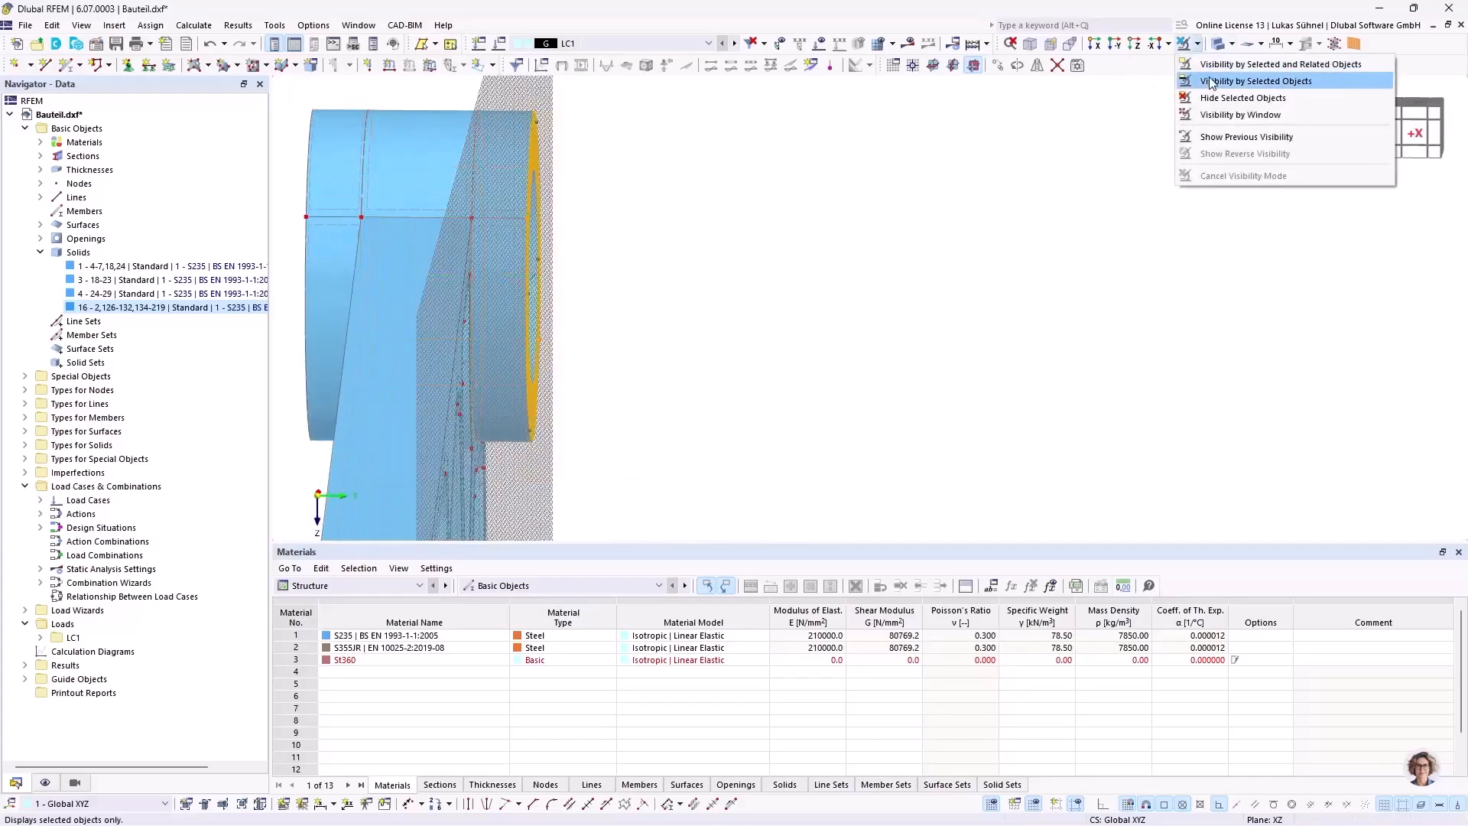
click(1211, 82)
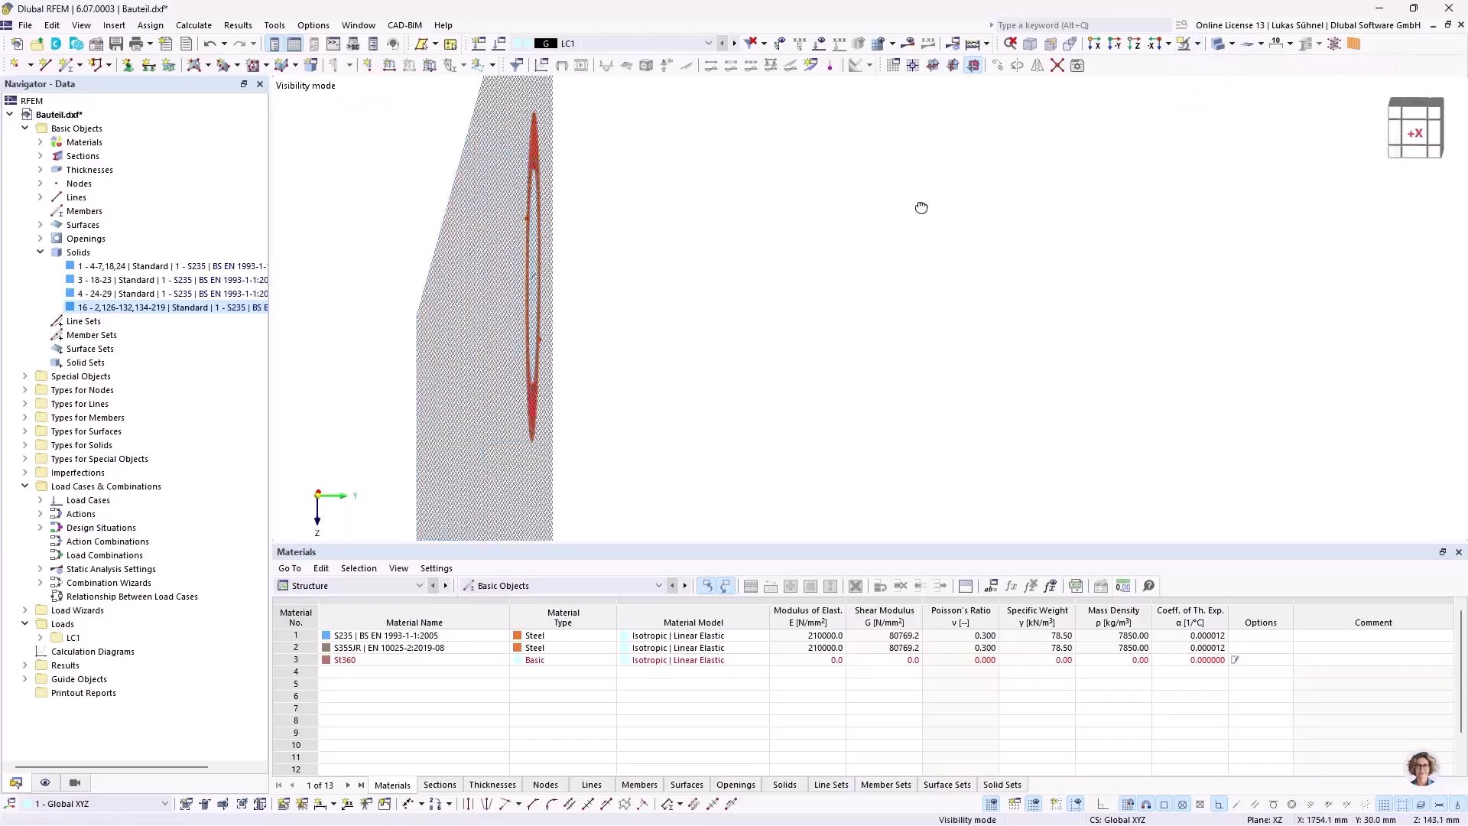
Step: Draw 1 mm single lines inward from the hub bore's lowest and highest nodes, ending at Z -61 and Z -99 mm
scroll(551, 336, up, 5)
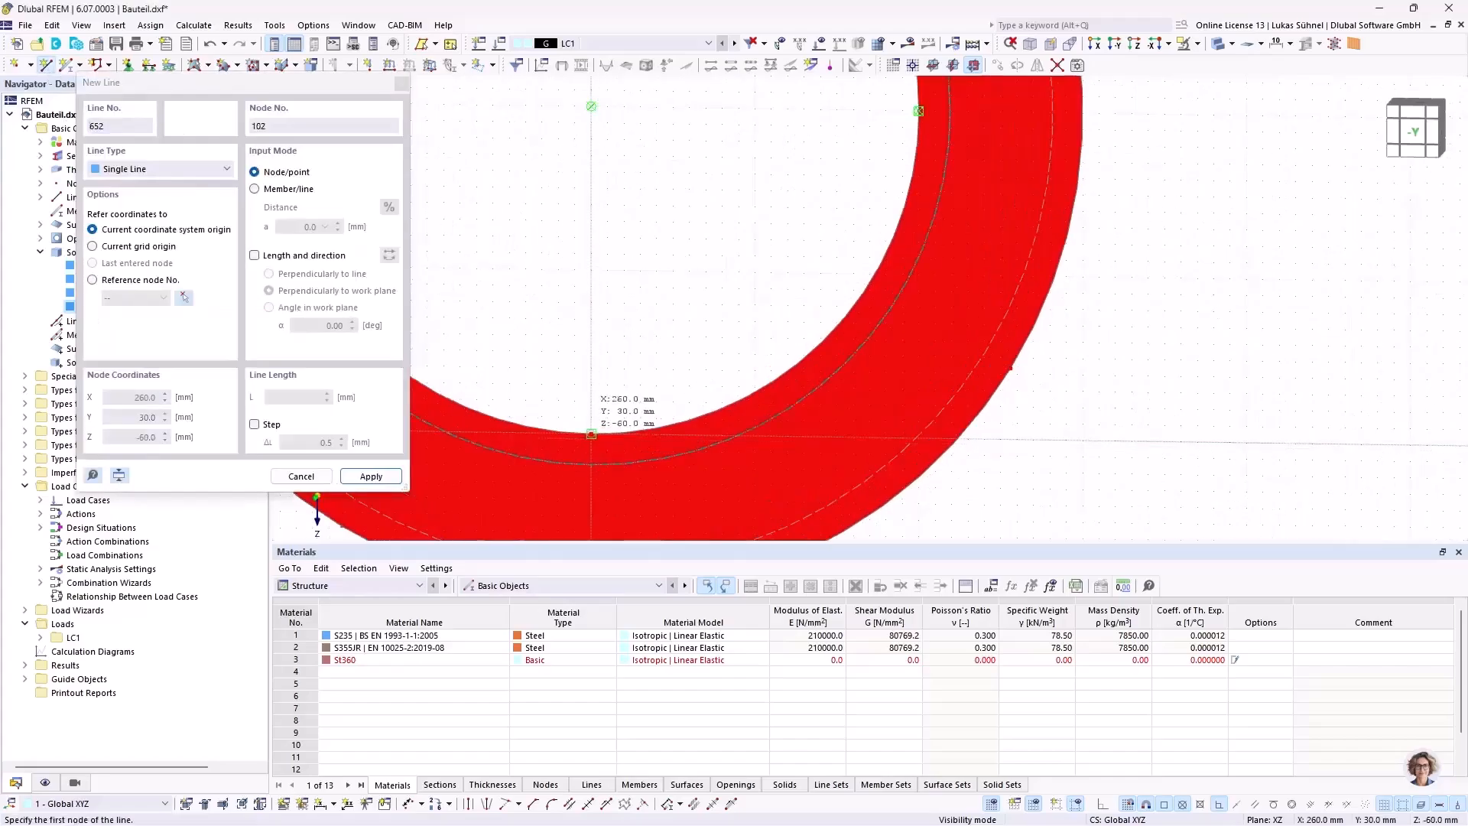
click(592, 430)
right_click(746, 424)
scroll(739, 366, down, 4)
middle_drag(684, 171, 675, 302)
scroll(678, 189, up, 5)
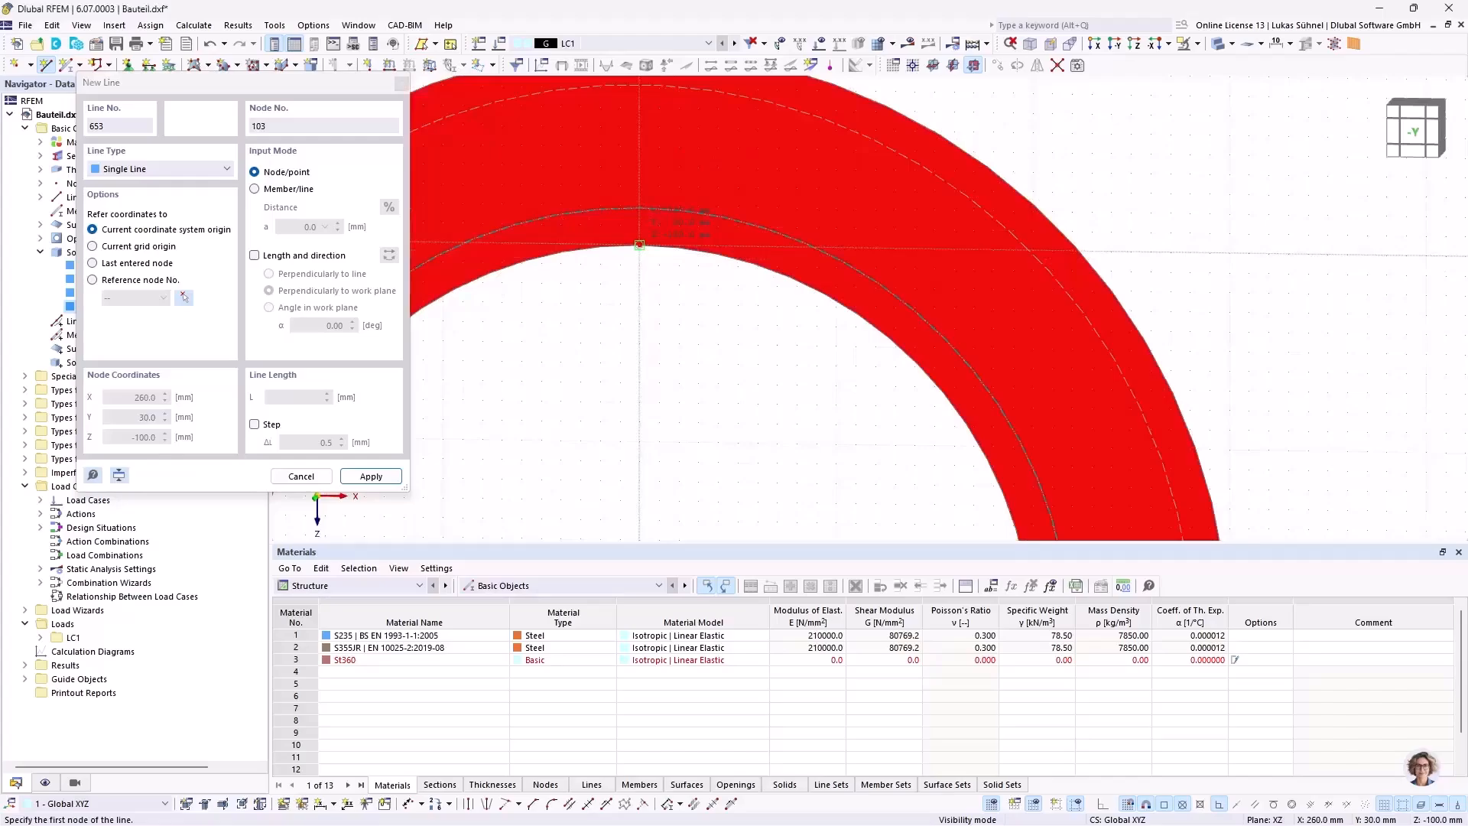
click(639, 245)
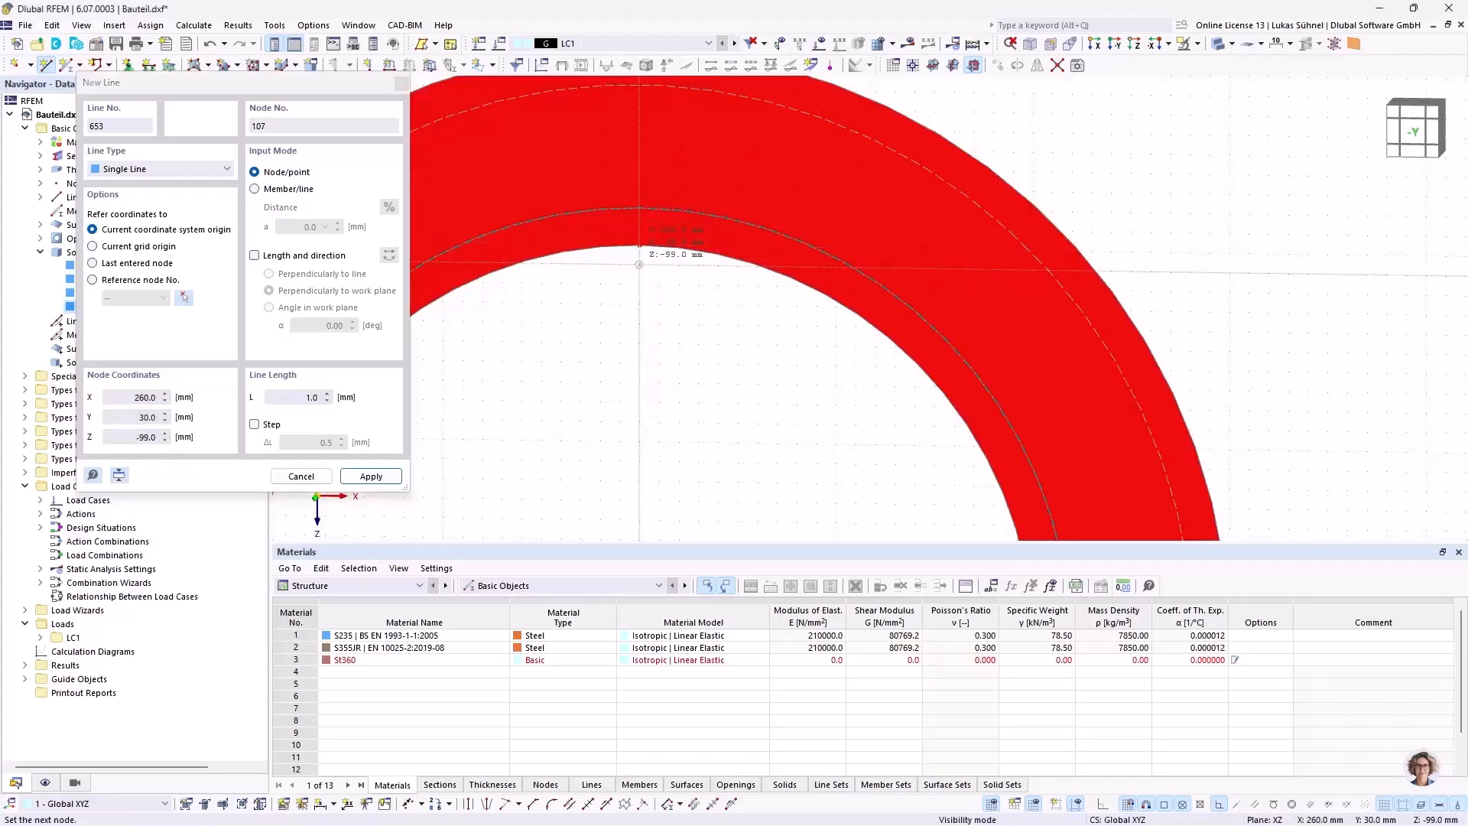
click(639, 265)
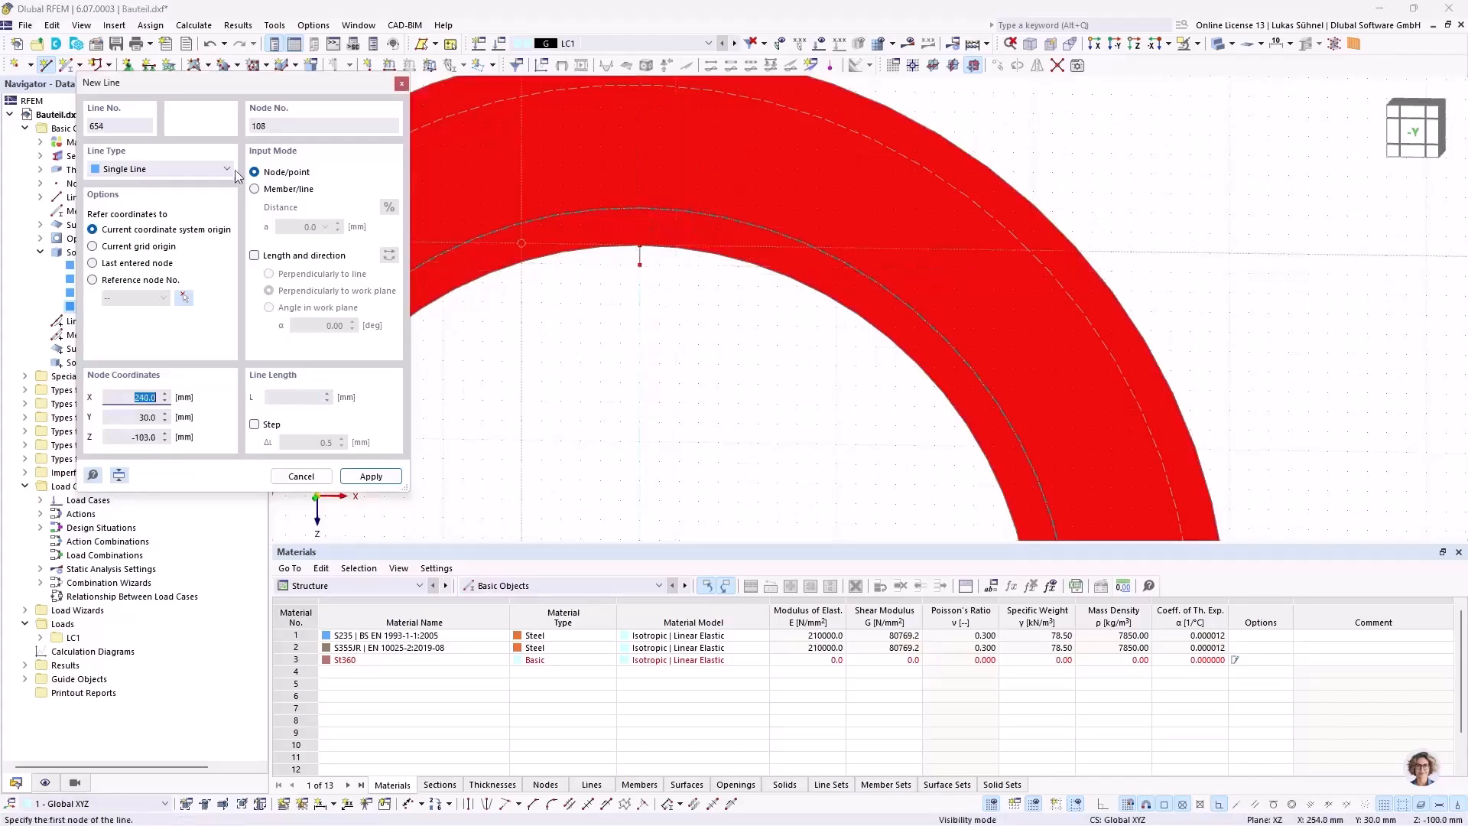
Step: Connect the inner ends of the two short lines with a 19 mm radius arc via edge nodes, centred on the bore
click(161, 169)
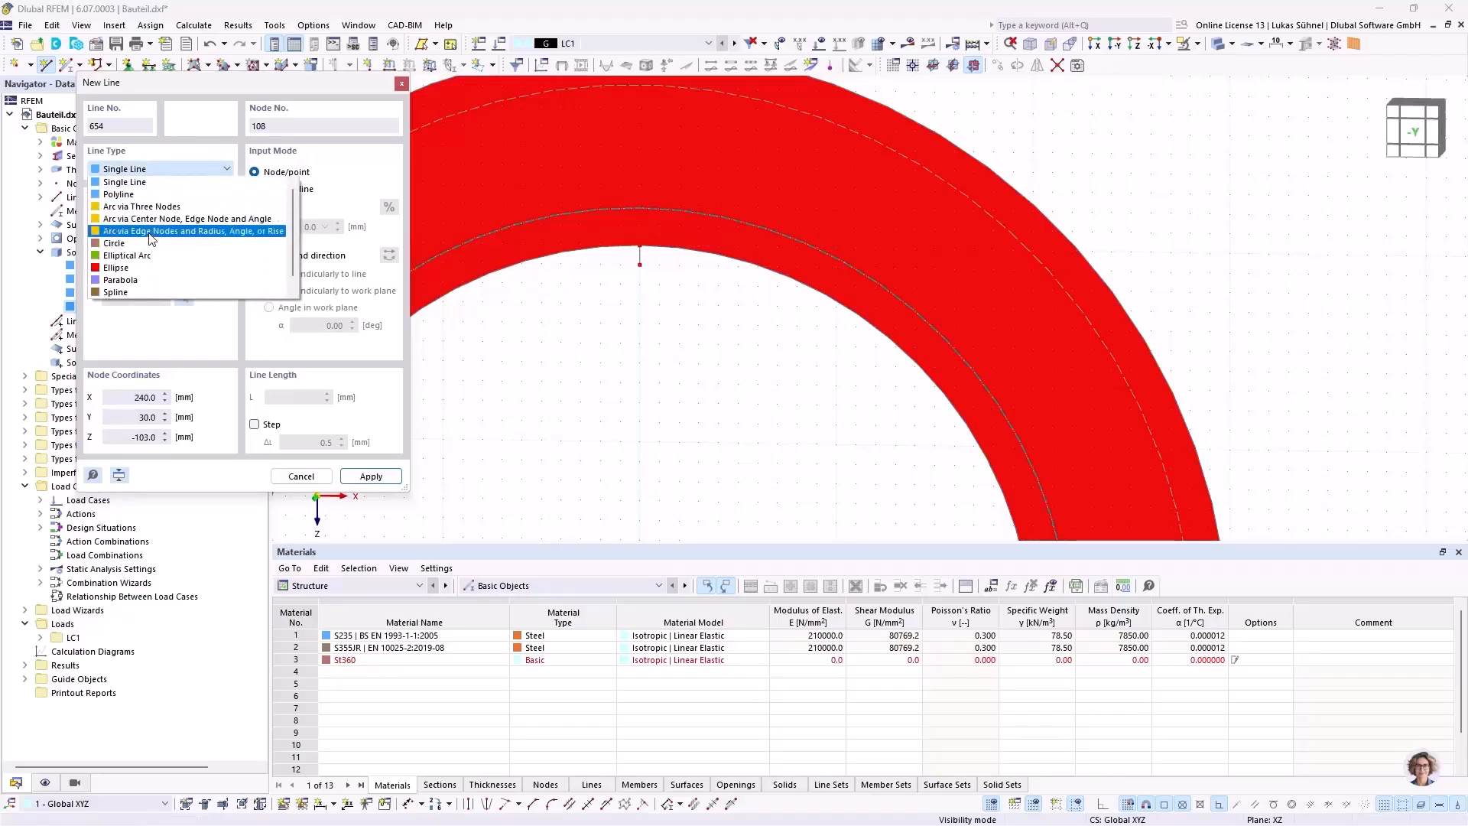
click(149, 232)
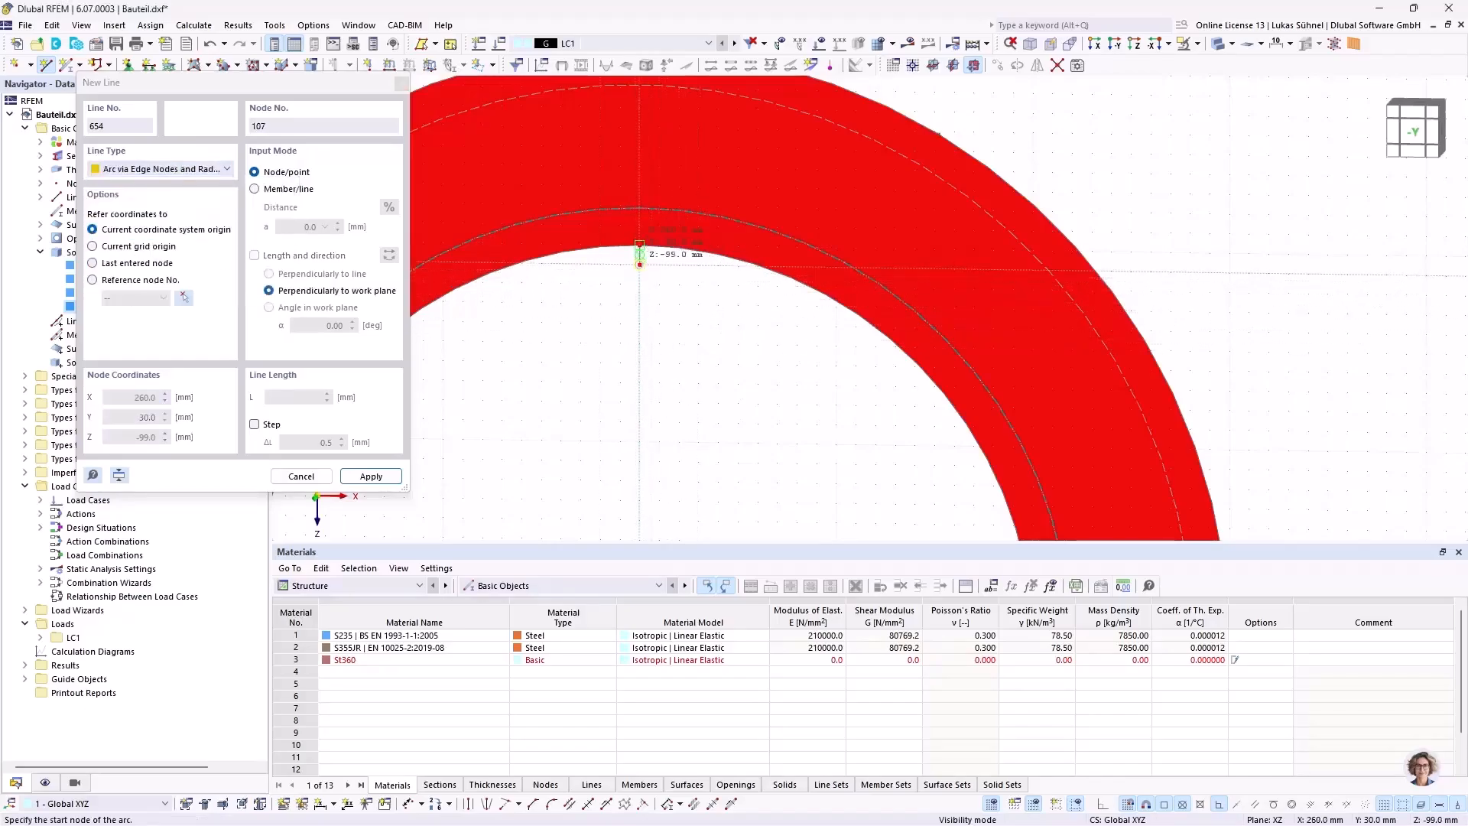
click(639, 207)
scroll(646, 187, down, 3)
scroll(652, 197, down, 2)
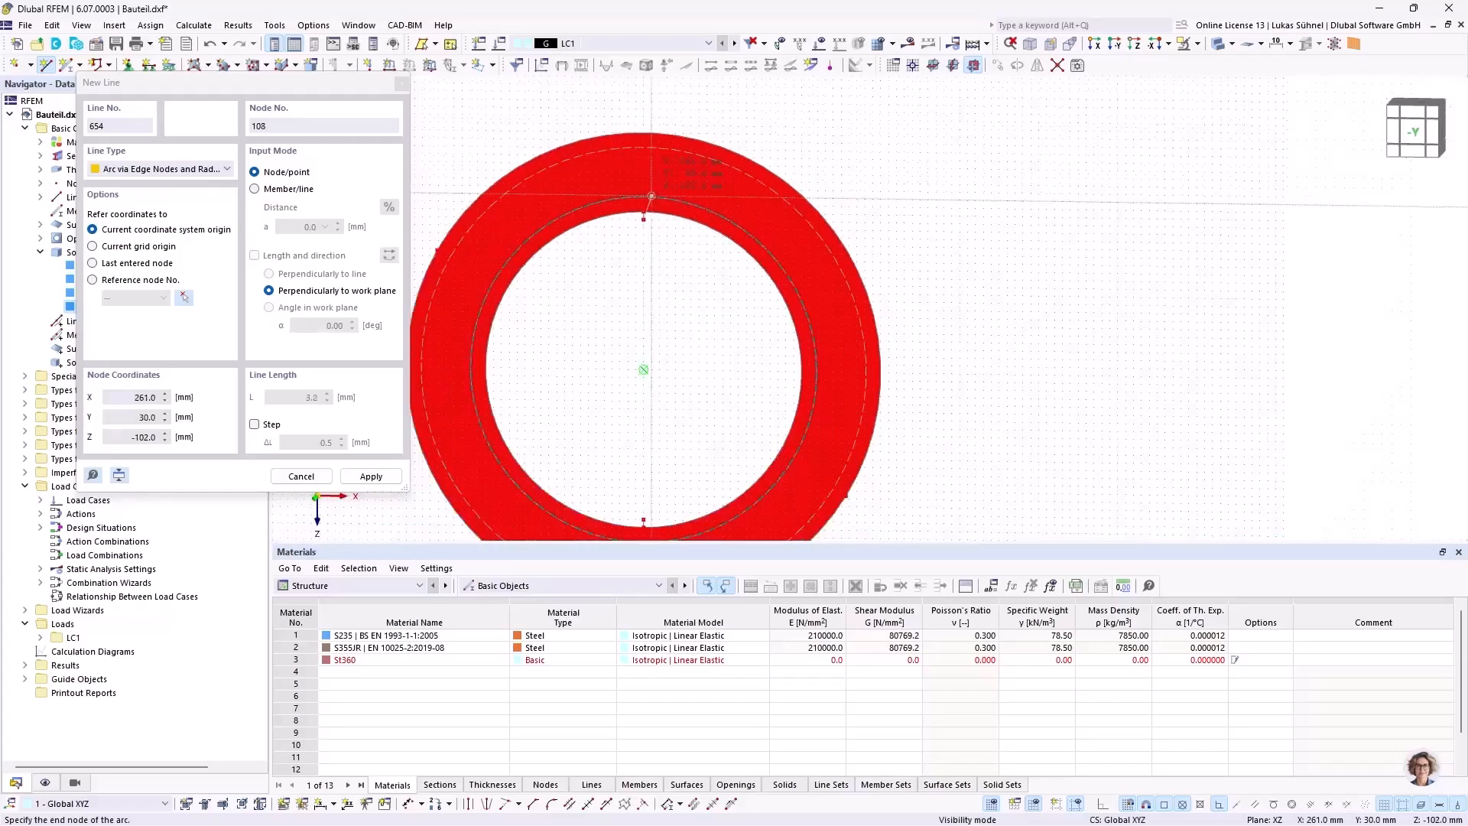
scroll(623, 263, up, 5)
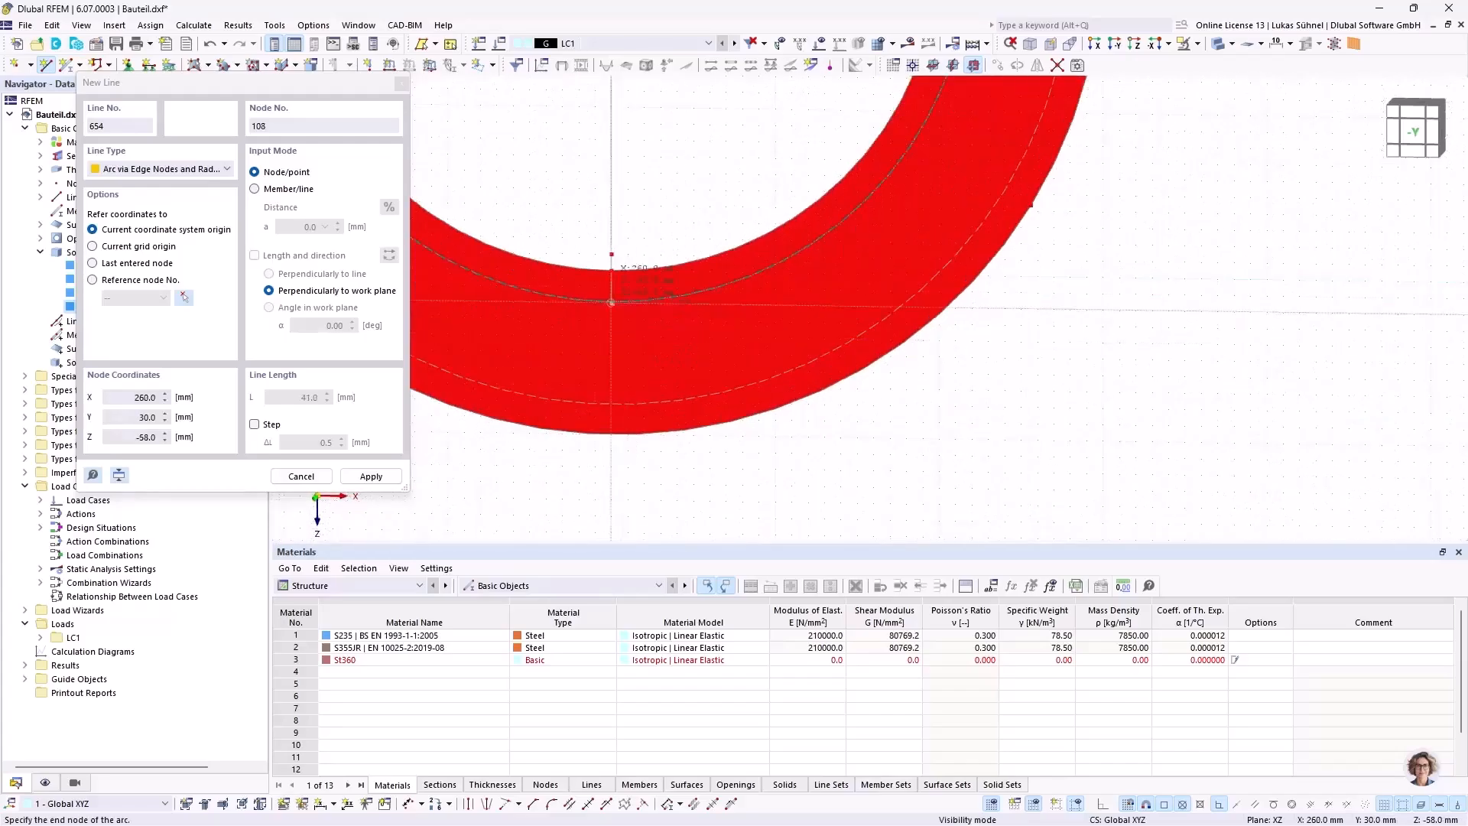
scroll(612, 302, up, 4)
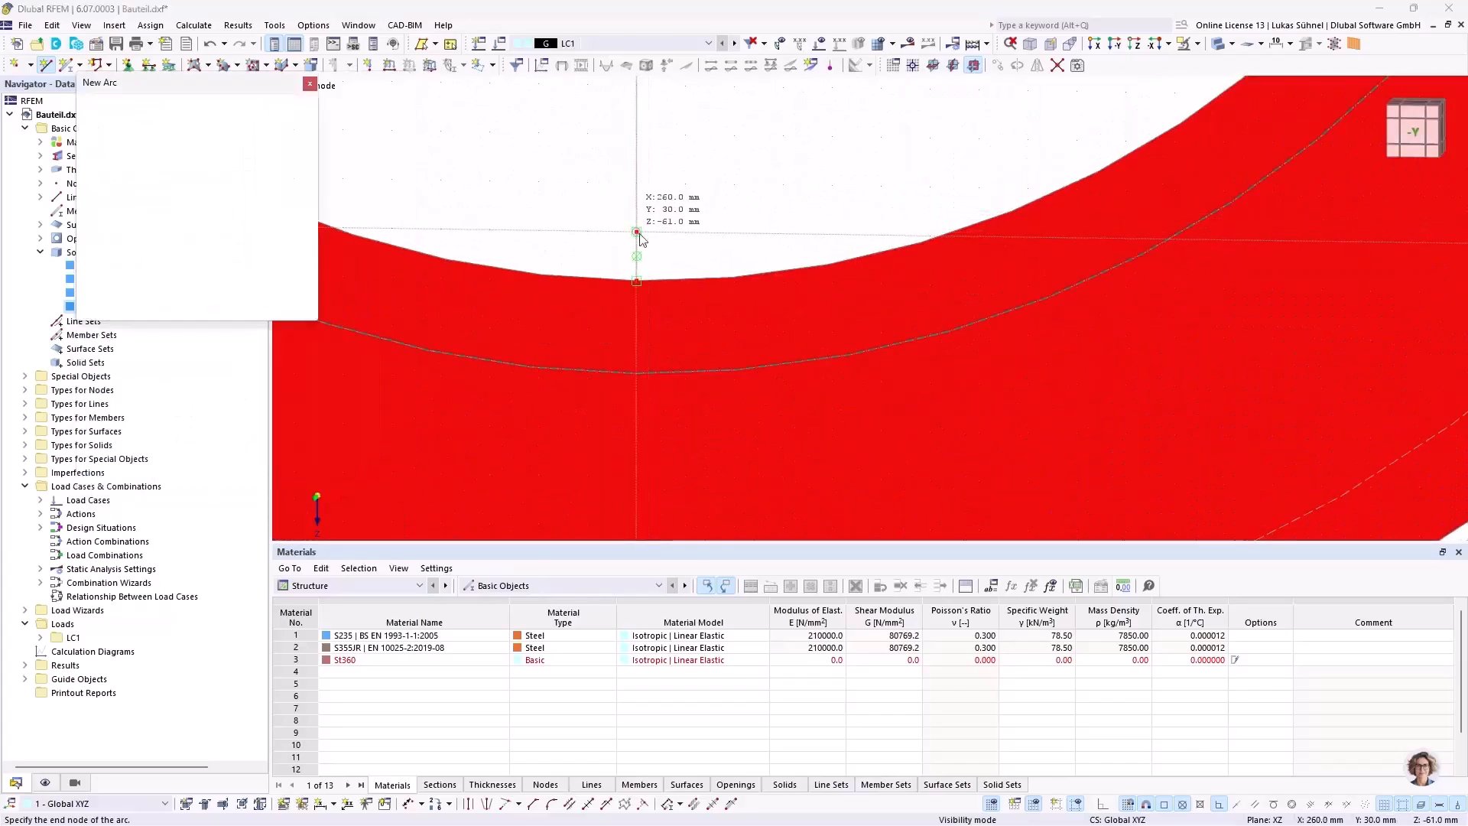
scroll(668, 367, down, 5)
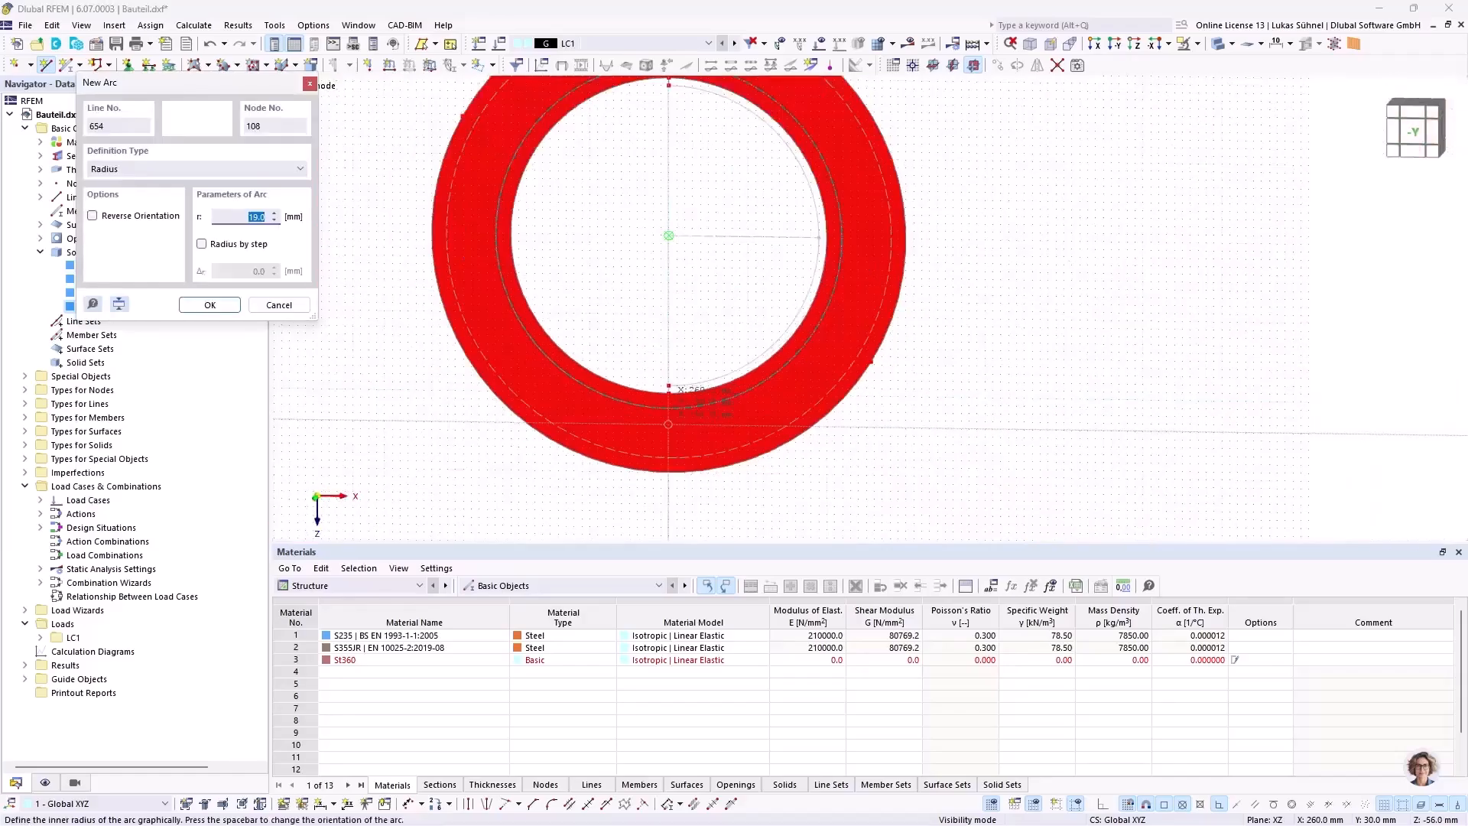
scroll(669, 235, up, 4)
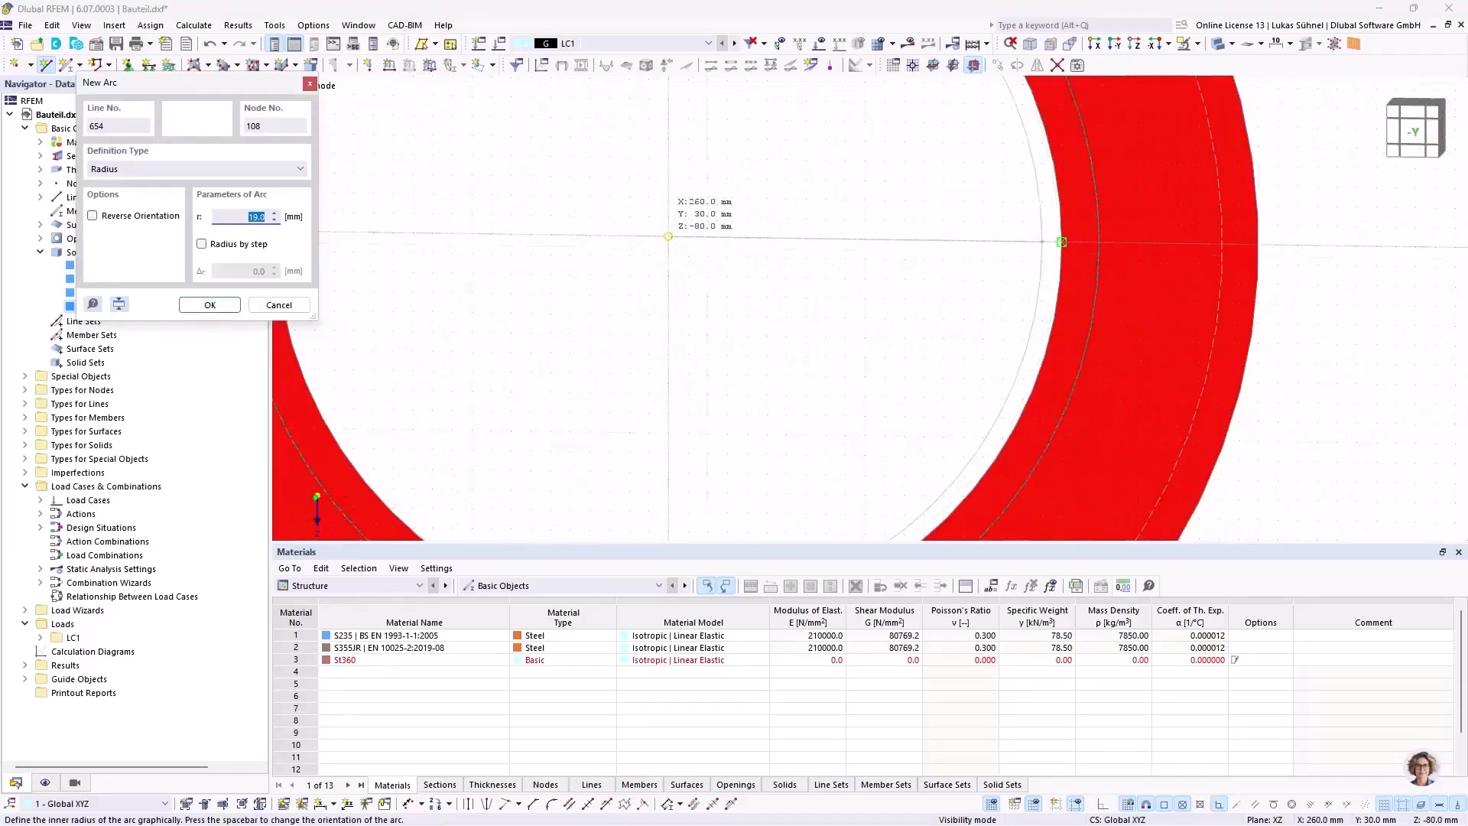
click(668, 236)
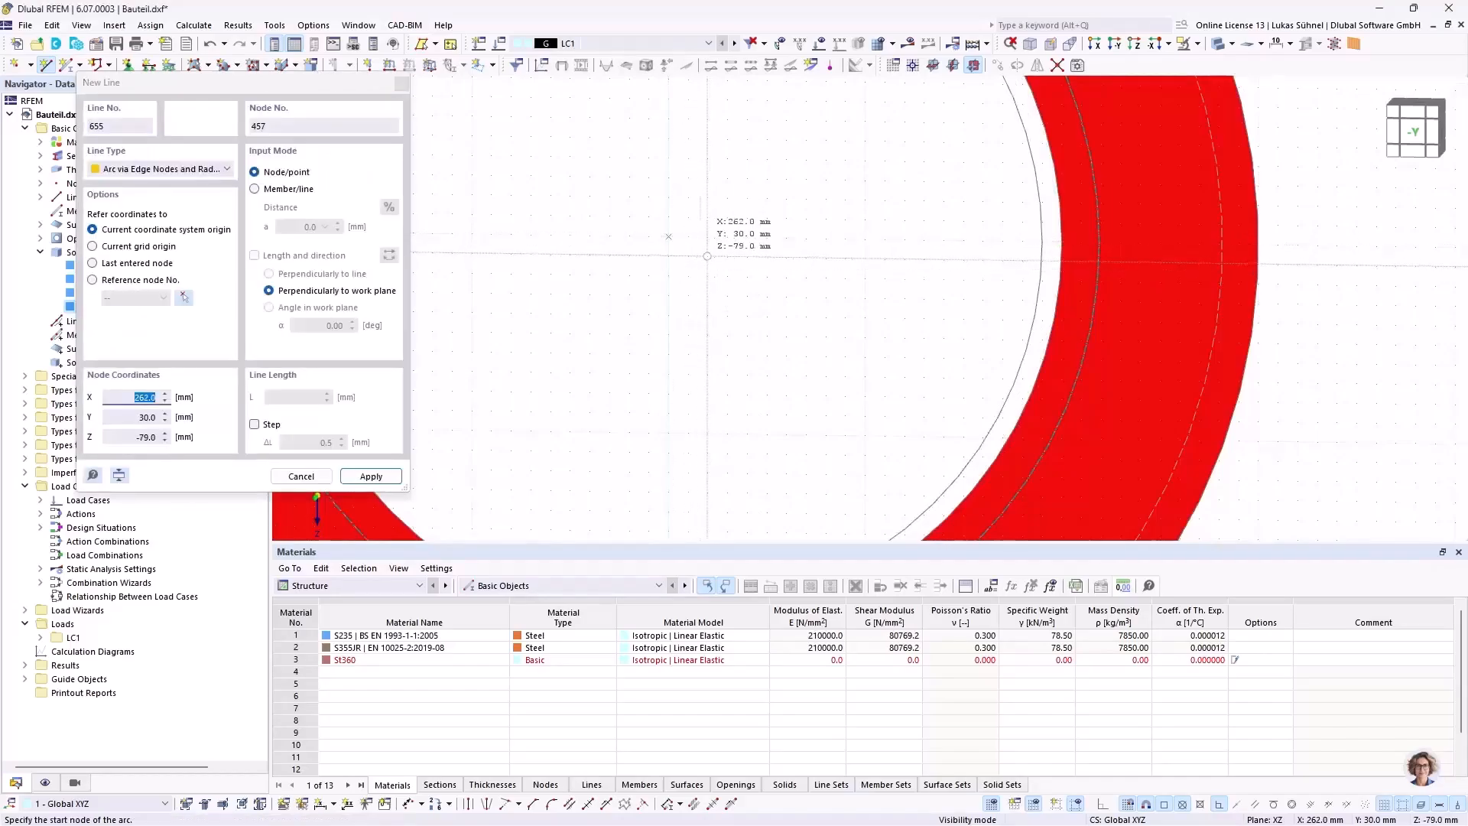
key(Escape)
scroll(668, 254, down, 2)
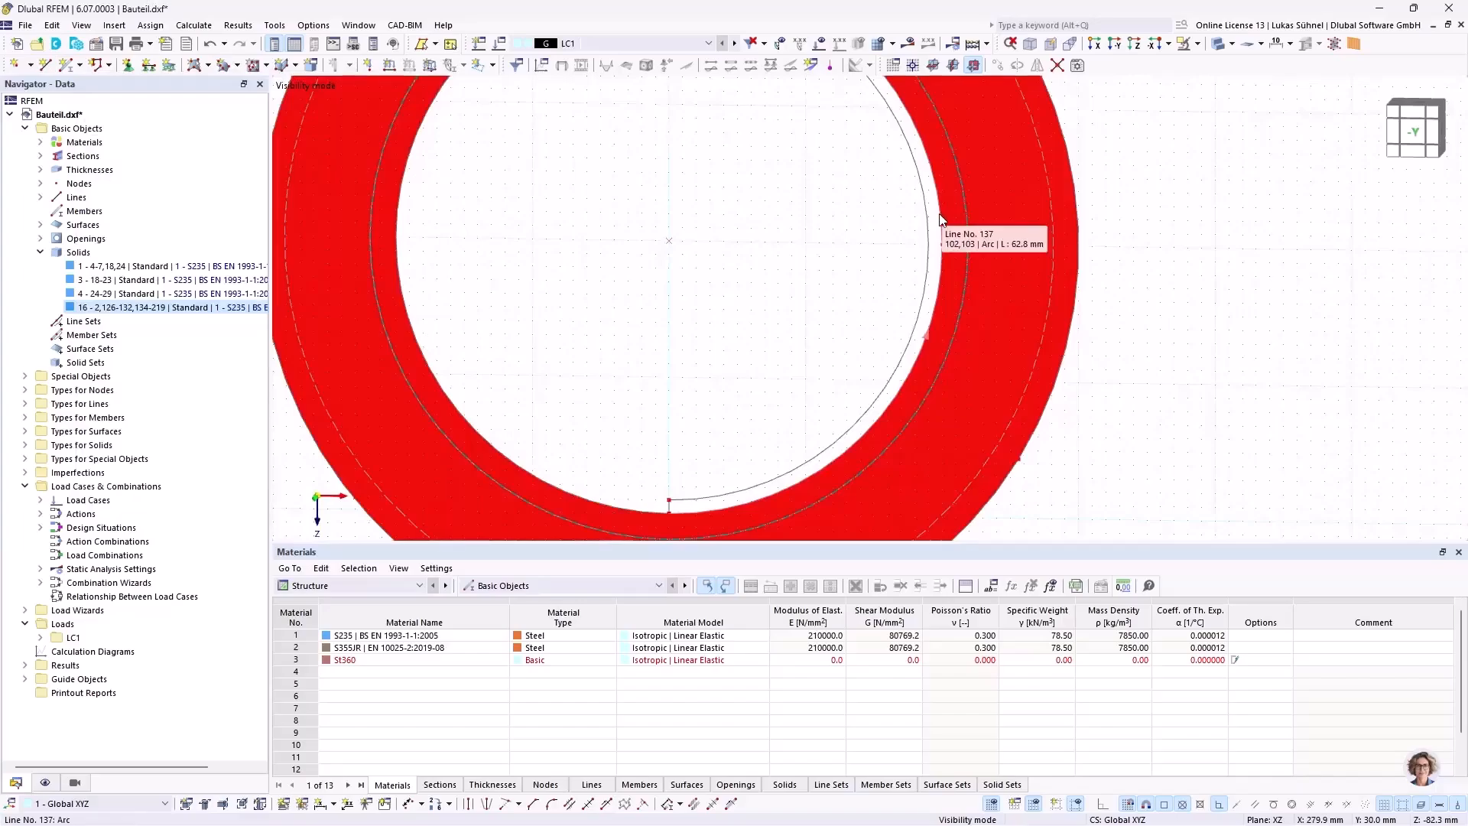
Step: Try to create a surface without thickness from the arc, the short lines and the bore edge as boundary lines
scroll(758, 286, down, 3)
ctrl+middle_drag(746, 265, 696, 374)
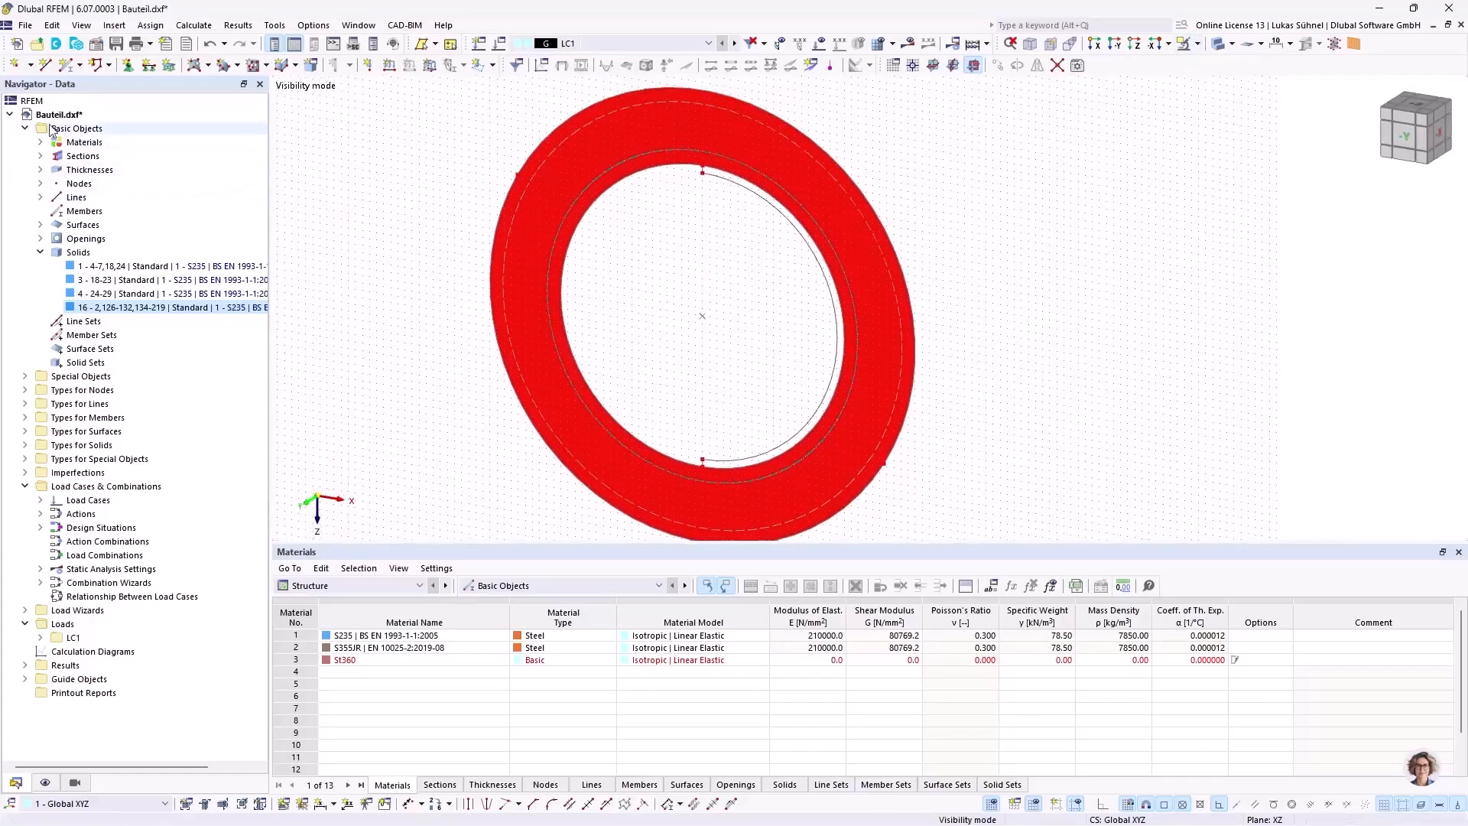
click(208, 65)
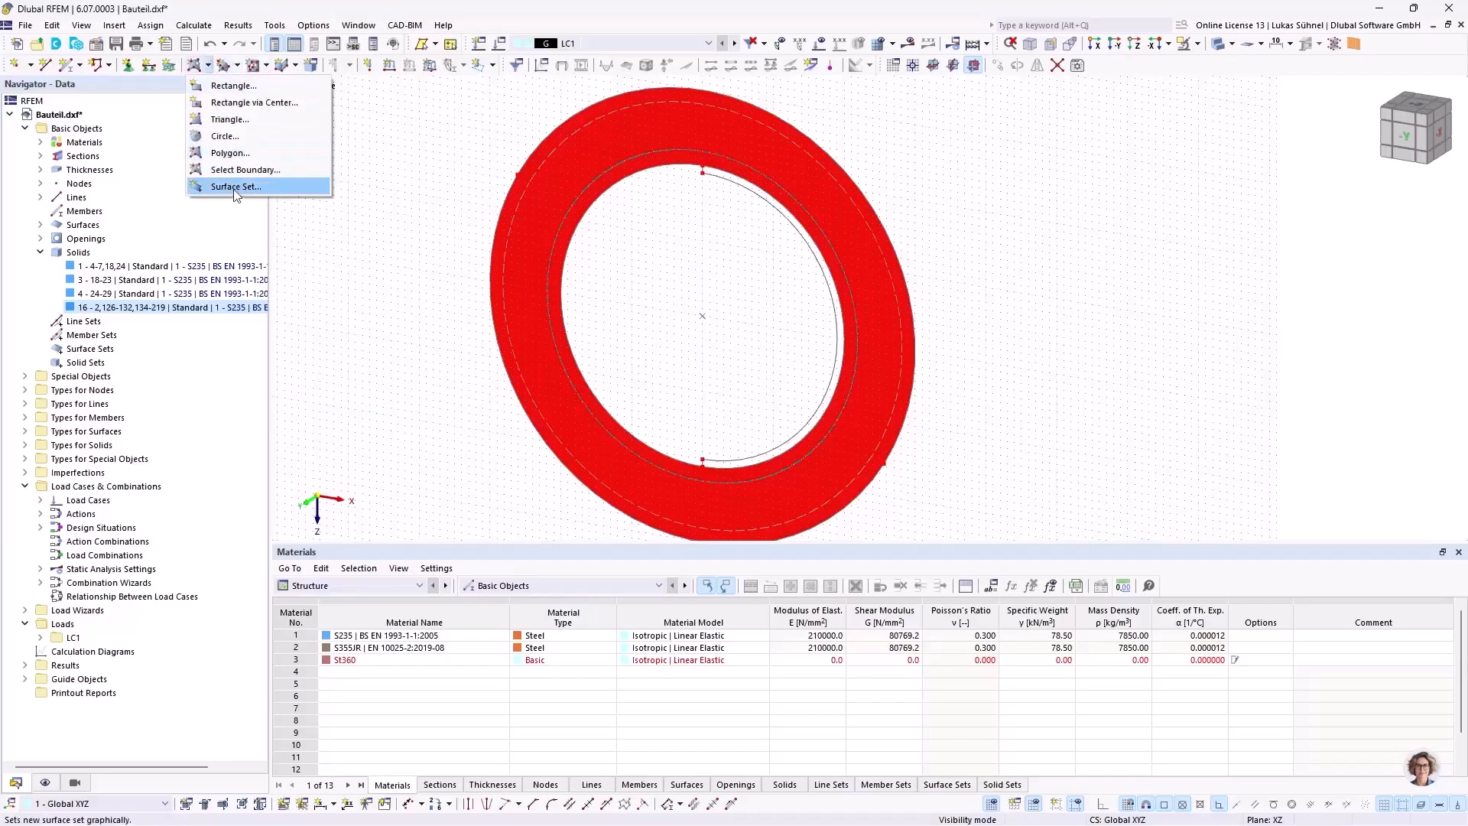
click(244, 169)
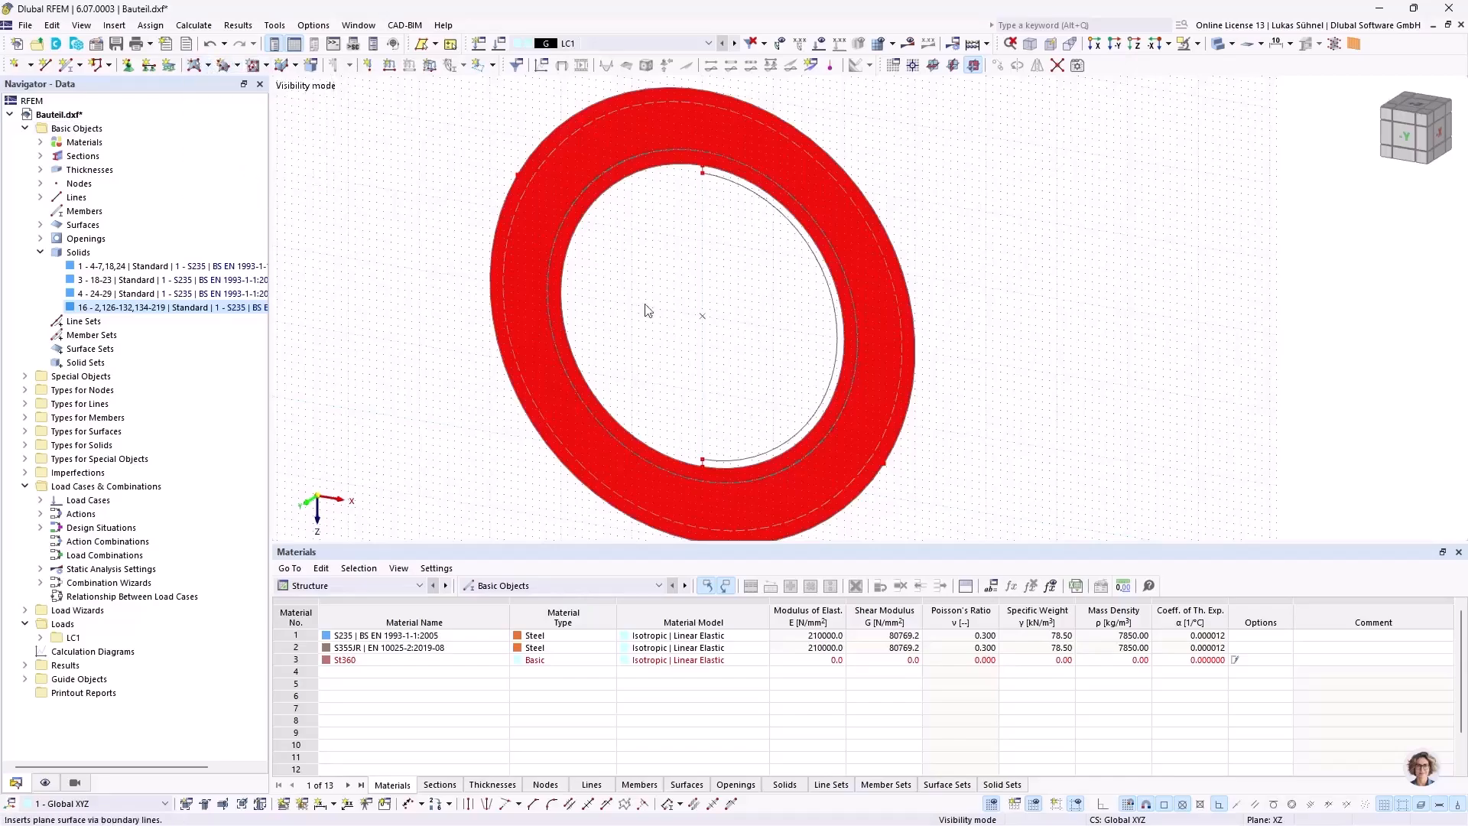
click(649, 310)
click(1084, 716)
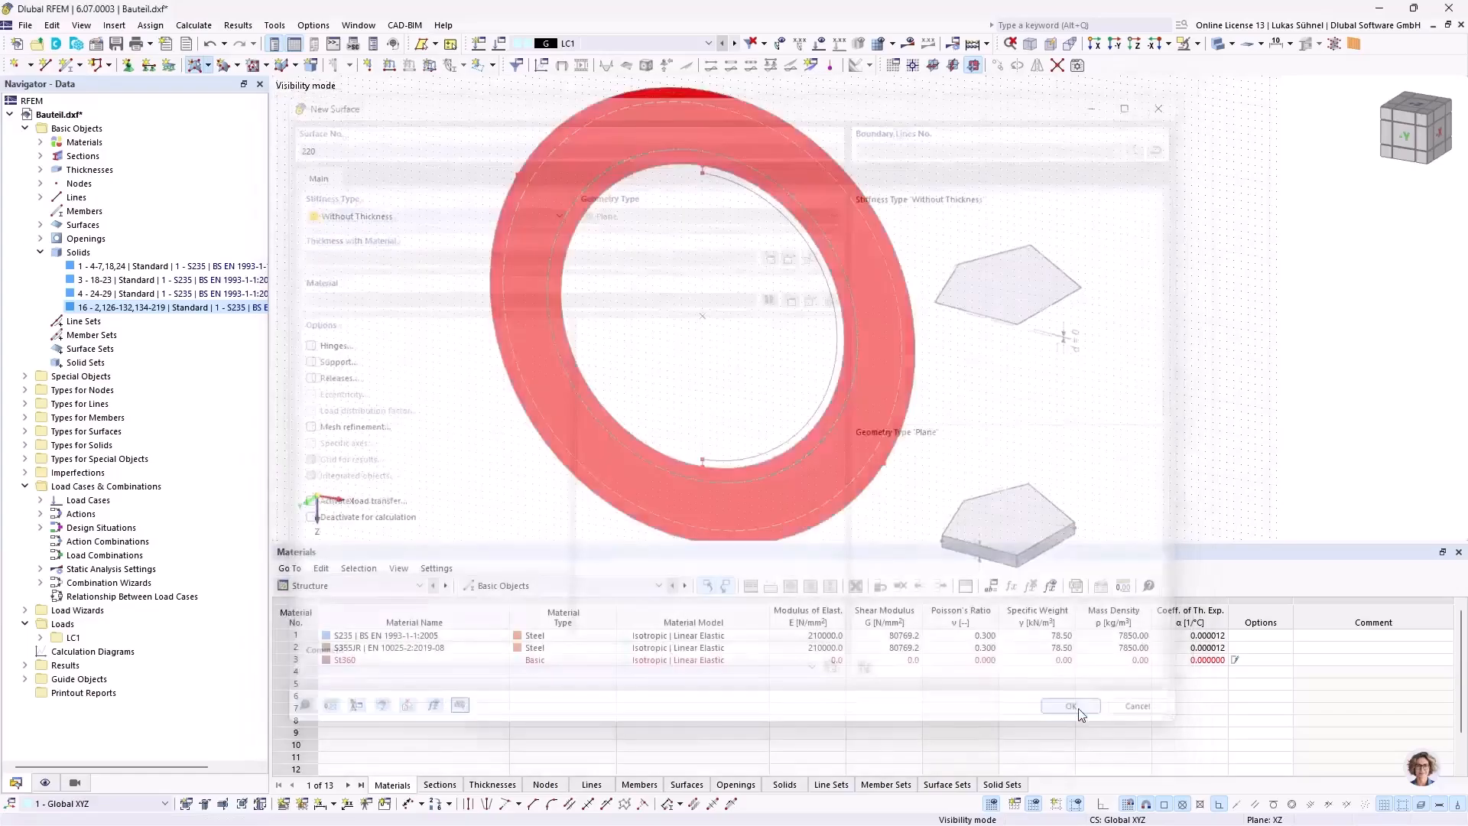
scroll(773, 451, up, 5)
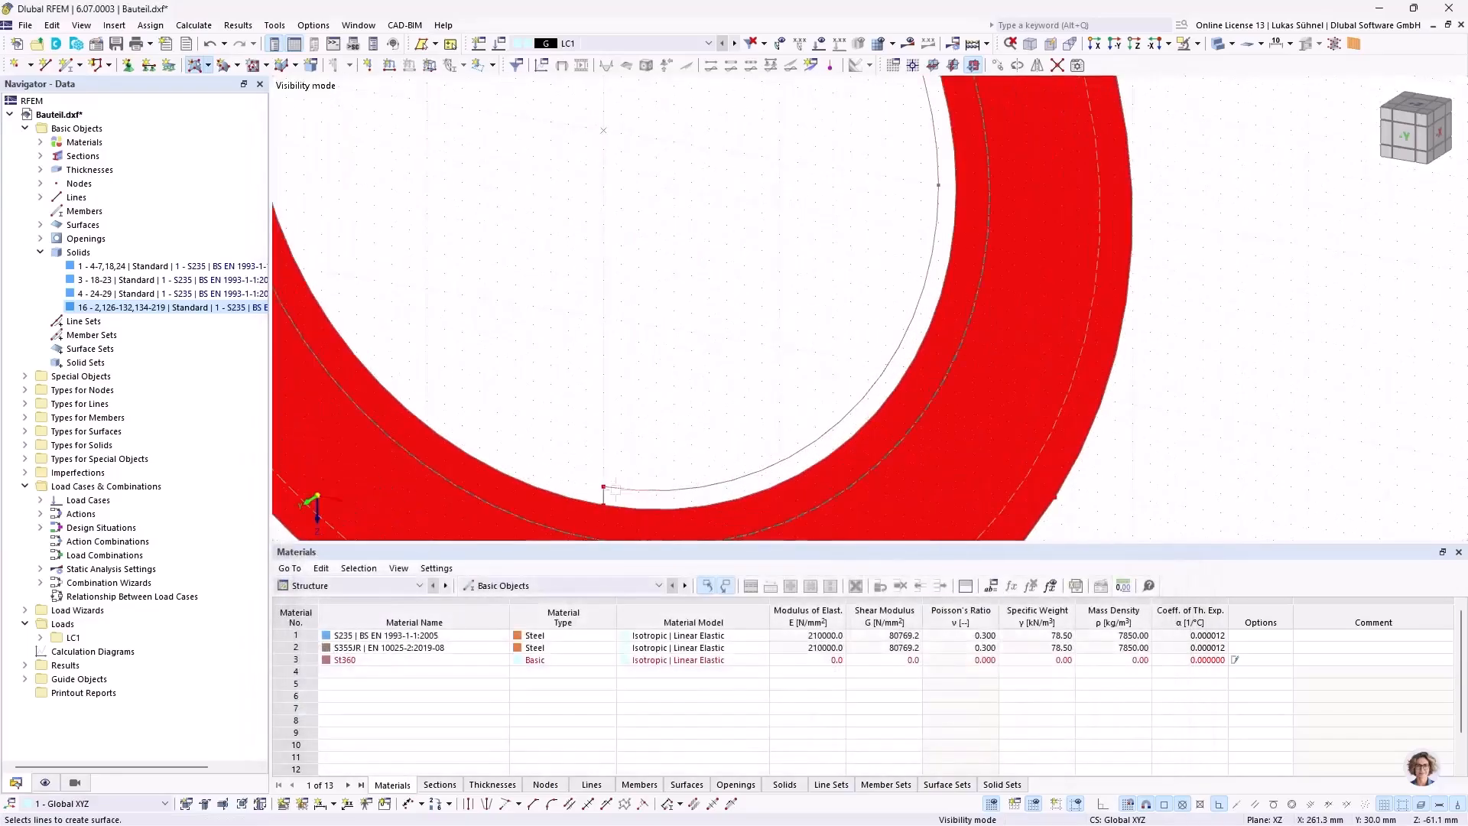
click(604, 497)
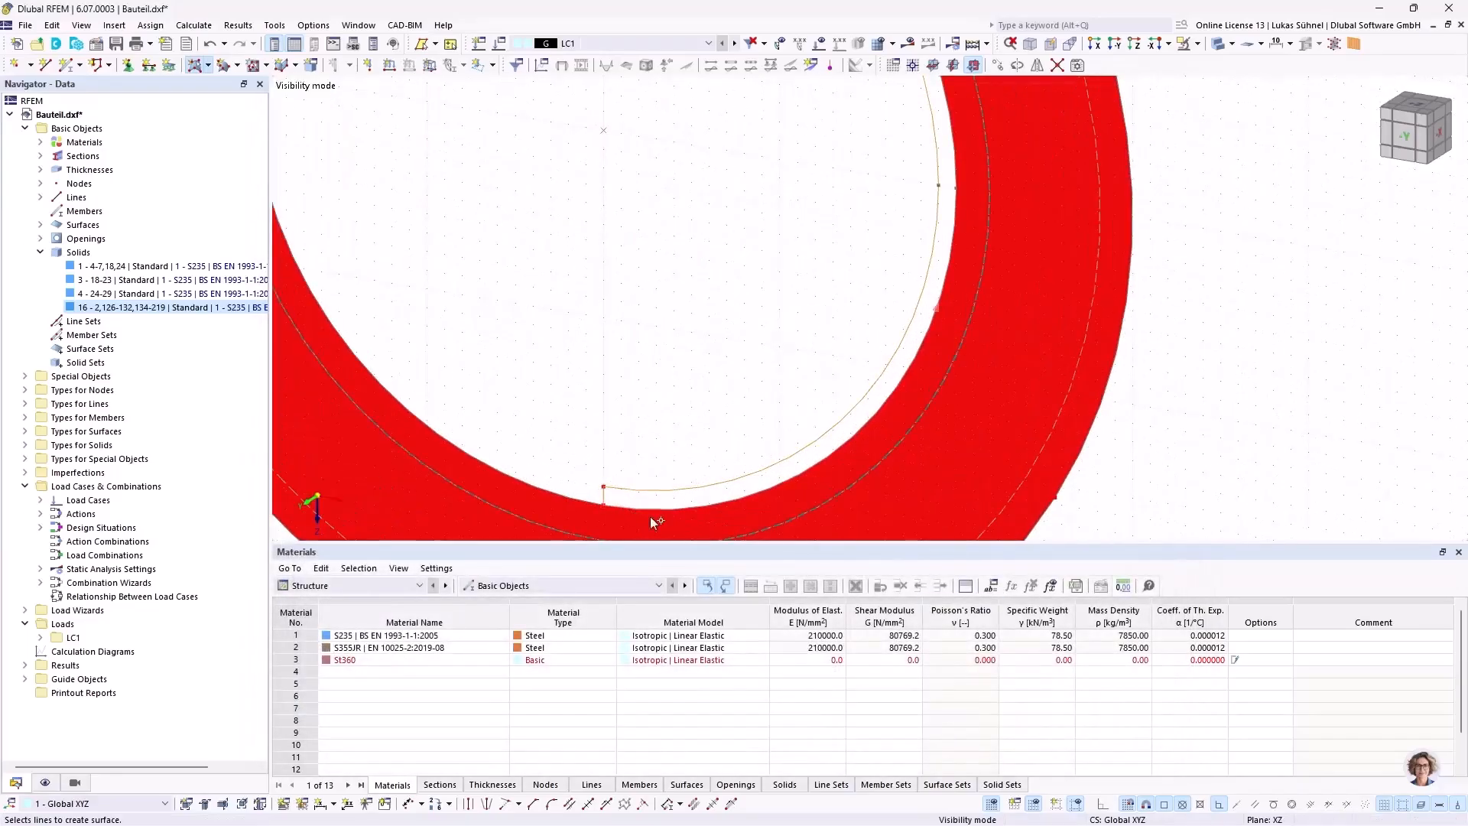
scroll(653, 517, down, 4)
scroll(626, 139, up, 1)
scroll(623, 145, up, 3)
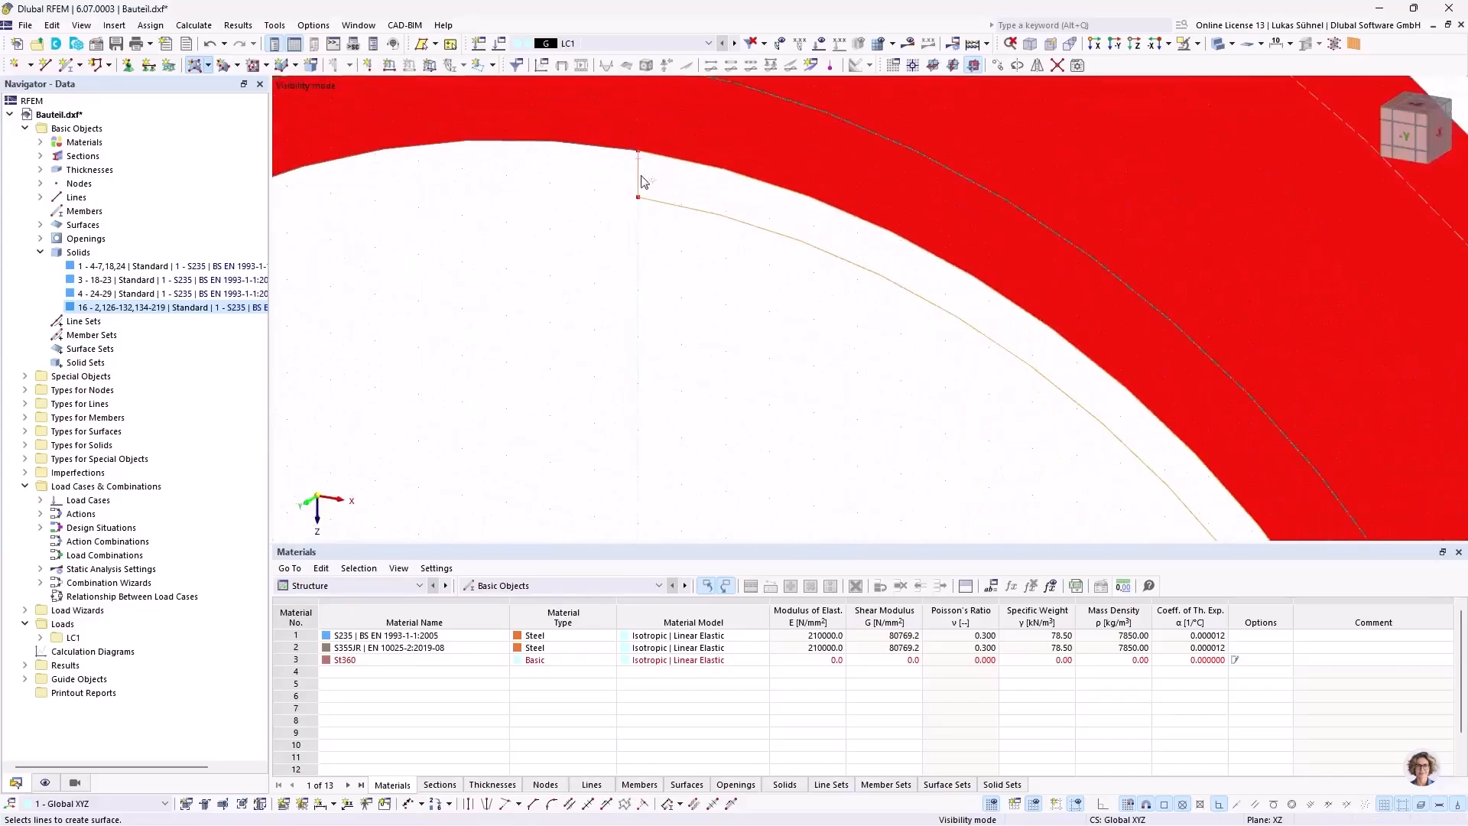
scroll(641, 185, down, 4)
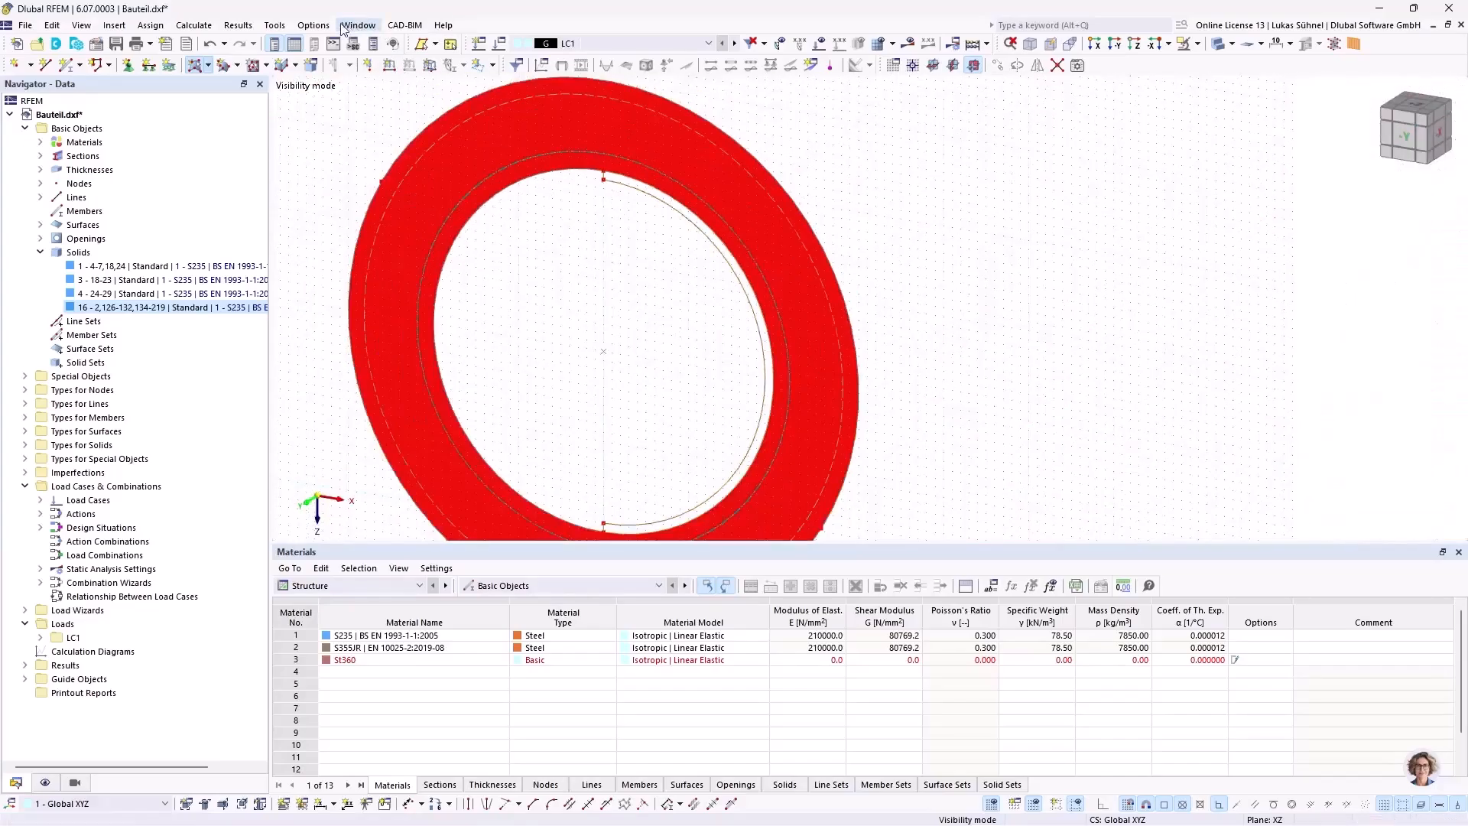
Step: Run the model check for identical nodes with 0.5 mm tolerance and apply the cleanup to all listed node groups
click(275, 24)
mouse_move(352, 255)
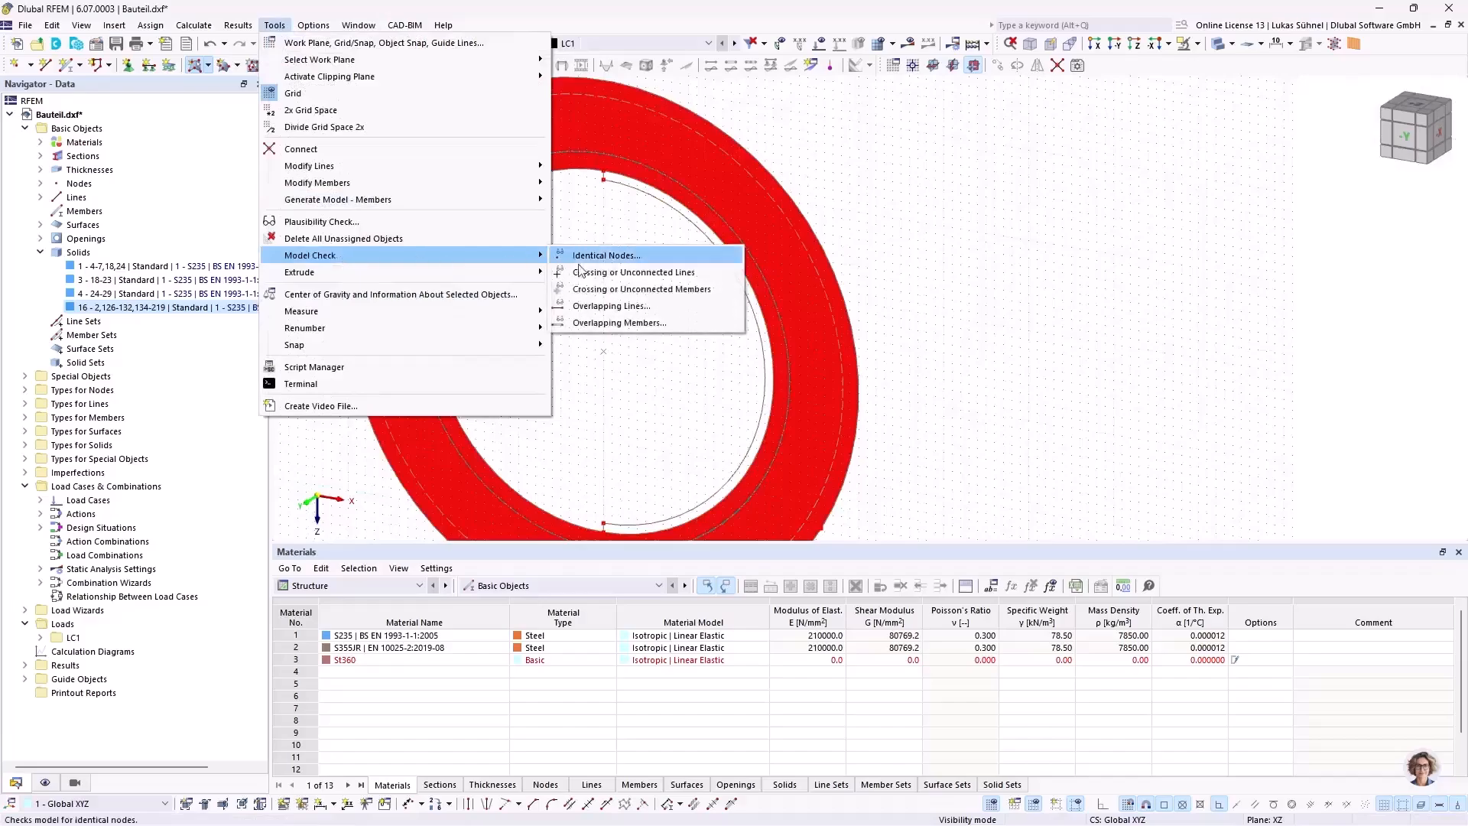
click(604, 255)
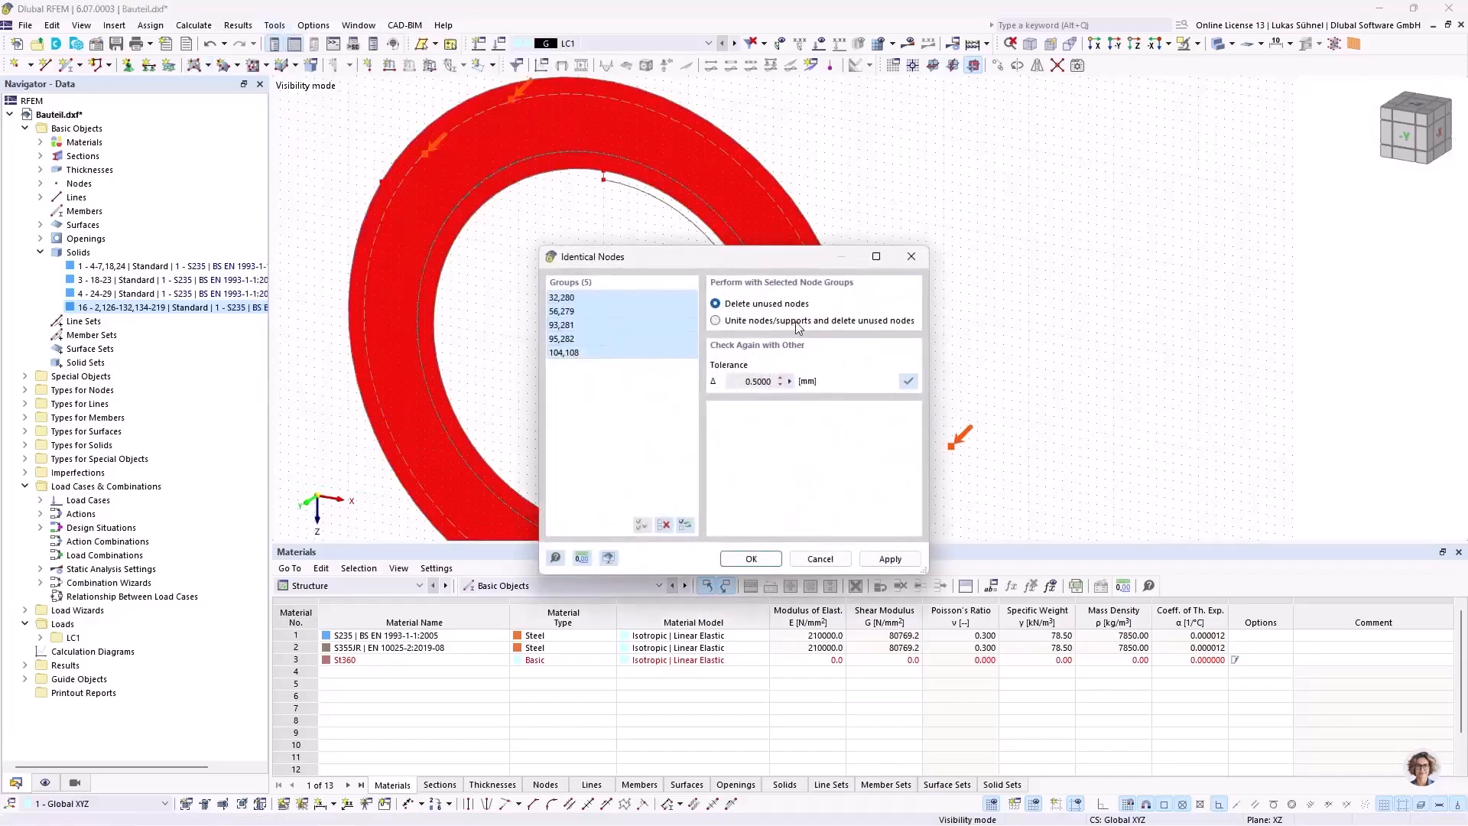
click(752, 561)
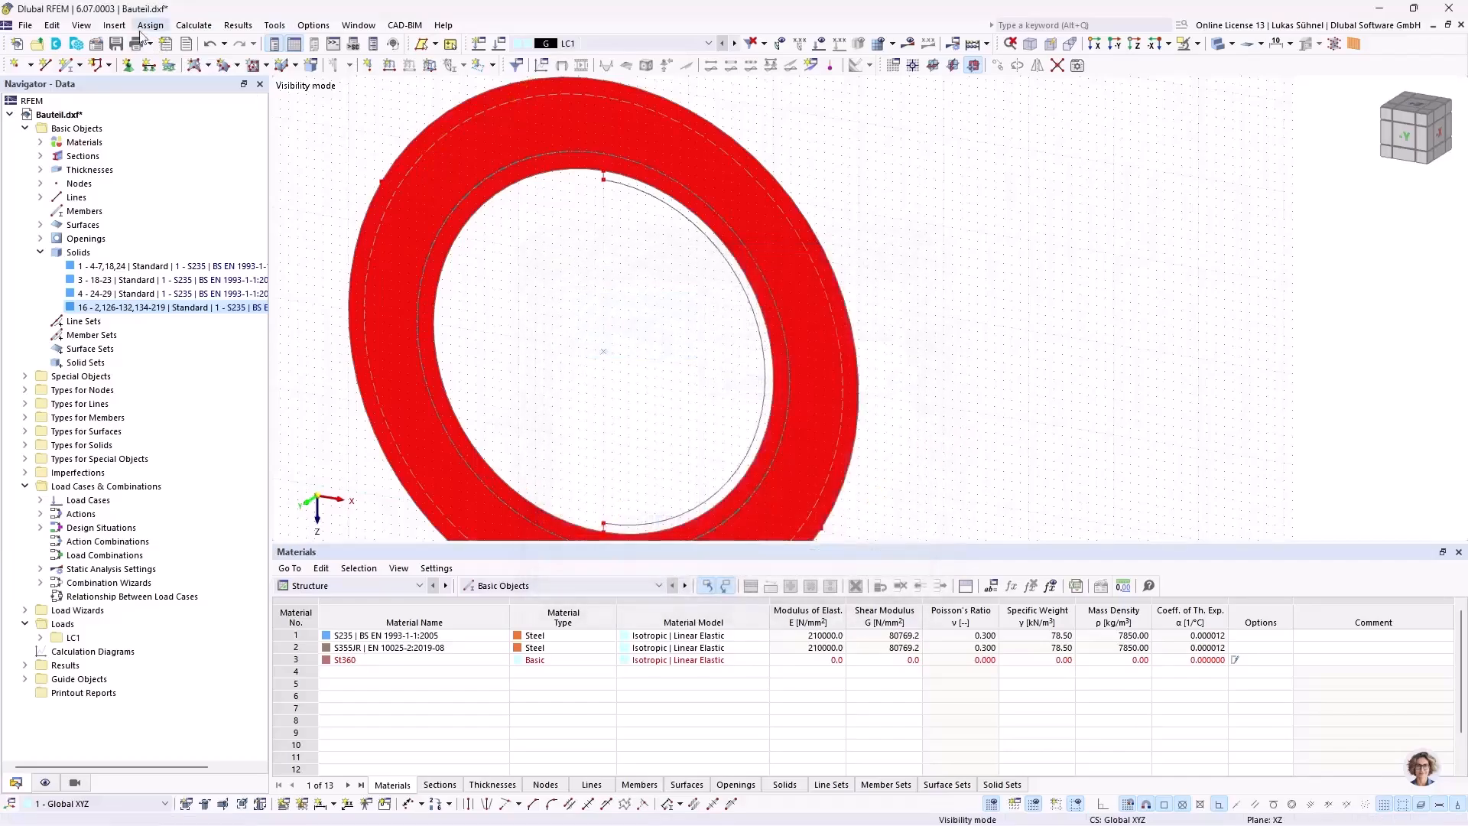
Step: Create a plane surface without thickness bounded by the inner arc, both short lines and the bore edge
click(195, 64)
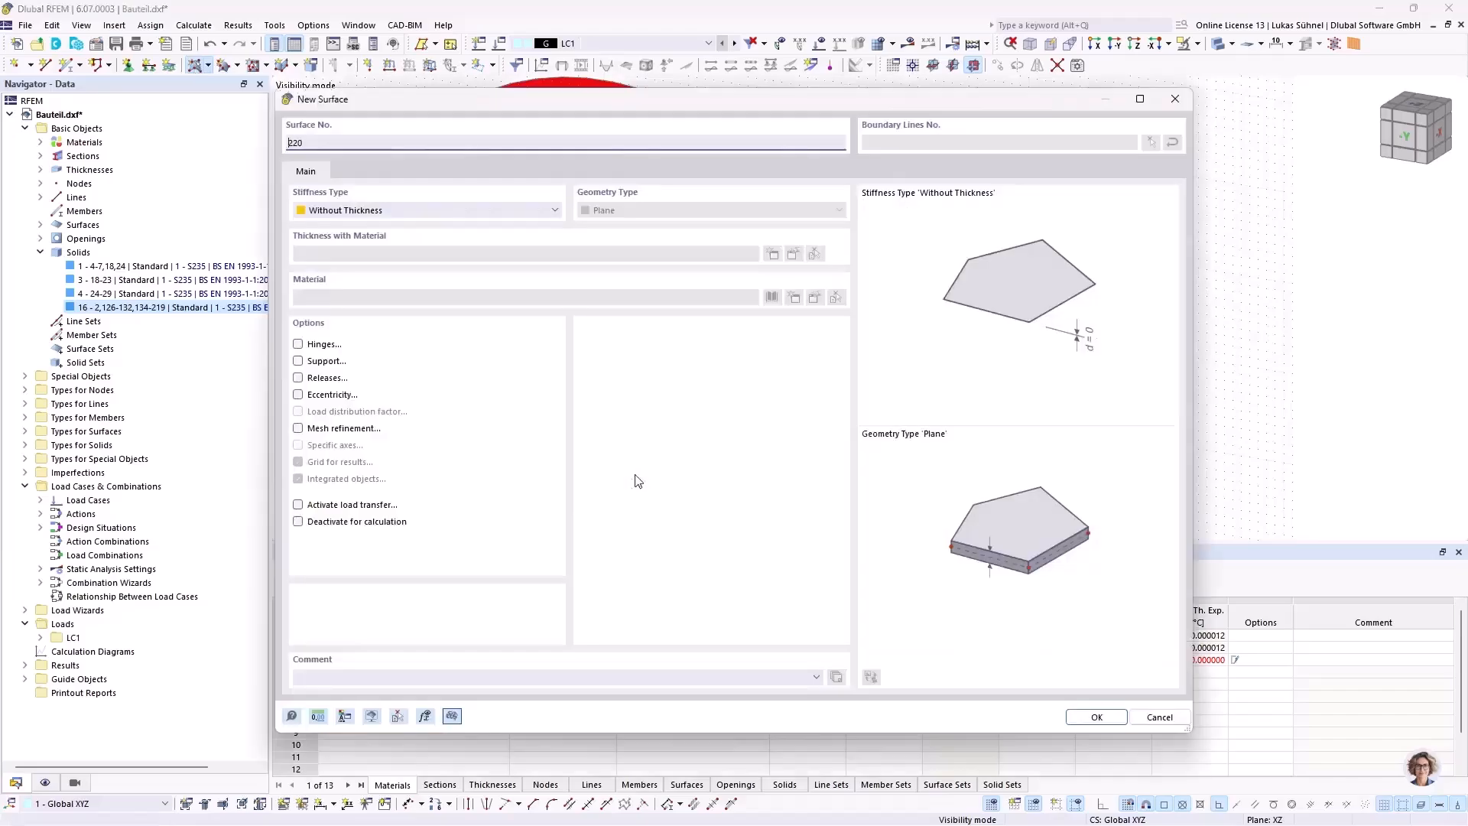
click(1083, 717)
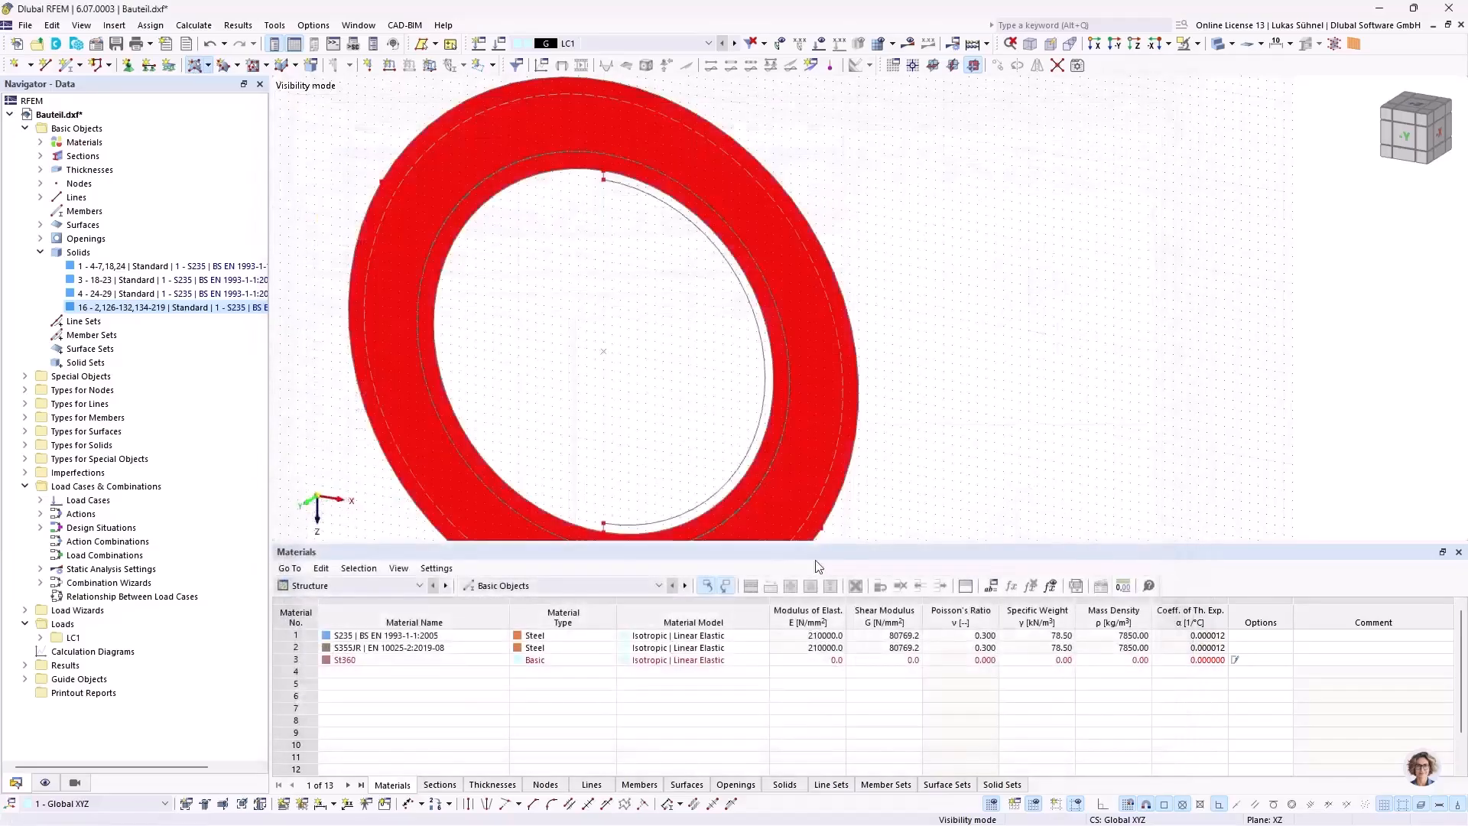
click(657, 527)
key(Escape)
Step: Cancel the visibility mode to show the whole component, and inspect the narrow half-ring surface at the hub bore
middle_drag(596, 320, 677, 266)
click(1197, 43)
click(1193, 175)
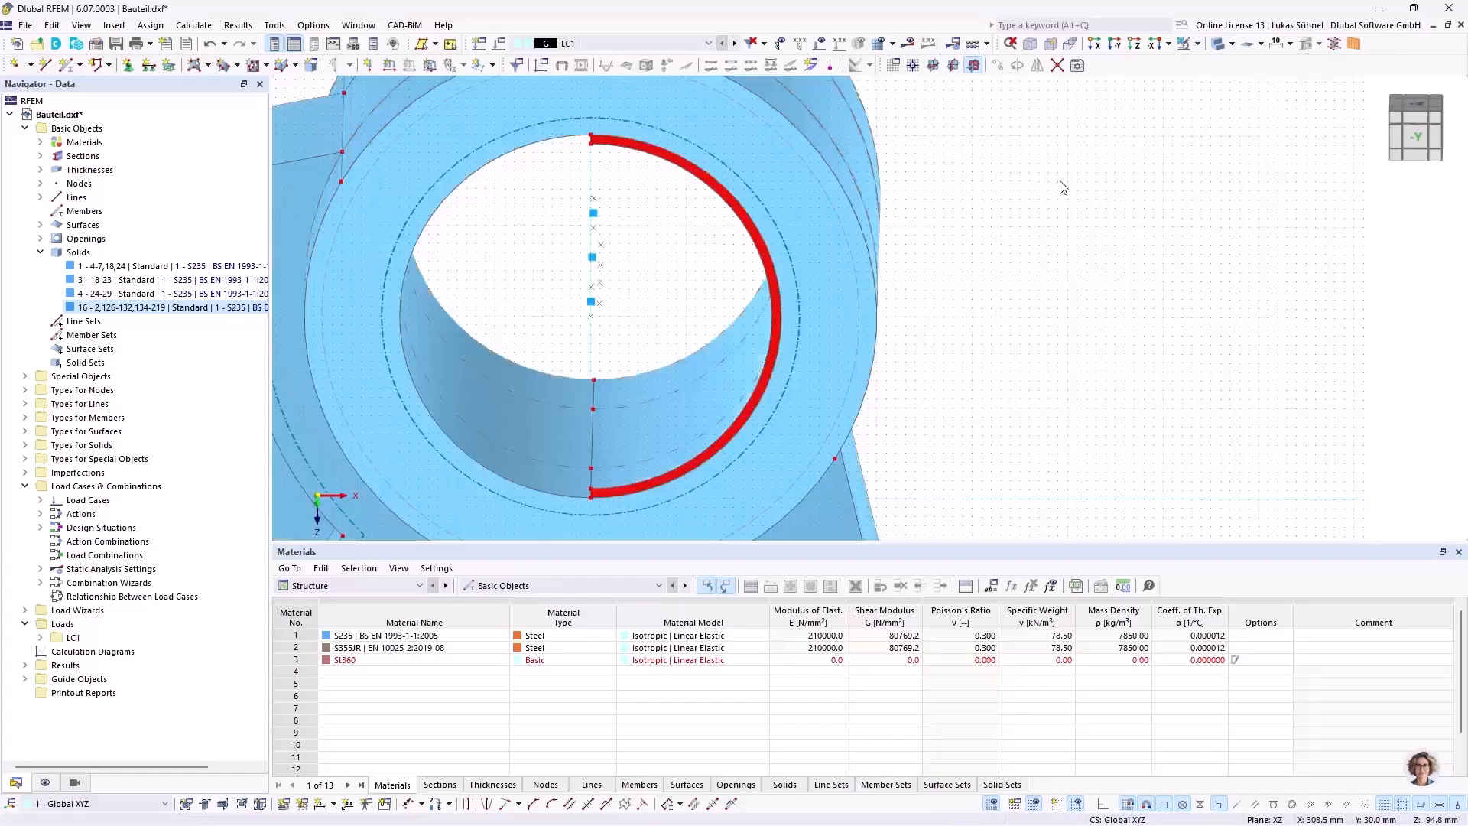
middle_drag(1026, 314, 1064, 274)
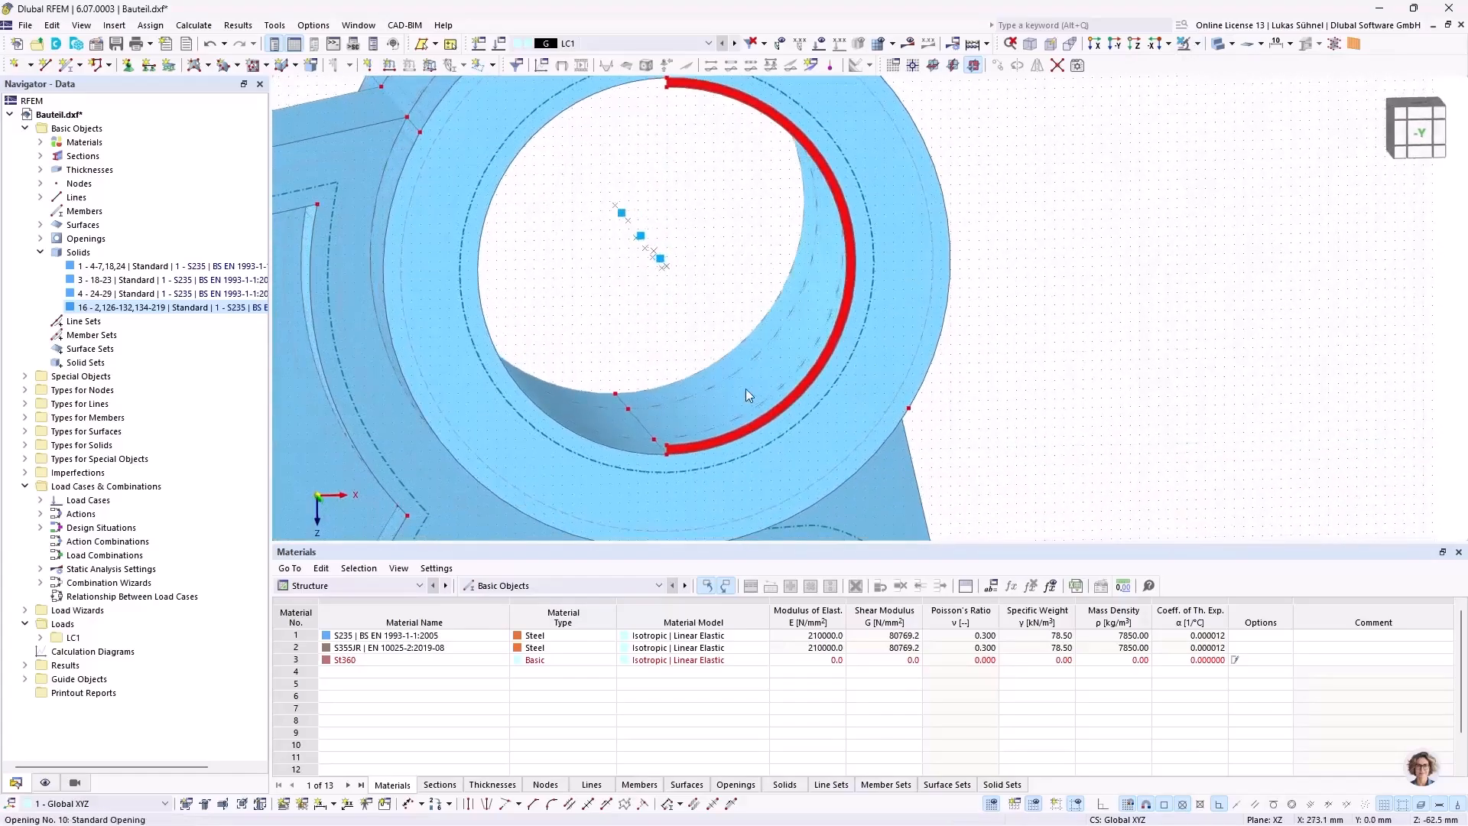
scroll(852, 222, up, 2)
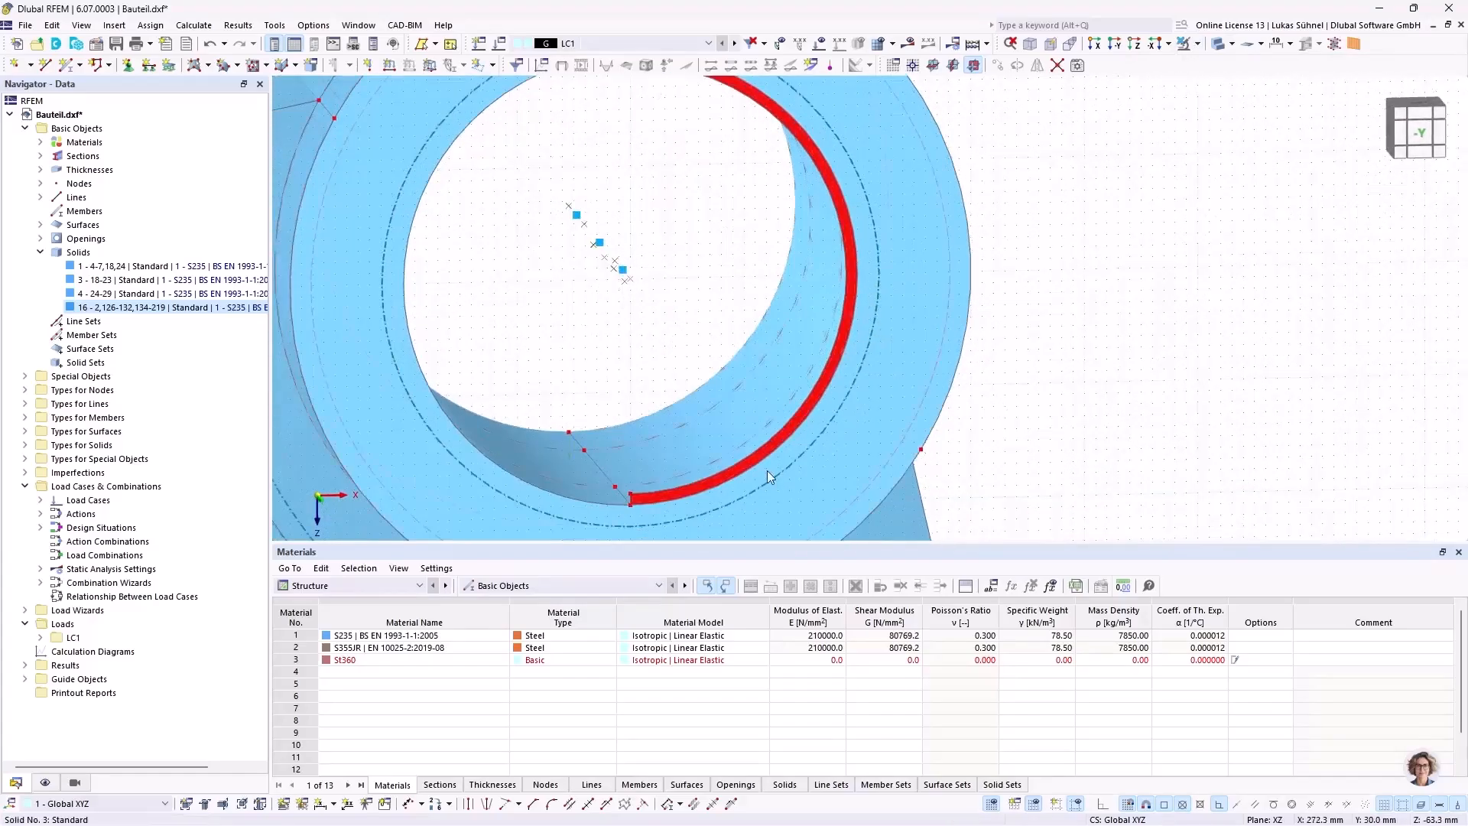
scroll(635, 505, up, 2)
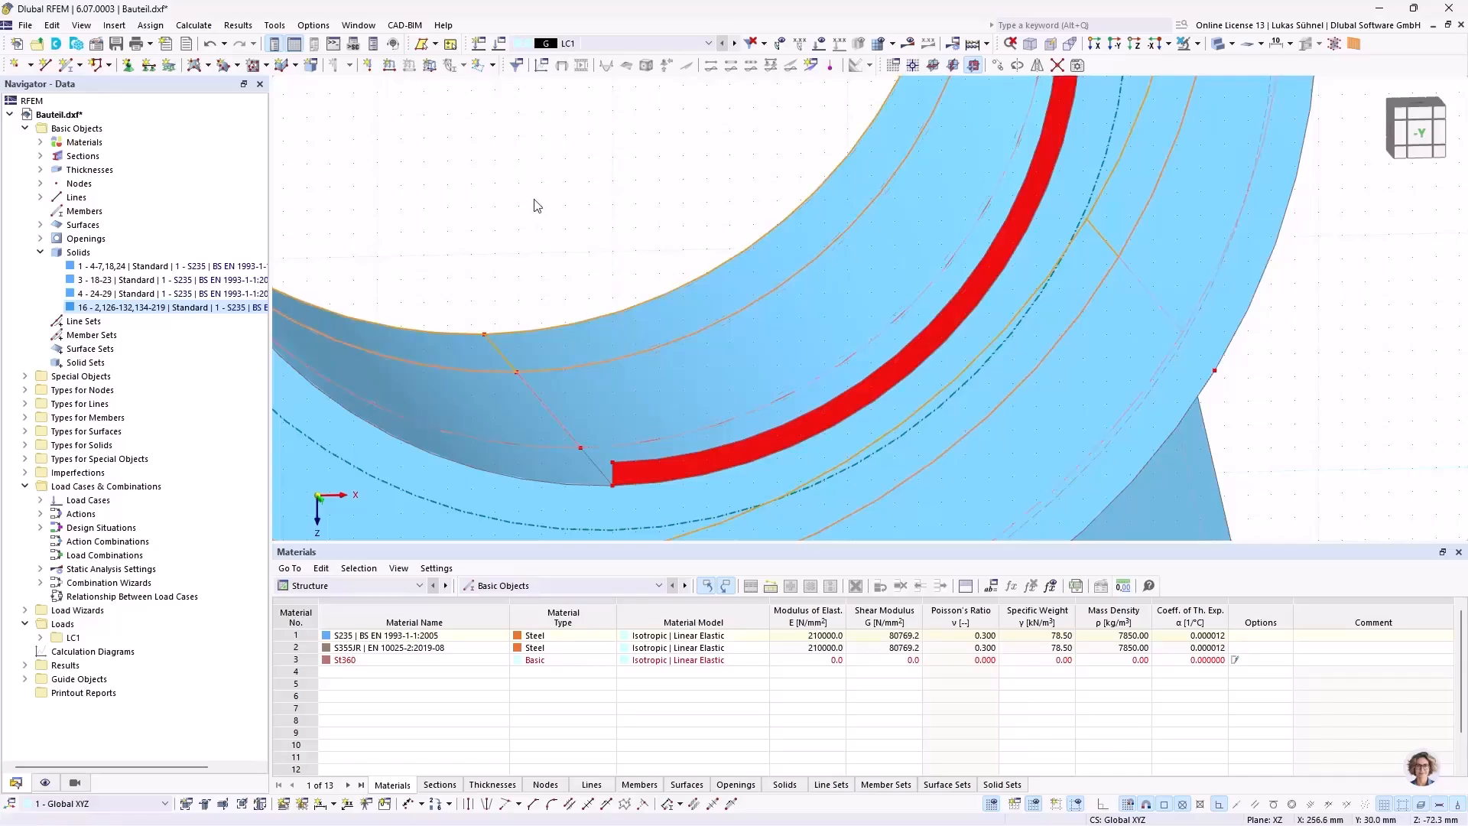
Step: Set up a copy of the half-ring surface with a Y displacement of -10 mm, picking the vector from points on the bore edge
scroll(654, 463, up, 3)
right_click(654, 463)
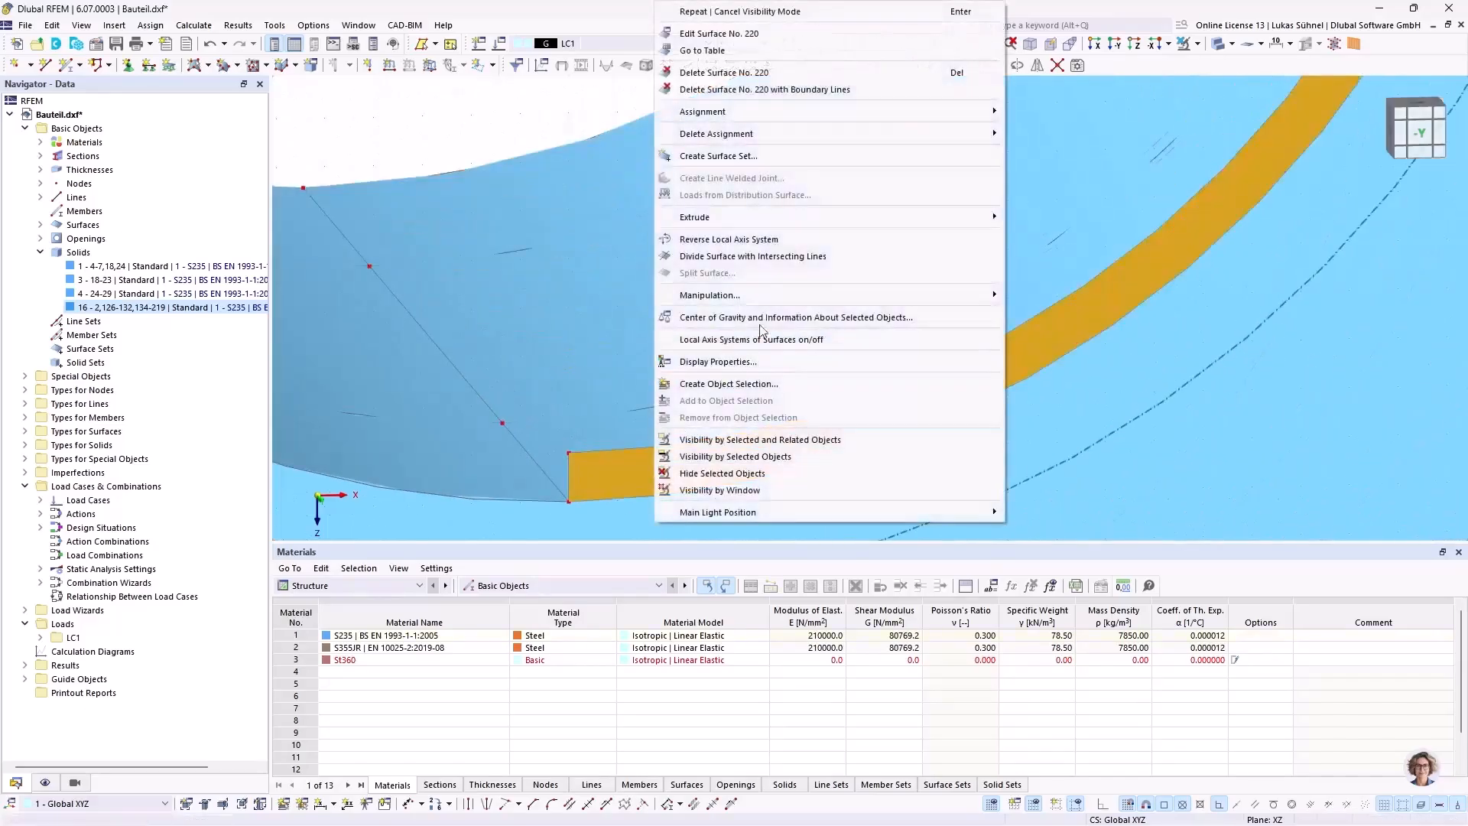
mouse_move(957, 298)
click(1050, 296)
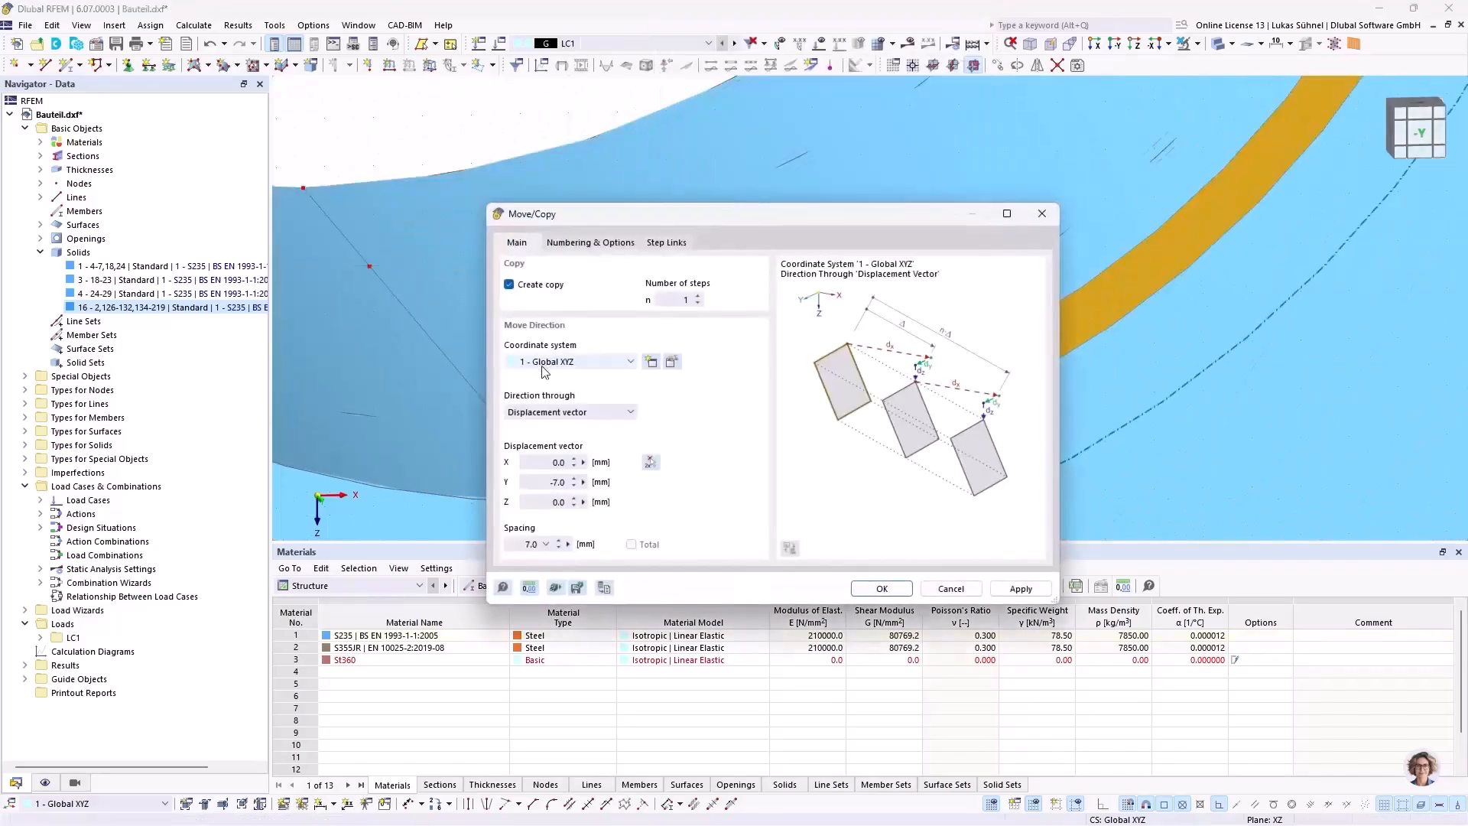
click(649, 462)
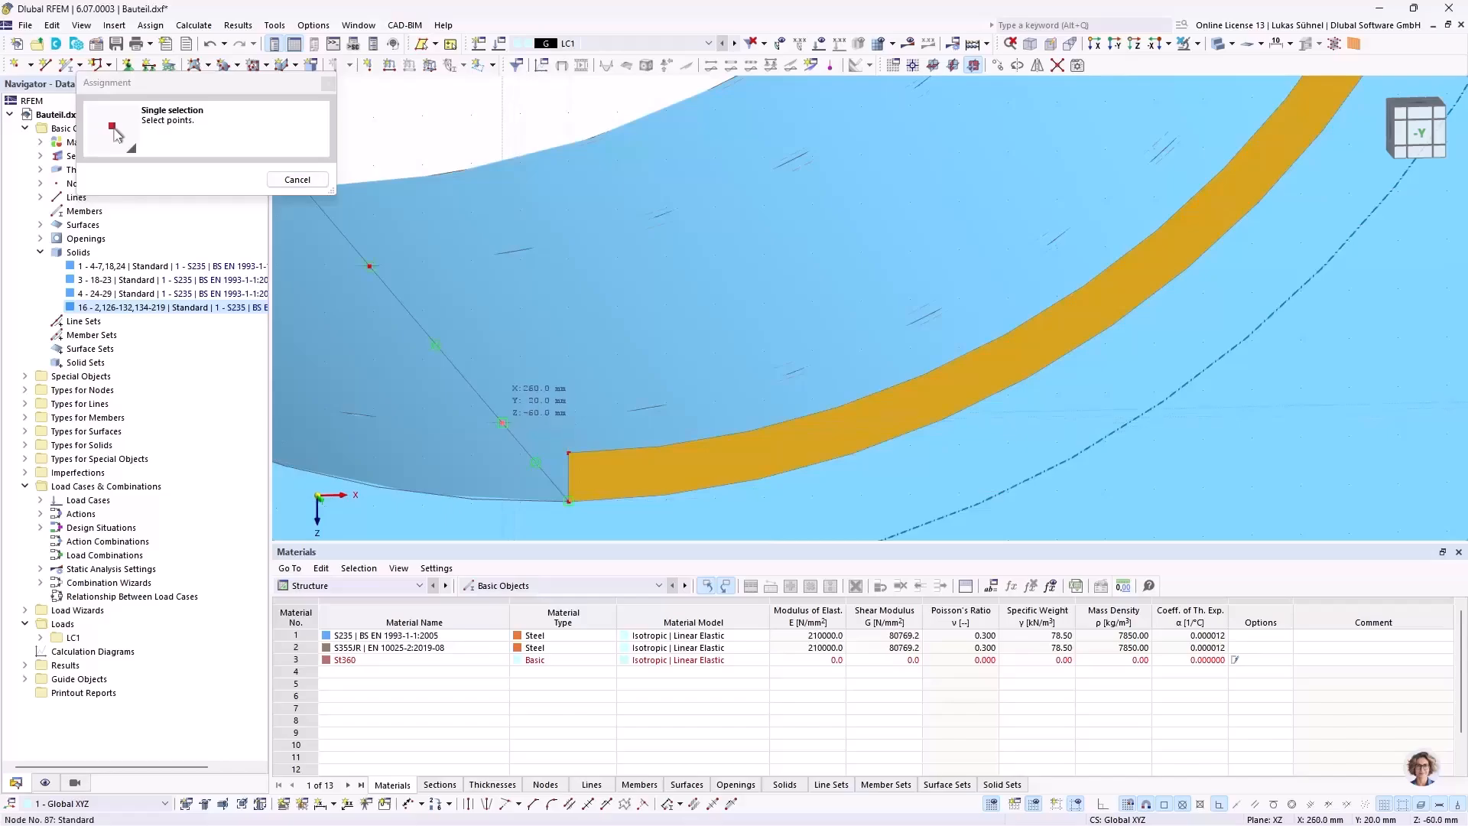
click(503, 422)
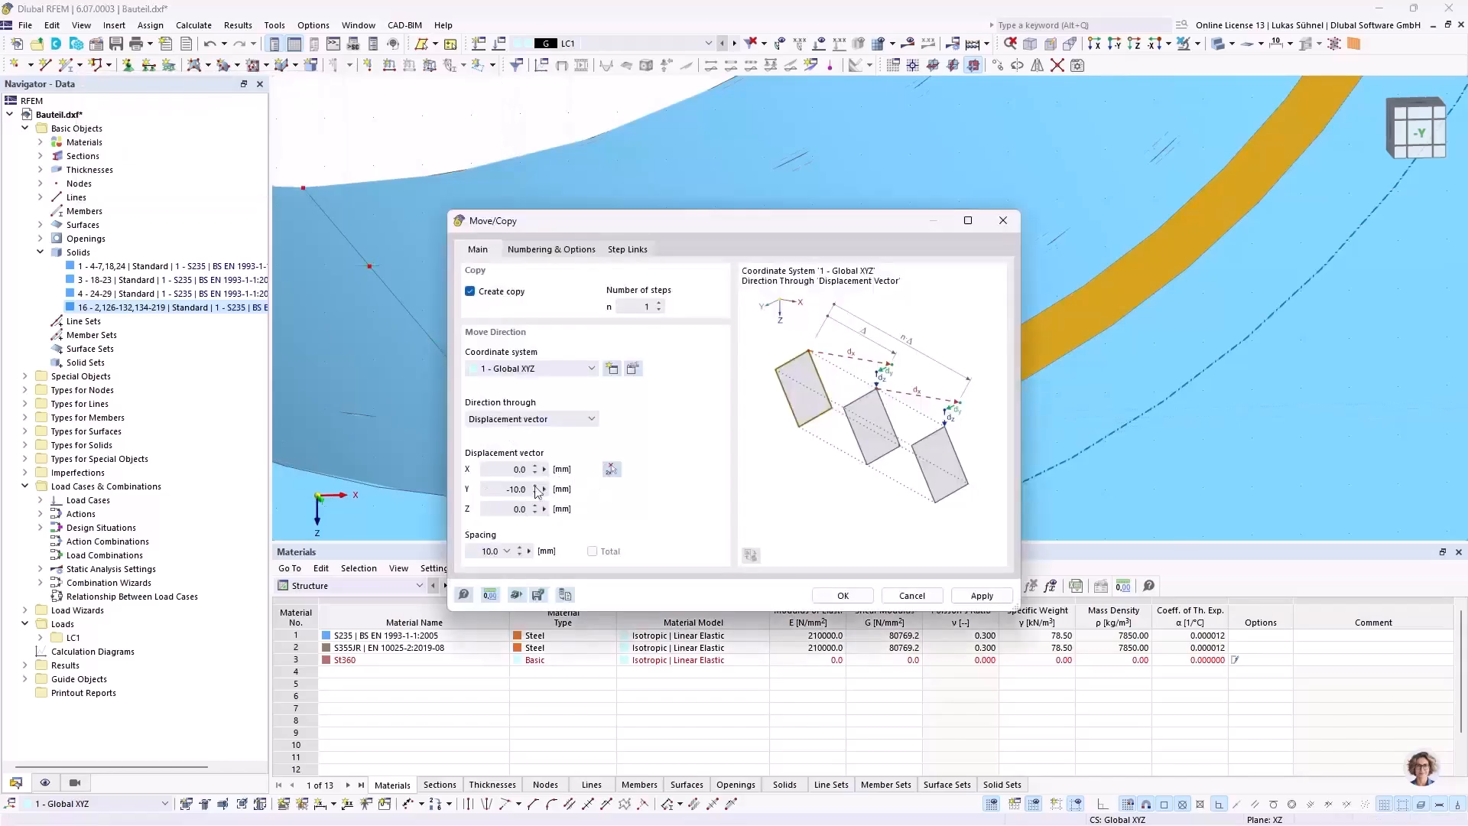
Step: Link the surfaces with a solid using solid 1 as template, and create the copy of the half-ring surface
drag(609, 231, 853, 152)
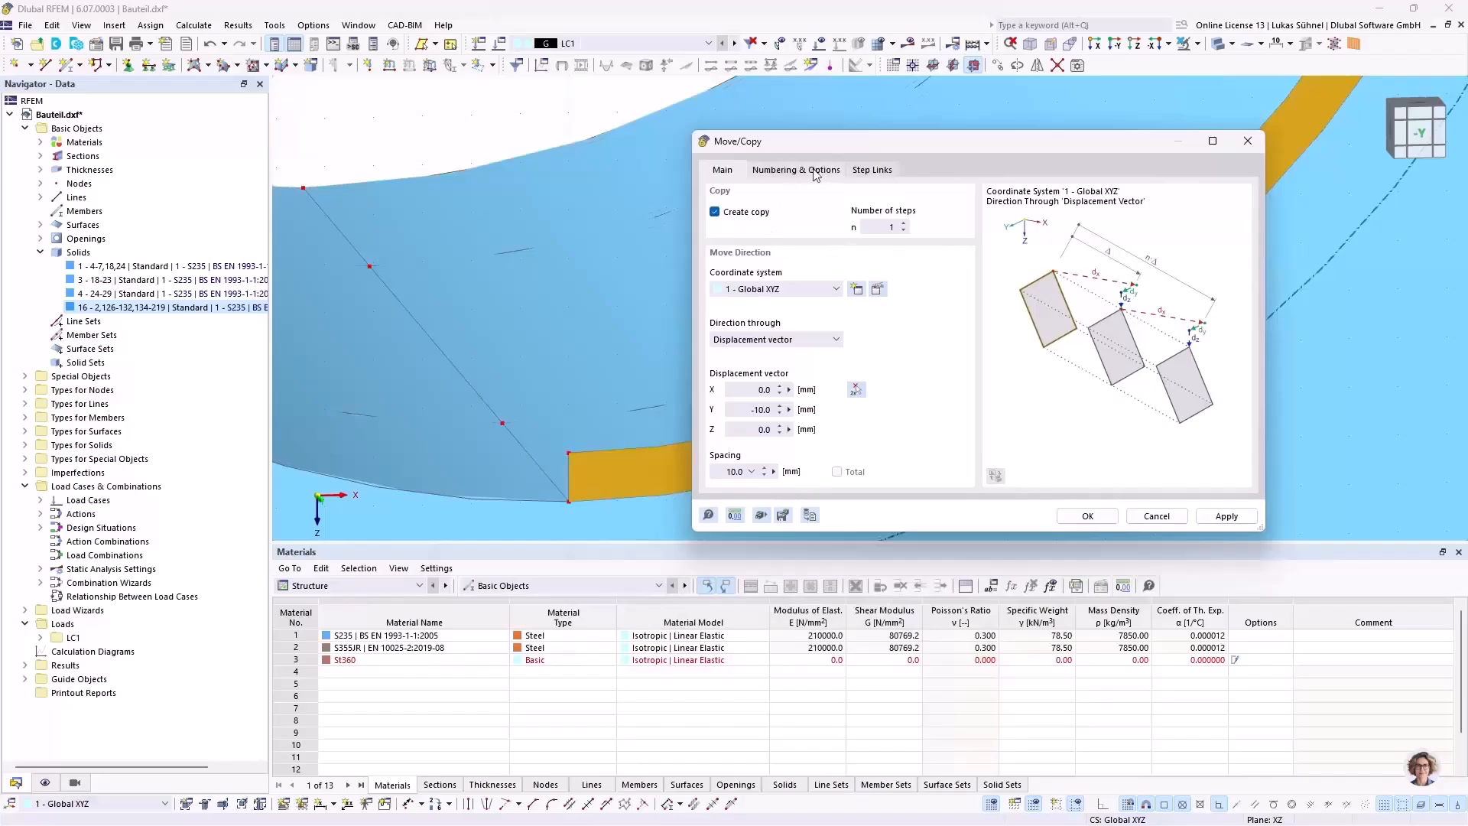
click(815, 173)
click(873, 171)
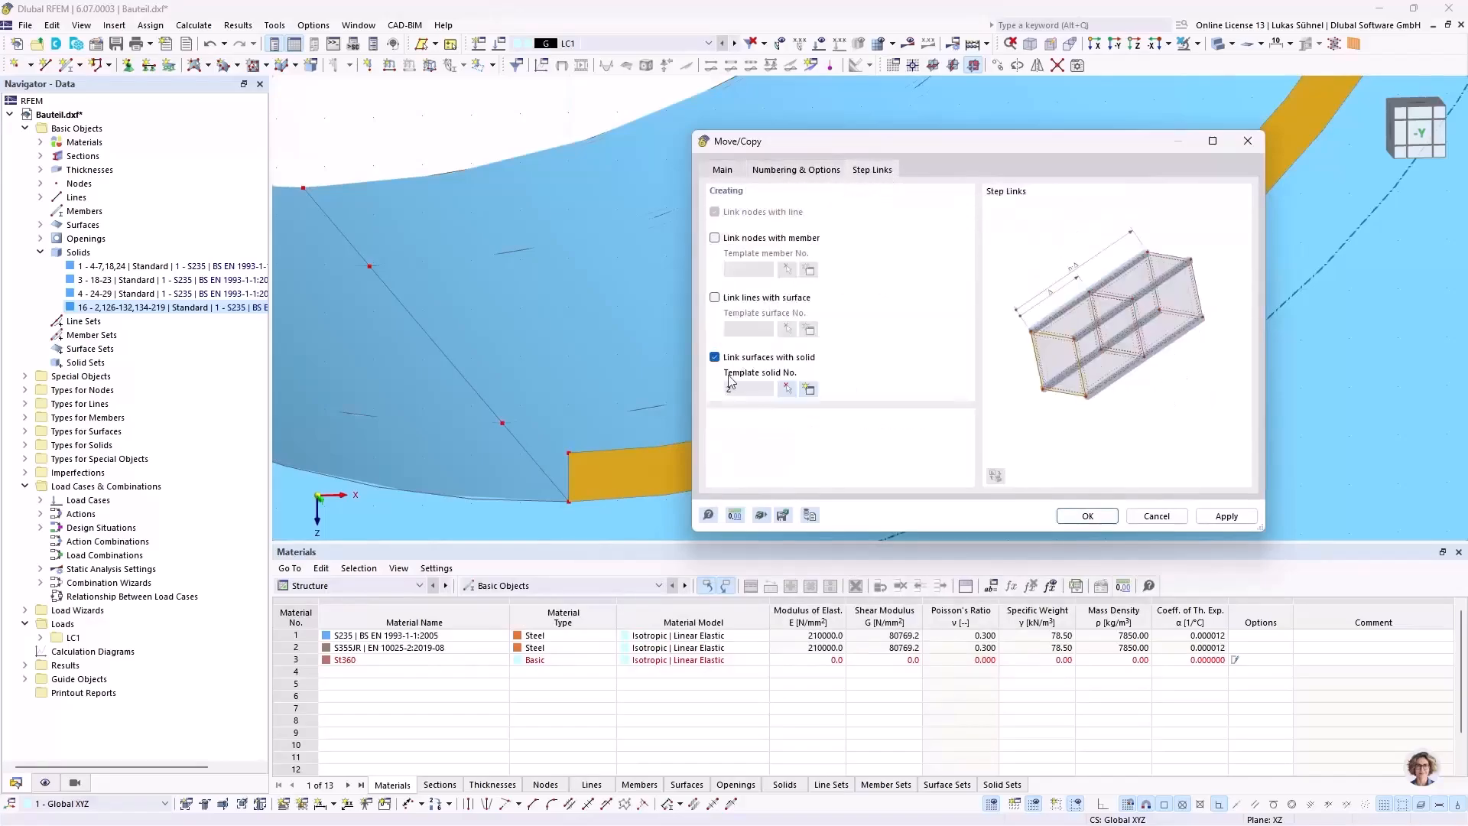
click(809, 390)
click(636, 385)
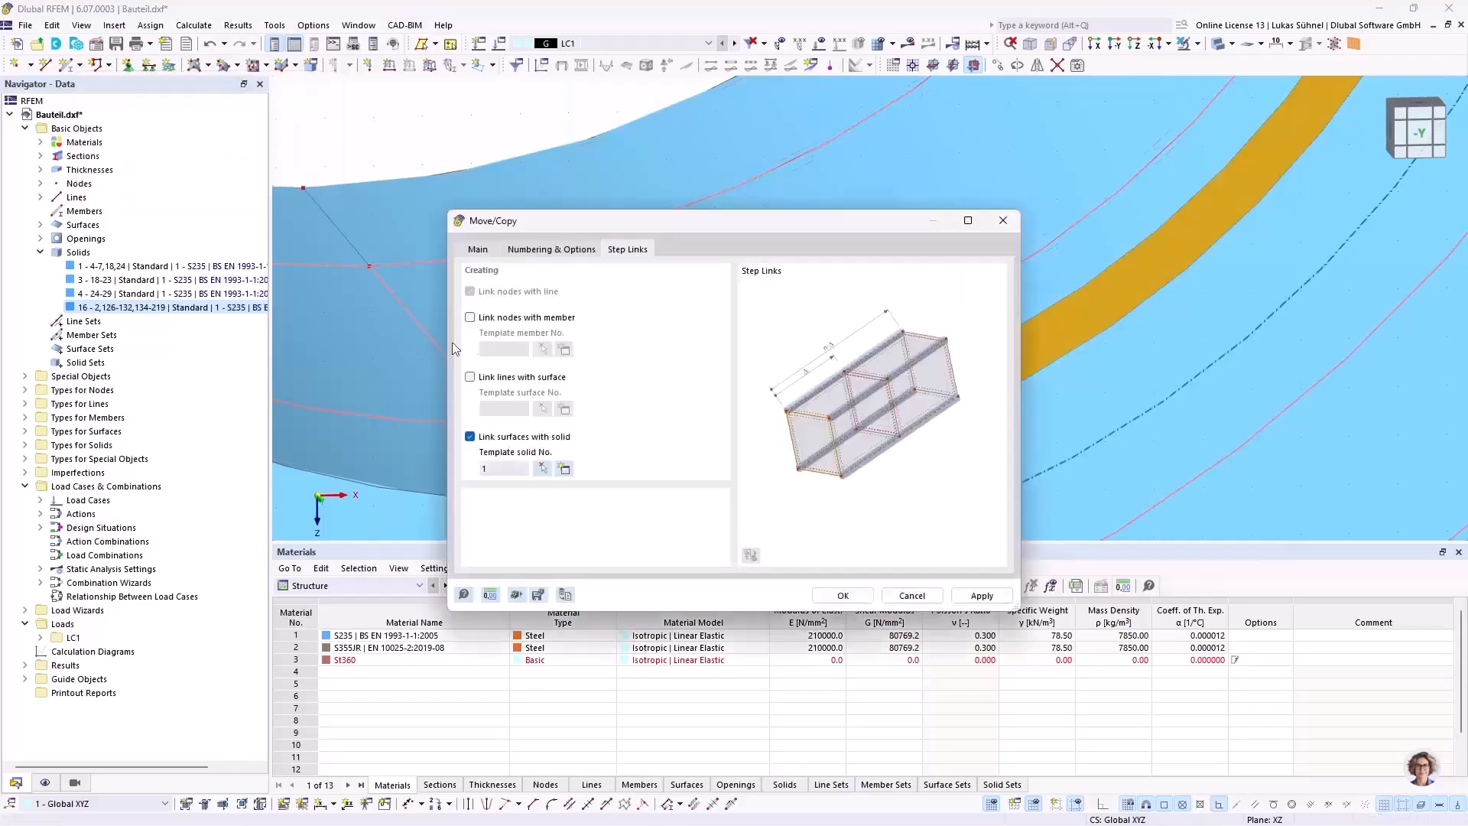
click(852, 594)
Step: Switch the model display to transparent to expose the new half-ring solid inside the hub bore
scroll(600, 350, down, 5)
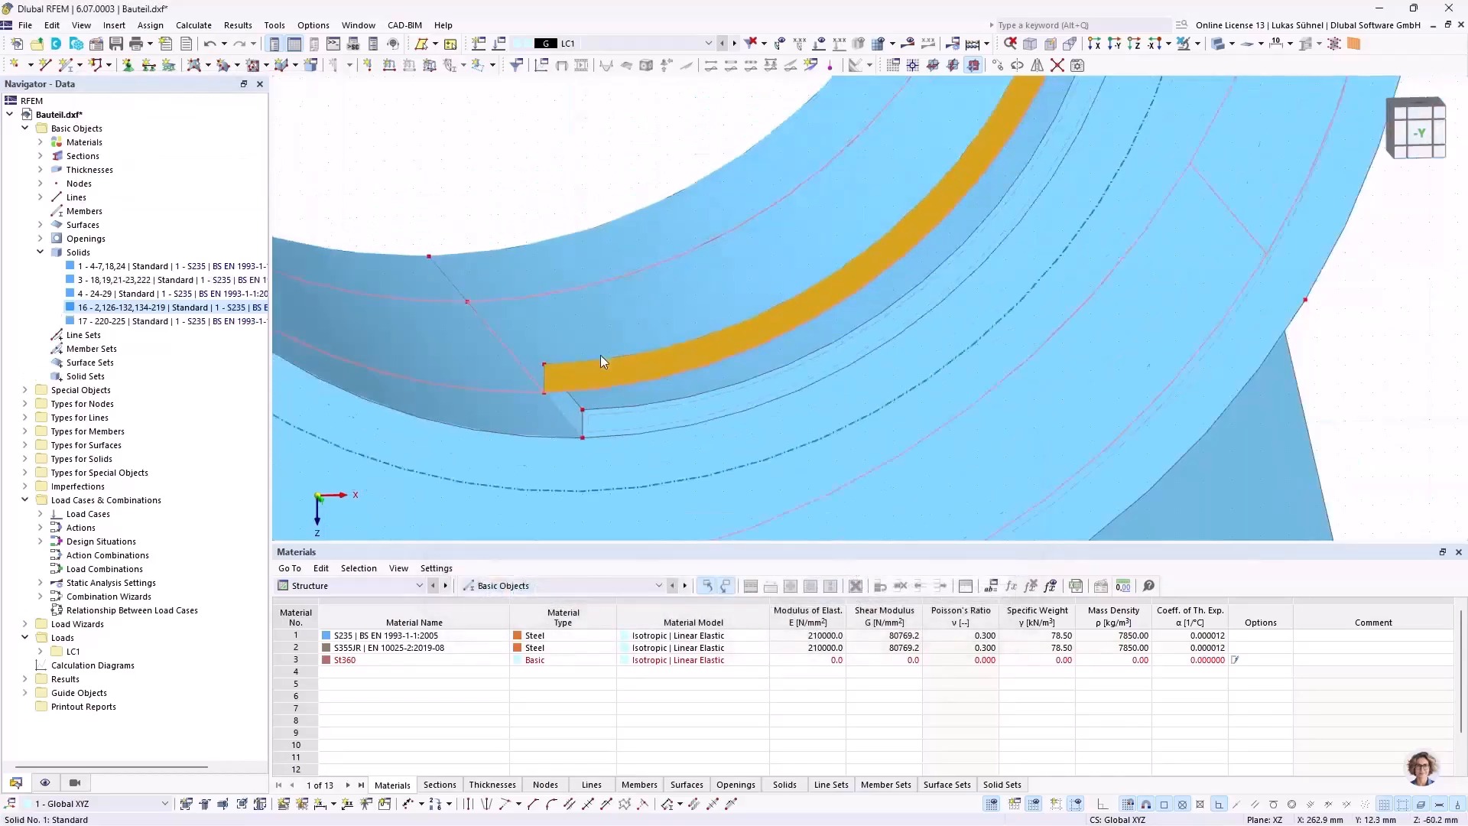
click(552, 102)
scroll(575, 364, up, 3)
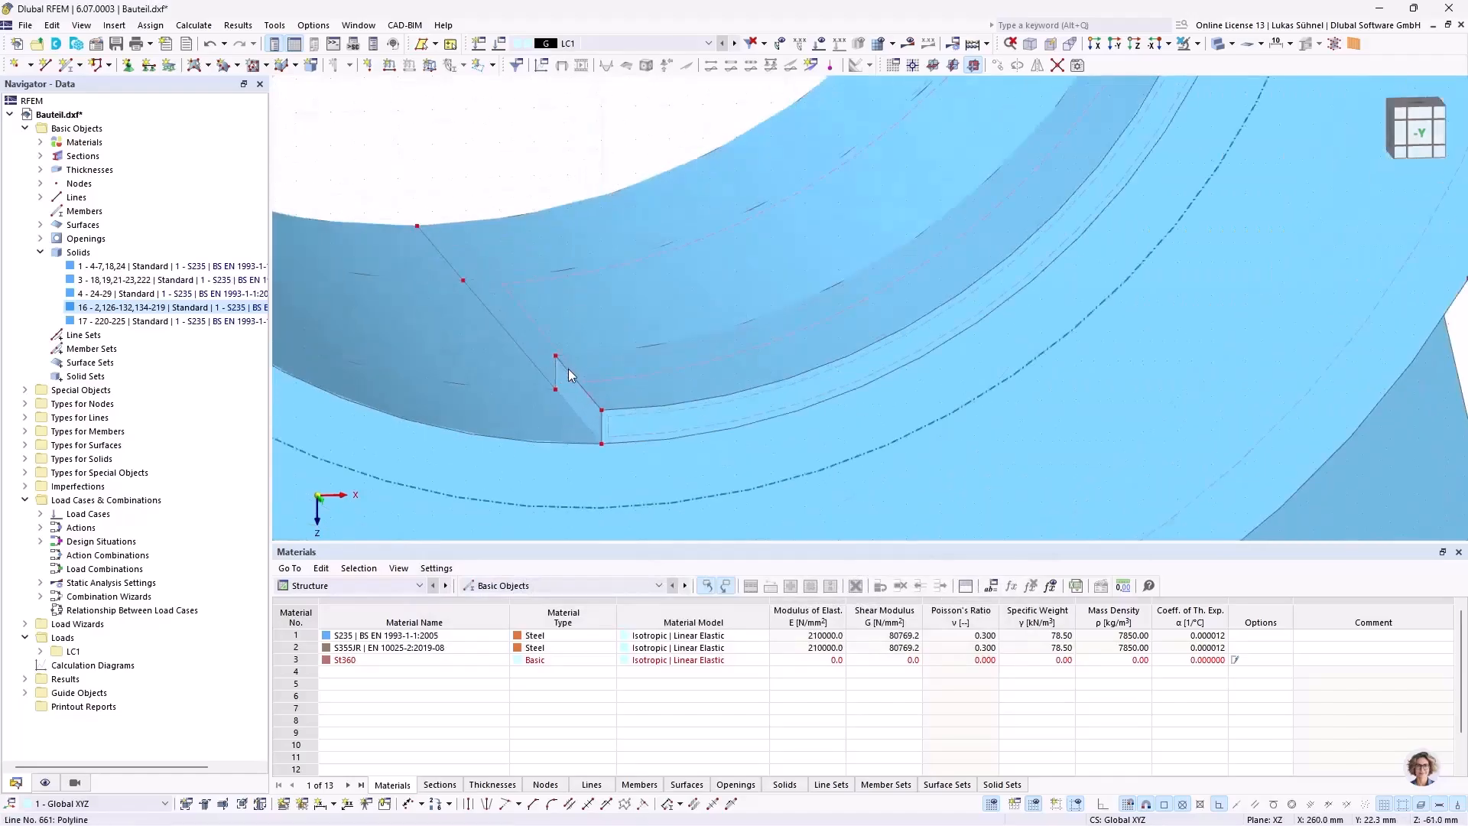
click(1209, 46)
scroll(581, 363, up, 2)
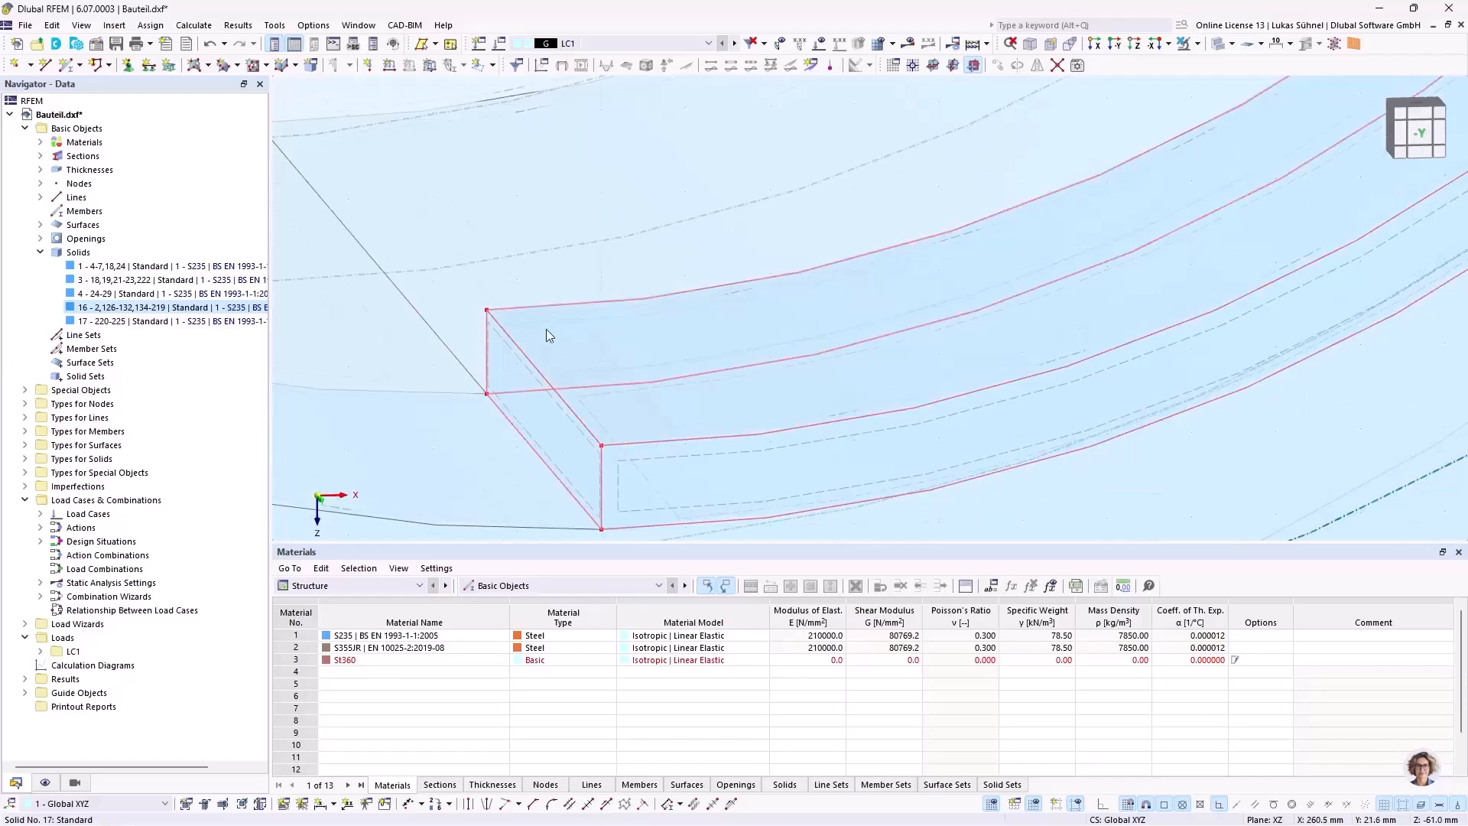
Step: Copy the rear end surface of the half-ring solid by -20 mm in Y, linked as a solid
right_click(553, 322)
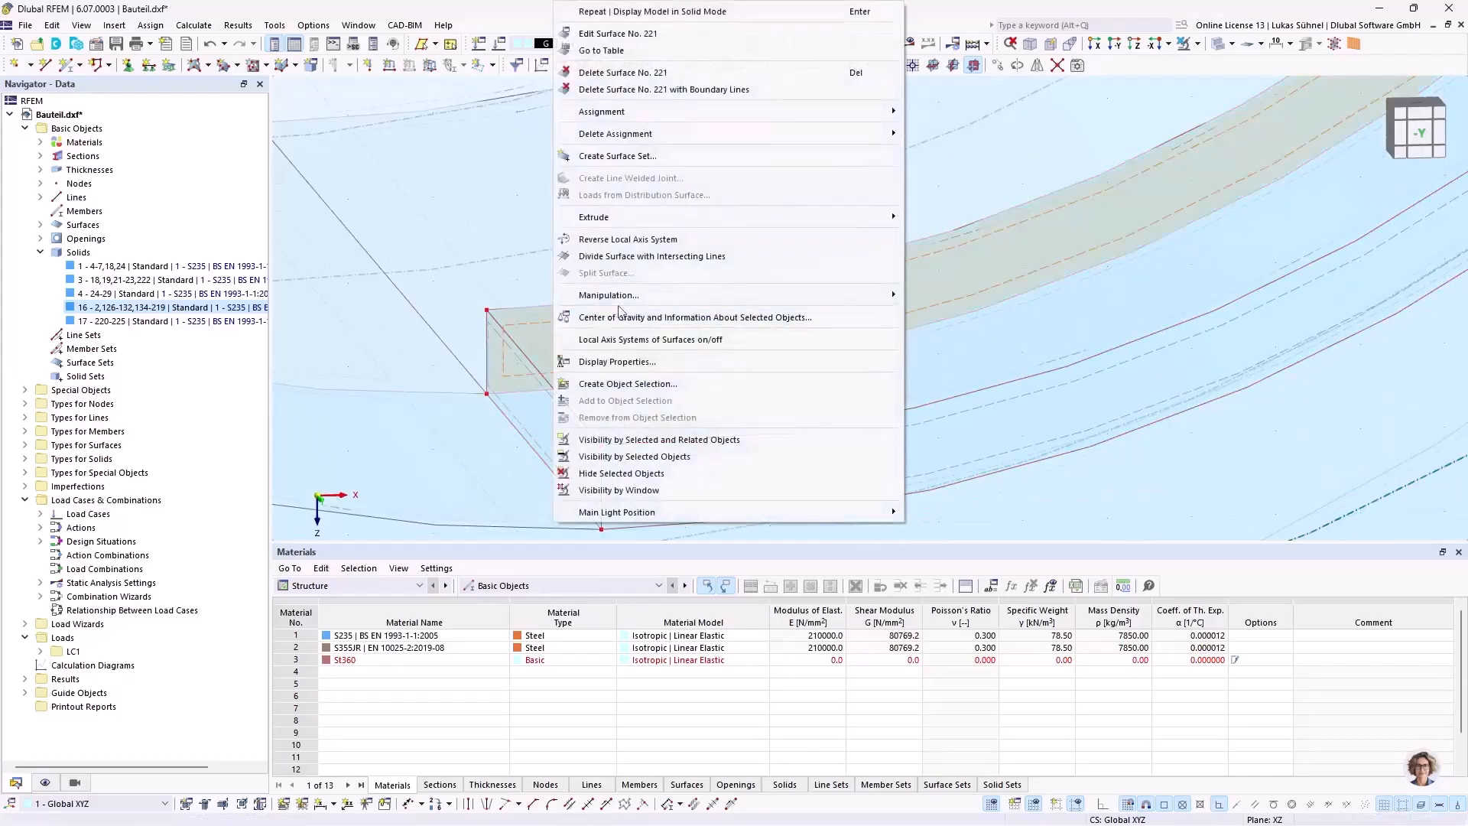
mouse_move(612, 295)
click(934, 298)
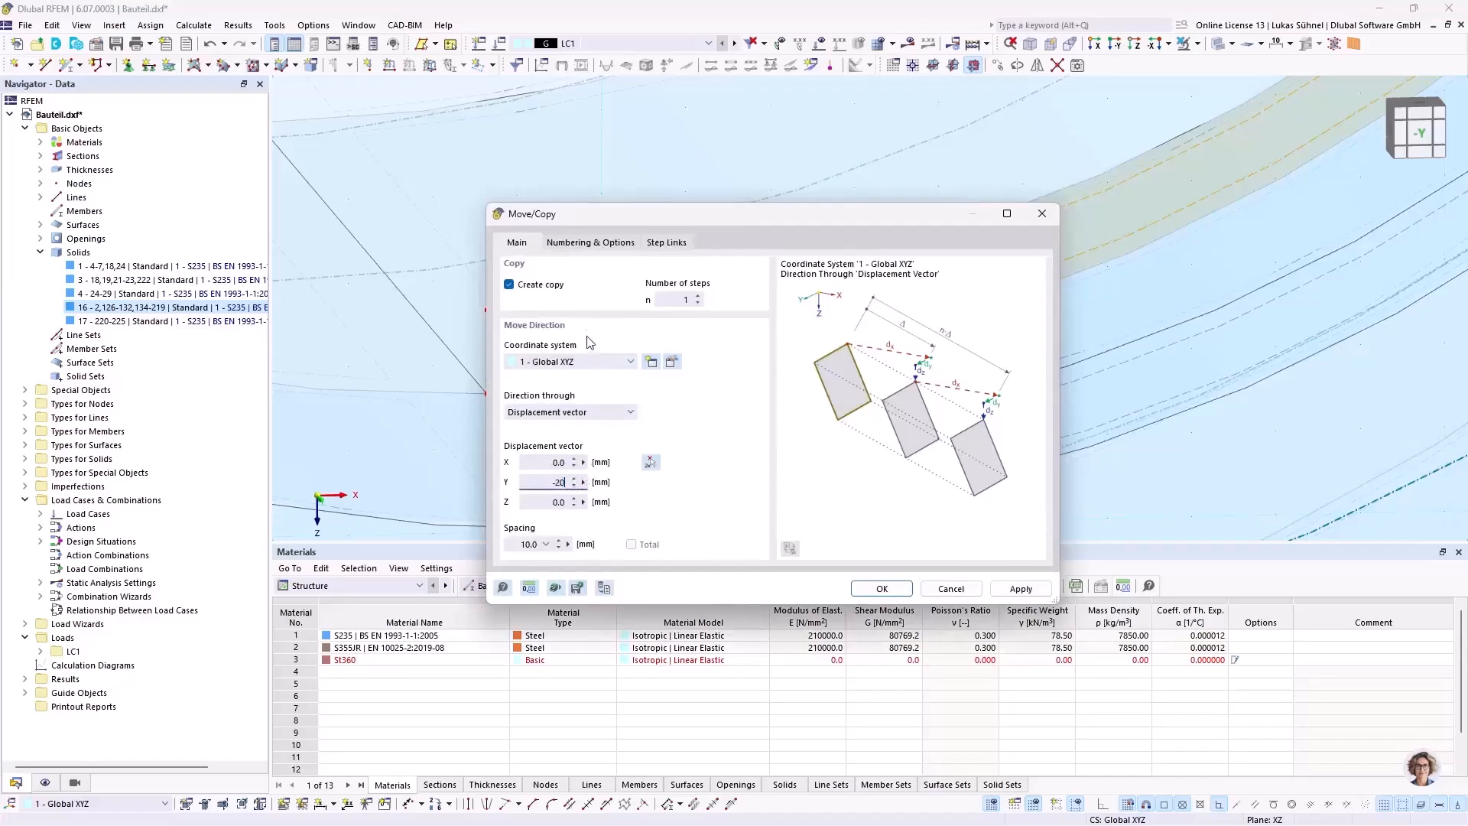
click(881, 588)
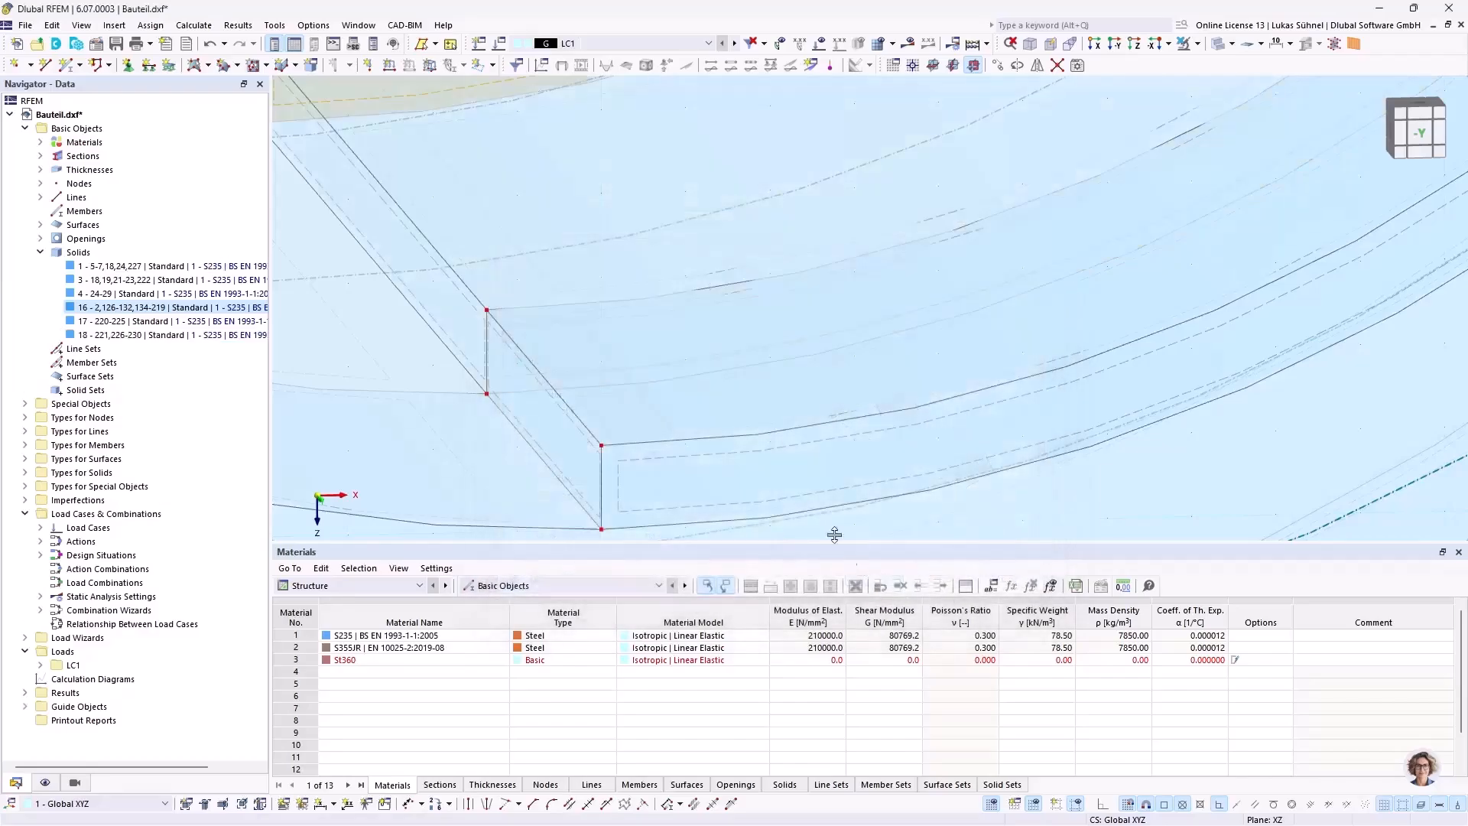
Step: Copy the end surface of the second half-ring solid by another -10 mm in Y, linked as a solid
scroll(733, 490, down, 3)
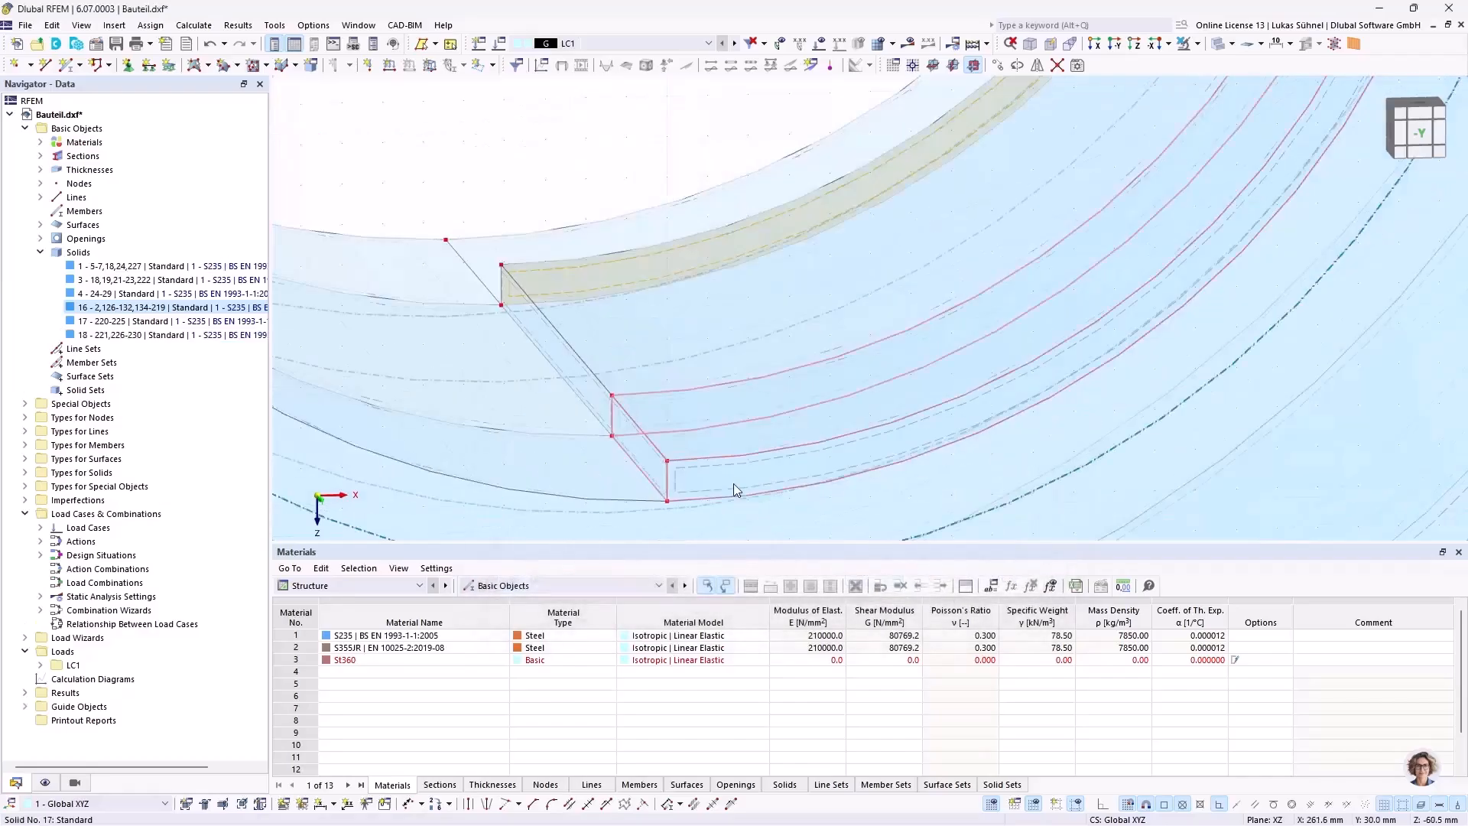
right_click(529, 269)
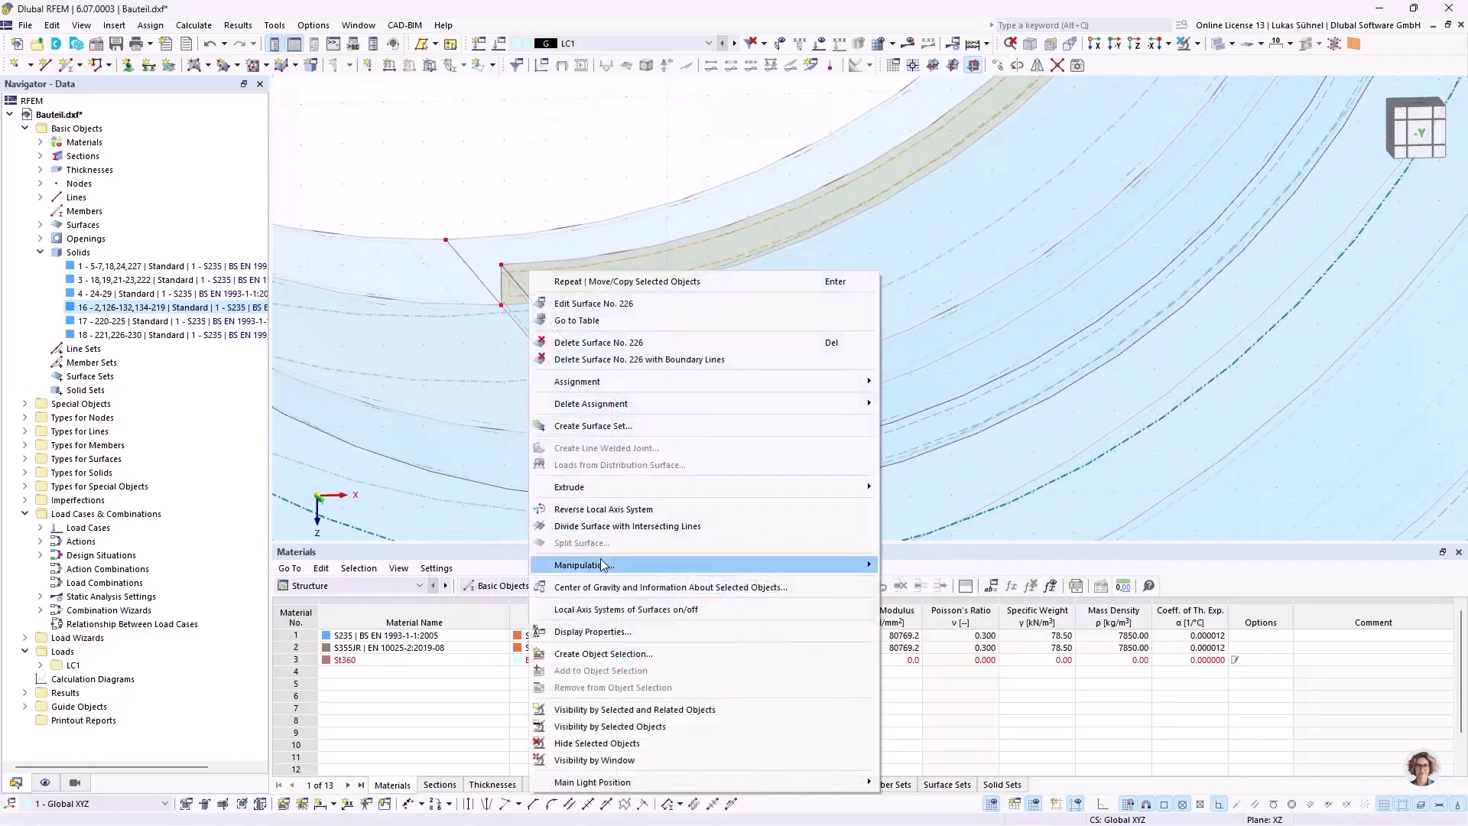
mouse_move(870, 560)
click(925, 566)
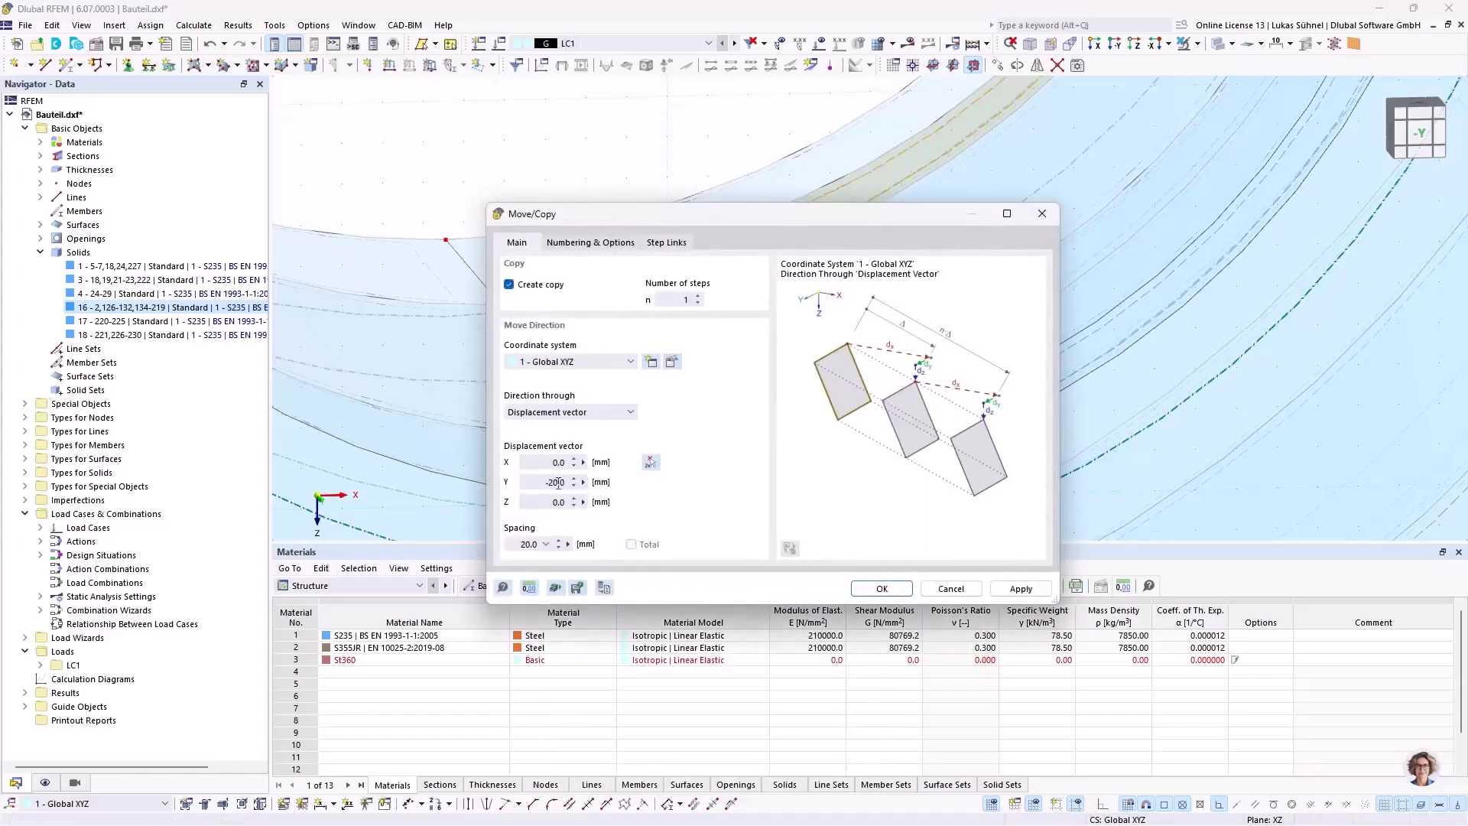
drag(549, 481, 584, 485)
text(-10)
key(Return)
Step: Mirror a copy of the three half-ring solids about the YZ plane through the node at the ring's lower end
scroll(570, 346, down, 4)
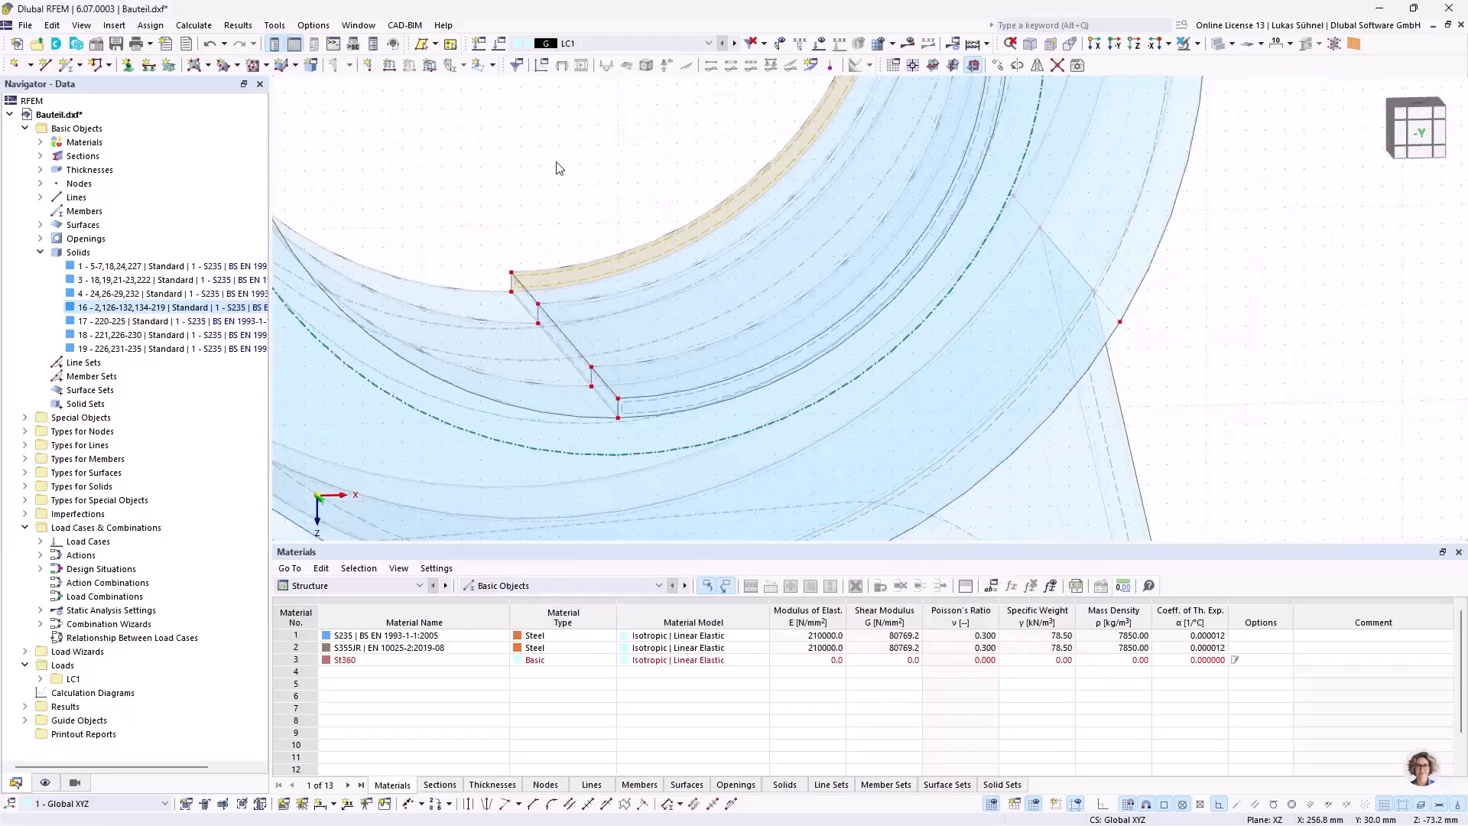
scroll(630, 164, down, 3)
ctrl+middle_drag(629, 164, 655, 224)
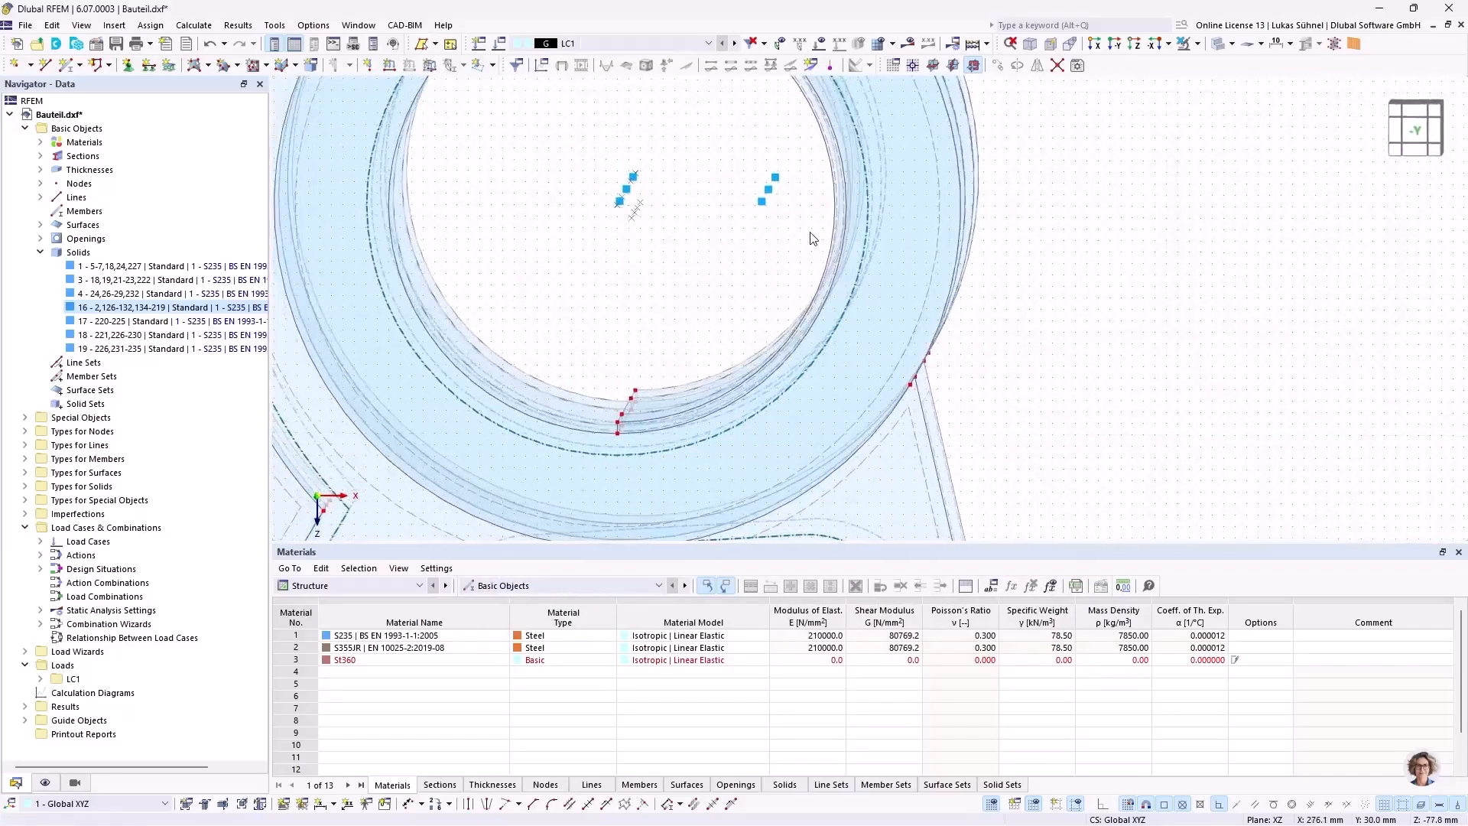
right_click(769, 186)
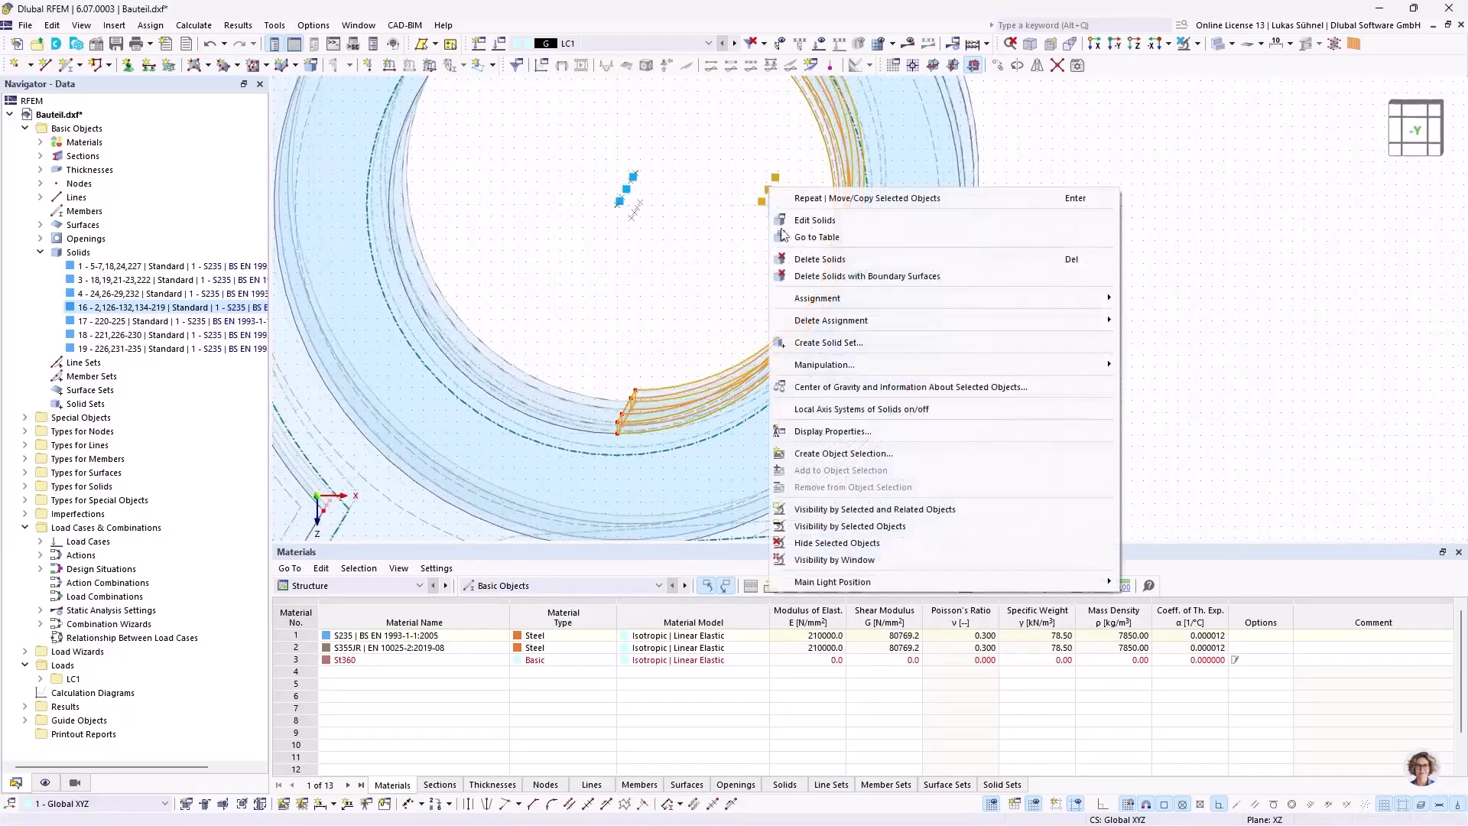
mouse_move(1101, 371)
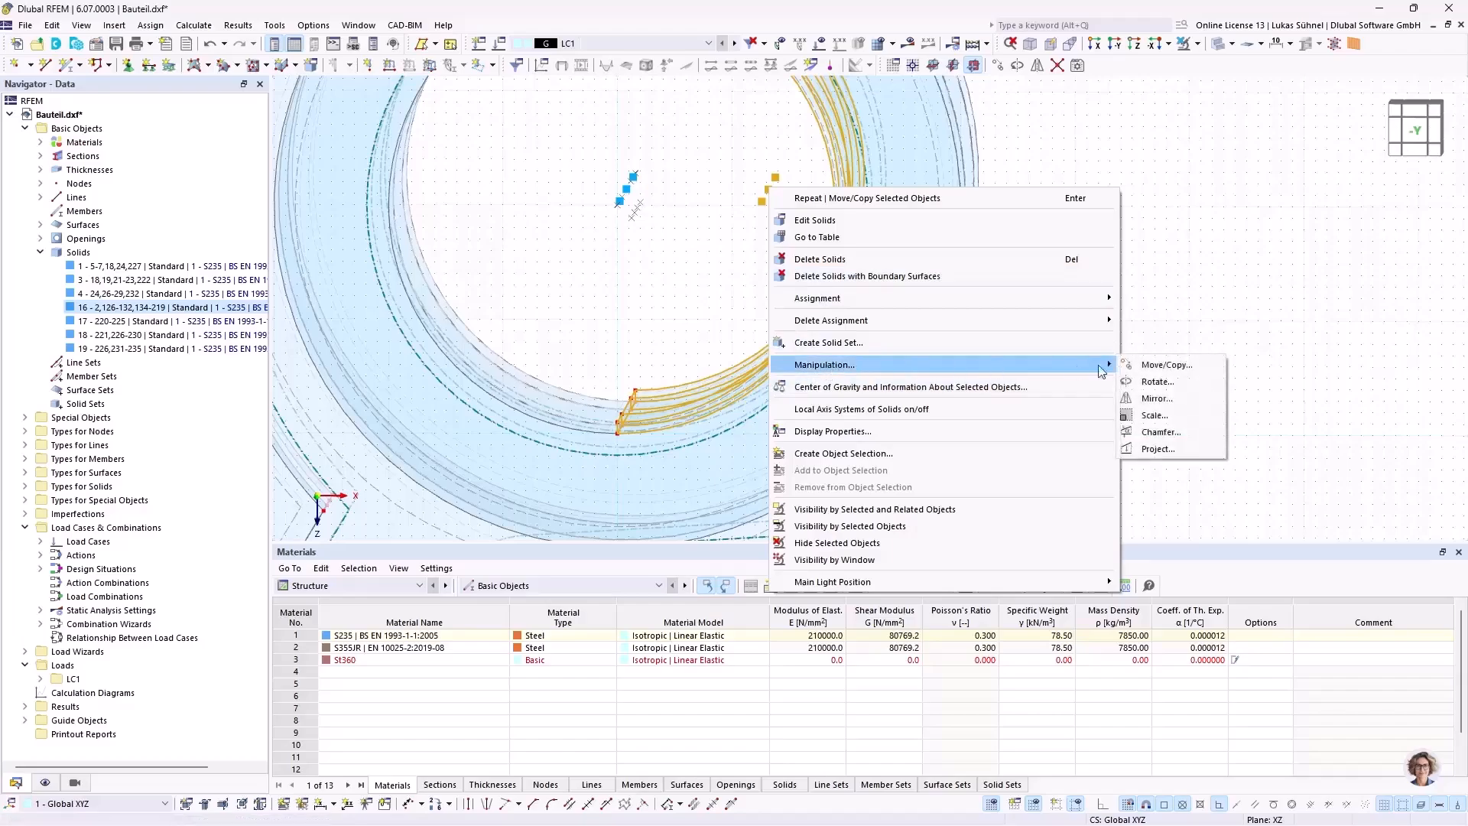
click(1156, 399)
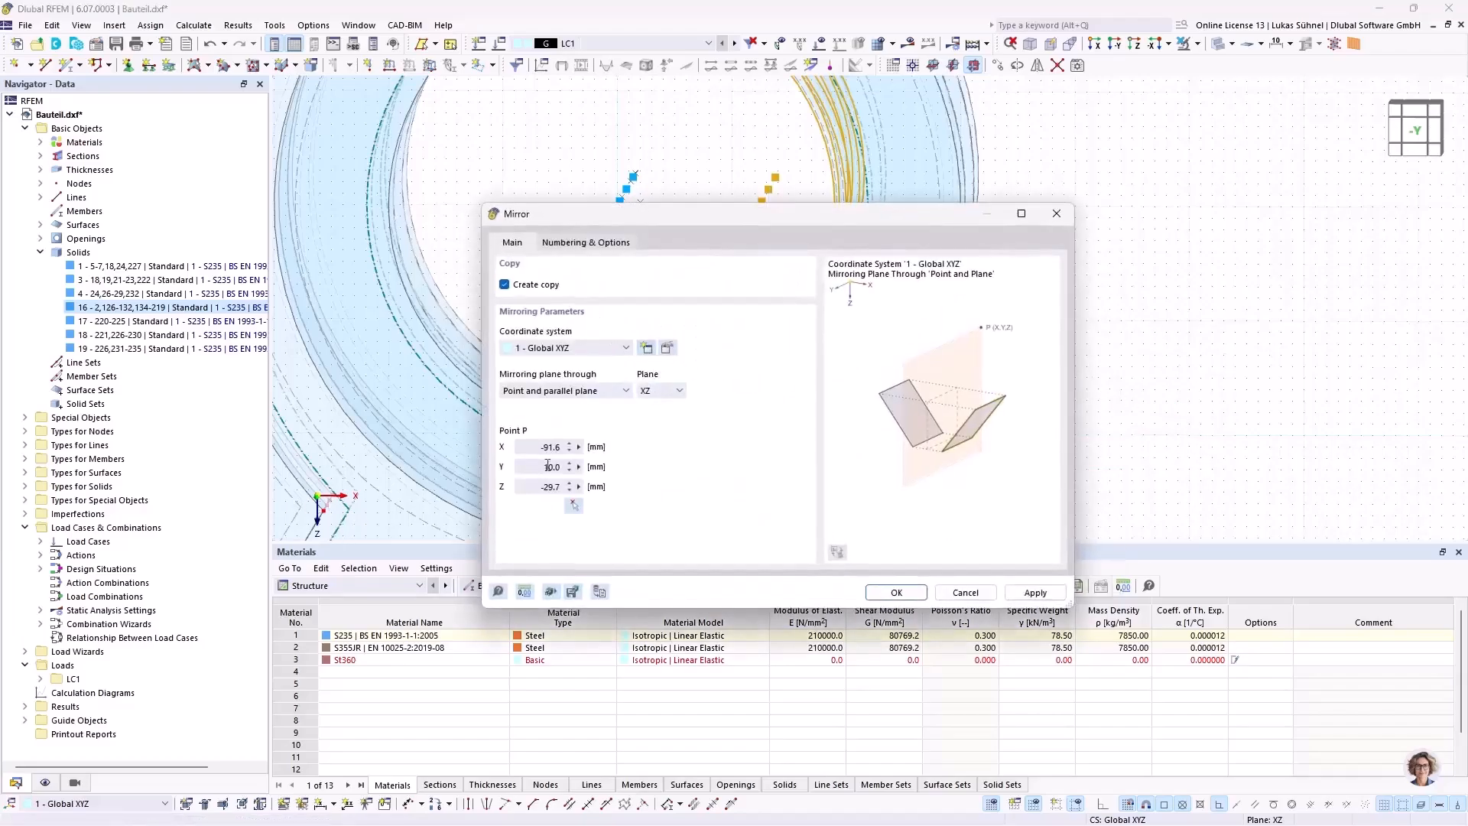
click(664, 389)
click(659, 419)
click(573, 504)
scroll(620, 416, up, 4)
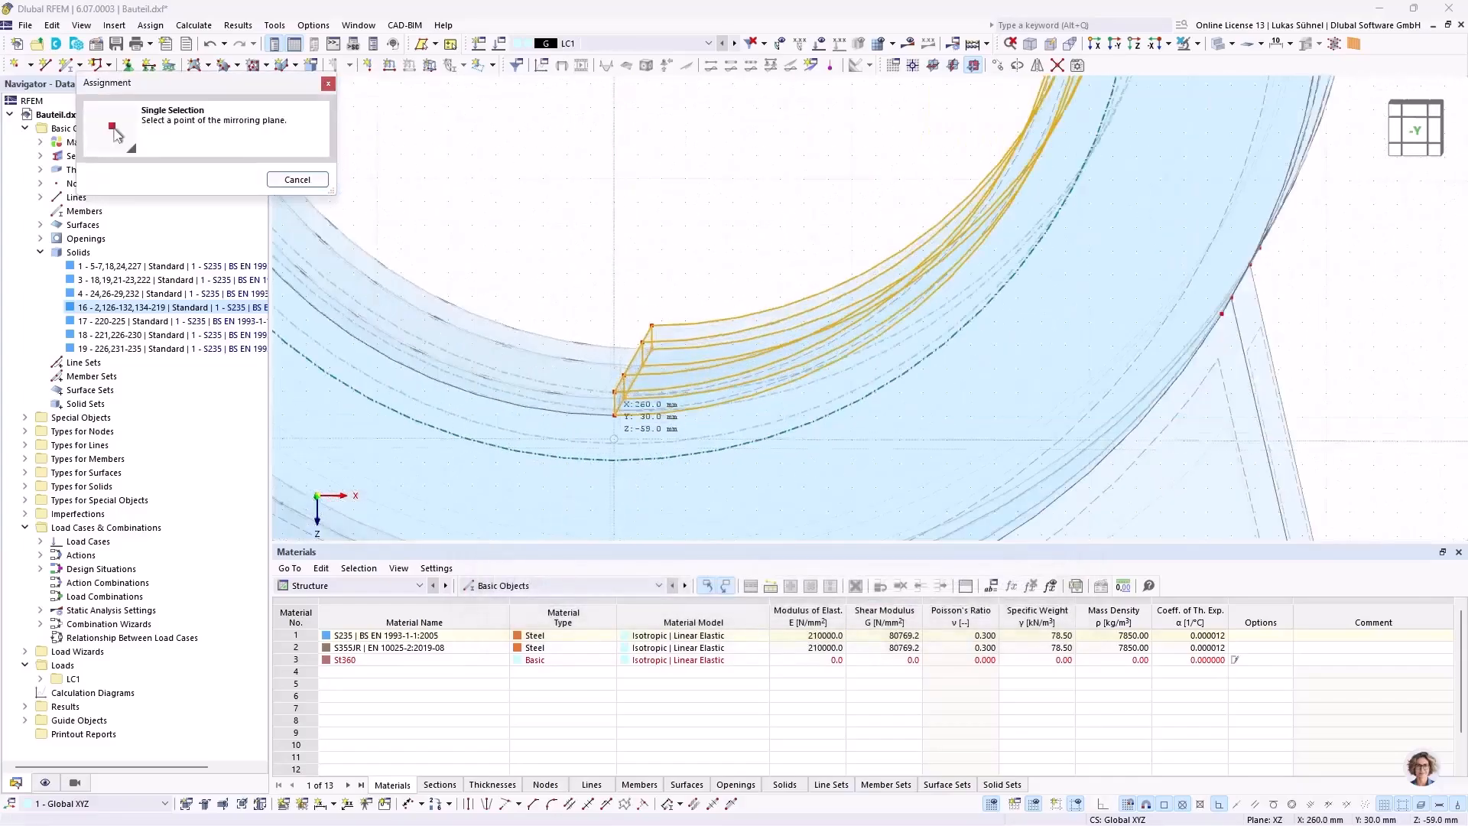
click(623, 393)
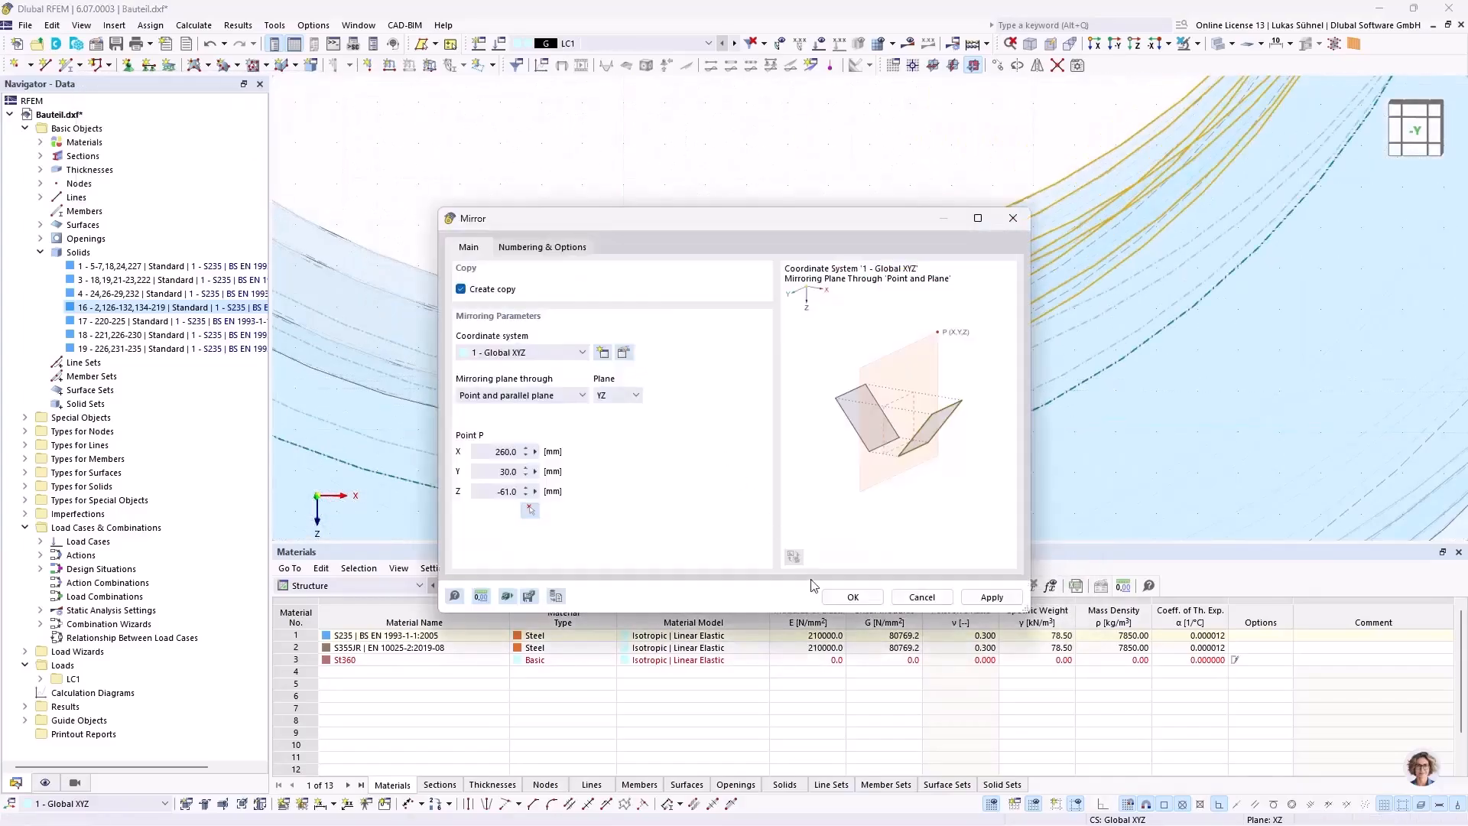
click(850, 598)
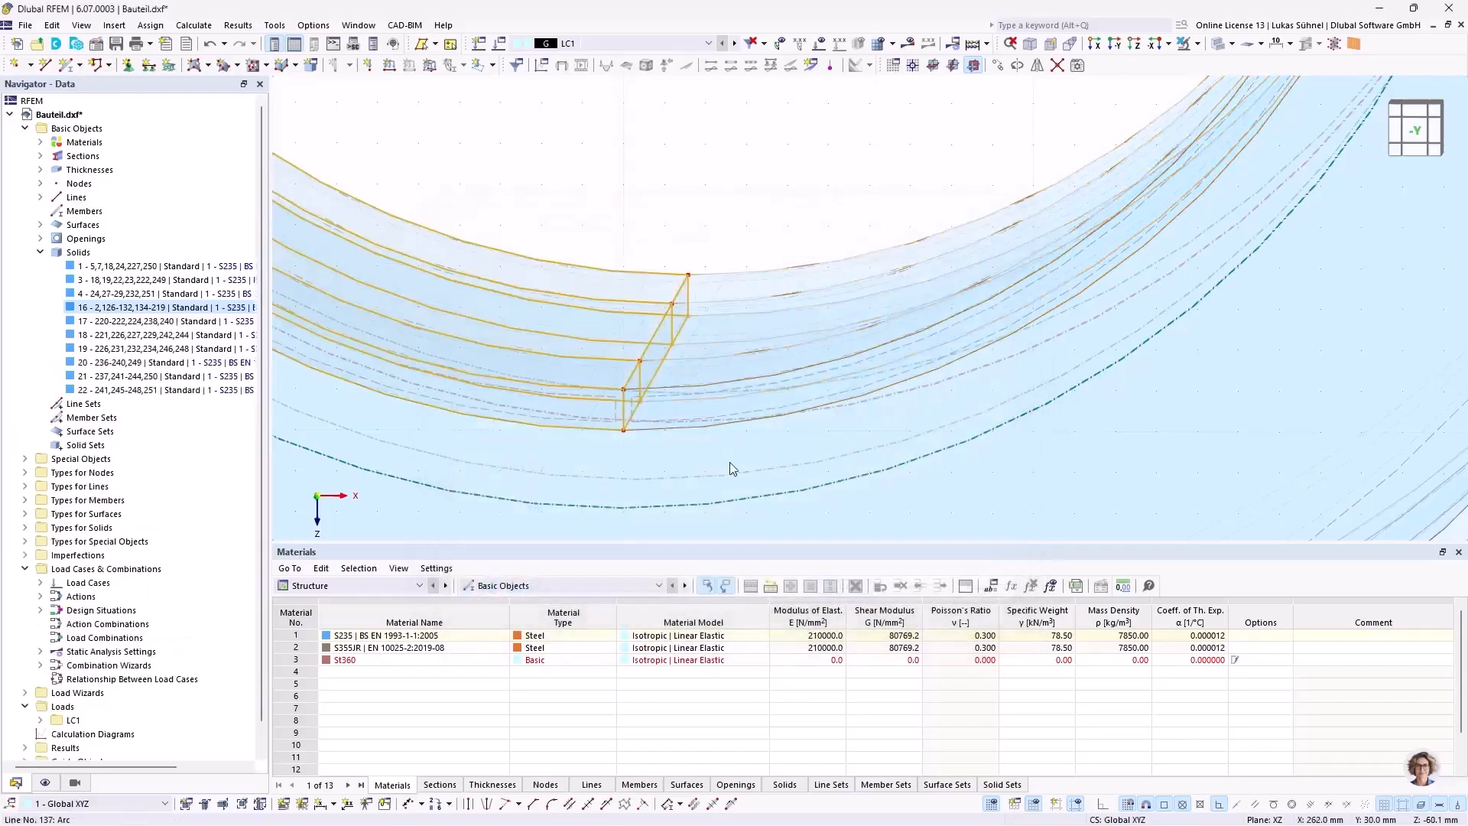
Step: Select all six half-ring solids in the hub bore and change their solid type to Contact
scroll(727, 459, down, 4)
scroll(721, 456, down, 3)
click(708, 274)
scroll(695, 312, up, 4)
mouse_move(723, 299)
ctrl+middle_down()
mouse_move(692, 294)
mouse_move(721, 298)
mouse_move(708, 289)
ctrl+middle_up()
drag(688, 387, 607, 328)
double_click(908, 360)
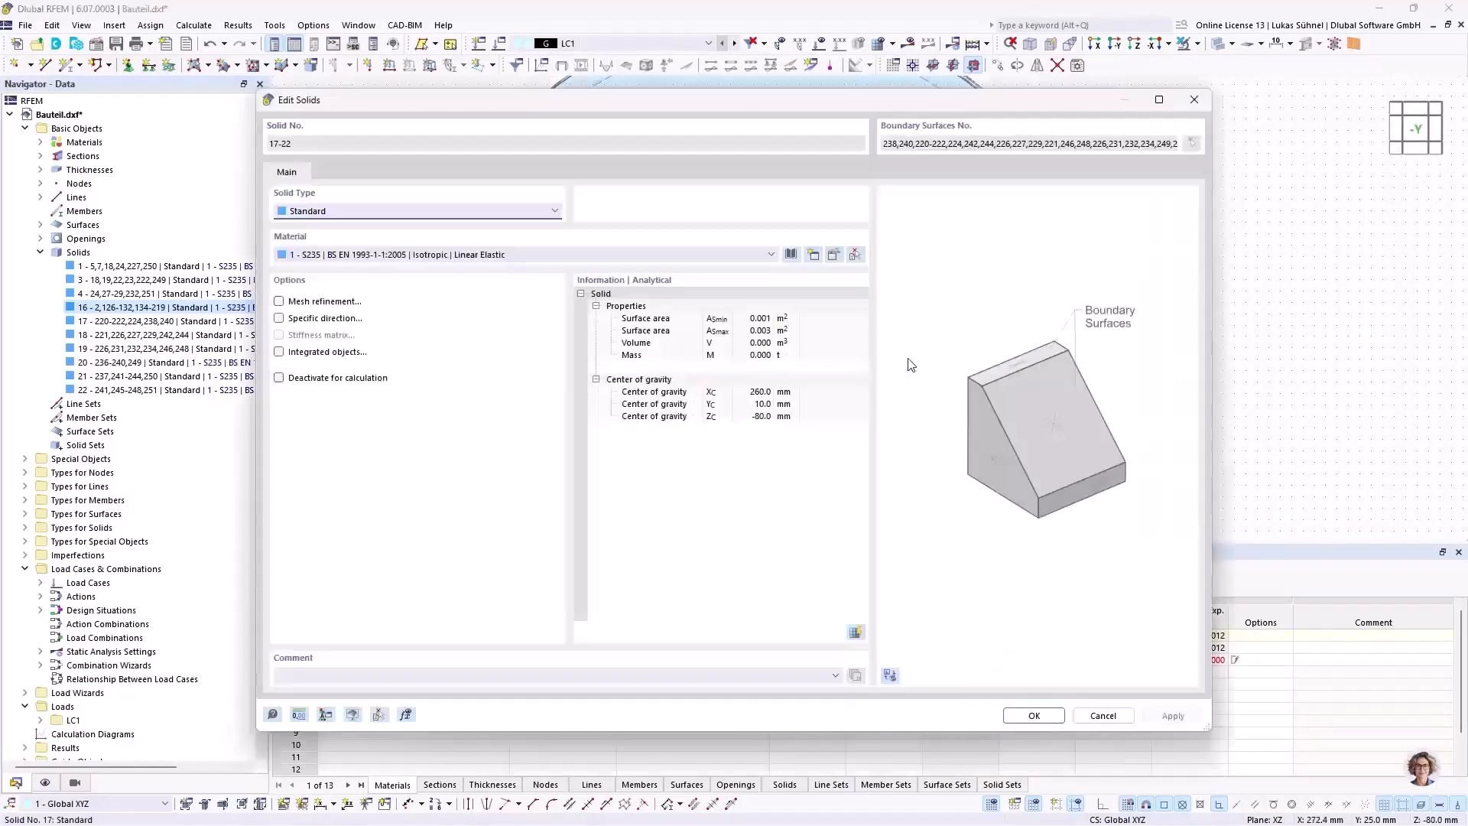
click(349, 216)
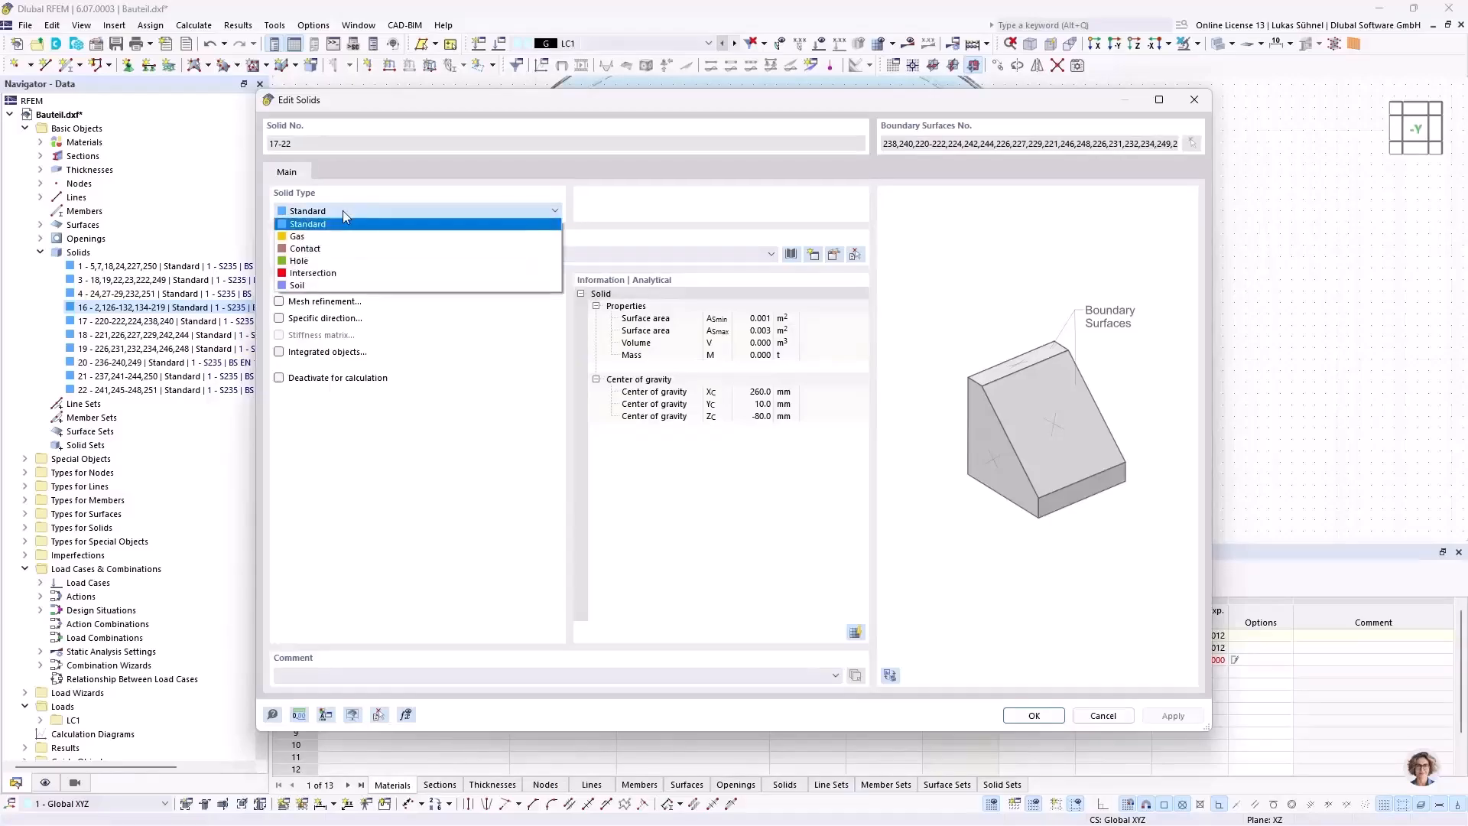
click(377, 263)
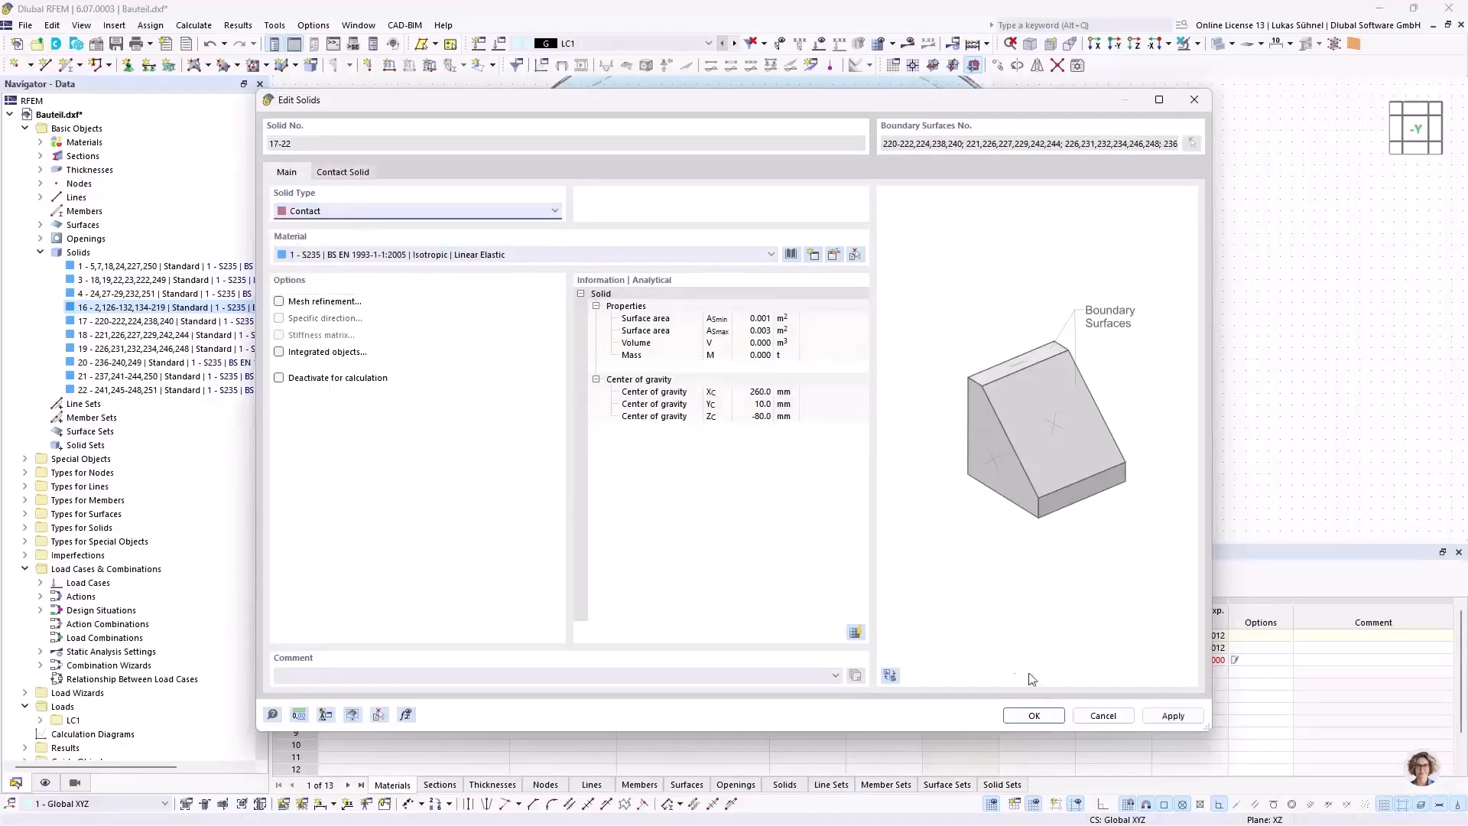
Step: Assign a new contact to these solids with failure under tension, rigid friction and a friction coefficient of 0.01
click(343, 173)
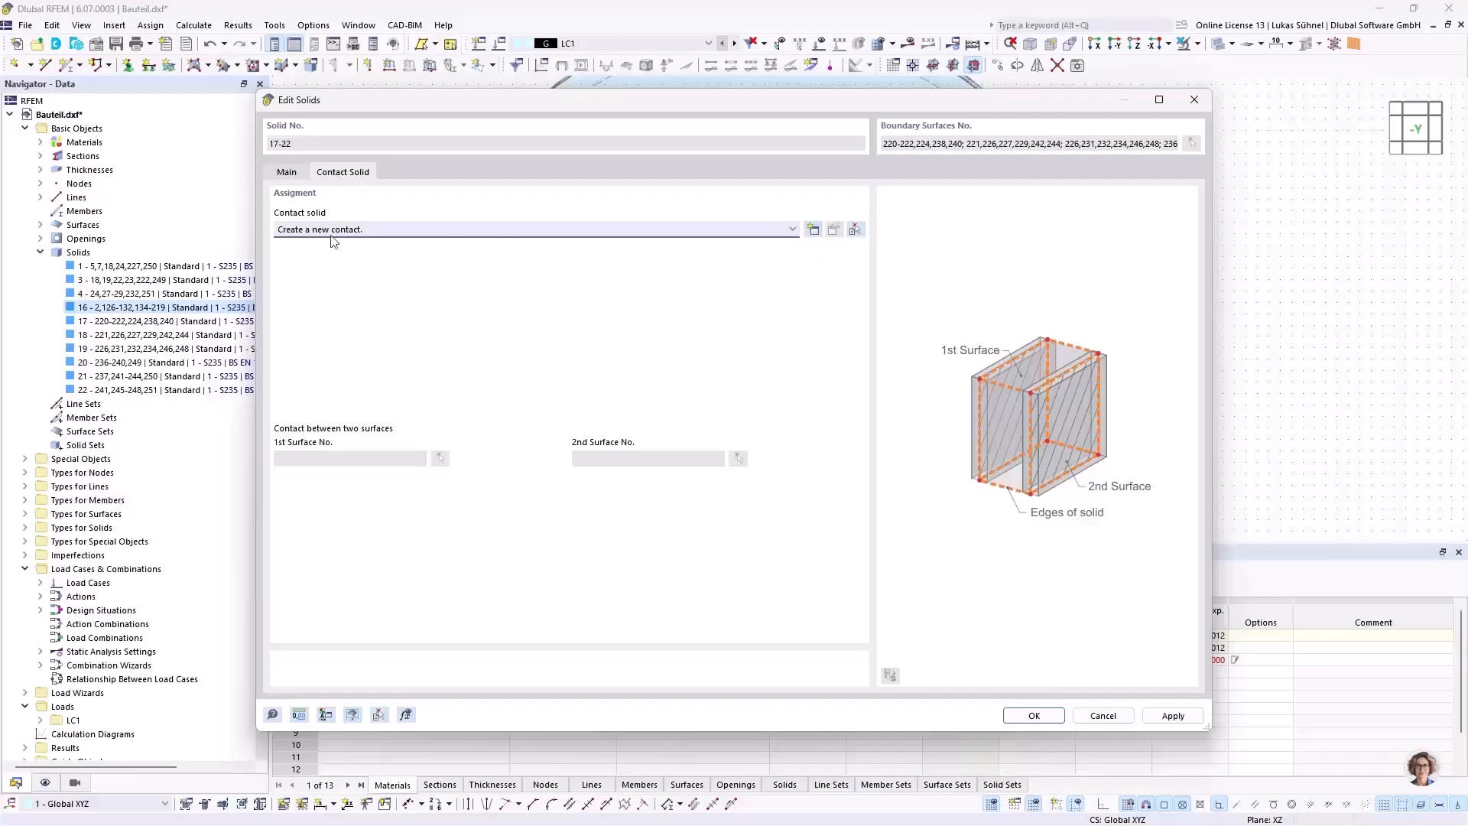
click(813, 229)
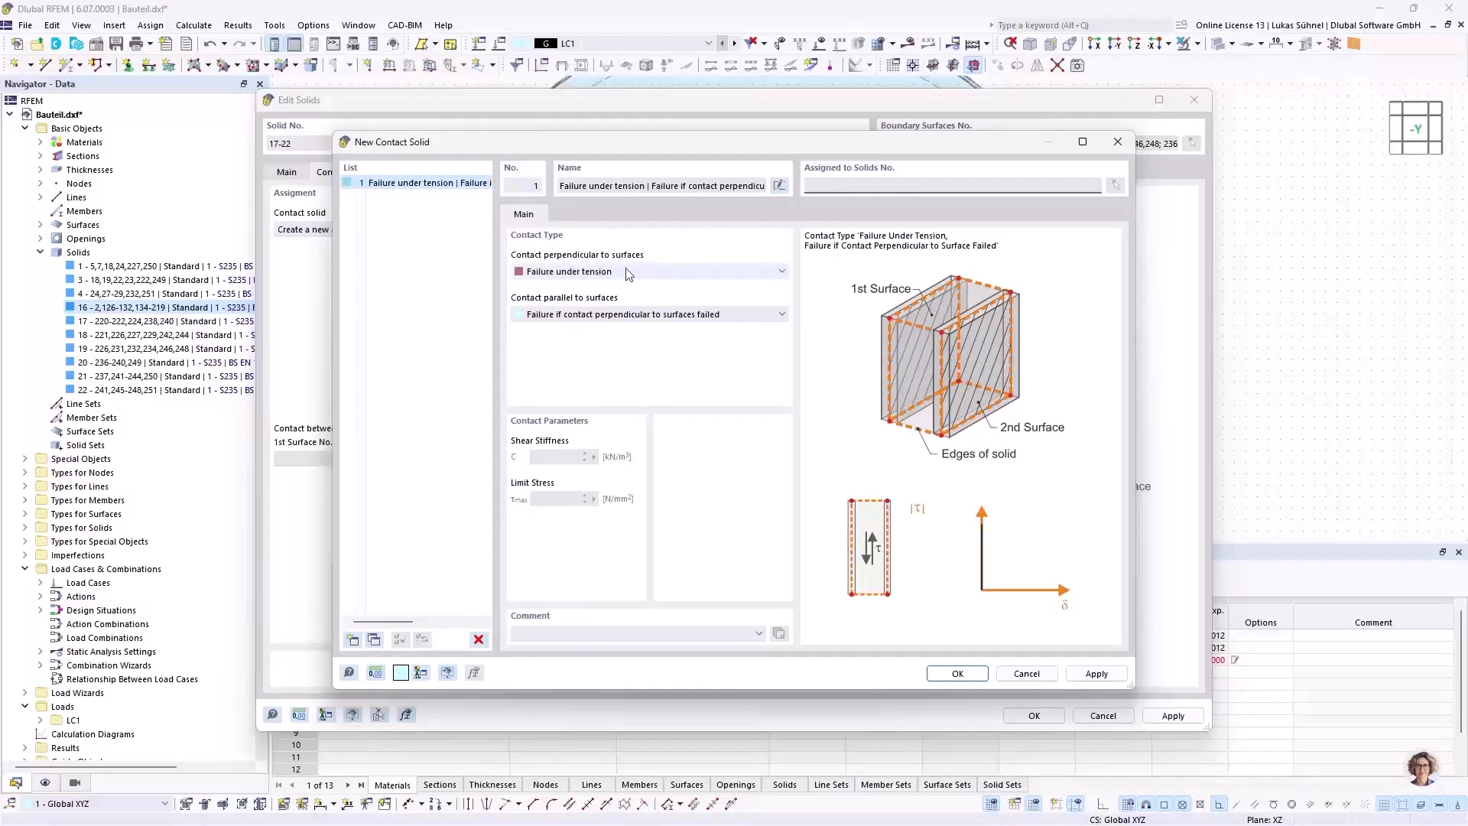
click(600, 318)
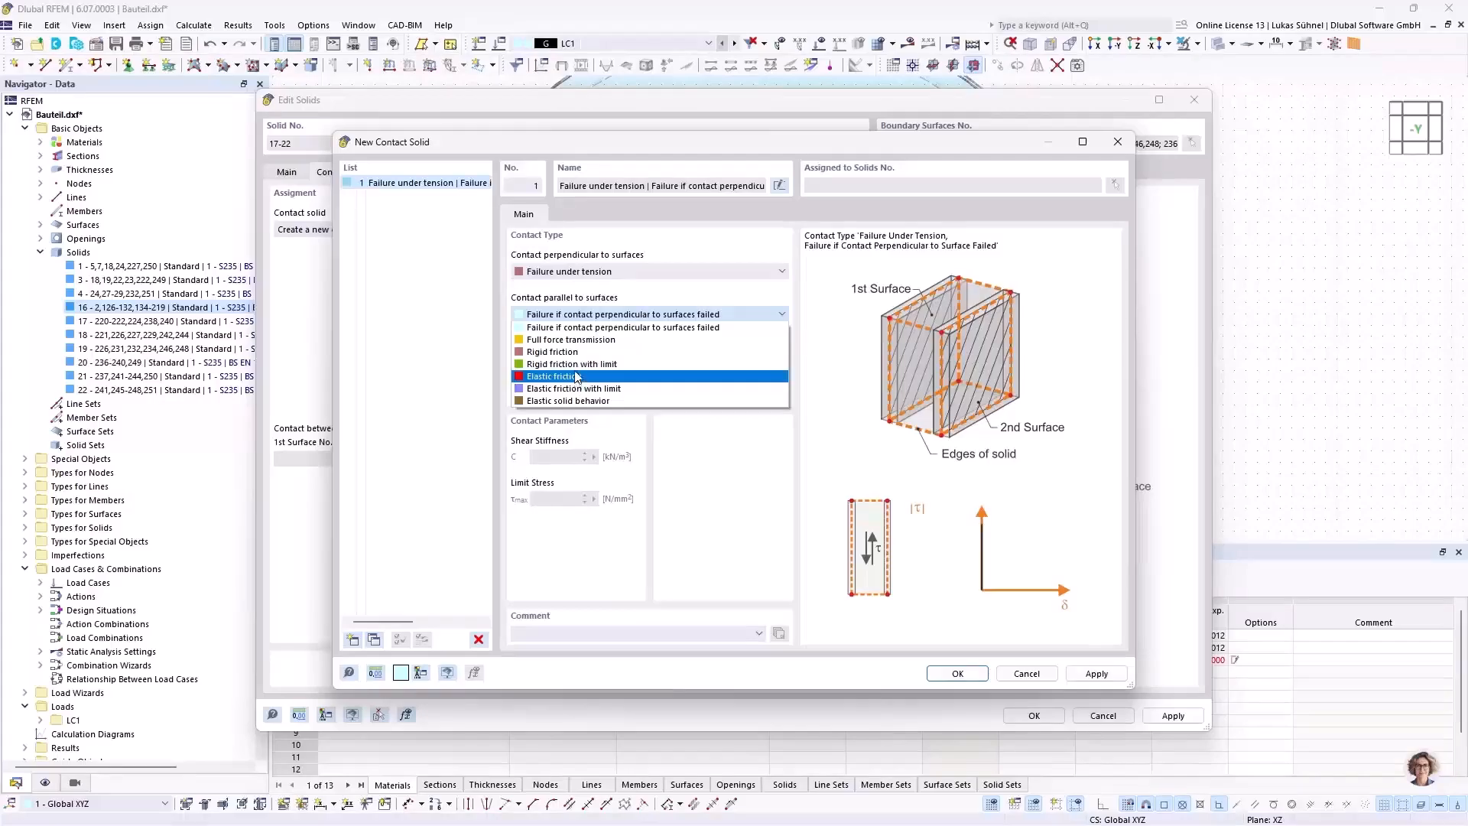
click(552, 352)
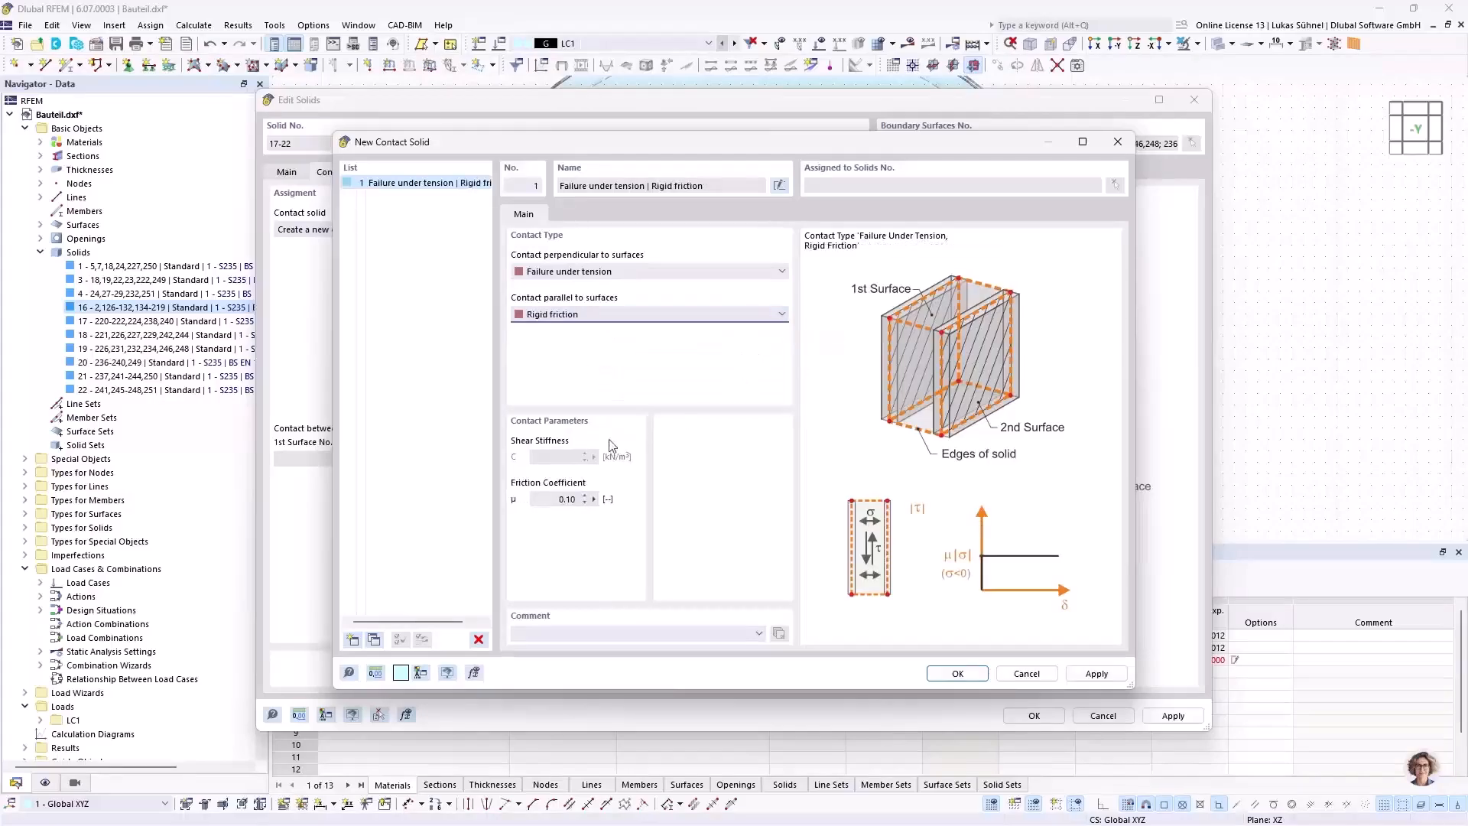
click(548, 495)
drag(547, 501, 652, 502)
text(0,01)
click(955, 673)
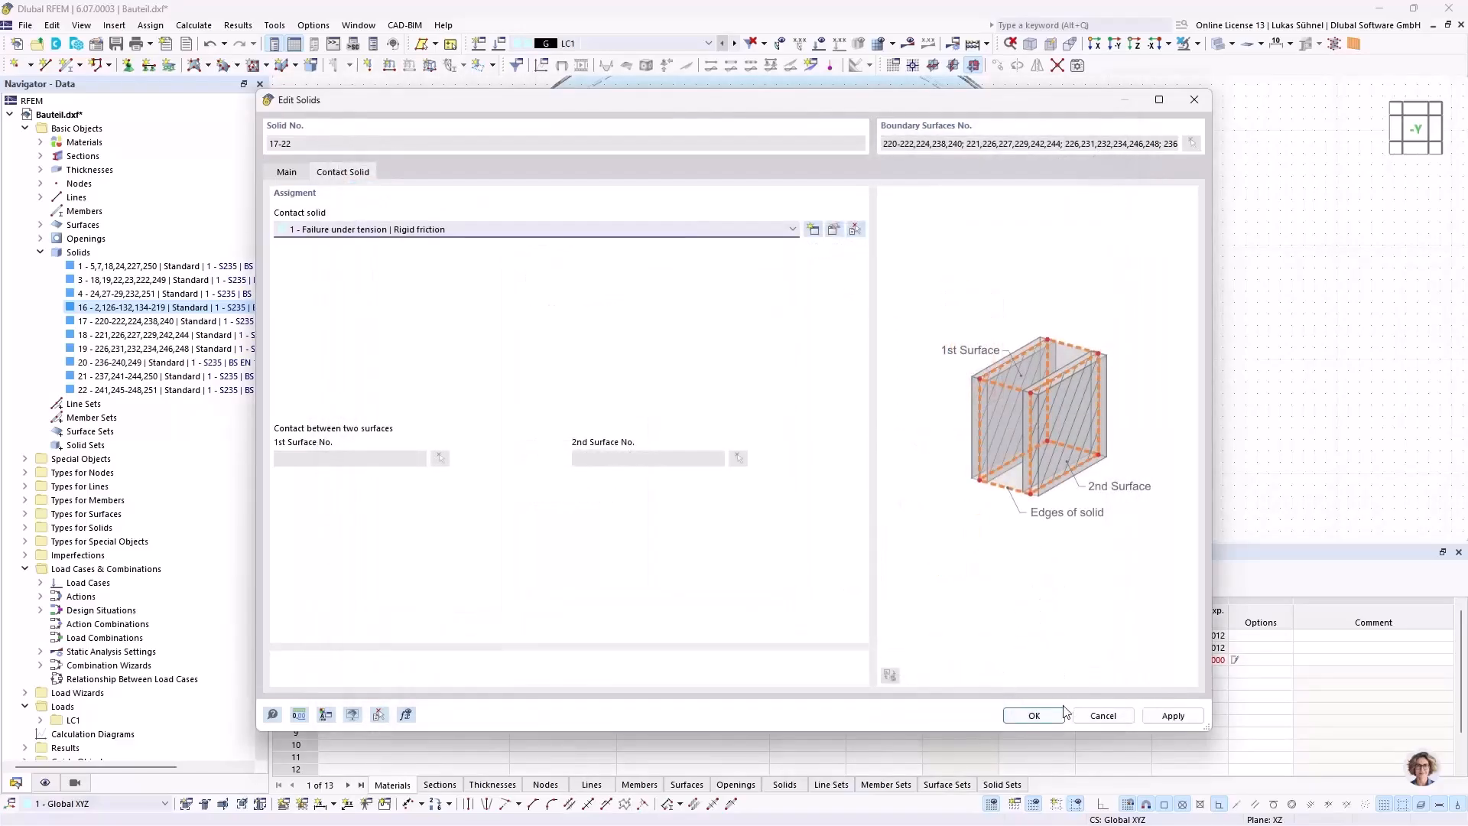
click(1037, 715)
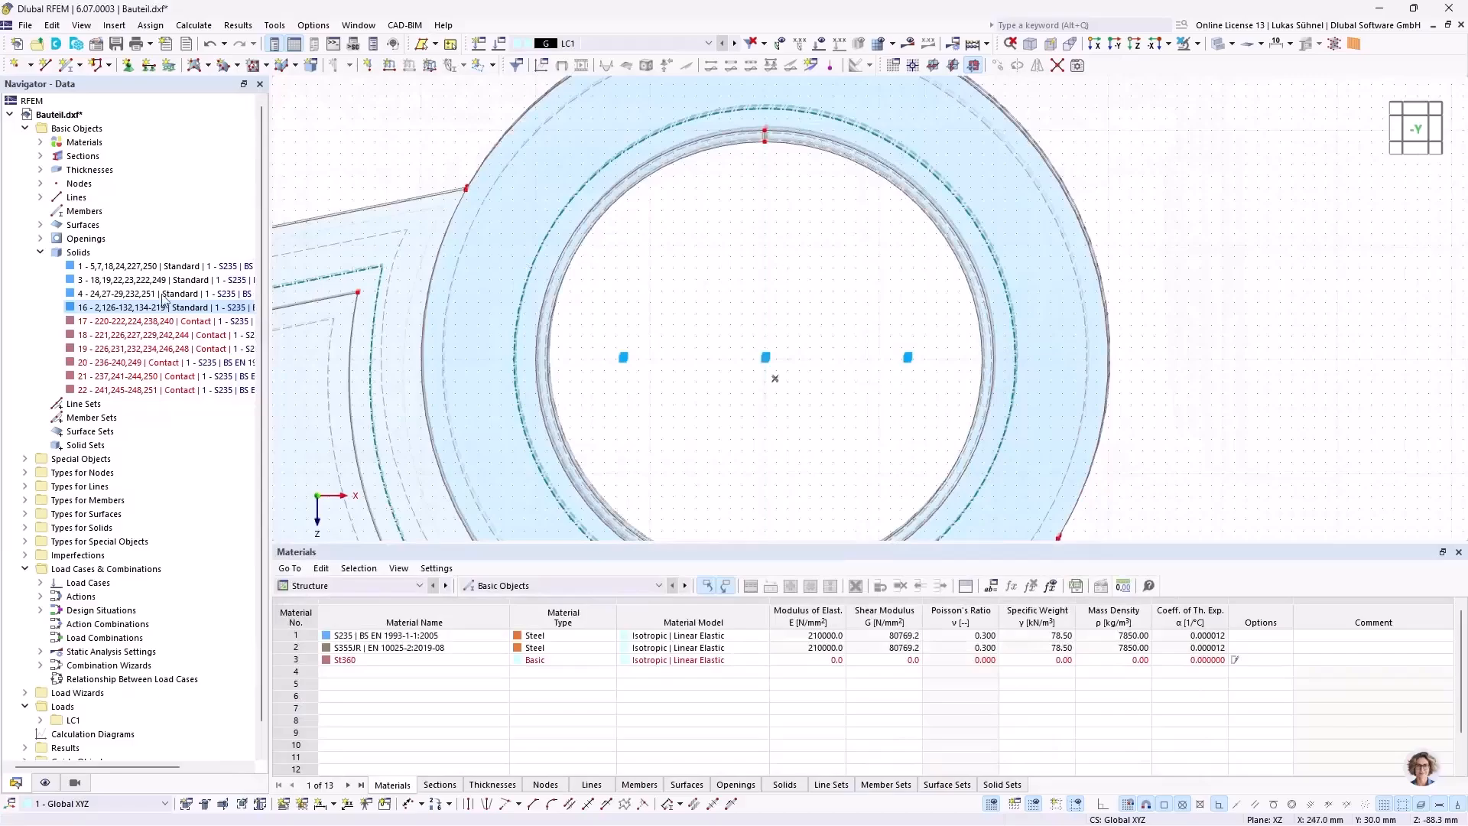
Step: Set curved inner surface 224 as the first contact surface of contact solid 17 in the hub bore
middle_drag(796, 286, 832, 257)
middle_drag(704, 318, 769, 225)
click(1222, 43)
scroll(838, 484, up, 2)
scroll(838, 484, up, 2)
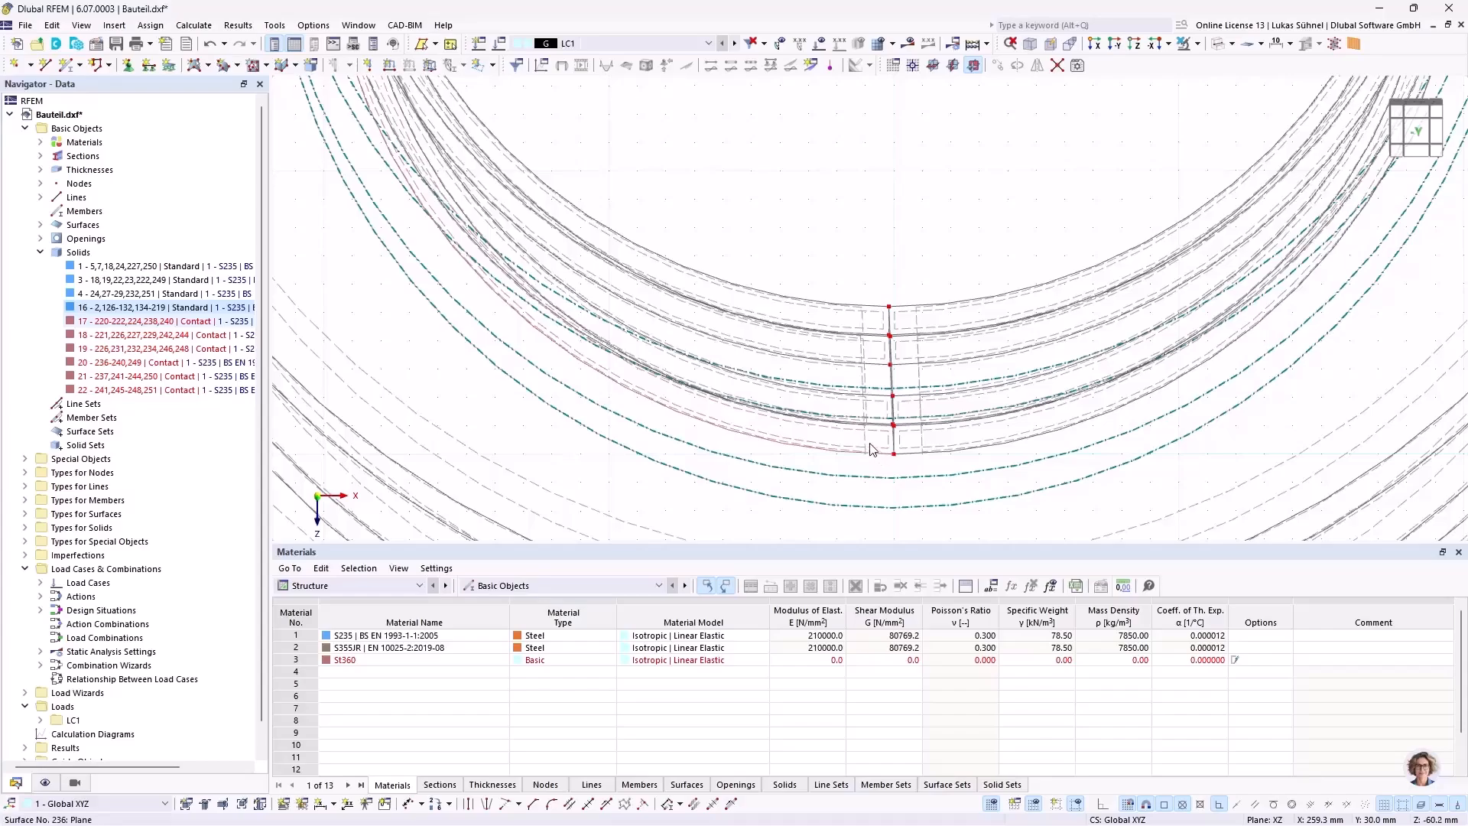
double_click(135, 321)
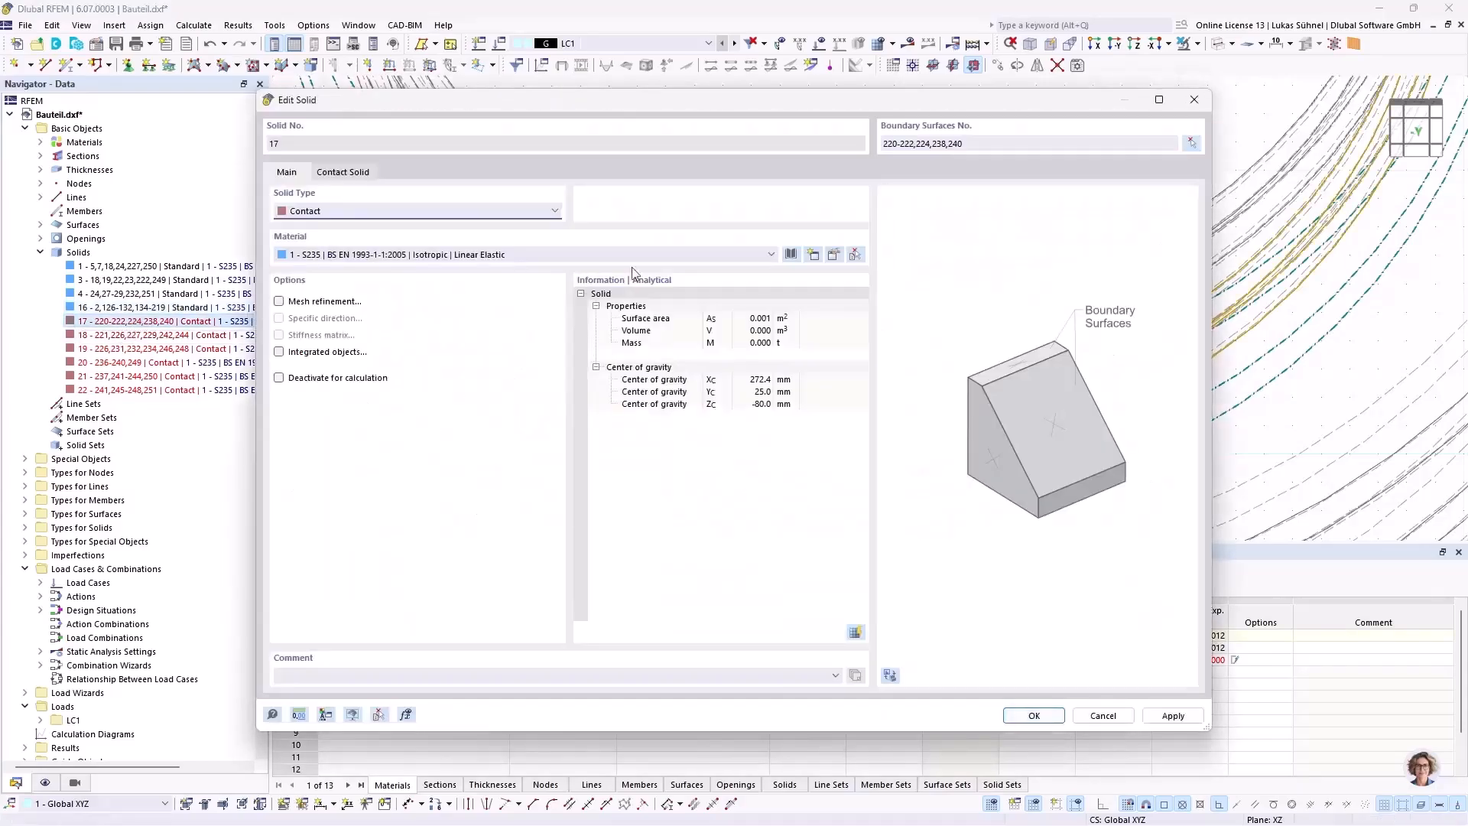
click(348, 175)
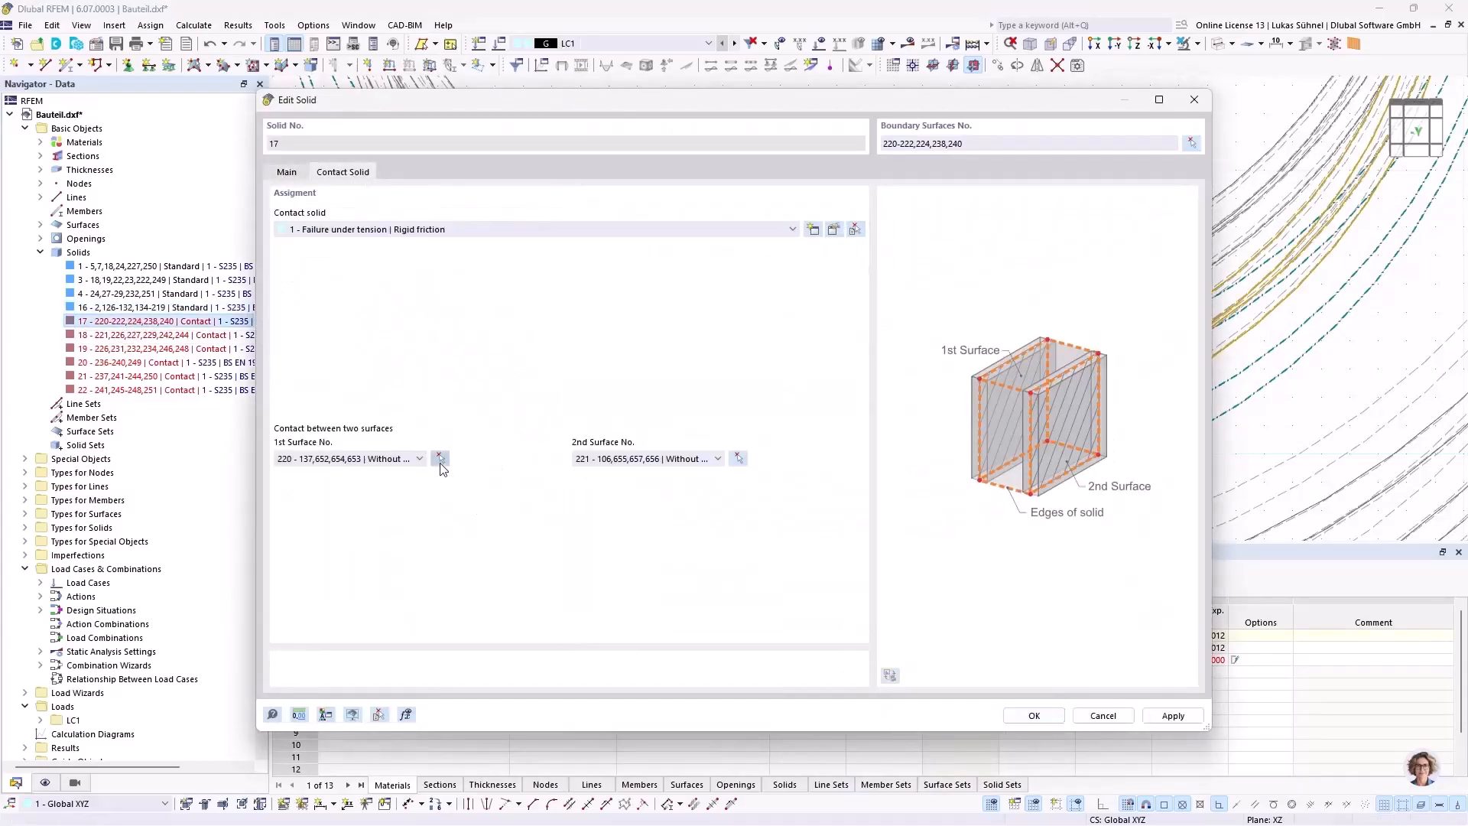
click(440, 458)
ctrl+middle_drag(1030, 462, 1040, 446)
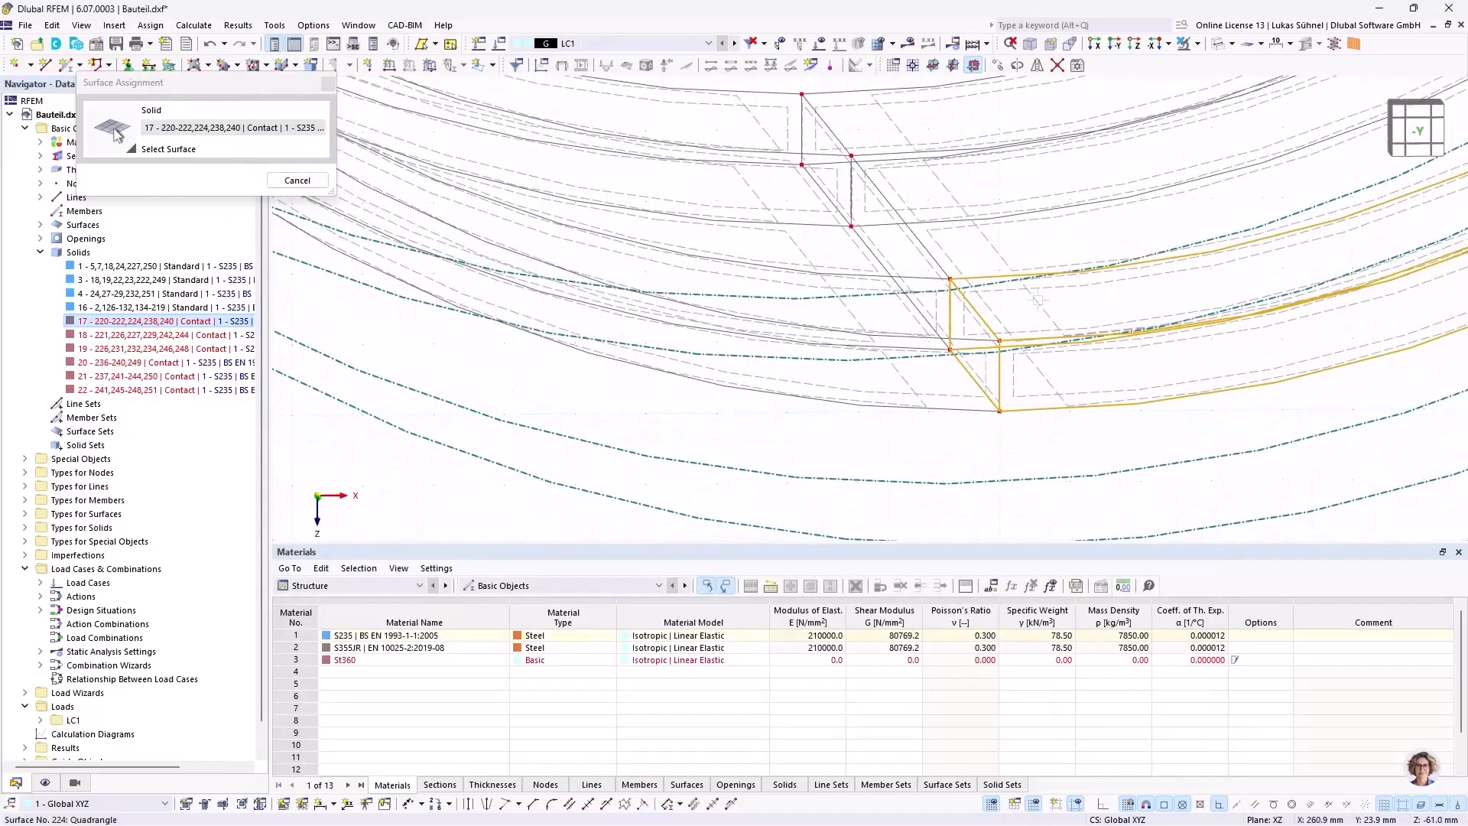
click(1036, 300)
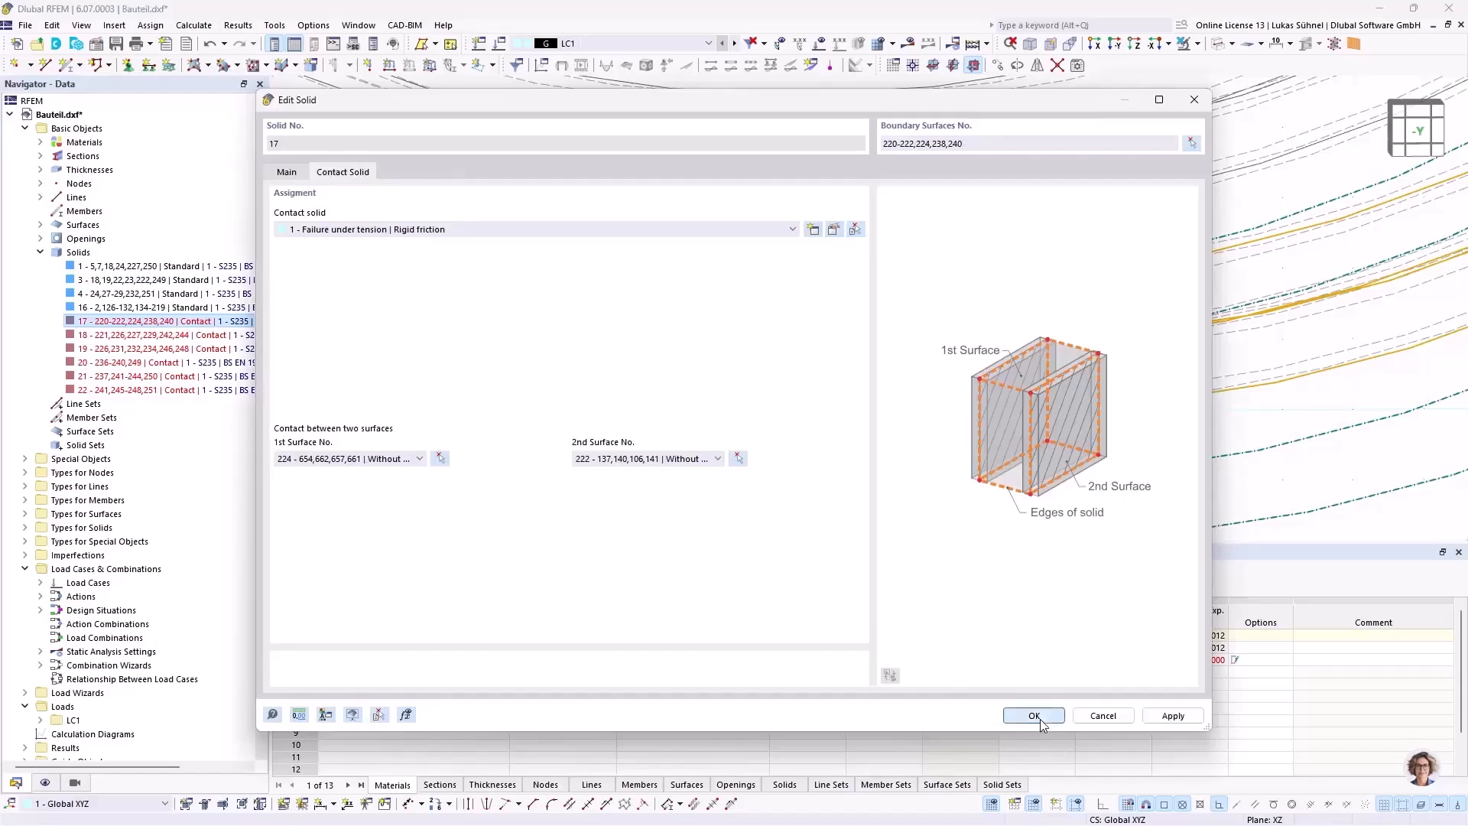
click(1034, 716)
Step: Set curved inner surface 229 as the first contact surface of contact solid 18
double_click(191, 336)
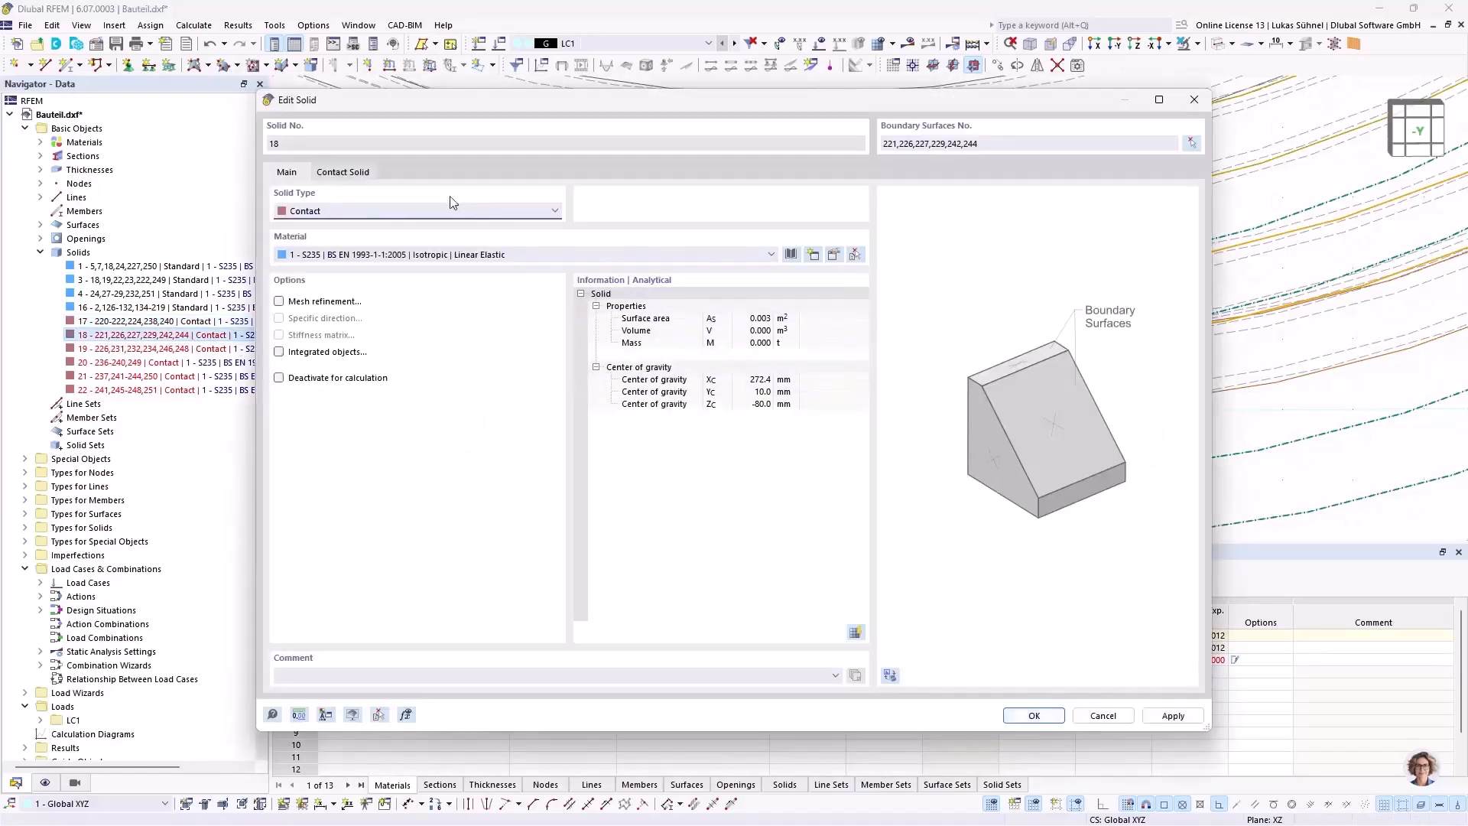
click(343, 172)
click(441, 458)
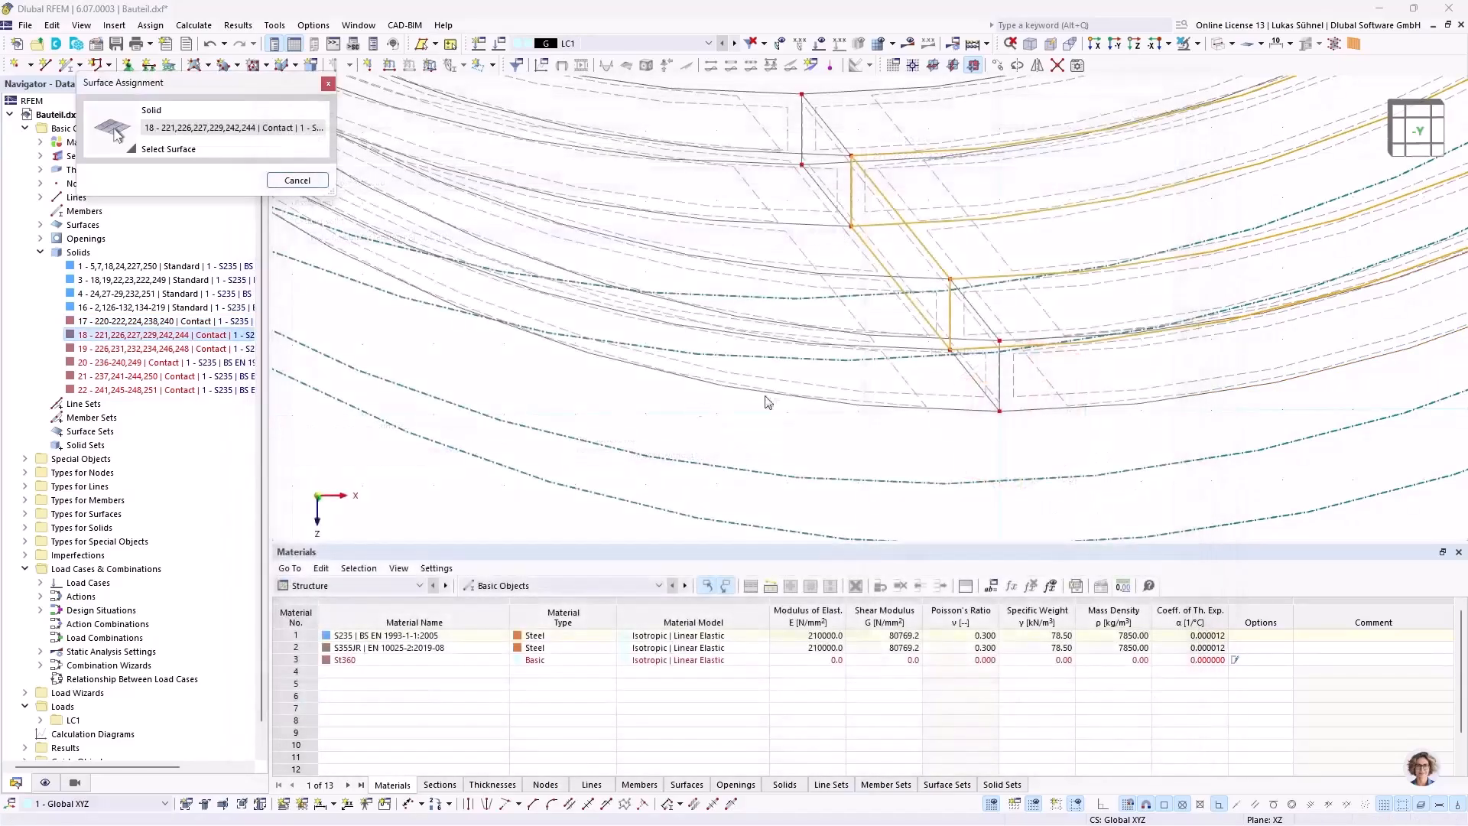
click(990, 241)
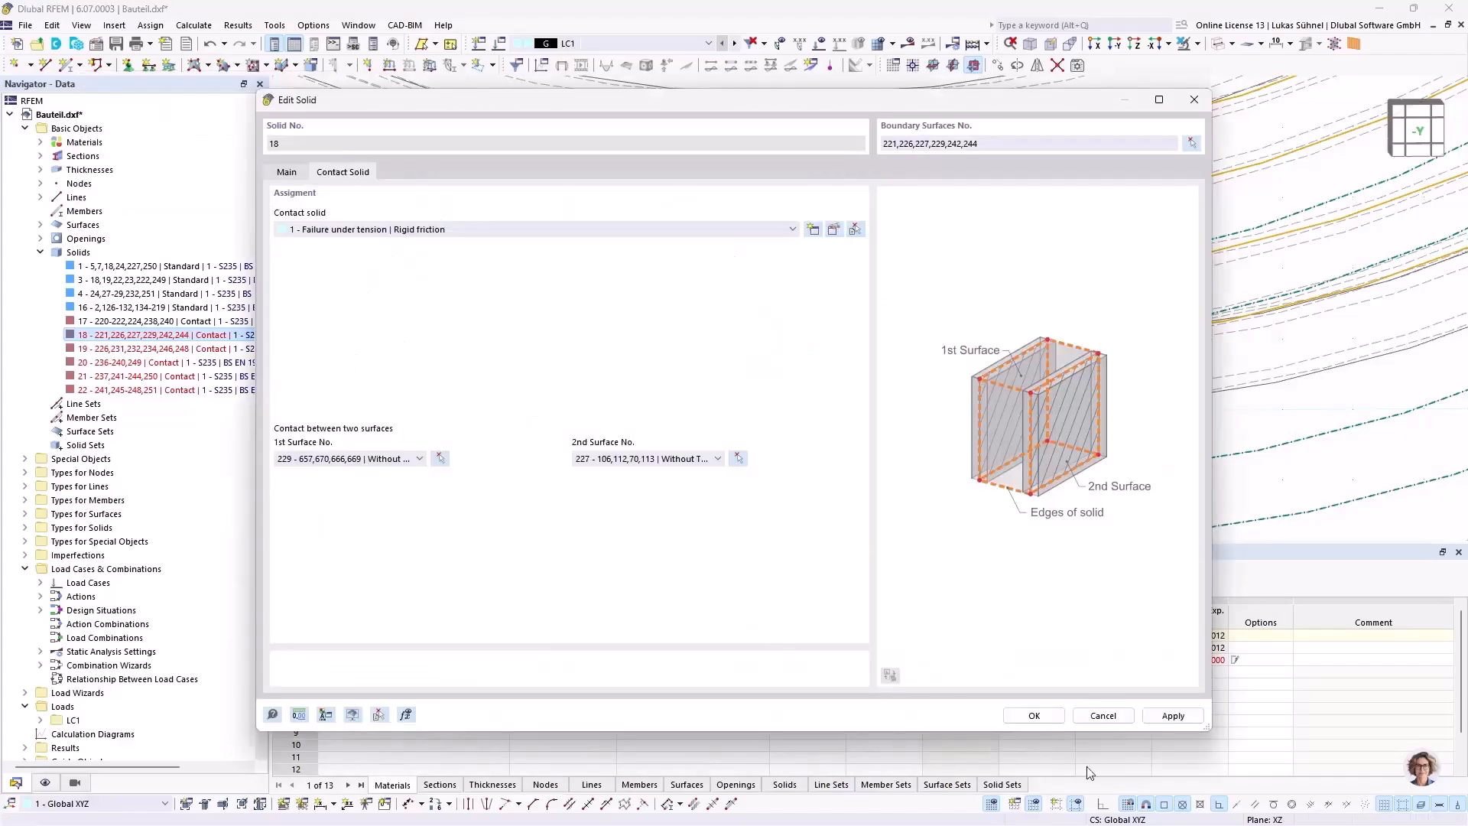
click(1033, 716)
Step: Assign the curved inner surface of contact solid 19 as its first contact surface
double_click(153, 348)
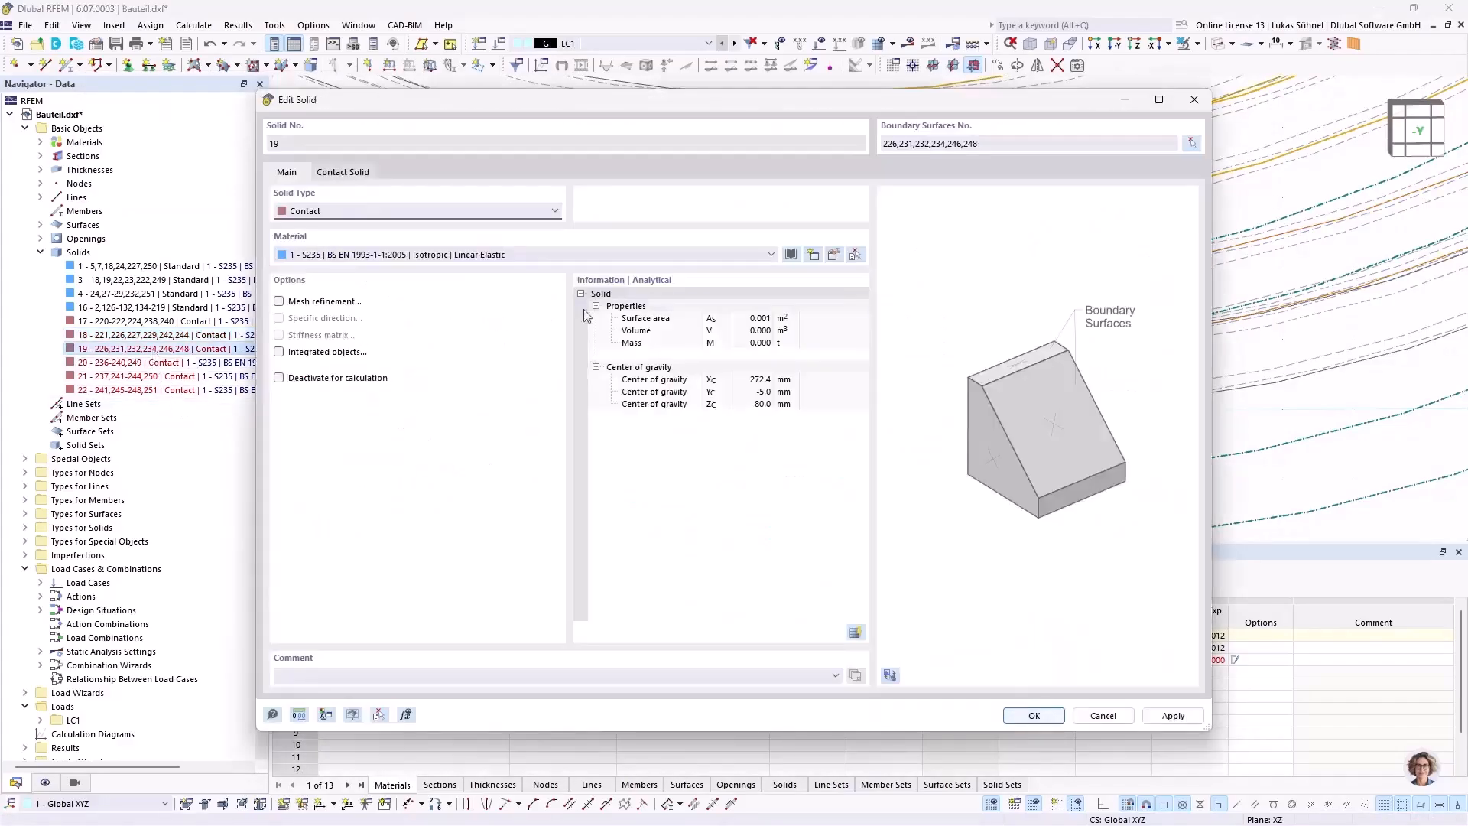
click(337, 172)
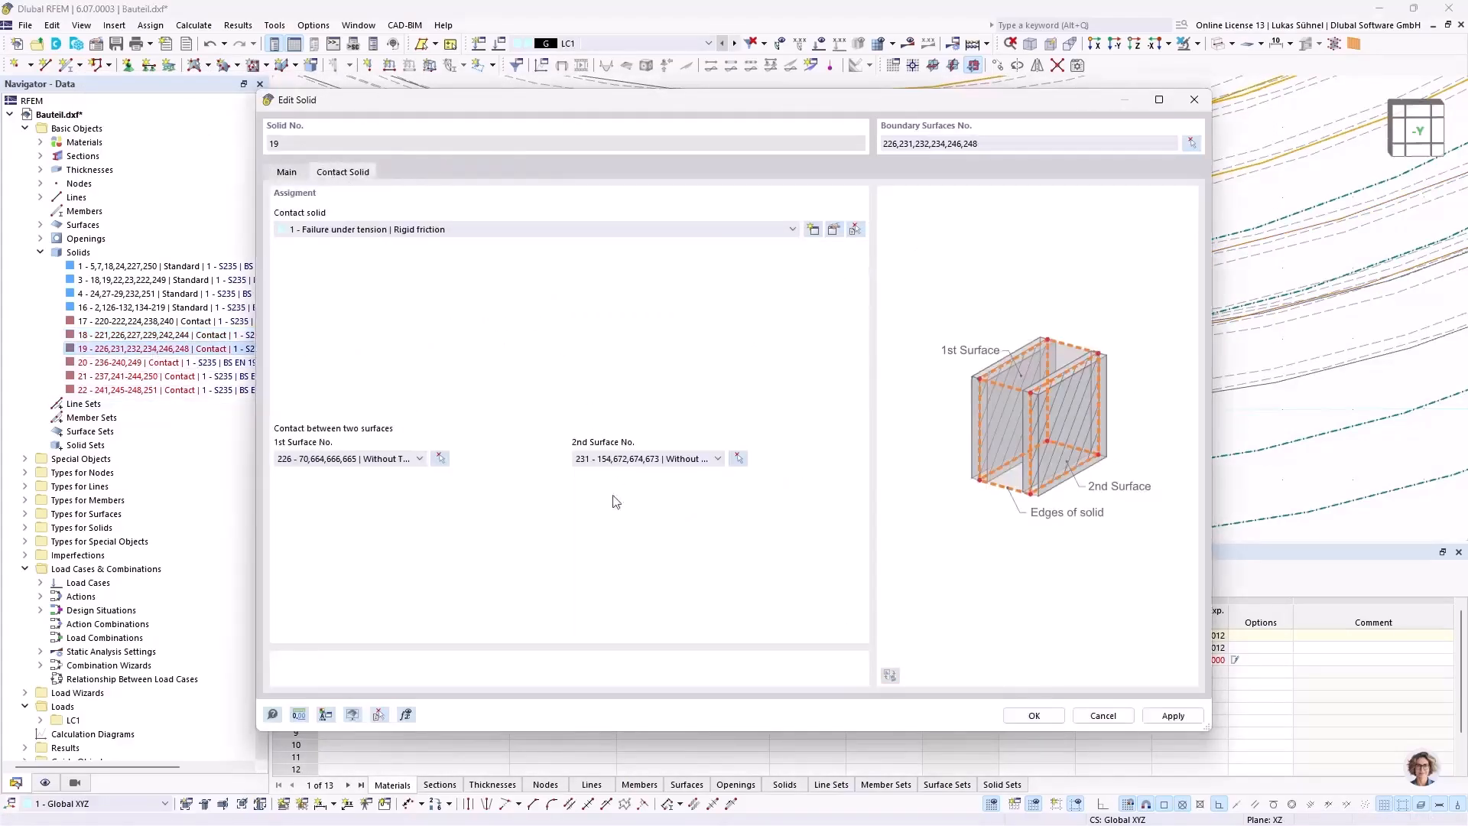
click(439, 460)
click(889, 130)
click(1033, 715)
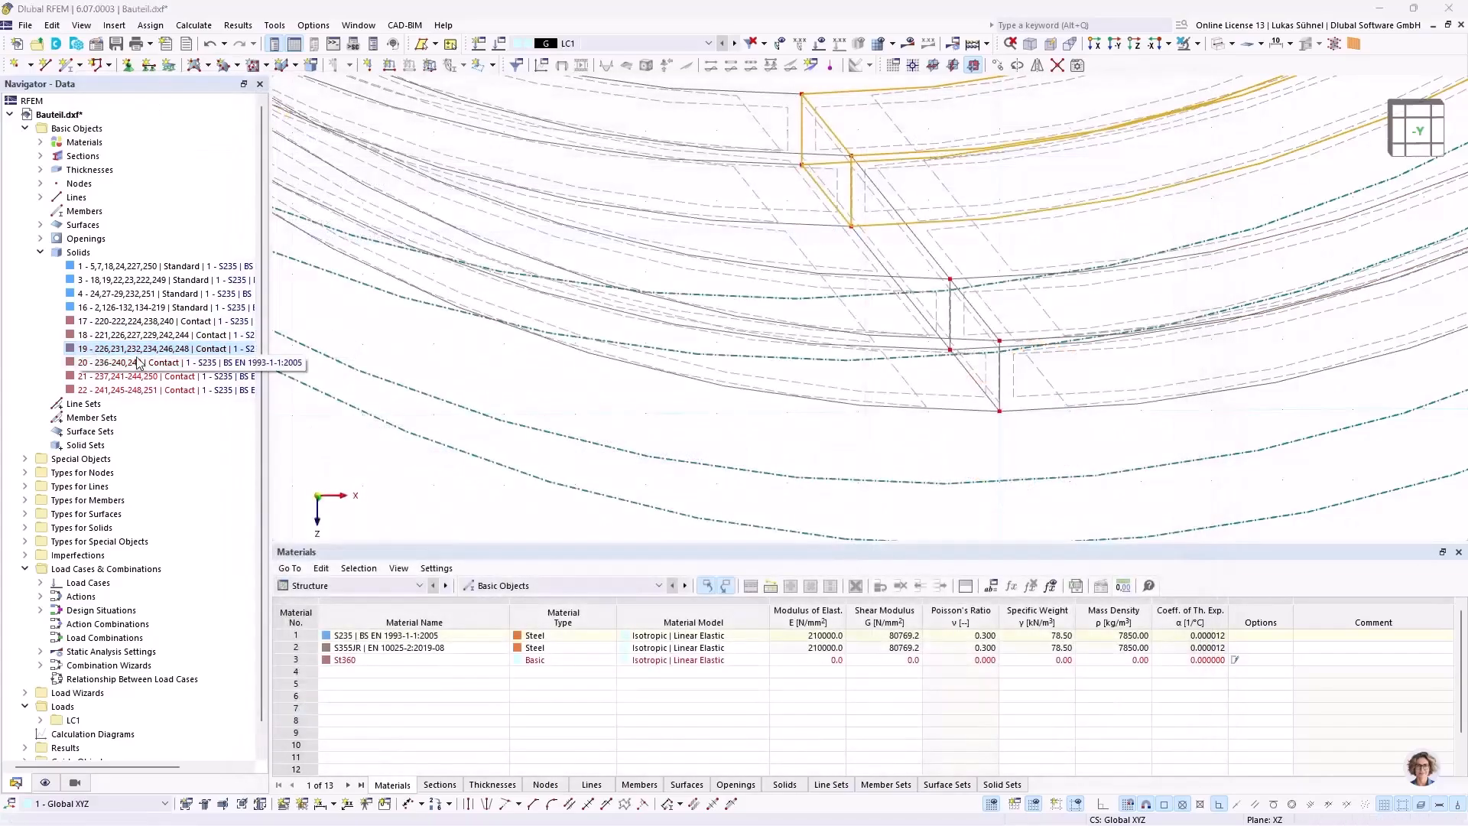
Step: Set curved inner surface 239 as the first contact surface of contact solid 20 in the opposite half ring
double_click(153, 363)
click(344, 172)
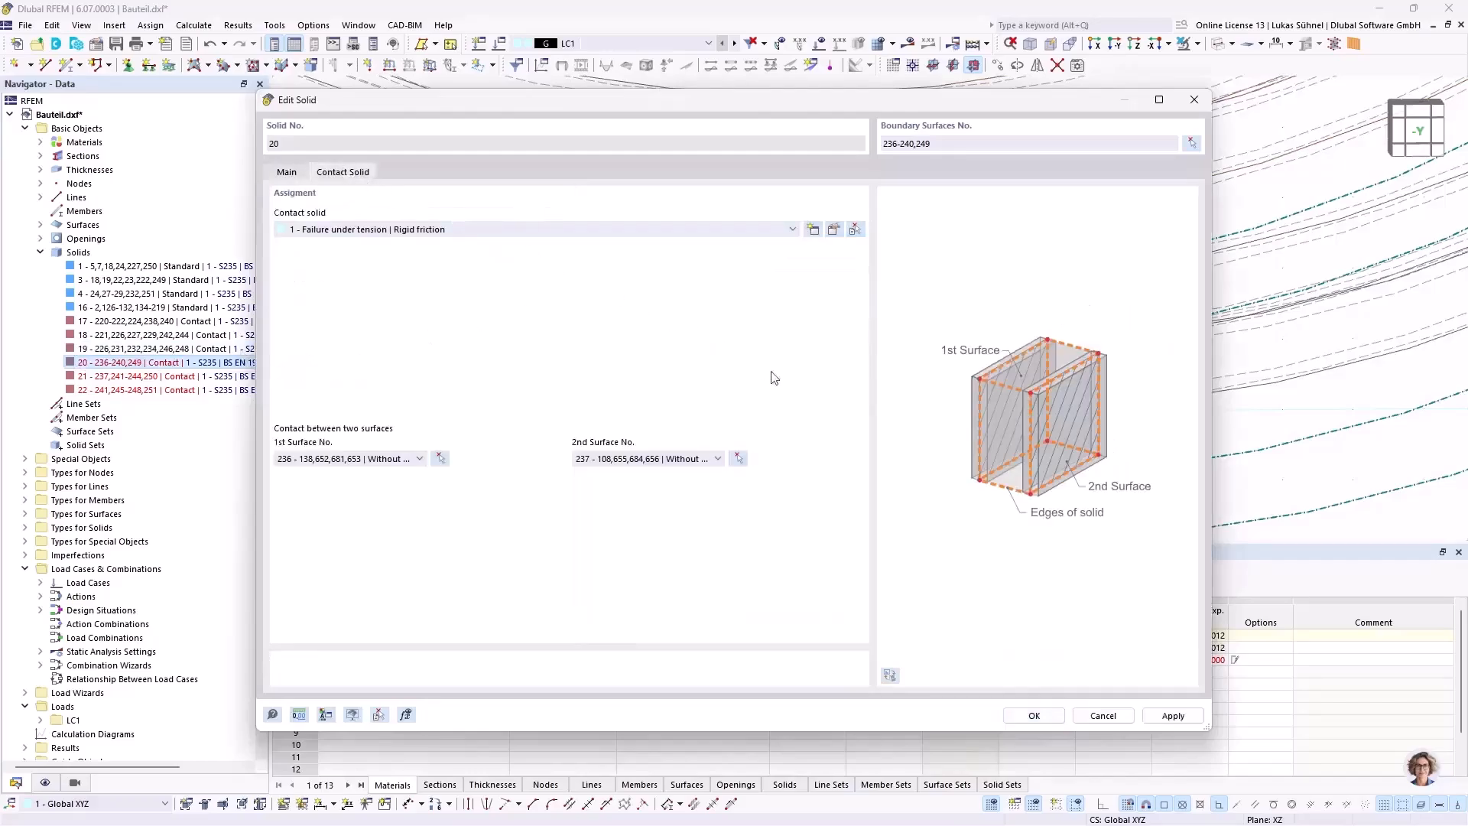
click(441, 458)
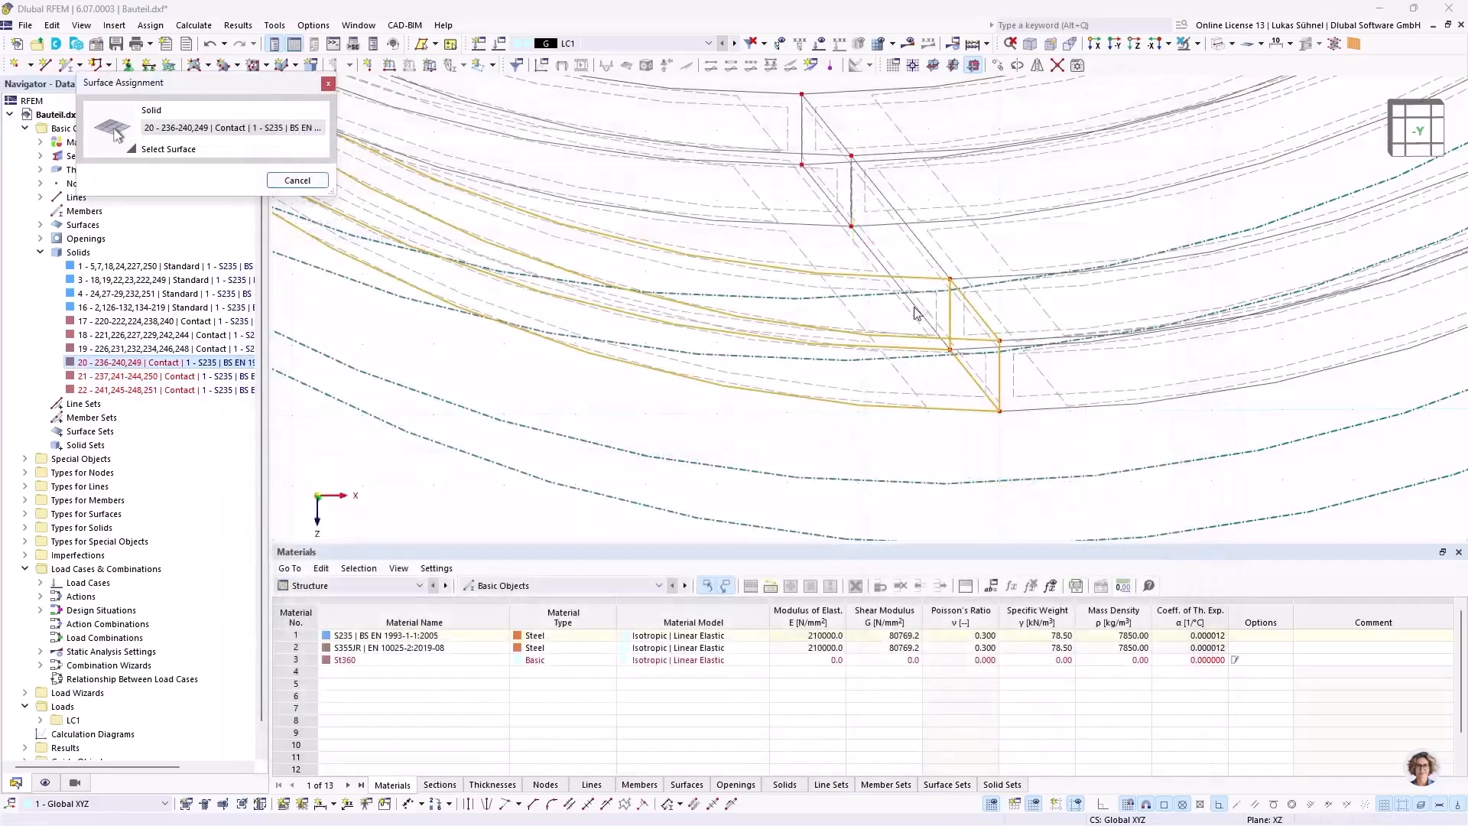
click(920, 315)
click(1034, 715)
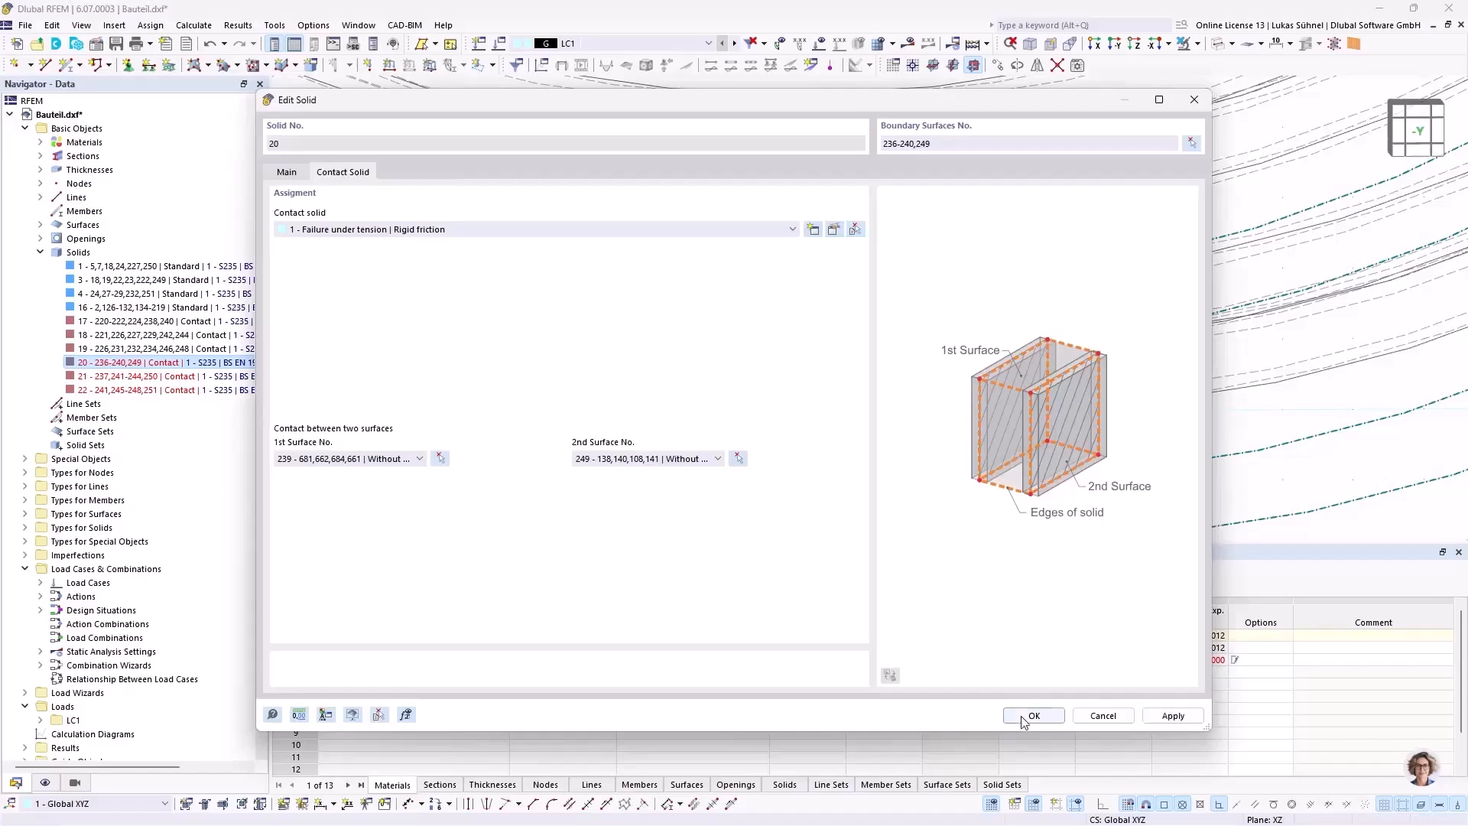
Step: Set curved inner surface 243 as the first contact surface of contact solid 21
double_click(195, 377)
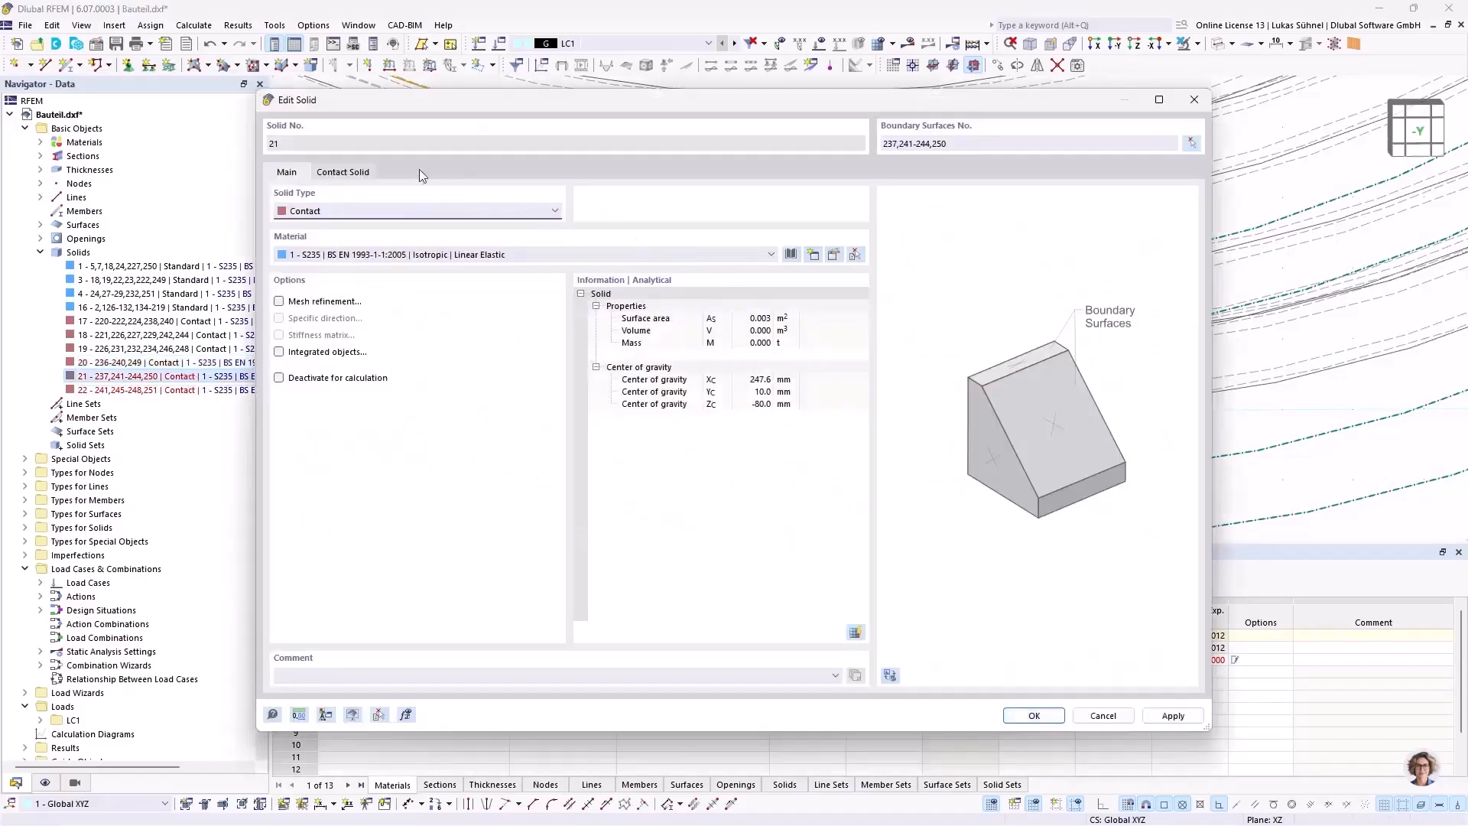
click(354, 174)
click(441, 458)
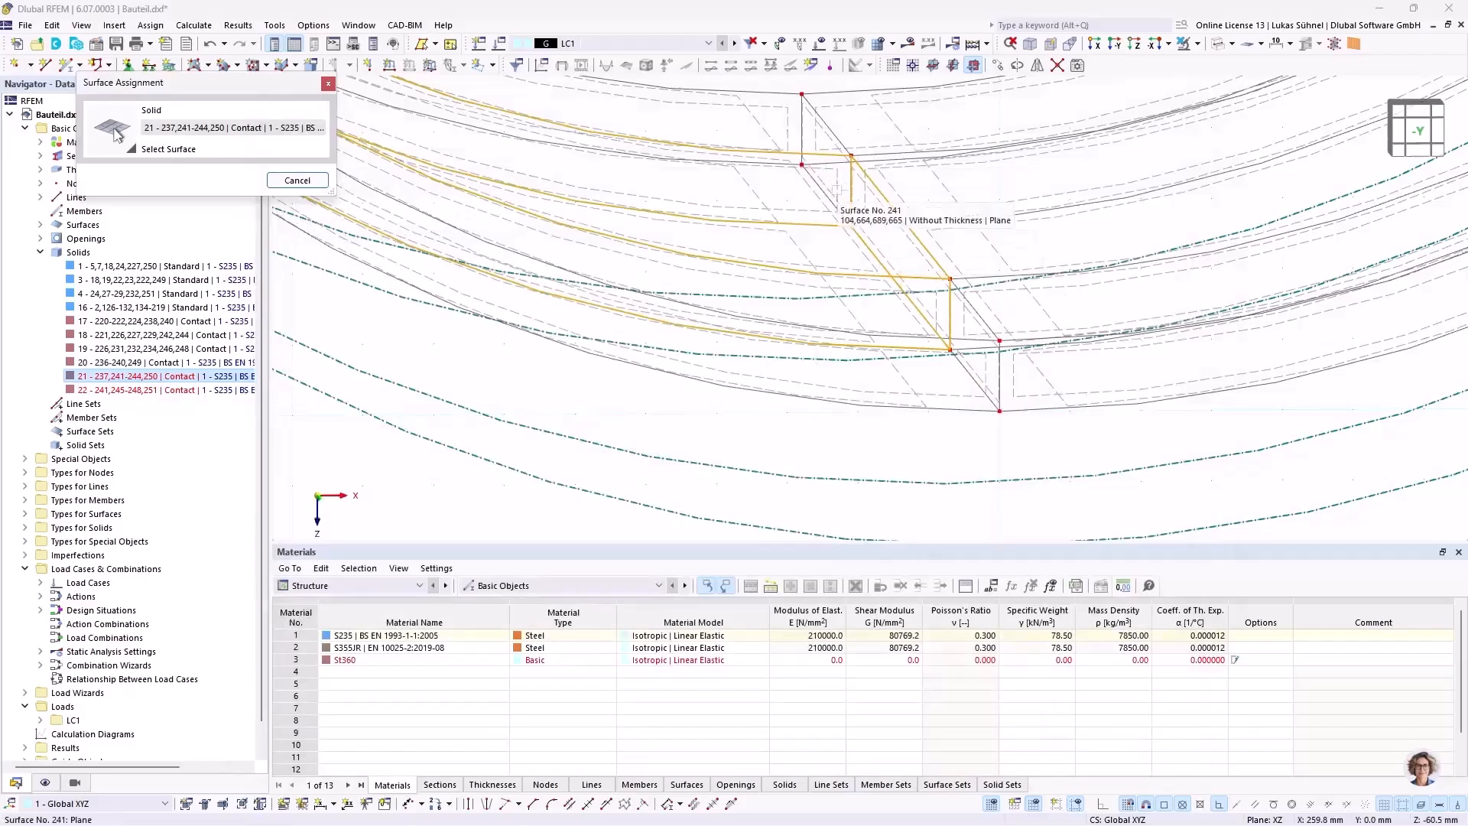
middle_drag(777, 311, 758, 314)
click(774, 364)
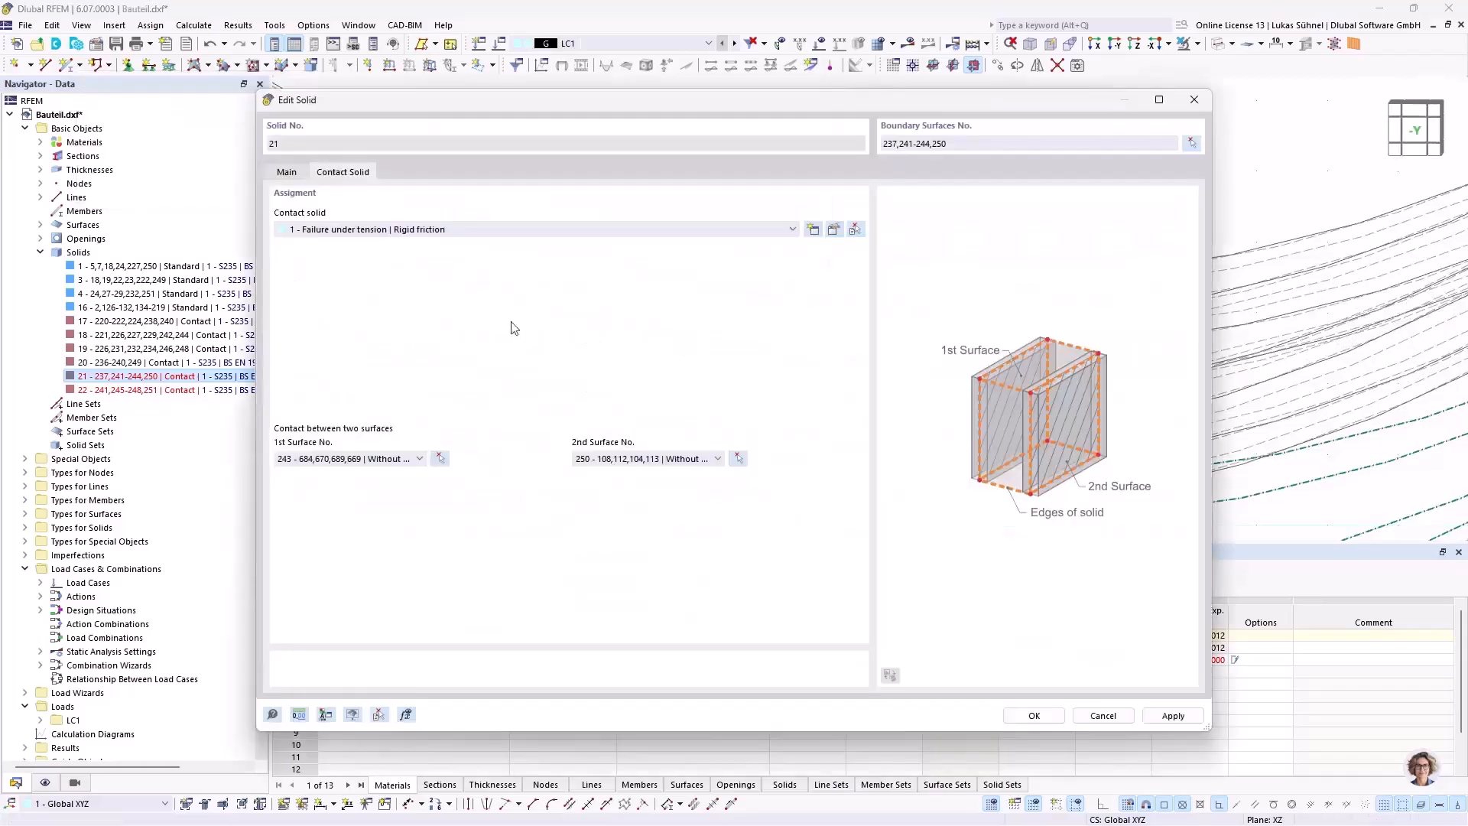
click(1049, 720)
Step: Set curved inner surface 247 as the first contact surface of contact solid 22
double_click(147, 391)
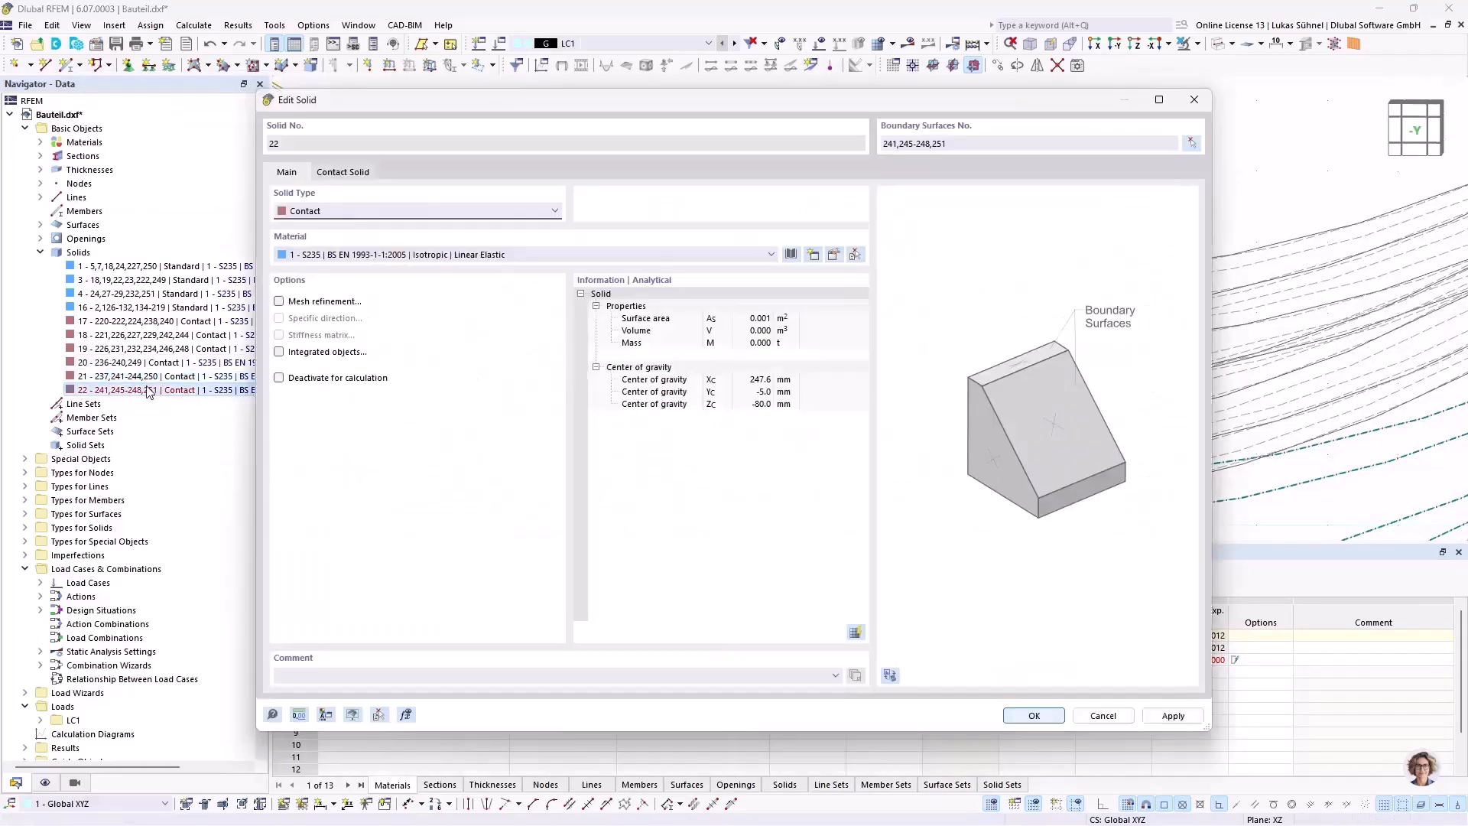
click(356, 175)
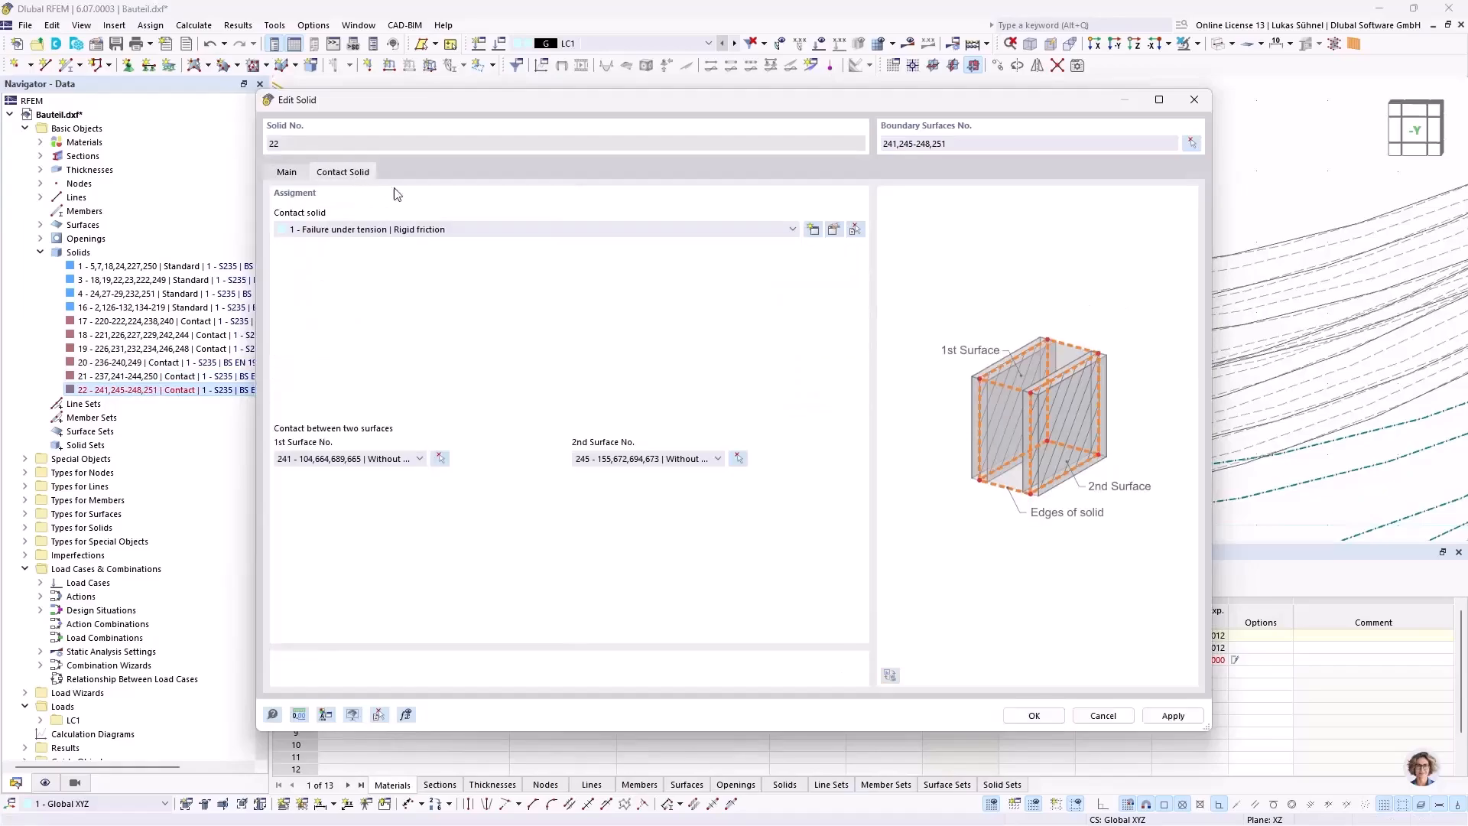
click(439, 458)
click(844, 320)
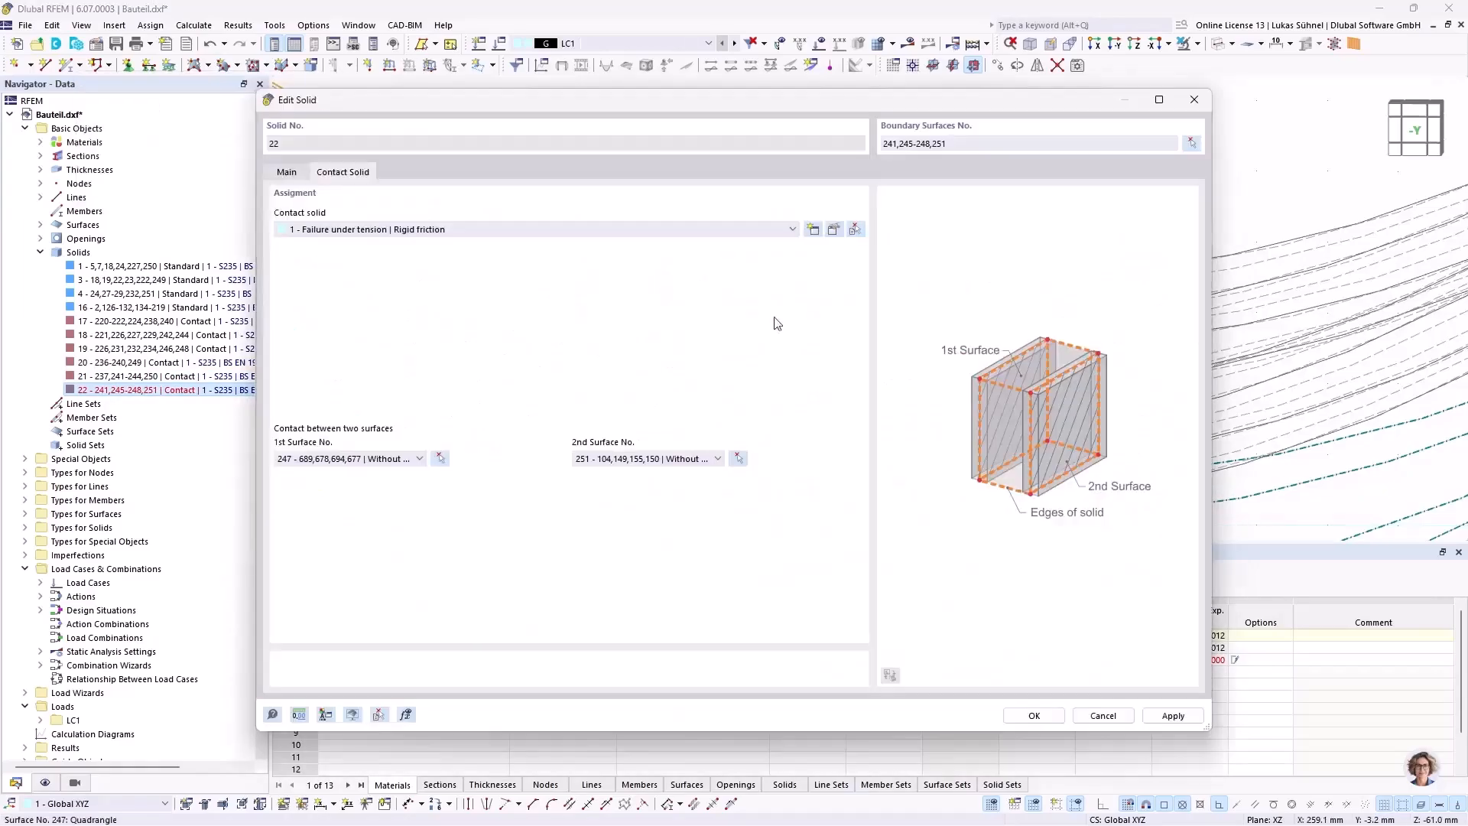
click(1032, 715)
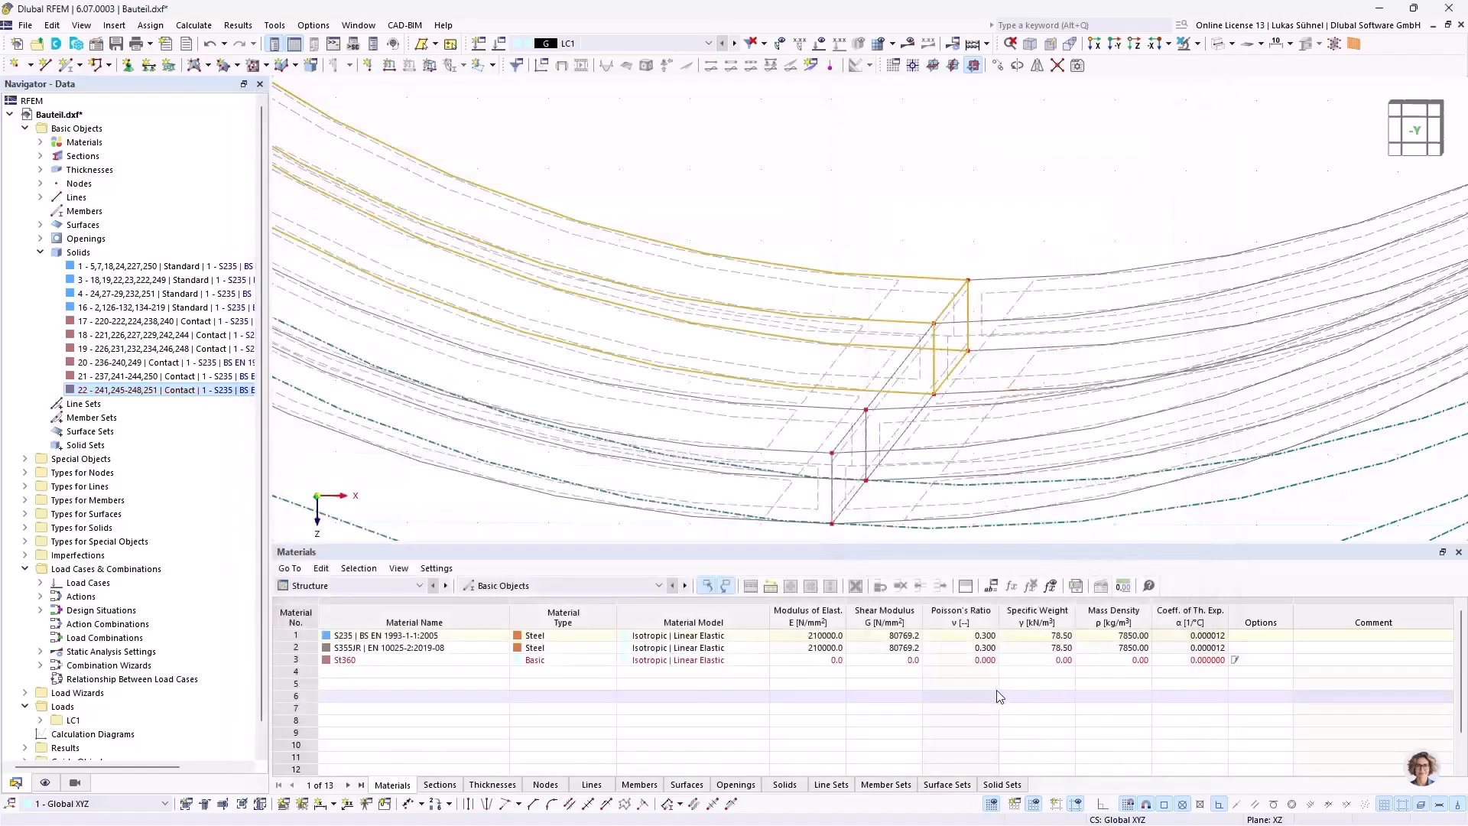
Step: Display the model as solid and set up a copy of the bore's inner edge lines with a displacement of 60 mm in Y
scroll(842, 262, down, 2)
scroll(834, 237, down, 5)
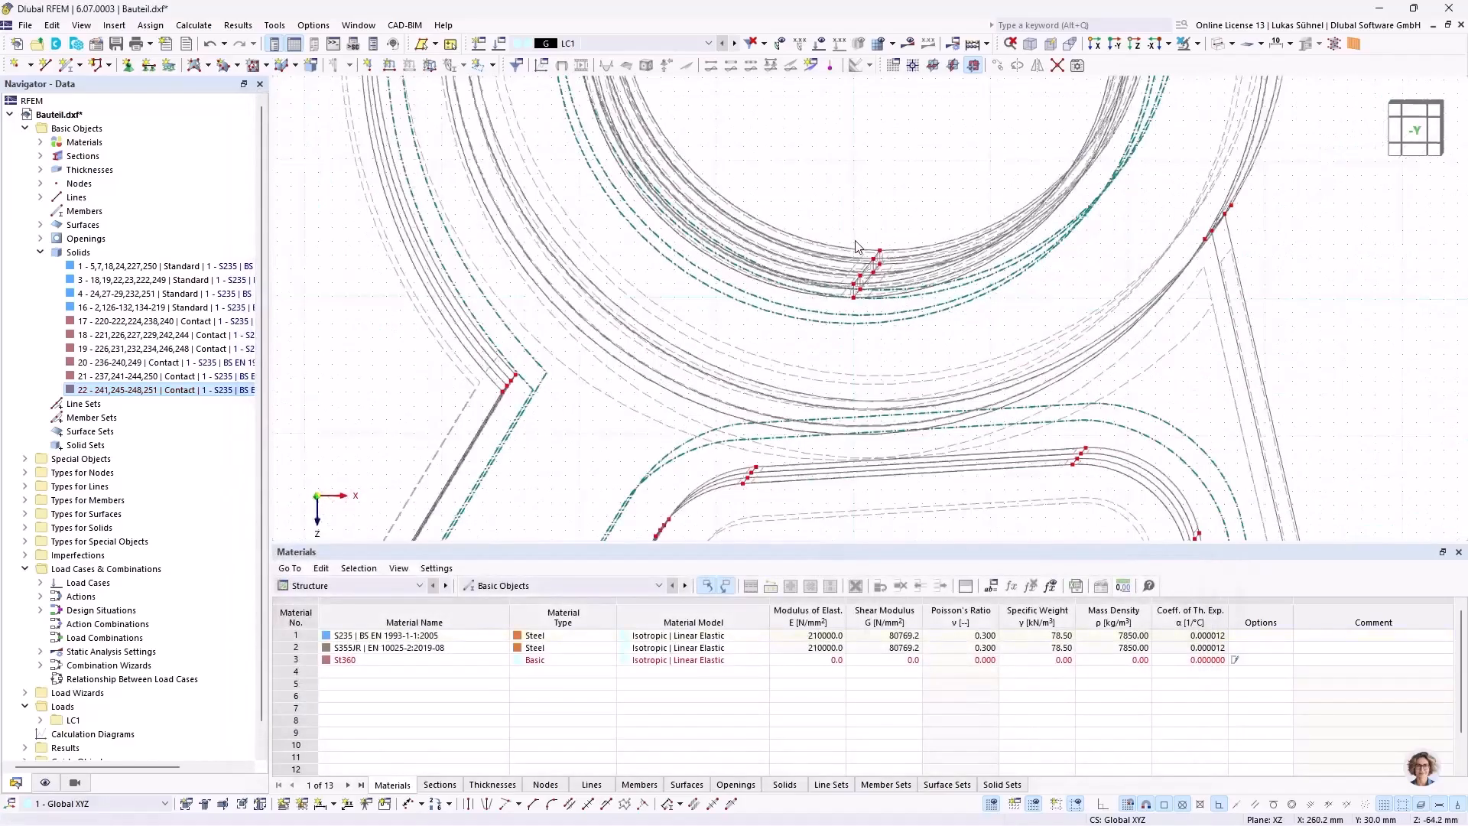
middle_drag(819, 205, 749, 324)
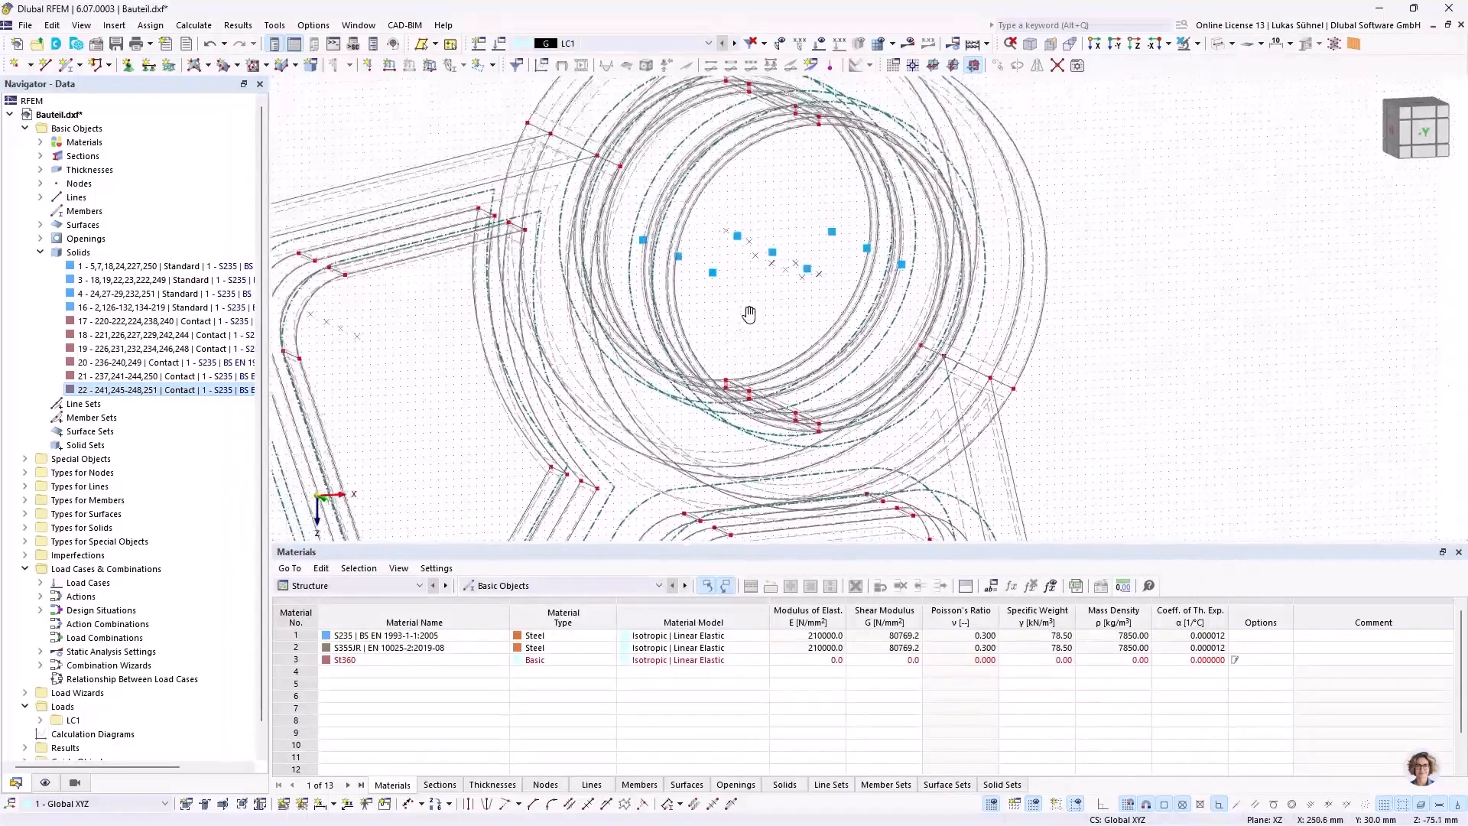
click(1218, 44)
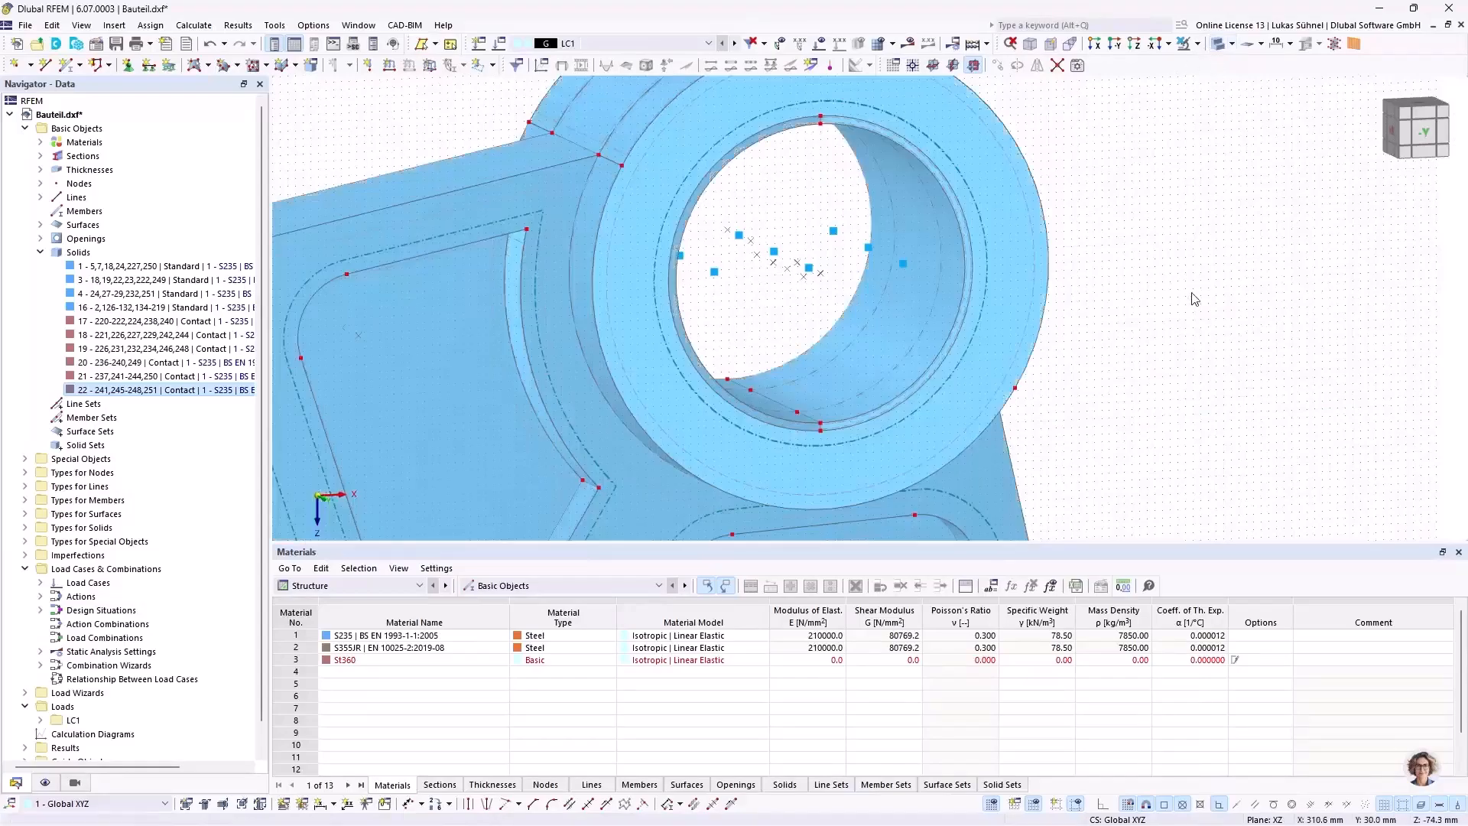
scroll(908, 277, up, 5)
scroll(699, 328, up, 2)
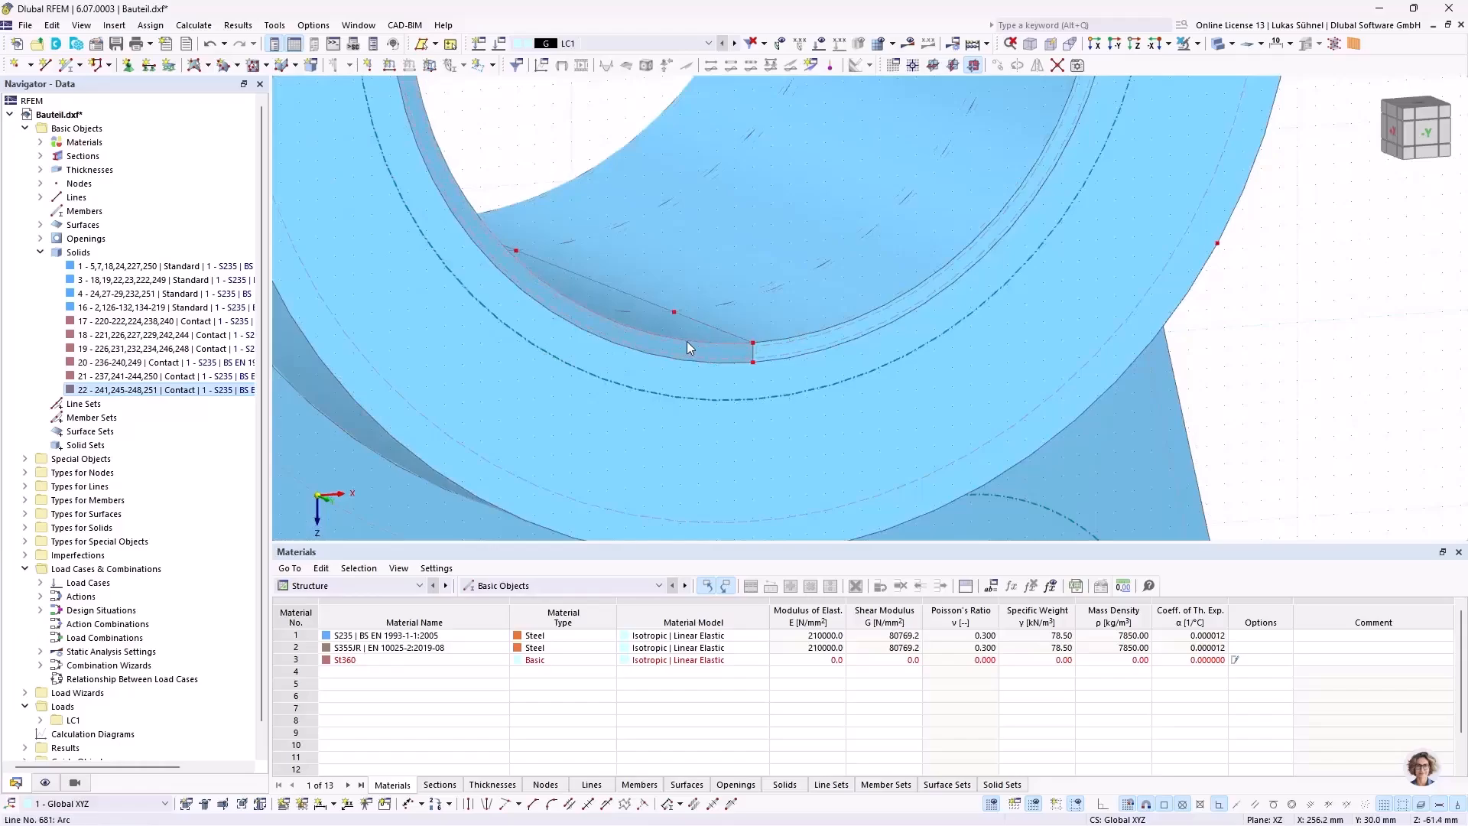
scroll(796, 359, down, 5)
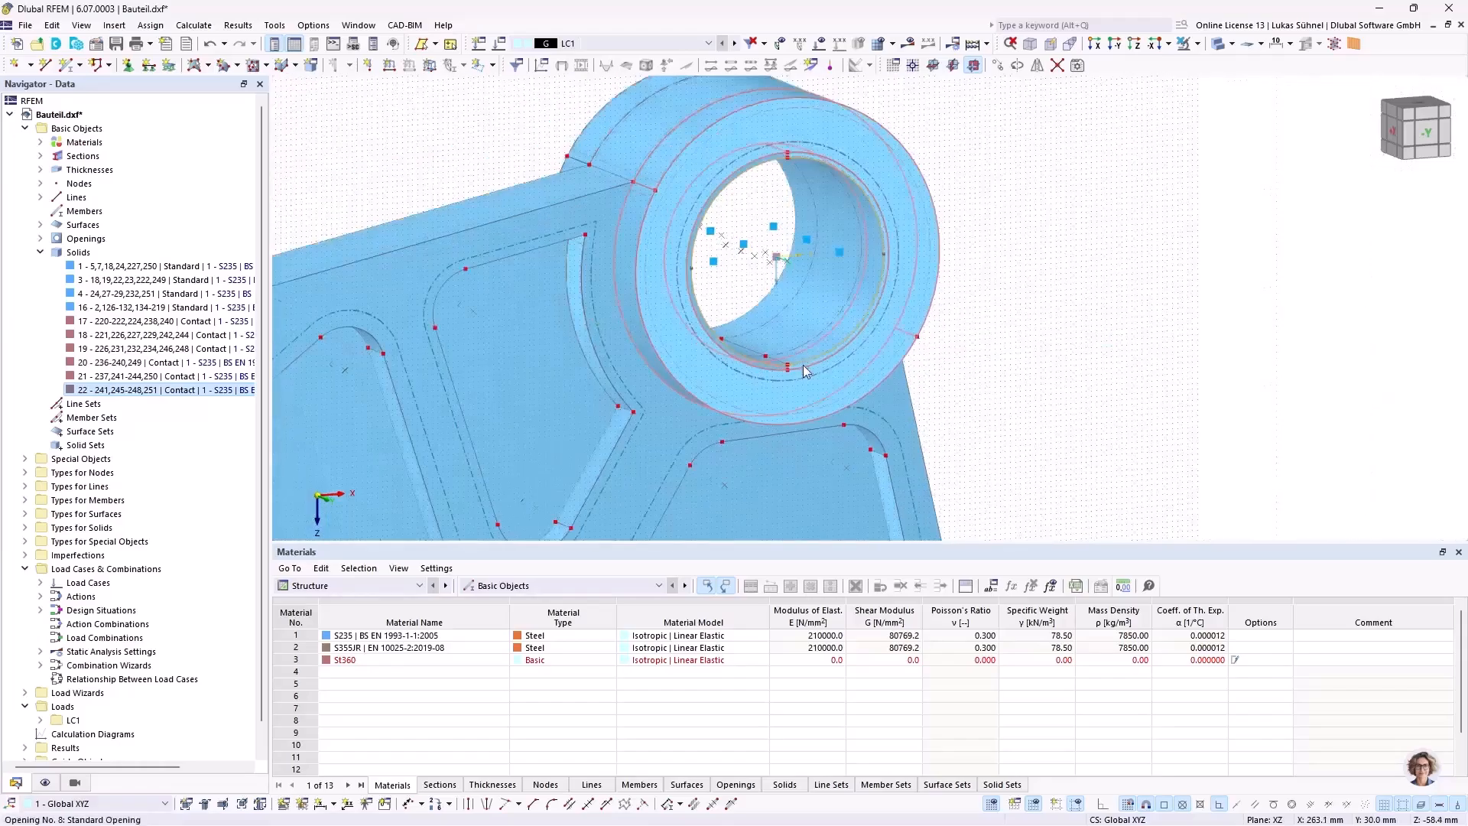
scroll(815, 176, up, 6)
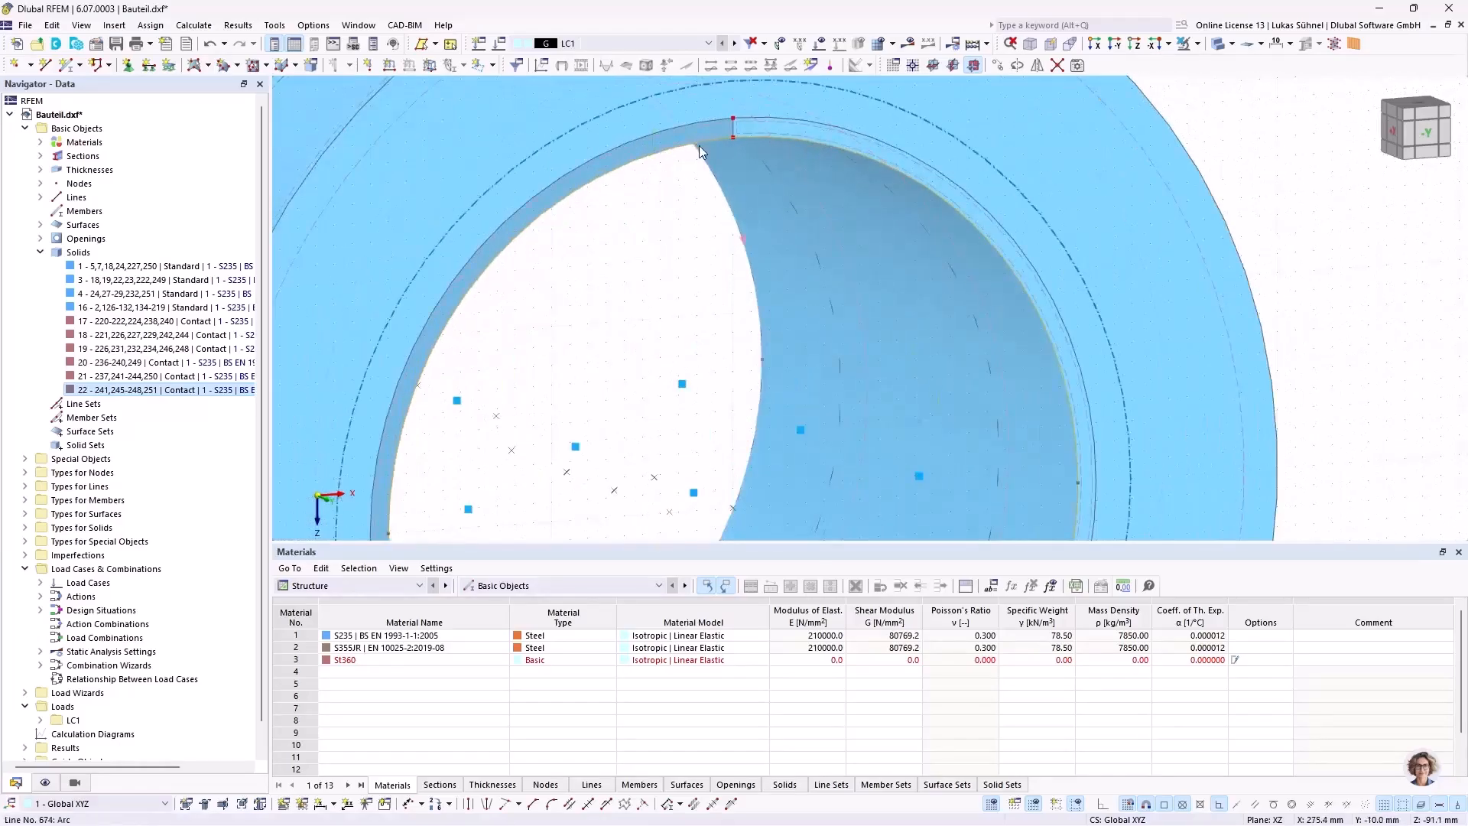
right_click(704, 141)
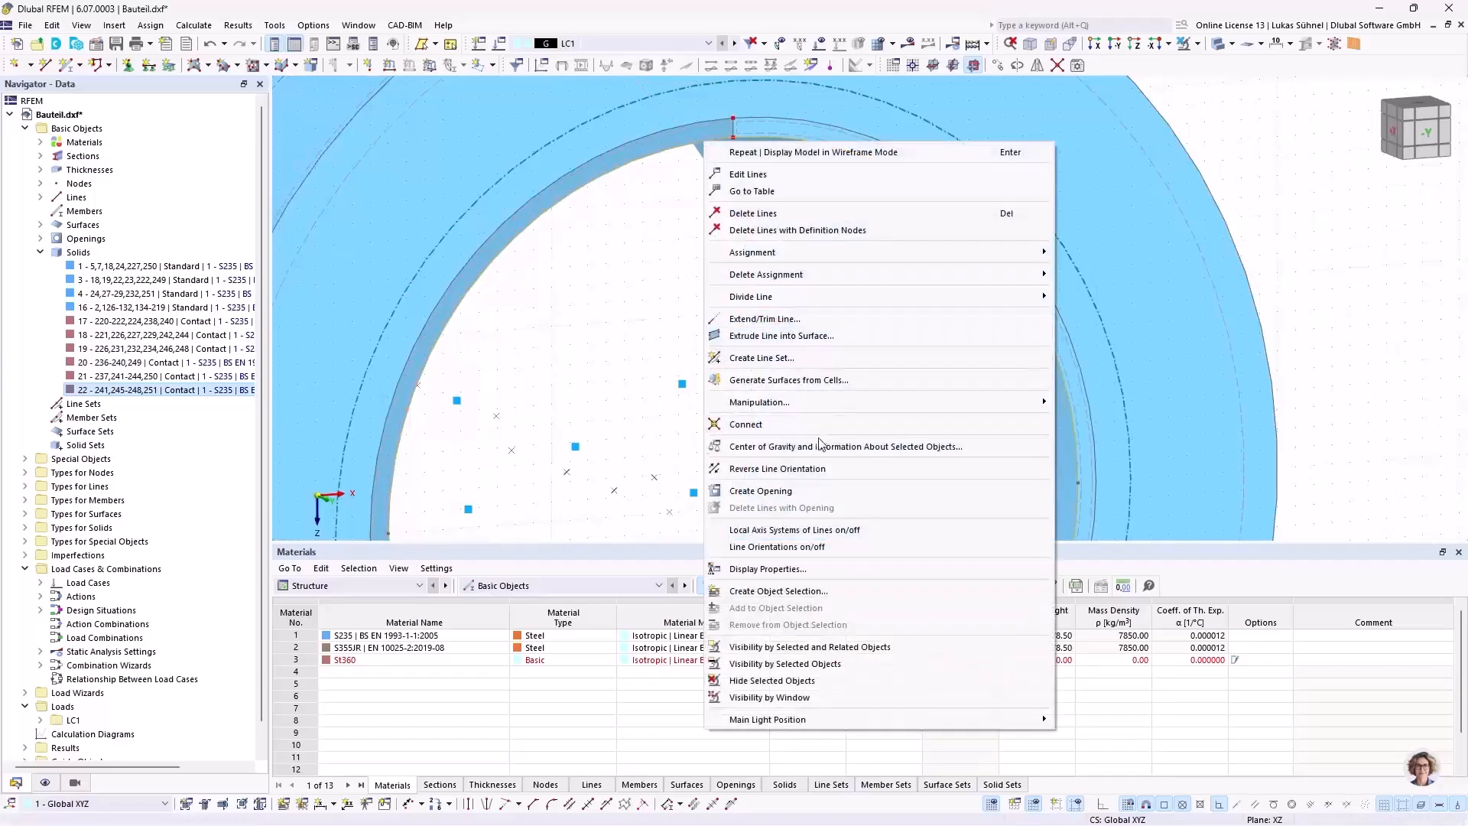
mouse_move(817, 405)
click(1126, 399)
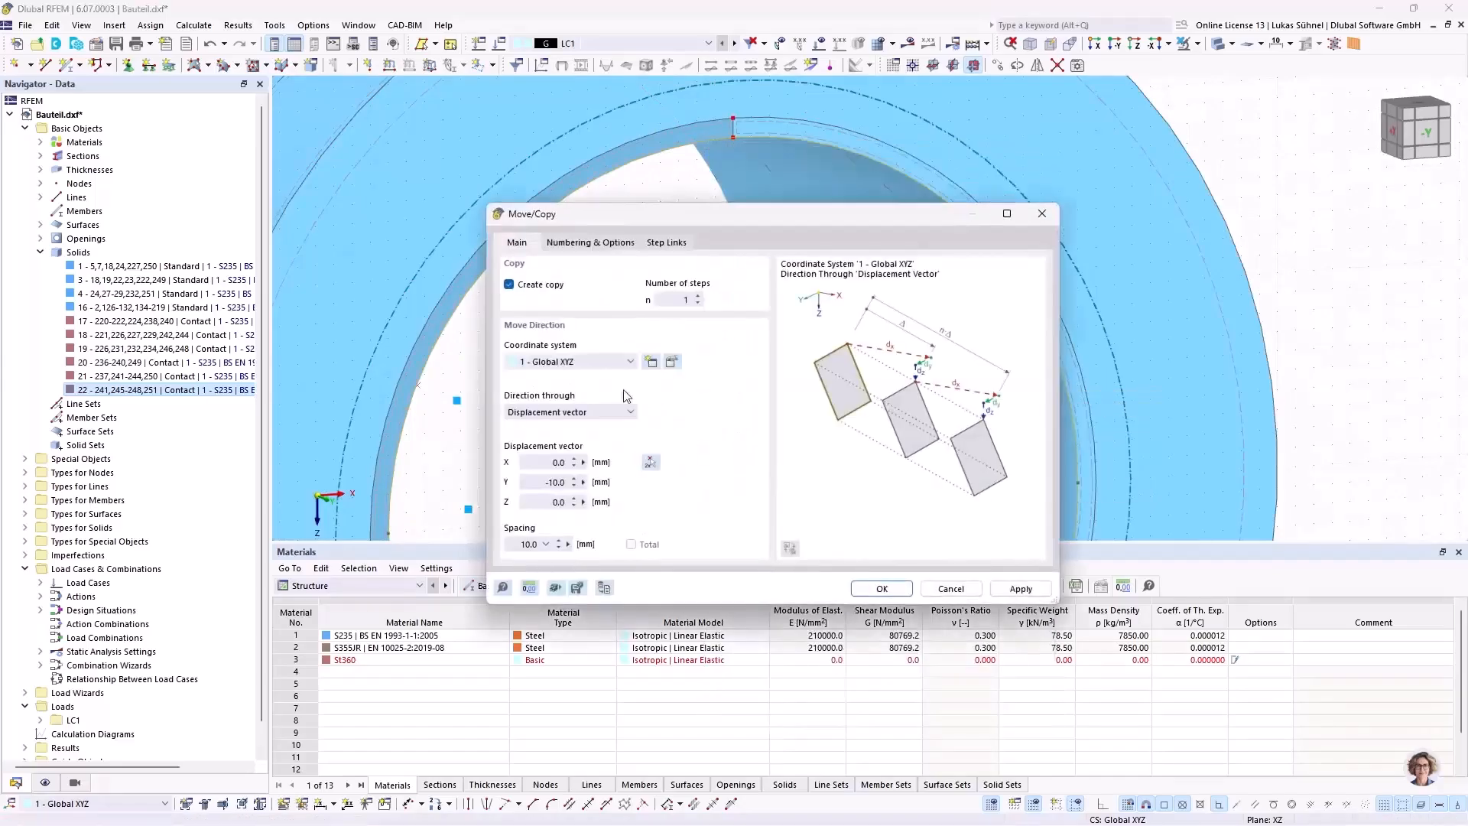
click(538, 484)
text(60)
Step: Link the copied lines with surfaces instead of solids, using surface 19 on the hub's front face as template, and create the copy
click(658, 243)
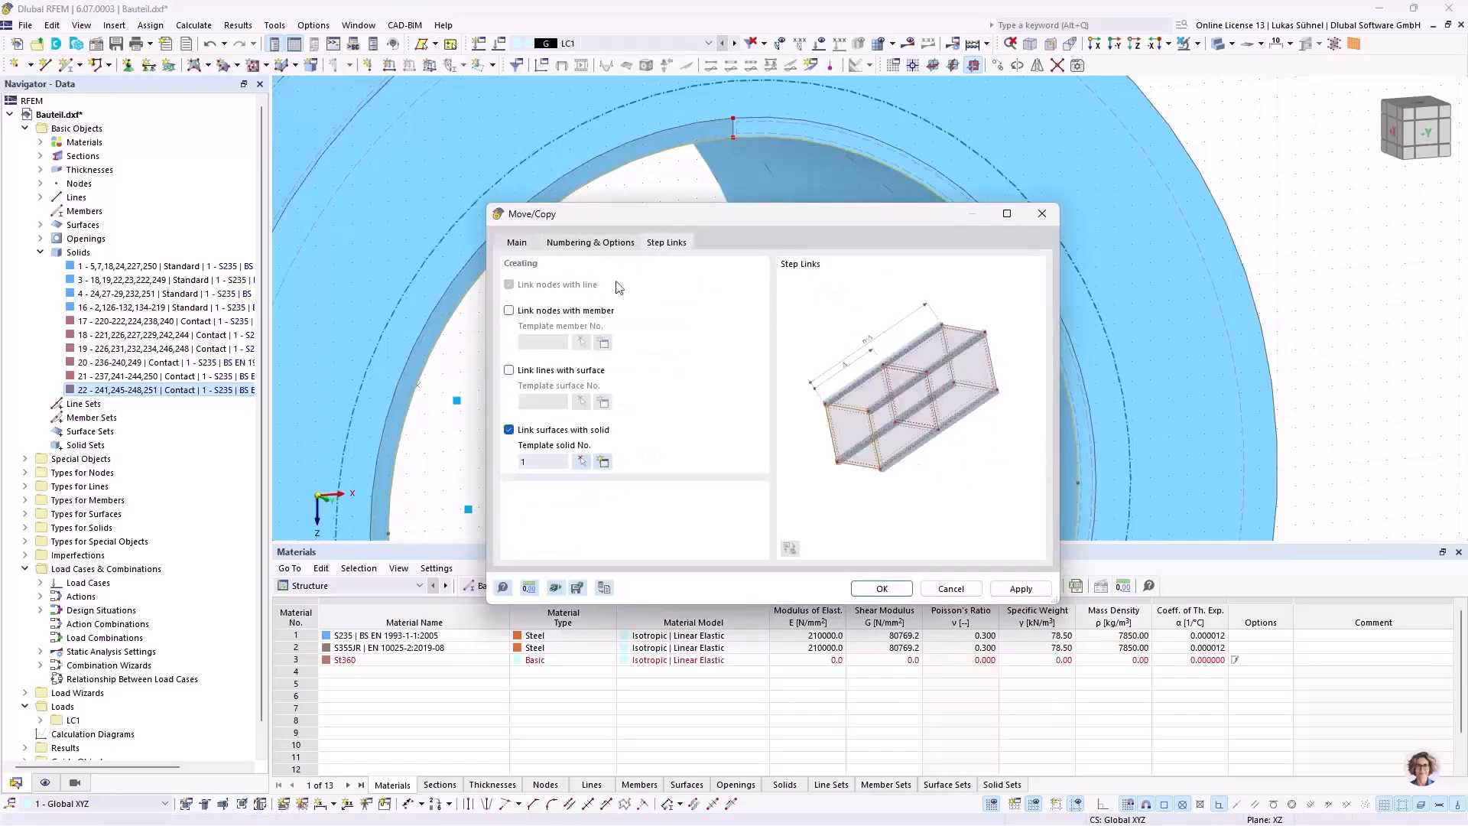
click(525, 430)
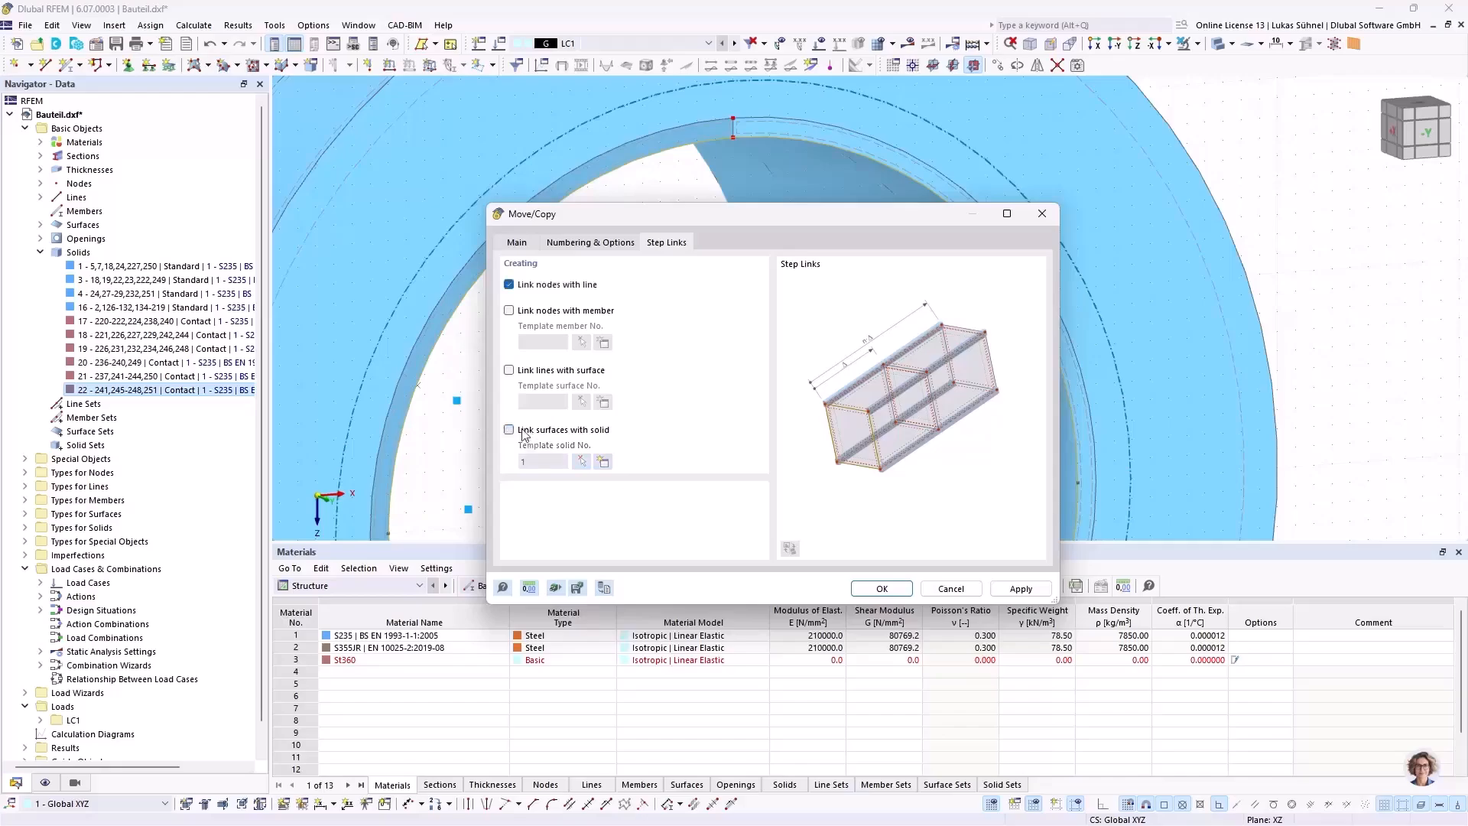
click(554, 286)
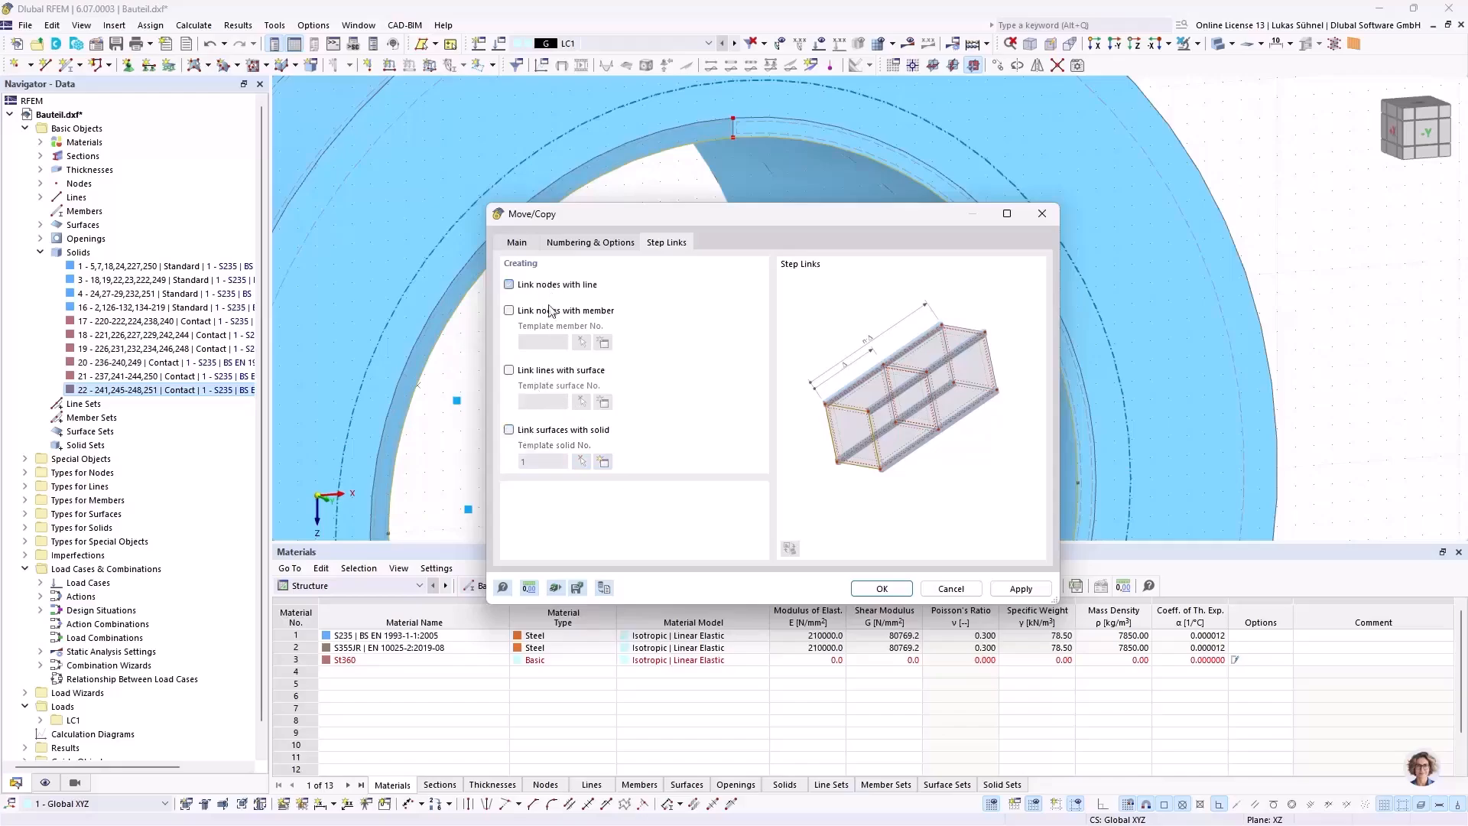
click(539, 370)
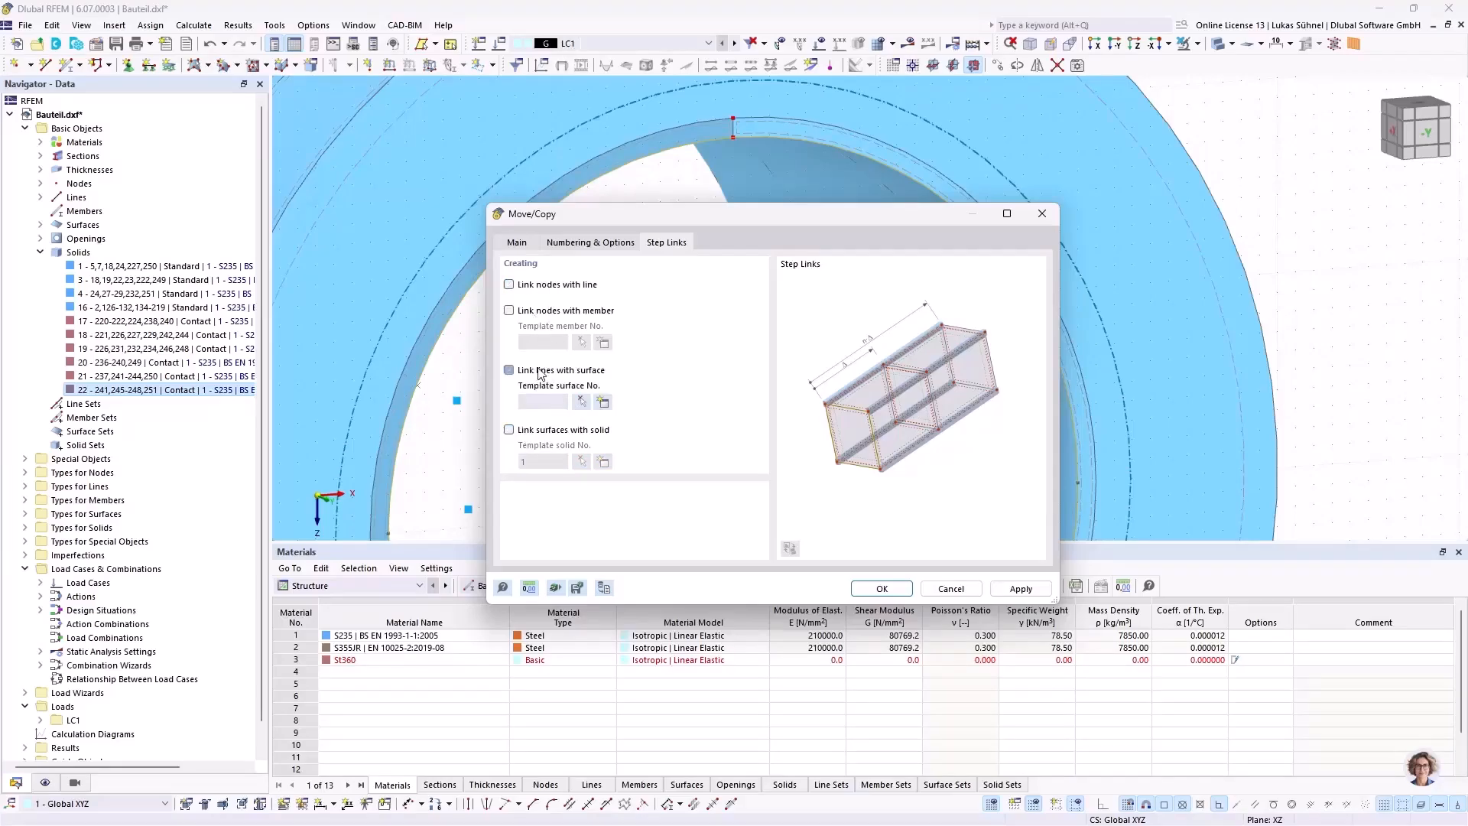
click(581, 402)
click(479, 210)
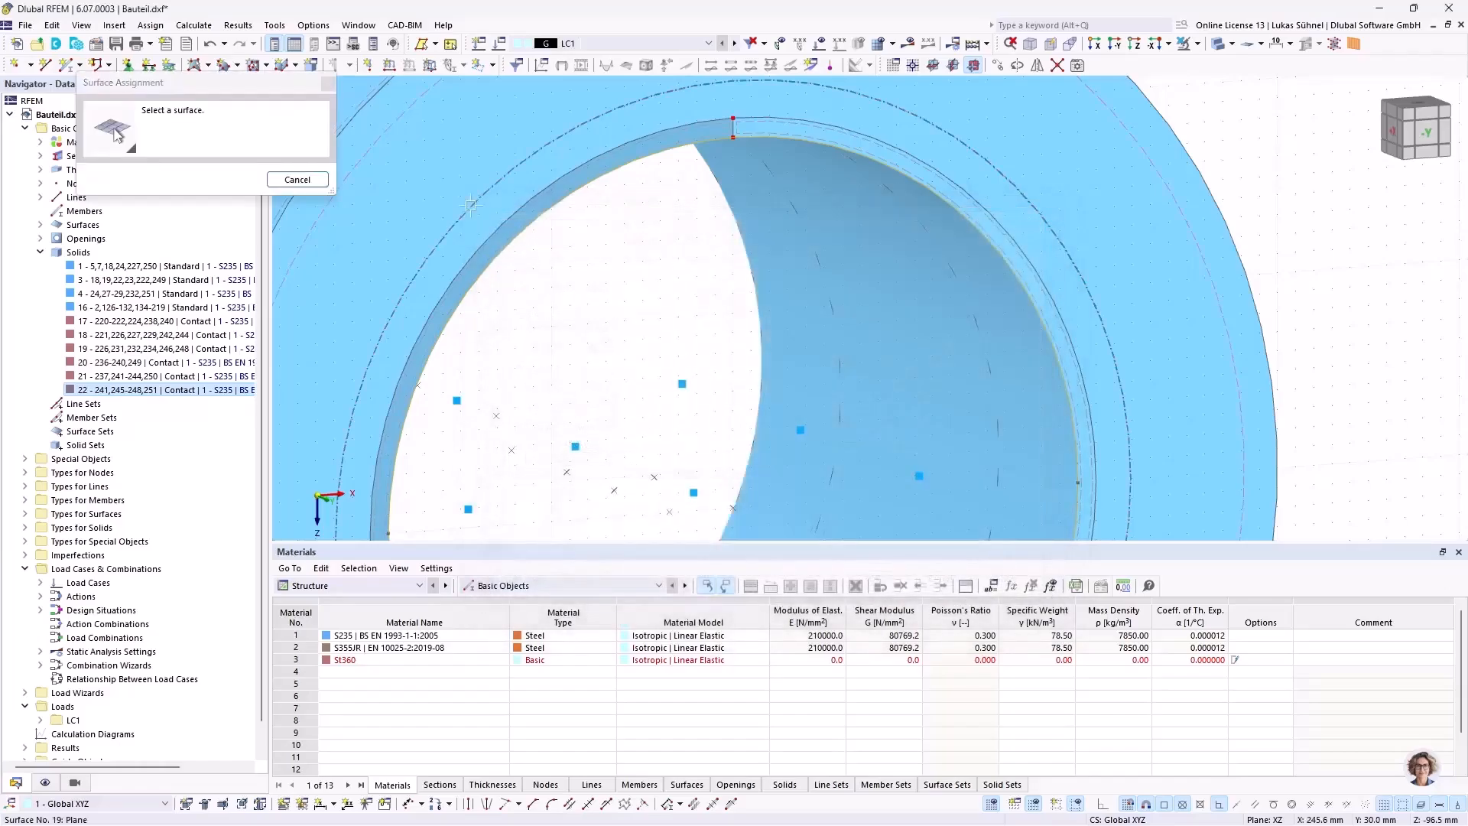
click(840, 594)
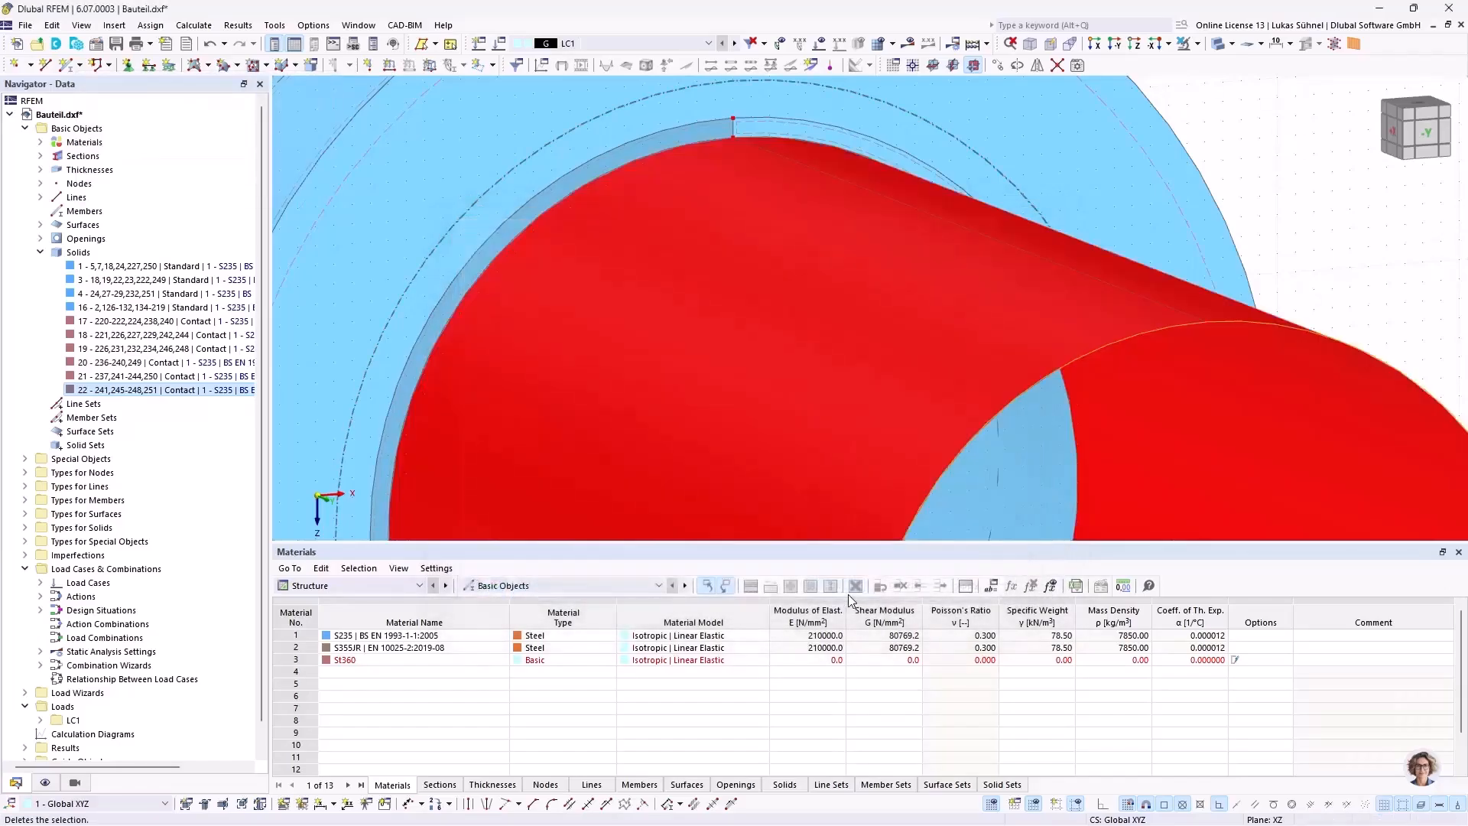
Step: Display the model with transparent solids so that the hub can be seen through around the projecting shaft surfaces
scroll(612, 276, down, 5)
ctrl+middle_drag(519, 256, 621, 271)
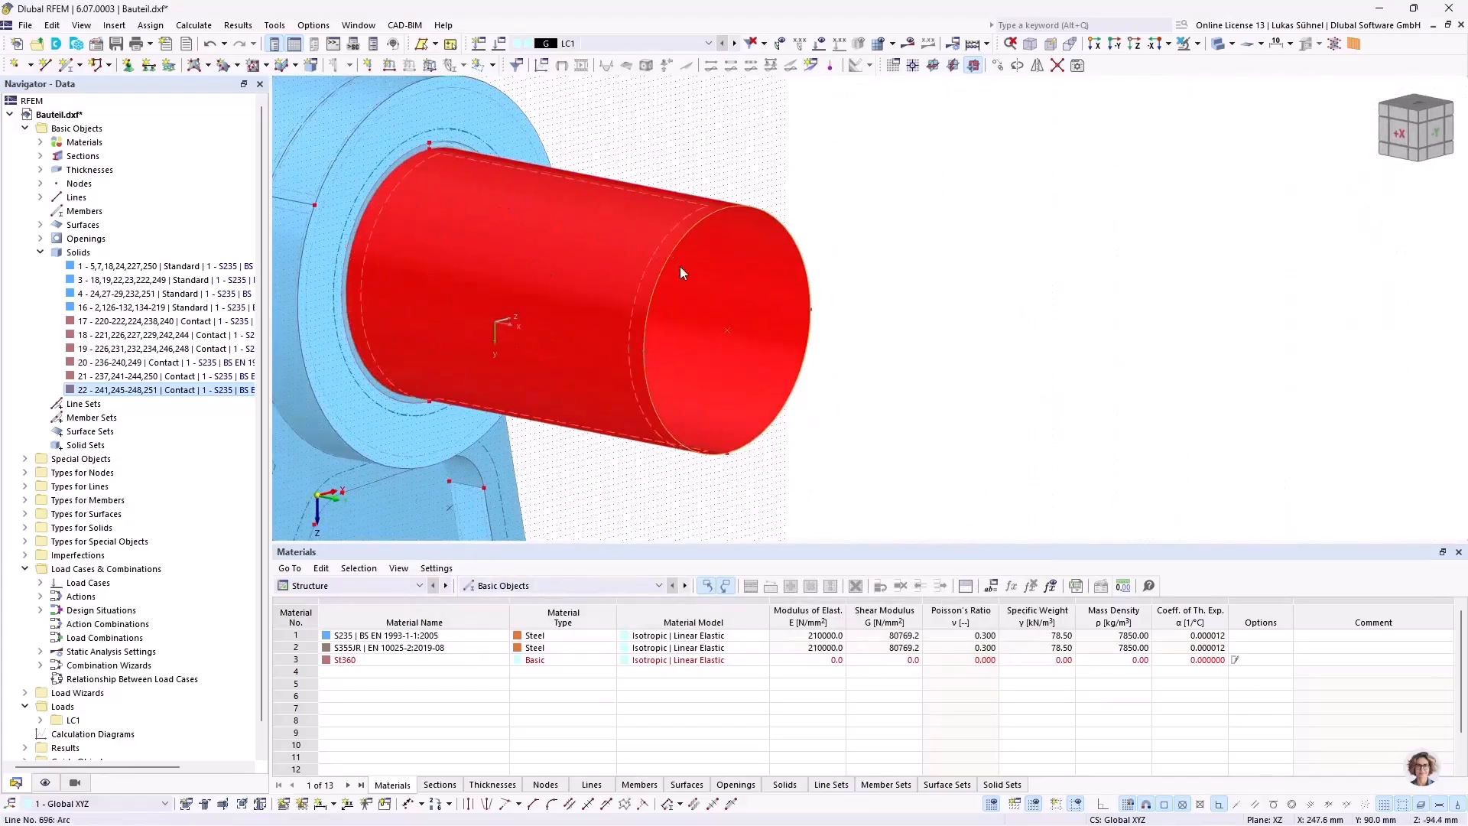
ctrl+middle_drag(625, 459, 737, 410)
click(208, 65)
click(332, 245)
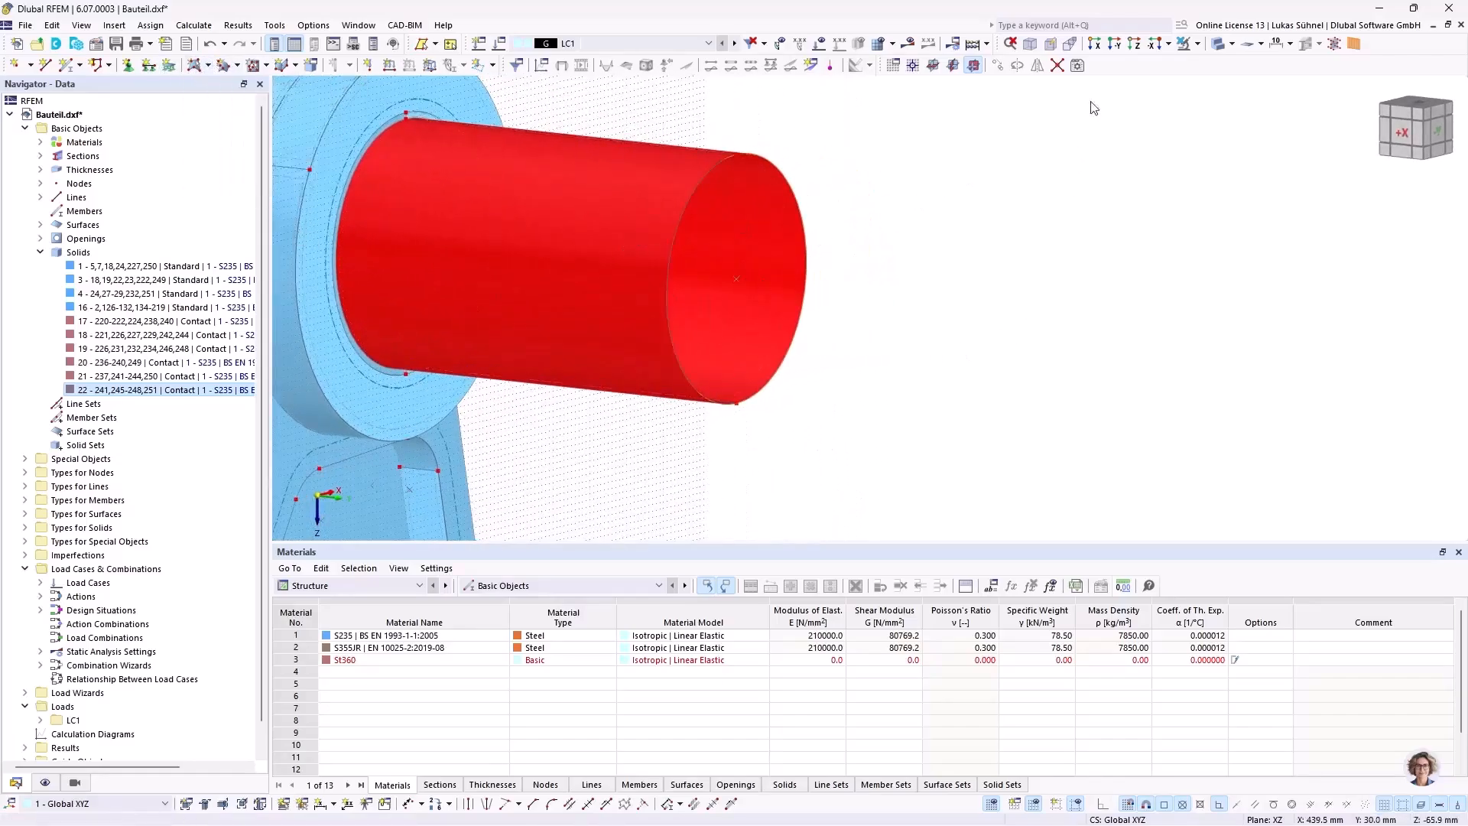
click(1218, 46)
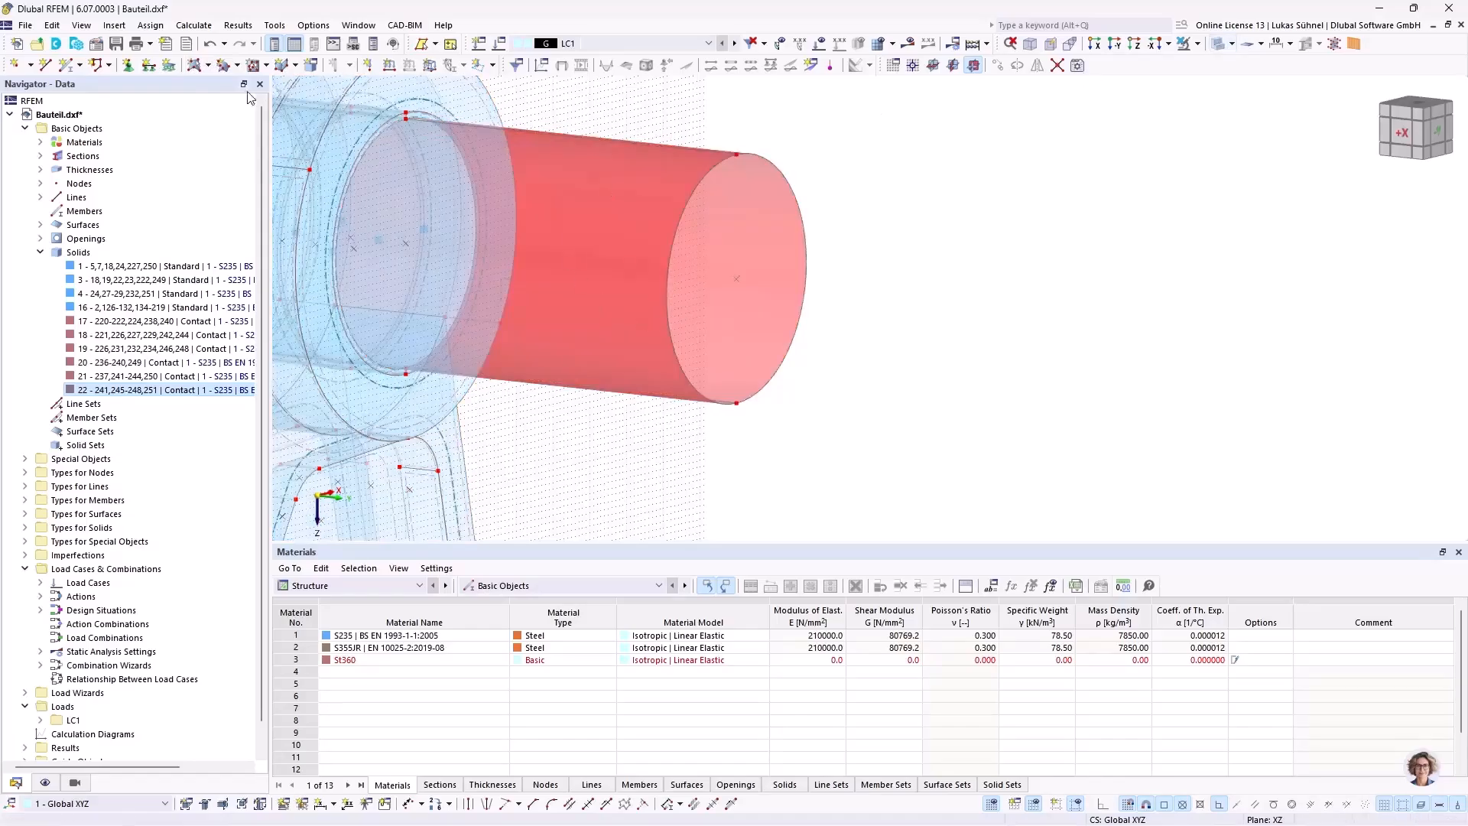
Step: Insert a surface of stiffness type Rigid bounded by the circular edge lines at the shaft's free end
click(208, 65)
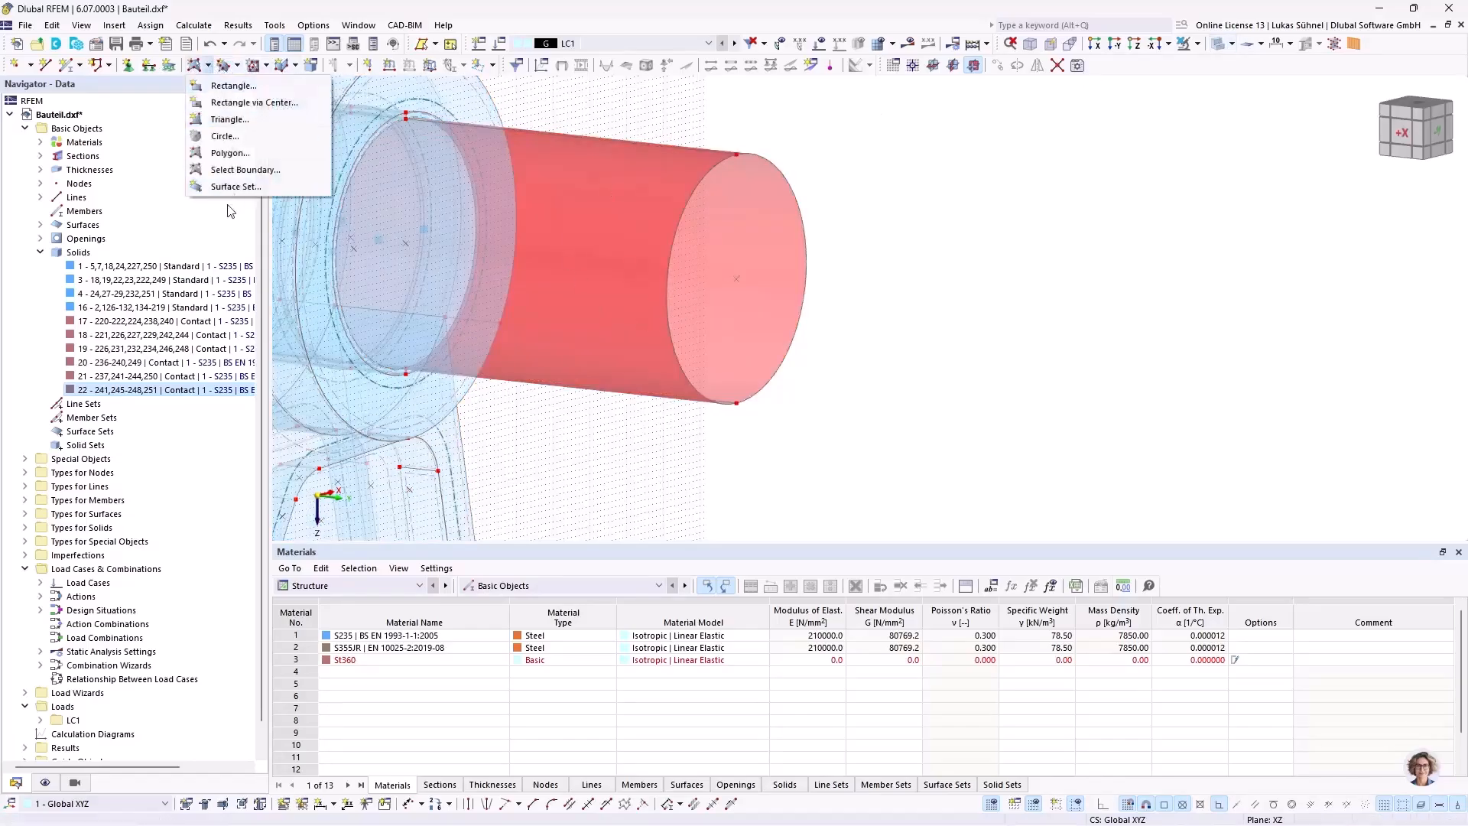
click(236, 170)
click(428, 211)
click(342, 248)
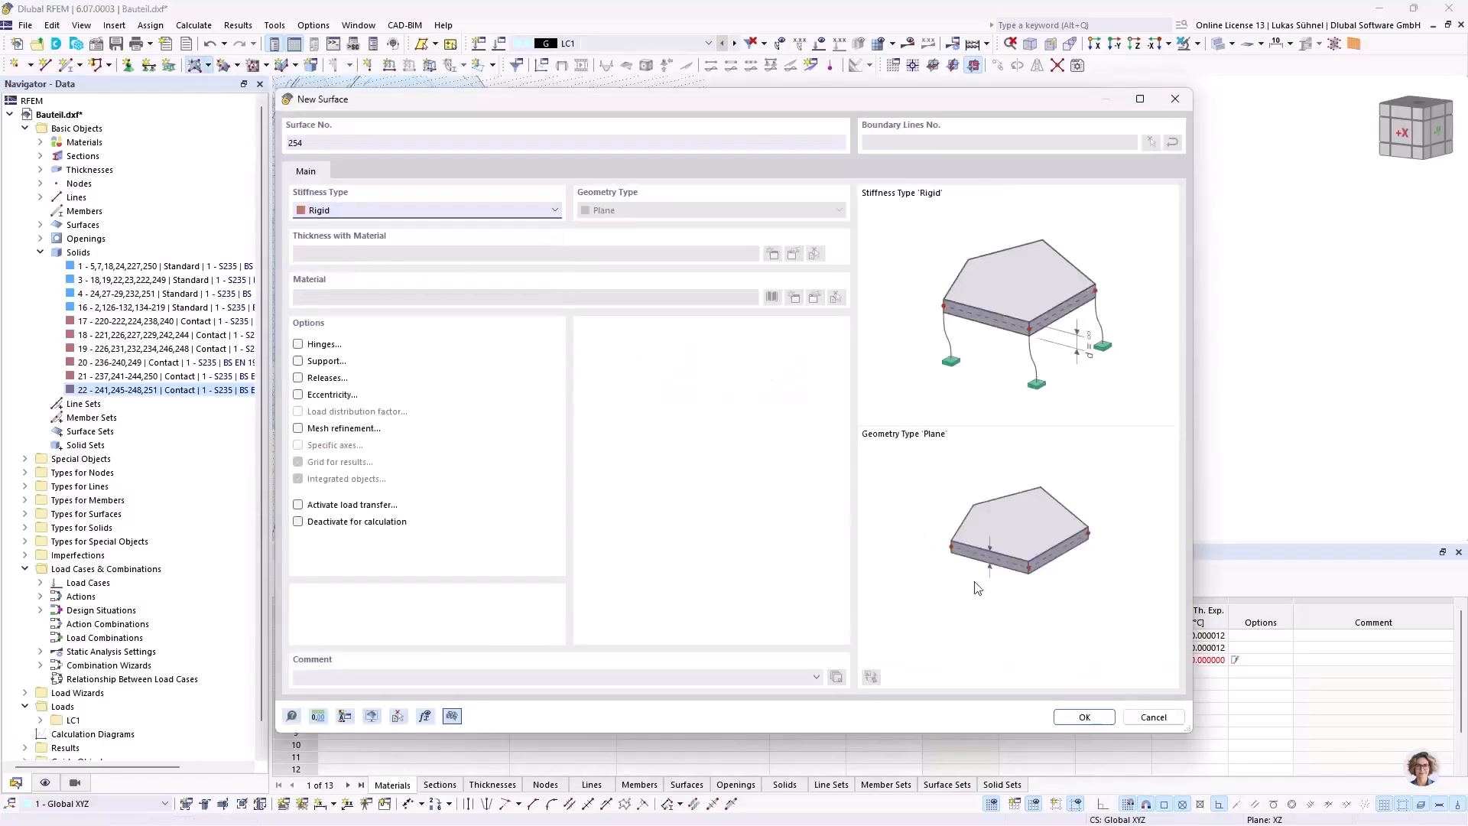
click(1084, 717)
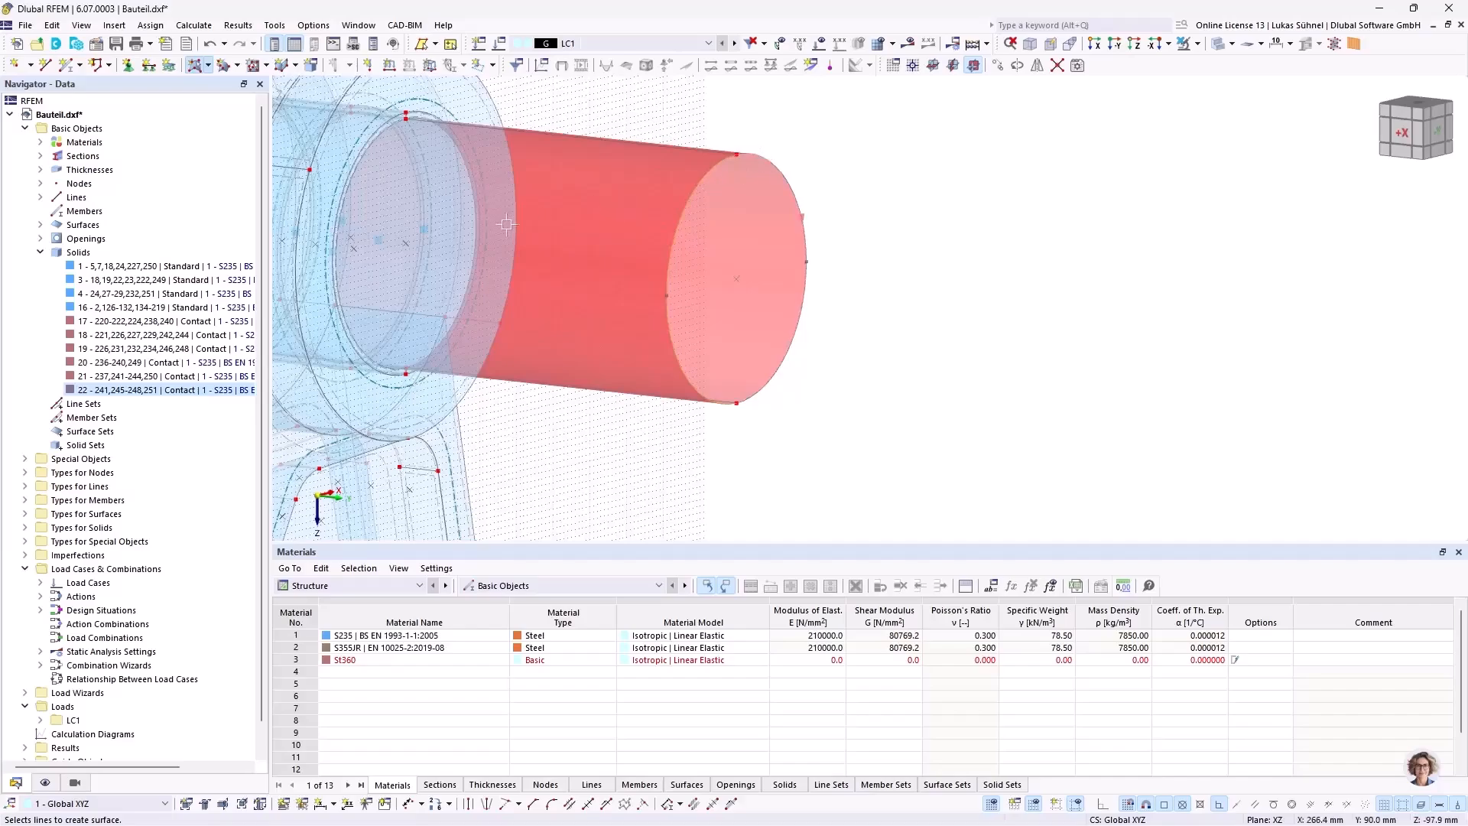
scroll(629, 265, down, 2)
key(Escape)
Step: Mirror the projecting shaft surfaces with their end cap as a copy about an XZ plane through a point at Y 10 mm
ctrl+middle_drag(640, 378, 780, 367)
middle_drag(497, 341, 937, 375)
drag(1021, 465, 771, 173)
right_click(771, 269)
mouse_move(852, 380)
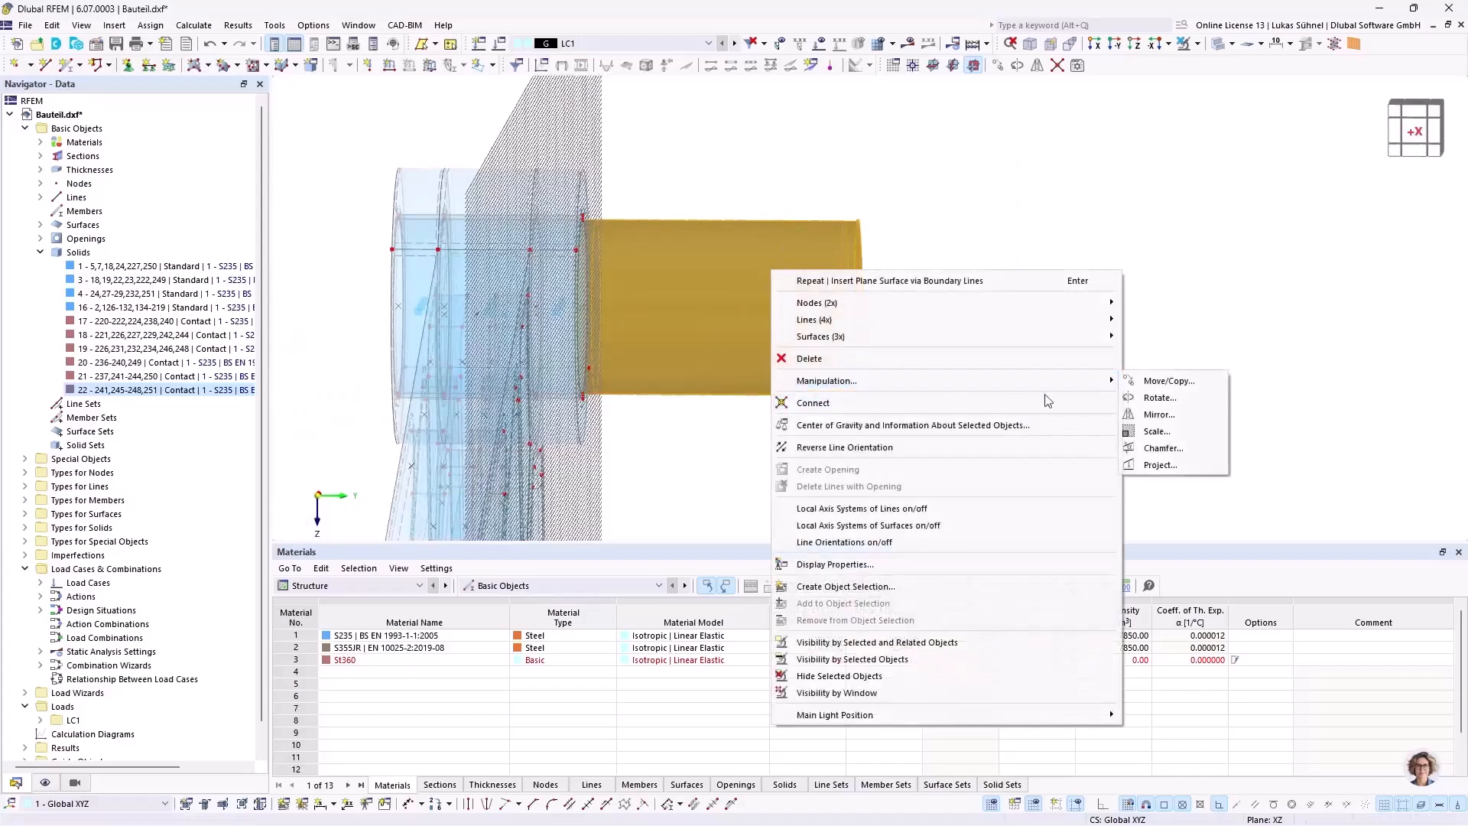
click(1159, 413)
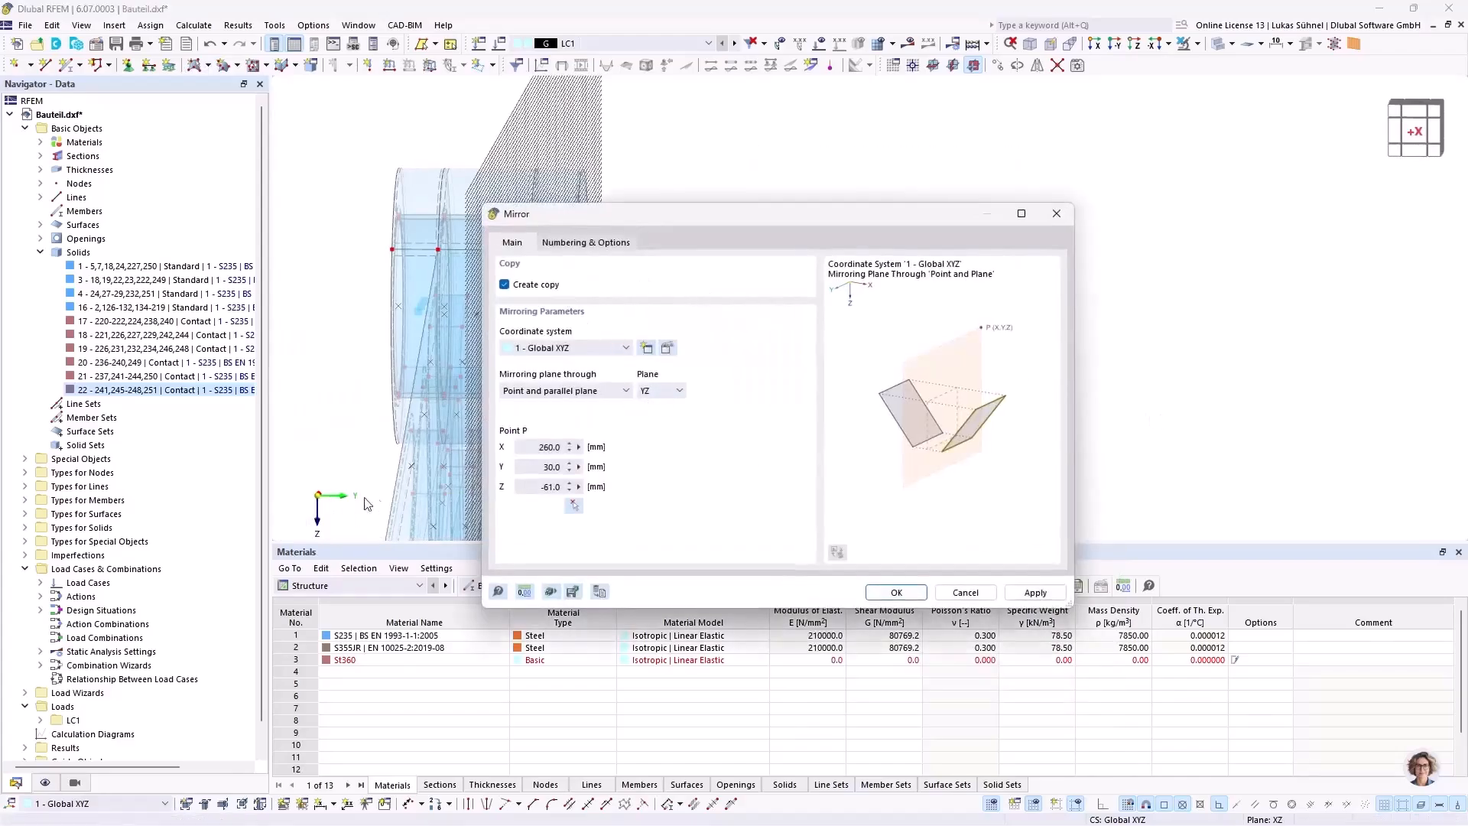
click(650, 396)
click(650, 427)
click(573, 506)
scroll(562, 336, up, 4)
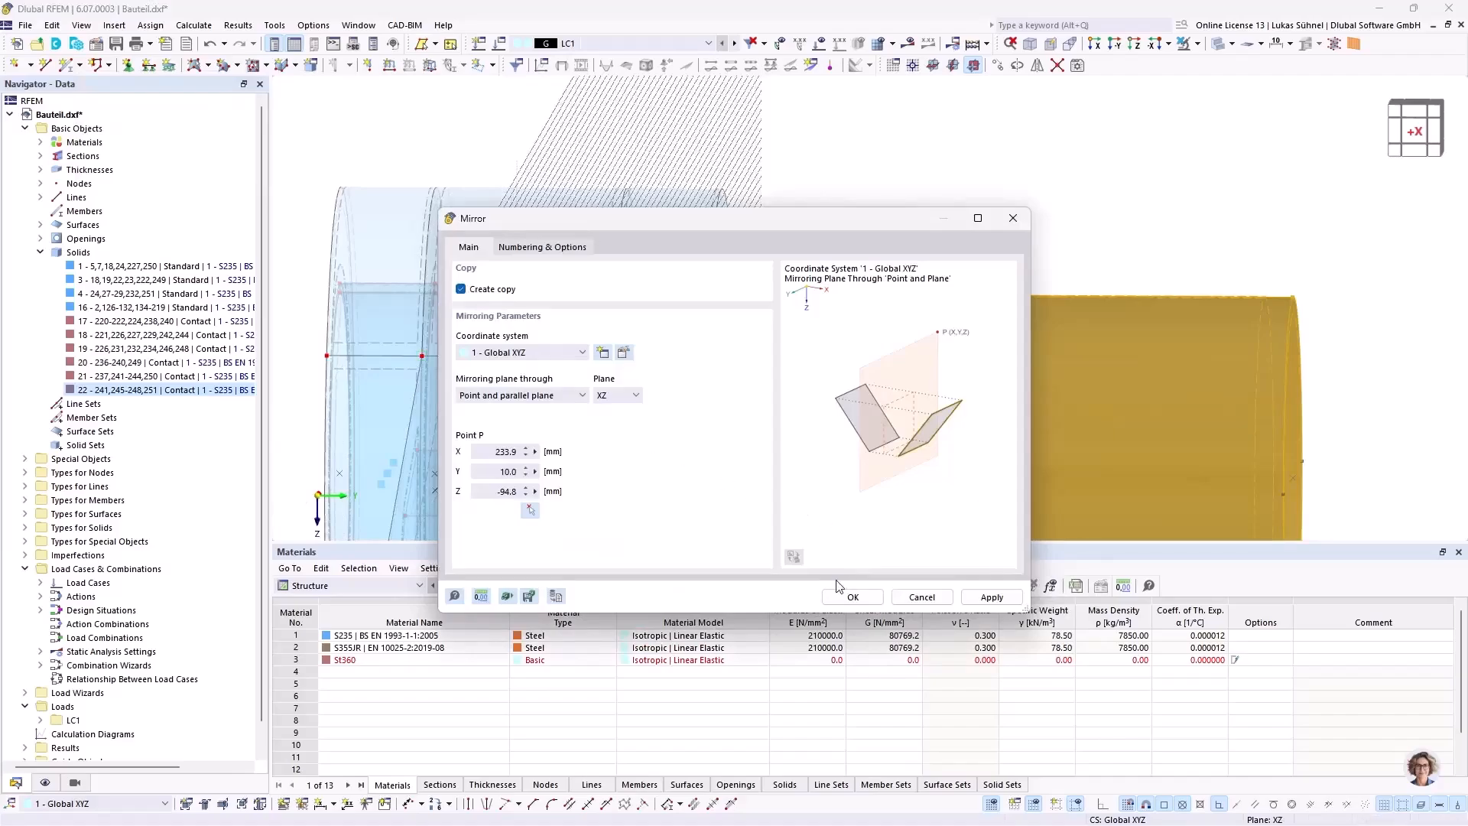
click(852, 597)
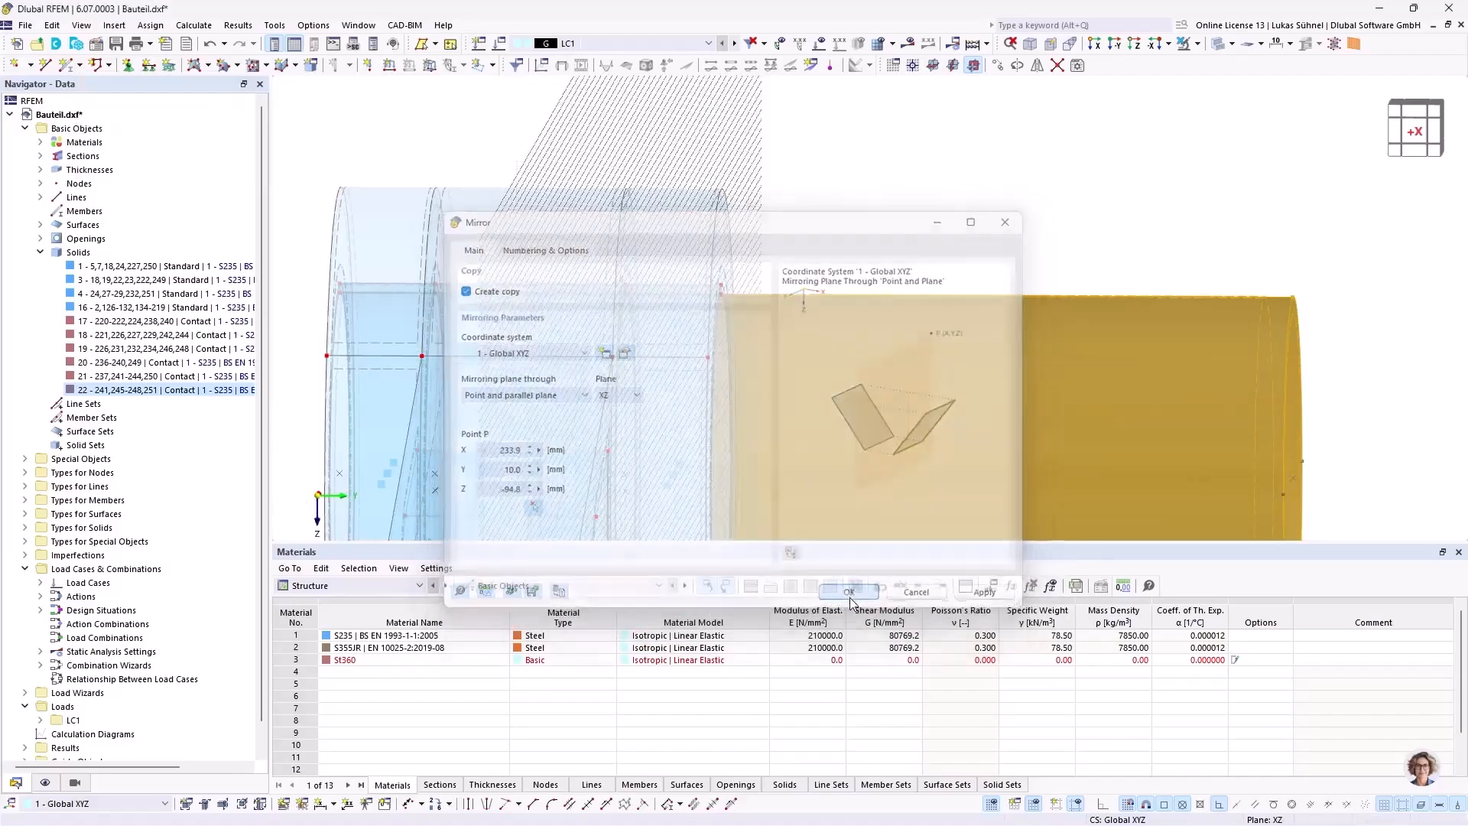
scroll(810, 200, down, 5)
click(989, 158)
Step: Start a new standard solid of material S235 and begin picking its boundary surfaces with Autocomplete turned off
ctrl+middle_drag(1059, 230, 996, 242)
middle_drag(1117, 208, 857, 214)
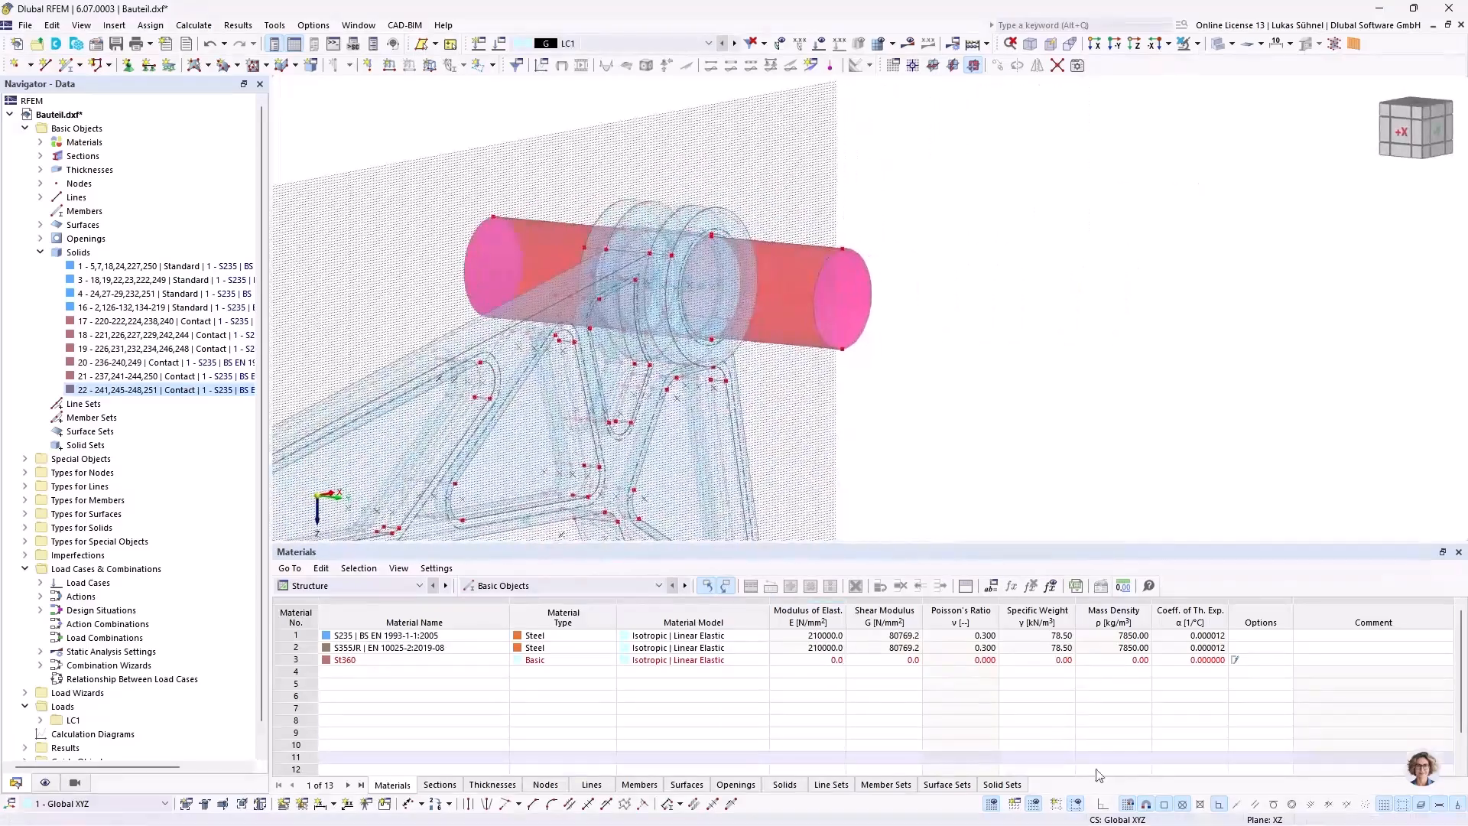
ctrl+middle_drag(856, 358, 874, 335)
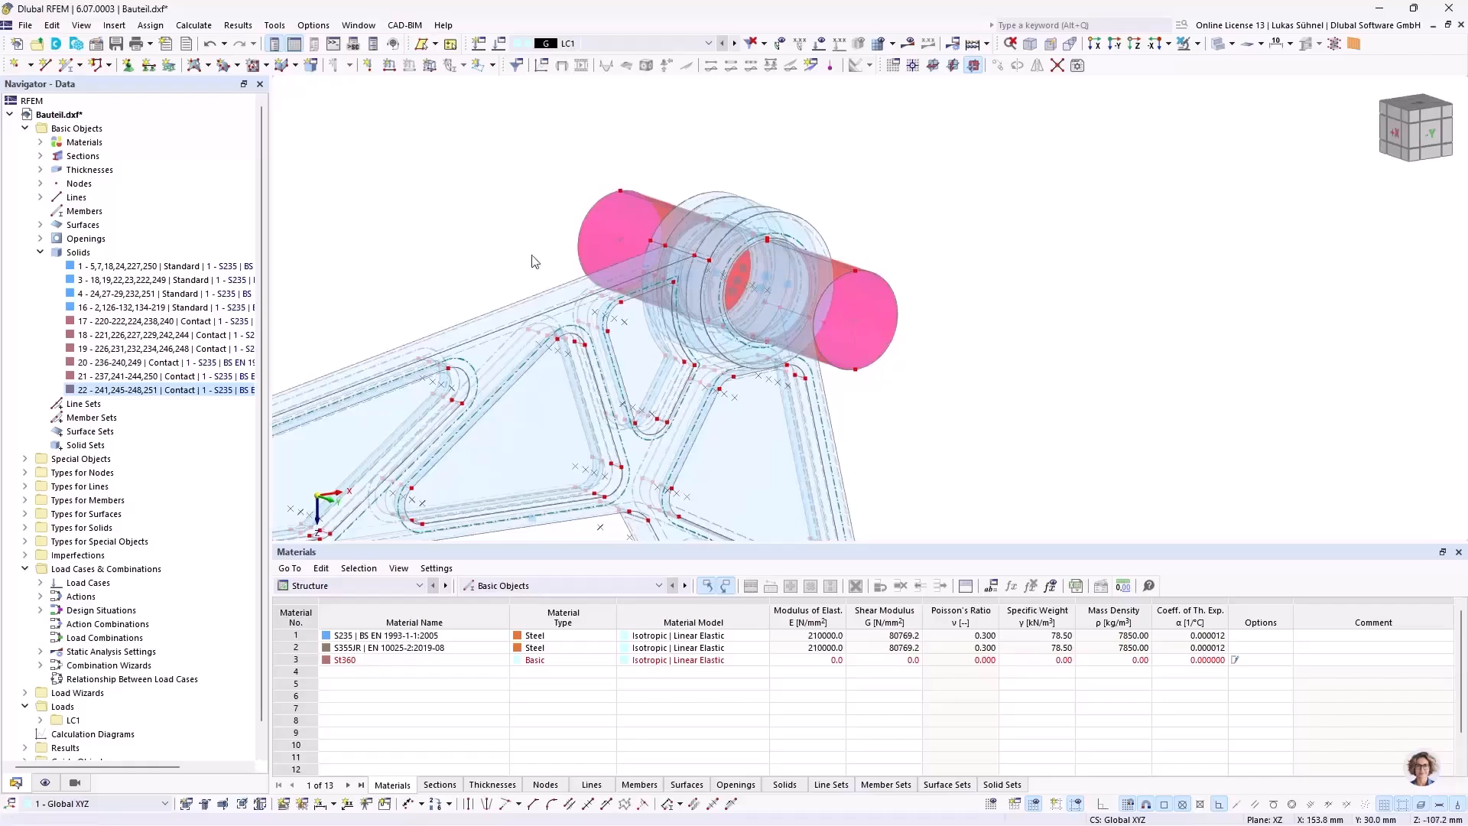
right_click(72, 256)
click(94, 273)
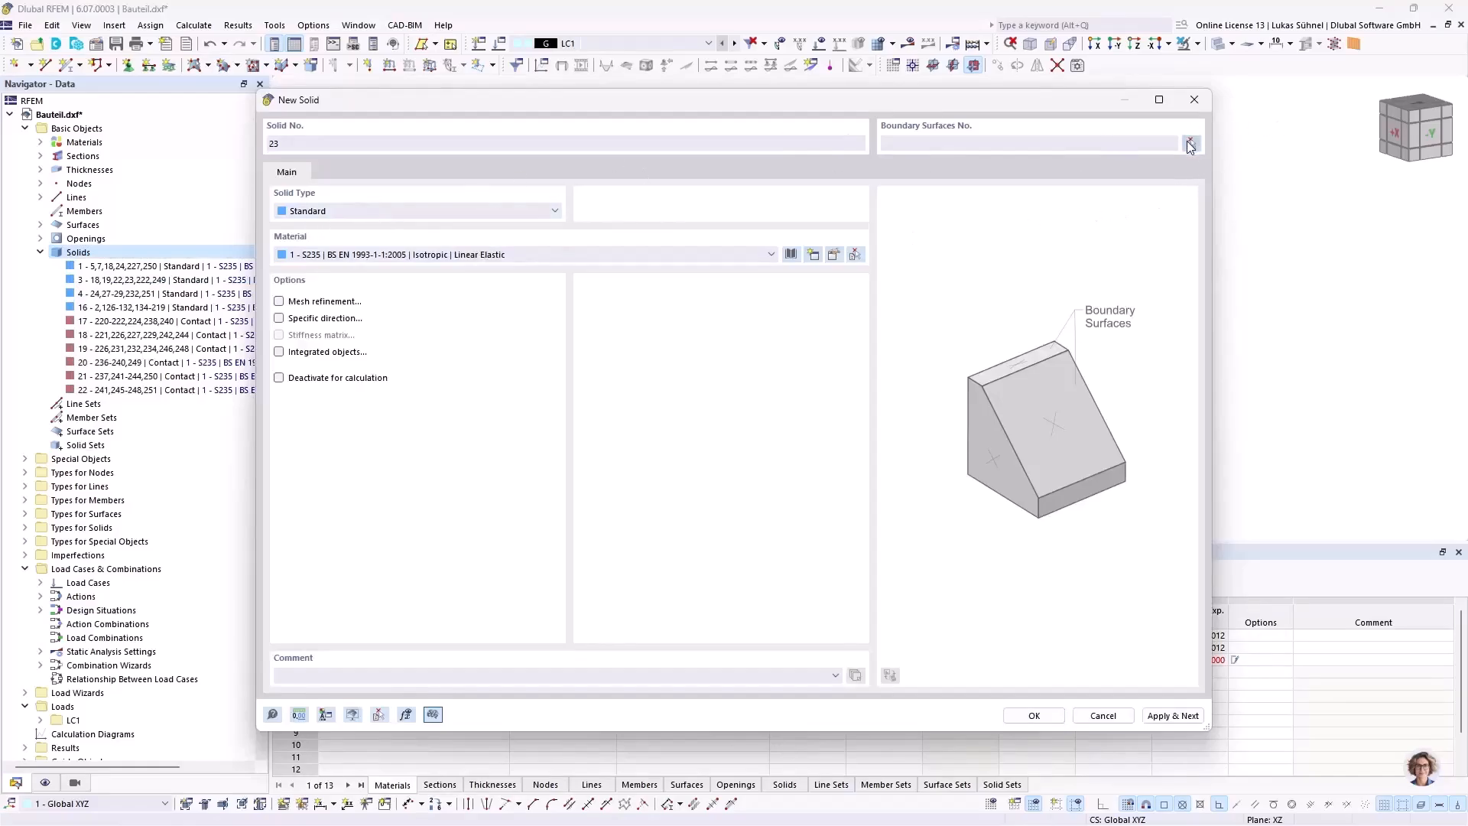
click(1191, 143)
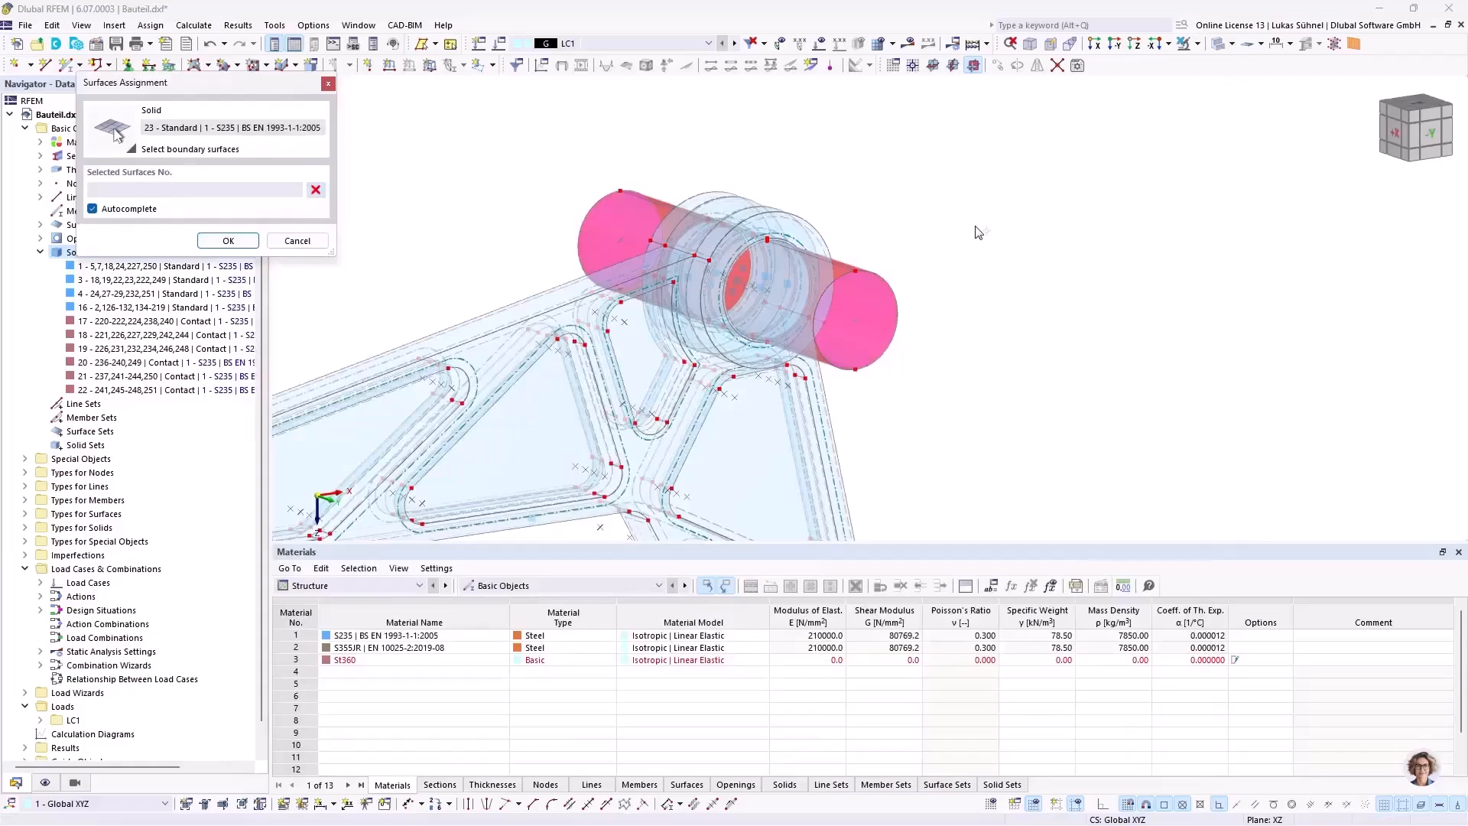
scroll(917, 335, up, 5)
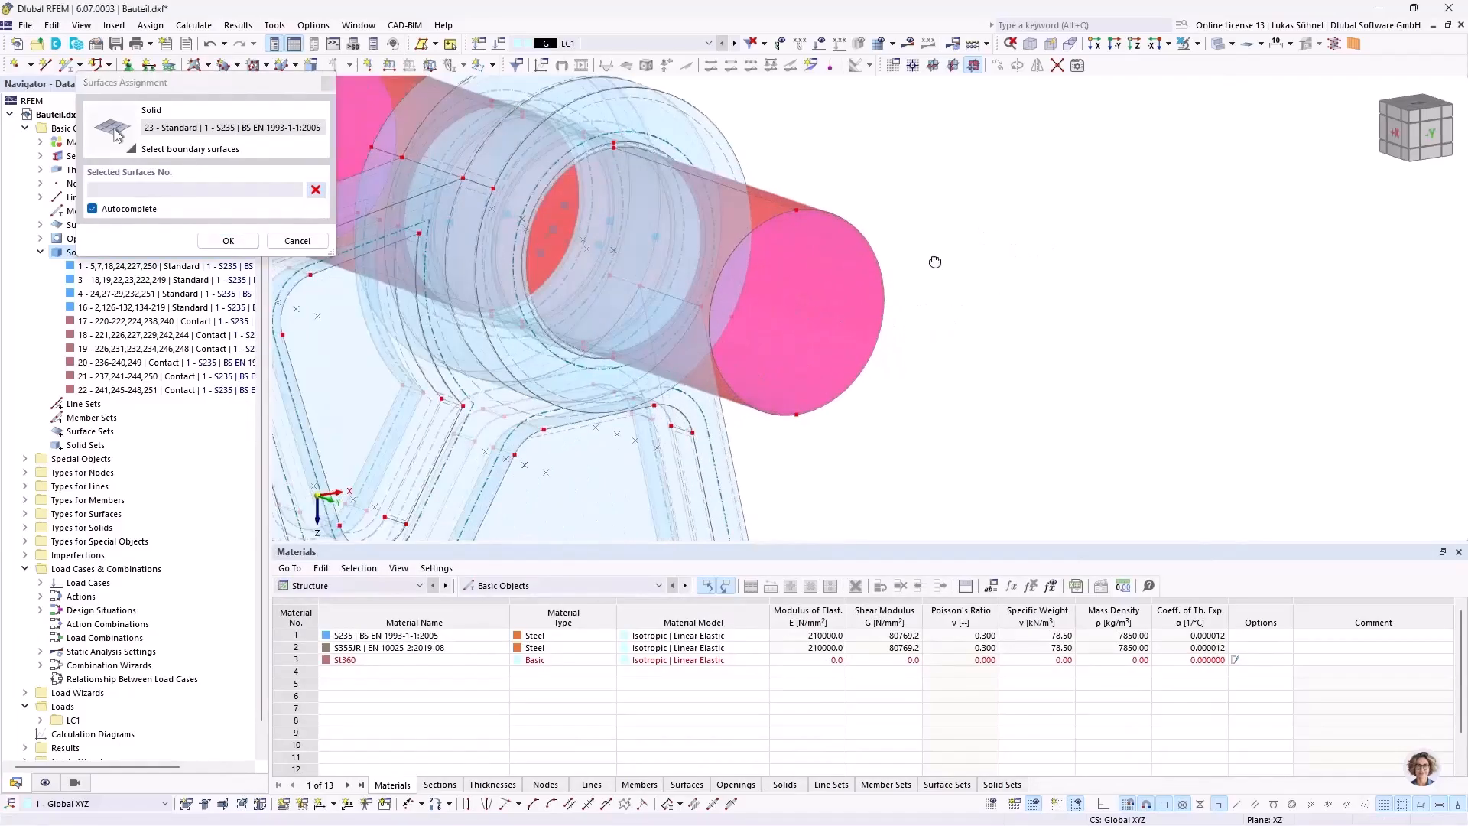
middle_drag(780, 243, 886, 318)
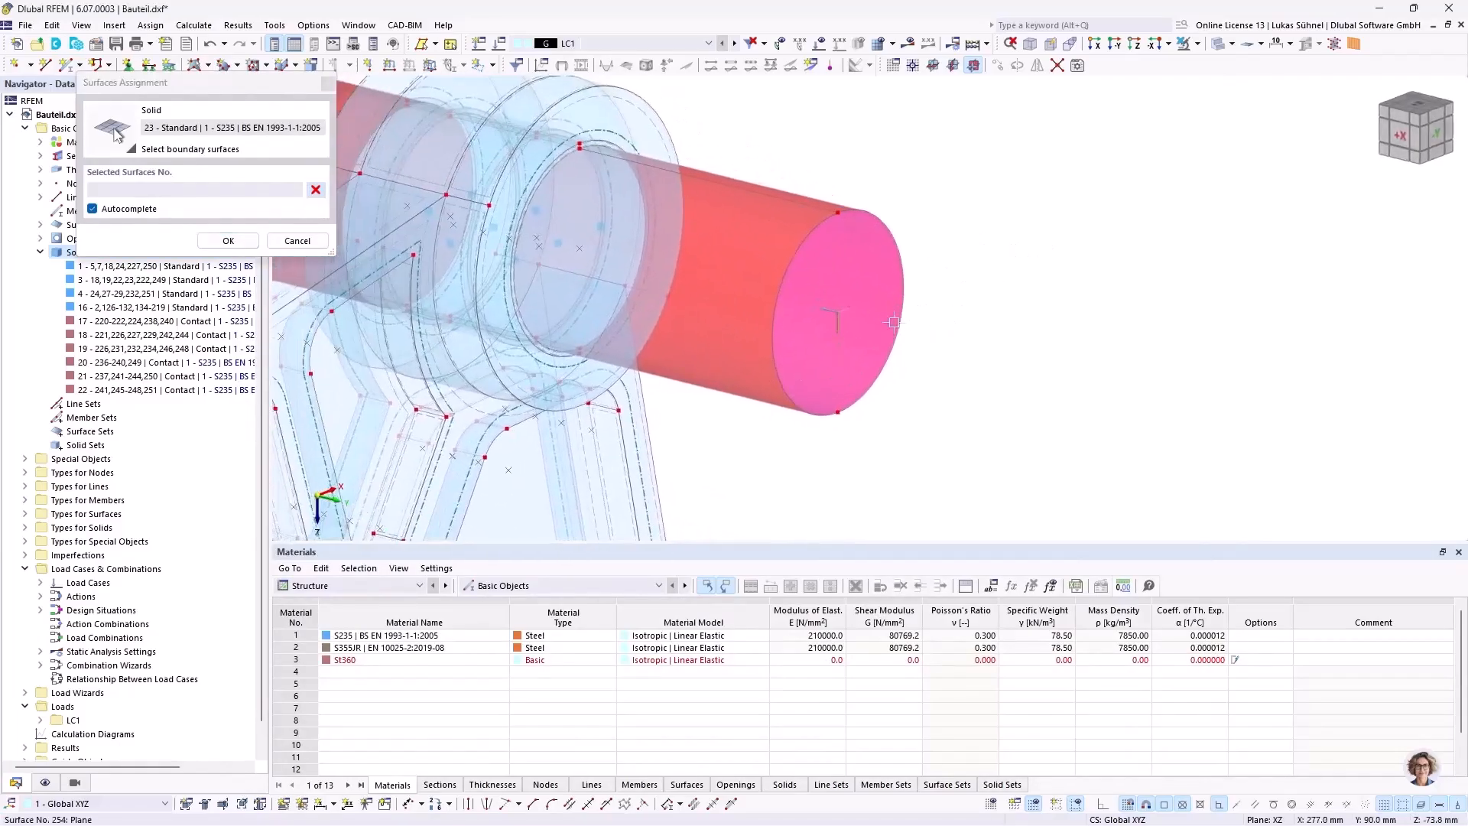
click(92, 209)
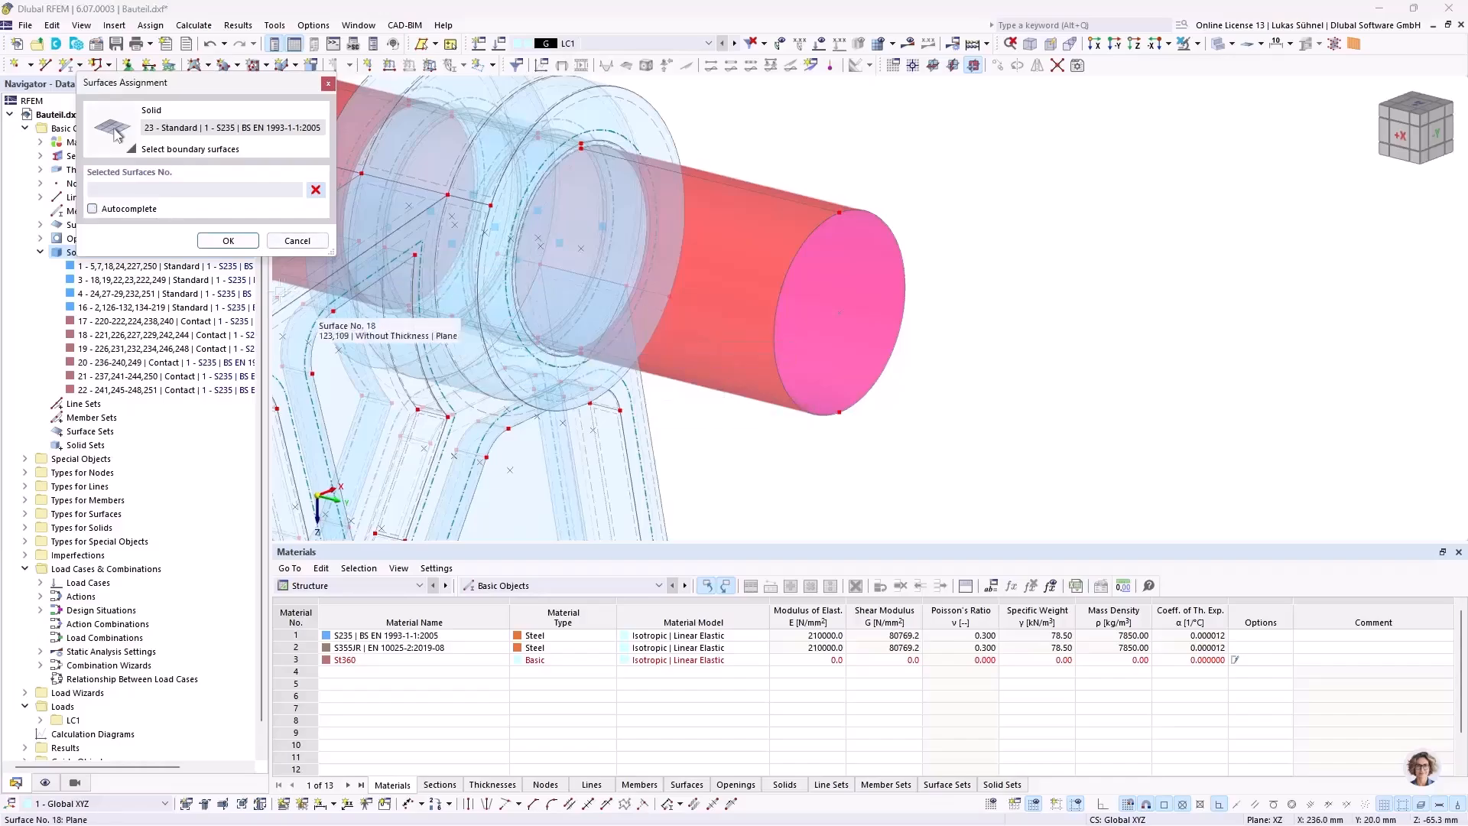
Step: Add the surfaces of both projecting shaft ends, 252-257, to the new solid's boundary selection
scroll(773, 468, down, 2)
ctrl+middle_drag(773, 468, 893, 405)
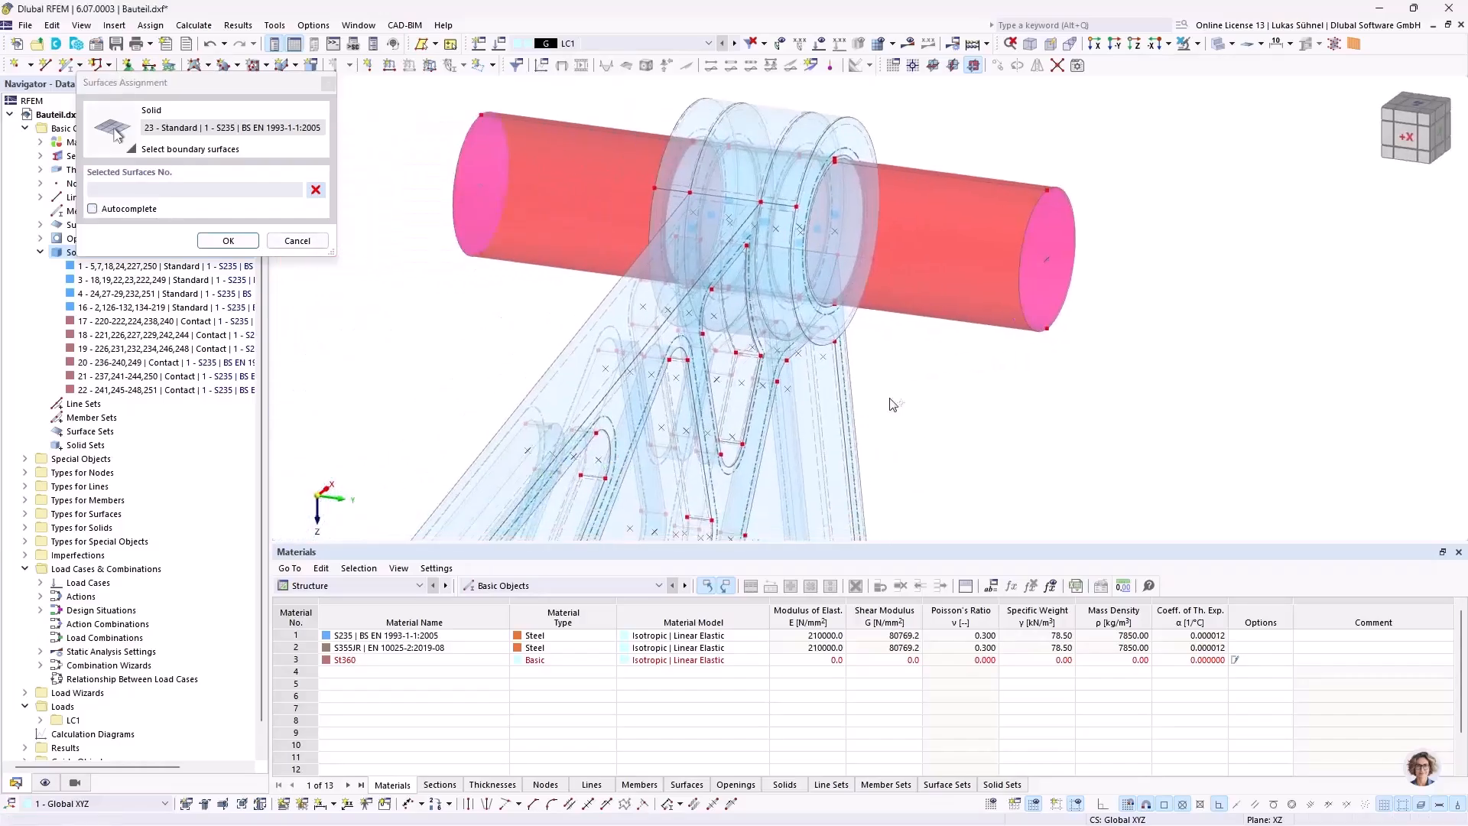
drag(1159, 368, 1007, 158)
drag(528, 306, 398, 106)
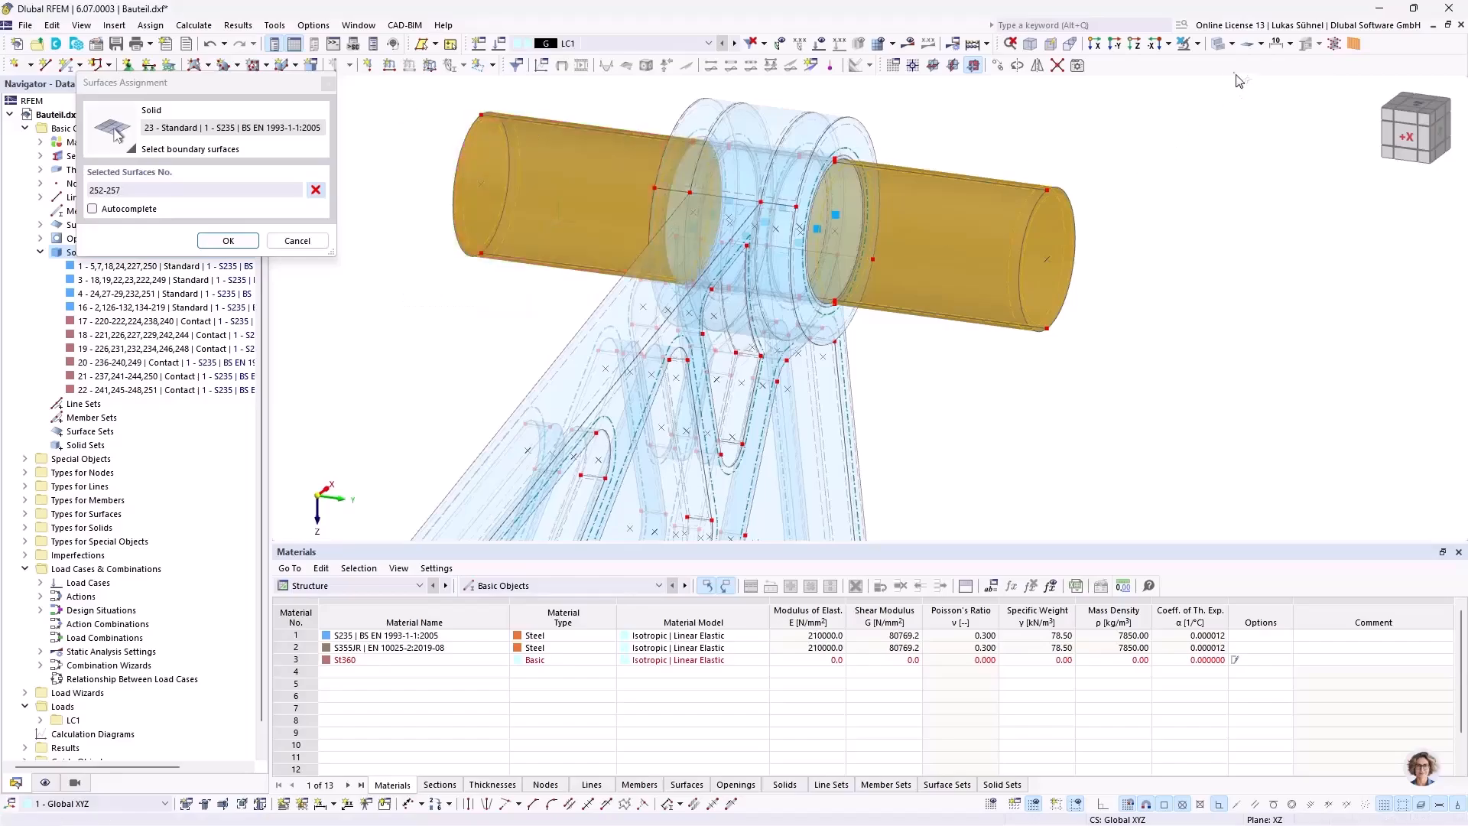
Step: Display the model as wireframe and add the inner bore surfaces 224, 229, 239, 243 and 247 to the solid's boundary selection
click(1218, 47)
ctrl+middle_drag(642, 195, 979, 257)
ctrl+middle_drag(1081, 357, 1046, 356)
scroll(1046, 356, up, 6)
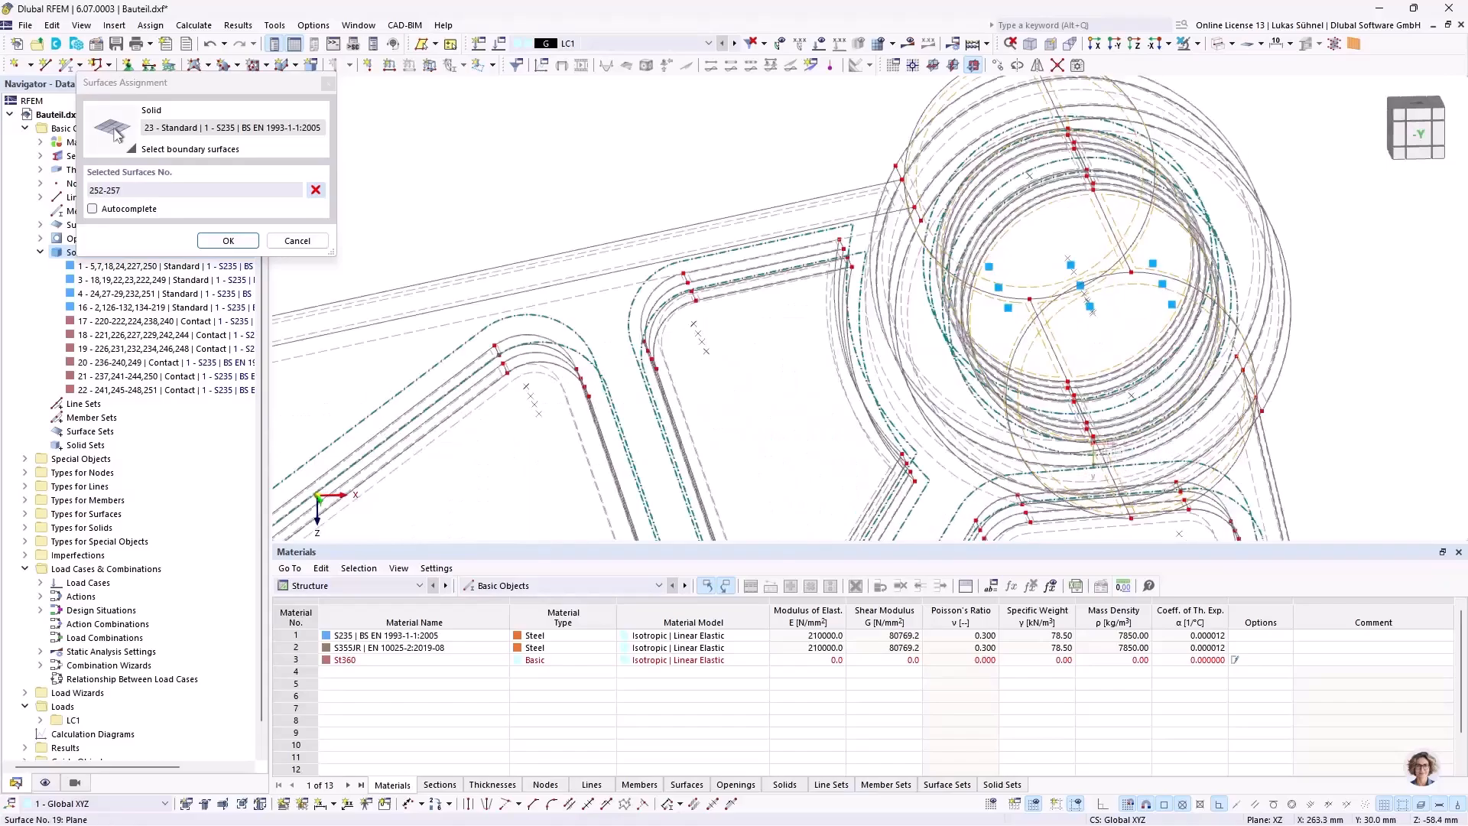
scroll(1079, 386, up, 2)
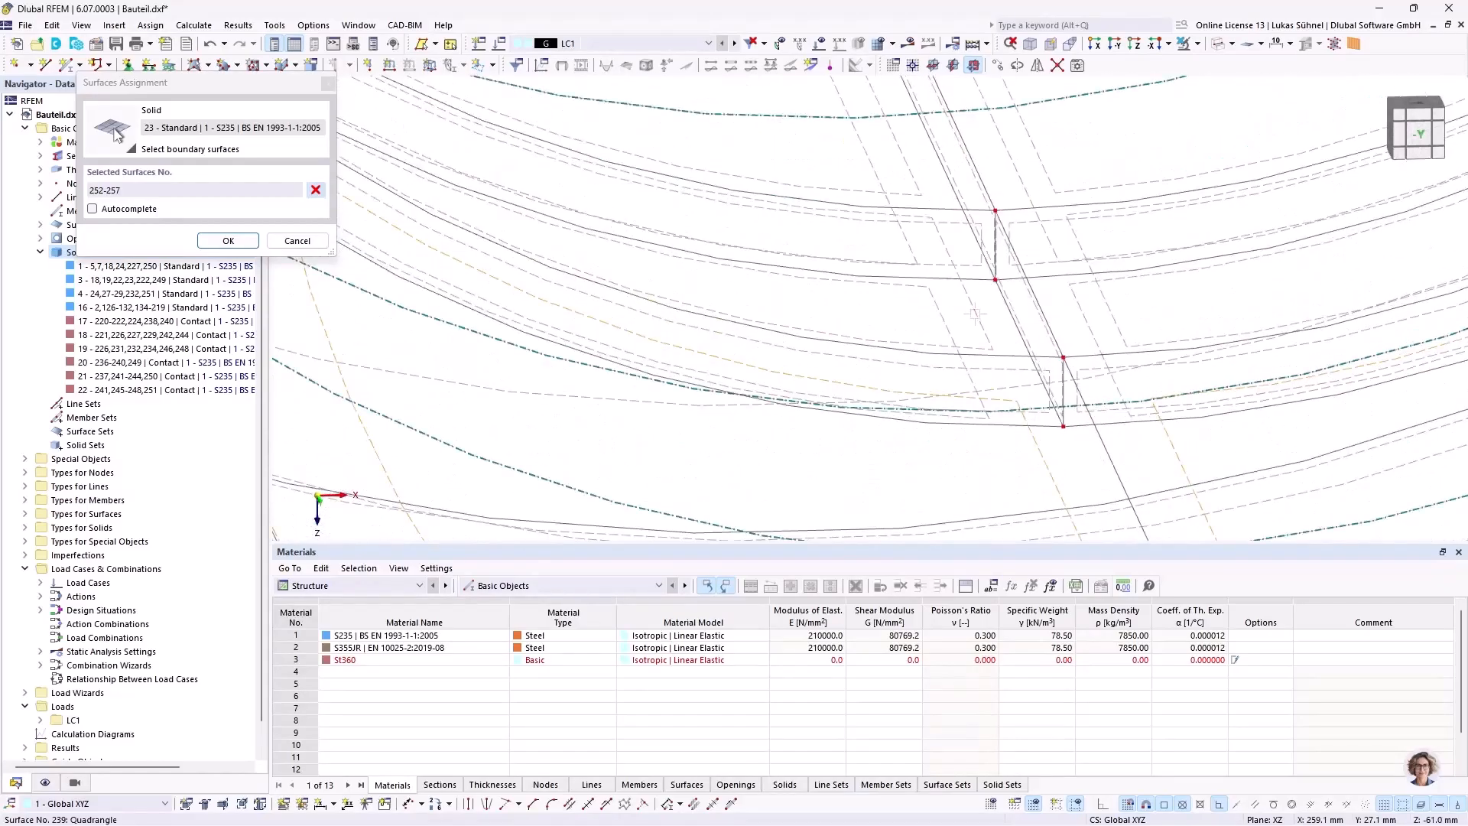
click(912, 165)
ctrl+middle_drag(911, 165, 873, 330)
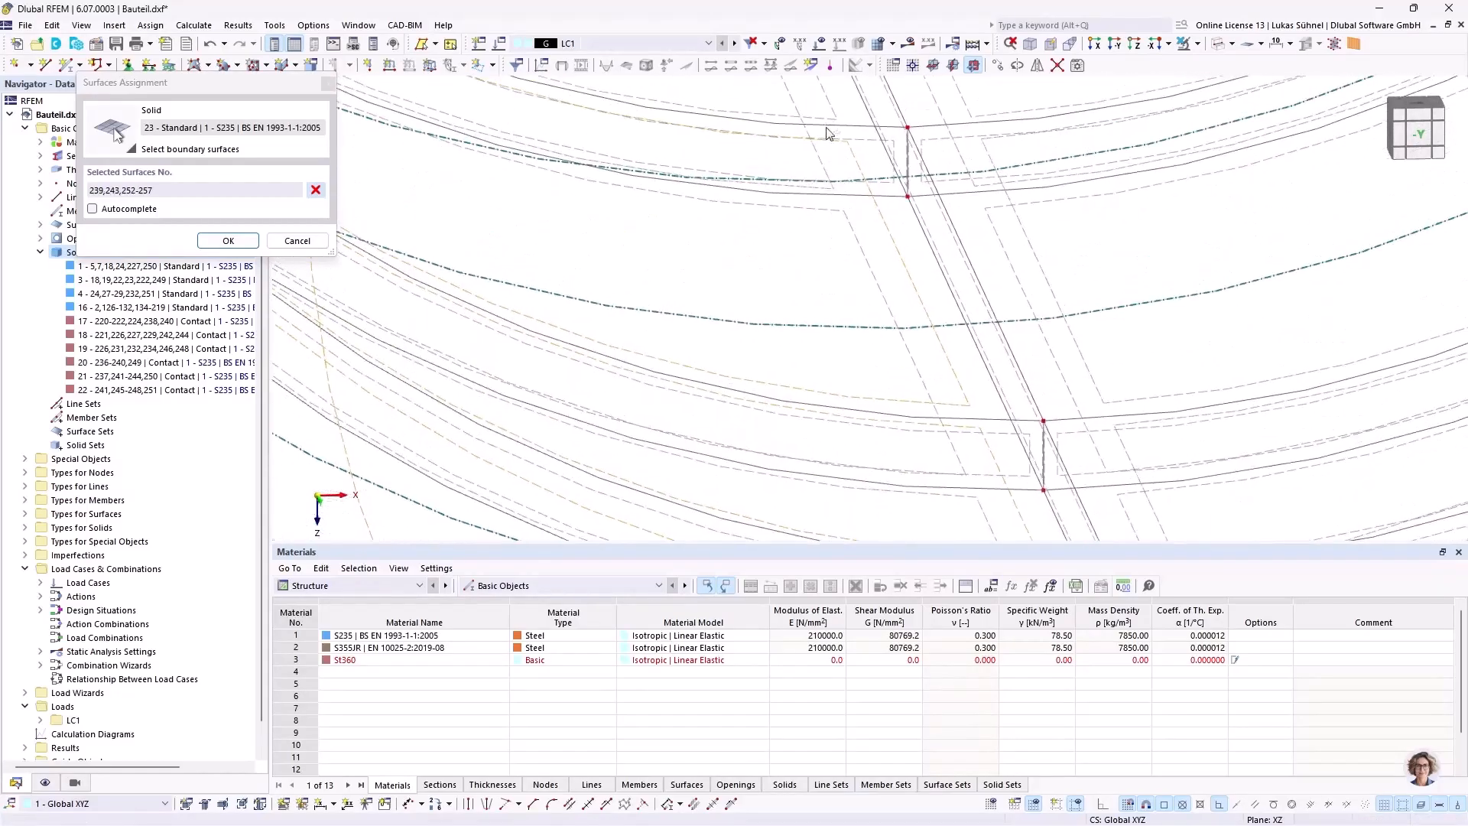
click(871, 112)
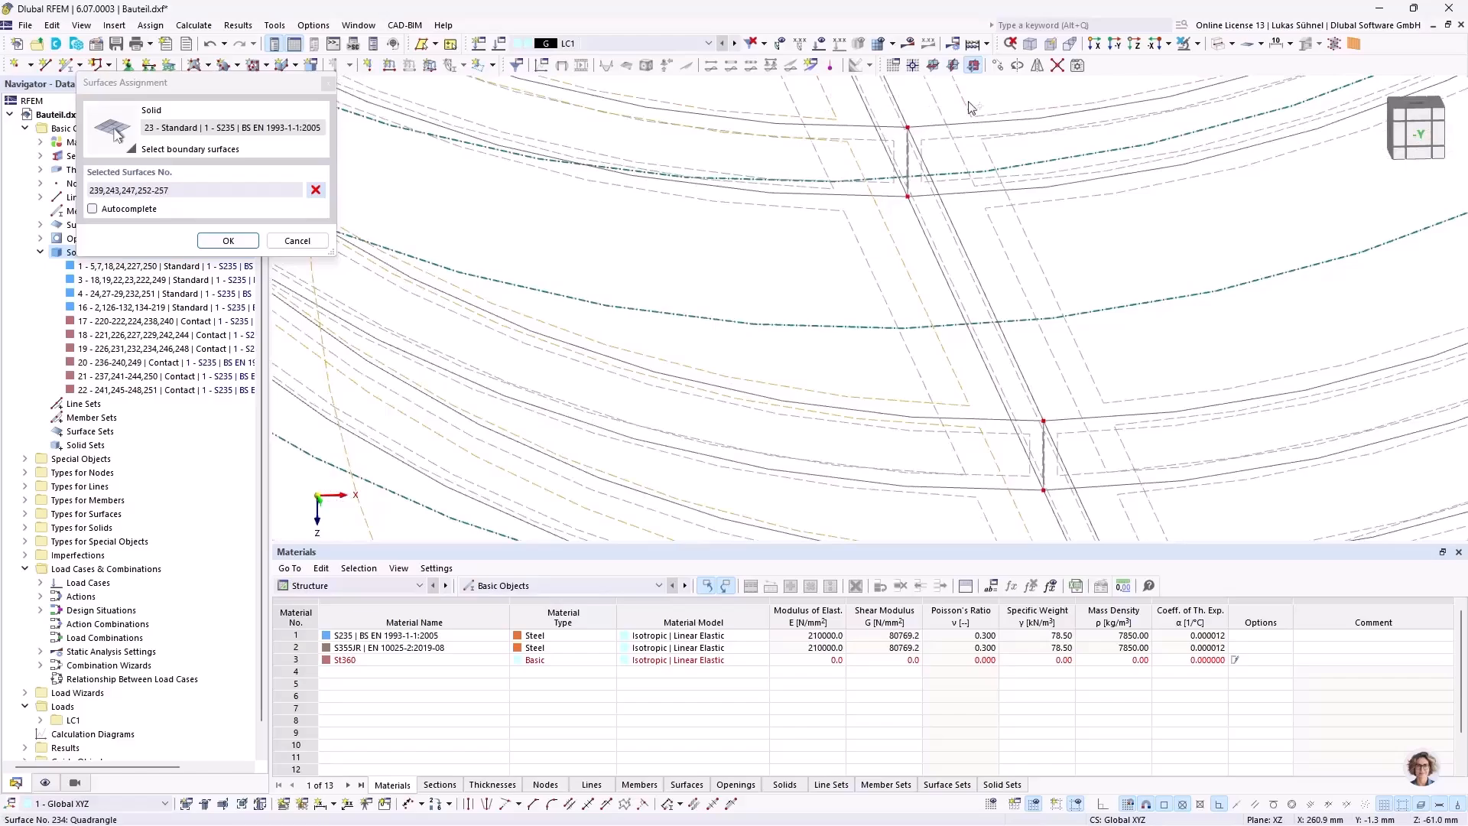
click(1032, 241)
click(1083, 442)
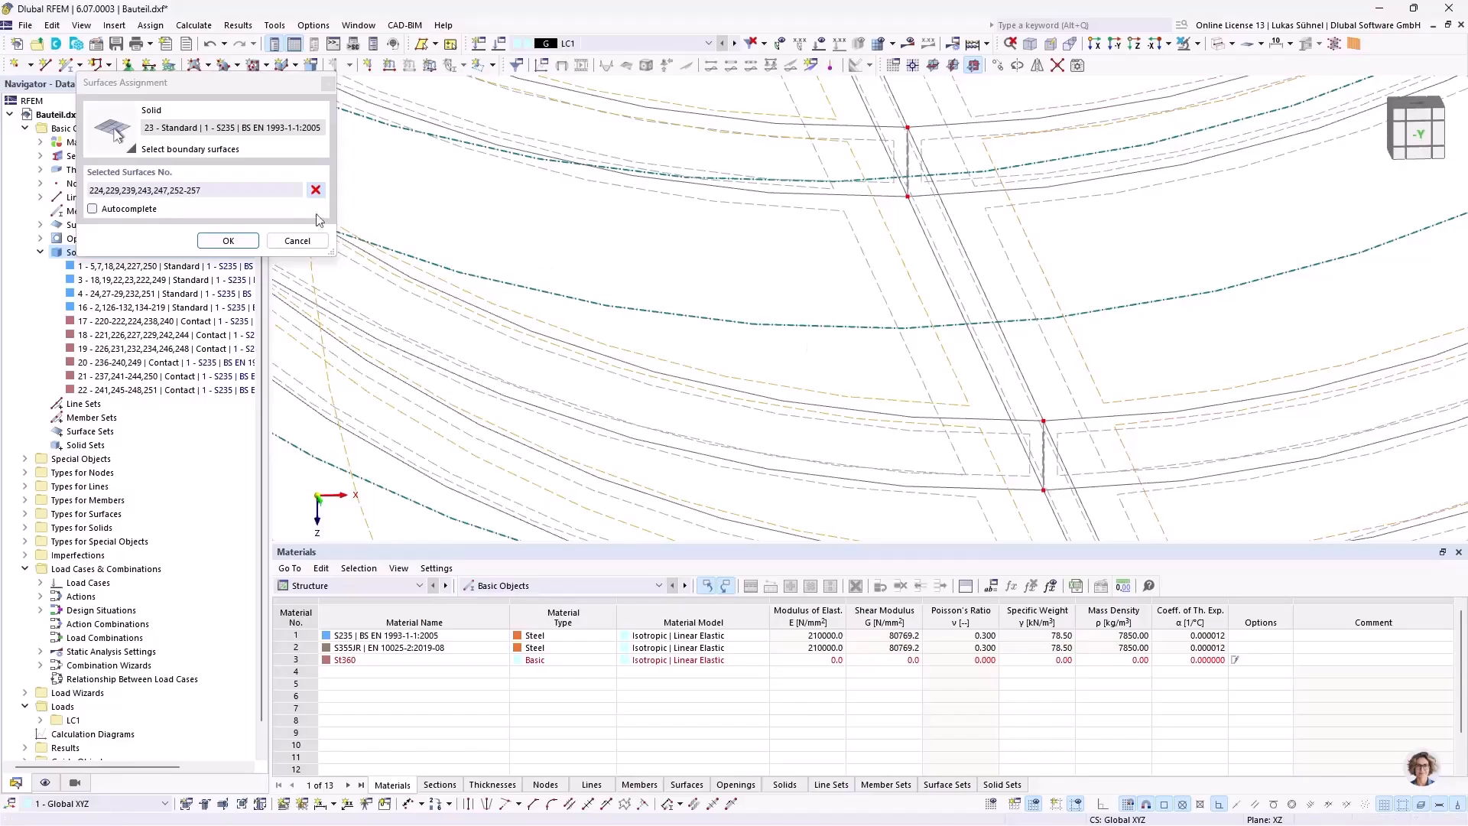
Step: Try to create the shaft solid with boundary surfaces 224, 229, 239, 243, 247 and 252-257
click(228, 240)
click(1036, 716)
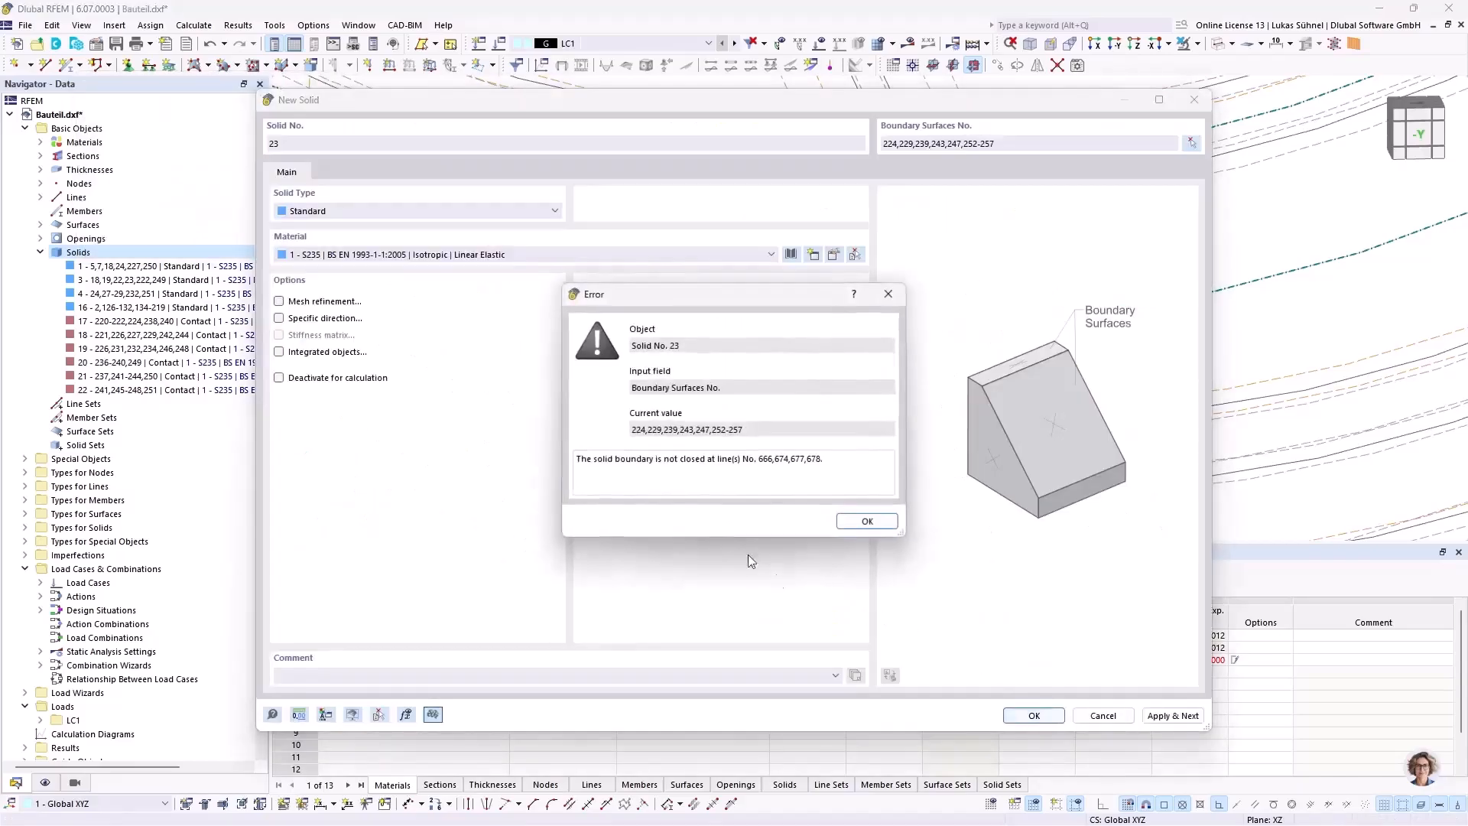
click(870, 523)
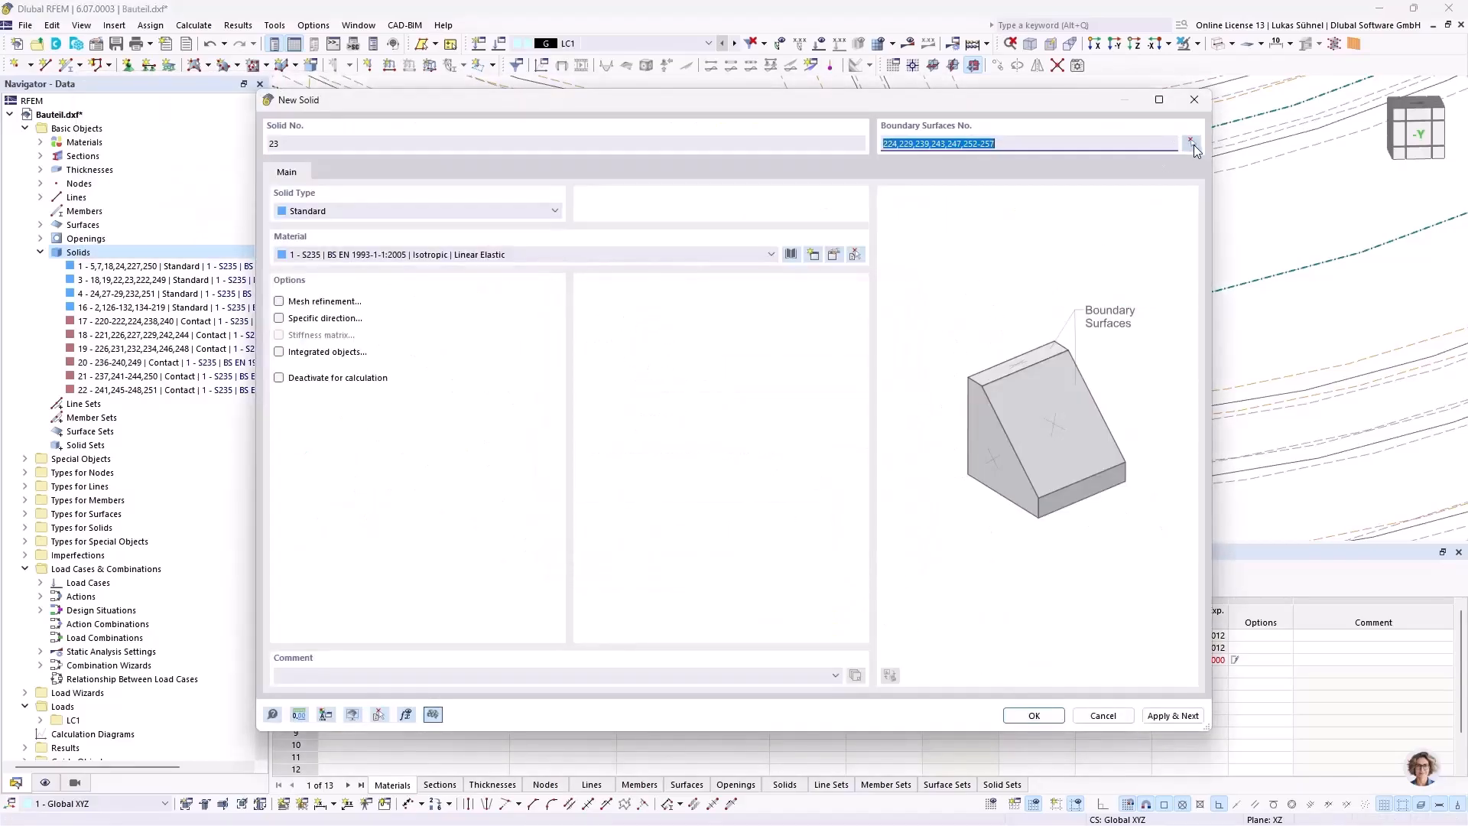
Step: Add the missing inner bore surface 234 to the boundary selection and create the shaft as solid 23
click(1194, 145)
scroll(698, 354, down, 5)
middle_drag(839, 364, 832, 308)
scroll(752, 409, up, 6)
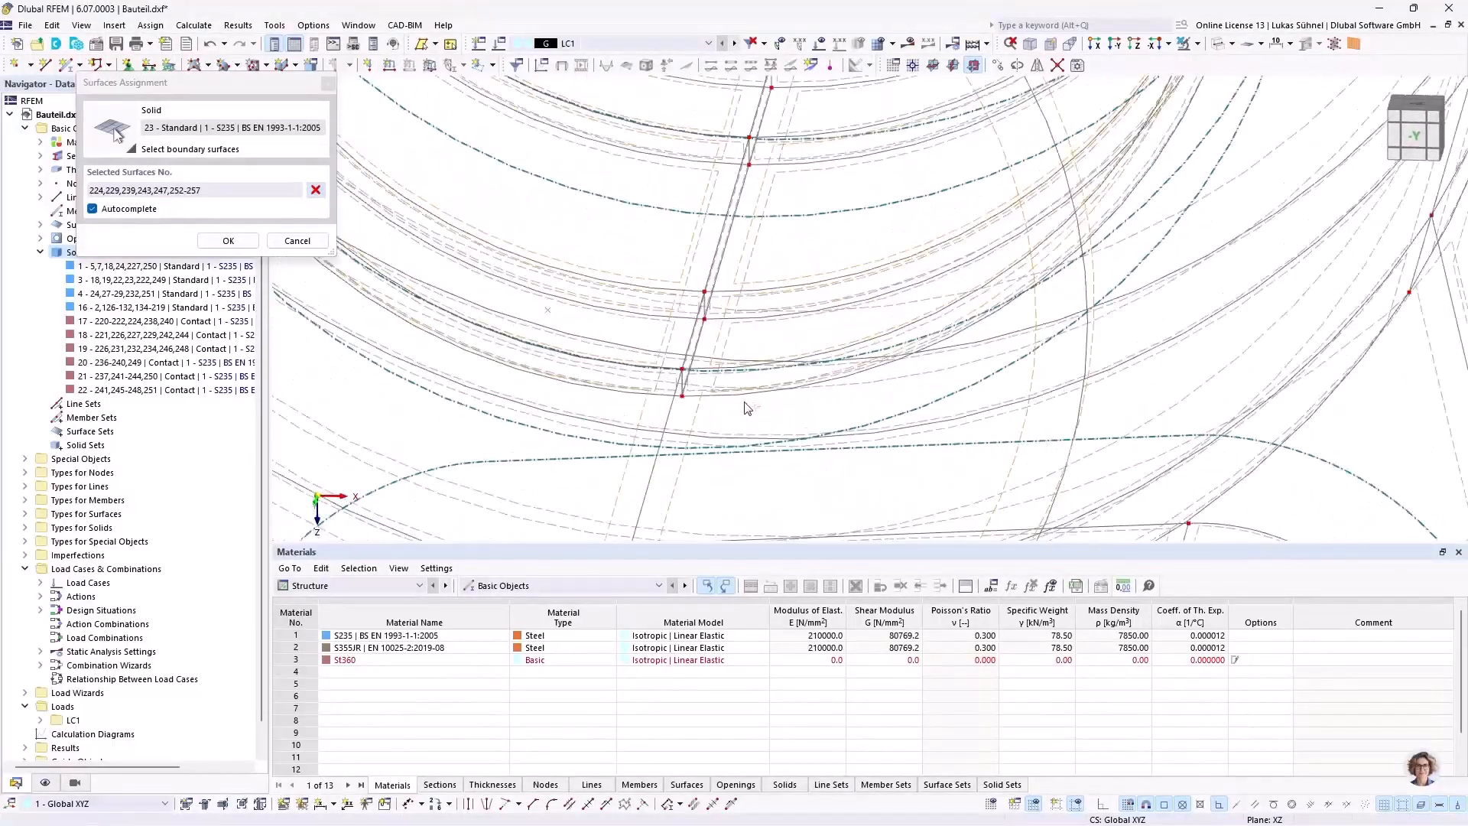
middle_drag(779, 217, 756, 422)
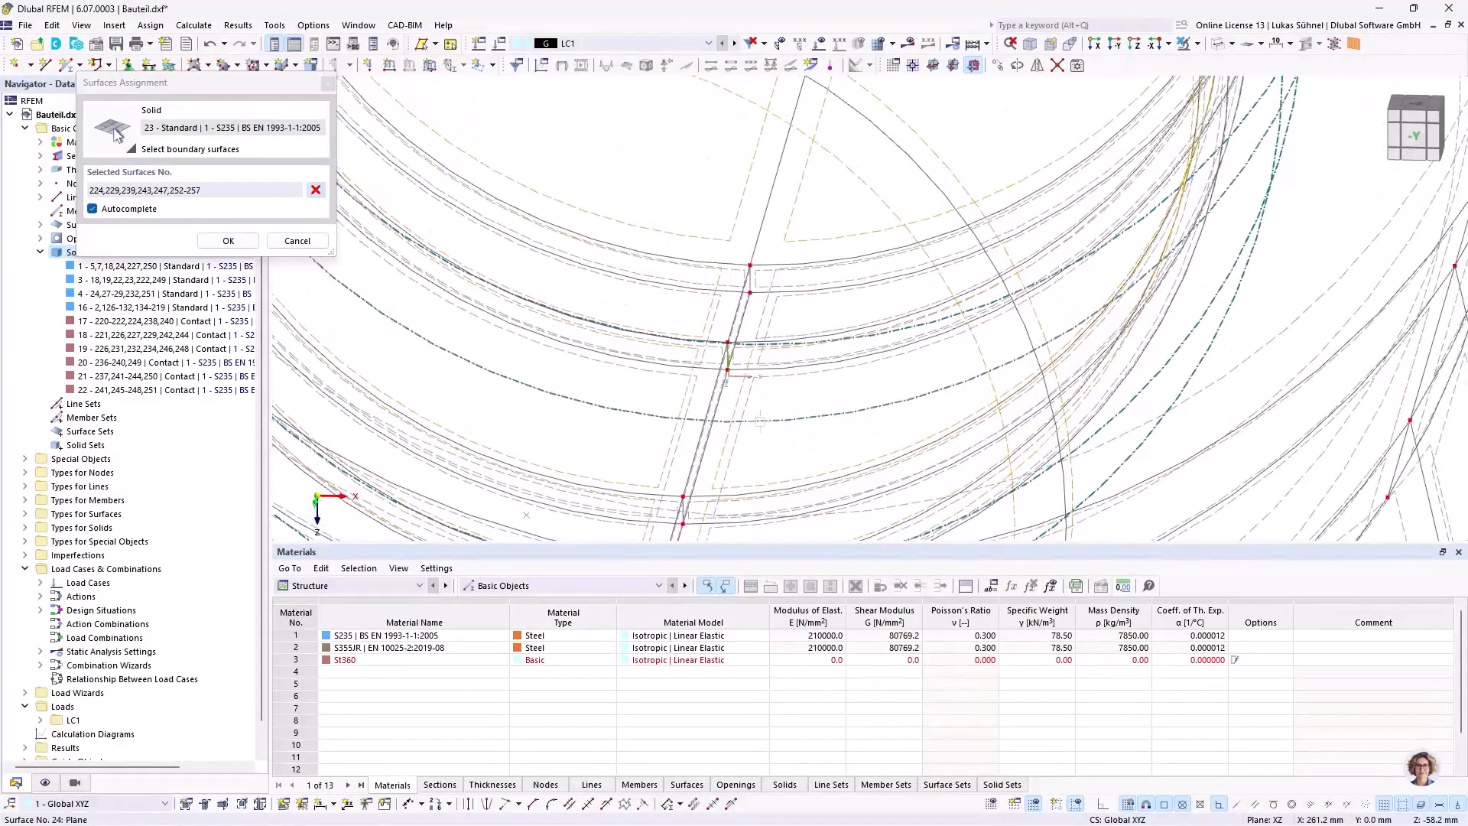
scroll(760, 421, down, 5)
scroll(794, 353, up, 8)
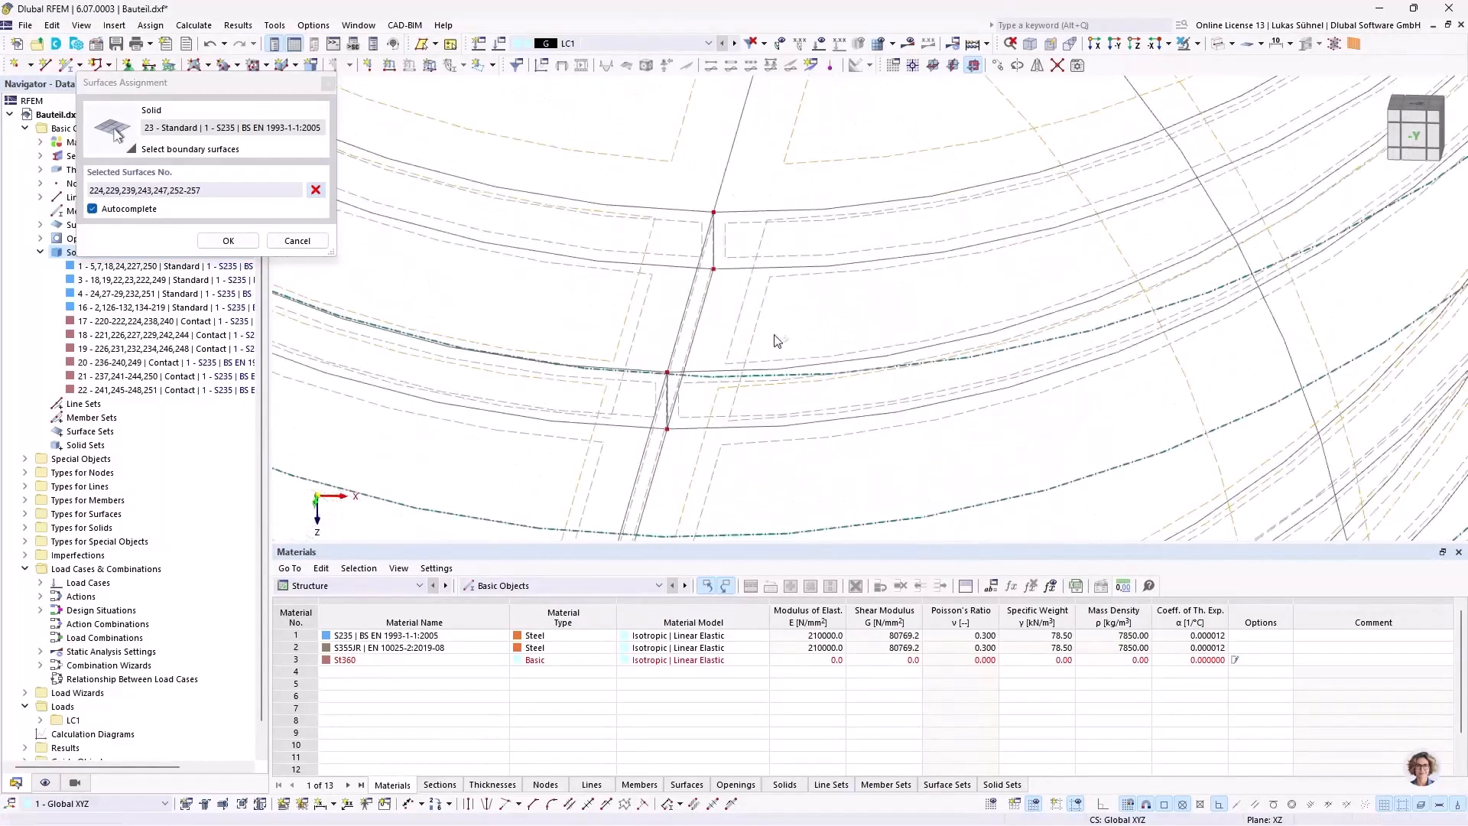
click(736, 335)
click(229, 240)
click(1024, 714)
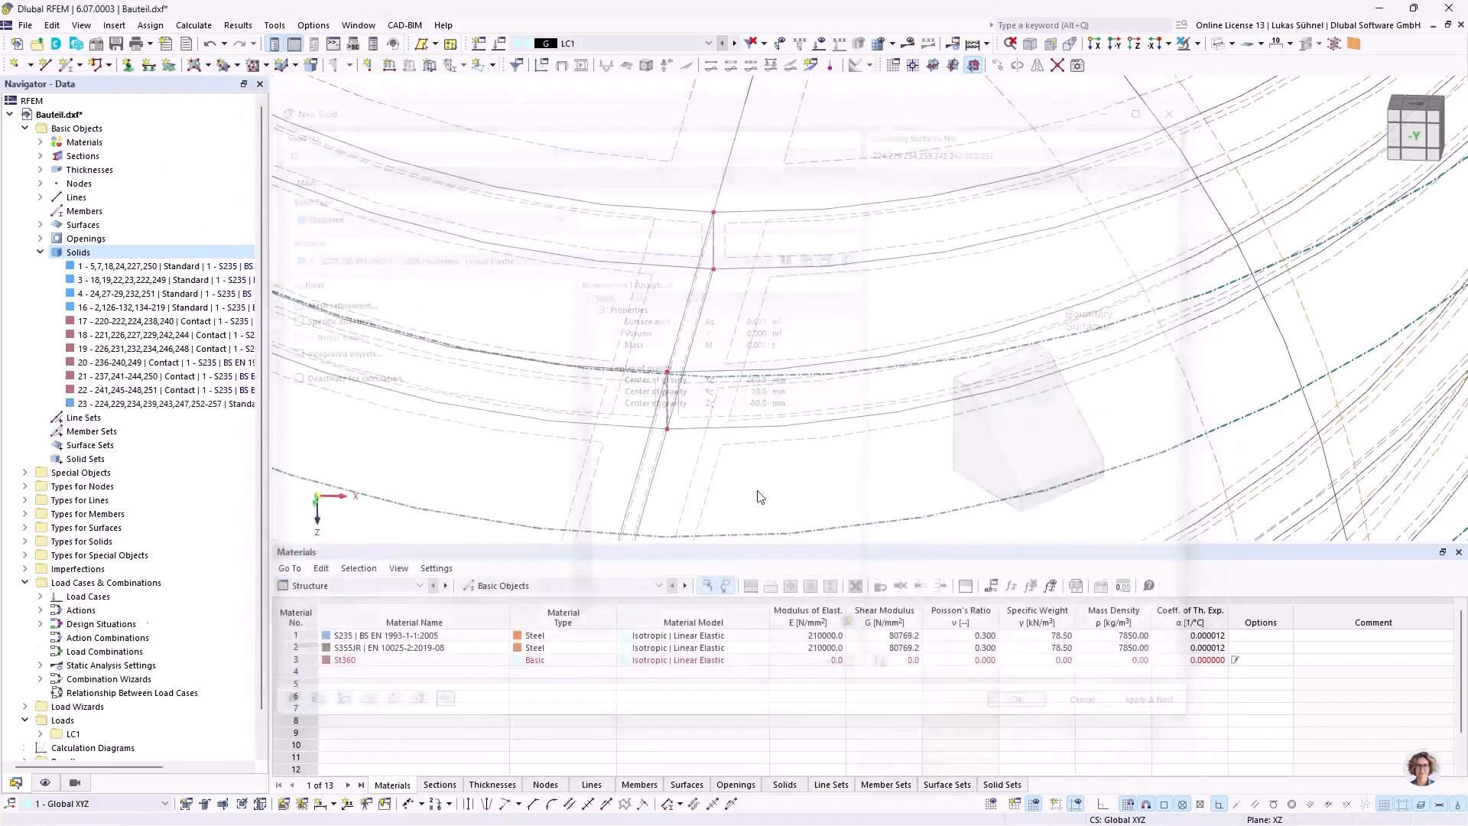
Step: Select the new shaft solid 23 and display the model as solid to examine the whole component
scroll(1121, 115, down, 4)
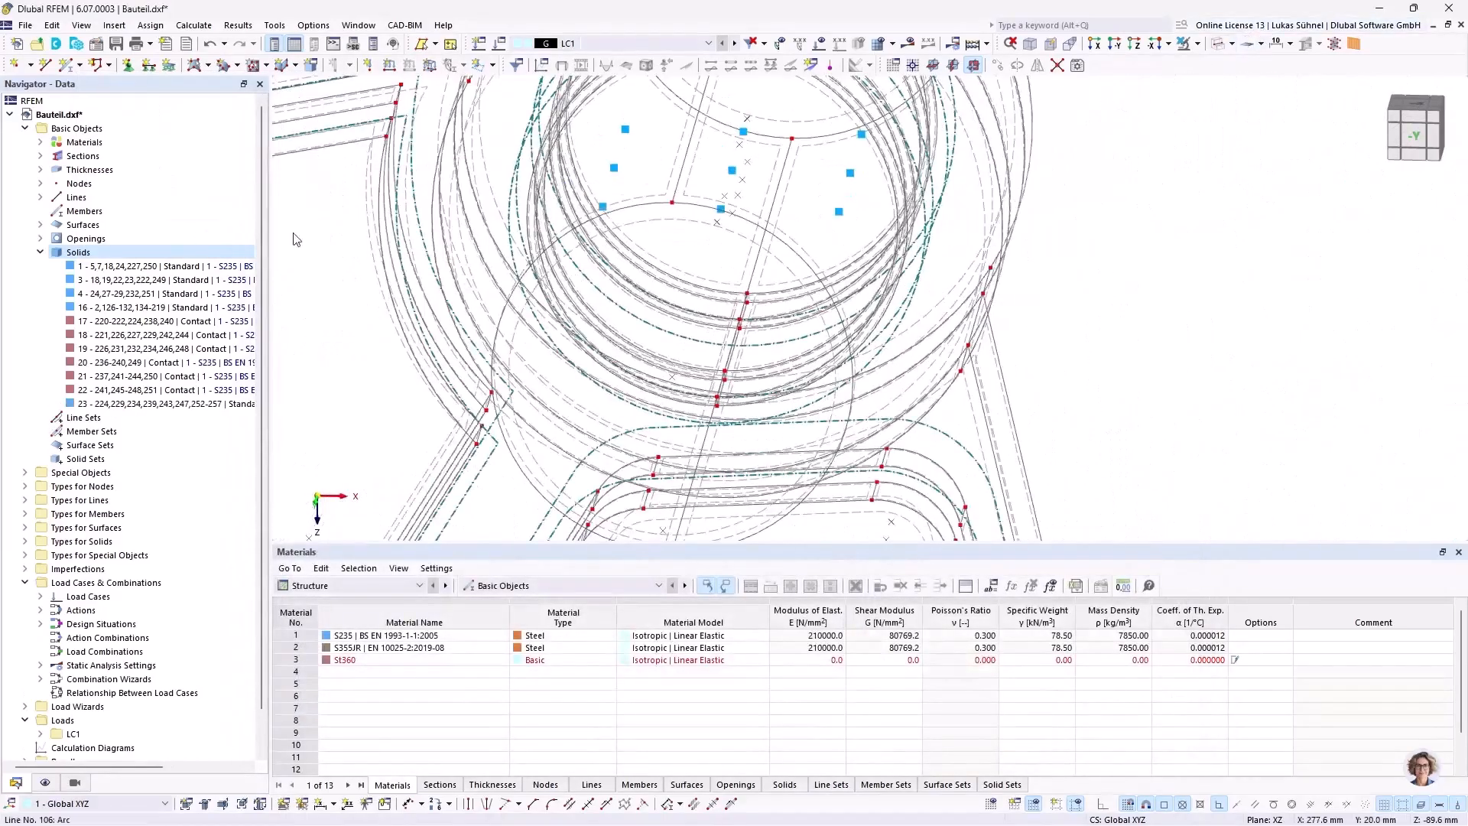
click(164, 403)
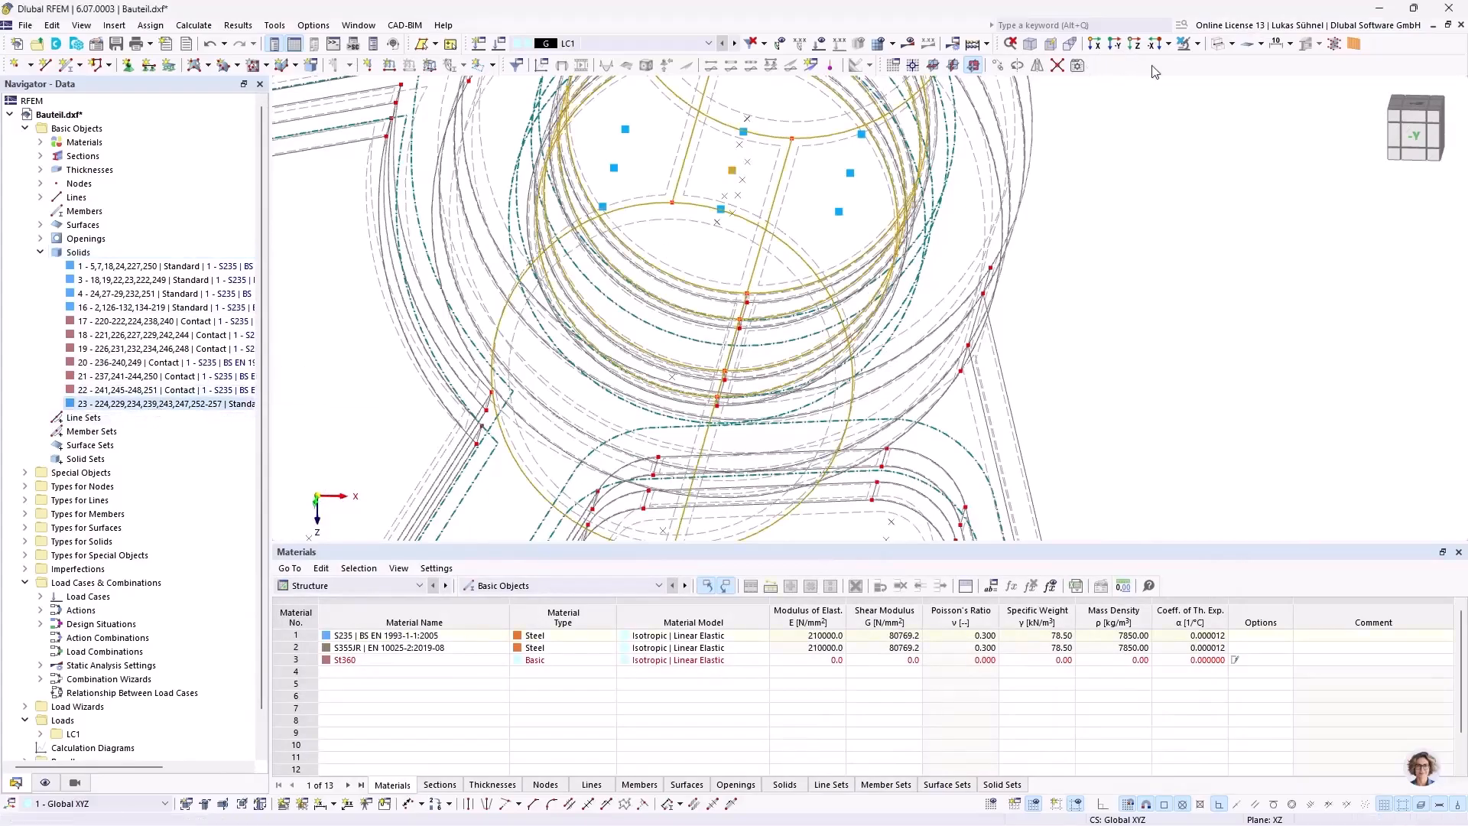
click(1216, 44)
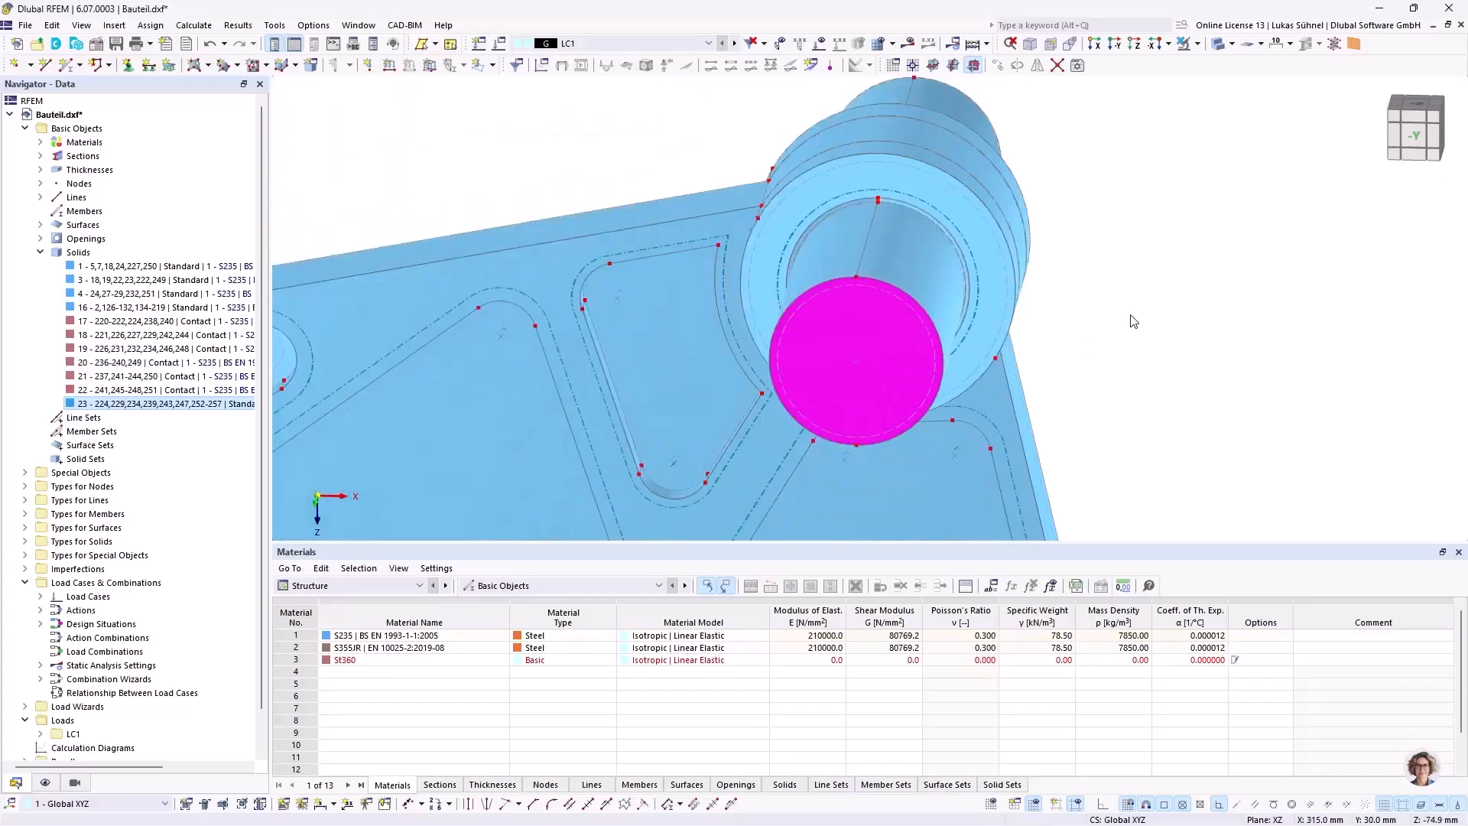
ctrl+middle_drag(479, 306, 687, 309)
scroll(819, 331, down, 6)
middle_drag(816, 430, 776, 380)
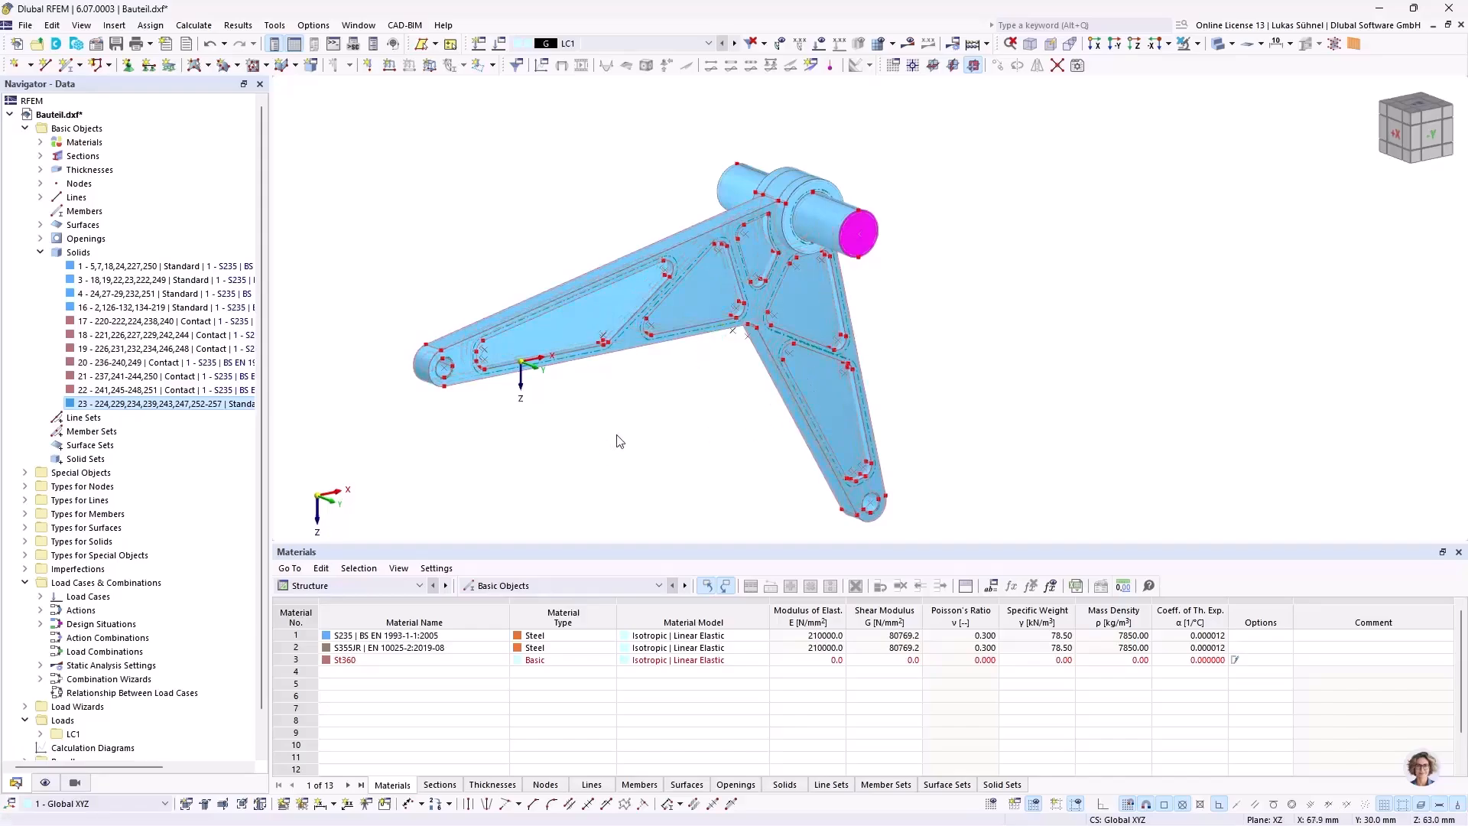
ctrl+middle_drag(701, 431, 679, 432)
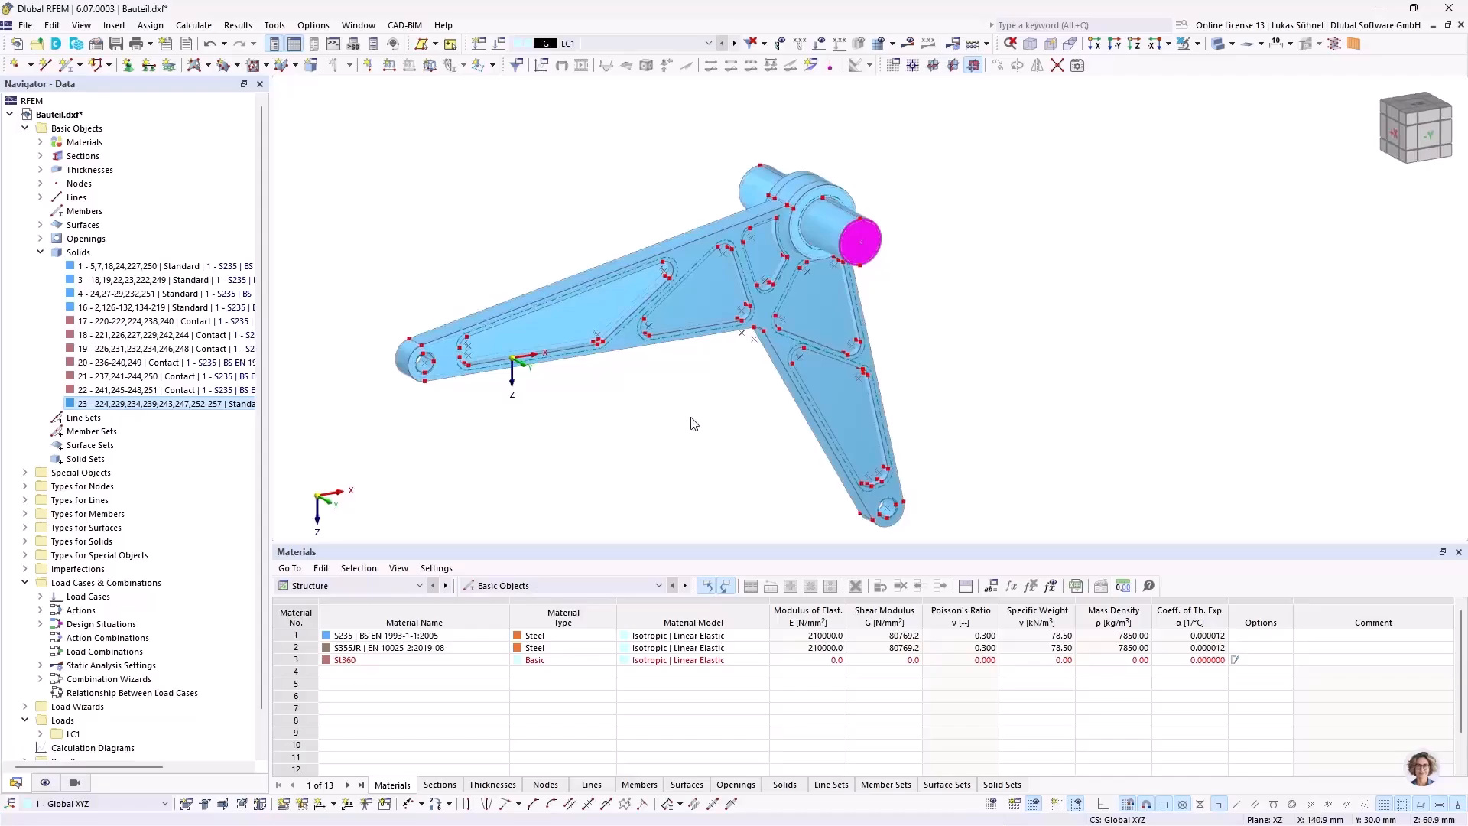
Step: Start a surface support assignment and select bore surface 144 in the long arm's end hole near the origin
ctrl+middle_drag(632, 420, 591, 400)
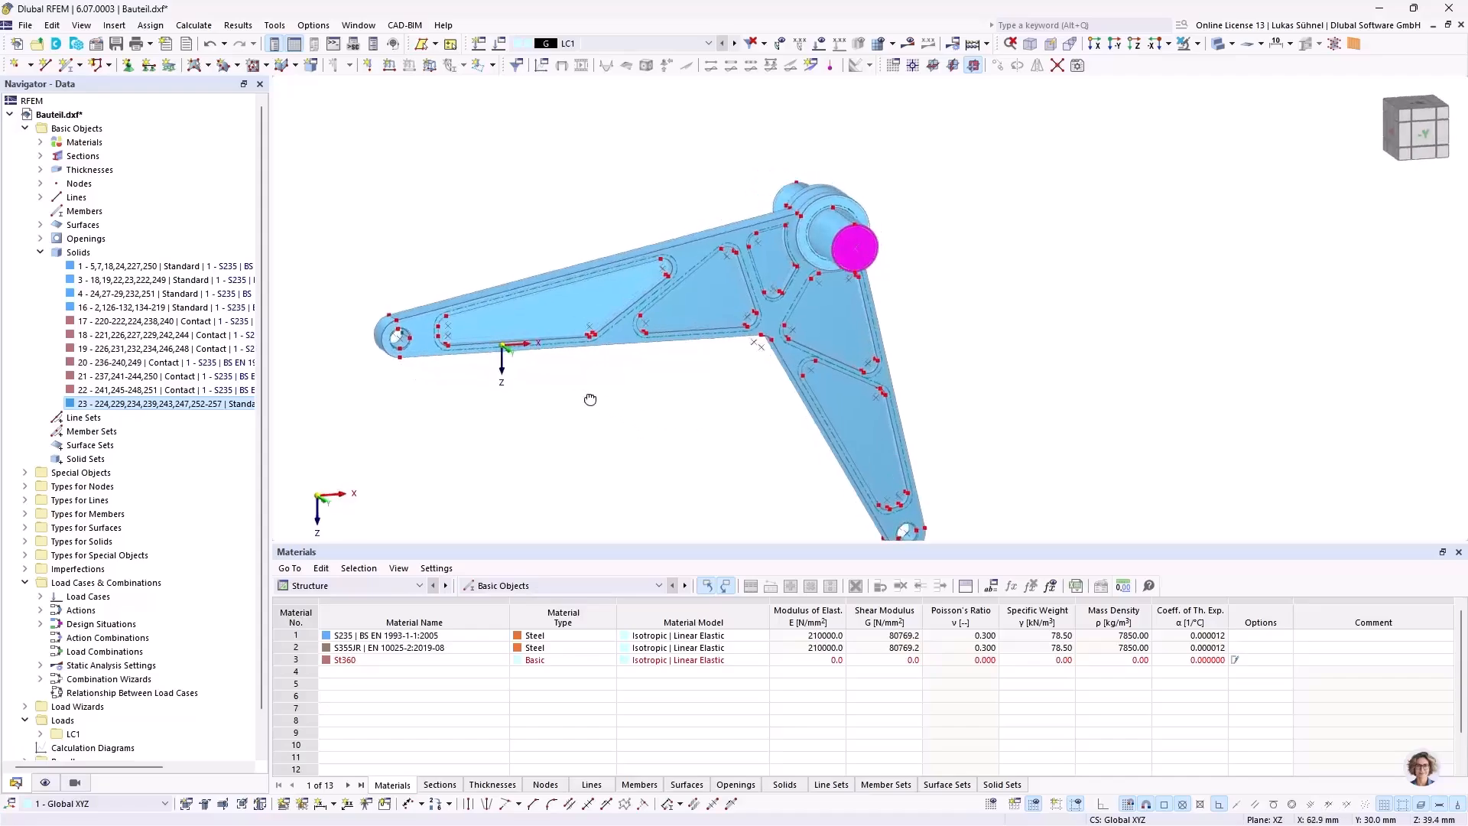
middle_drag(474, 443, 439, 350)
scroll(363, 250, up, 8)
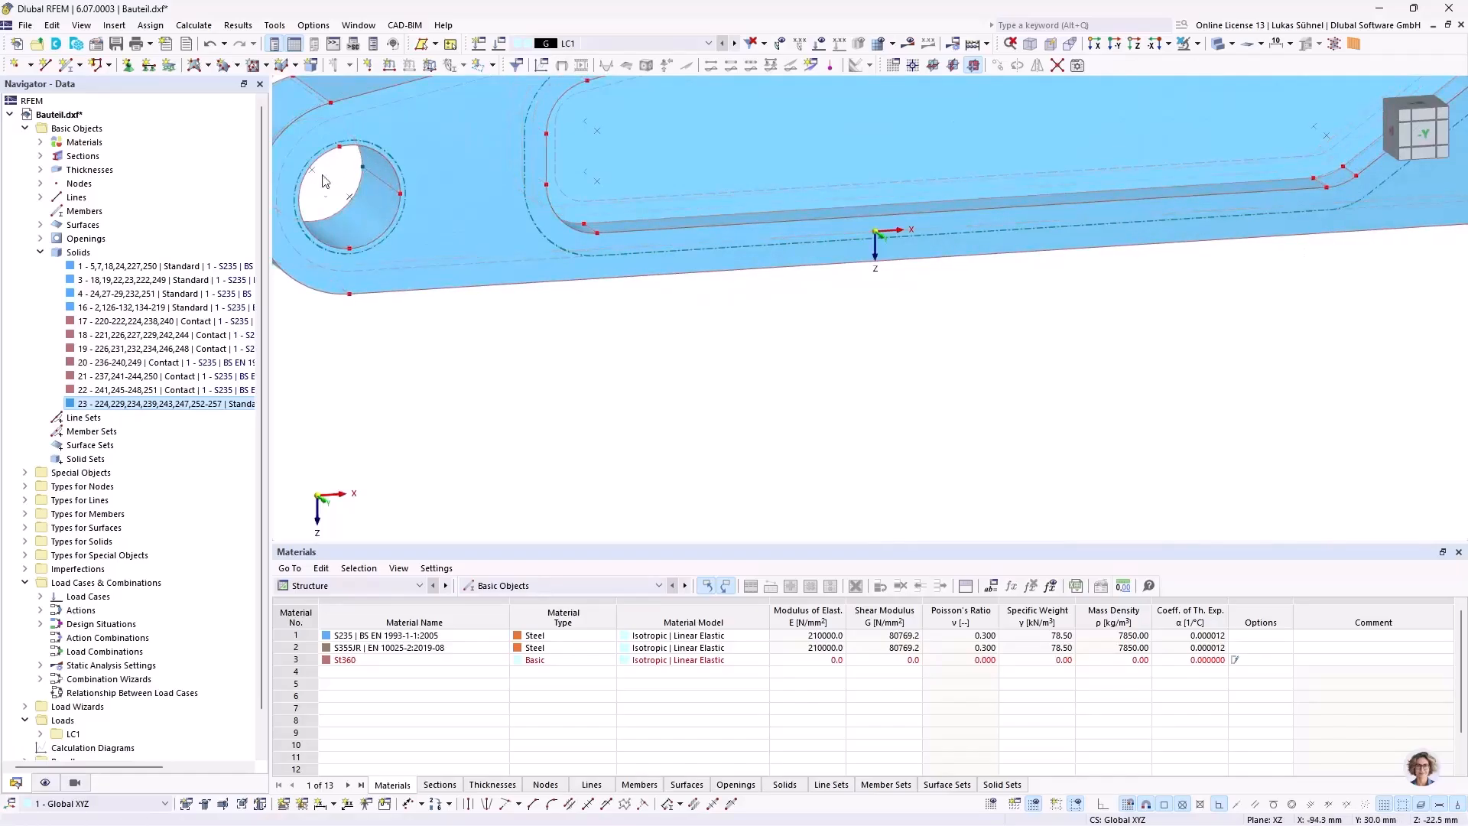
scroll(384, 256, down, 2)
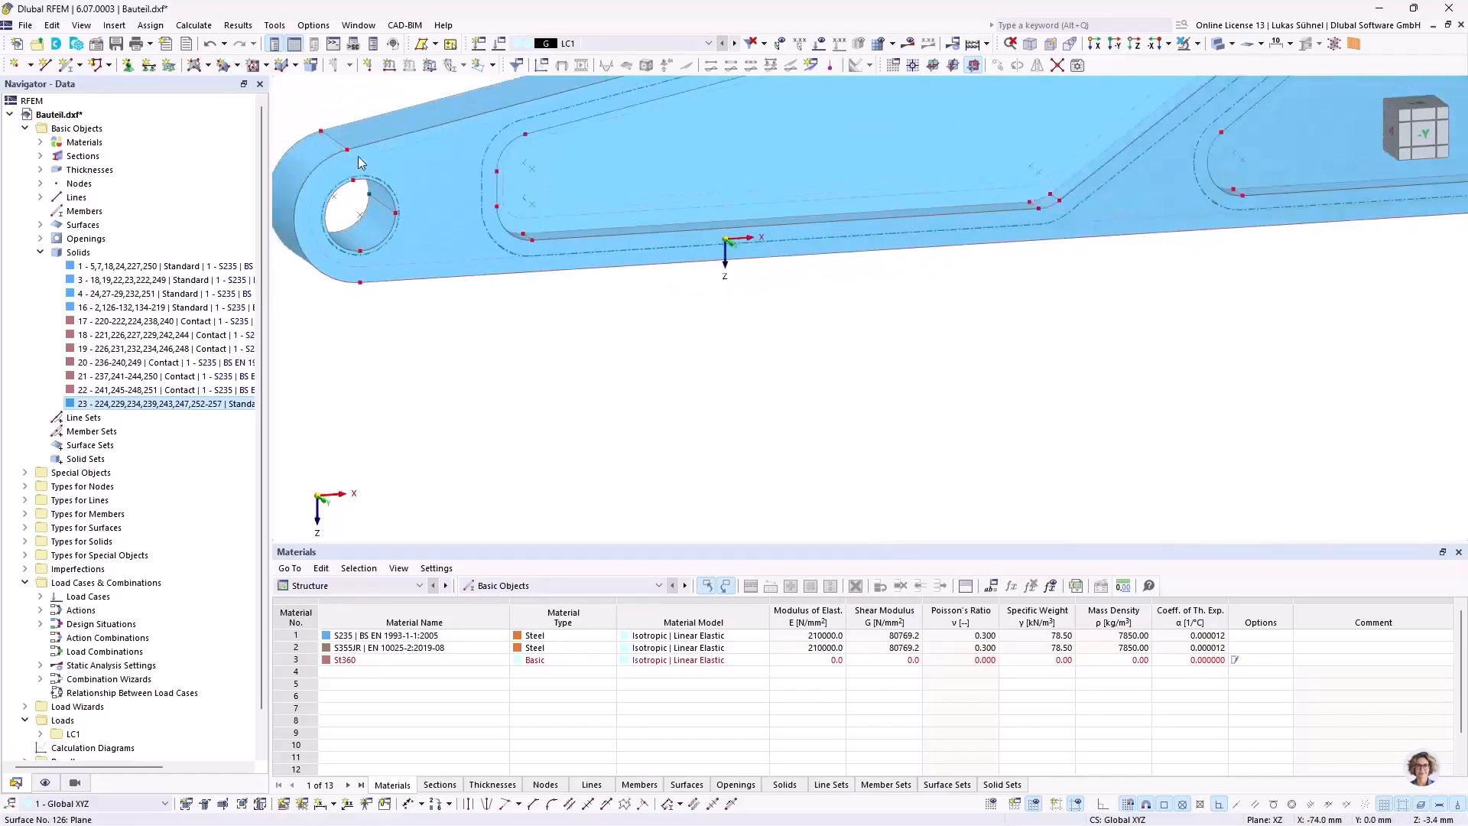
click(170, 65)
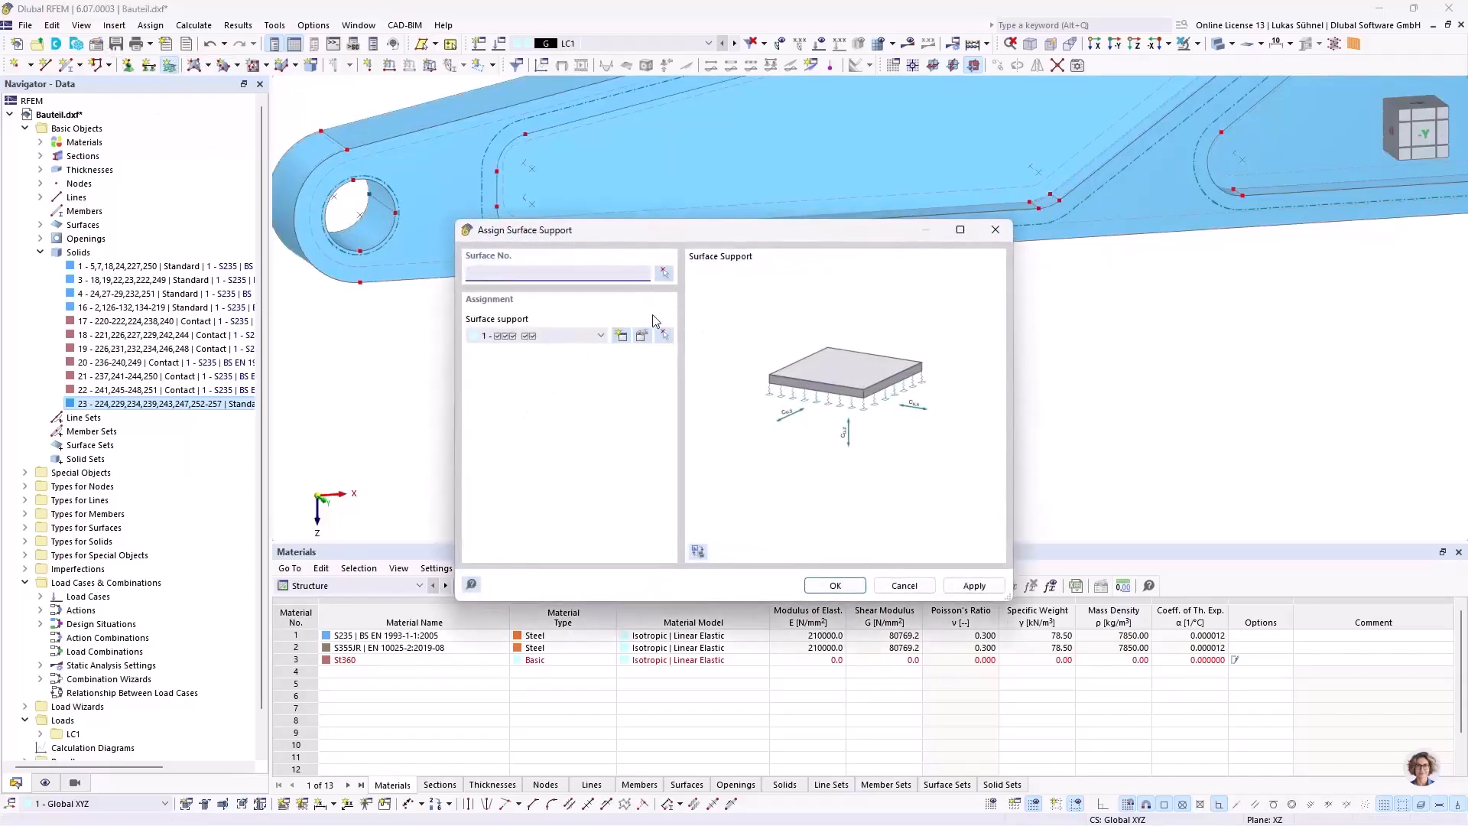
click(664, 274)
scroll(370, 201, up, 2)
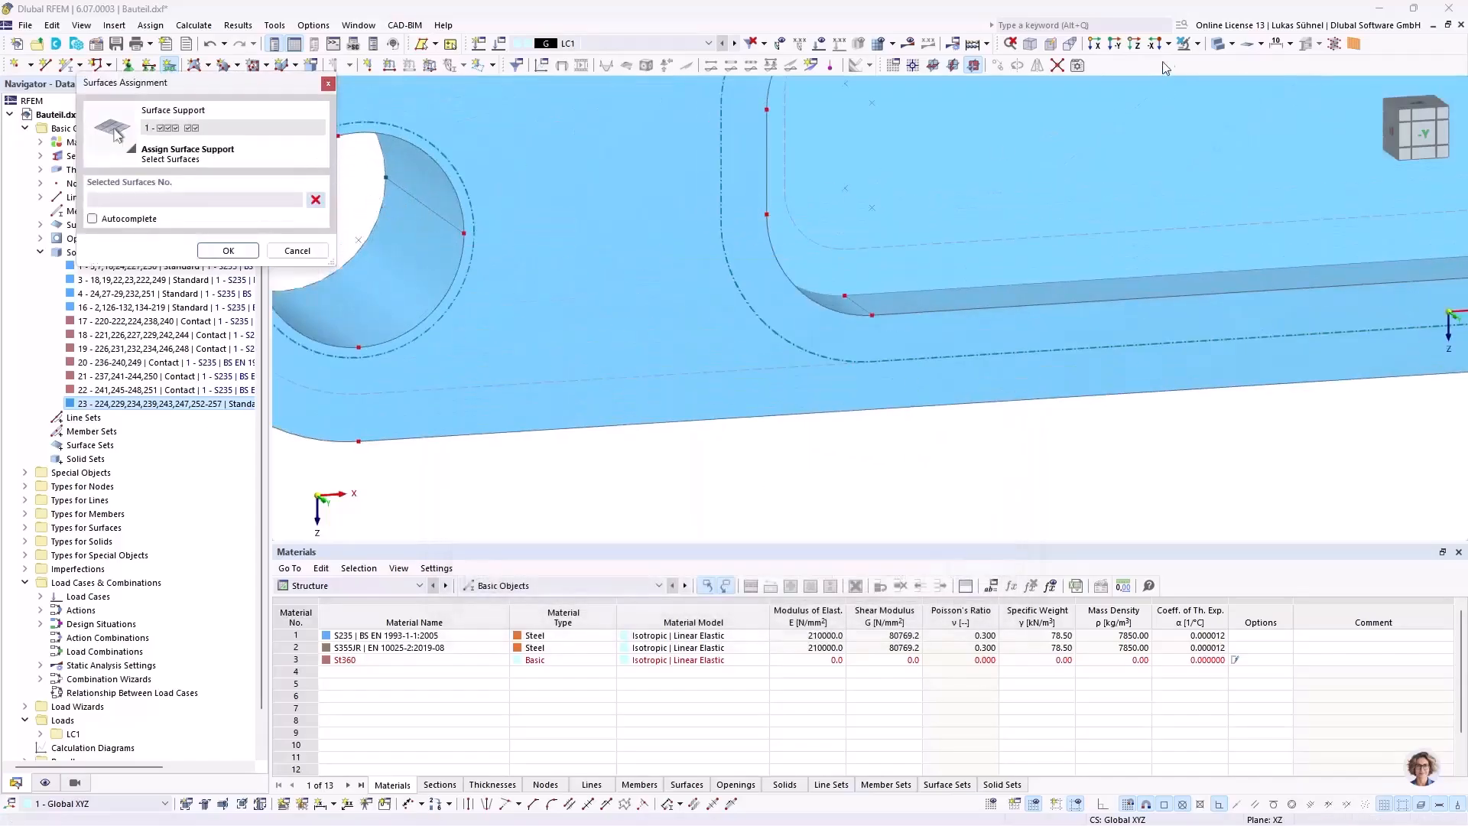
scroll(433, 258, up, 1)
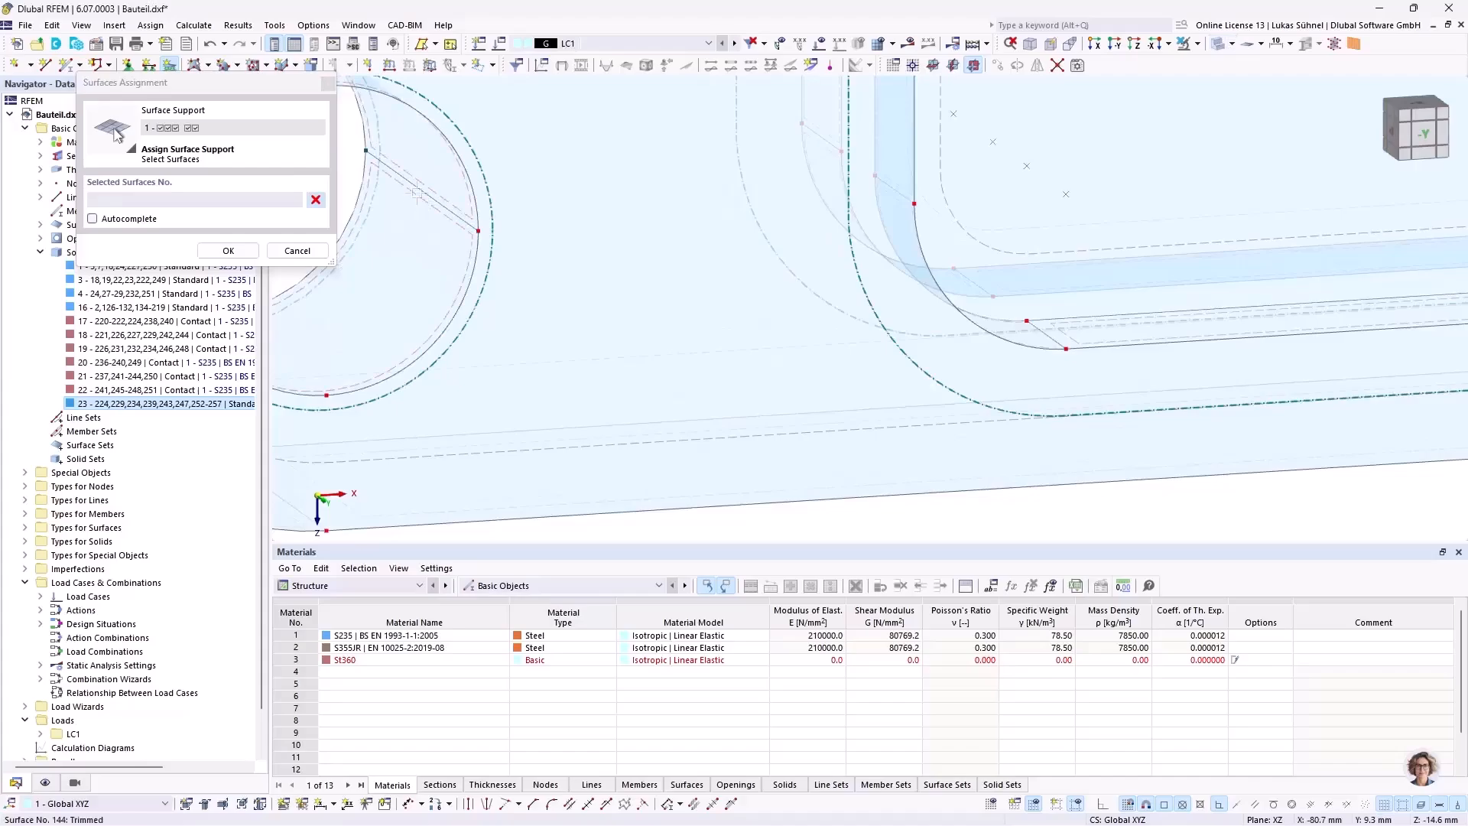
click(424, 211)
Step: Add bore surface 135 in the downward arm's end hole and assign surface support 1 to both selected surfaces
scroll(406, 205, down, 3)
scroll(406, 202, down, 3)
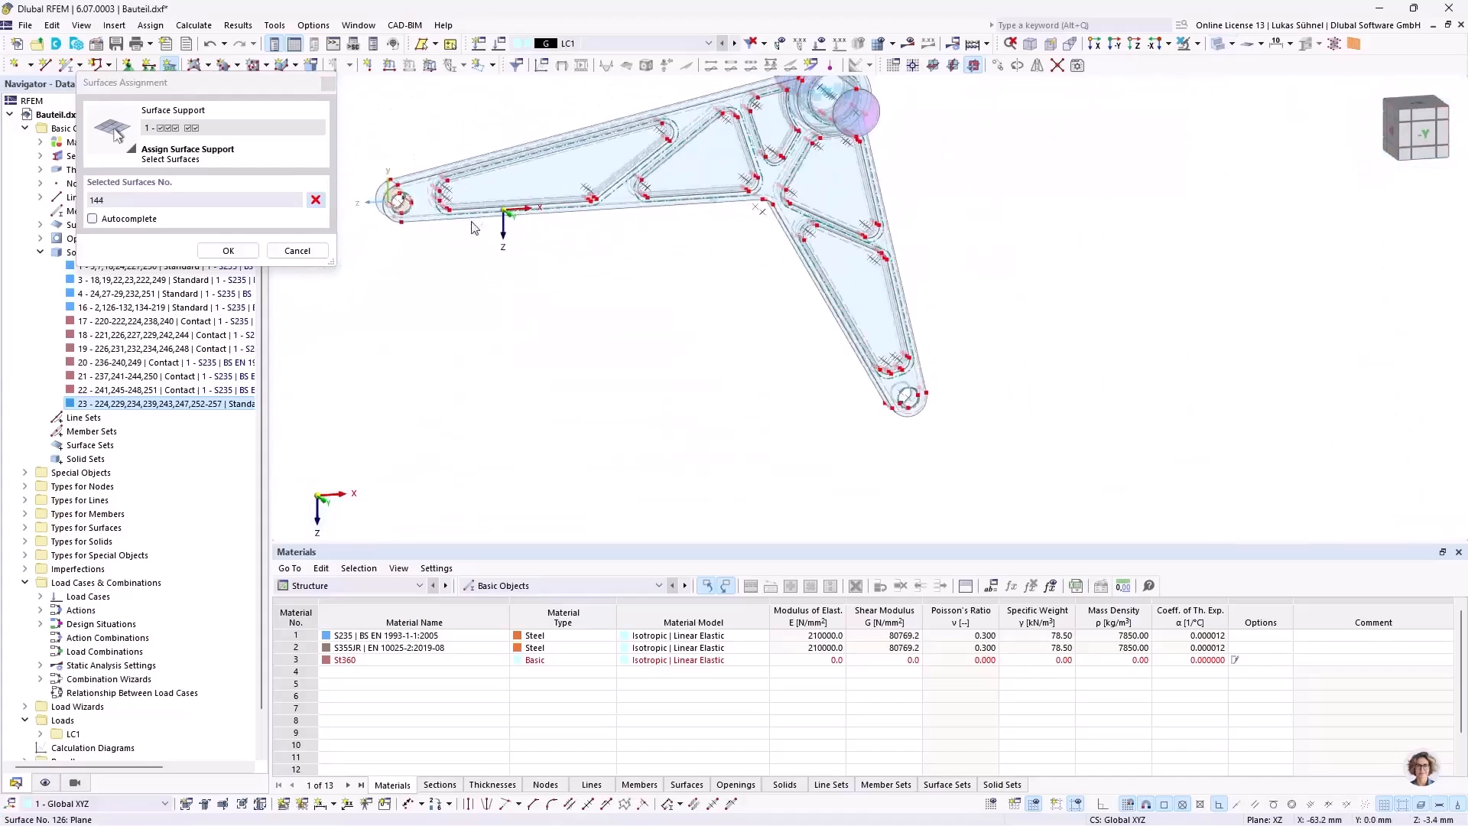
scroll(918, 417, up, 3)
scroll(908, 433, up, 4)
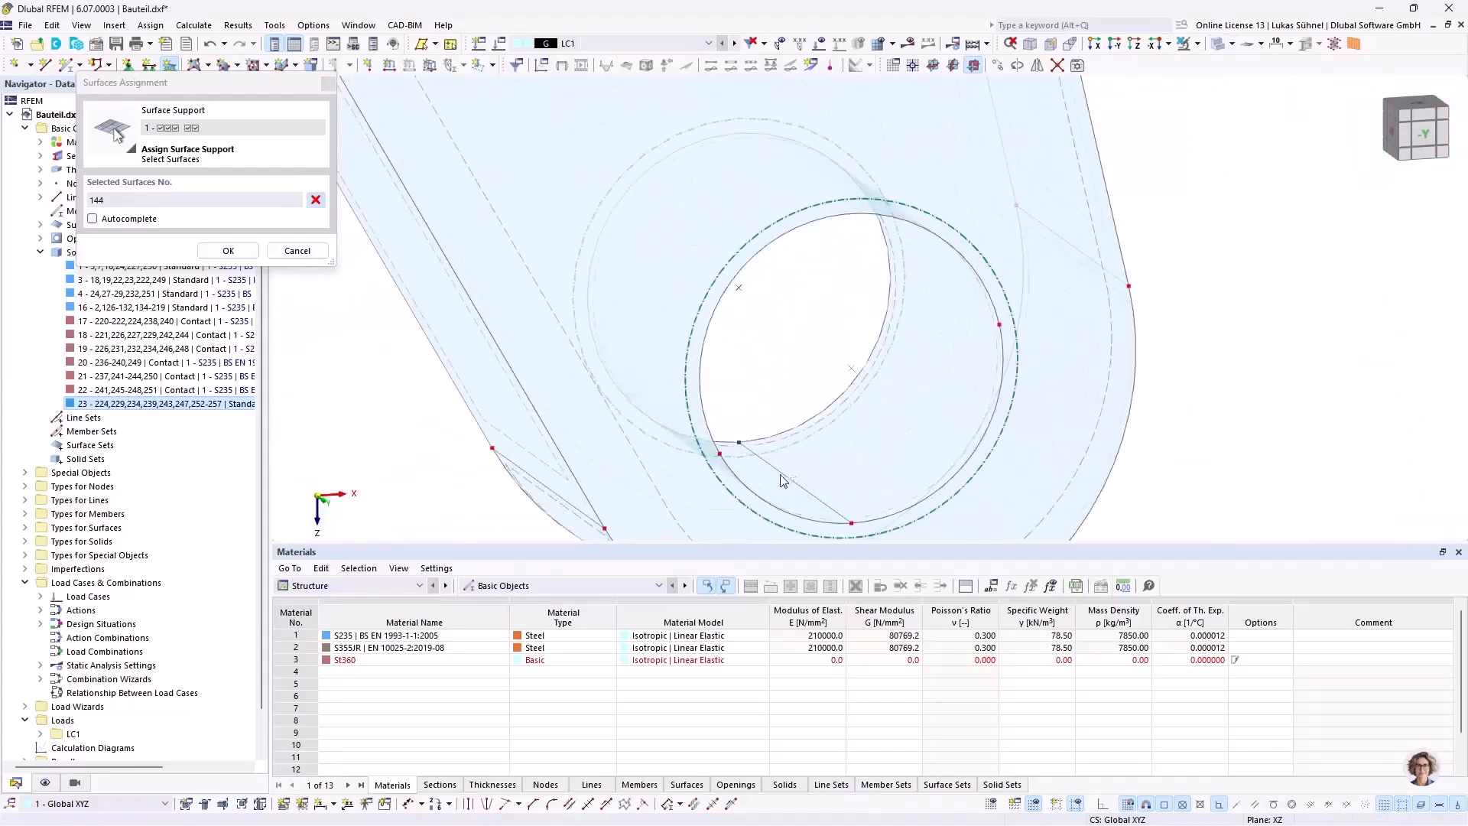
click(798, 445)
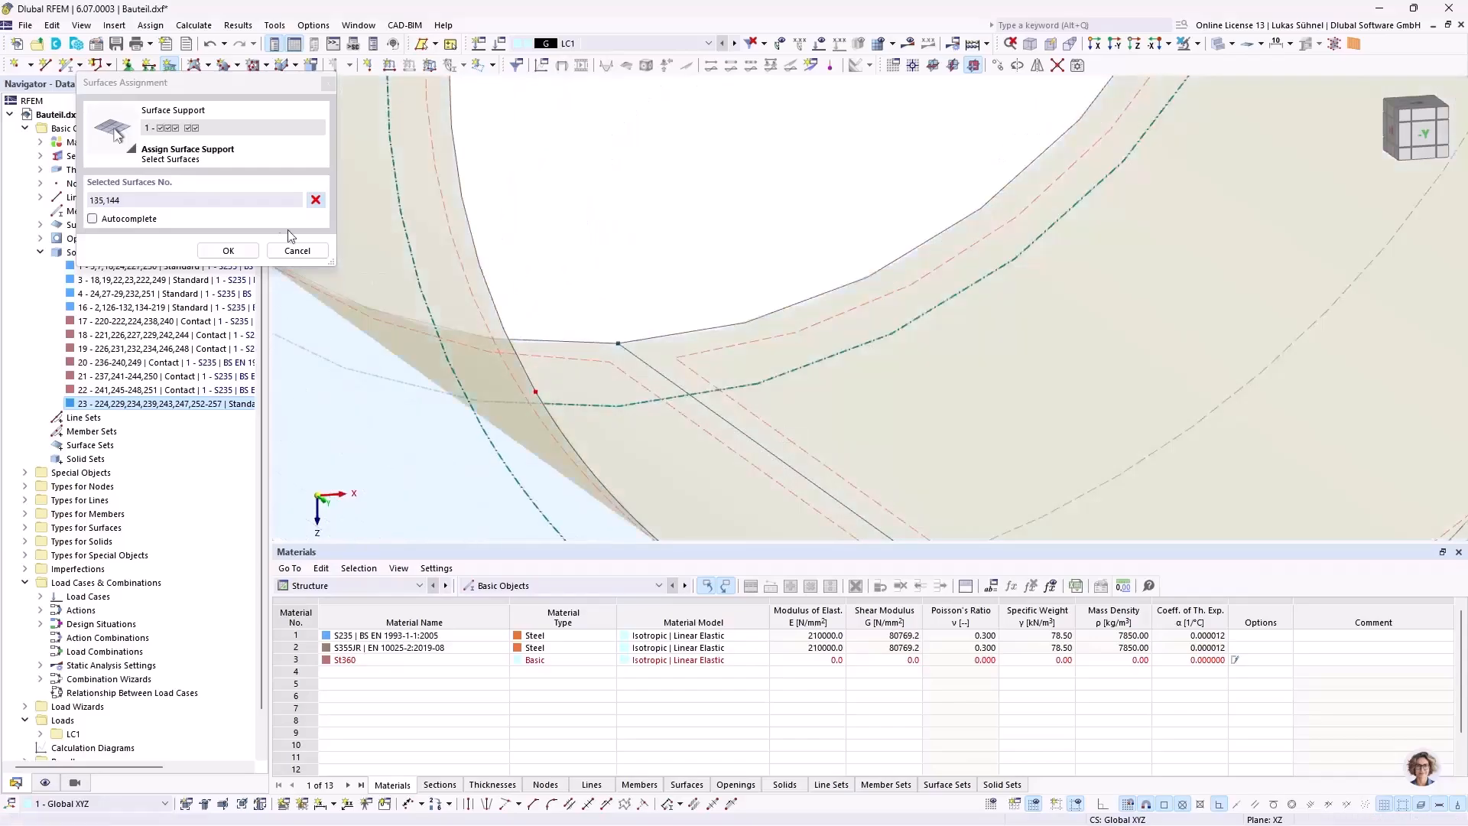
click(228, 251)
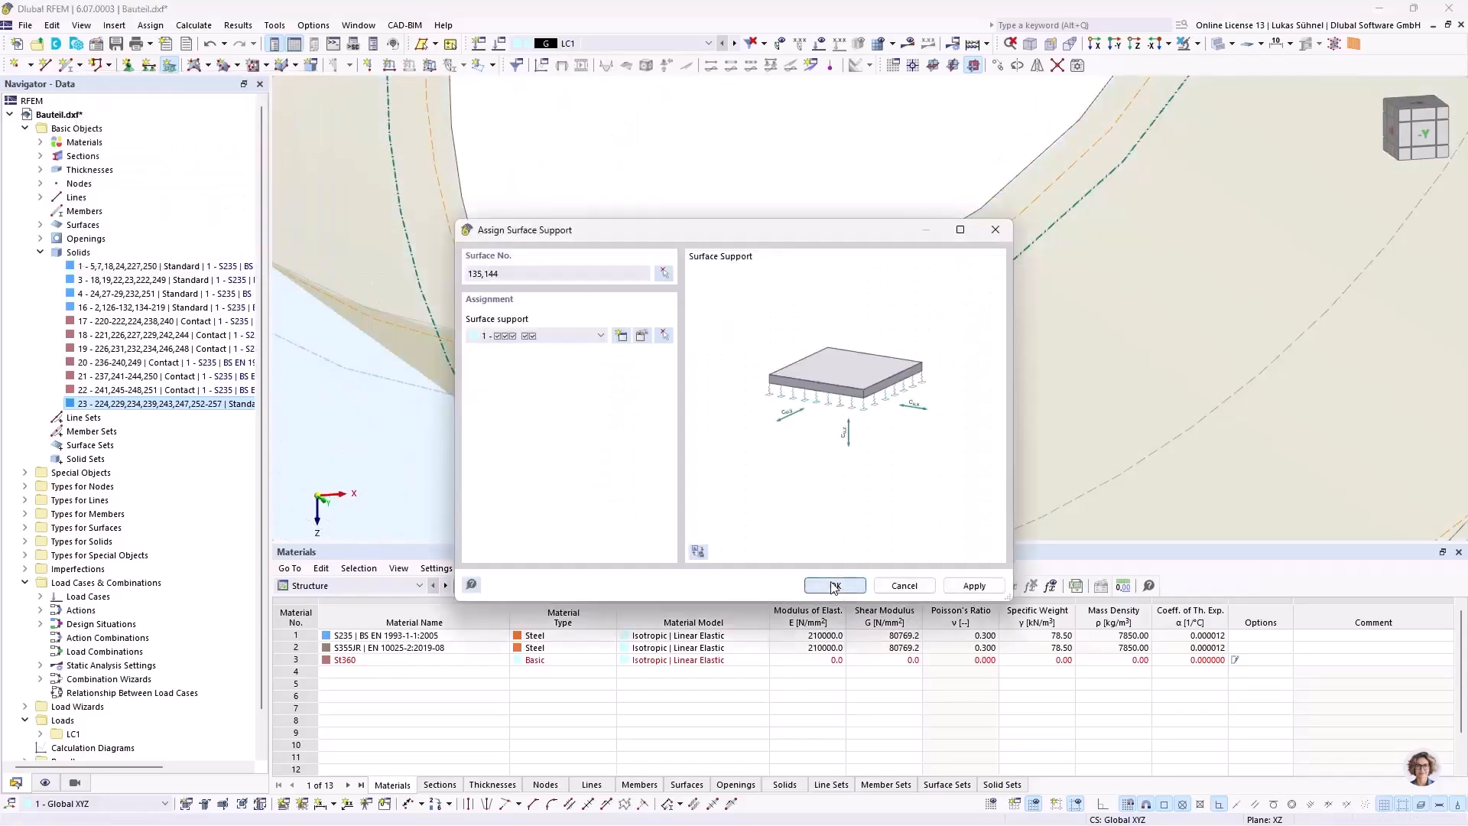
click(834, 585)
Step: Reduce the display size and spacing of the surface support symbols so they fit within the end holes
scroll(725, 333, down, 6)
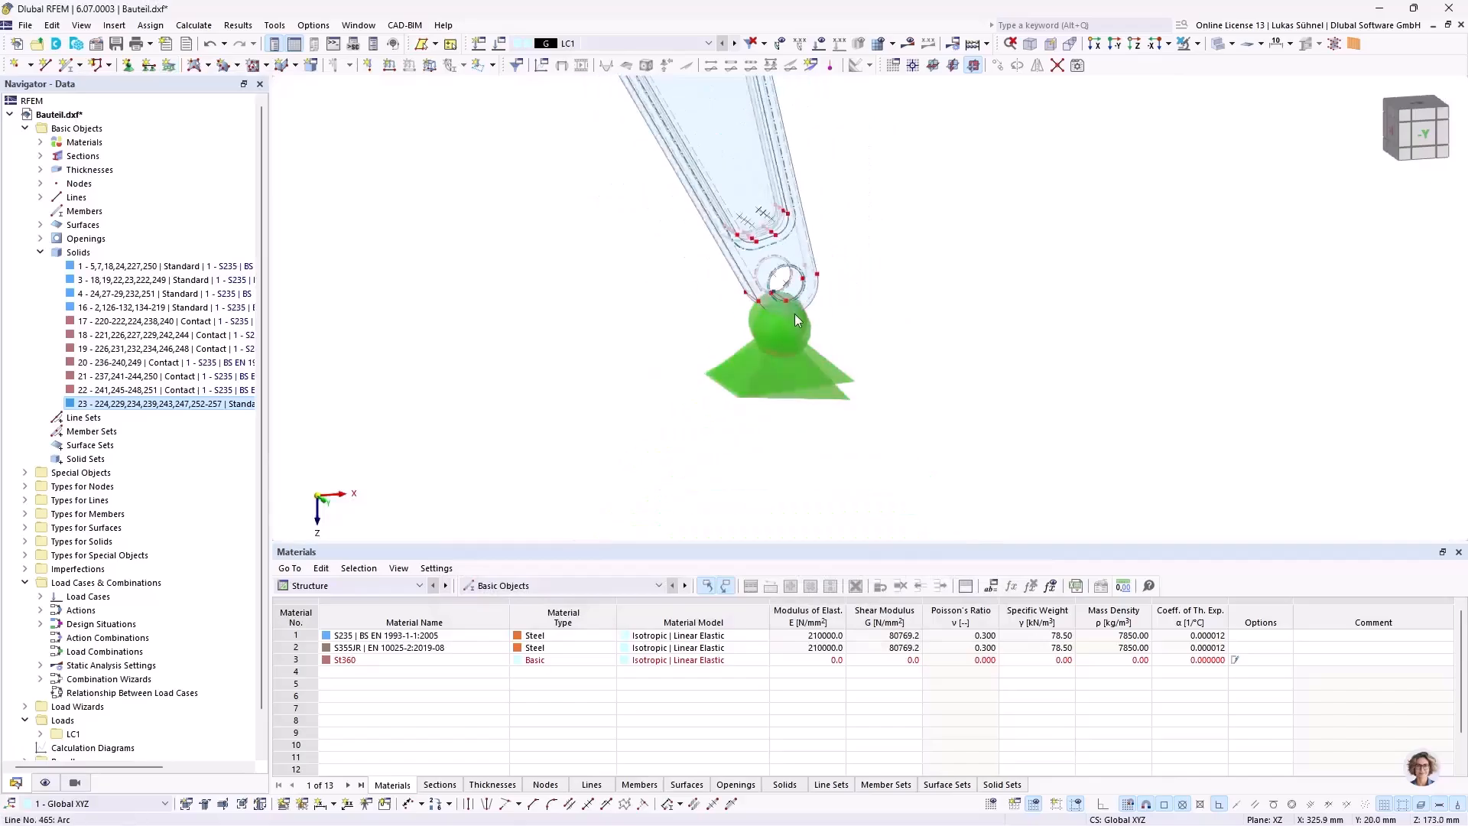
scroll(796, 320, down, 4)
right_click(781, 319)
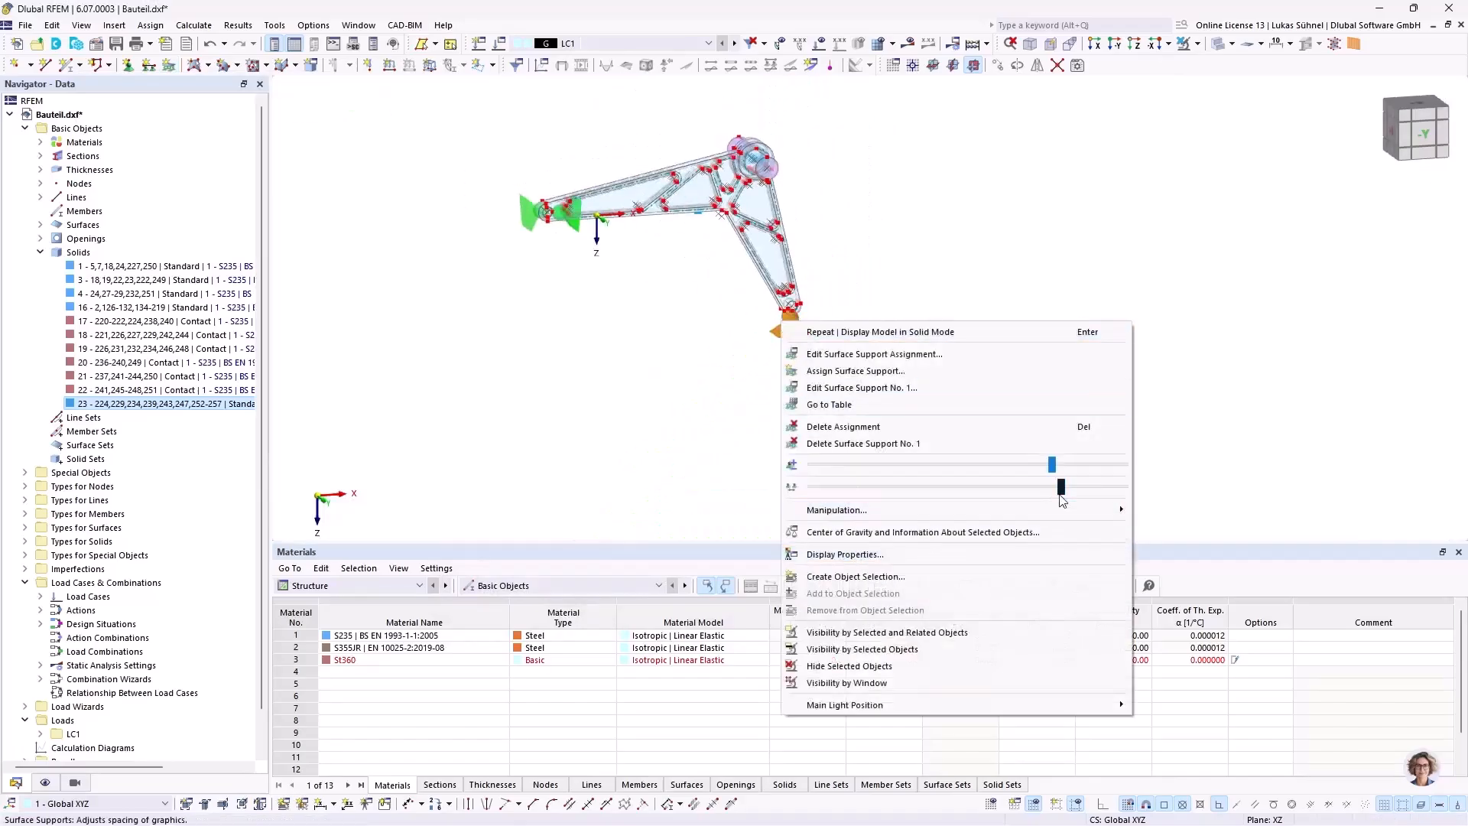
drag(1027, 492, 849, 489)
drag(1054, 464, 819, 465)
click(569, 381)
scroll(555, 192, up, 1)
scroll(554, 197, up, 3)
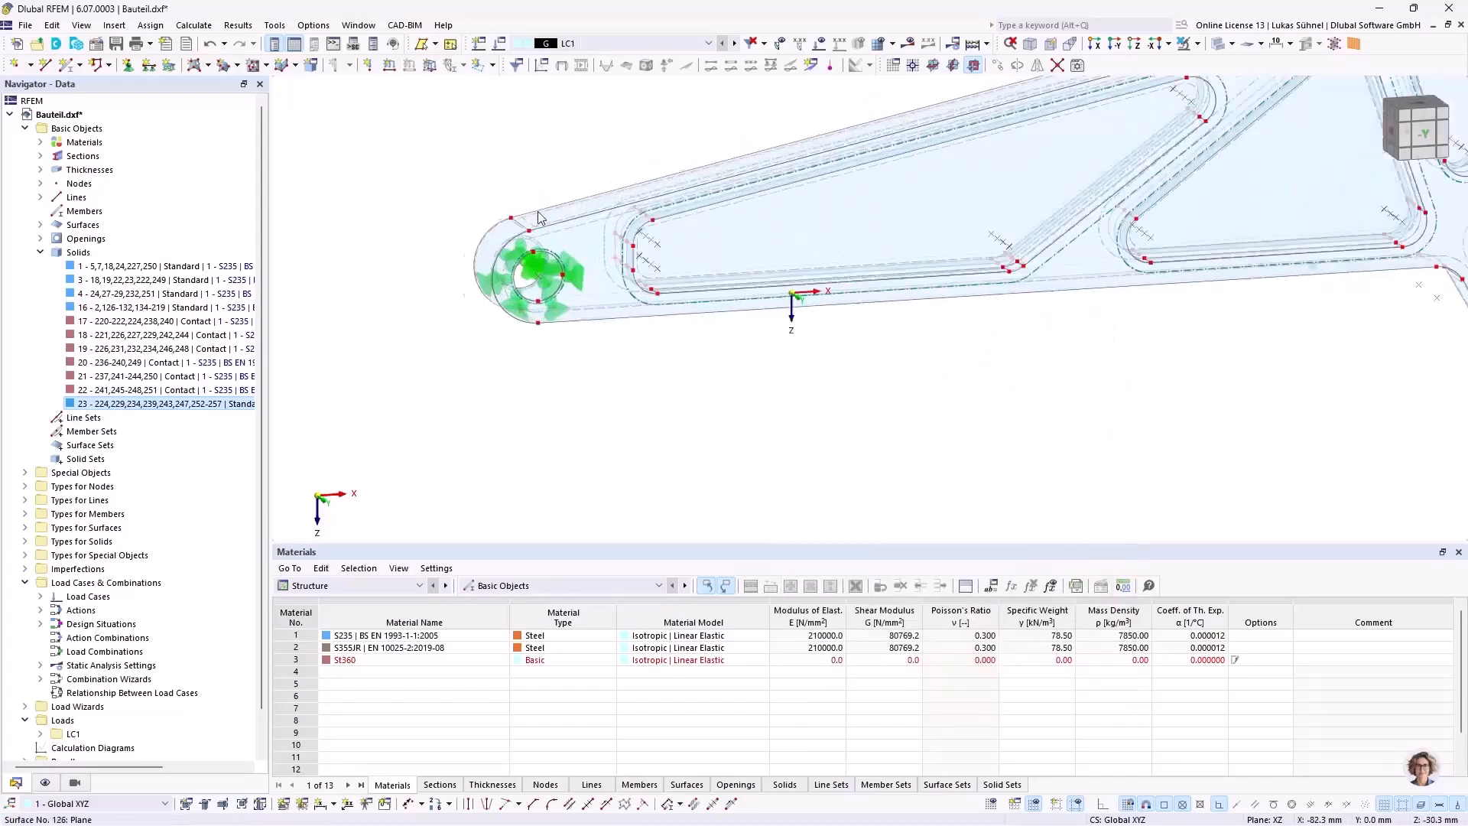
scroll(535, 290, down, 4)
ctrl+middle_drag(524, 317, 581, 312)
scroll(643, 124, up, 2)
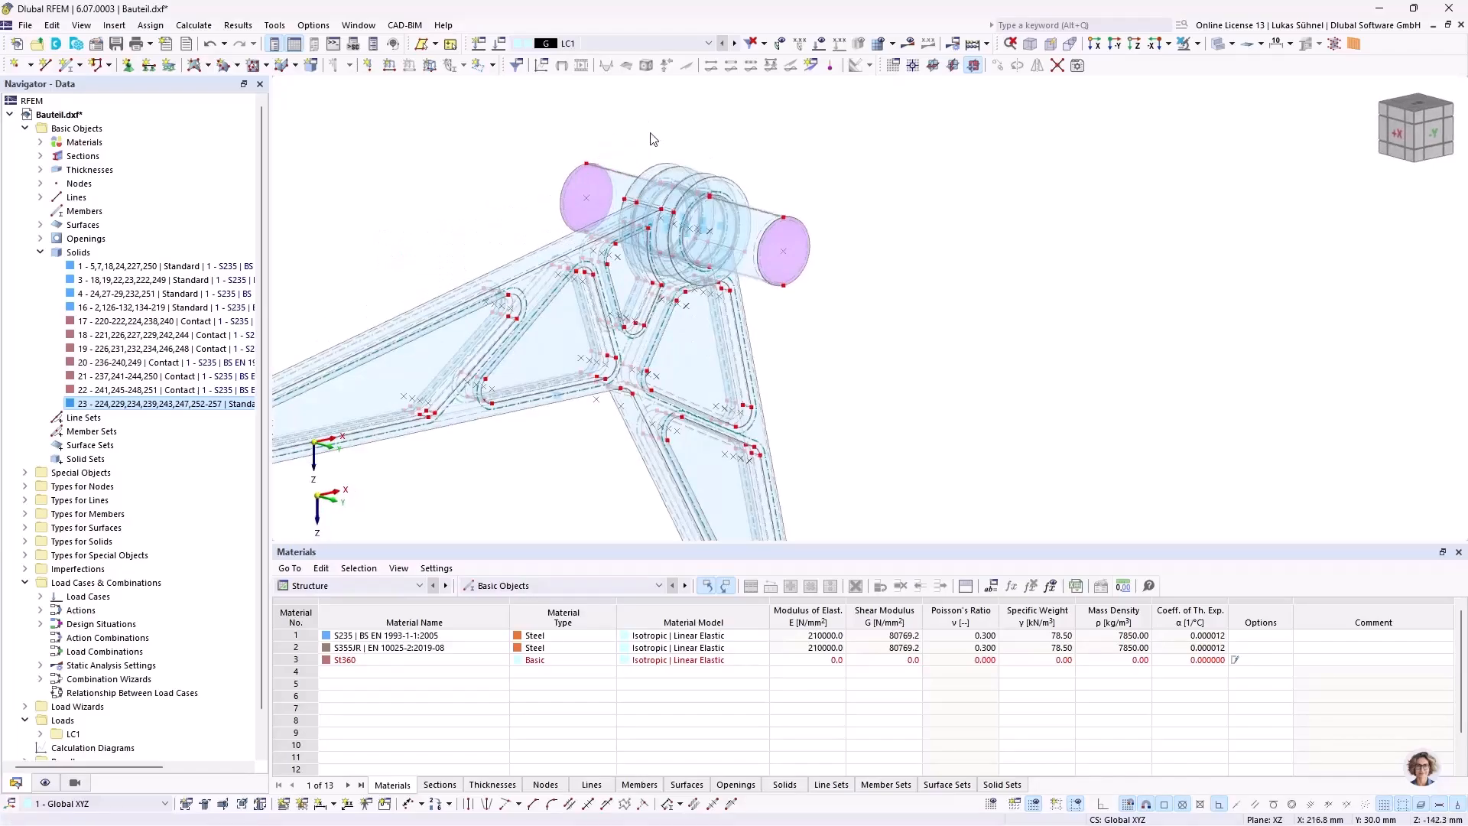
click(493, 66)
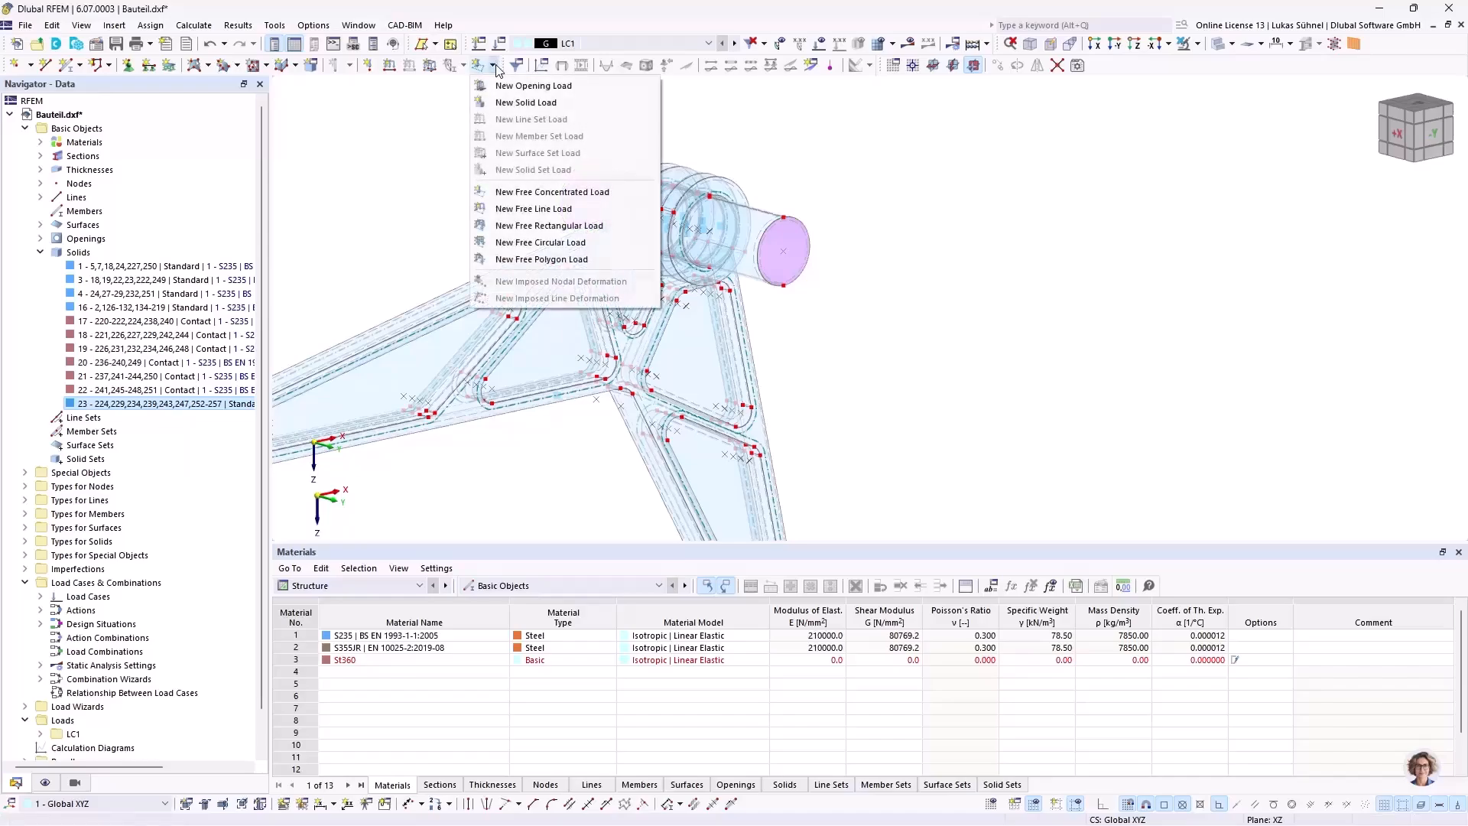
click(524, 102)
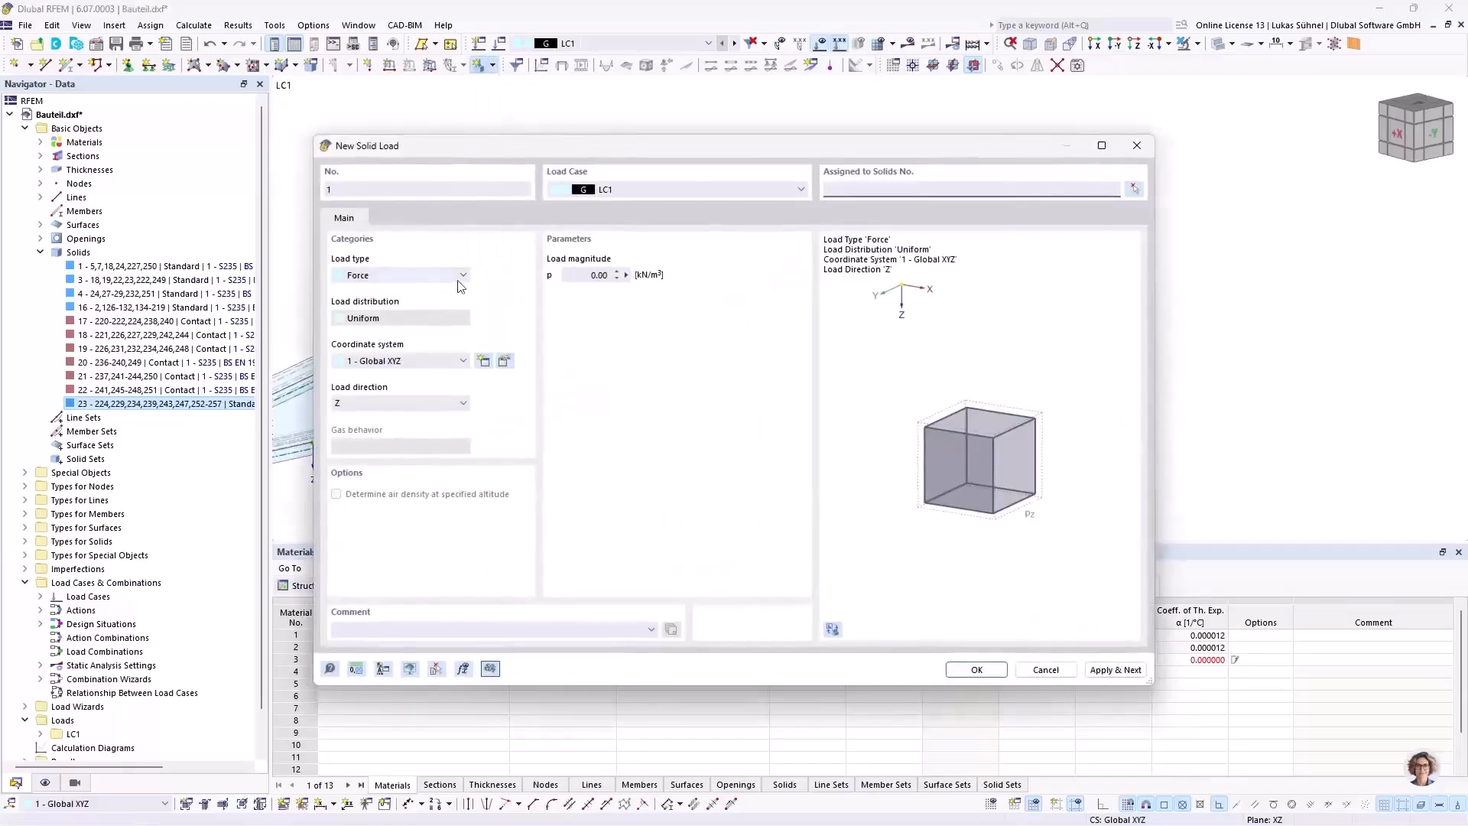
click(396, 277)
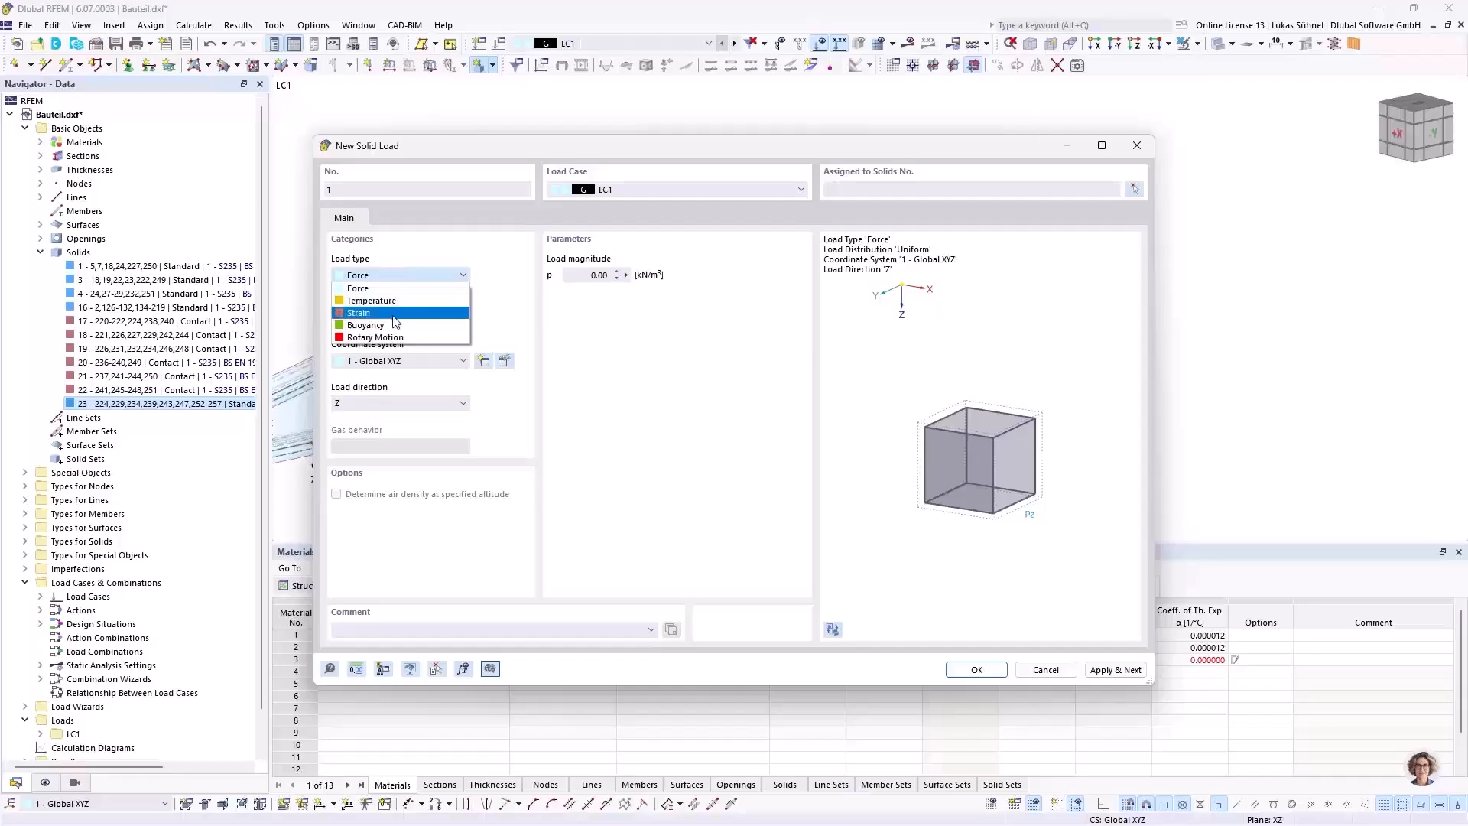
click(598, 349)
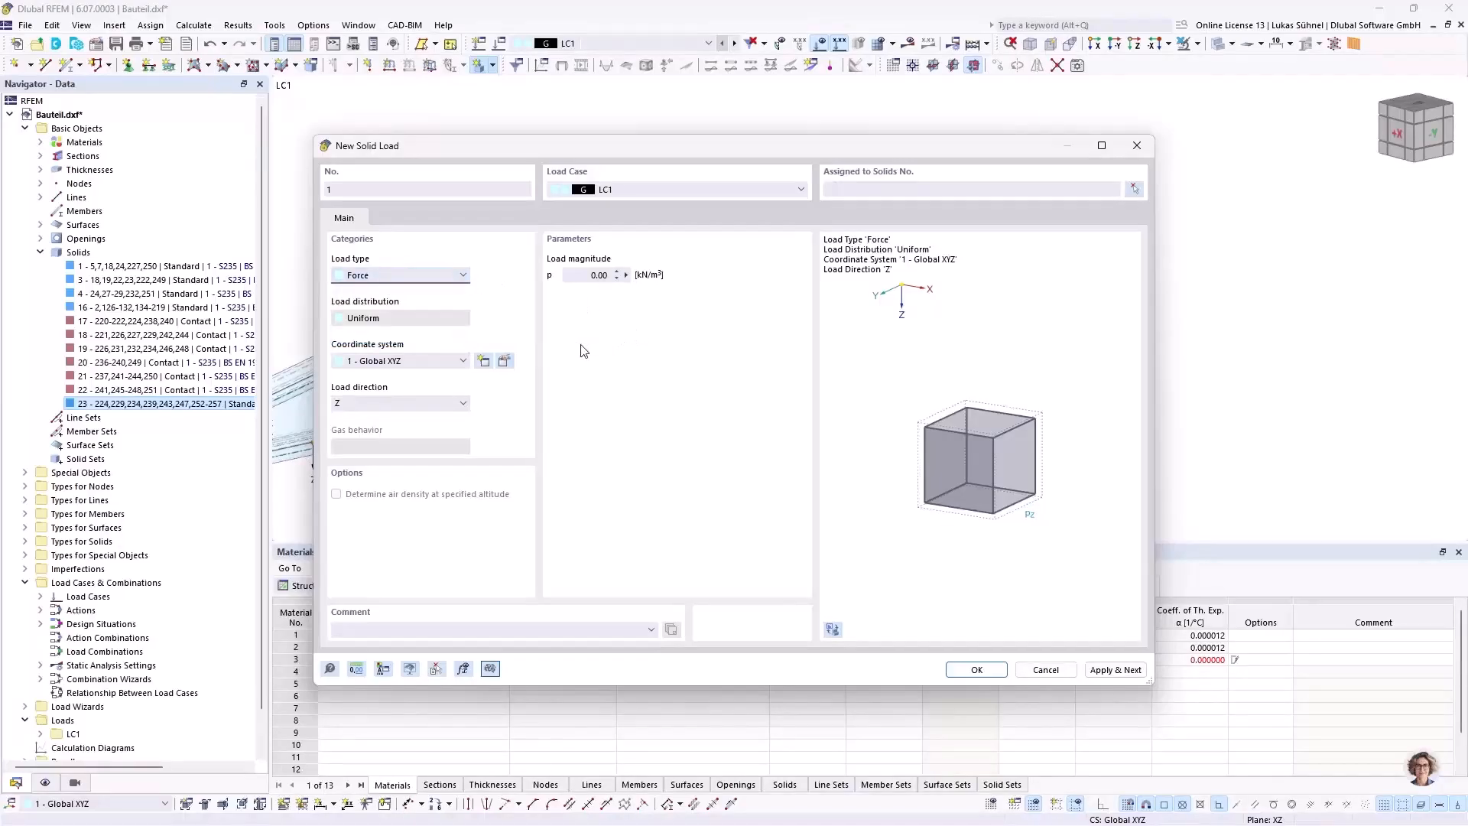
click(600, 275)
click(1054, 672)
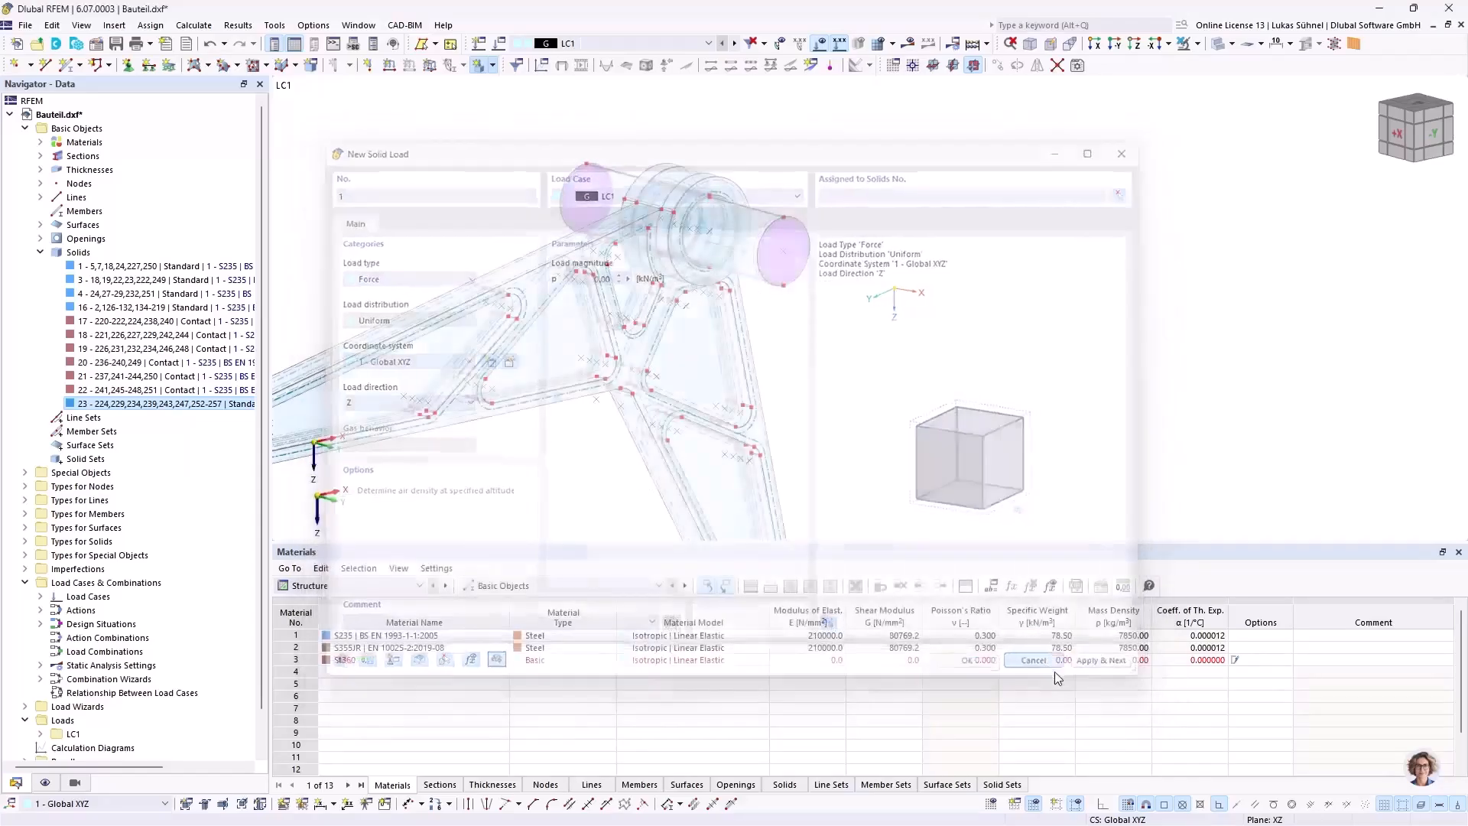
Step: Examine the shaft's protruding ends and the hub bore from several angles
middle_drag(797, 330, 752, 362)
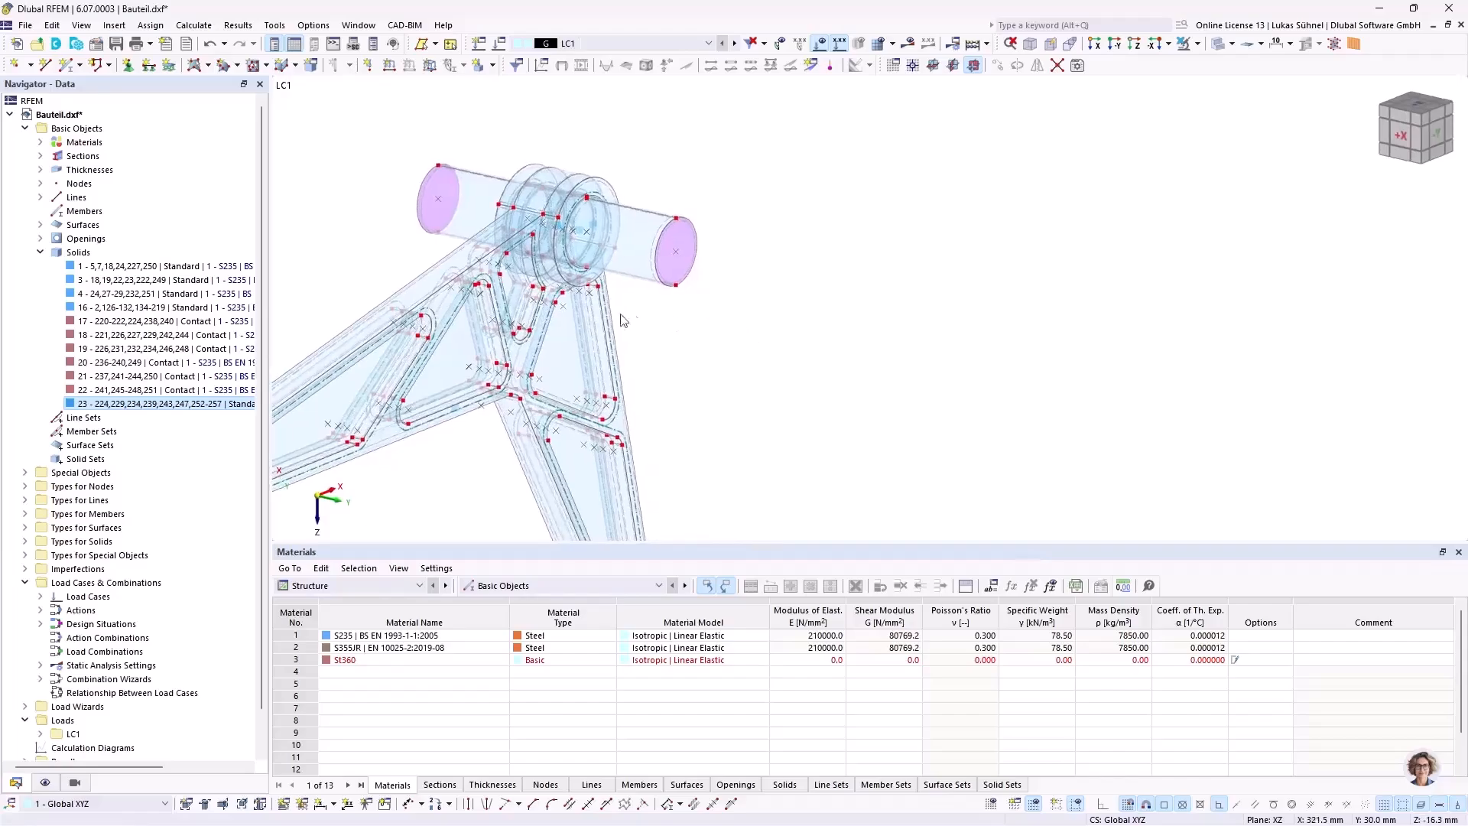
scroll(439, 218, up, 2)
scroll(787, 370, down, 2)
ctrl+middle_drag(851, 388, 719, 334)
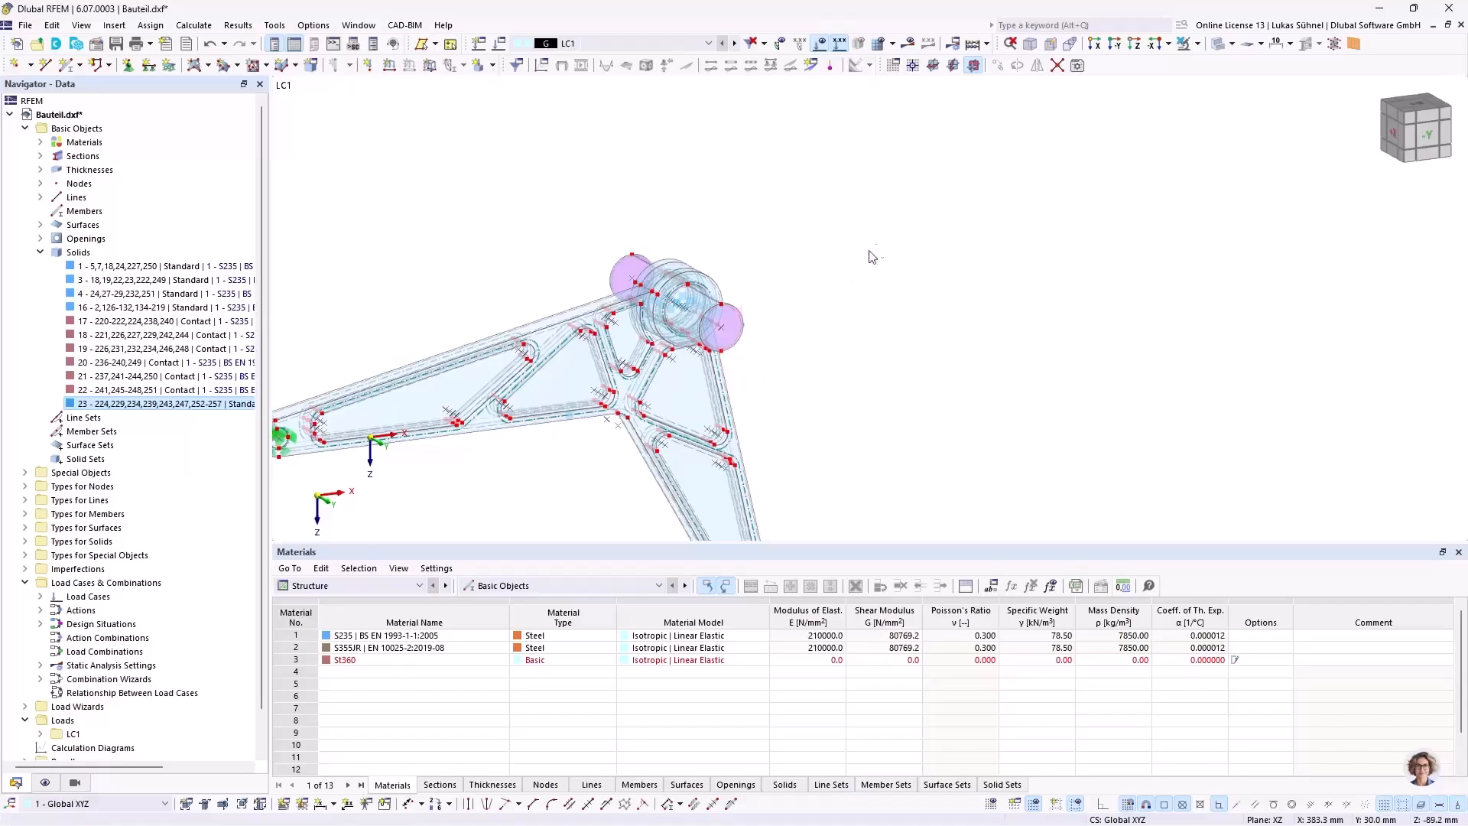
ctrl+middle_drag(474, 274, 624, 296)
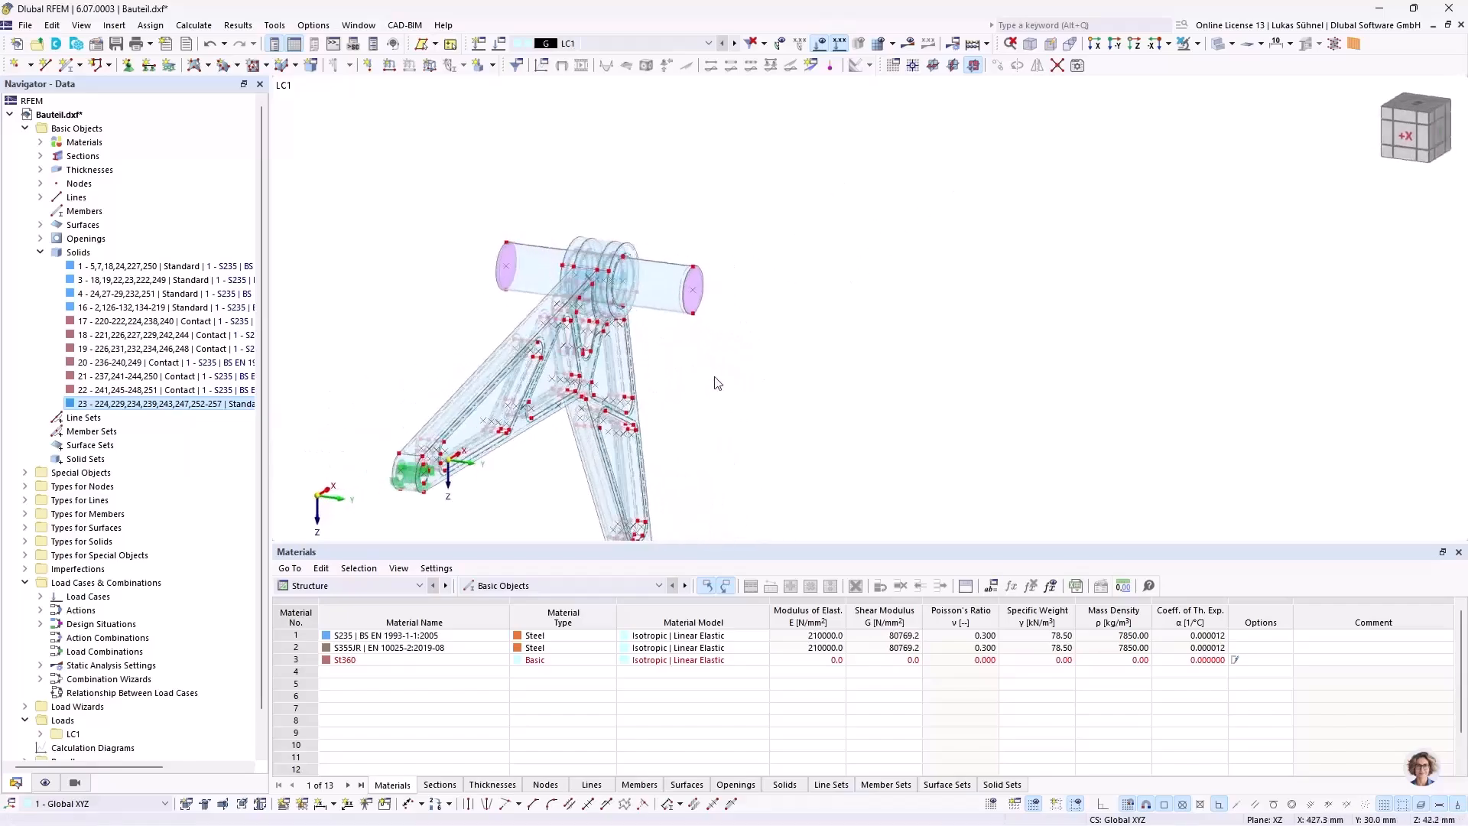
scroll(717, 376, down, 1)
scroll(562, 271, up, 3)
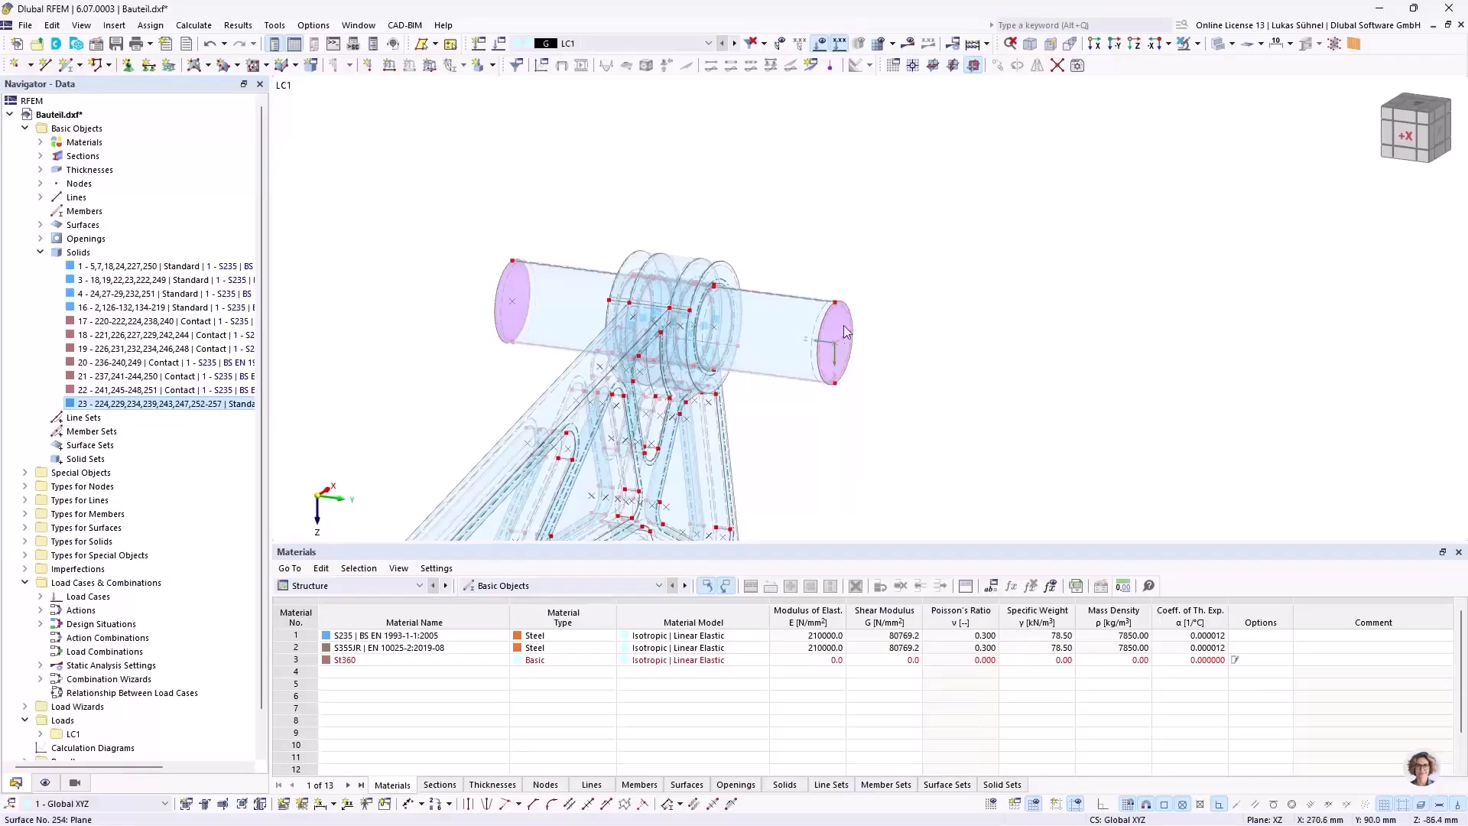
Step: Place a new node at the centre of each of the shaft's two circular end faces
click(844, 331)
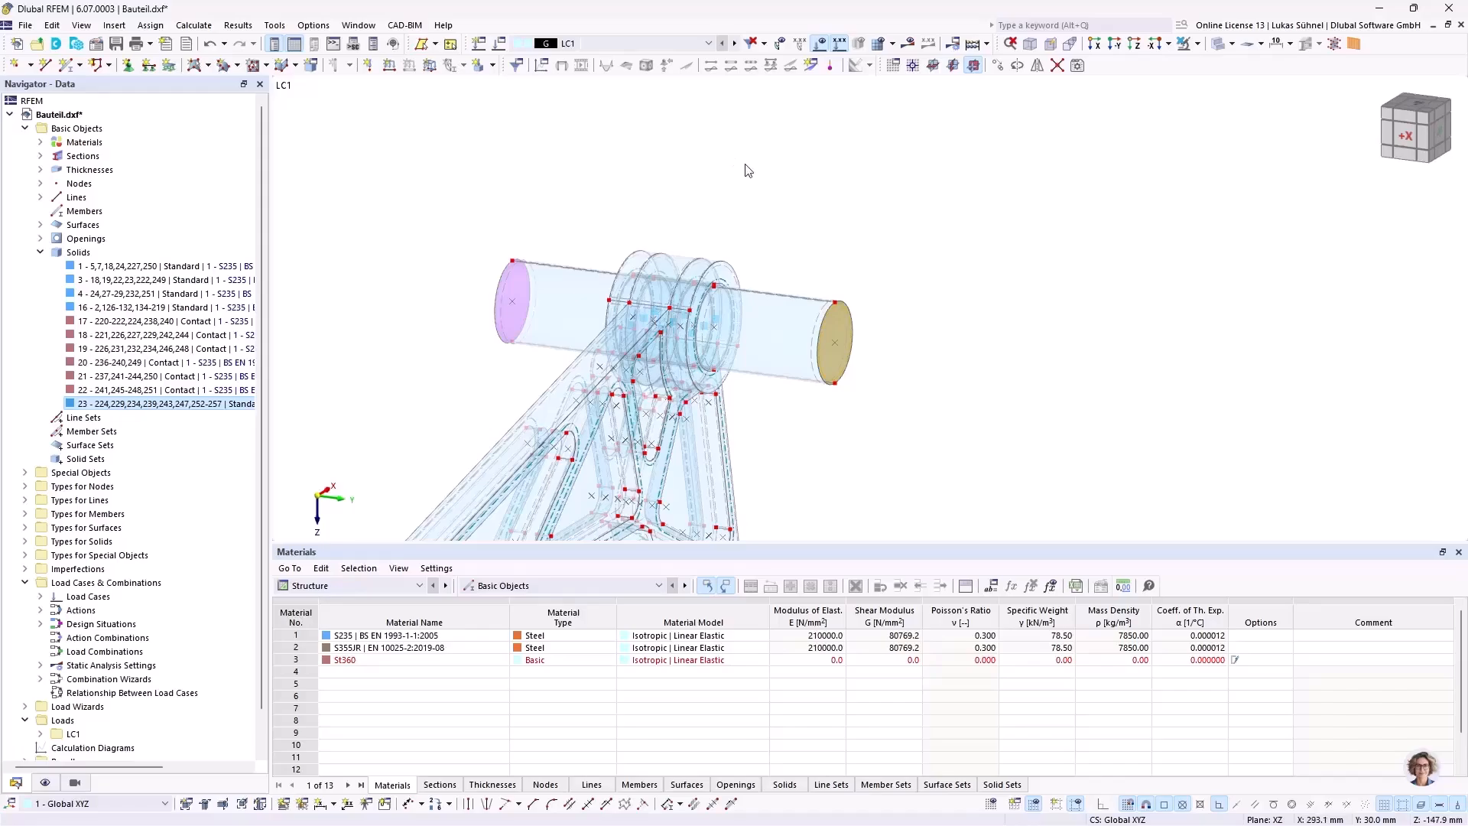
ctrl+middle_drag(890, 257, 913, 308)
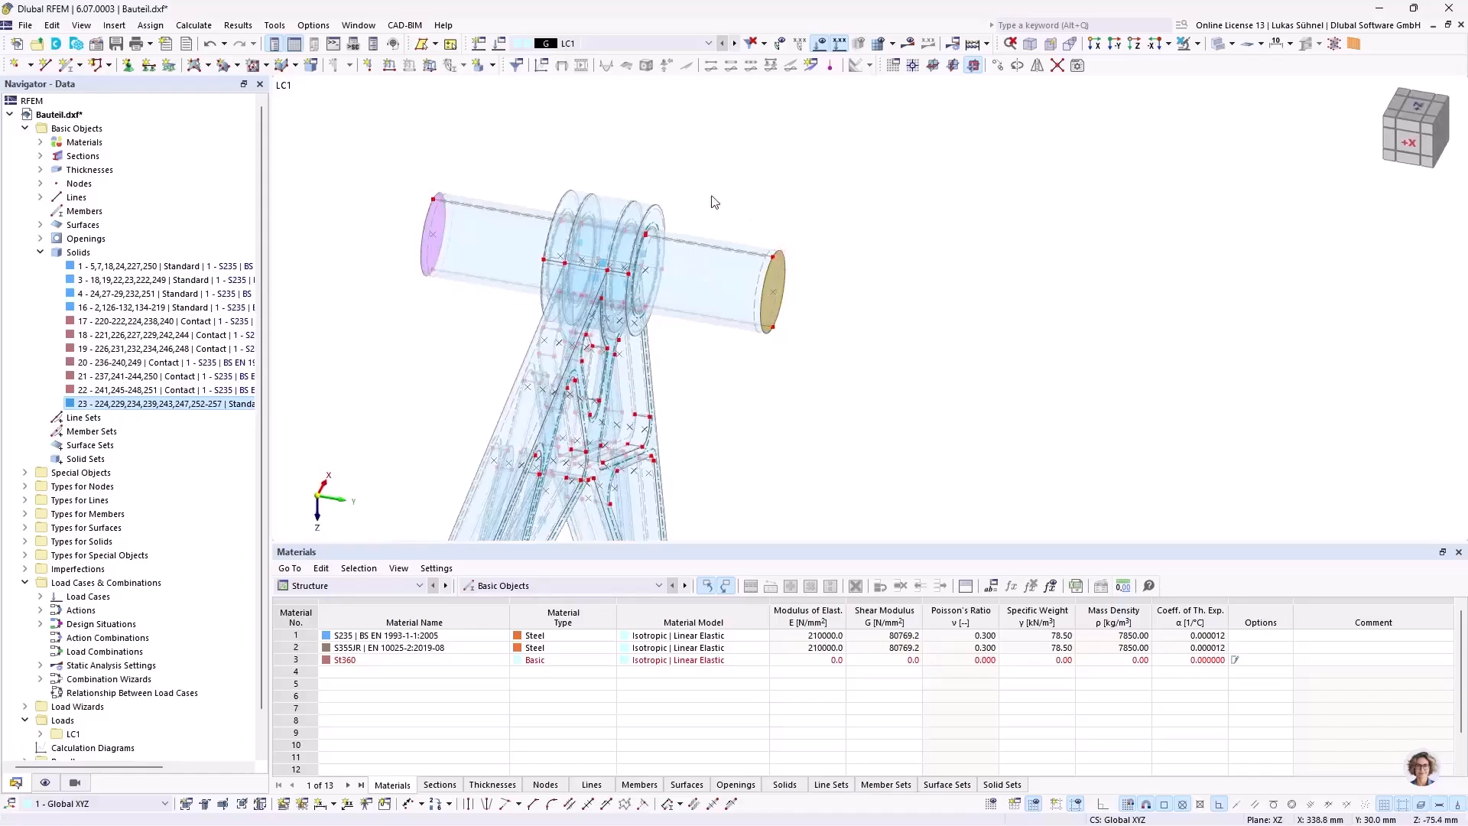
scroll(731, 243, up, 4)
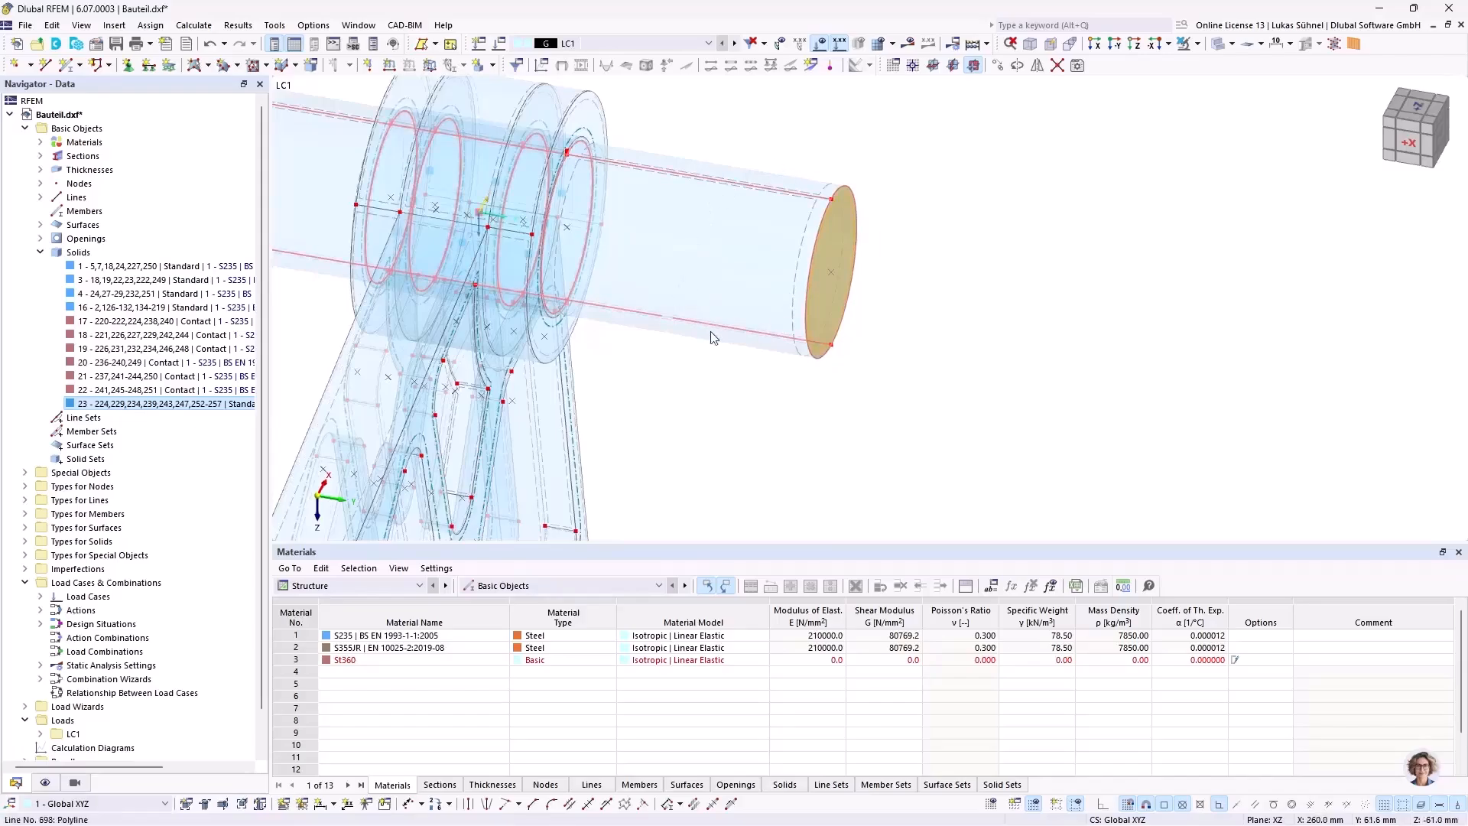
click(902, 152)
middle_drag(858, 215, 883, 364)
ctrl+middle_drag(749, 351, 746, 208)
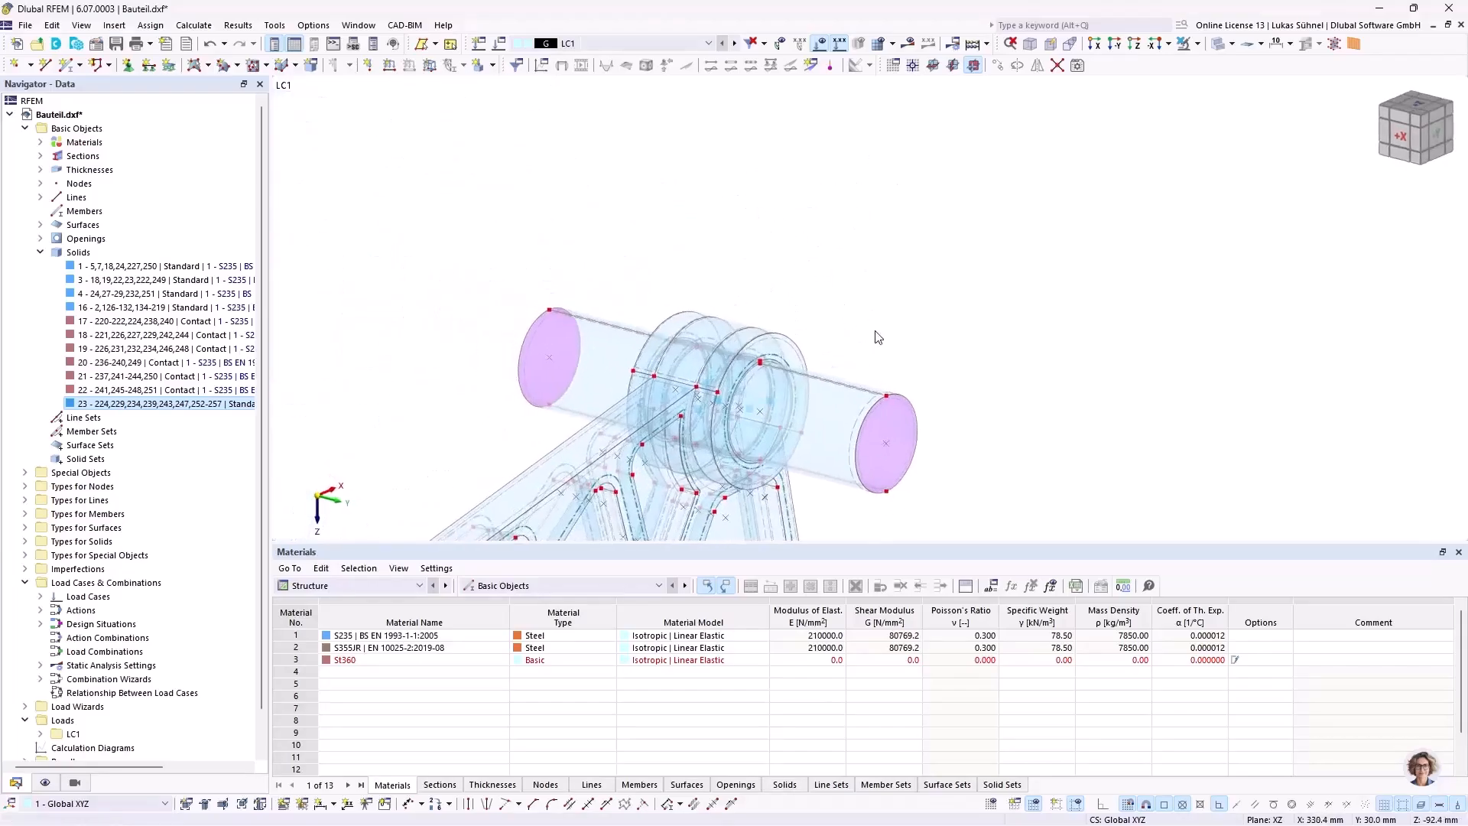
mouse_move(907, 312)
middle_down()
mouse_move(859, 272)
mouse_move(896, 320)
middle_up()
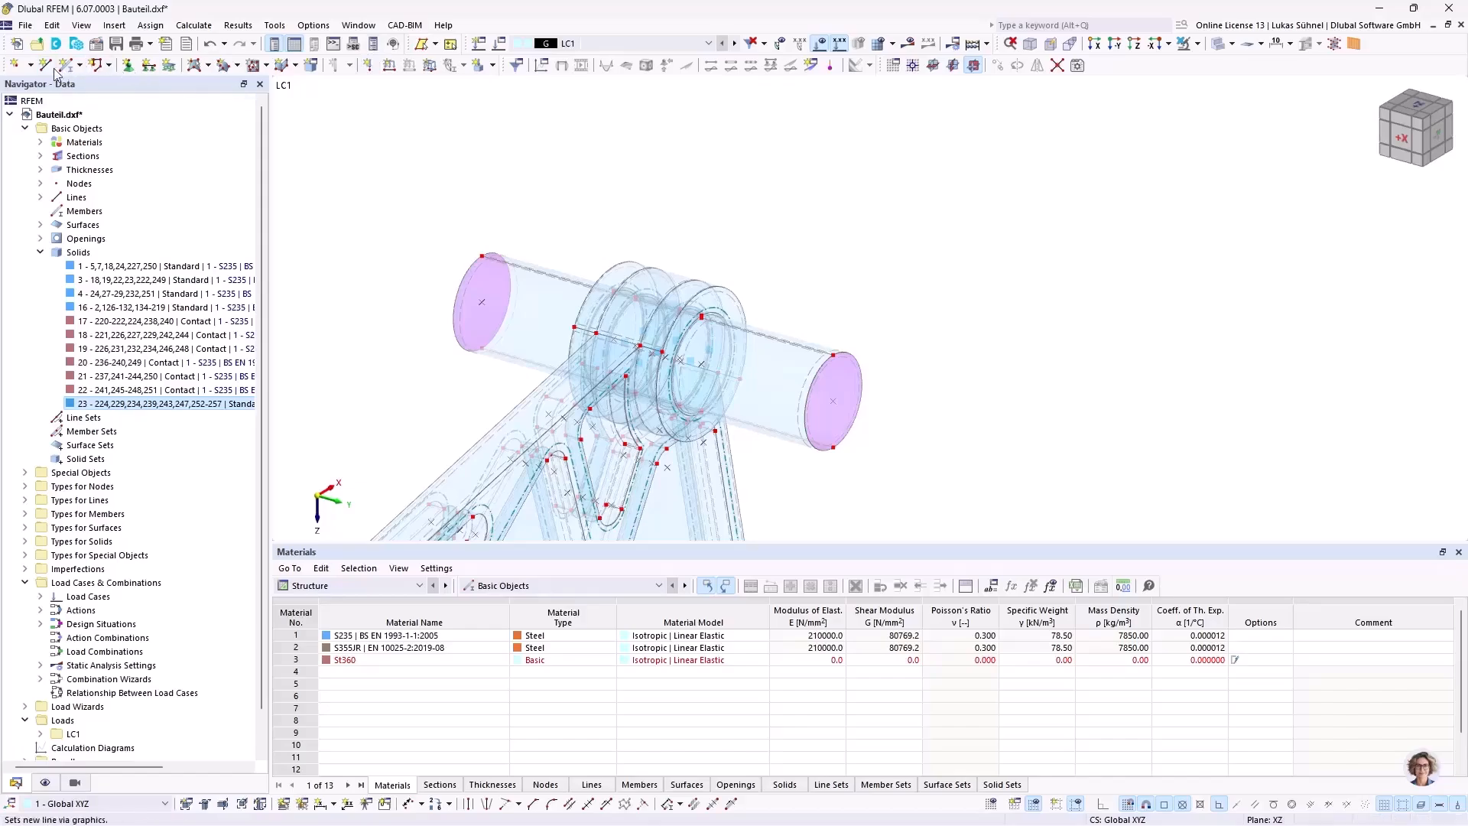
click(15, 66)
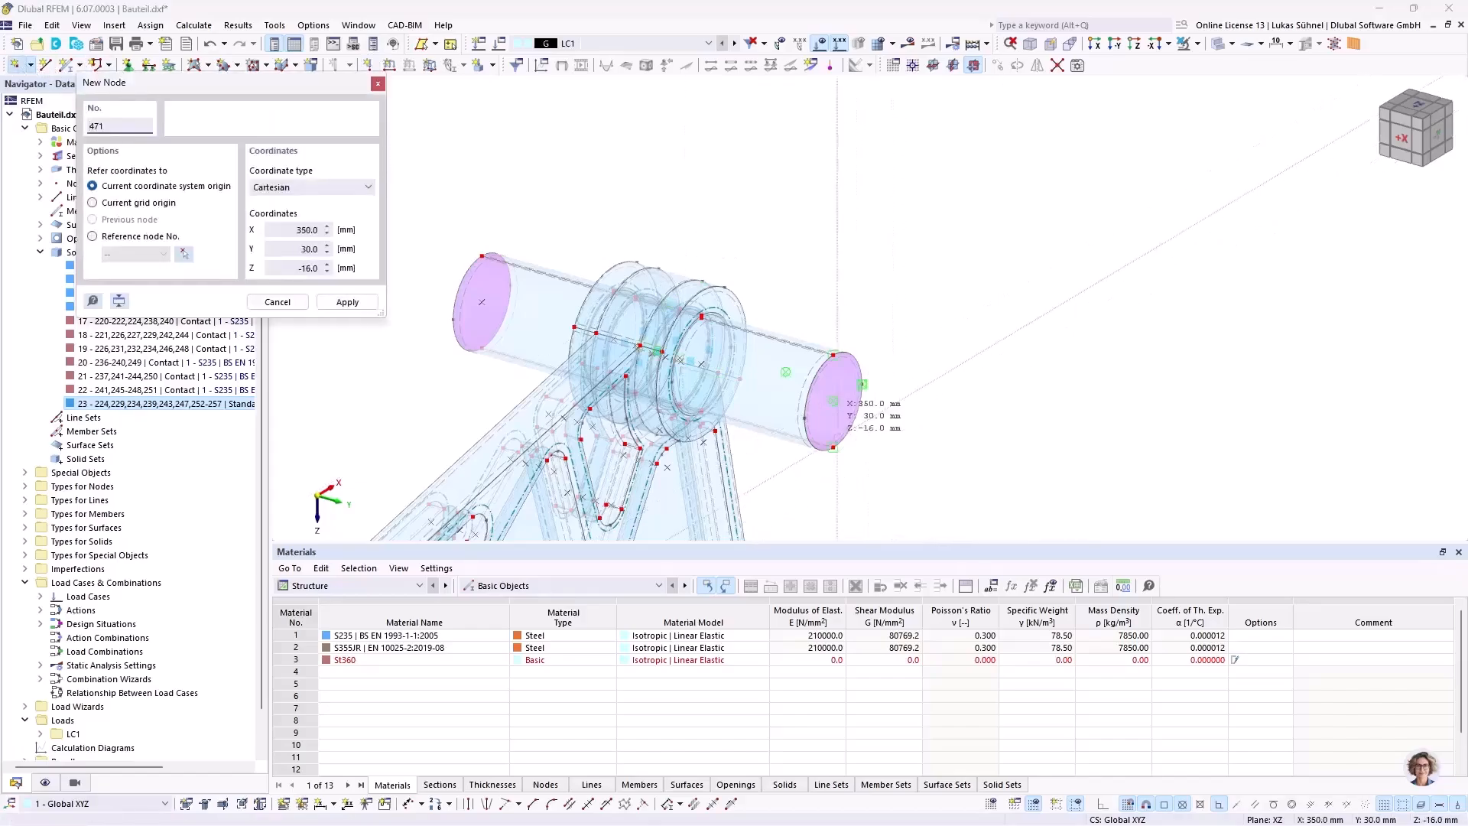
click(833, 400)
click(481, 302)
key(Escape)
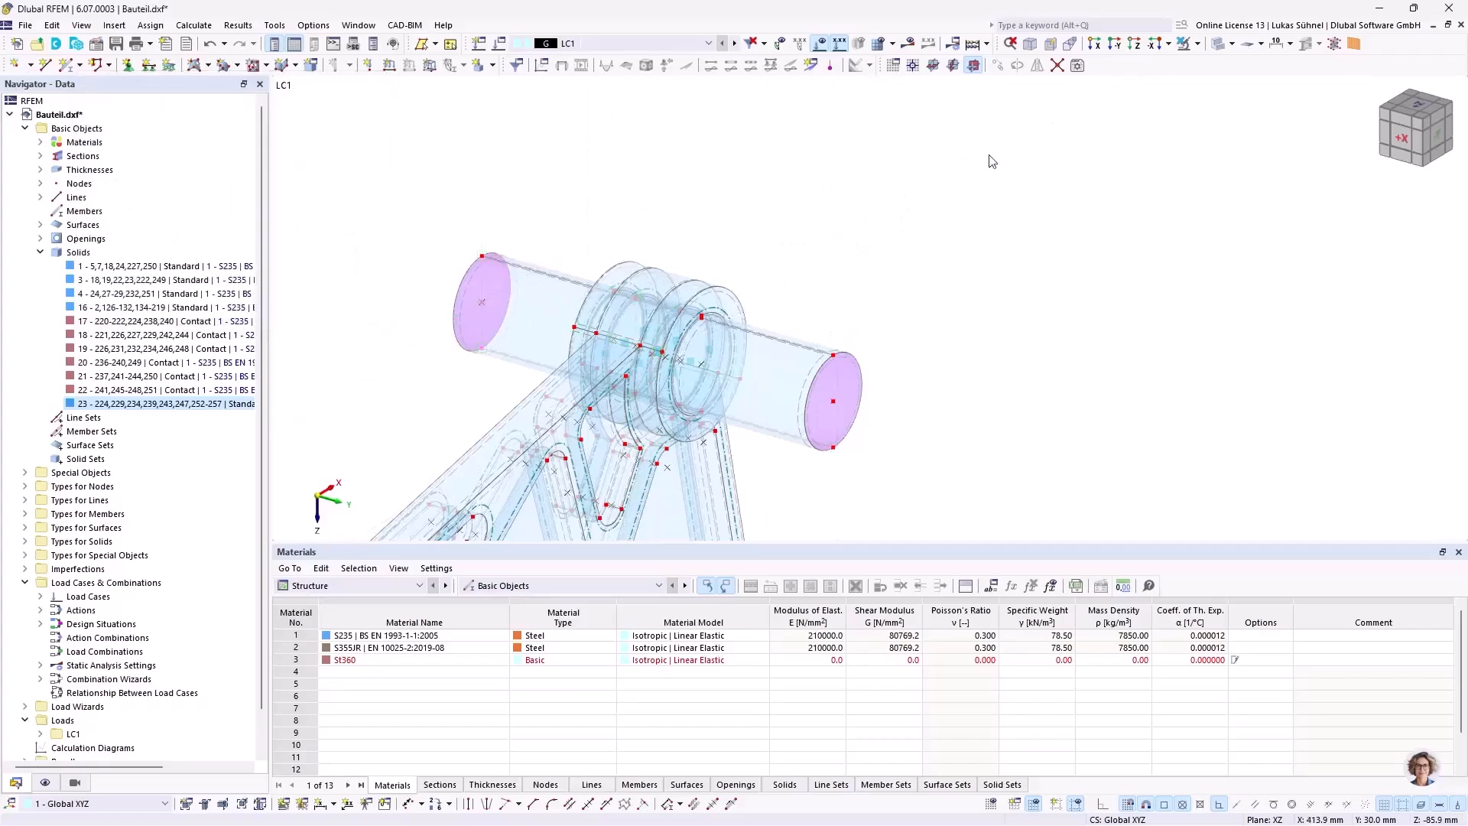
Step: Move the work plane origin to the centre node of the shaft's front end face and show the grid
click(913, 67)
click(832, 400)
scroll(894, 398, down, 3)
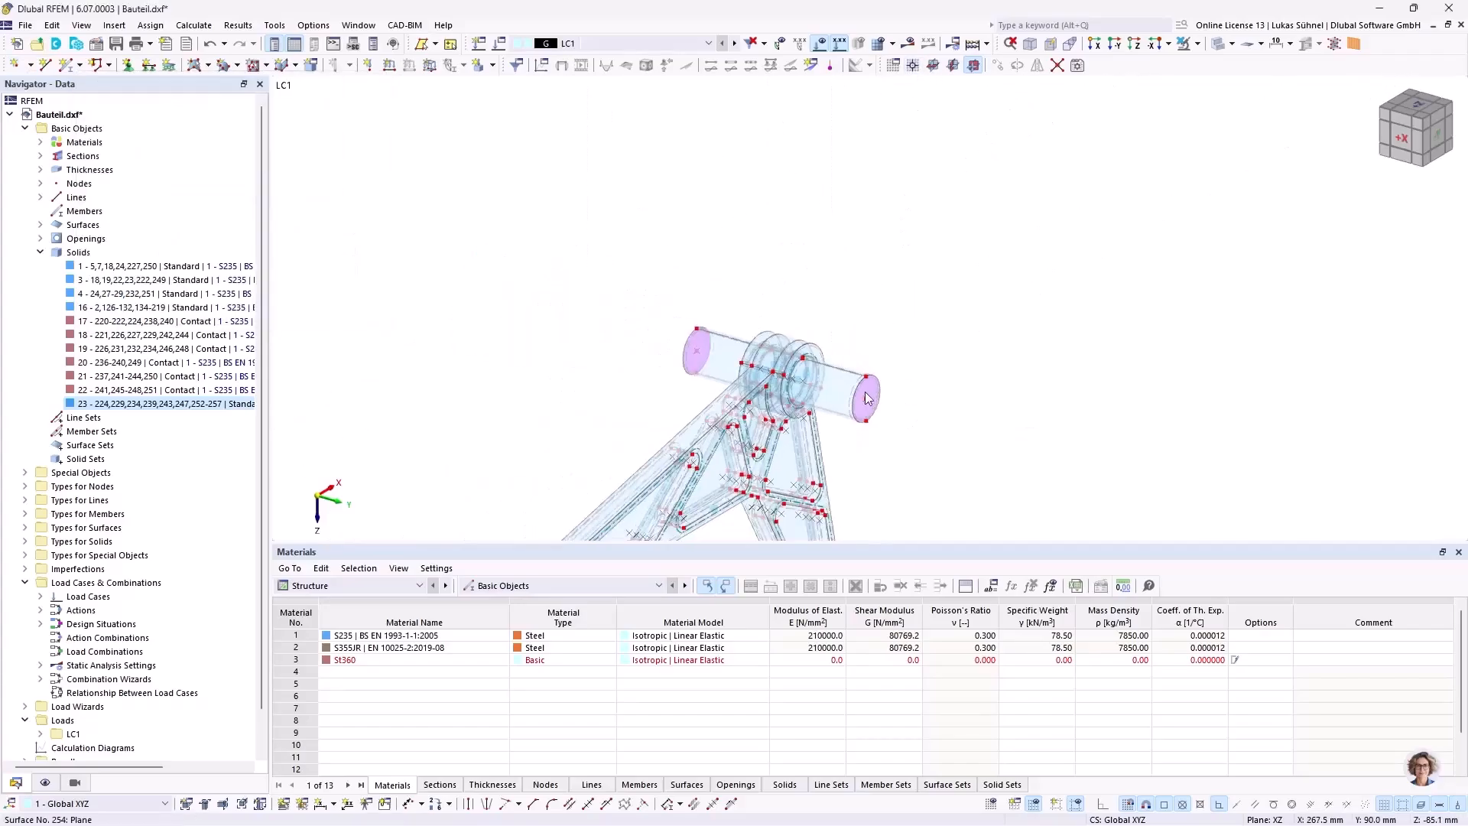
click(991, 803)
middle_drag(944, 330, 1063, 695)
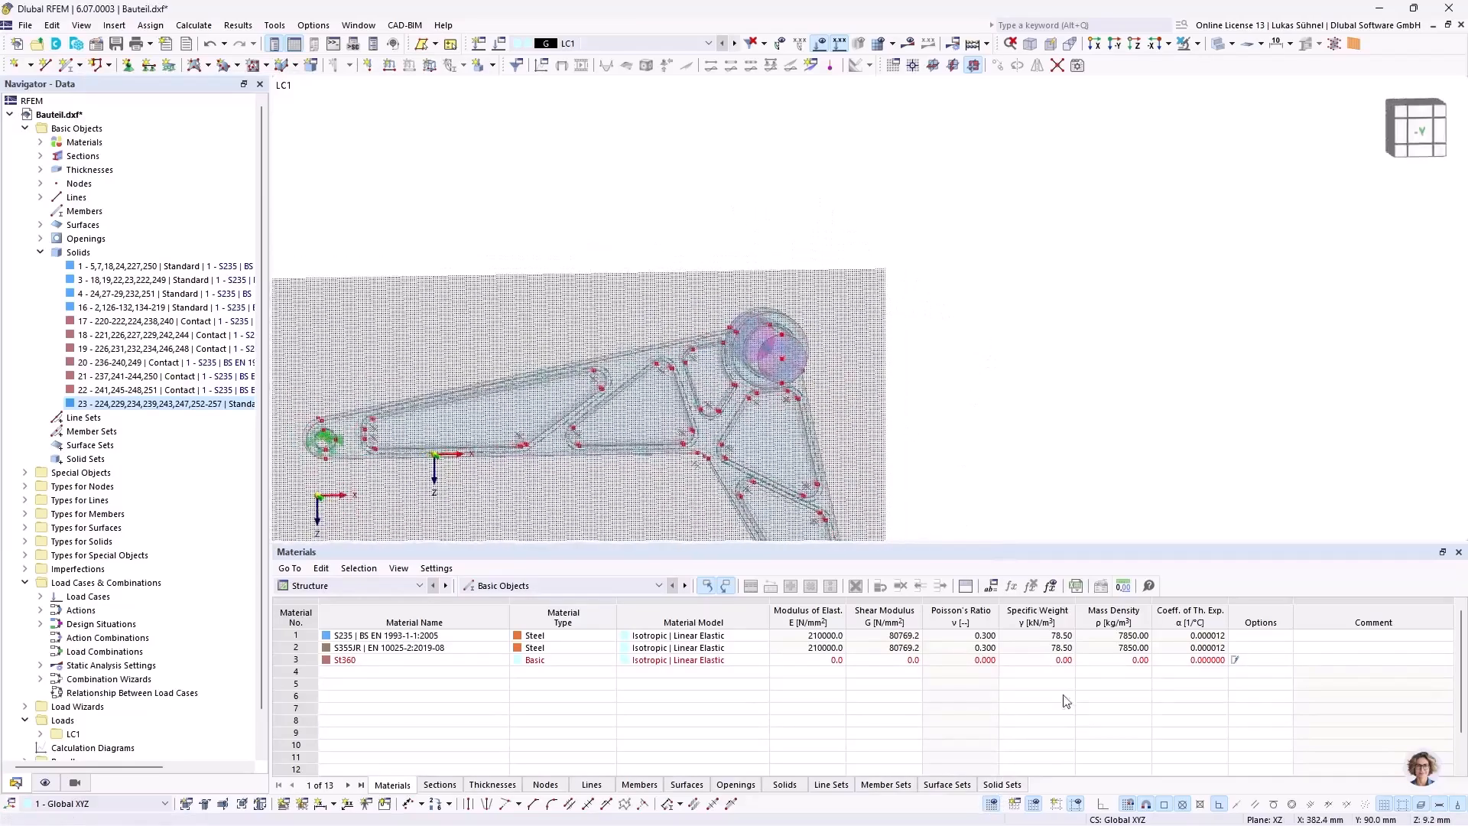
Step: Set the work plane's grid point spacing to 10 mm in both directions
click(1017, 802)
double_click(726, 521)
double_click(725, 541)
text(10)
click(826, 630)
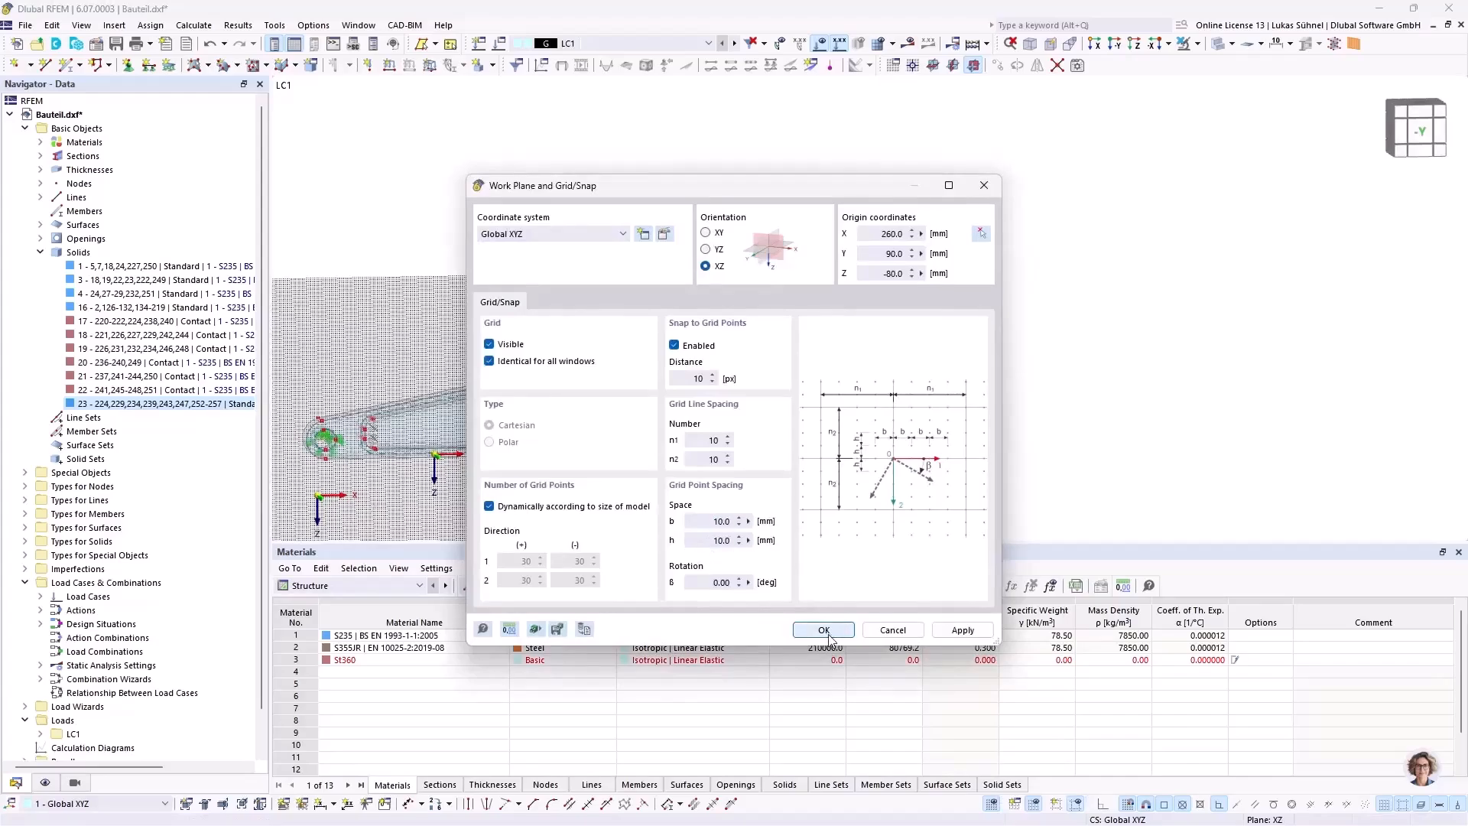
Step: Place a free node on a grid point diagonally above the shaft's front end centre, at X 360 mm and Y 90 mm
middle_drag(959, 398, 917, 355)
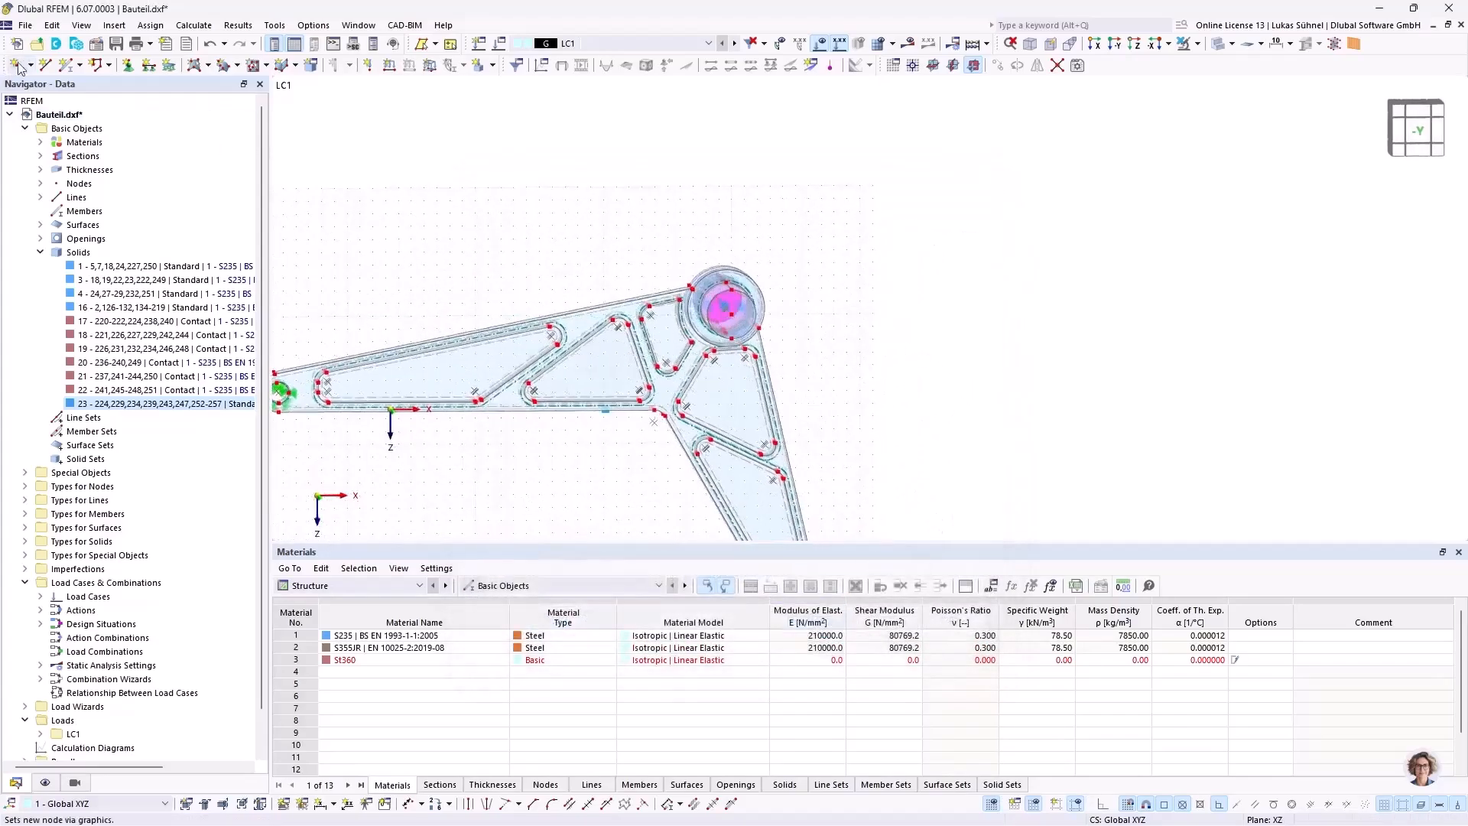
click(25, 68)
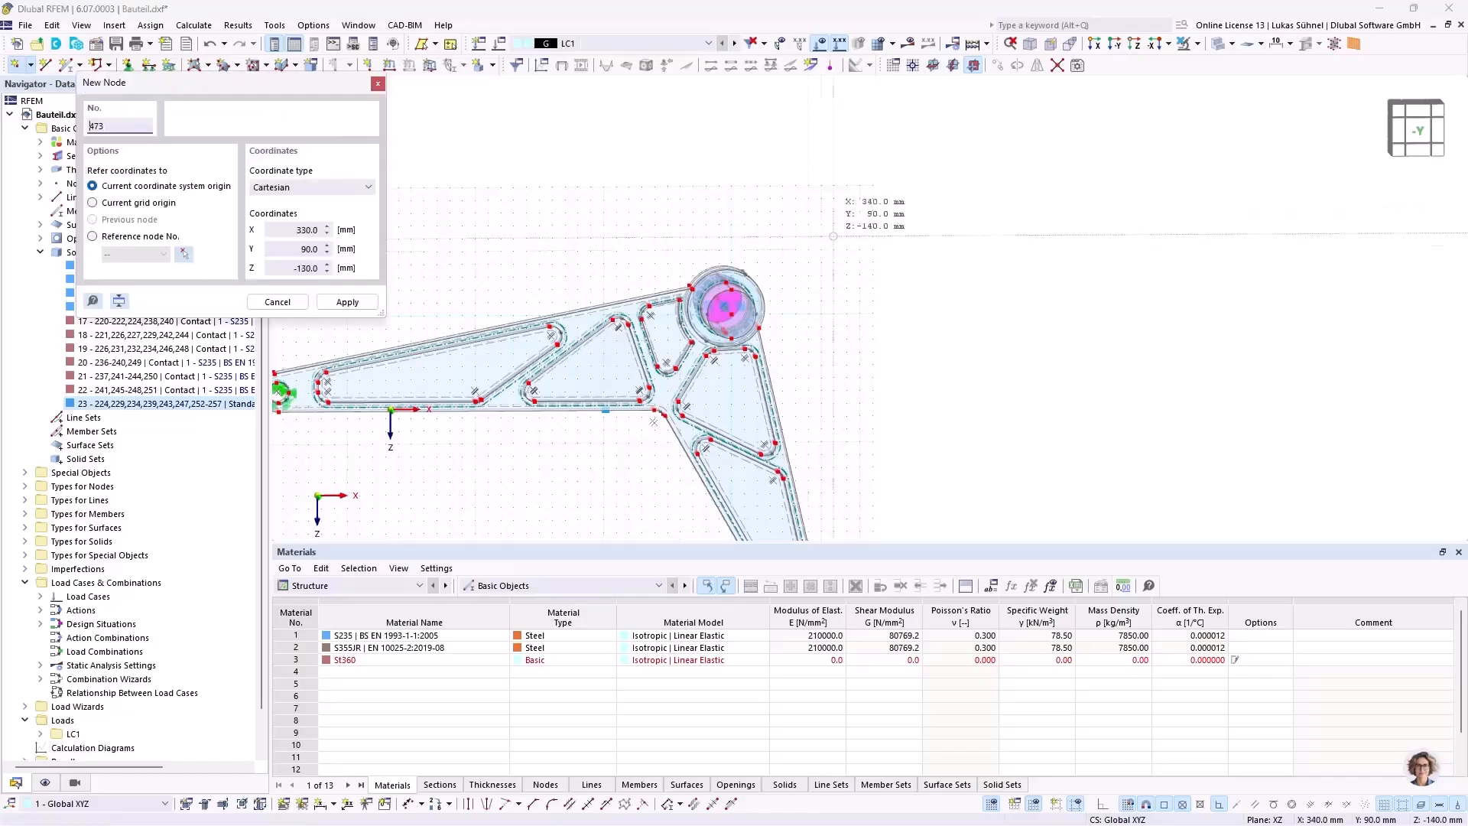
click(859, 186)
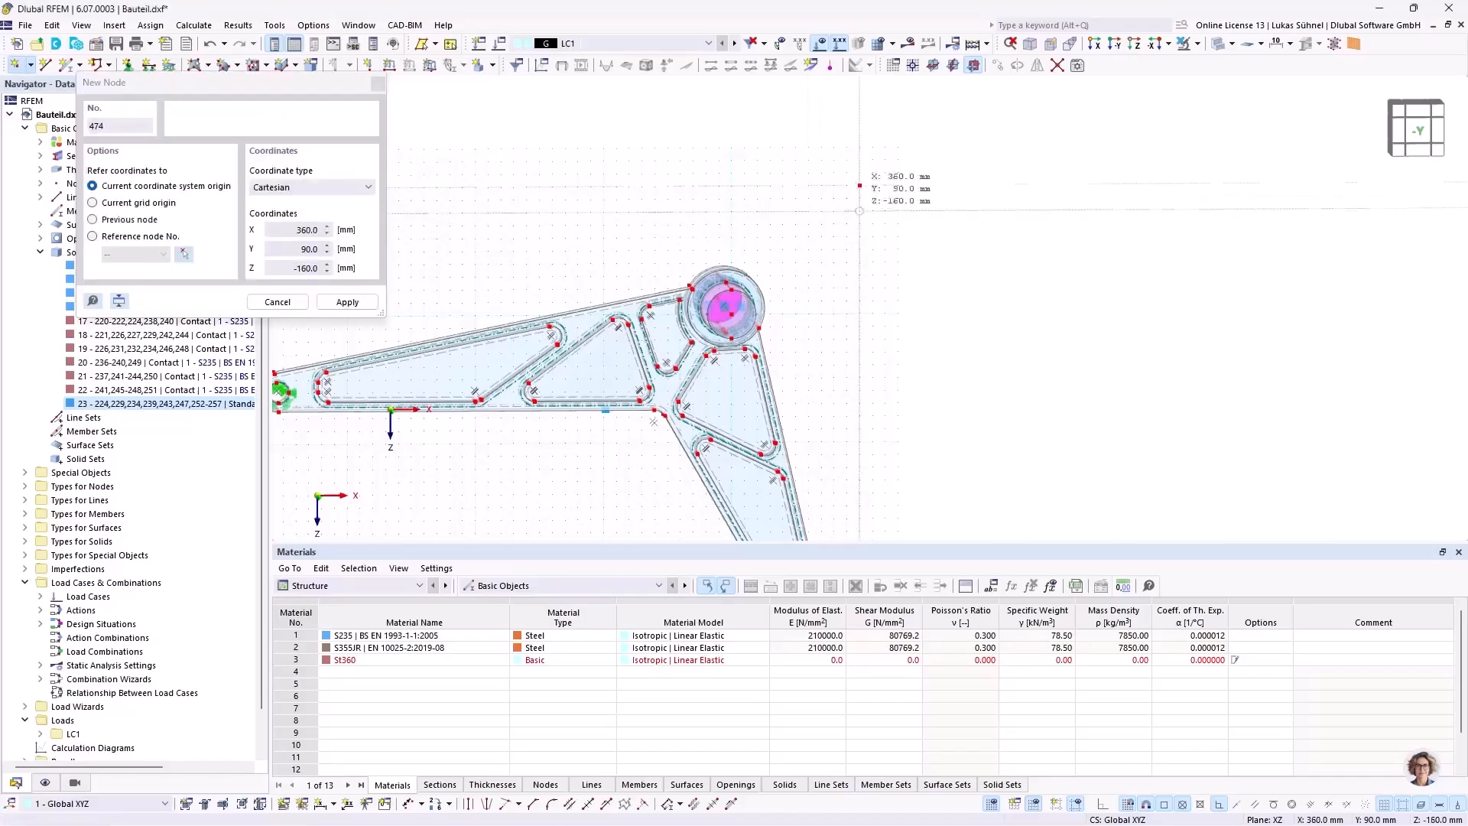
key(Escape)
ctrl+middle_drag(501, 222, 680, 248)
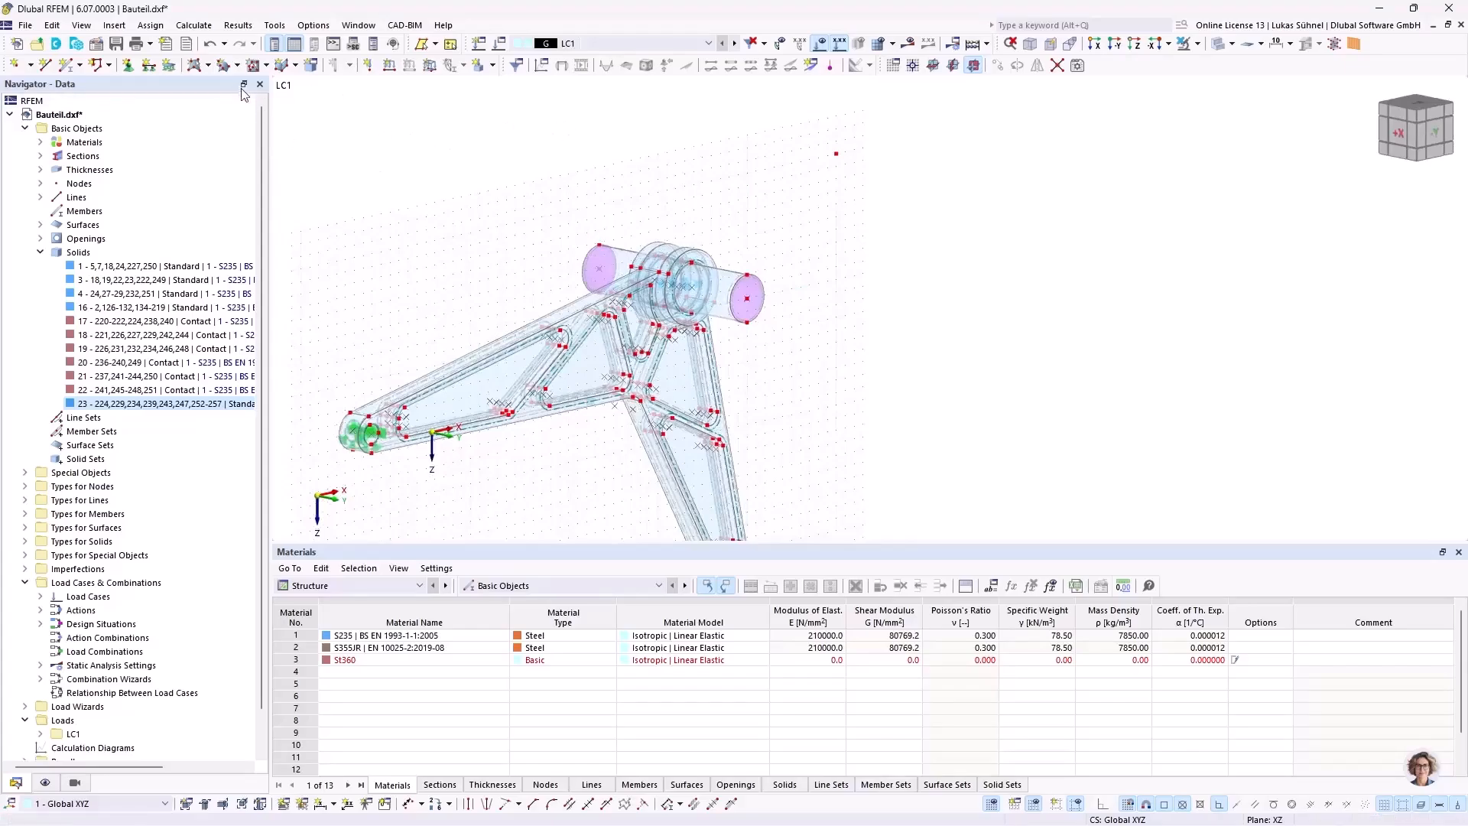
Step: Start a new nodal load in LC1 and review its coordinate system, load type and load direction options
click(368, 65)
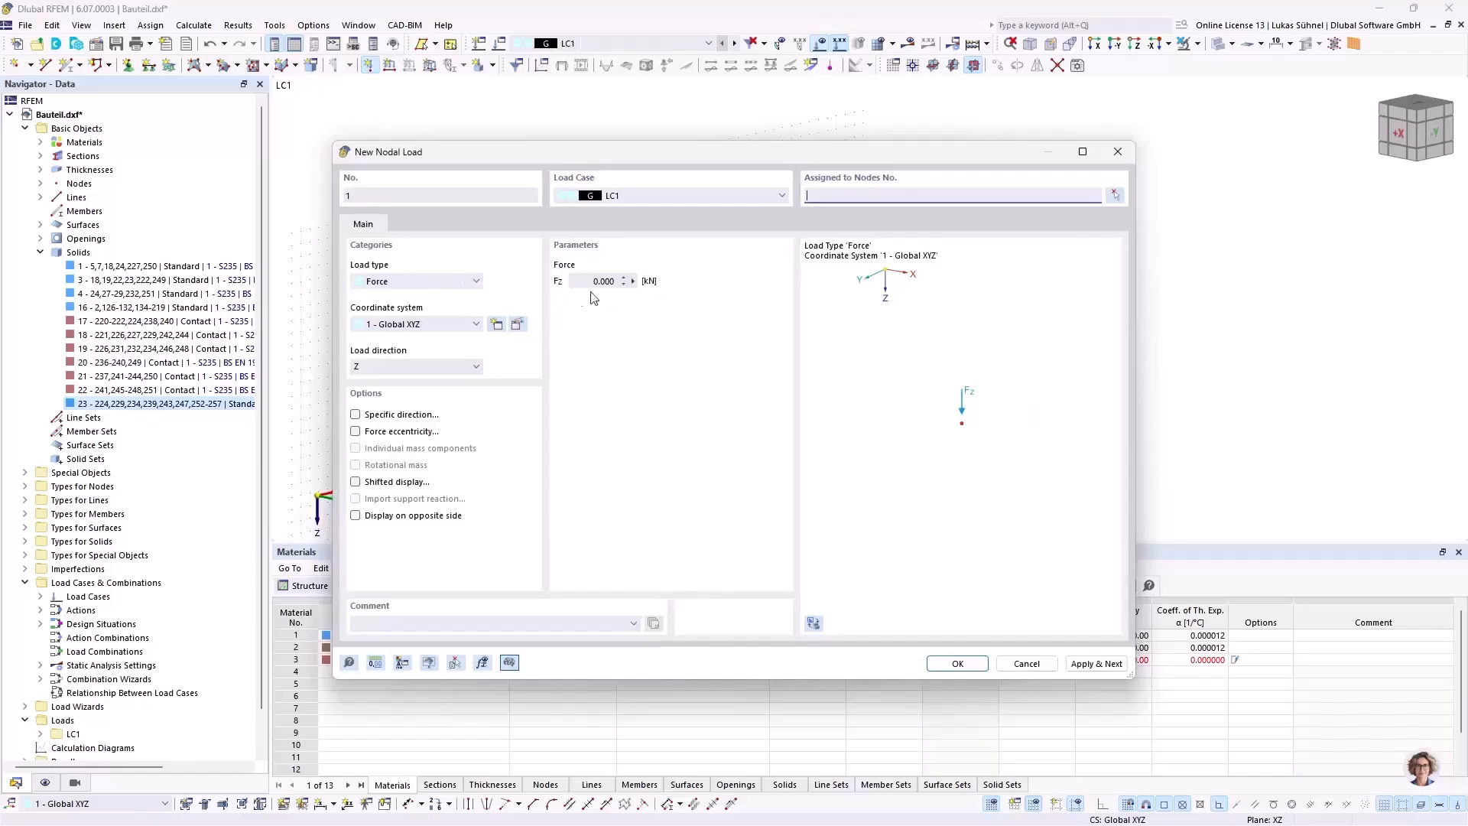
click(430, 324)
click(430, 324)
click(451, 283)
click(650, 280)
click(462, 371)
click(446, 370)
click(451, 282)
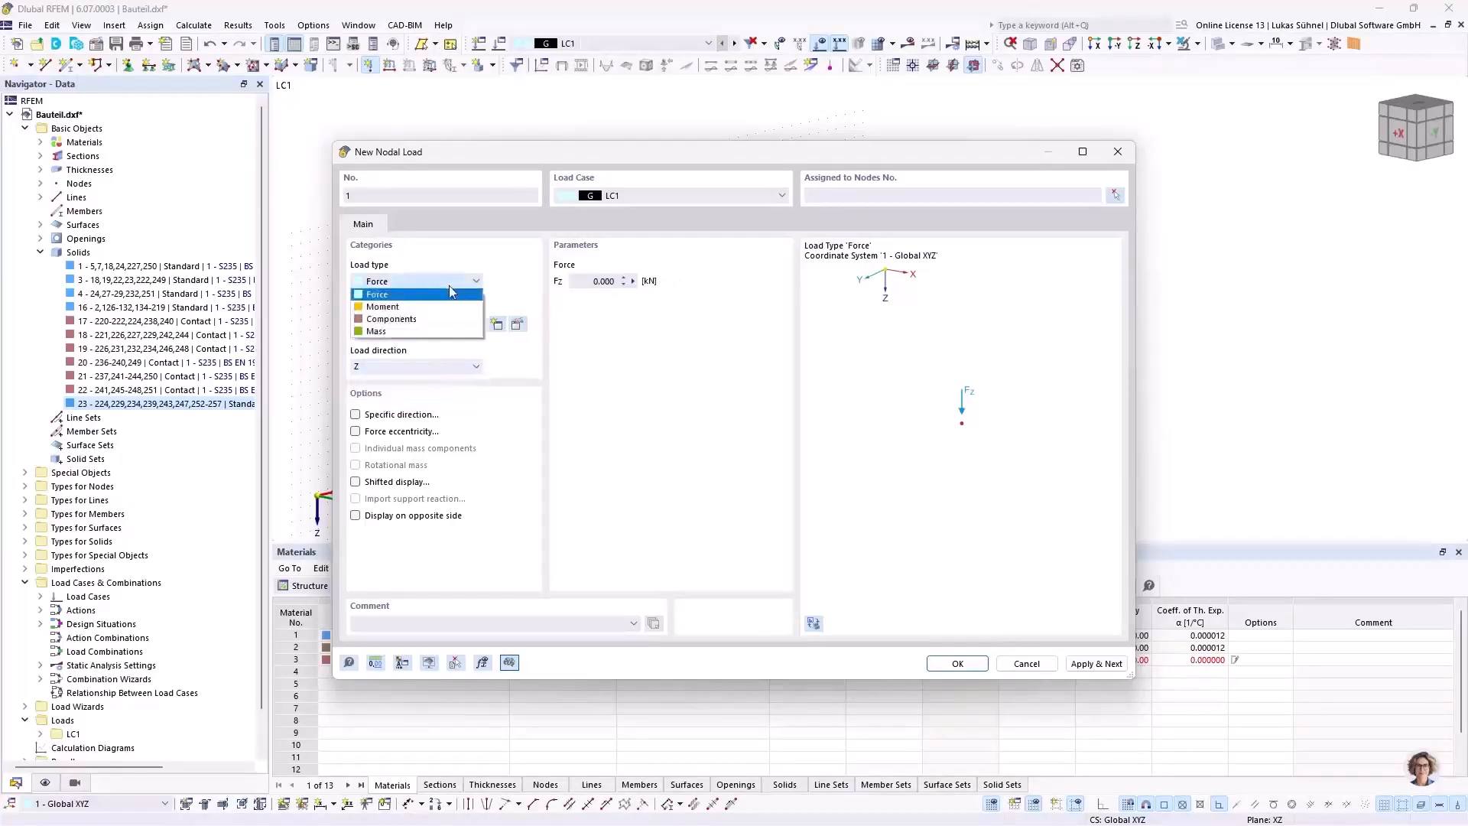
click(391, 319)
click(605, 284)
key(Tab)
key(Tab)
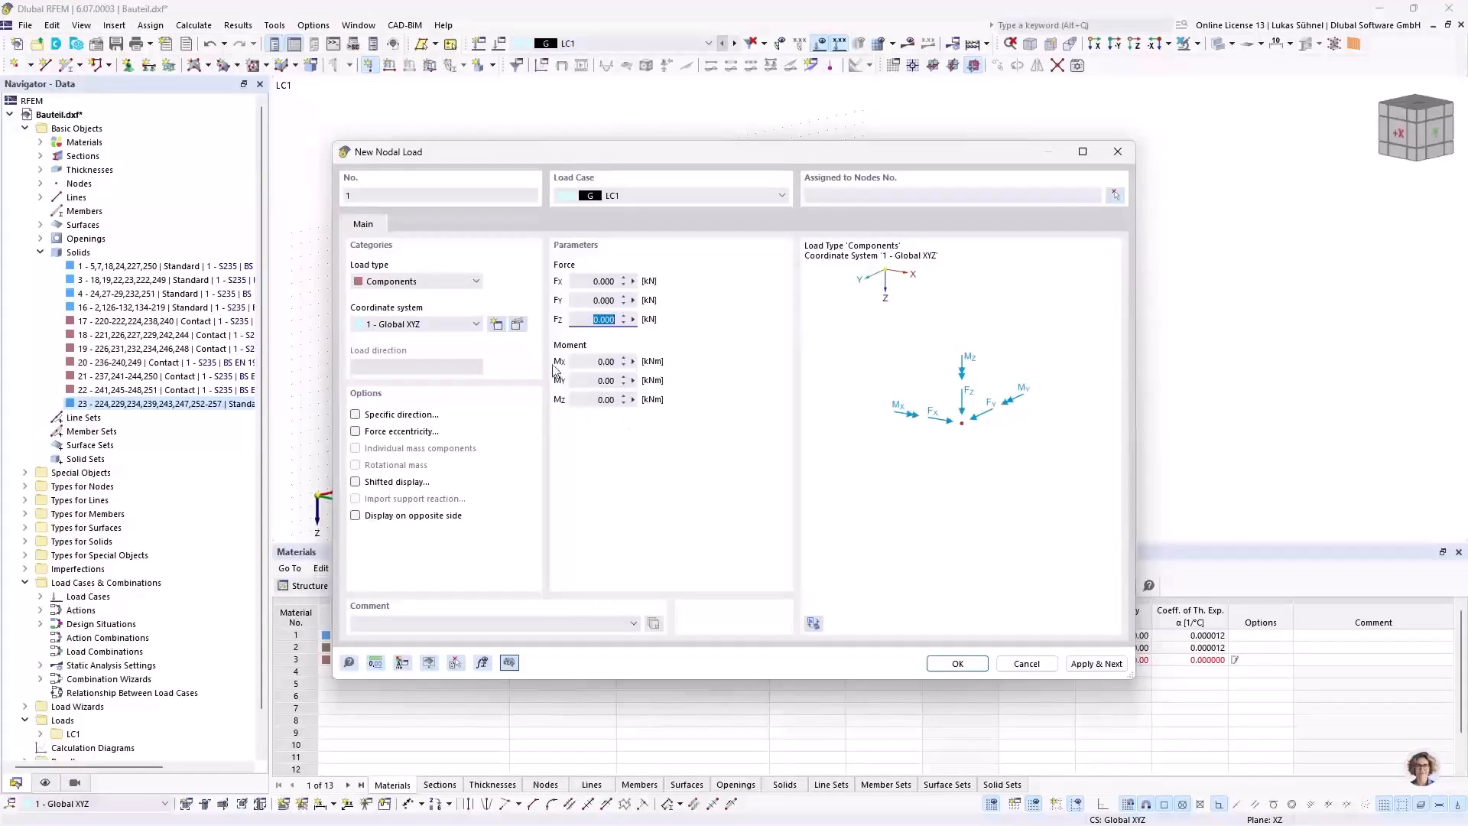
click(418, 280)
click(418, 278)
click(418, 278)
click(419, 297)
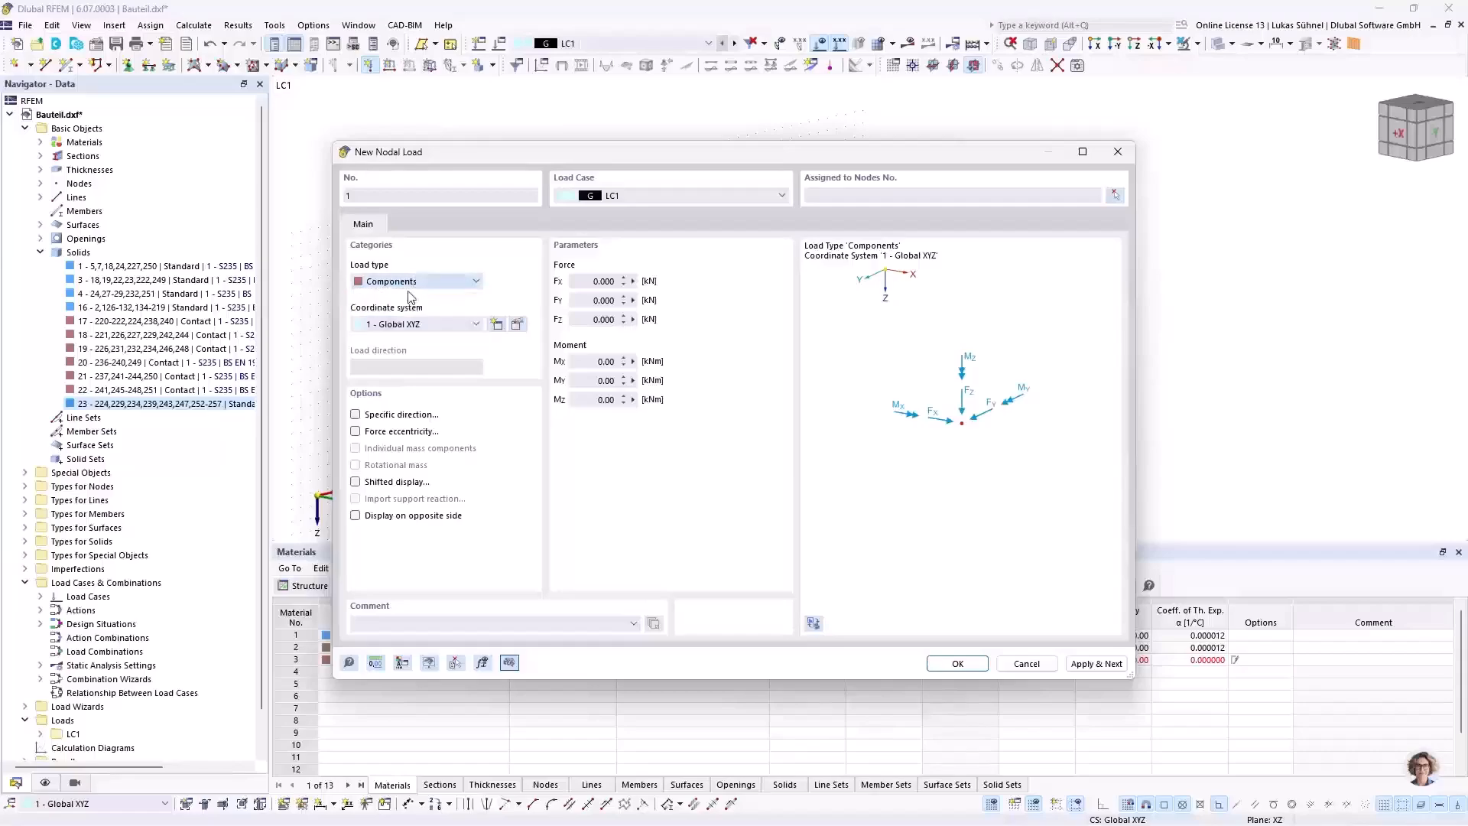
Step: Set the nodal force to 10 kN and give it a specific direction of type Directed to Node, aimed at free node 473
drag(587, 281, 732, 286)
text(10)
click(367, 415)
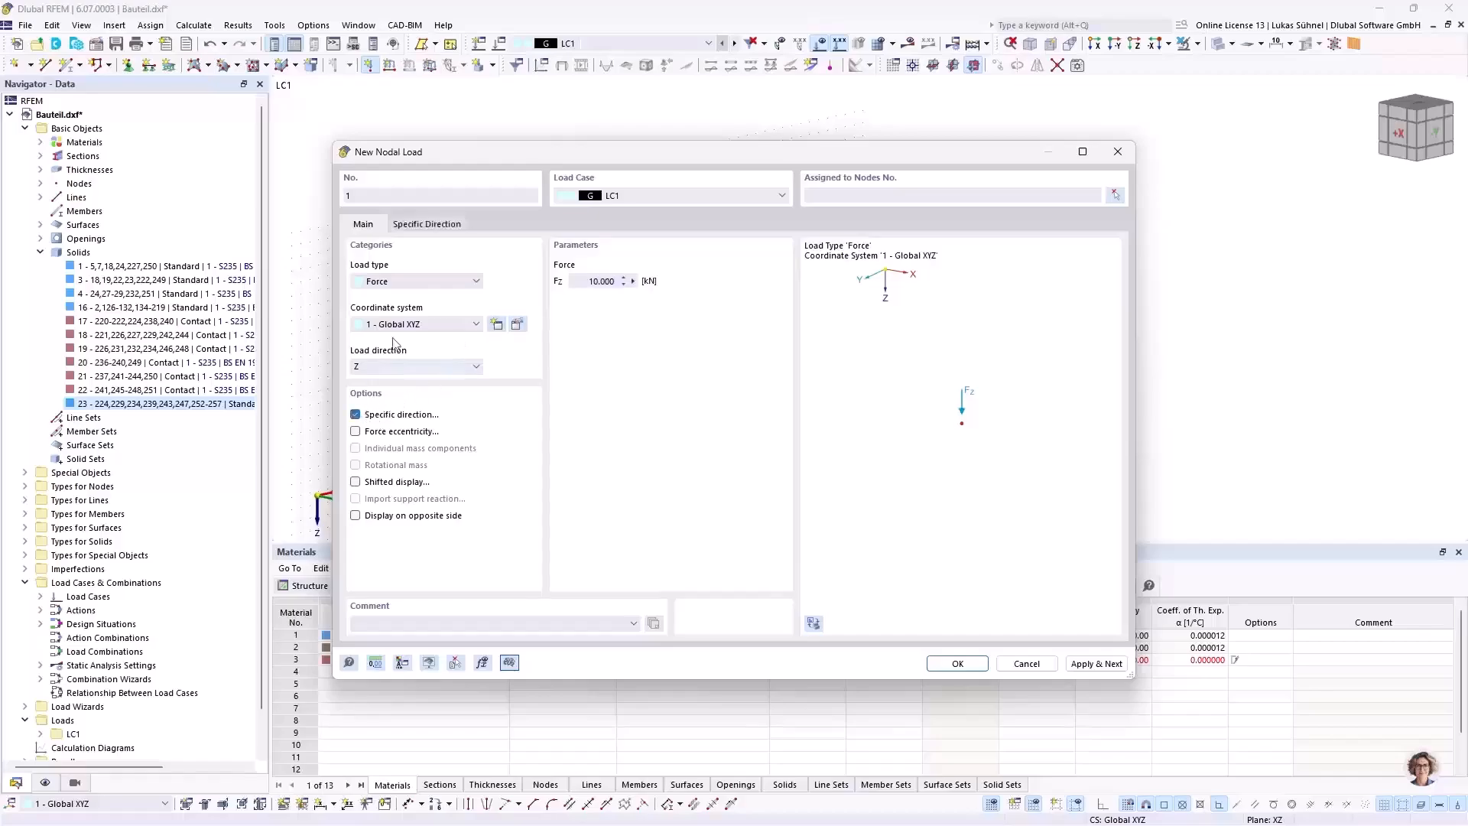
click(441, 224)
click(490, 263)
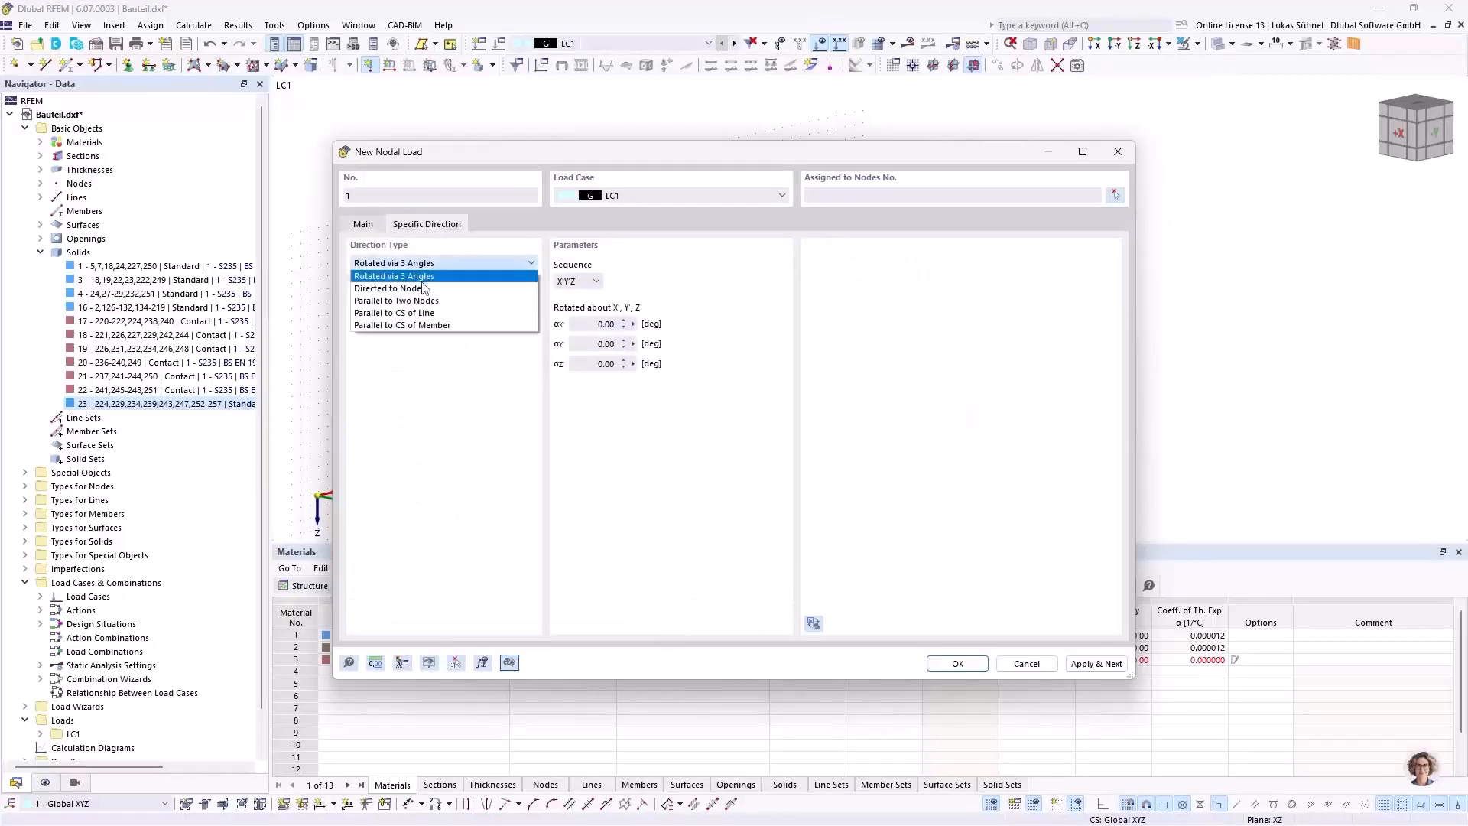
click(417, 291)
click(616, 281)
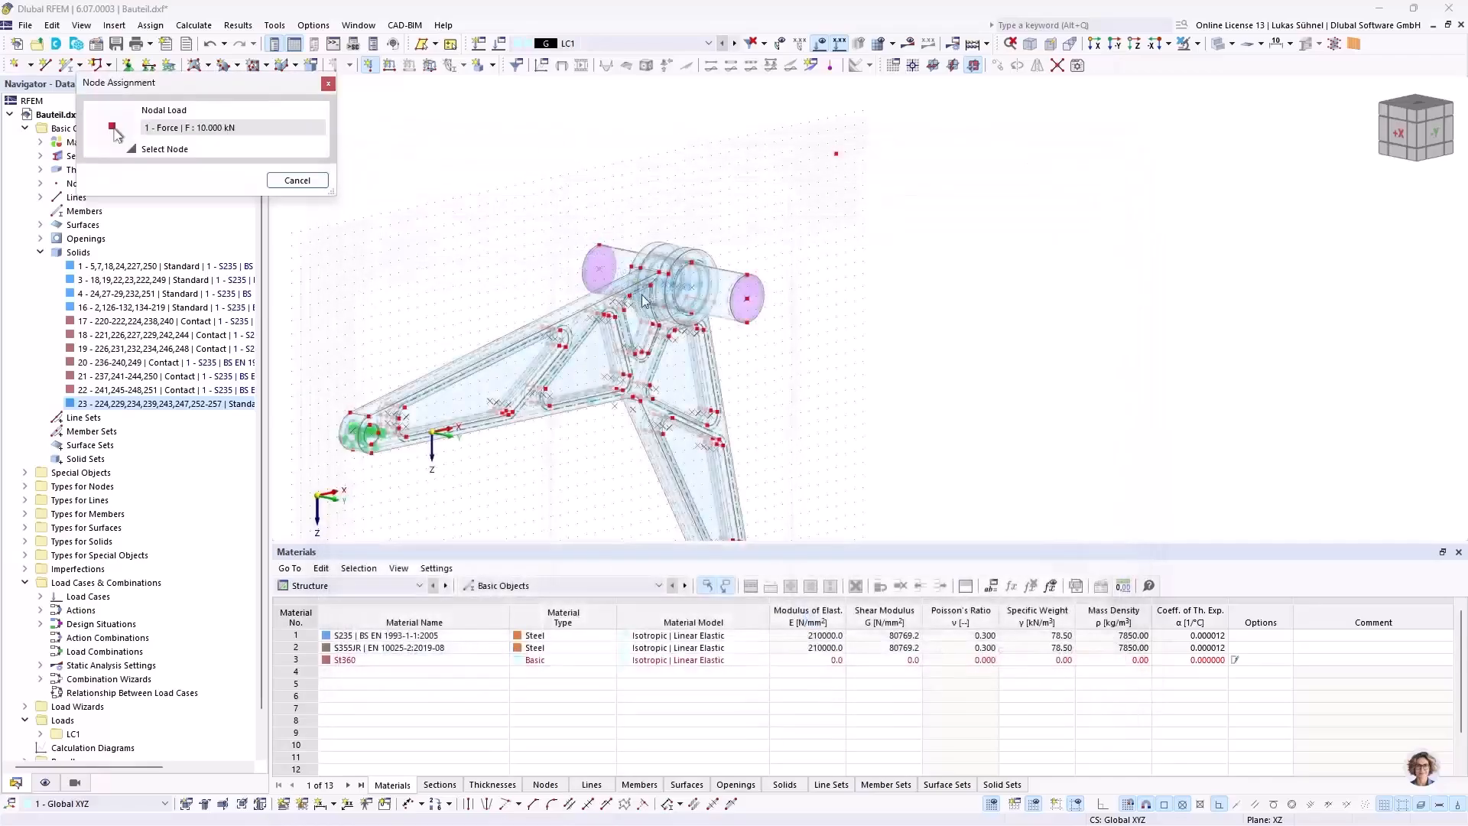
click(836, 156)
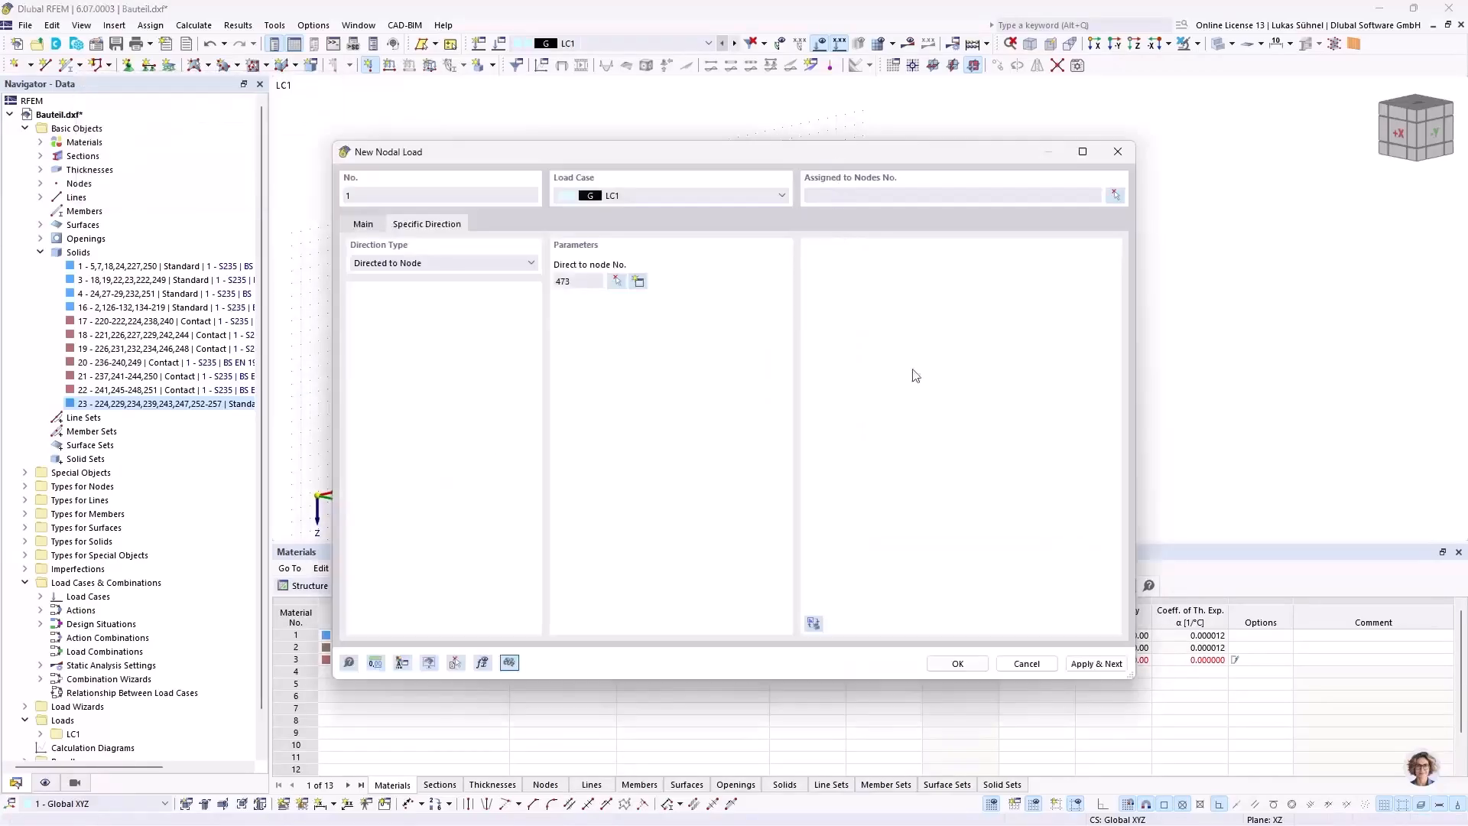
Step: Assign the directed nodal load to the centre node of the shaft's front end face
click(957, 664)
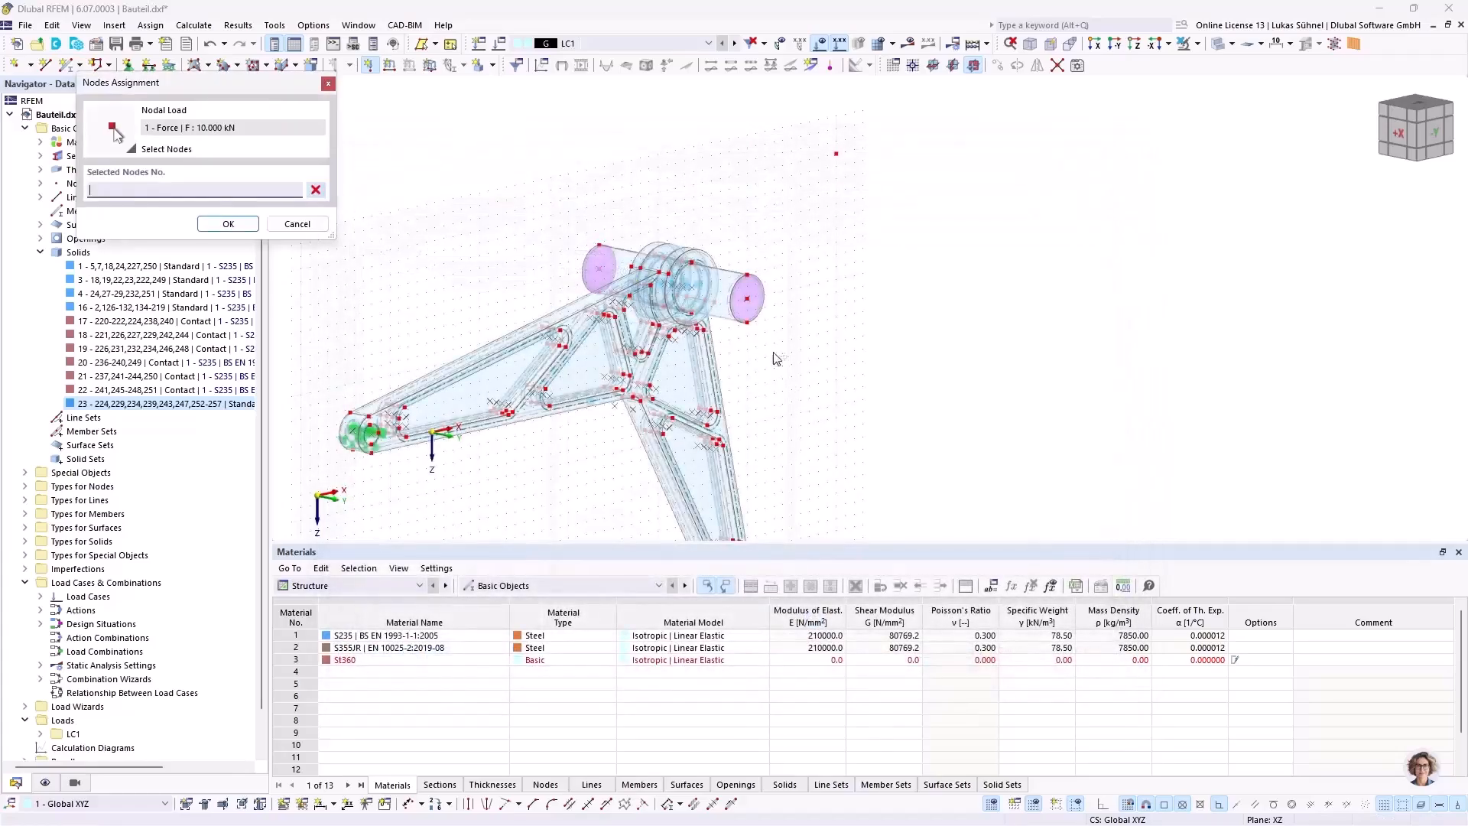
click(748, 308)
click(228, 224)
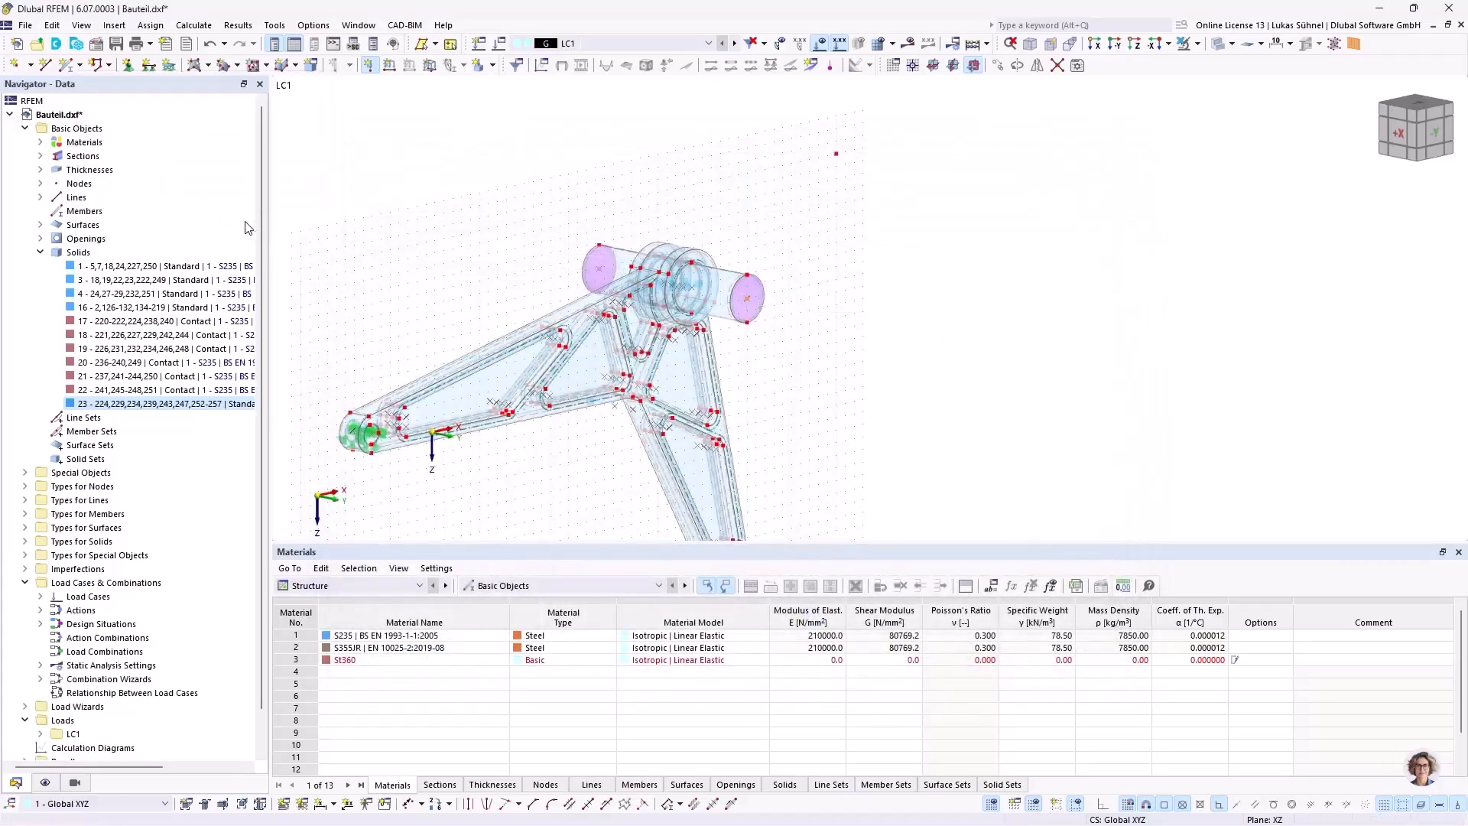
Step: Copy the nodal load and its free direction node from the shaft's front end centre to its rear end centre
scroll(858, 331, down, 1)
middle_drag(857, 393, 743, 345)
scroll(715, 246, up, 2)
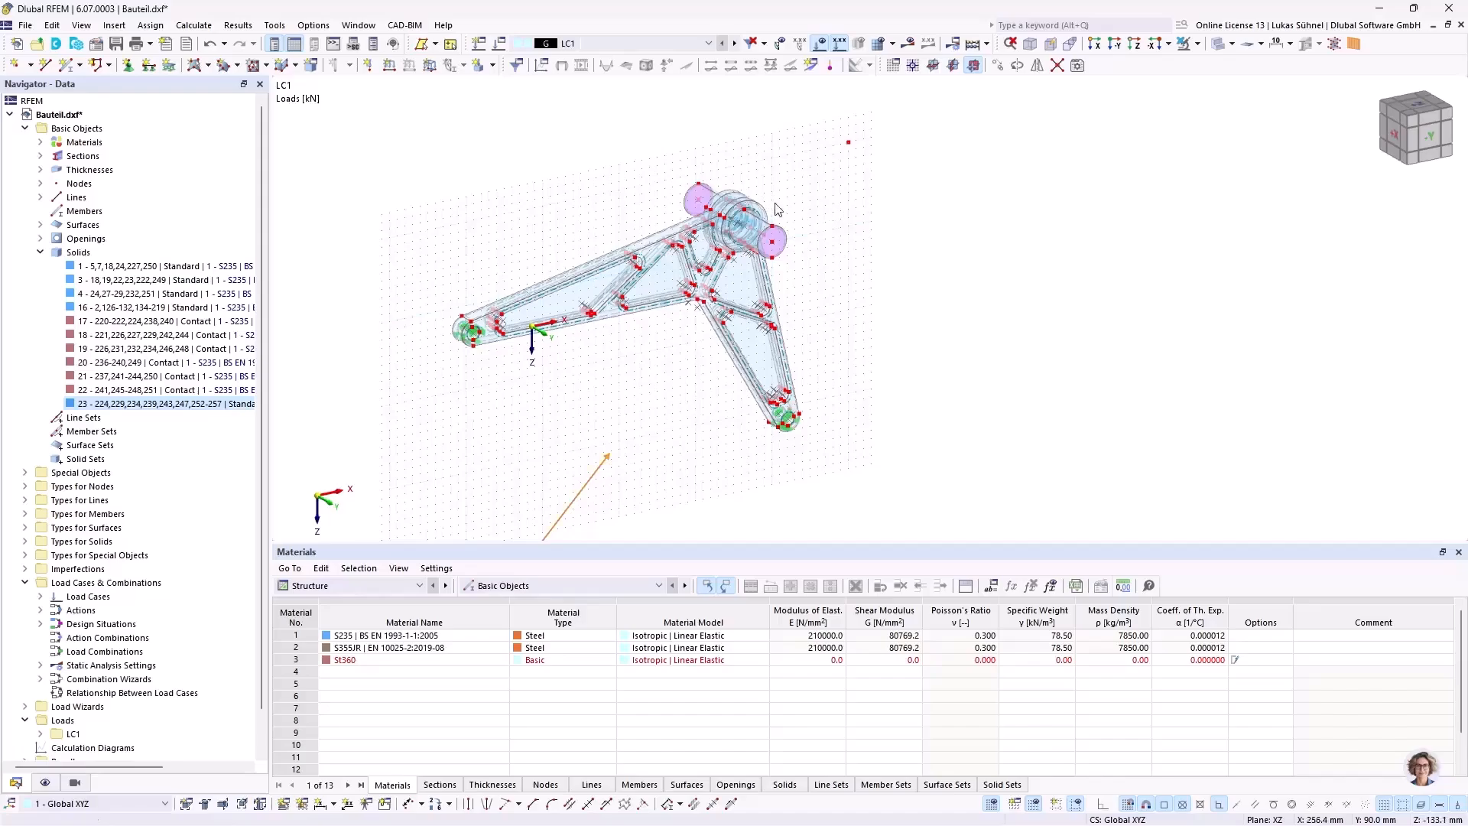
scroll(780, 277, up, 2)
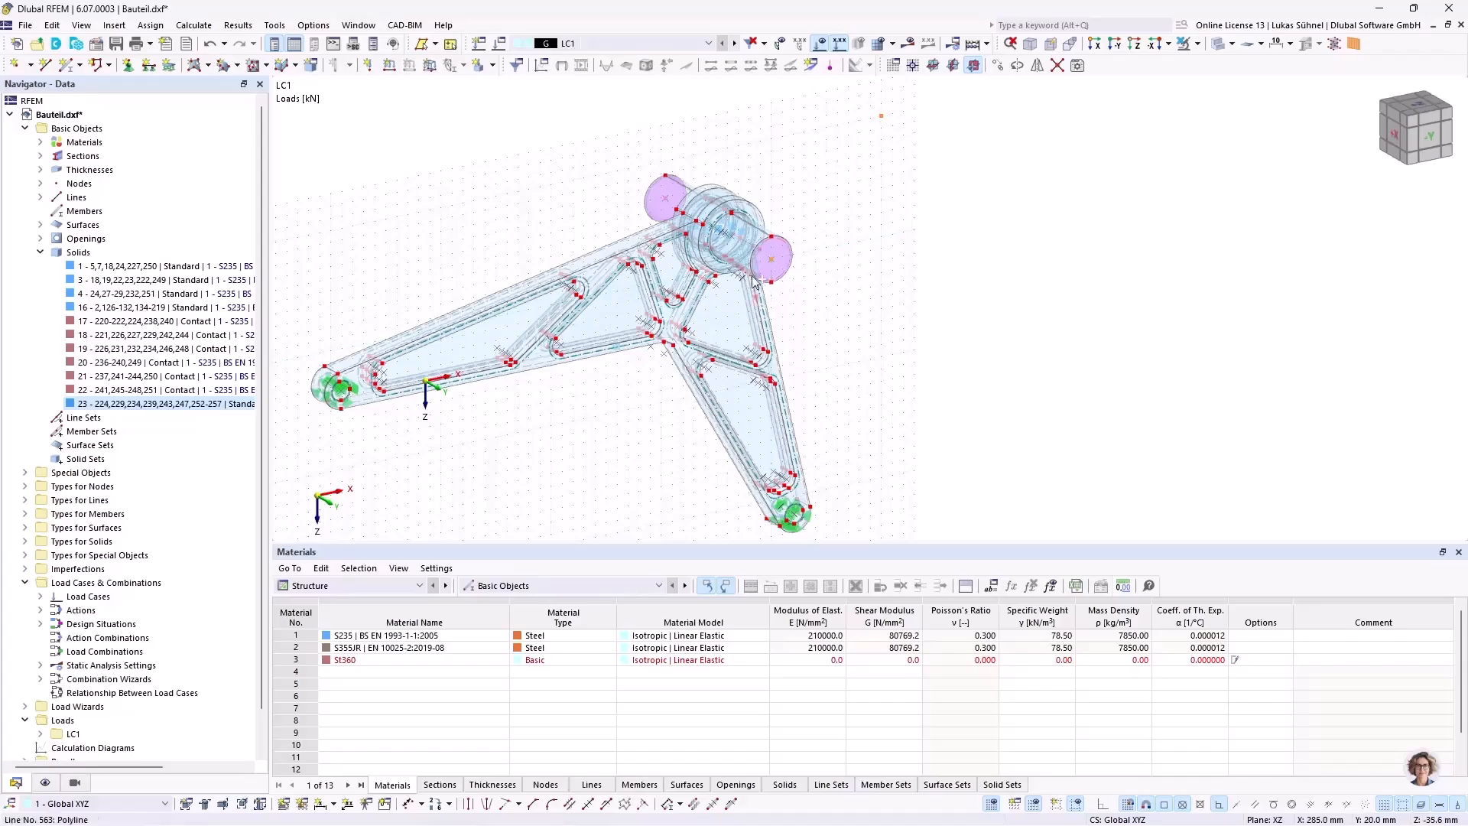
drag(750, 237, 668, 202)
scroll(813, 257, down, 5)
ctrl+middle_drag(715, 376, 730, 336)
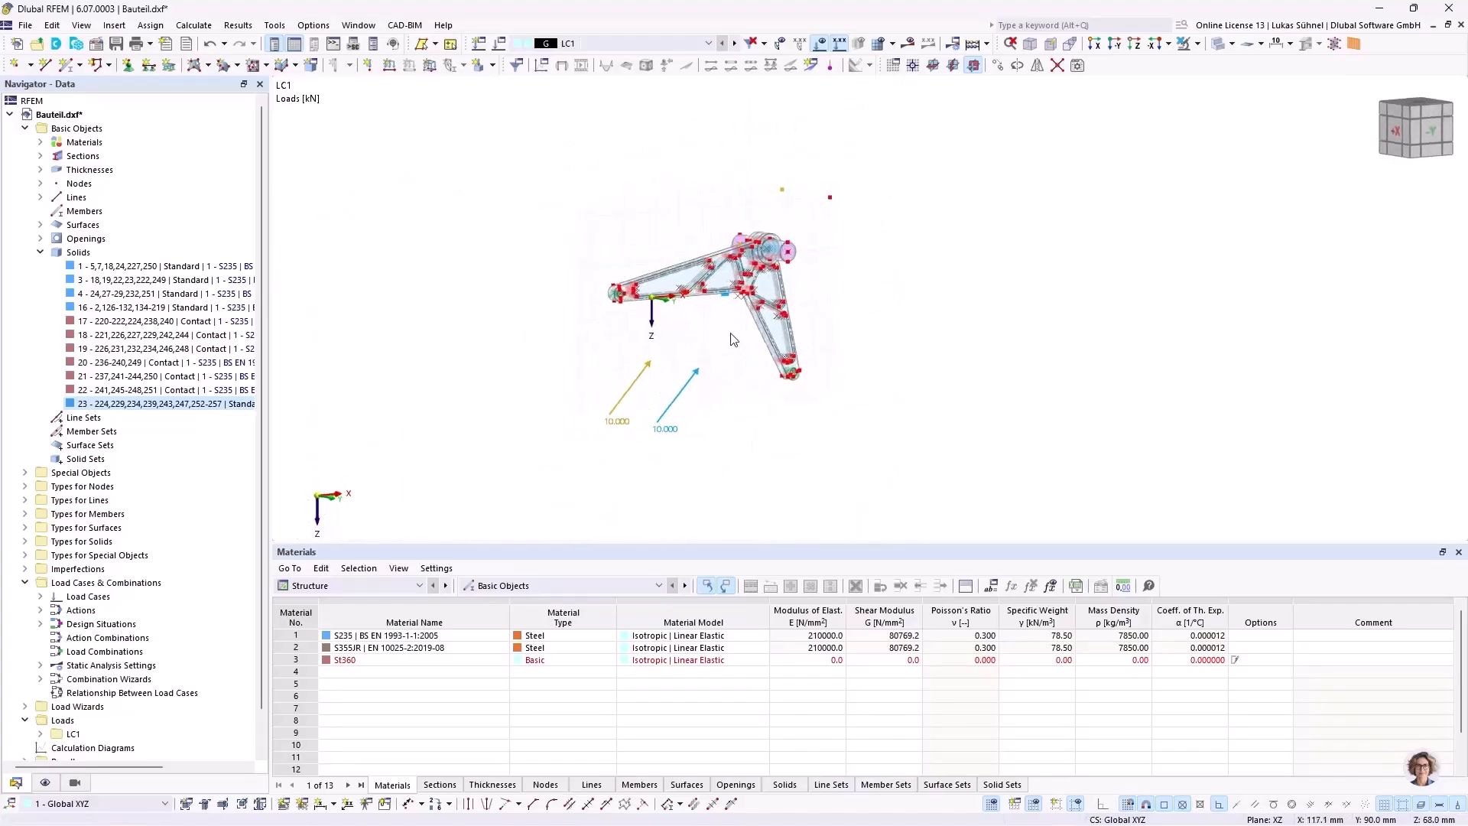
ctrl+middle_drag(923, 253, 848, 264)
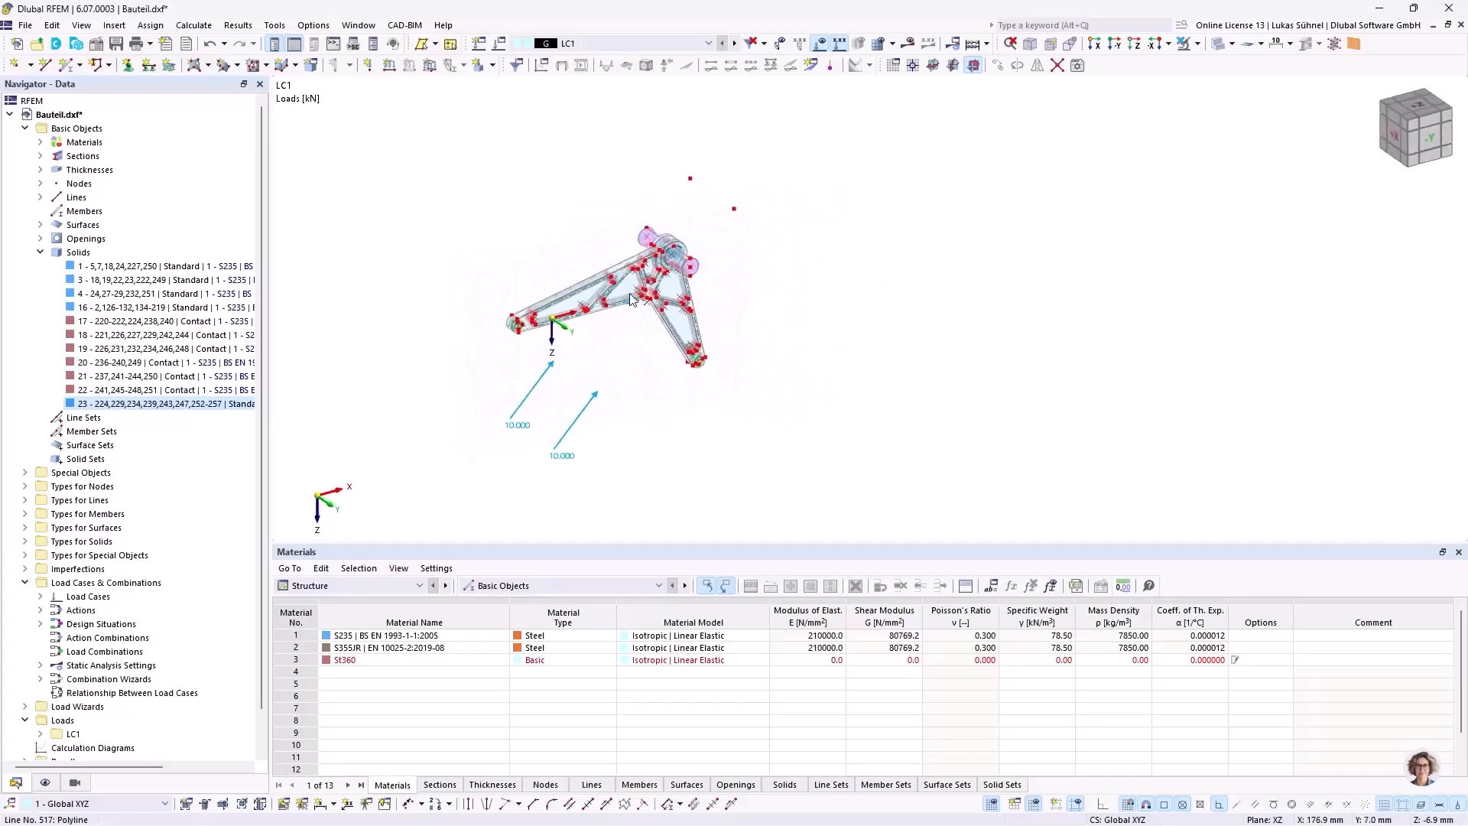
Step: Run the model check for identical nodes and close it without making changes
scroll(639, 327, up, 4)
middle_drag(735, 414, 678, 361)
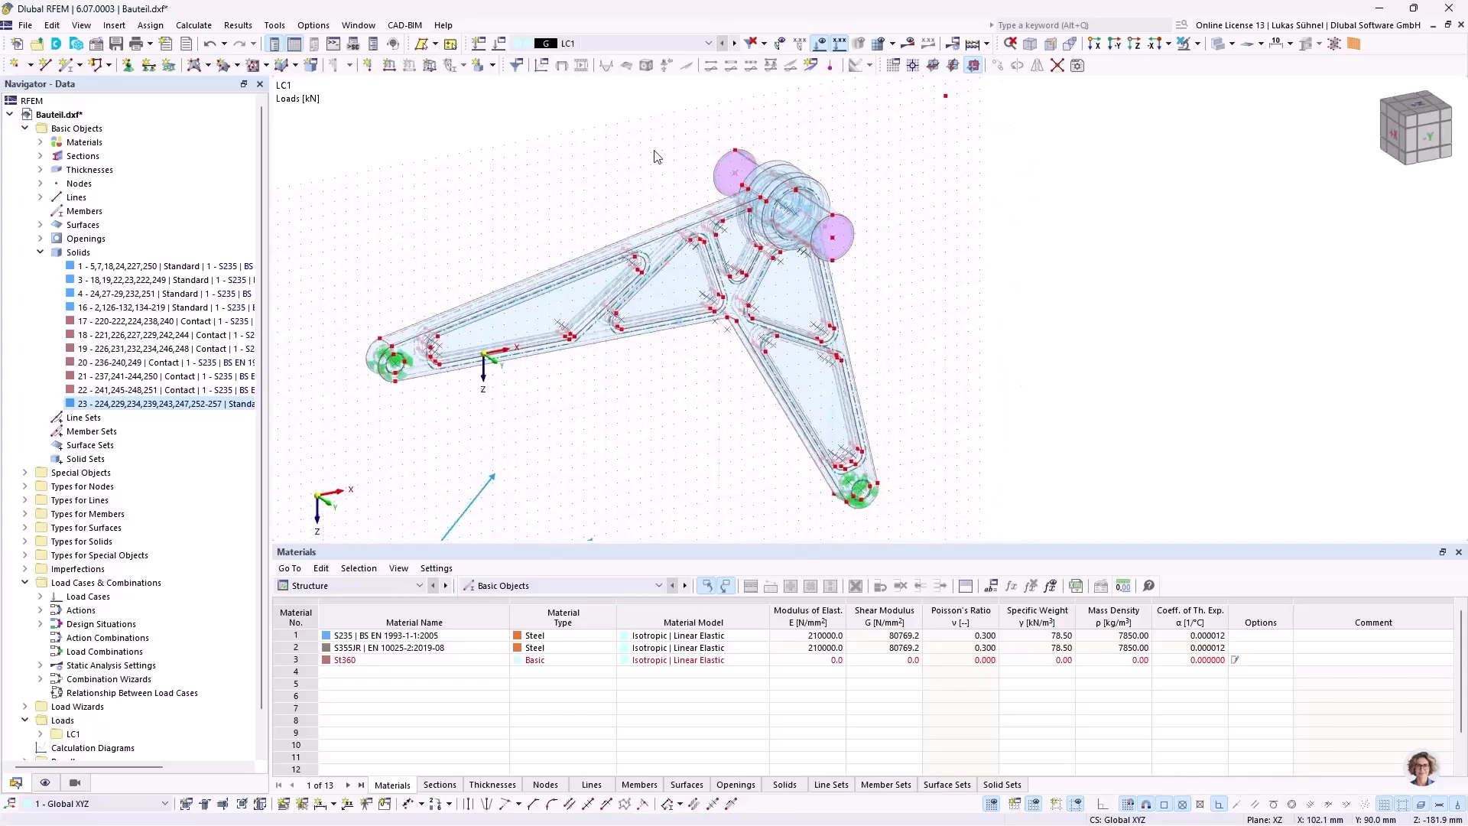
ctrl+middle_drag(523, 192, 654, 226)
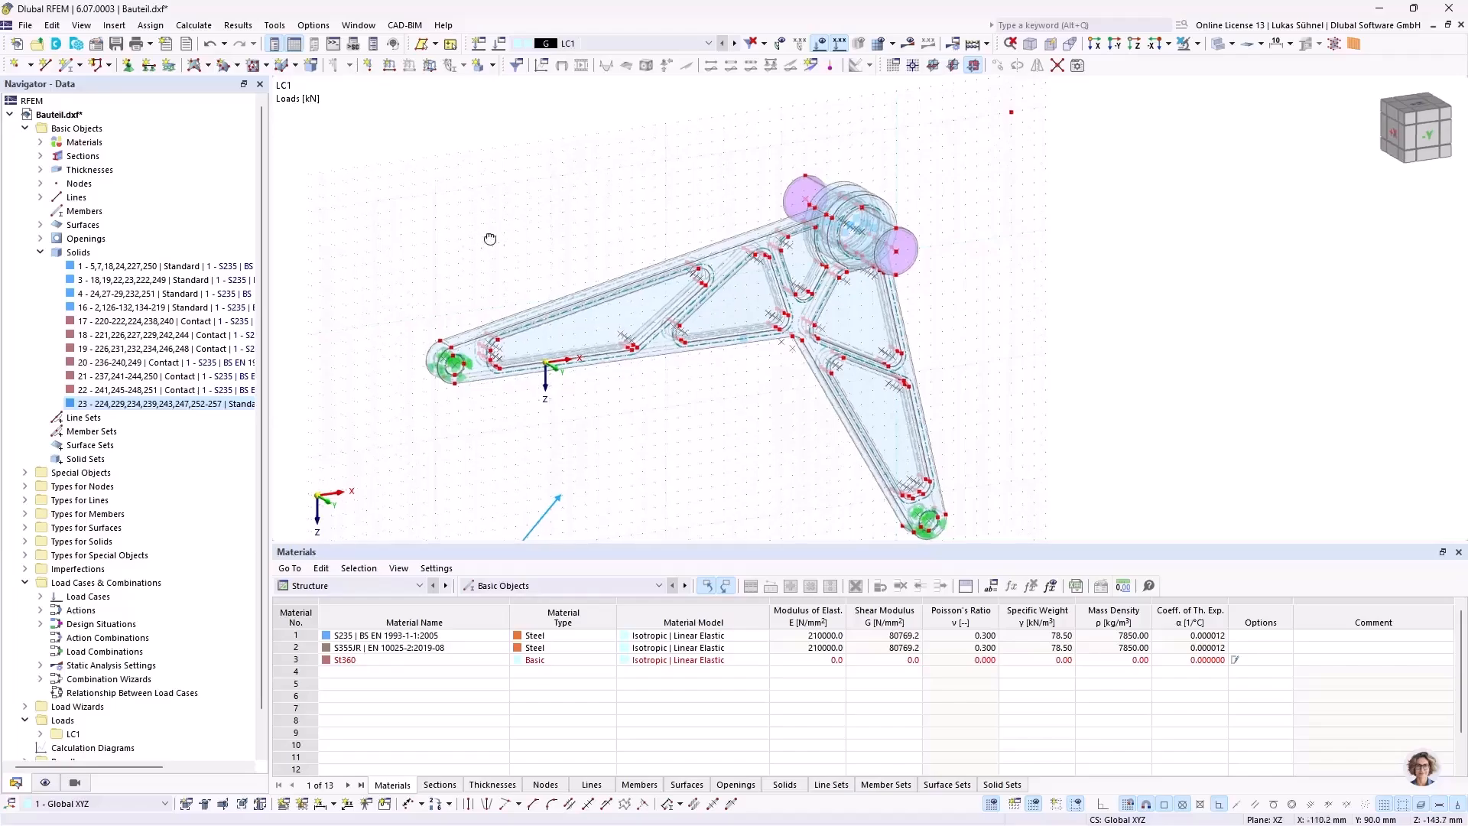
ctrl+middle_drag(485, 240, 534, 252)
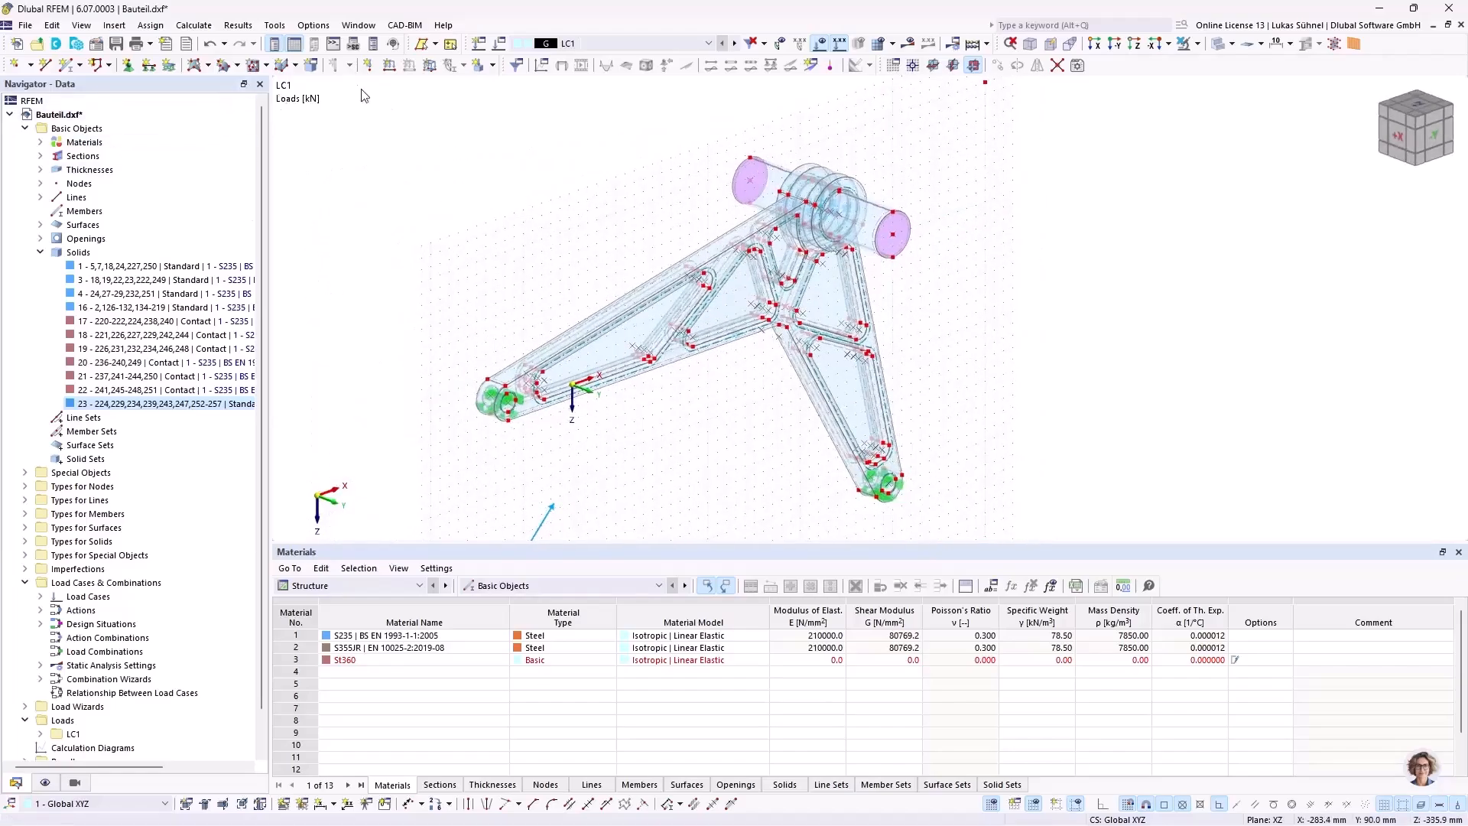
click(275, 25)
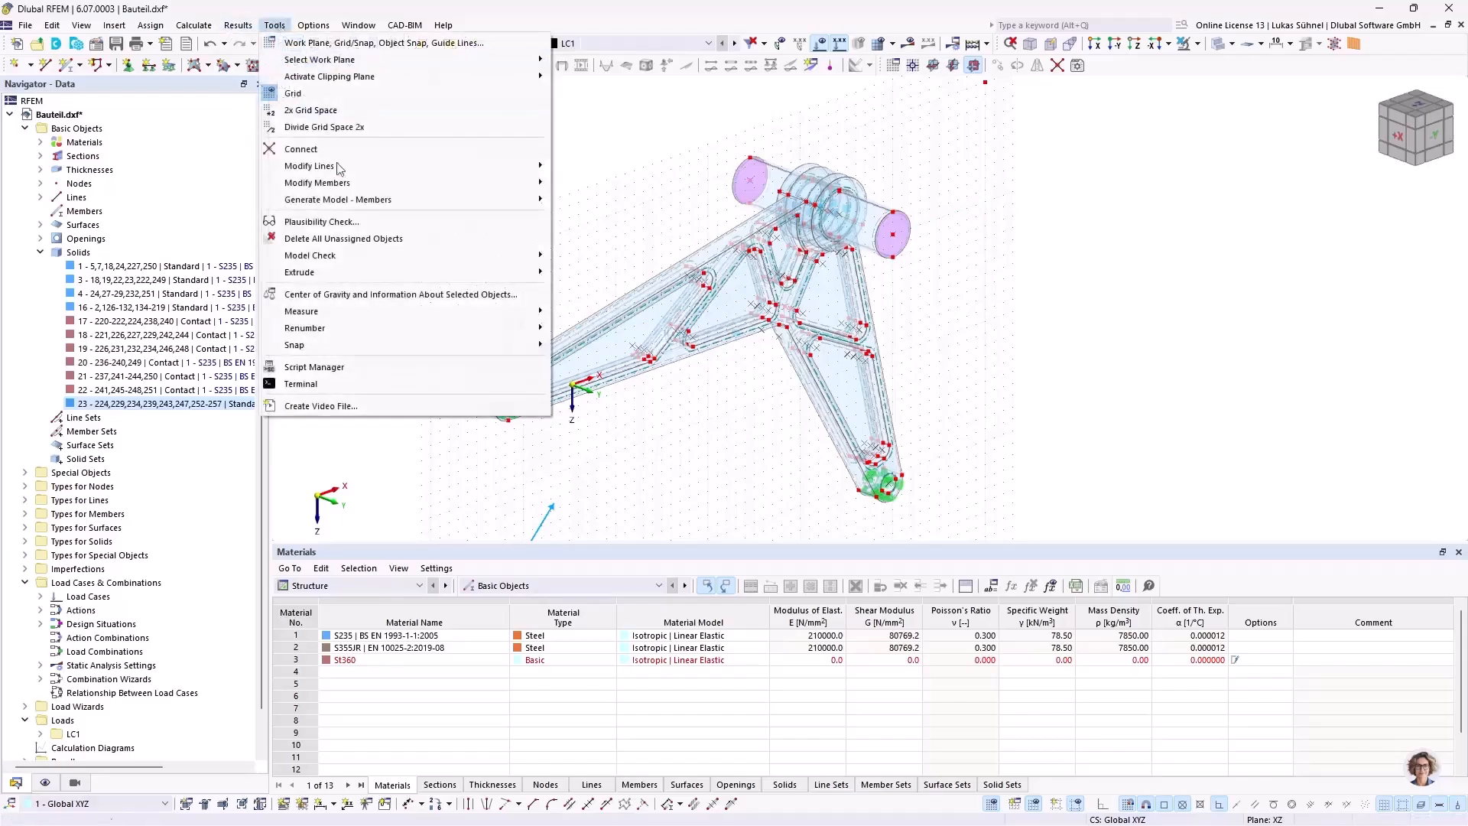
mouse_move(341, 259)
click(617, 260)
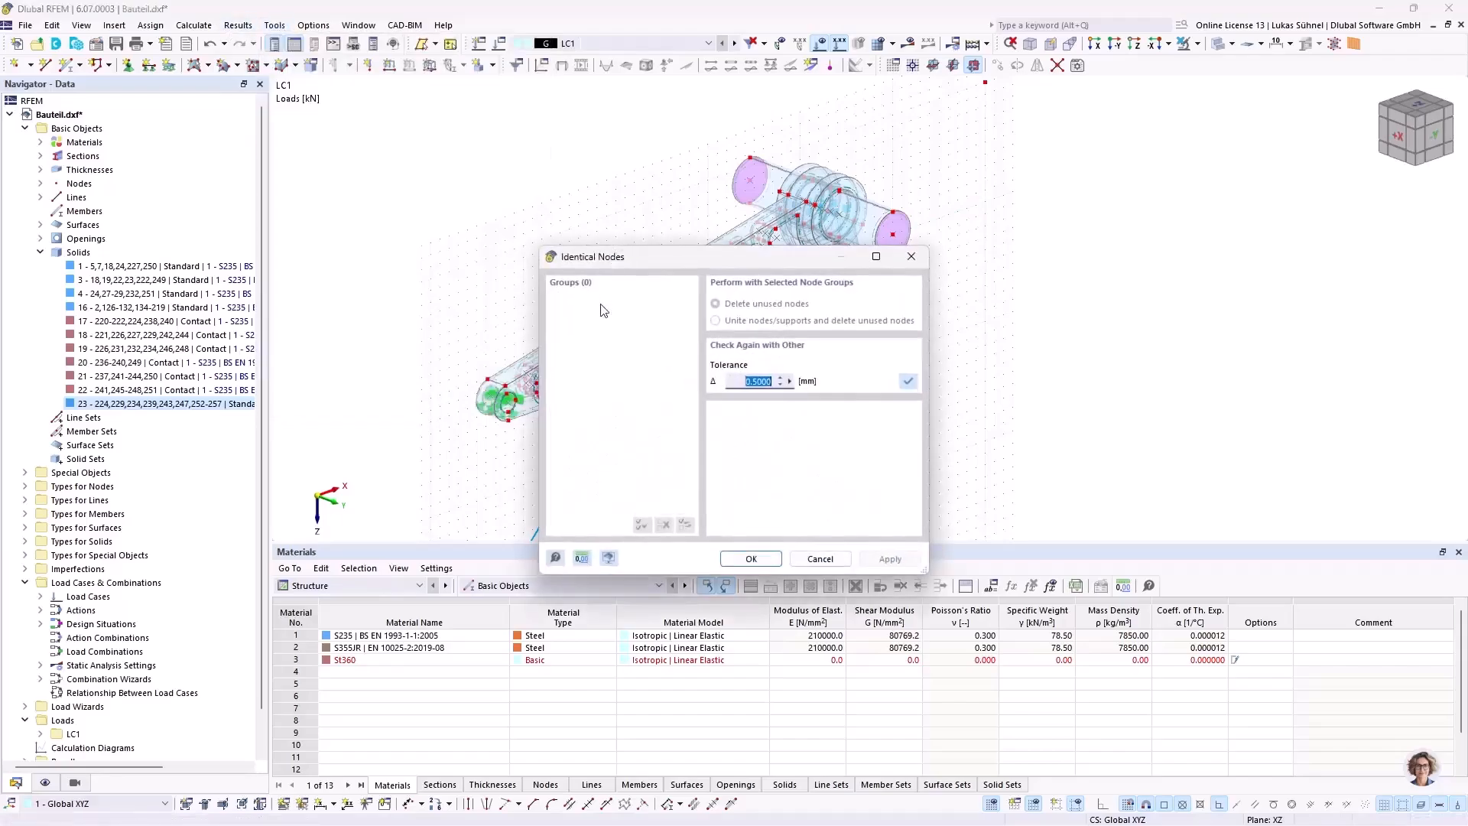
click(821, 559)
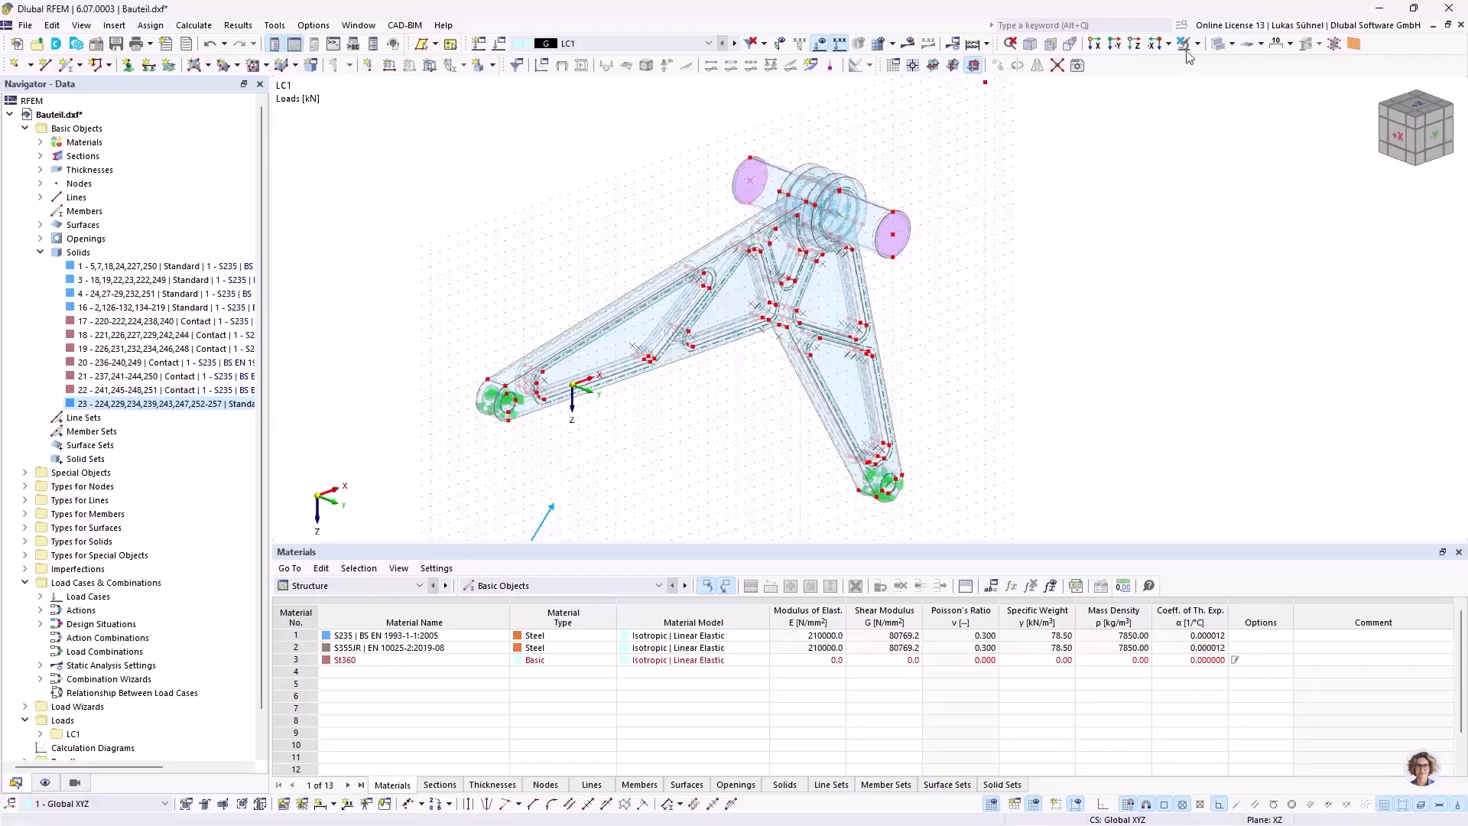
Step: Set the mesh's target finite element length to 10 mm and the maximum node-to-line integration distance to 0.1 mm
drag(334, 123, 1088, 516)
click(194, 25)
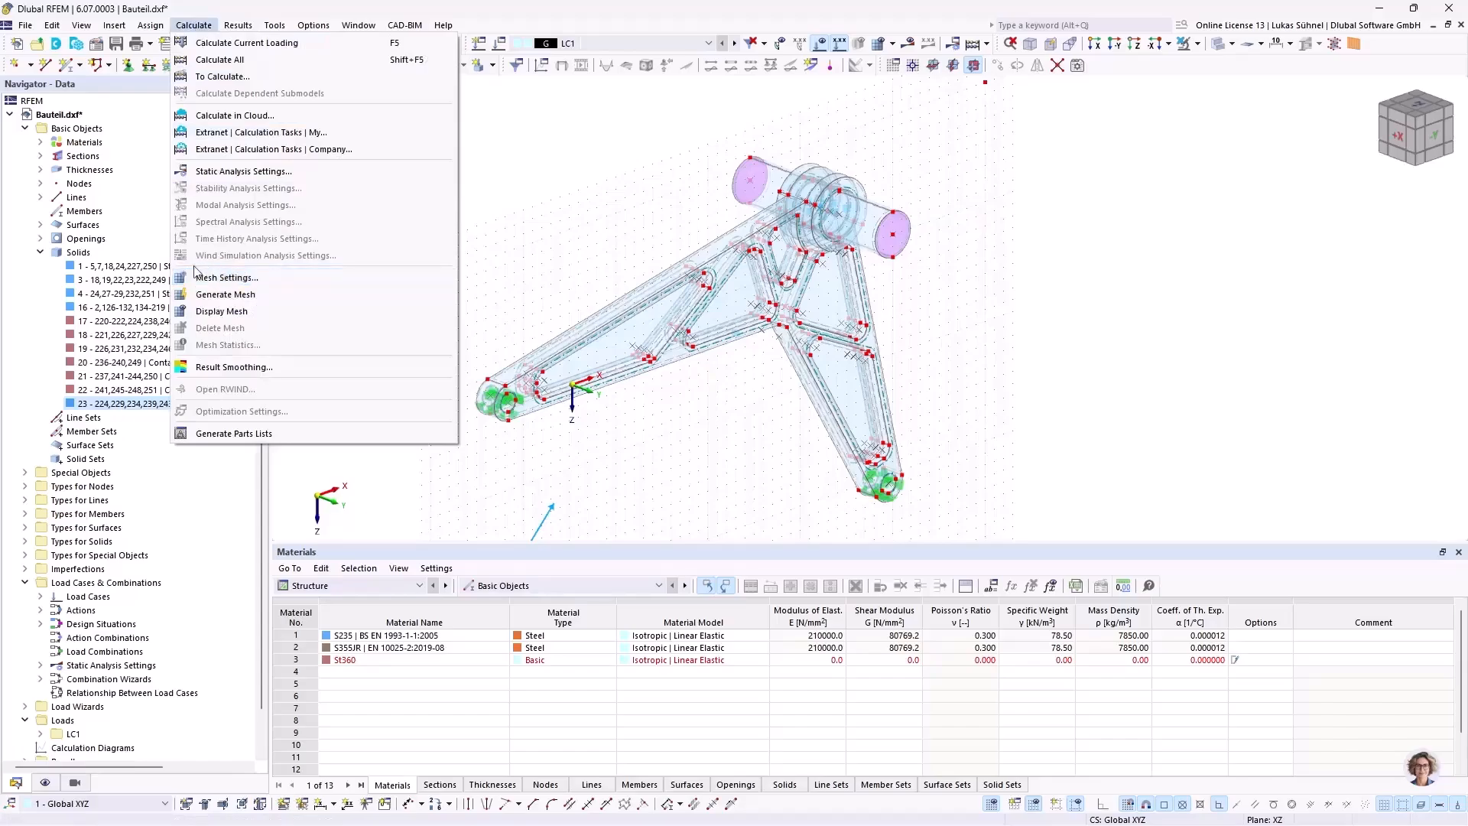
click(208, 278)
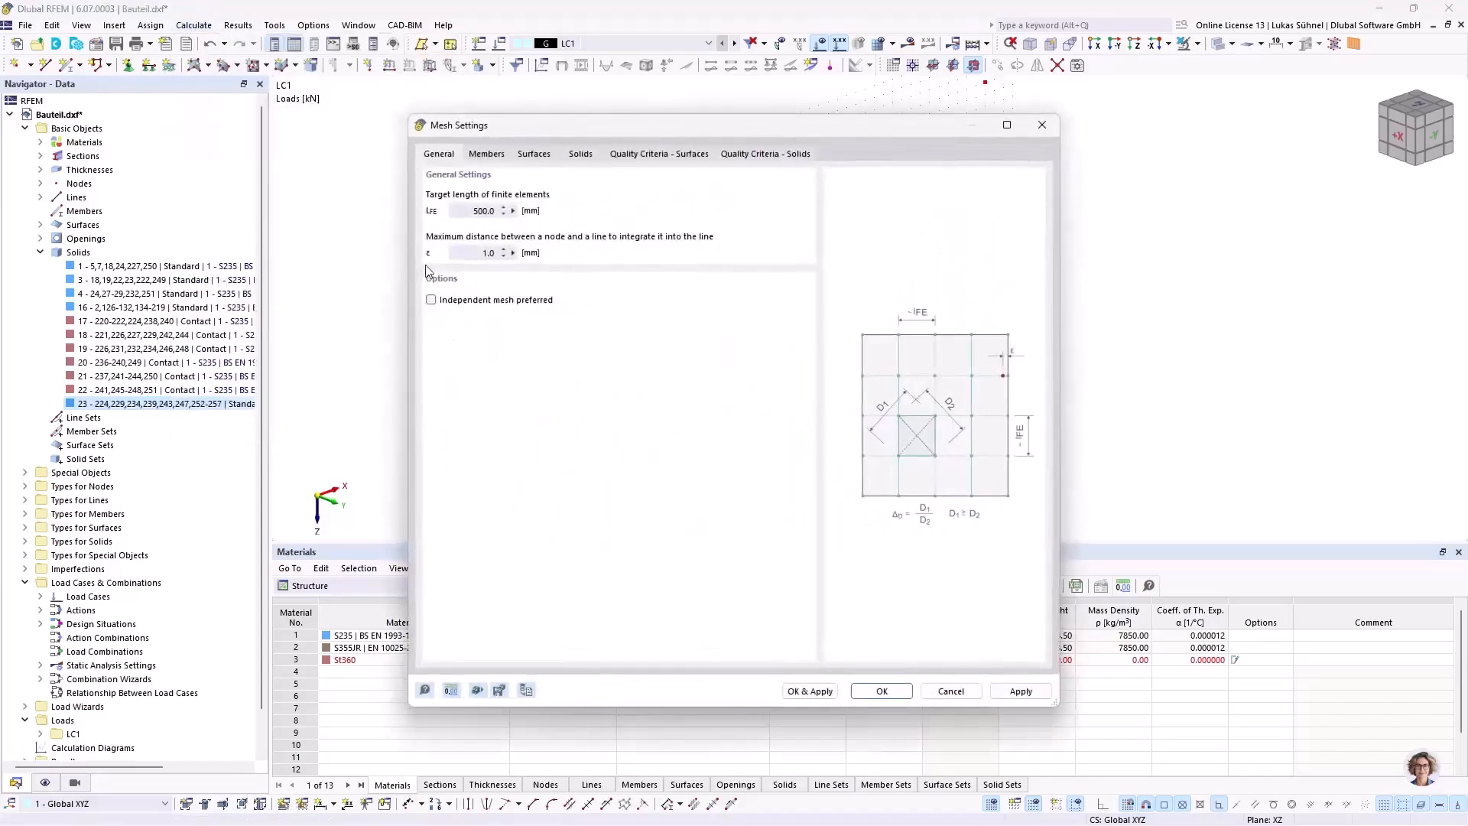
drag(457, 210, 577, 212)
drag(585, 133, 906, 98)
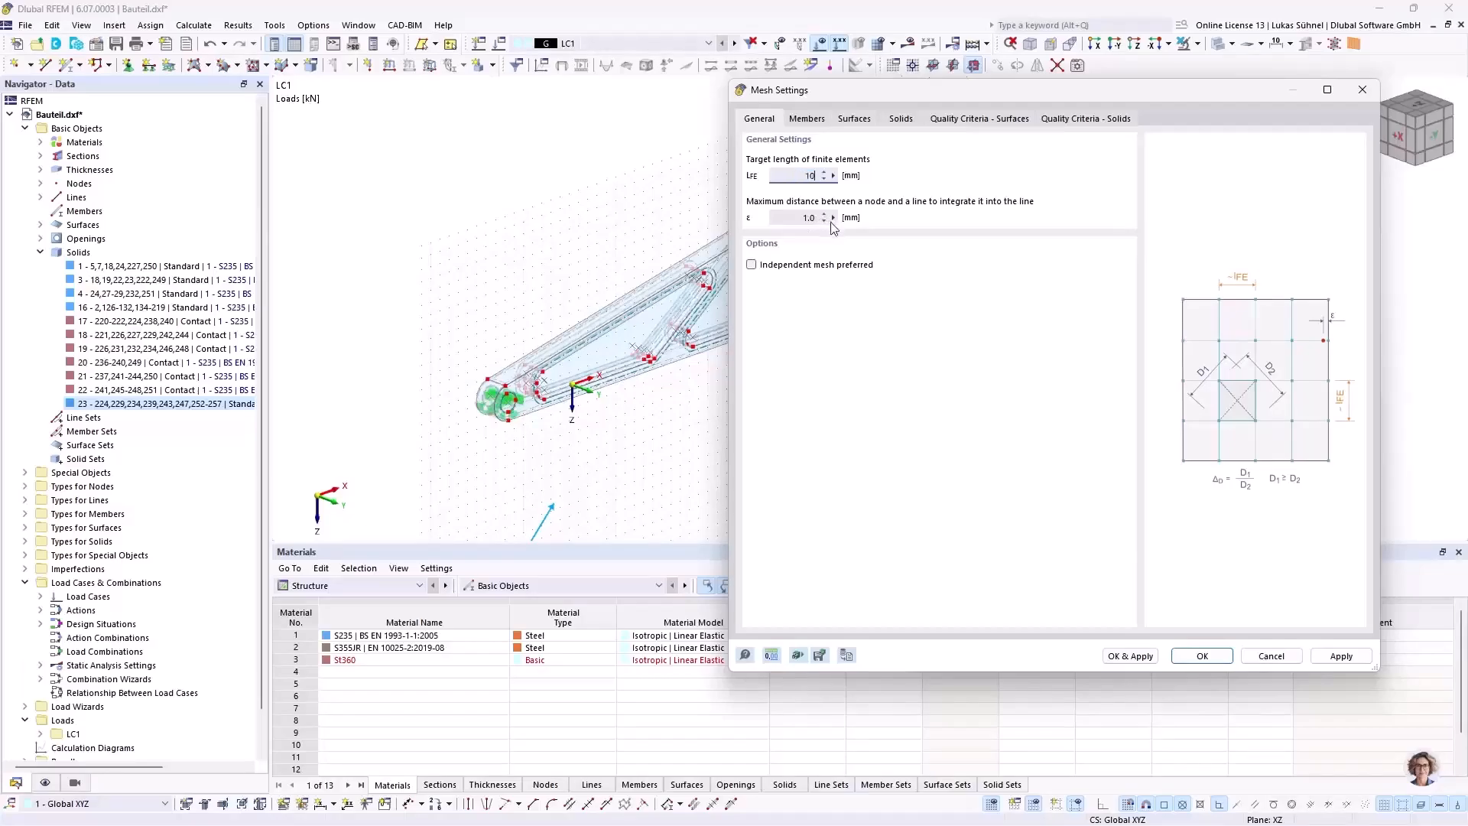
key(Tab)
click(1202, 656)
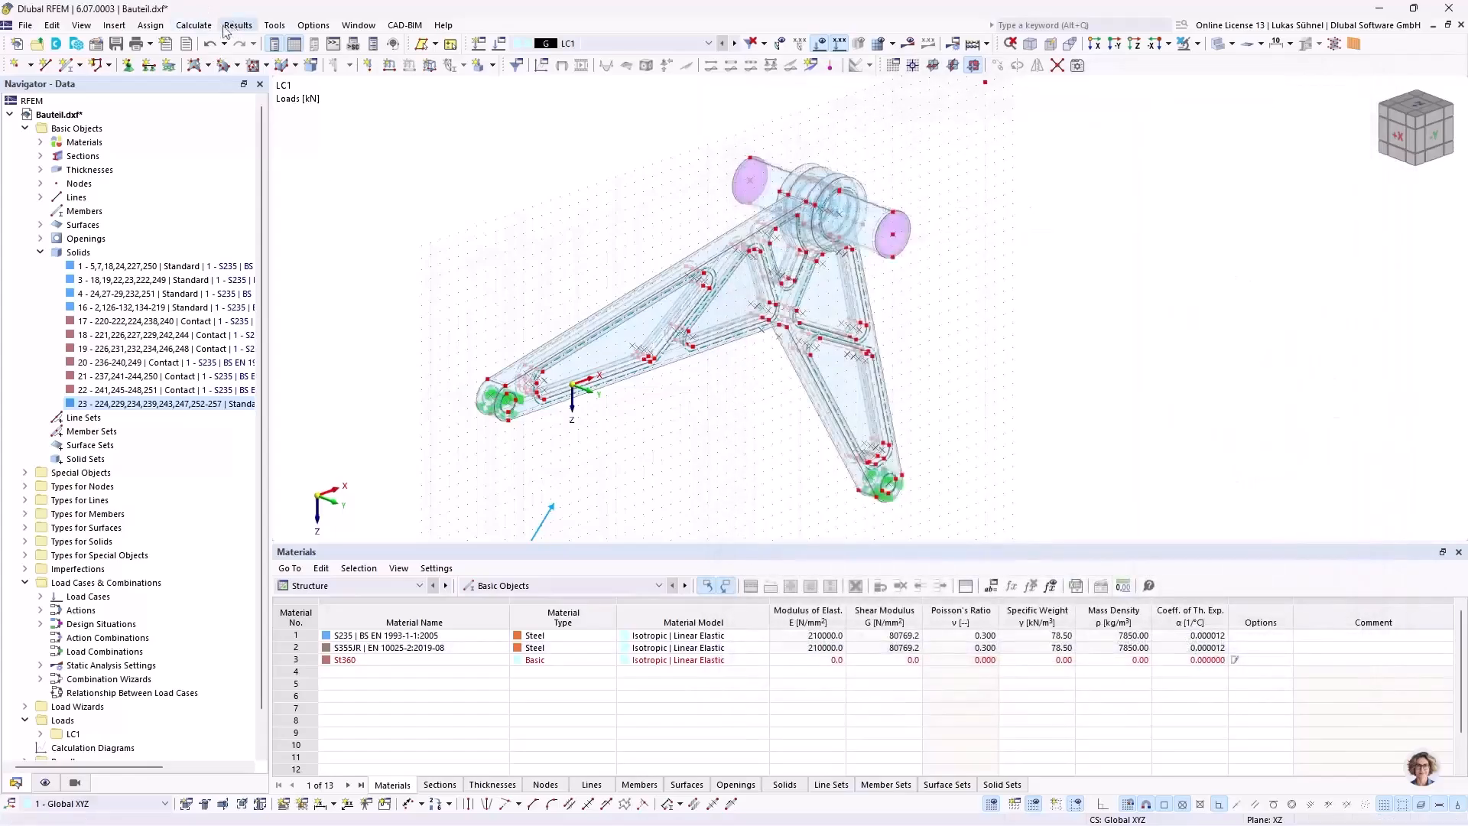
Step: Generate the finite element mesh and switch the model from transparent to solid display
click(193, 24)
click(329, 288)
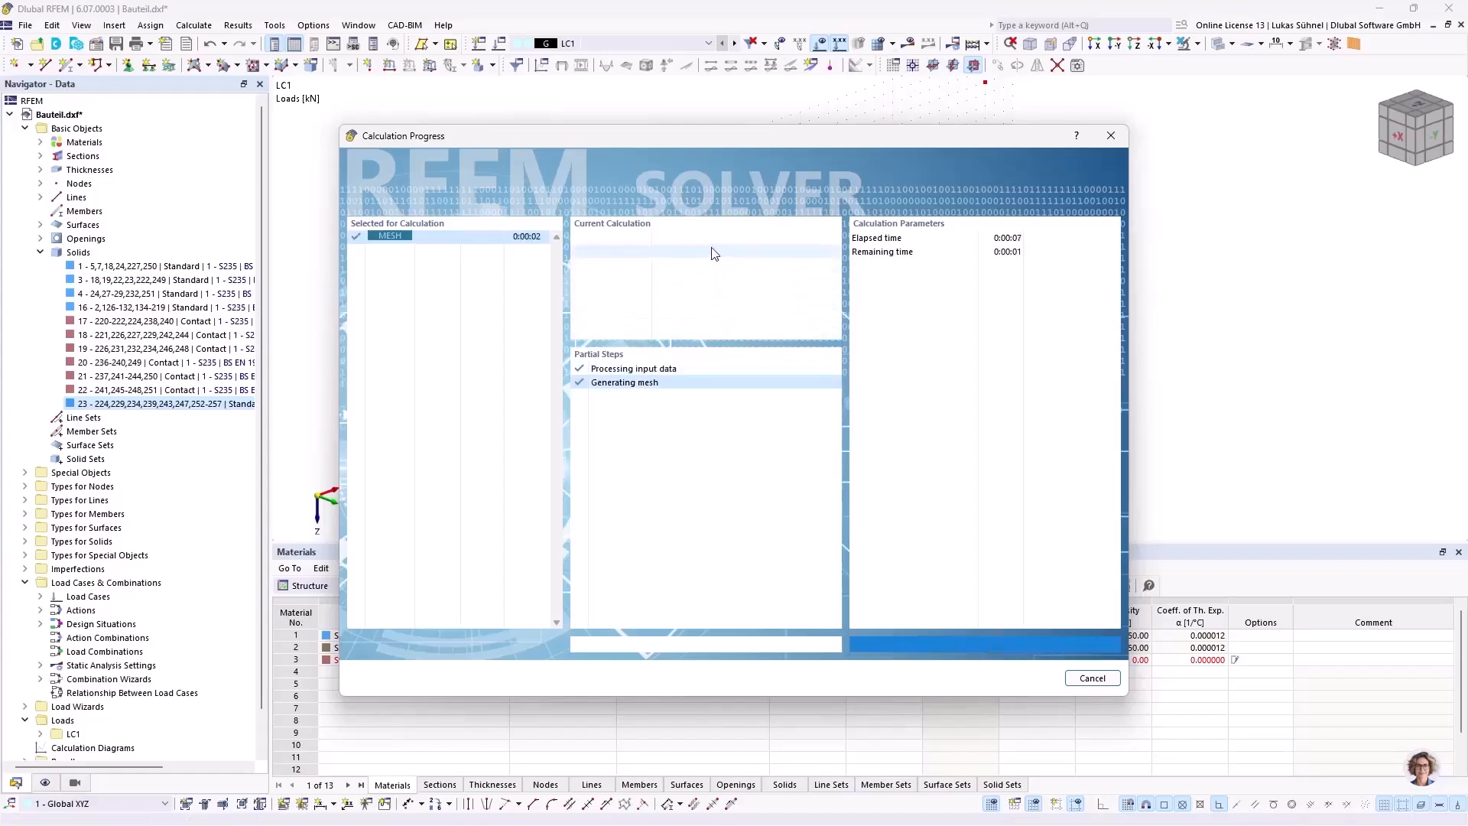
ctrl+middle_drag(1042, 249, 963, 284)
ctrl+middle_drag(508, 446, 514, 365)
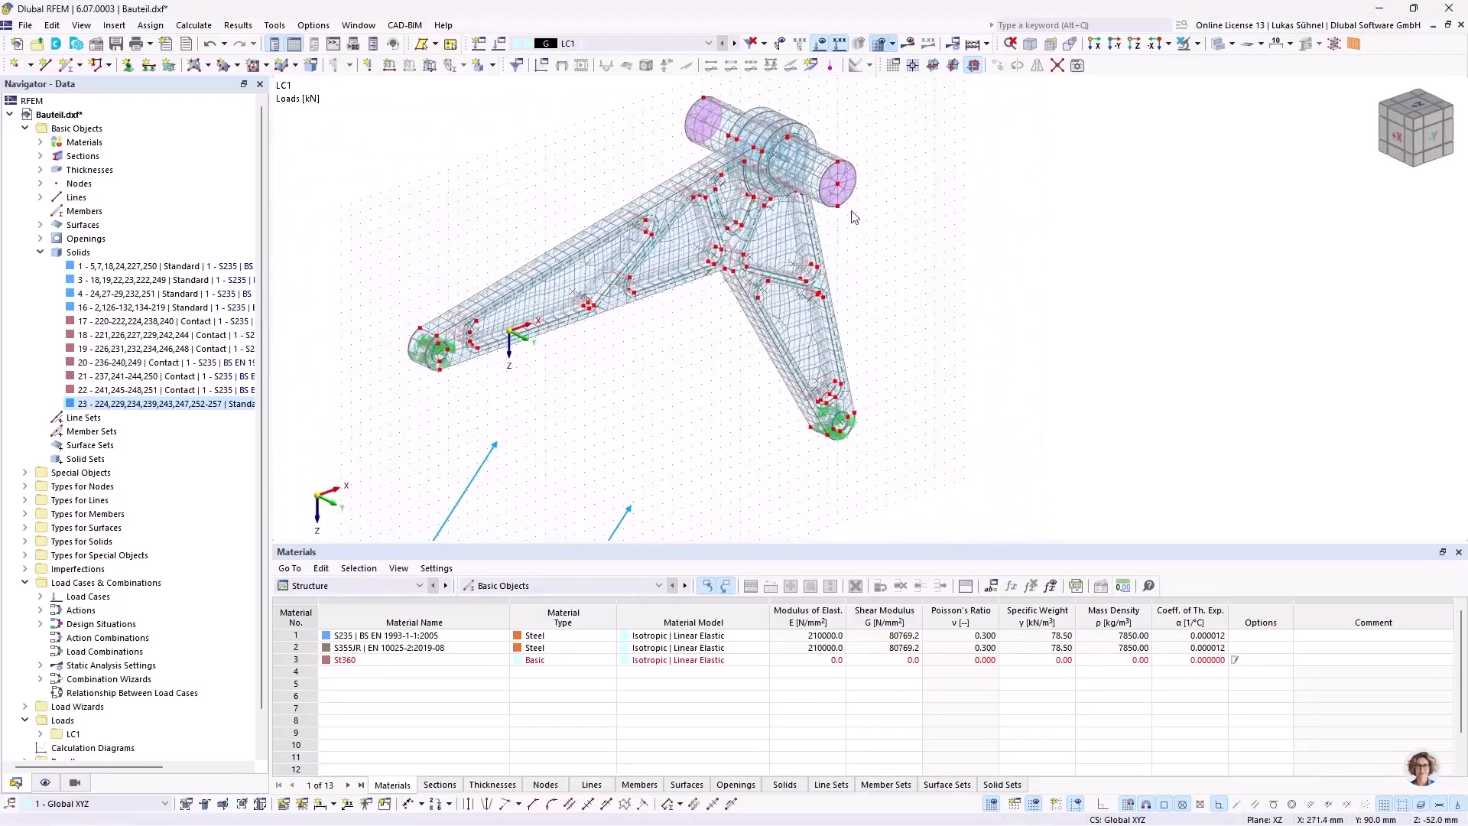
click(1218, 46)
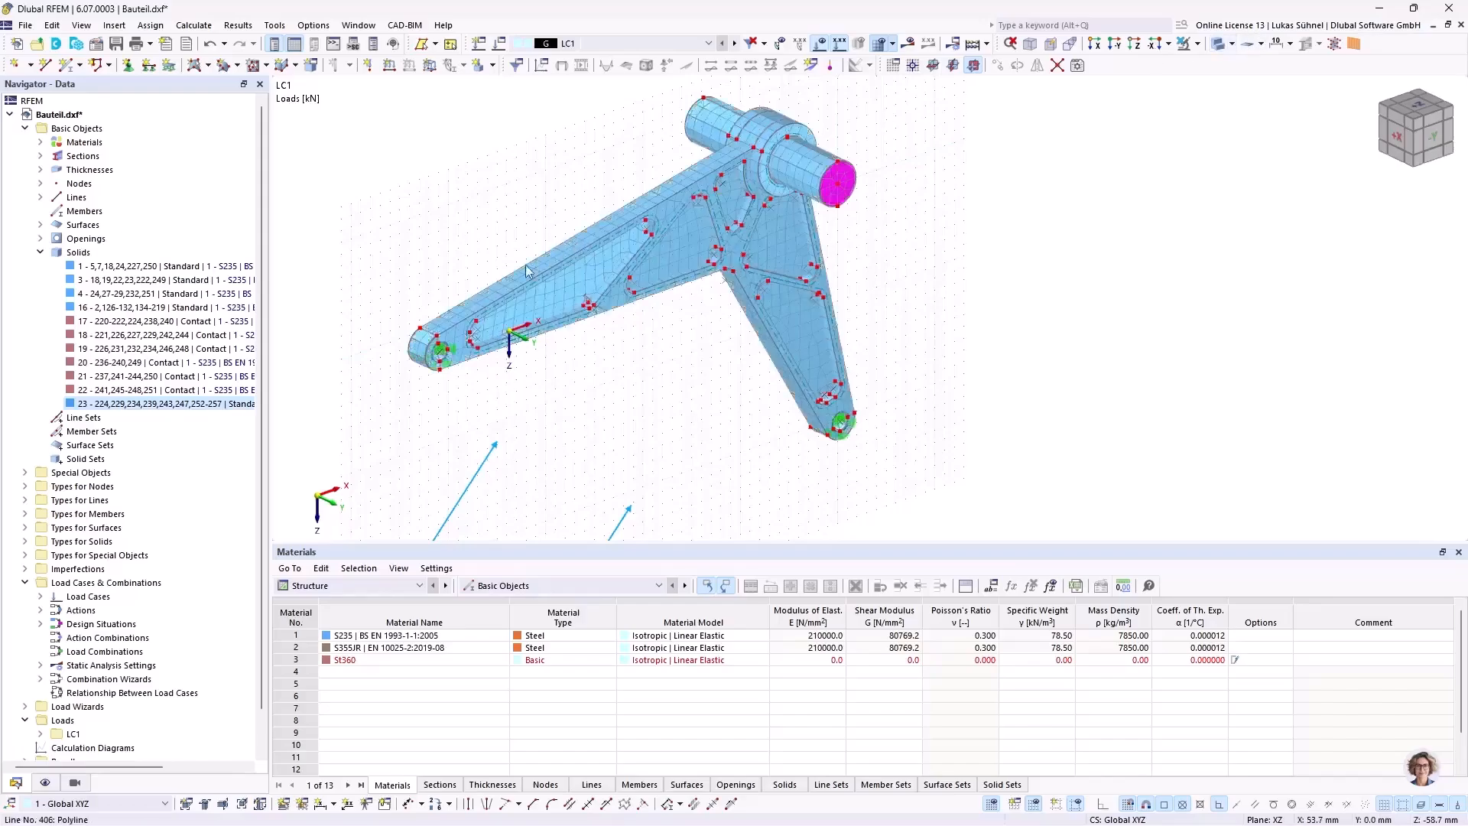
Step: Examine the generated mesh along the arms, around the support holes and at the hub shaft
scroll(446, 328, up, 5)
scroll(424, 372, up, 2)
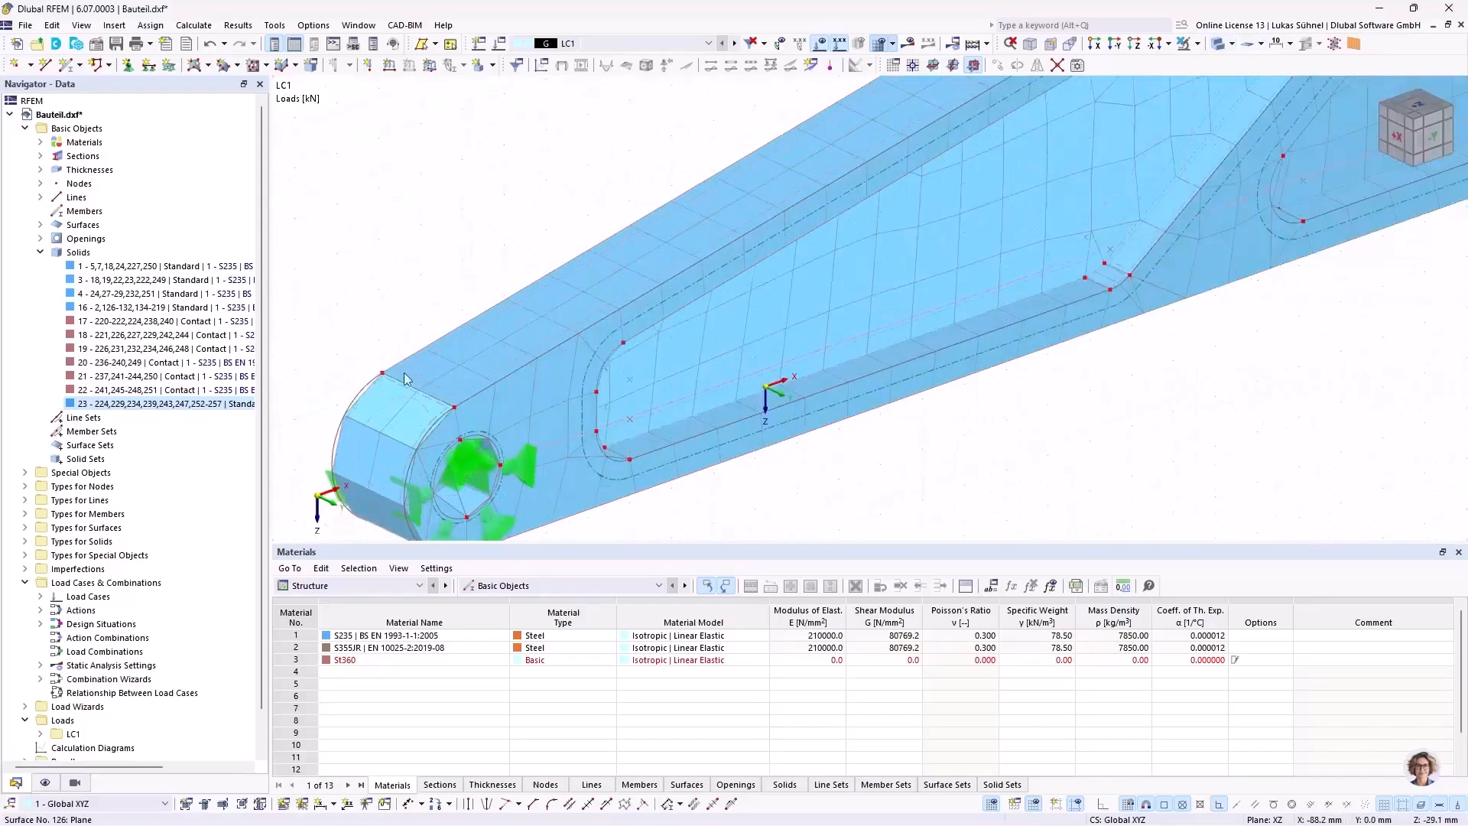
scroll(413, 382, down, 2)
scroll(436, 406, down, 2)
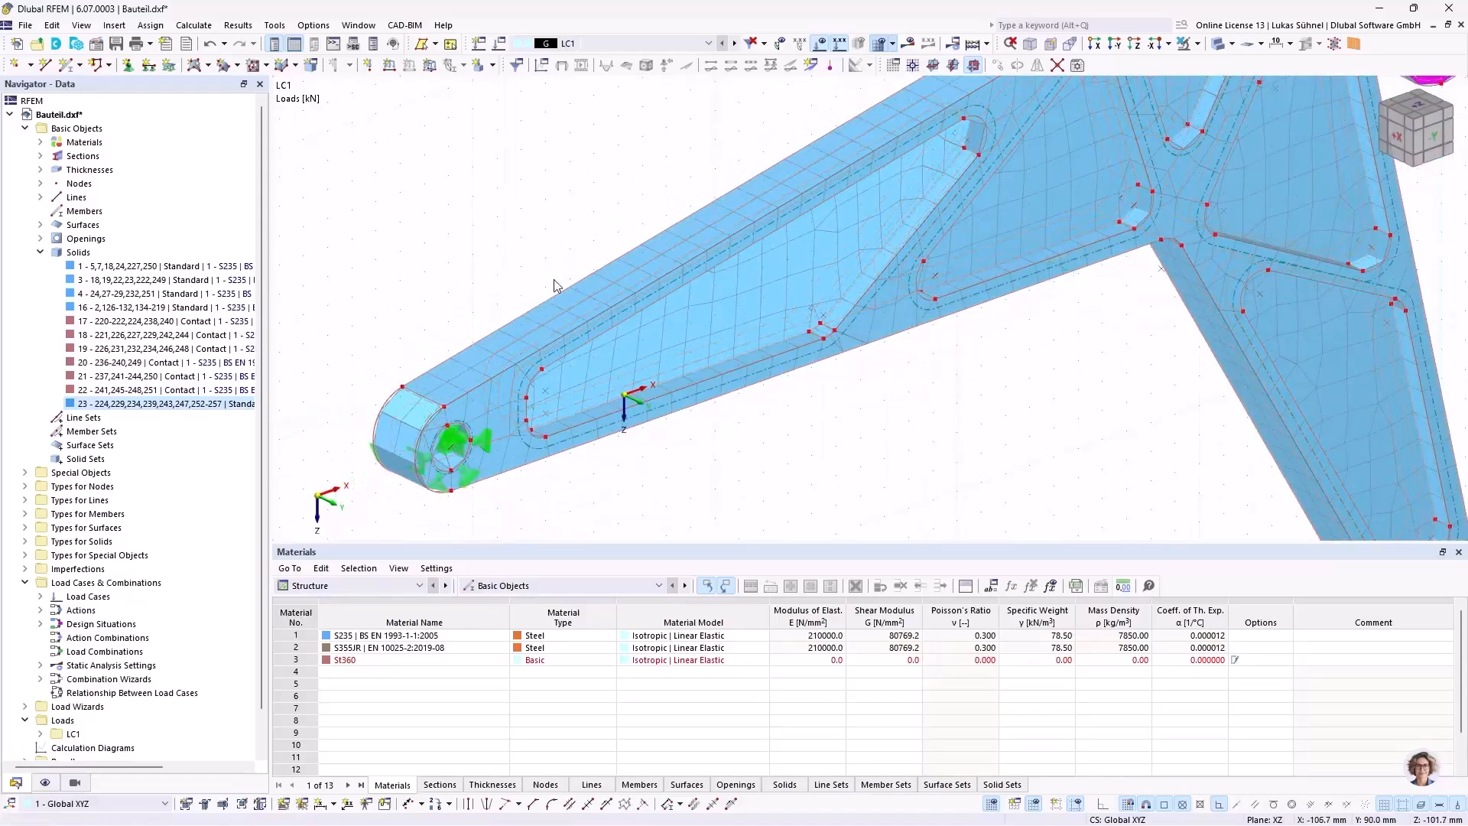
scroll(513, 268, down, 3)
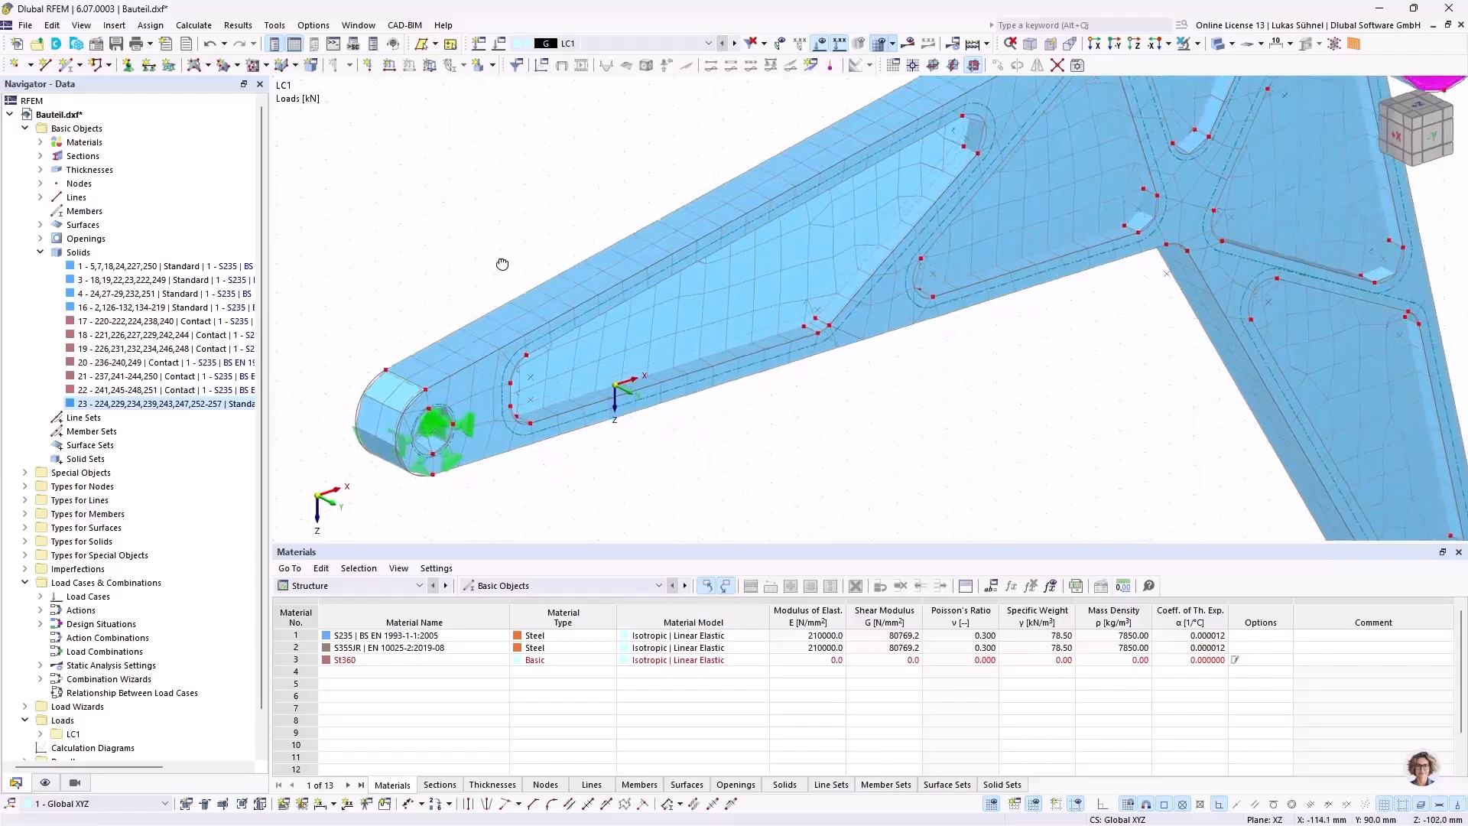
middle_drag(766, 412, 763, 449)
scroll(780, 444, down, 2)
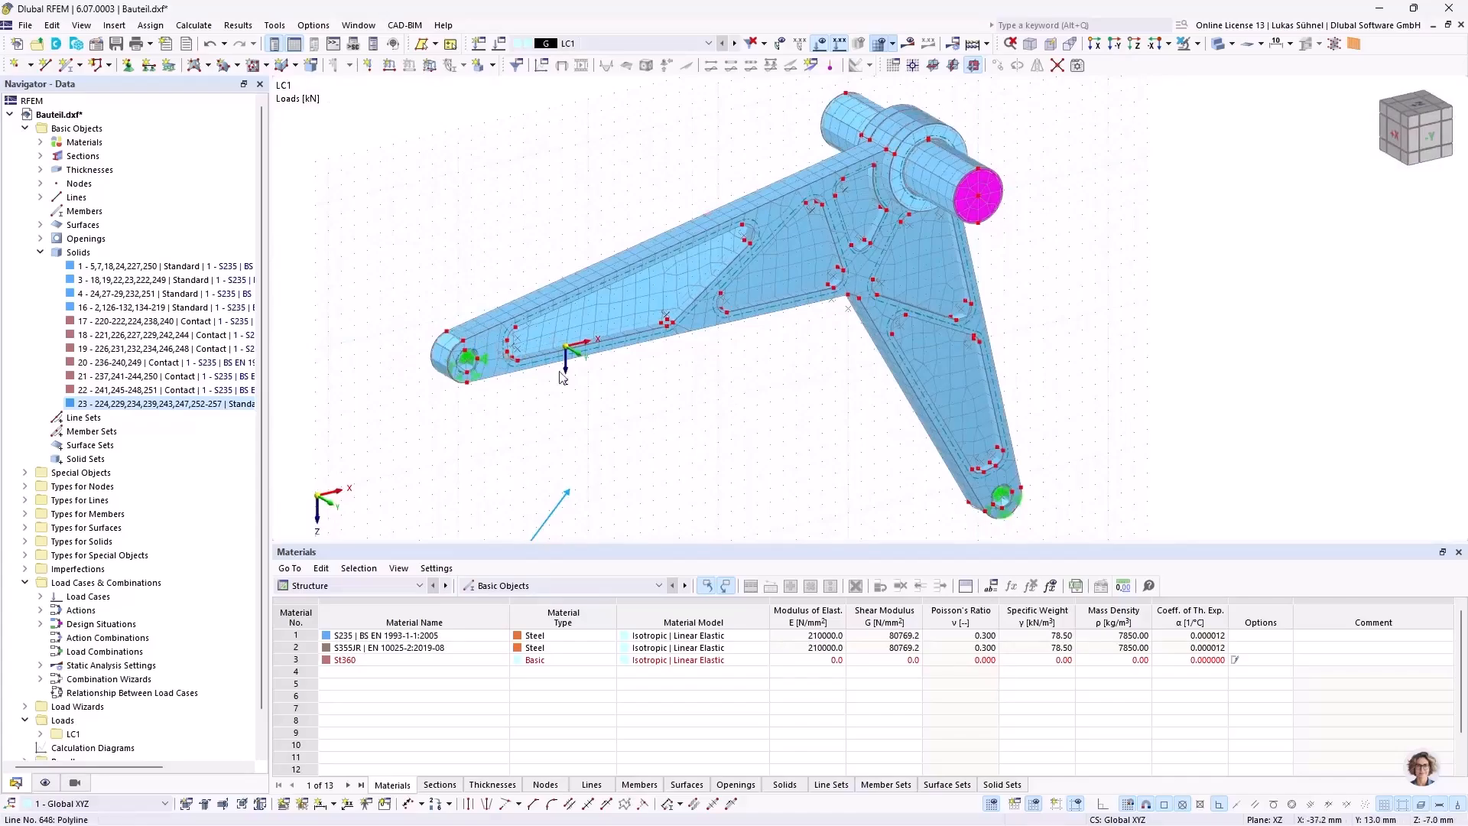
mouse_move(679, 413)
ctrl+middle_down()
mouse_move(607, 383)
mouse_move(666, 412)
ctrl+middle_up()
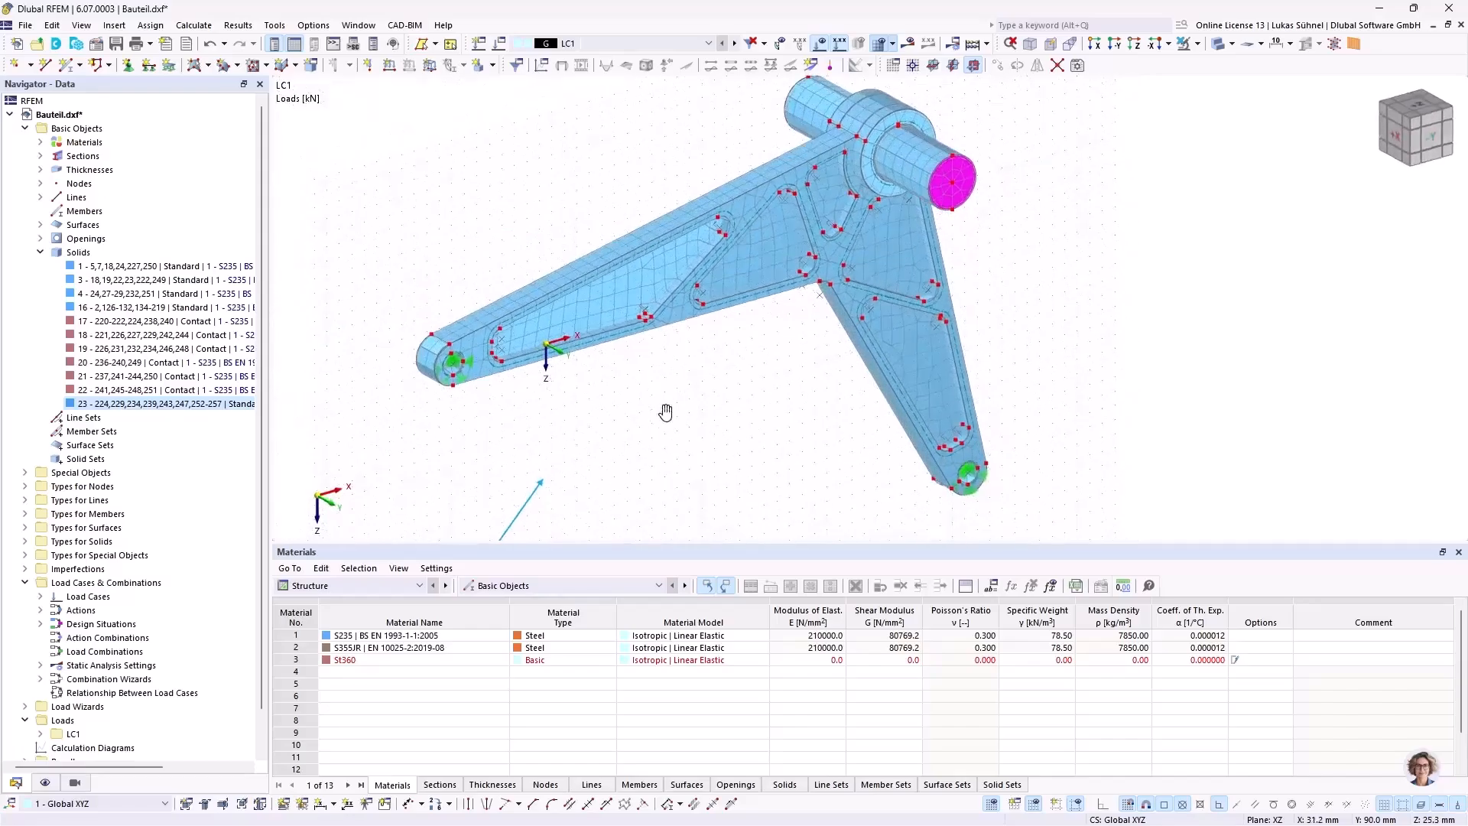
scroll(910, 99, up, 5)
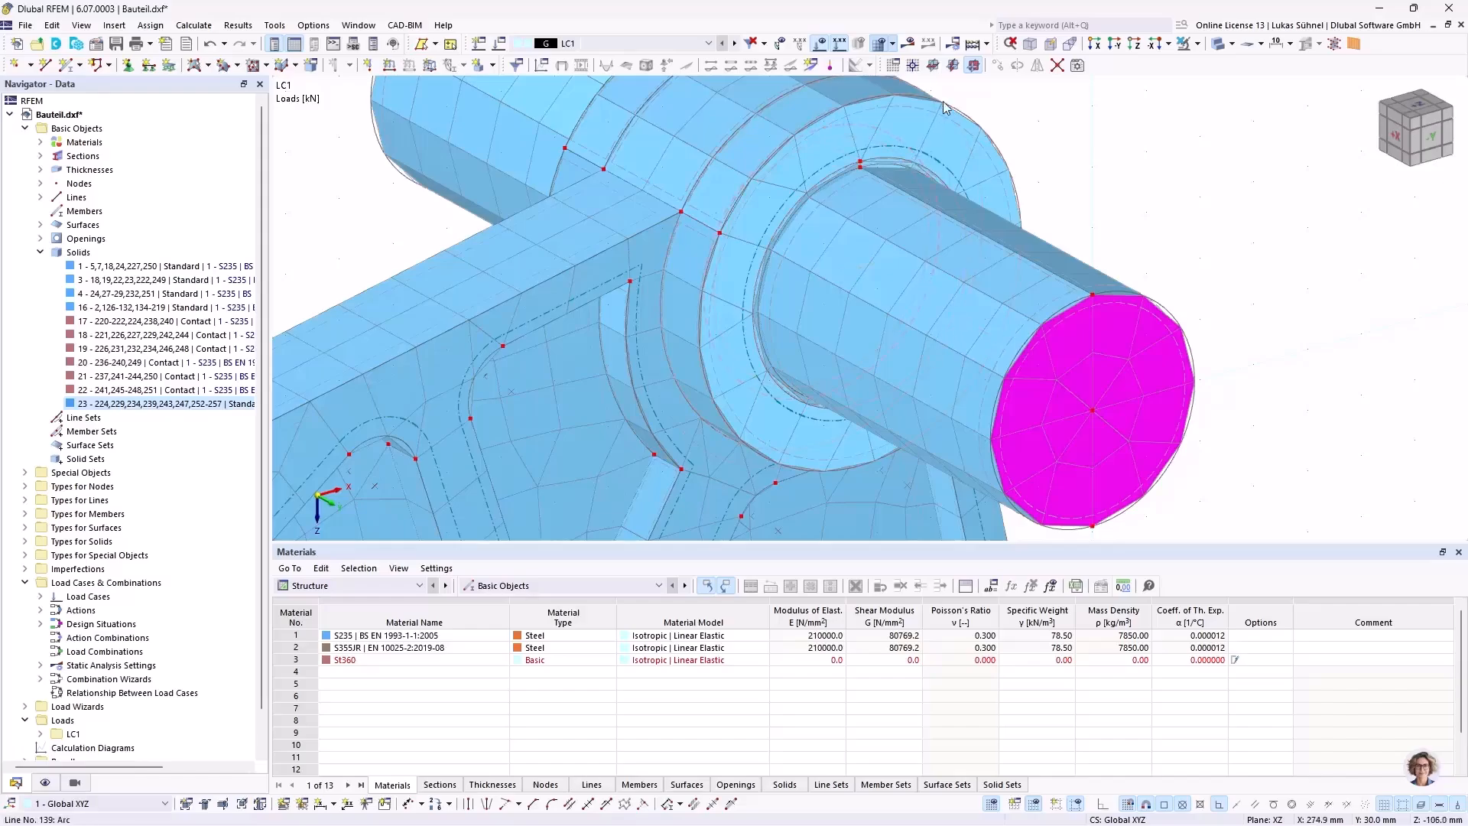
scroll(917, 149, down, 5)
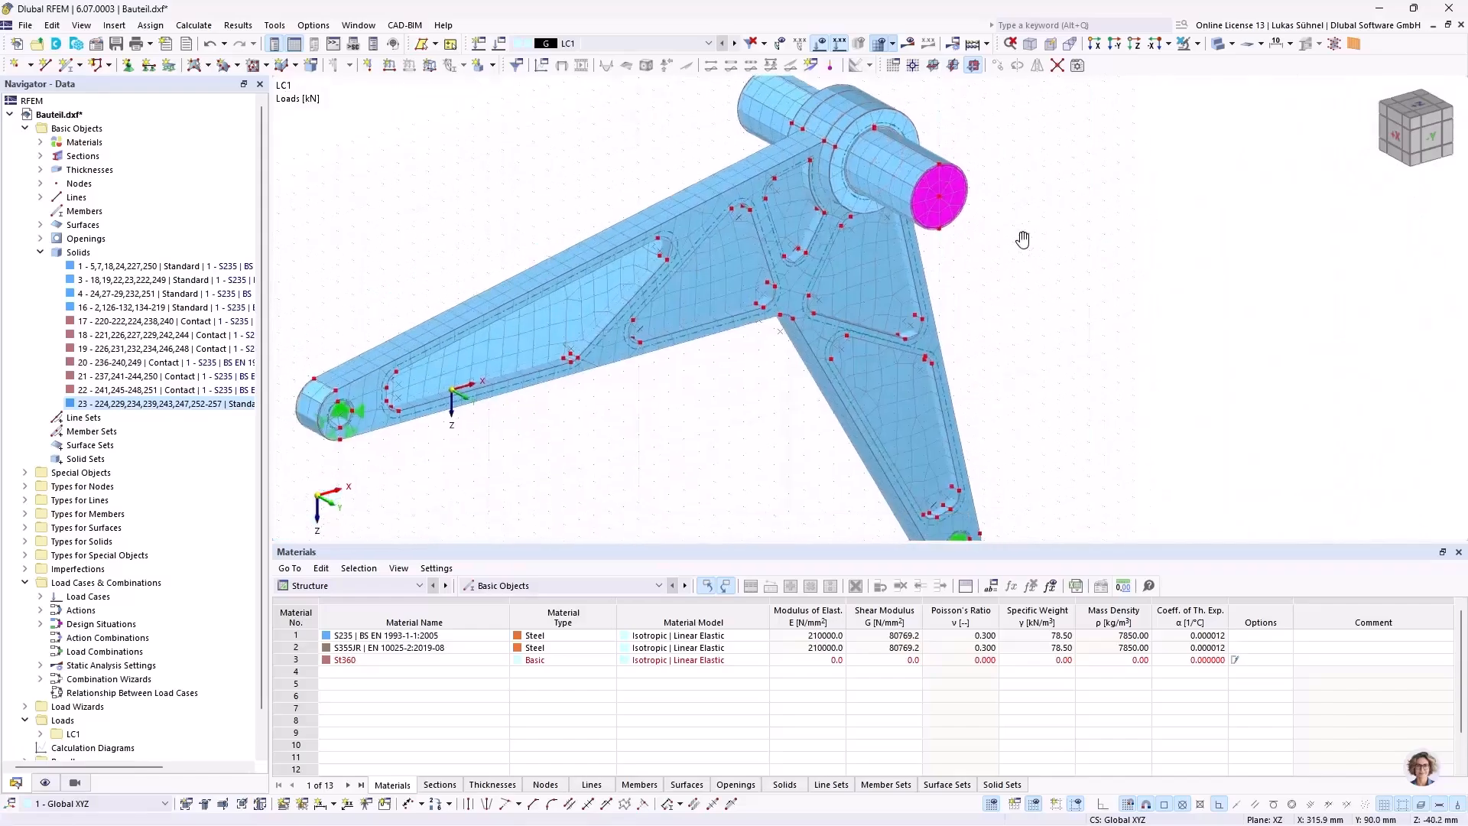
scroll(1003, 222, down, 3)
middle_drag(843, 324, 760, 327)
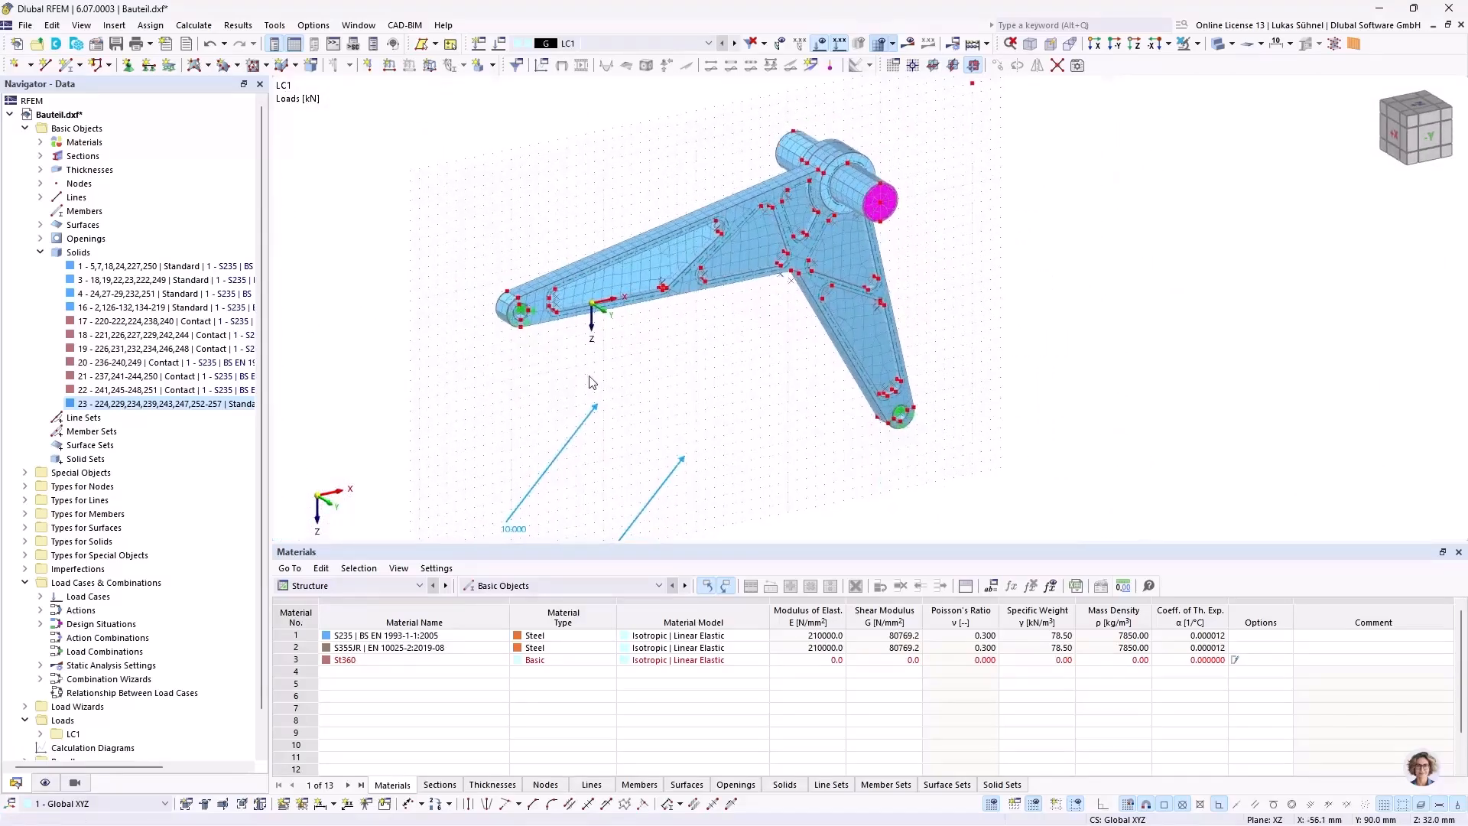
Step: Turn on the mesh quality display and exclude surfaces so that it covers only the solids
click(45, 782)
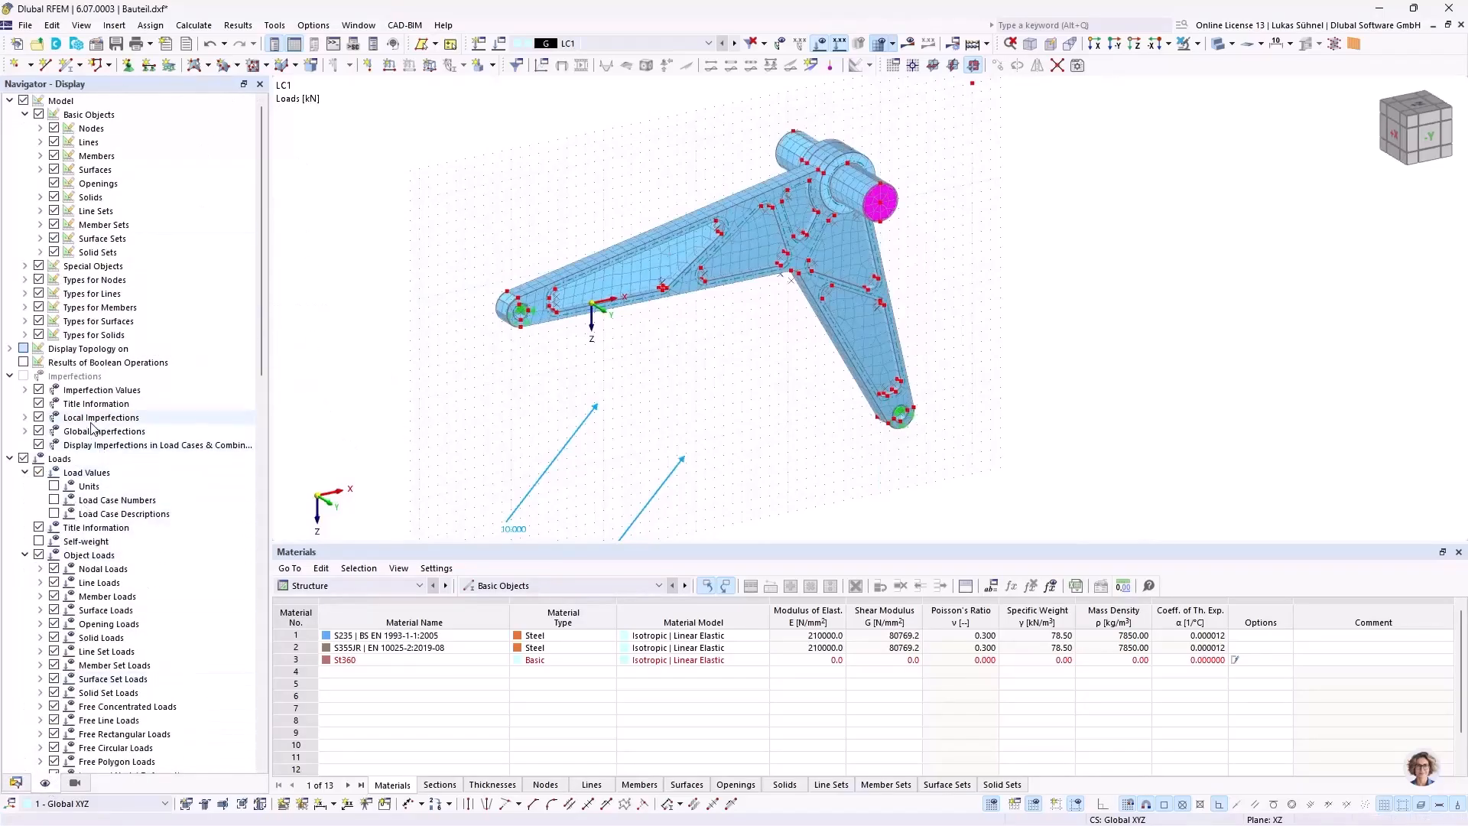
scroll(100, 425, down, 12)
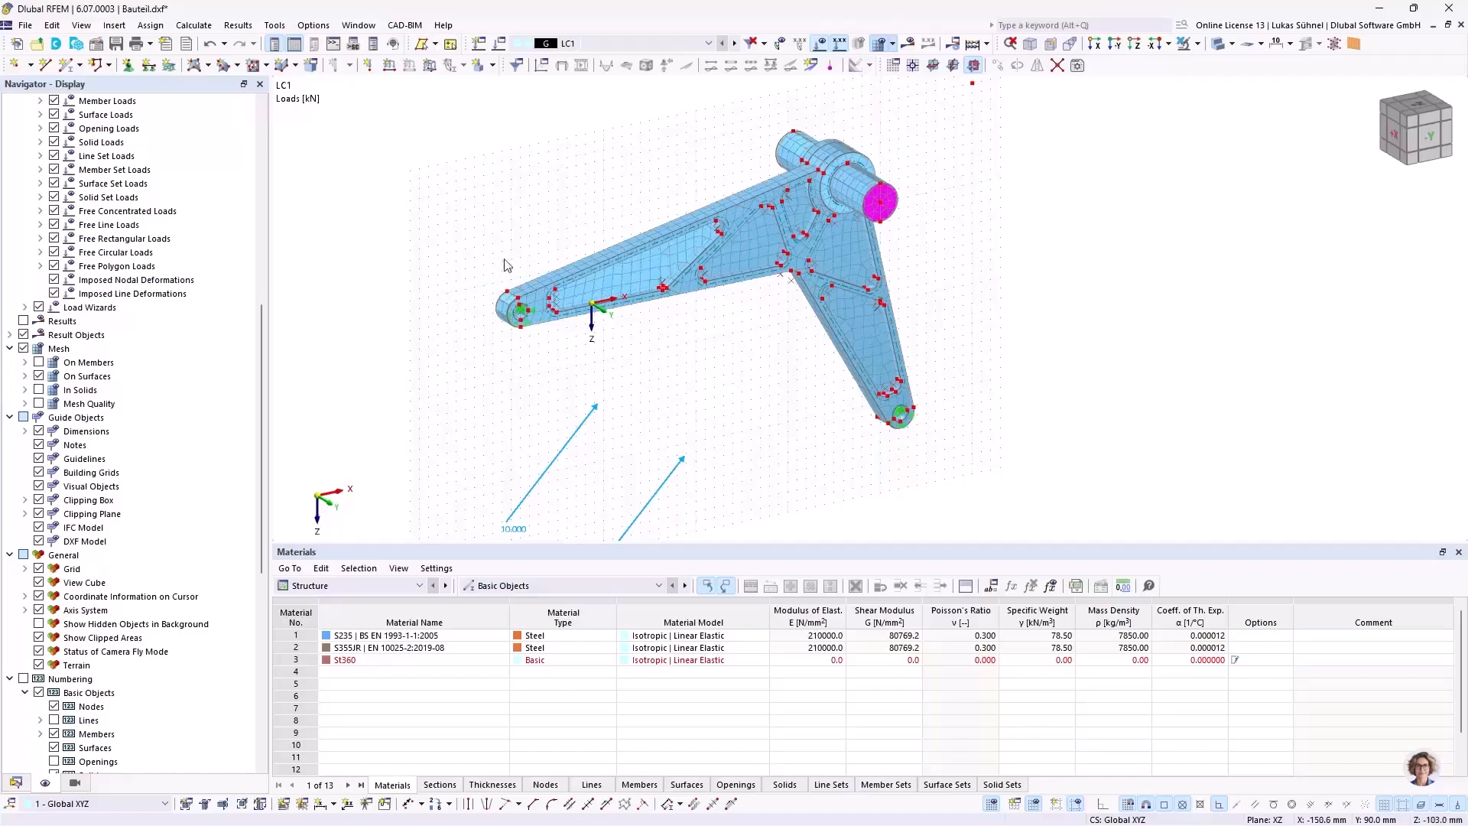
click(38, 404)
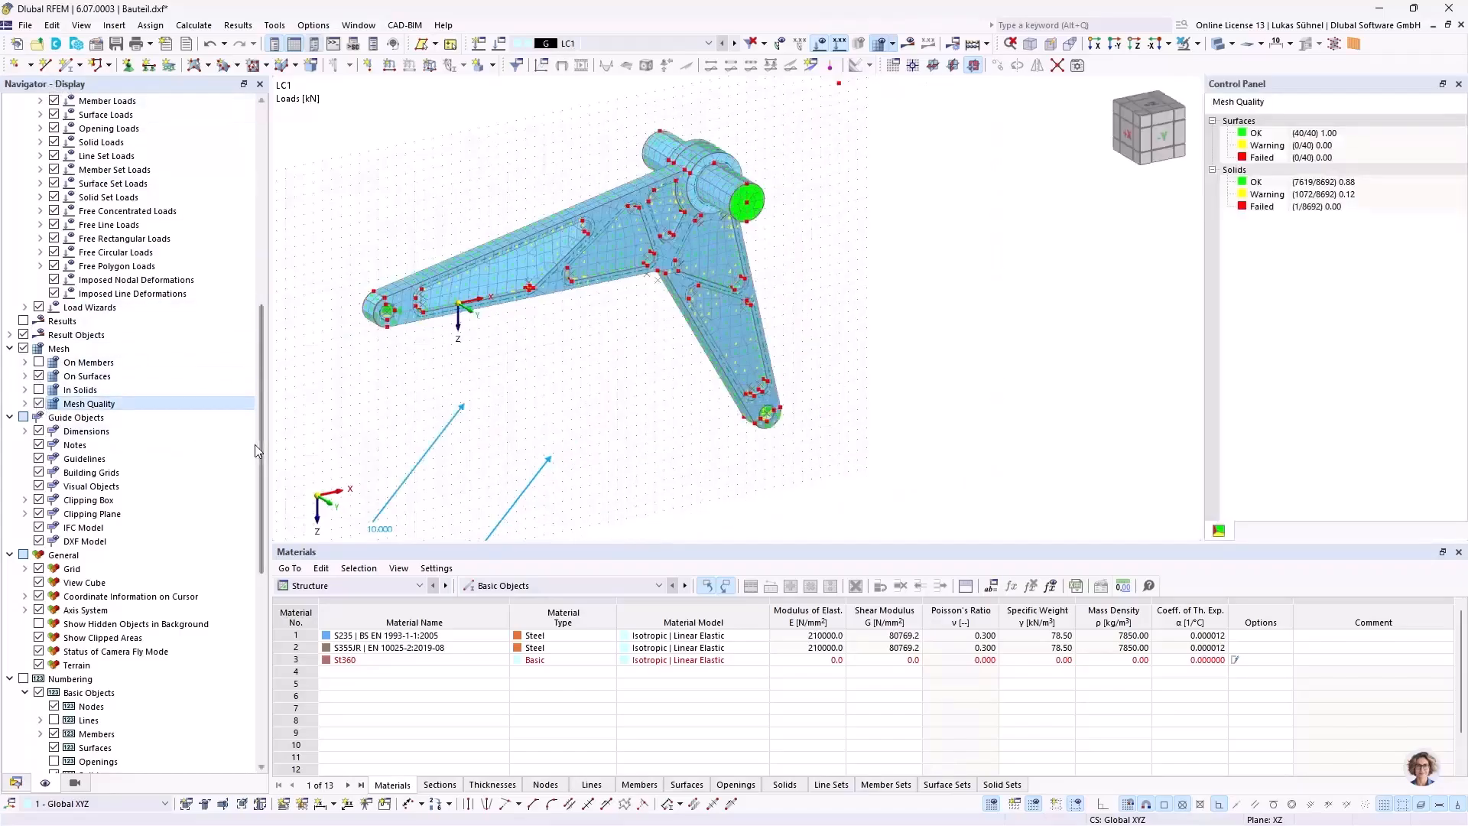
click(24, 403)
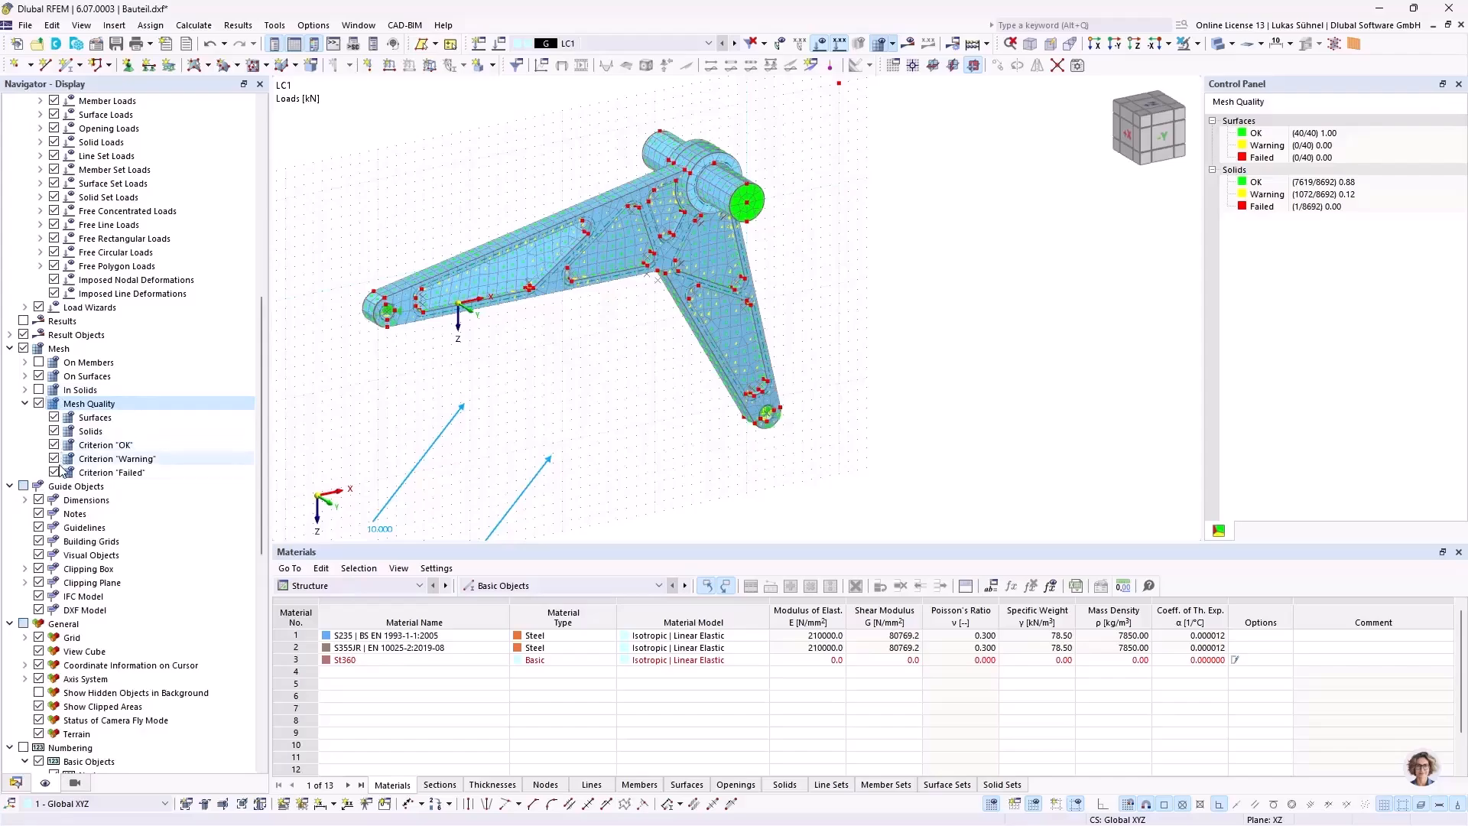
click(54, 418)
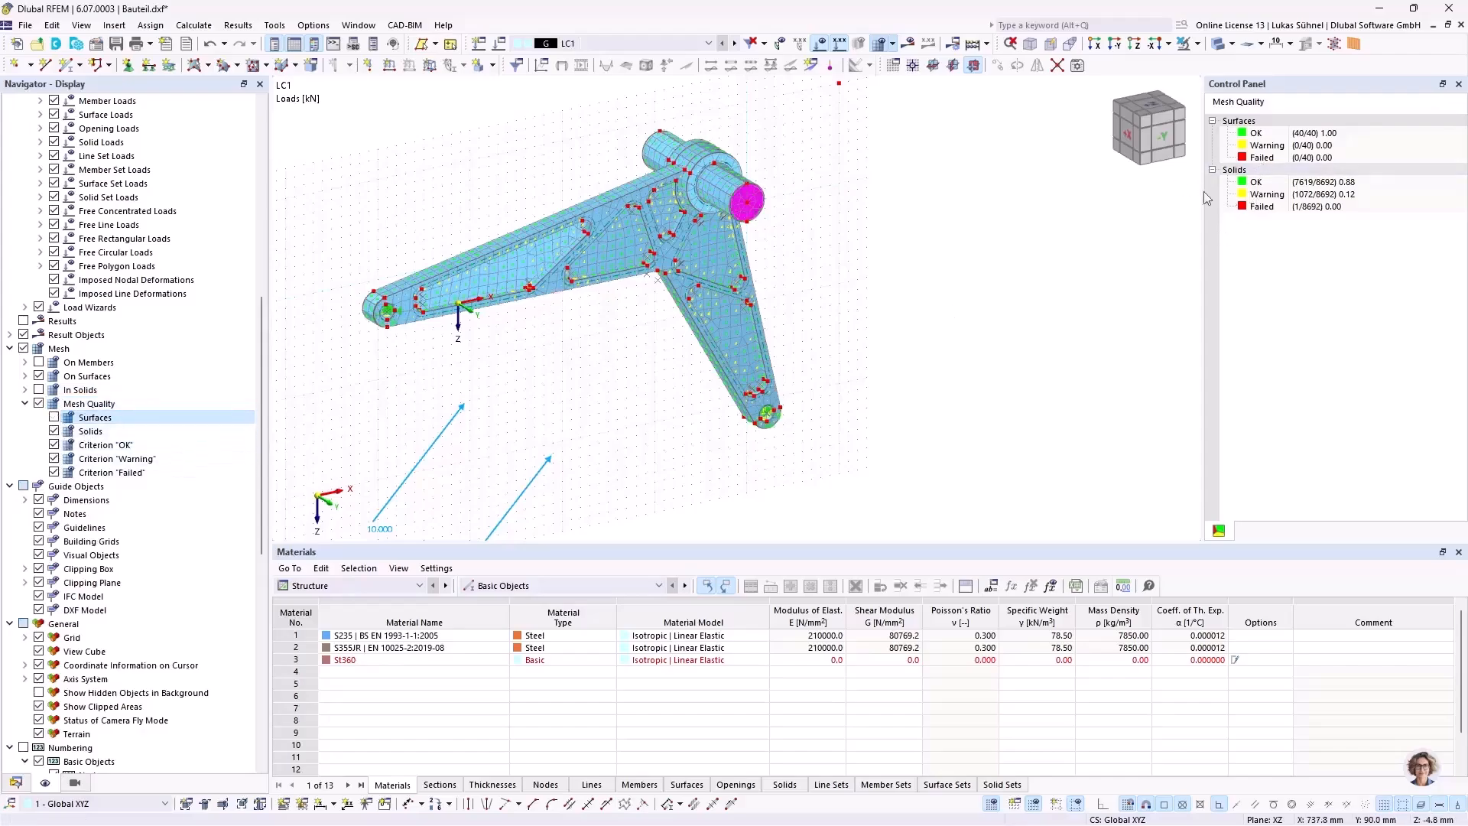
Step: Collapse the surface statistics and examine the OK, Warning and Failed element counts for the solids
scroll(528, 200, up, 3)
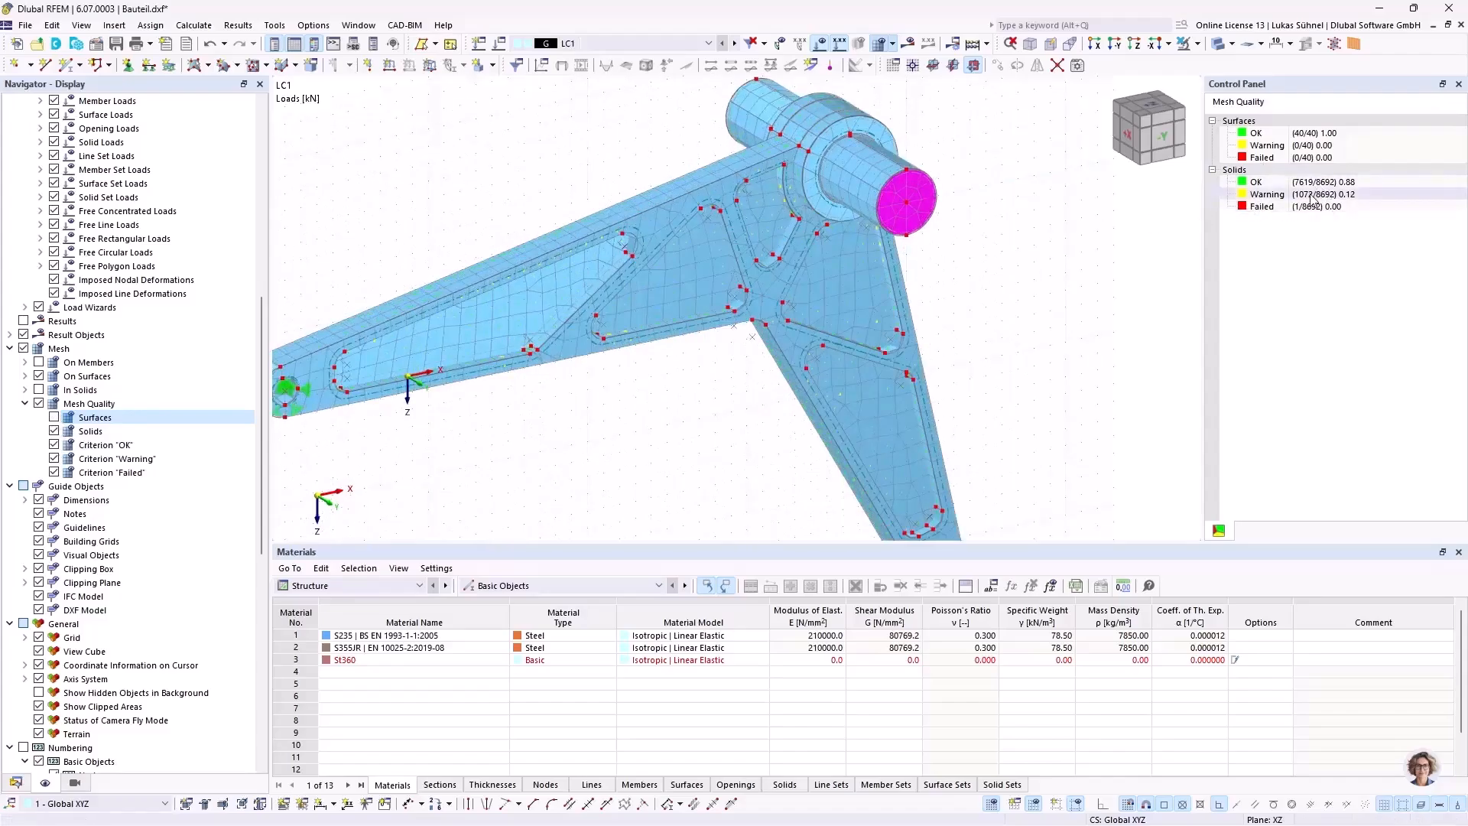
click(1213, 121)
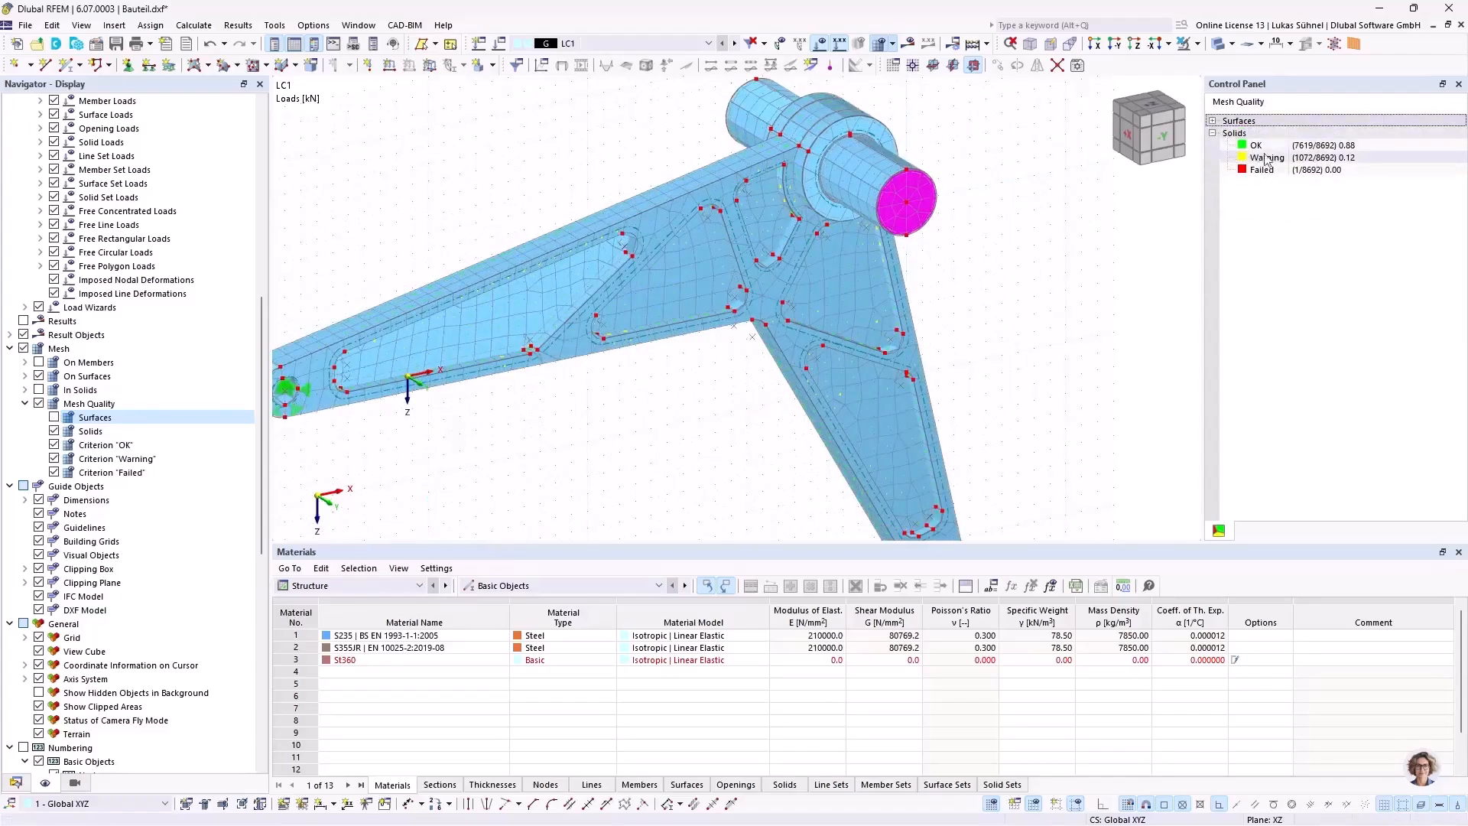
click(1334, 149)
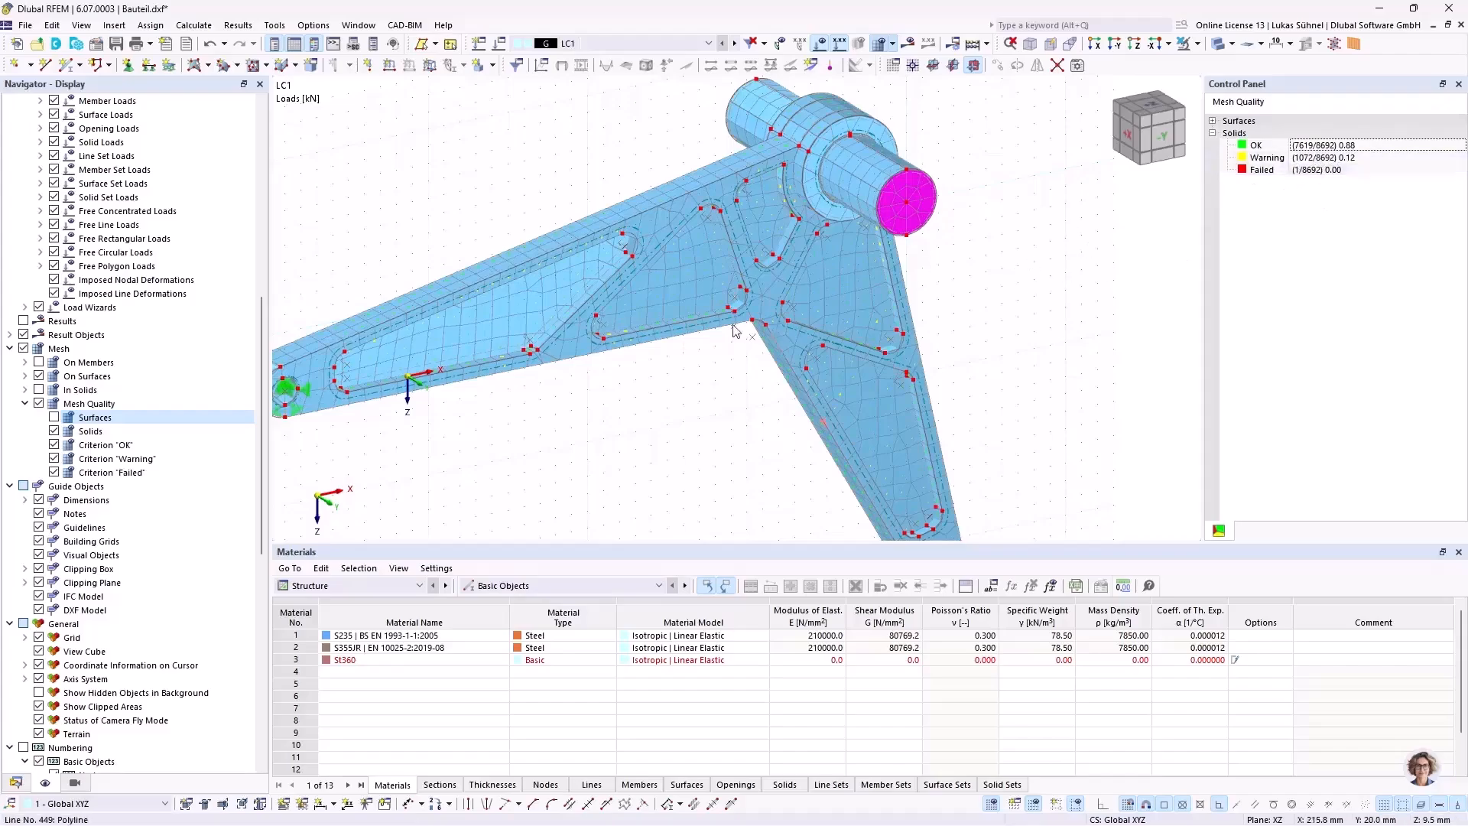
scroll(740, 330, down, 3)
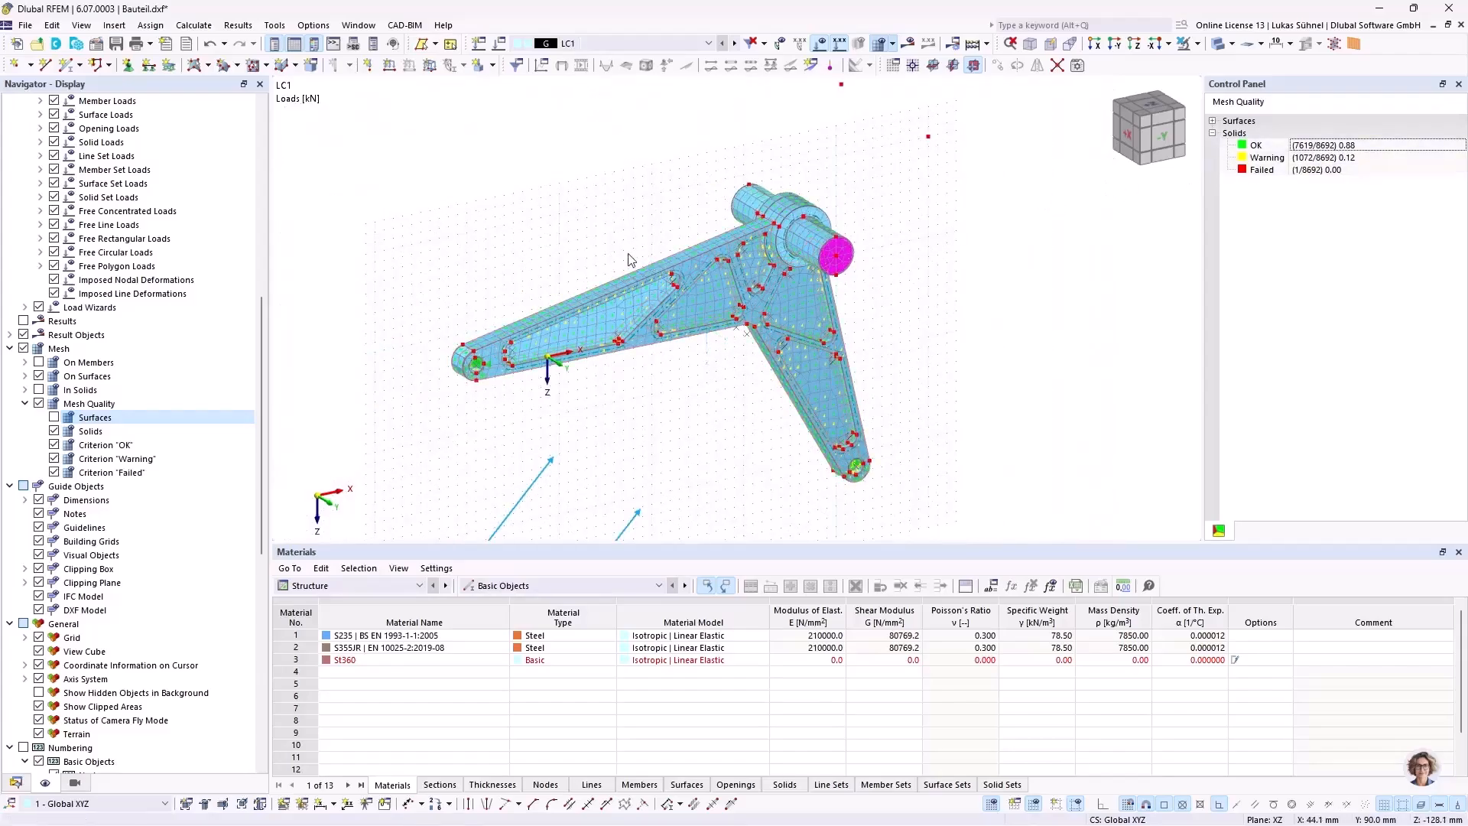
Step: Review the mesh quality criteria for solids and close the mesh settings without making changes
click(206, 27)
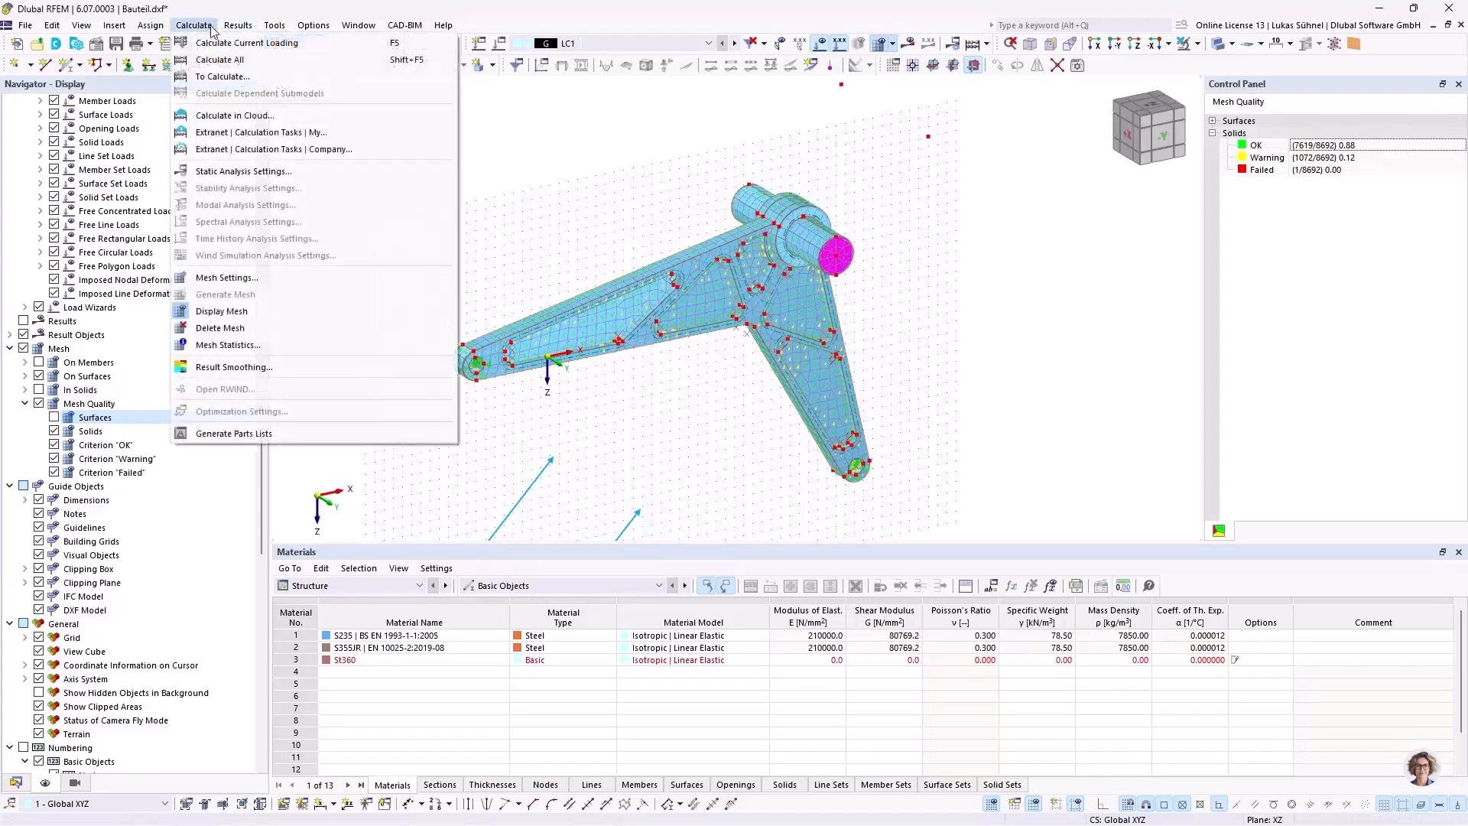
click(268, 279)
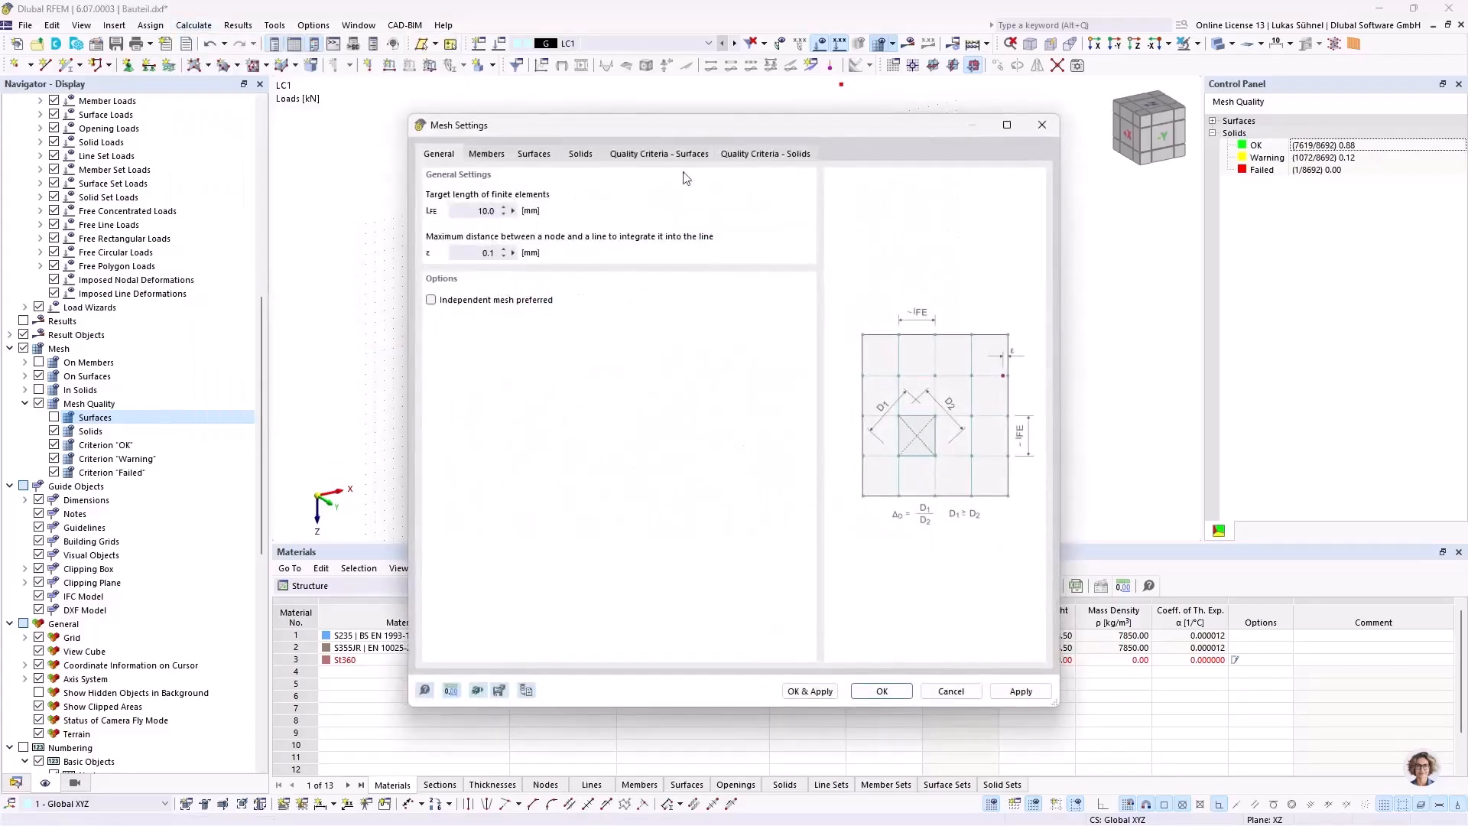
click(738, 155)
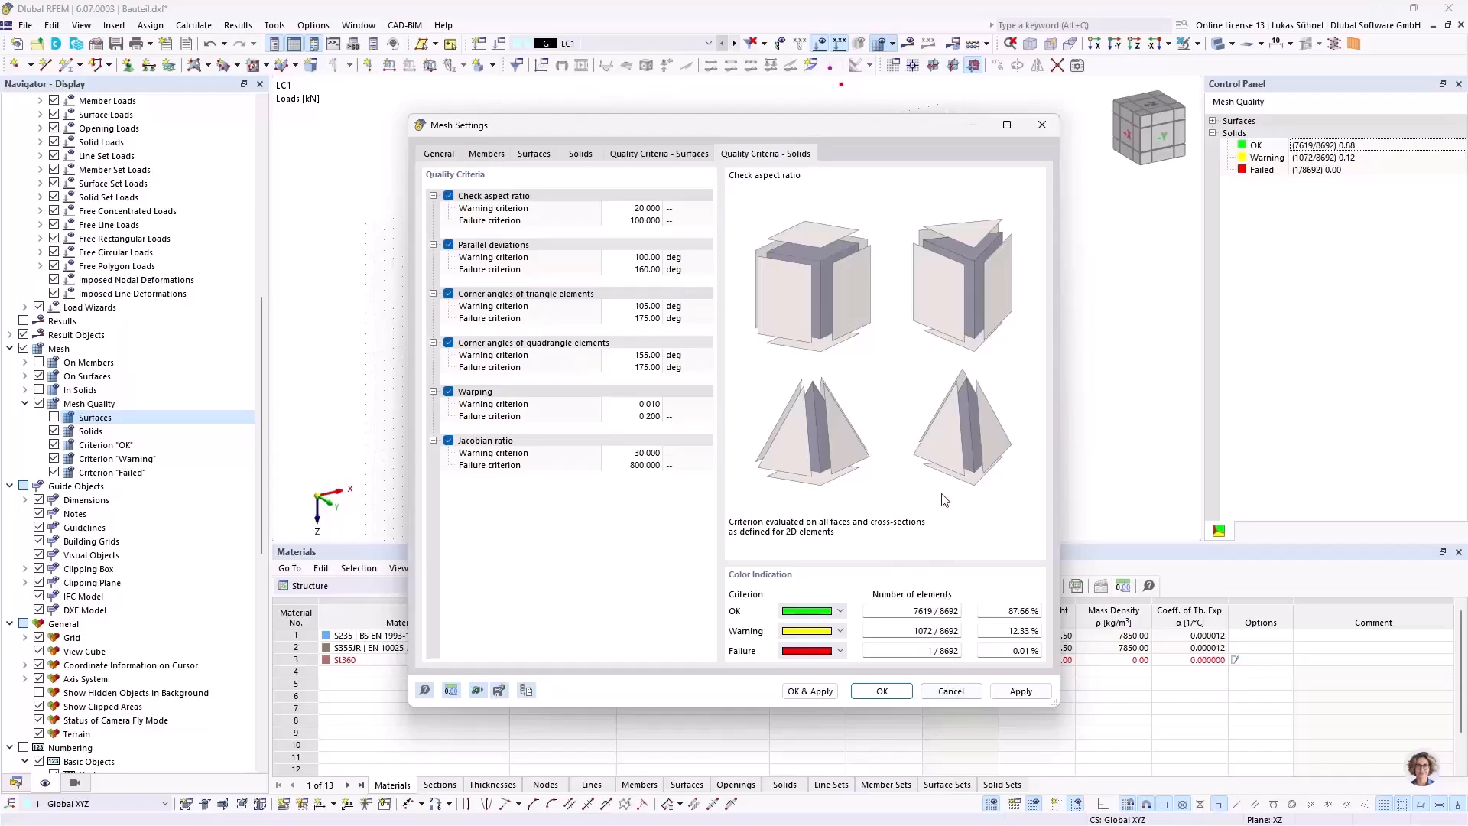
click(952, 695)
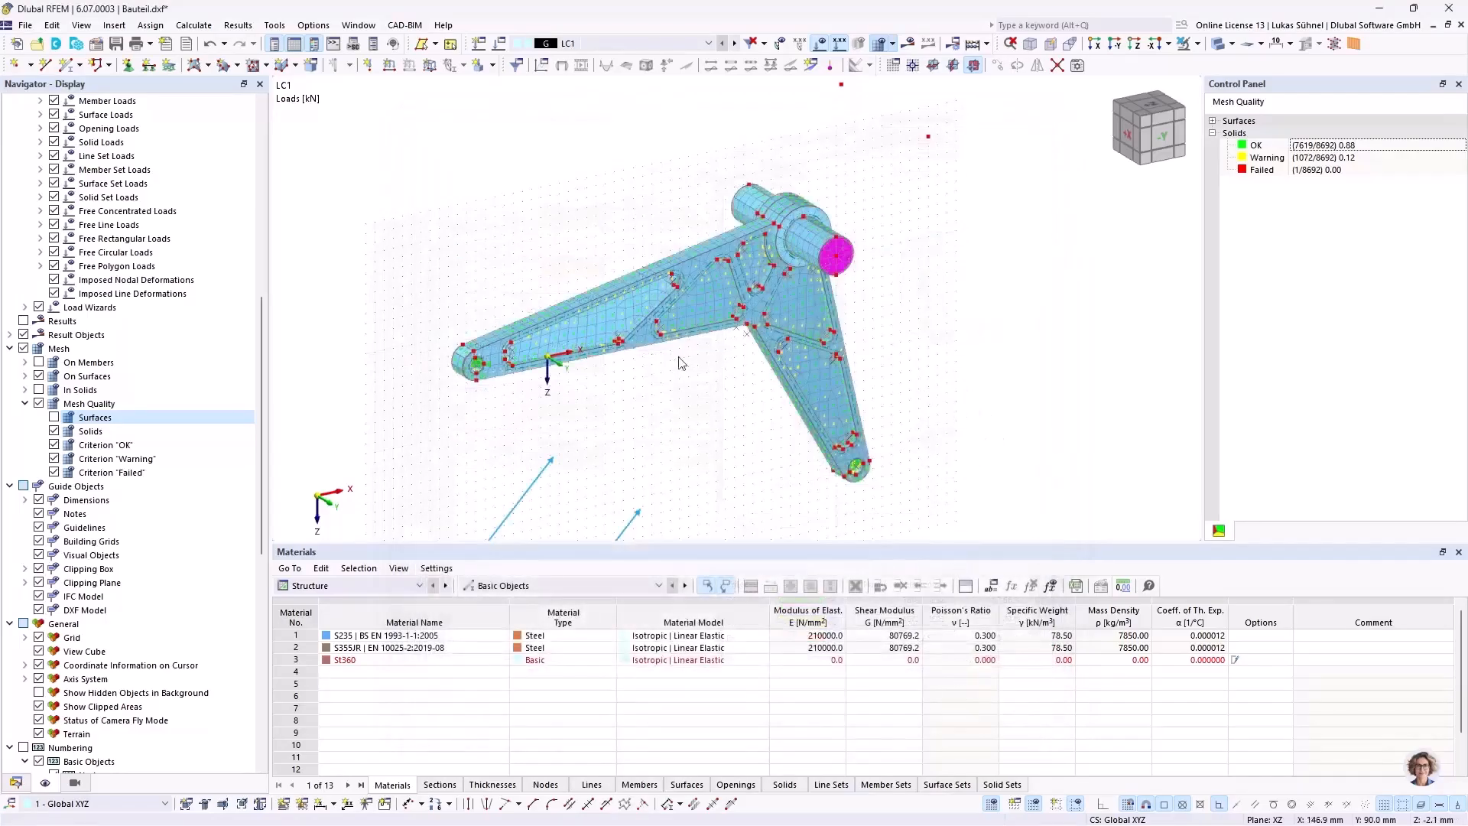
Step: Refine the target finite element length to 4 mm and regenerate the mesh
scroll(646, 380, up, 1)
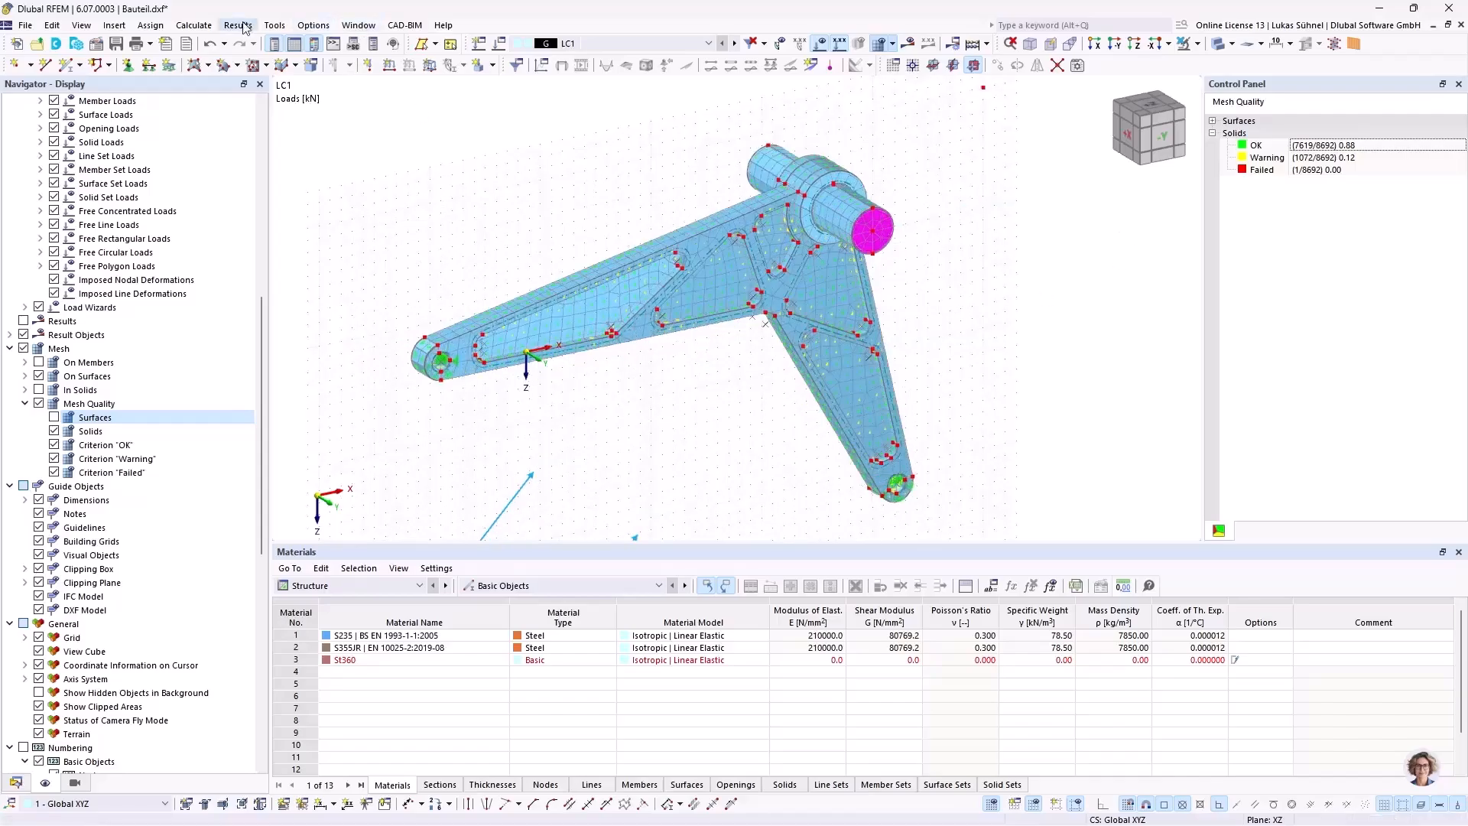
click(193, 25)
click(289, 298)
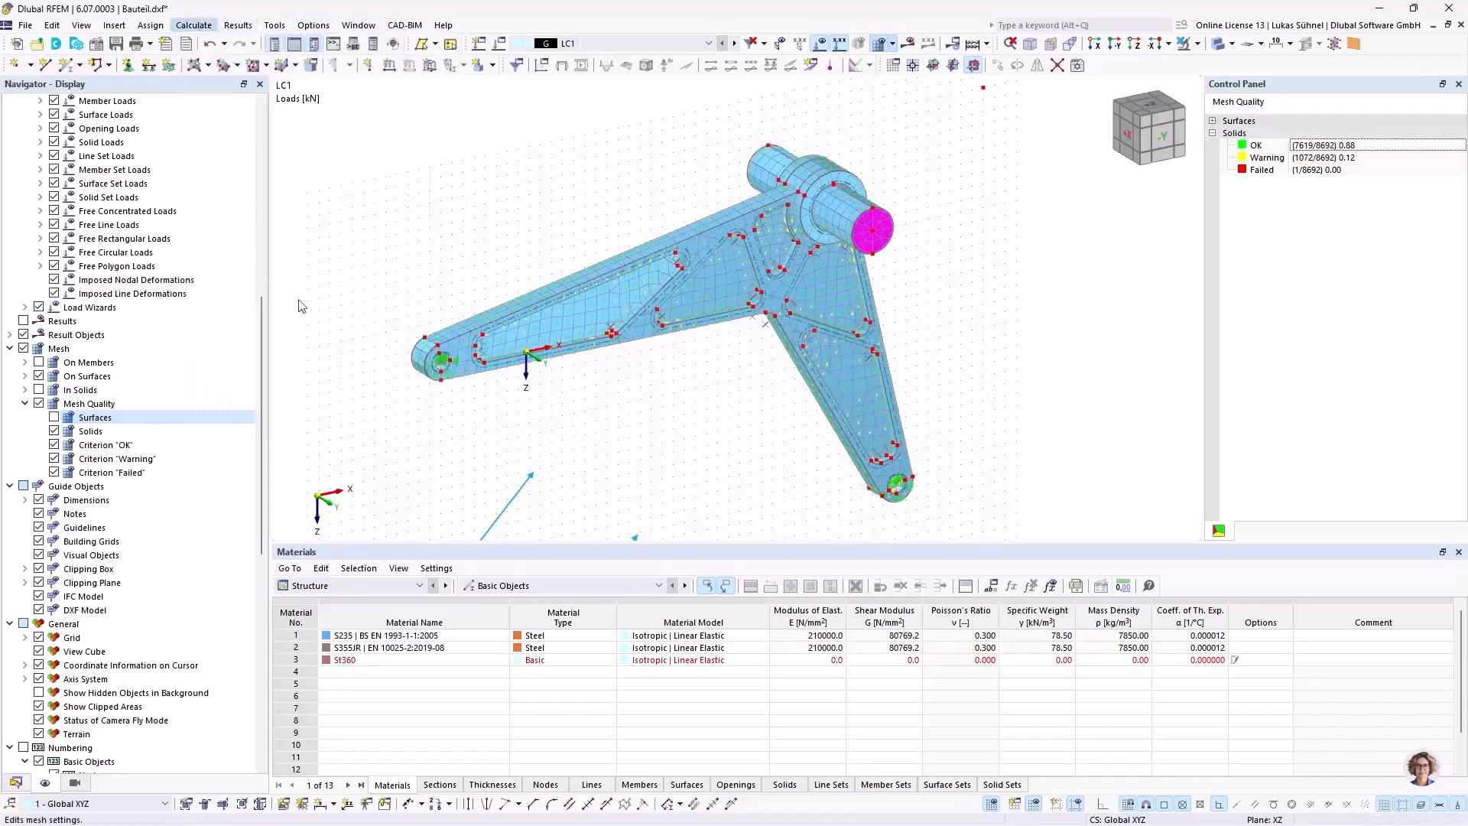
click(467, 215)
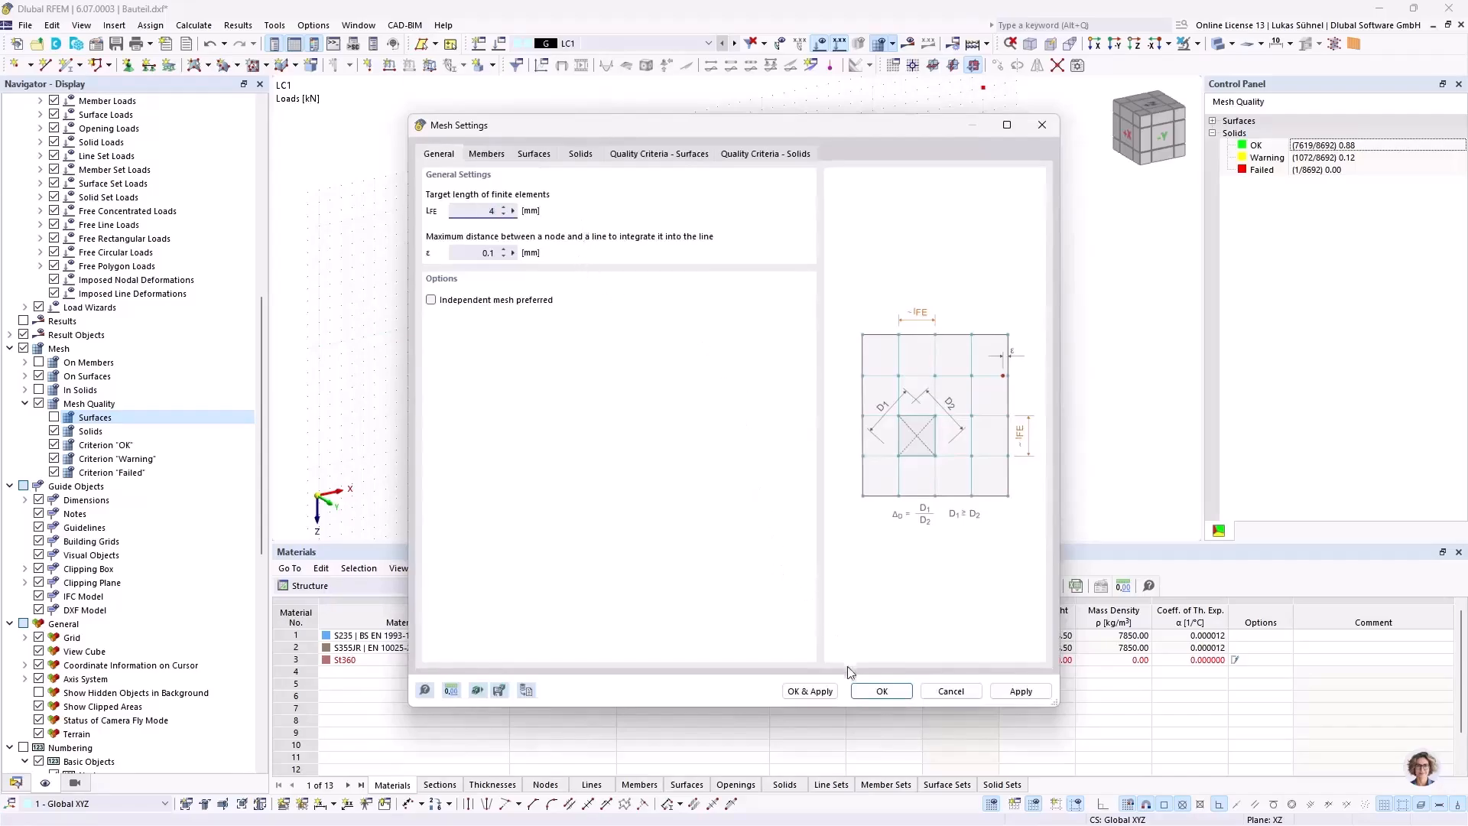
click(811, 691)
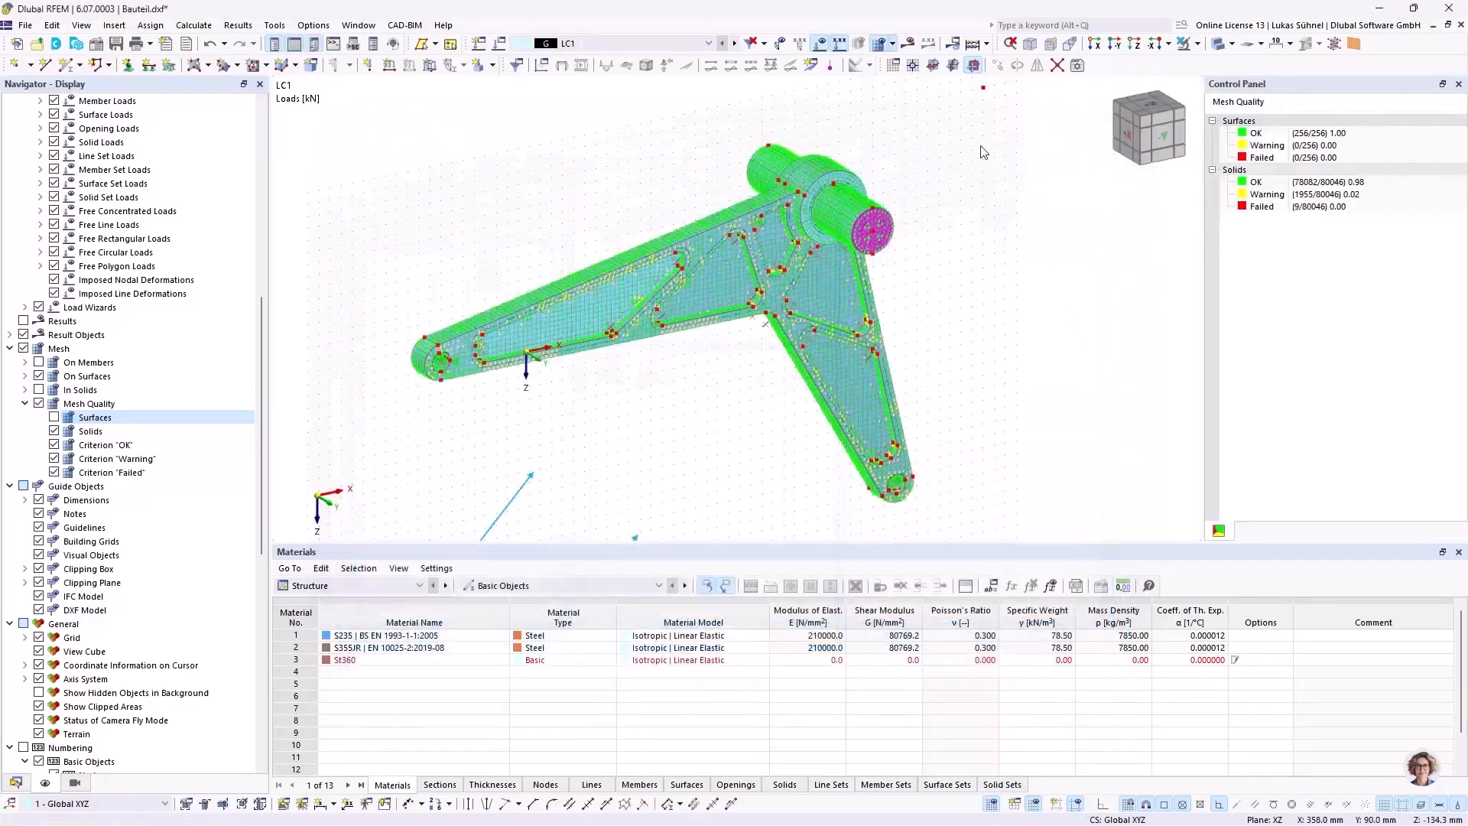
Step: Examine the solid quality statistics and the refined mesh on the arms and hub
click(1212, 120)
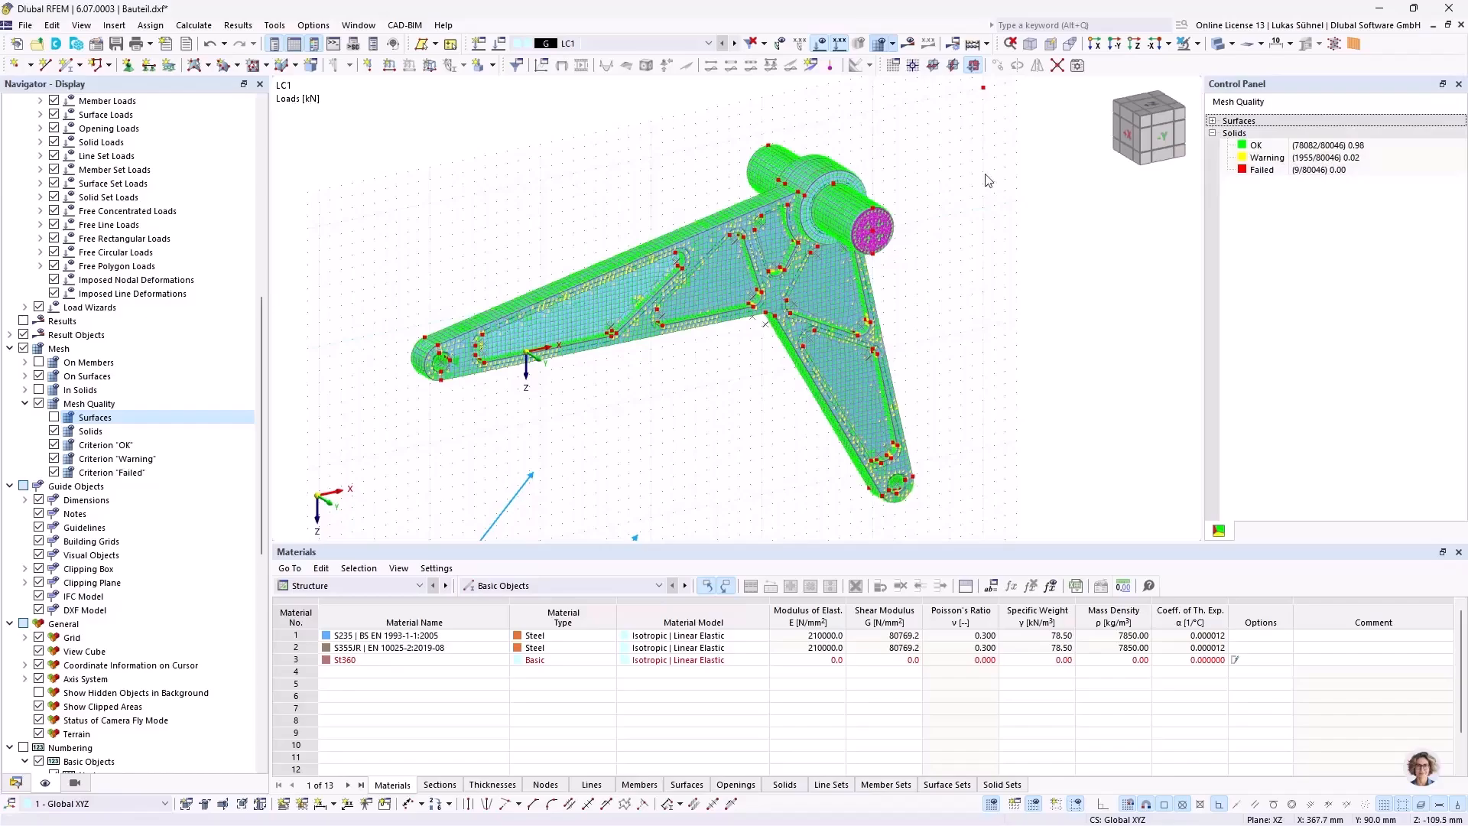
scroll(619, 203, up, 4)
ctrl+middle_drag(619, 203, 712, 189)
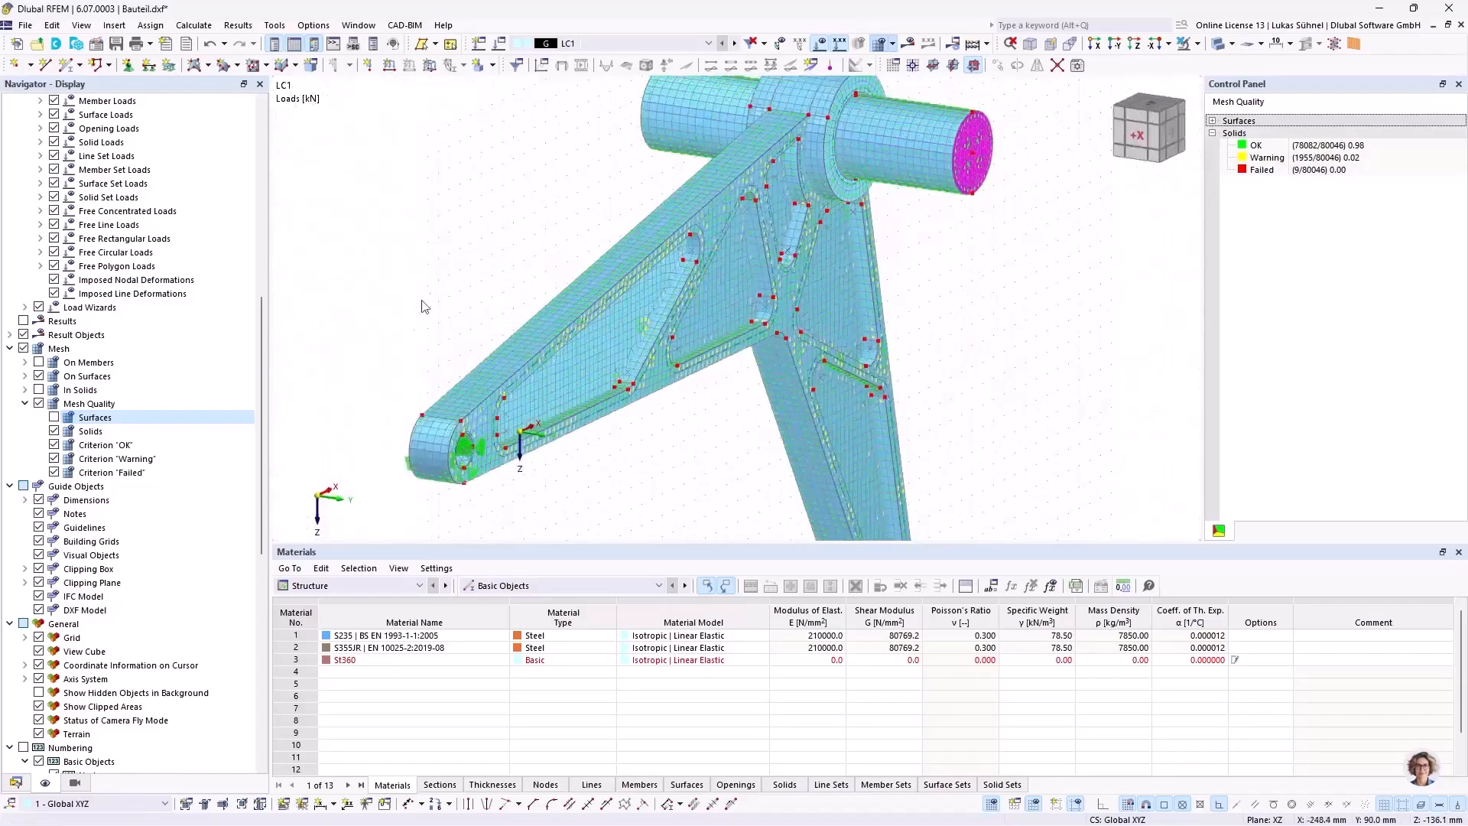
Step: Turn off the mesh quality display and examine the plain finite element mesh around the hub and shaft
scroll(410, 454, up, 5)
scroll(512, 203, down, 3)
middle_drag(512, 201, 492, 230)
scroll(493, 238, down, 4)
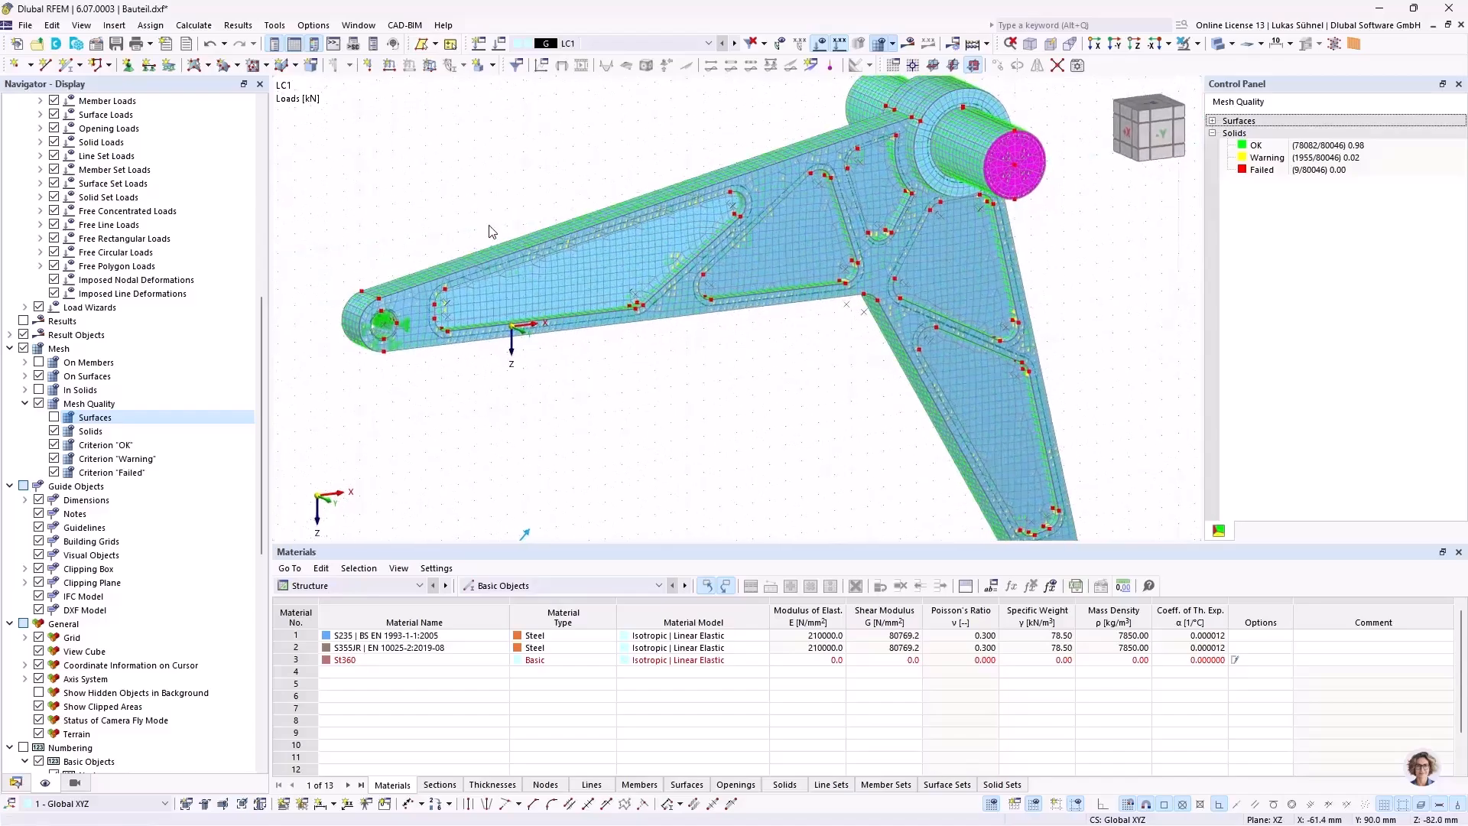
click(39, 403)
ctrl+middle_drag(825, 448, 780, 420)
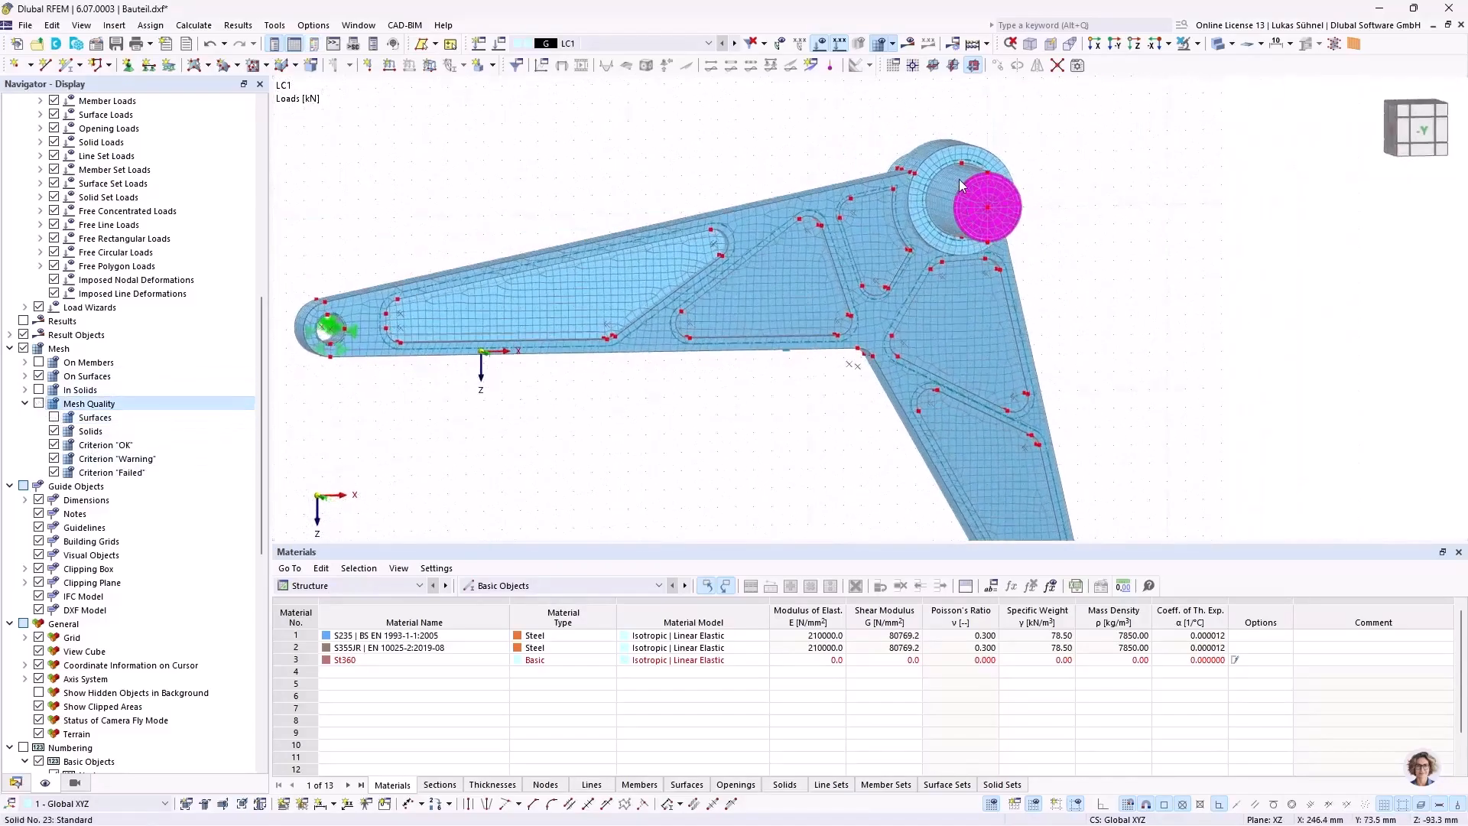
scroll(961, 185, up, 5)
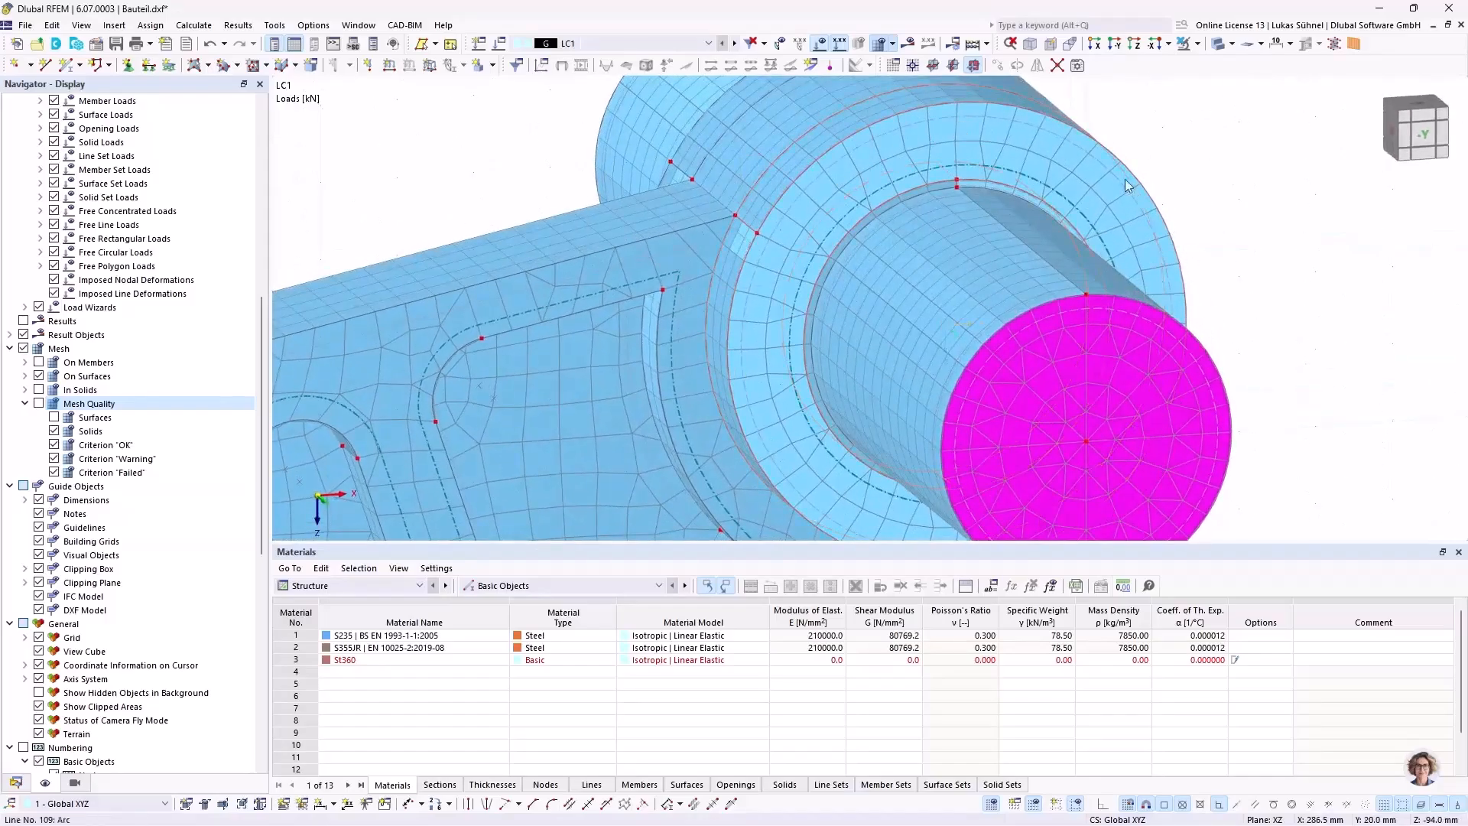
scroll(835, 252, down, 3)
middle_drag(535, 176, 512, 153)
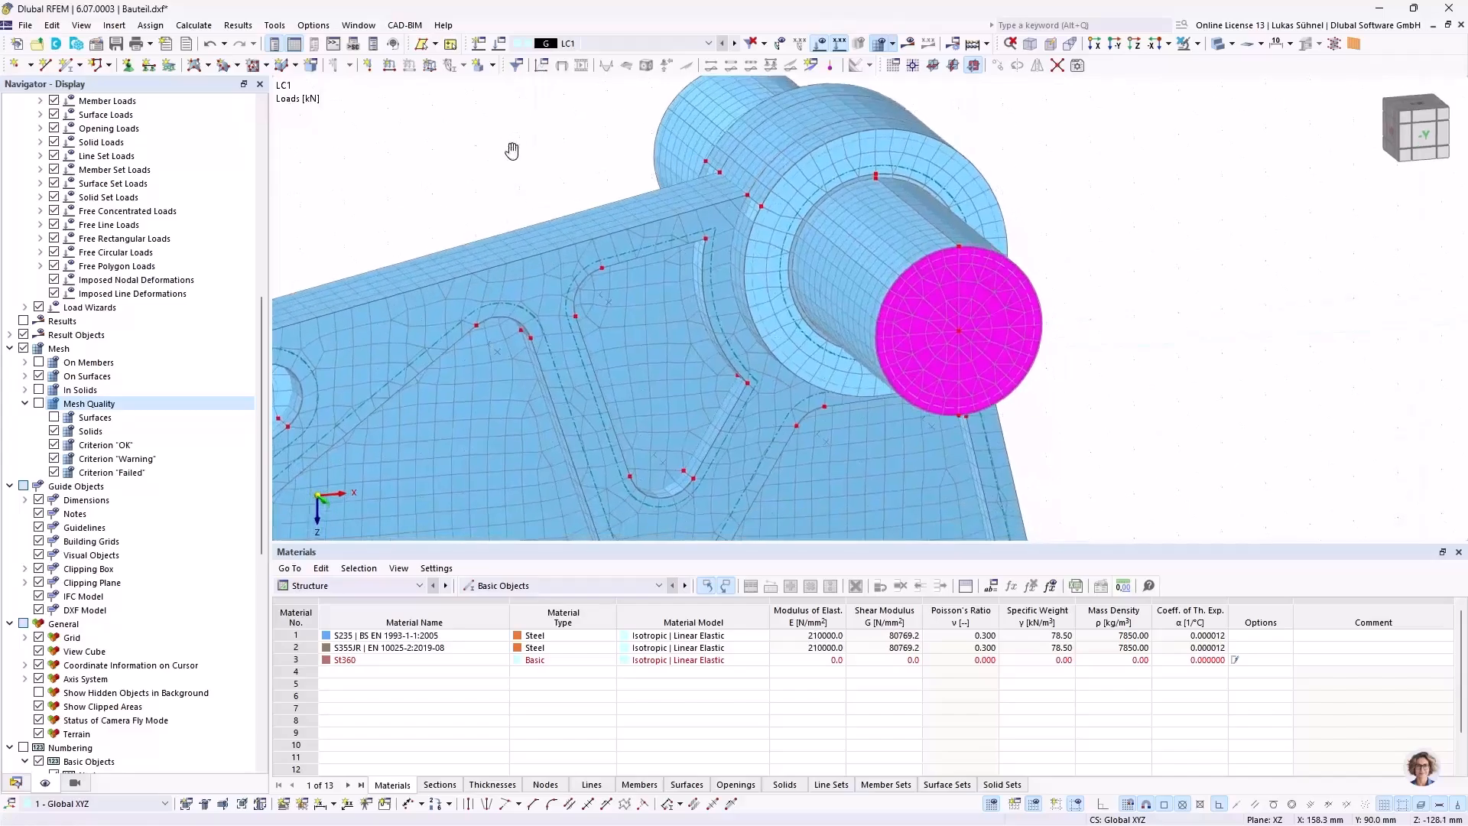
scroll(524, 159, down, 1)
Step: Check the general mesh settings for the target finite element length and close them without making changes
click(193, 26)
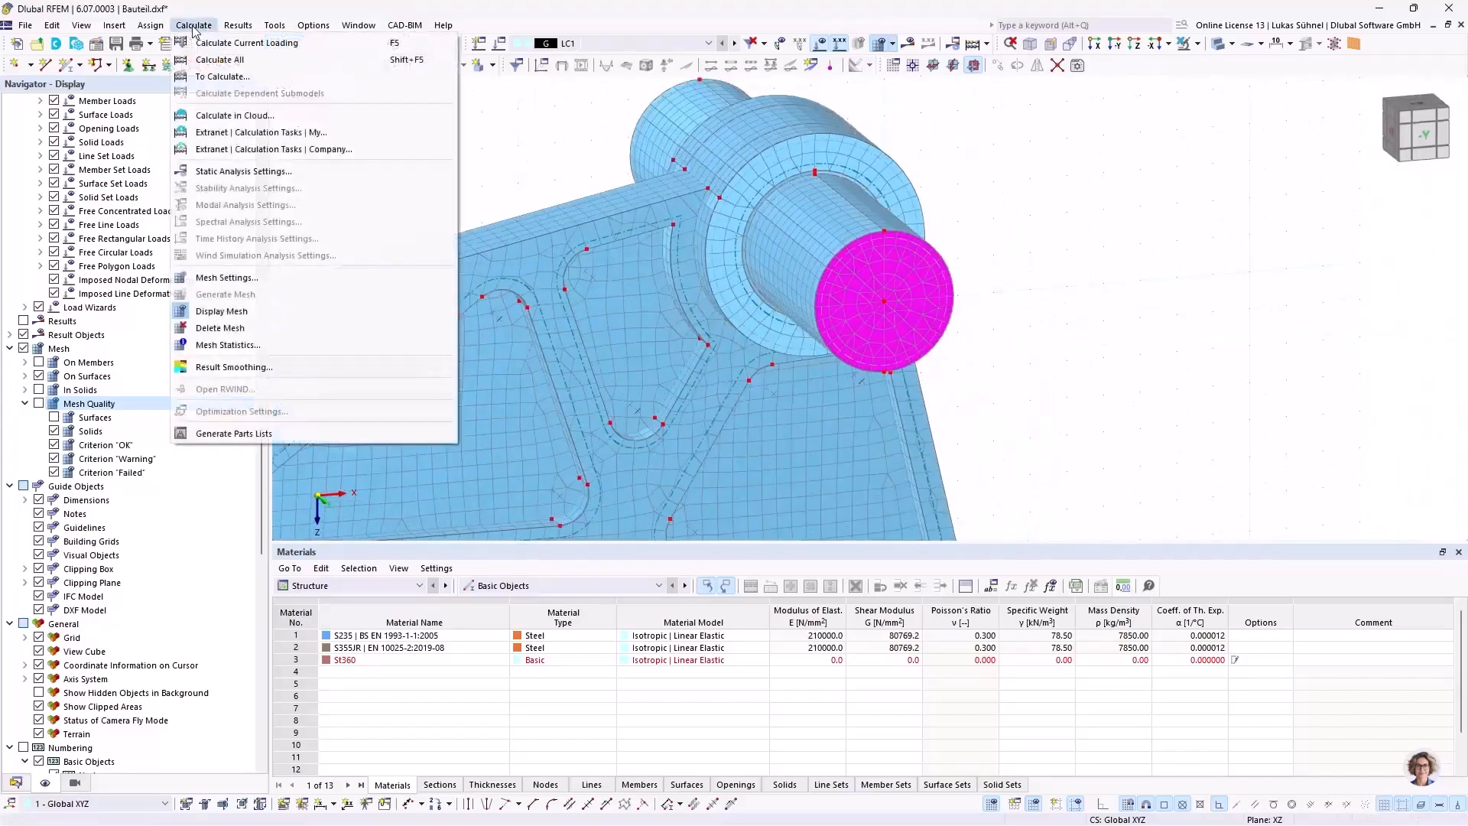
click(229, 277)
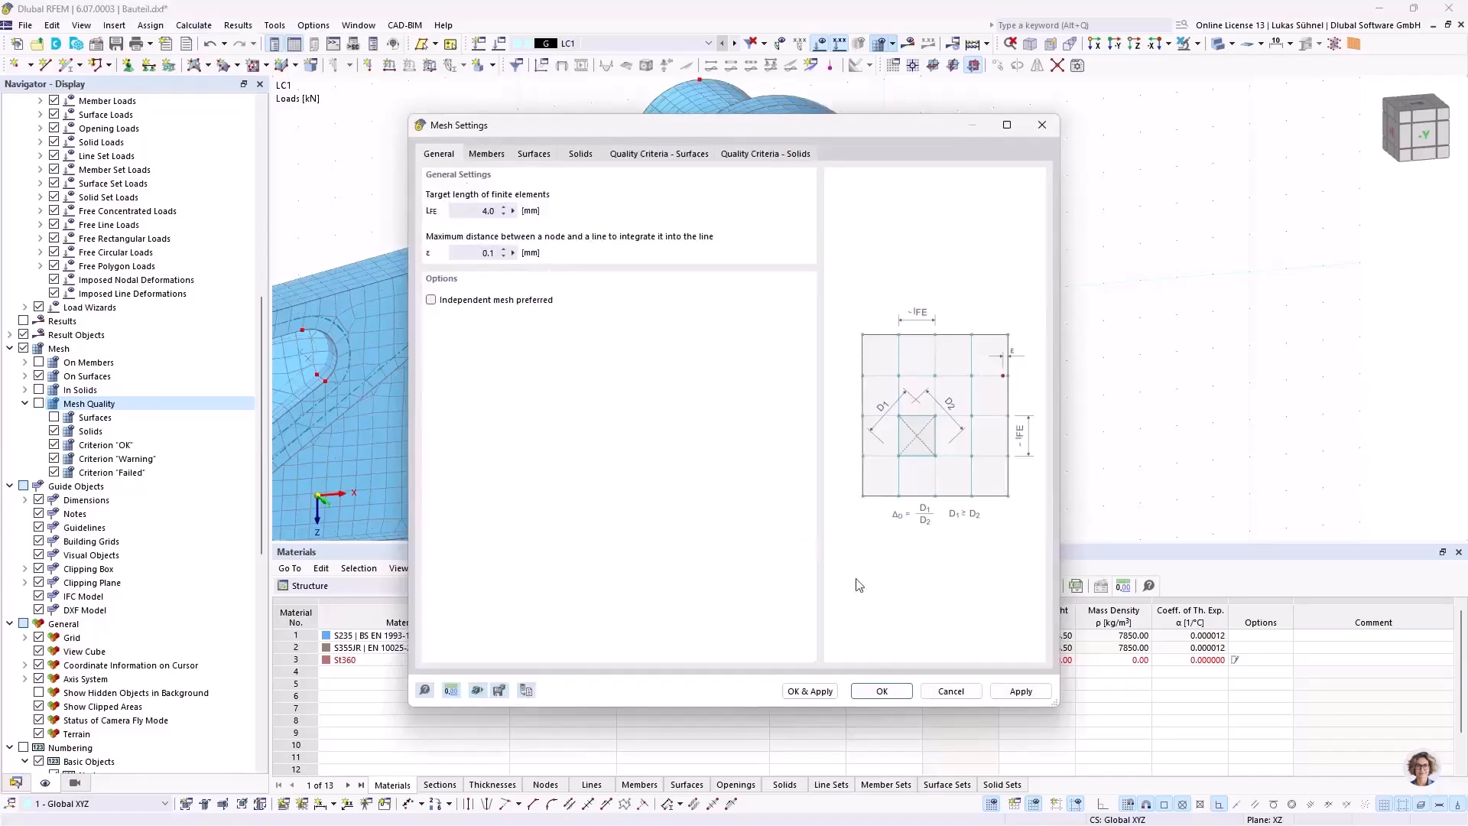
click(952, 690)
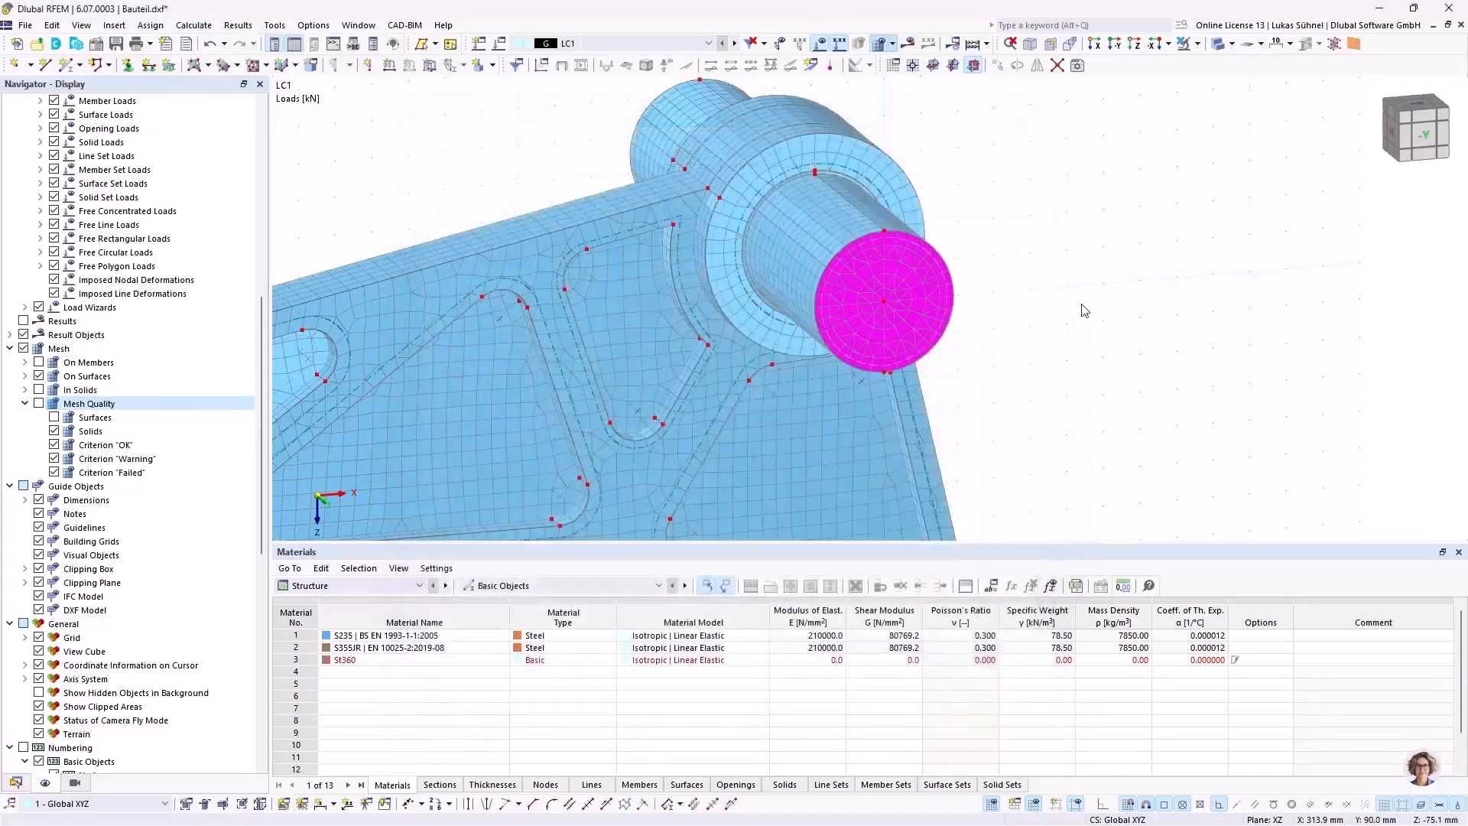
scroll(890, 294, down, 2)
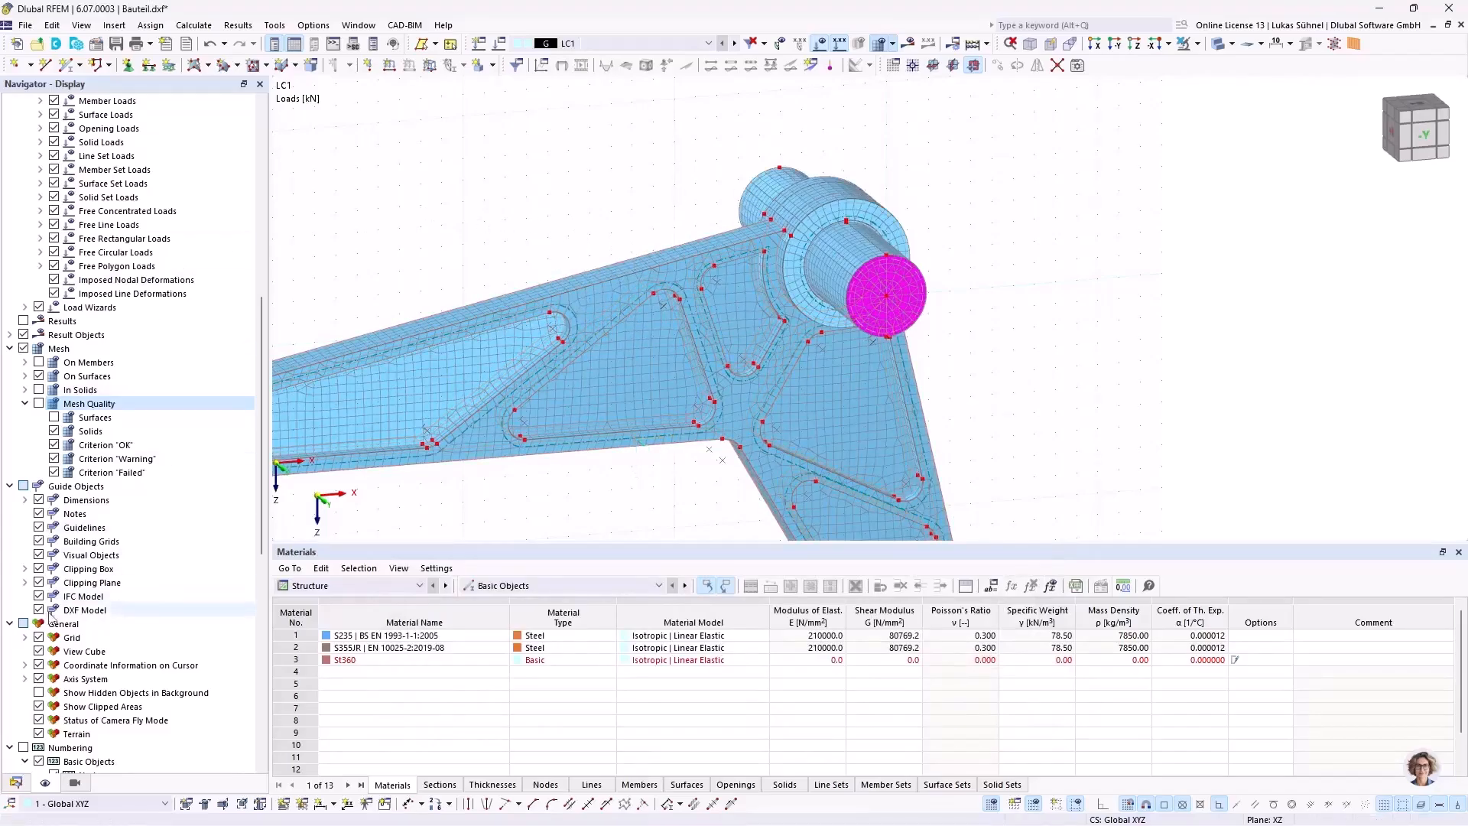
Step: Select solids 1, 3 and 4 of the hub, open them for joint editing and enable mesh refinement
click(16, 782)
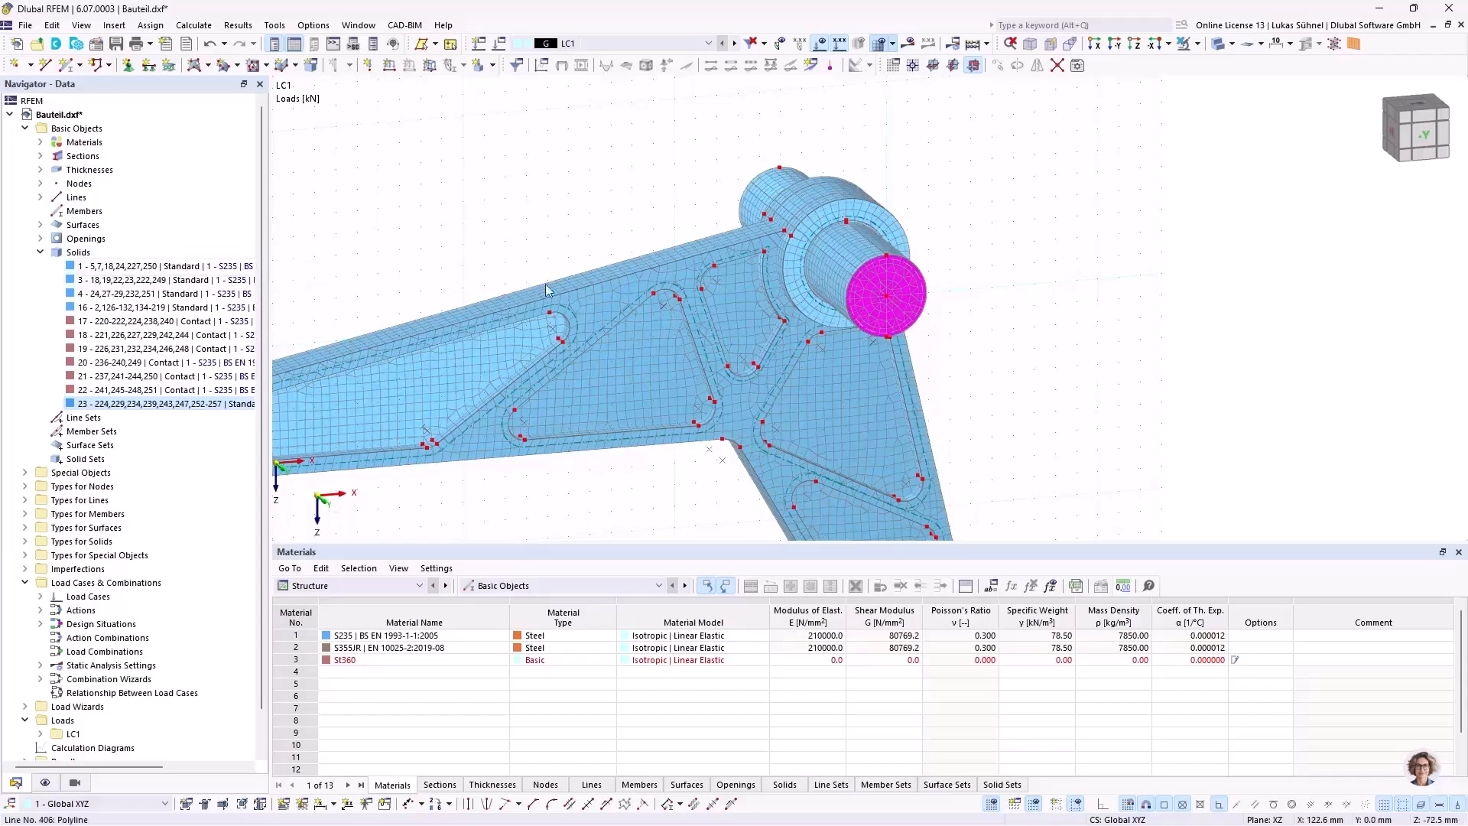
mouse_move(550, 317)
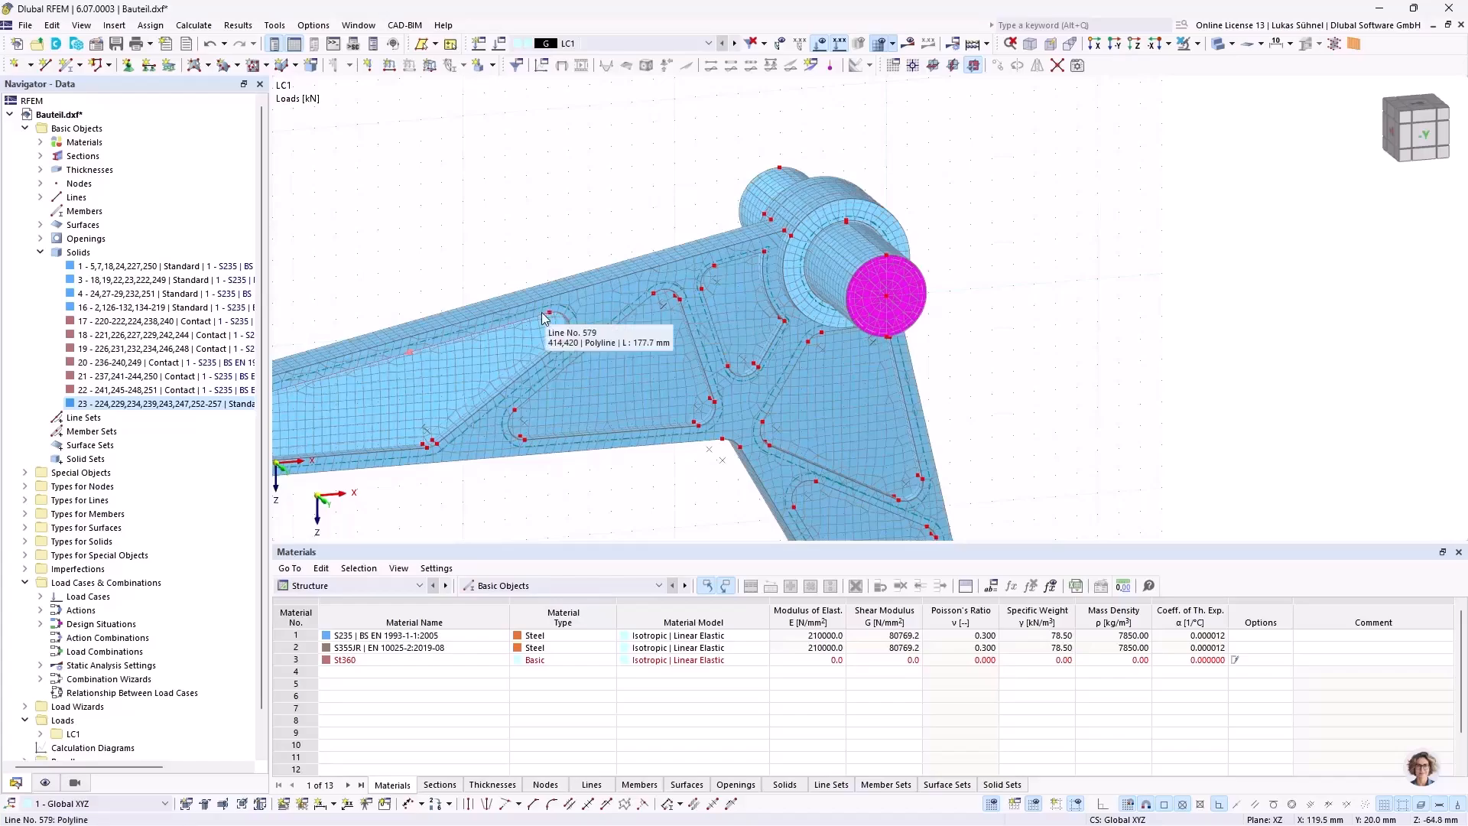
ctrl+click(108, 282)
ctrl+click(107, 297)
ctrl+middle_drag(480, 220, 523, 215)
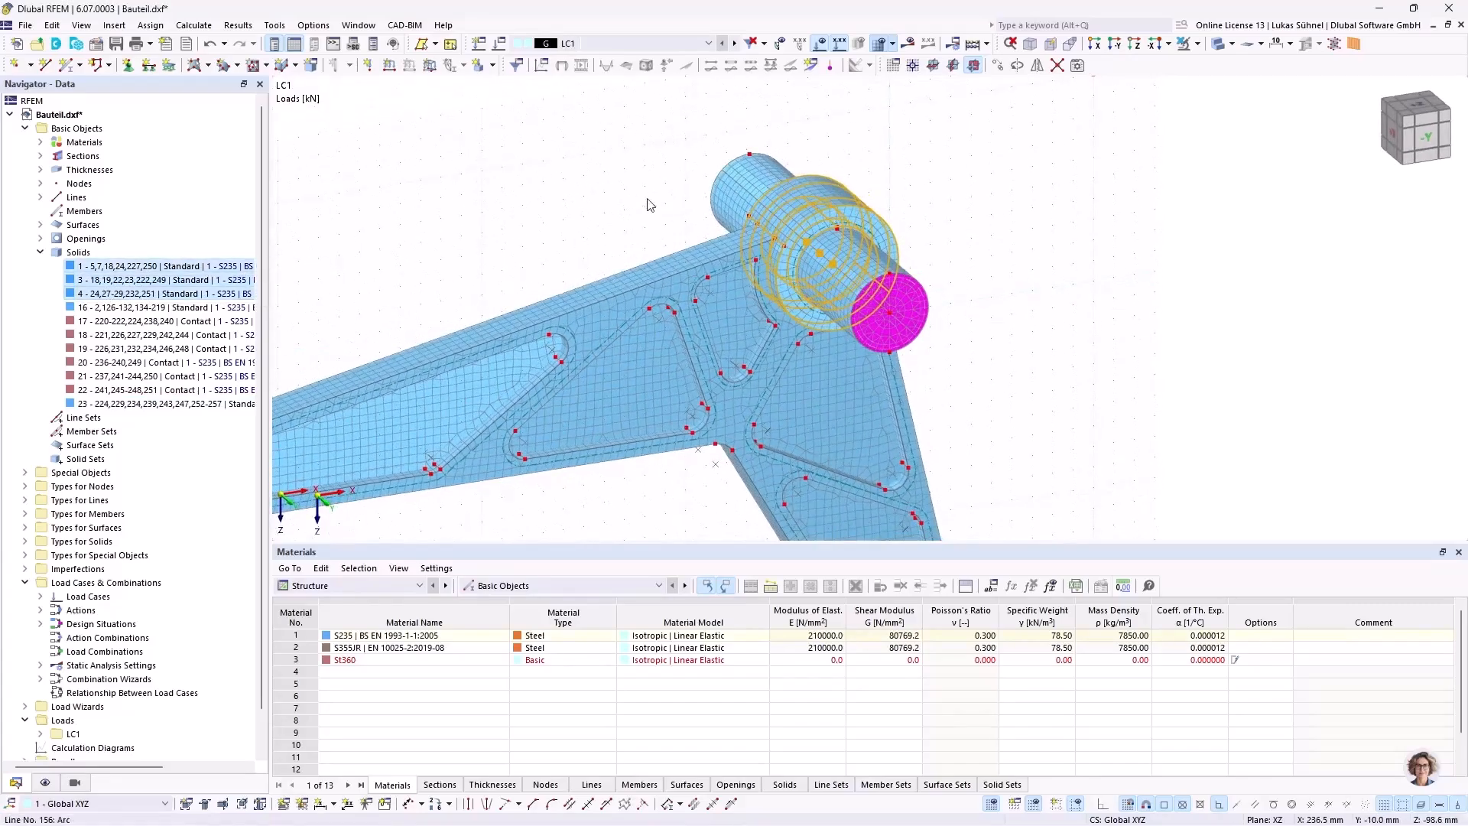
right_click(90, 267)
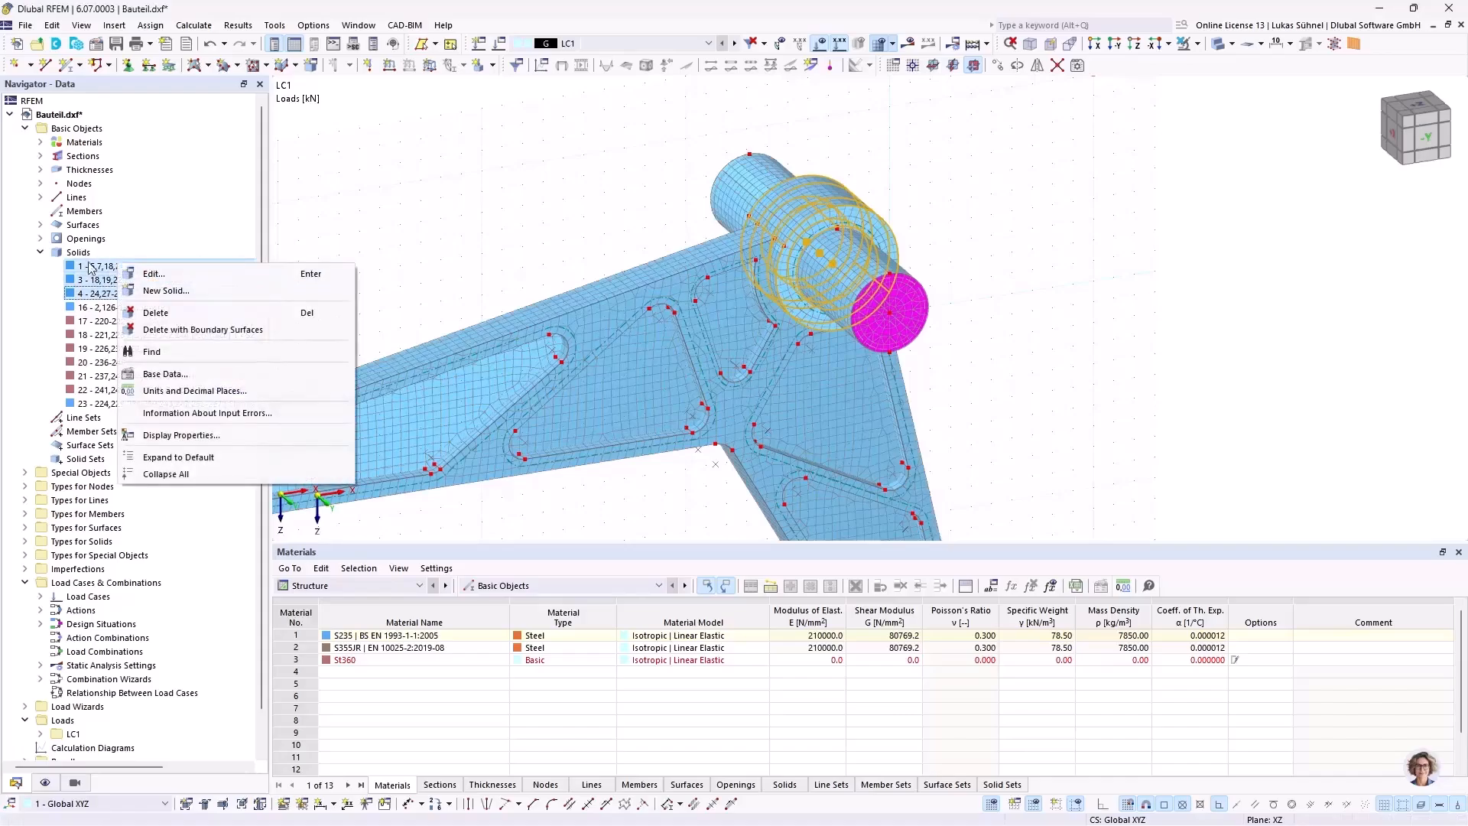
click(157, 274)
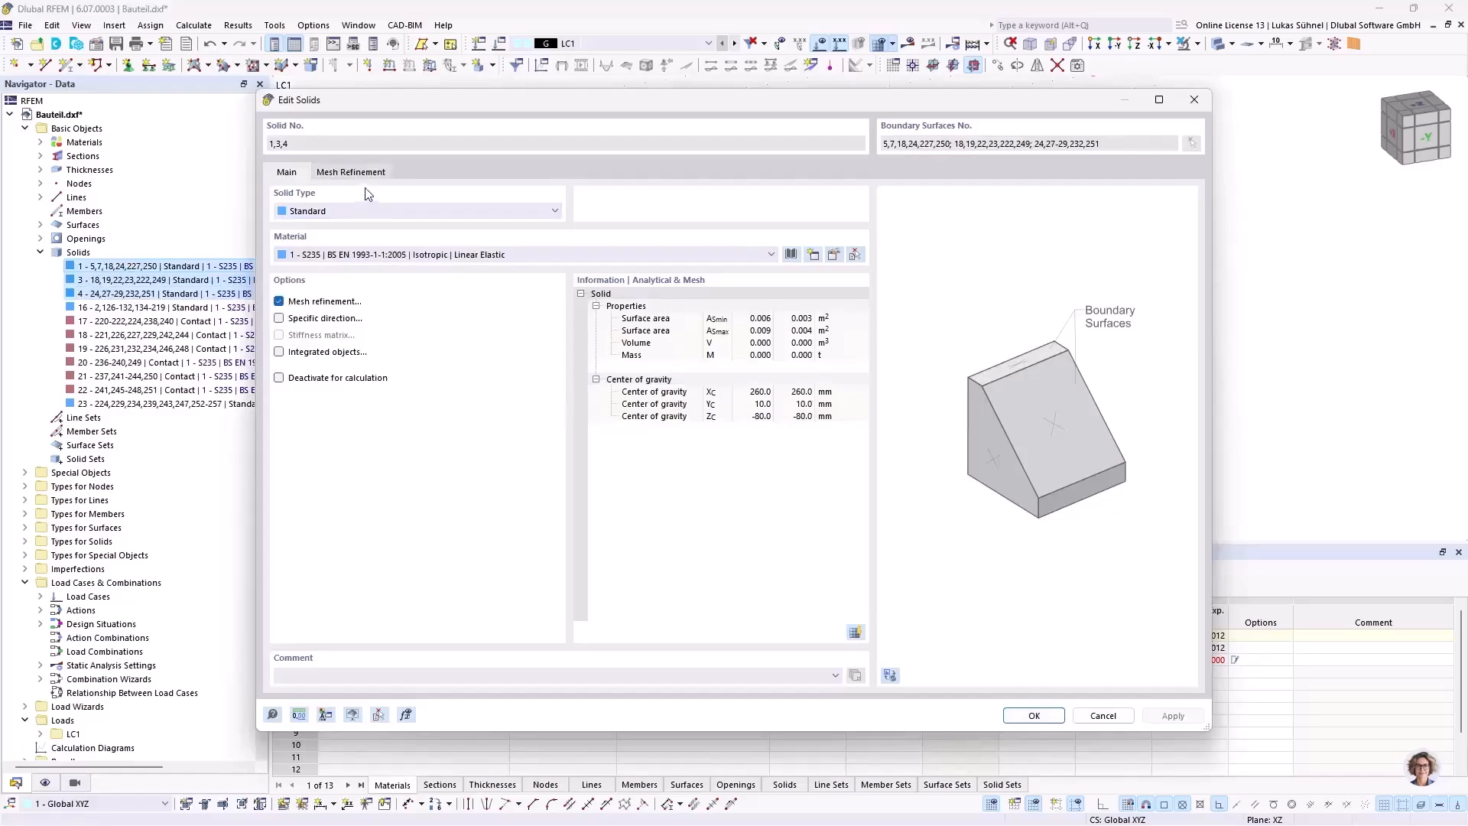
Step: Create a solid mesh refinement with a 2 mm target FE length for the three hub solids, accepting deletion of the existing mesh
click(362, 173)
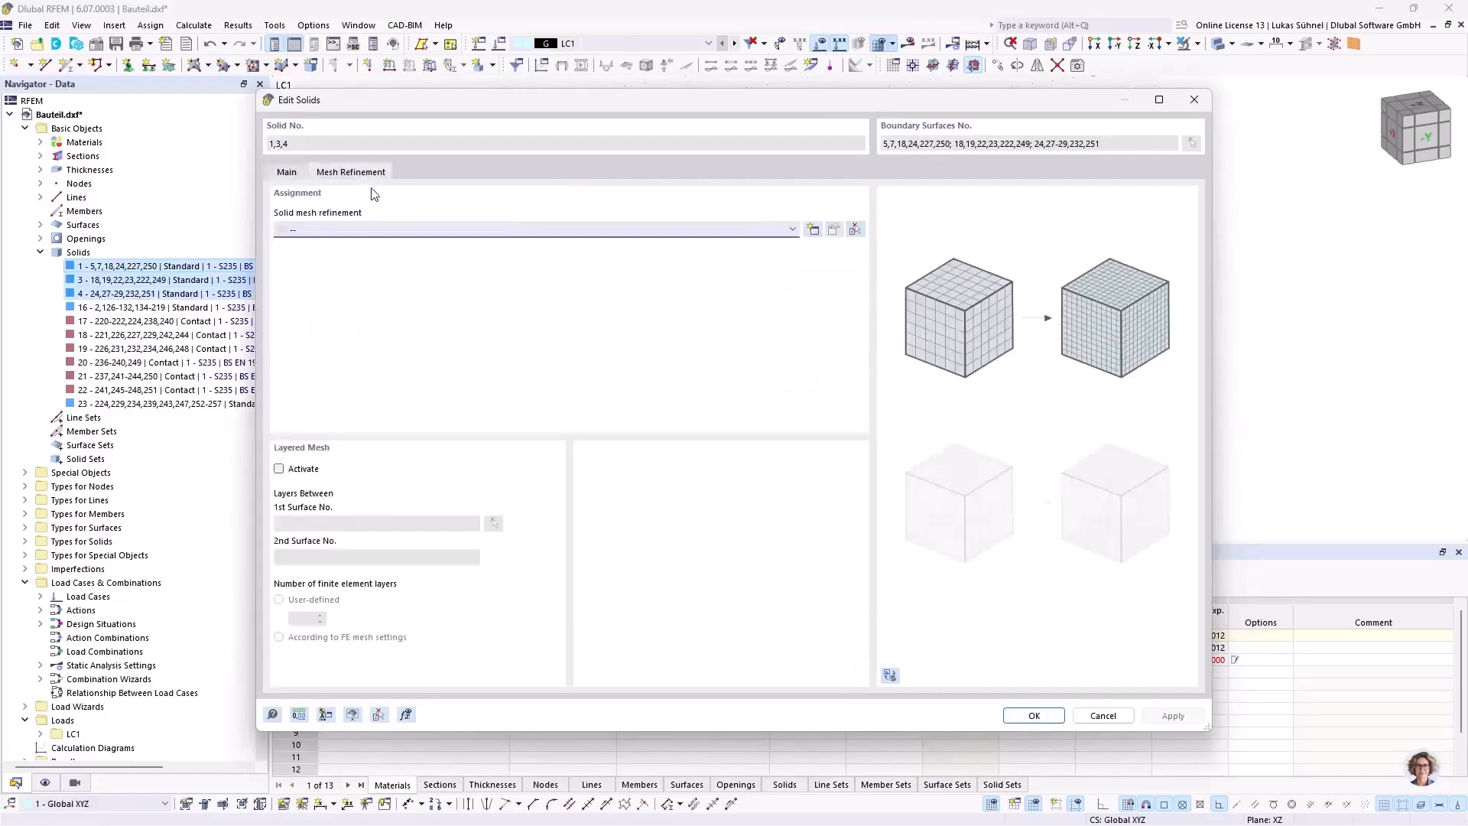
click(814, 229)
double_click(541, 288)
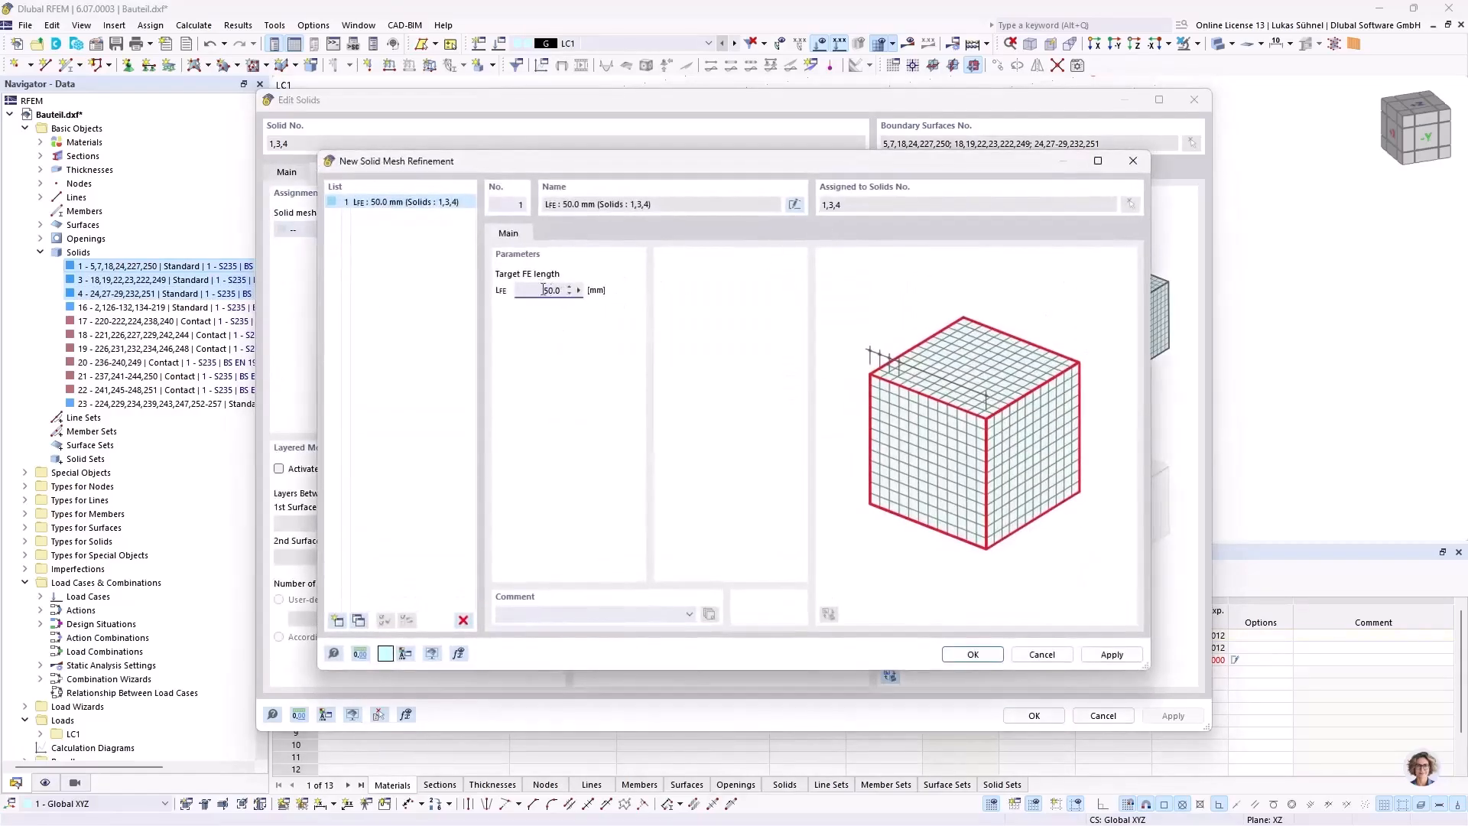
text(2)
click(971, 655)
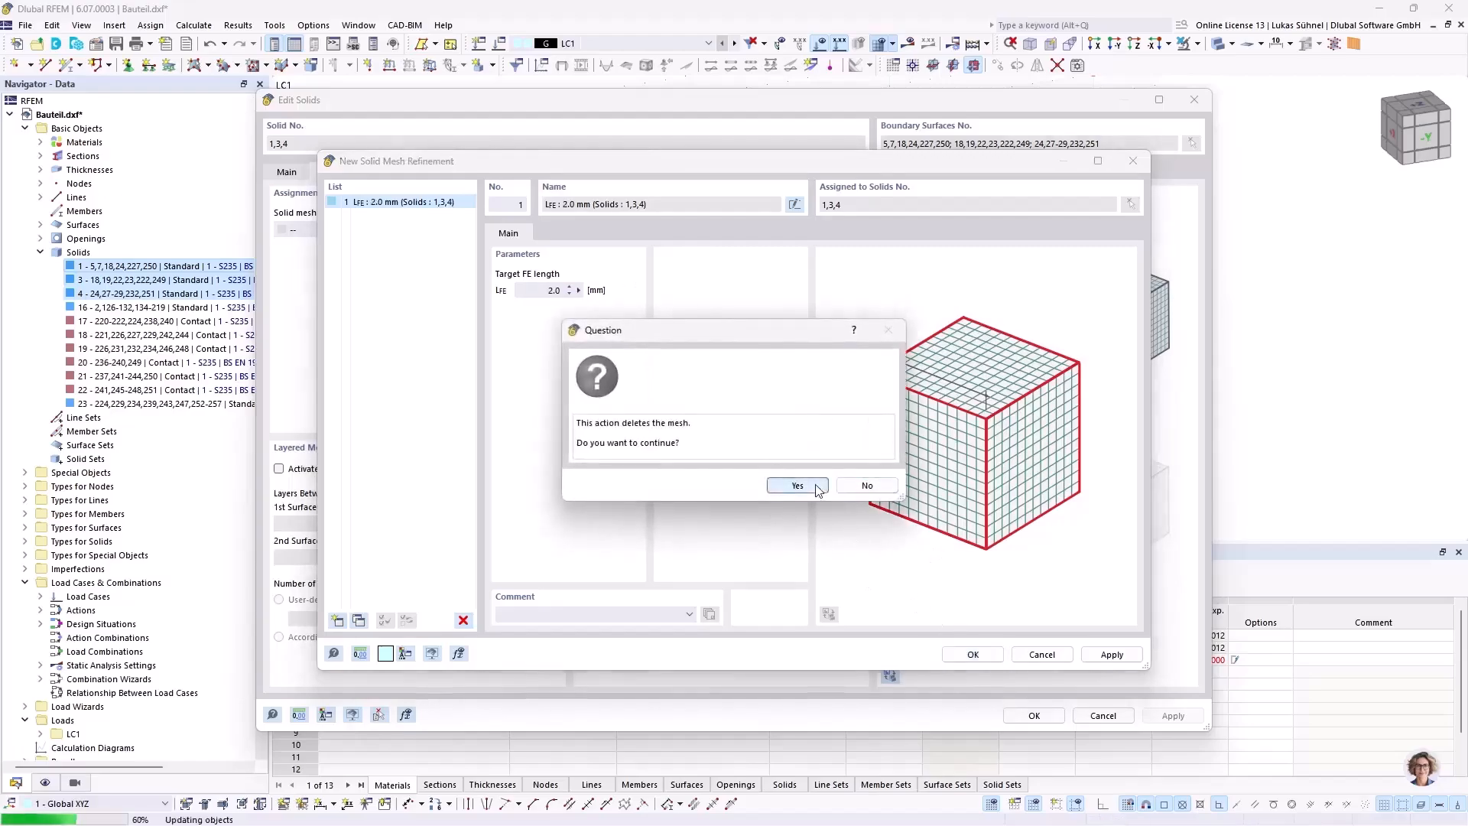
click(797, 486)
click(1032, 716)
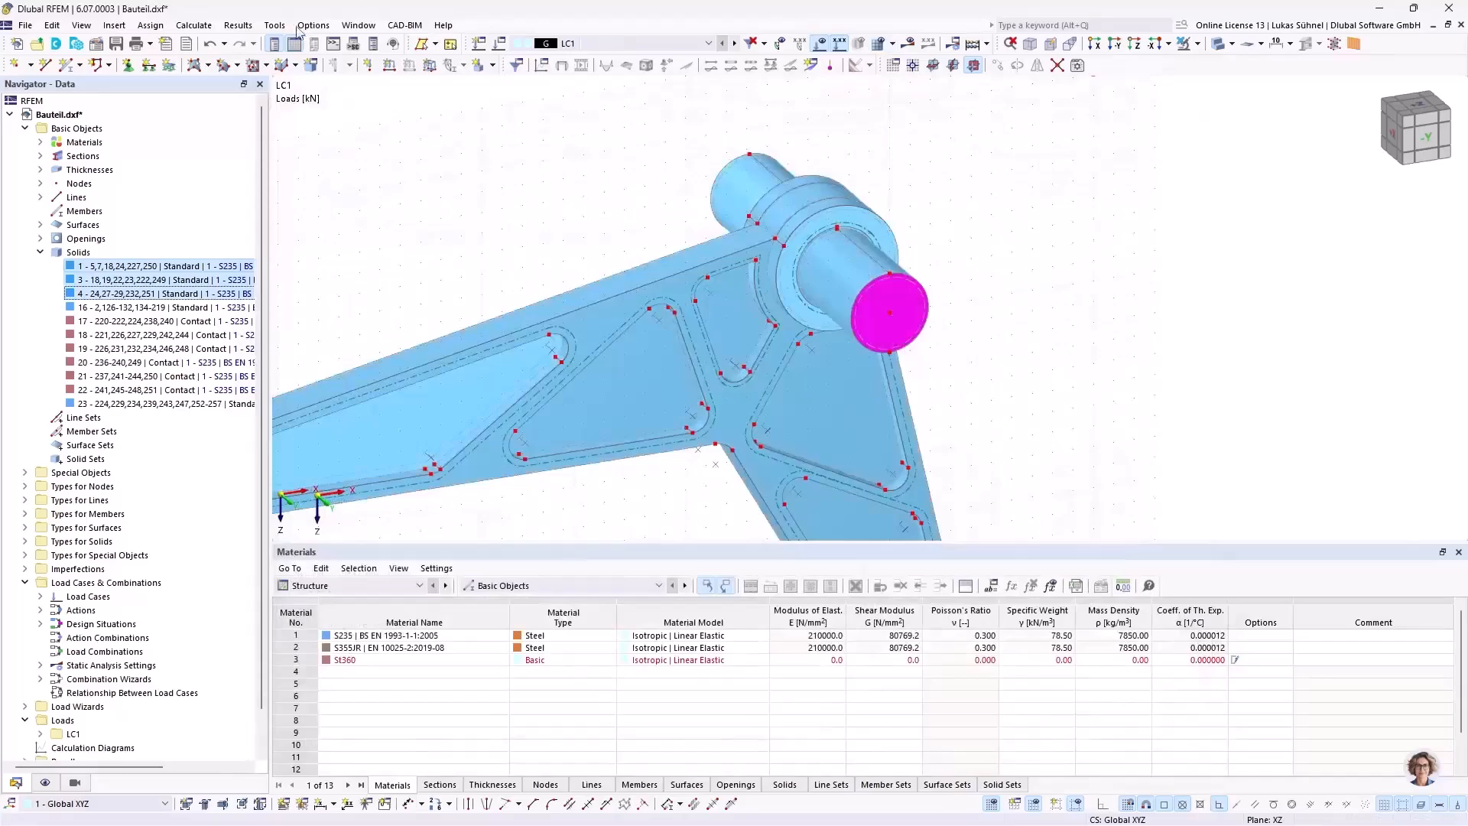
Step: Regenerate the mesh with the hub refinement and look over the meshed component
click(194, 24)
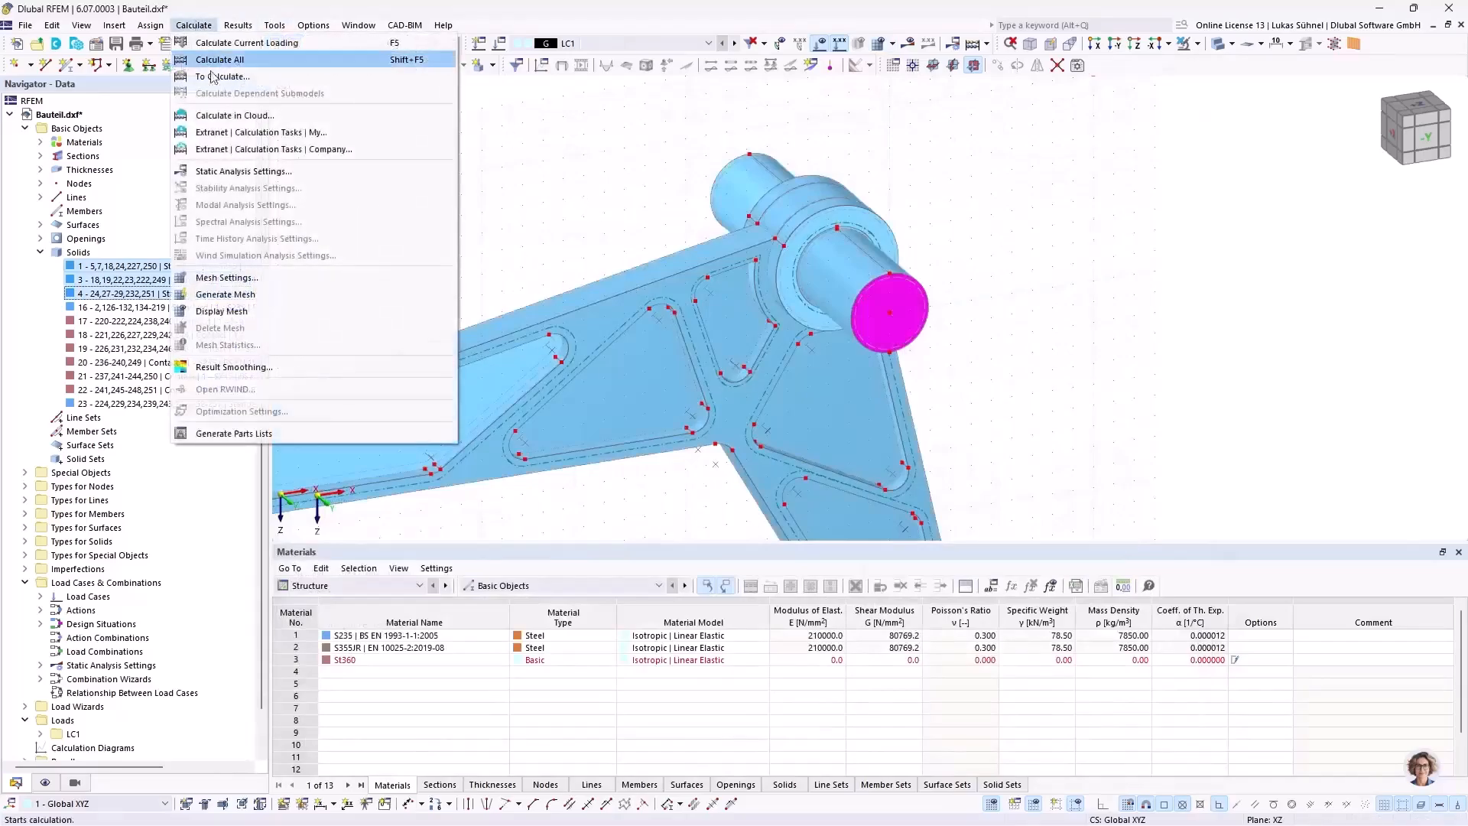
click(229, 294)
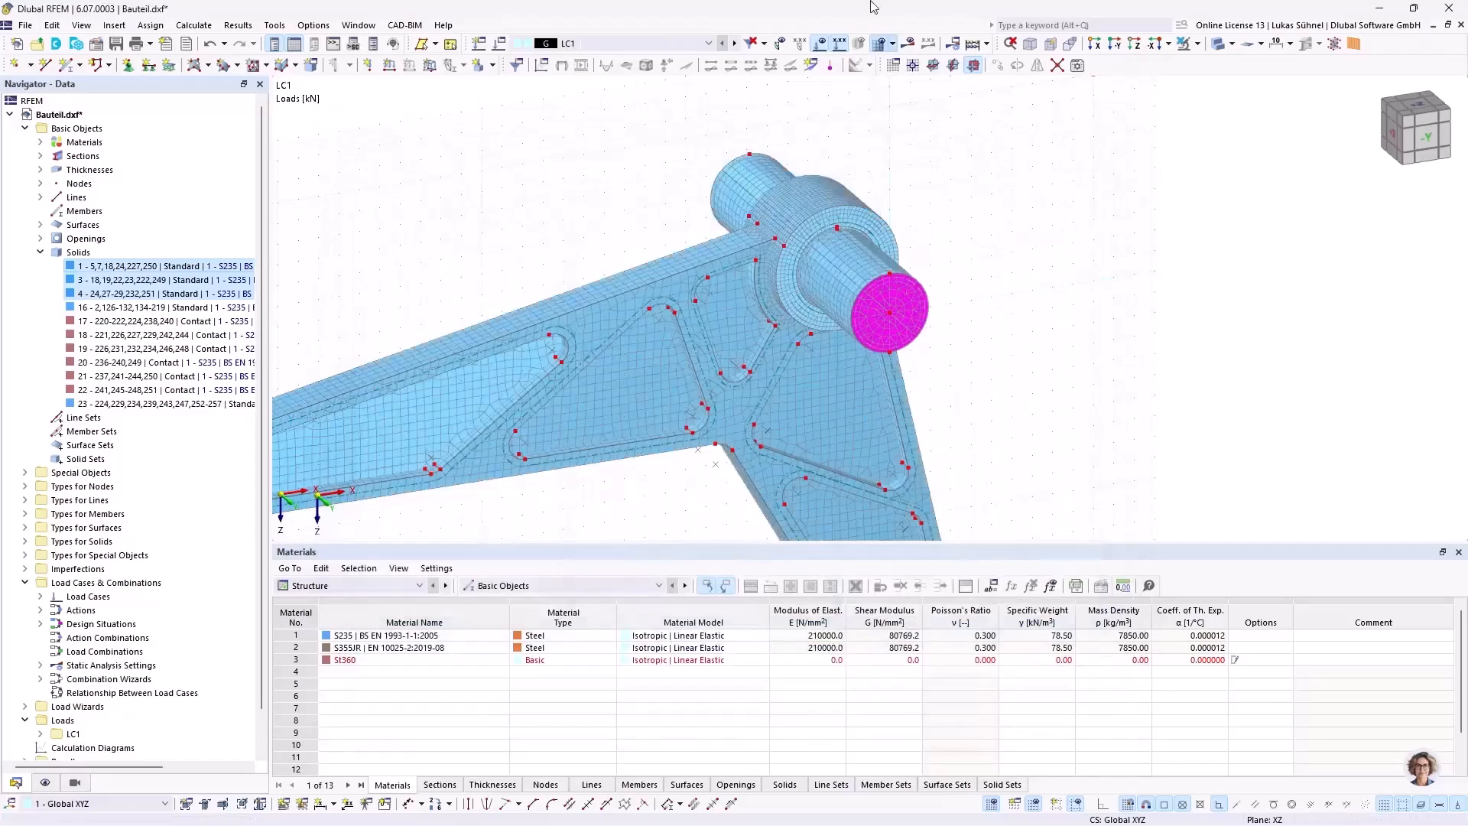
scroll(846, 289, up, 3)
ctrl+middle_drag(1022, 257, 1023, 320)
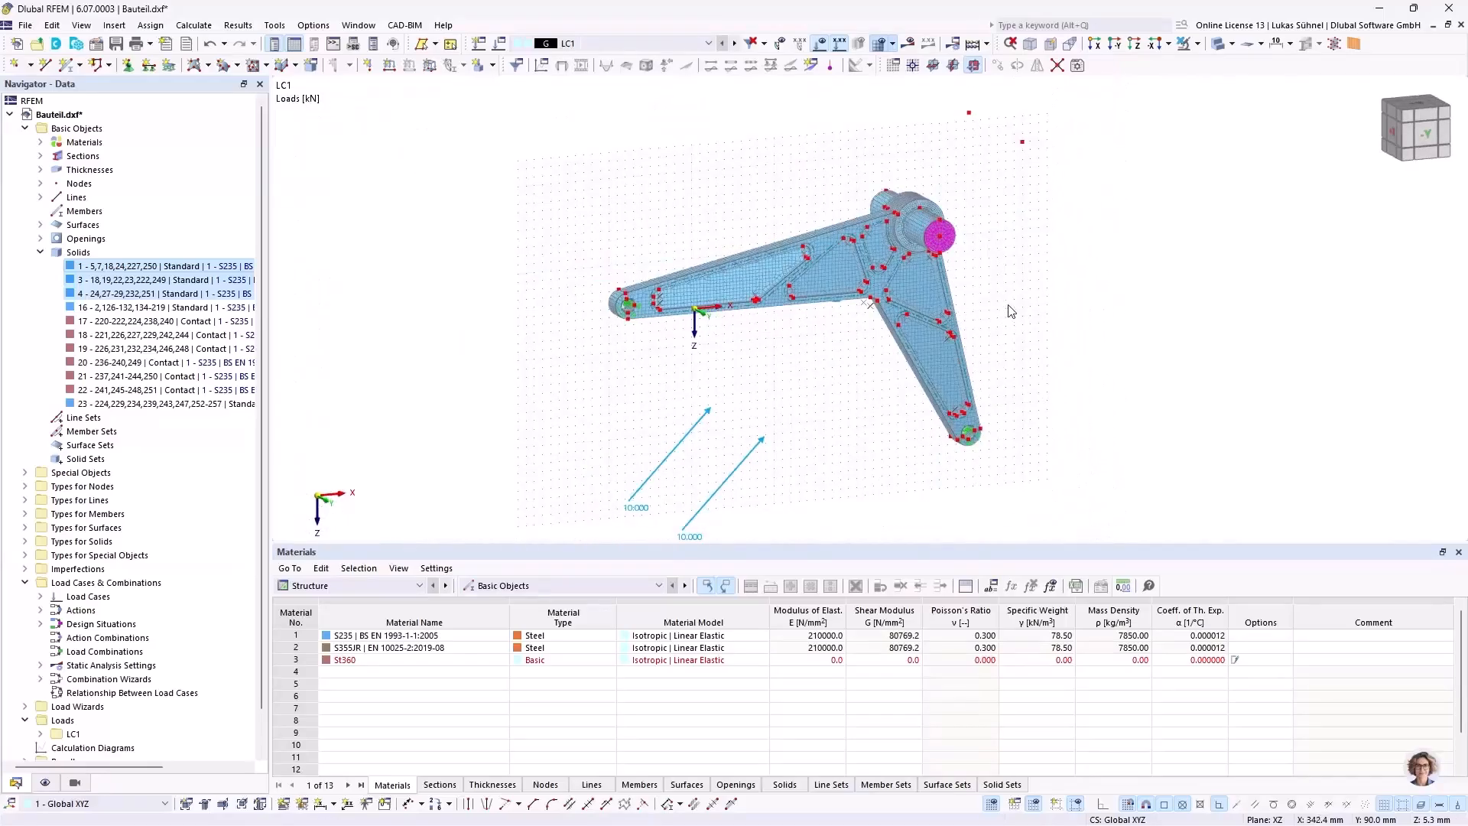
Step: Open the load cases and combinations settings and review the EN 1990 standard group, the CEN | 2010-04 annex and load case LC1
right_click(88, 585)
click(114, 601)
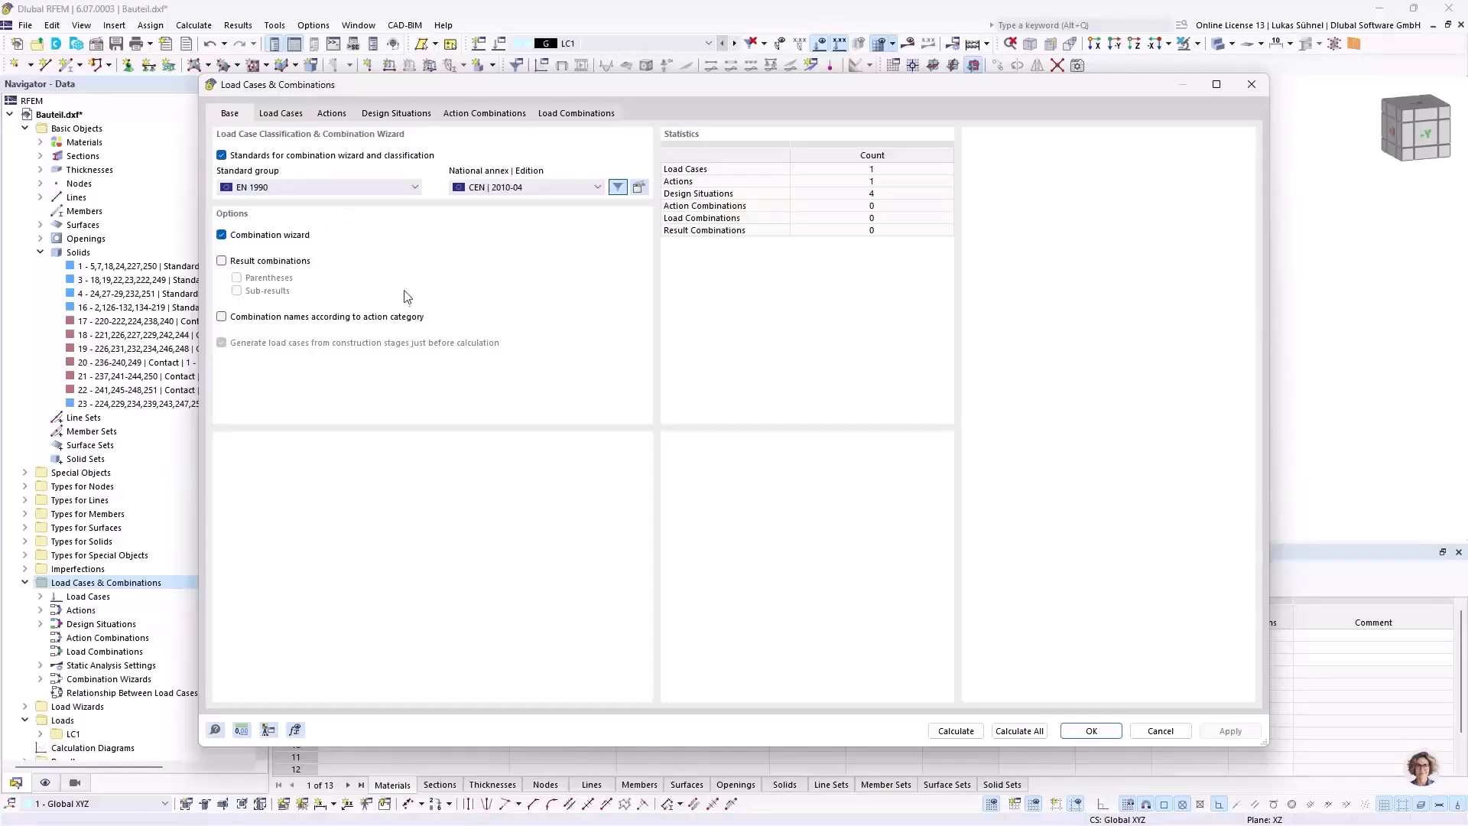
drag(414, 91, 429, 99)
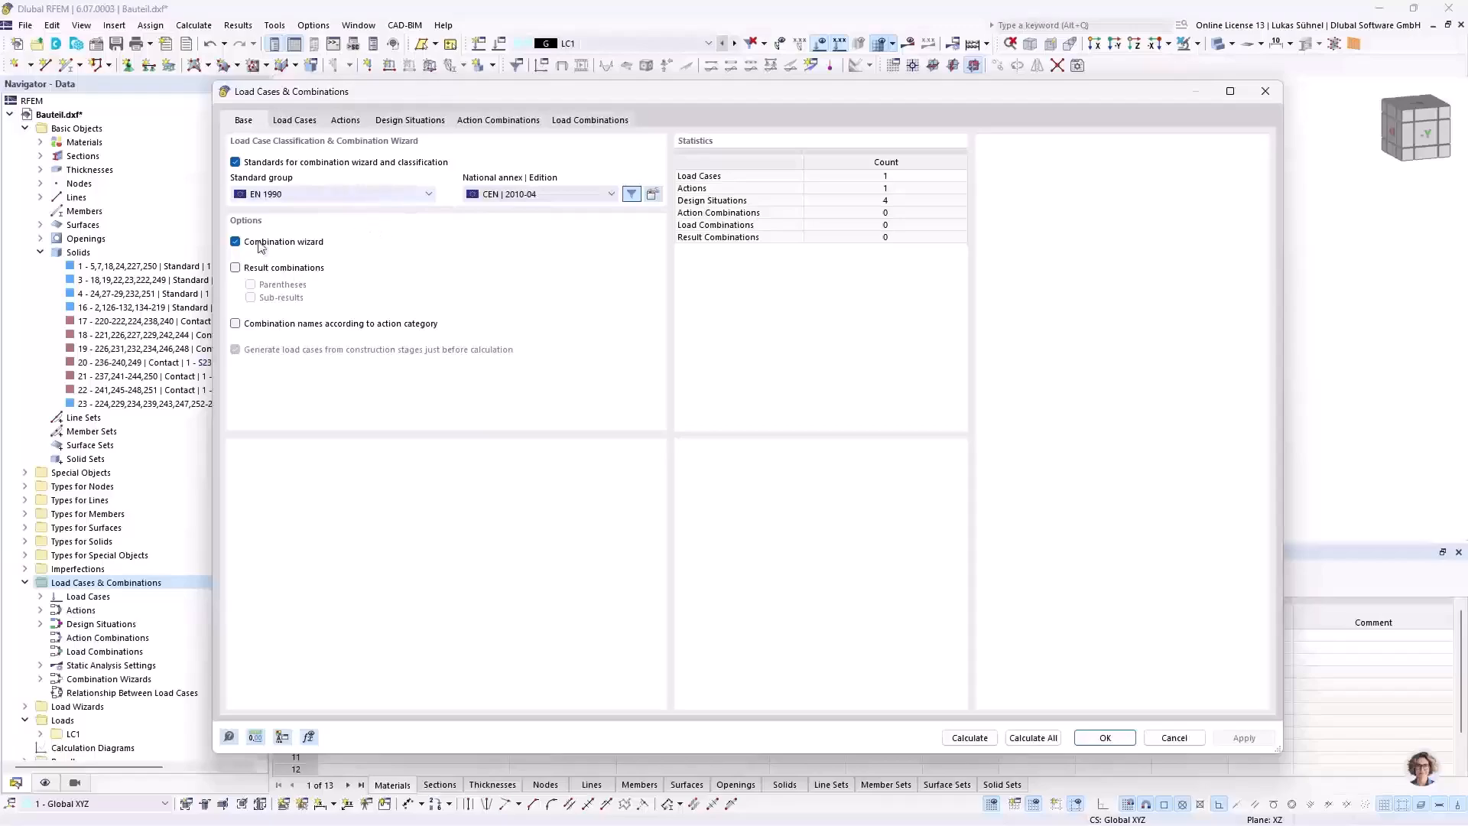
click(269, 196)
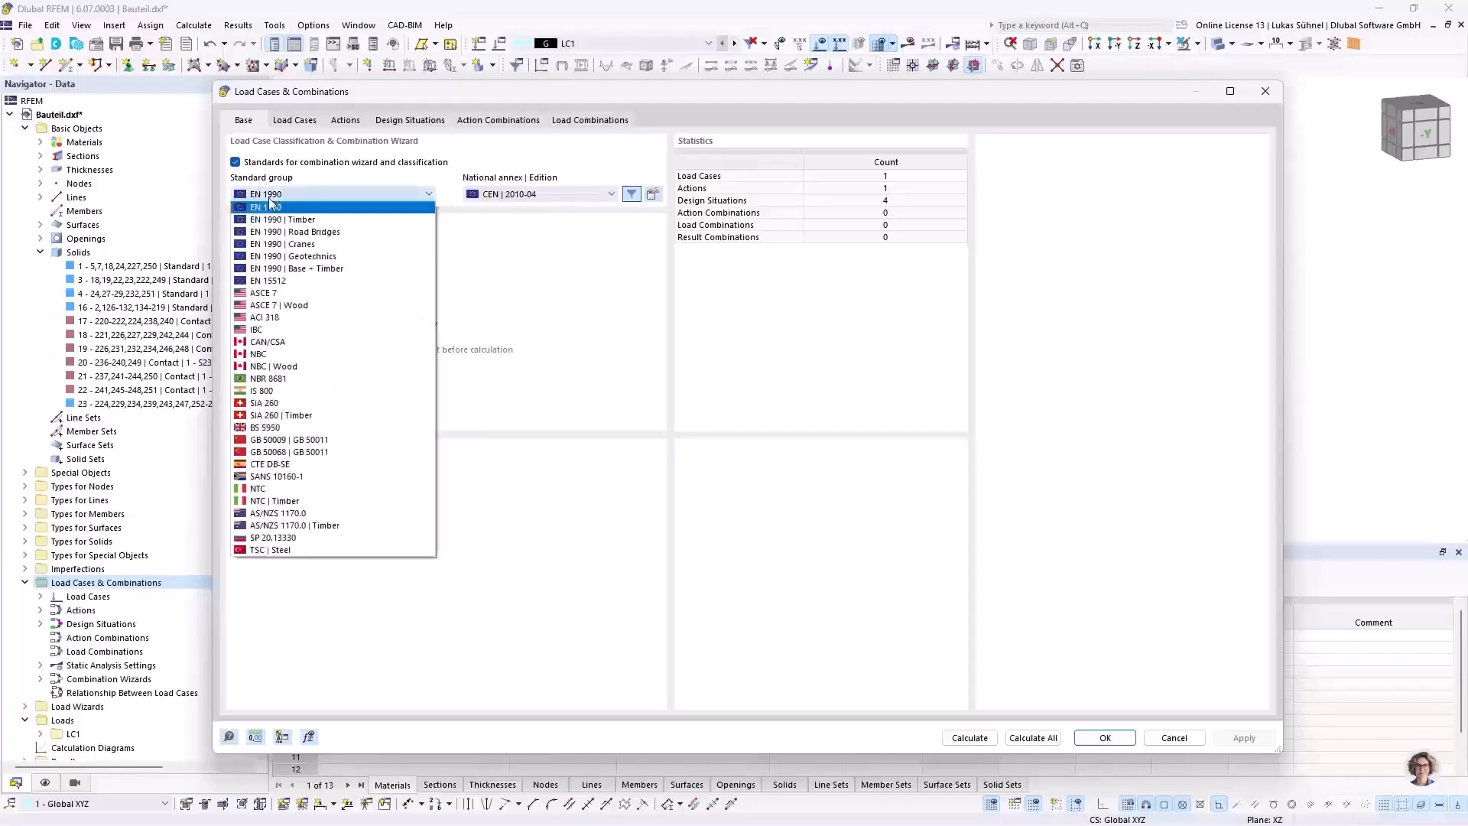
click(272, 196)
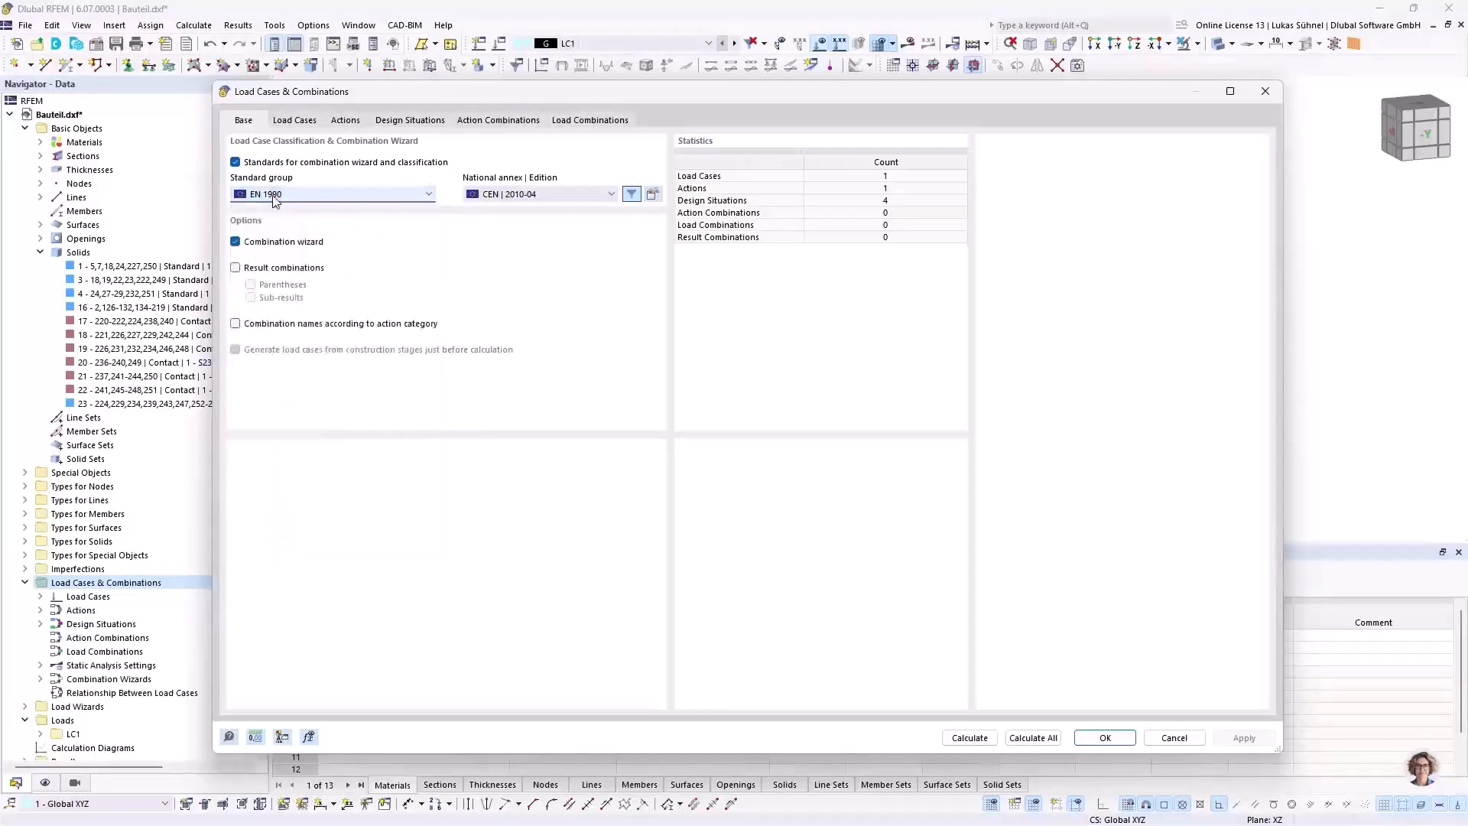
click(590, 196)
click(554, 200)
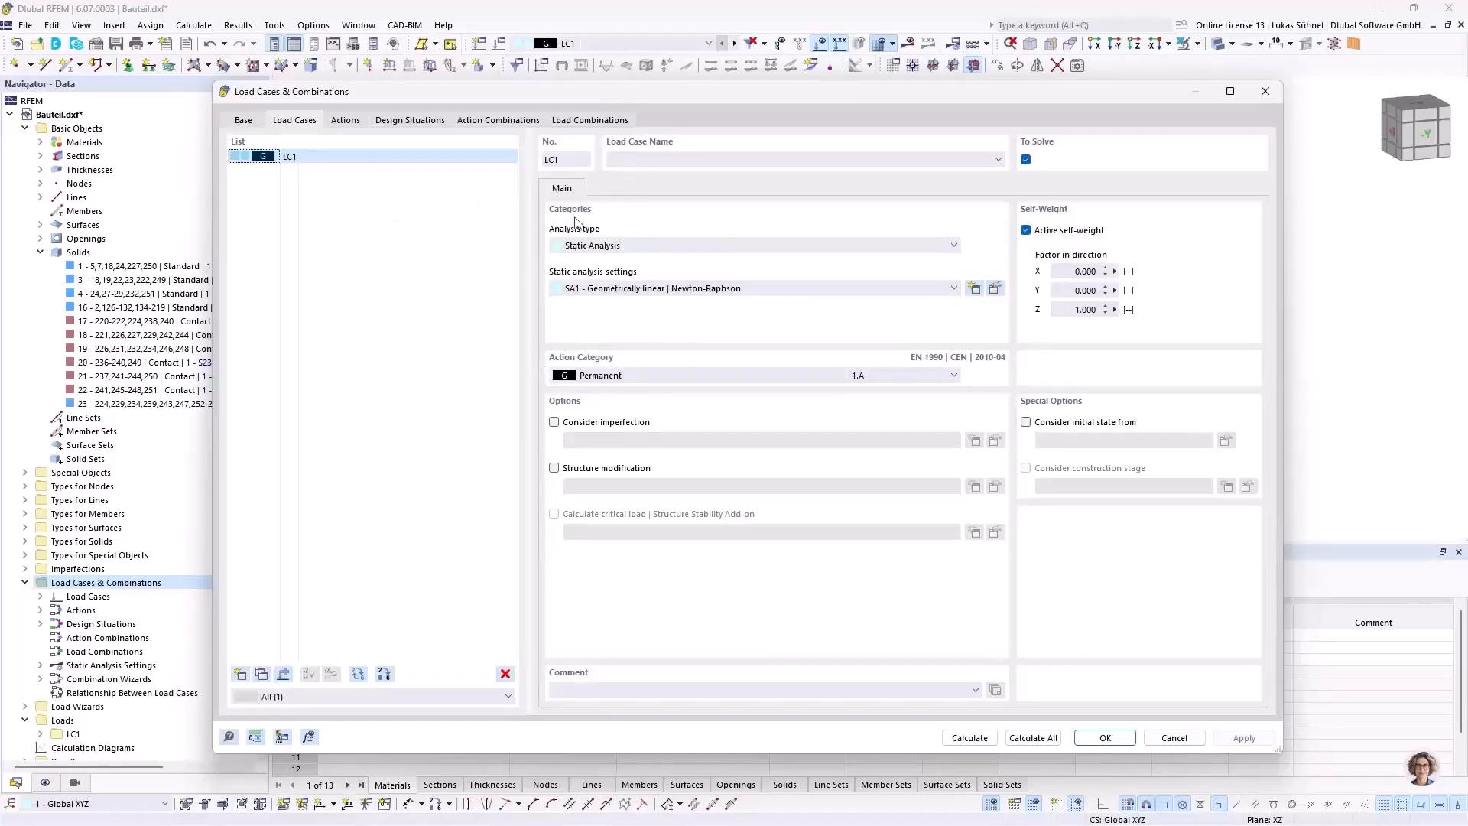
drag(599, 98, 567, 359)
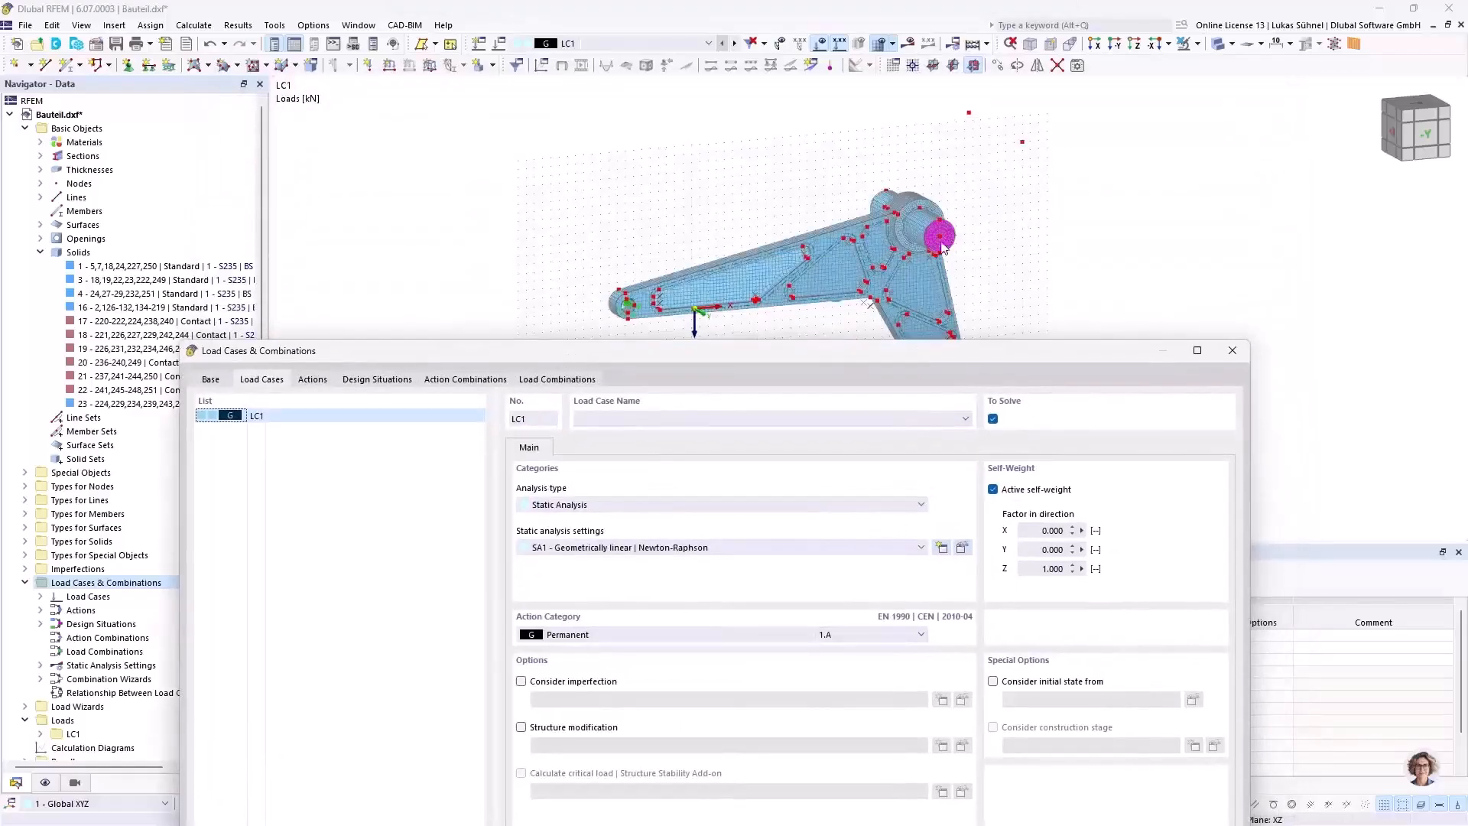
drag(727, 346, 692, 167)
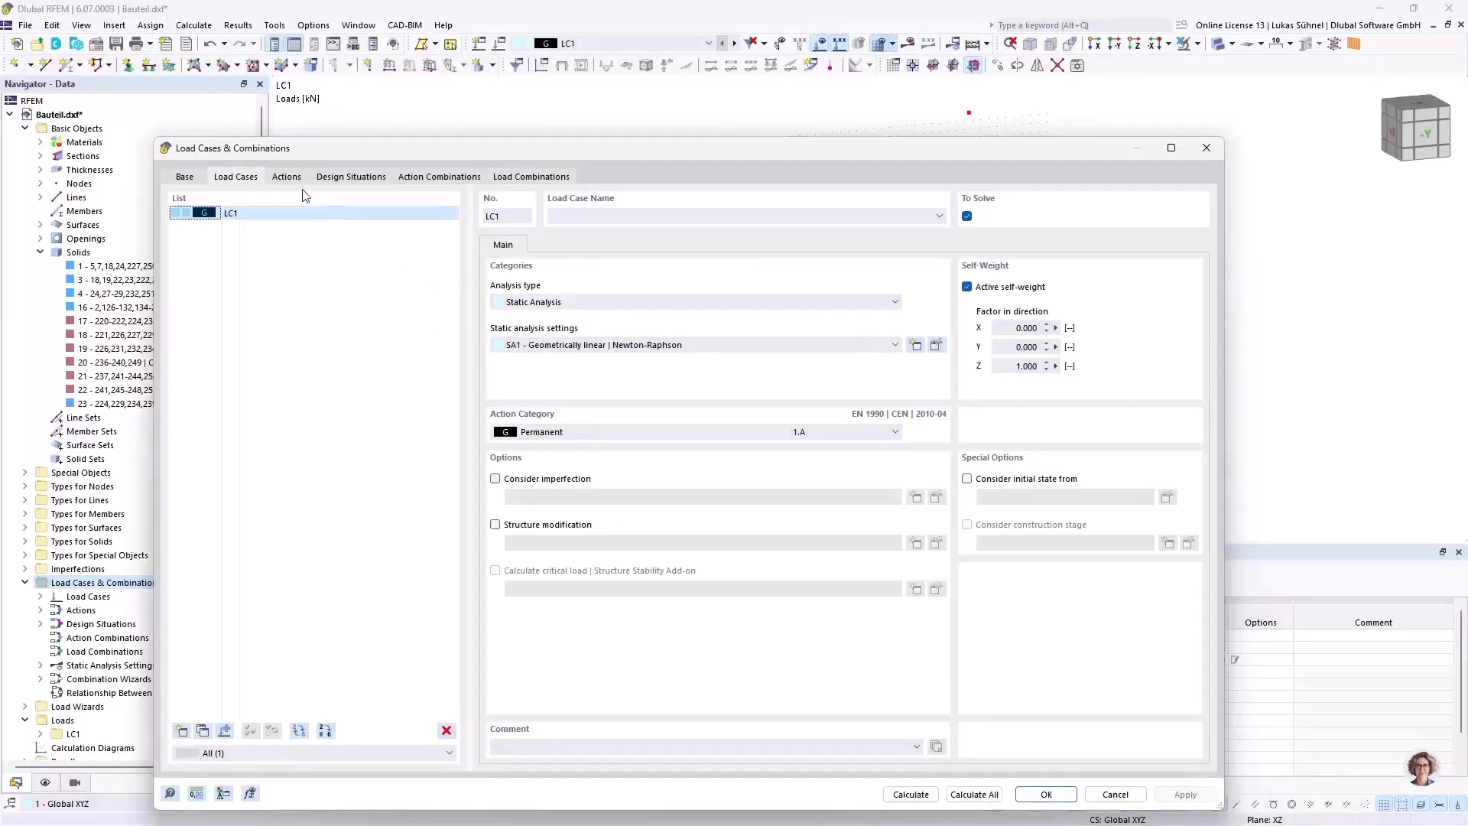
Step: Delete the SLS characteristic, frequent and quasi-permanent design situations, keeping only the ULS permanent and transient one
click(359, 178)
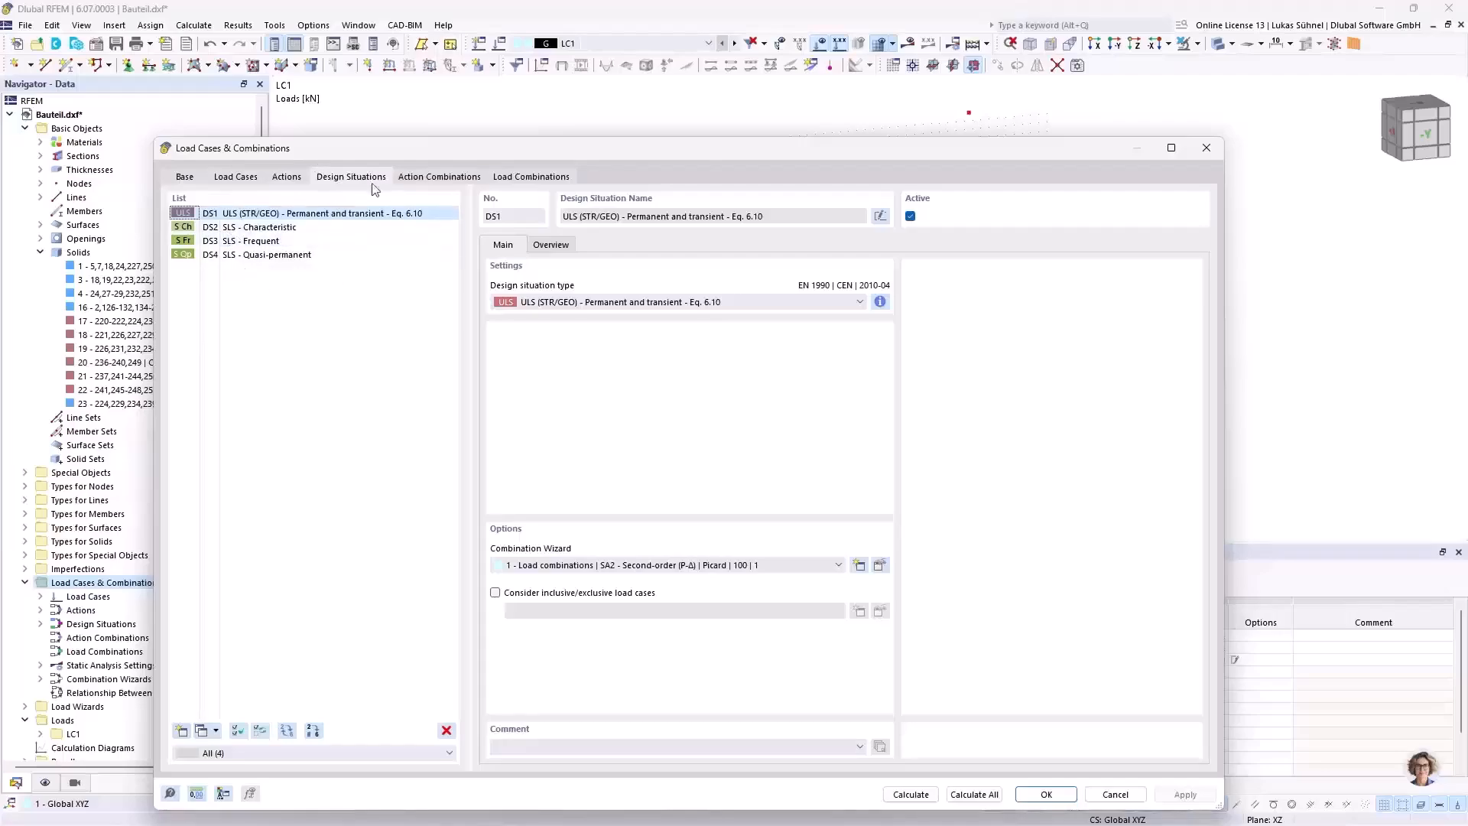
drag(396, 158, 427, 101)
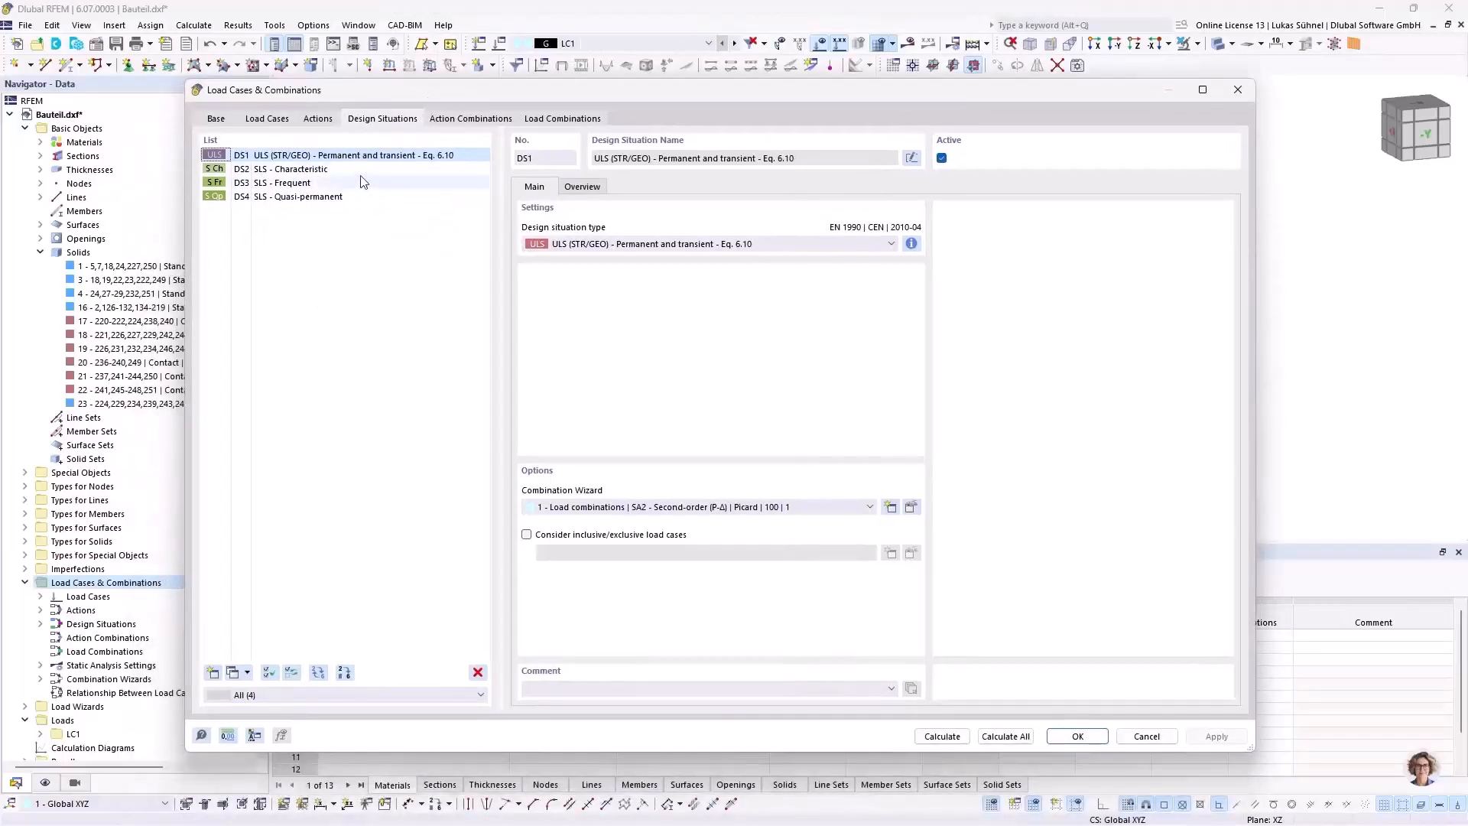
click(329, 169)
shift+click(321, 197)
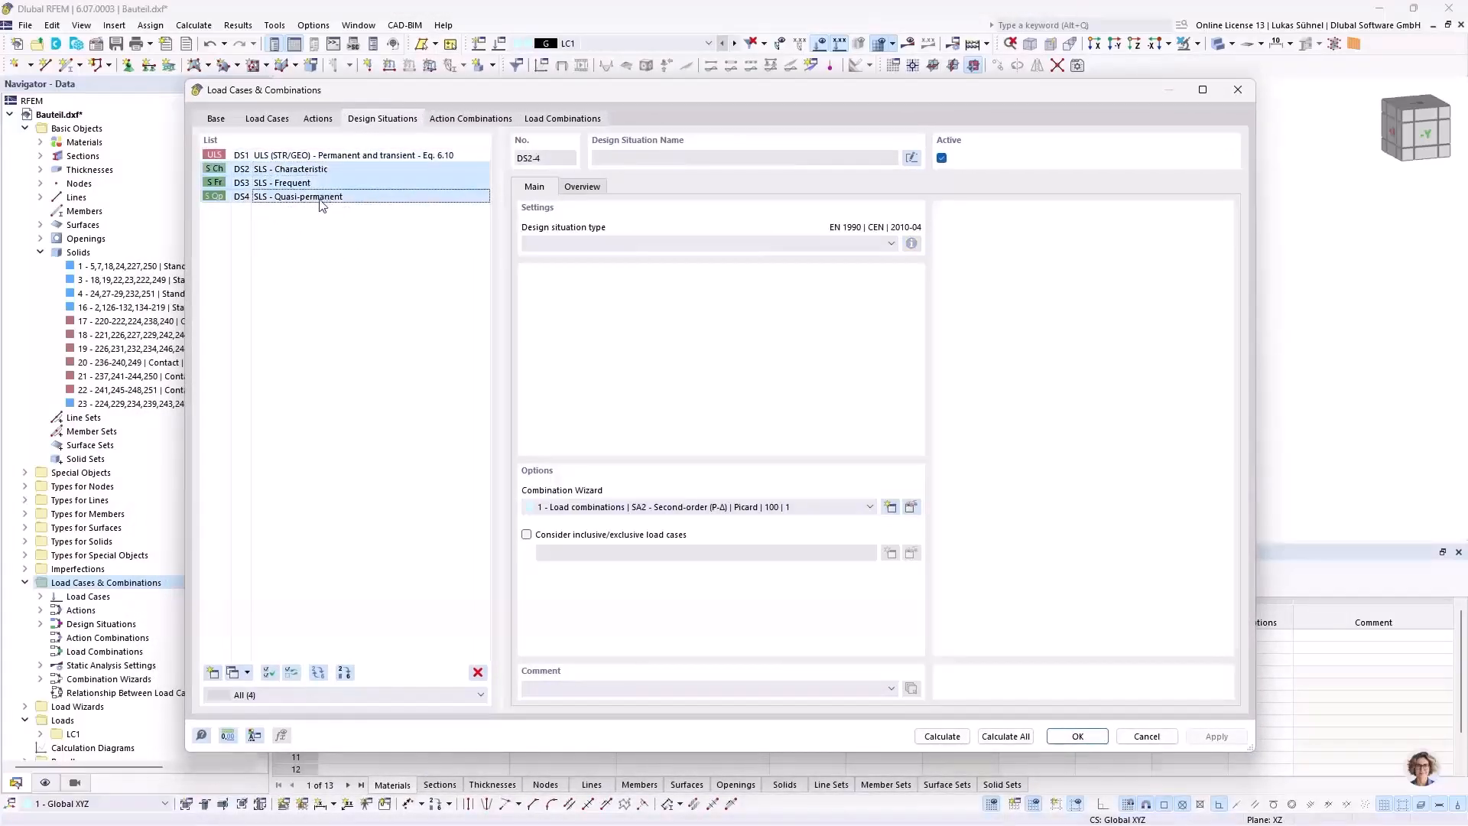
click(474, 669)
click(748, 469)
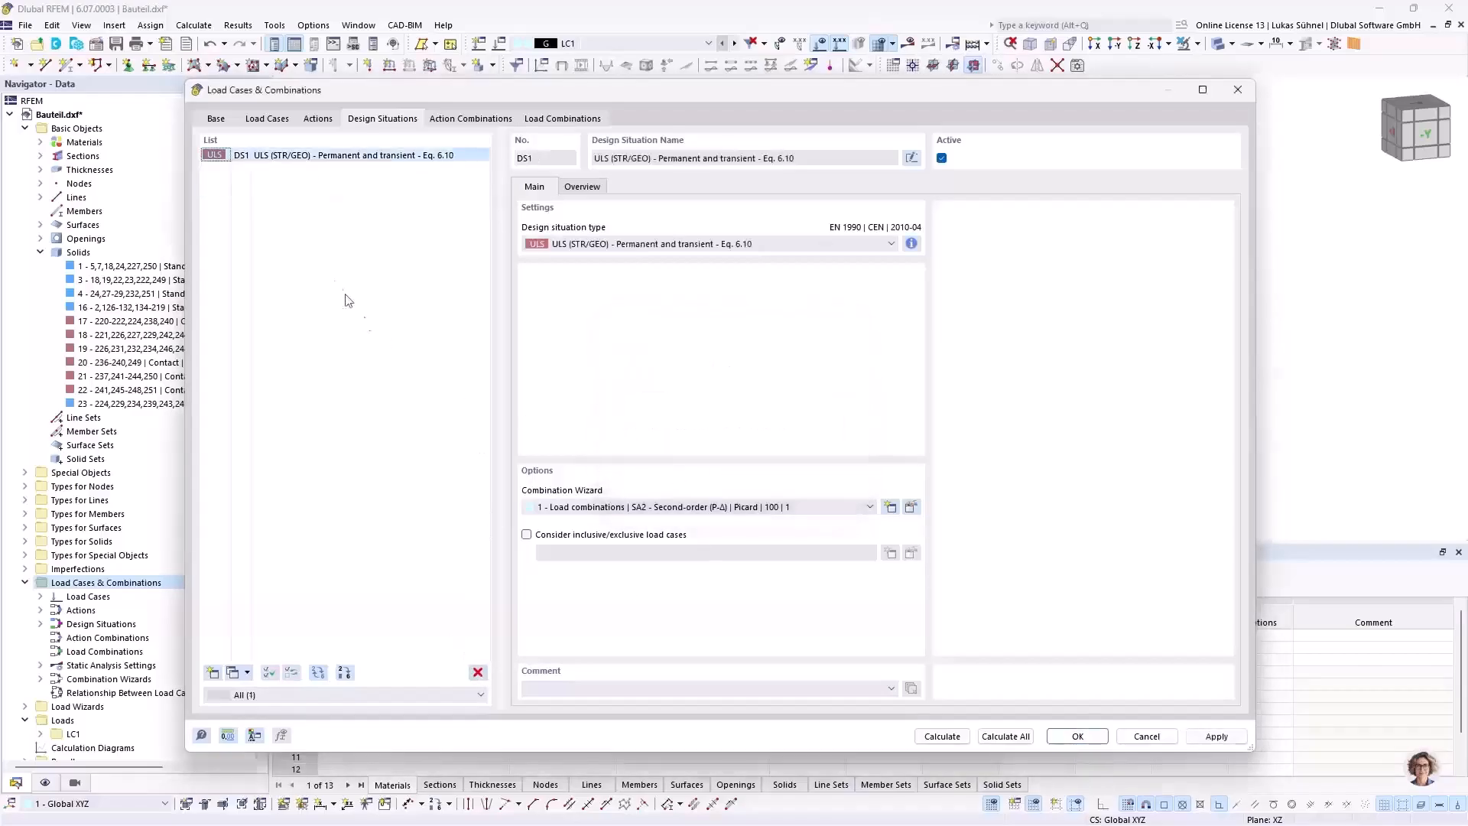
Step: Check the combination rules of the ULS design situation, then generate the load combination from LC1 and accept the settings
click(911, 243)
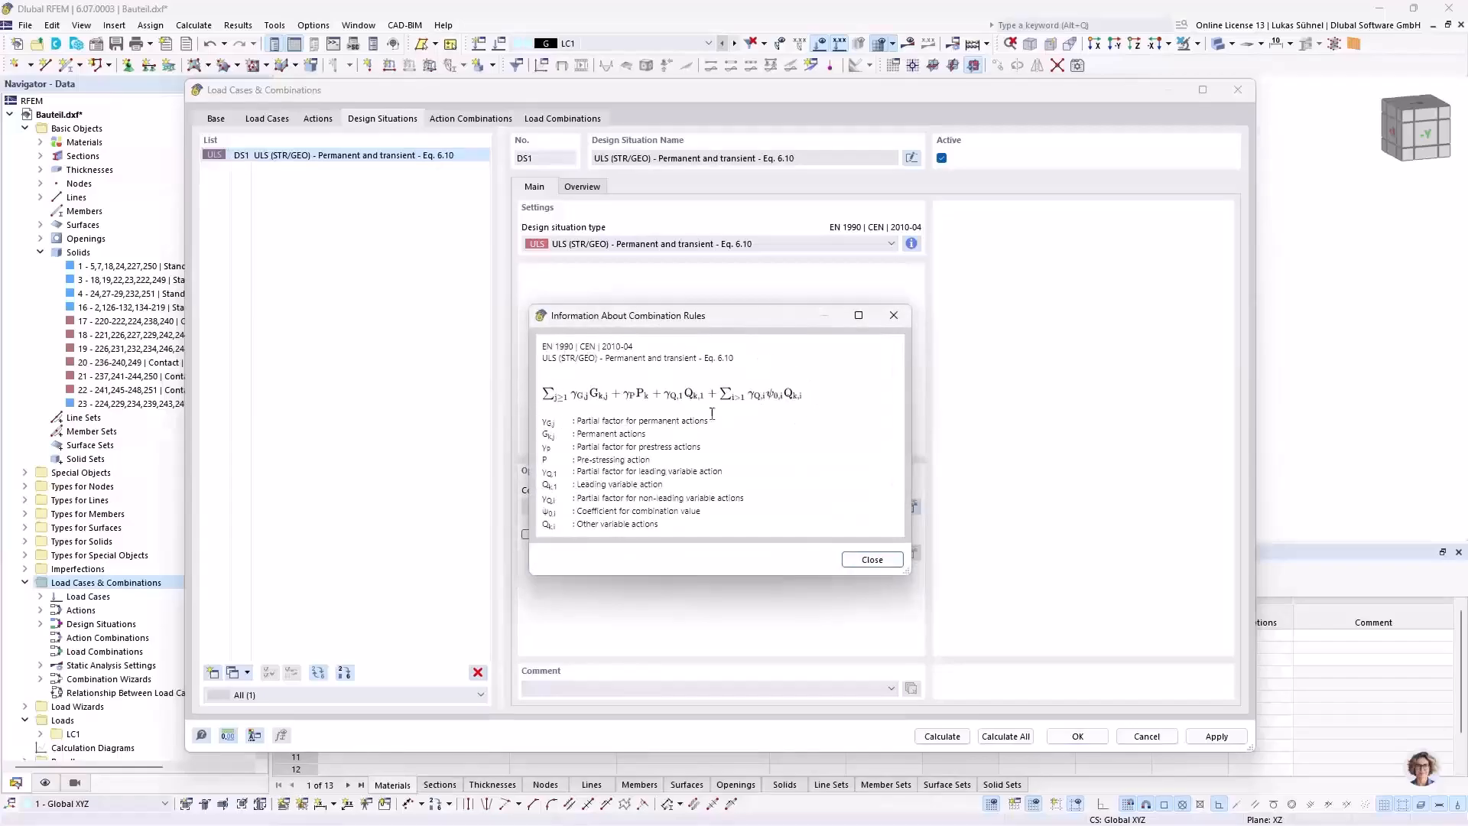
click(895, 316)
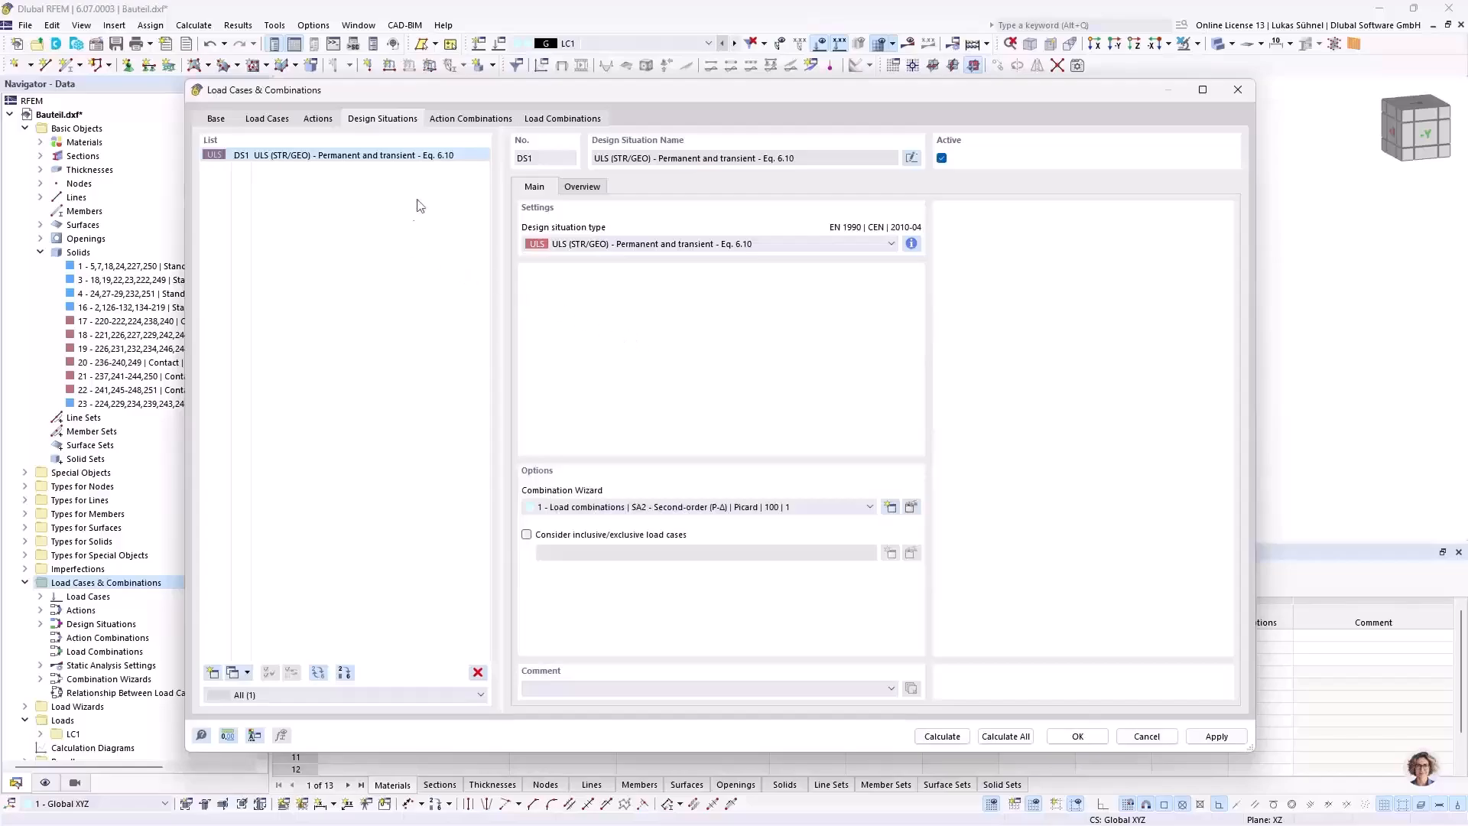
click(568, 129)
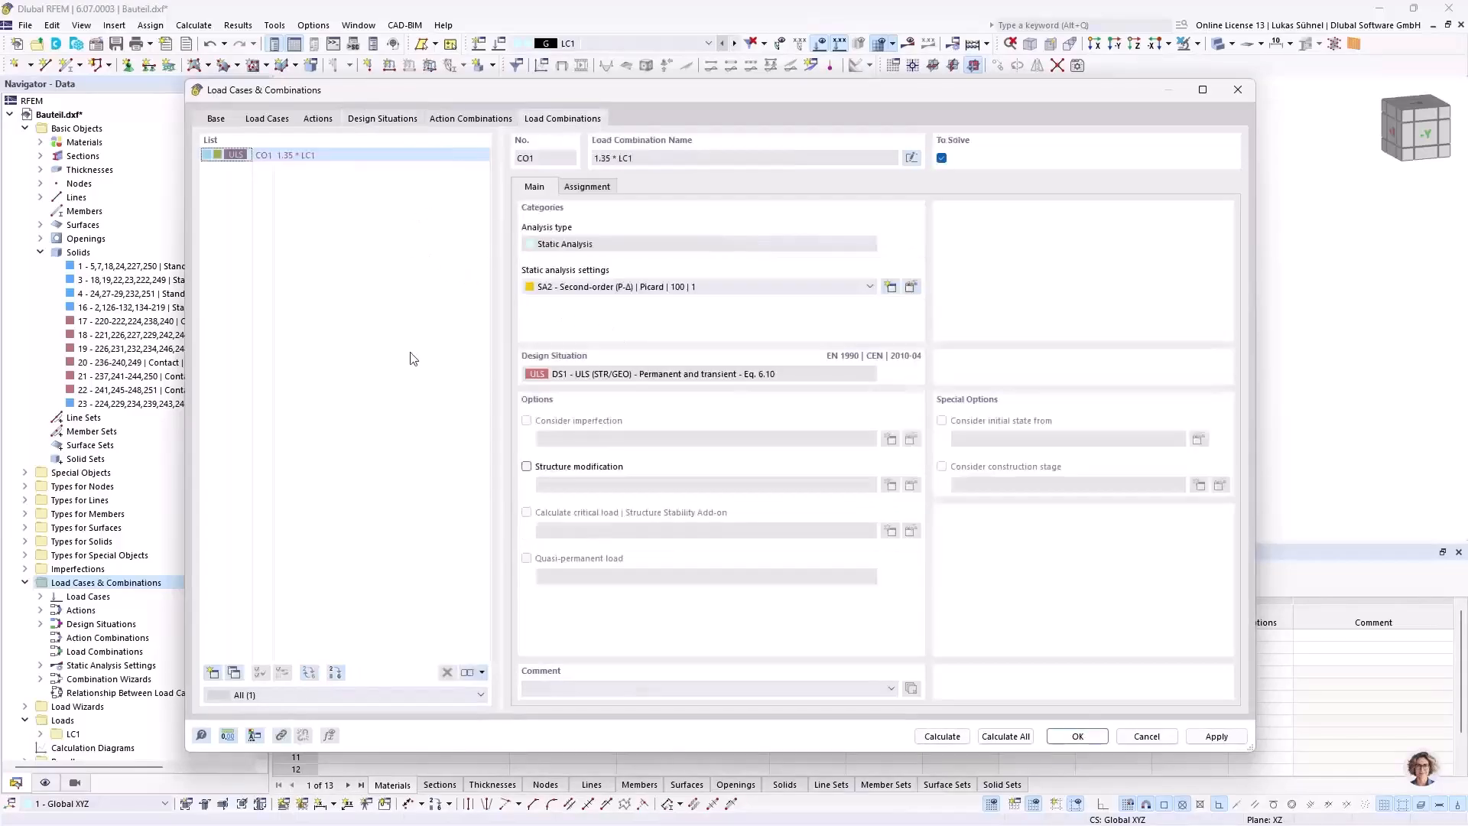
click(587, 187)
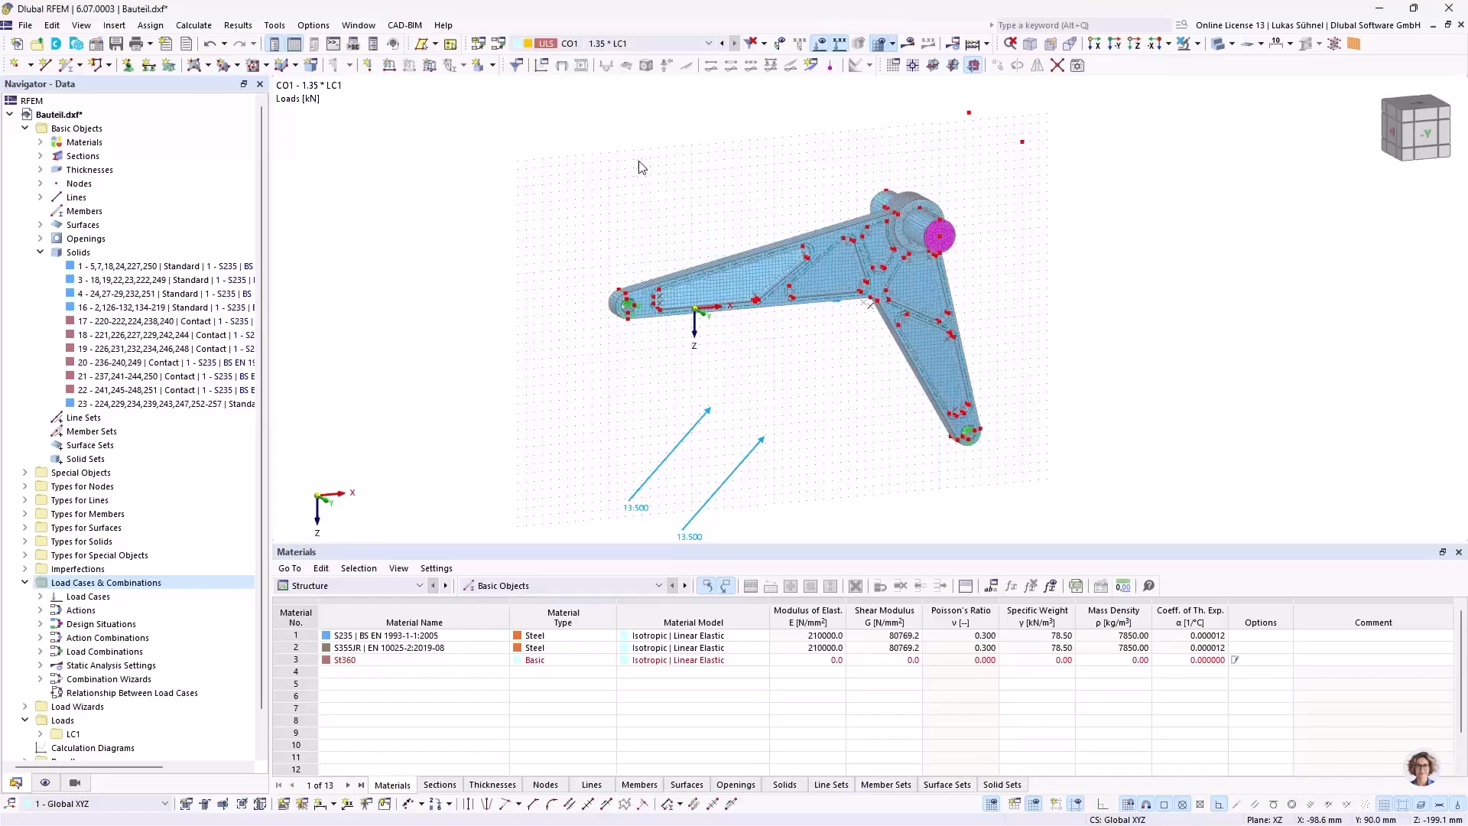
middle_drag(654, 167, 613, 147)
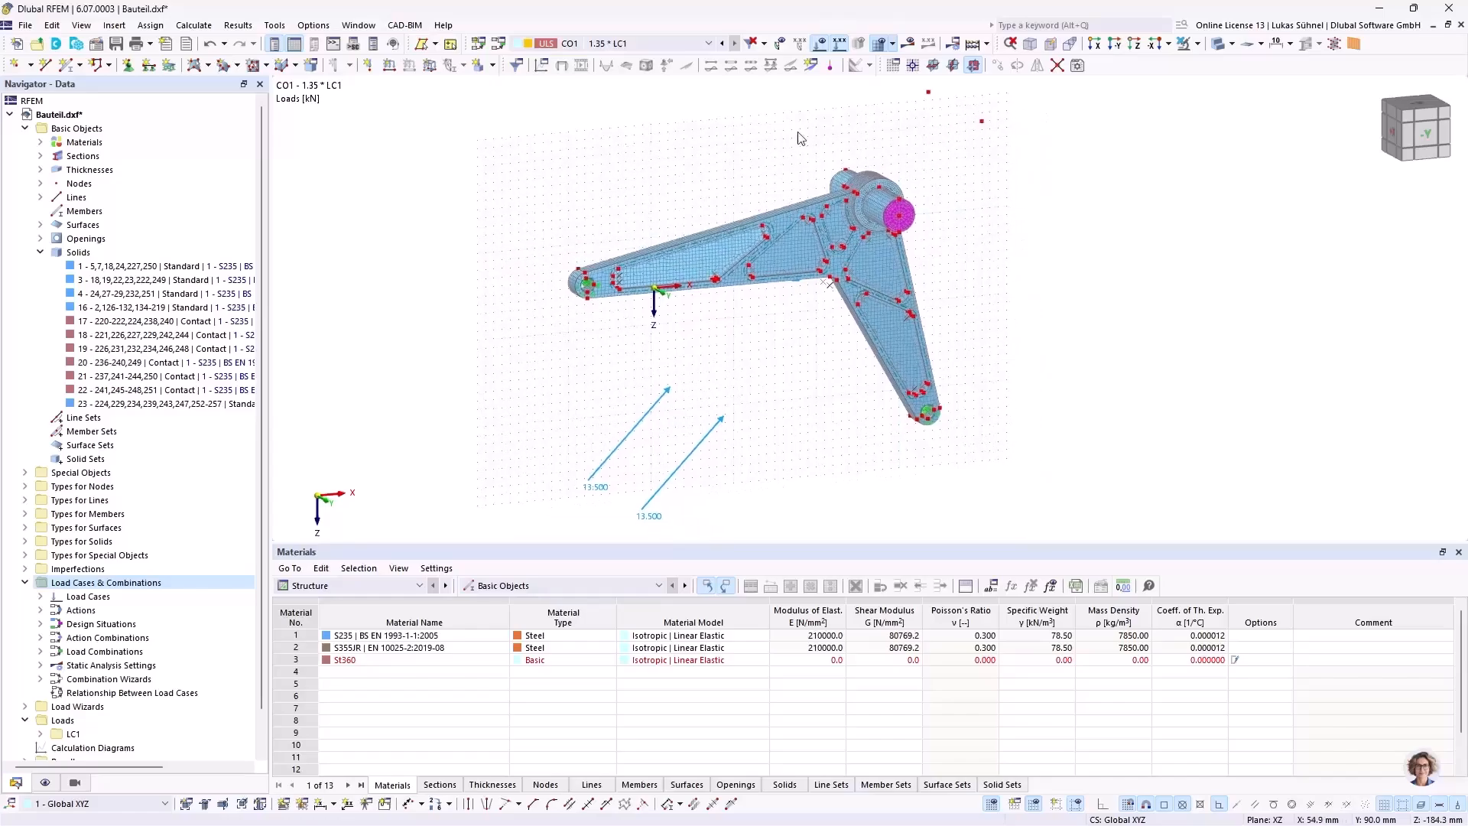
click(986, 46)
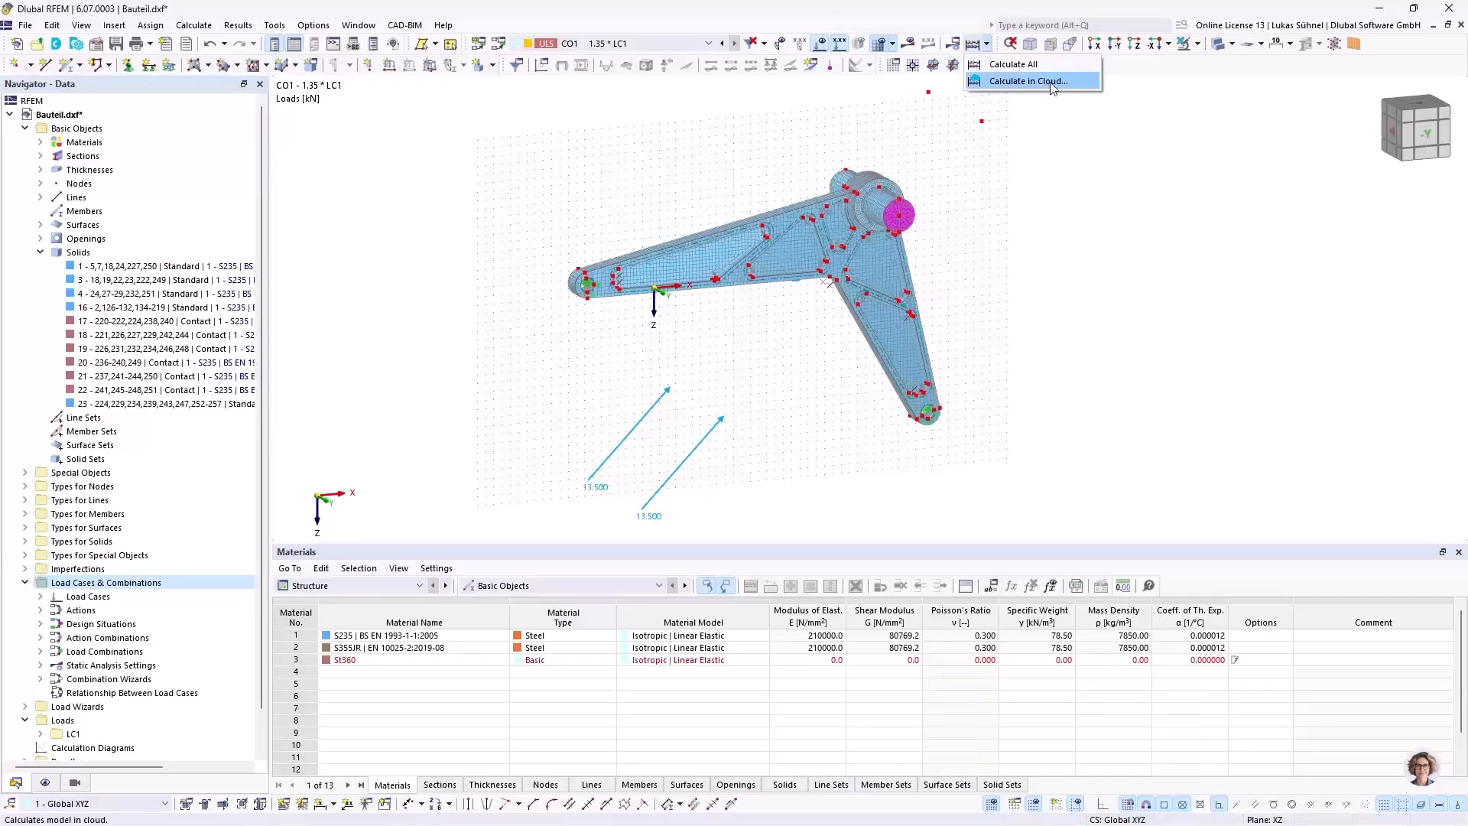
click(1028, 165)
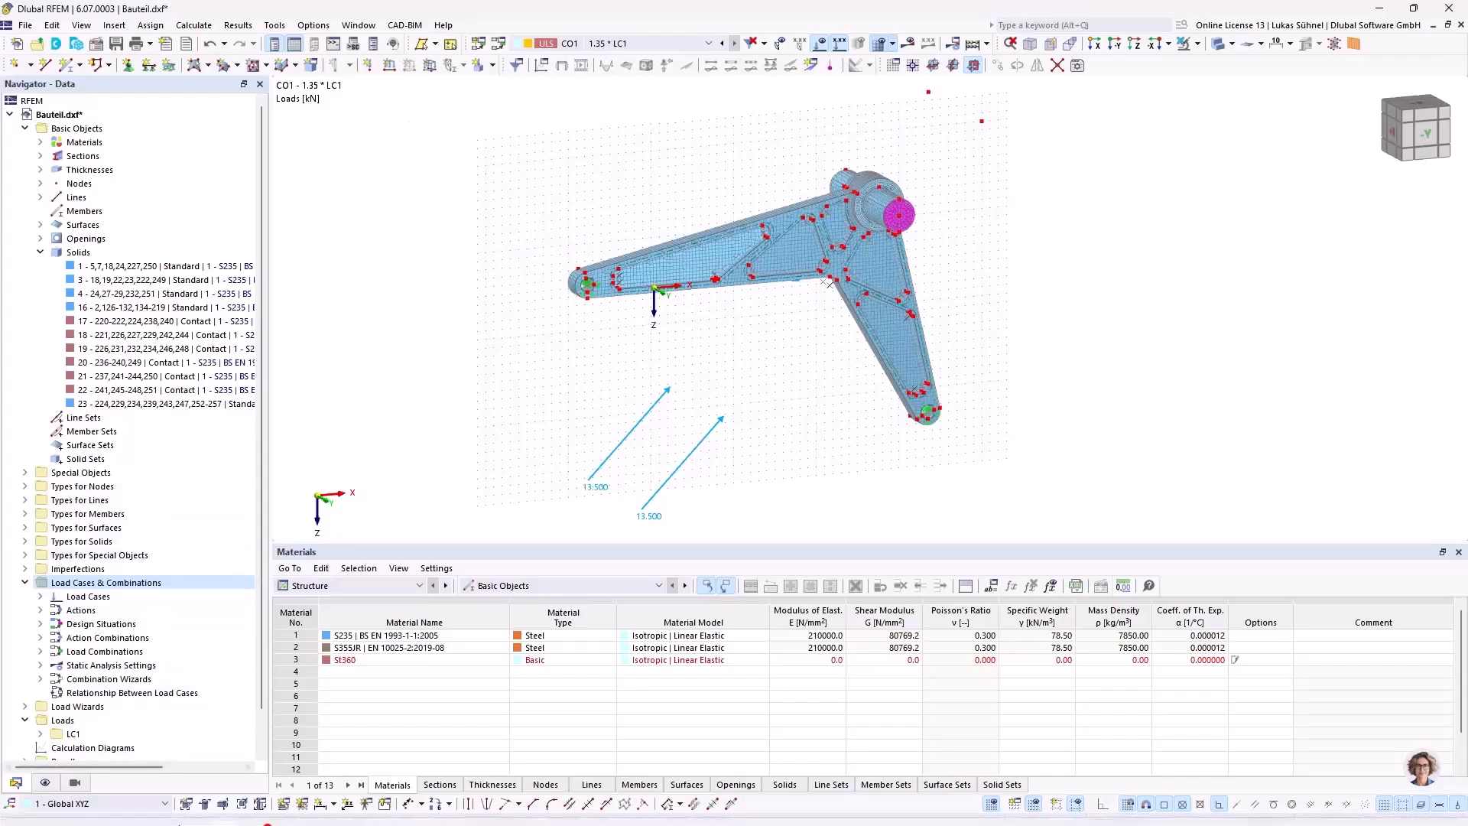
Step: Switch to the calculated model Versuch_1_elastisch.rf6 and look over the equivalent stresses on the component
mouse_move(227, 807)
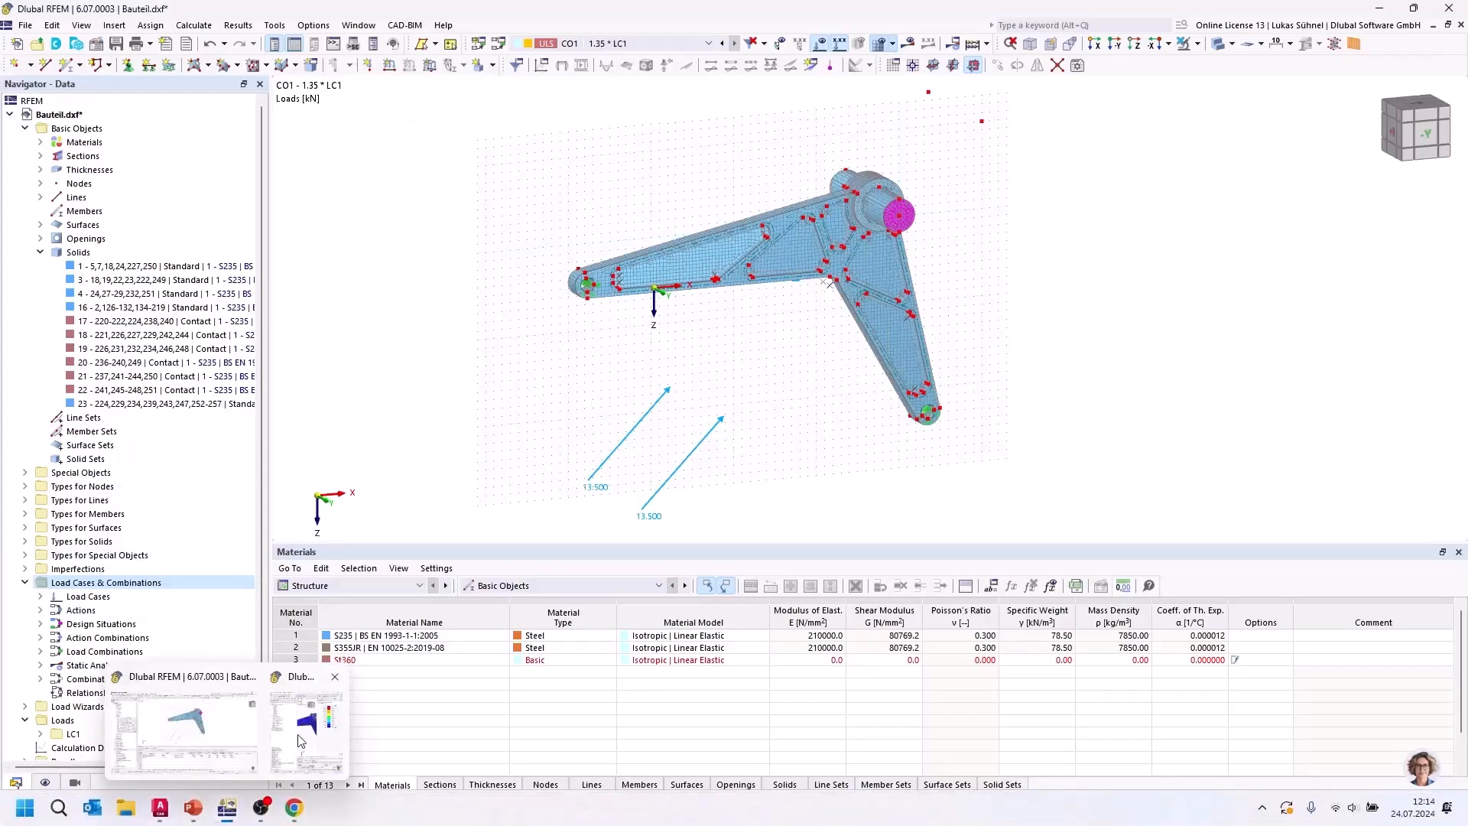
drag(1, 300, 829, 2)
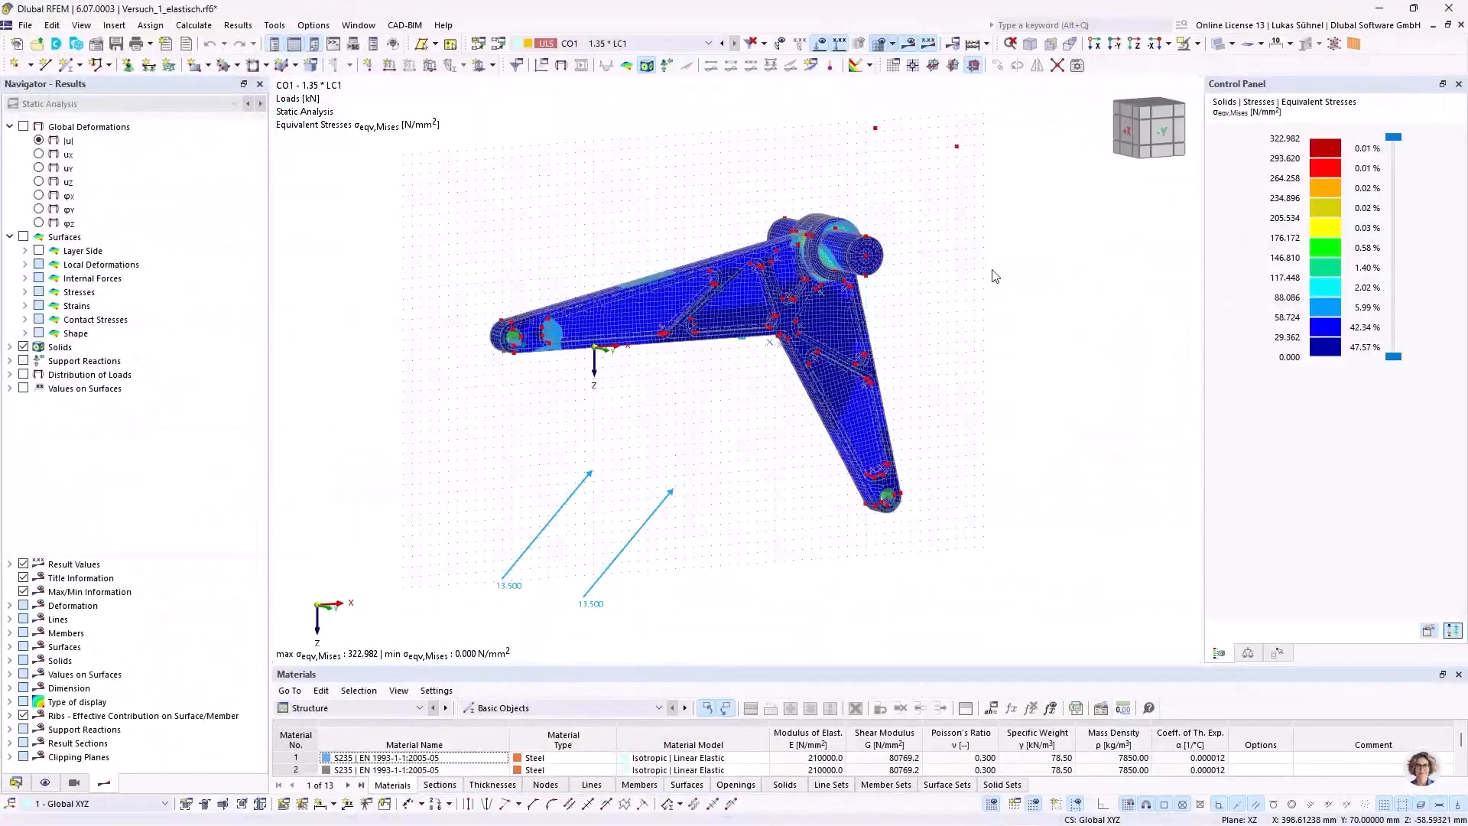
ctrl+middle_drag(1001, 292, 917, 287)
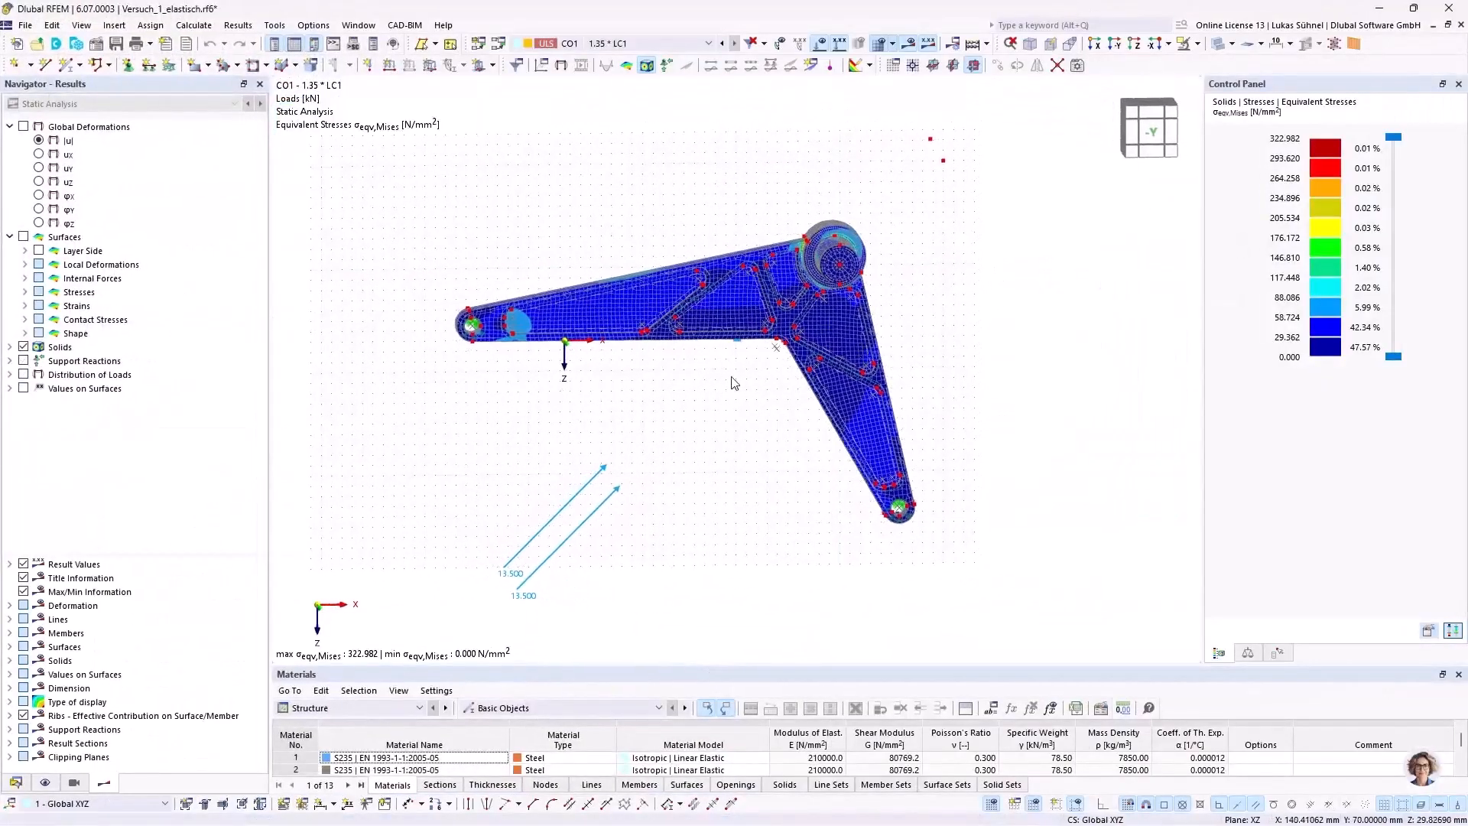
mouse_move(672, 403)
ctrl+middle_down()
mouse_move(610, 390)
mouse_move(672, 420)
ctrl+middle_up()
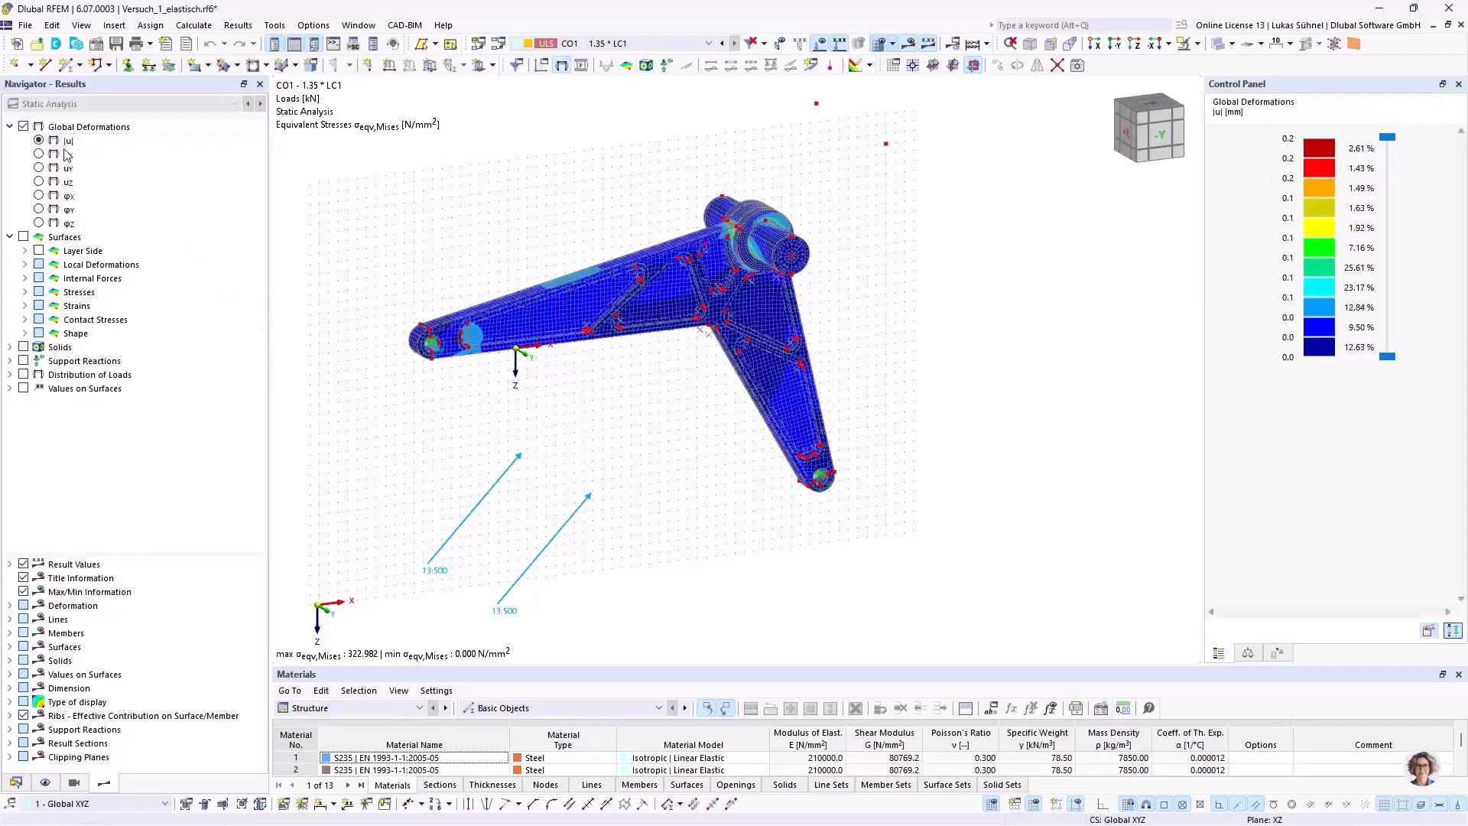
Step: Display the global deformations |u| for CO1 and inspect the displaced shaft and arms
ctrl+middle_drag(477, 209, 425, 185)
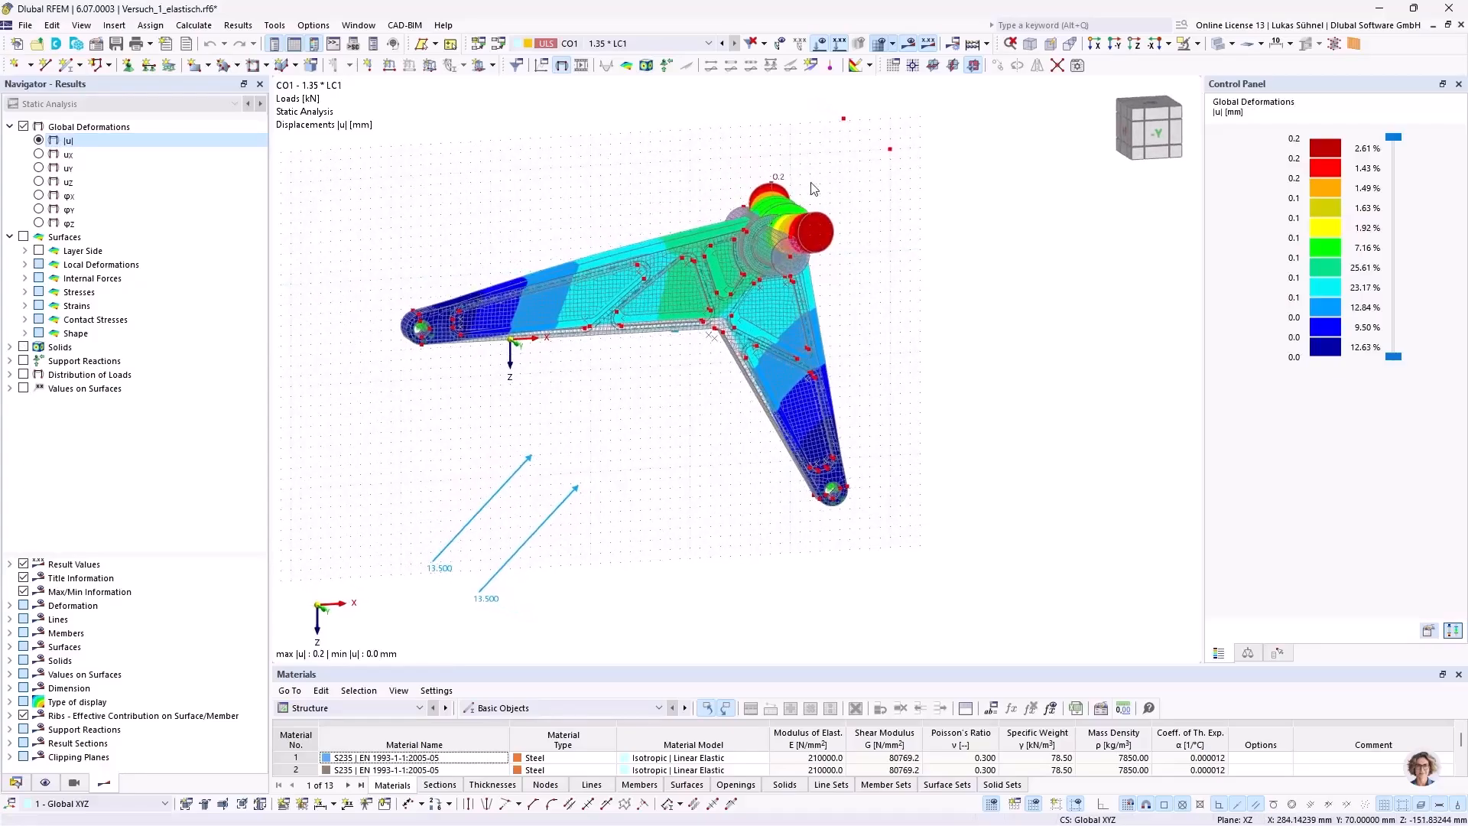
scroll(816, 188, up, 2)
ctrl+middle_drag(877, 230, 924, 272)
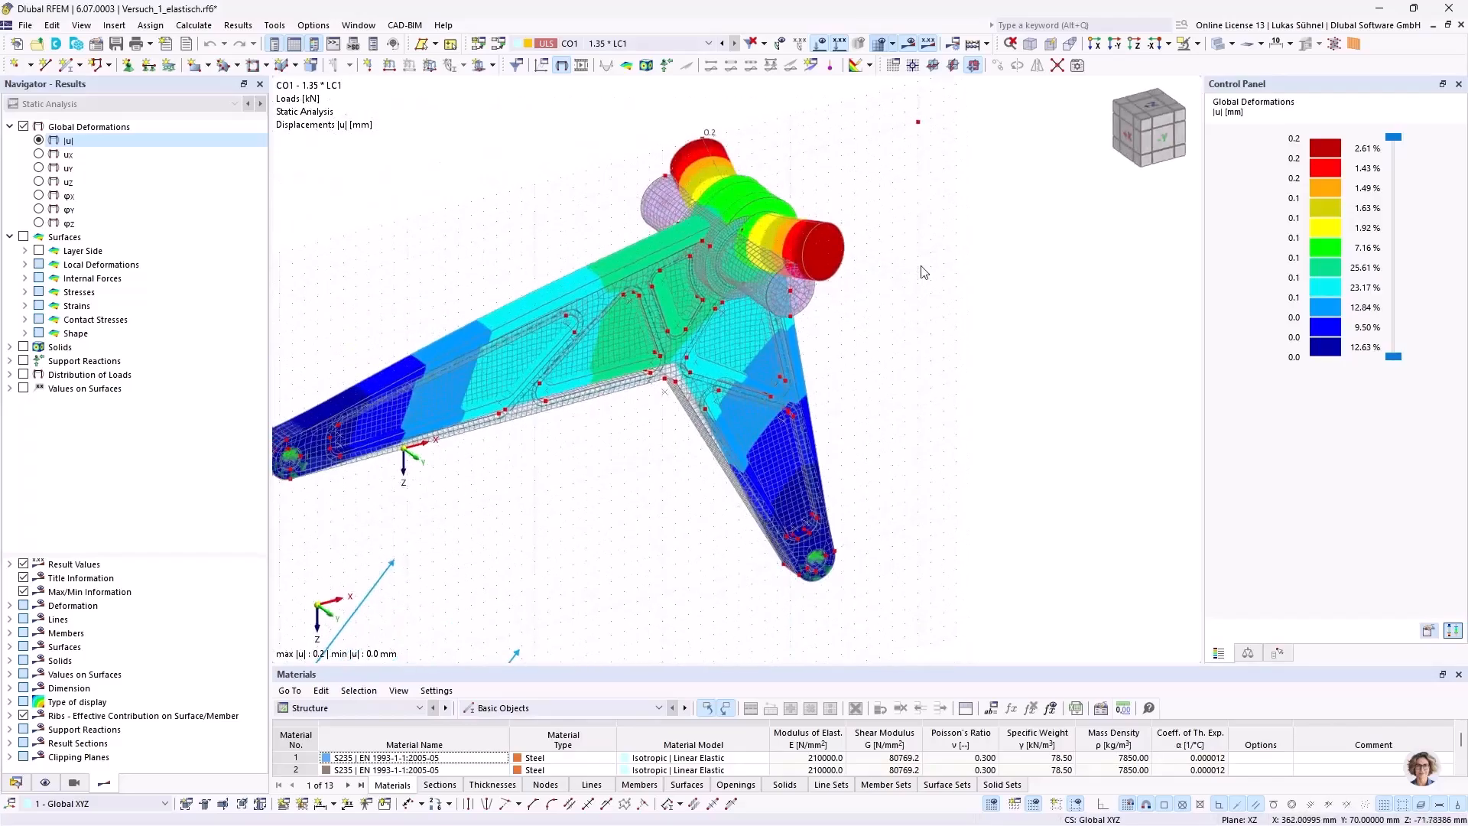
Step: Hide the finite element mesh and examine the displacements around the hub and shaft
click(45, 782)
scroll(36, 457, down, 12)
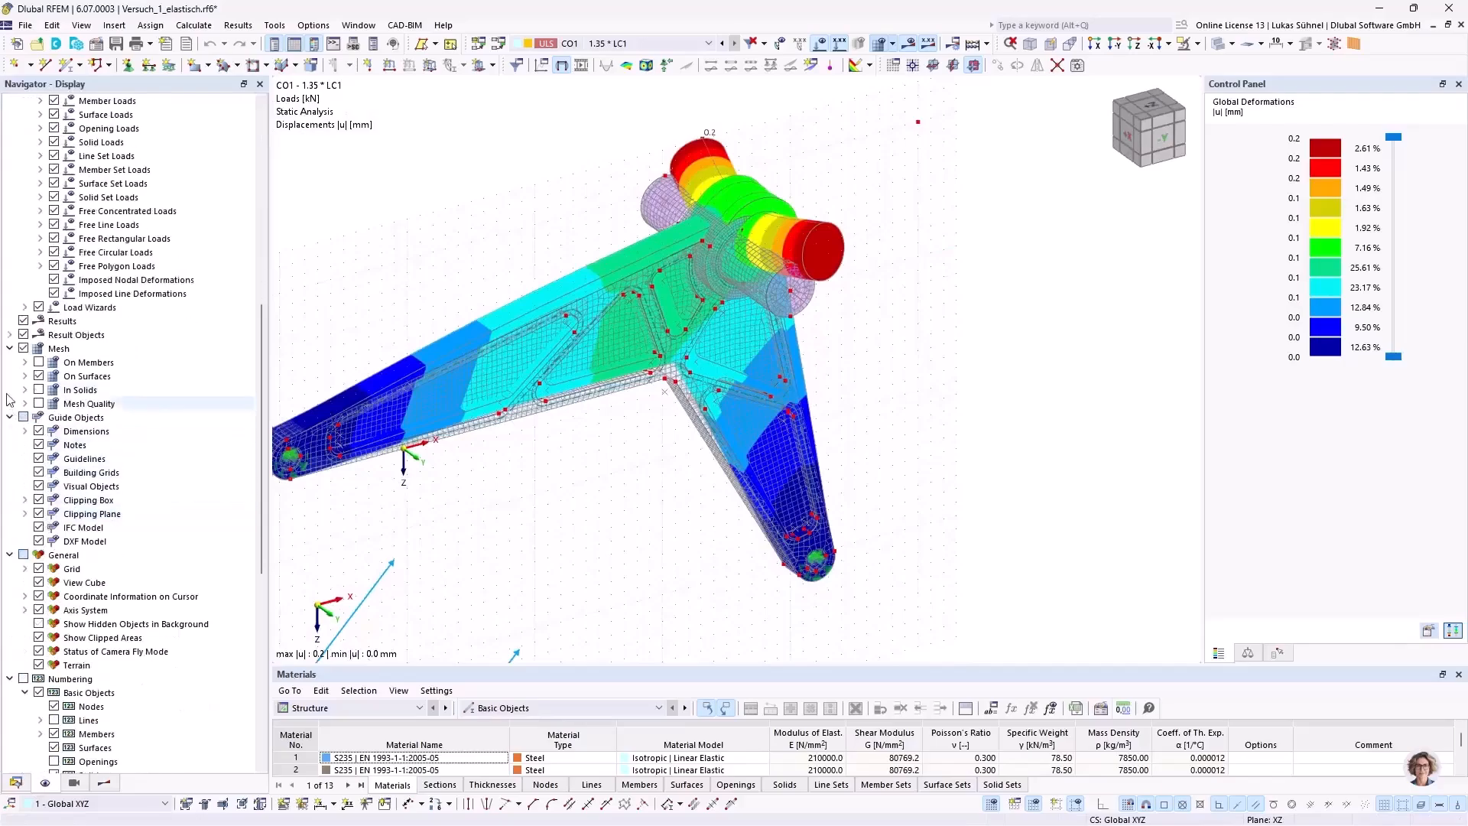
click(22, 349)
ctrl+middle_drag(960, 311, 879, 323)
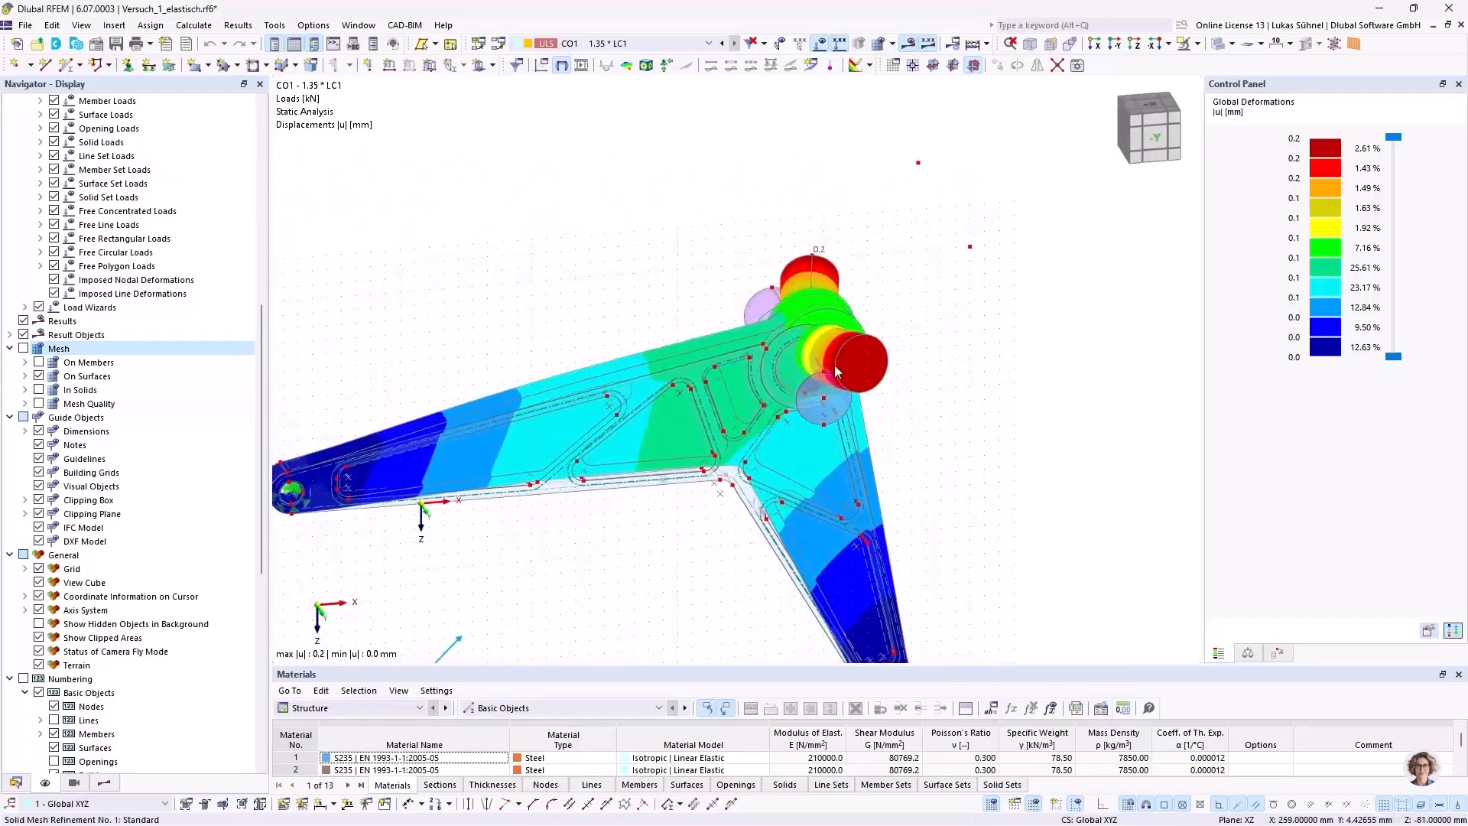
scroll(855, 302, up, 3)
ctrl+middle_drag(1059, 457, 1034, 434)
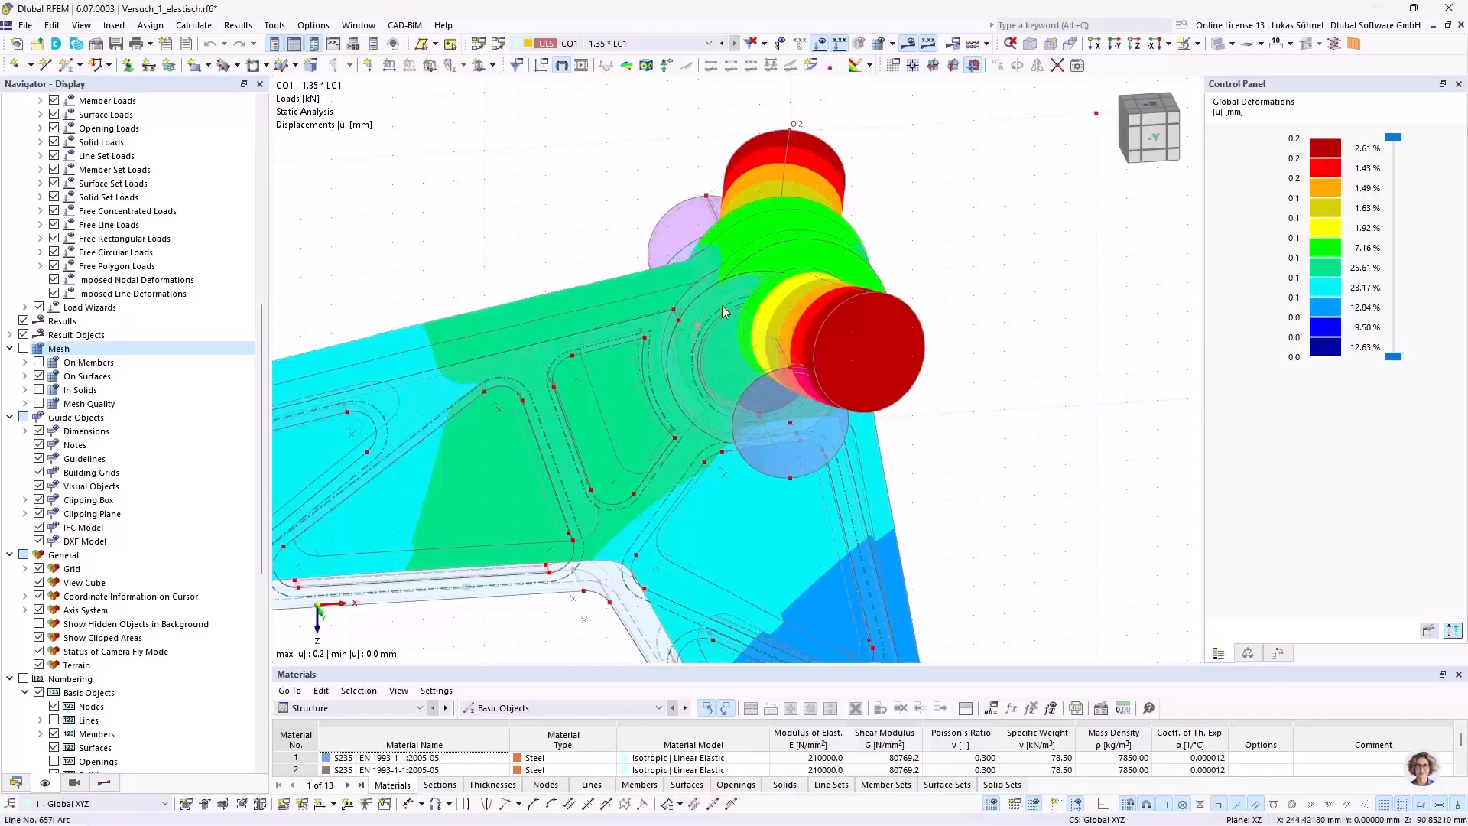
scroll(895, 340, down, 2)
middle_drag(965, 343, 934, 311)
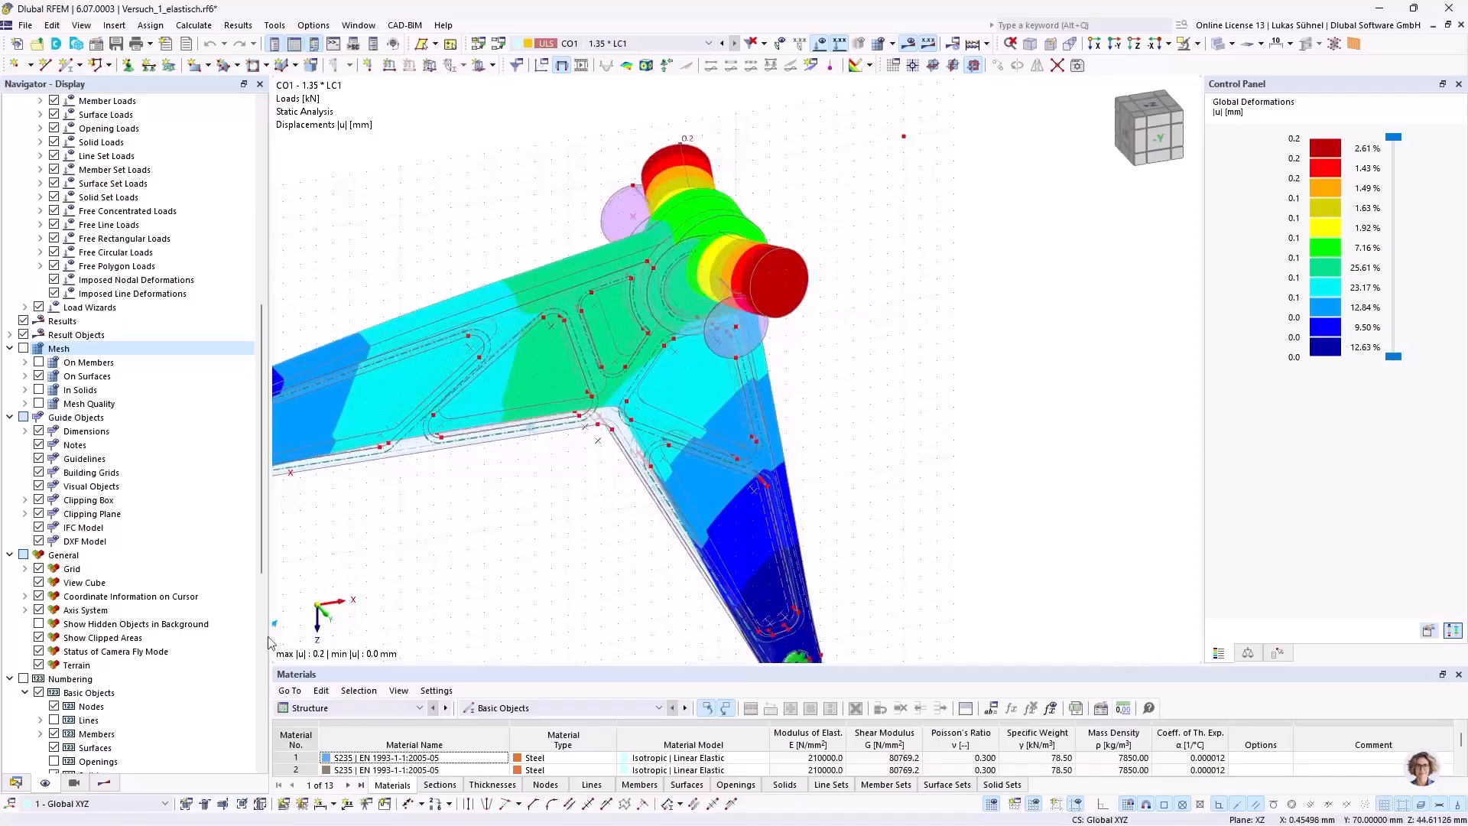
Step: Switch the results display to the von Mises equivalent stresses of the solids
click(103, 783)
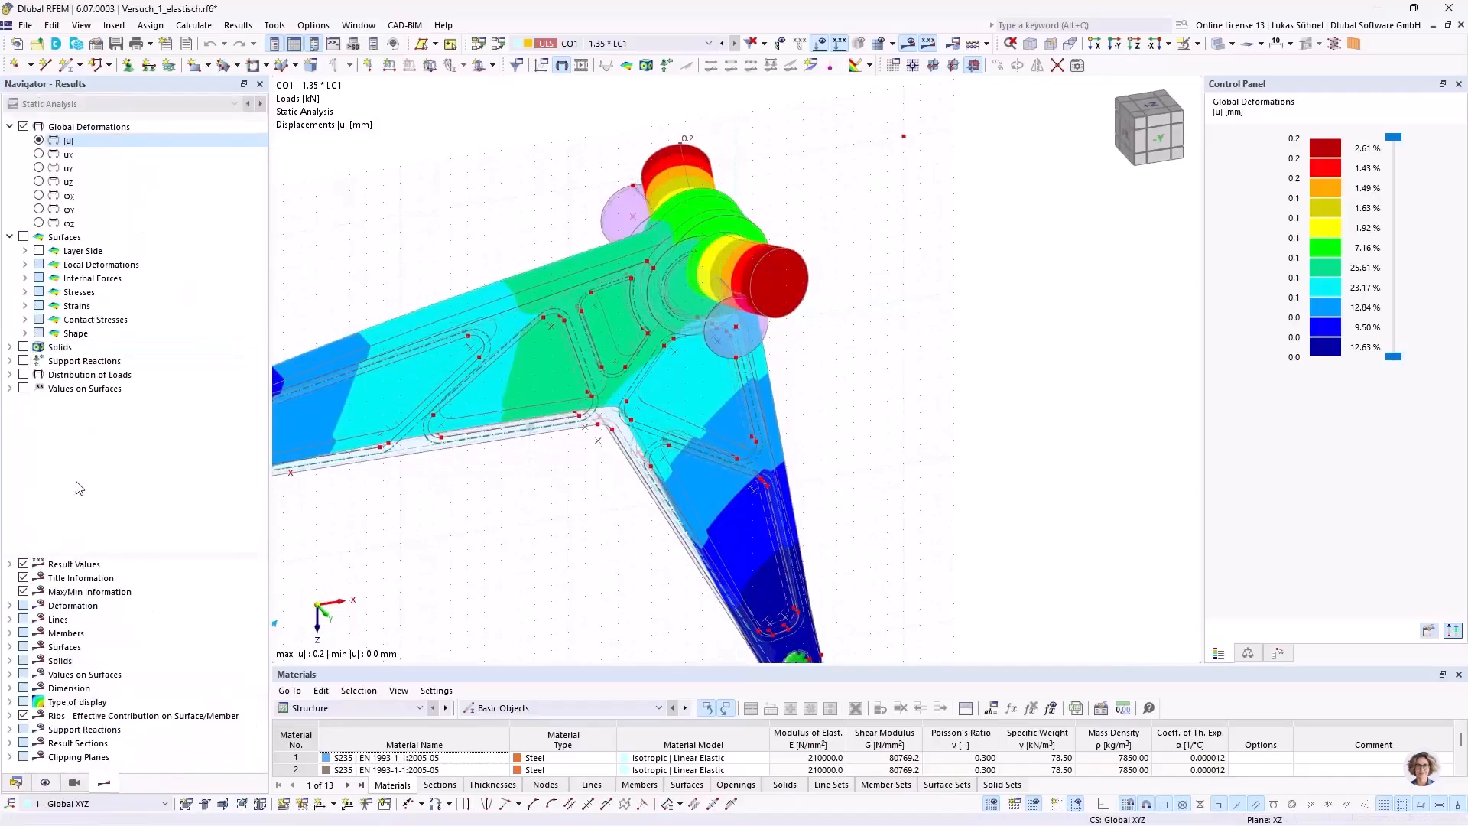
click(10, 237)
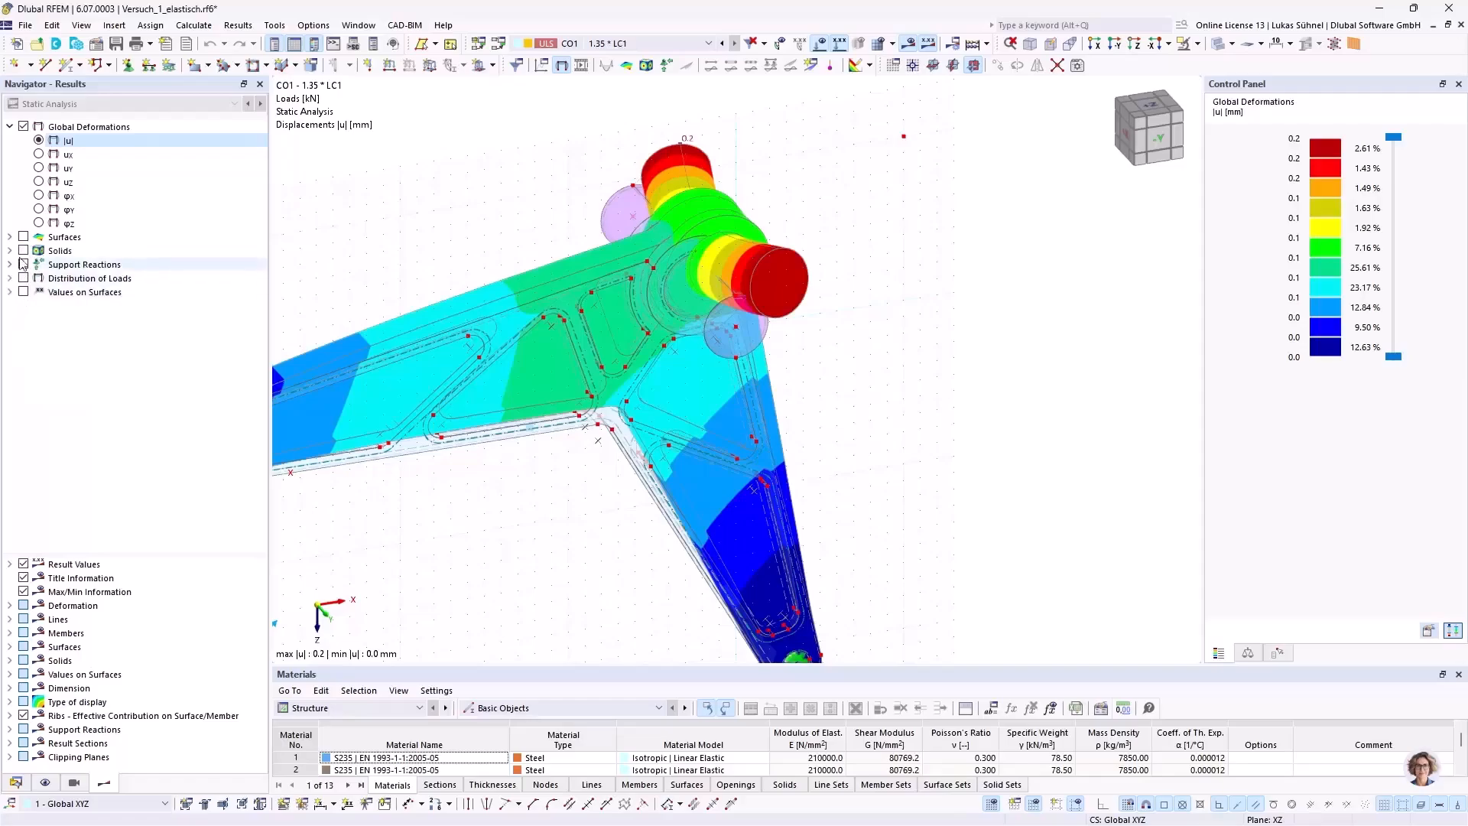
click(9, 251)
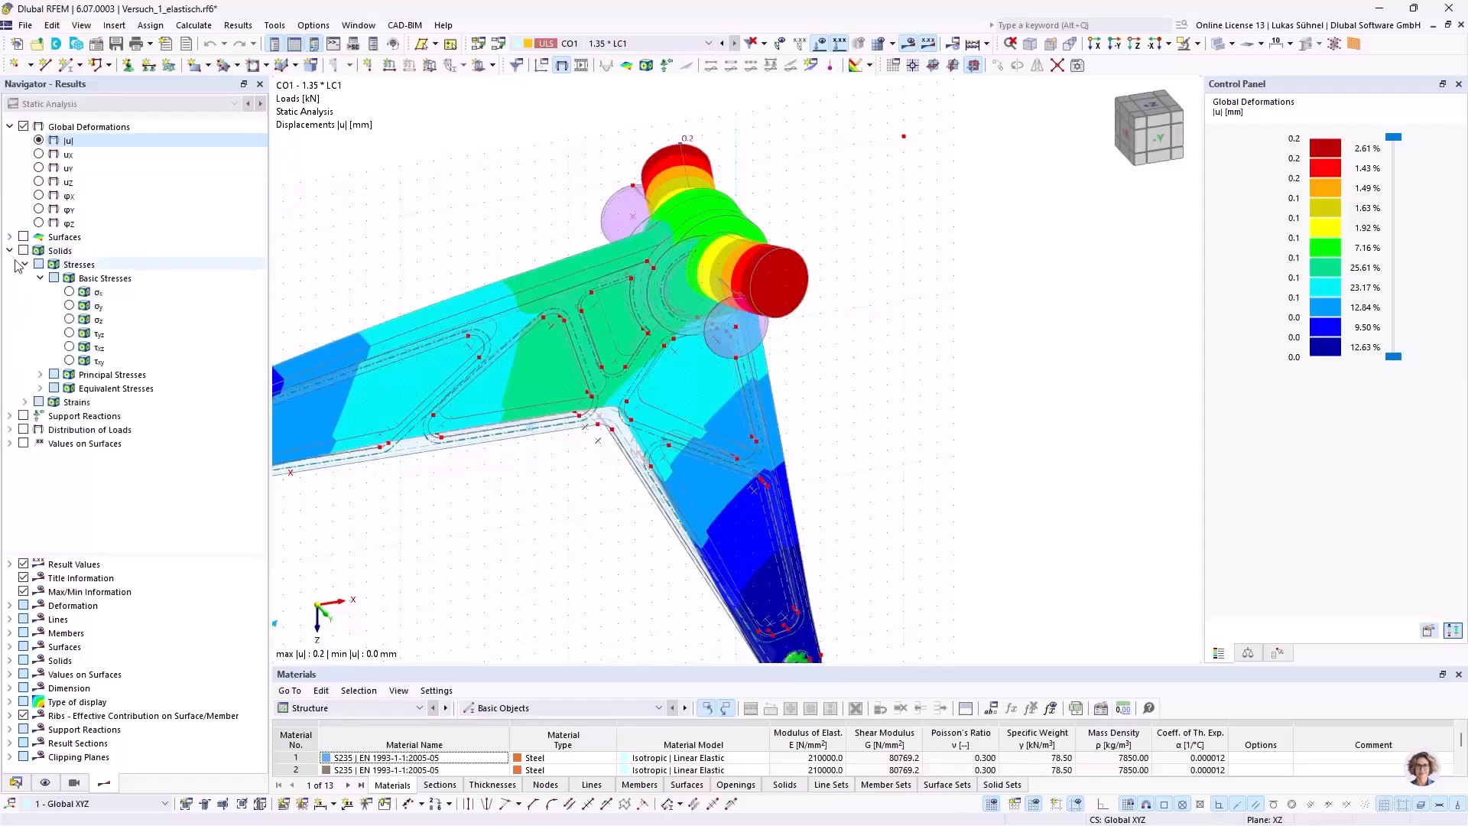
click(38, 388)
click(70, 403)
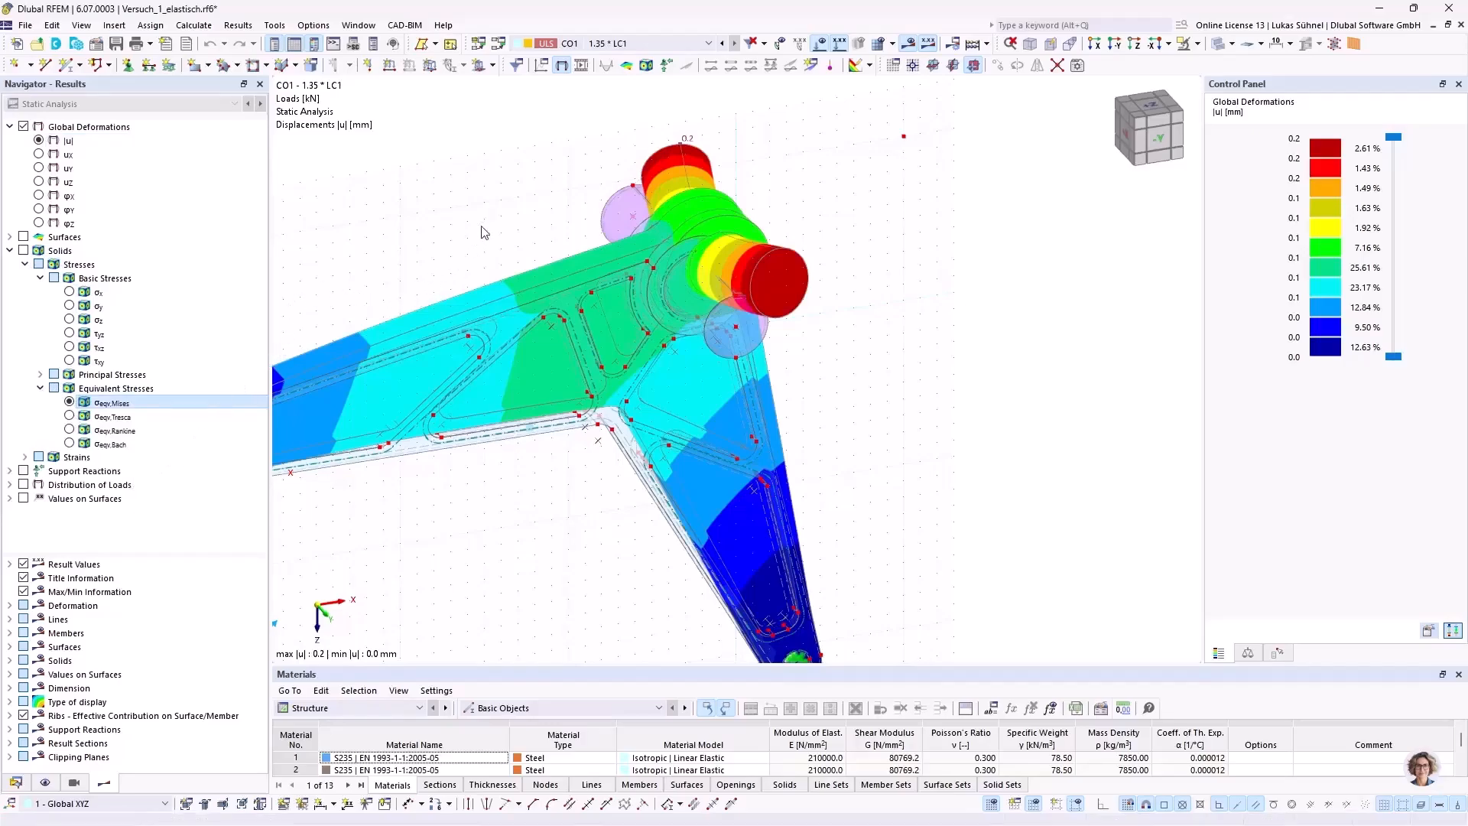
middle_drag(538, 205, 664, 179)
Step: Select hub solids 1, 3 and 4 and isolate them using visibility by selected and related objects
click(18, 784)
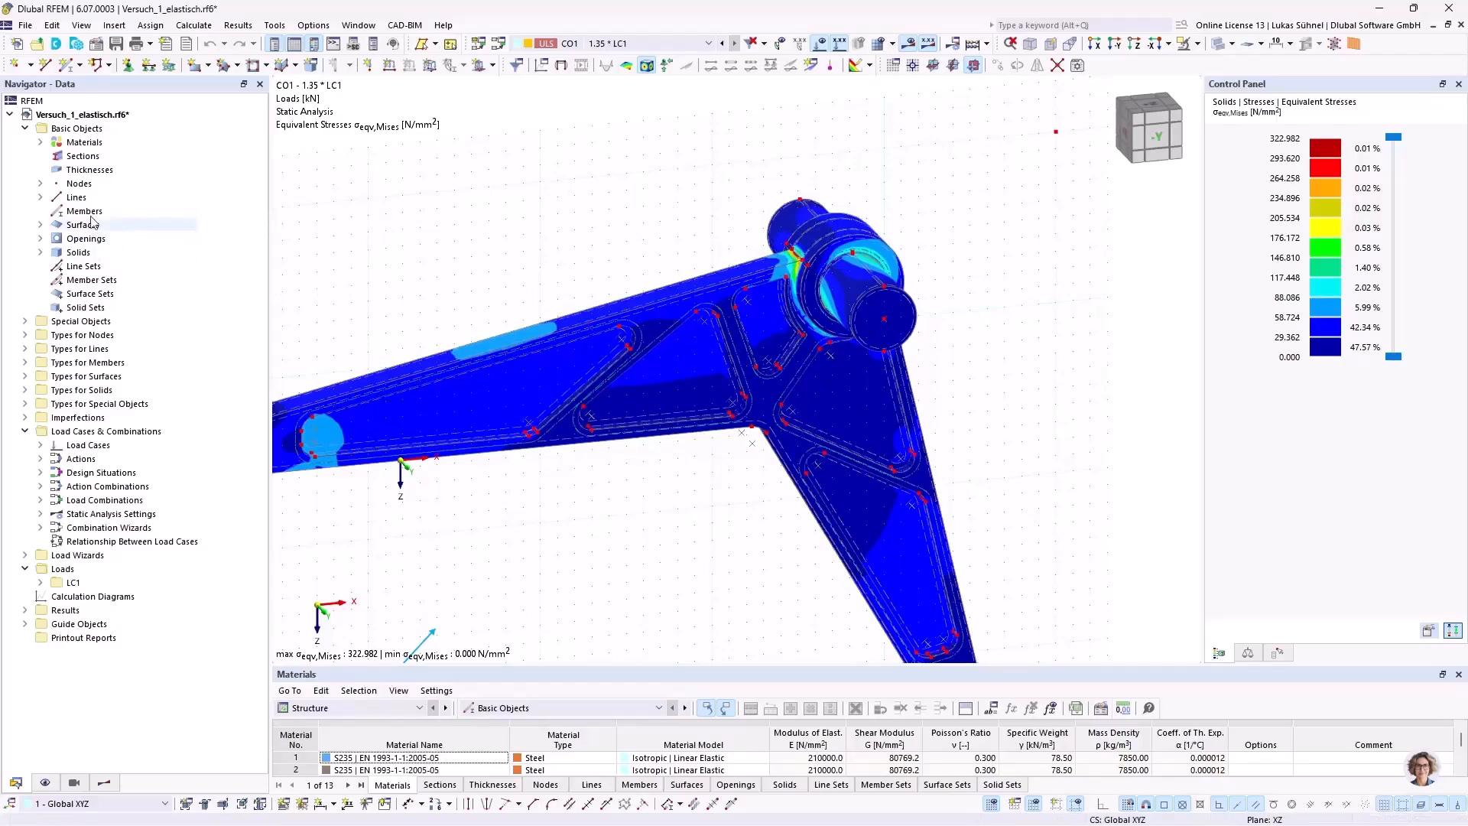
click(40, 253)
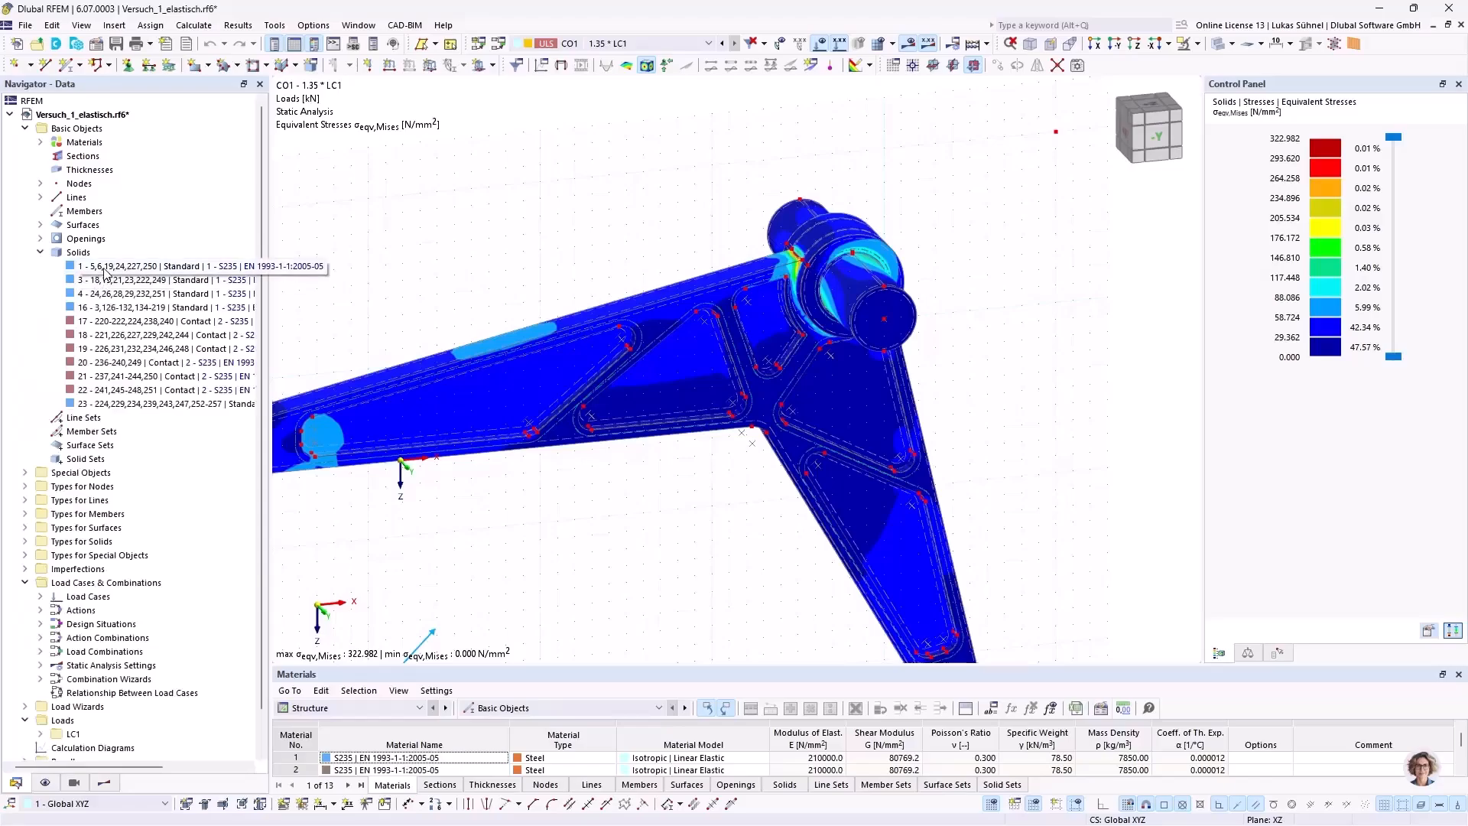
drag(104, 269, 97, 299)
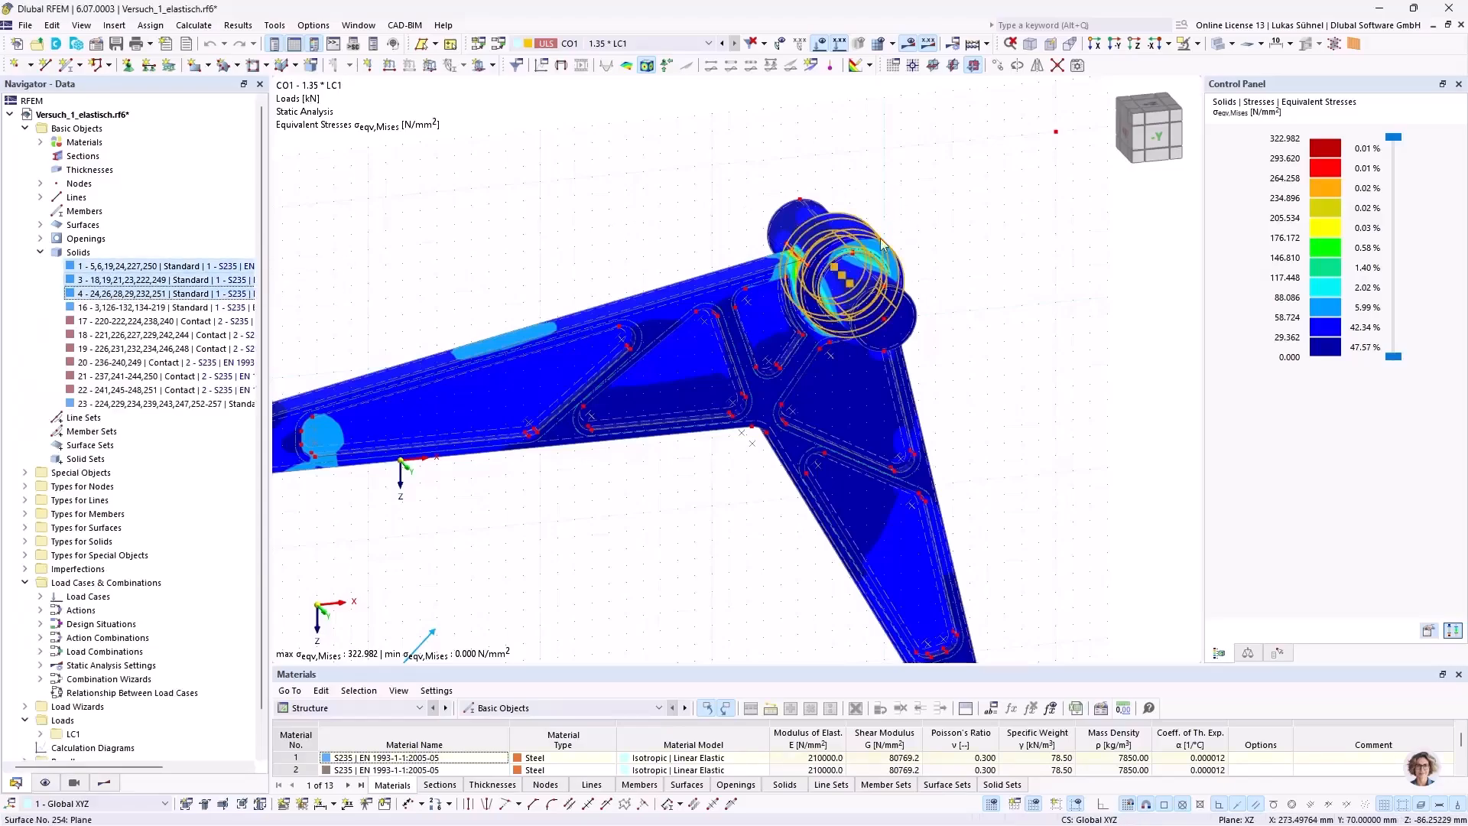
click(1195, 44)
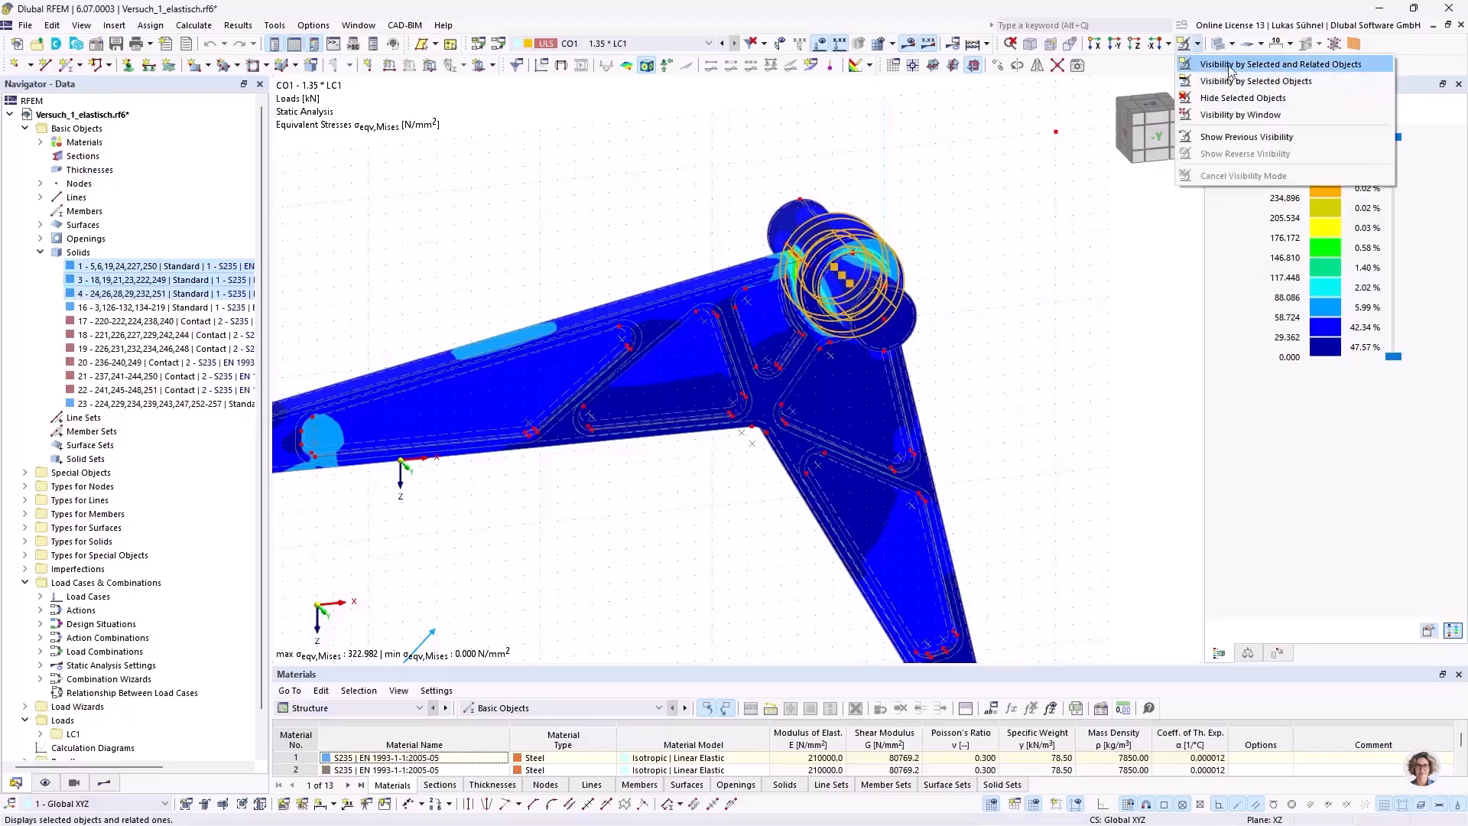
click(1226, 68)
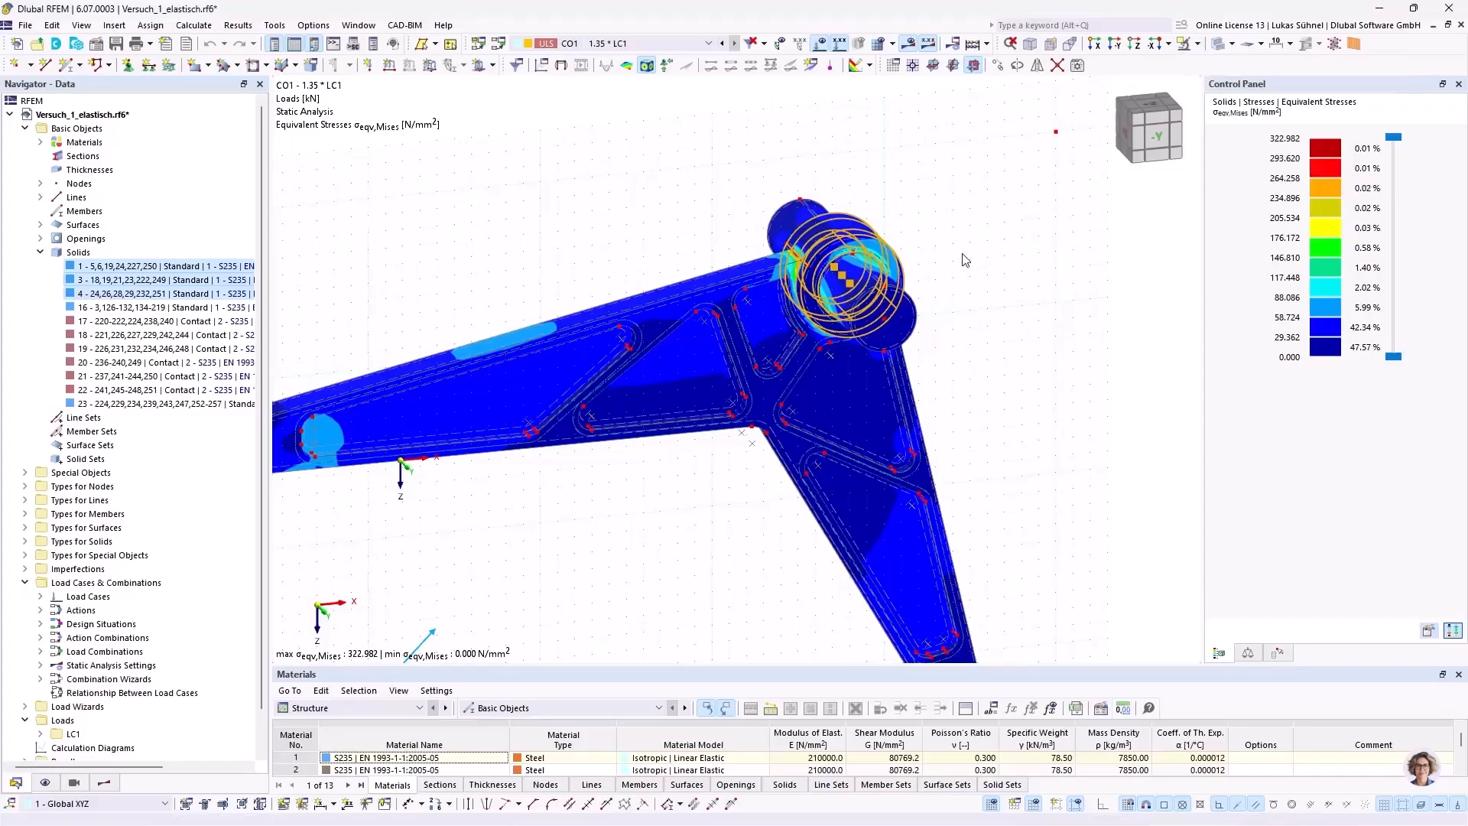
Step: Examine the von Mises stress distribution on the isolated hub rings from both sides
scroll(968, 268, up, 4)
ctrl+middle_drag(893, 293, 903, 258)
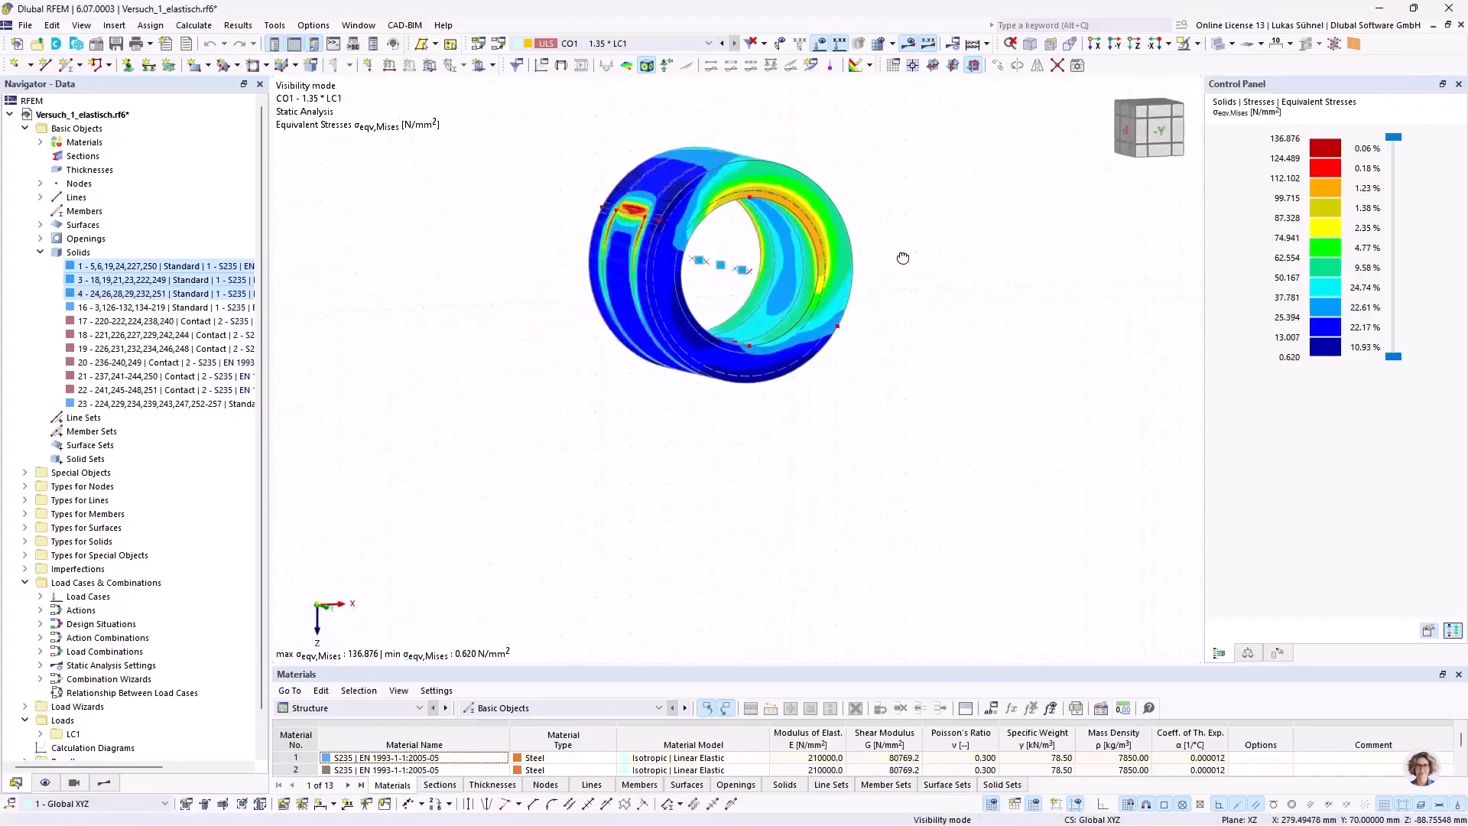
scroll(781, 217, up, 3)
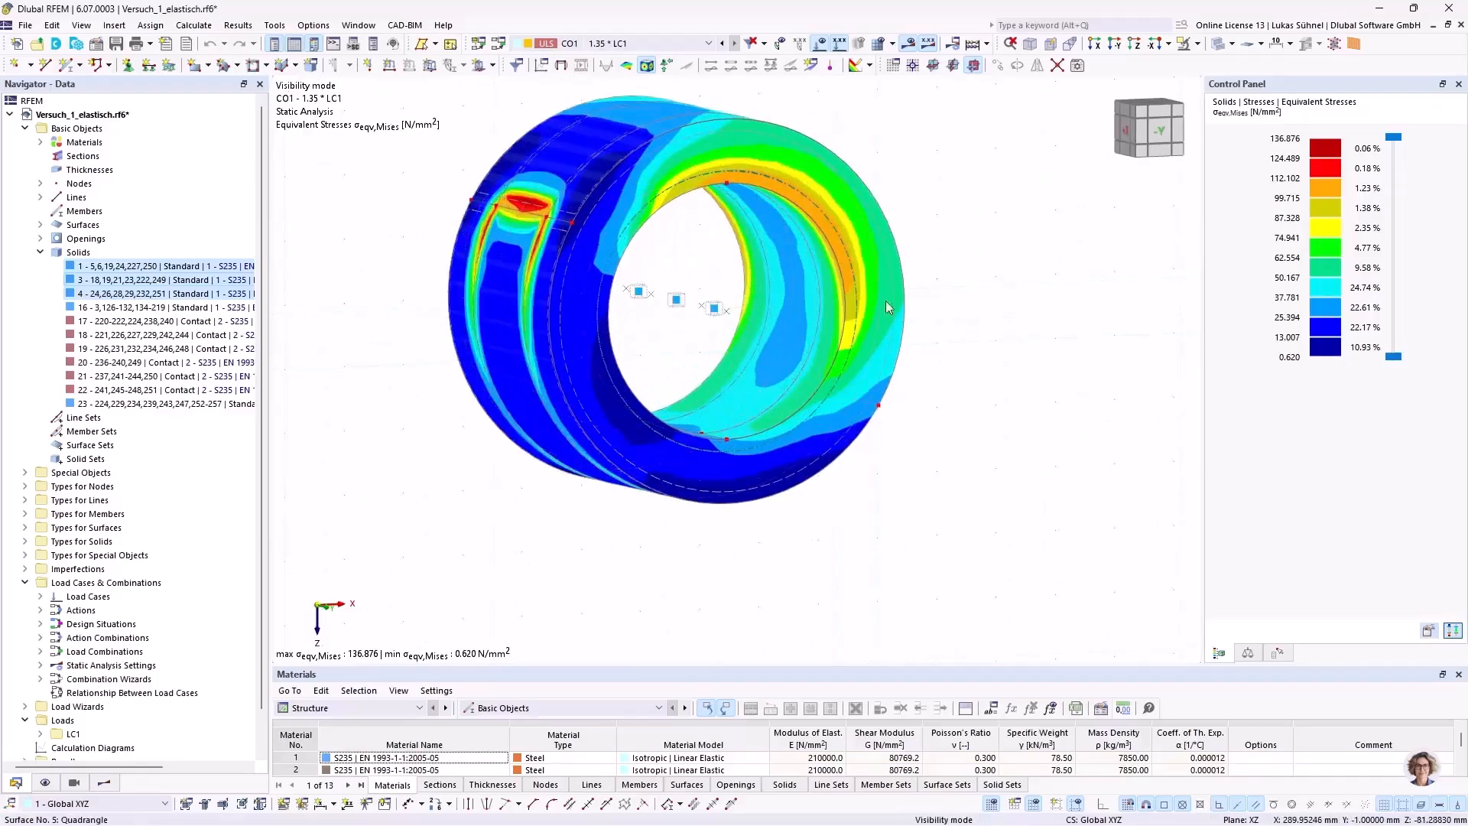
ctrl+middle_drag(979, 257, 919, 261)
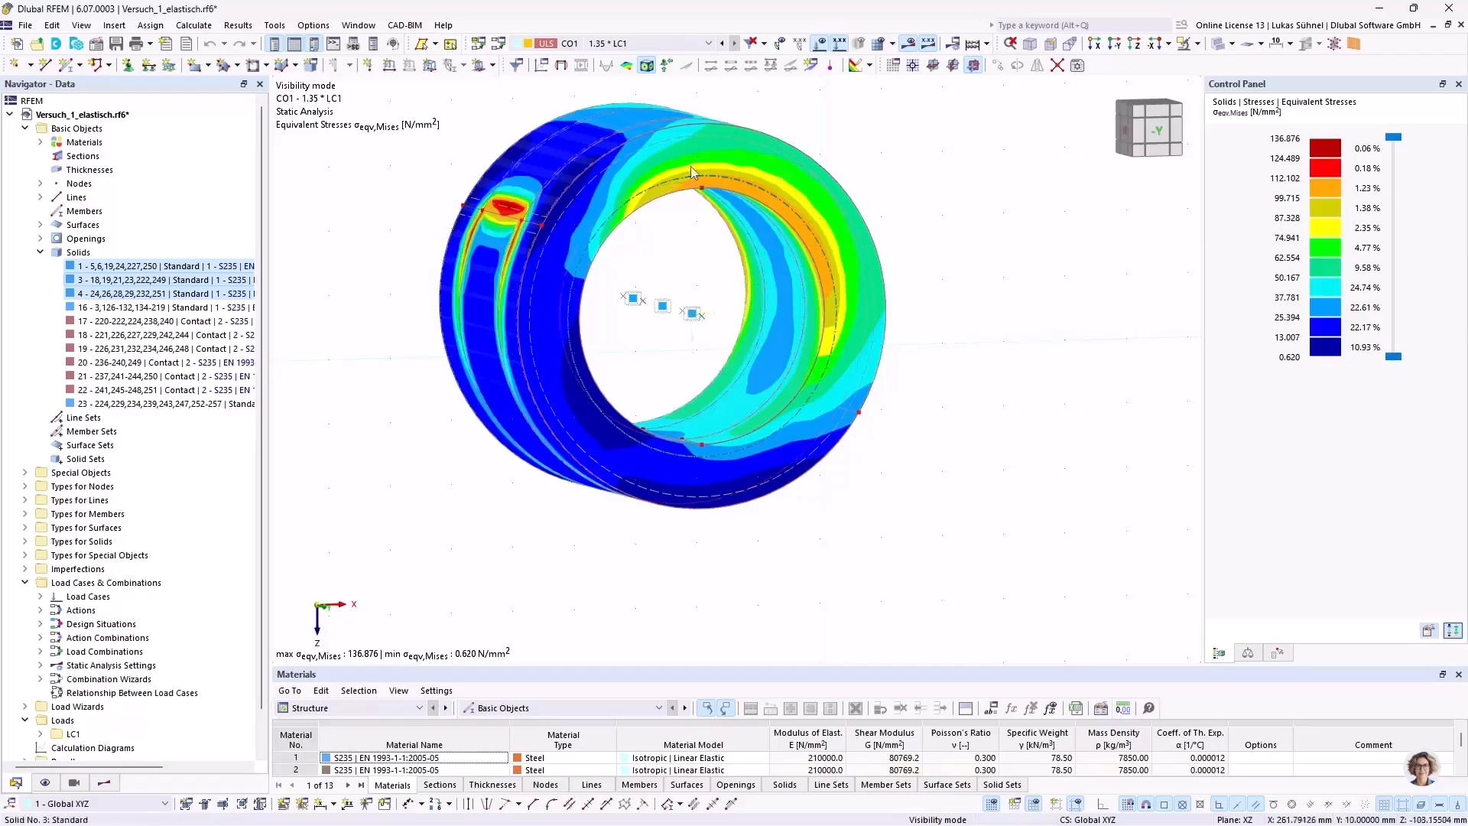
scroll(796, 227, down, 2)
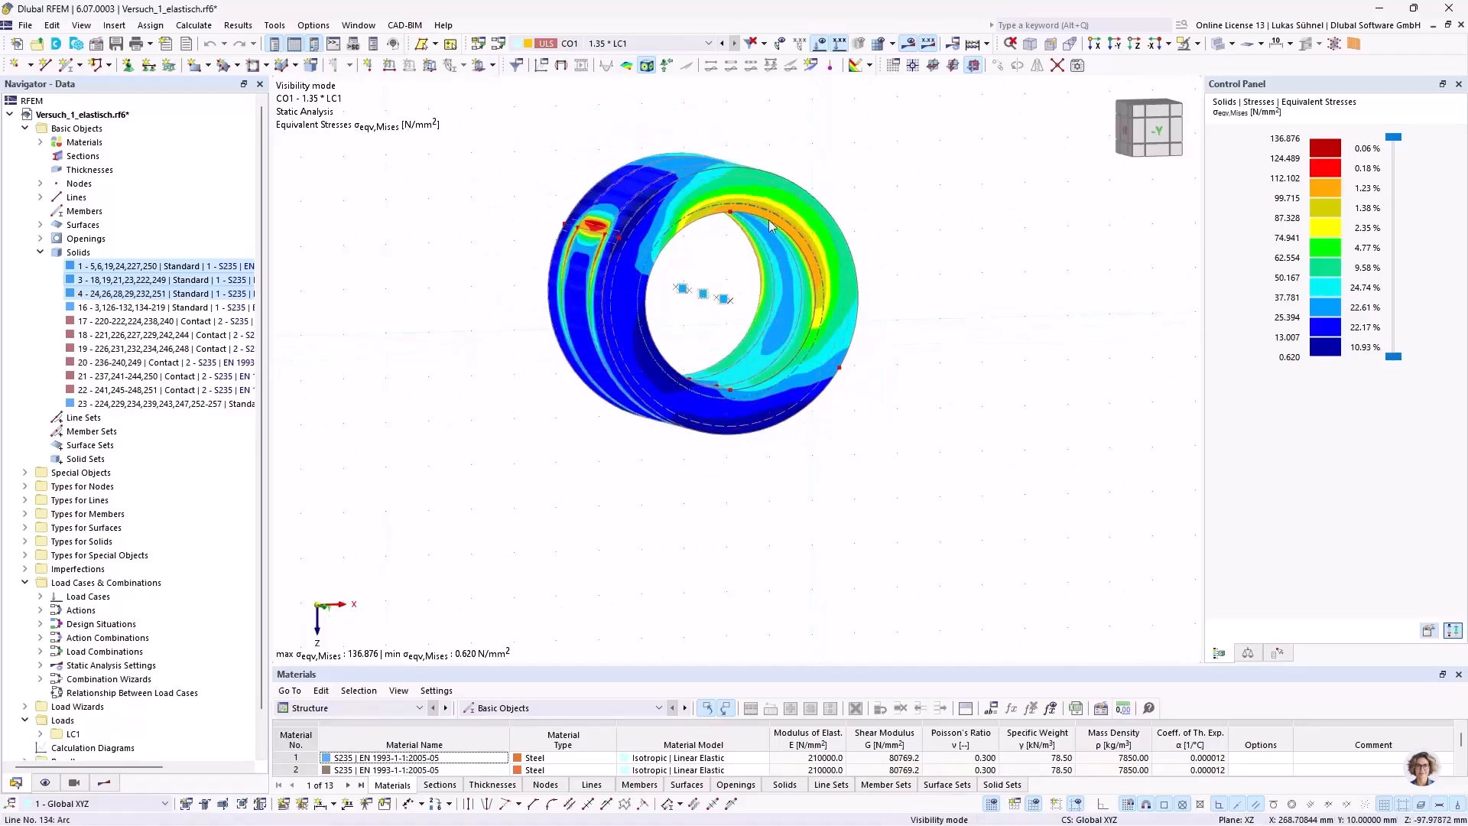
scroll(780, 222, up, 2)
ctrl+middle_drag(751, 260, 583, 354)
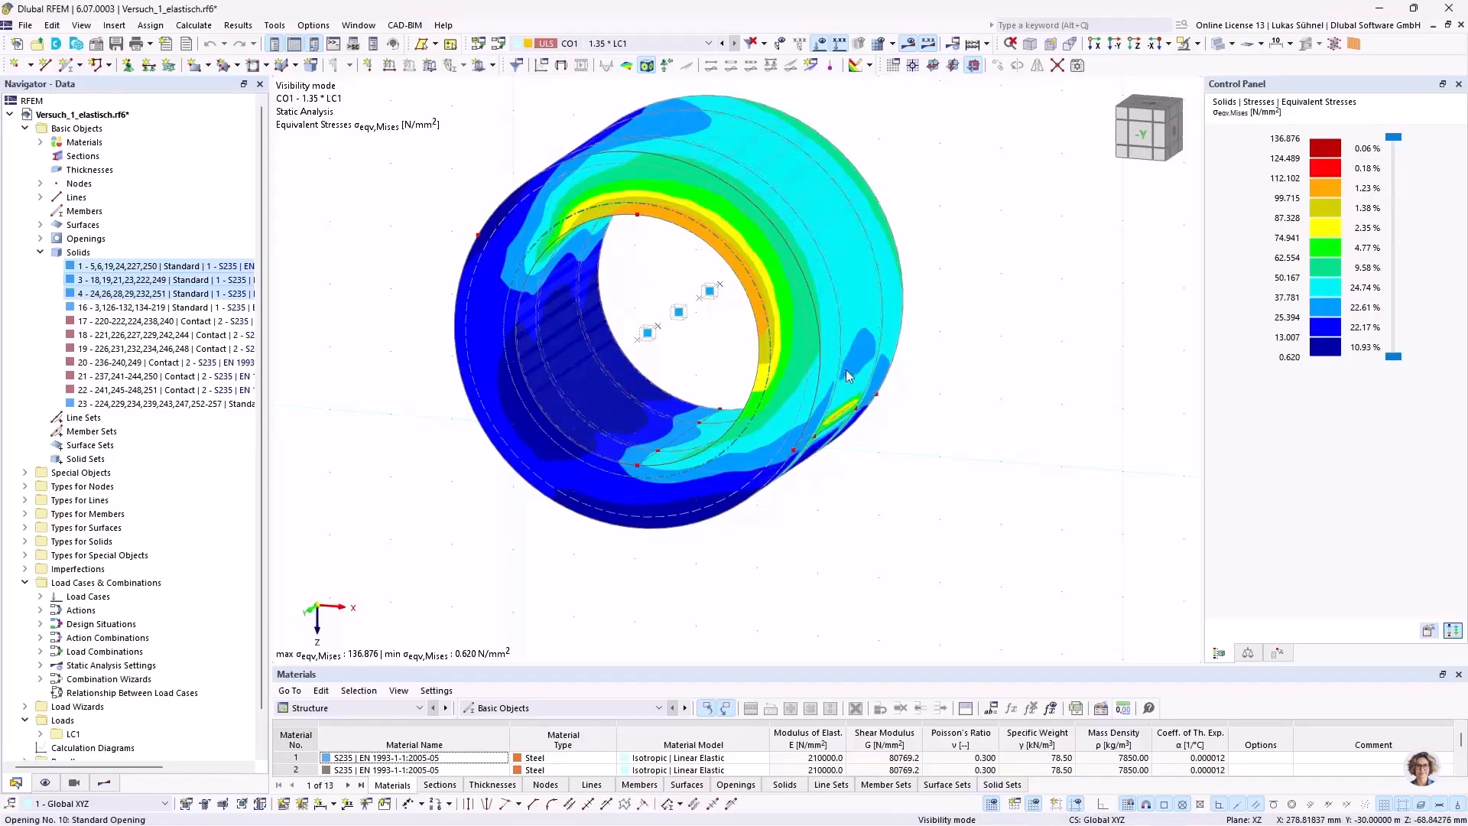
scroll(849, 373, down, 2)
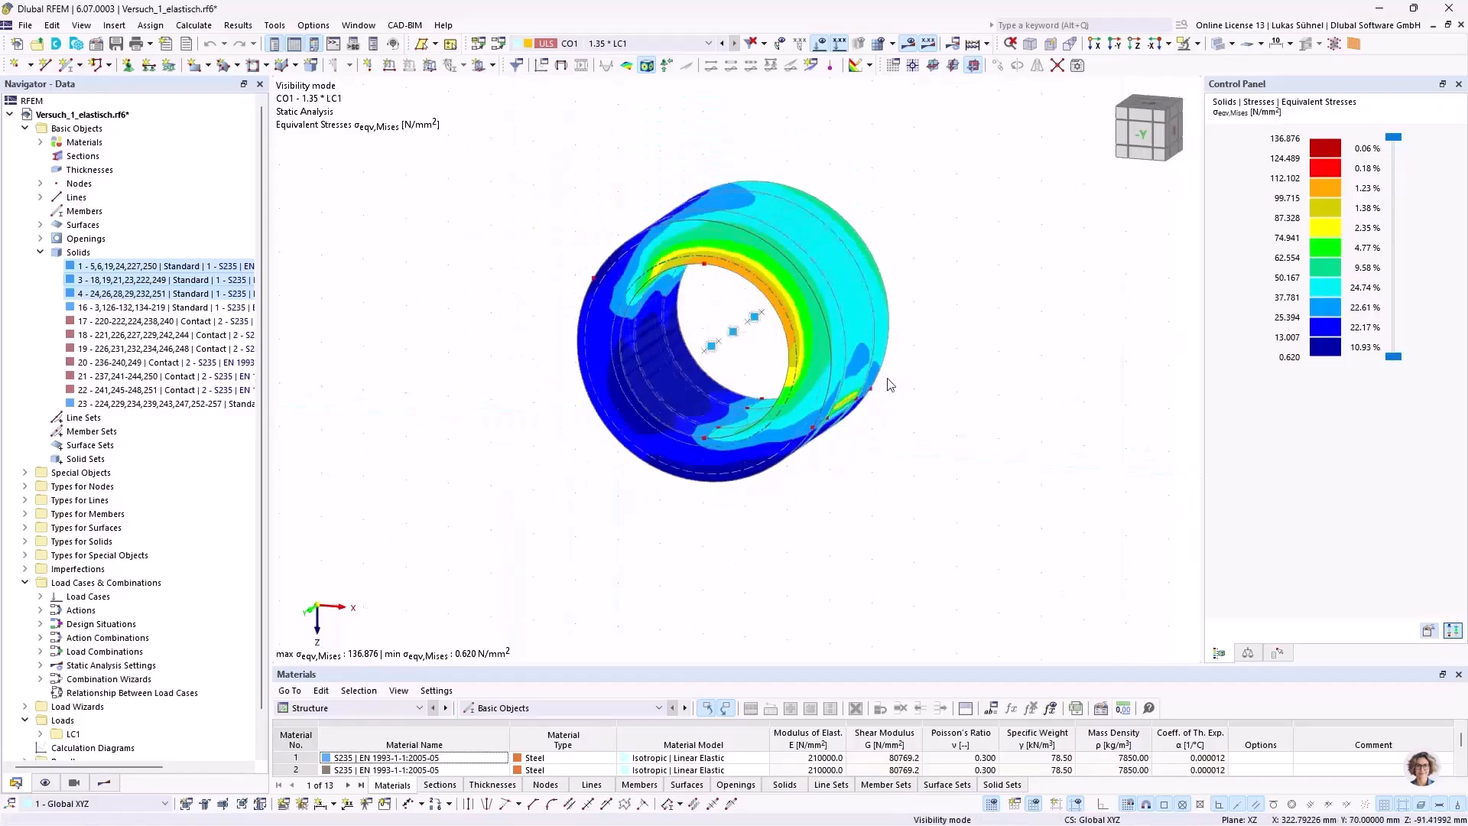
Step: Cancel the visibility mode and inspect the von Mises stresses where the long arm meets the hub
click(1198, 44)
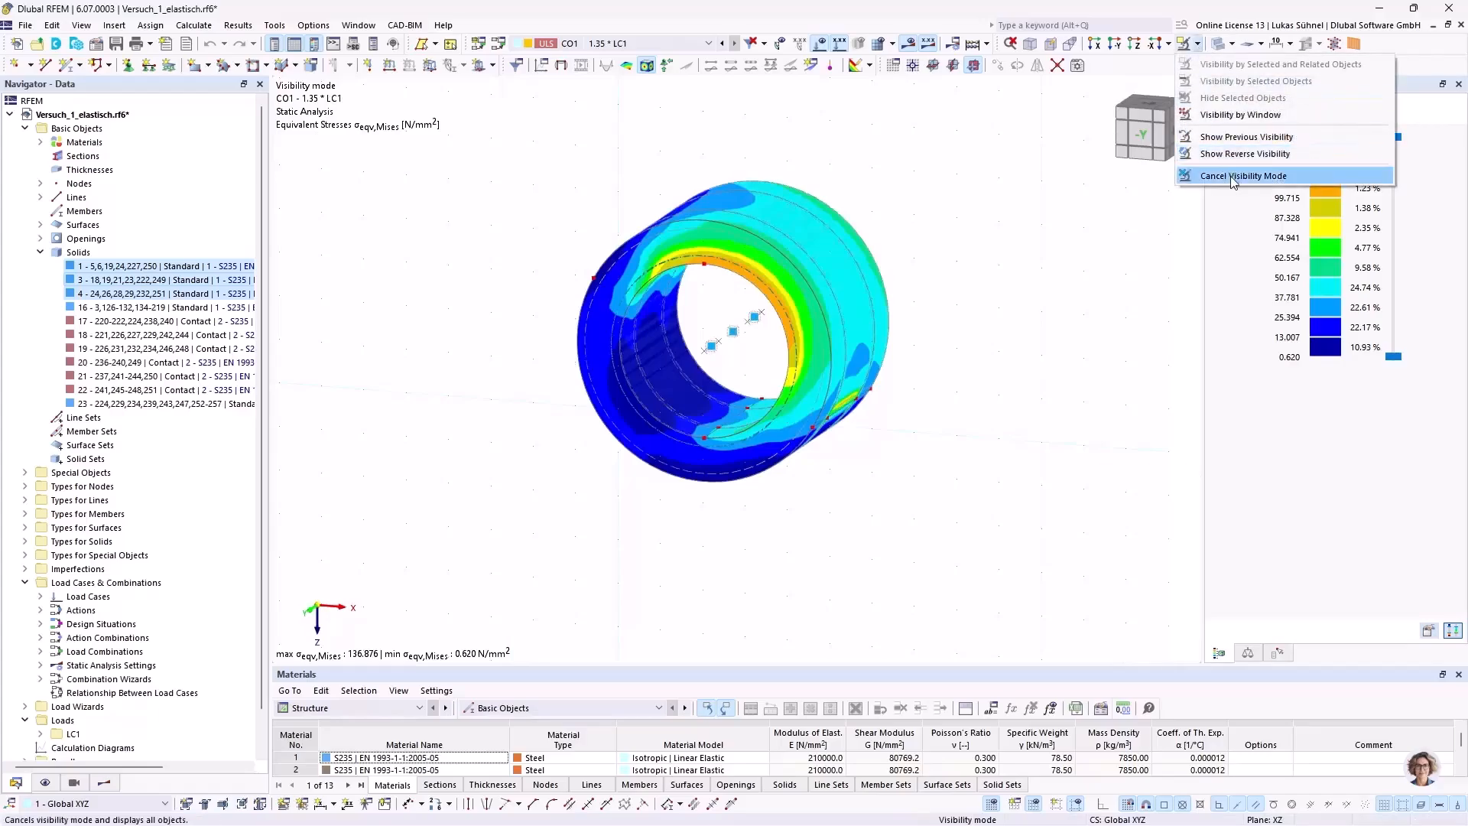
click(1231, 175)
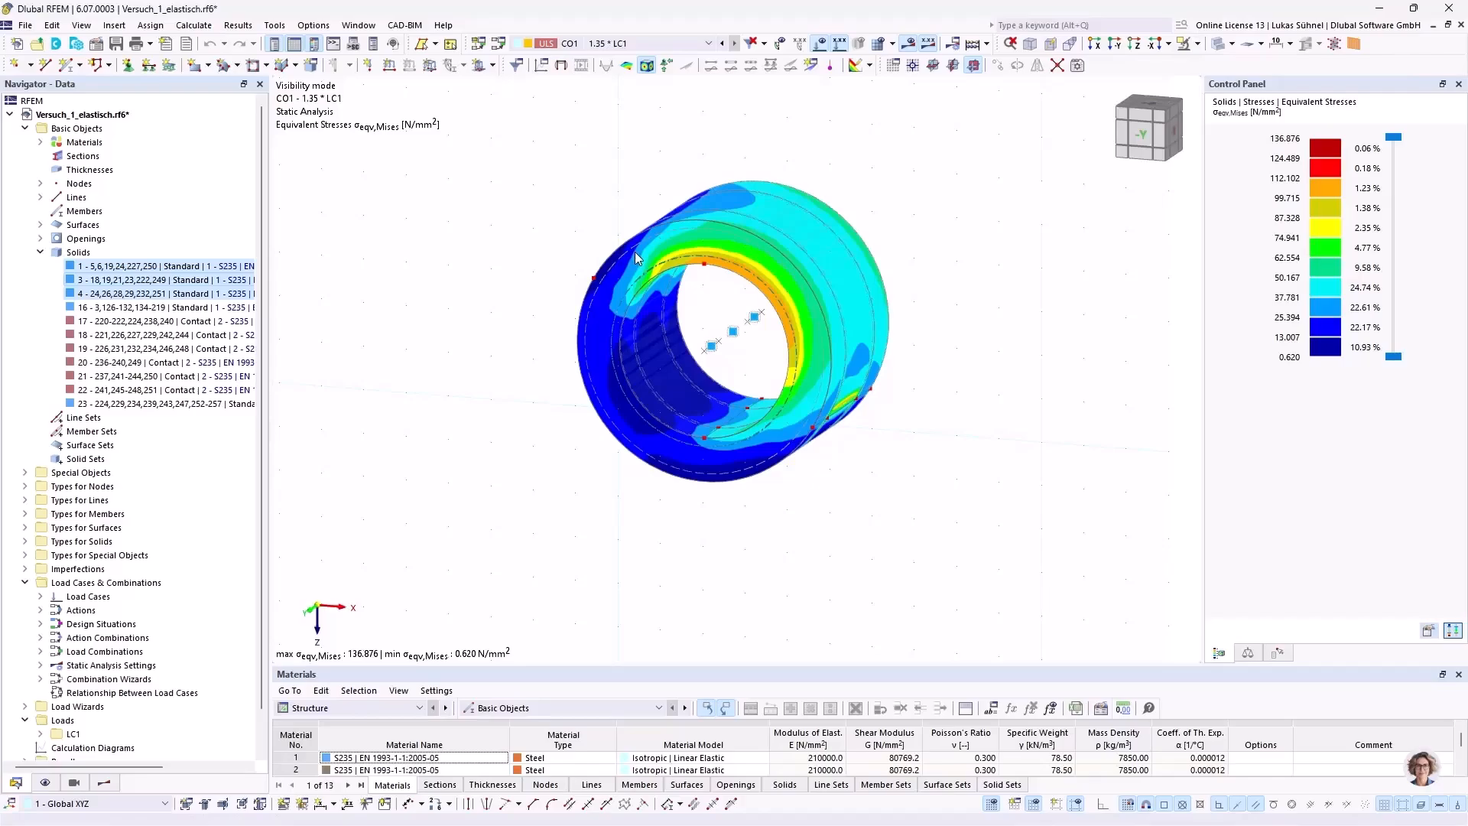
scroll(931, 273, down, 5)
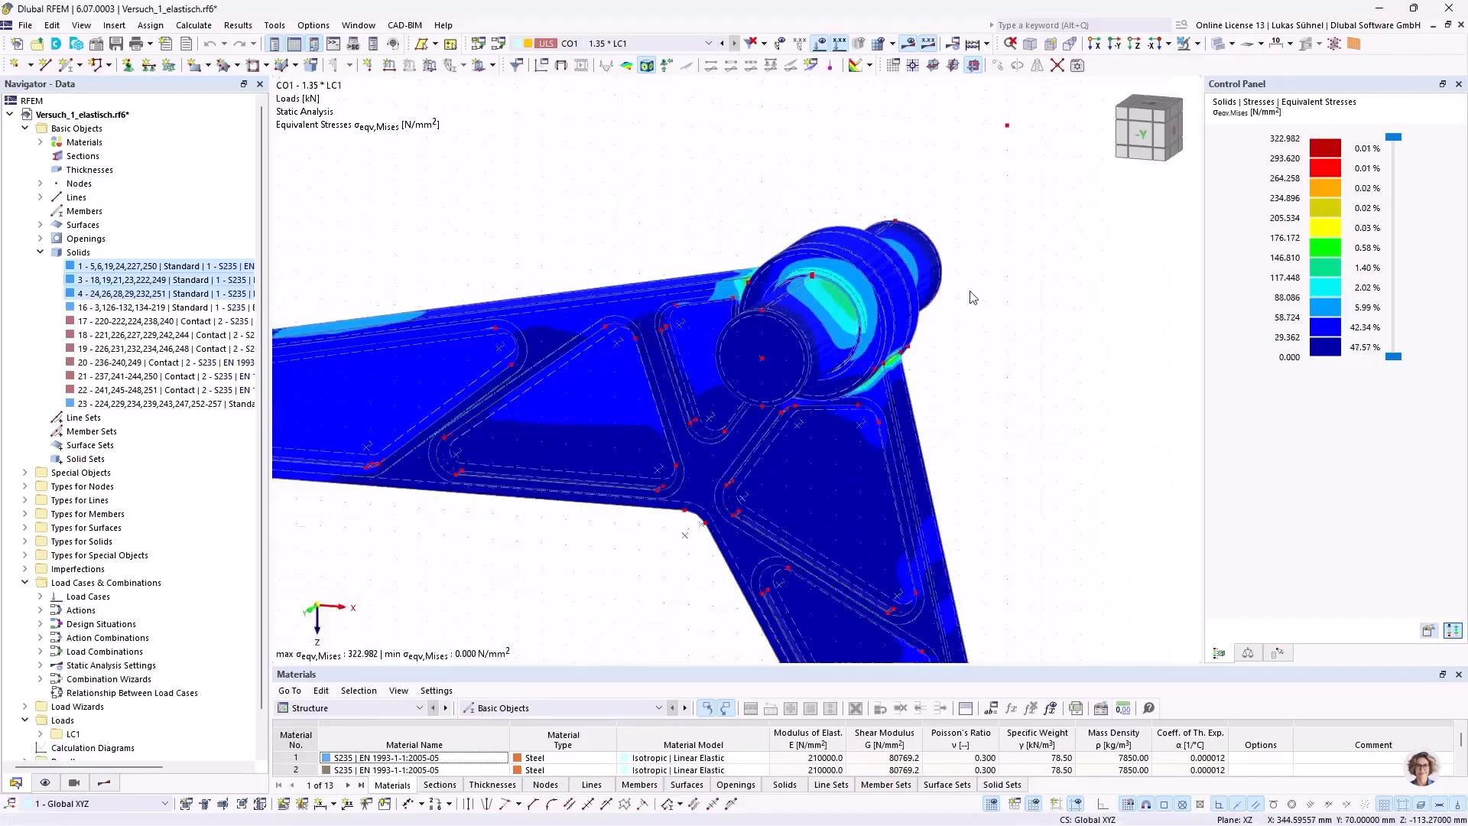
middle_drag(1029, 333, 1074, 293)
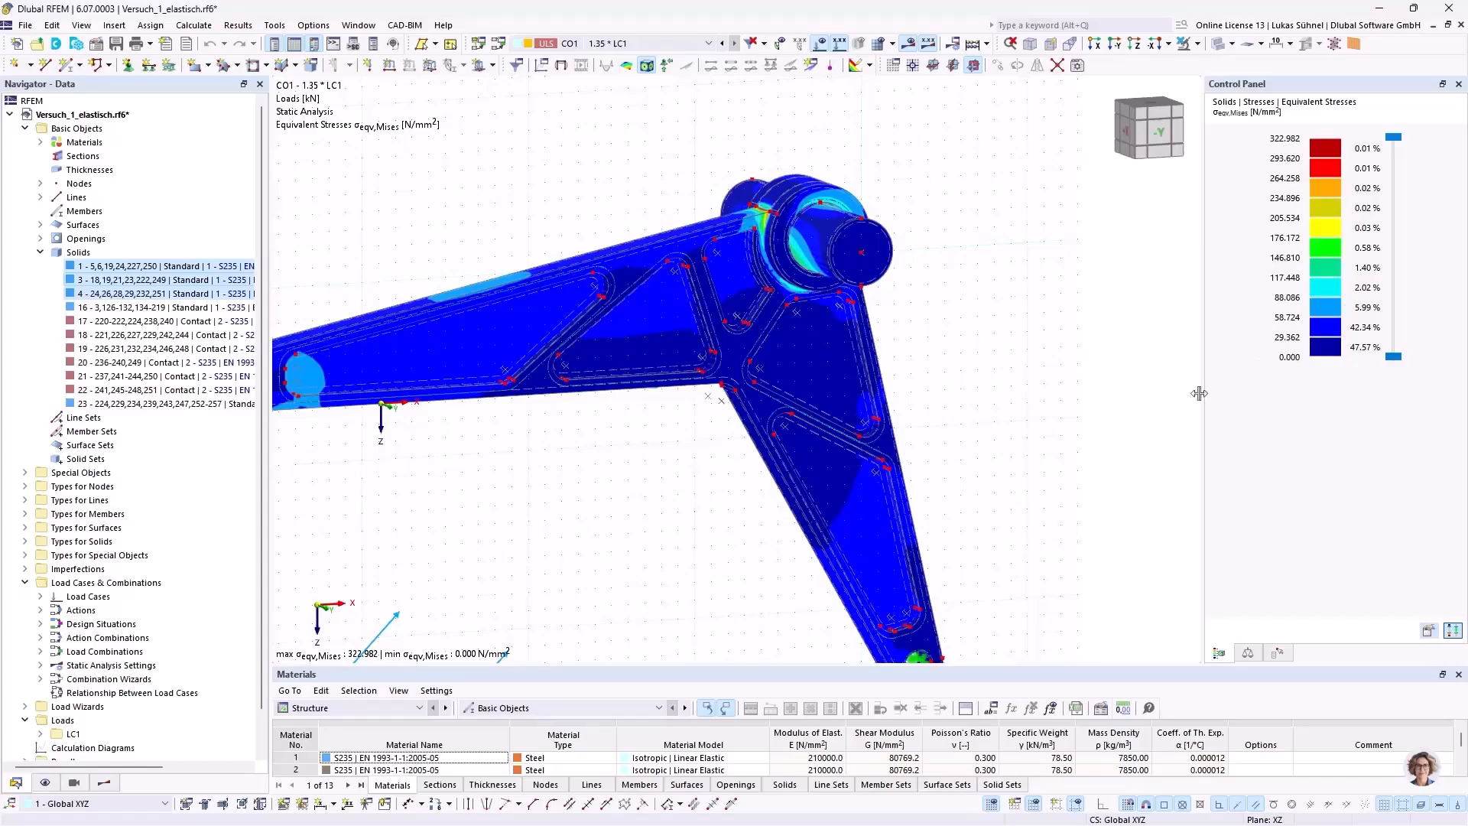
scroll(446, 307, up, 3)
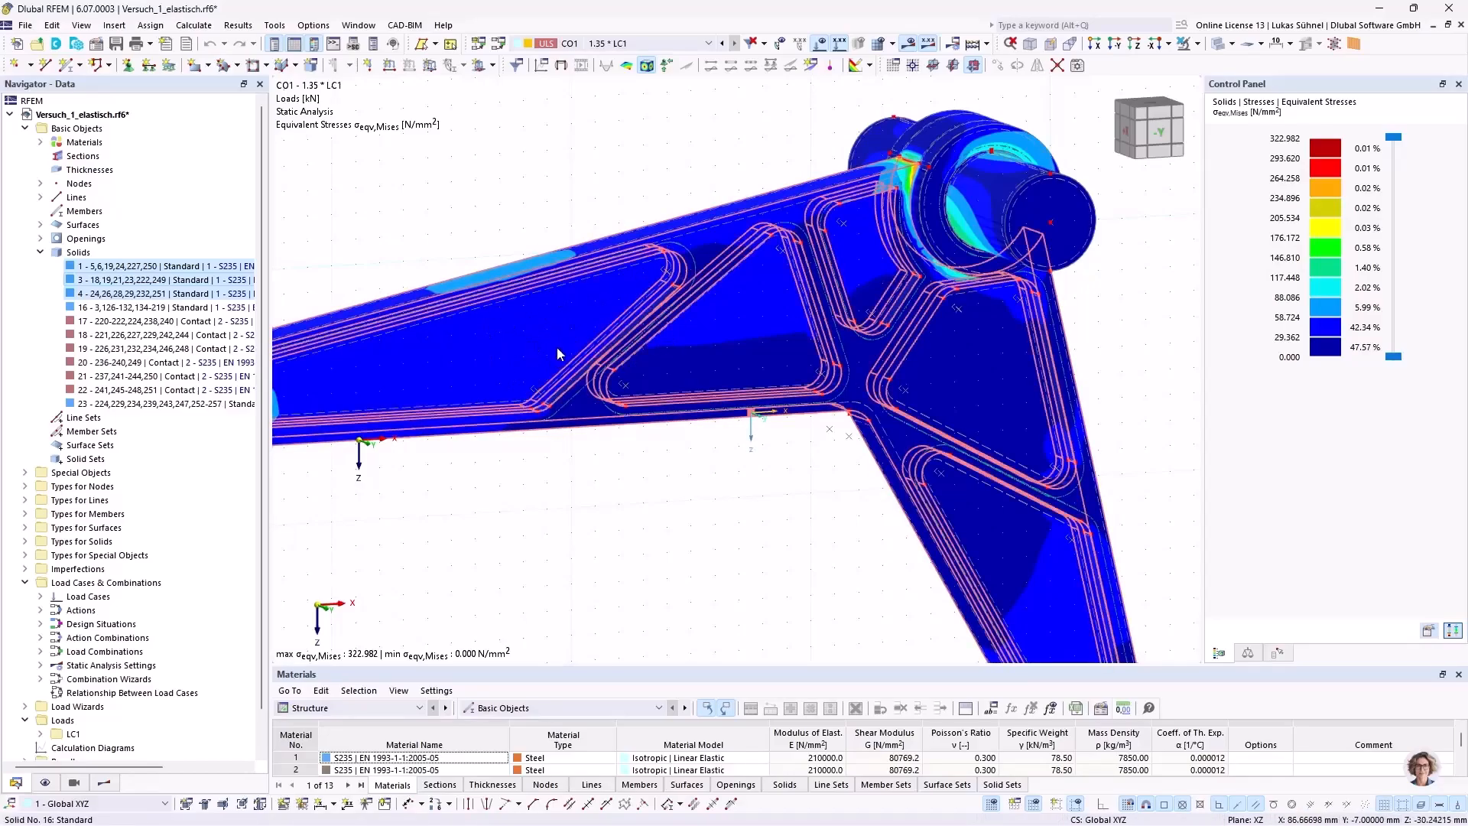
middle_drag(794, 124, 649, 167)
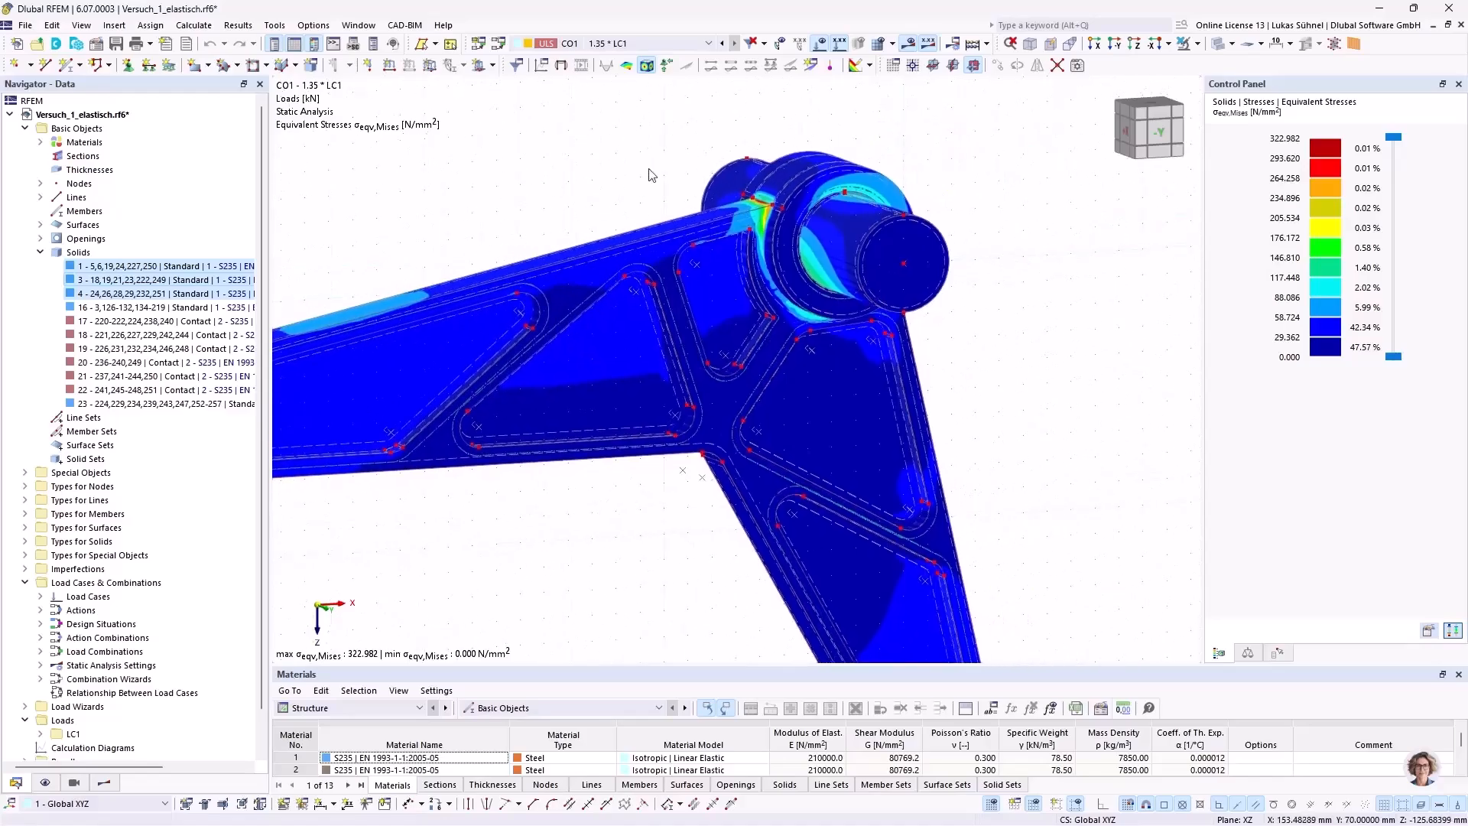
scroll(740, 208, up, 5)
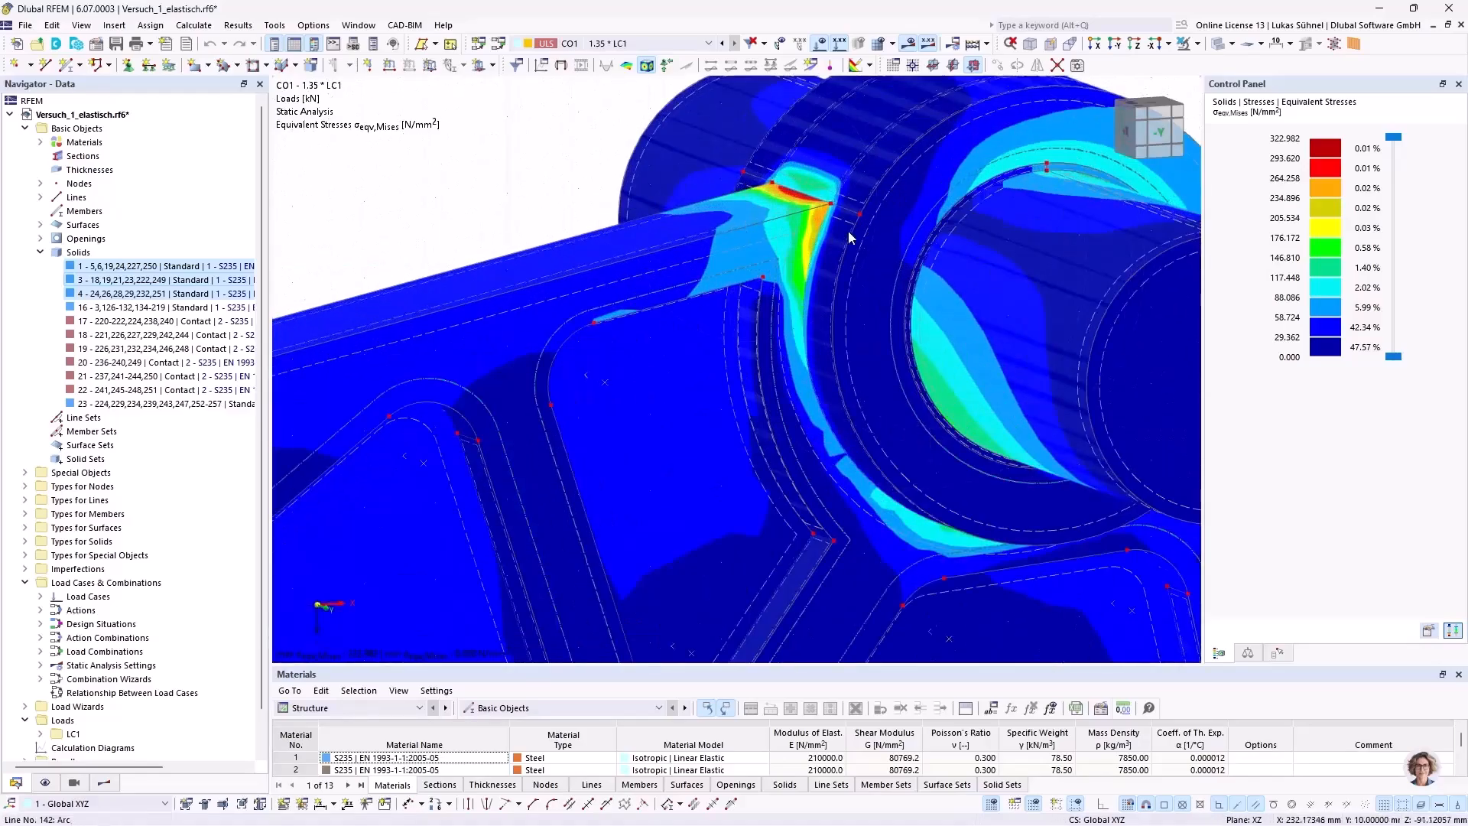
Step: Examine the von Mises stress peak at the sharp edge where the long arm joins the hub, from front and oblique views
ctrl+middle_drag(830, 172, 664, 204)
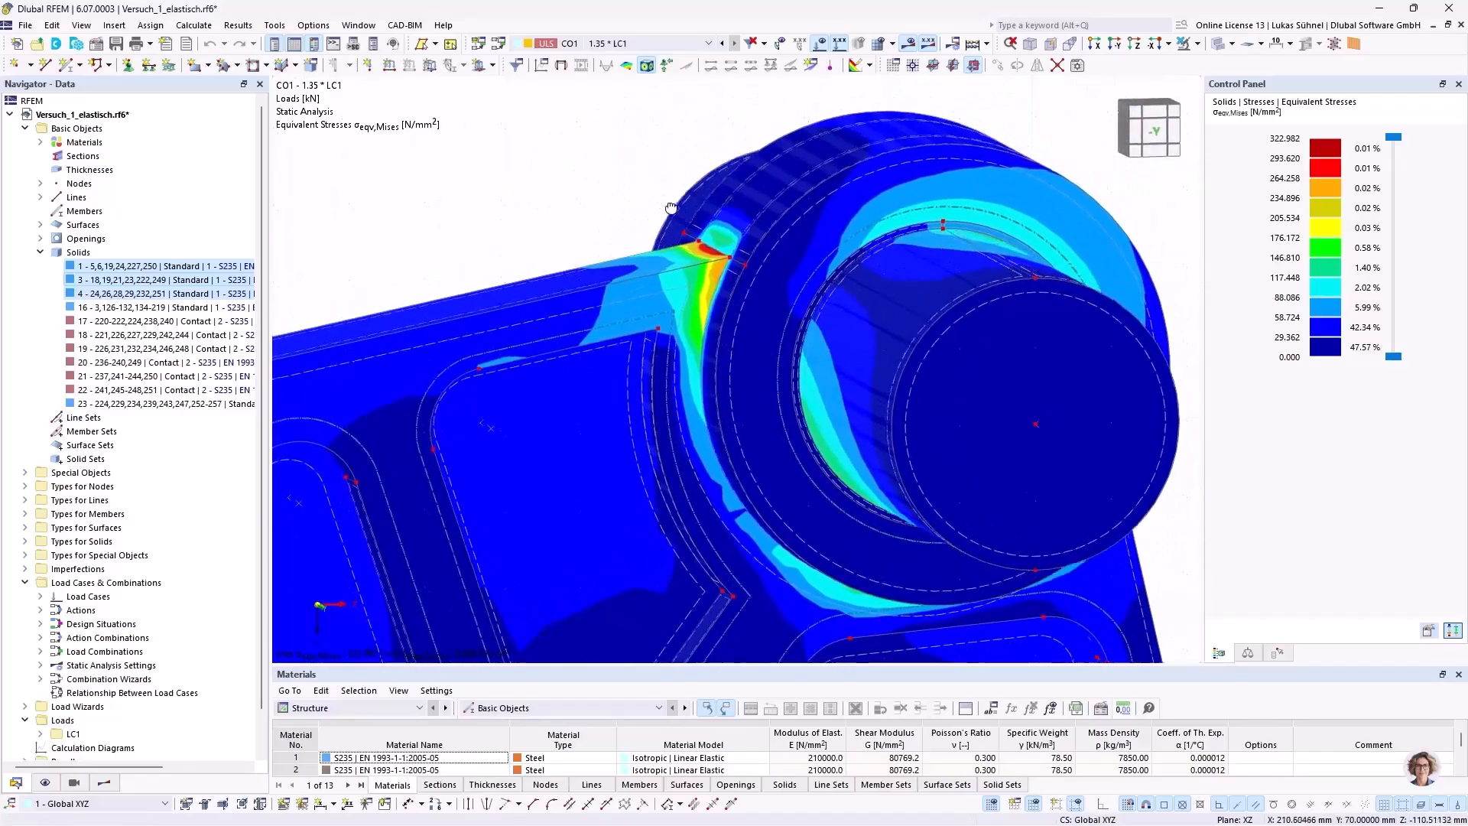
scroll(665, 221, up, 5)
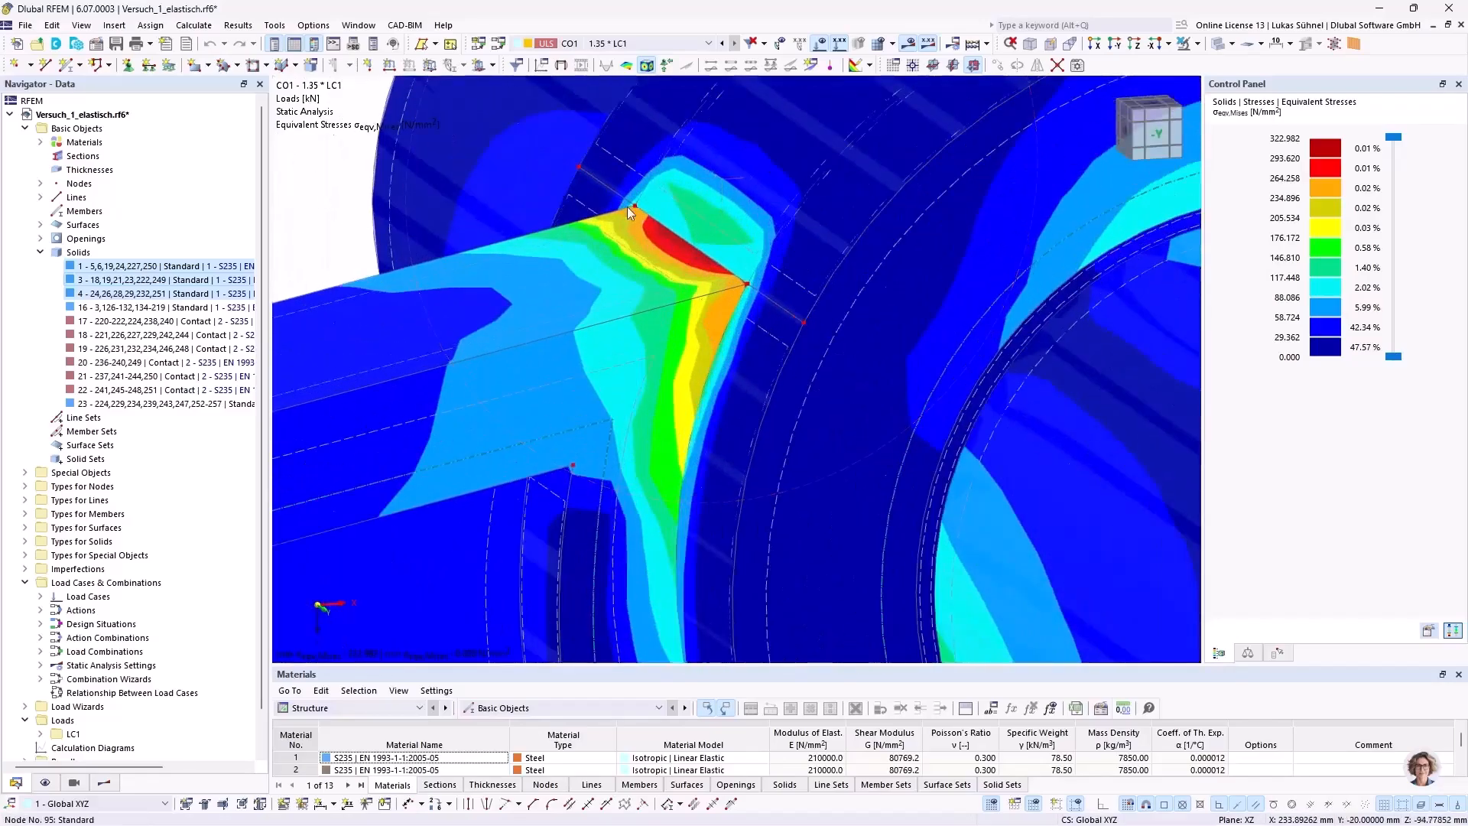
scroll(707, 264, down, 5)
mouse_move(713, 271)
ctrl+middle_down()
mouse_move(787, 286)
mouse_move(720, 286)
ctrl+middle_up()
scroll(778, 297, down, 3)
scroll(535, 359, down, 4)
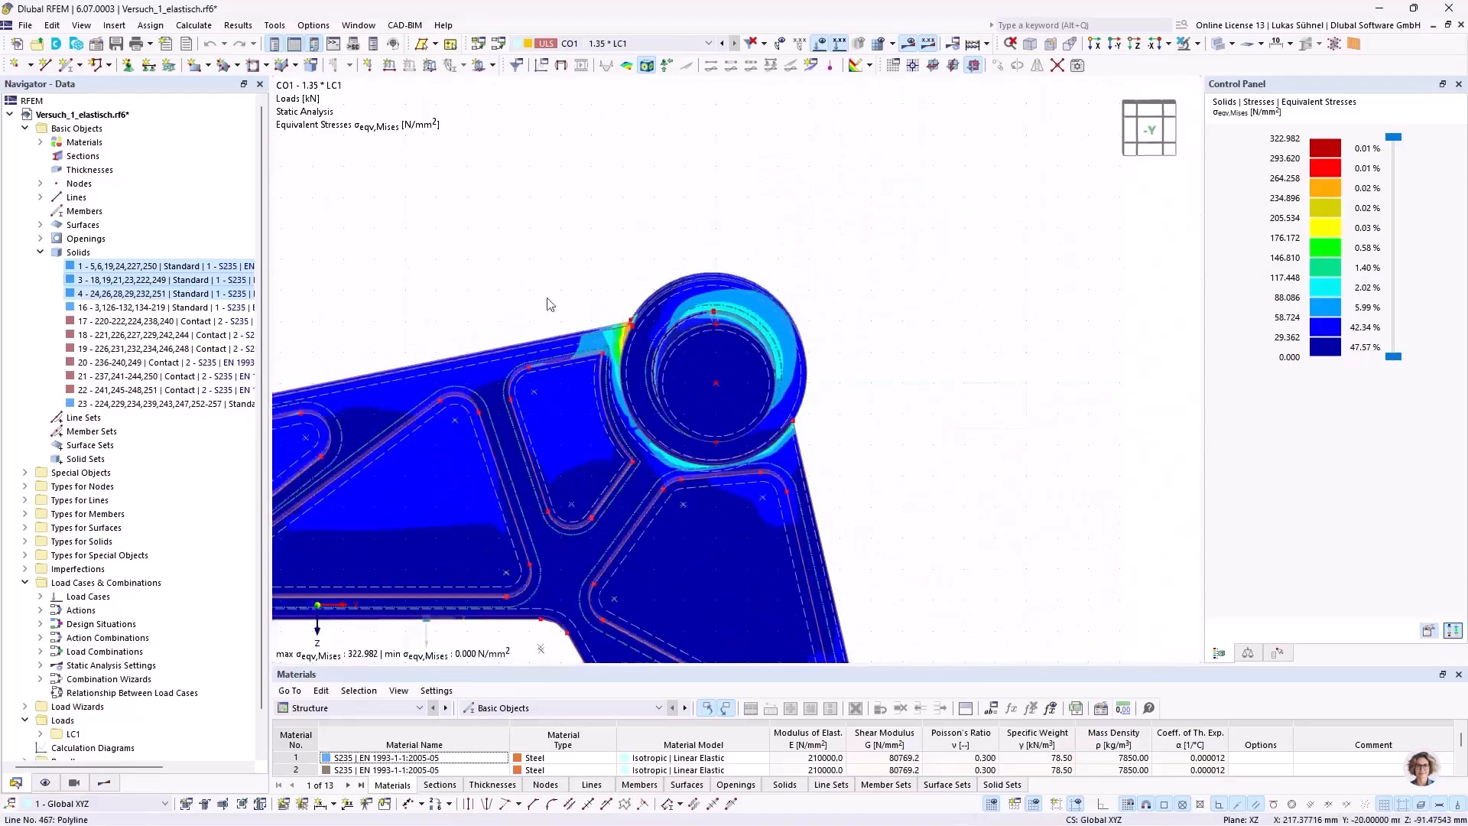
scroll(535, 263, up, 3)
ctrl+middle_drag(535, 263, 564, 280)
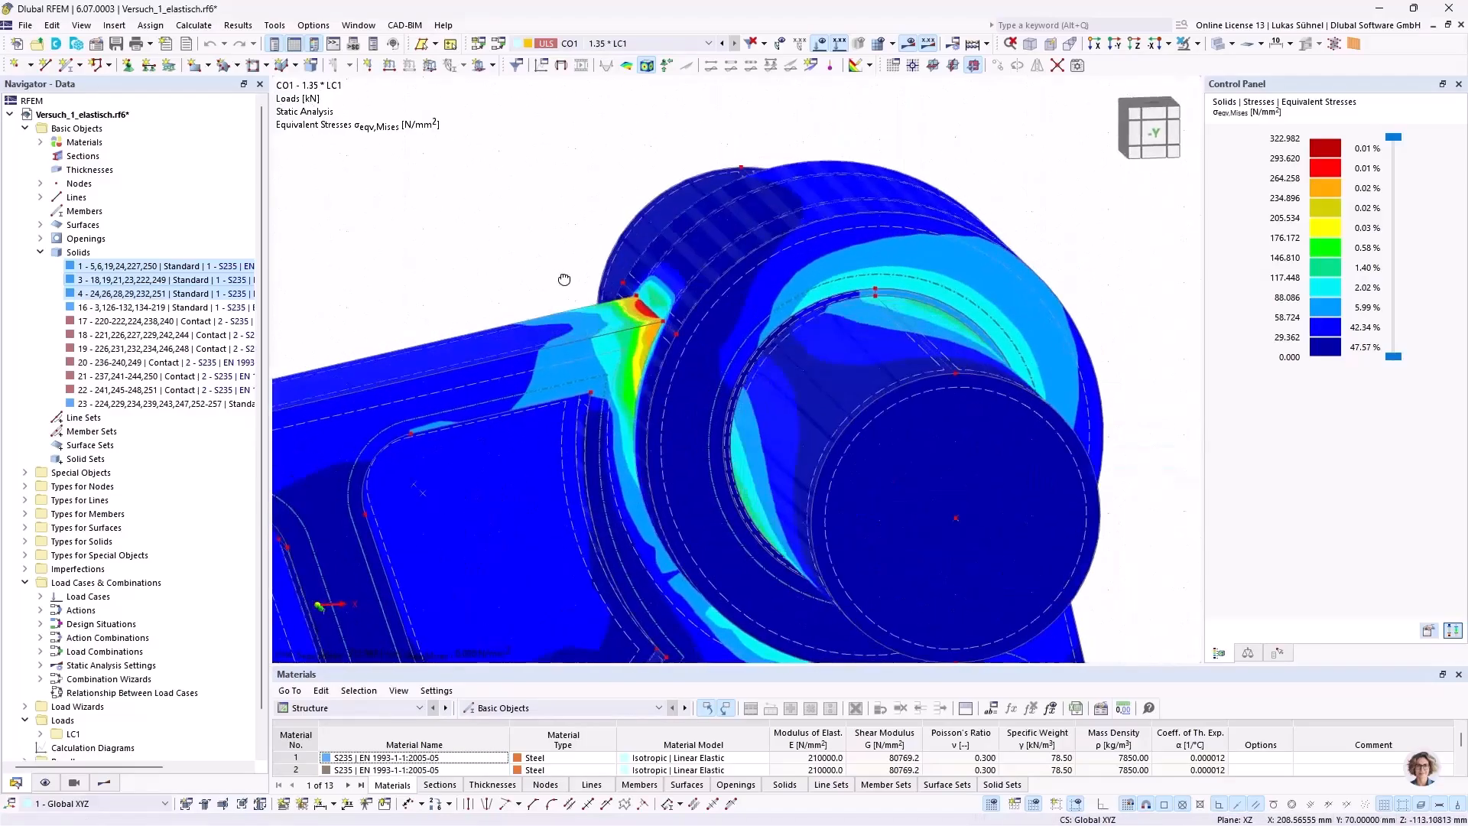
scroll(602, 276, up, 3)
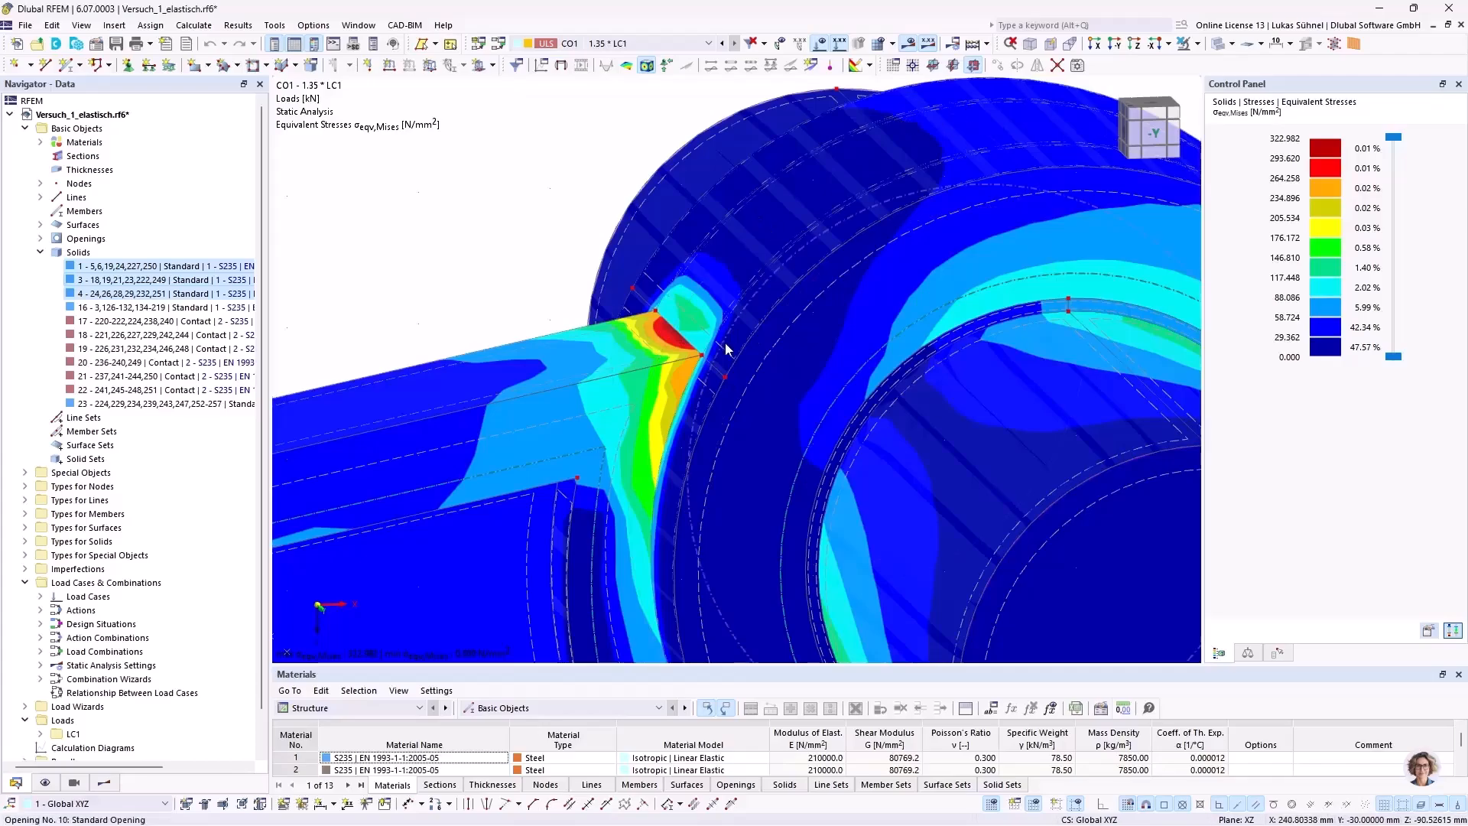
ctrl+middle_drag(683, 322, 651, 288)
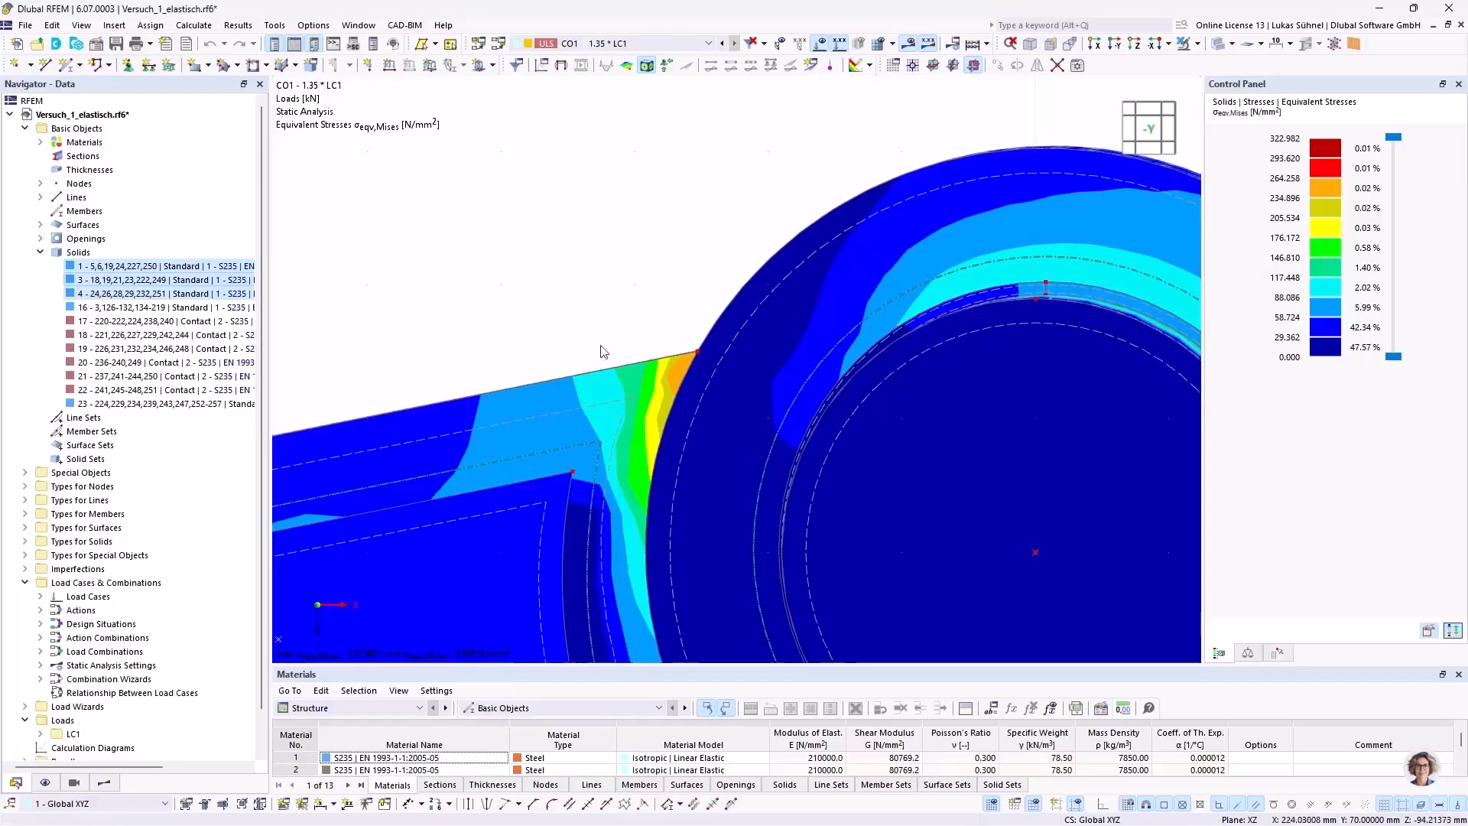
scroll(679, 244, down, 3)
ctrl+middle_drag(526, 202, 572, 238)
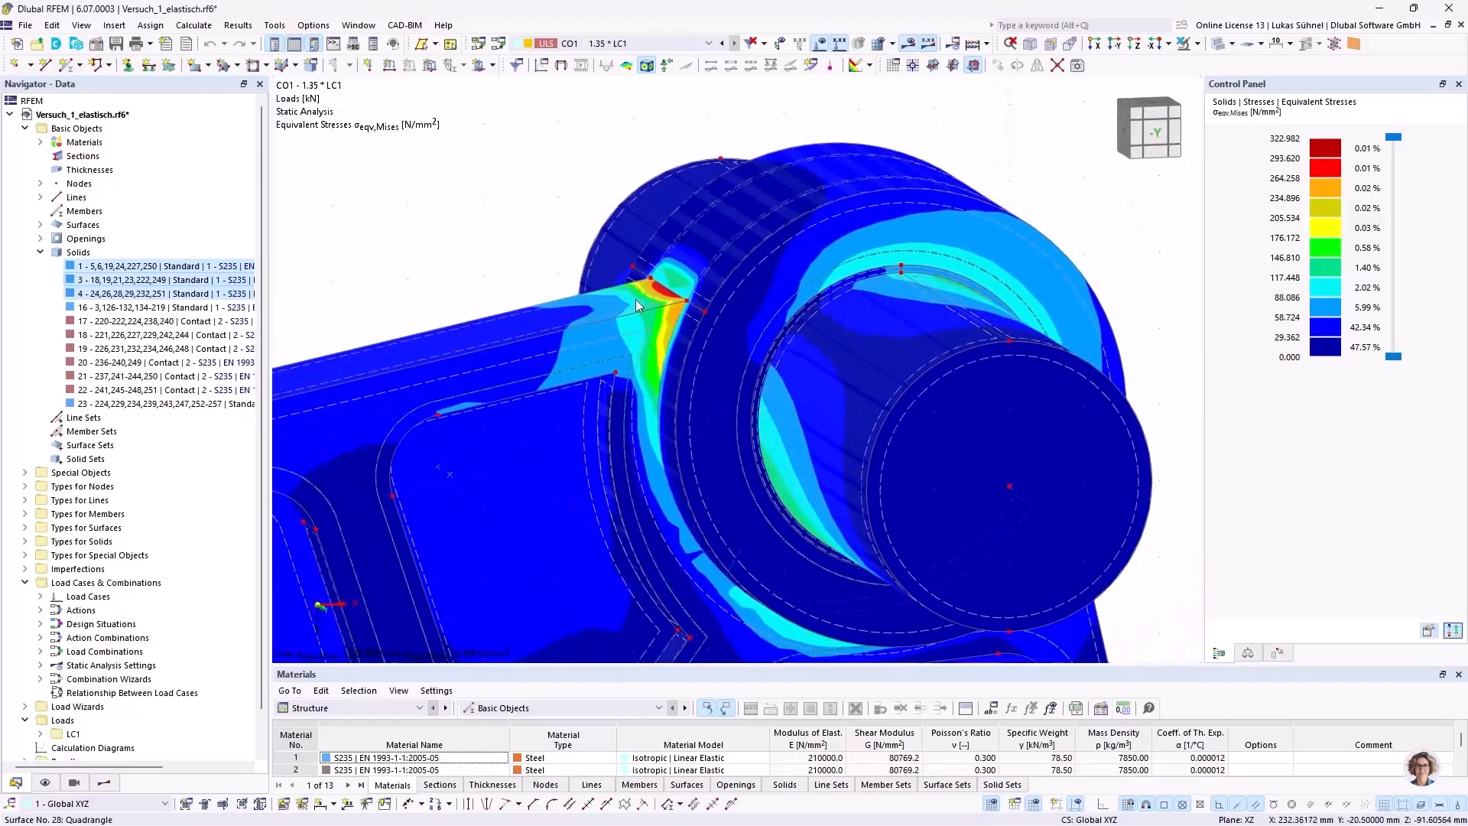
scroll(627, 299, down, 2)
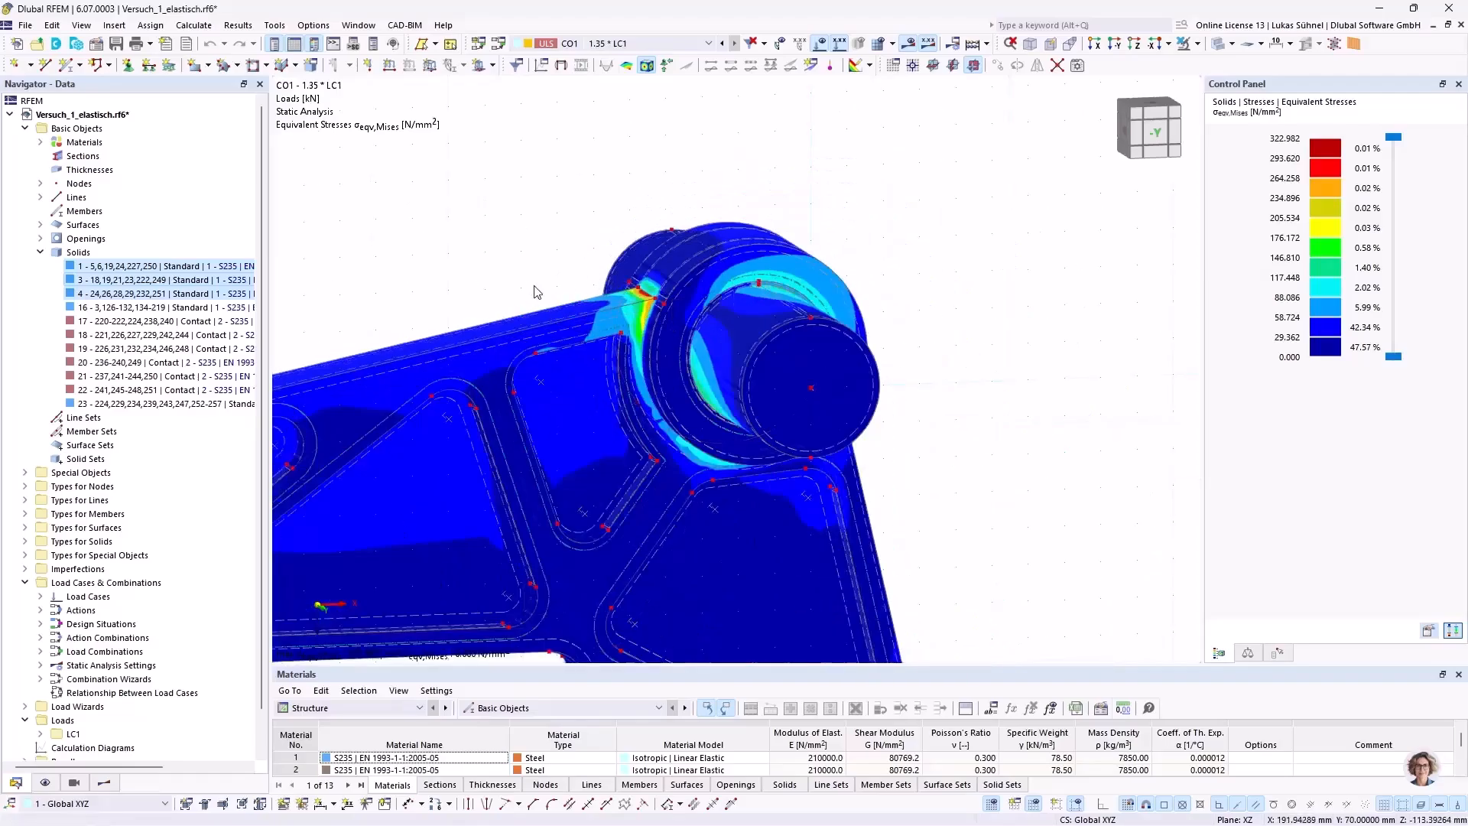
Step: Review the von Mises stress distribution over the hub, both arms and the whole component
middle_drag(536, 288, 609, 163)
scroll(609, 164, down, 2)
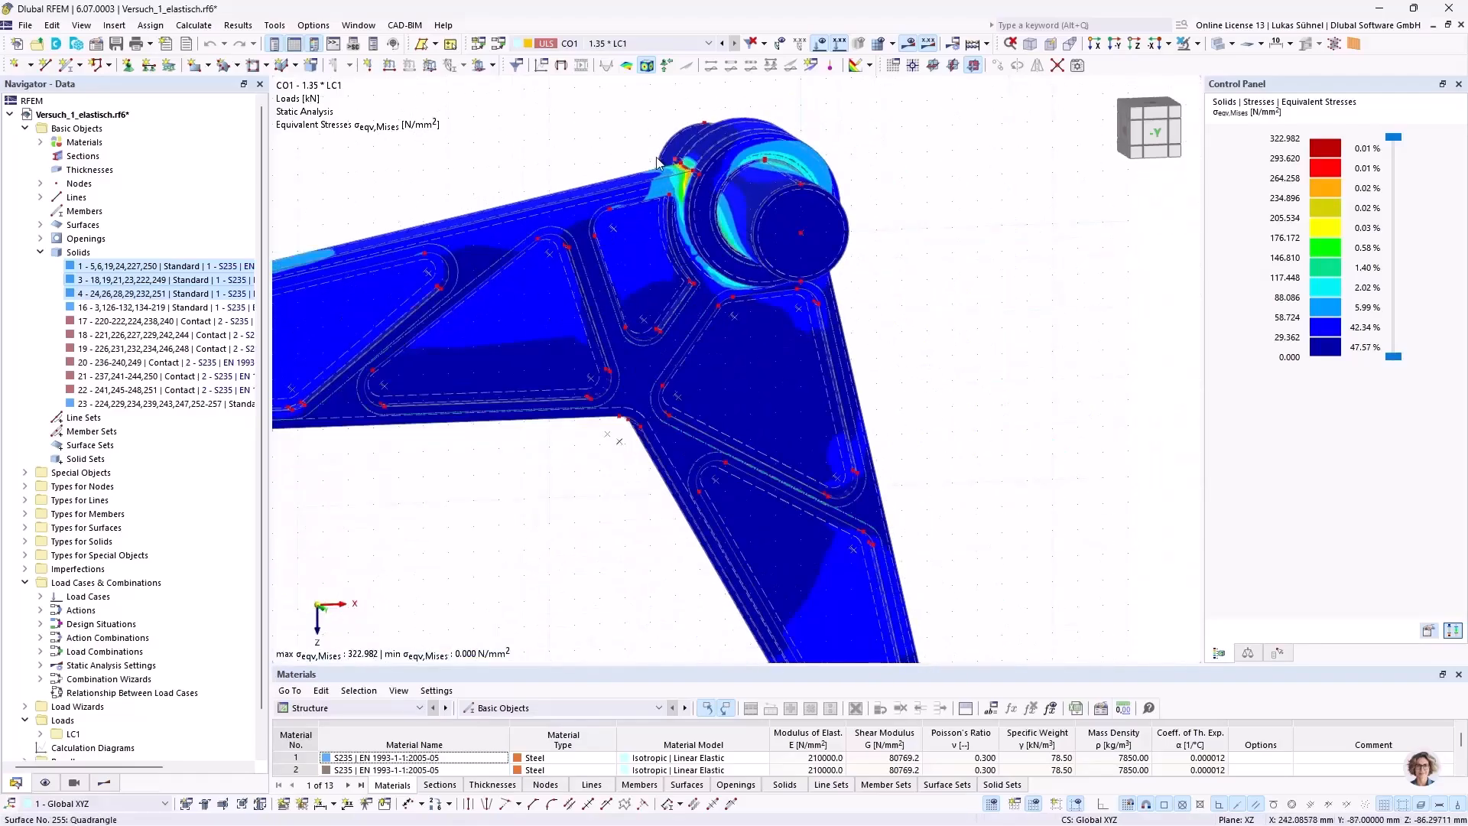
scroll(683, 163, up, 5)
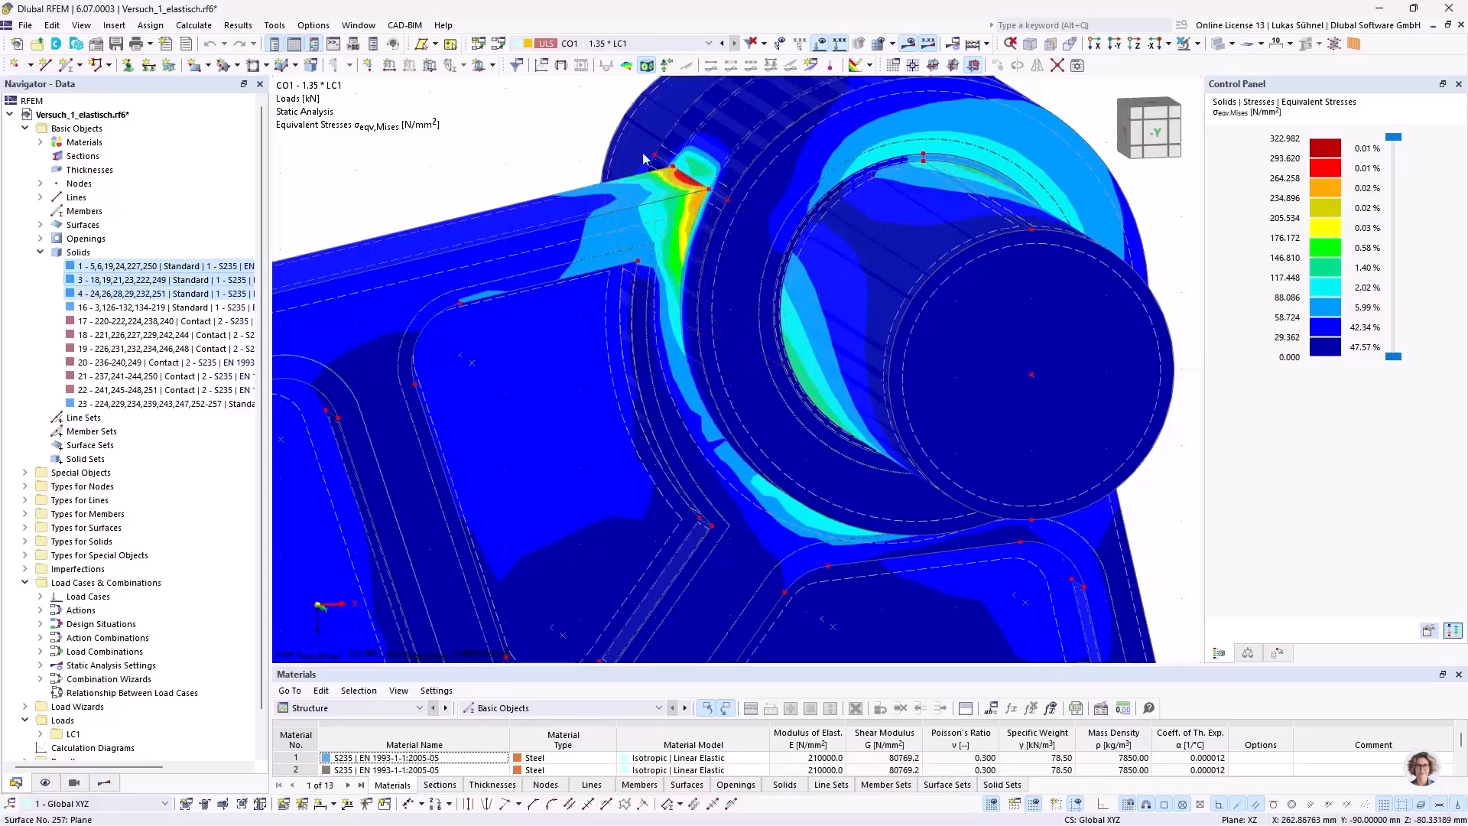
scroll(672, 183, down, 3)
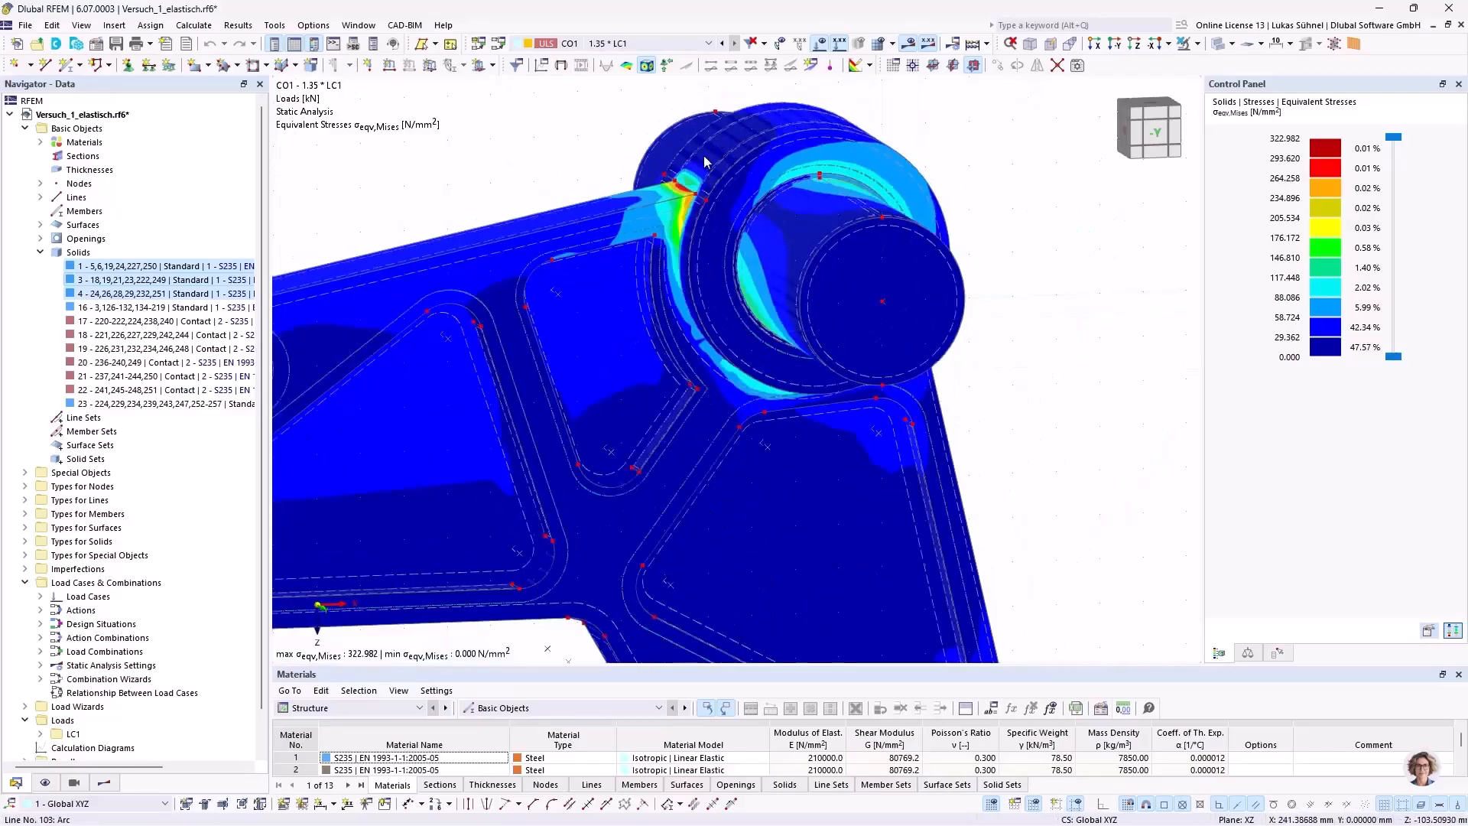
ctrl+middle_drag(1098, 416, 1048, 368)
ctrl+middle_drag(587, 402, 678, 425)
scroll(678, 425, down, 4)
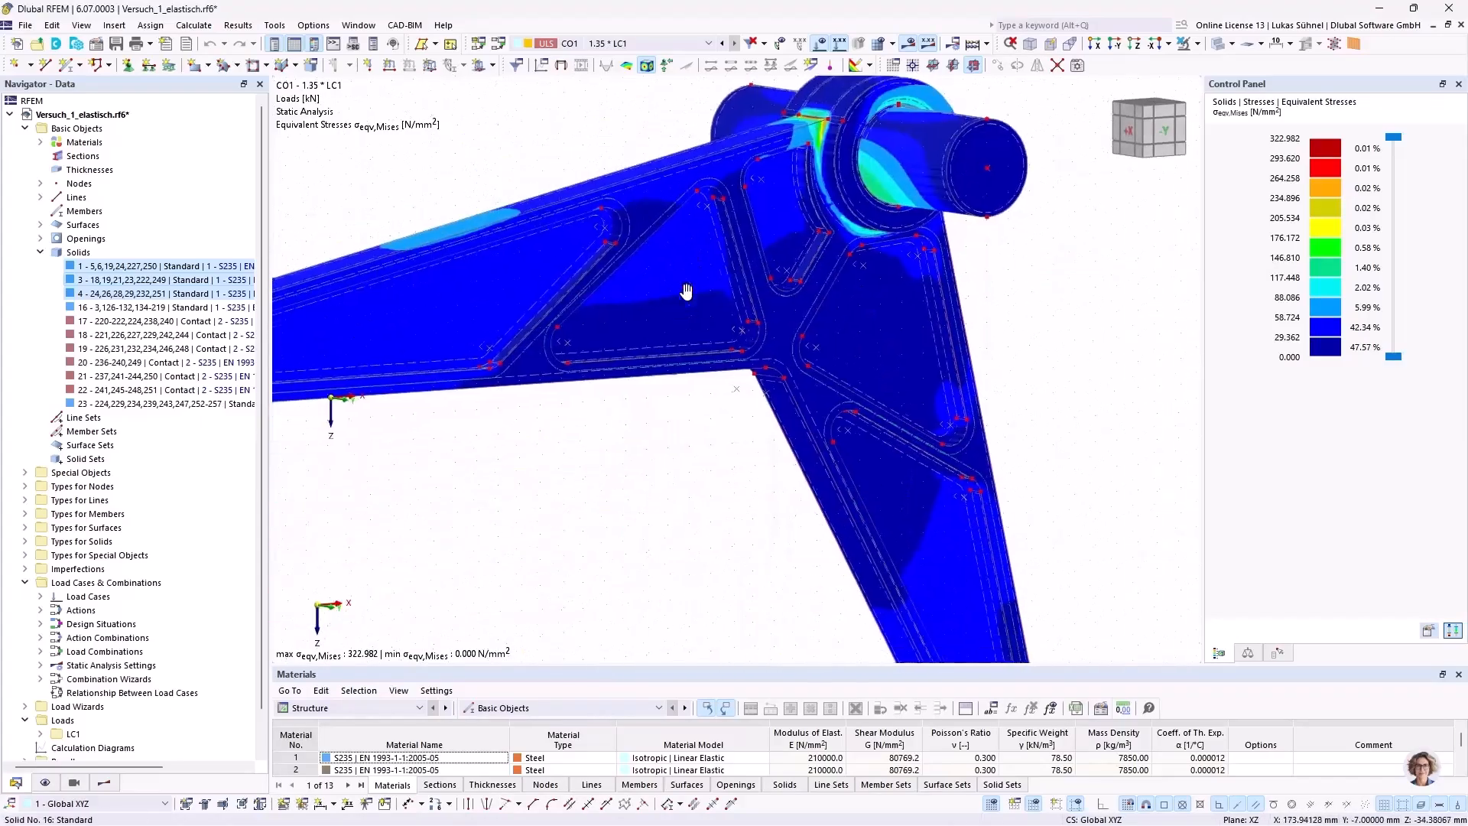
scroll(611, 489, down, 1)
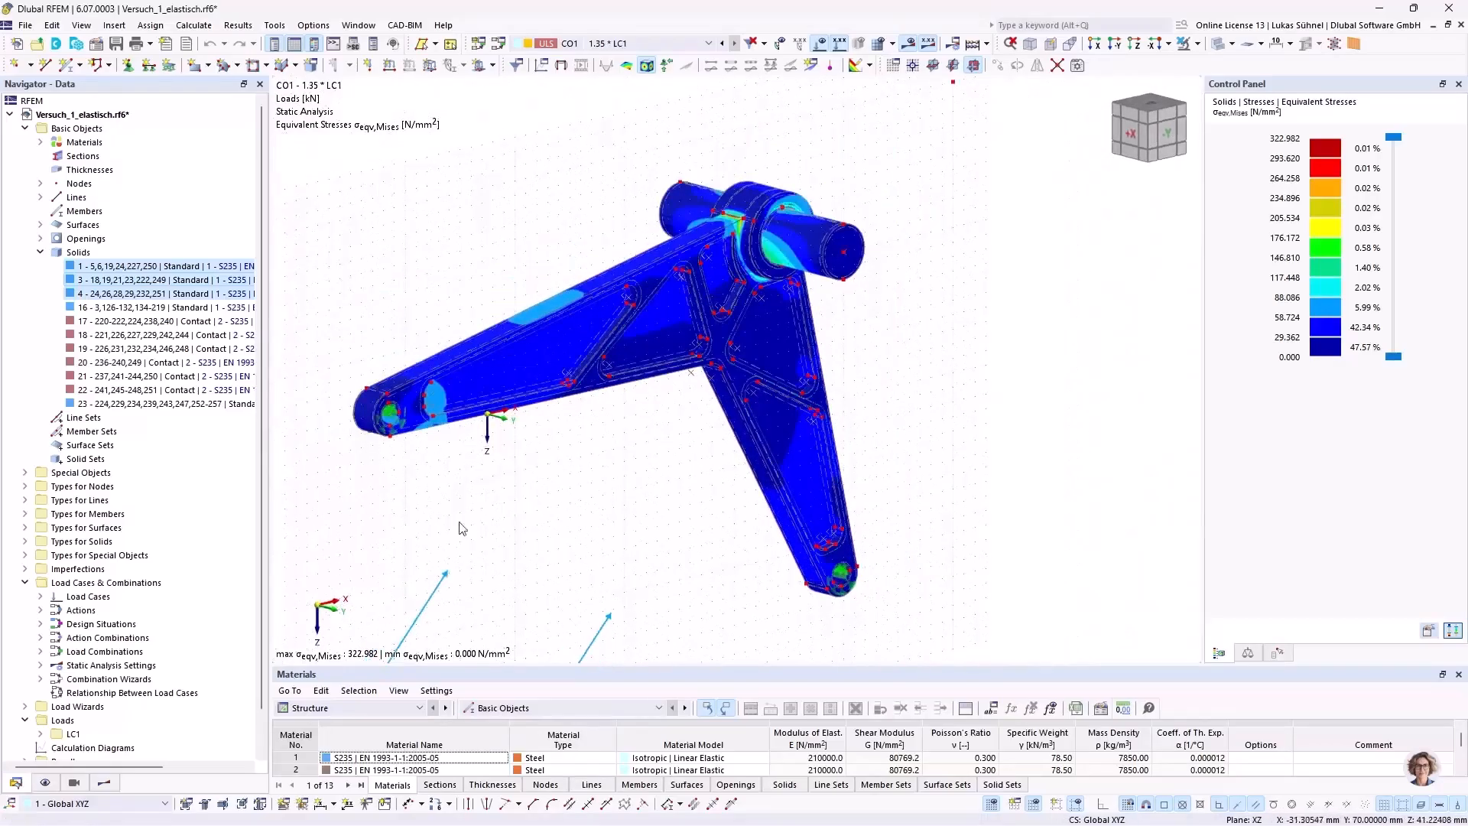
click(104, 782)
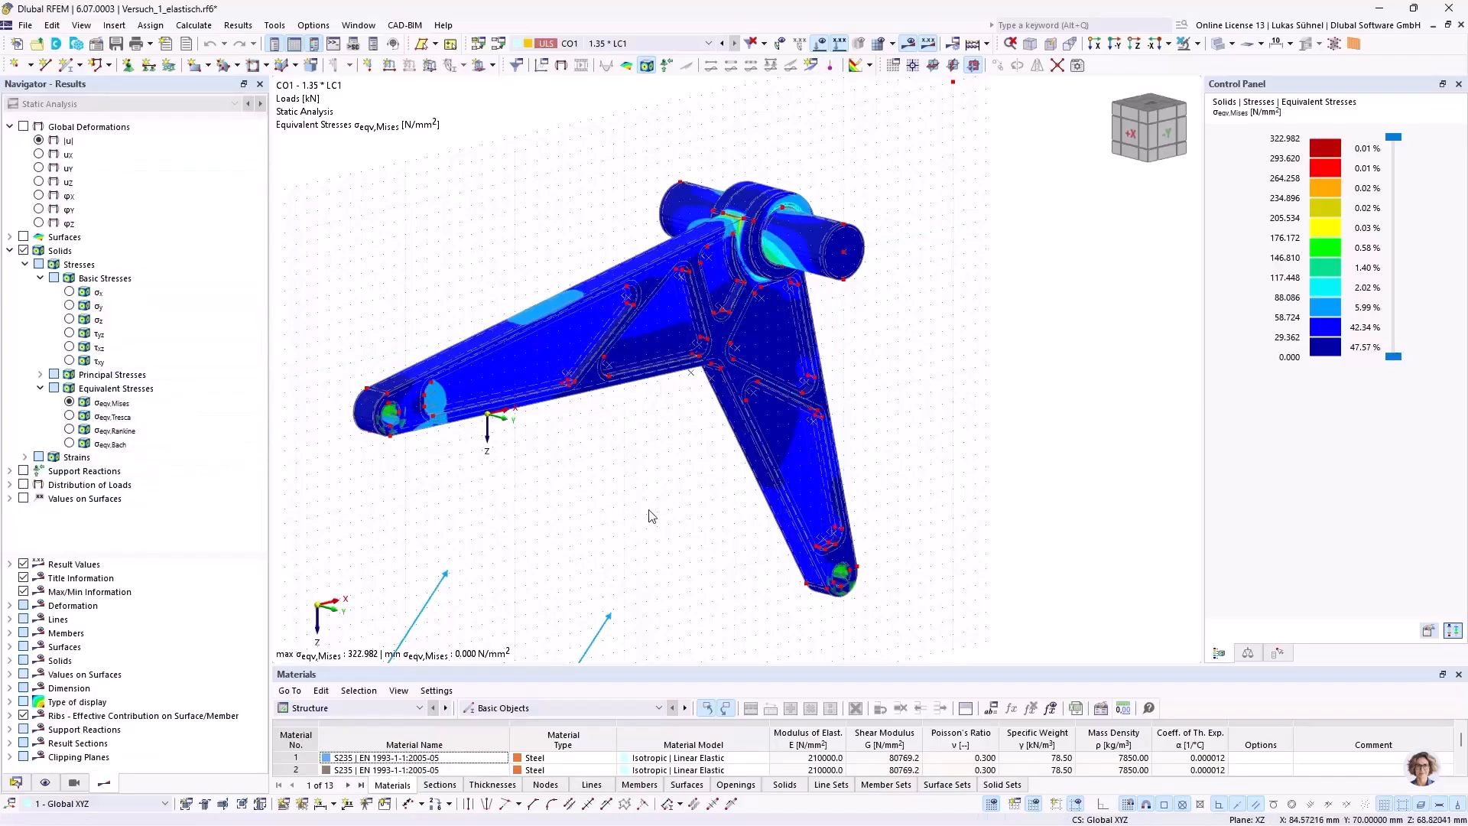
ctrl+middle_drag(595, 470, 628, 487)
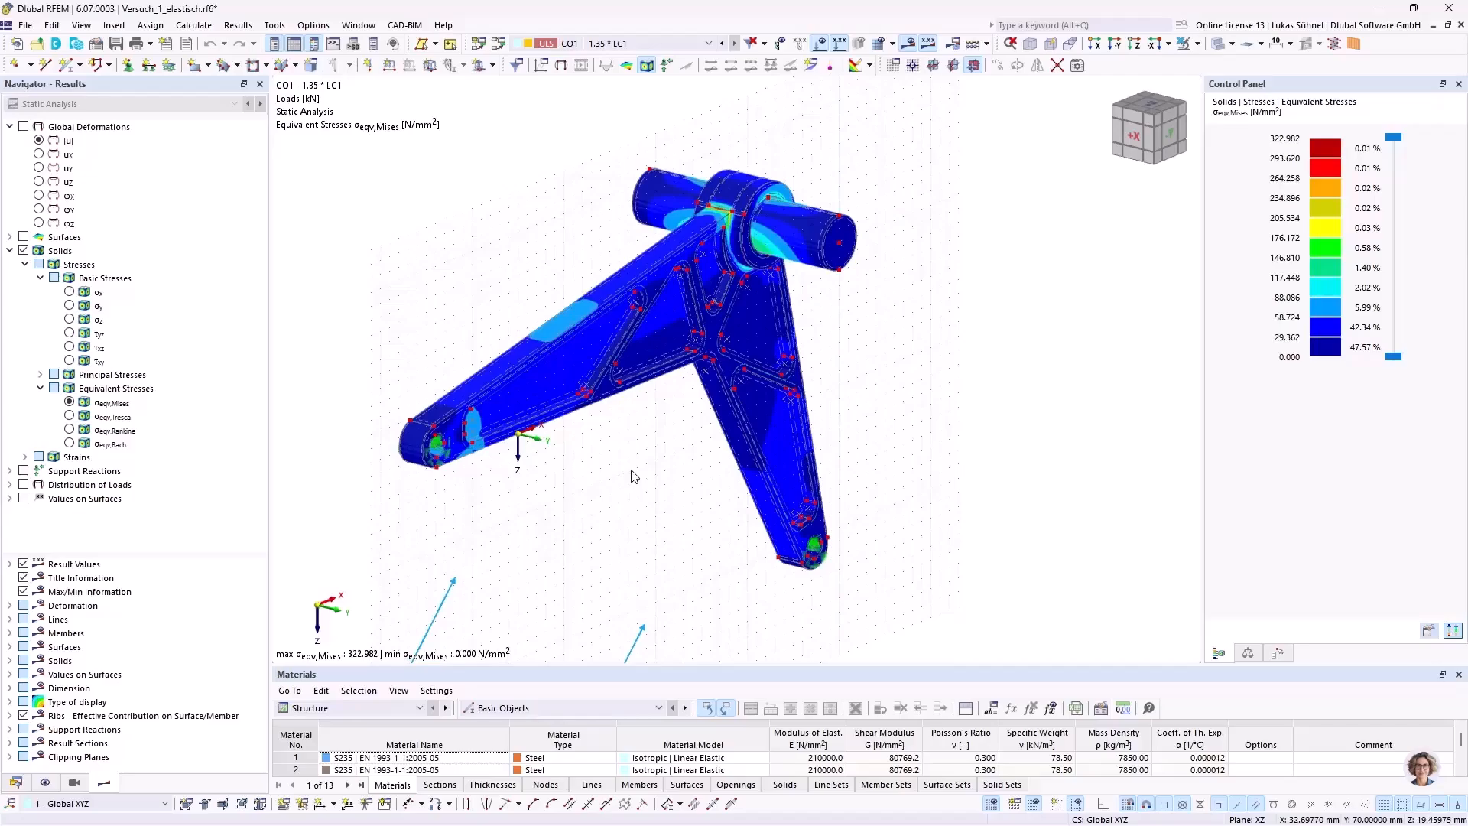
drag(664, 666, 659, 571)
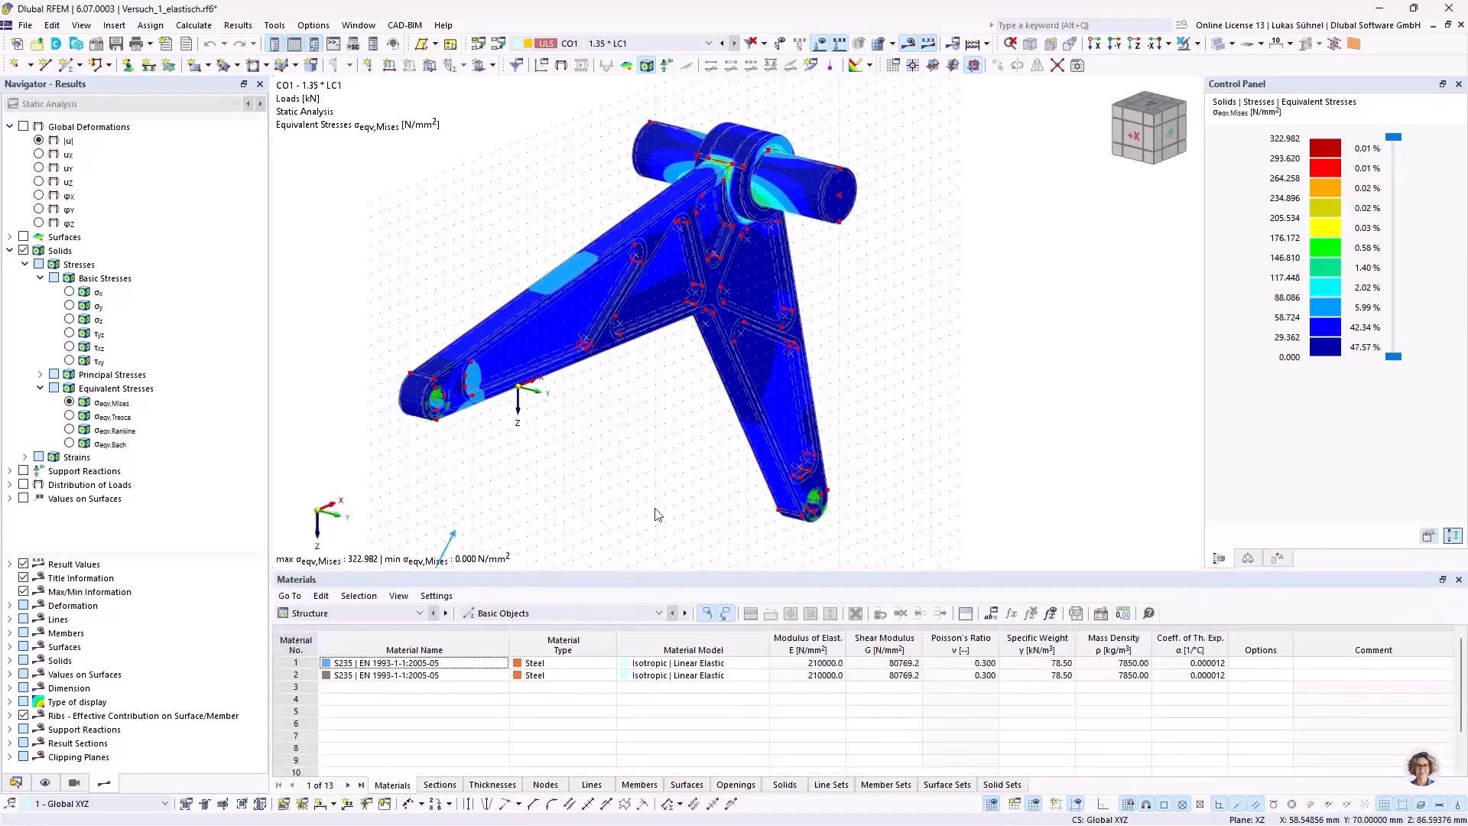
ctrl+middle_drag(656, 514, 628, 489)
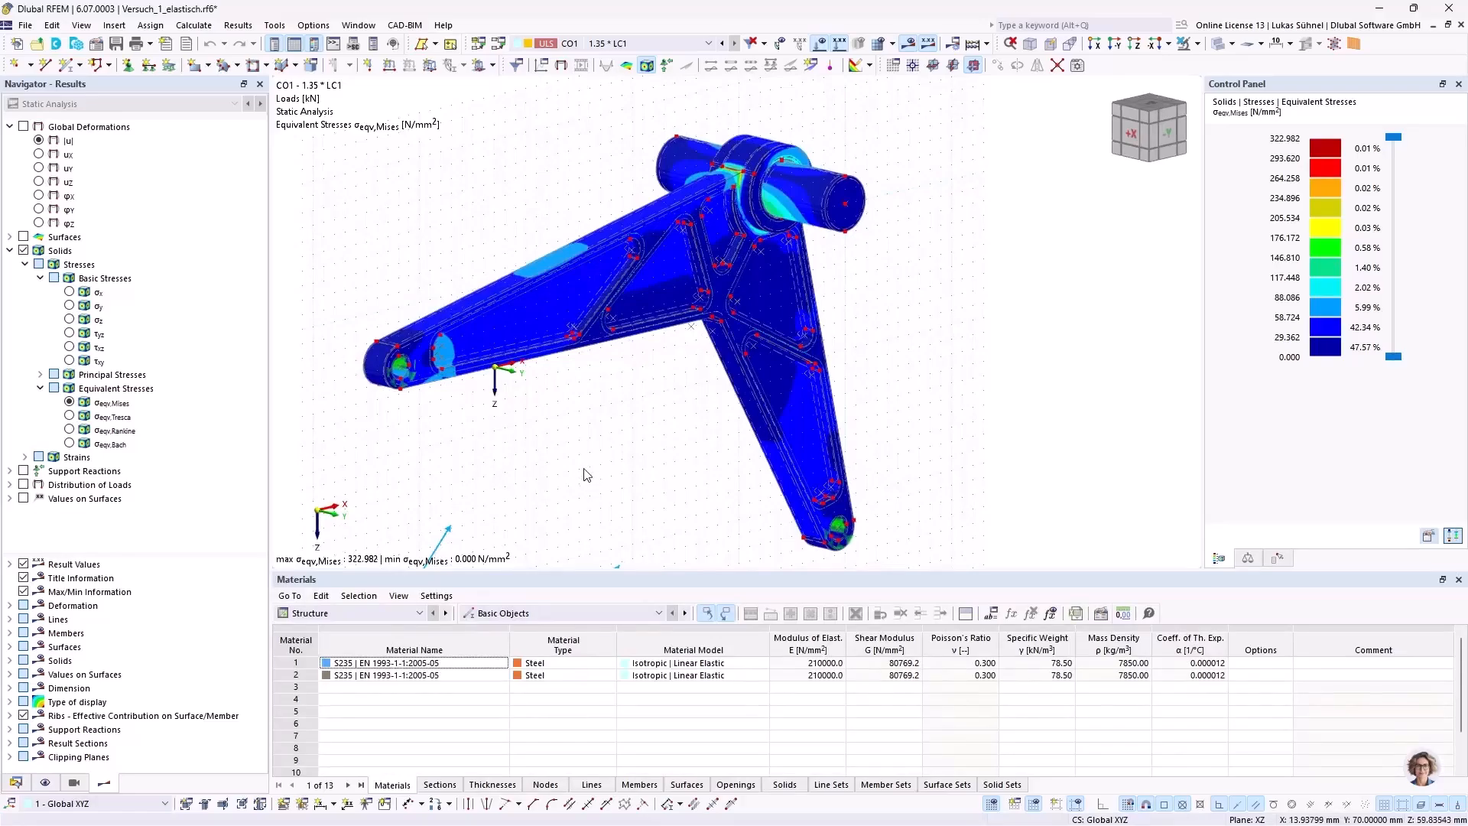
Step: Activate the Stress-Strain Analysis design add-on in the model's base data
click(17, 781)
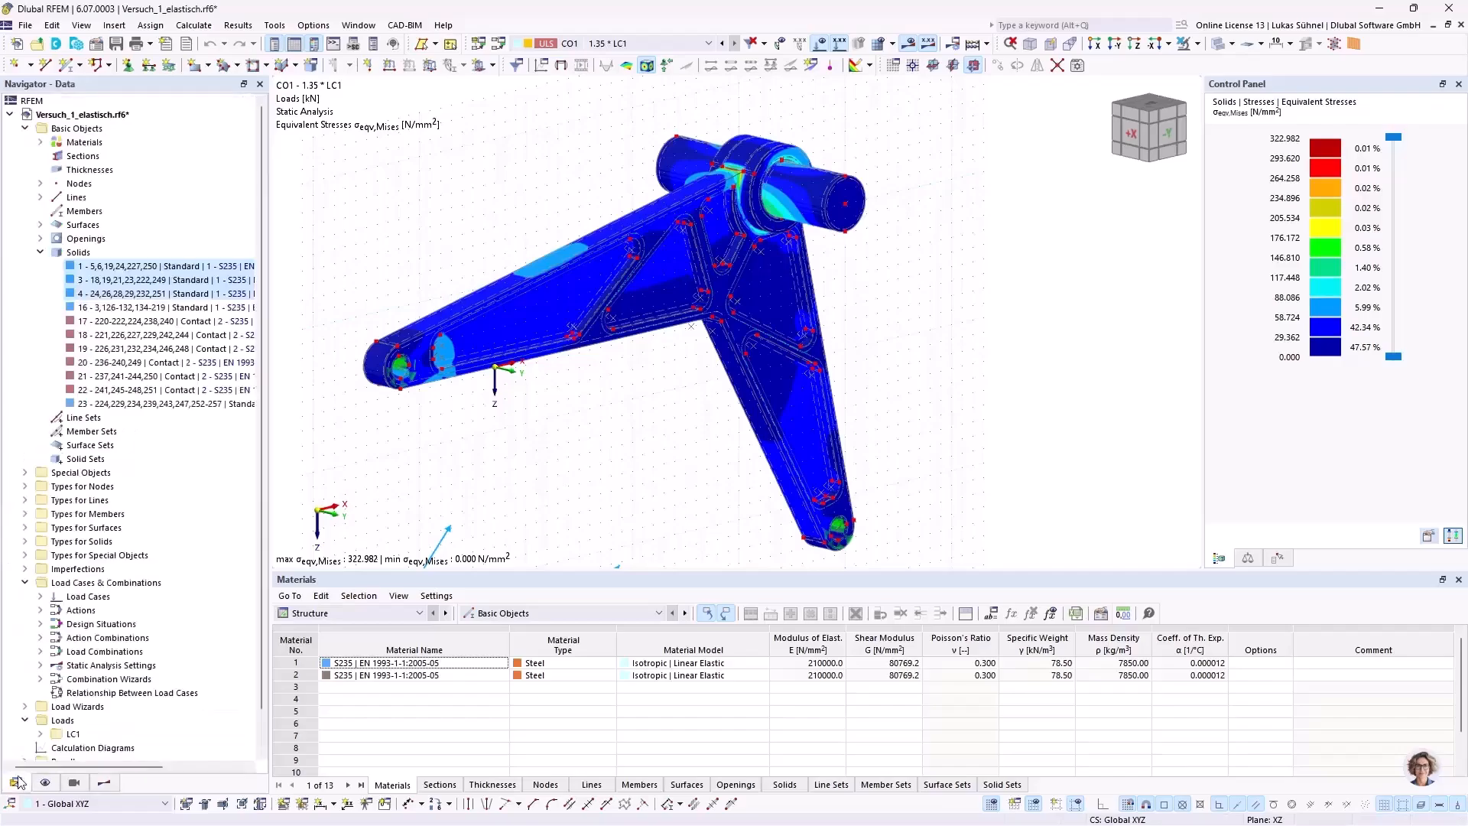
right_click(108, 116)
click(301, 324)
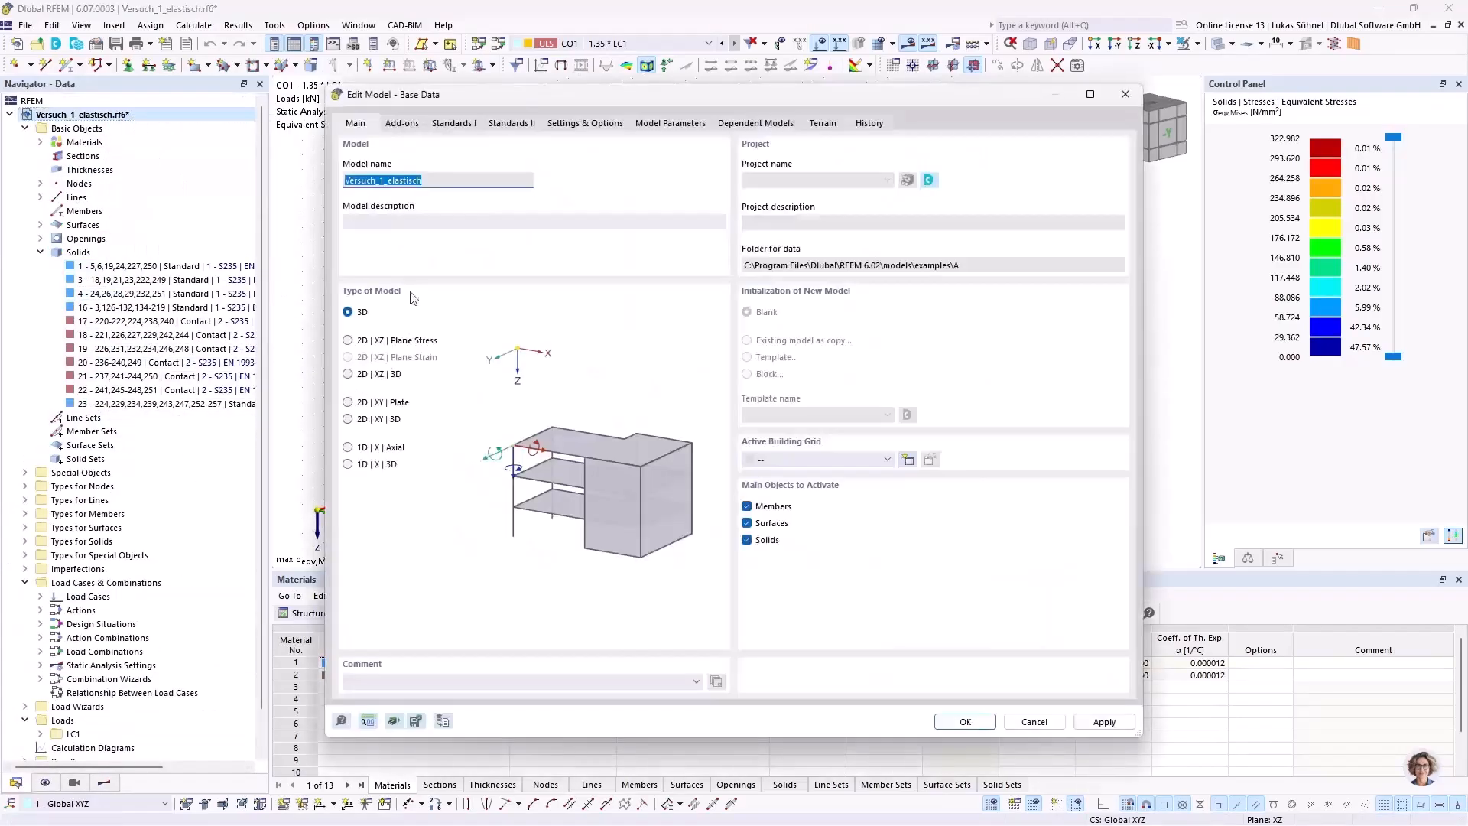
click(403, 124)
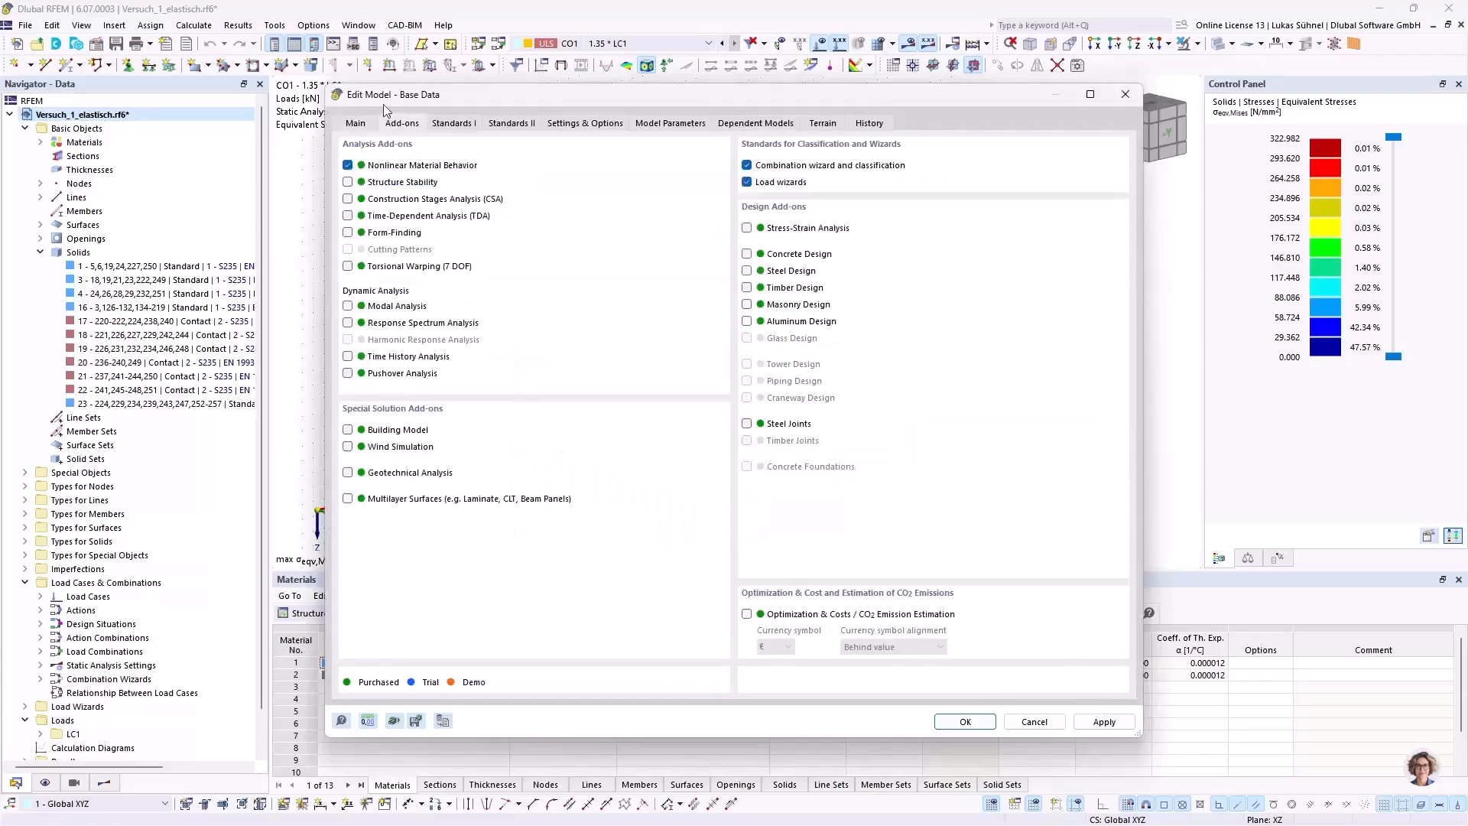
click(777, 231)
click(965, 721)
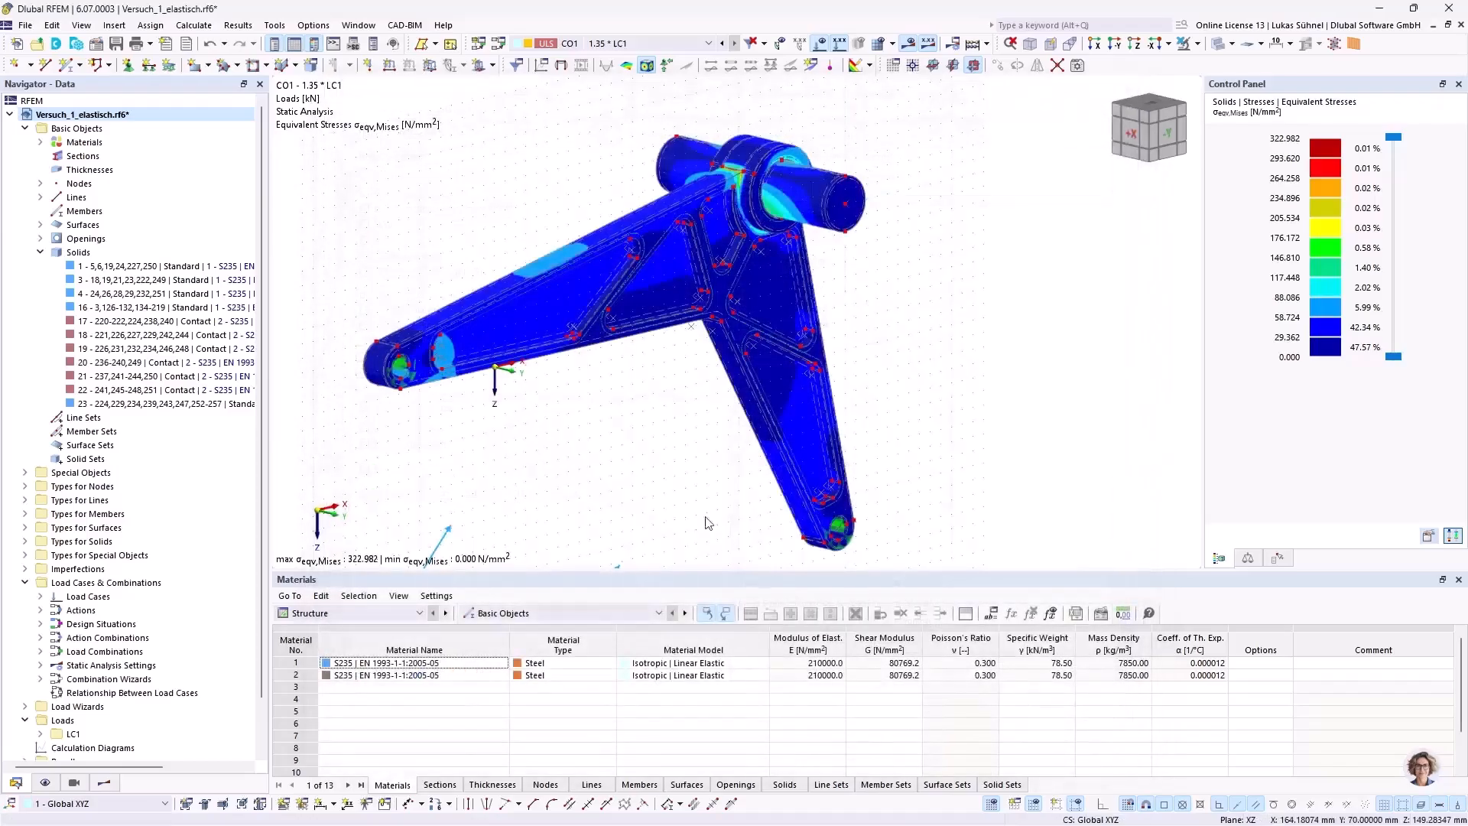
Step: Exclude surfaces from the Stress-Strain Analysis objects to analyze for stresses, leaving all solids selected
click(346, 616)
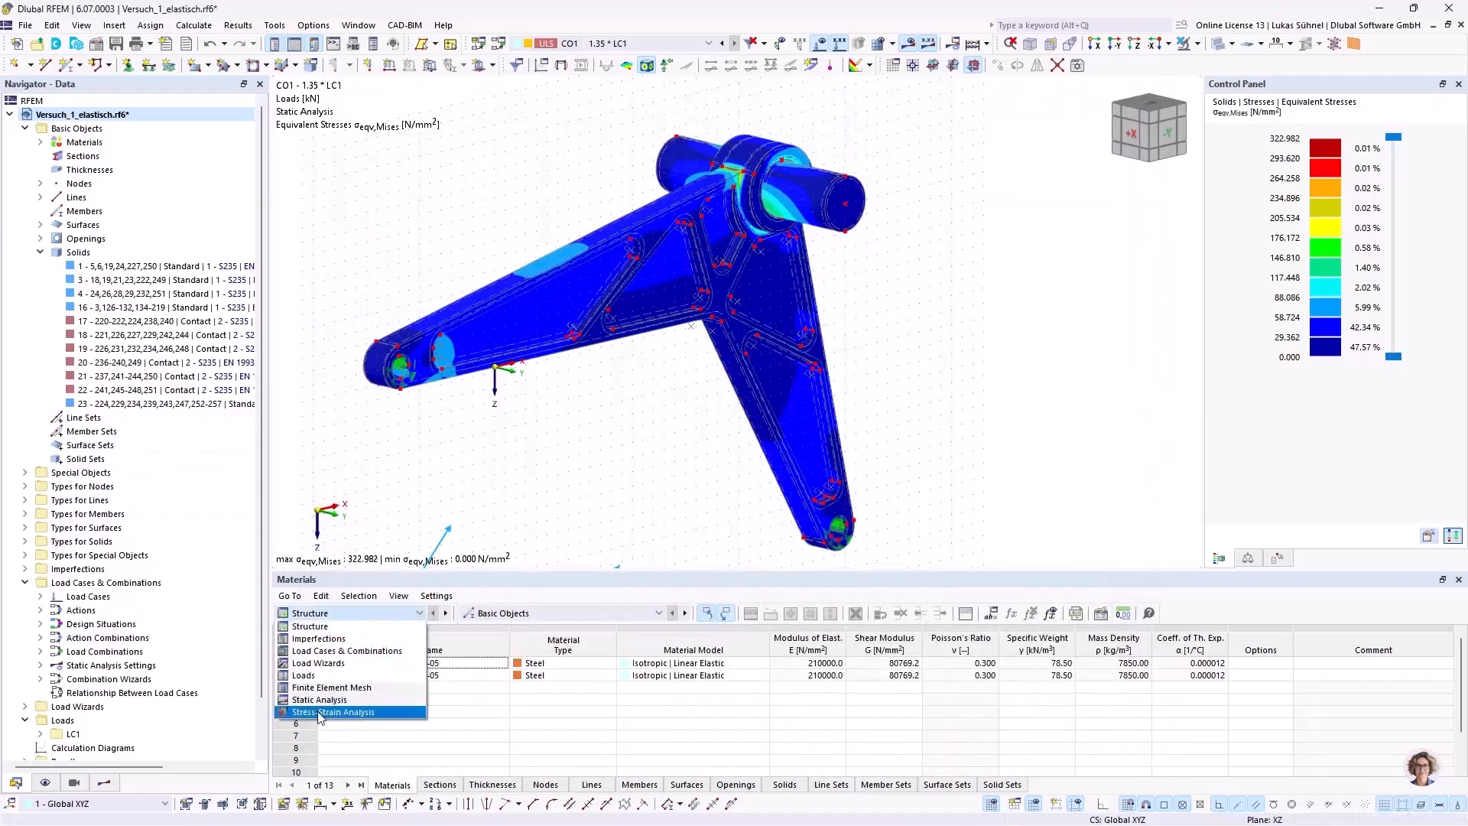
click(359, 707)
drag(460, 570, 462, 509)
click(535, 786)
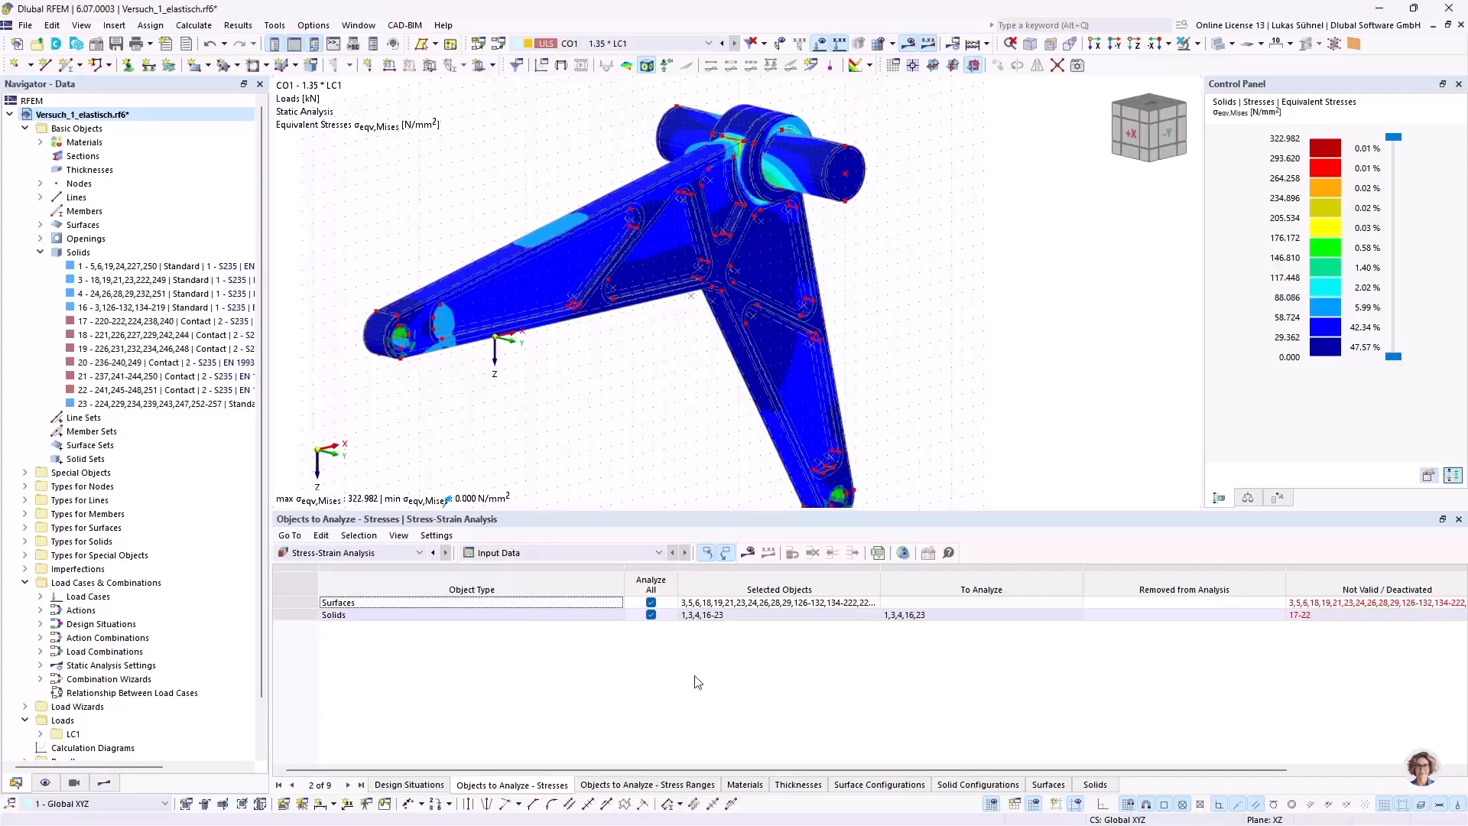
click(651, 603)
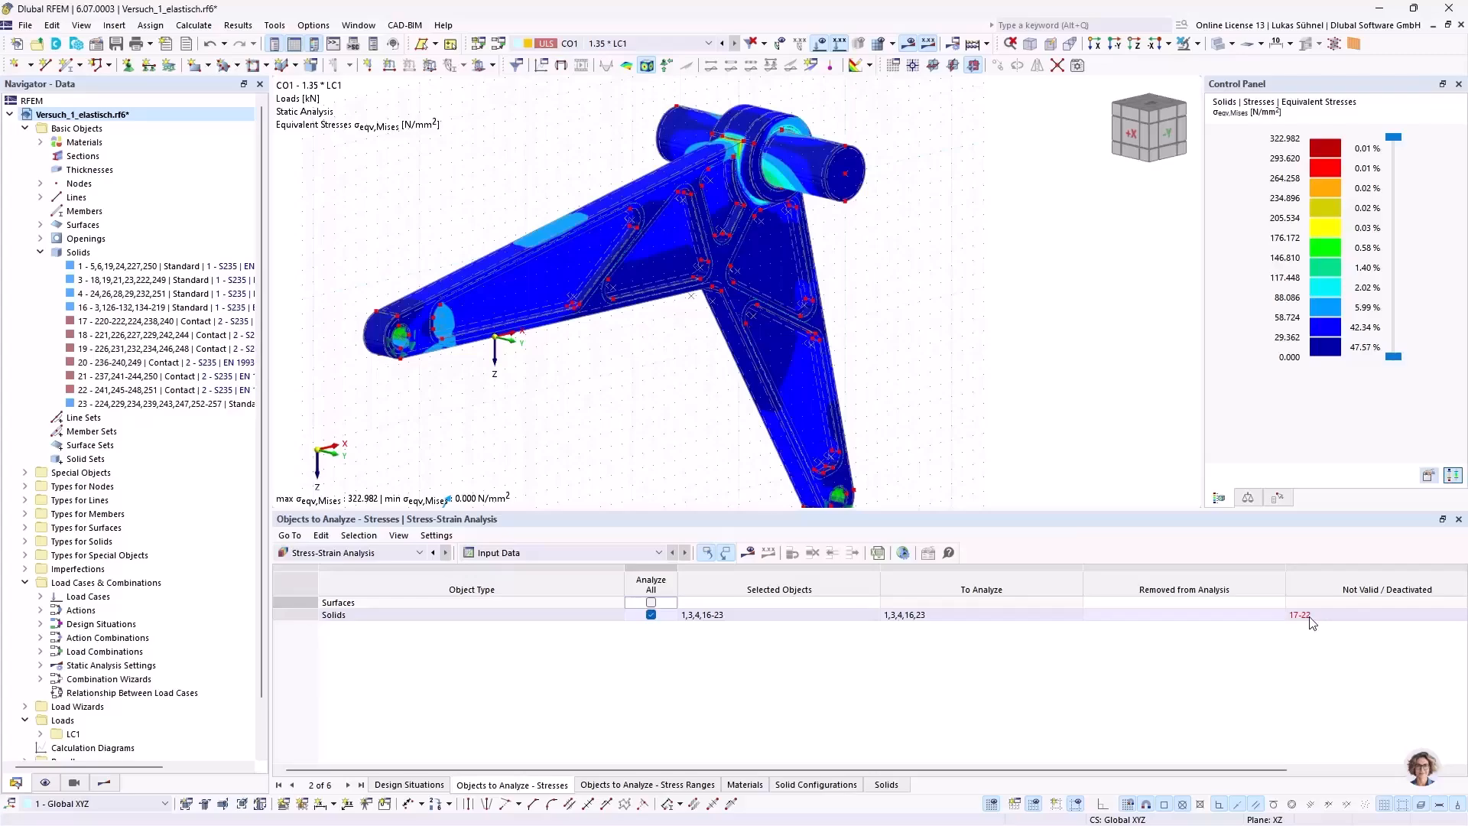
middle_drag(599, 385, 579, 353)
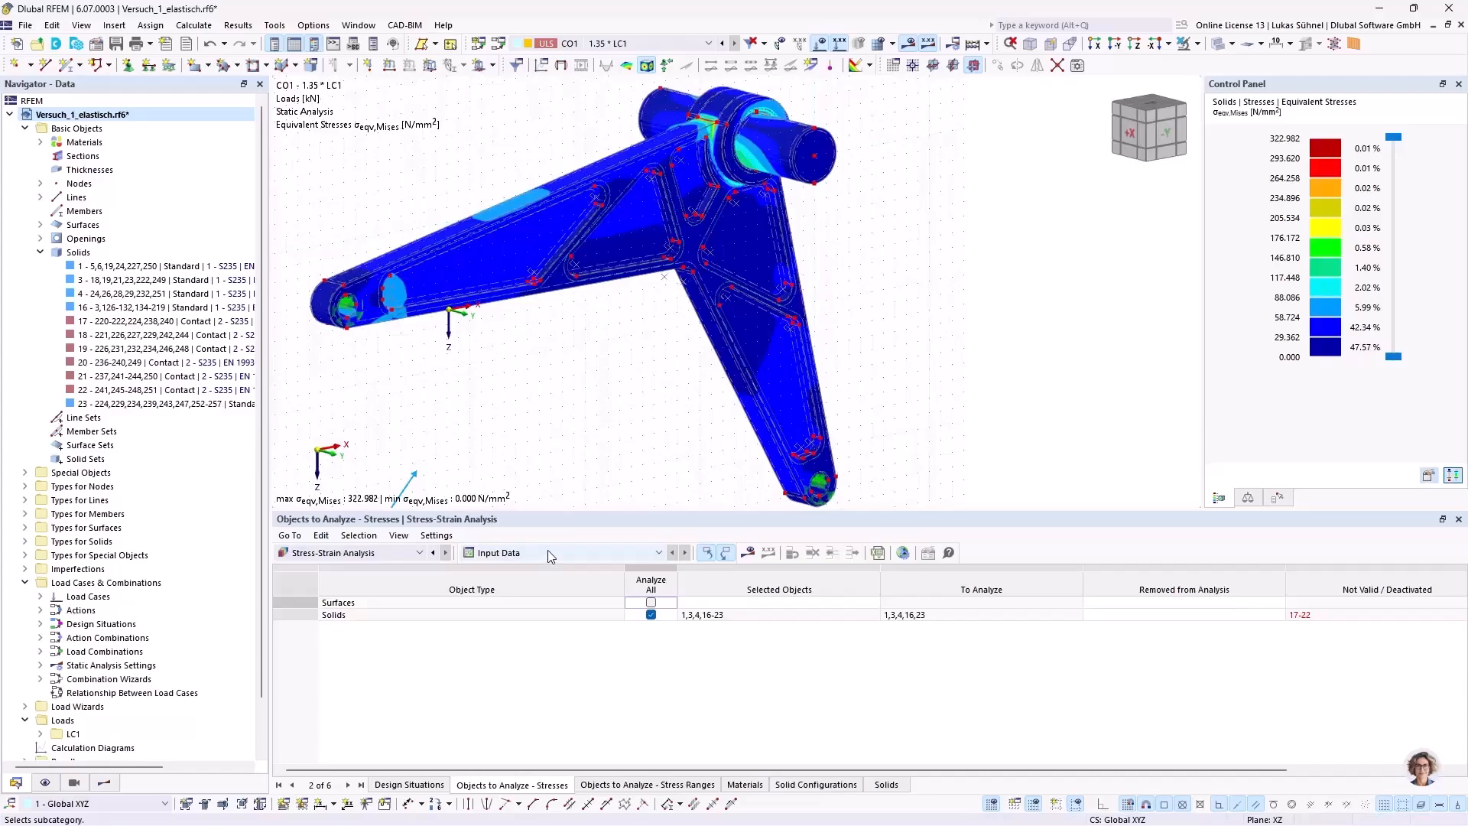
Step: Open the Default solid configuration of the Stress-Strain Analysis and review the definitions of σ1 and τmax
click(779, 785)
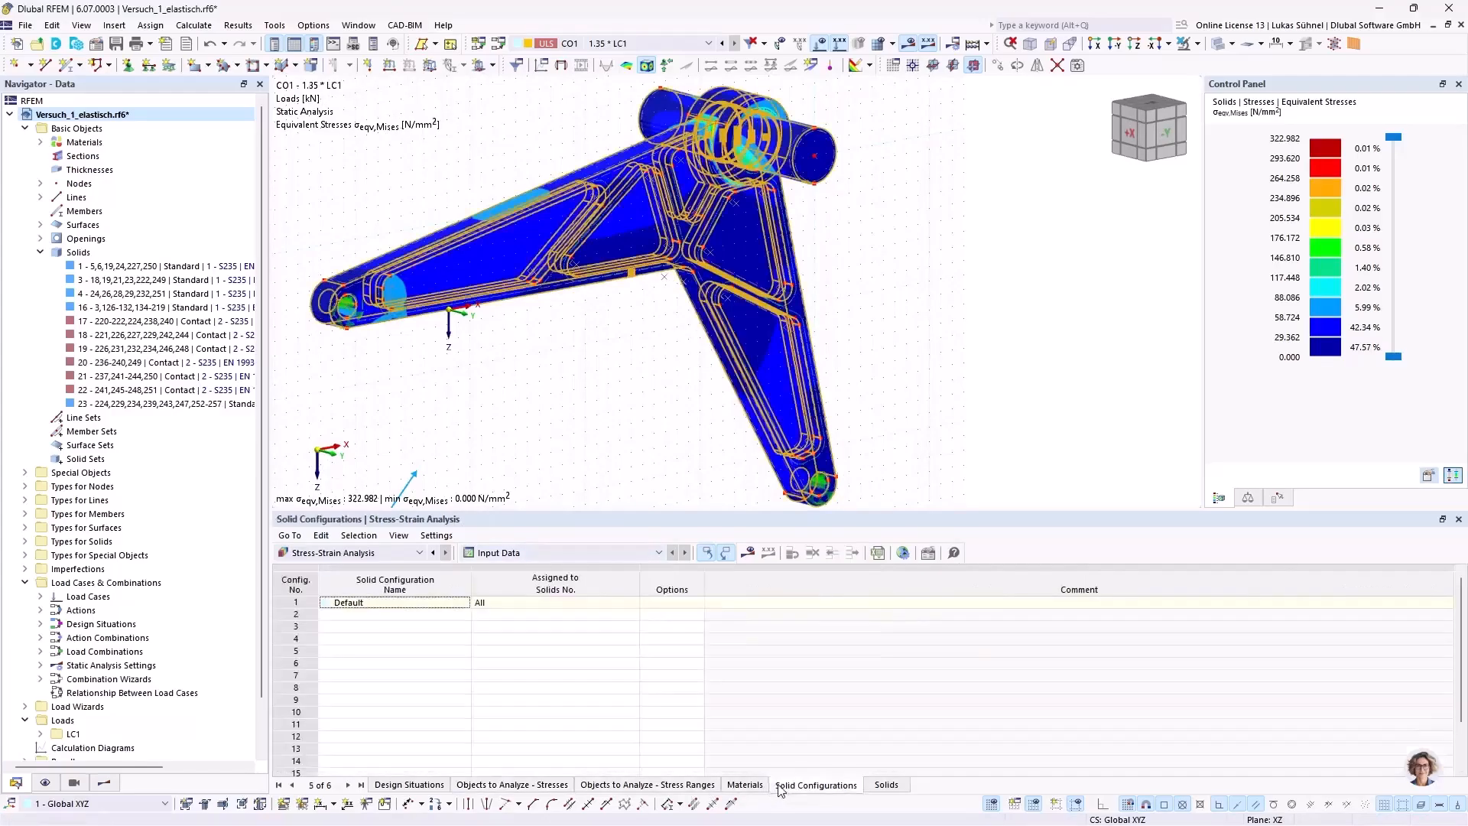
double_click(391, 602)
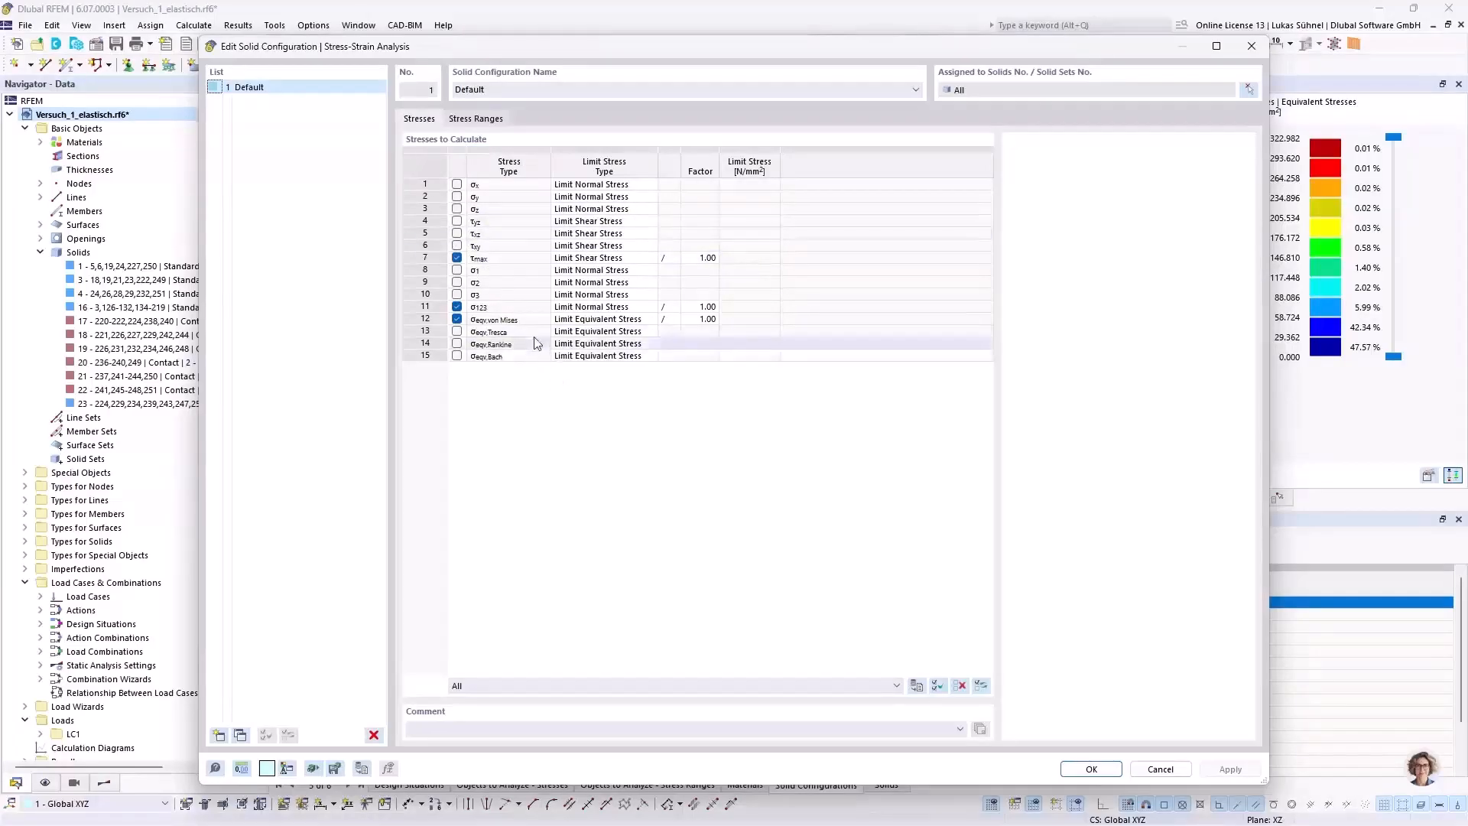
click(638, 270)
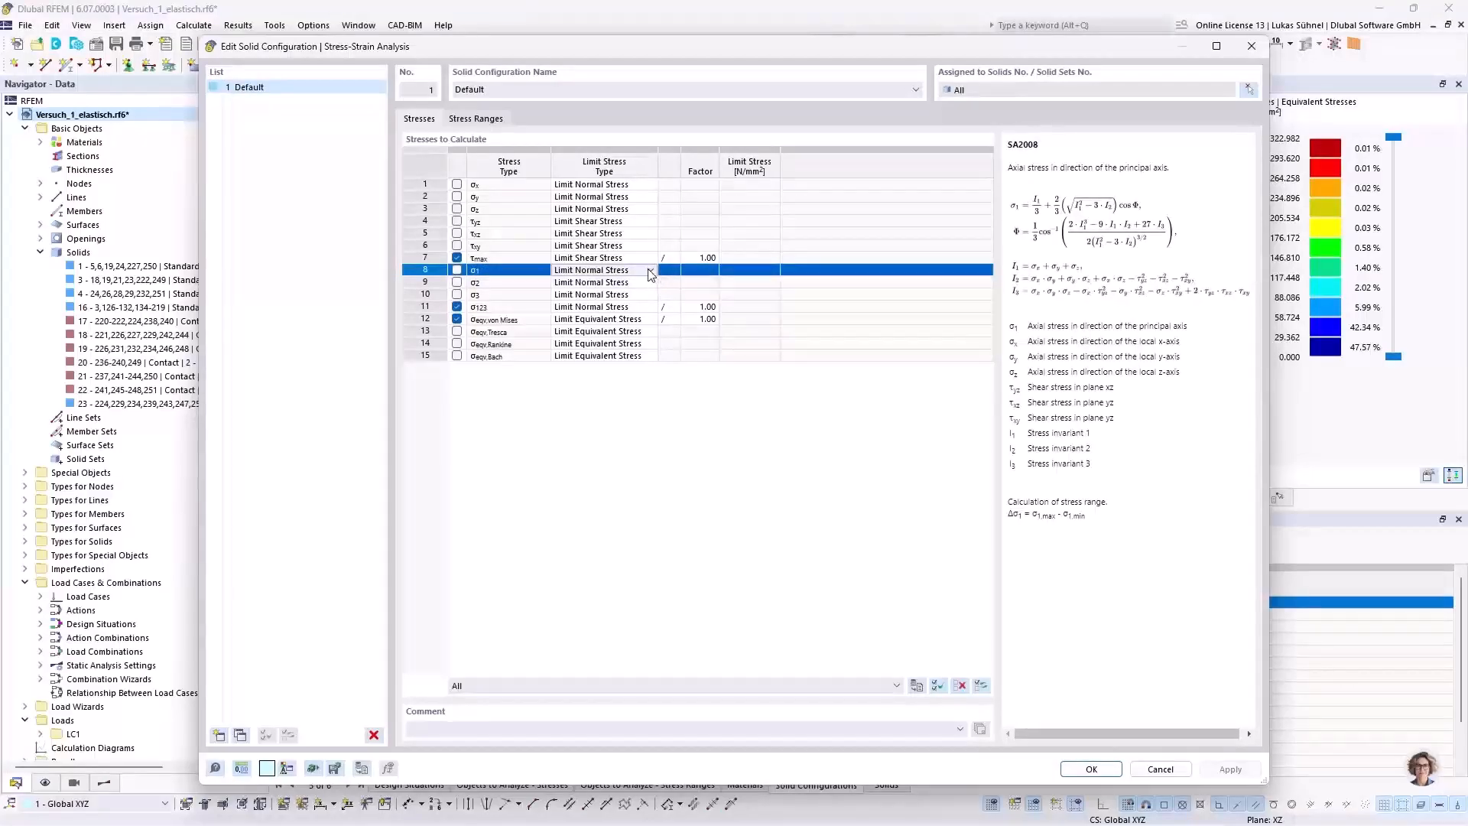
click(646, 258)
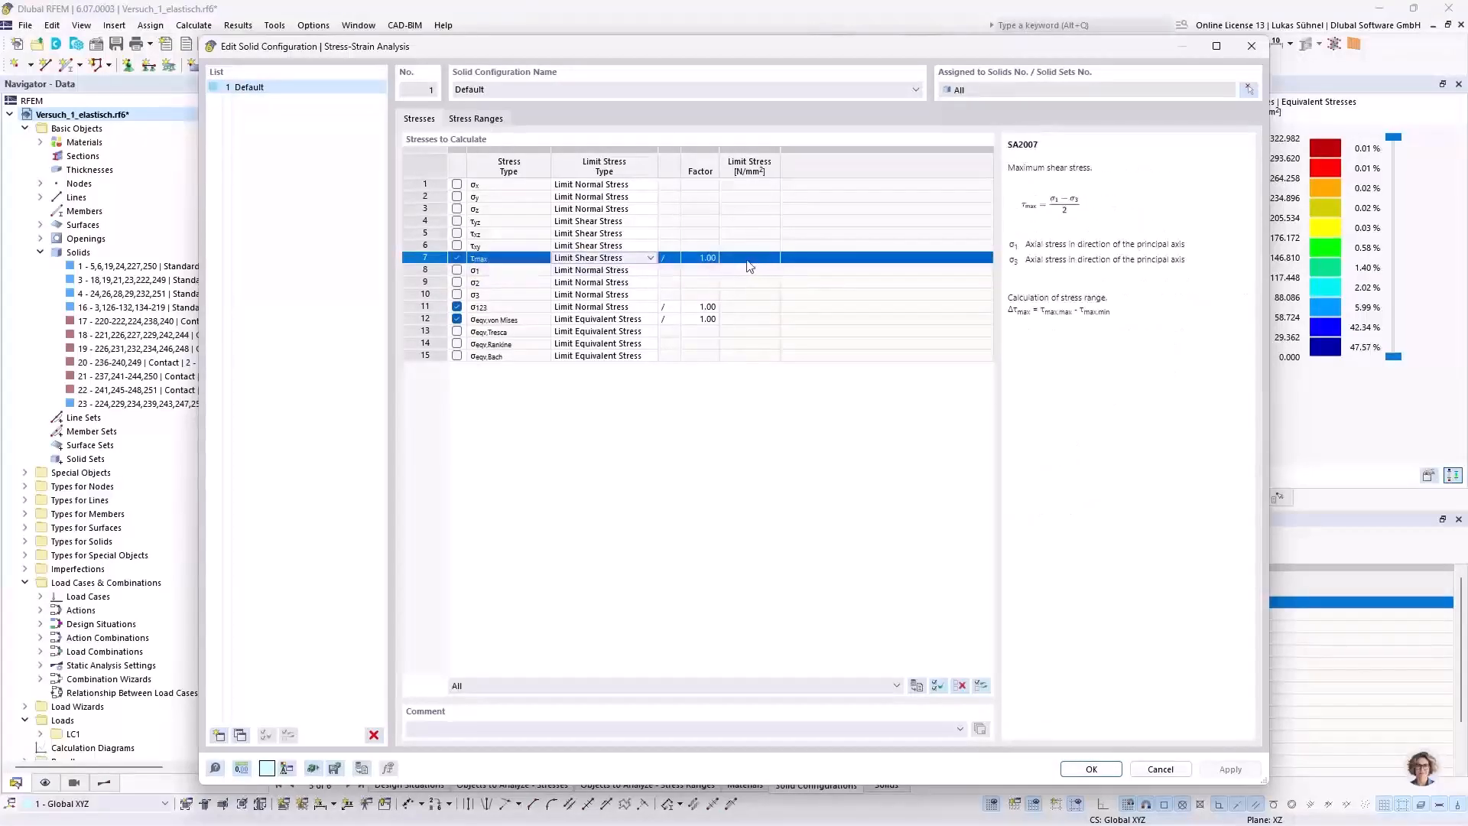
Step: Try the User-defined limit stress type for τmax, restore Limit Shear Stress and close the solid configuration
click(650, 258)
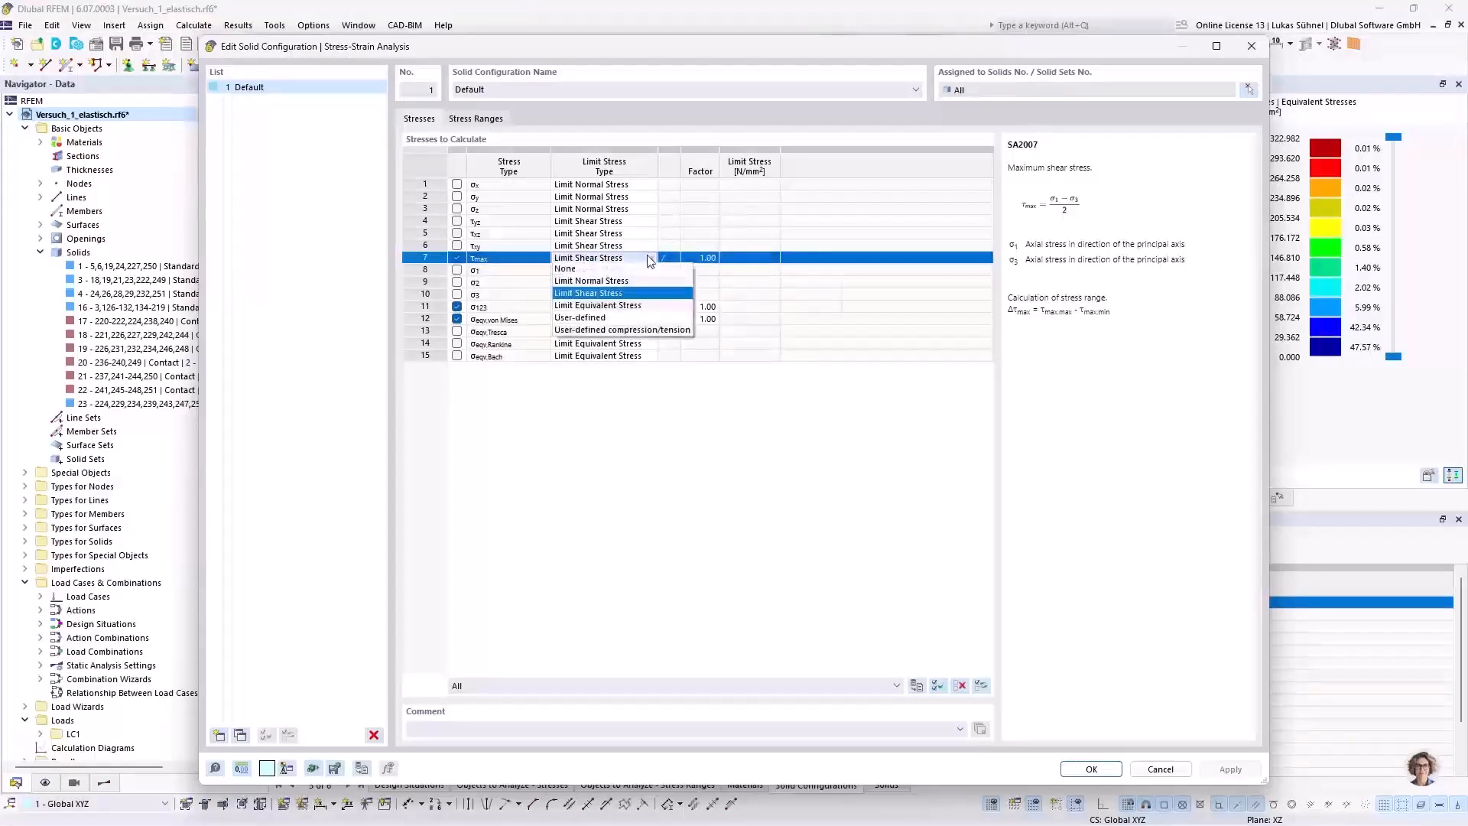
click(584, 318)
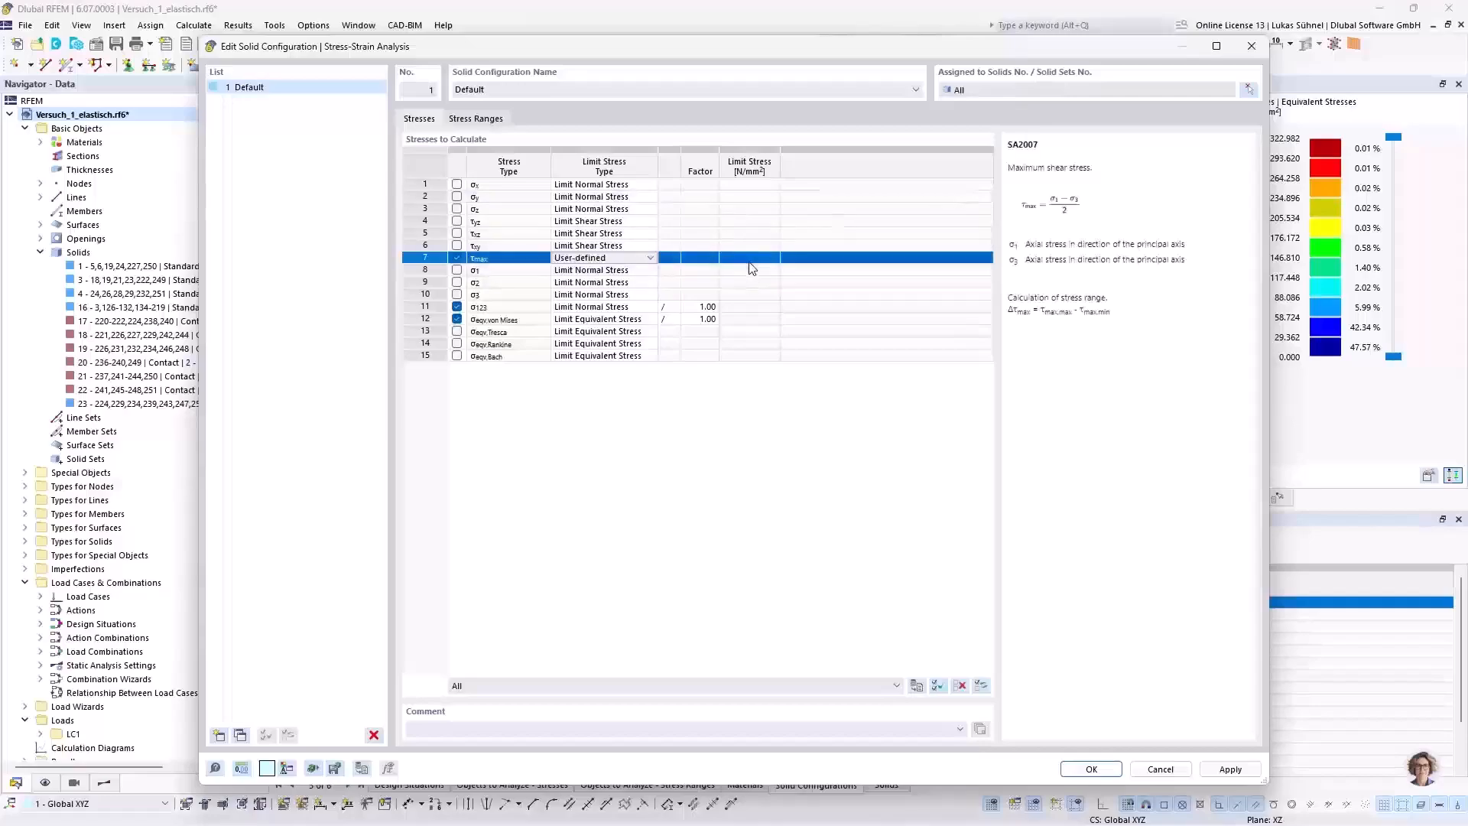
click(629, 259)
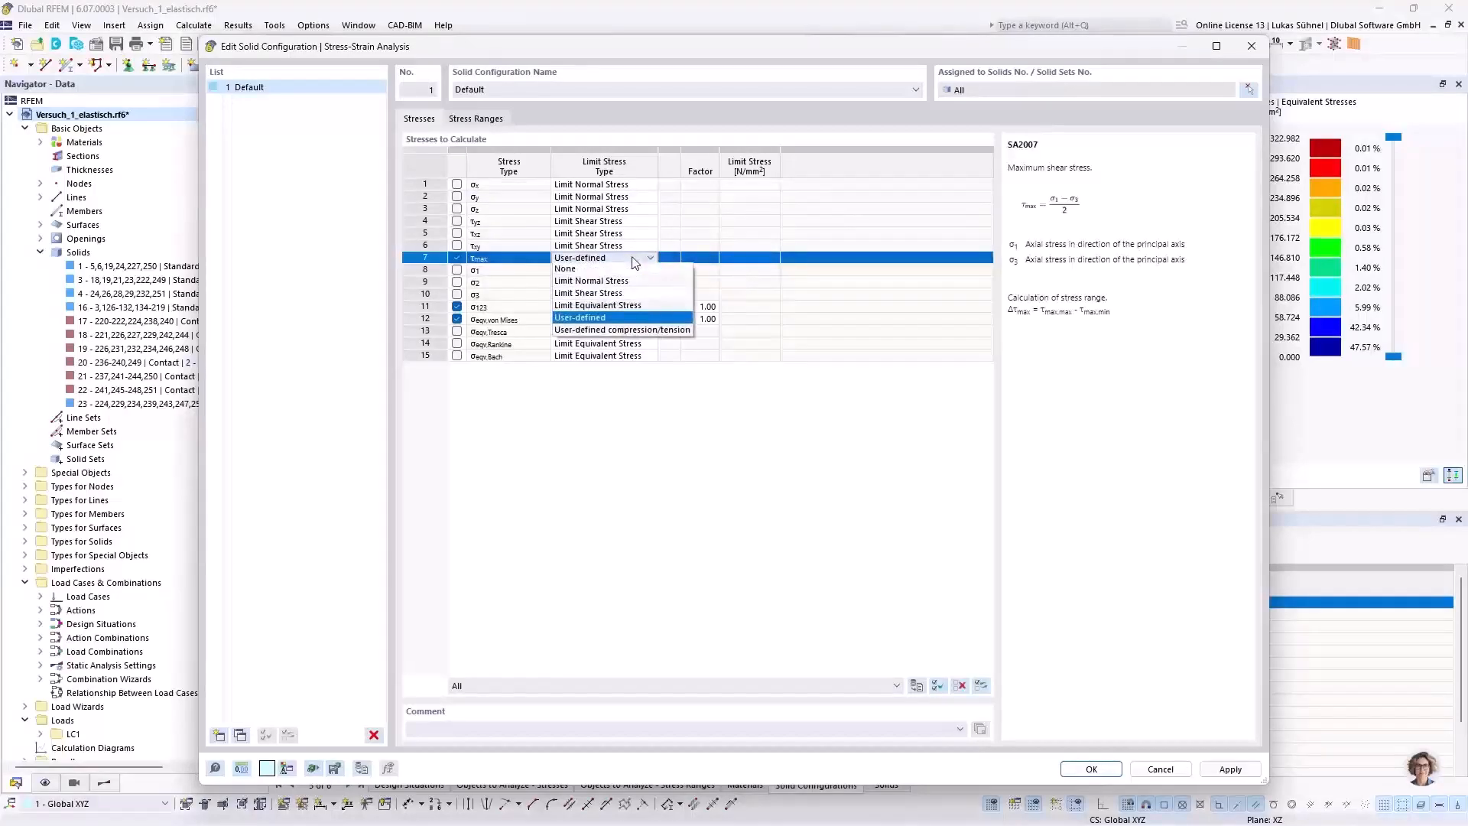
click(599, 294)
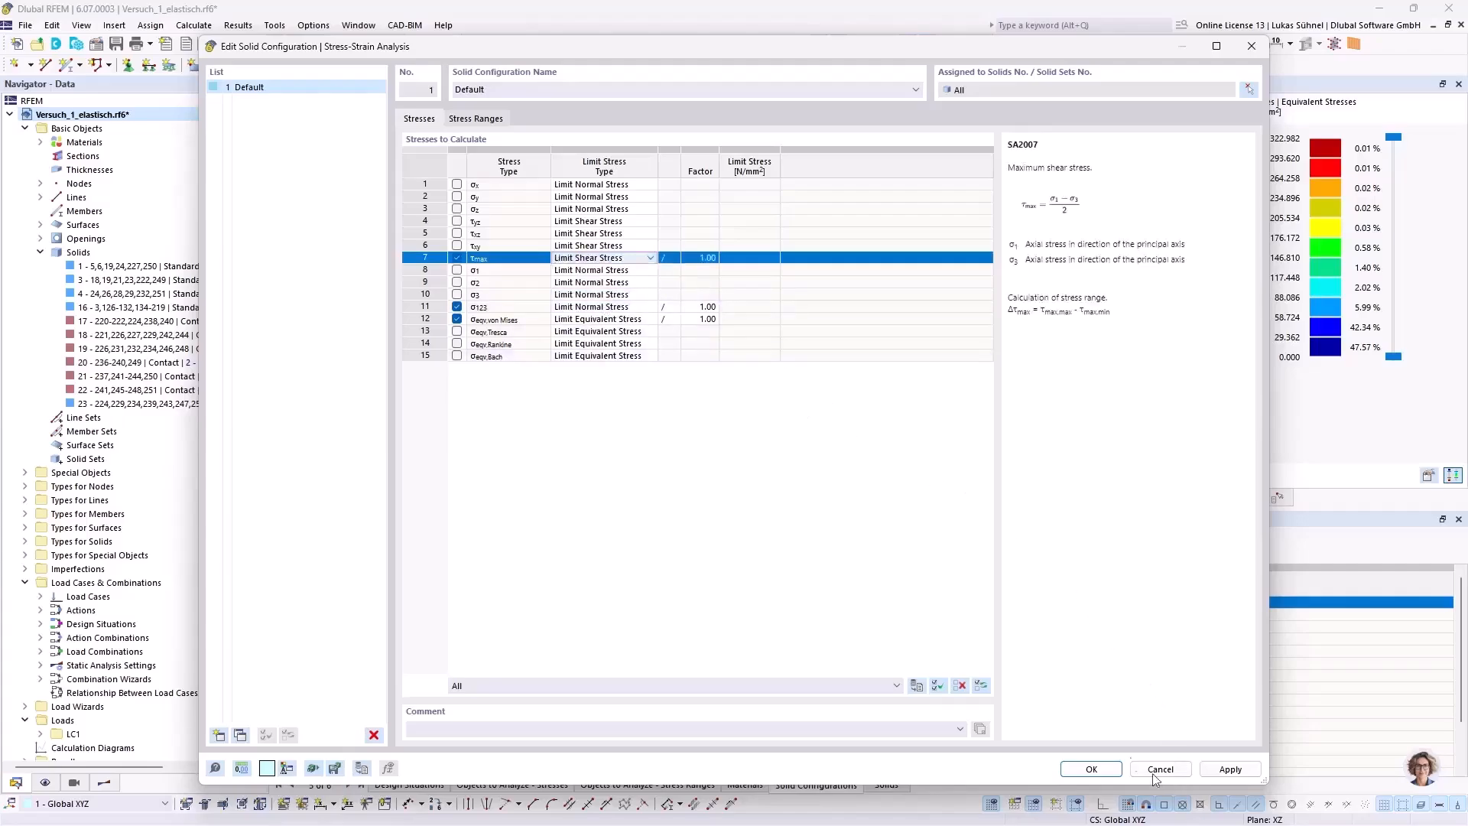
click(1118, 767)
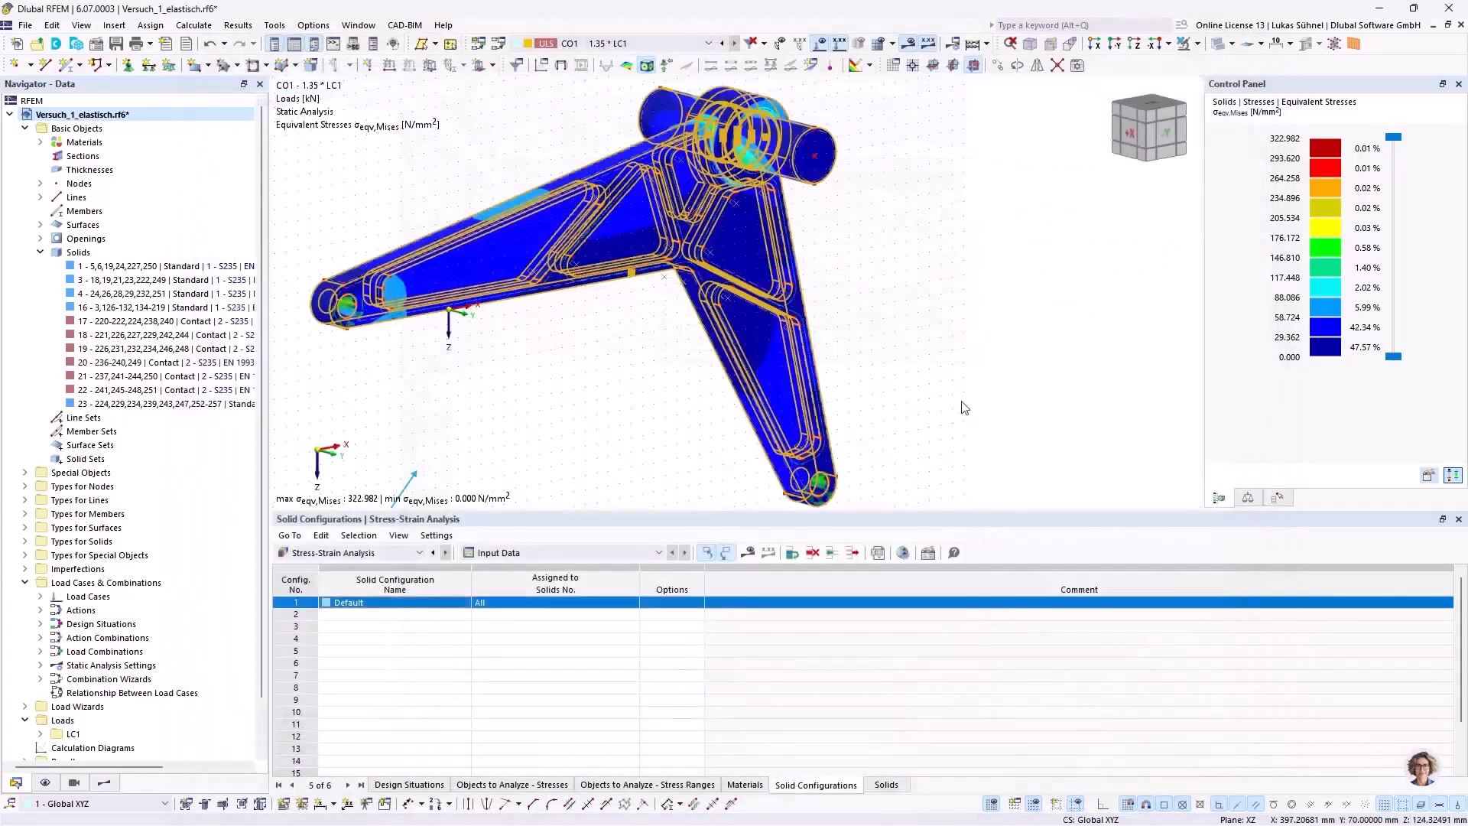
middle_drag(567, 354, 639, 357)
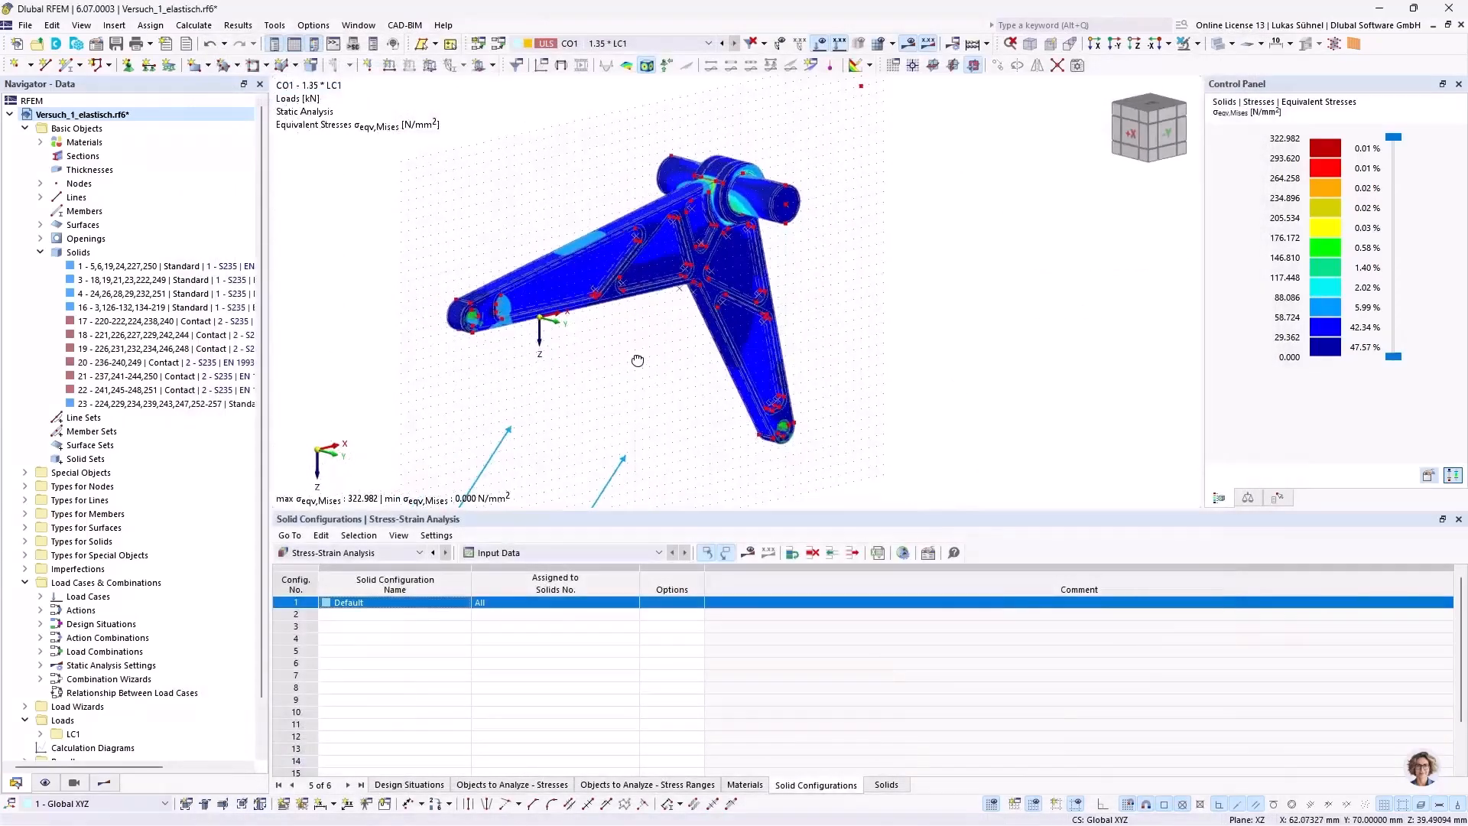
Step: Calculate and show the Stress-Strain Analysis results and list the stresses on solids by solid
click(748, 553)
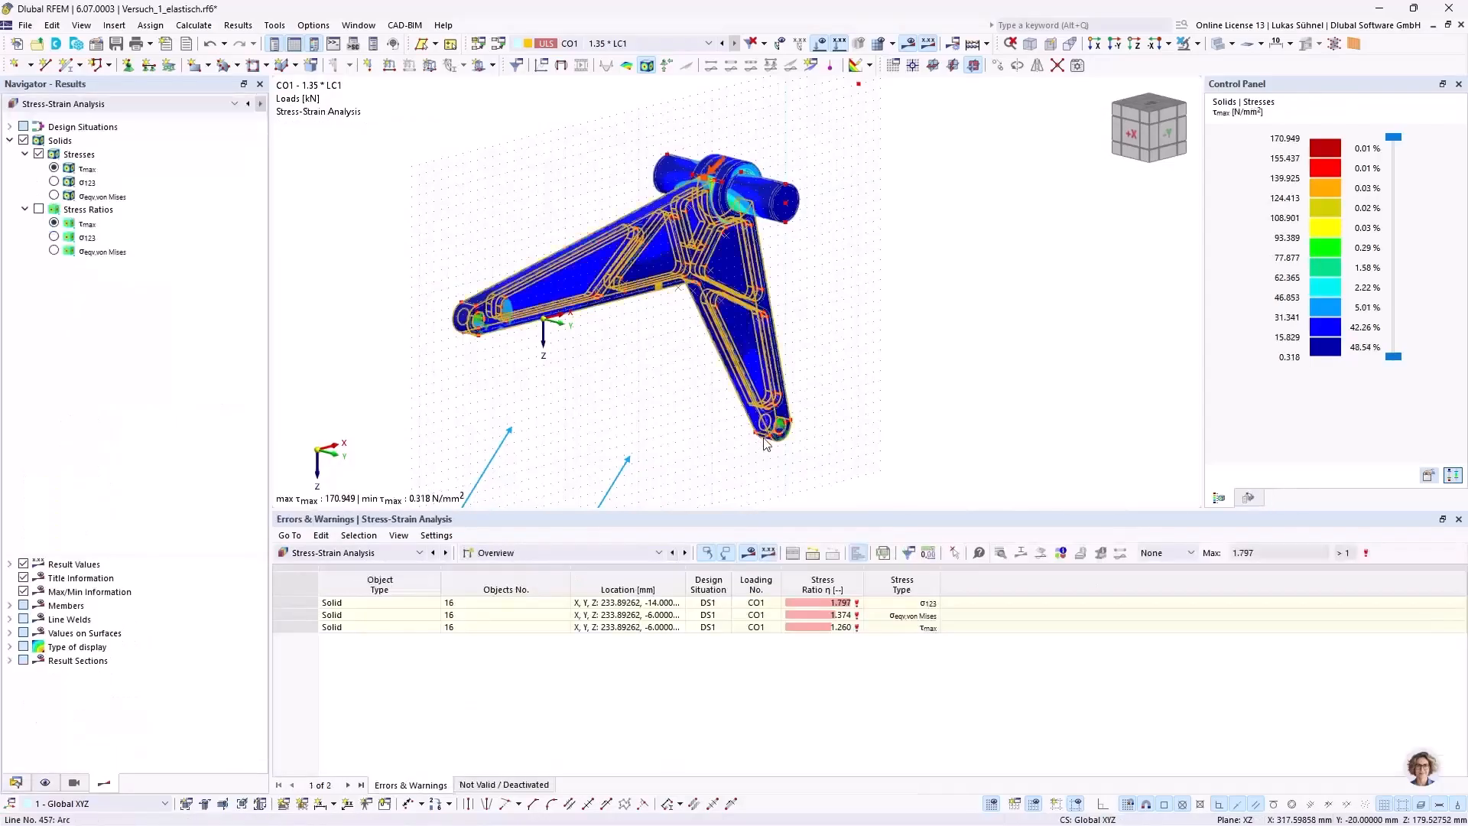
click(618, 552)
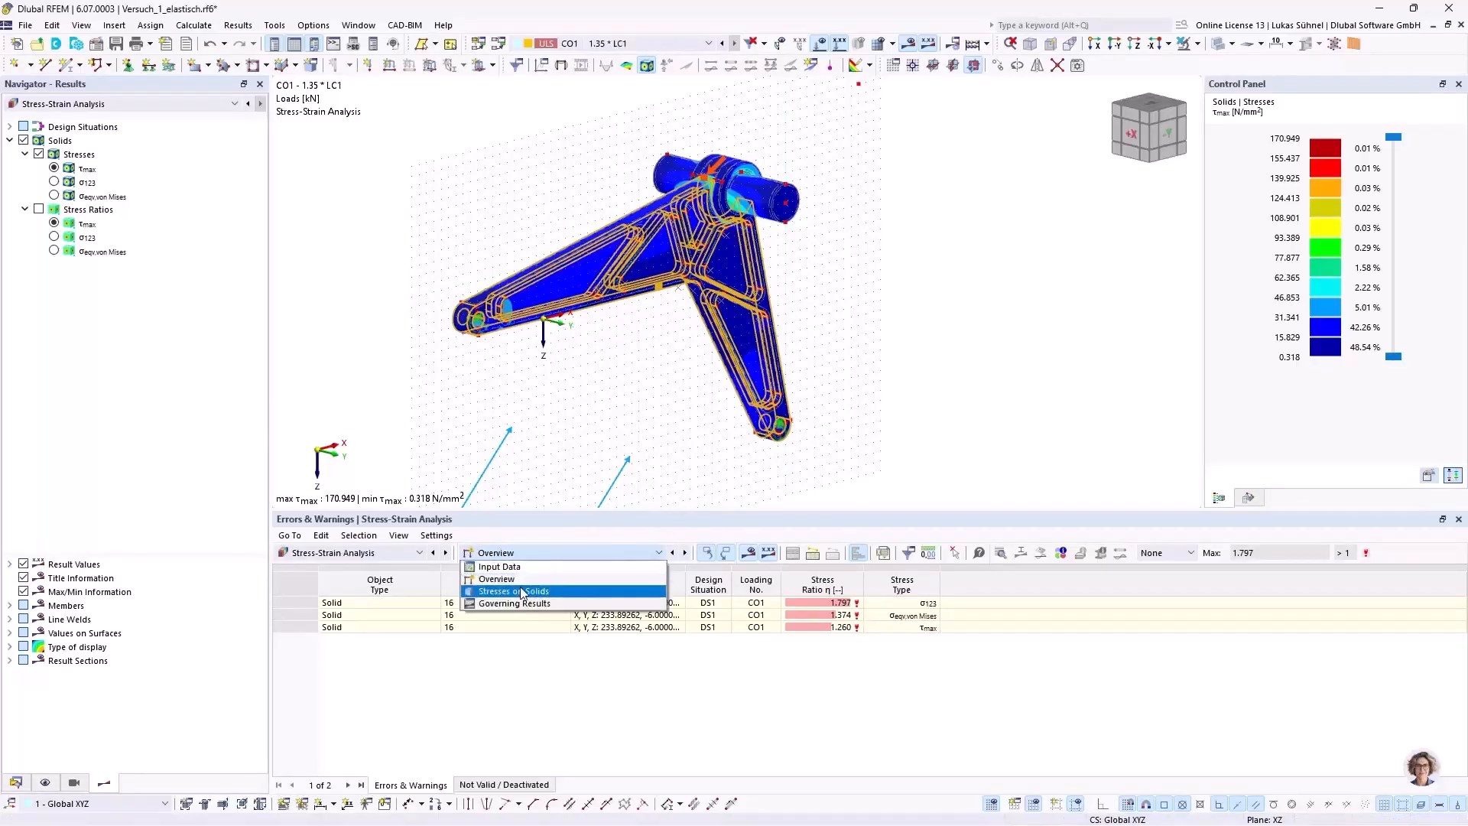
click(520, 589)
click(552, 552)
click(514, 577)
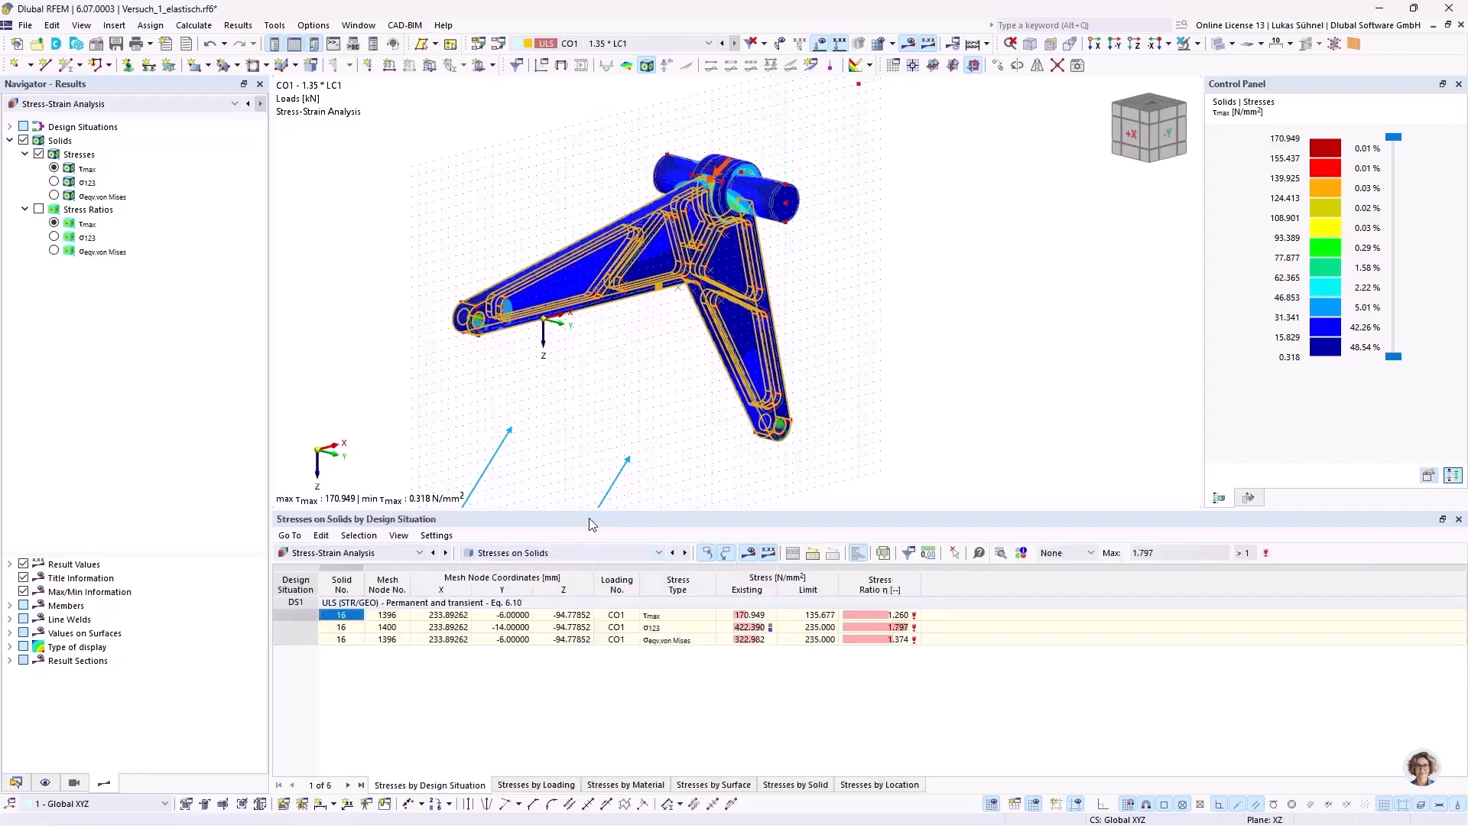
click(801, 786)
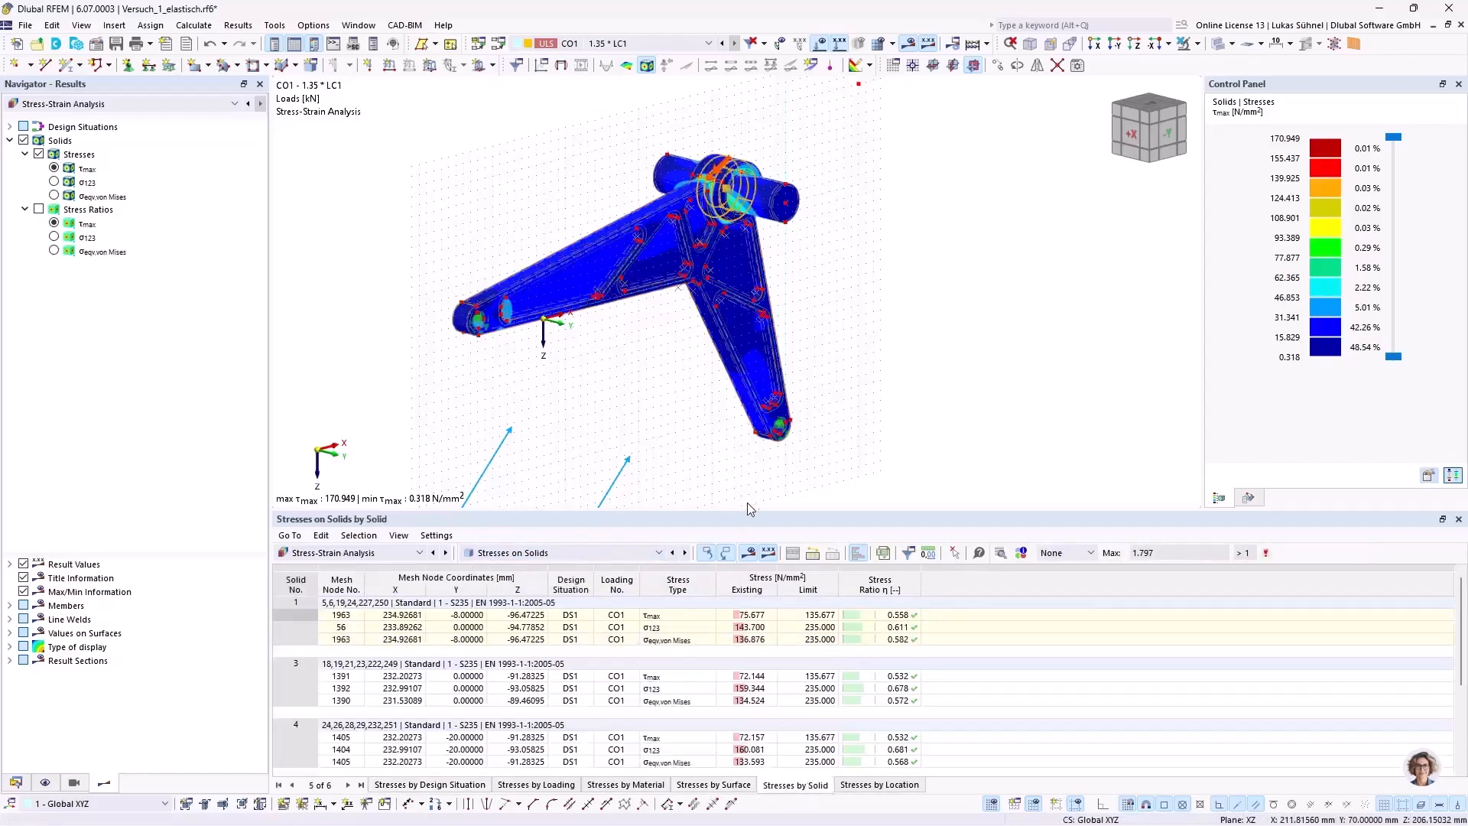
Step: Examine the stresses and stress ratios of each solid, and the τmax distribution around the component's hub and pin
drag(731, 511, 731, 322)
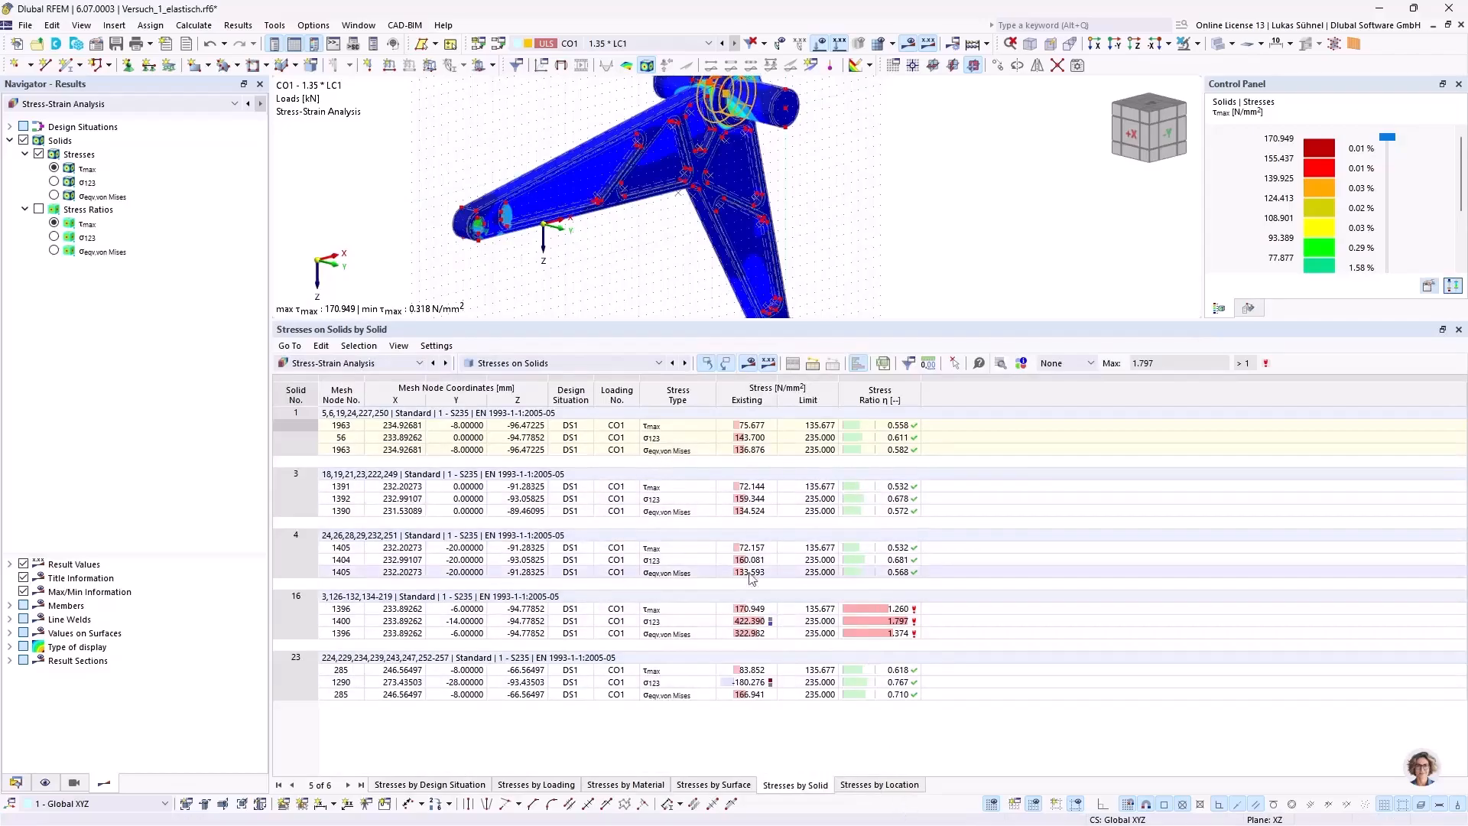
scroll(865, 242, down, 1)
scroll(863, 241, down, 2)
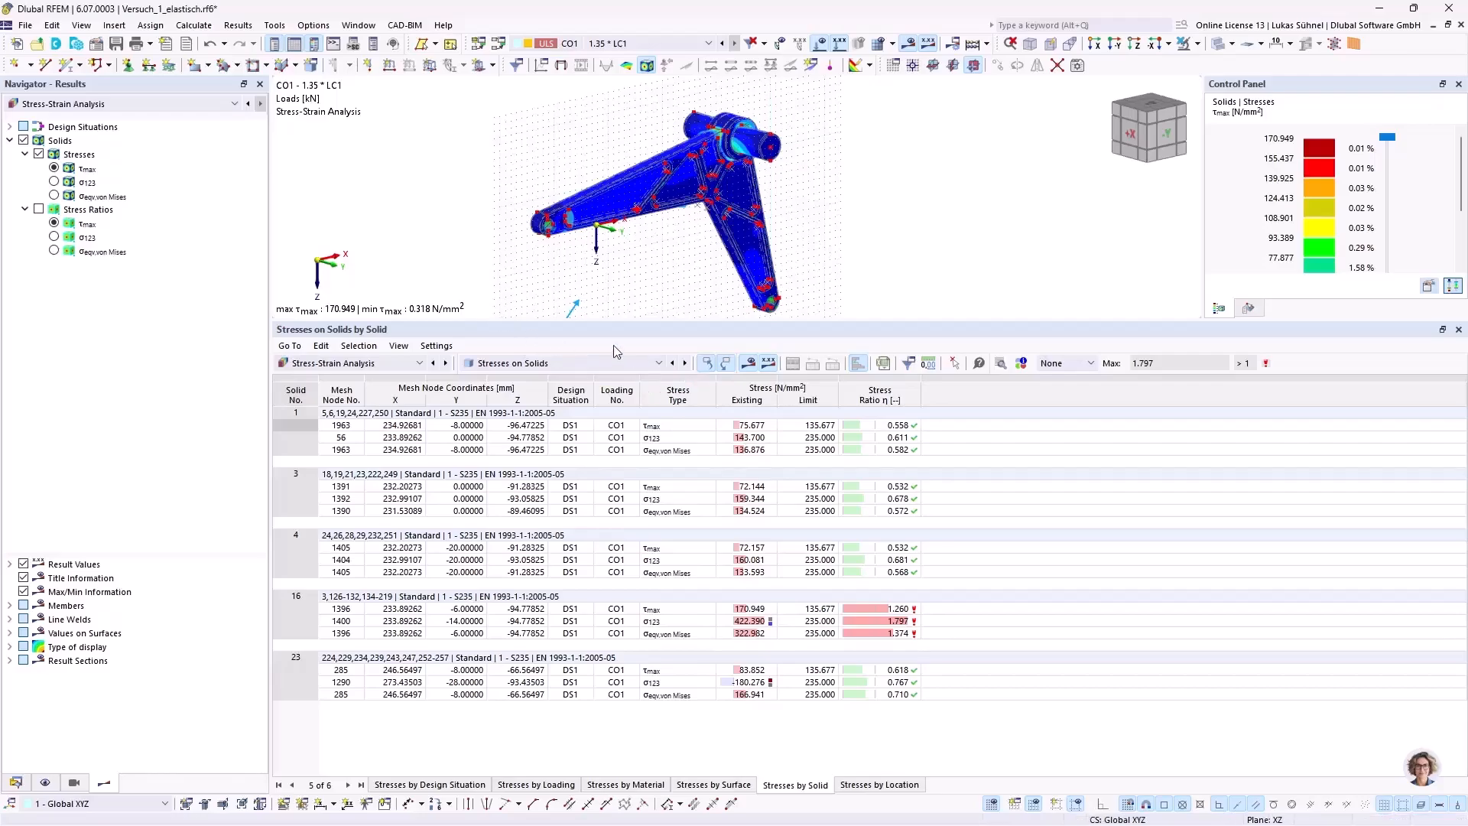
drag(620, 322, 605, 508)
ctrl+middle_drag(672, 342, 688, 380)
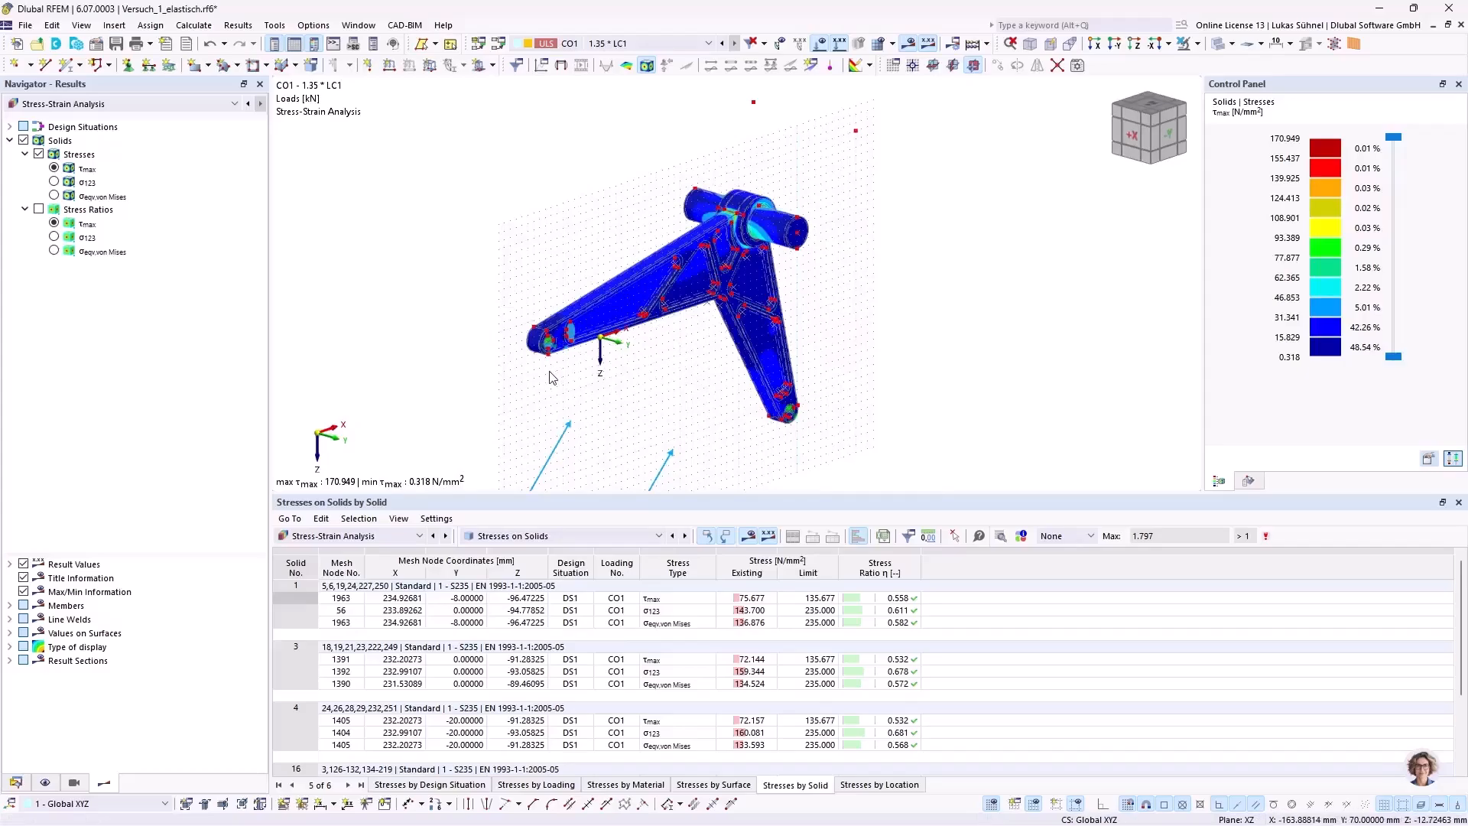
scroll(793, 205, up, 3)
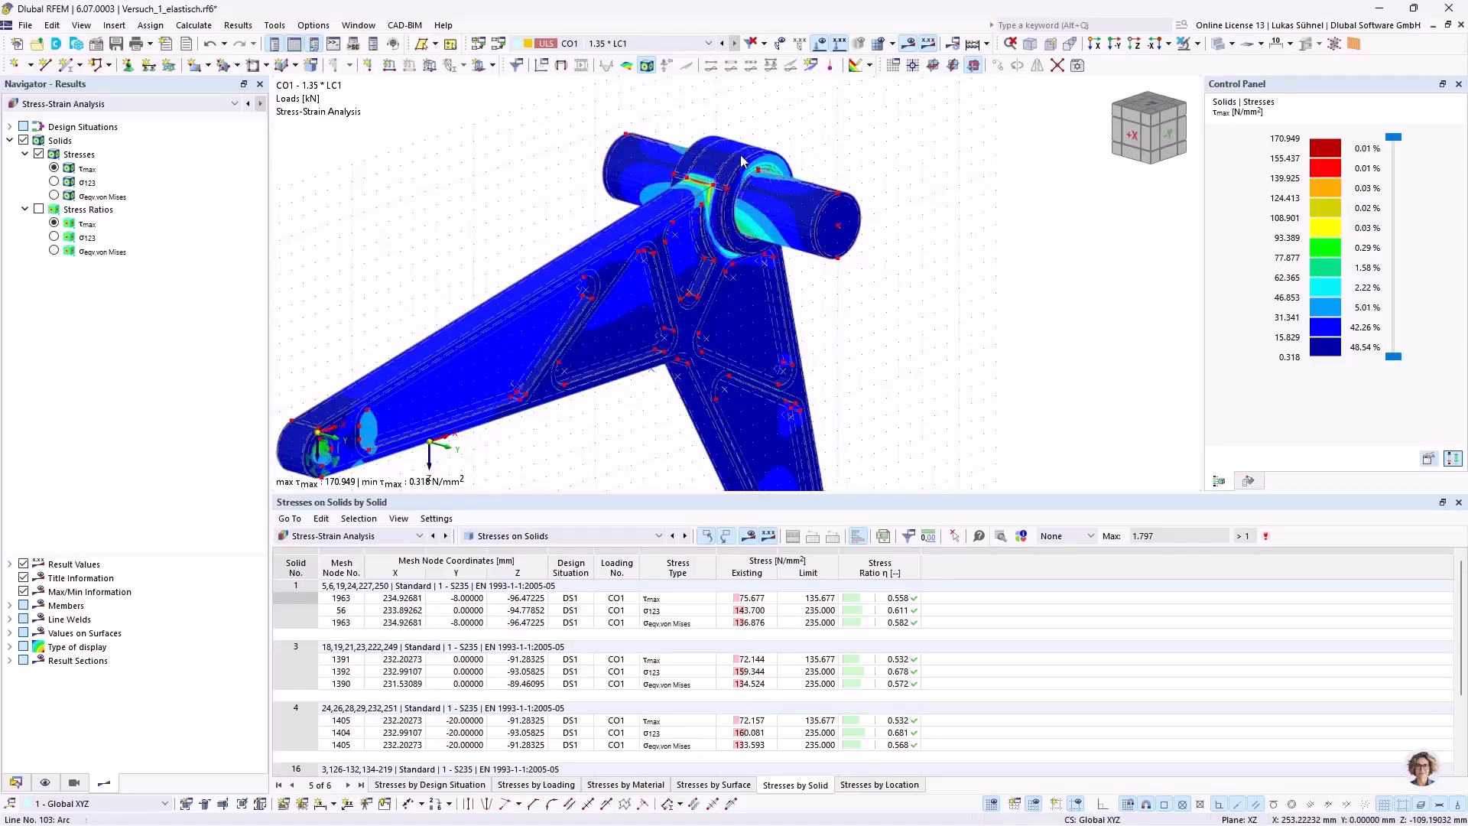
ctrl+middle_drag(396, 195, 470, 214)
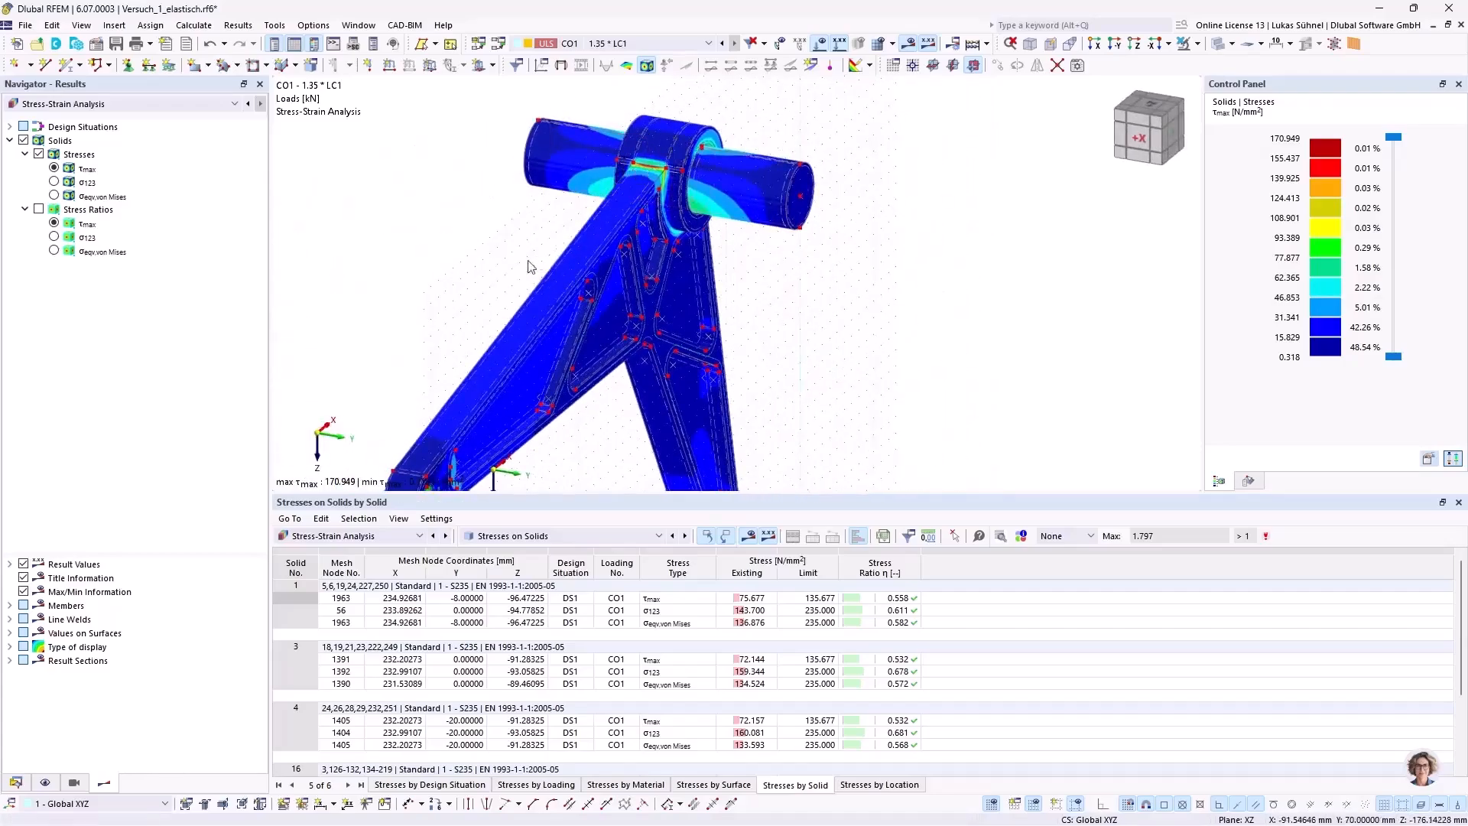
mouse_move(475, 240)
ctrl+middle_down()
mouse_move(443, 207)
mouse_move(470, 235)
ctrl+middle_up()
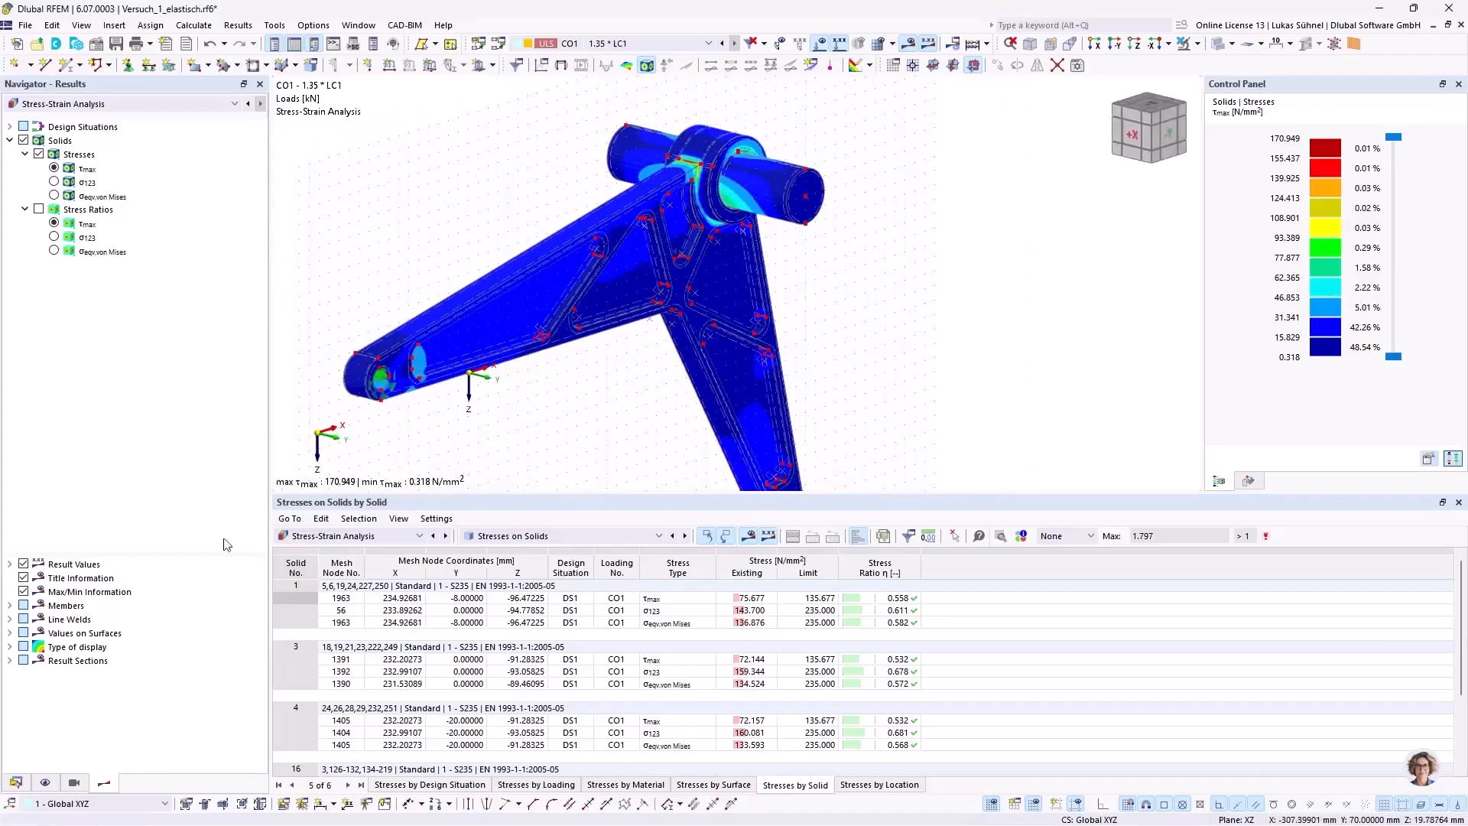
Step: Activate the existing XZ clipping plane (no. 3) among the guide objects
click(16, 782)
scroll(79, 583, down, 2)
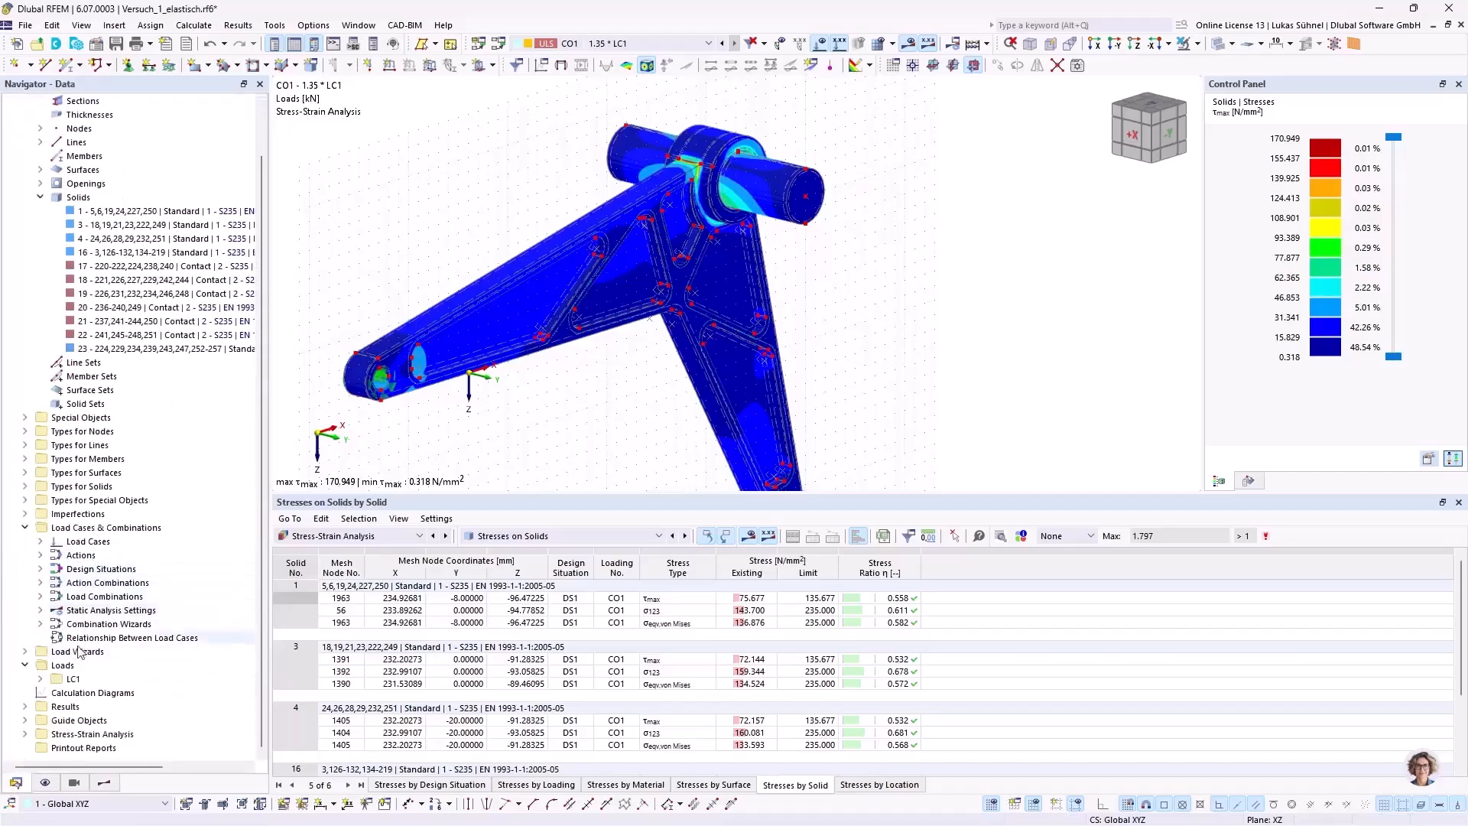
click(25, 719)
scroll(38, 704, down, 4)
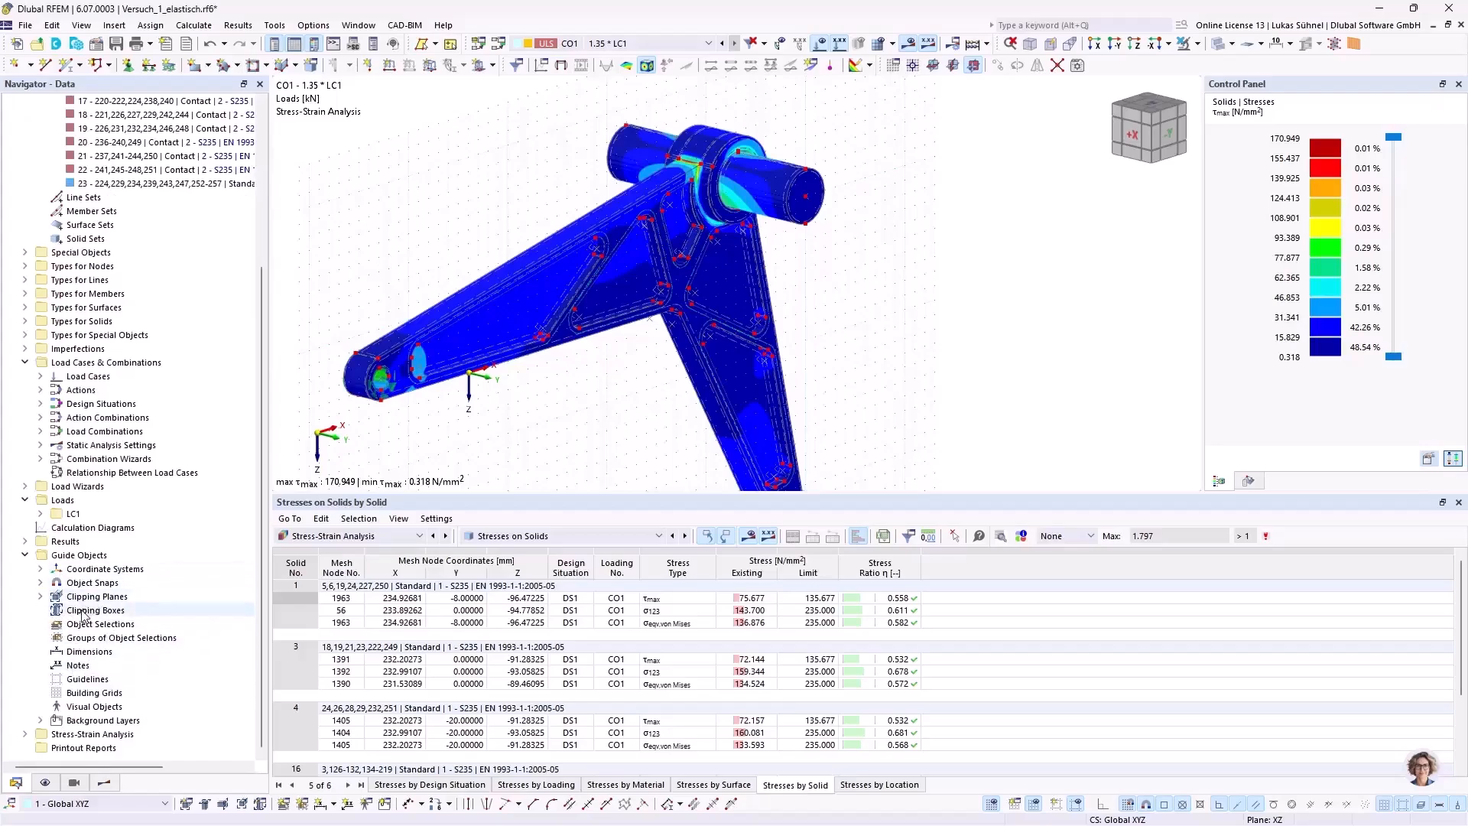
click(41, 596)
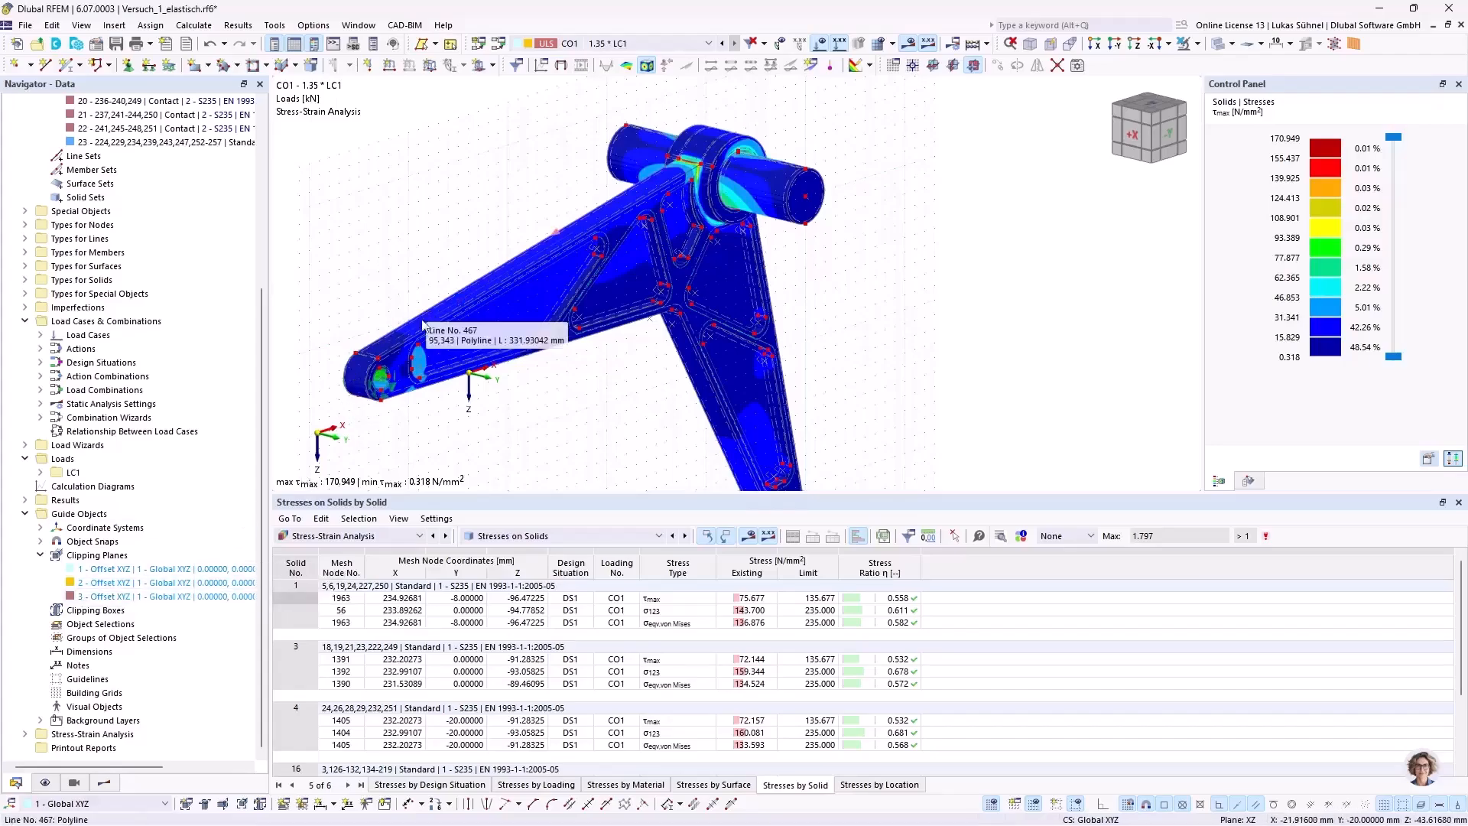
click(121, 598)
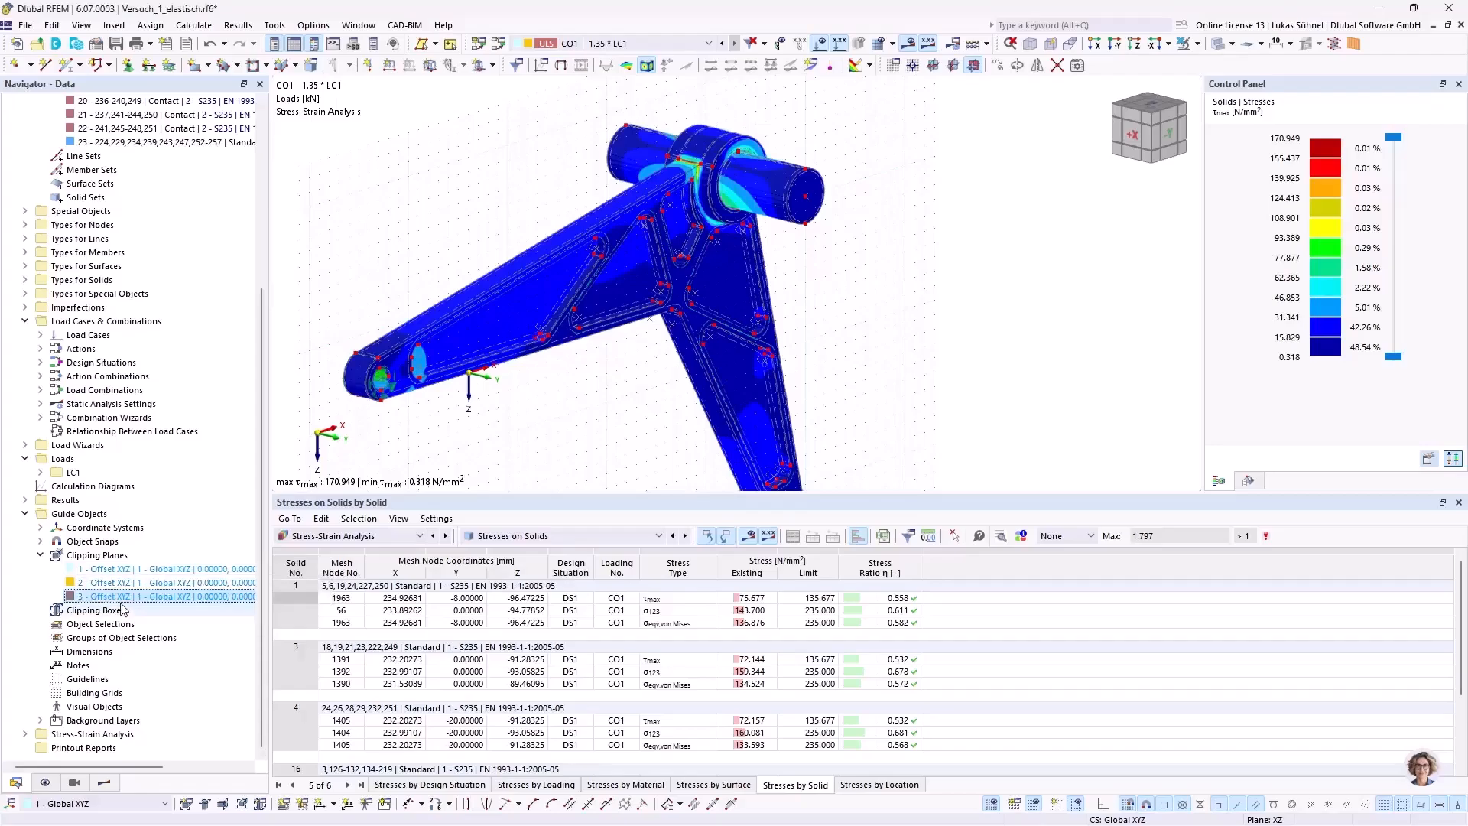
right_click(155, 597)
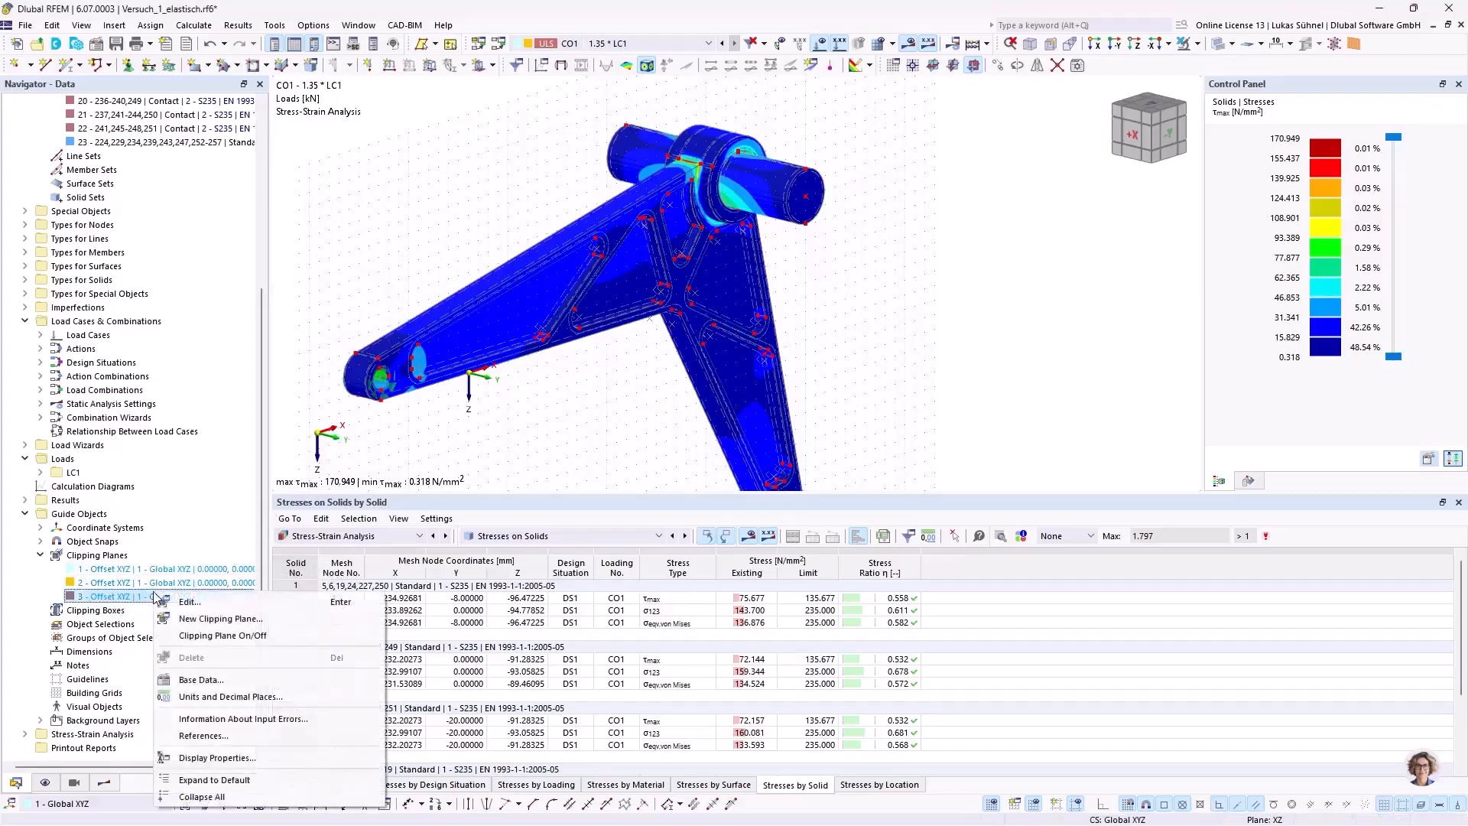
click(208, 639)
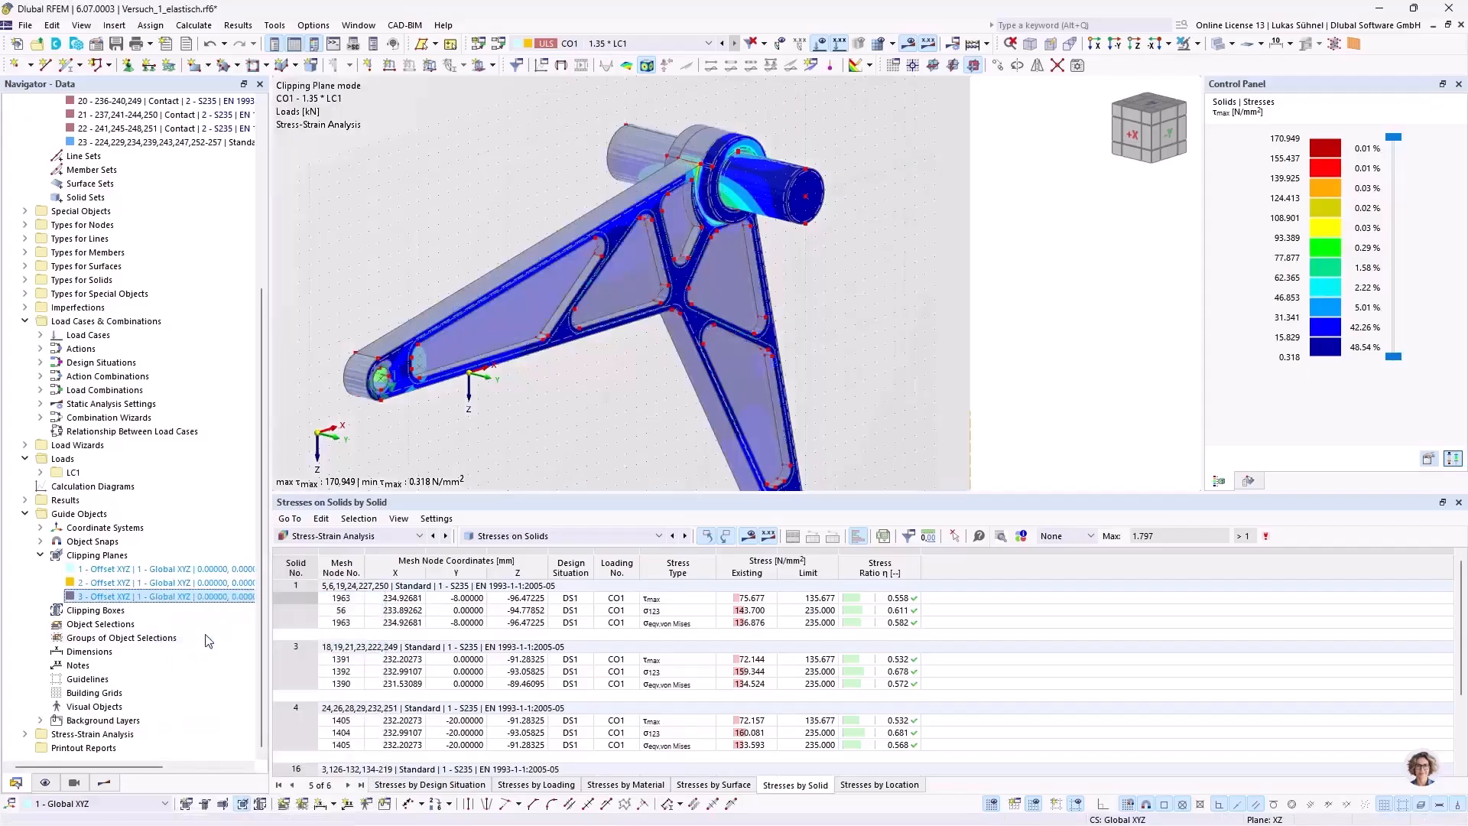
Step: Hide the clipped areas of the model in the display settings
click(45, 782)
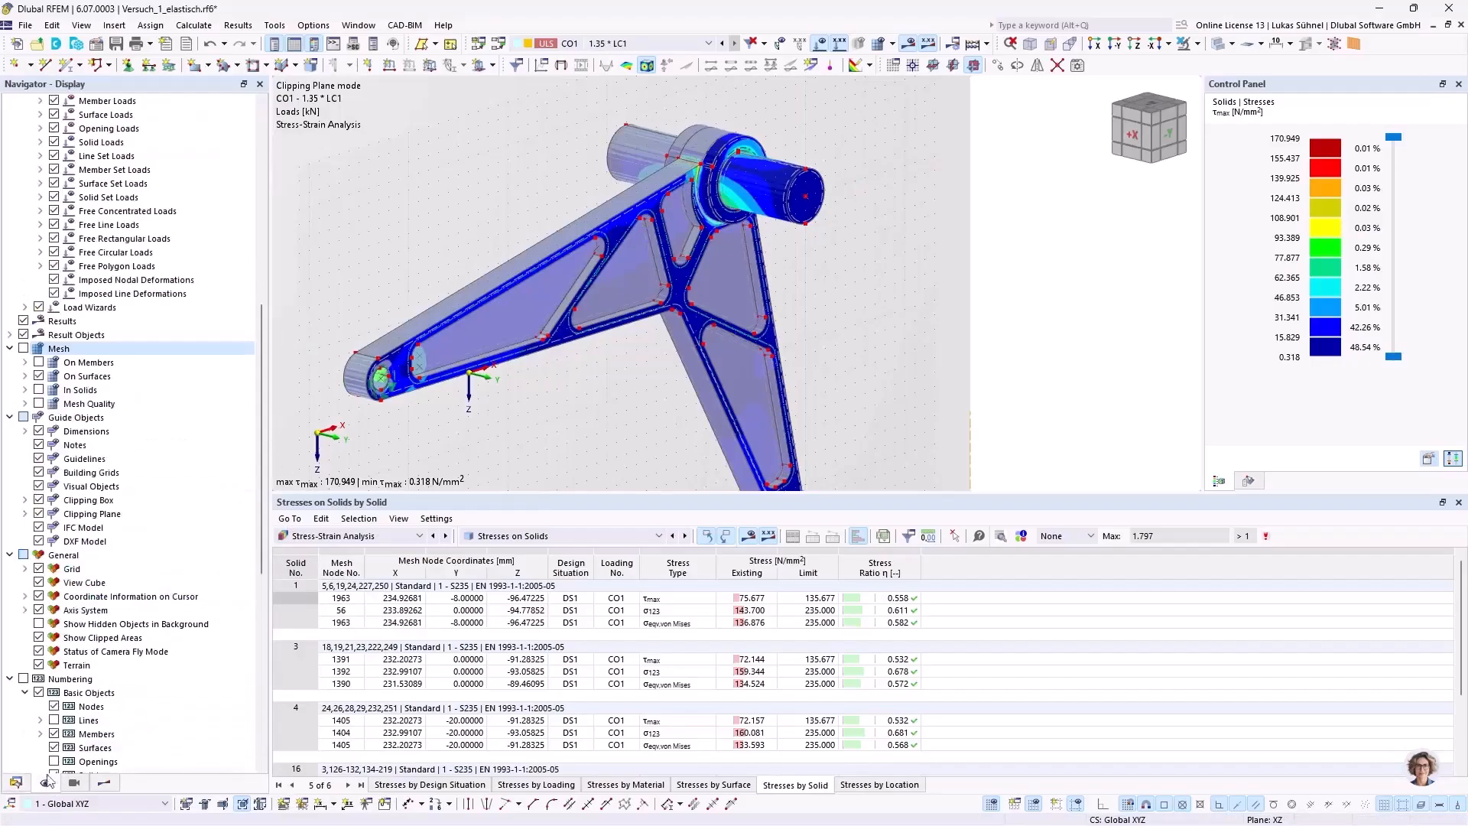
scroll(92, 434, up, 5)
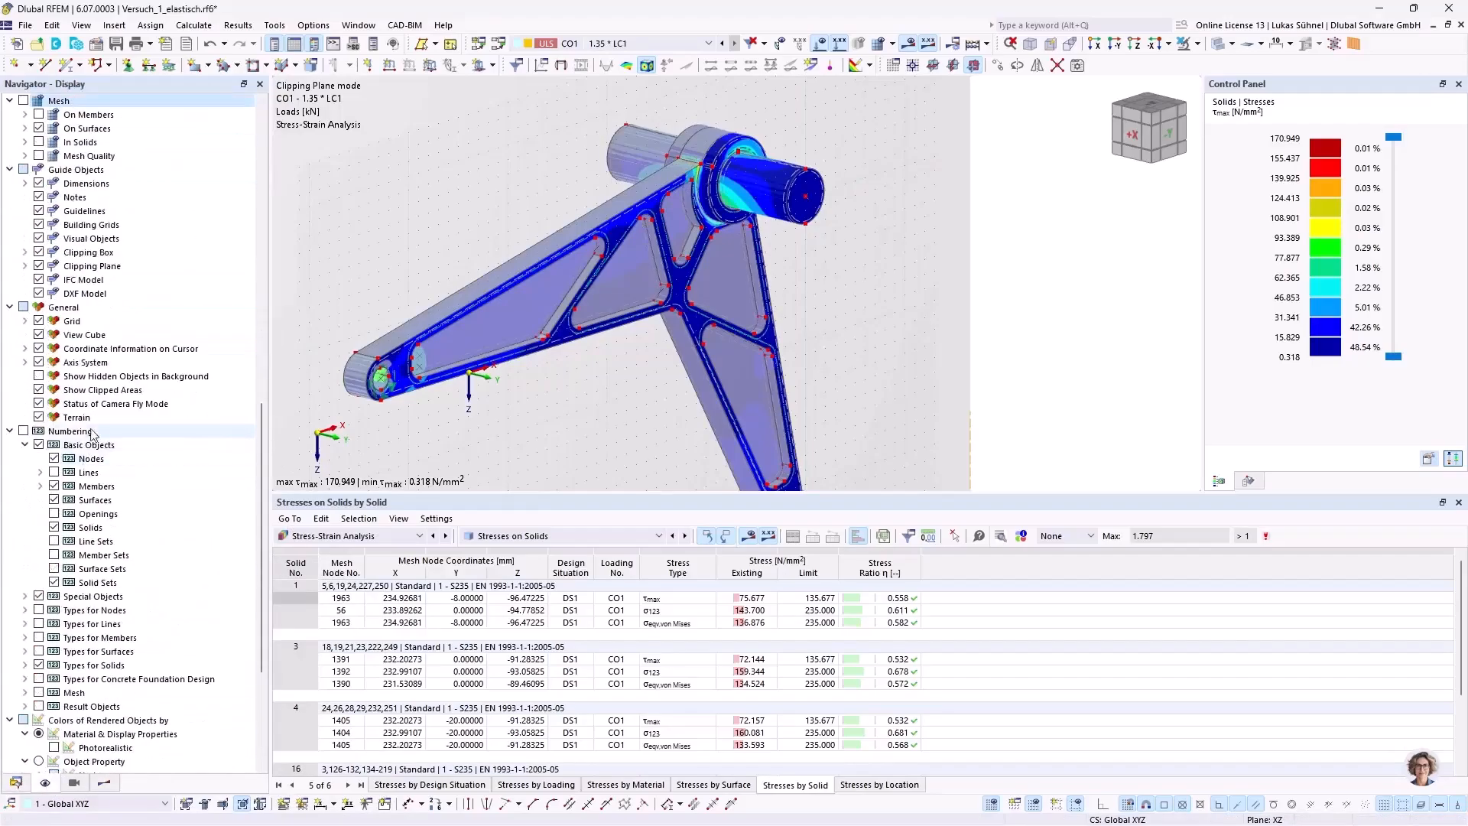
click(38, 389)
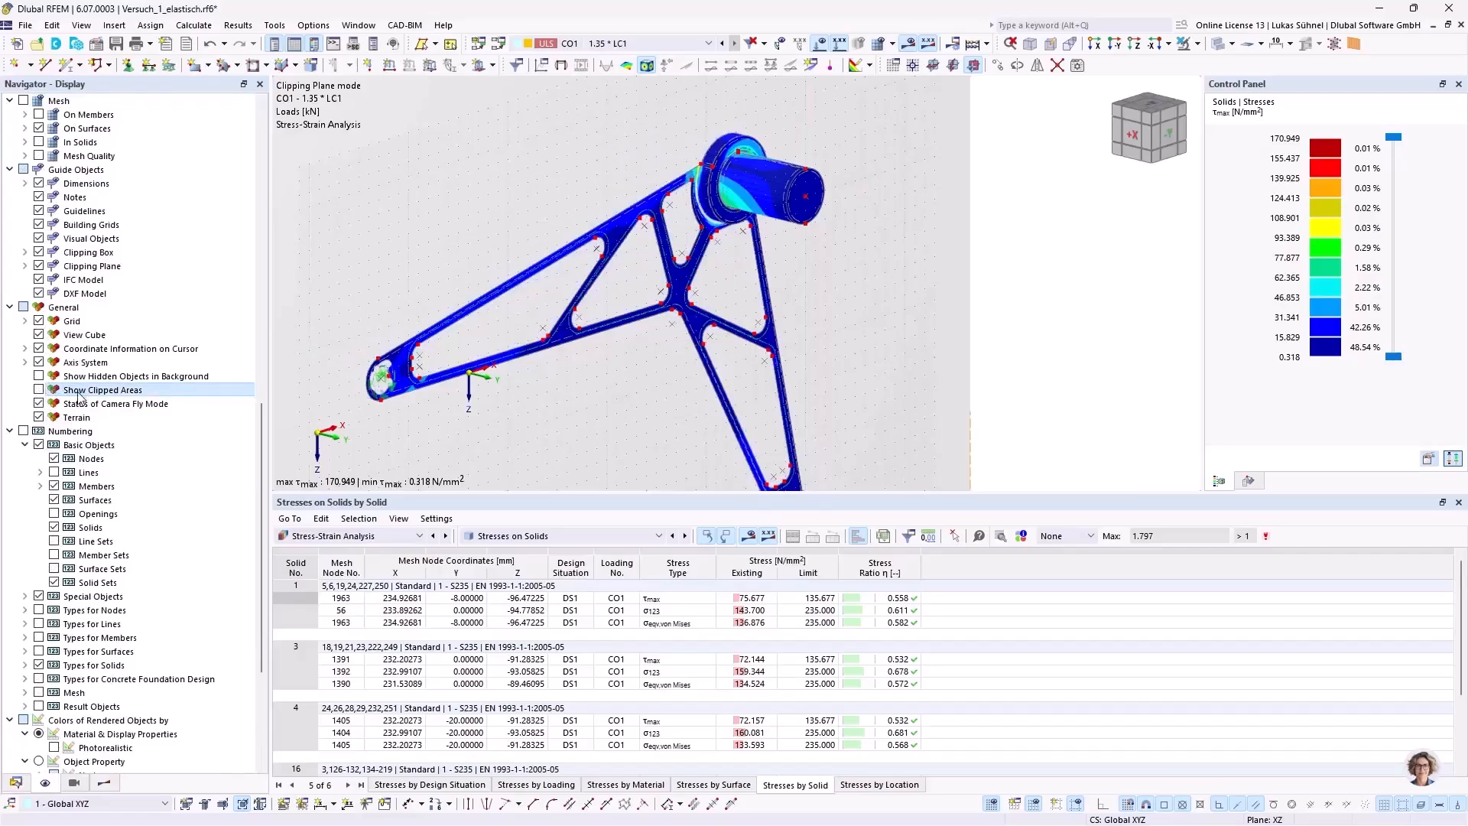
Step: Shift the XZ clipping plane through the component to about Y = -6.9 mm and examine the cut from both sides
ctrl+middle_drag(377, 259, 754, 240)
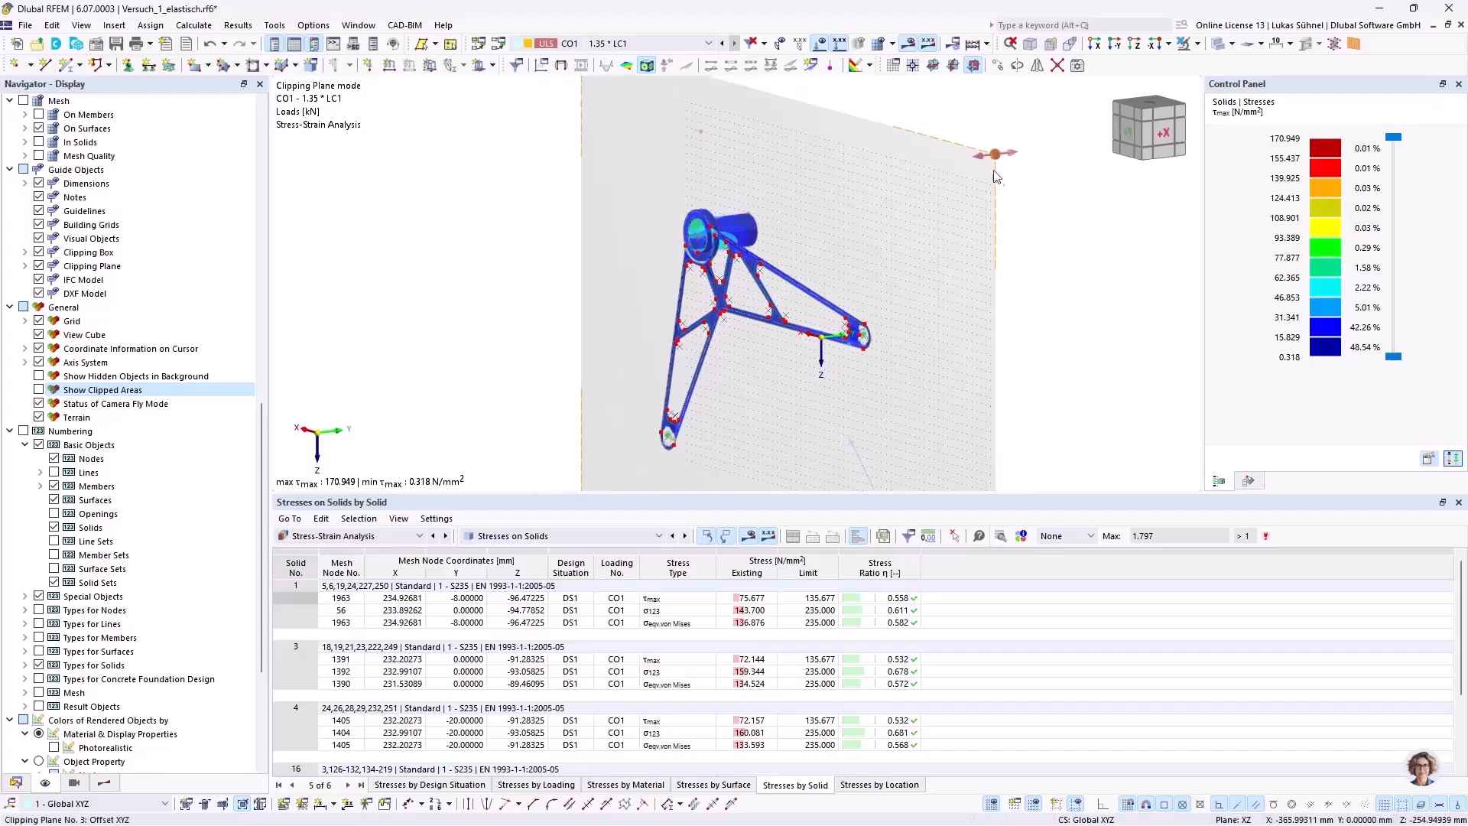
scroll(994, 174, down, 3)
ctrl+middle_drag(965, 183, 1004, 193)
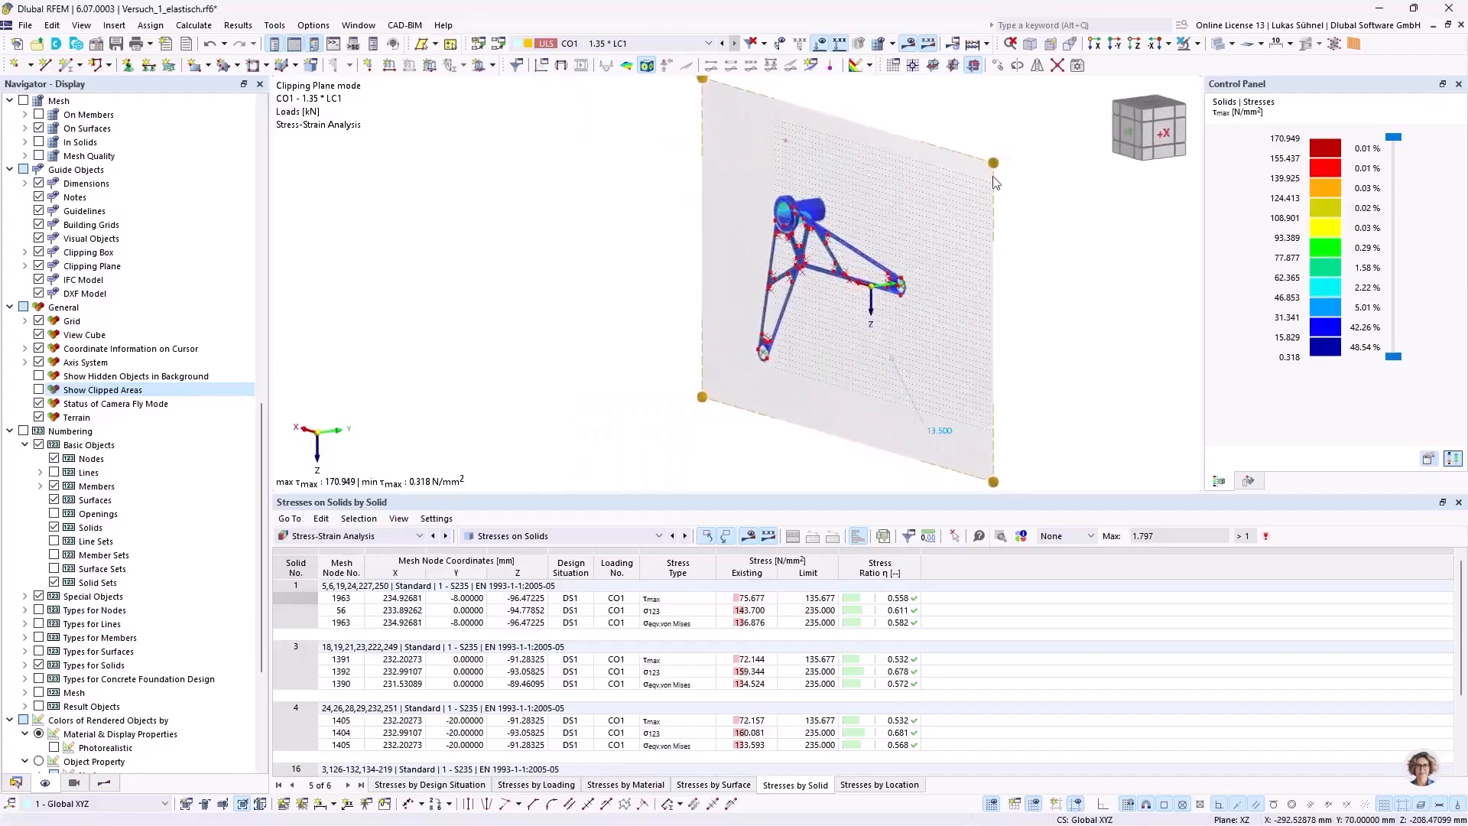
scroll(982, 197, up, 3)
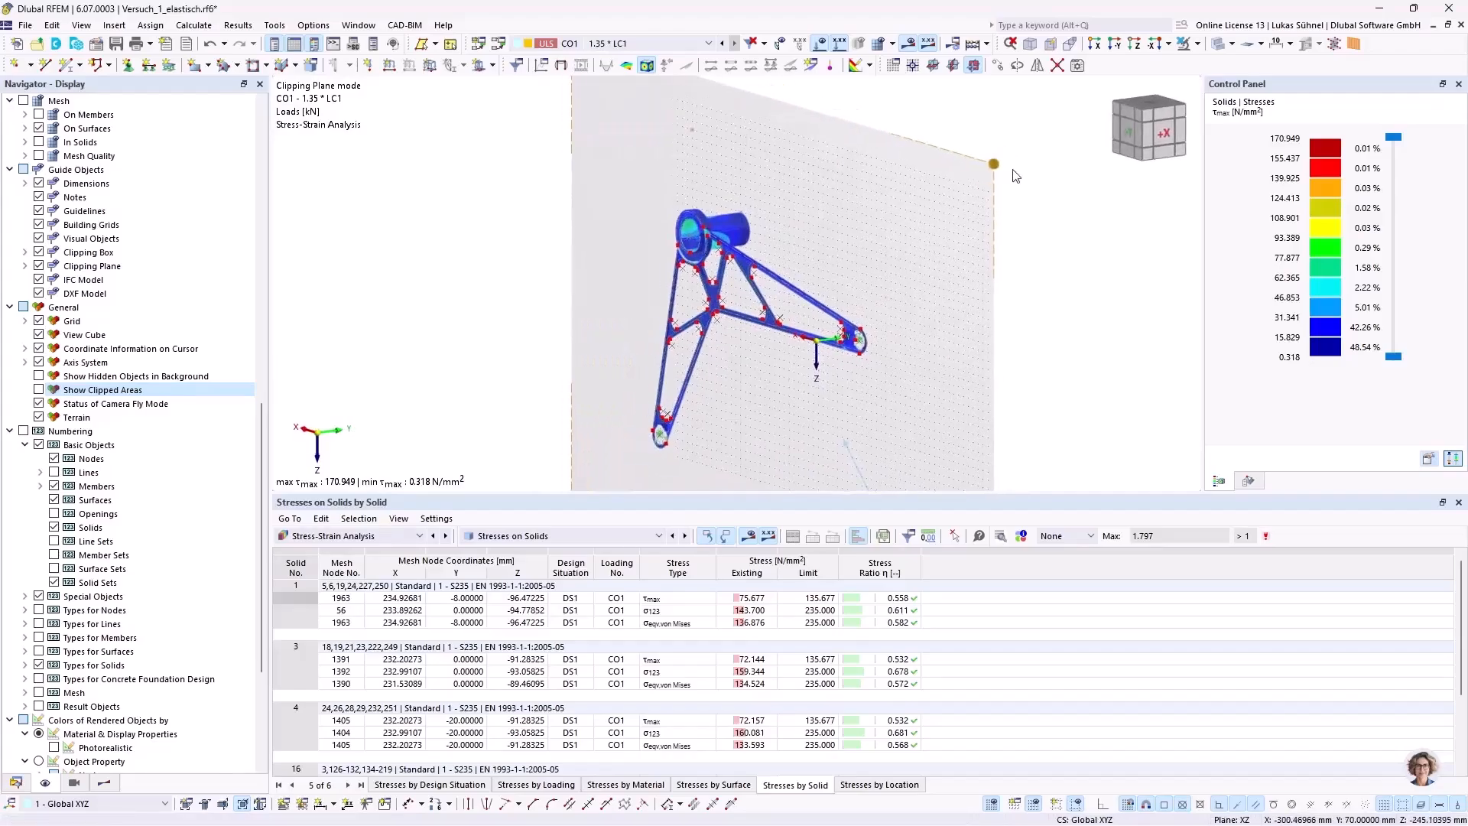
mouse_move(986, 176)
mouse_down()
mouse_move(970, 180)
mouse_move(988, 176)
mouse_up()
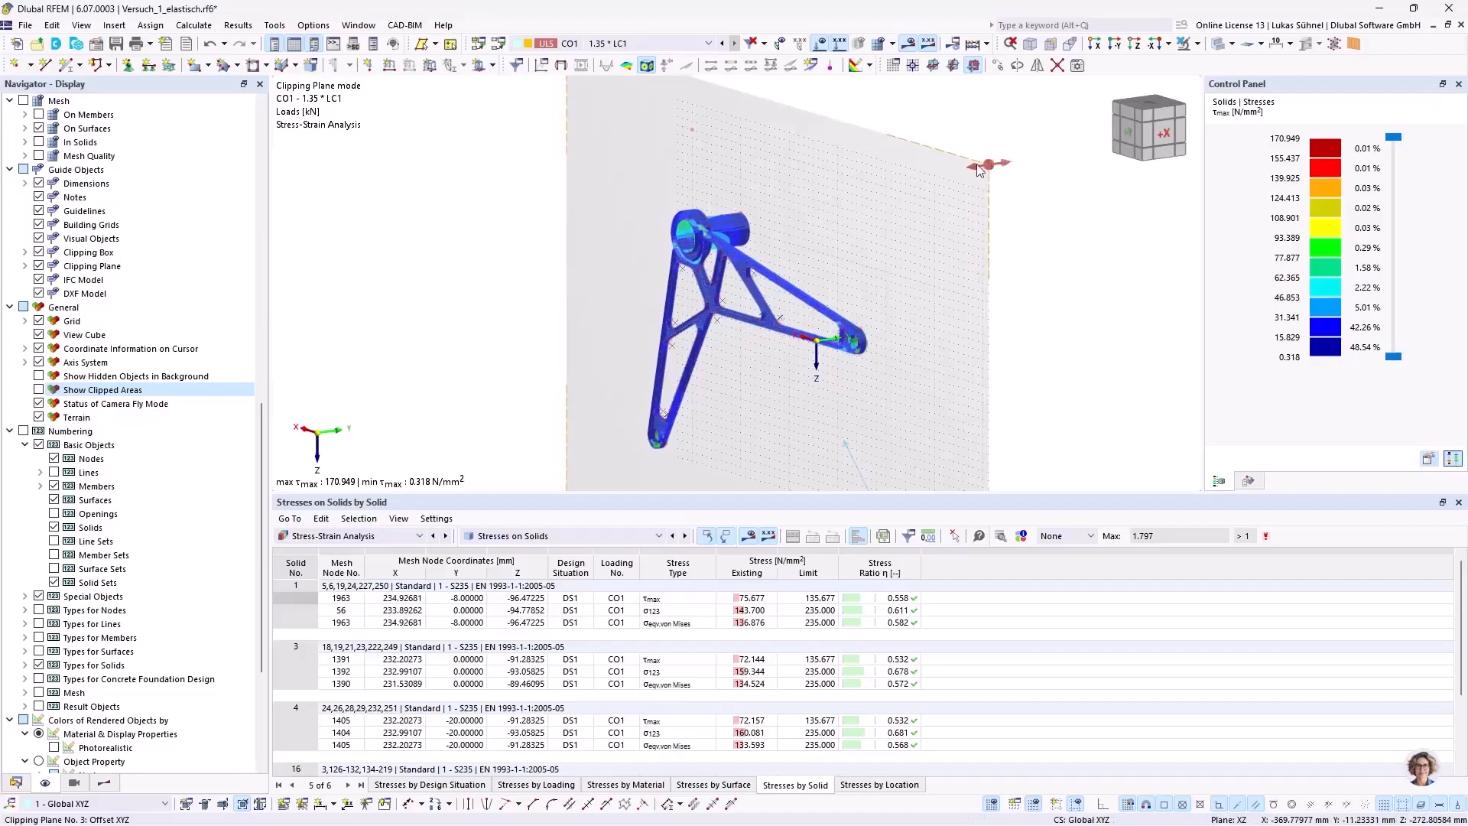
scroll(661, 244, up, 10)
ctrl+middle_drag(691, 249, 624, 282)
scroll(764, 241, down, 5)
scroll(617, 282, down, 7)
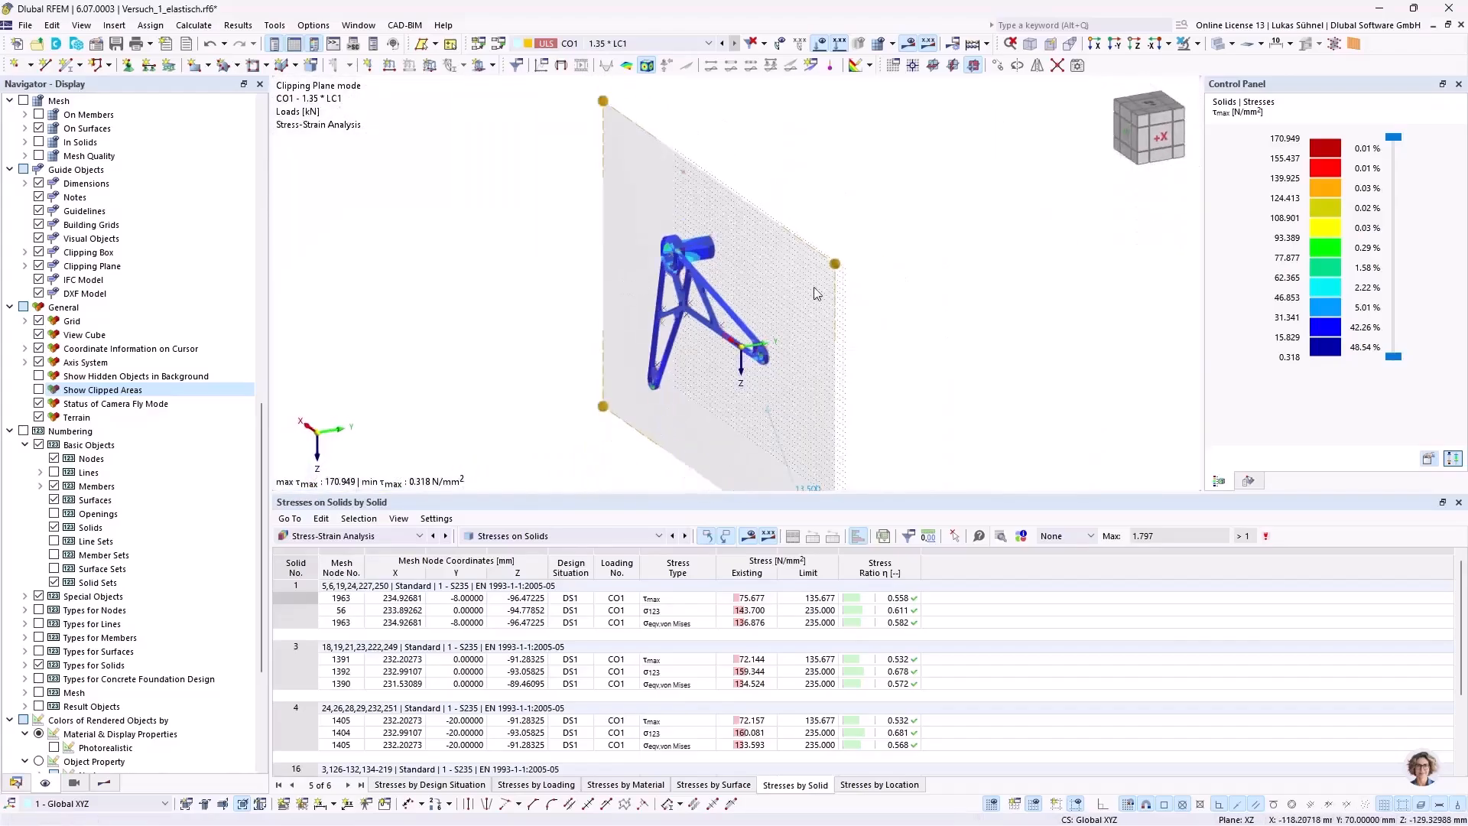
ctrl+middle_drag(896, 304, 679, 263)
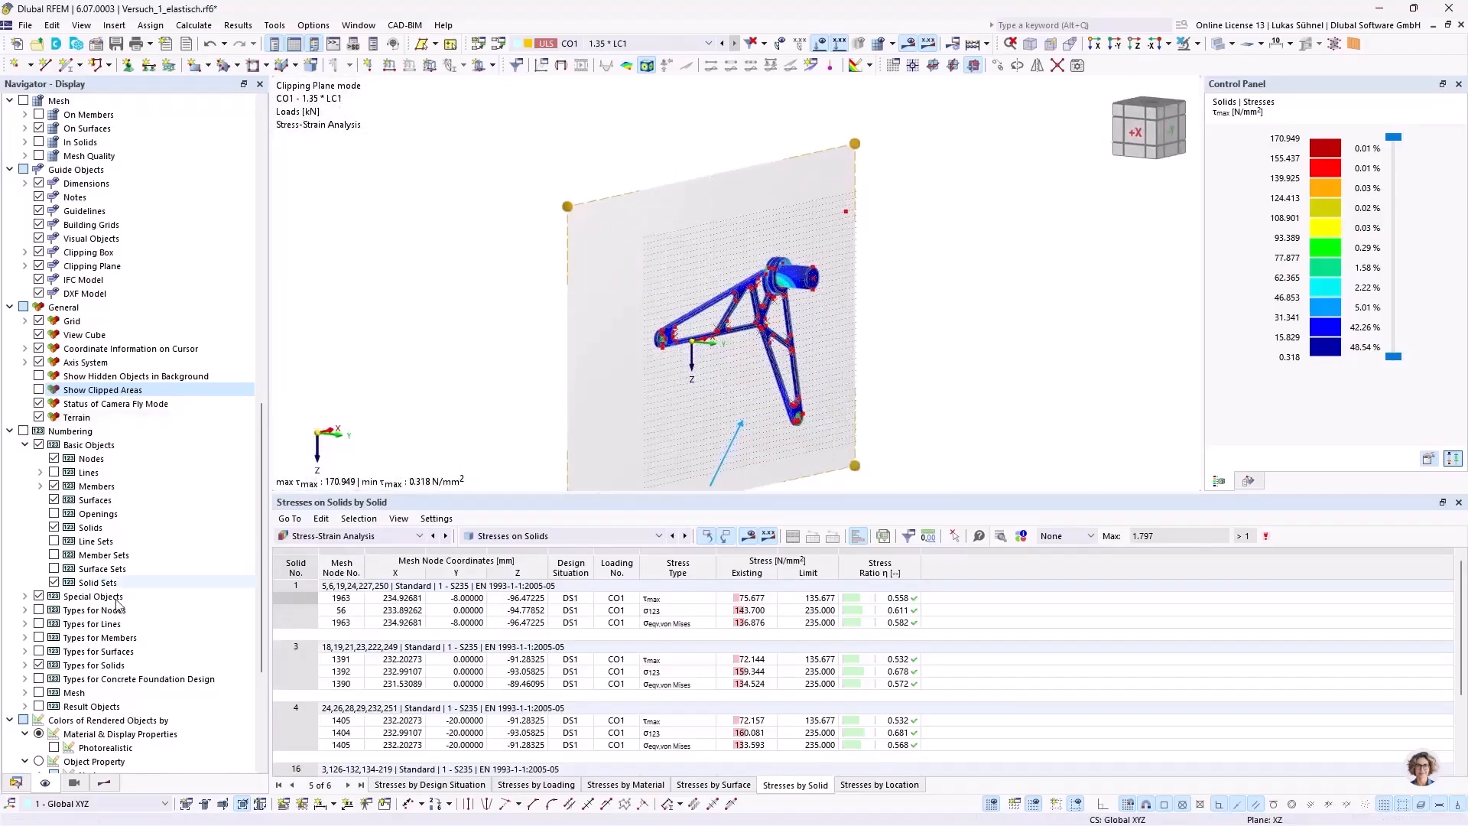
Step: Deactivate the XZ clipping plane to display the whole component again
click(25, 783)
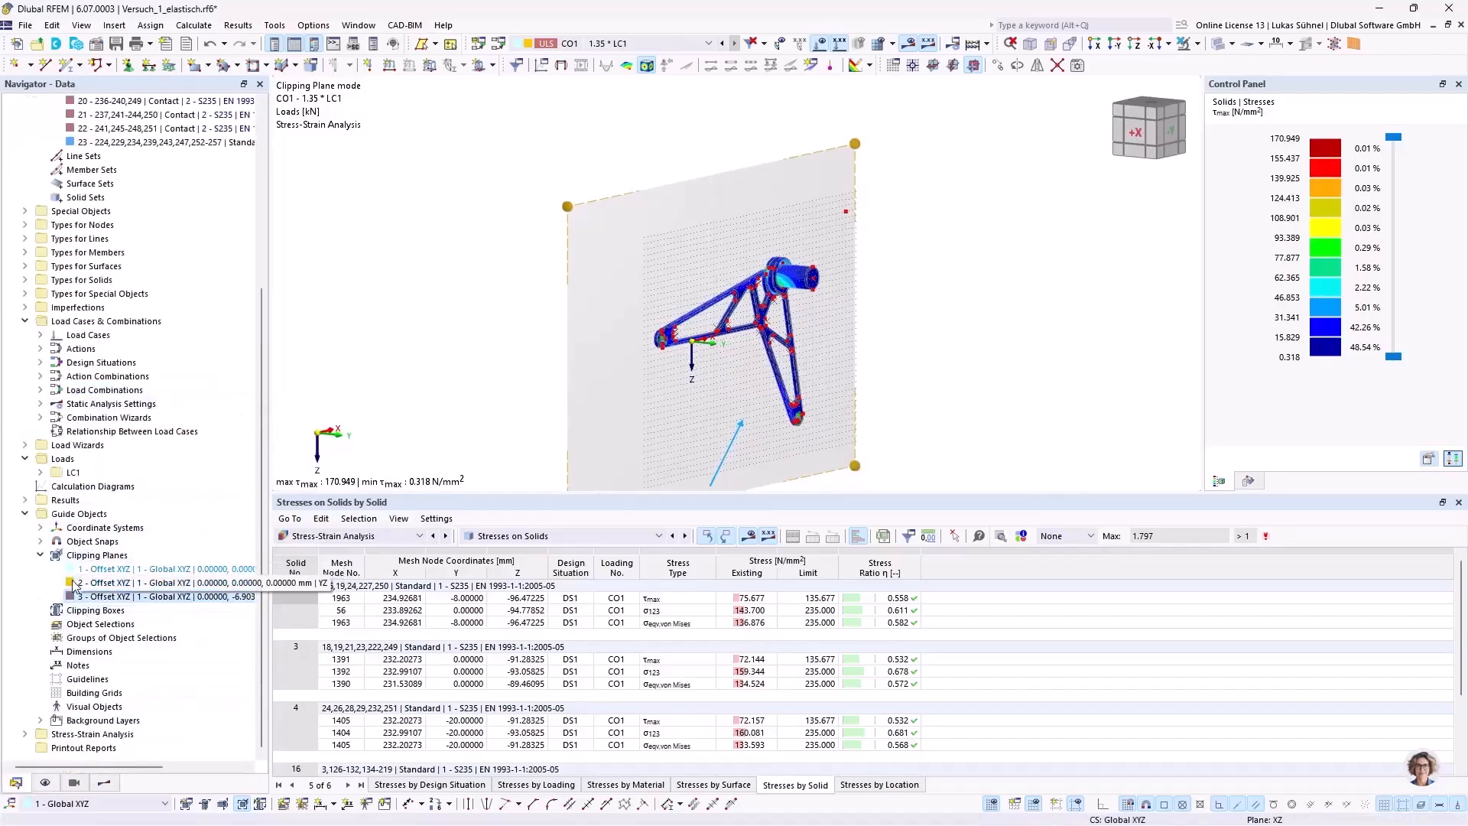
right_click(93, 596)
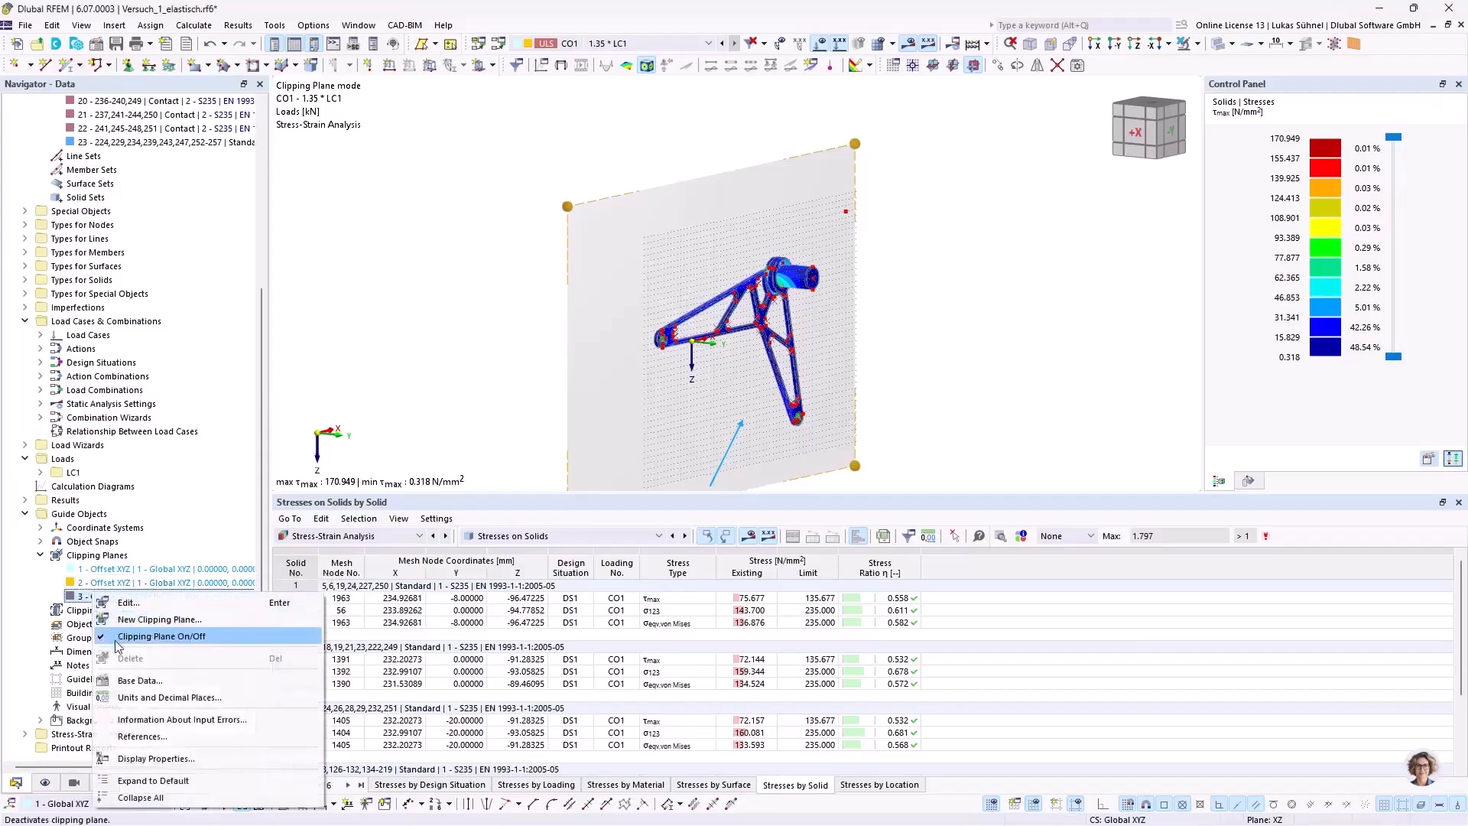
click(153, 636)
Step: Start a new result section of type 2 points and vector, projected Global in Z, and begin selecting its two points graphically
middle_drag(552, 350, 510, 357)
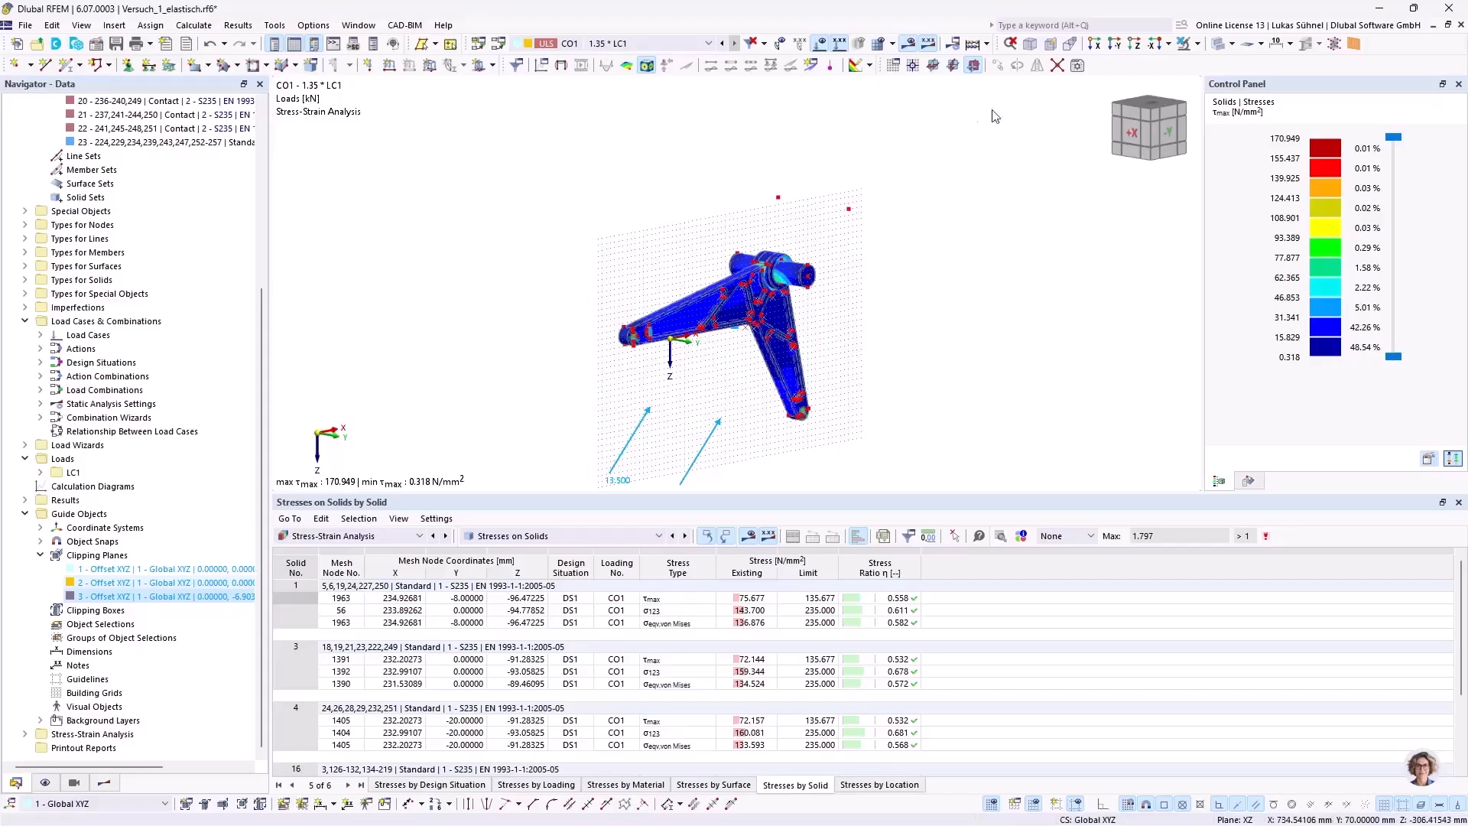
ctrl+middle_drag(679, 266, 654, 282)
scroll(610, 233, up, 2)
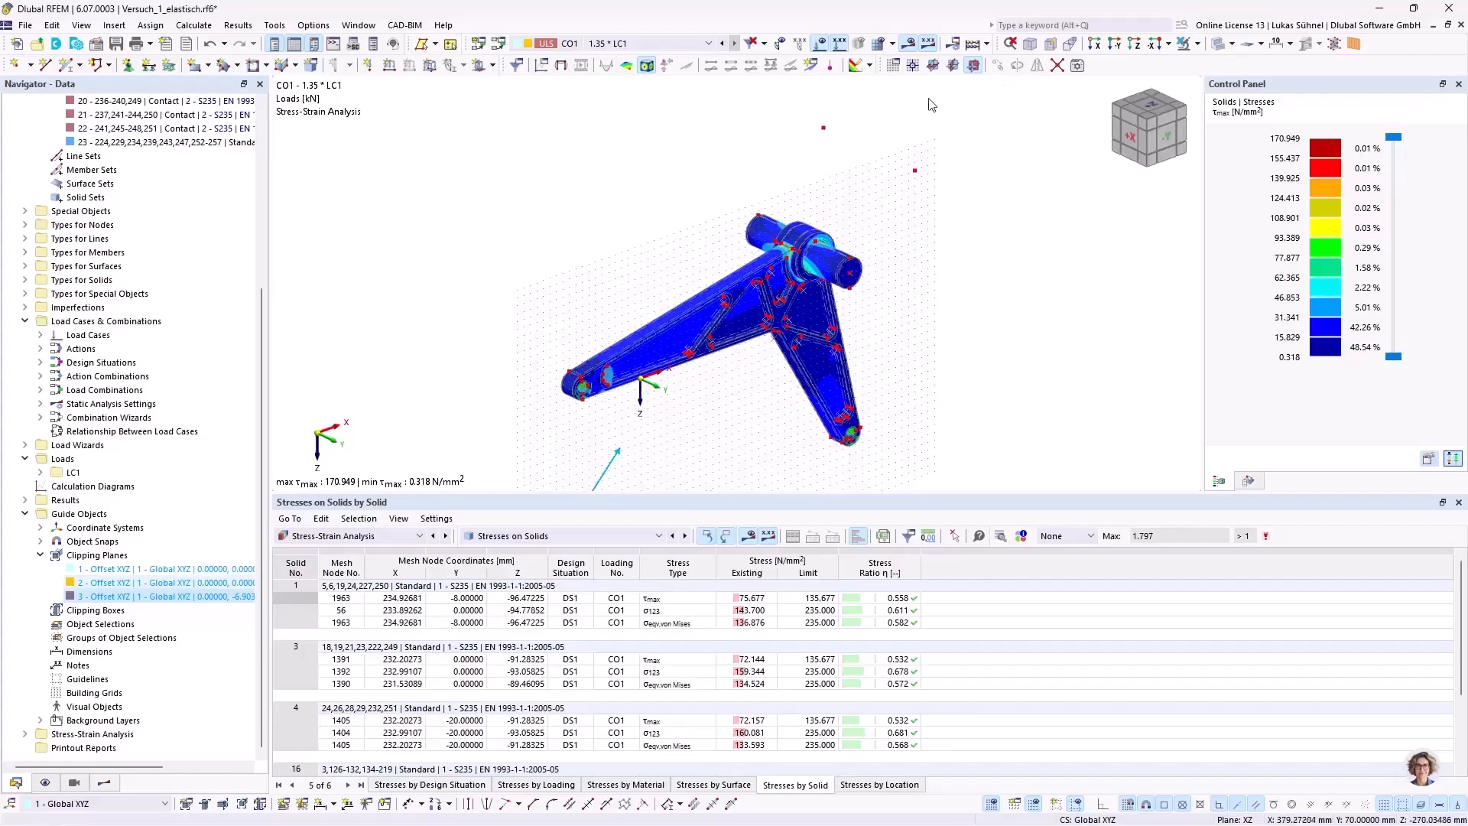
ctrl+middle_drag(826, 160, 860, 156)
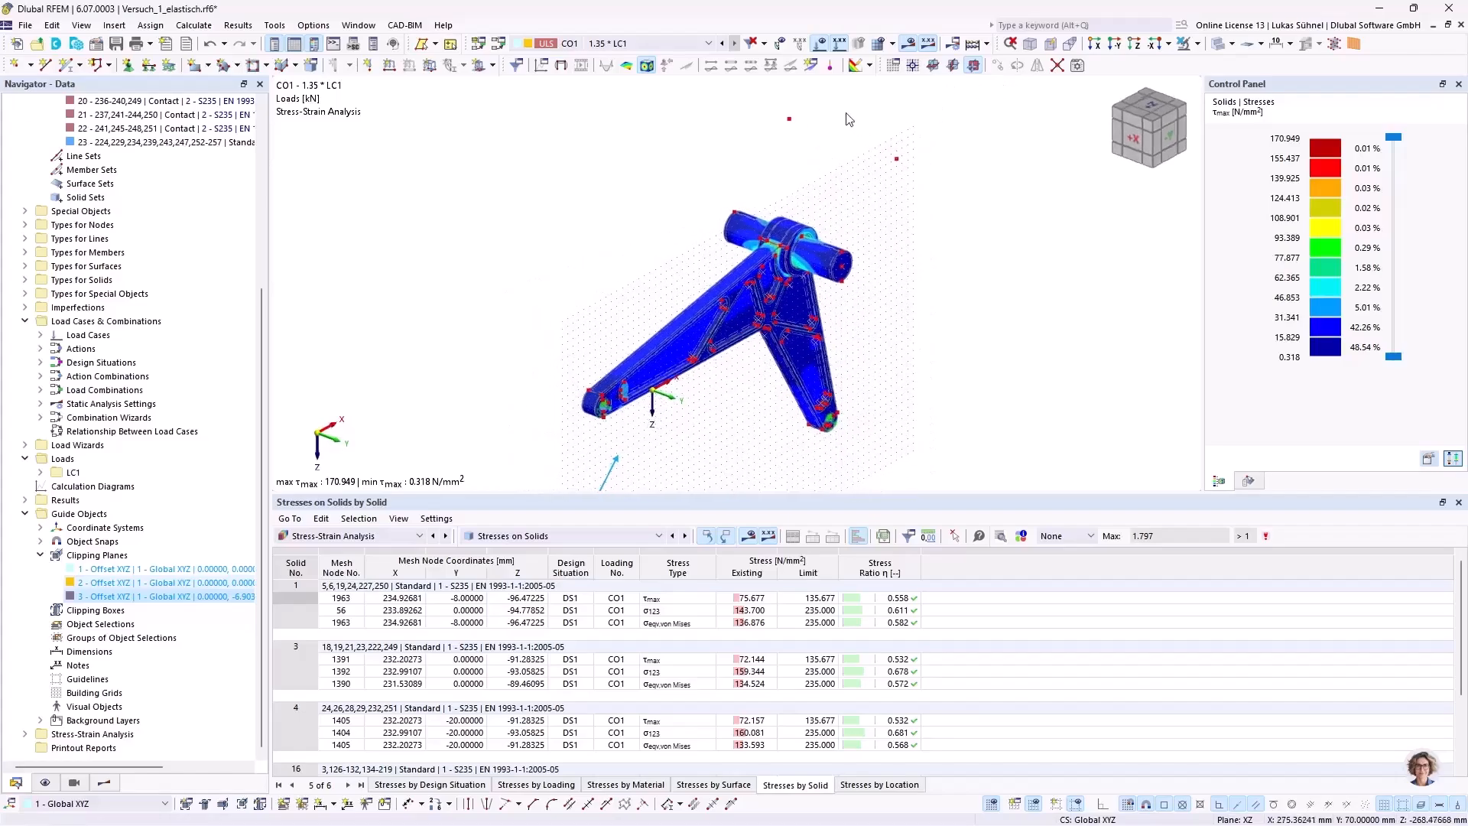
click(813, 69)
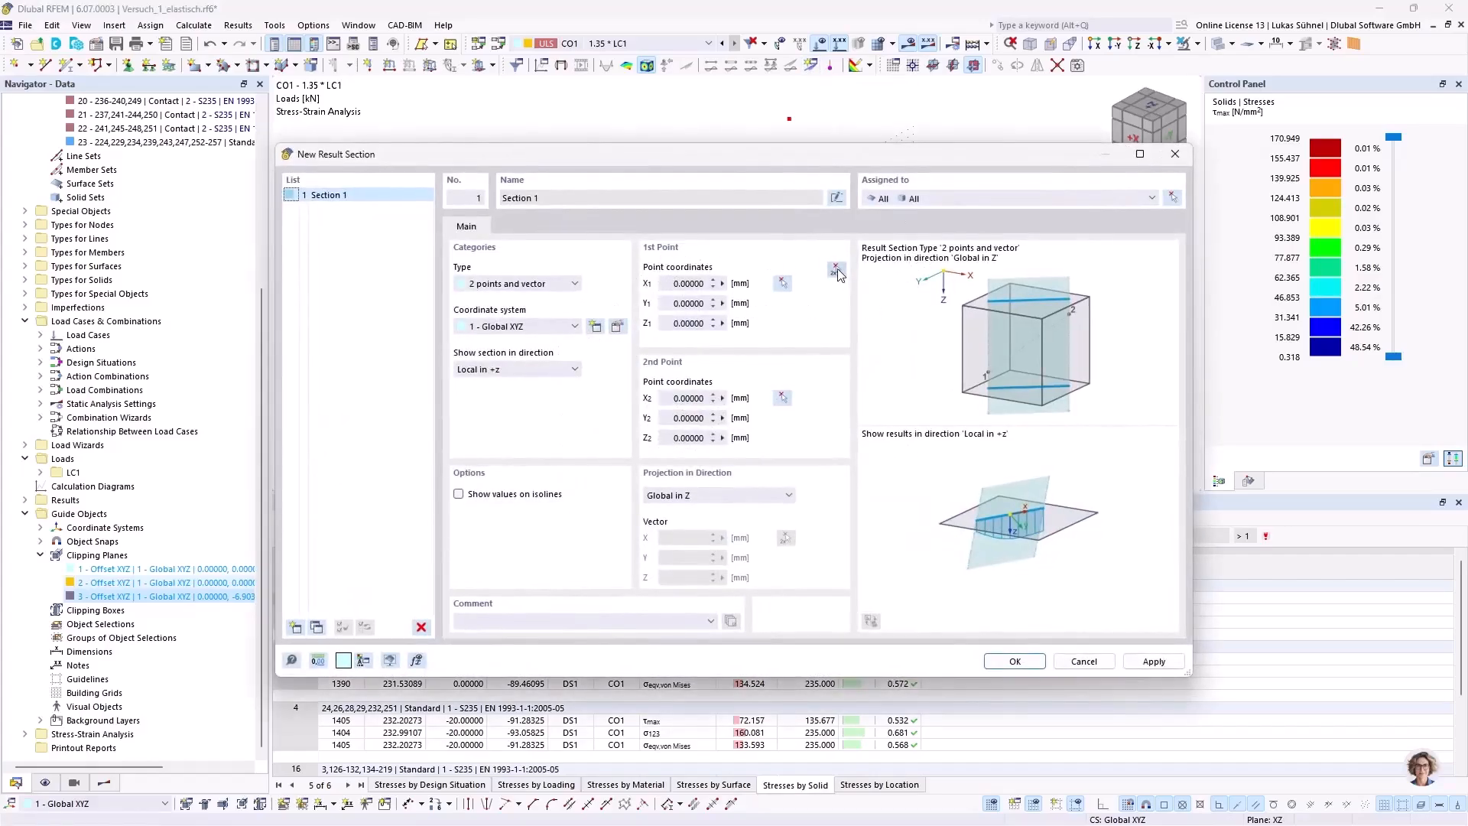
click(836, 271)
ctrl+middle_drag(743, 241, 951, 297)
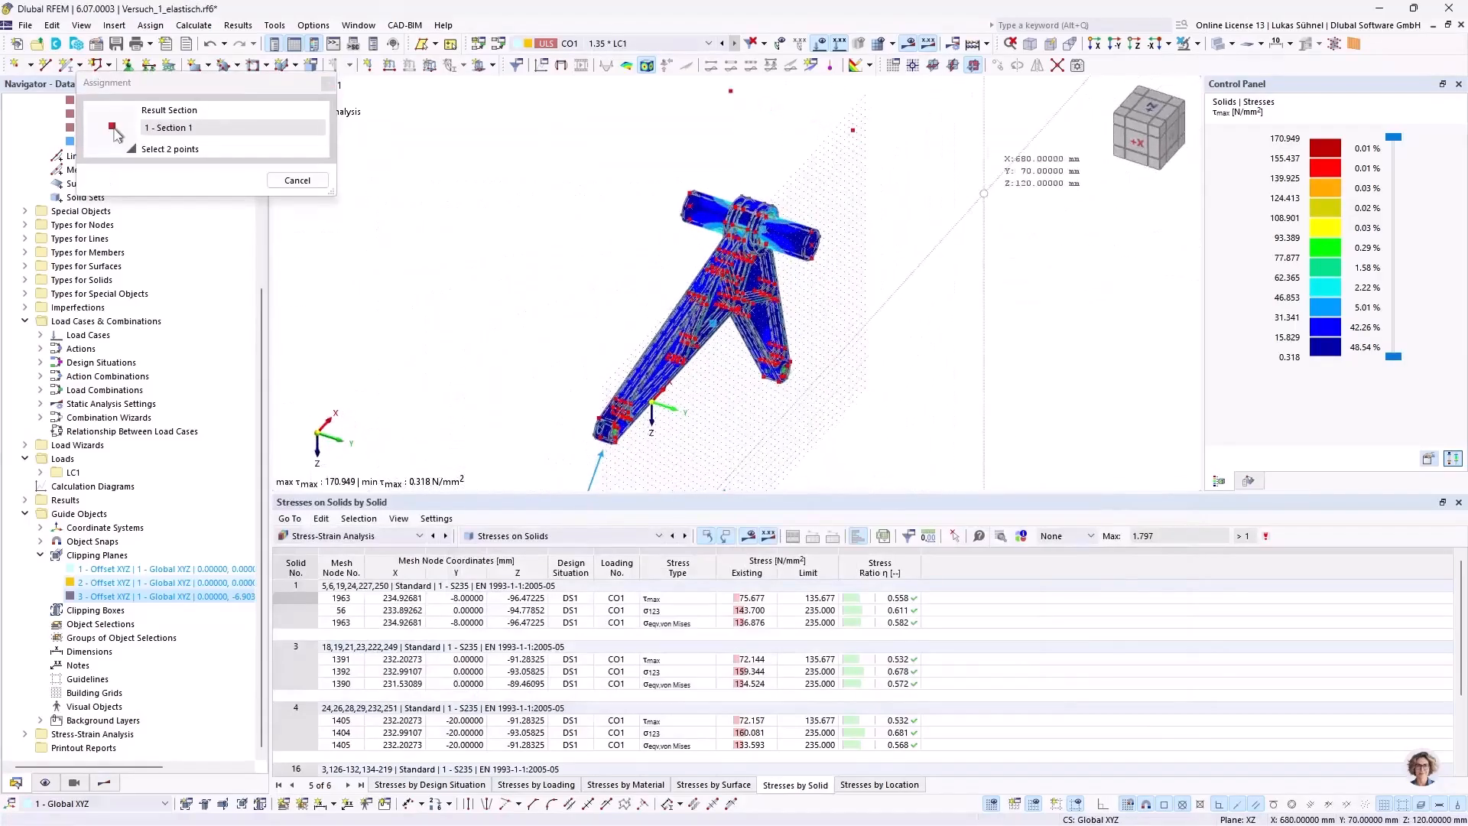
Step: Set the work plane origin at the highly stressed edge between arm and hub, at X 233.89, Y -10, Z -94.78 mm
click(913, 66)
scroll(754, 211, up, 3)
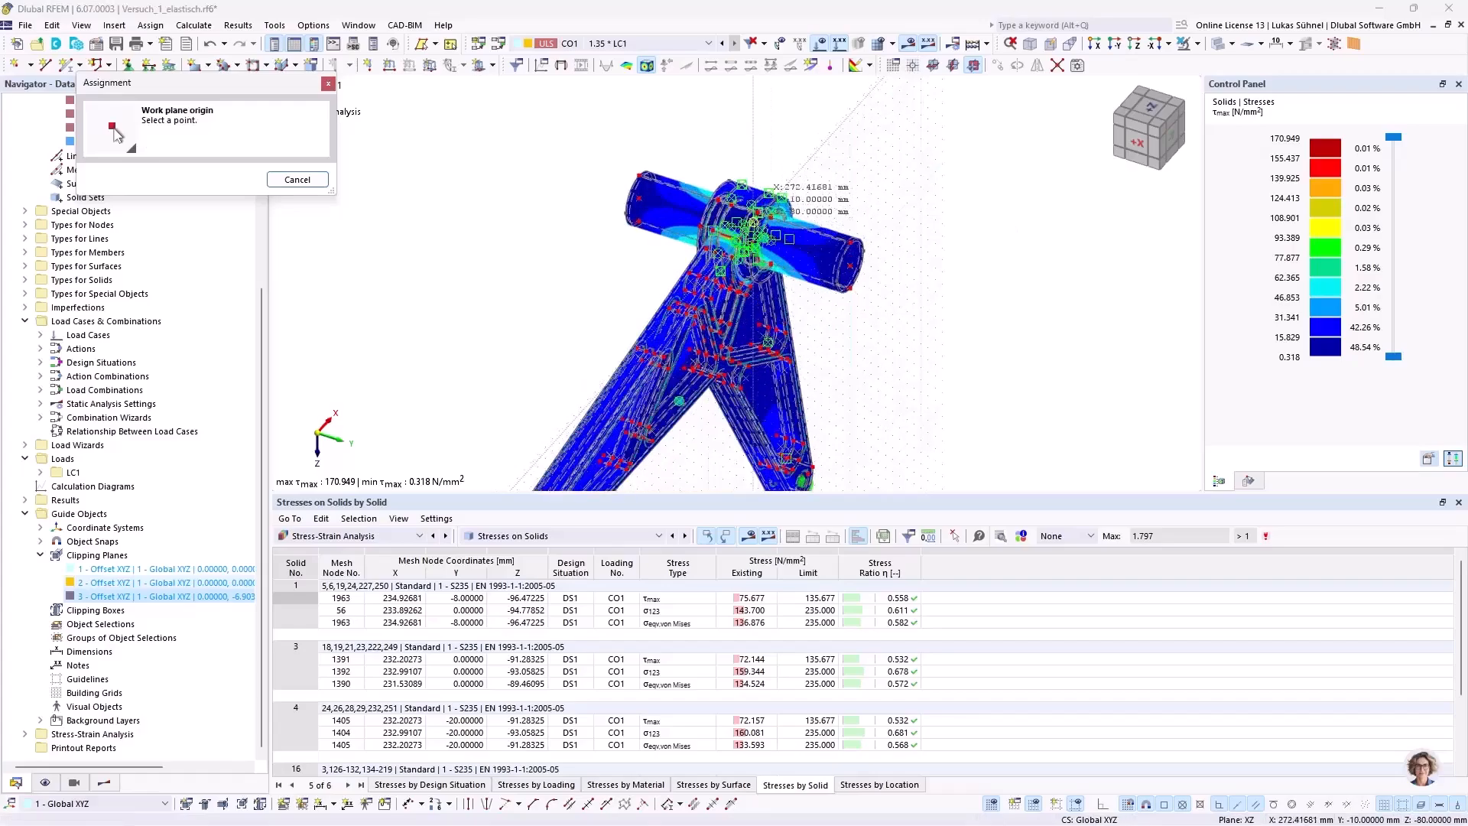
scroll(751, 222, up, 5)
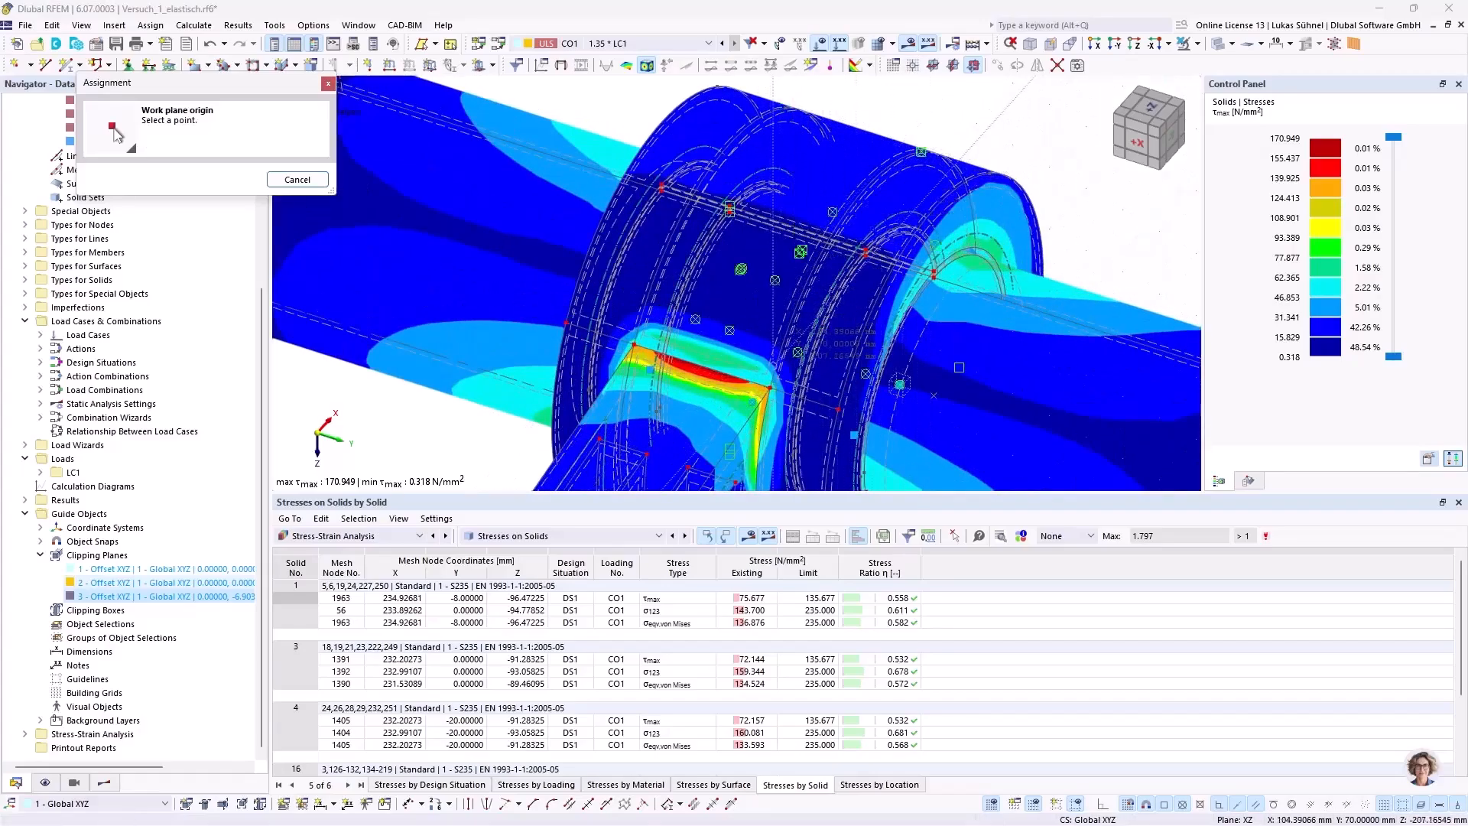
click(708, 373)
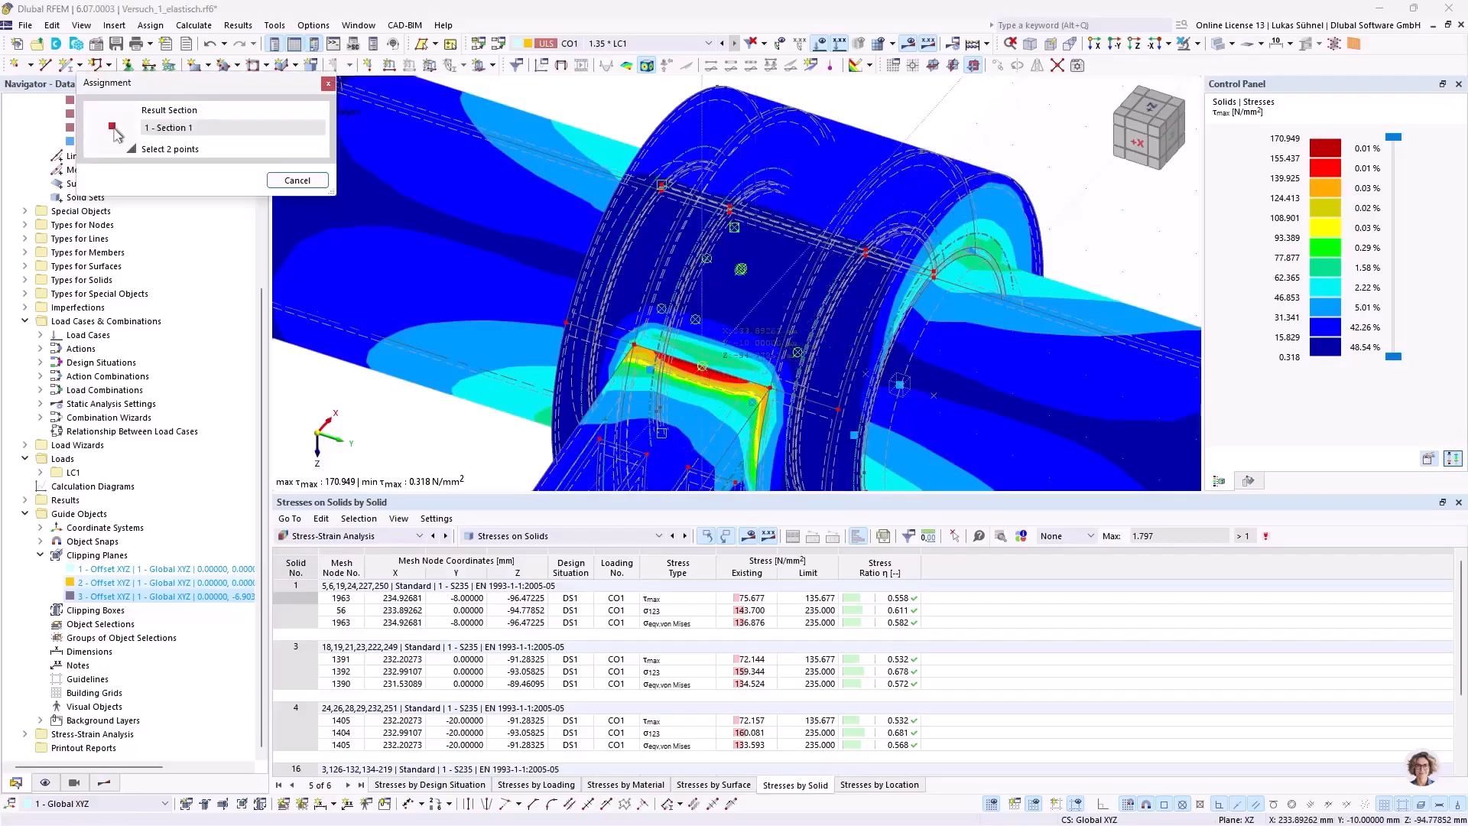
Step: Create the result section through the whole component from X -126.11, Y -10, Z -124.78 to X 373.89, Y -10, Z -124.78 mm
scroll(903, 302, down, 5)
ctrl+middle_drag(904, 302, 749, 204)
scroll(748, 204, down, 3)
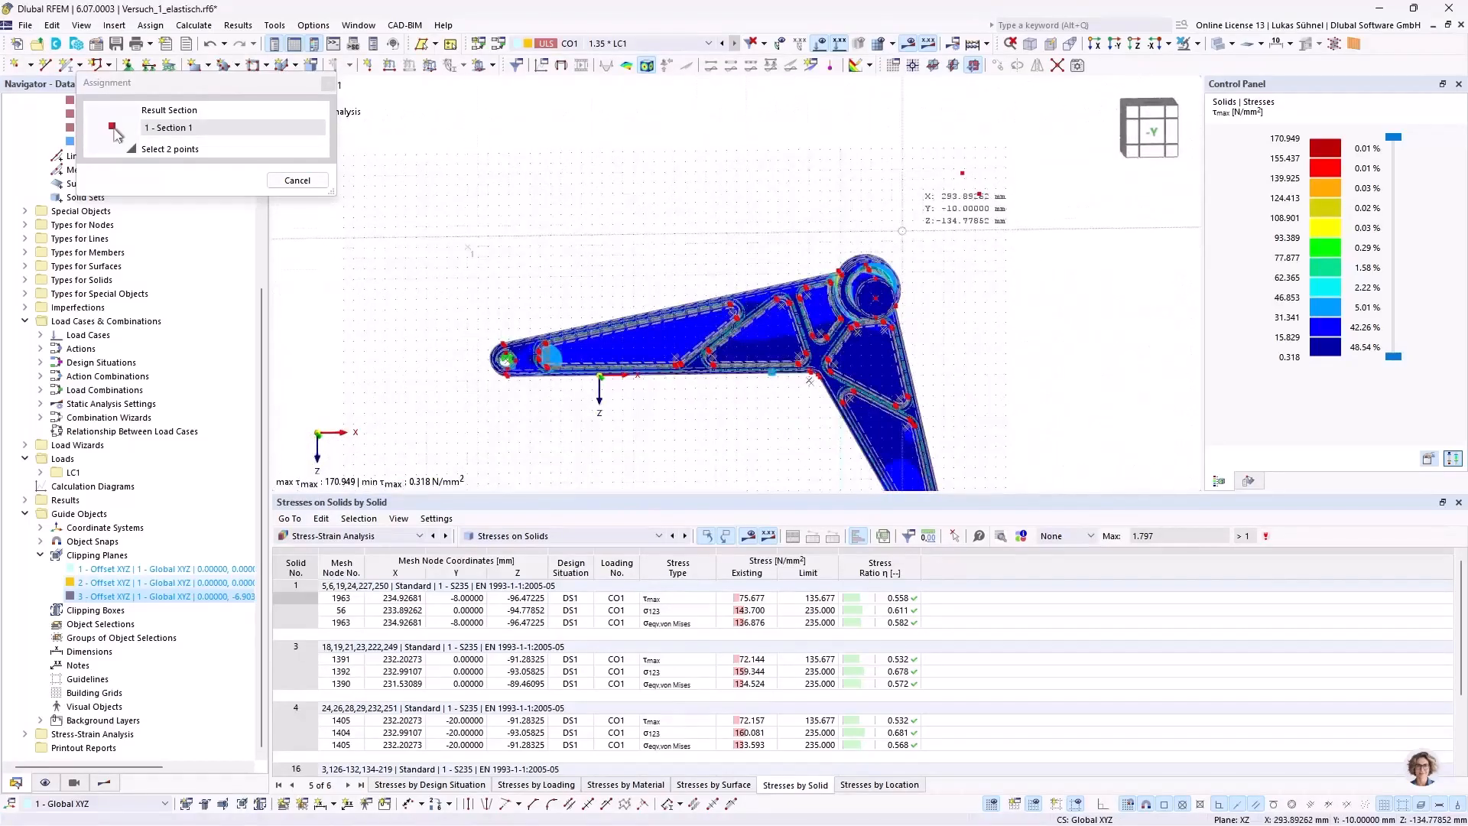
click(985, 240)
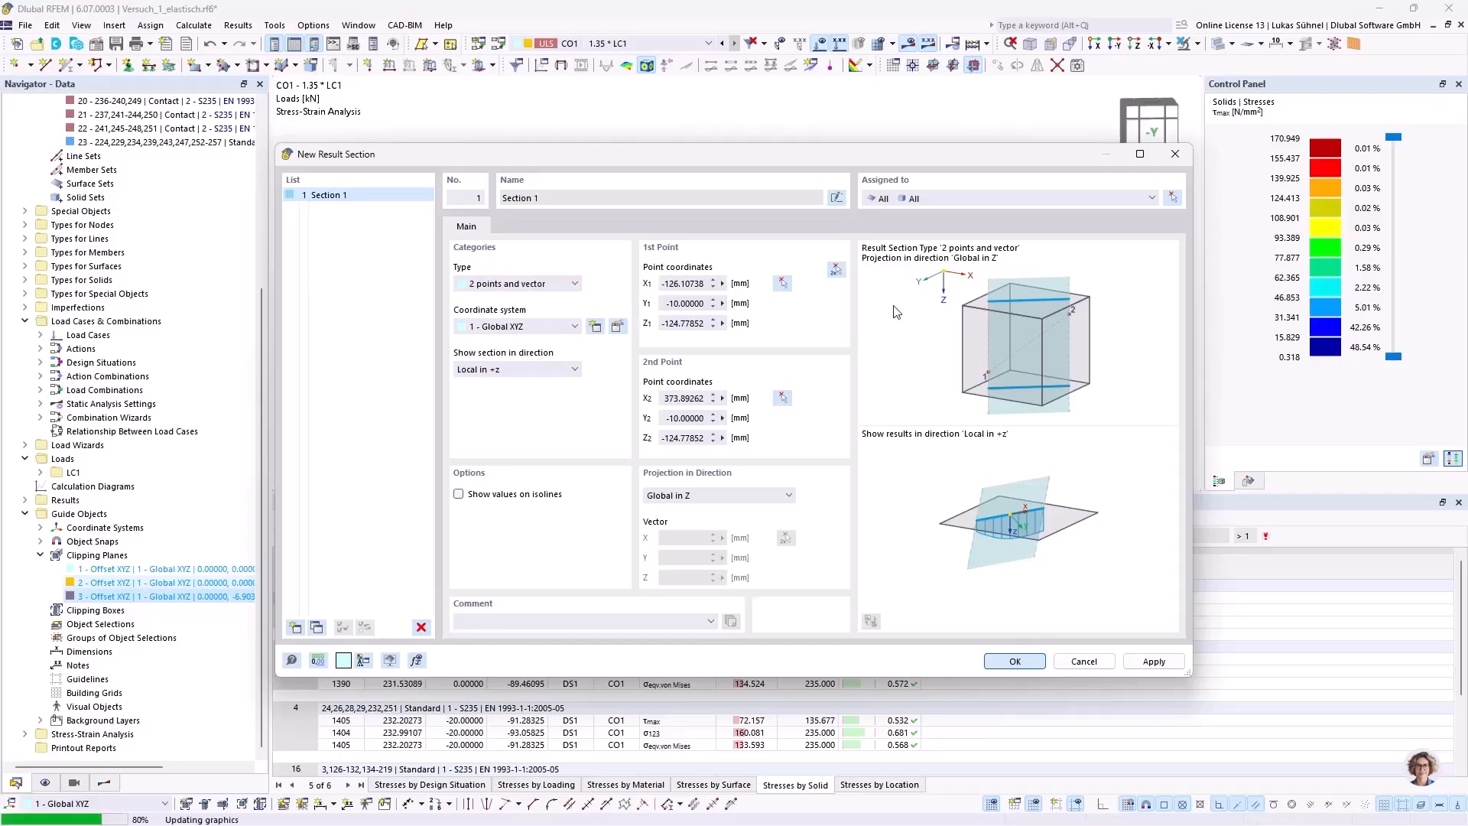
ctrl+middle_drag(539, 264, 765, 183)
ctrl+middle_drag(658, 189, 778, 169)
ctrl+middle_drag(1017, 223, 826, 244)
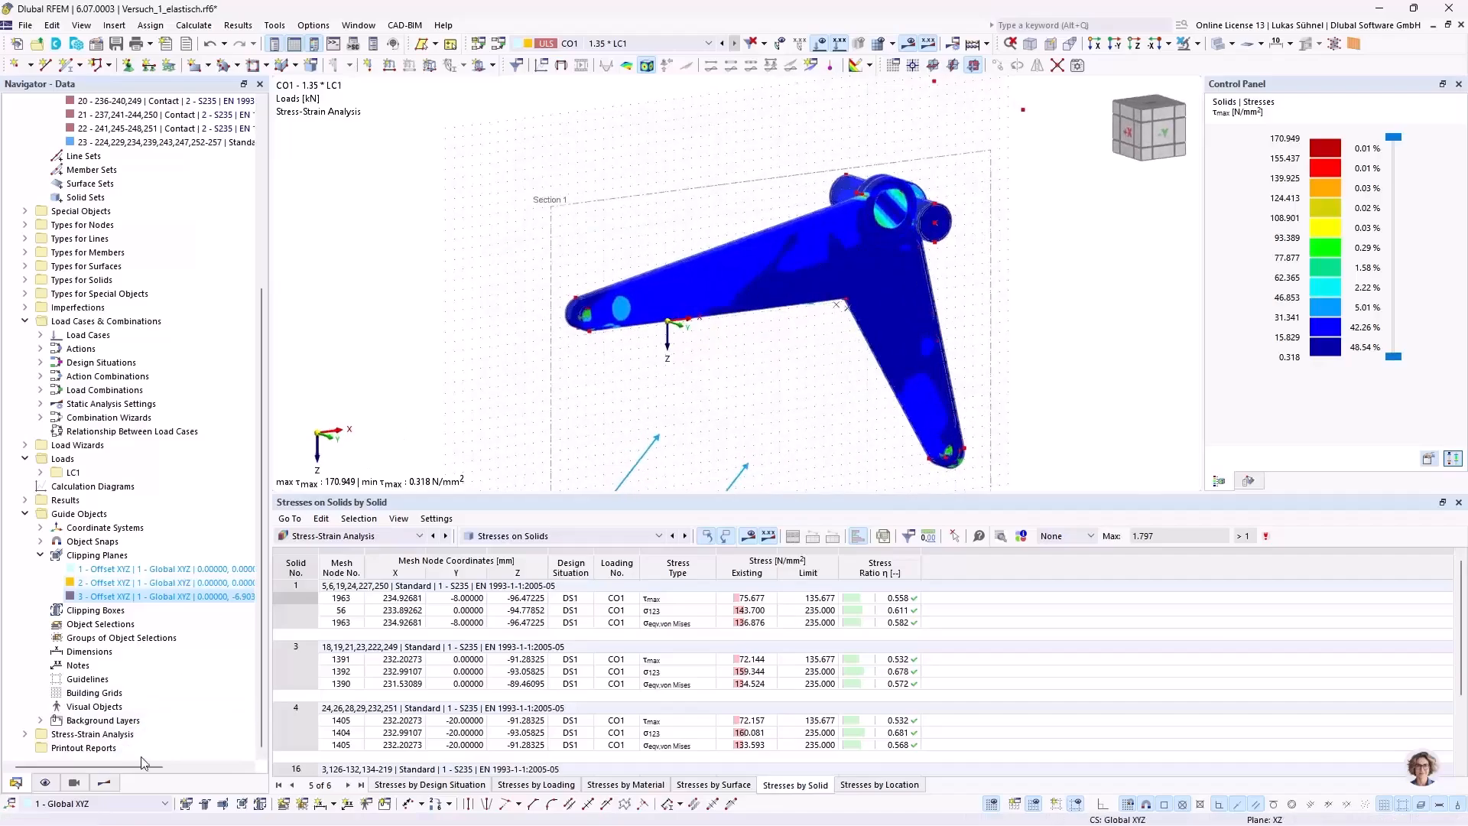
Step: Display the von Mises equivalent stresses and hide the solid results to examine the section cut around the hub
click(104, 782)
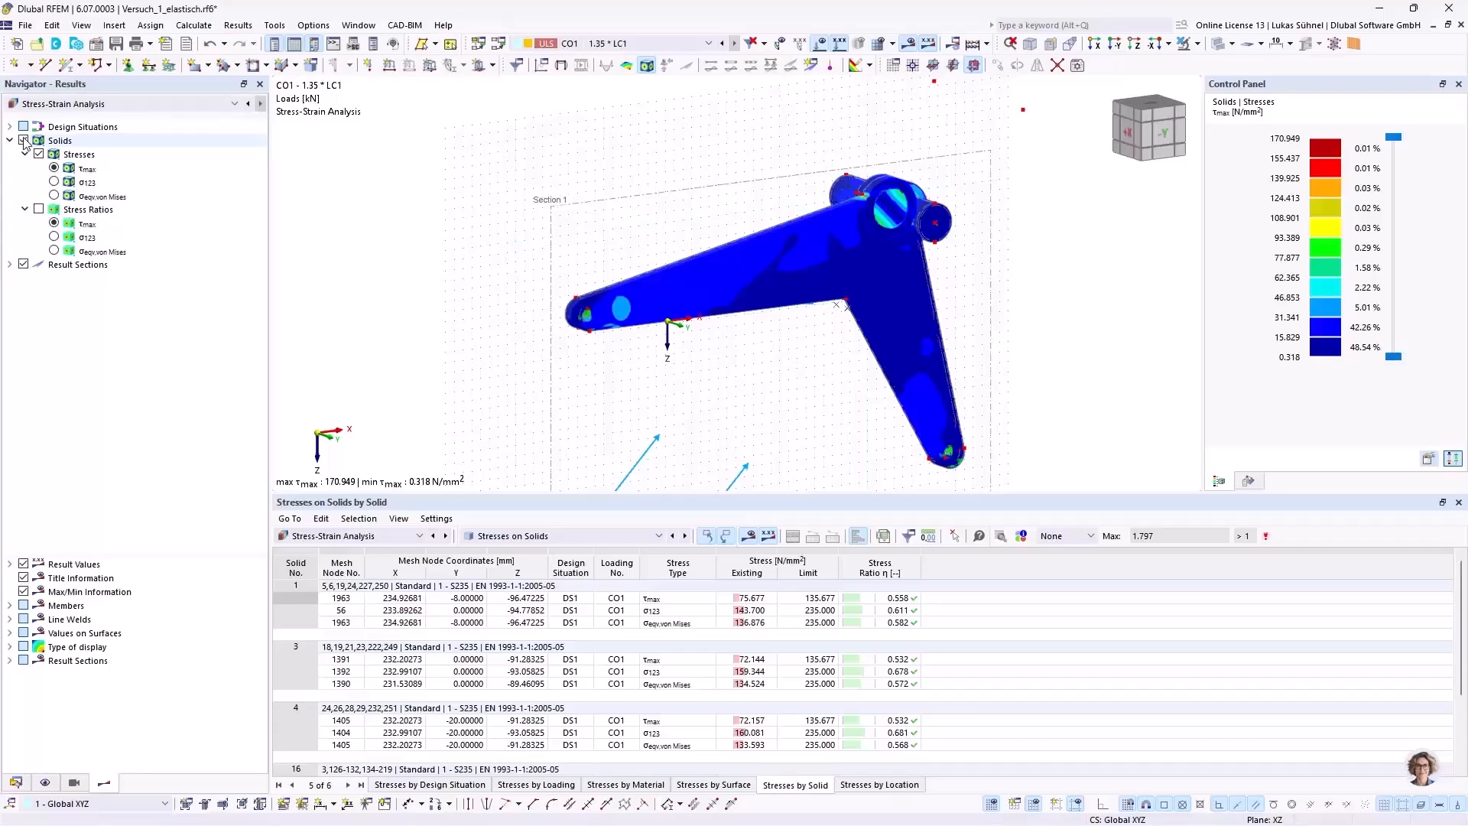
click(53, 195)
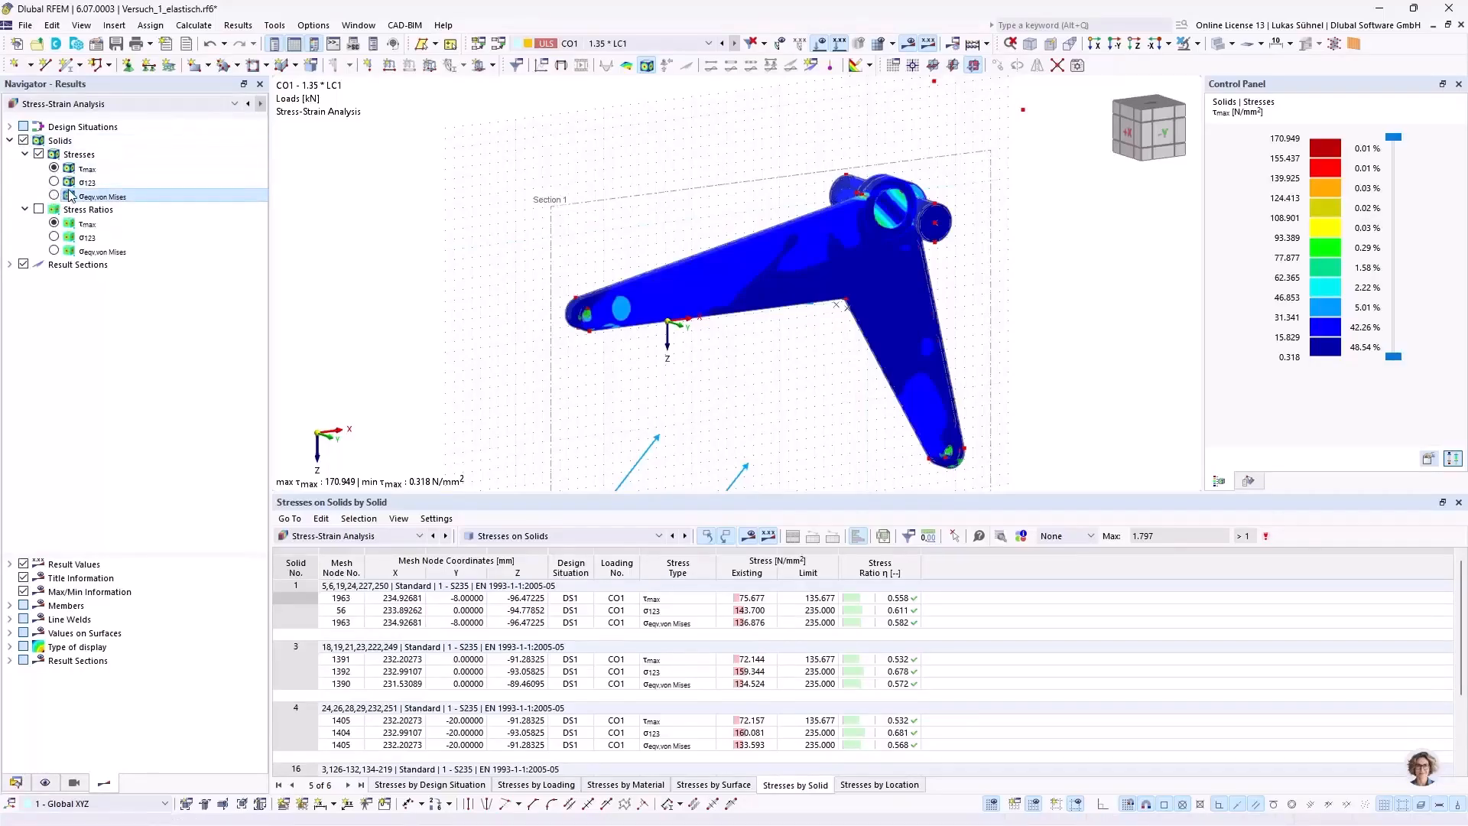
click(24, 142)
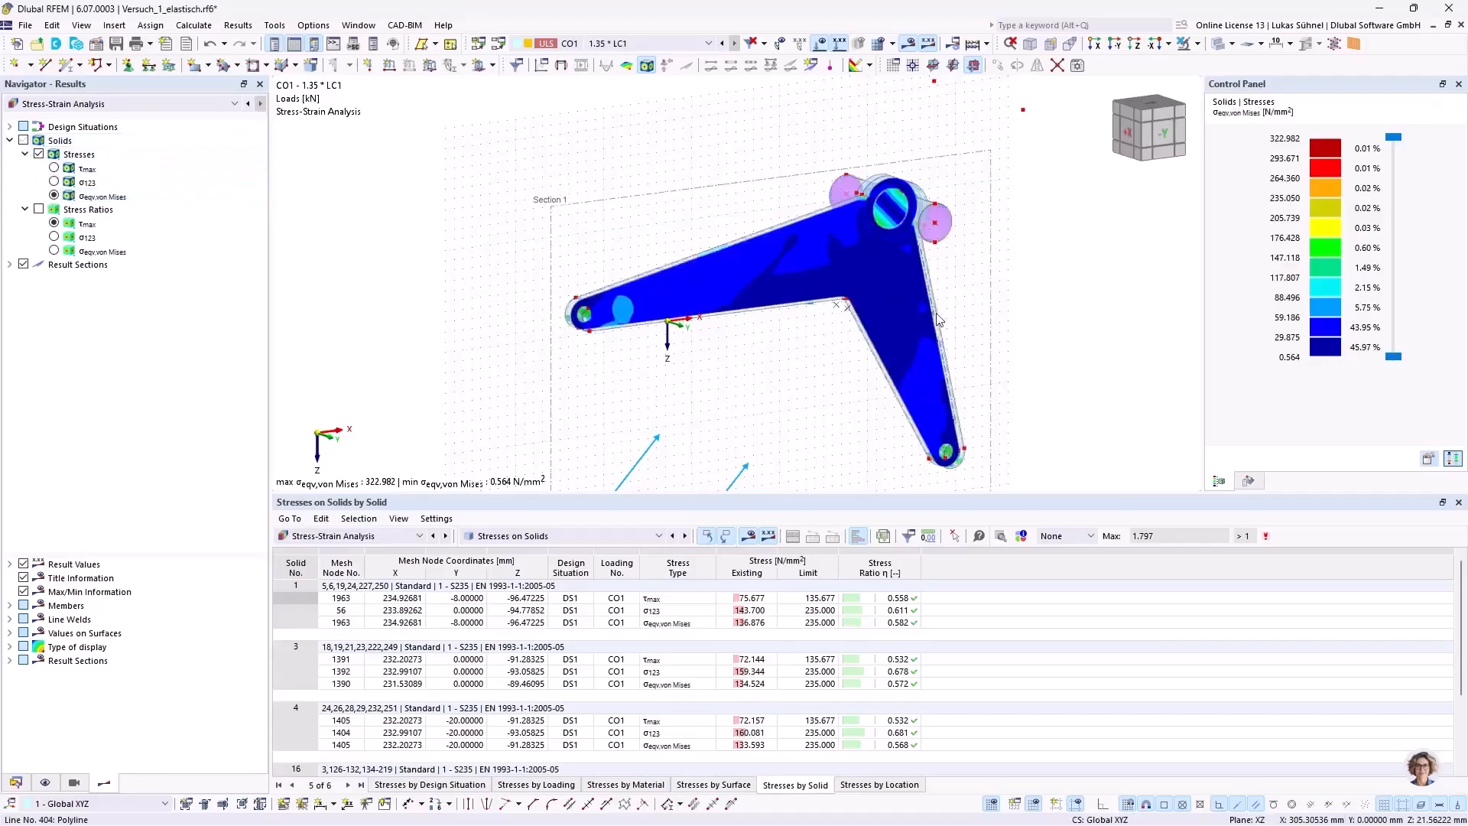
ctrl+middle_drag(789, 370, 822, 373)
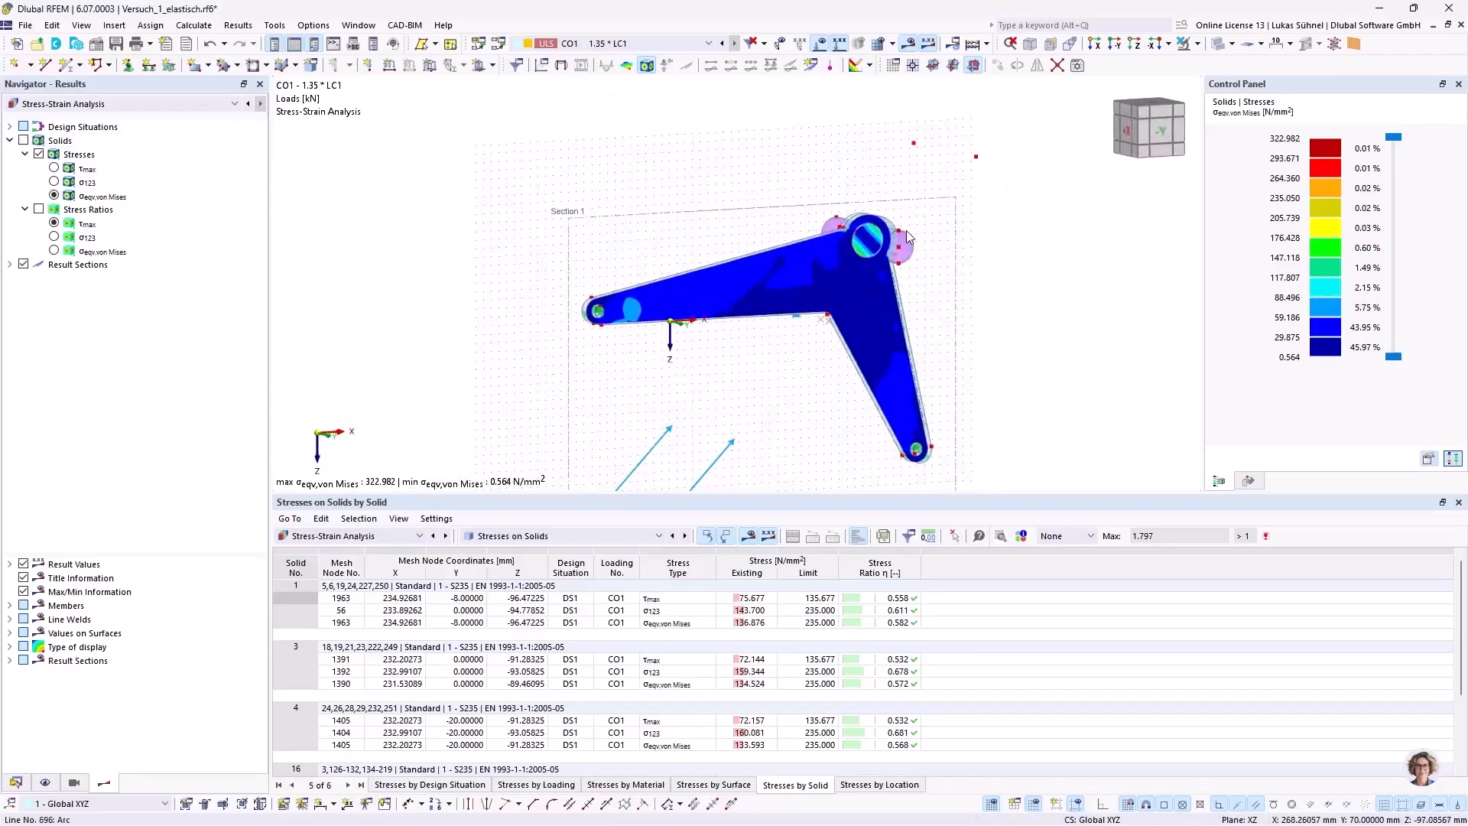
mouse_move(730, 381)
middle_down()
mouse_move(635, 325)
mouse_move(741, 370)
middle_up()
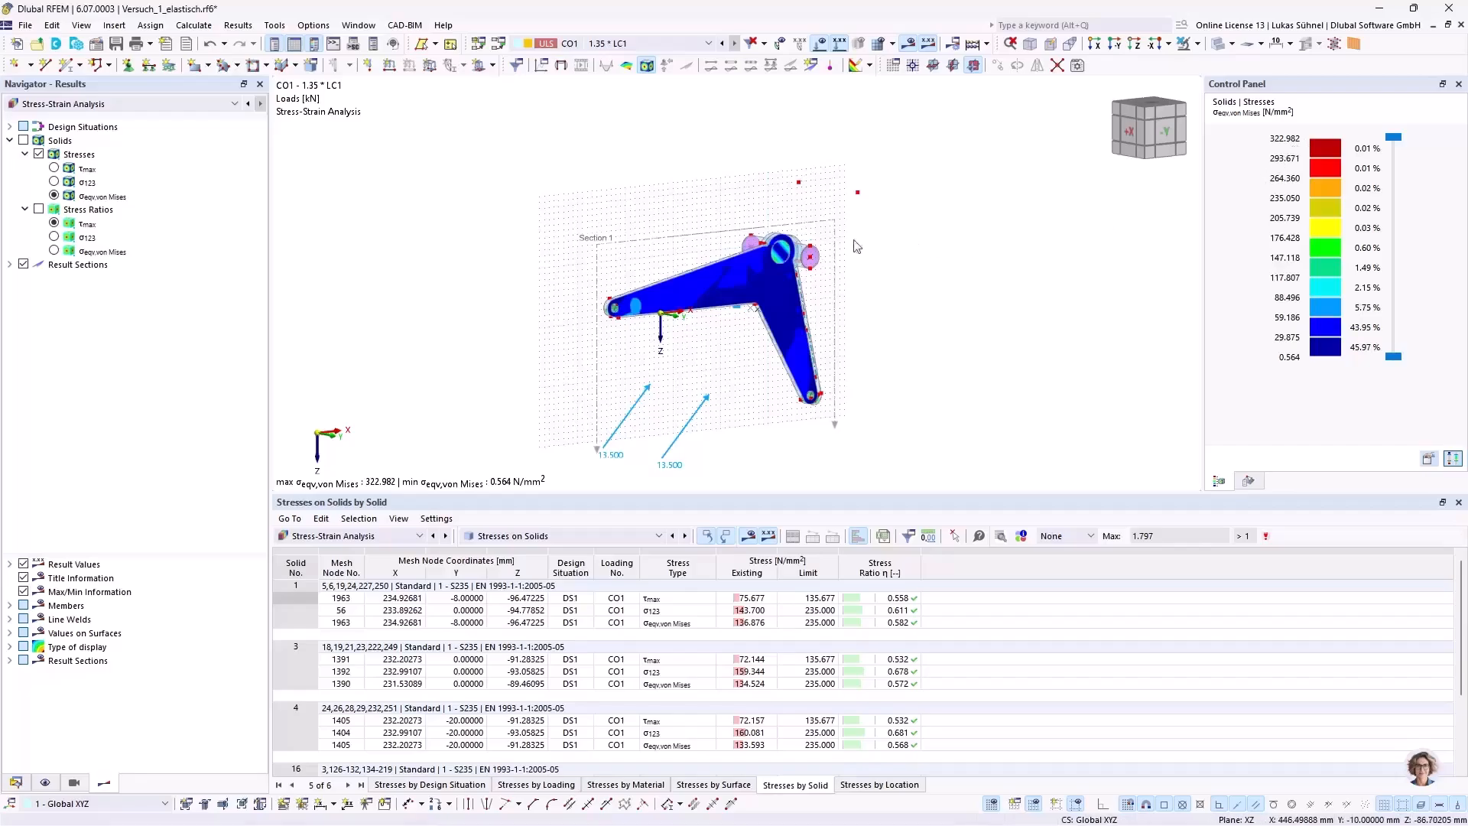
scroll(864, 245, up, 8)
scroll(815, 205, up, 2)
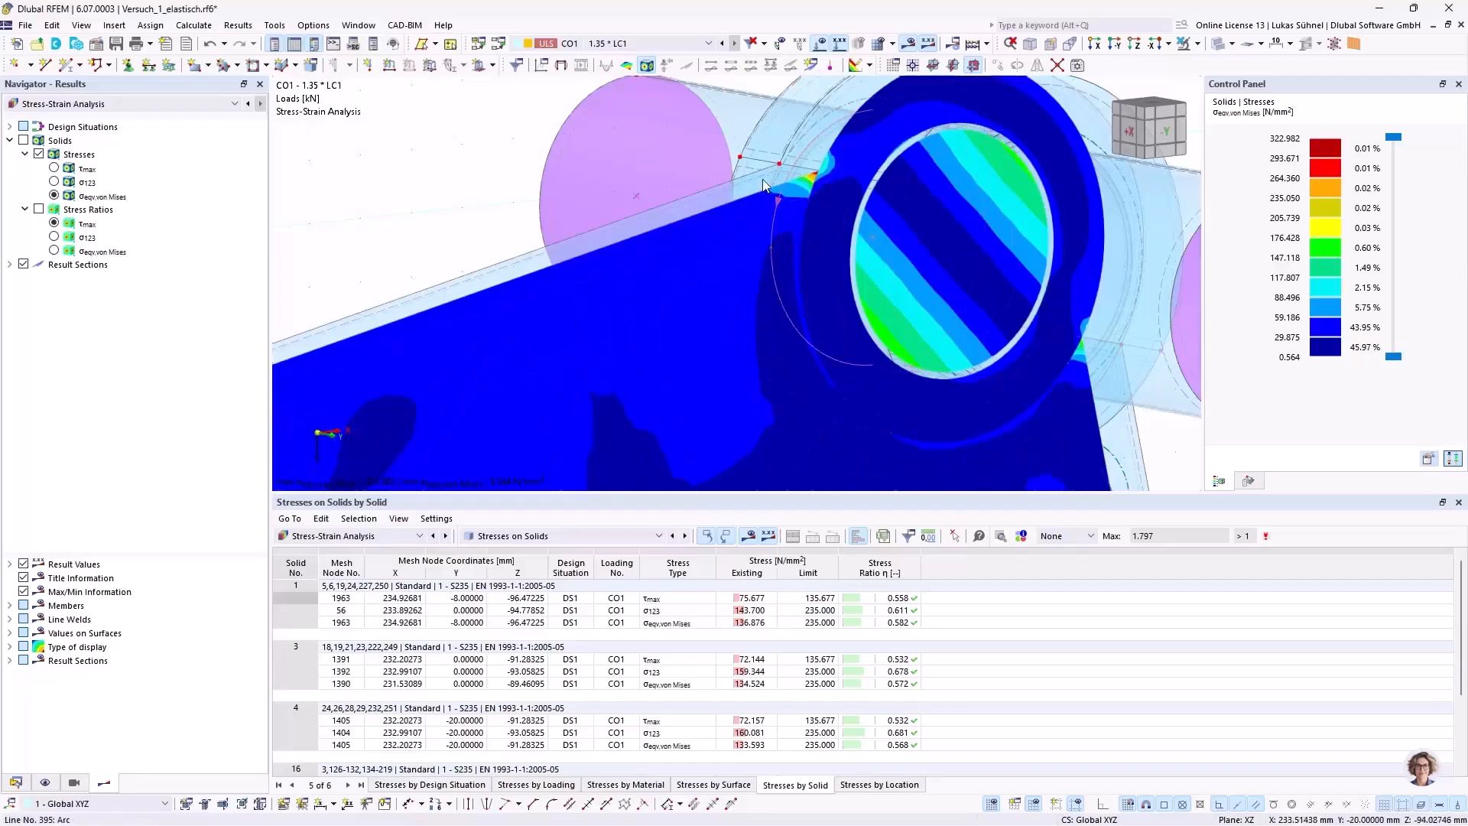
scroll(772, 177, down, 2)
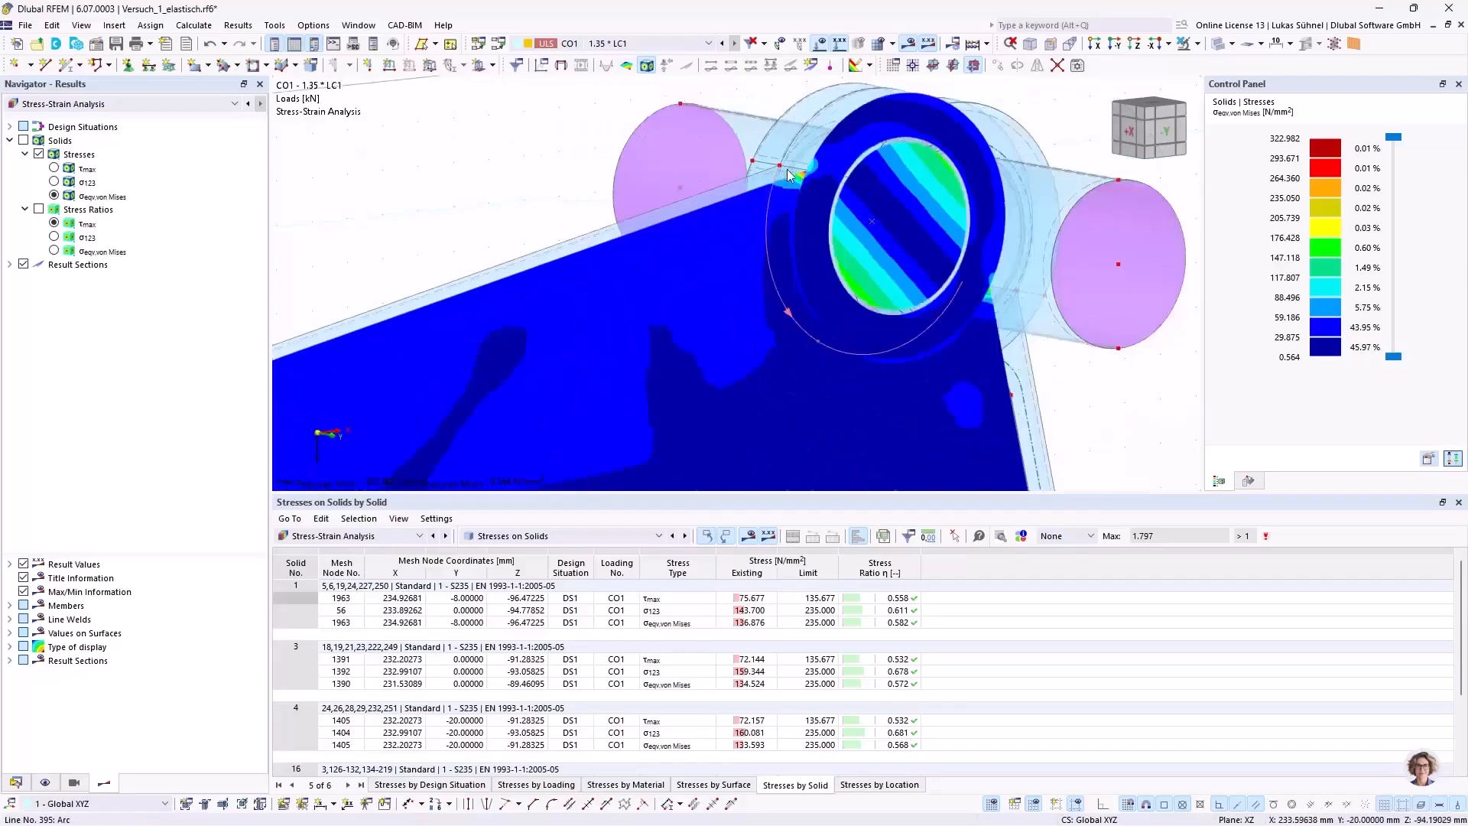
Step: Hide the result sections and display the stresses on the solids again
click(23, 265)
click(29, 142)
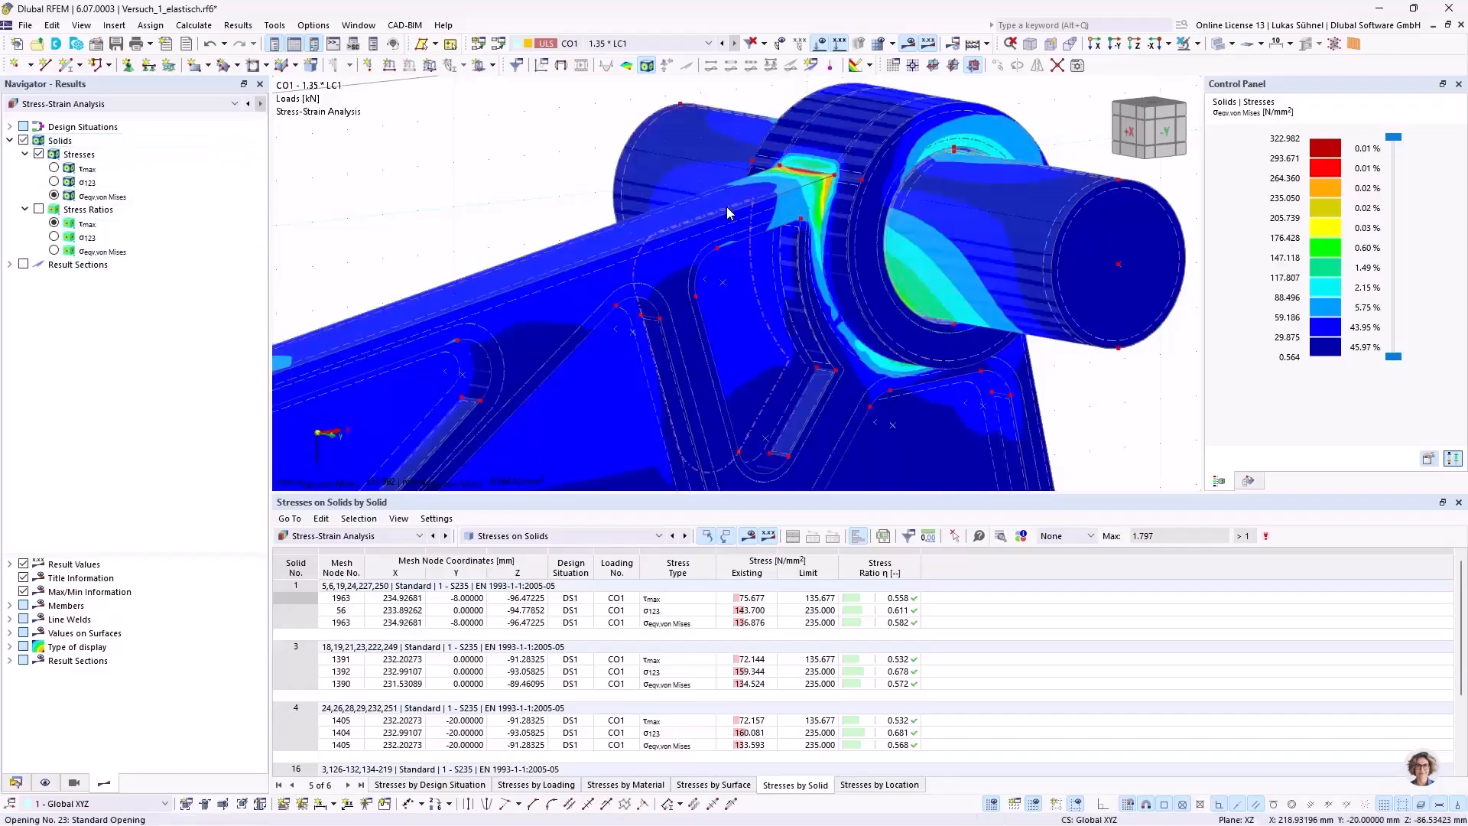
scroll(842, 237, down, 3)
scroll(900, 266, down, 2)
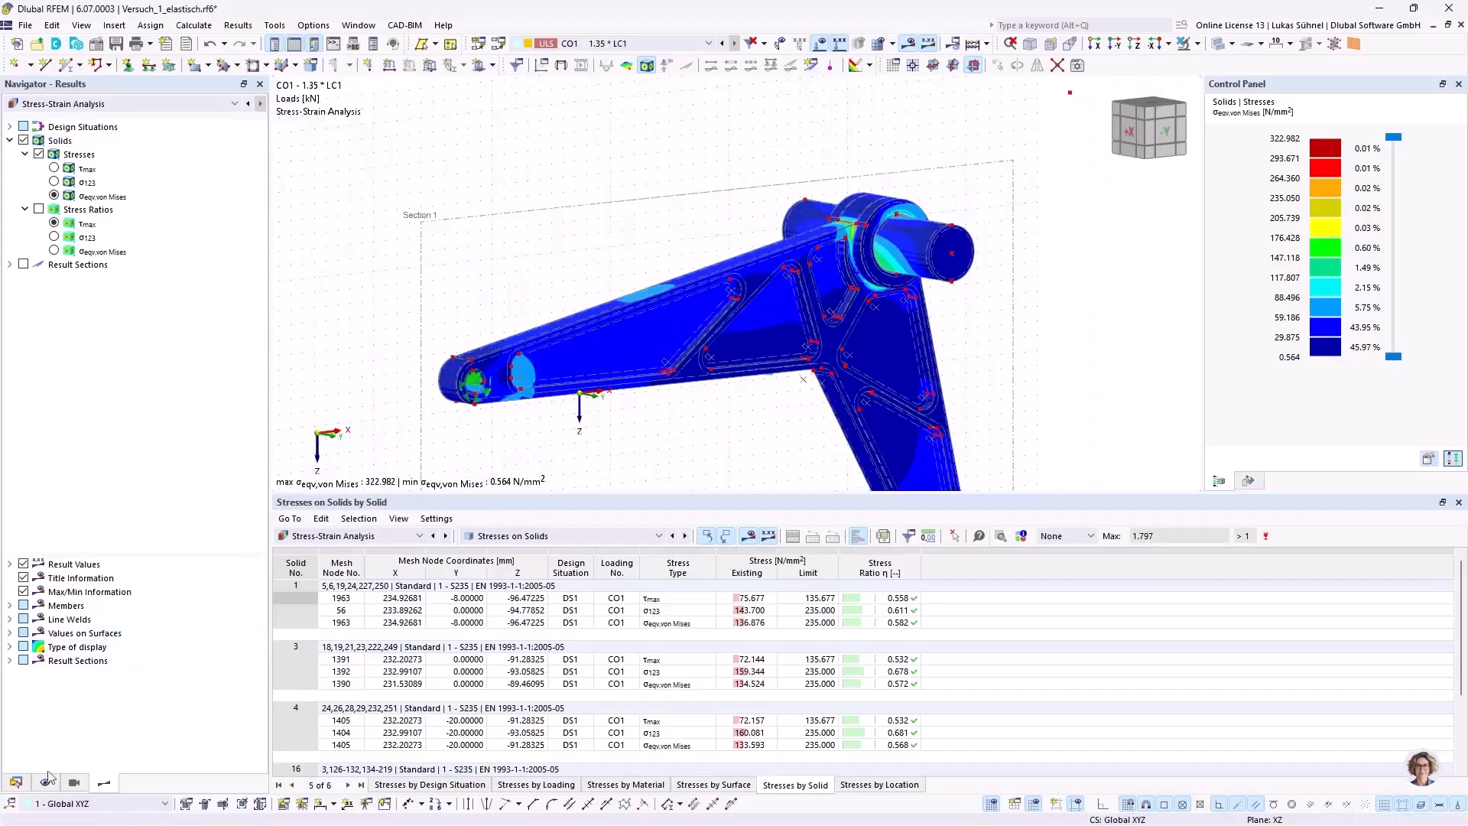
Step: Review the activated add-ons, including Nonlinear Material Behavior, in the model's base data without changing them
click(15, 783)
scroll(88, 231, up, 7)
right_click(75, 113)
click(95, 119)
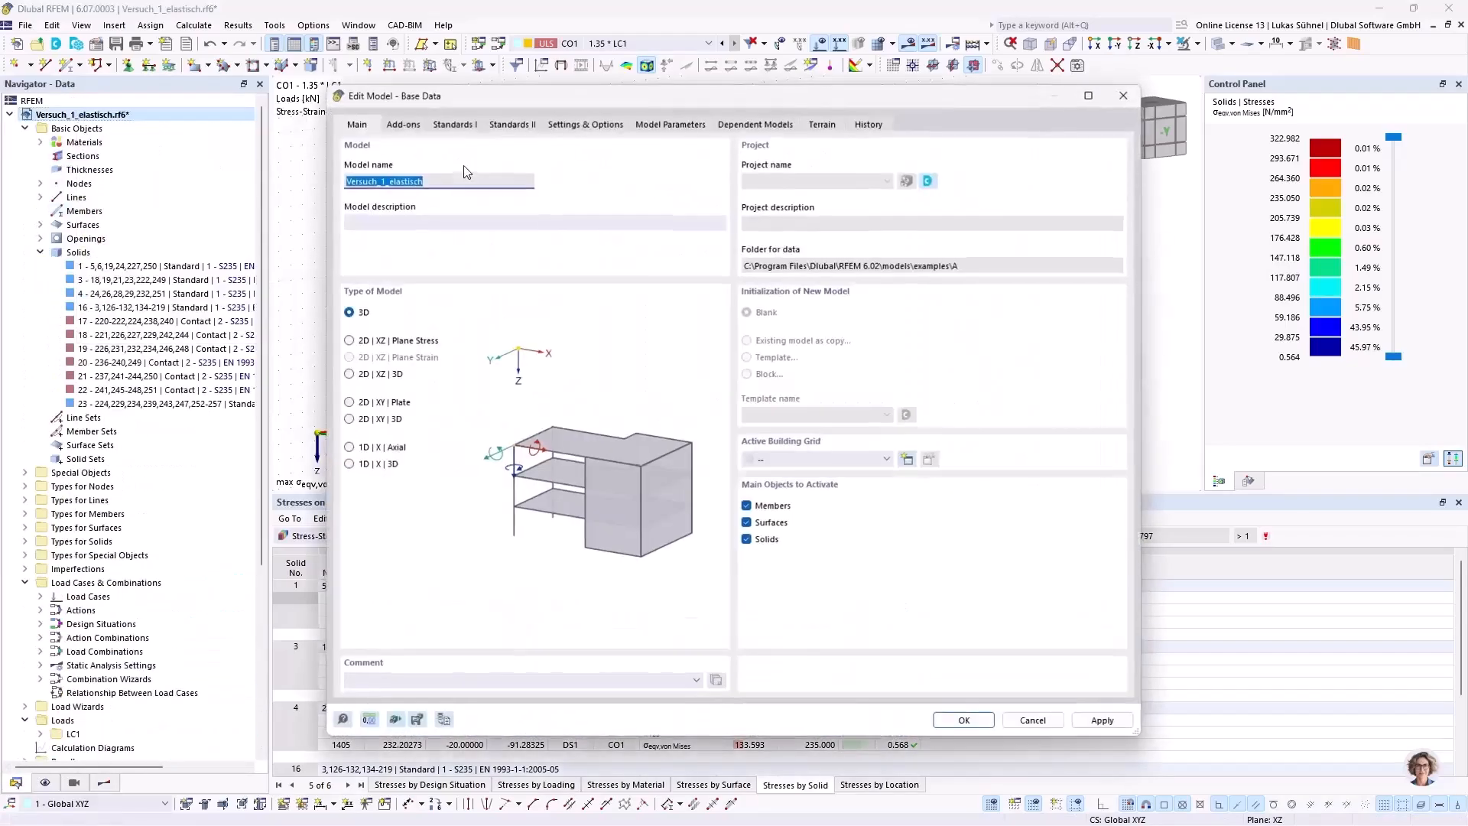
click(412, 125)
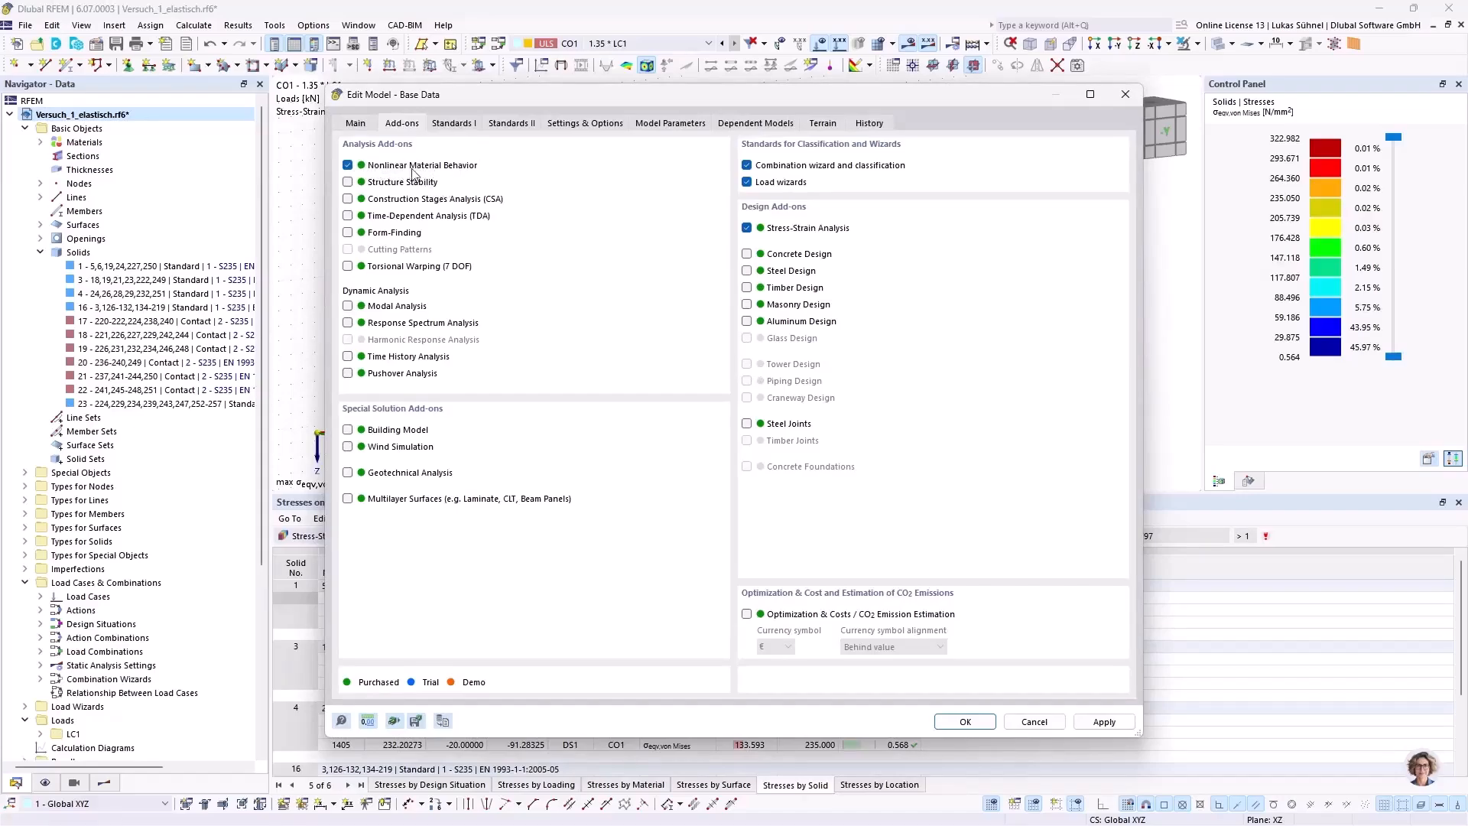
click(1035, 723)
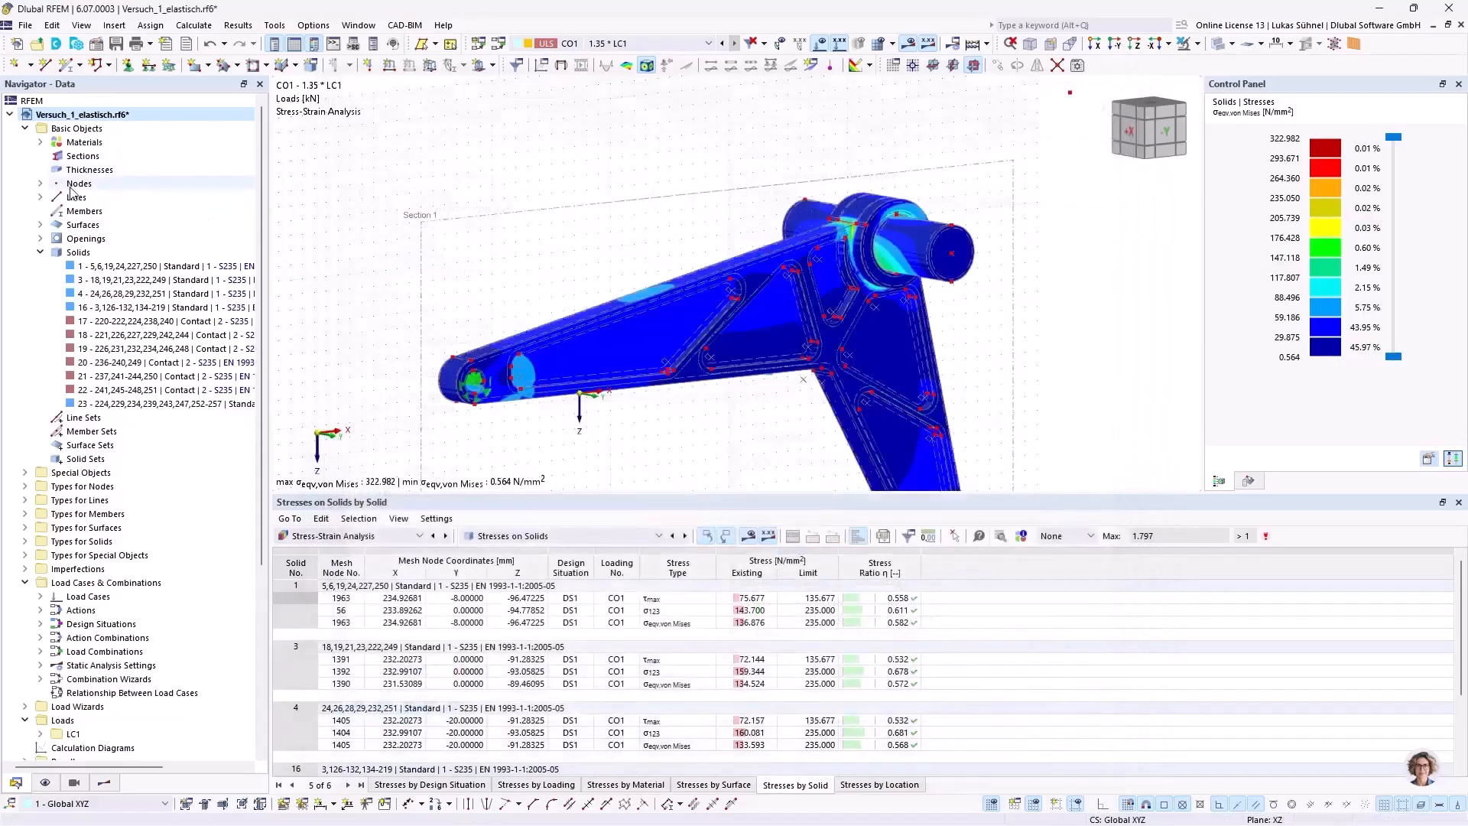
Step: Review the material models available for material 1, S235, such as Isotropic | Plastic (Surfaces/Solids), and leave it unchanged
click(40, 142)
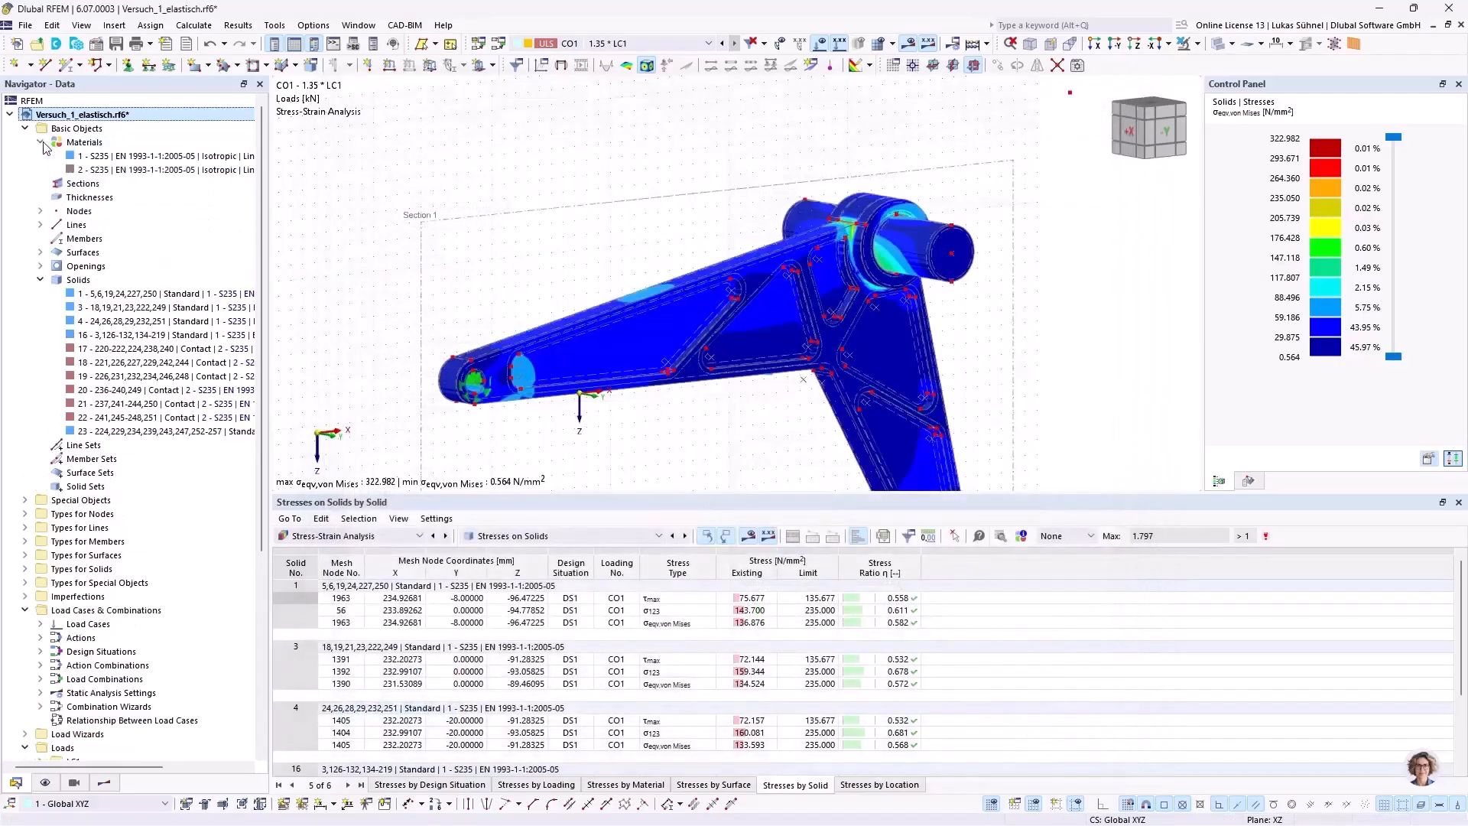
double_click(109, 156)
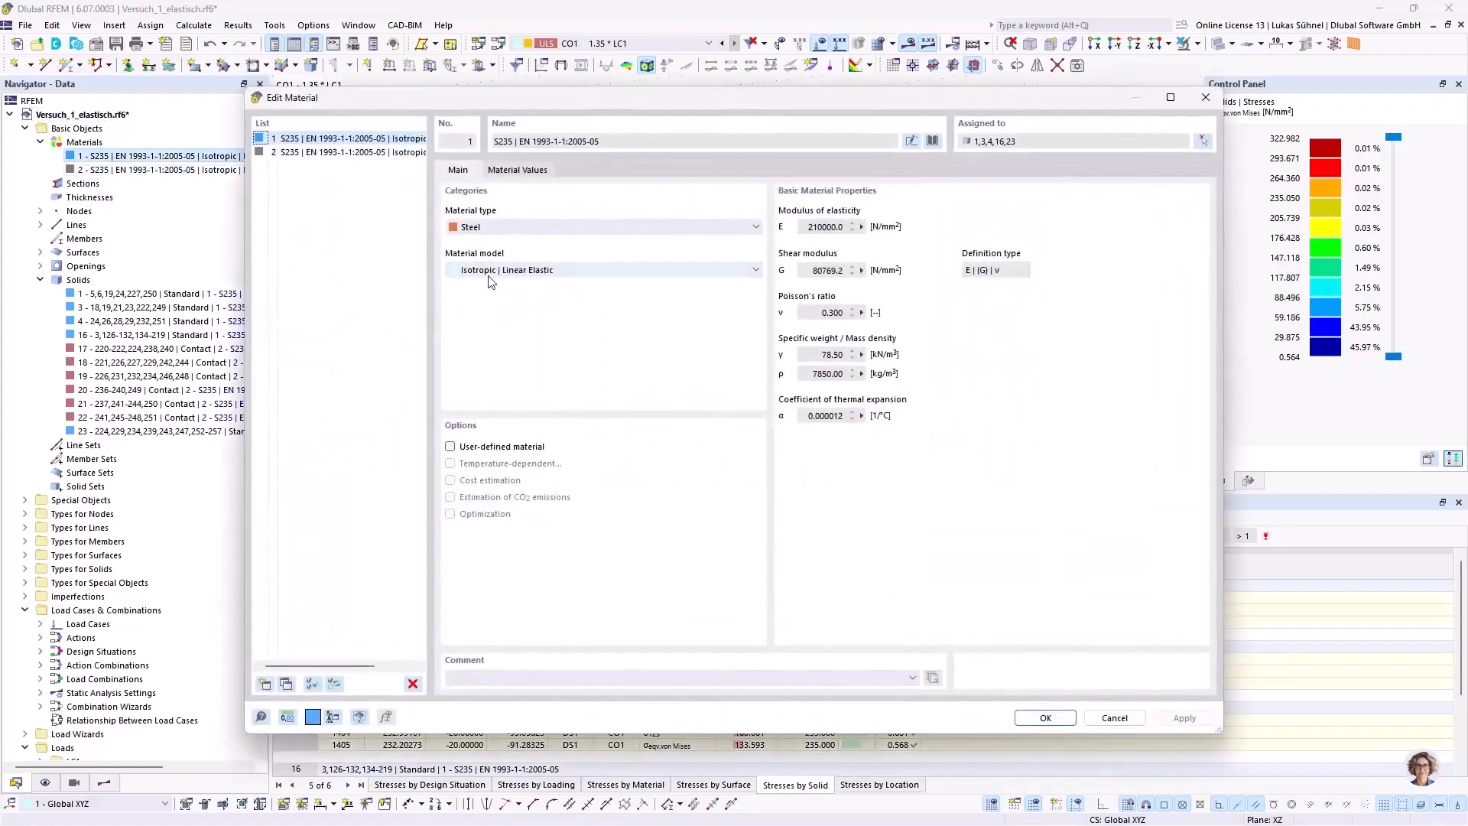
click(515, 272)
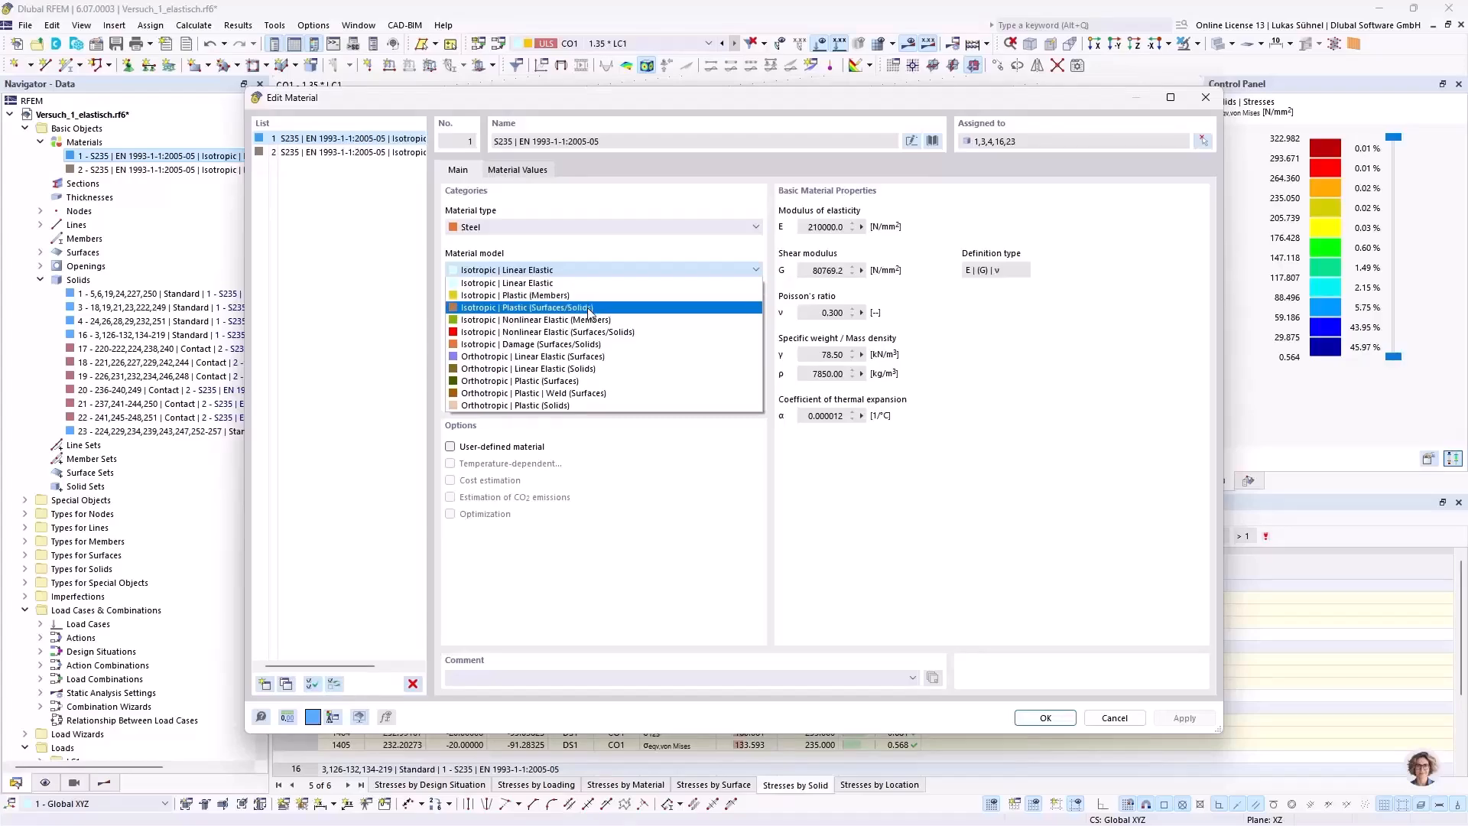
click(1118, 407)
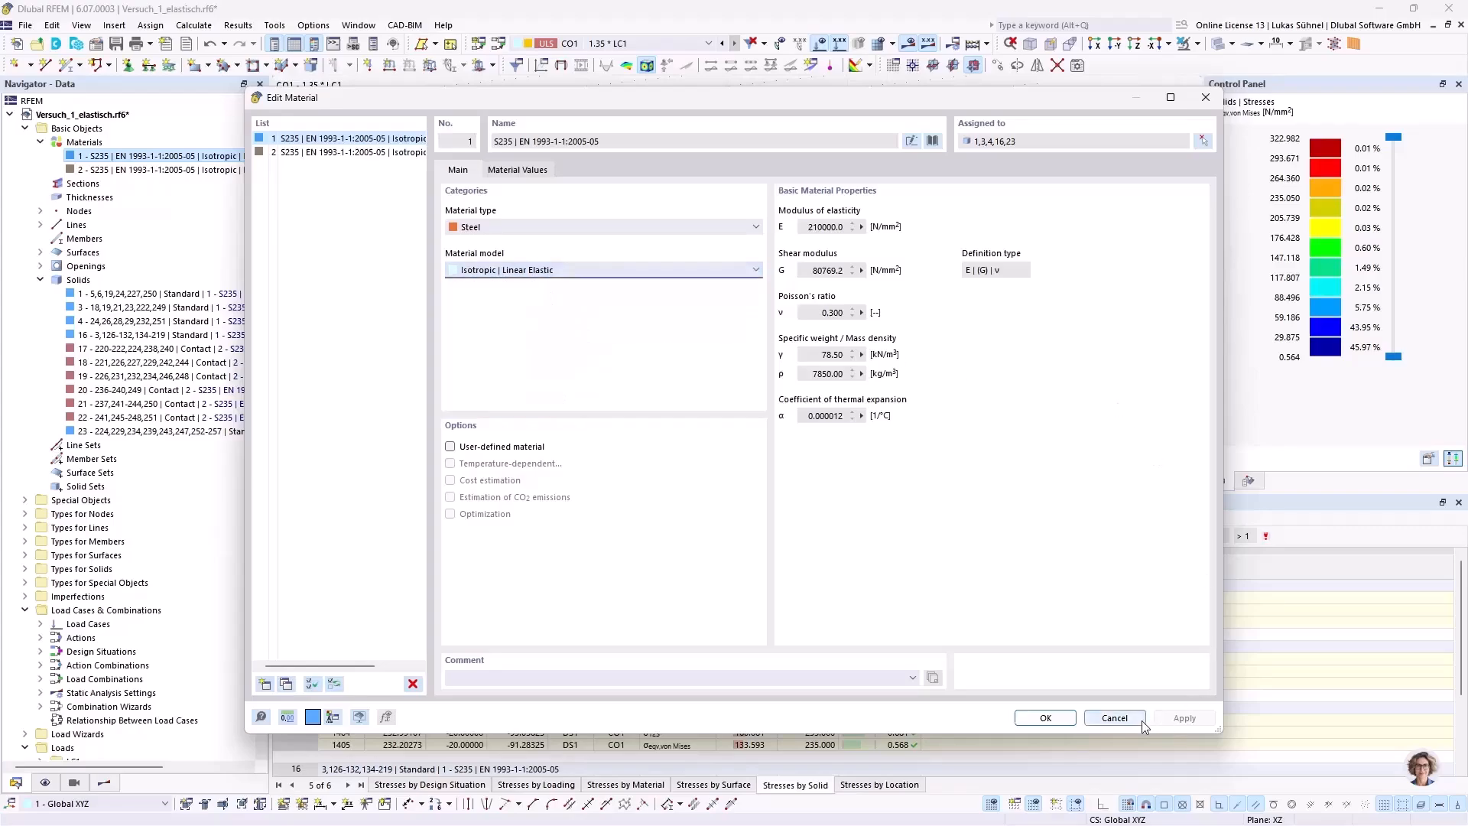
click(1115, 718)
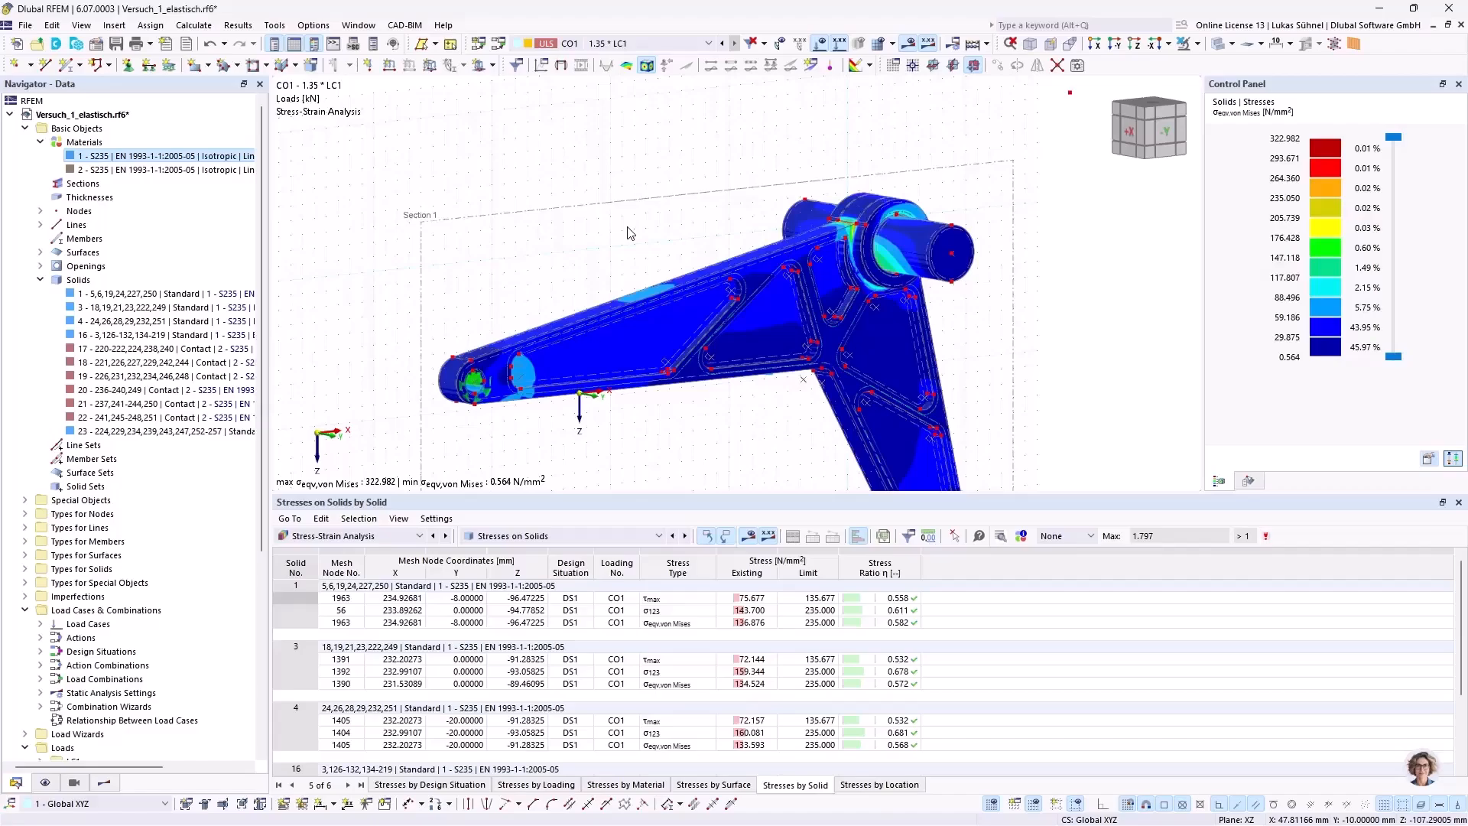
Step: Examine the von Mises stress distribution on the whole component from several angles
scroll(599, 160, down, 2)
ctrl+middle_drag(524, 89, 587, 180)
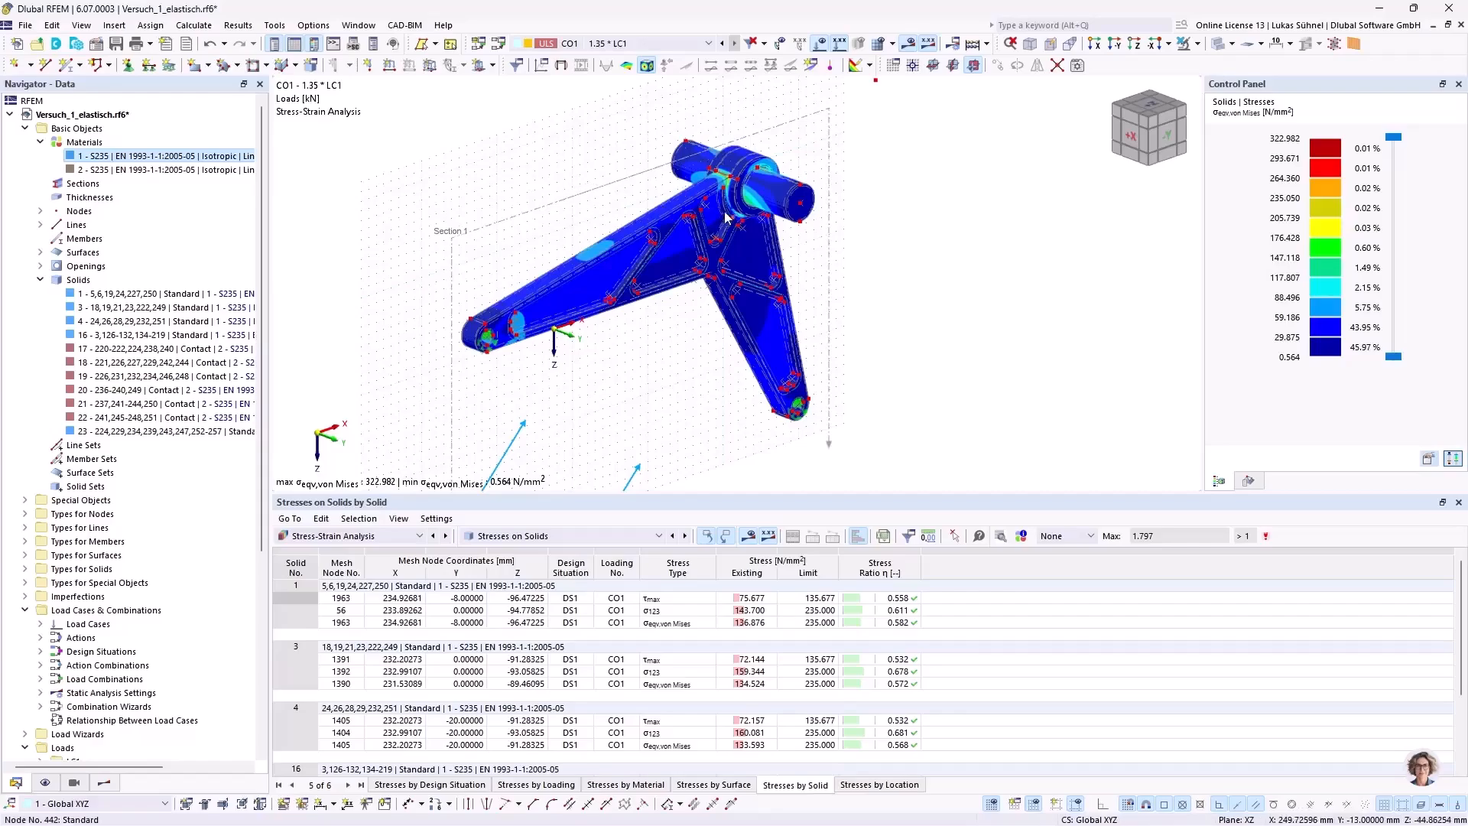
scroll(742, 244, up, 2)
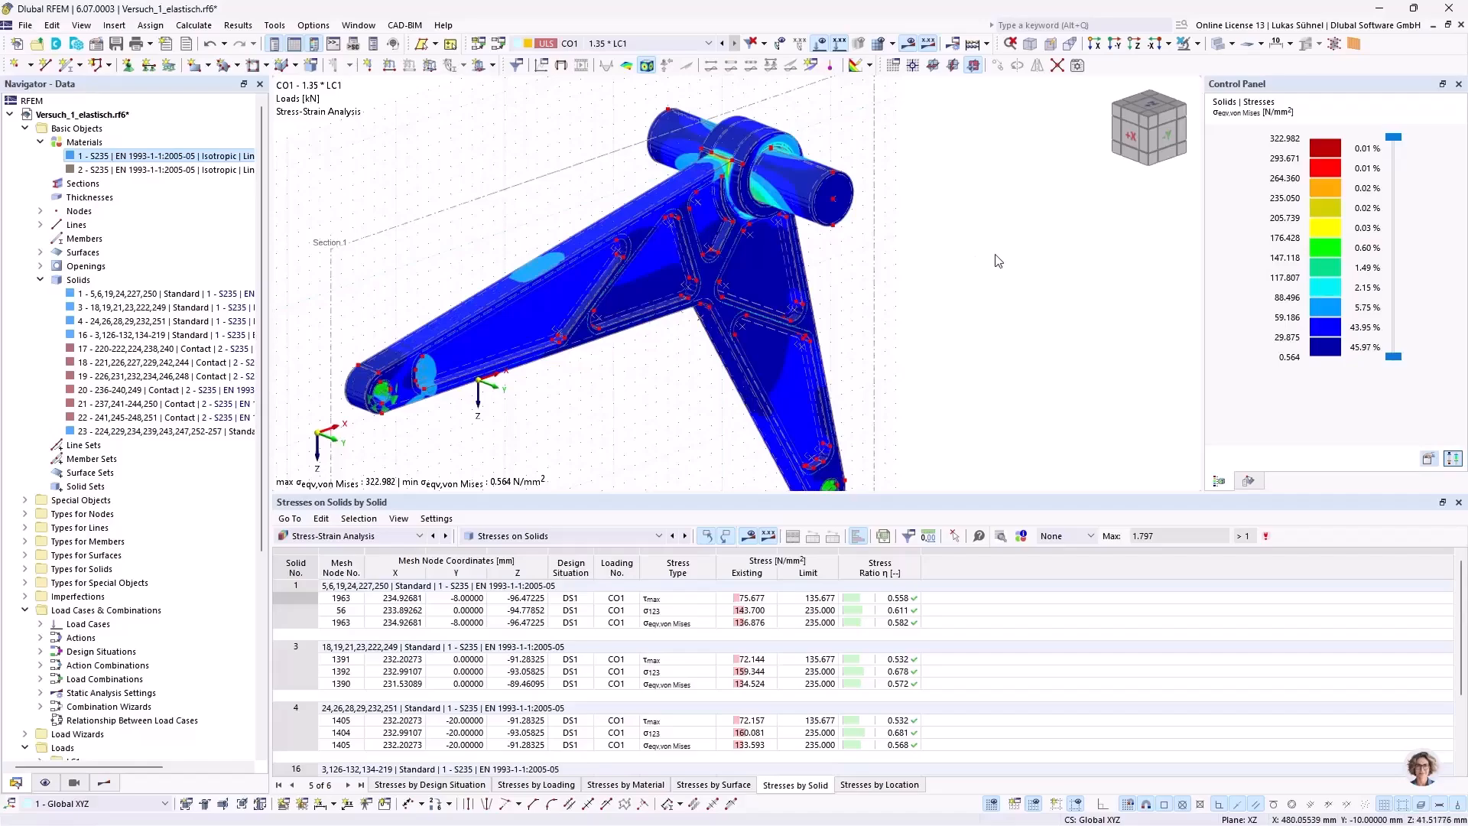
ctrl+middle_drag(976, 216, 918, 196)
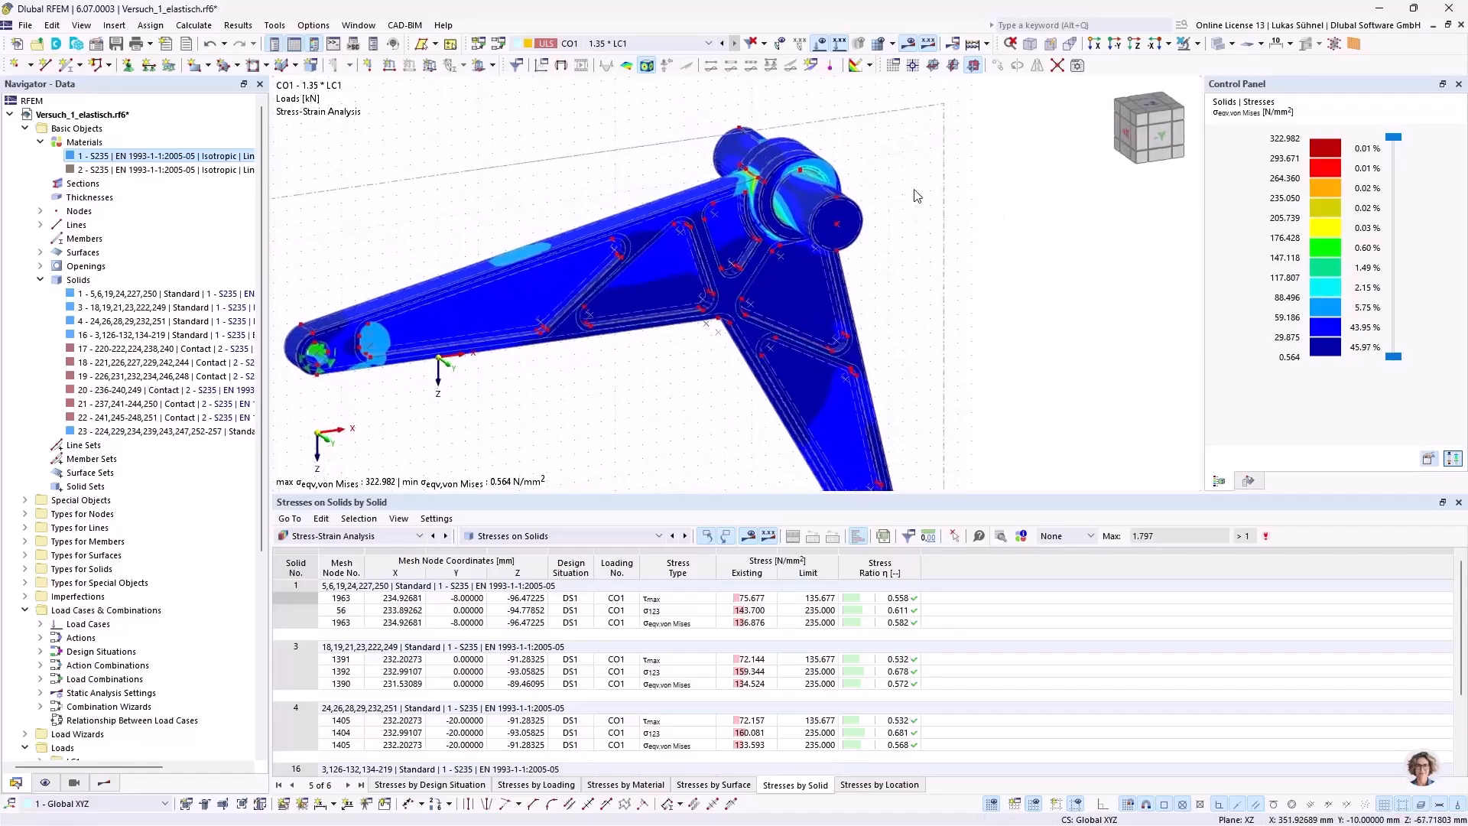
ctrl+middle_drag(512, 195, 573, 197)
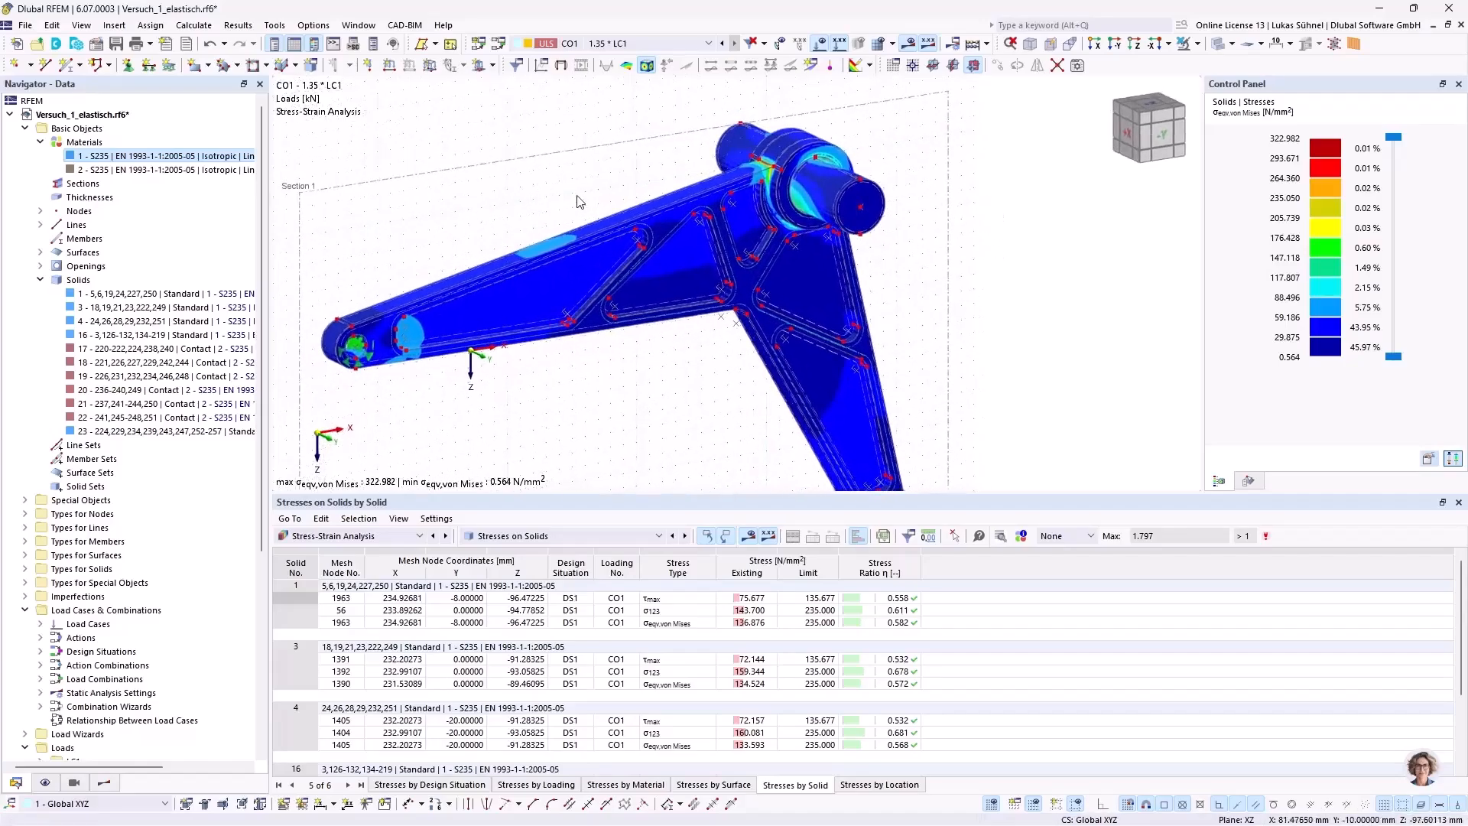
scroll(577, 193, down, 1)
scroll(559, 322, down, 3)
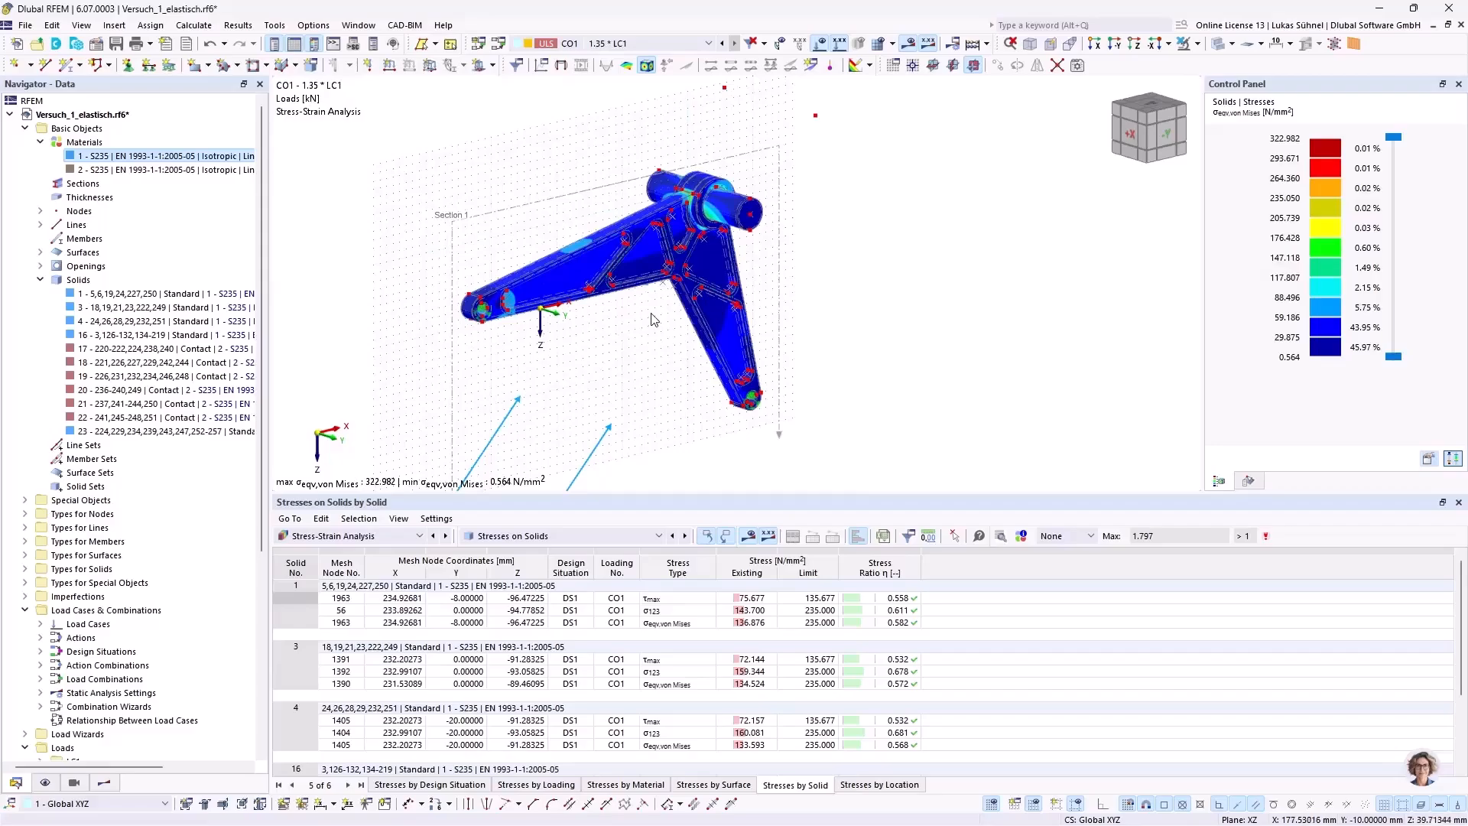
mouse_move(687, 332)
ctrl+middle_down()
mouse_move(638, 323)
mouse_move(642, 354)
mouse_move(656, 331)
mouse_move(672, 338)
ctrl+middle_up()
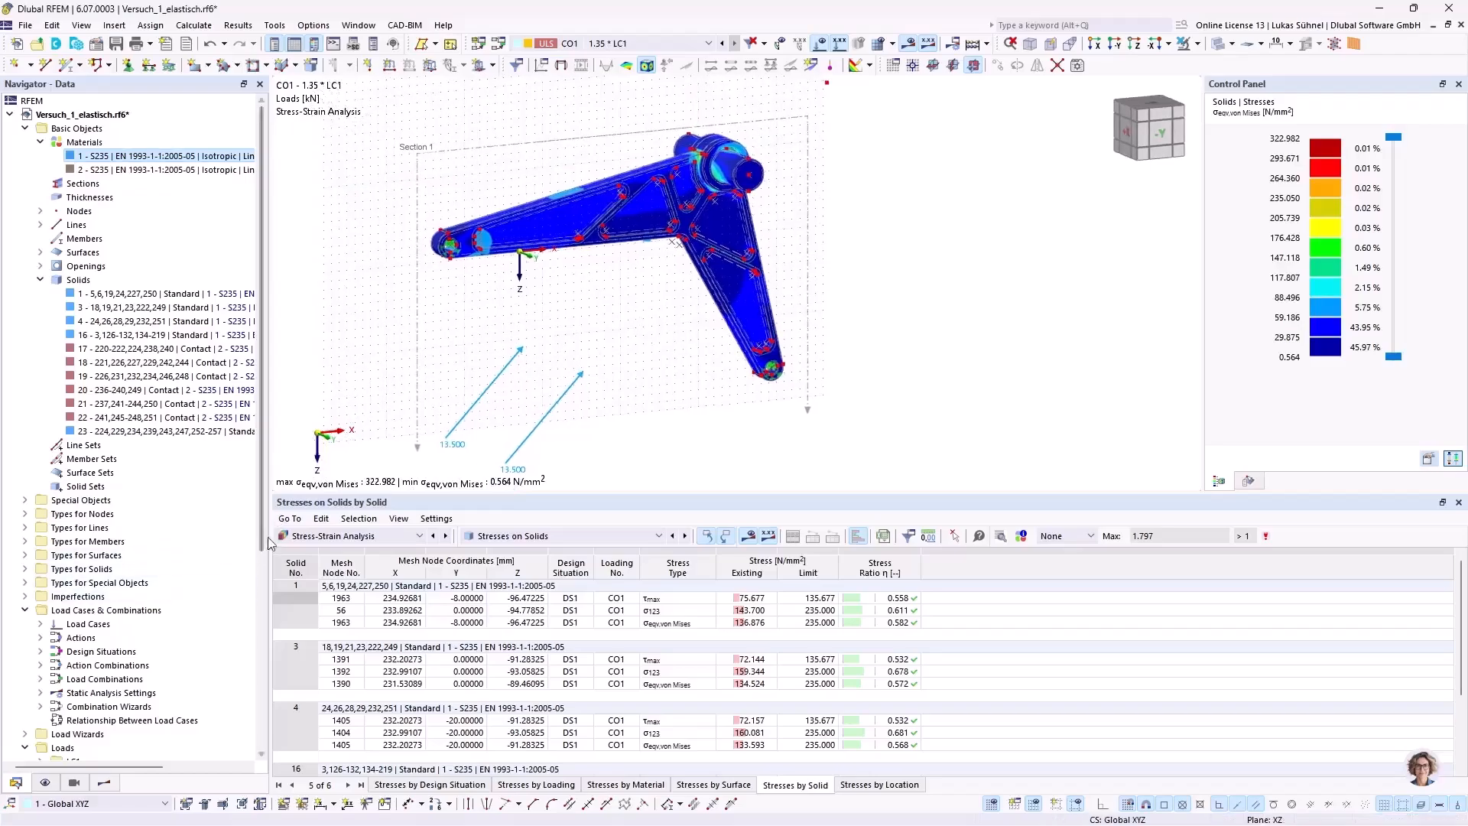
Step: Collapse all branches of the model's data tree
scroll(193, 472, down, 6)
scroll(195, 474, down, 1)
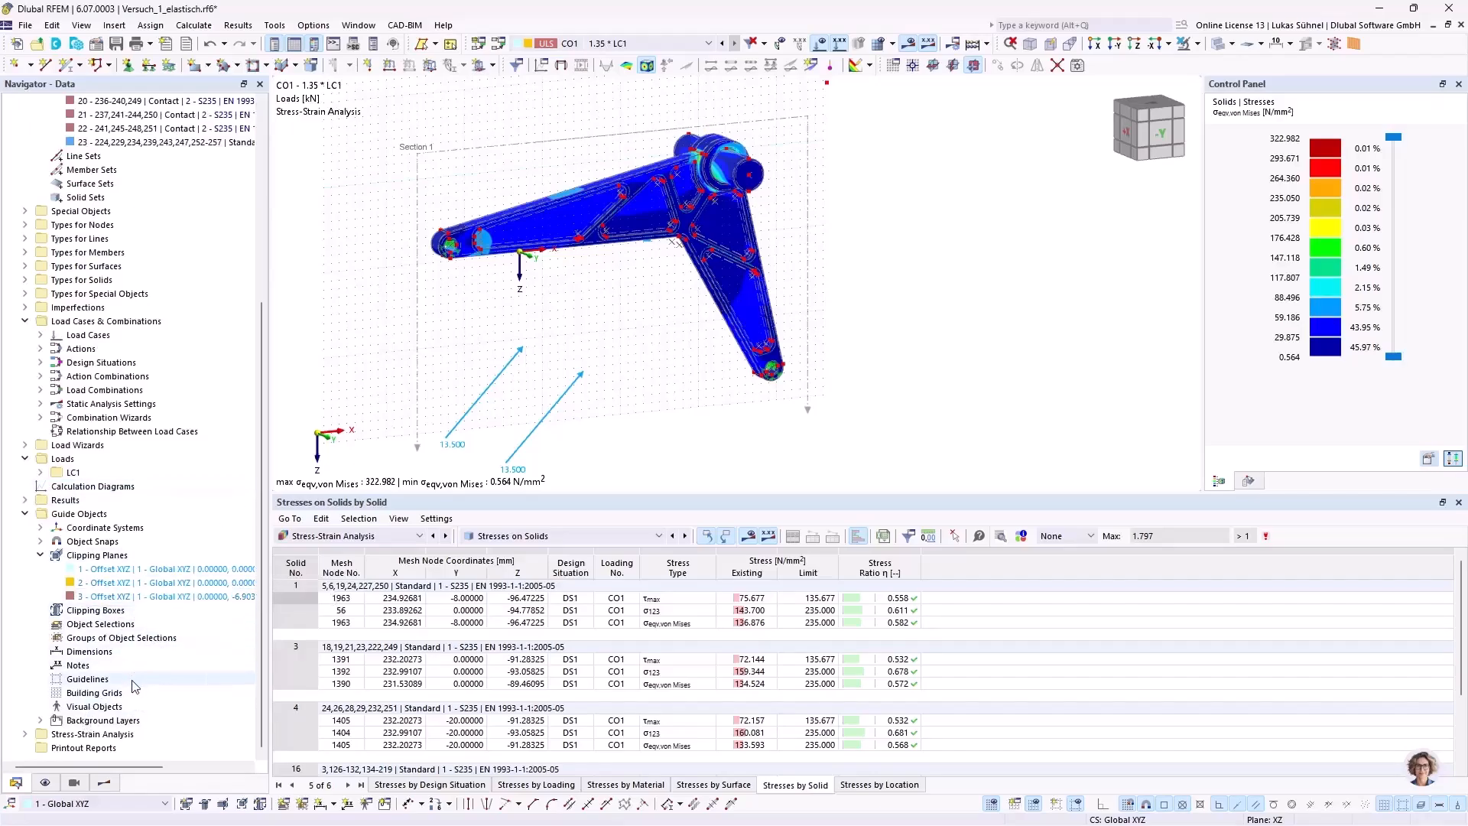
right_click(229, 682)
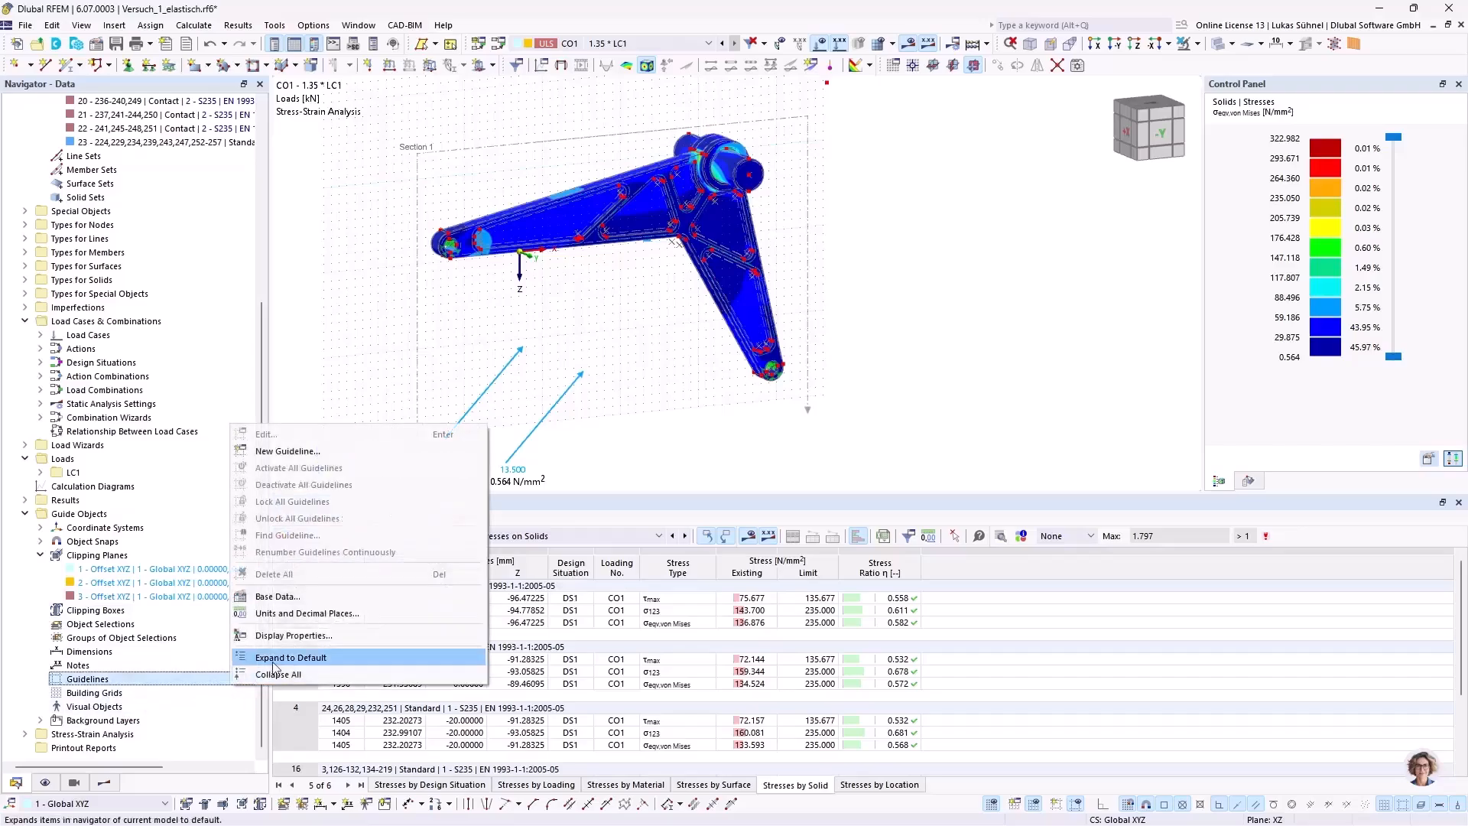
click(269, 675)
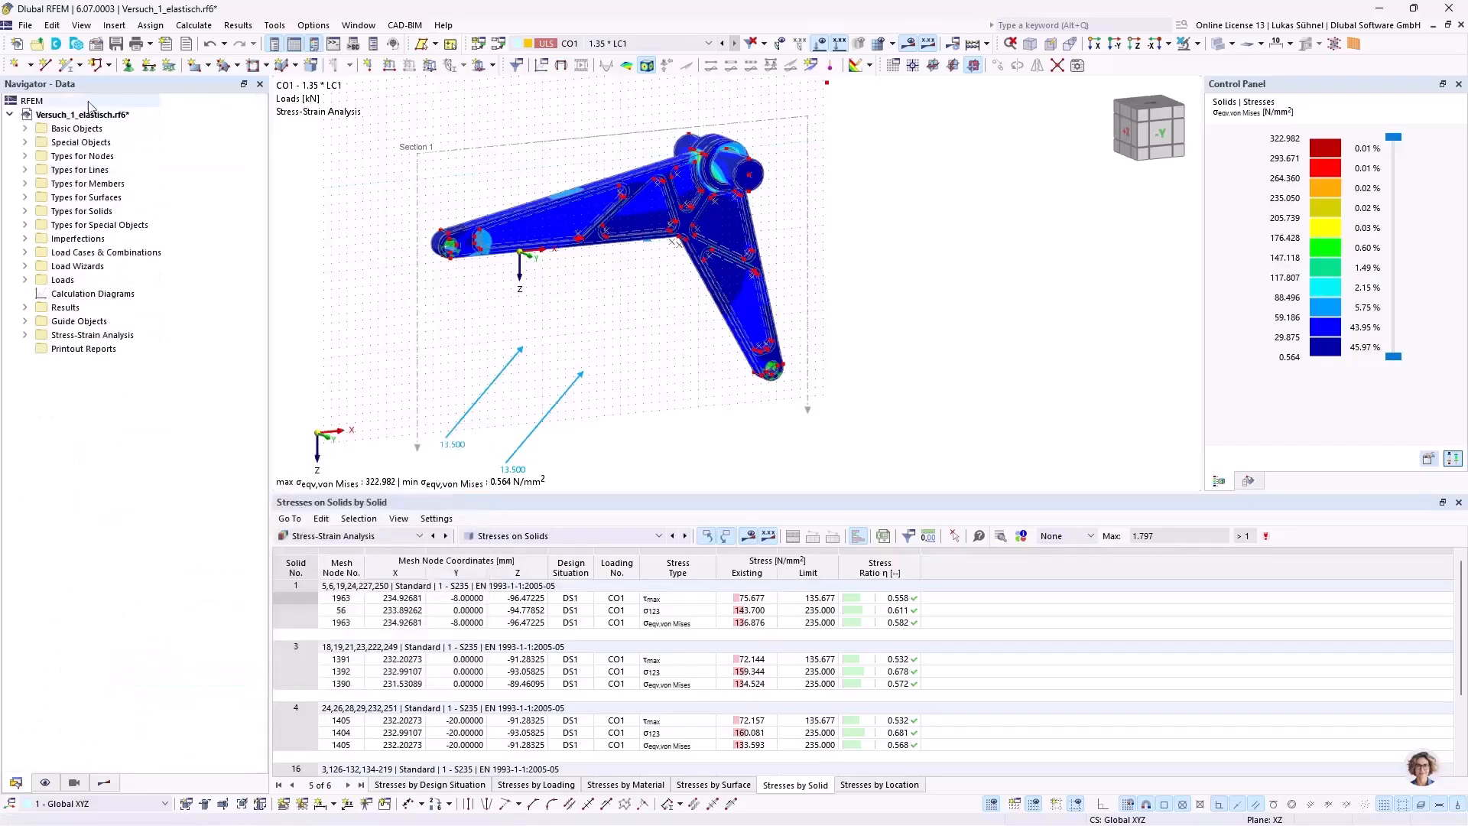
Step: Start a new printout report for the model
click(63, 349)
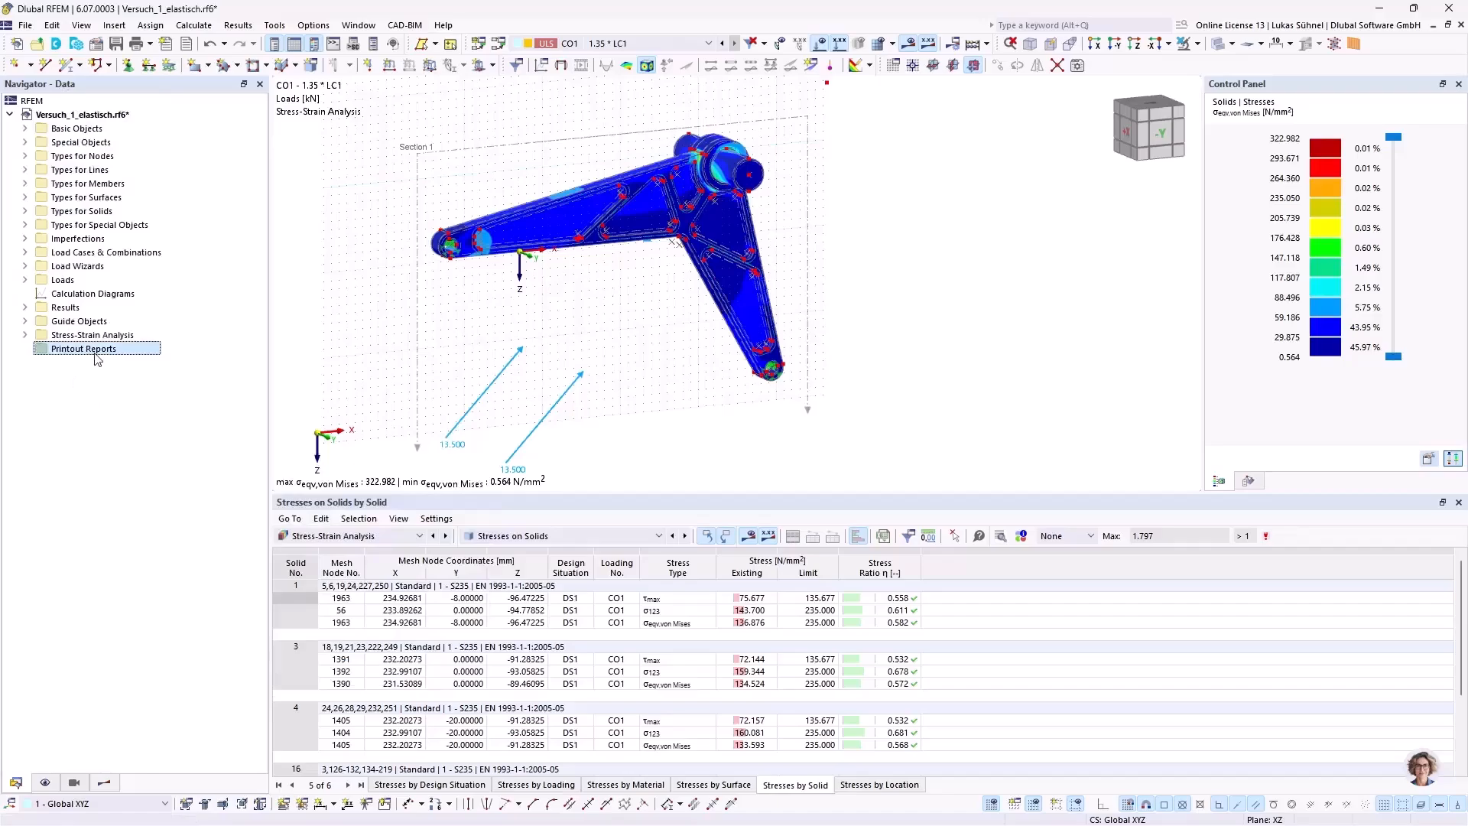
right_click(62, 354)
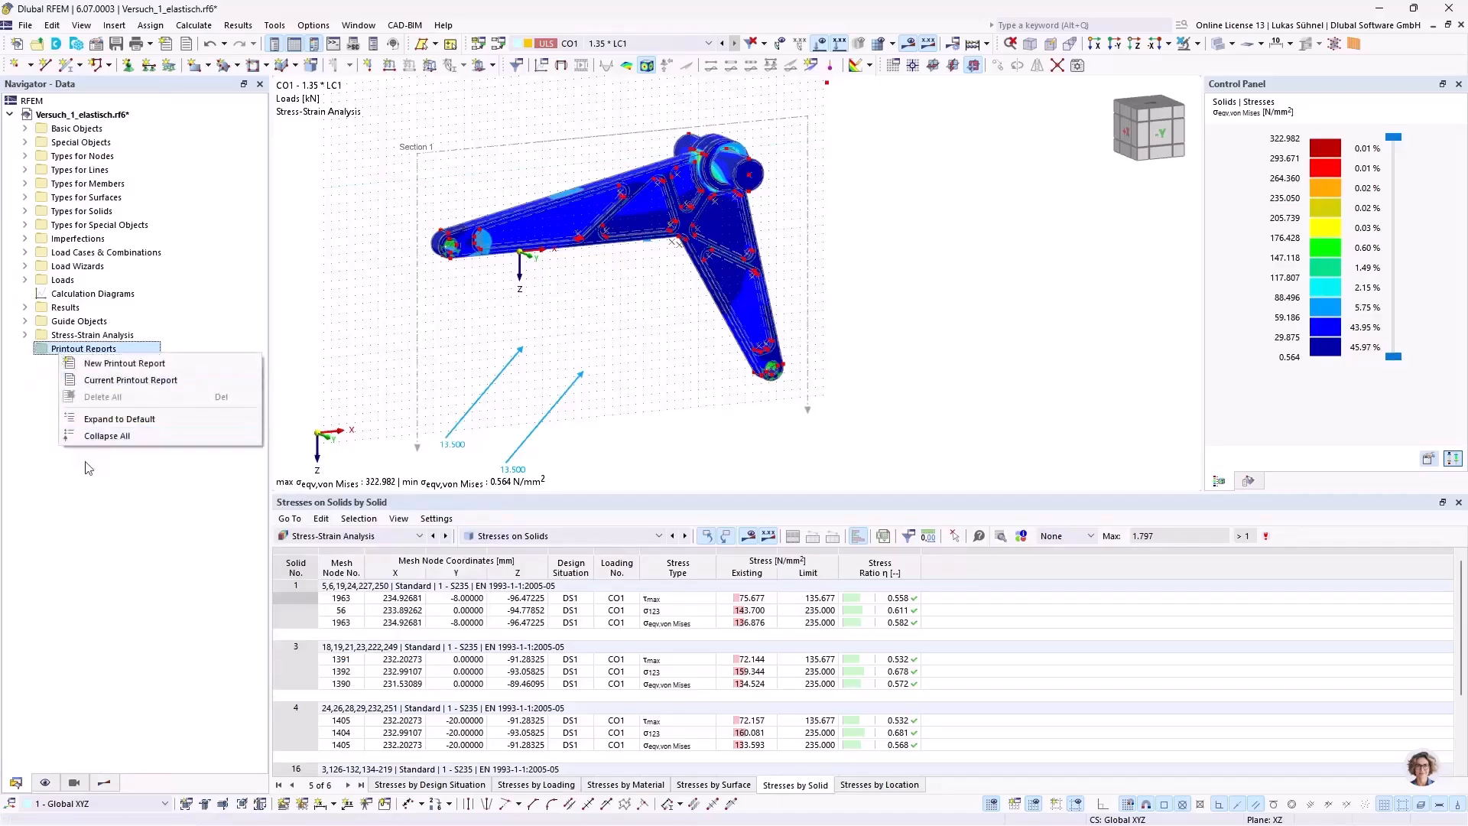
click(115, 364)
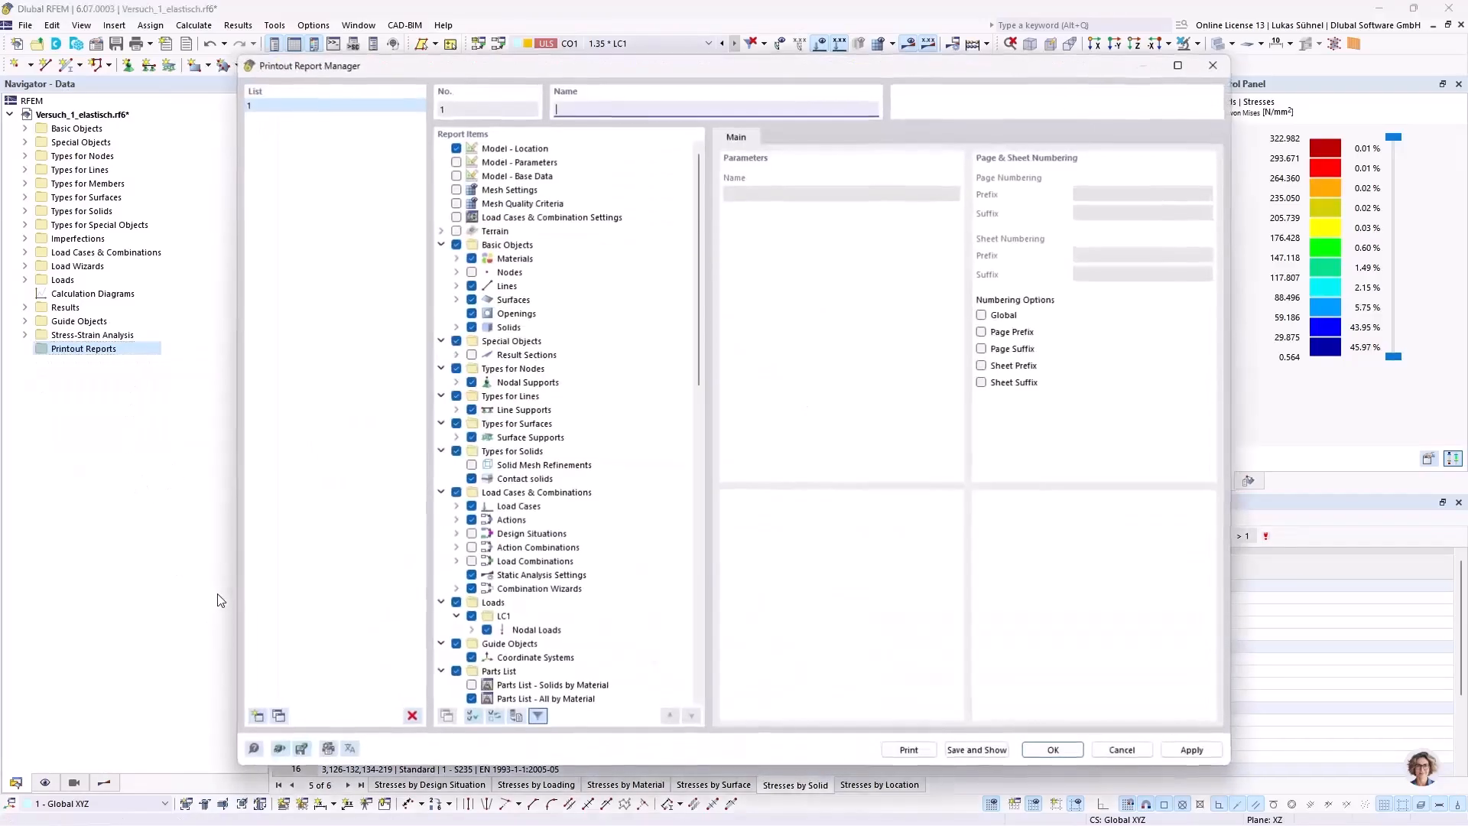
Step: Collapse the report item tree except for Basic Objects, and save and show the printout report
right_click(663, 487)
click(705, 589)
right_click(601, 467)
click(646, 587)
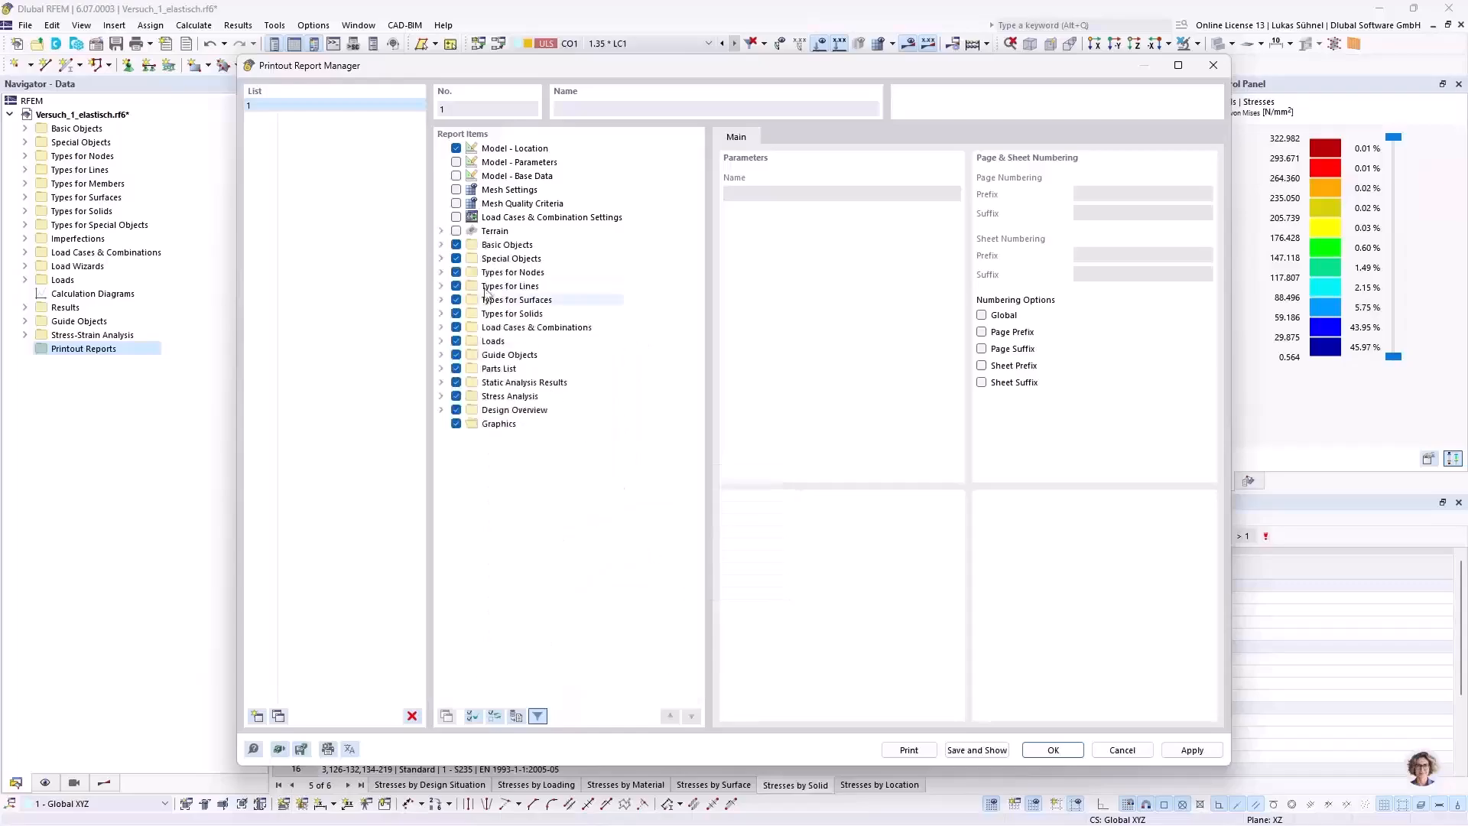
click(440, 245)
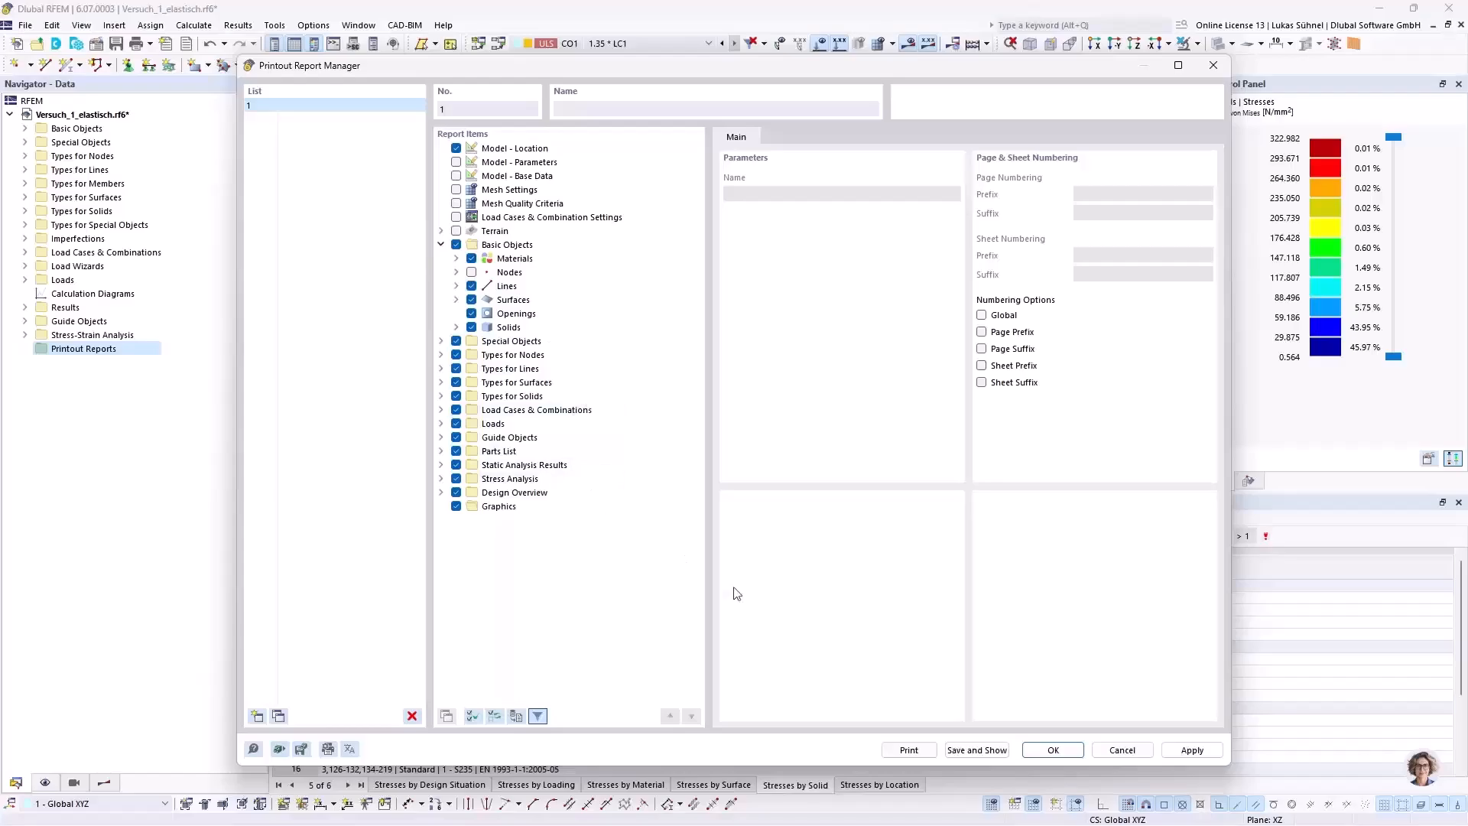
click(976, 754)
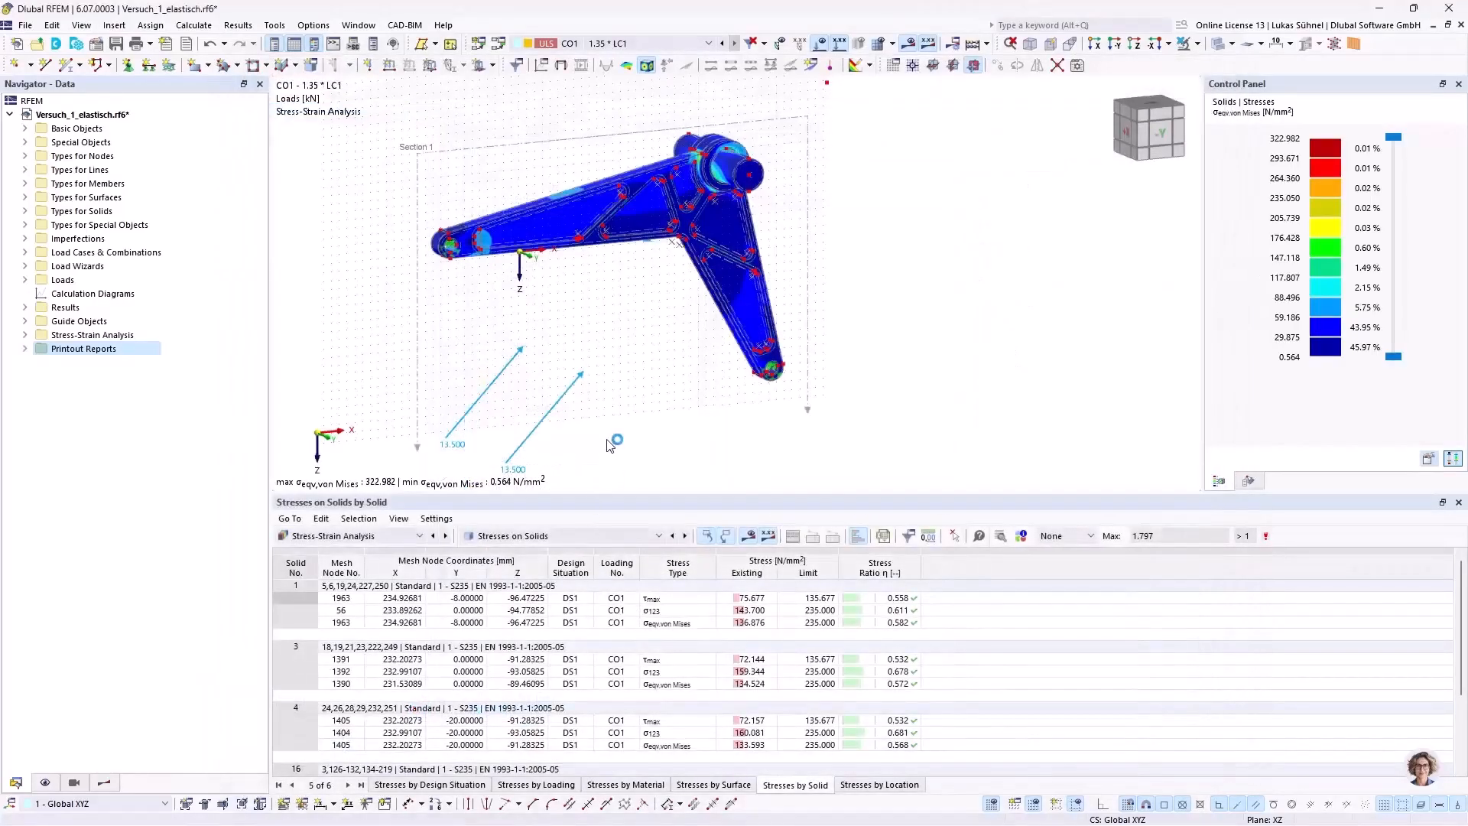
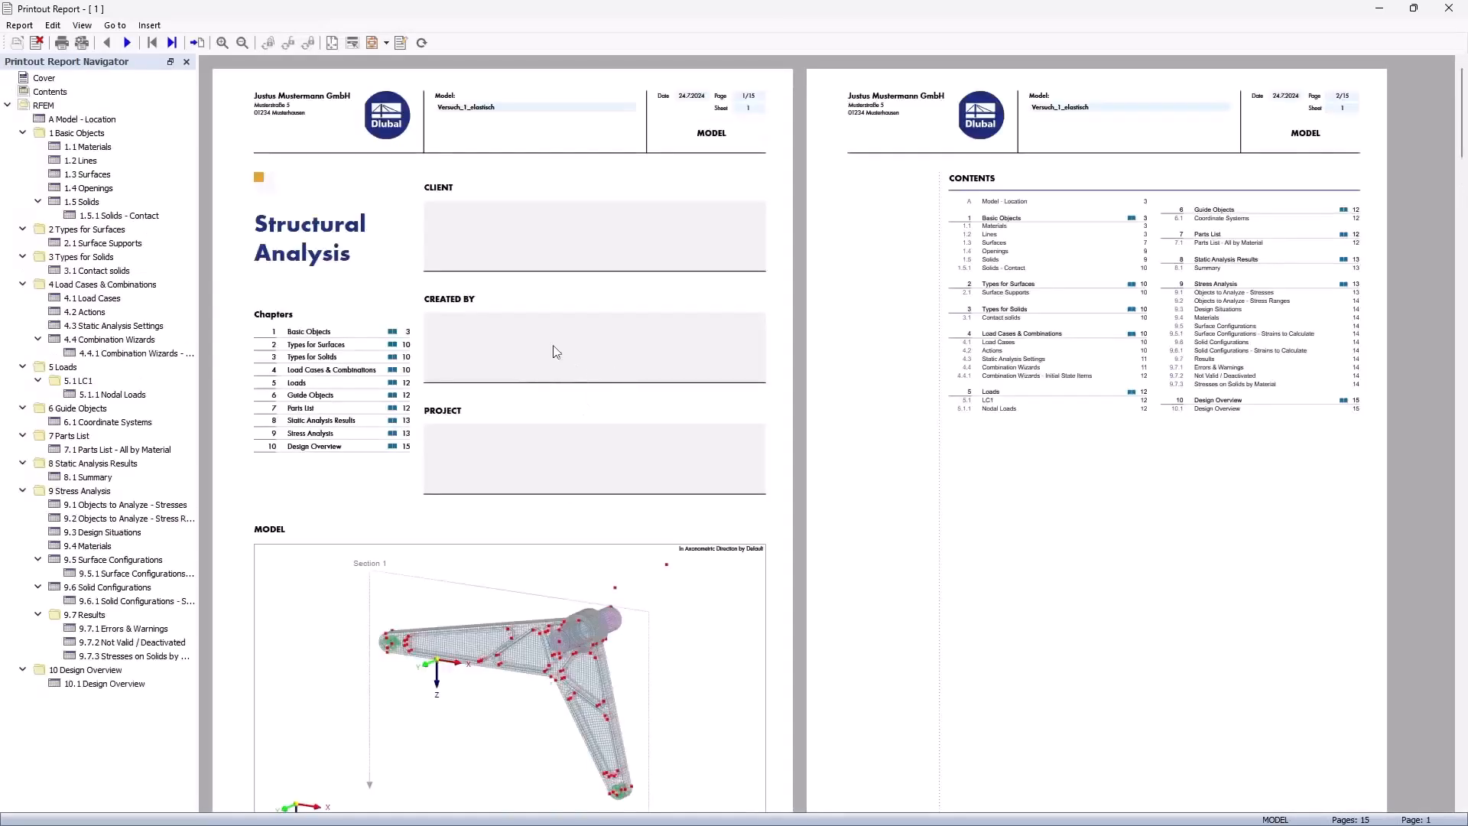
Step: Look through the printout report from the cover and contents to the materials and lines tables and the following pages
scroll(591, 250, down, 1)
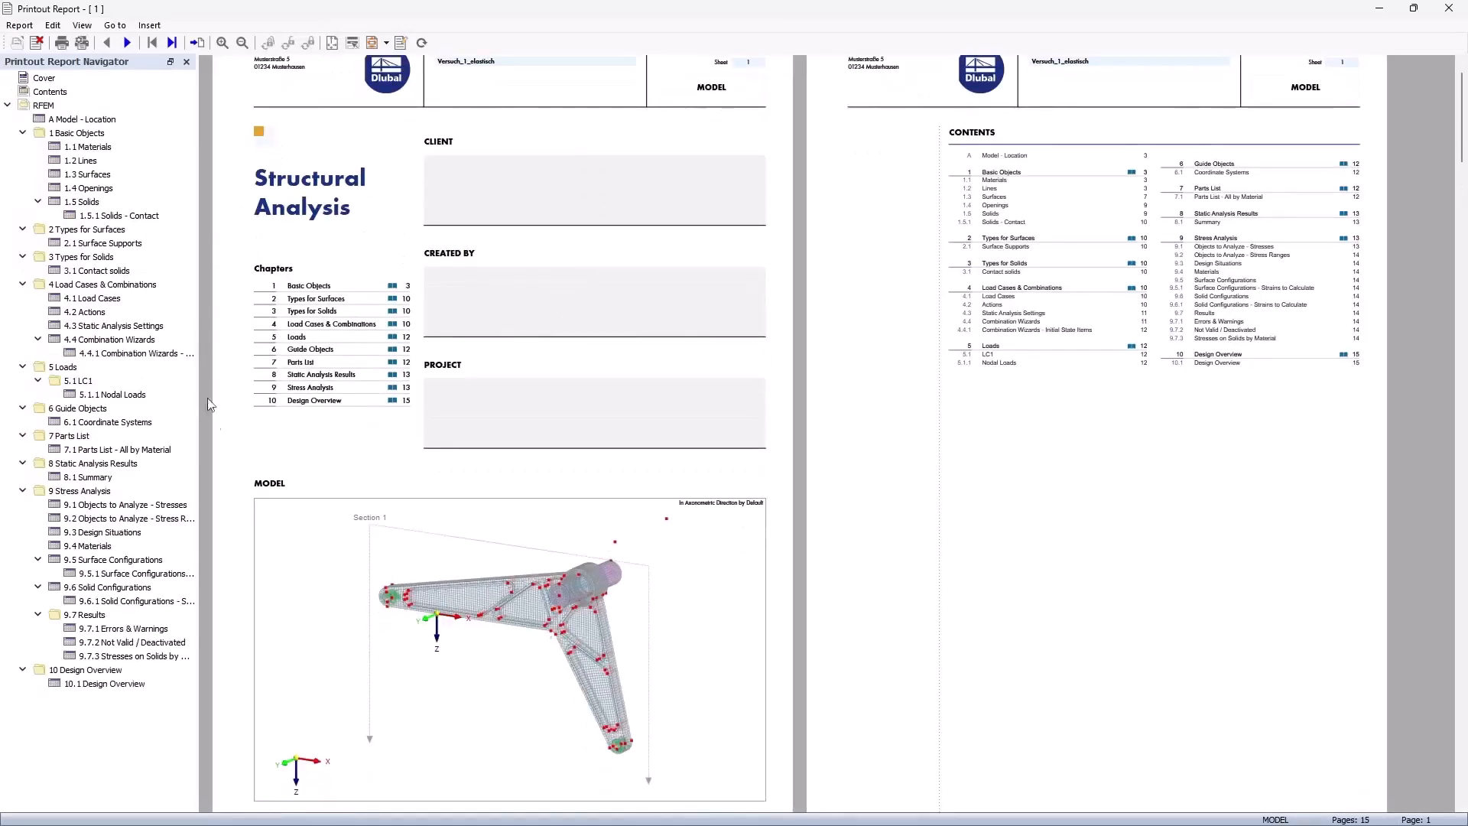
scroll(583, 421, down, 1)
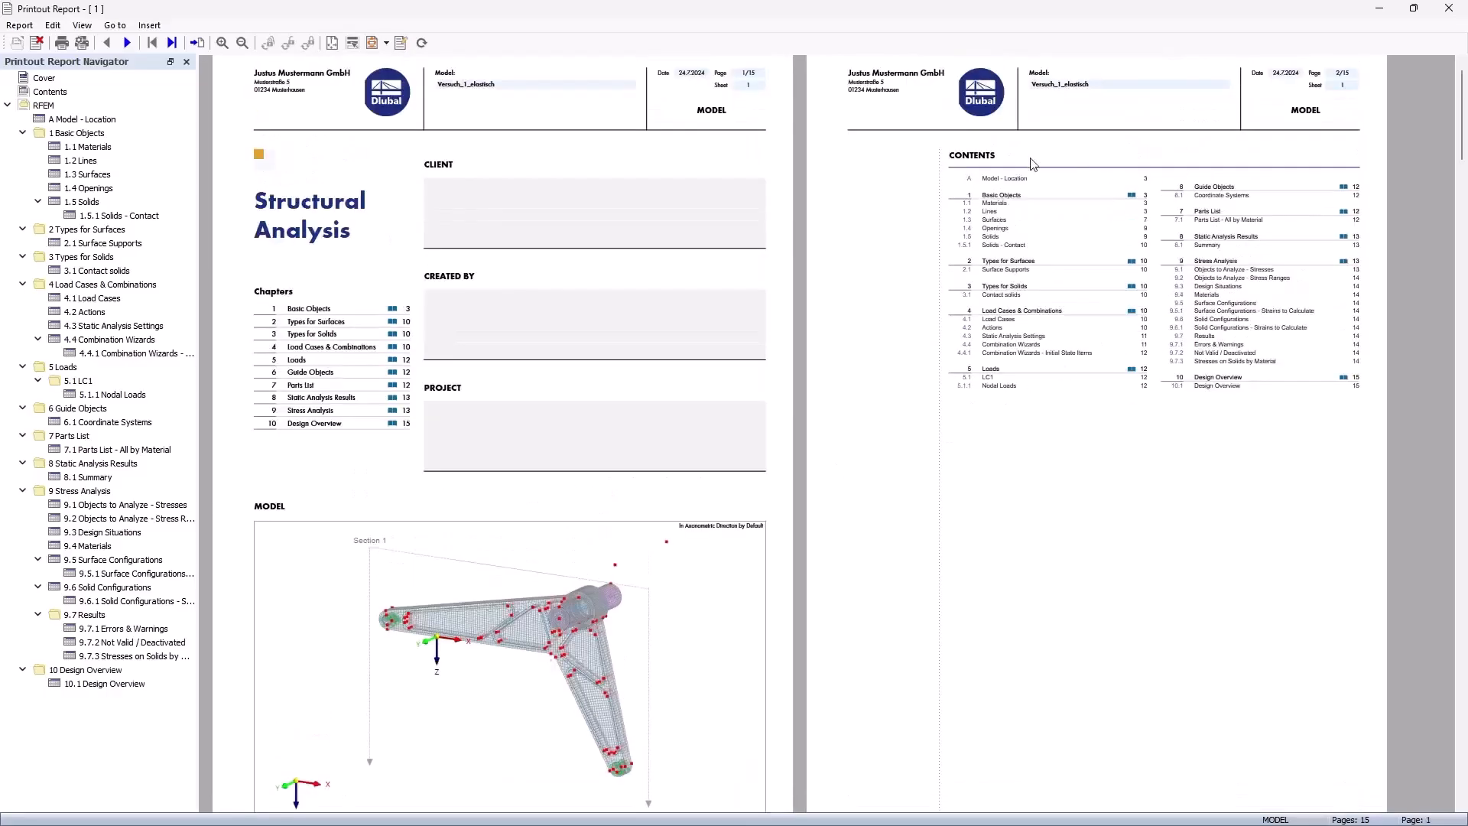
scroll(1042, 331, down, 10)
scroll(452, 329, down, 5)
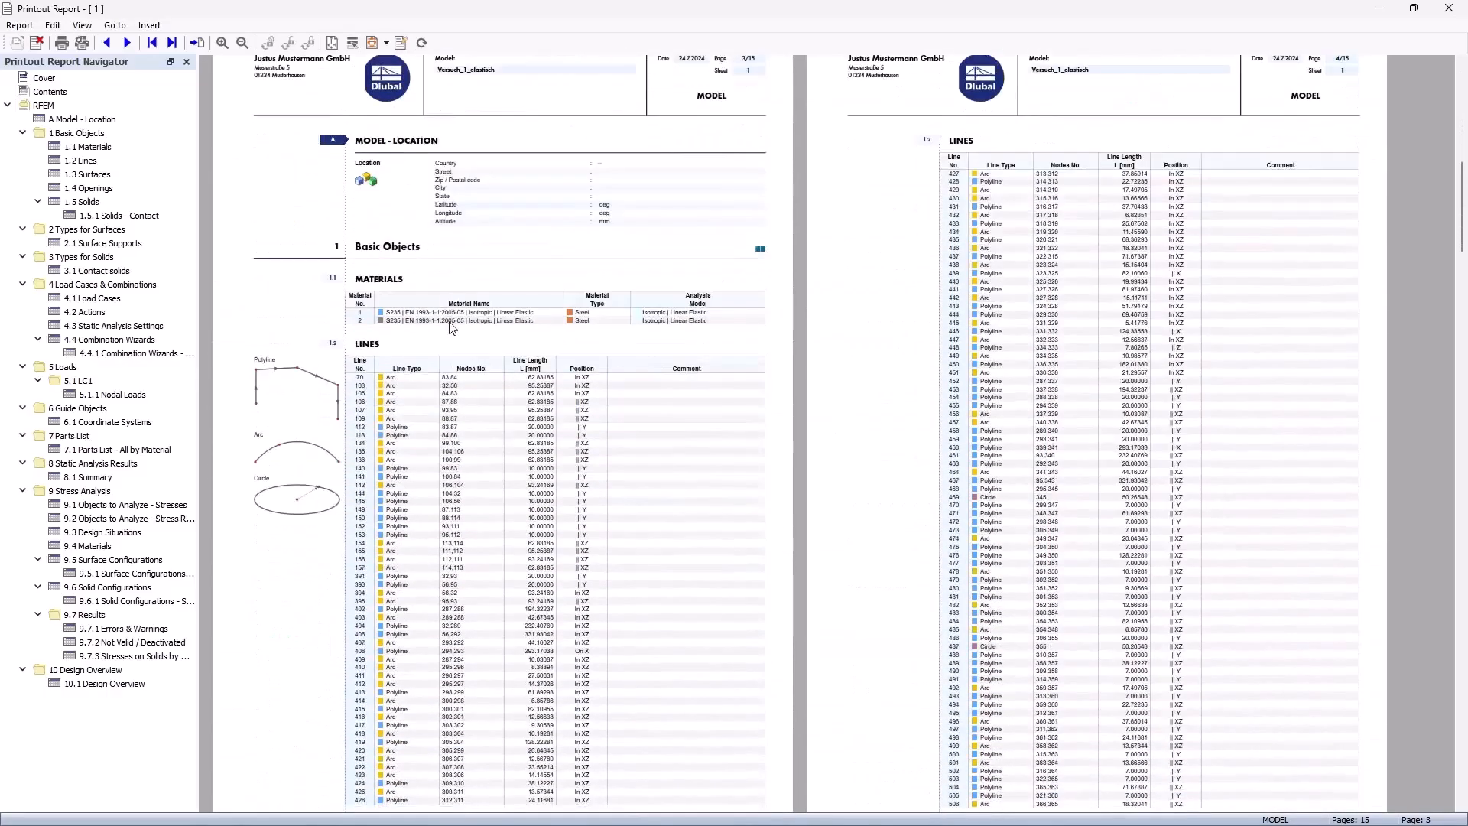
click(392, 300)
click(450, 433)
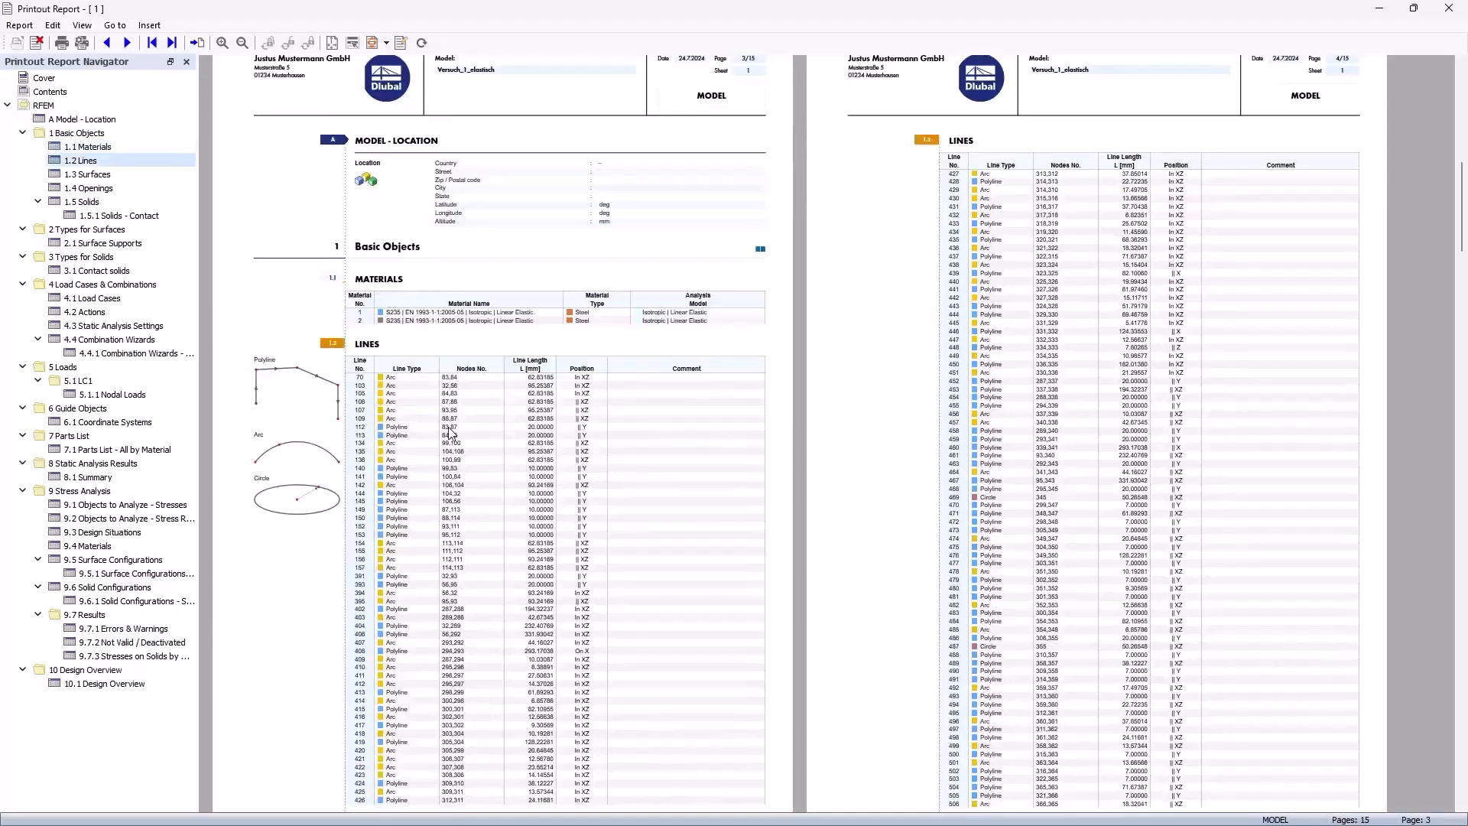
scroll(1012, 256, down, 14)
drag(1460, 284, 1445, 466)
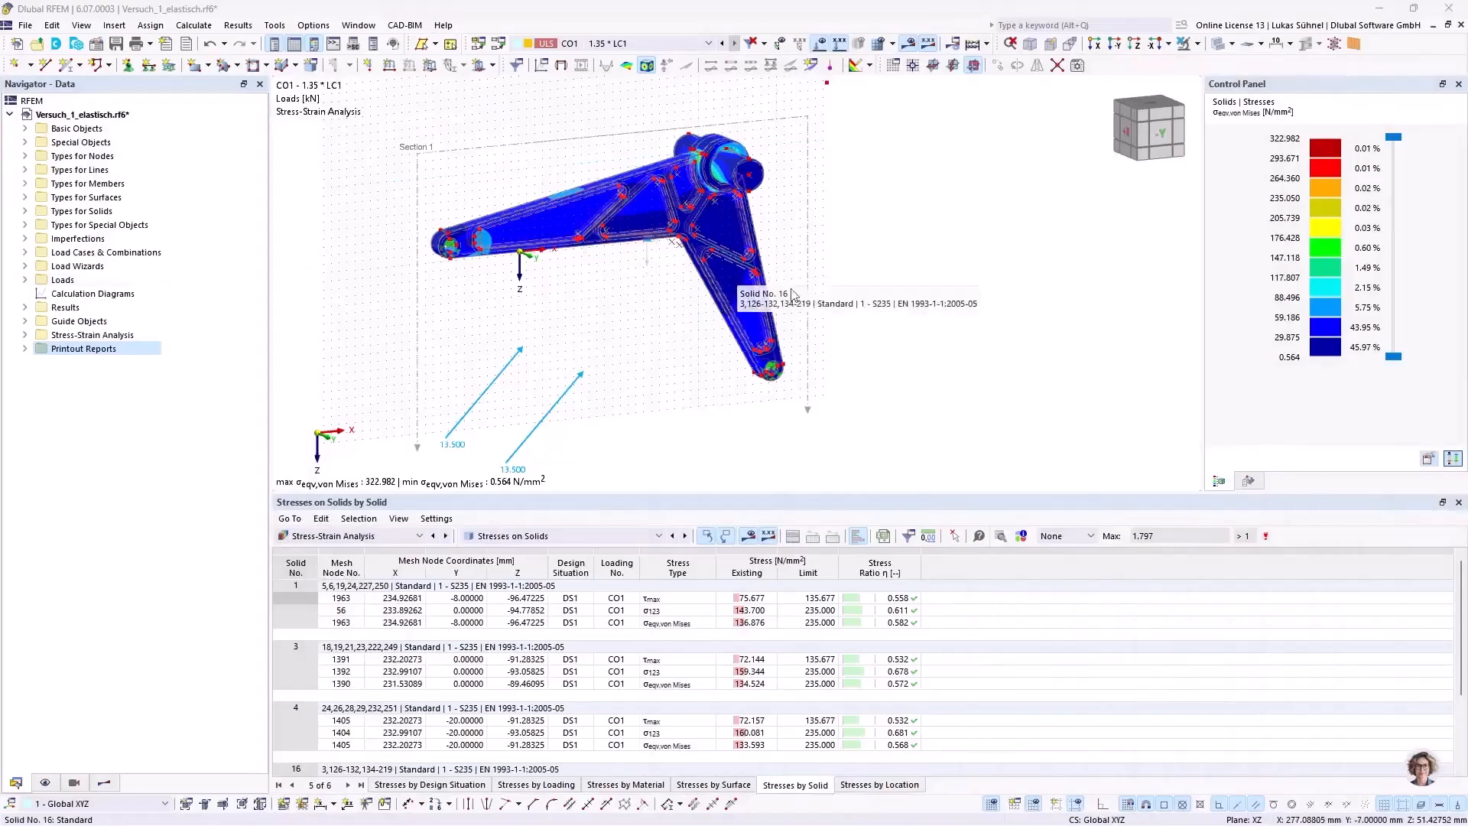
Step: Turn off the stress results and loads in the graphics and display the component as a solid rendered model
middle_drag(403, 322, 594, 387)
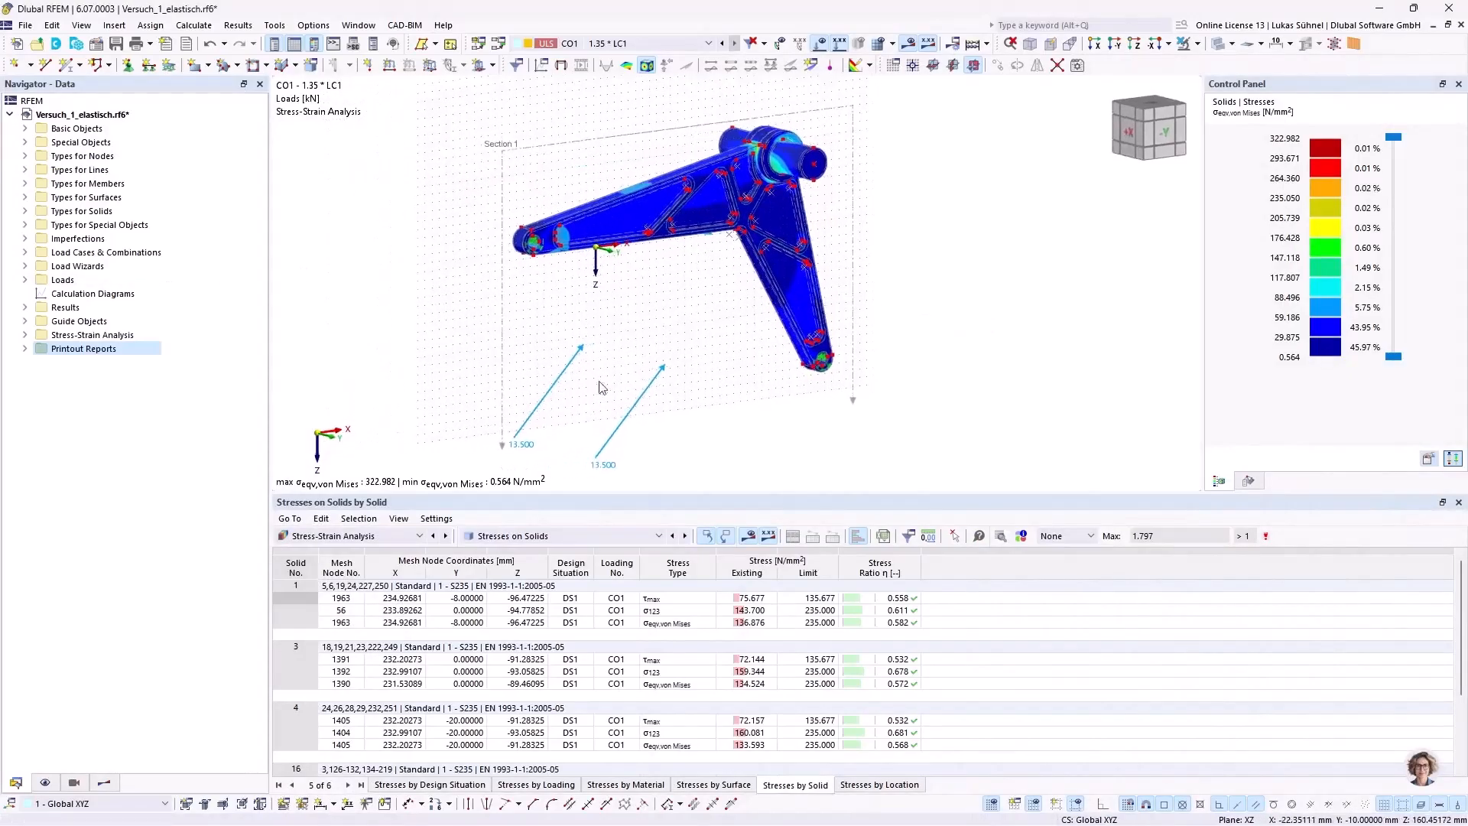
click(908, 46)
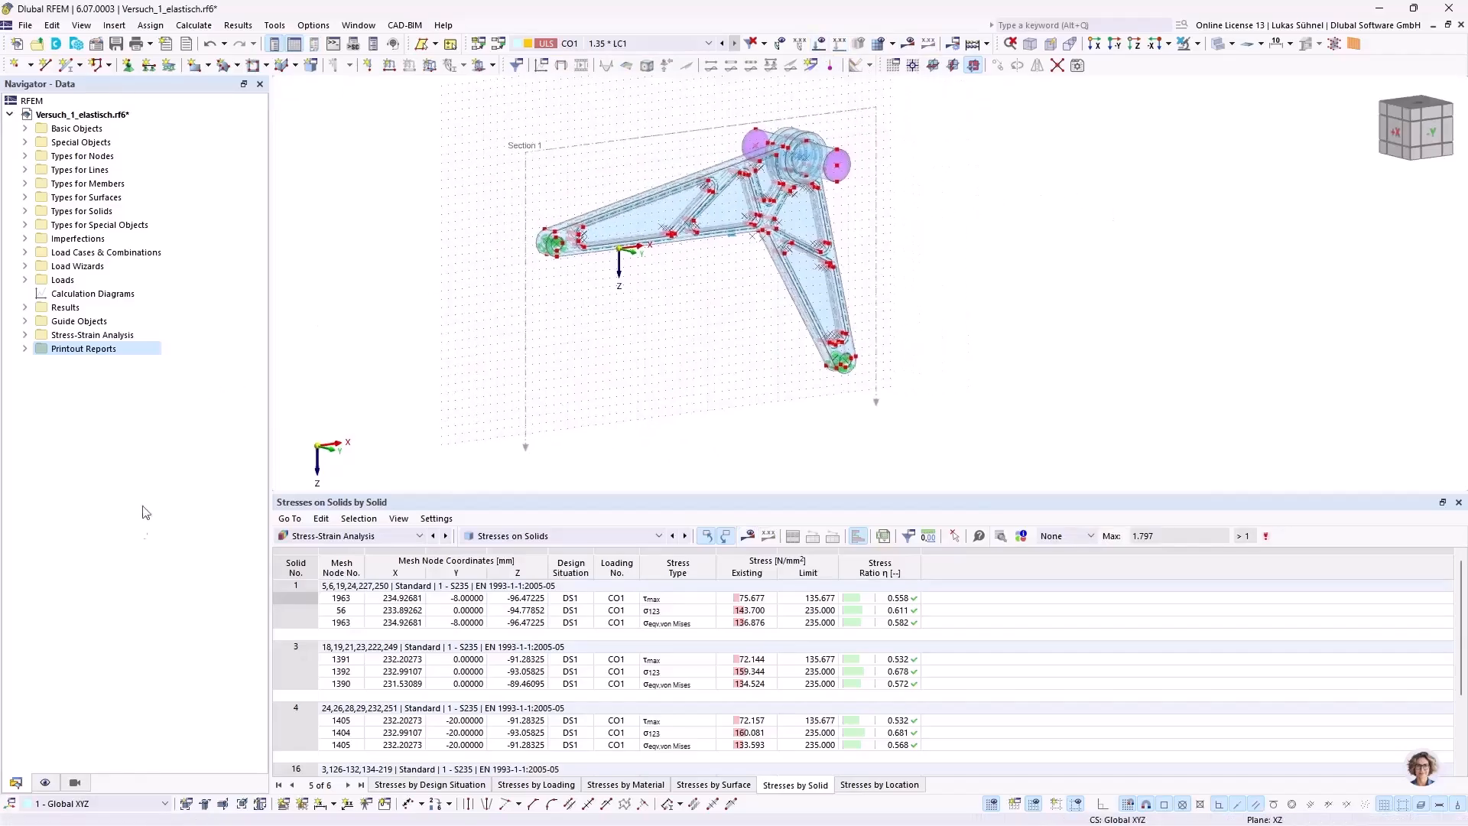
click(76, 783)
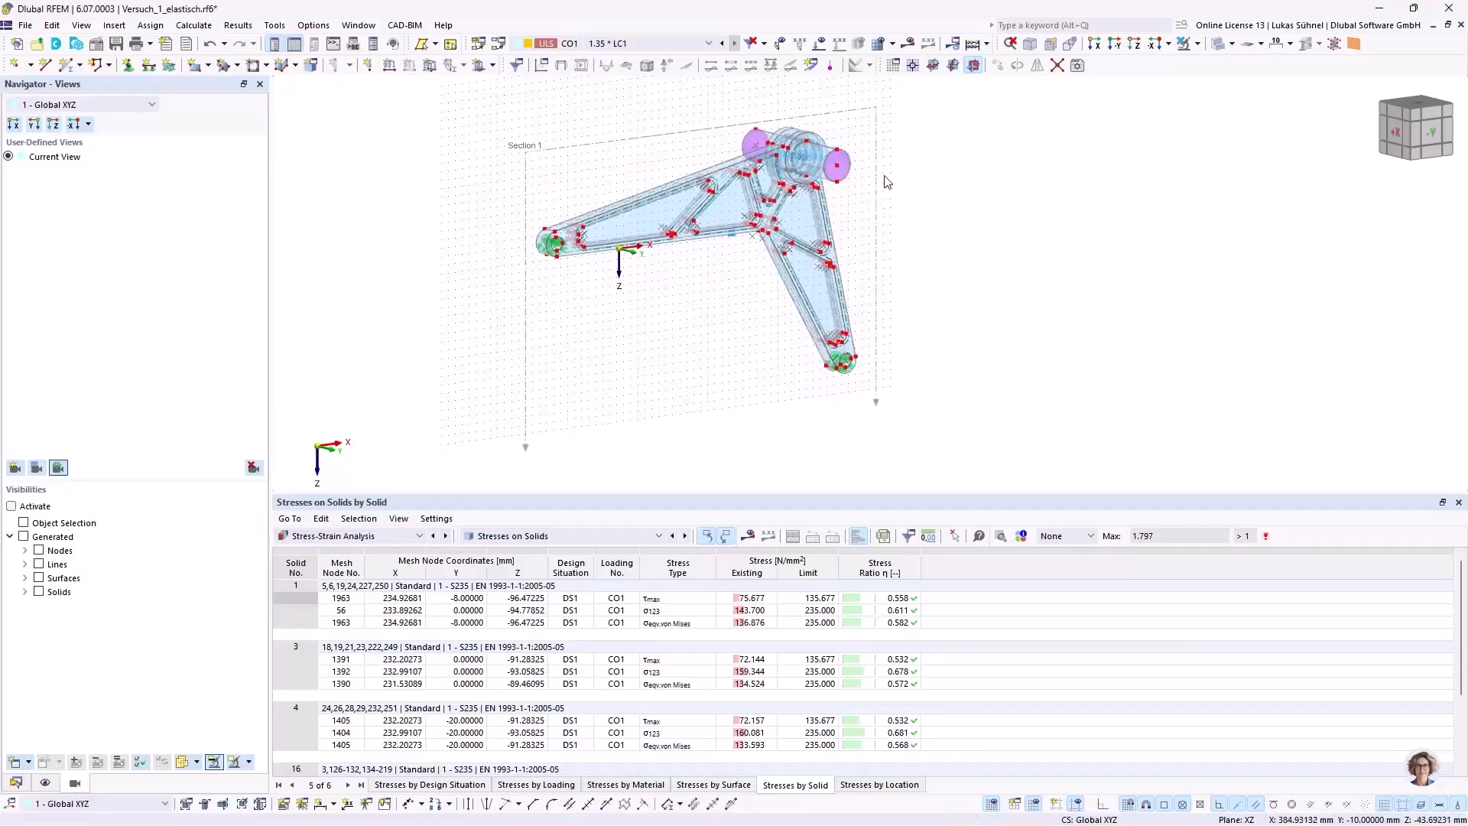
click(1223, 45)
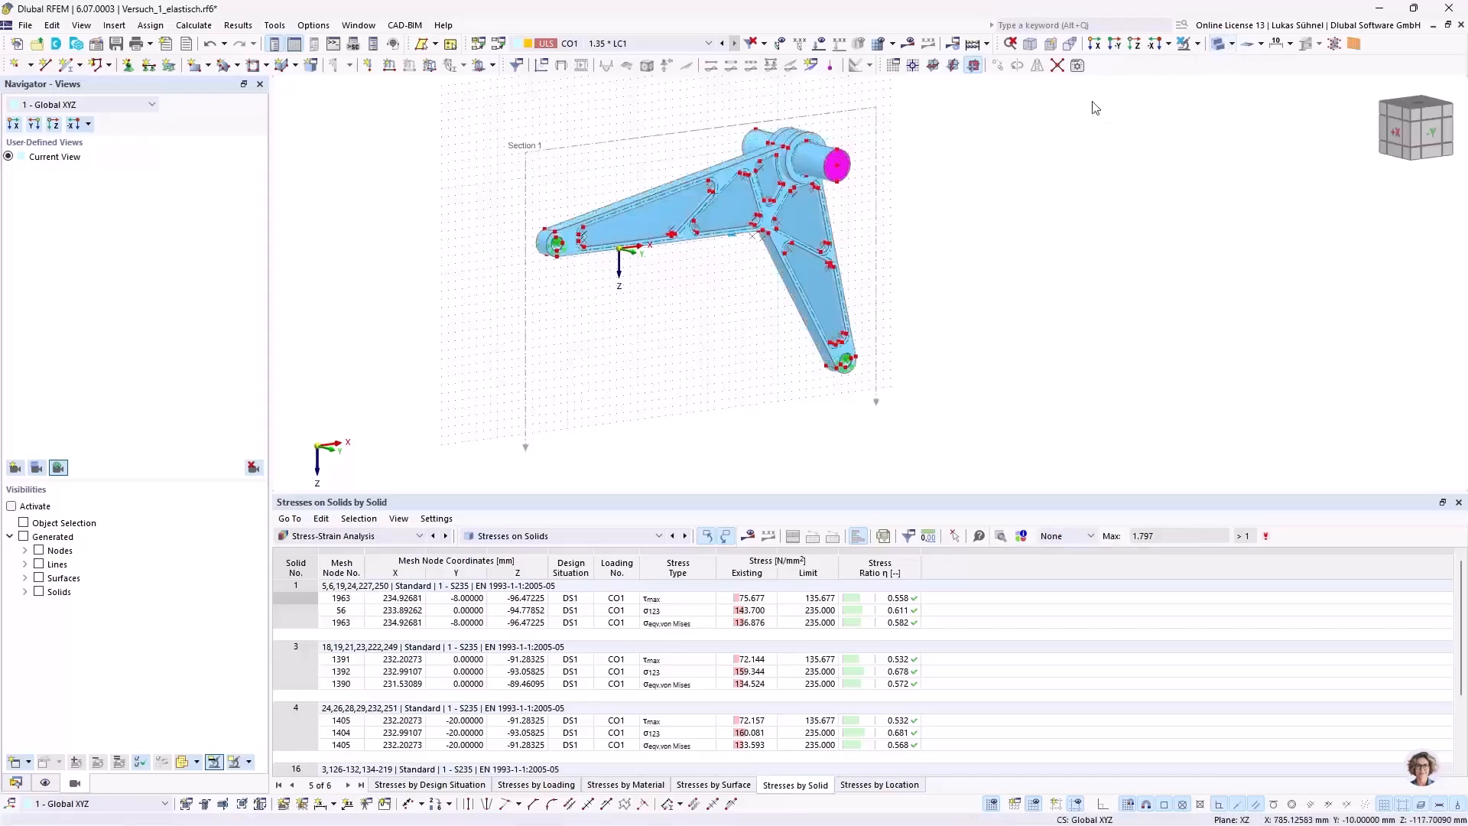
middle_drag(909, 156, 934, 171)
Step: Hide the result objects so that the section plane is not drawn with the model
click(19, 783)
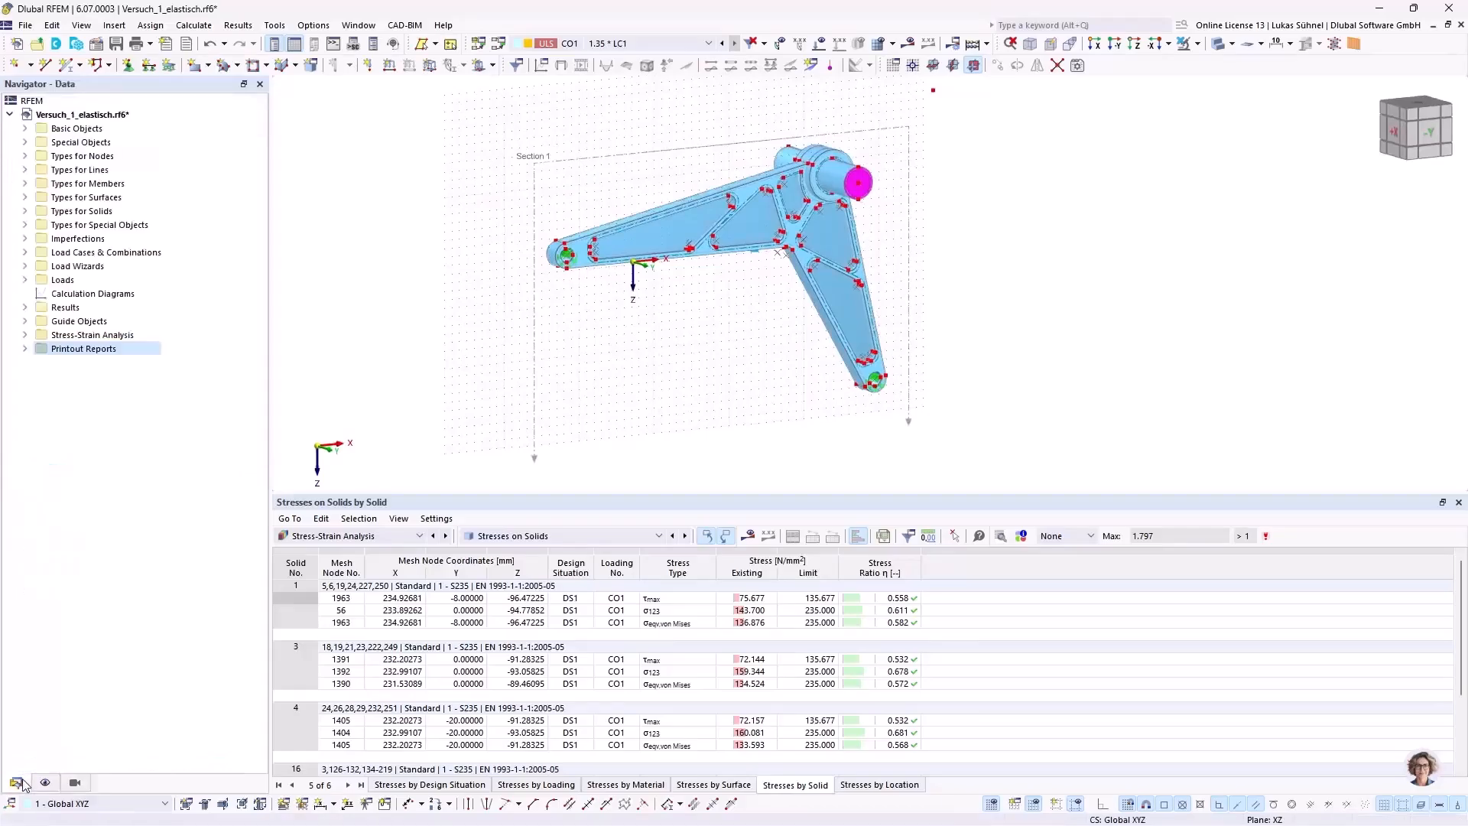
click(28, 323)
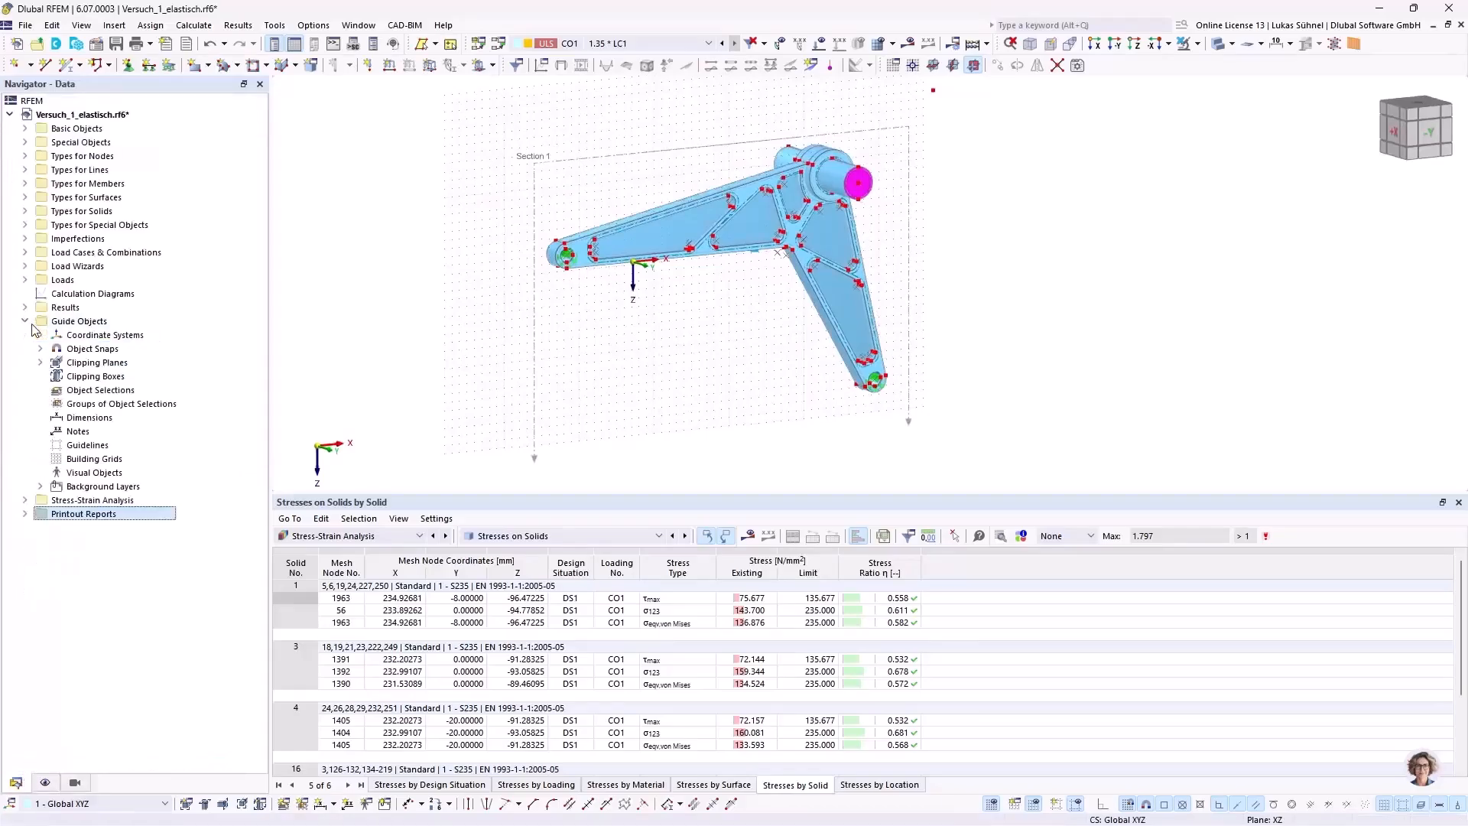
click(26, 306)
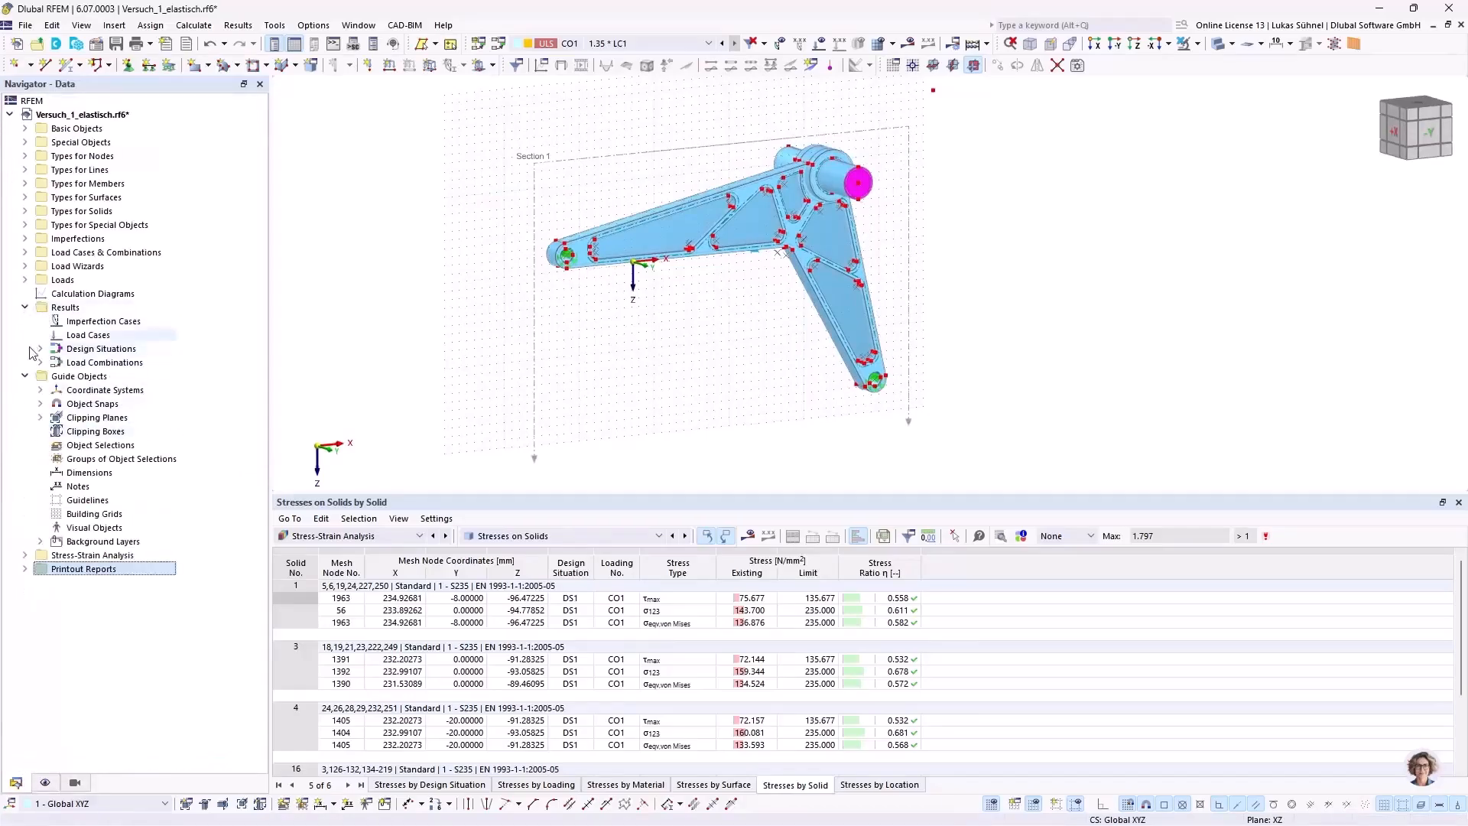
click(45, 782)
scroll(88, 568, down, 3)
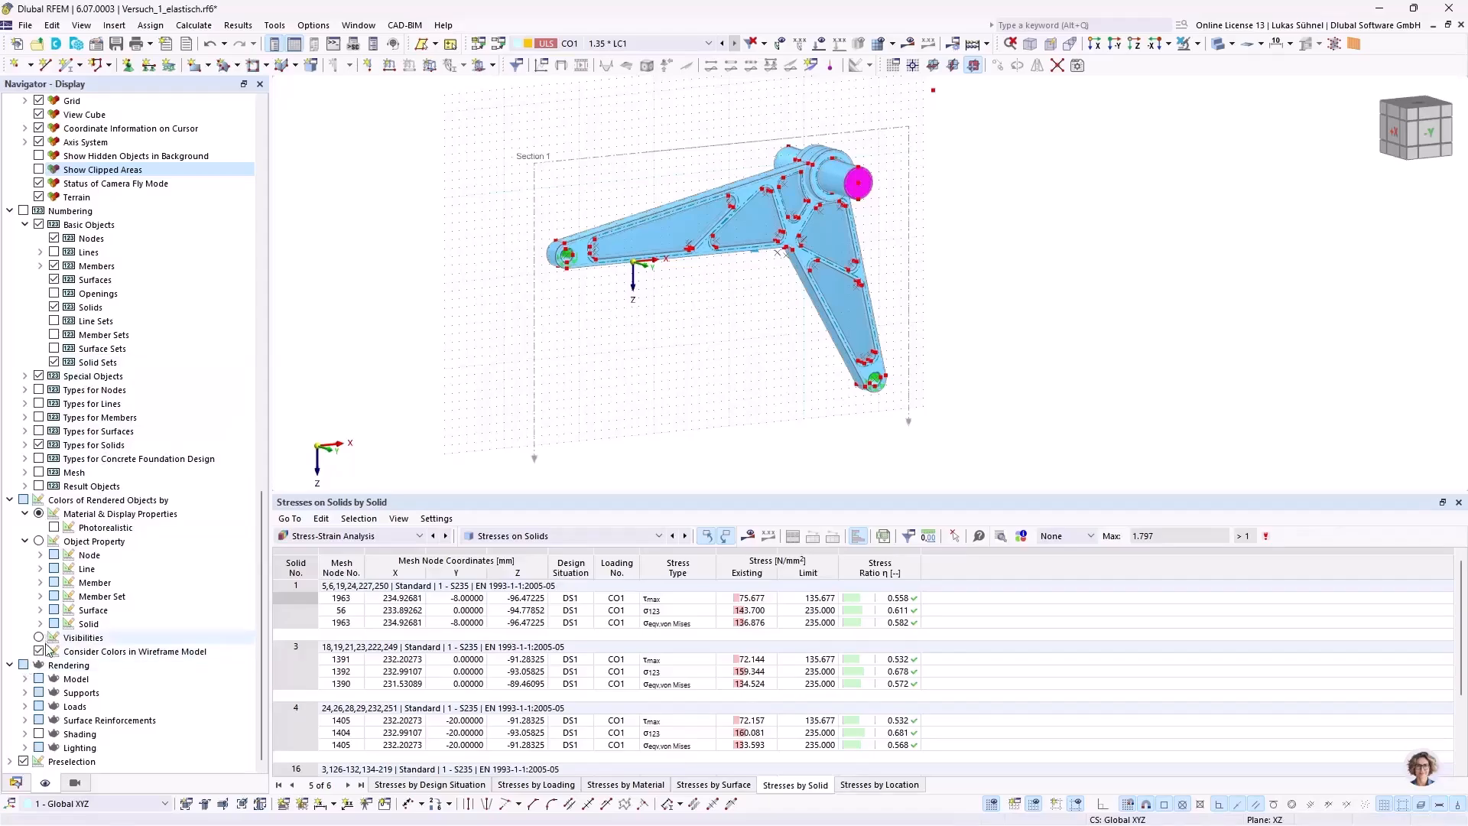
scroll(128, 448, up, 3)
scroll(128, 447, up, 6)
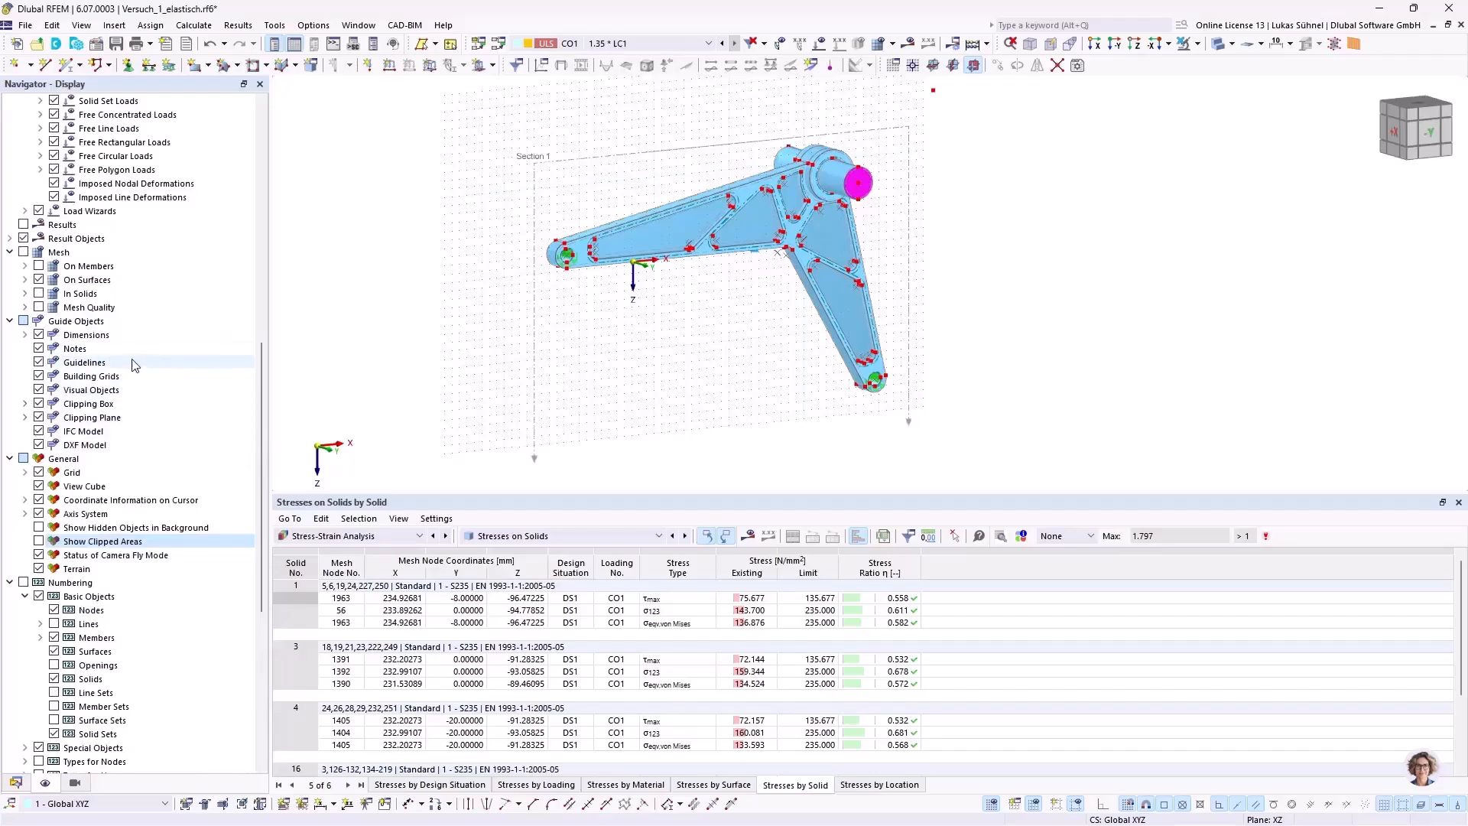
scroll(134, 364, up, 4)
click(24, 403)
Step: Send the current axonometric model view to printout report 1 as a window-filling, full-page-height graphic
middle_drag(701, 354, 610, 370)
scroll(590, 341, up, 2)
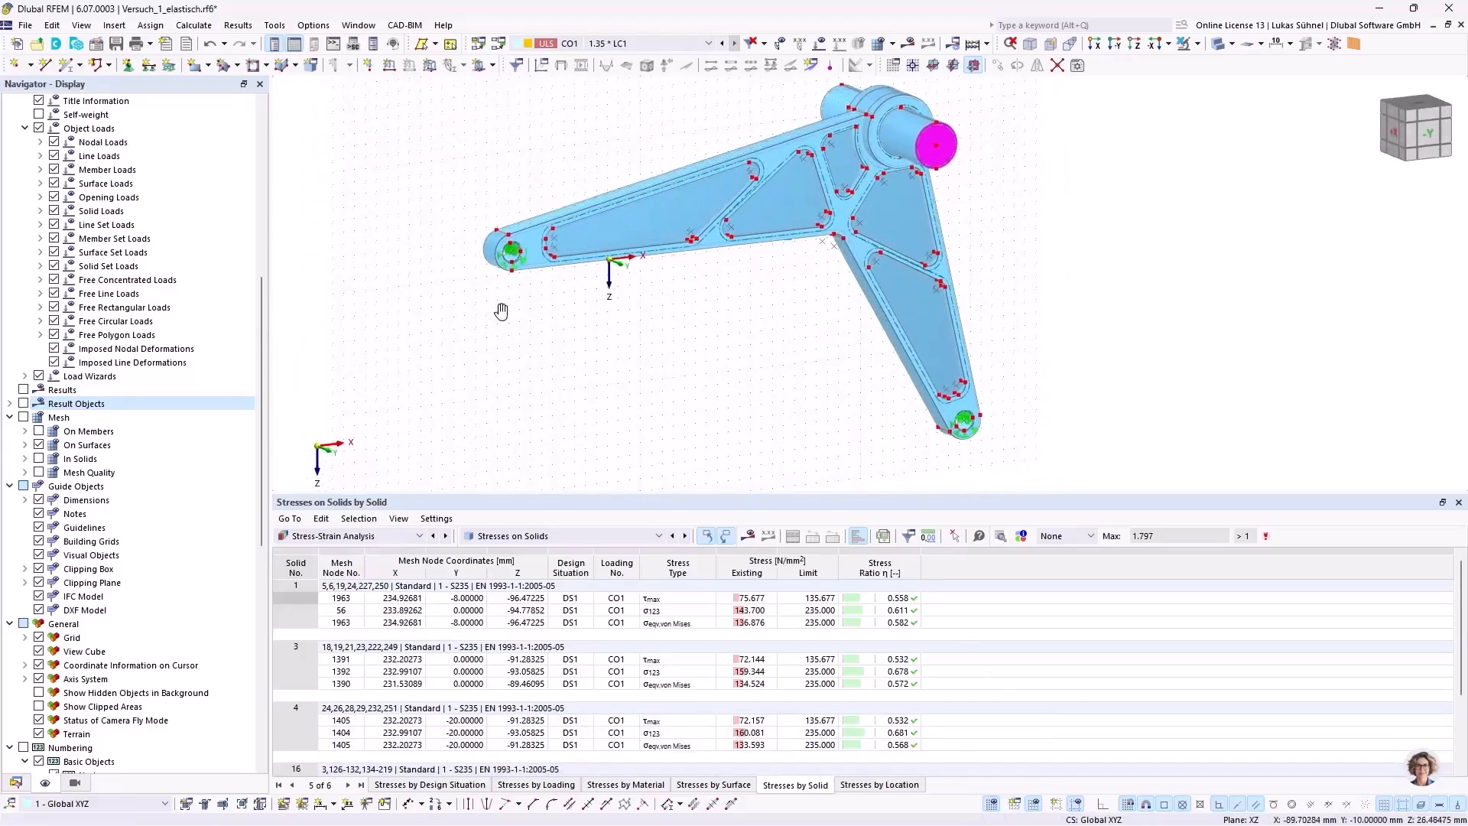
middle_drag(504, 305, 490, 342)
scroll(463, 308, down, 1)
middle_drag(276, 190, 281, 179)
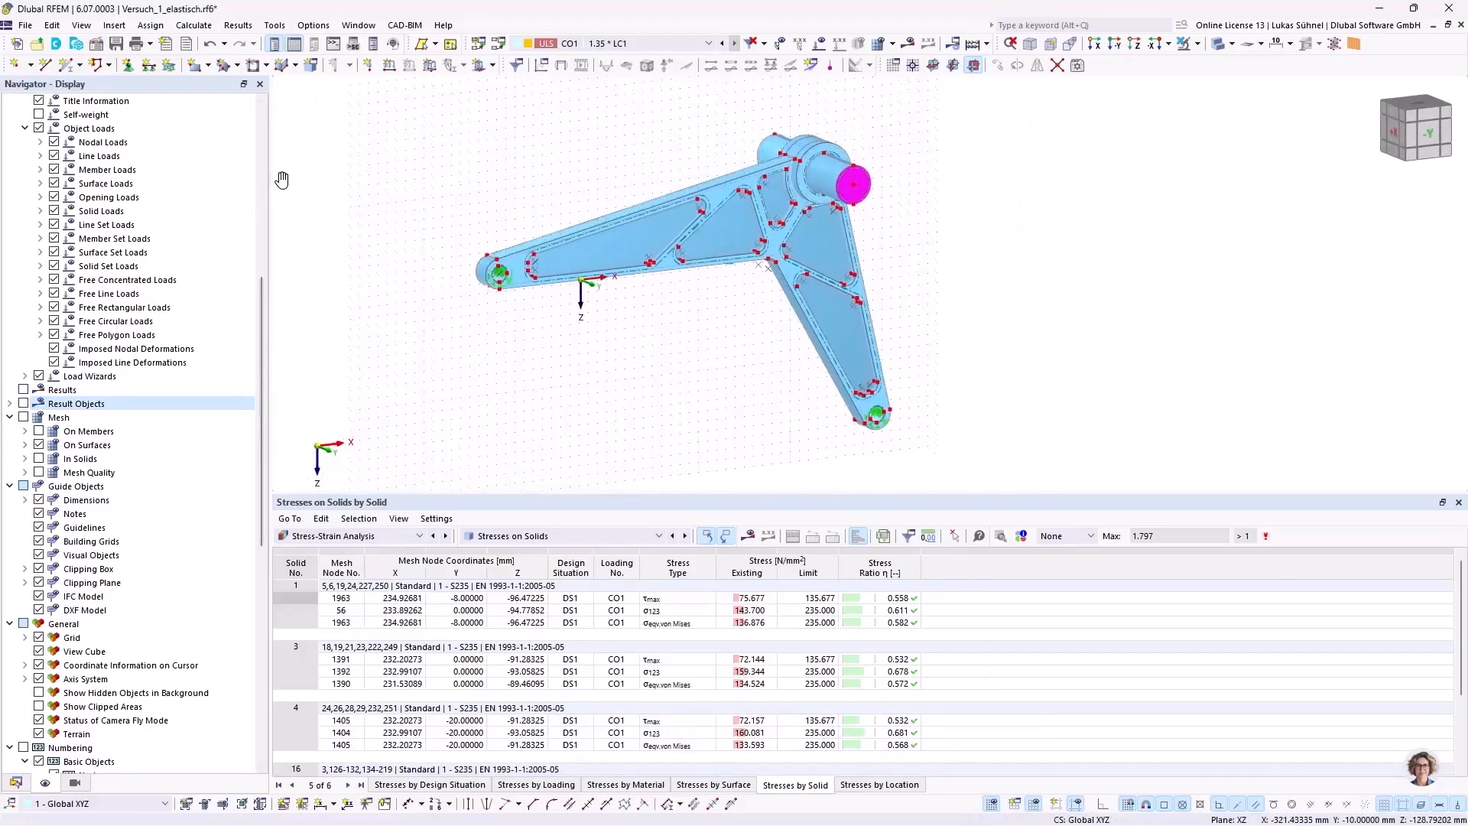
click(151, 45)
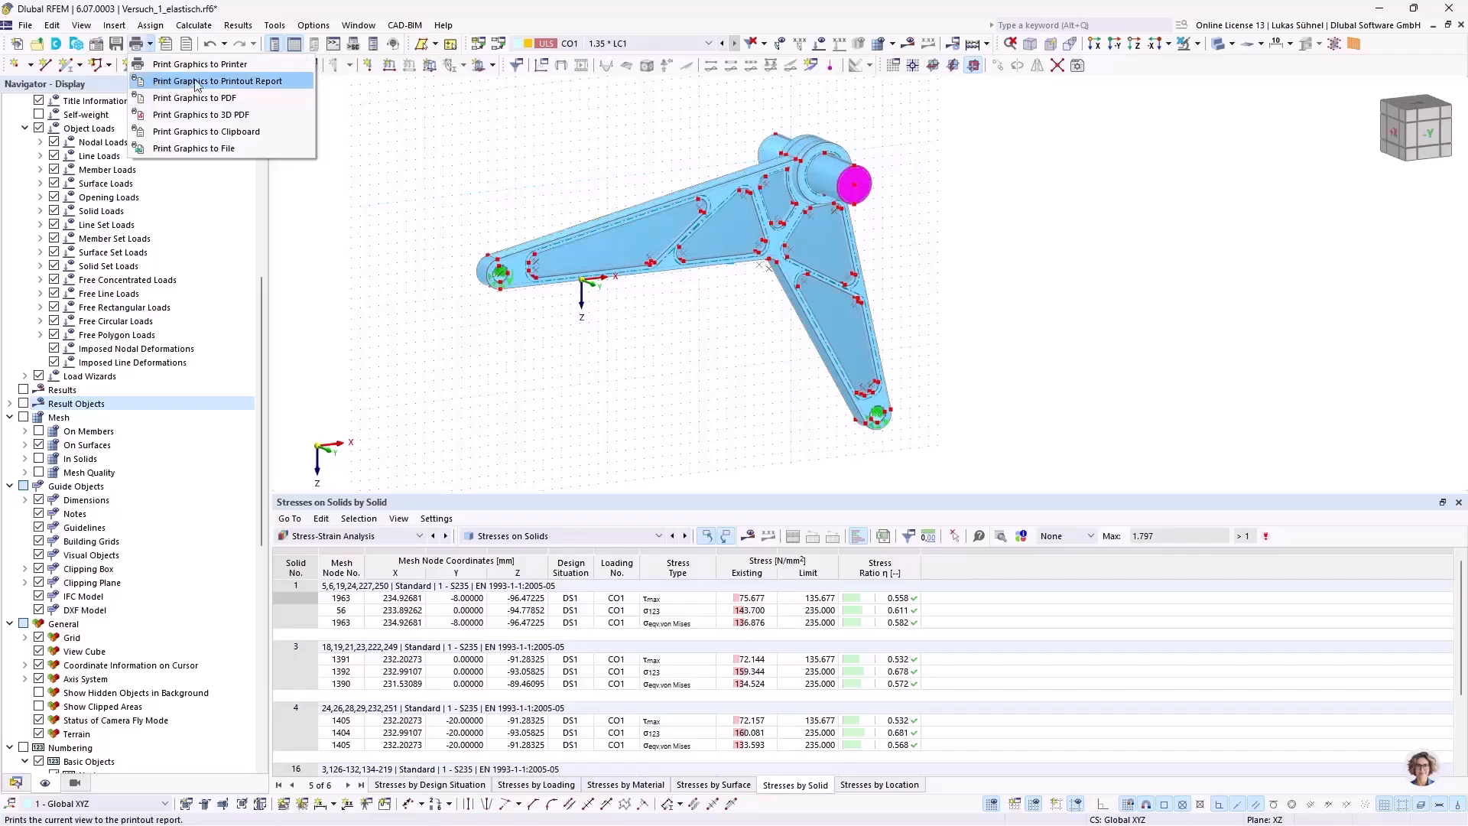
click(232, 81)
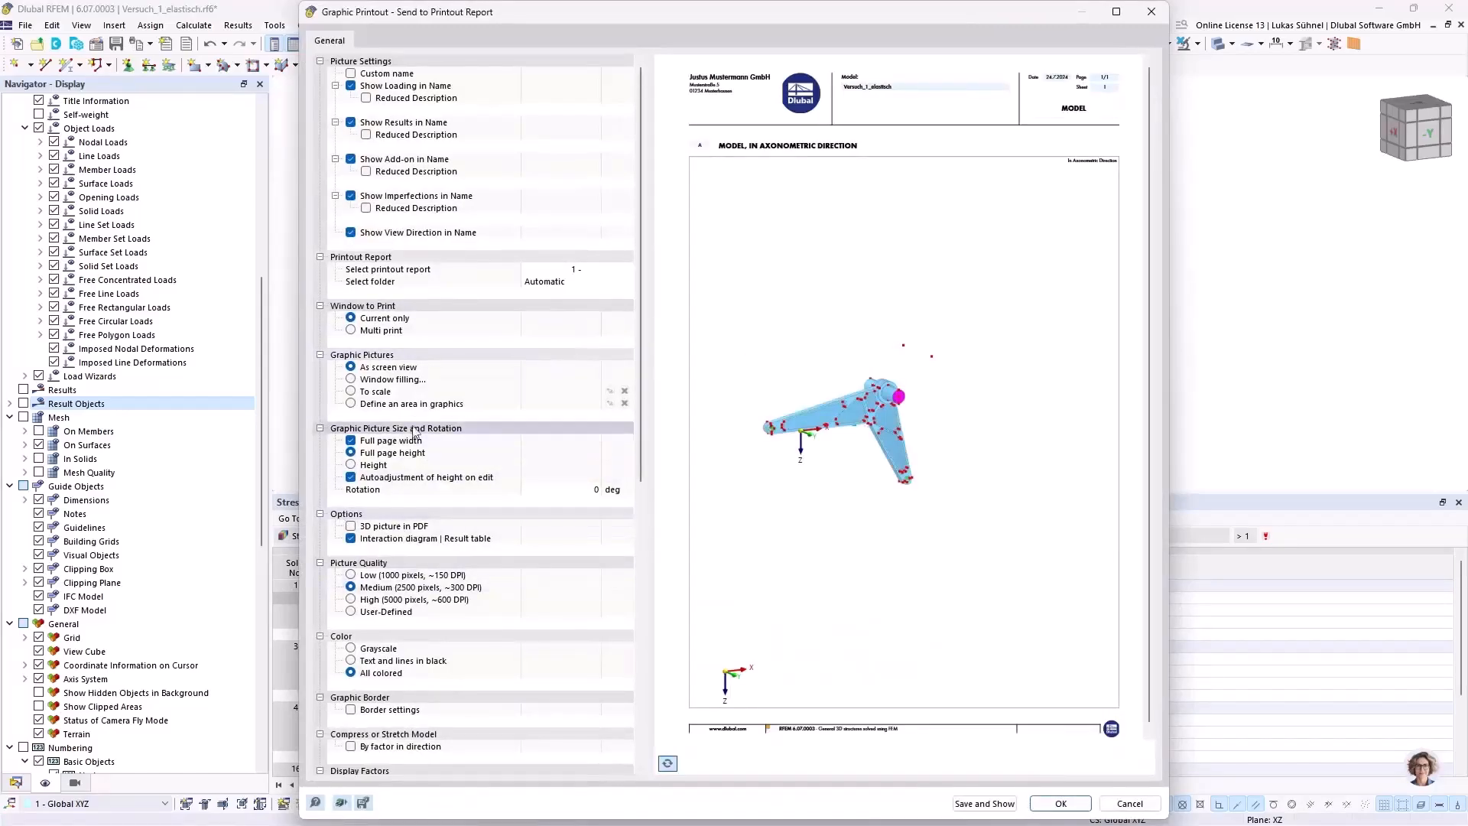
click(352, 380)
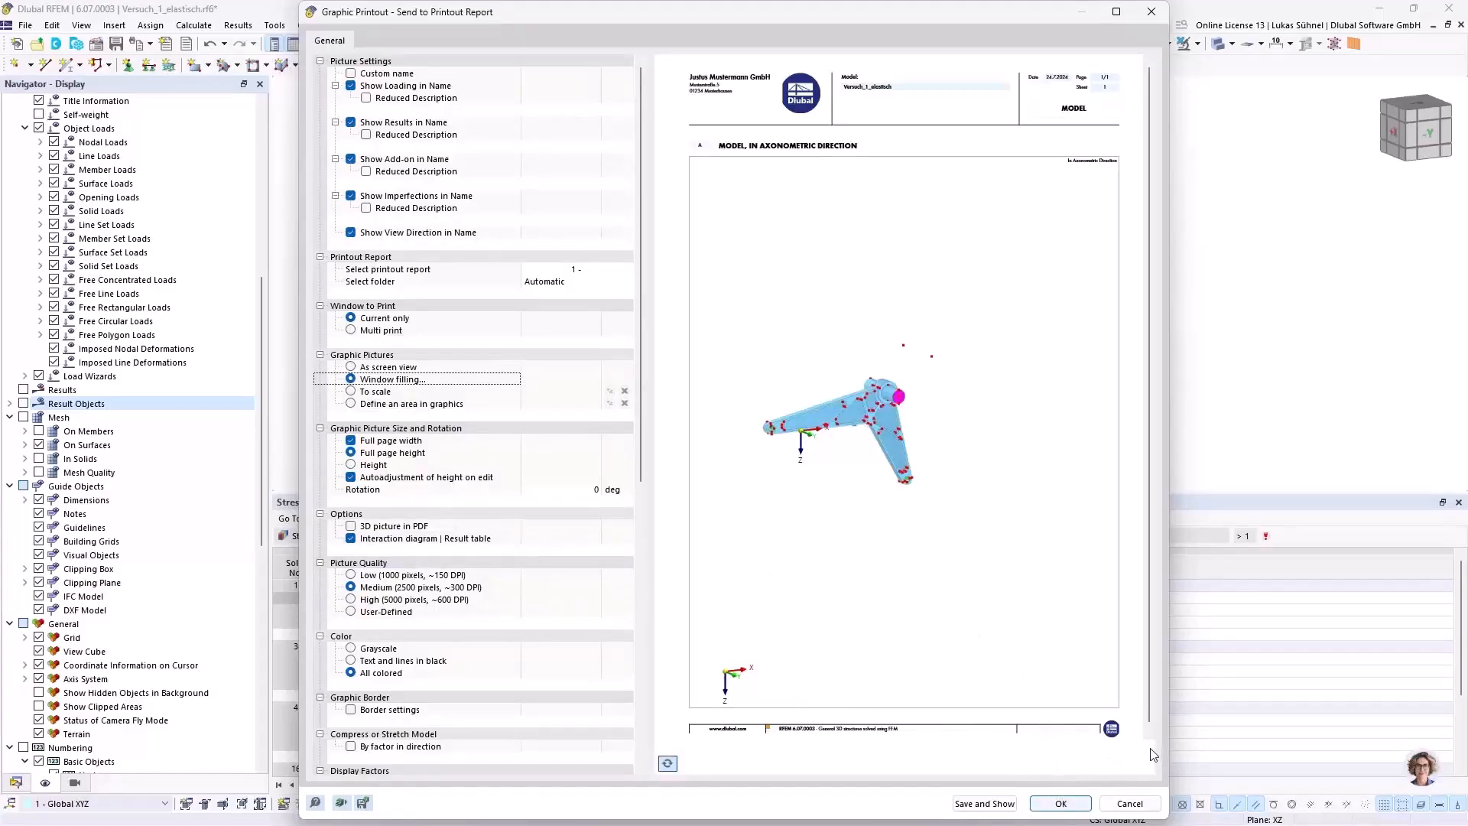
click(1060, 802)
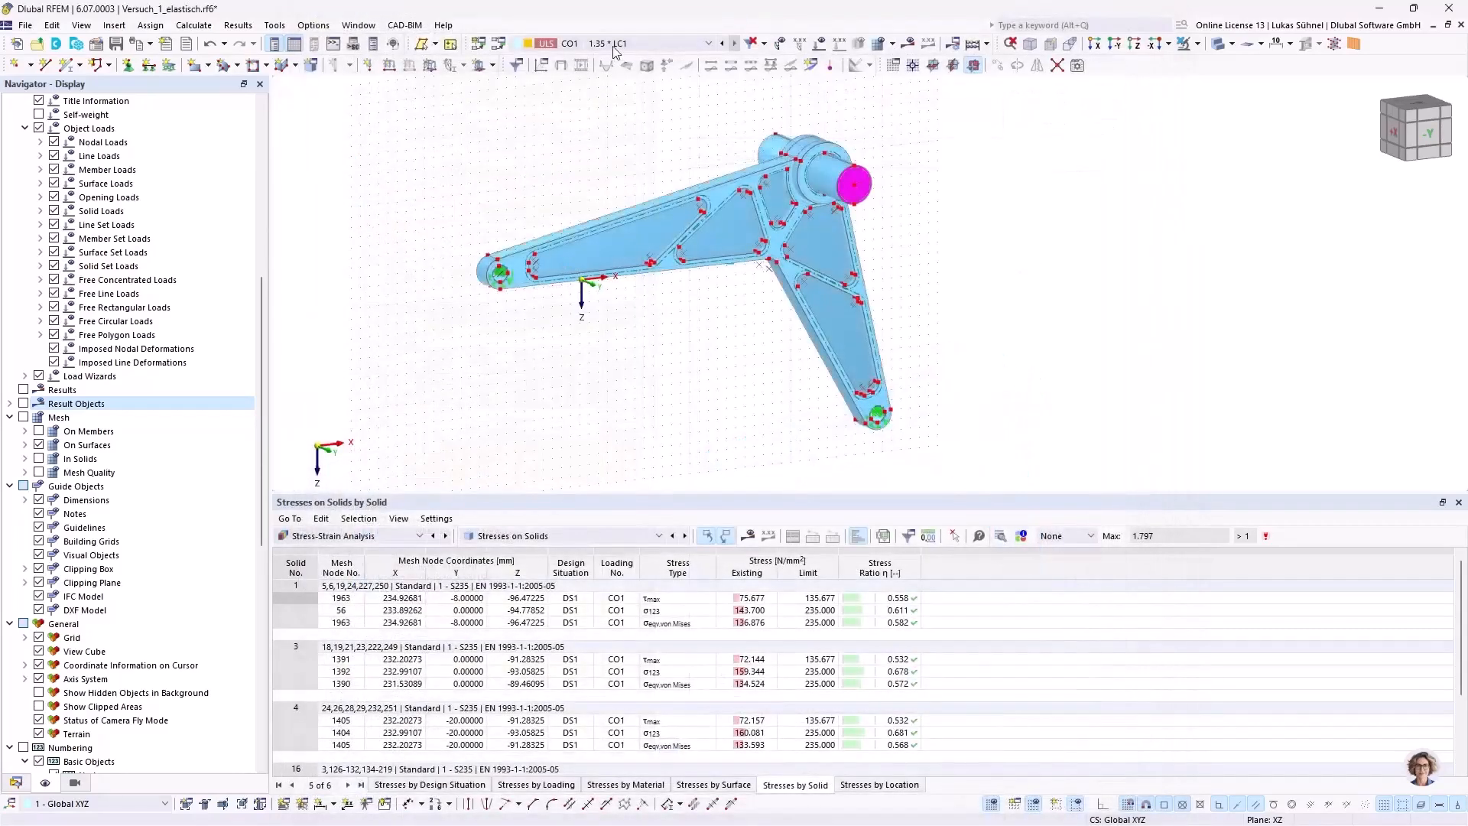
Step: Display load case LC1 with its loads in an axonometric view and hide the grid
click(613, 46)
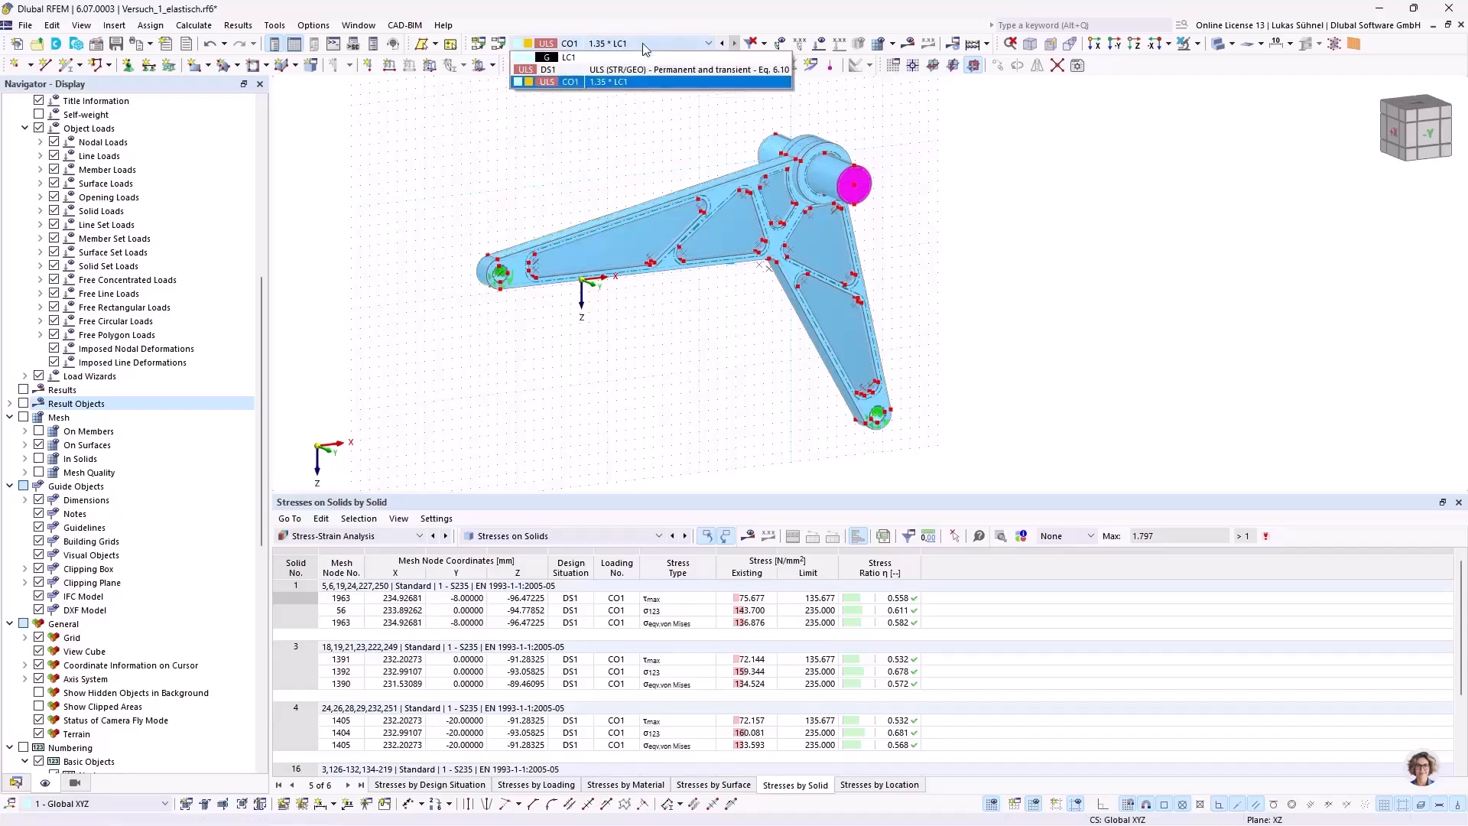
click(627, 63)
click(823, 45)
scroll(707, 359, down, 3)
ctrl+middle_drag(701, 368, 710, 335)
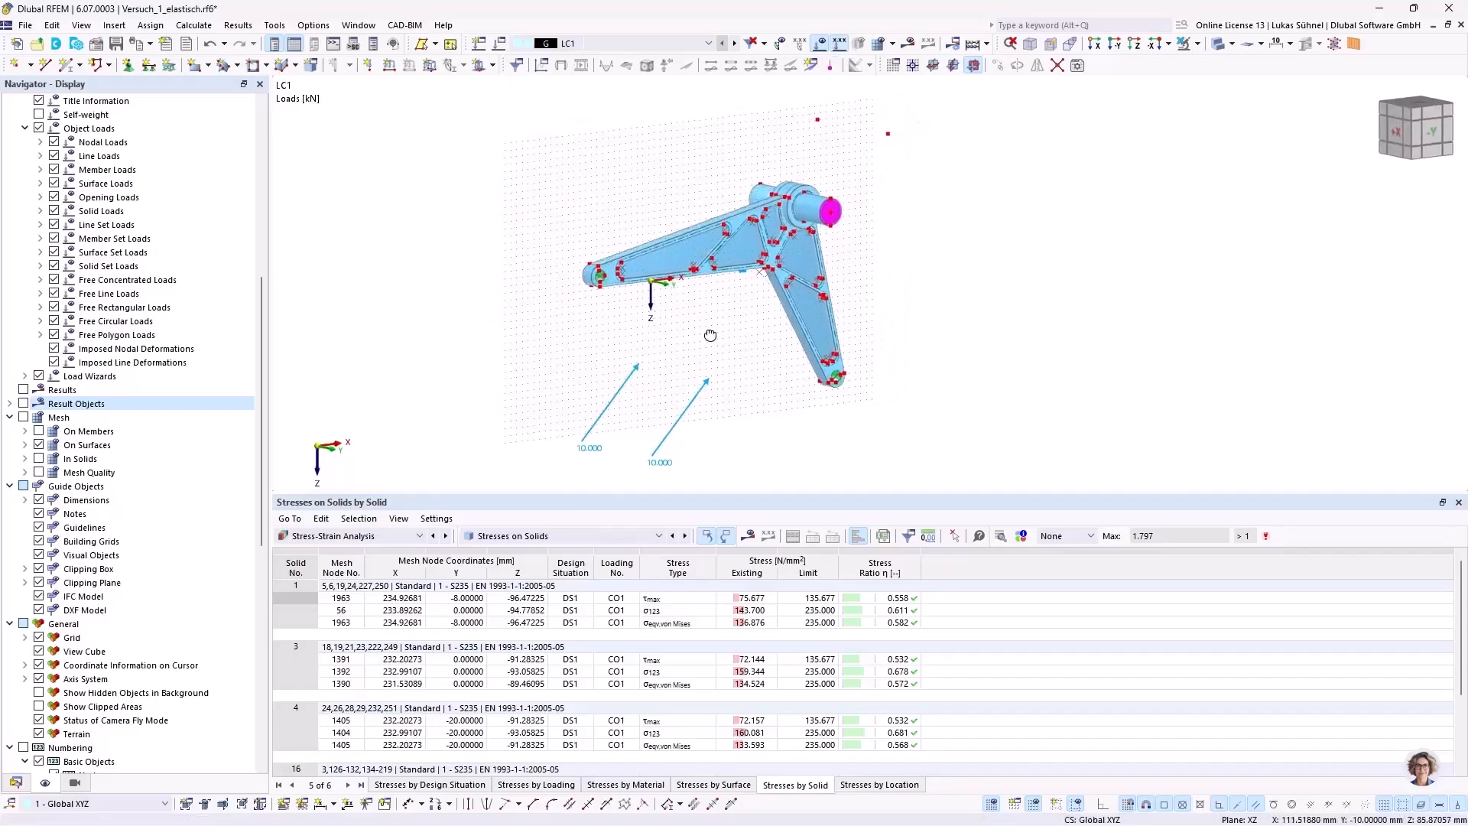
ctrl+middle_drag(601, 419, 685, 380)
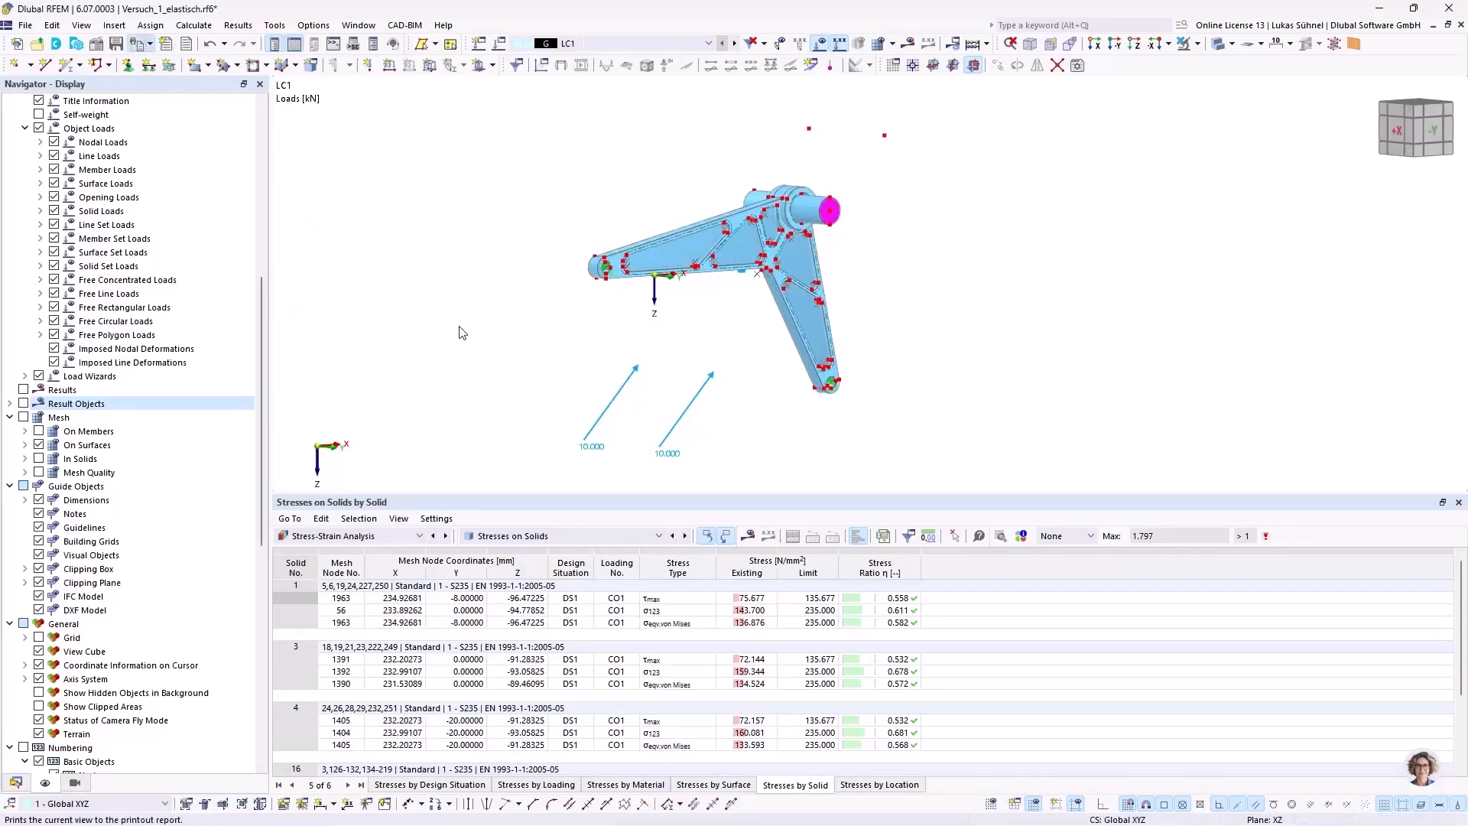
Step: Send the LC1 loading graphic to the printout report, window filling, with a 50% height ratio and height autoadjustment off
key(ctrl+p)
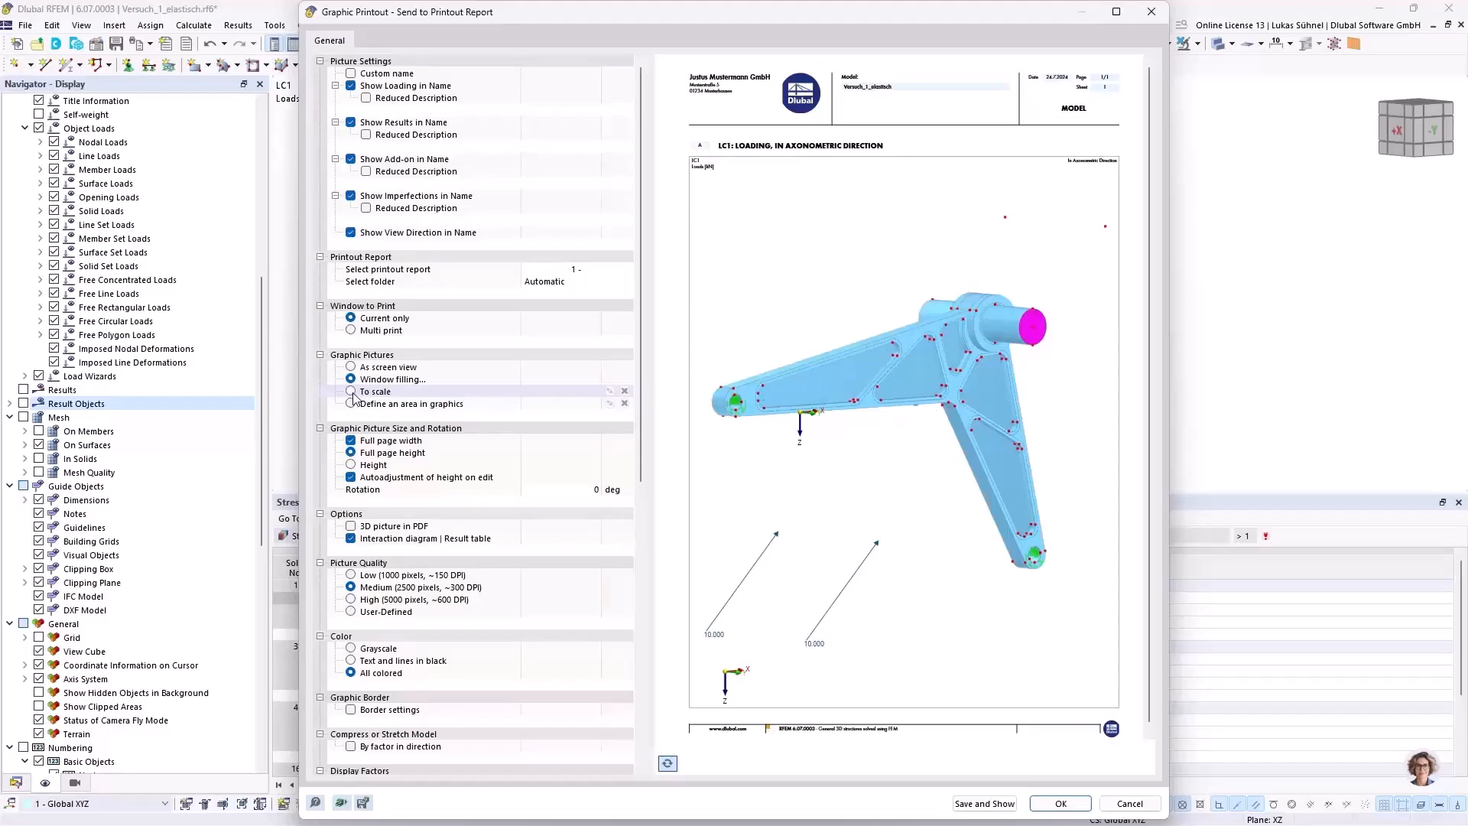
click(351, 464)
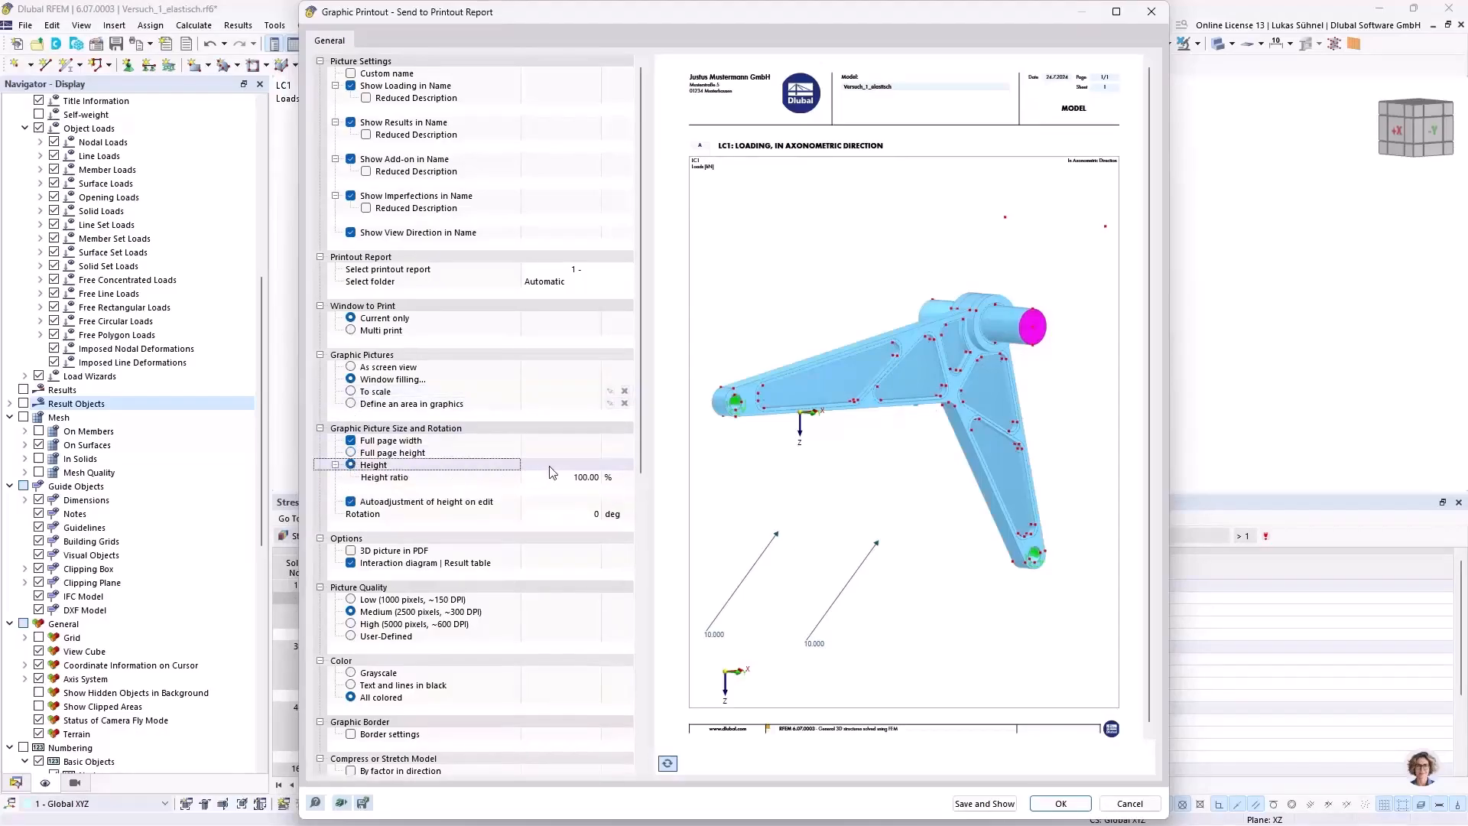
click(558, 477)
text(50)
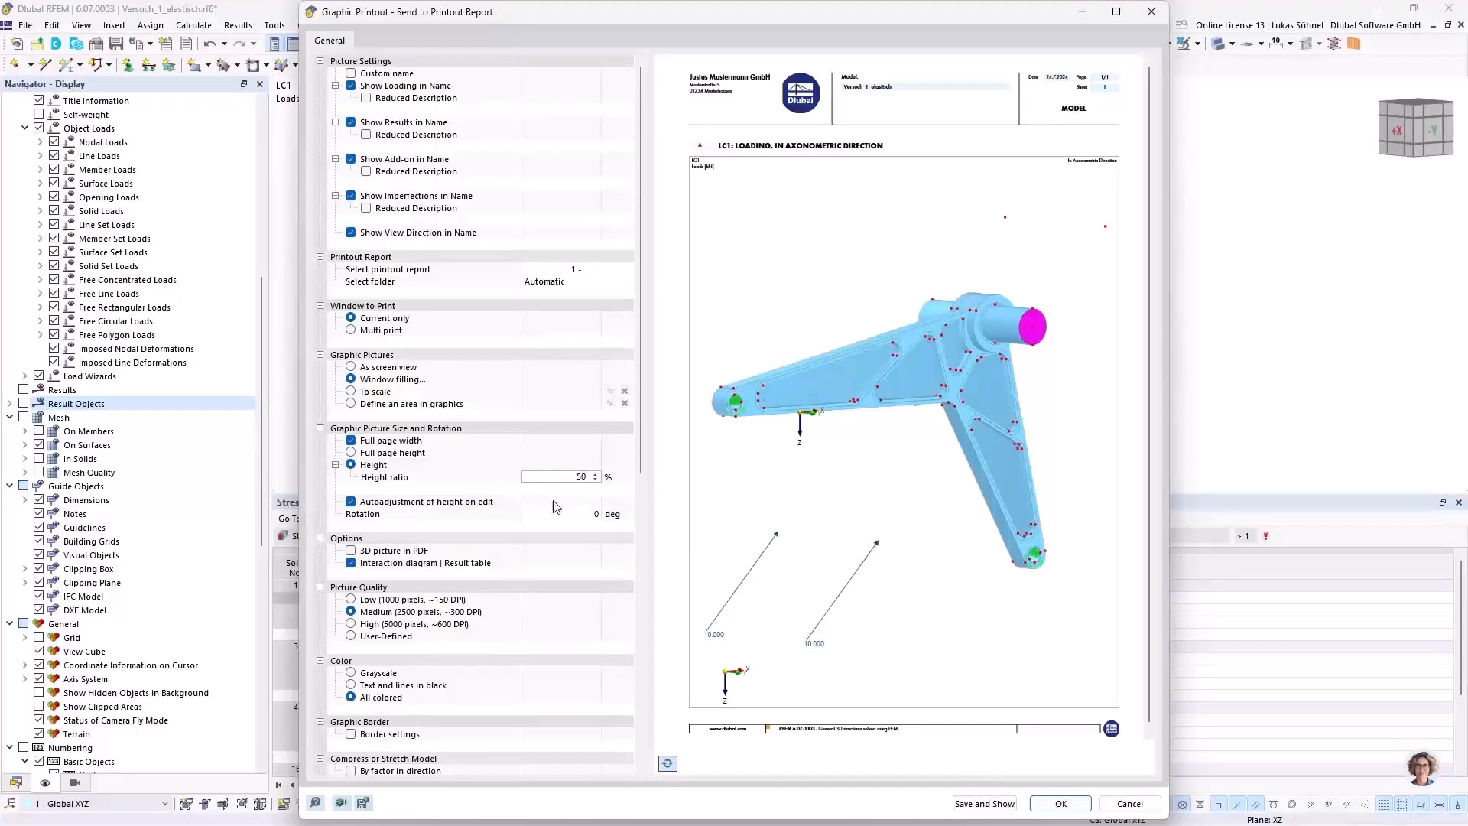
key(Tab)
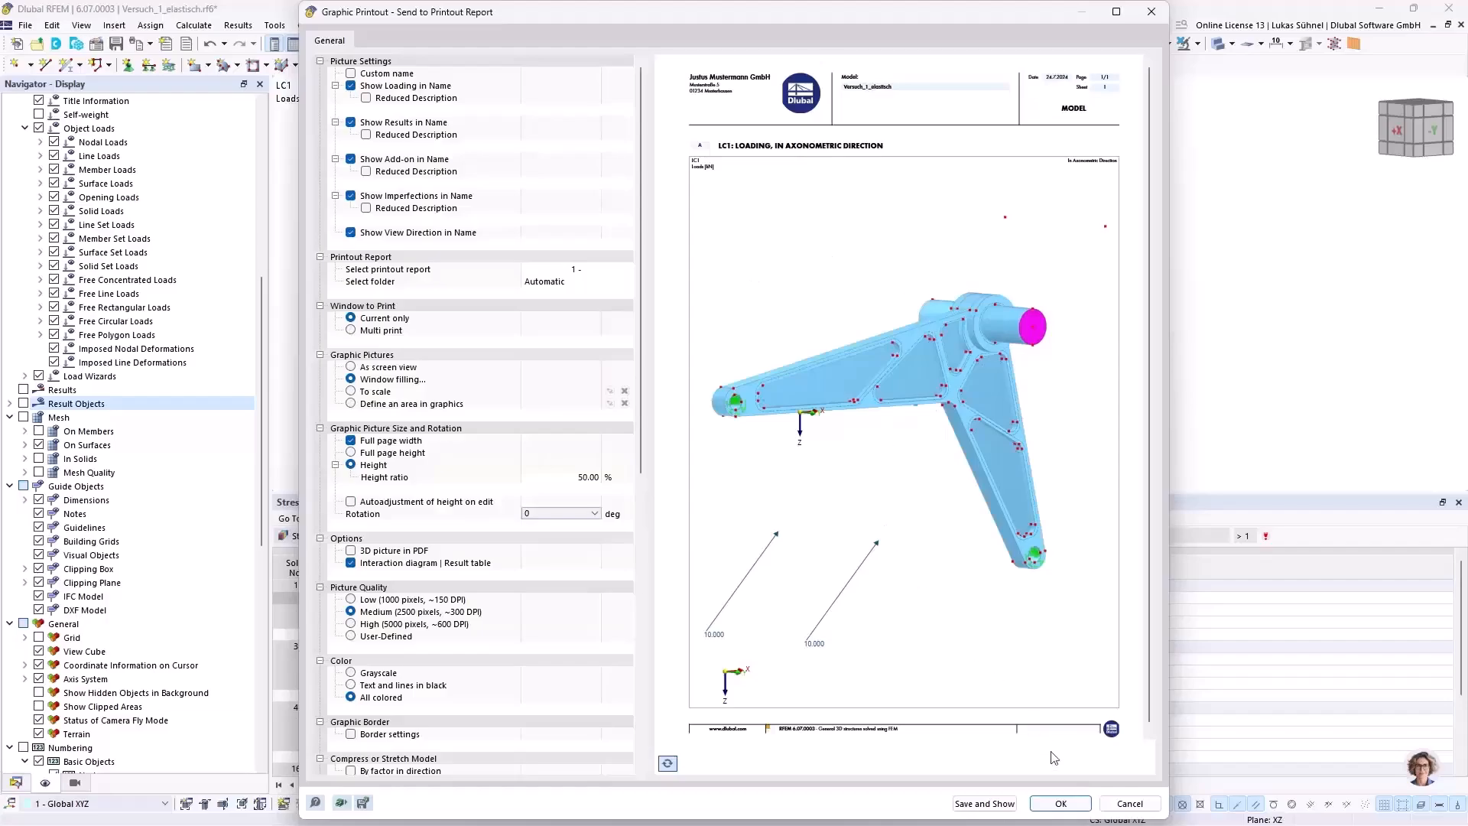
click(1061, 803)
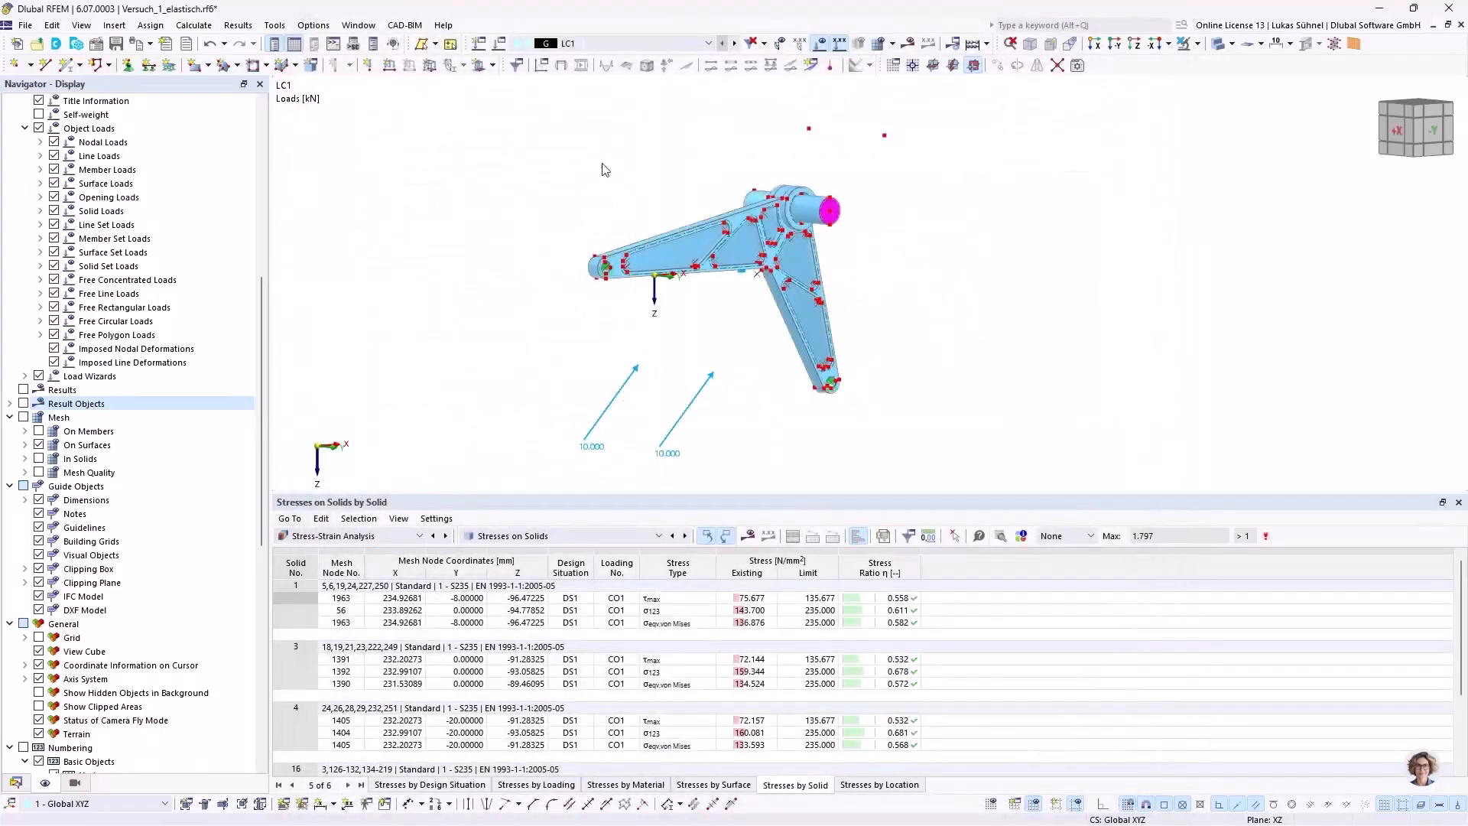
mouse_move(564, 177)
ctrl+middle_down()
mouse_move(568, 191)
mouse_move(568, 161)
ctrl+middle_up()
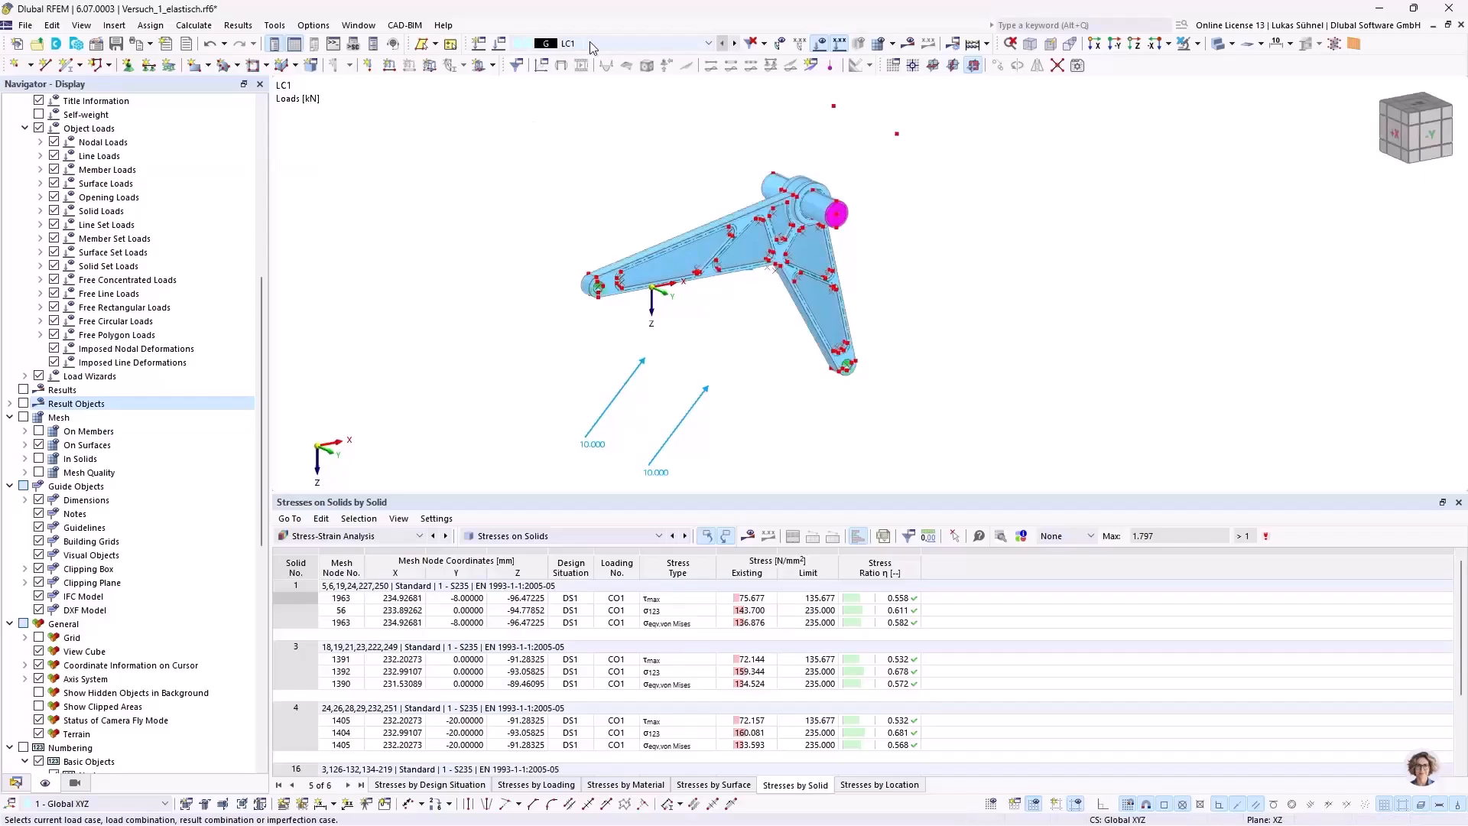
click(905, 45)
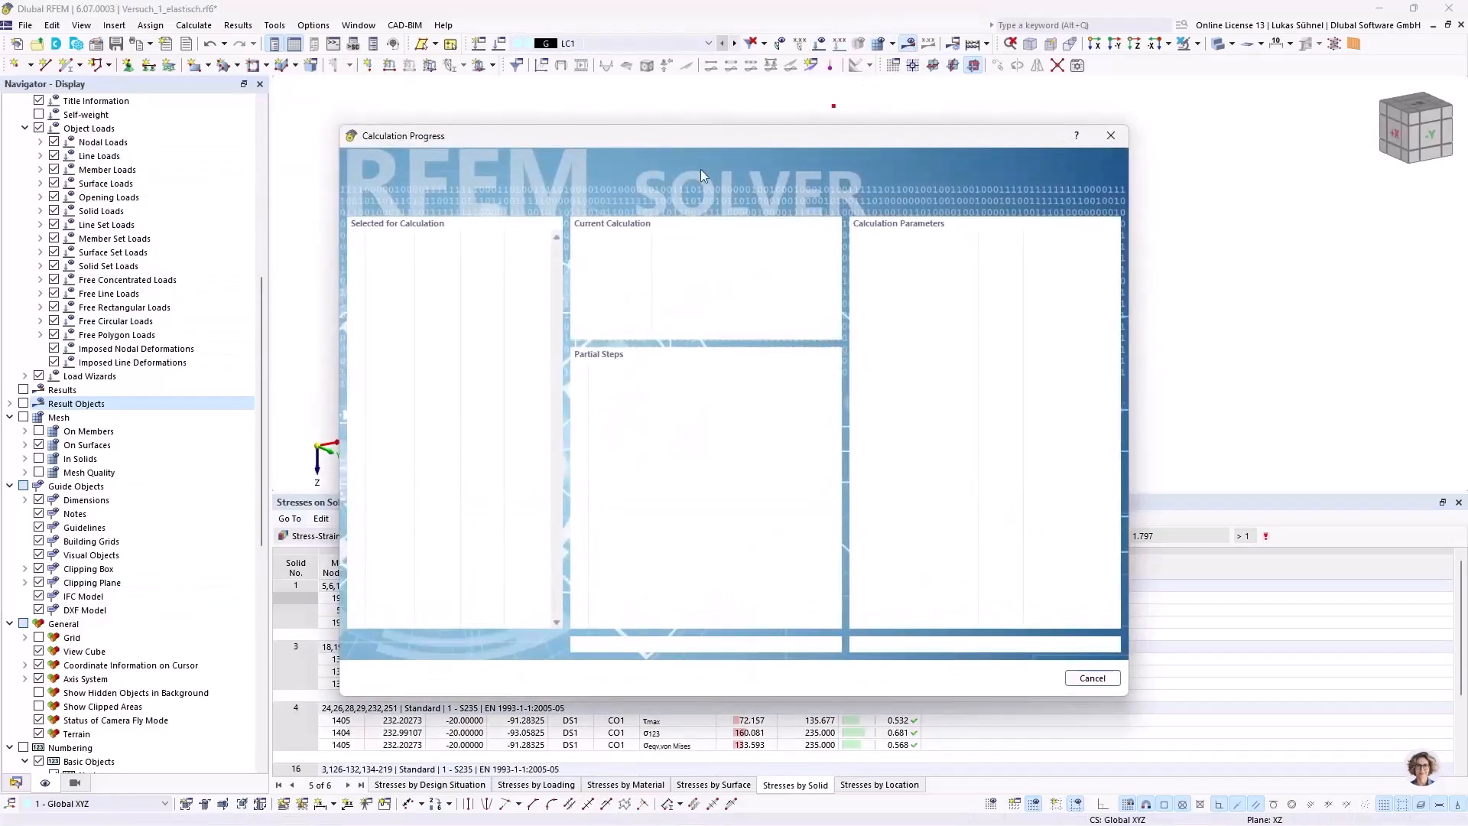
click(1092, 679)
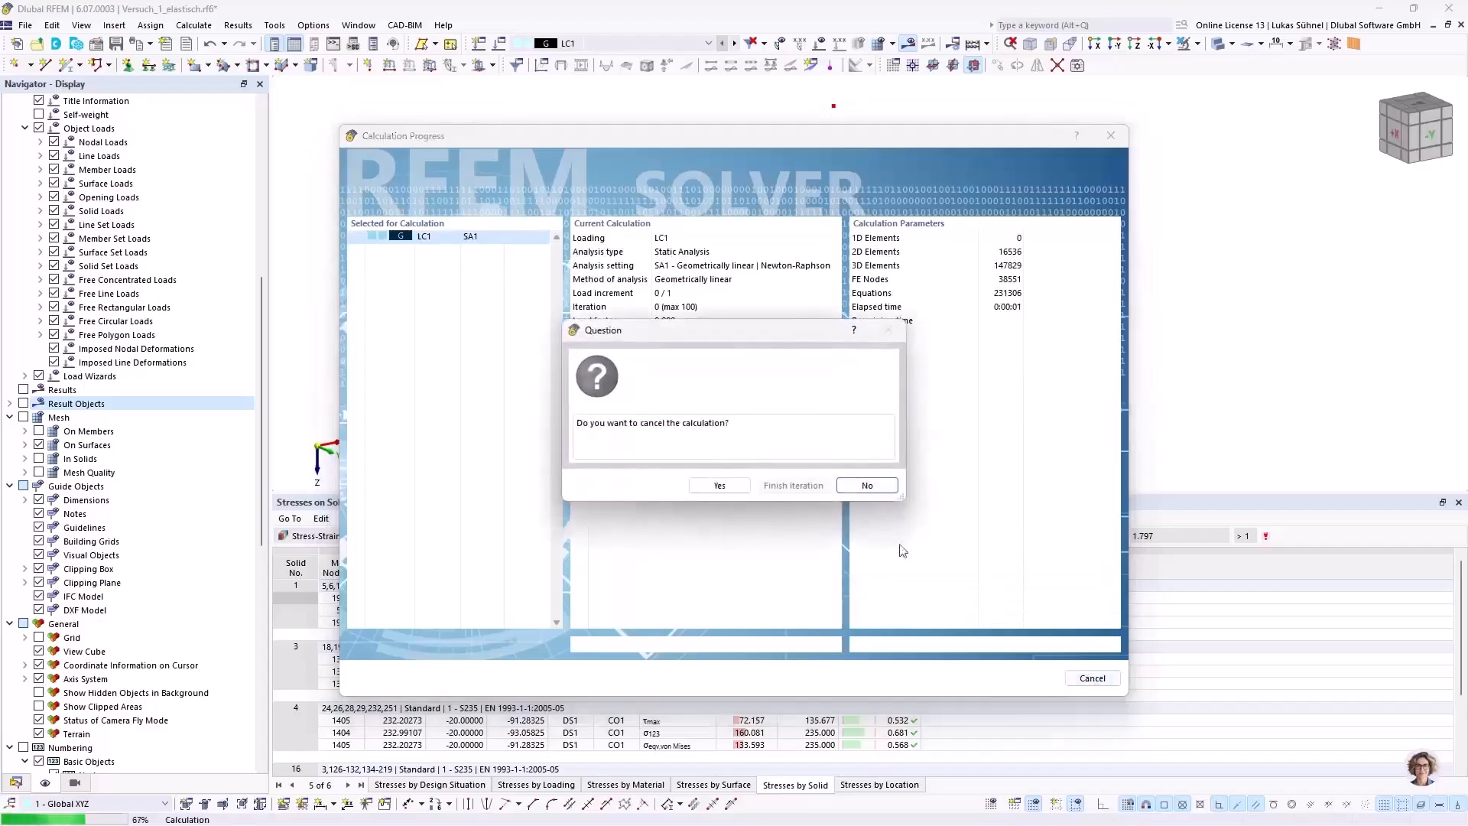
click(720, 485)
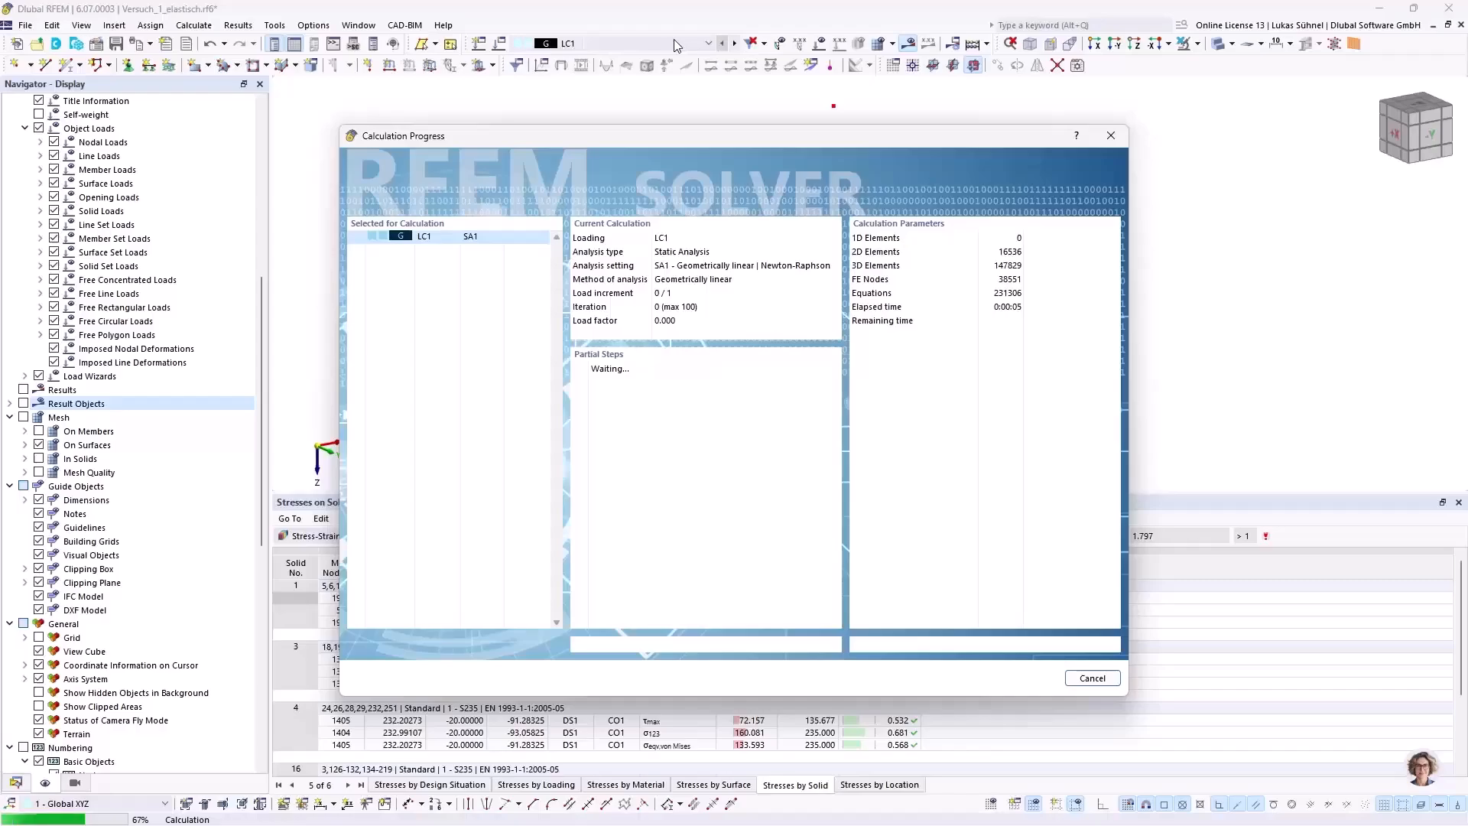
click(1092, 678)
click(715, 486)
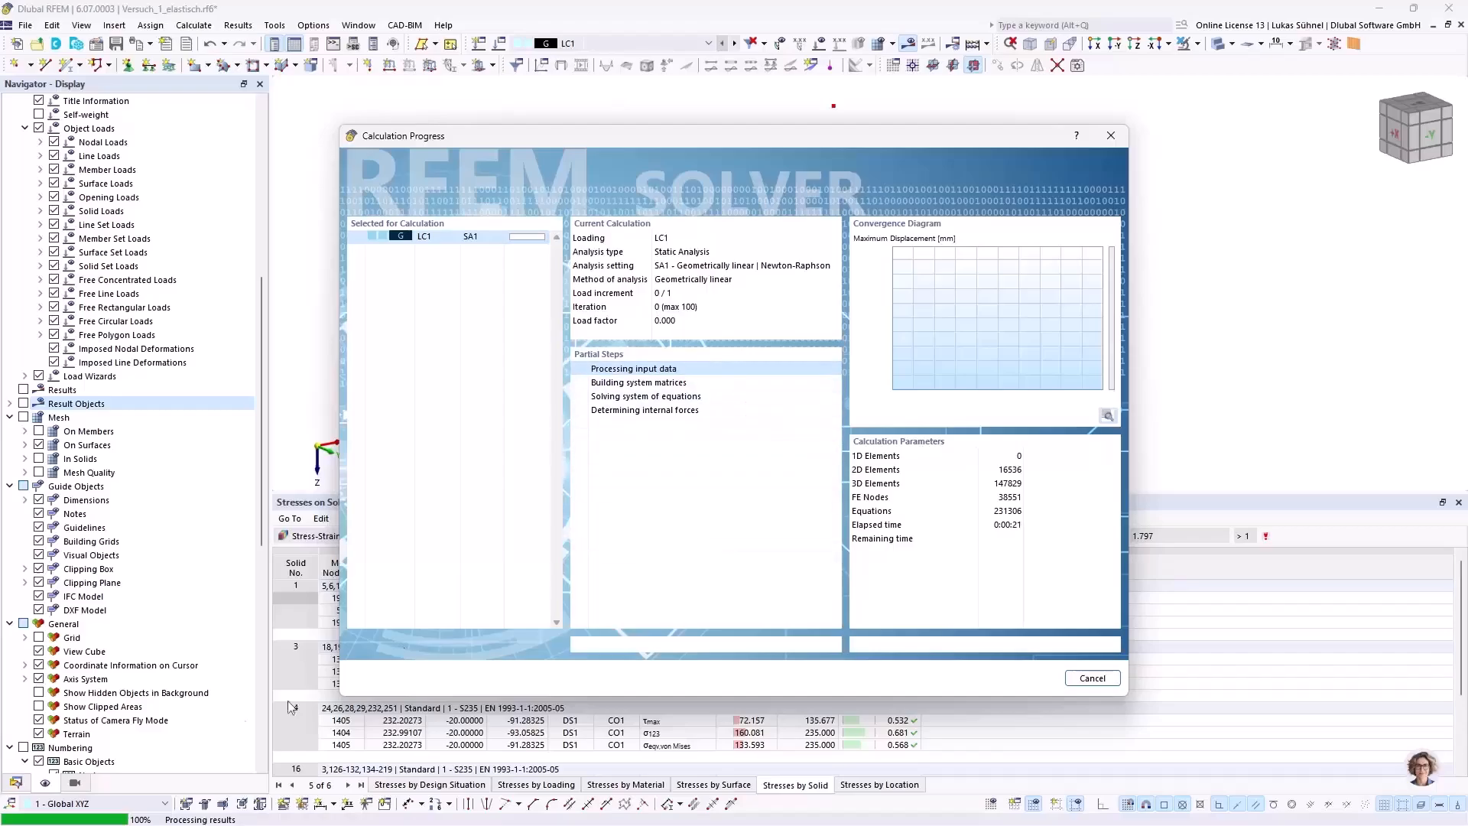
drag(695, 139, 800, 117)
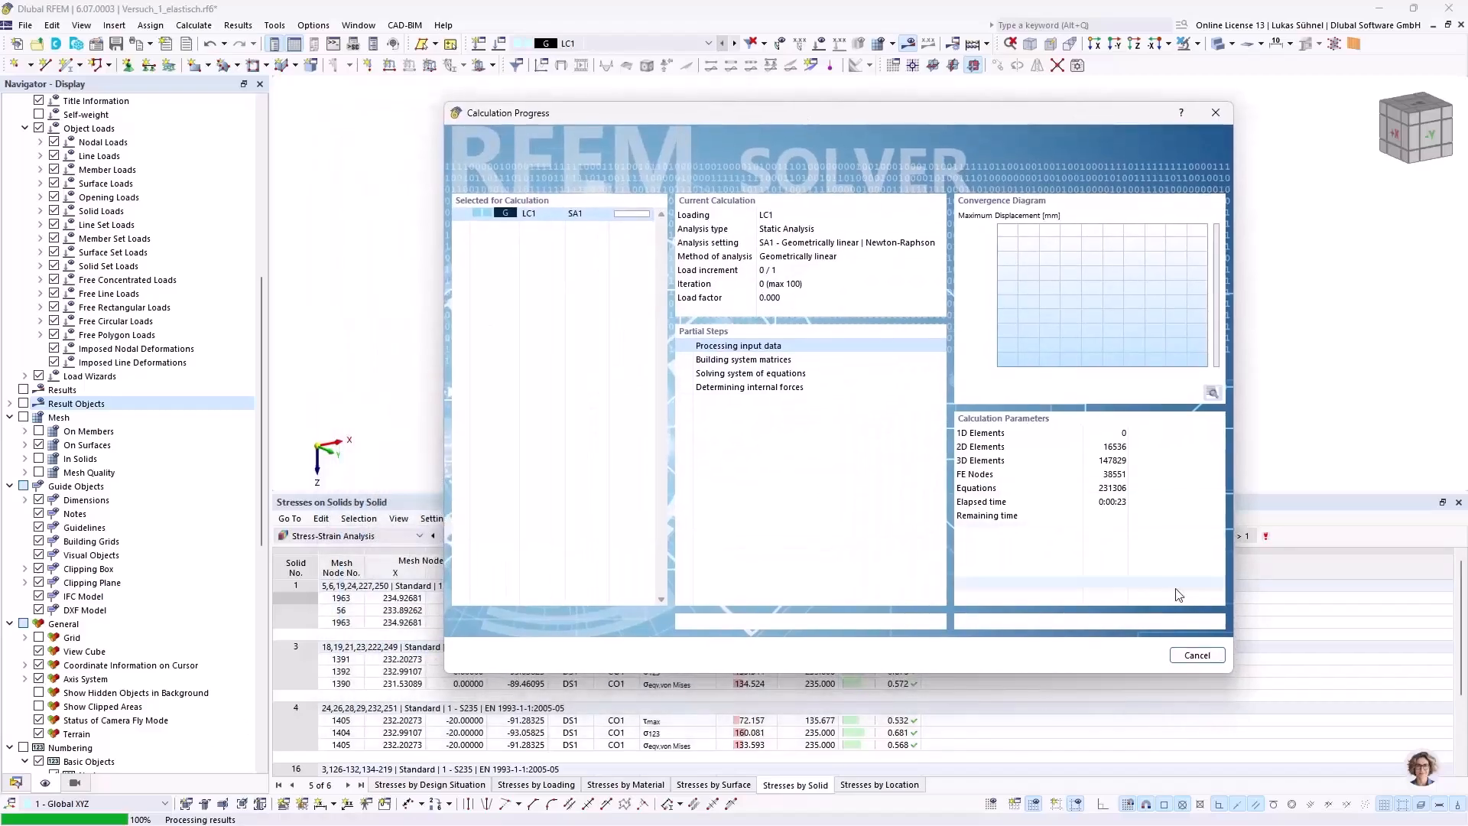
click(1198, 657)
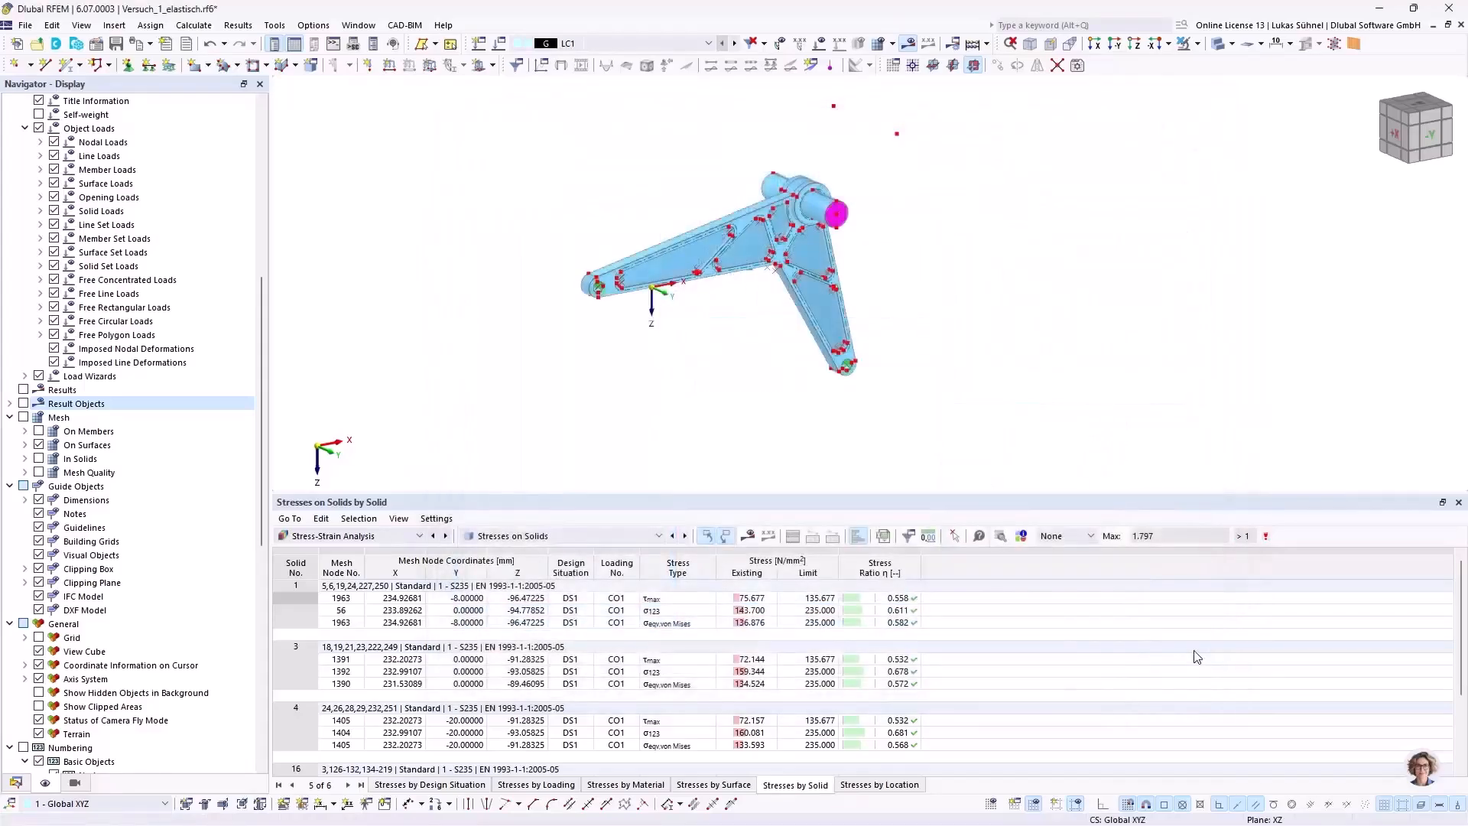
Step: Display the stress-strain analysis results of load combination CO1 (1.35 * LC1) with the von Mises stresses on the solids in an axonometric view
click(612, 43)
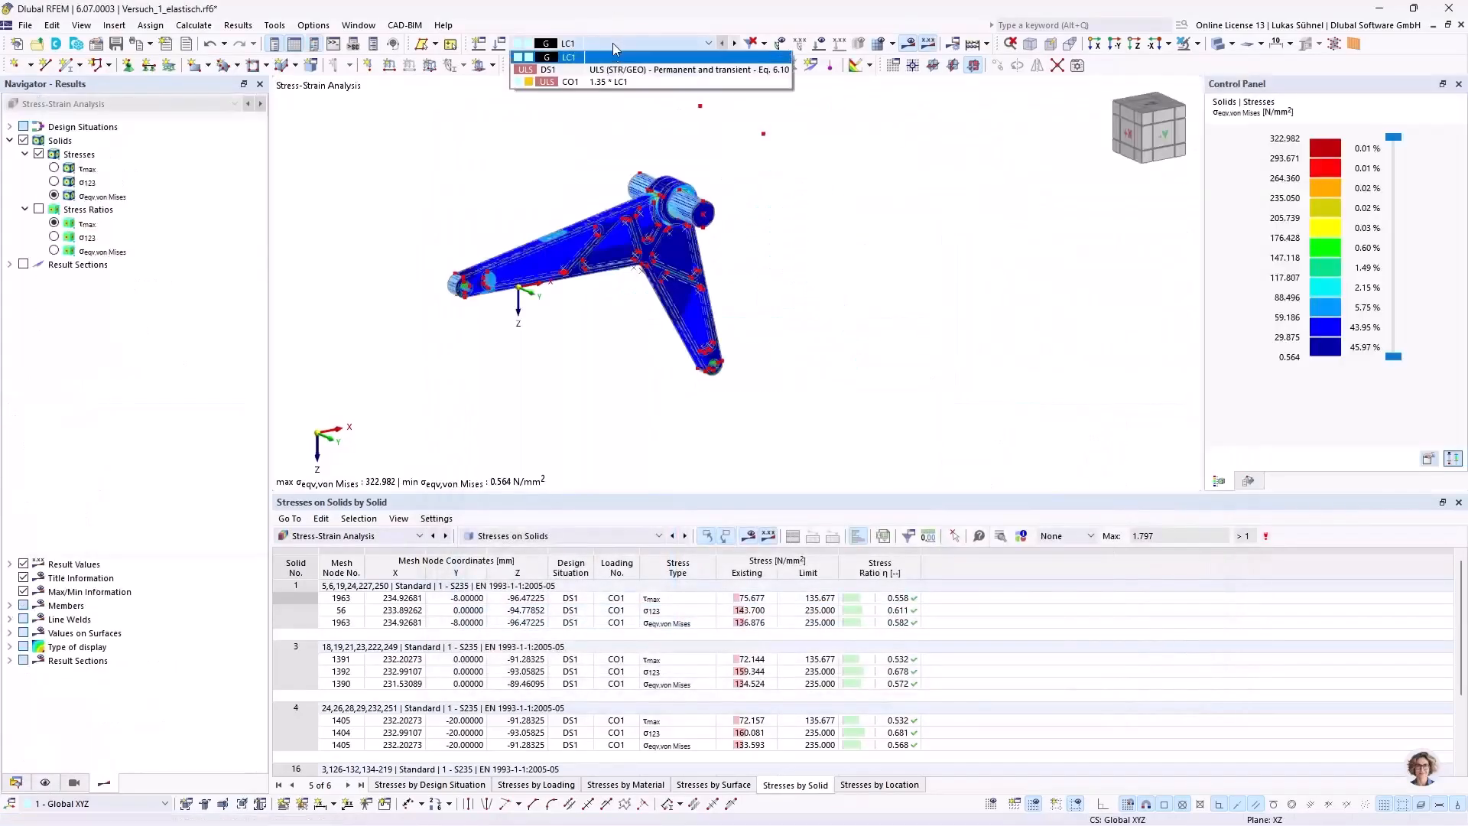
click(605, 82)
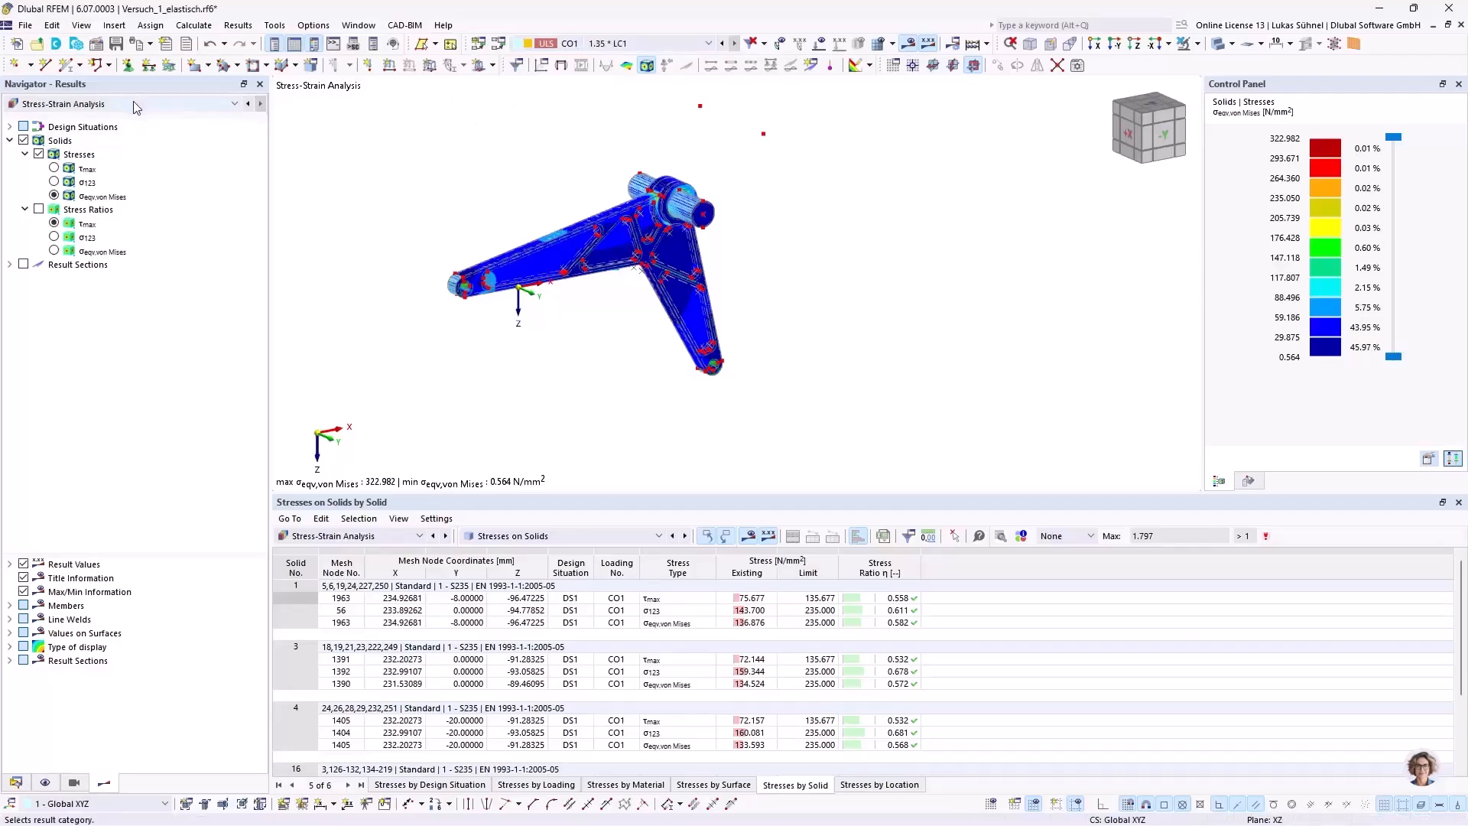
middle_drag(550, 156, 546, 220)
ctrl+middle_drag(547, 220, 606, 199)
scroll(501, 321, up, 5)
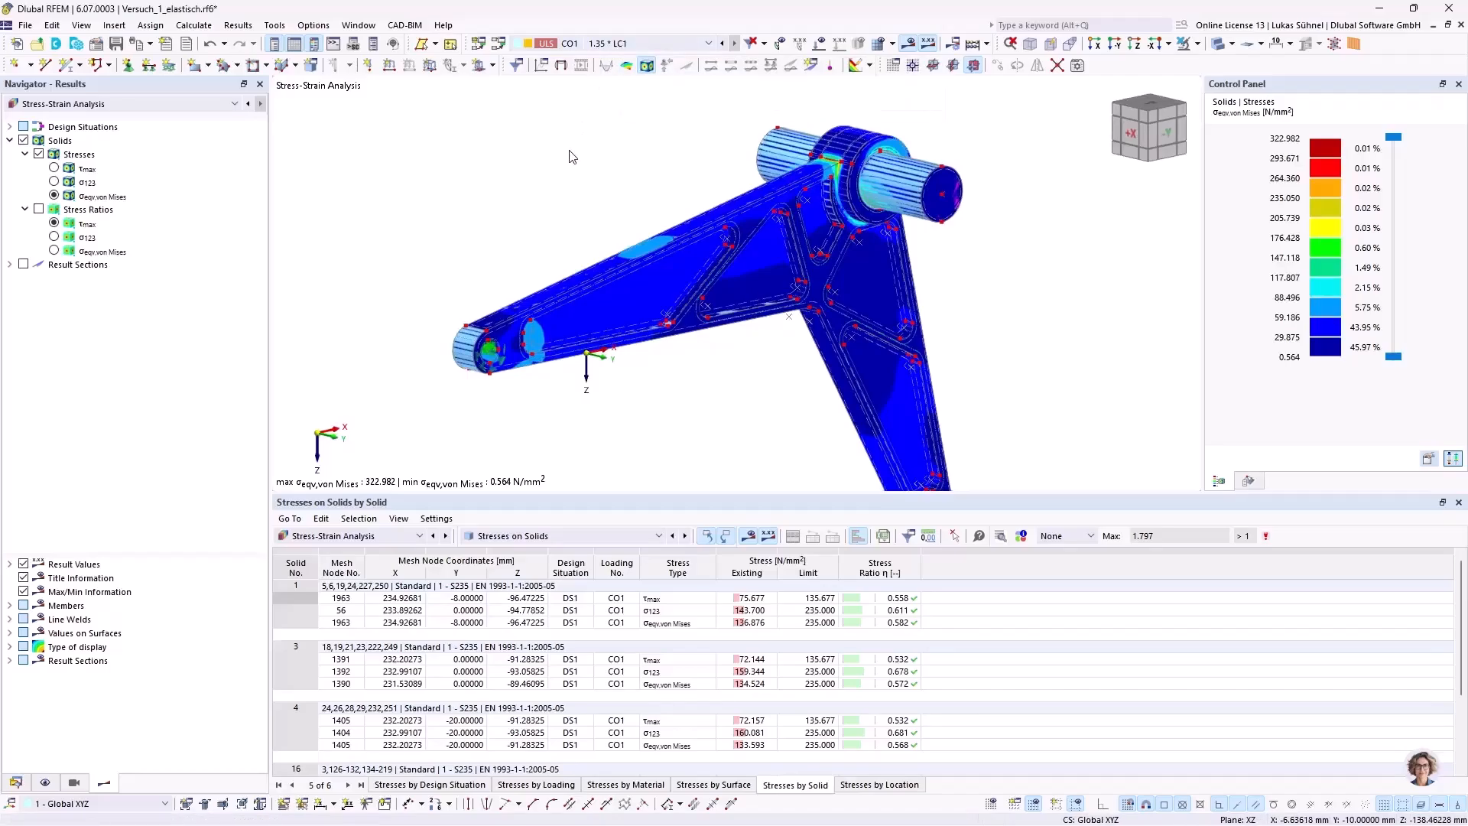
ctrl+middle_drag(664, 164, 733, 204)
scroll(633, 183, down, 1)
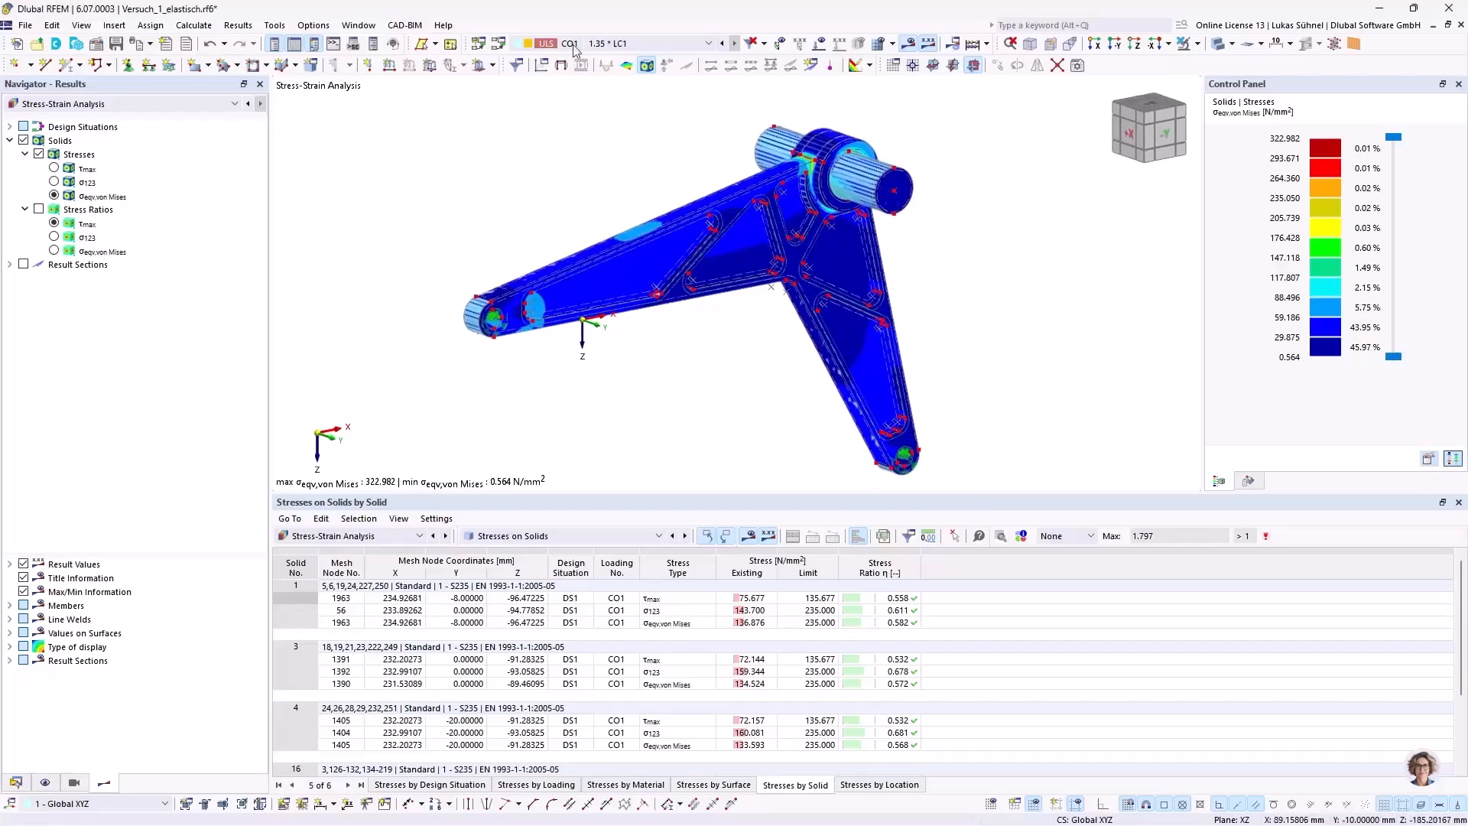
click(68, 106)
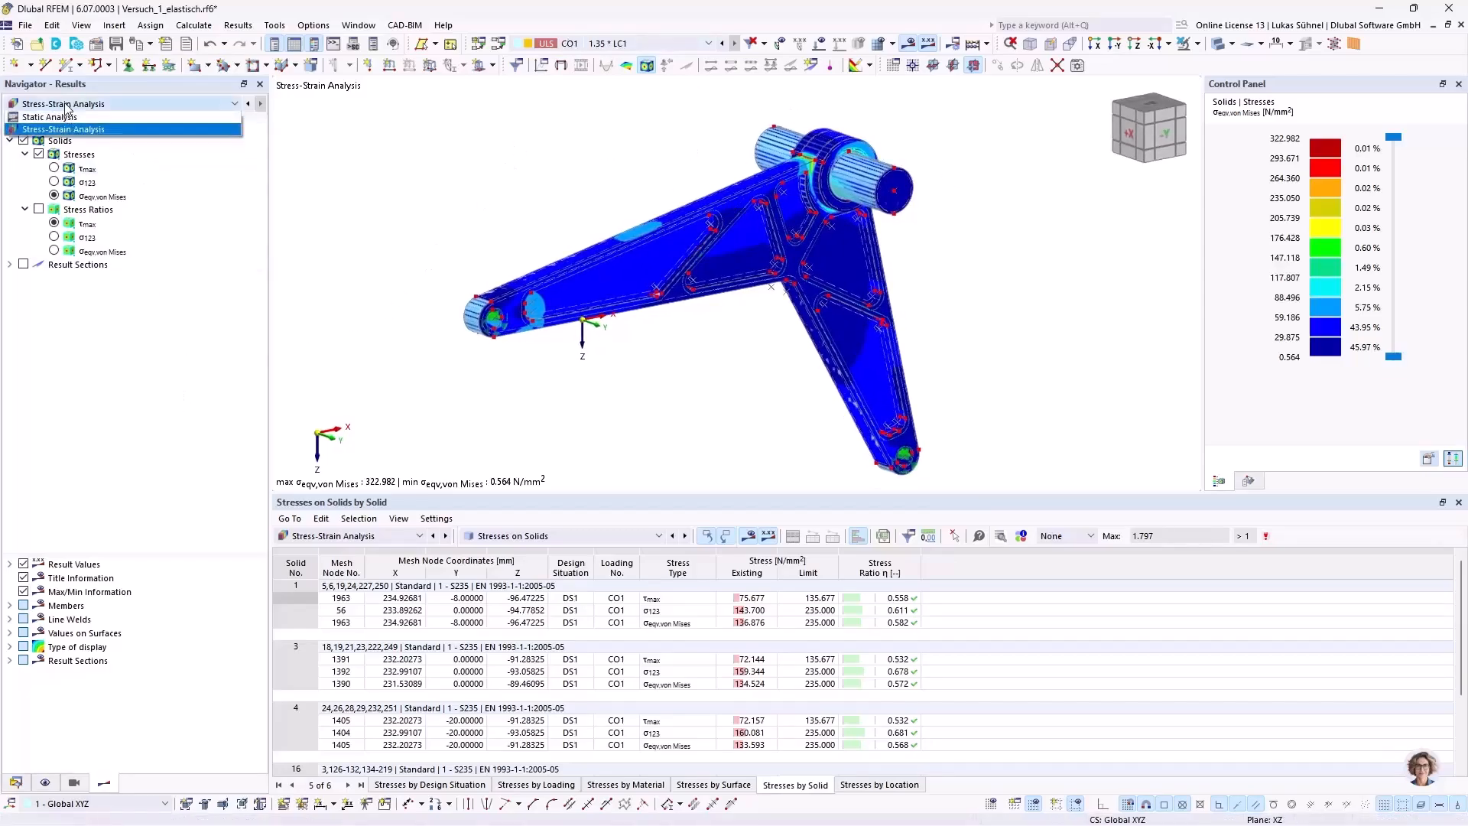
click(68, 108)
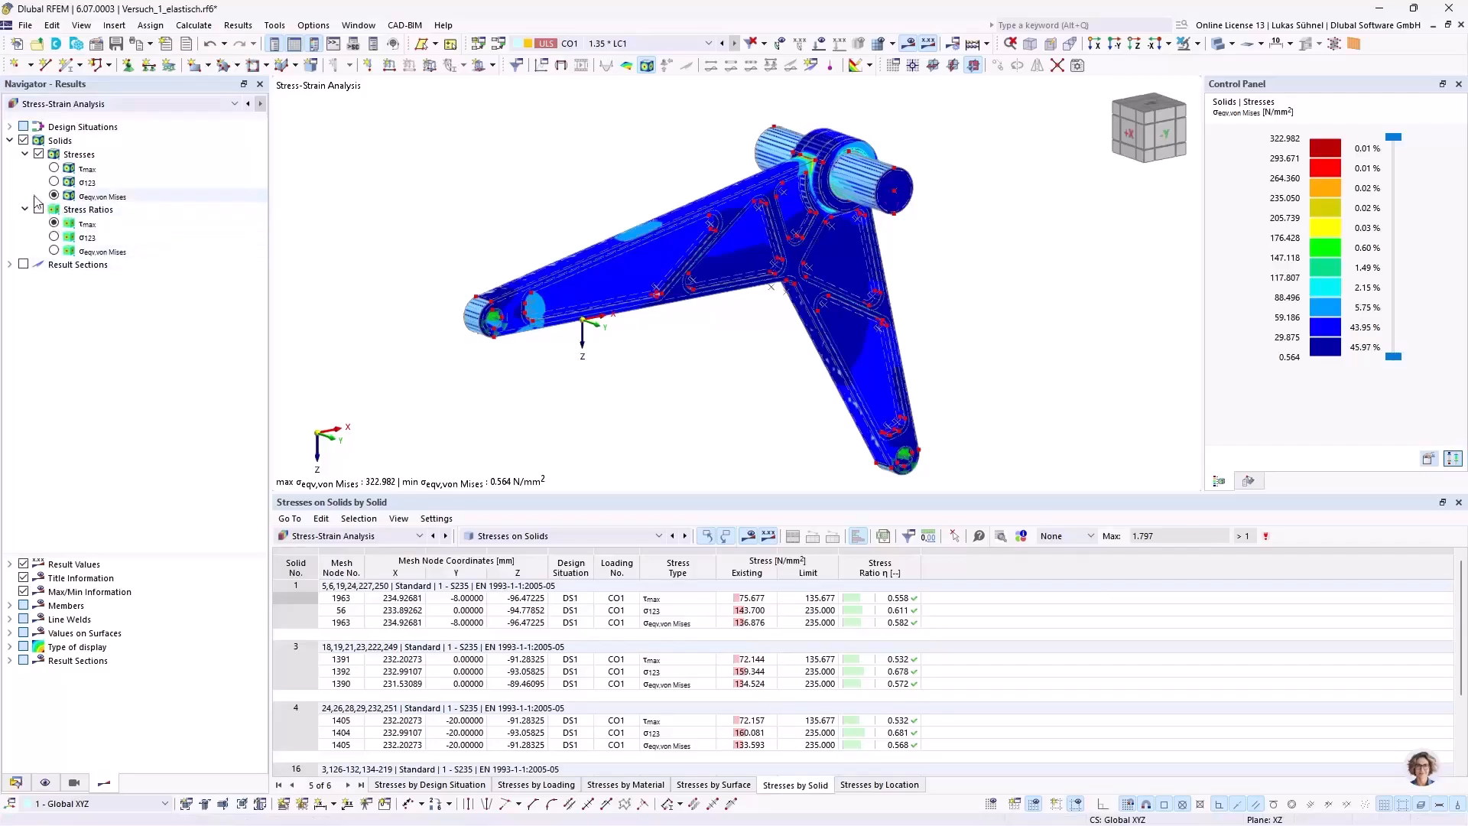
Step: Show the model in solid mode and send its von Mises stress graphic to printout report 1, window filling at 50% height ratio, opening the report
ctrl+middle_drag(528, 228, 558, 234)
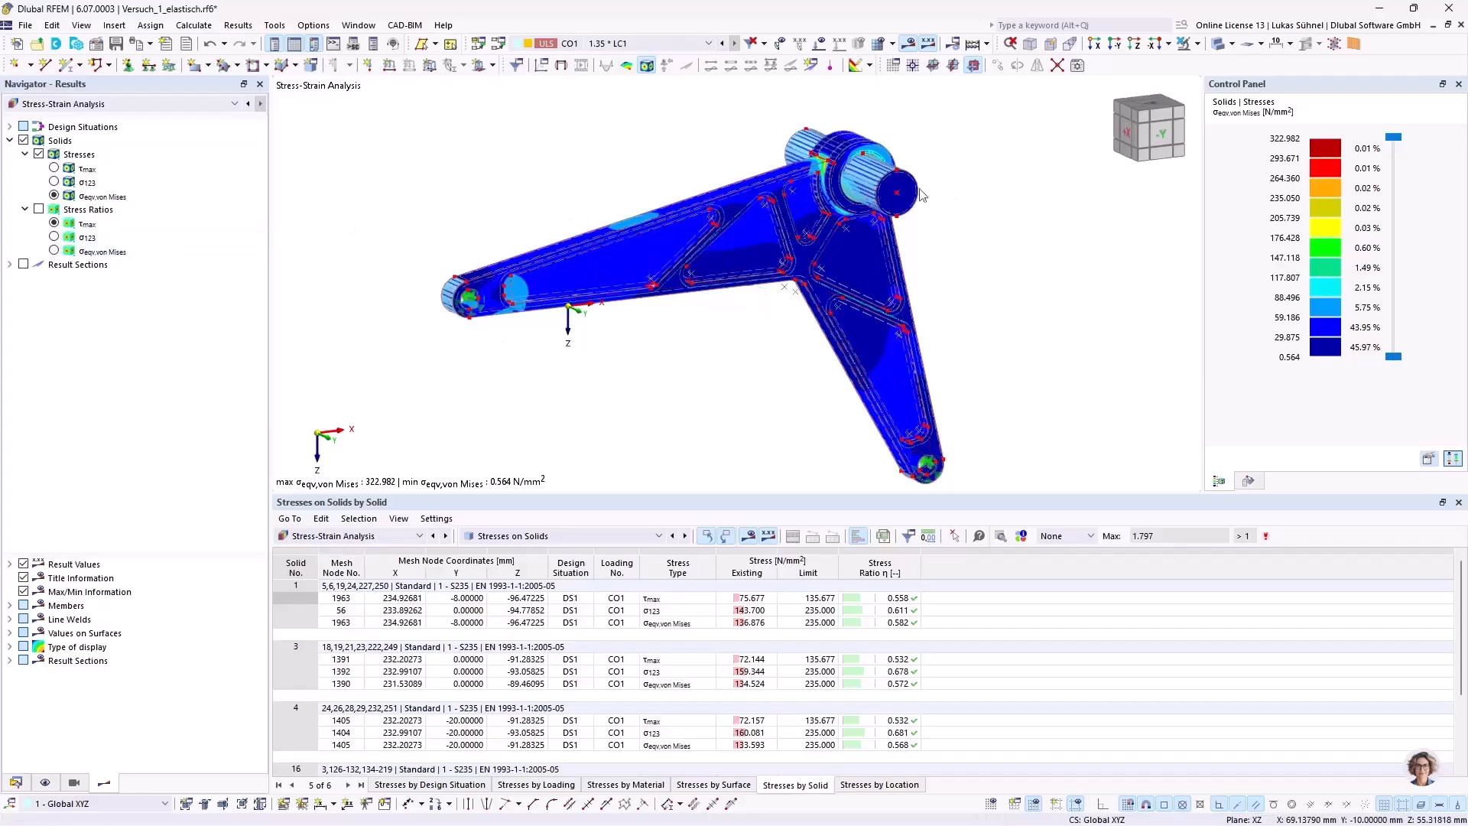
click(1218, 48)
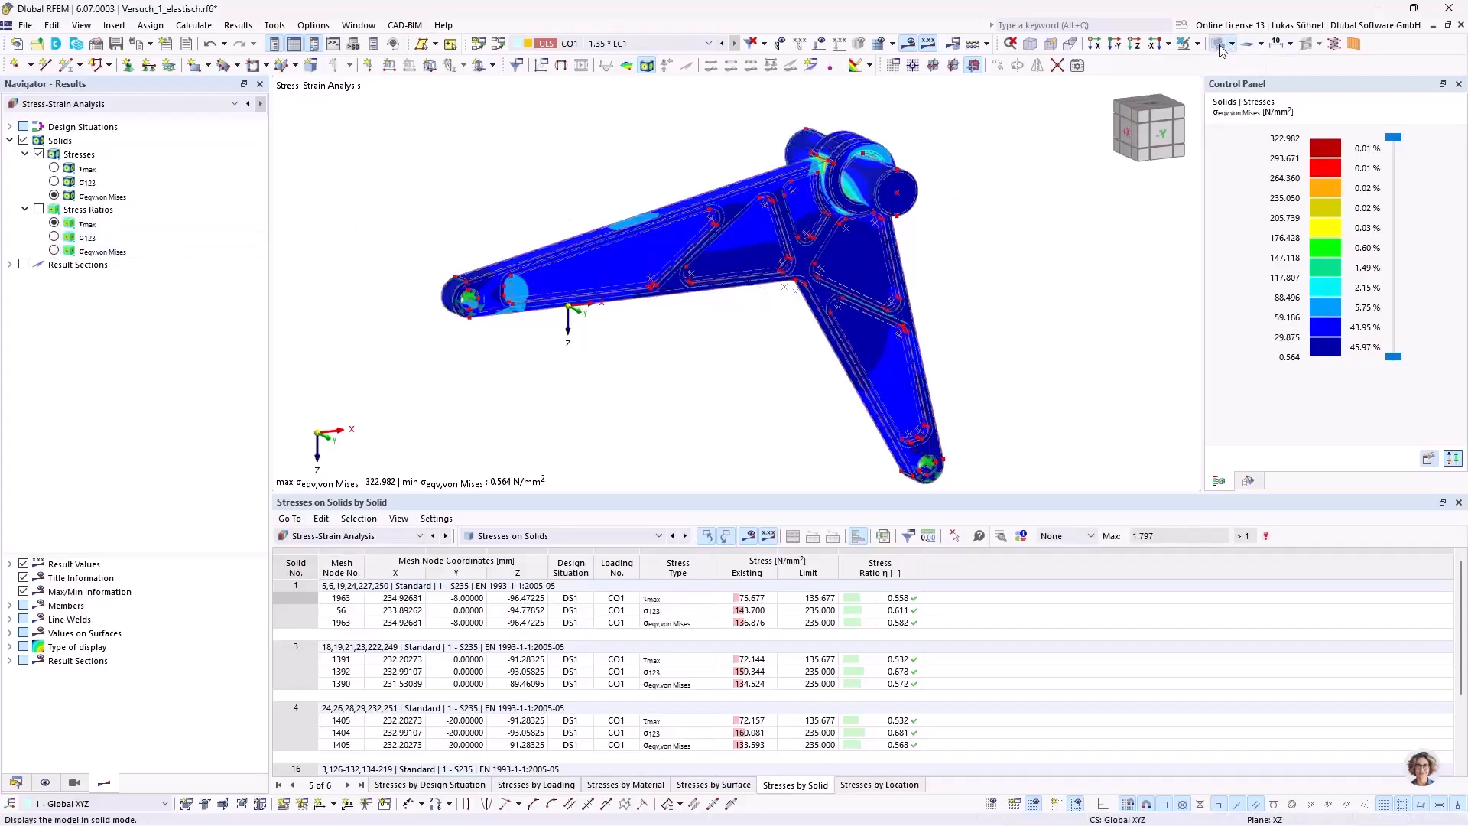
middle_drag(611, 311, 654, 337)
click(140, 44)
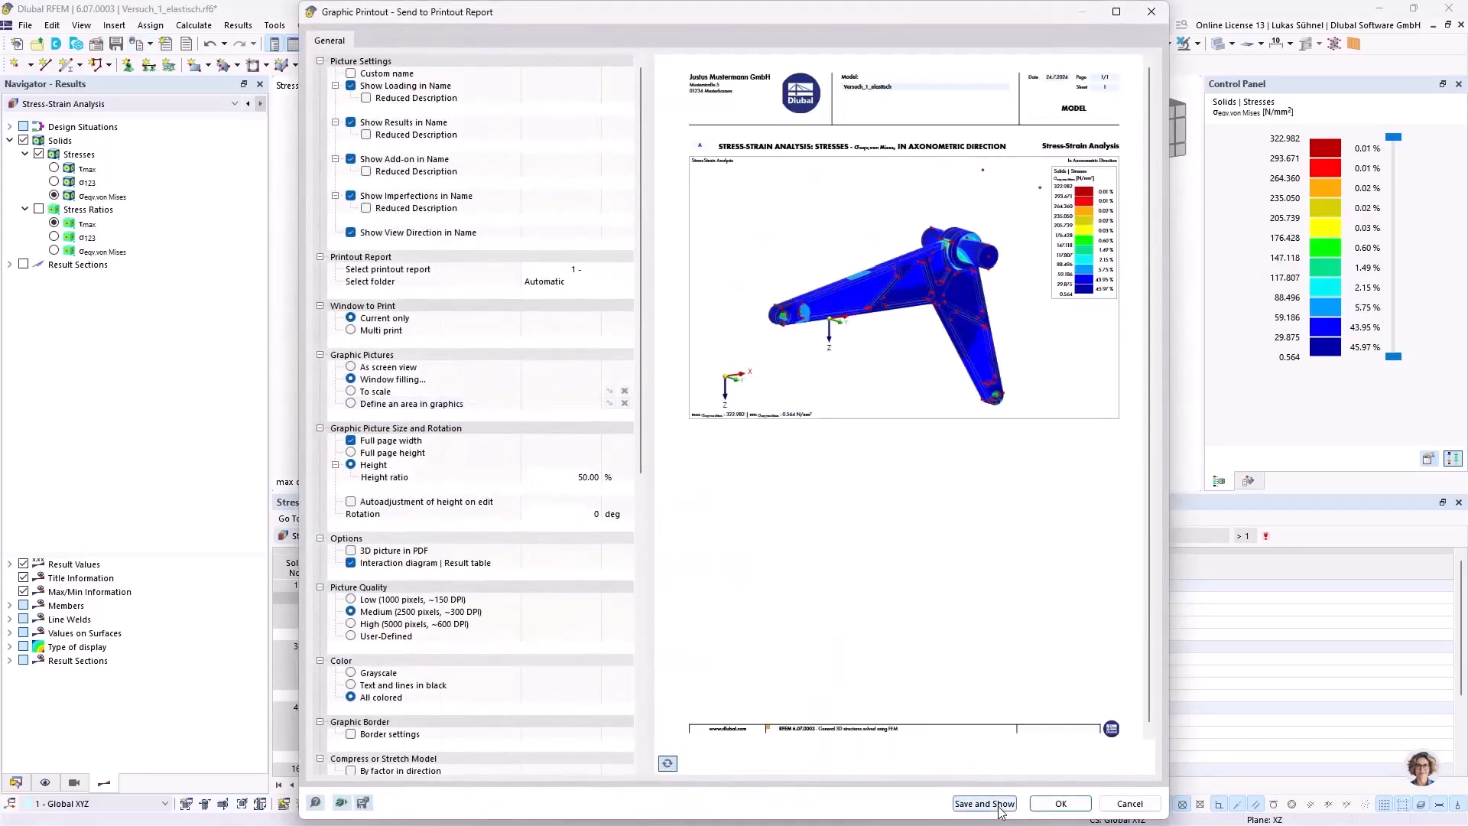
click(998, 807)
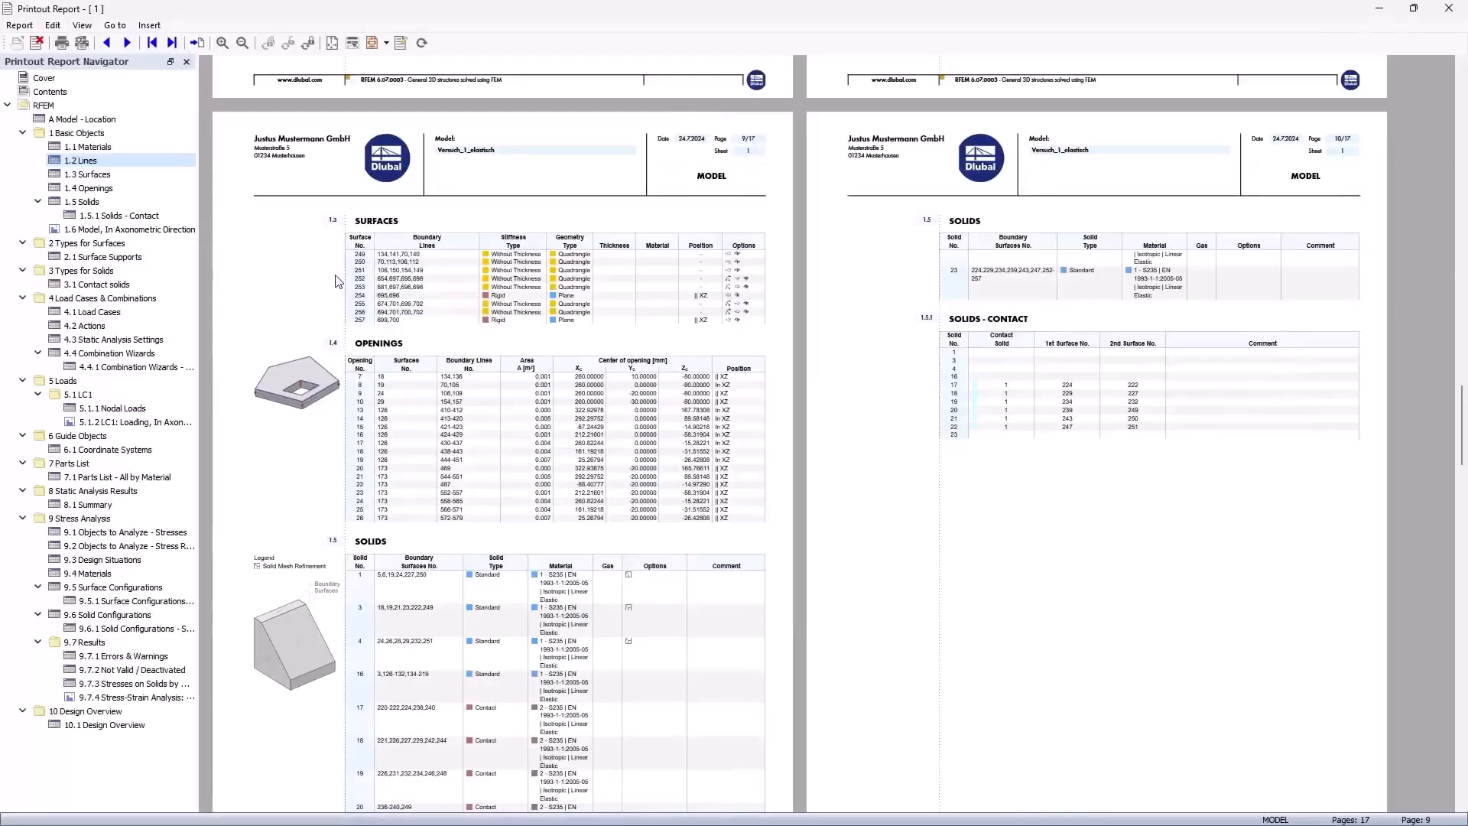
Step: Review the axonometric model, LC1 loading and stress-strain analysis graphics in the printout report, along with the tables around them
click(86, 229)
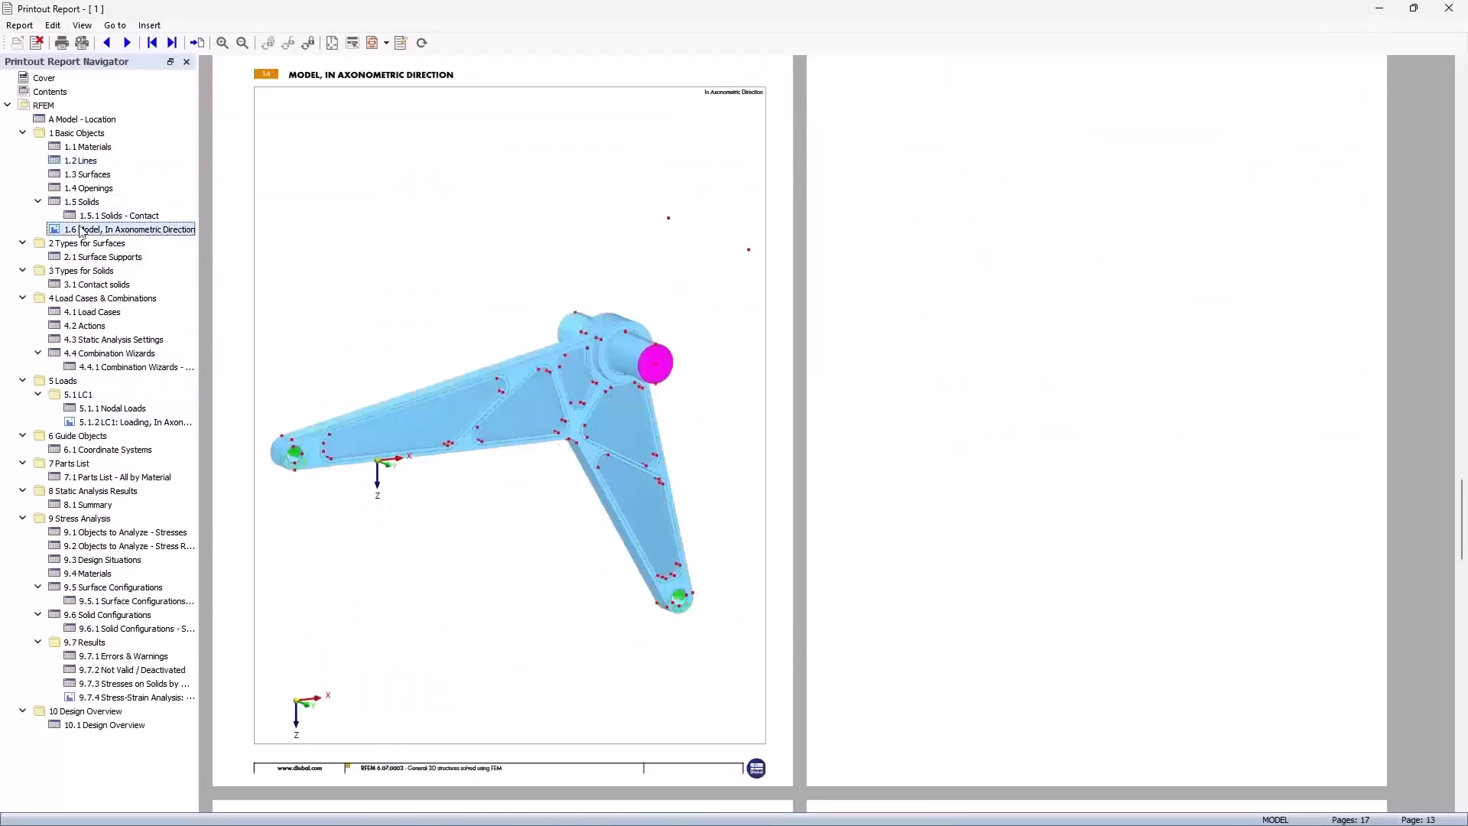
click(90, 423)
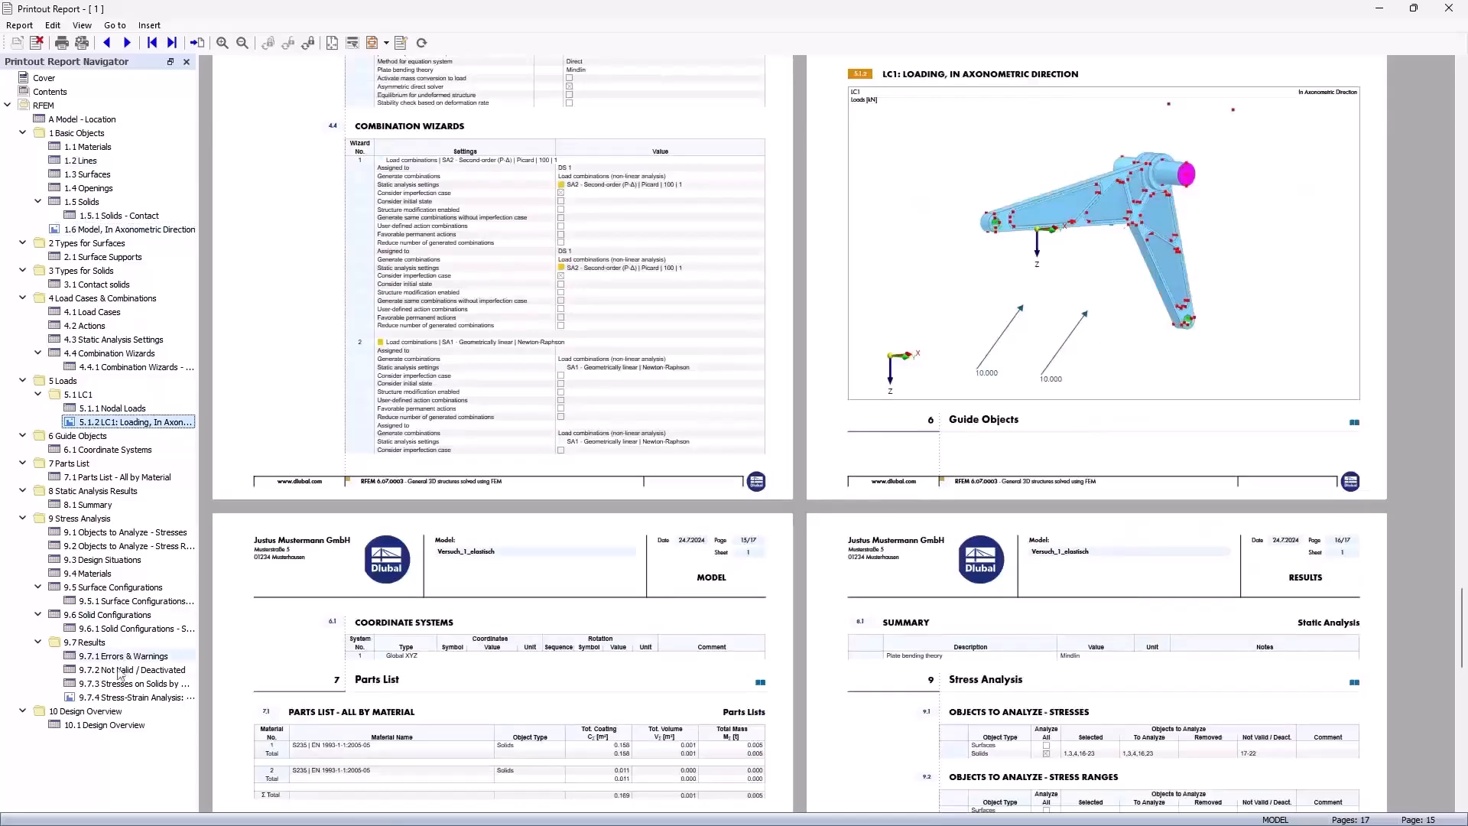
click(100, 698)
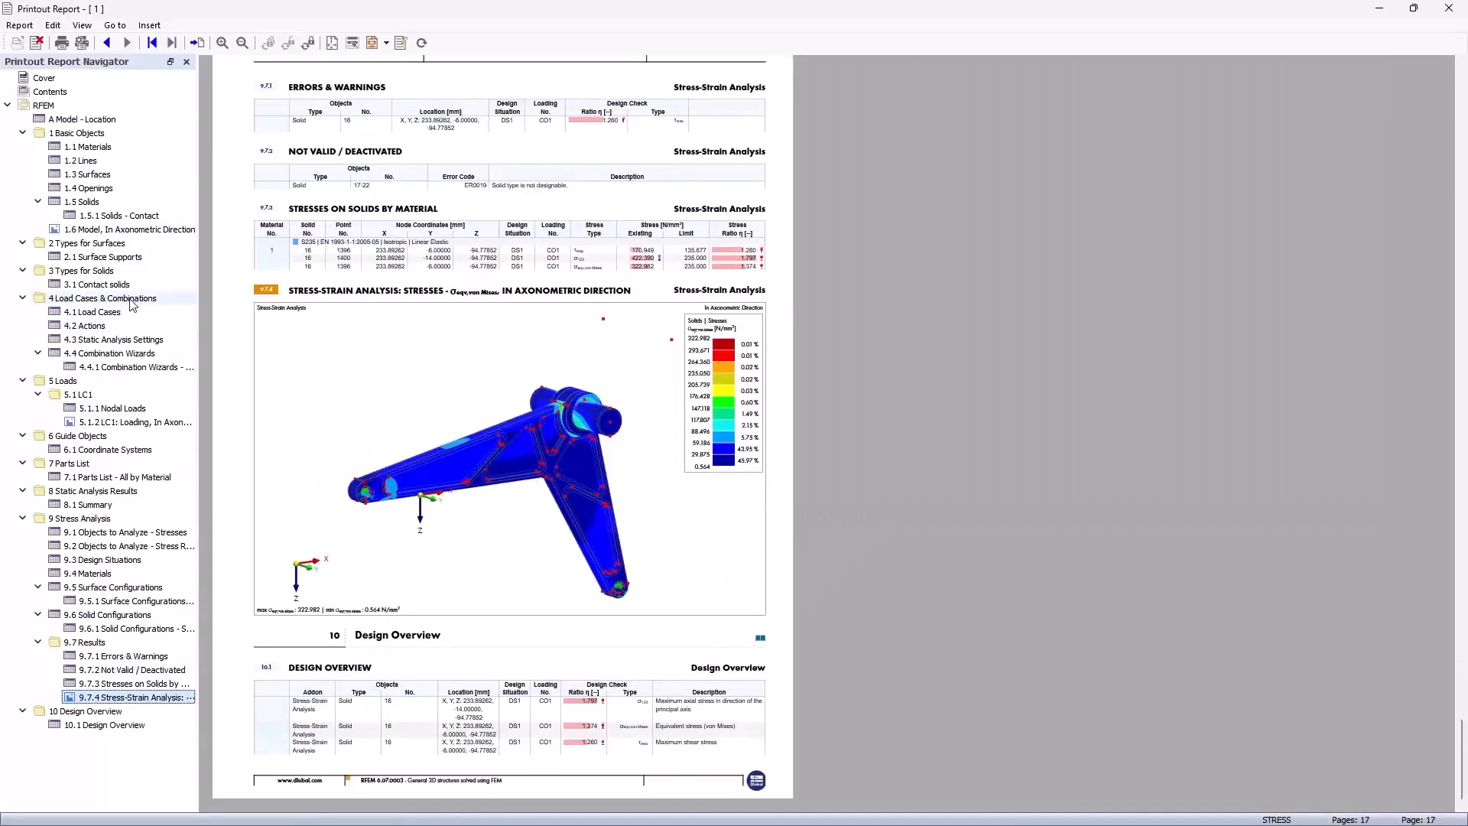
click(119, 229)
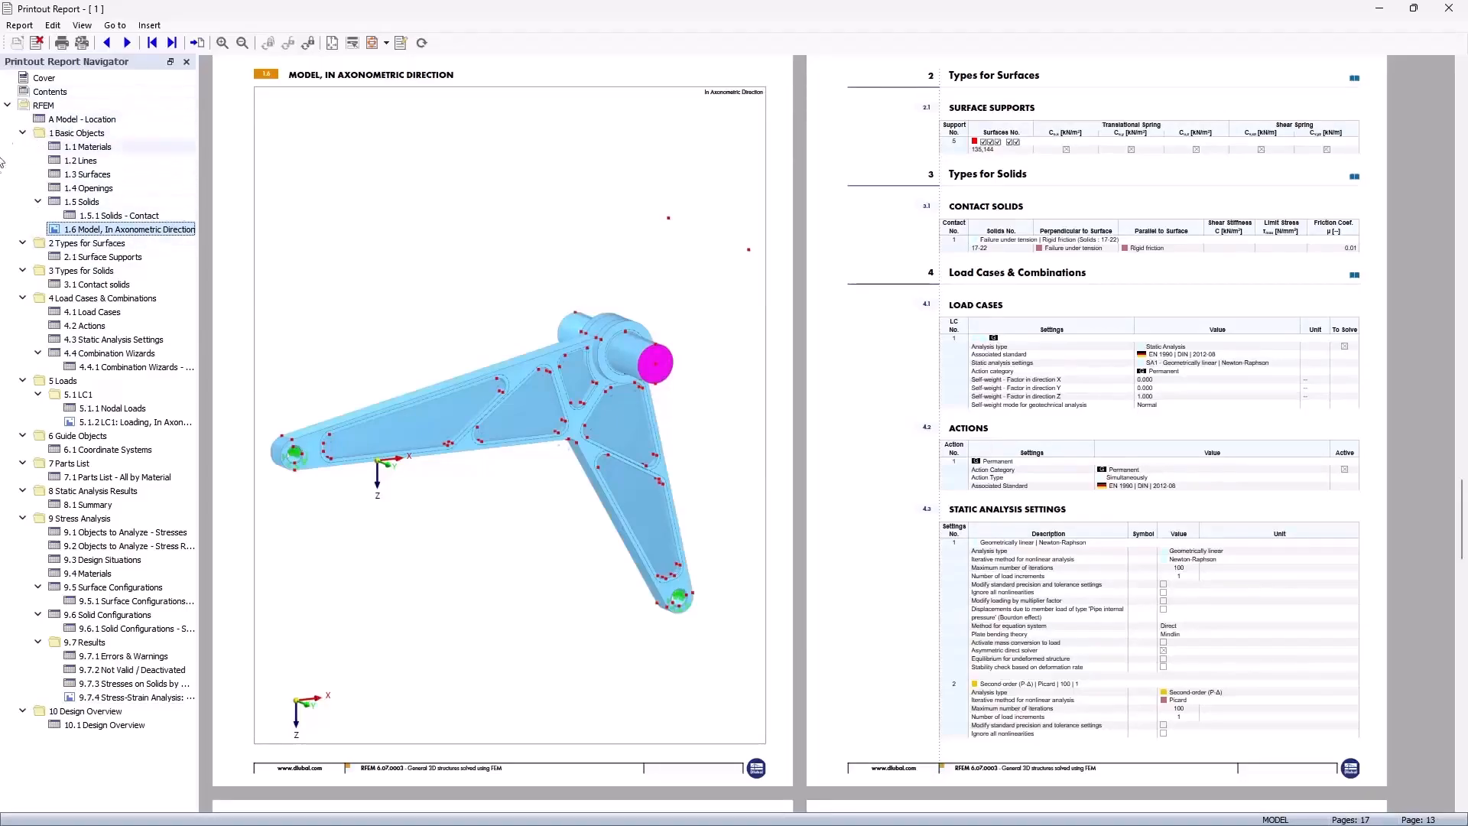
click(114, 422)
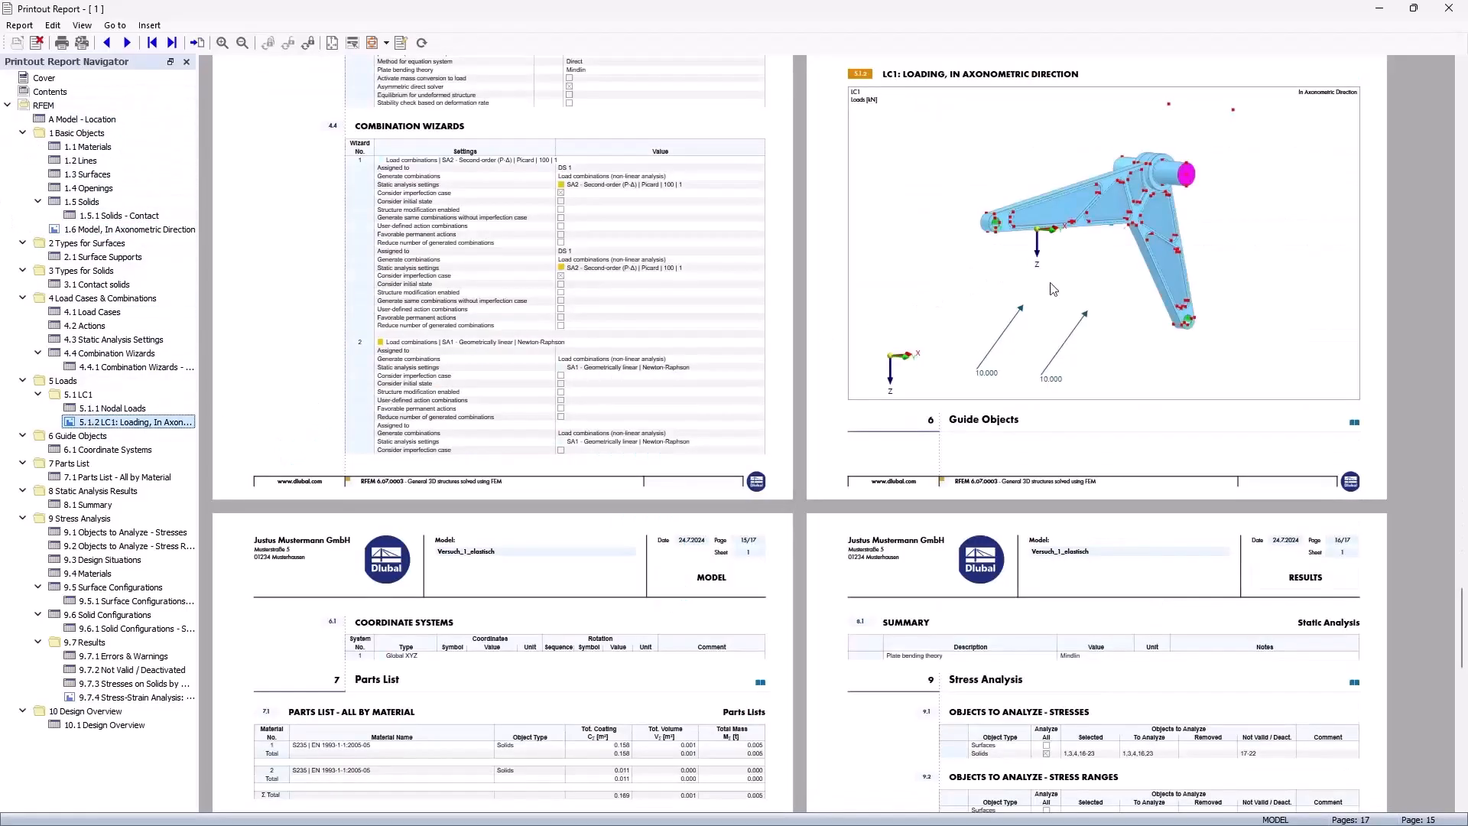
scroll(1060, 327, up, 3)
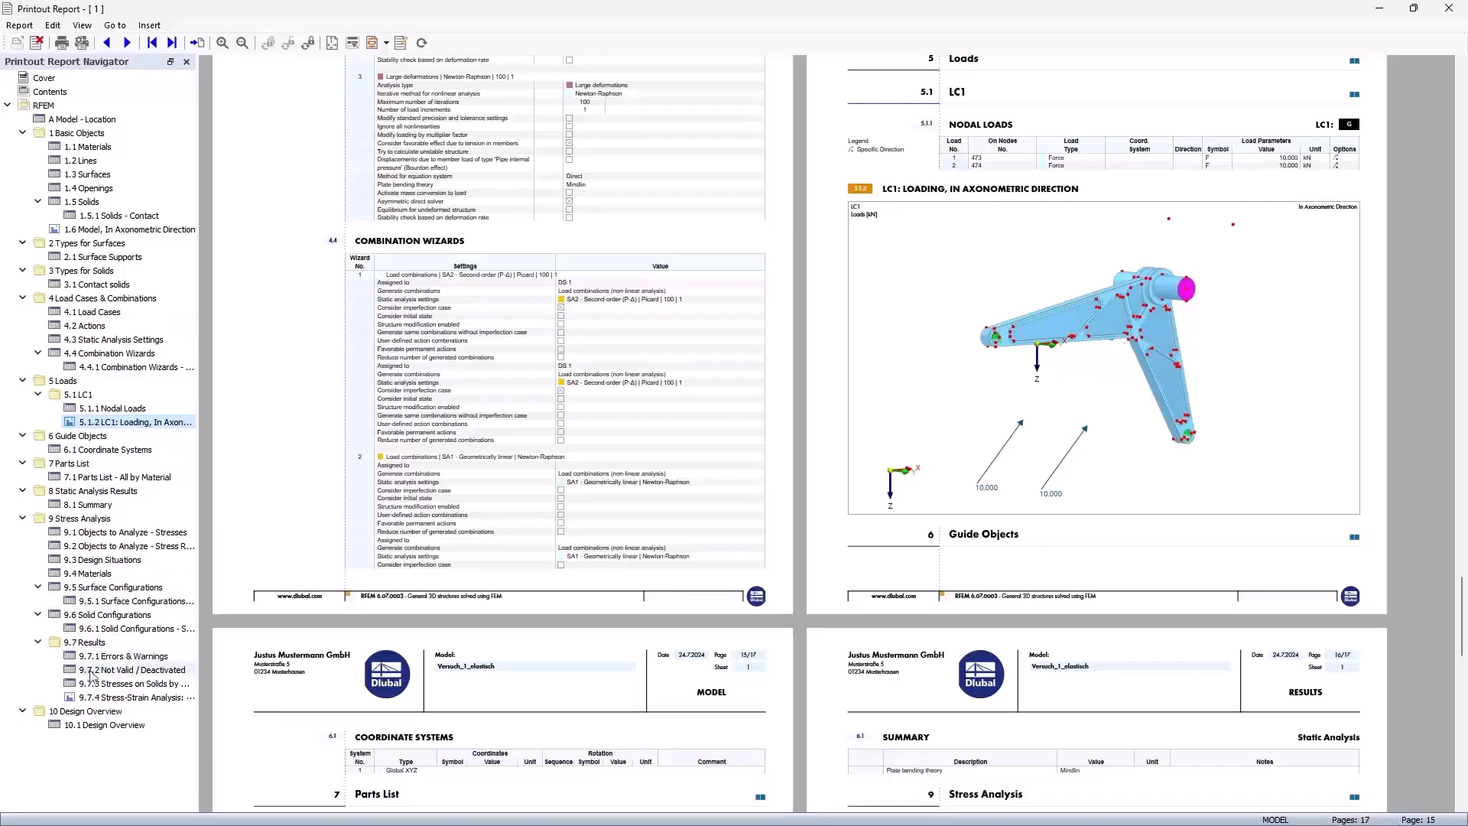
click(96, 697)
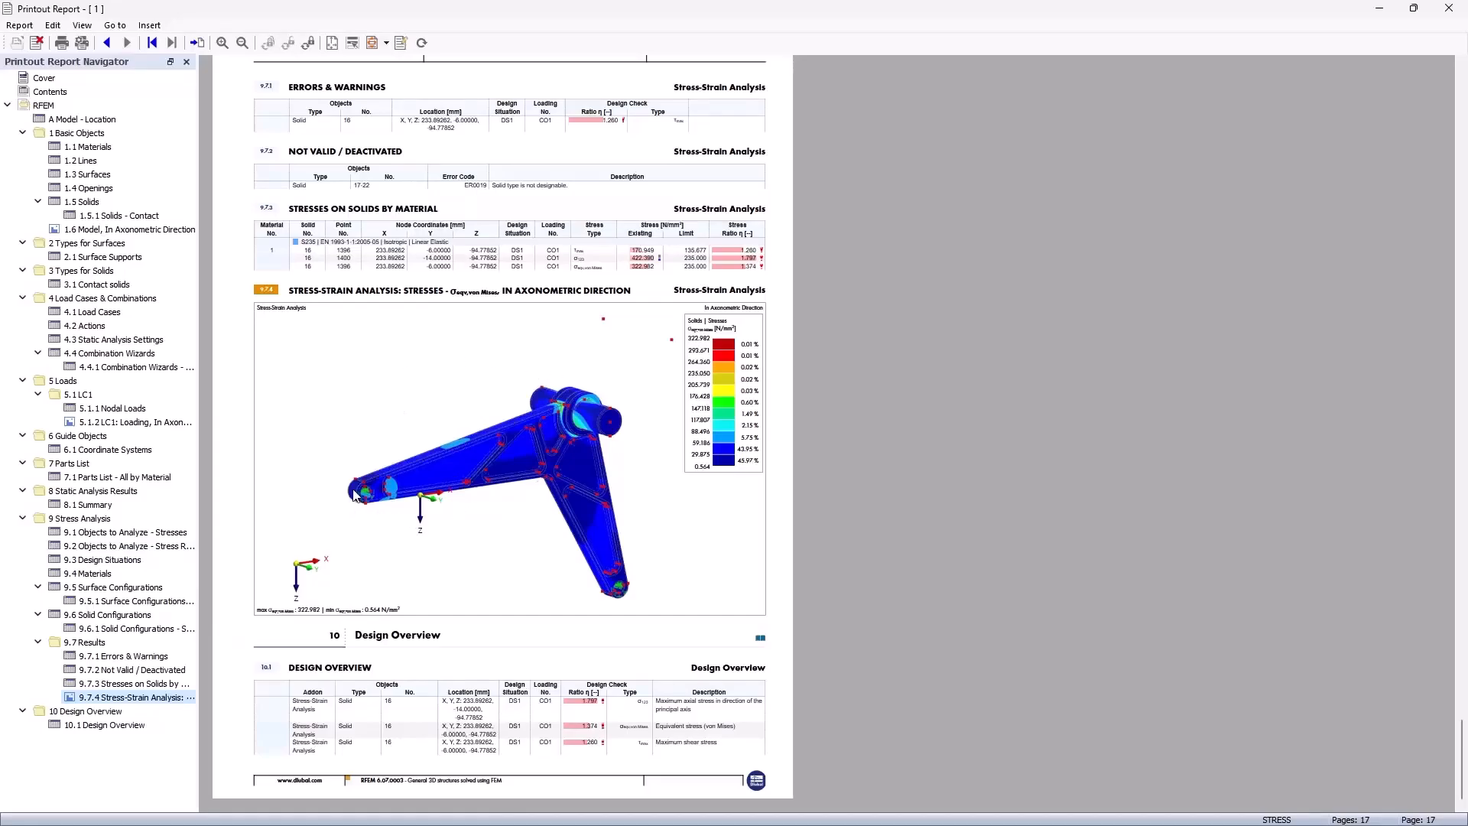
scroll(343, 415, up, 5)
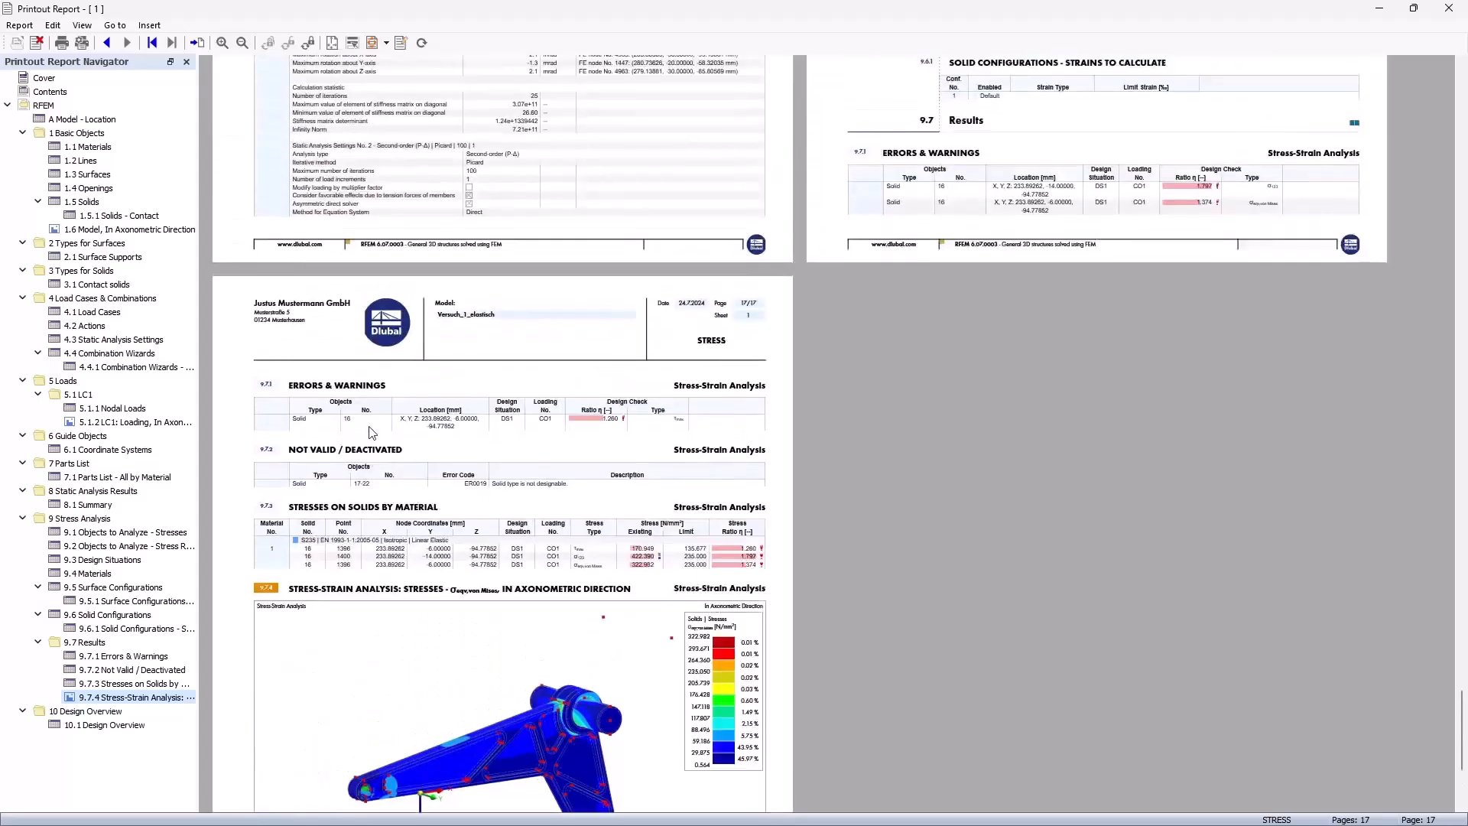
scroll(364, 421, down, 4)
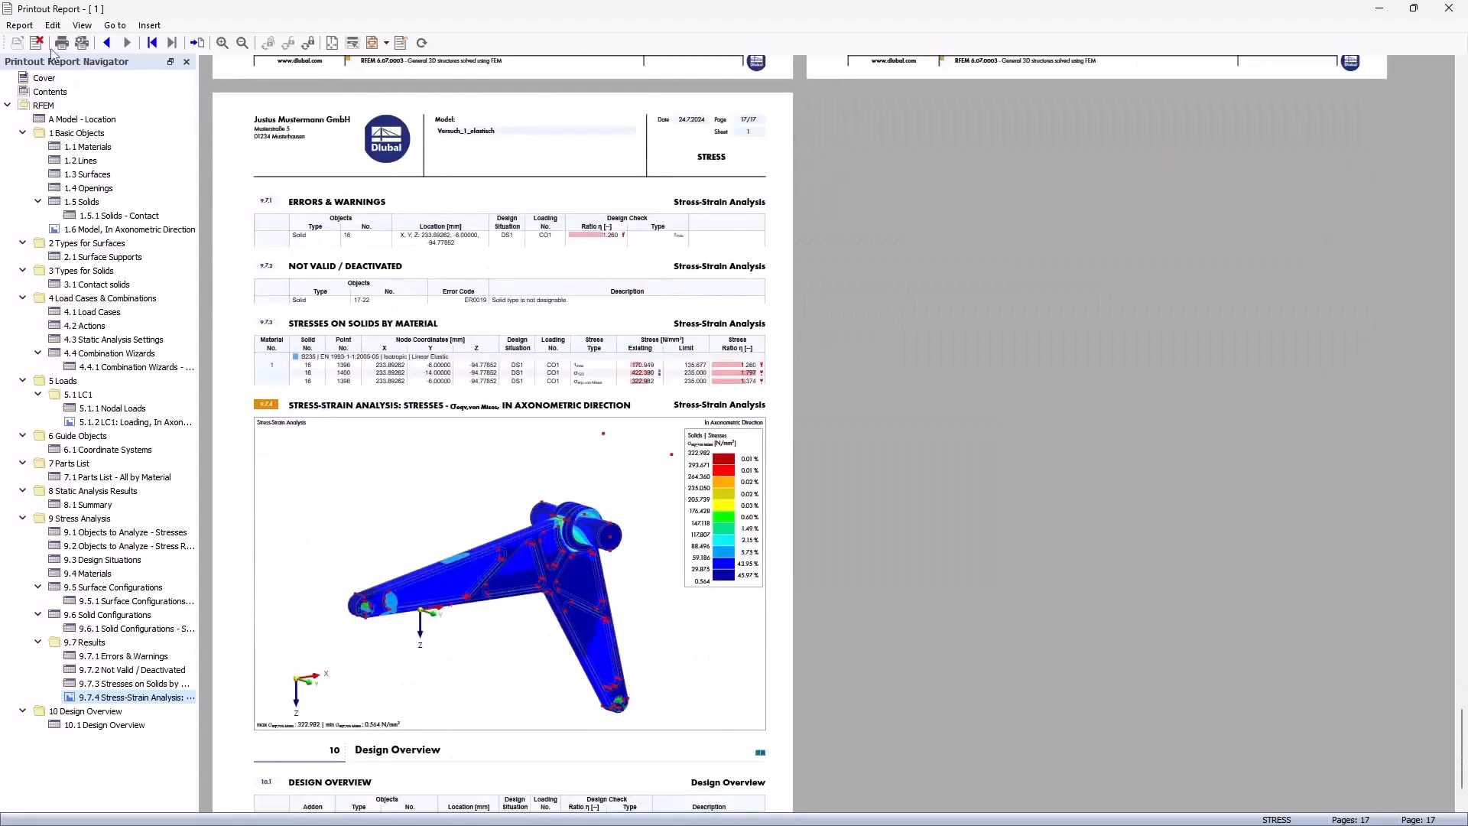
Step: Check the report's export options and browse its load cases, LC1, static analysis summary, surface configurations and surfaces chapters
click(19, 26)
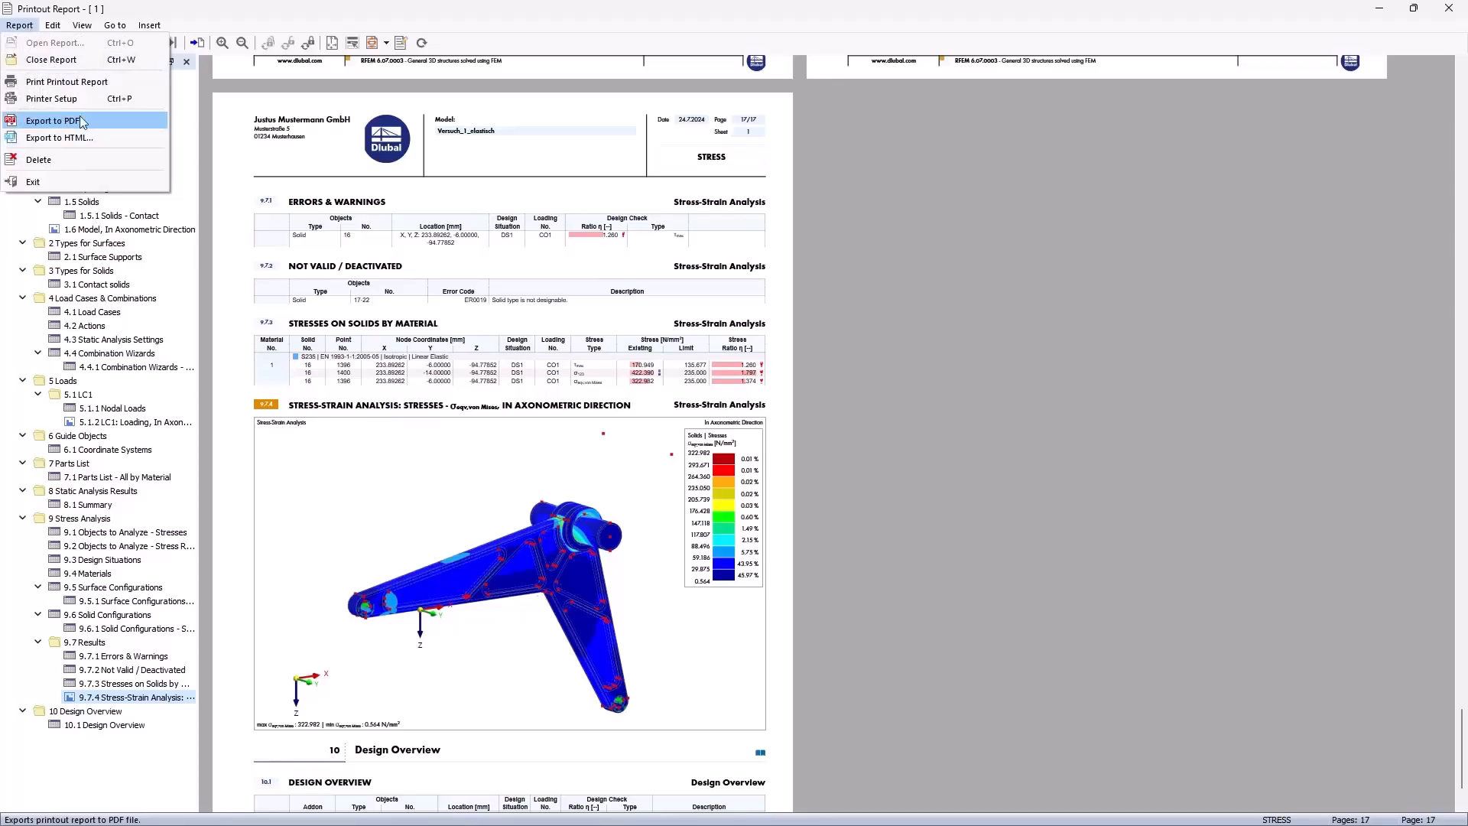
click(452, 325)
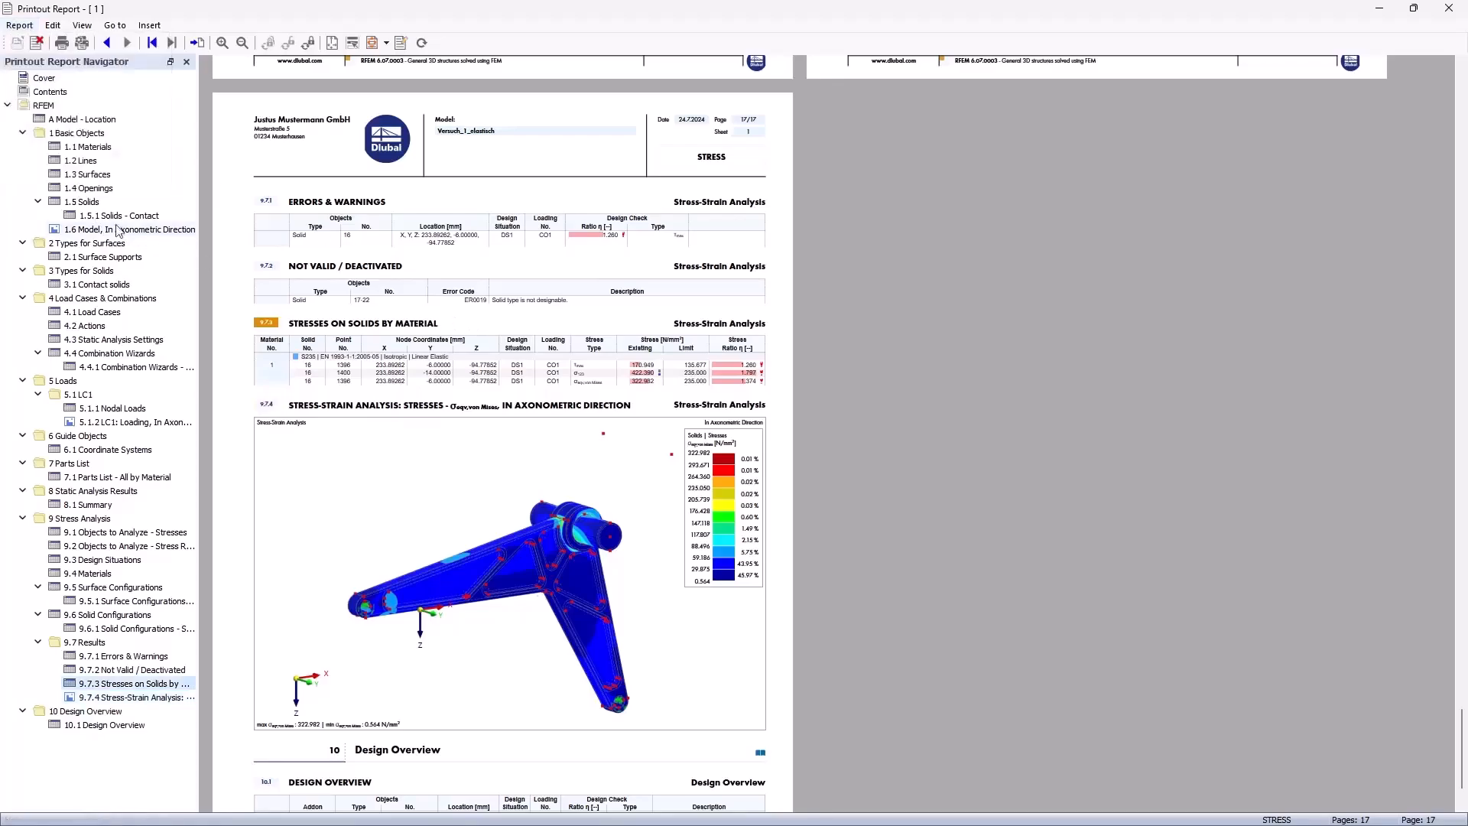
click(82, 313)
click(80, 397)
click(81, 505)
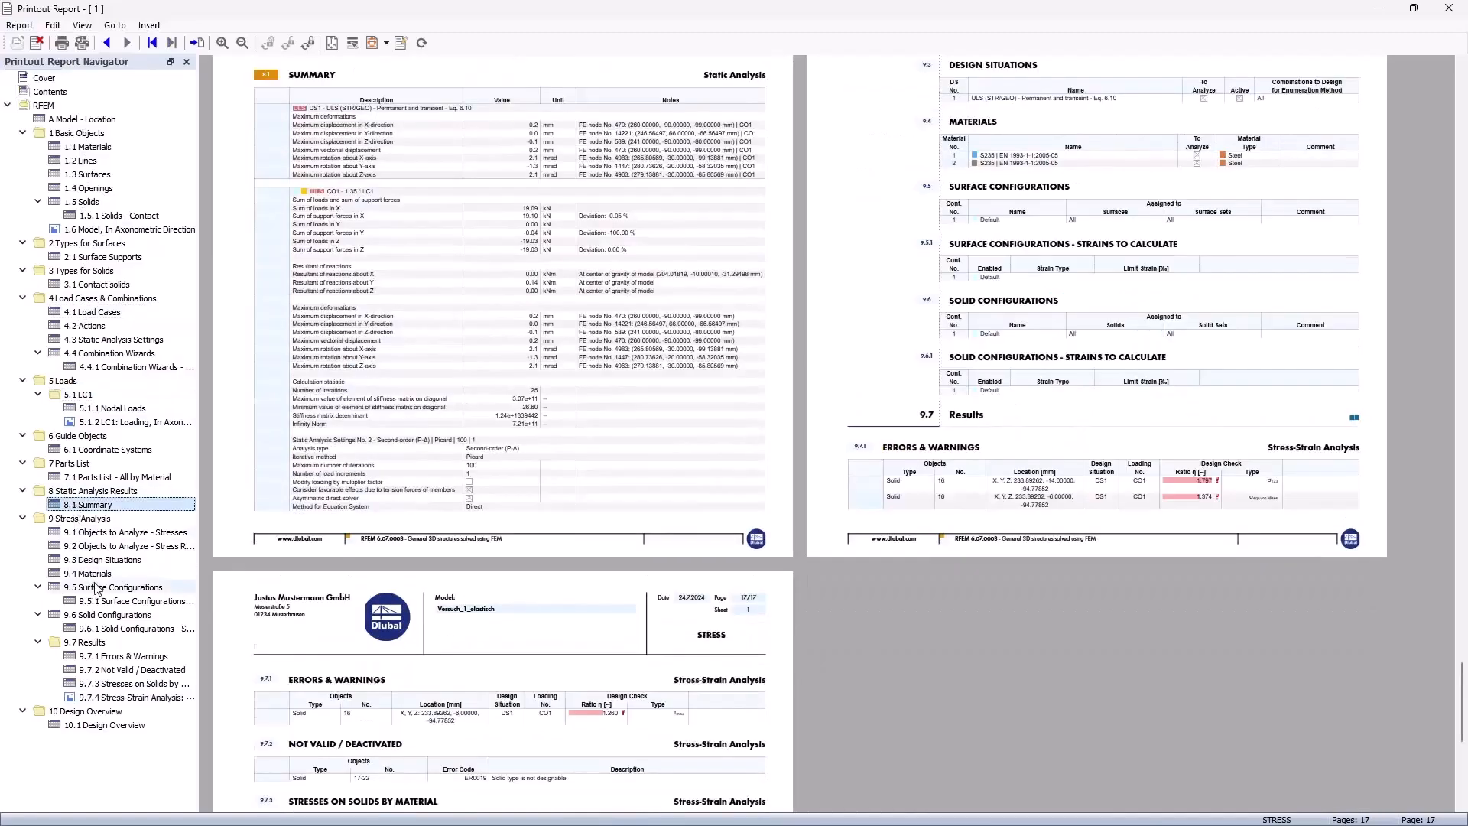
click(96, 588)
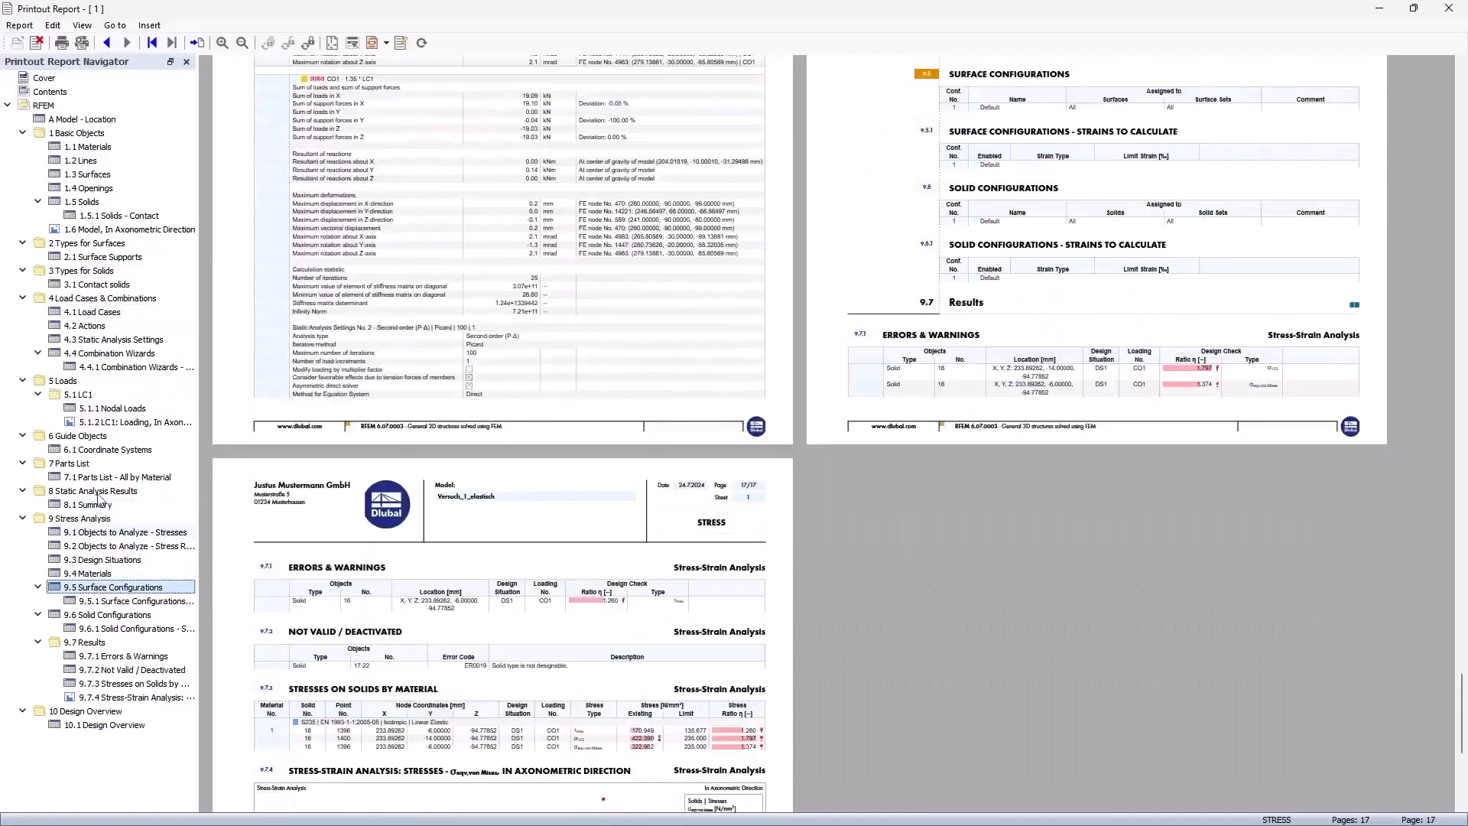
click(93, 175)
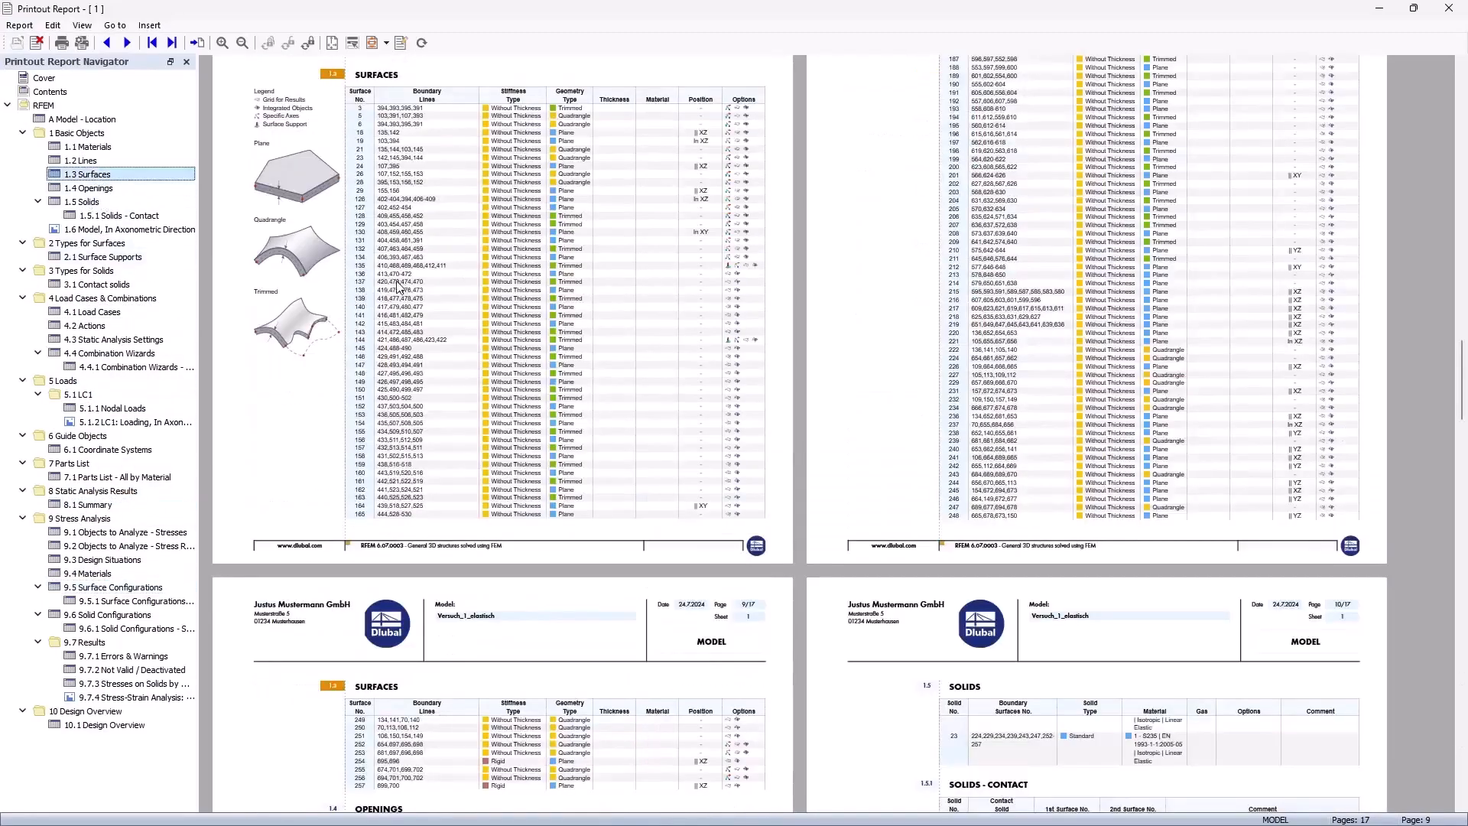